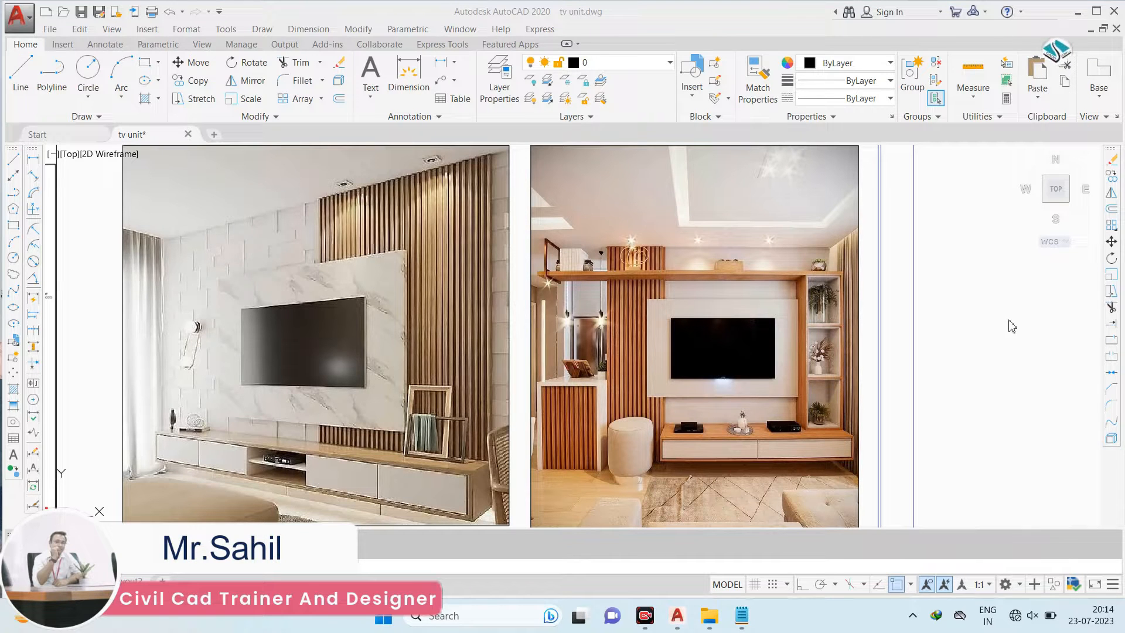
# Examine the TV wall photo with the wooden overhead shelf, looking closely at the display niches beside the TV panel
pyautogui.scroll(-4, 500, 369)
pyautogui.scroll(4, 540, 369)
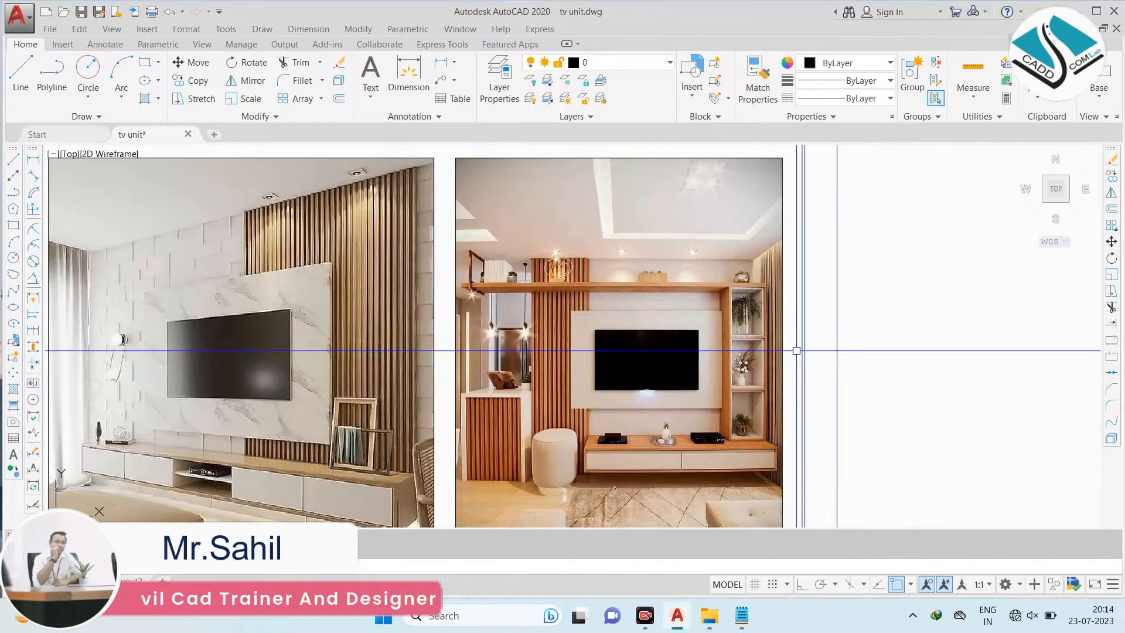
pyautogui.scroll(4, 682, 337)
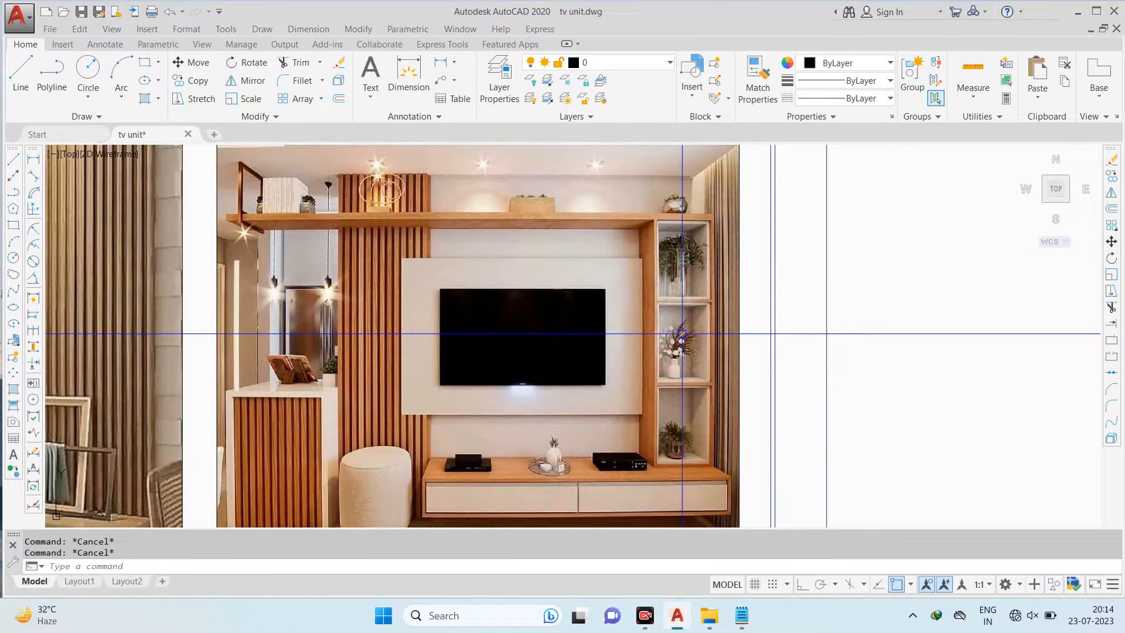
pyautogui.scroll(3, 674, 222)
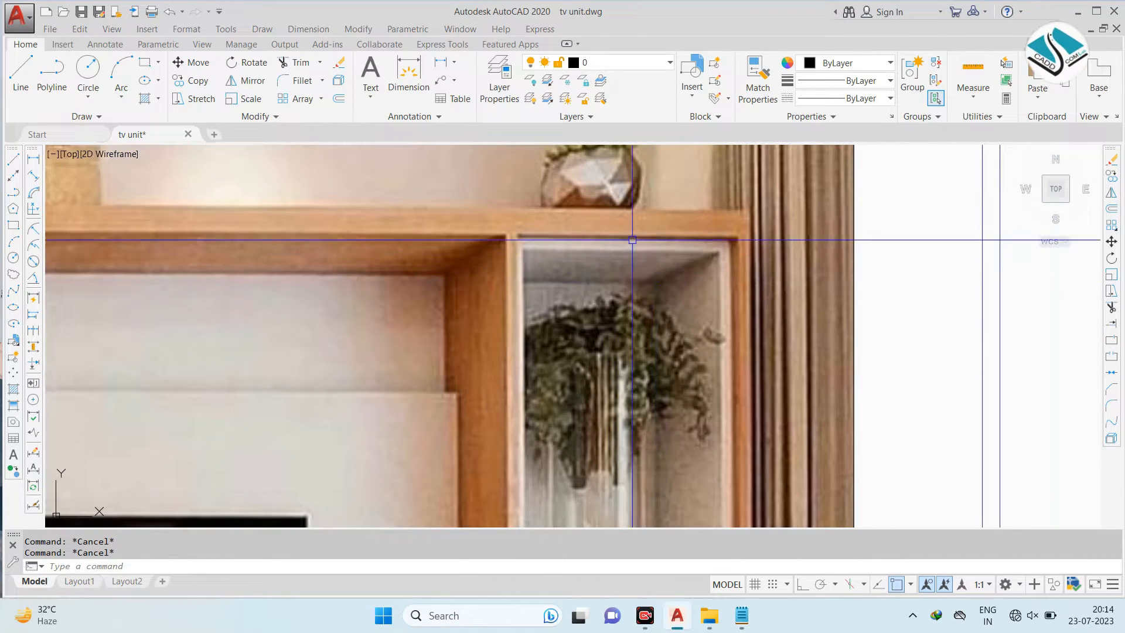
pyautogui.scroll(-2, 679, 246)
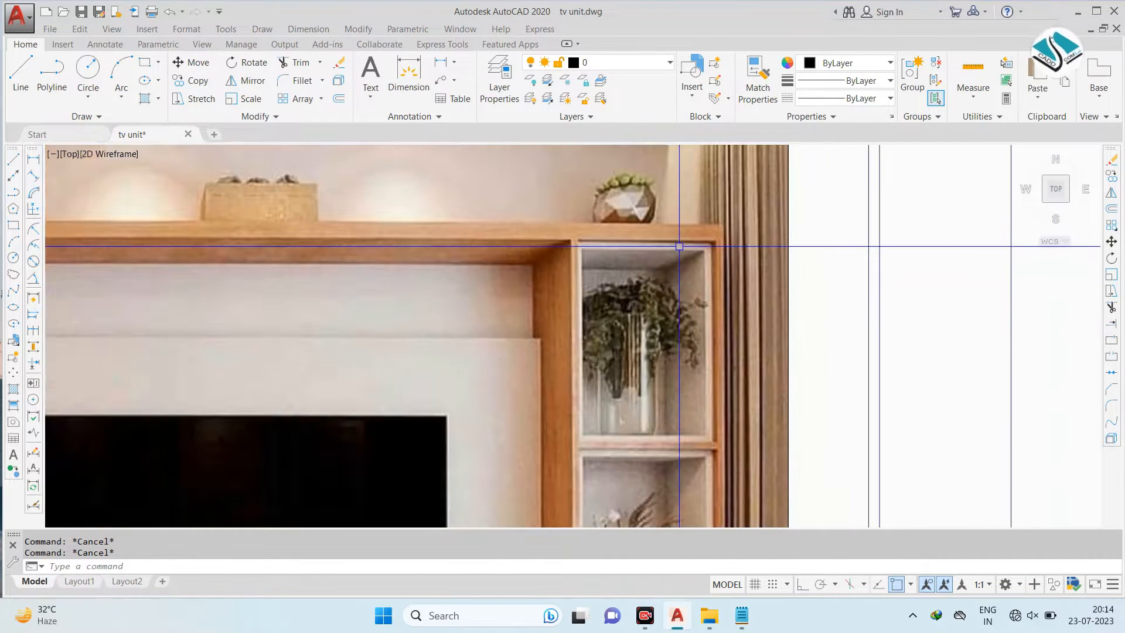
pyautogui.scroll(-3, 679, 246)
pyautogui.scroll(4, 652, 334)
pyautogui.scroll(-5, 652, 334)
pyautogui.scroll(-2, 263, 317)
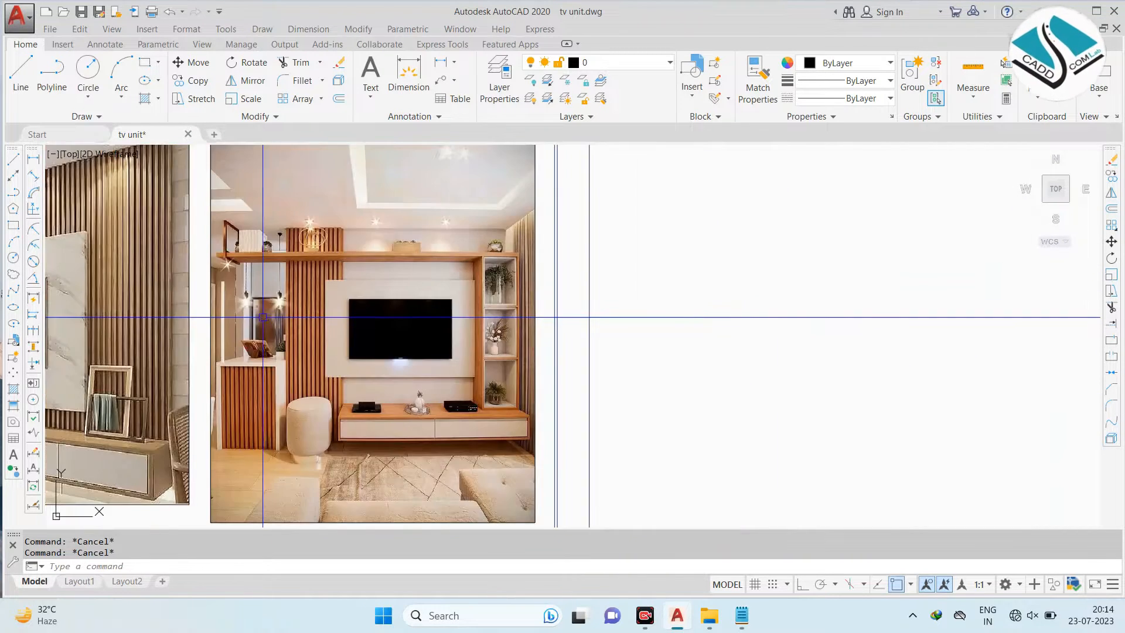
# Inspect the marble back panel and vertical wooden slats in the other TV unit reference photo
pyautogui.moveTo(263, 318); pyautogui.dragTo(718, 322, button='middle')
pyautogui.scroll(2, 498, 268)
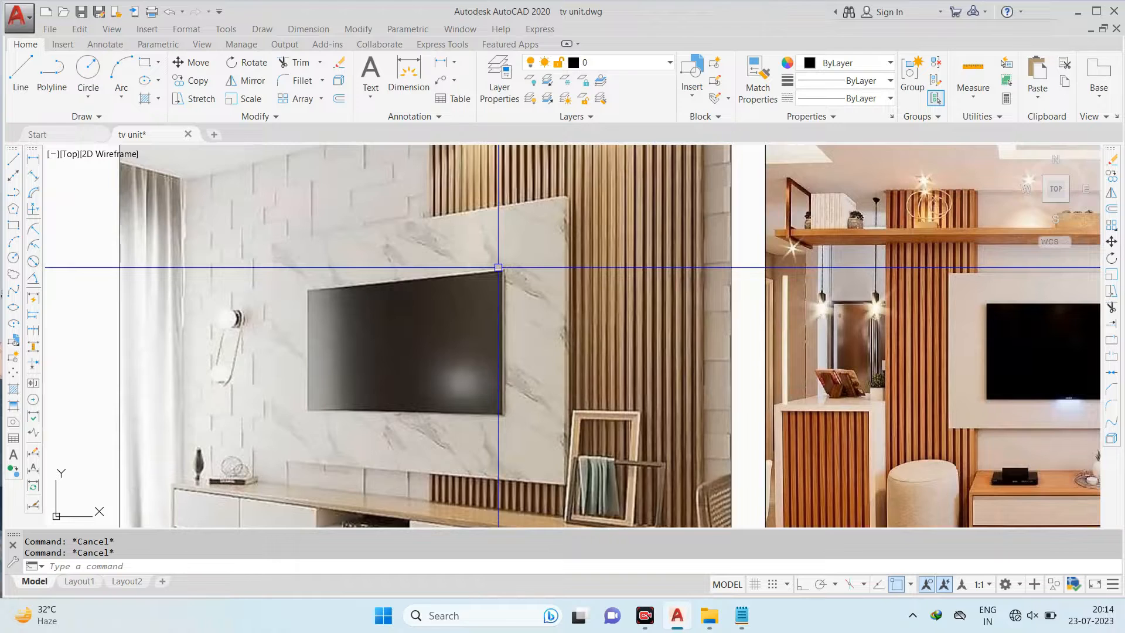
pyautogui.scroll(-2, 498, 267)
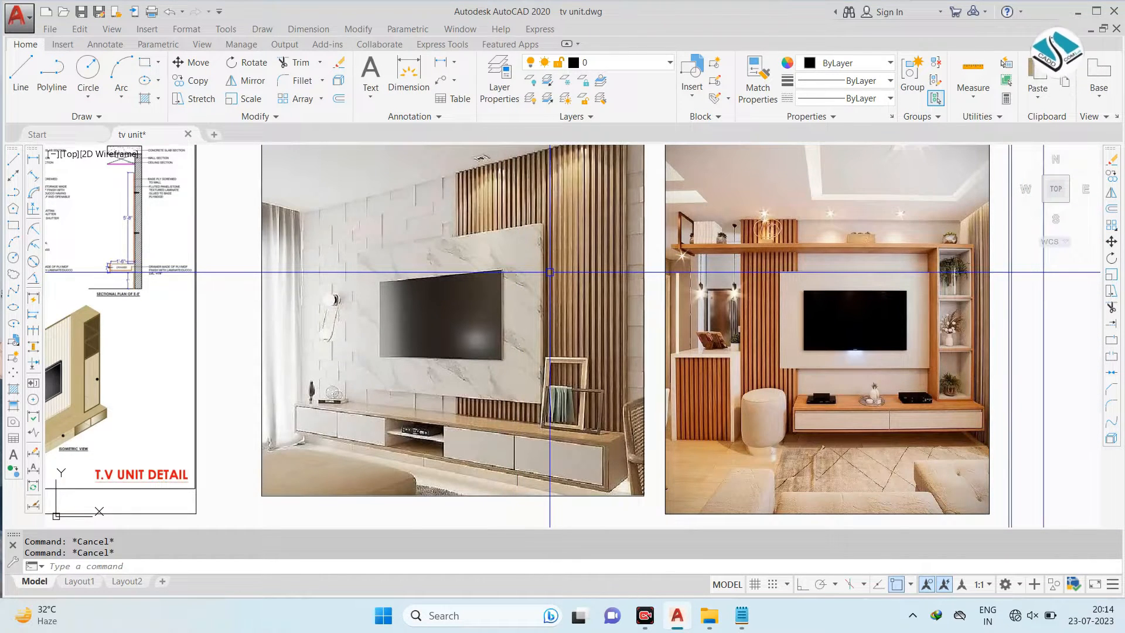
pyautogui.scroll(2, 463, 294)
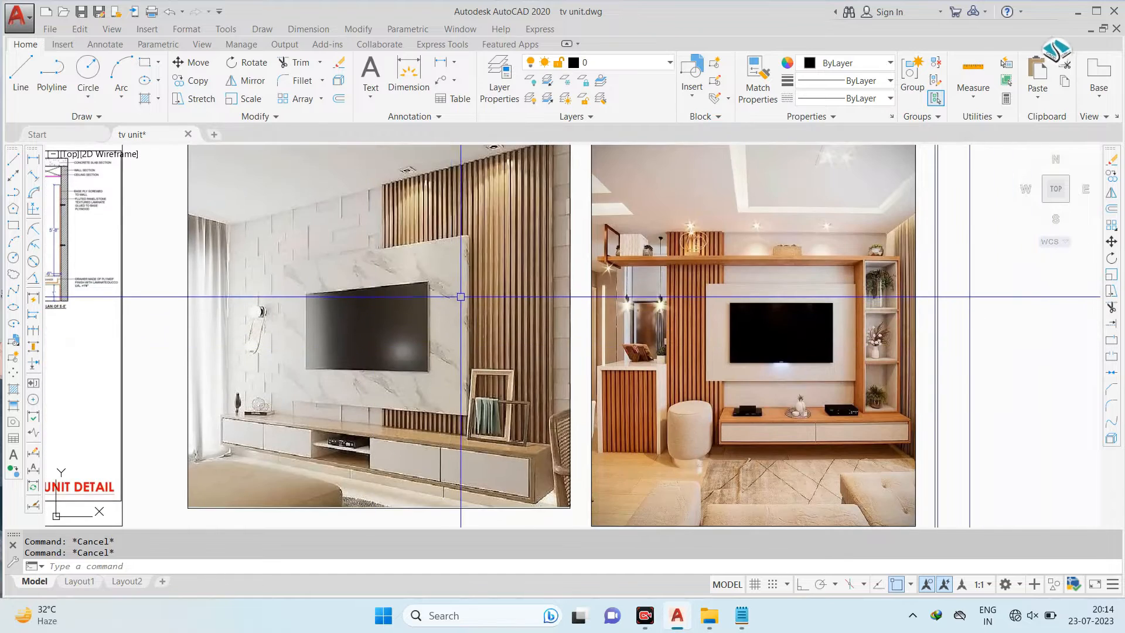
pyautogui.scroll(3, 504, 252)
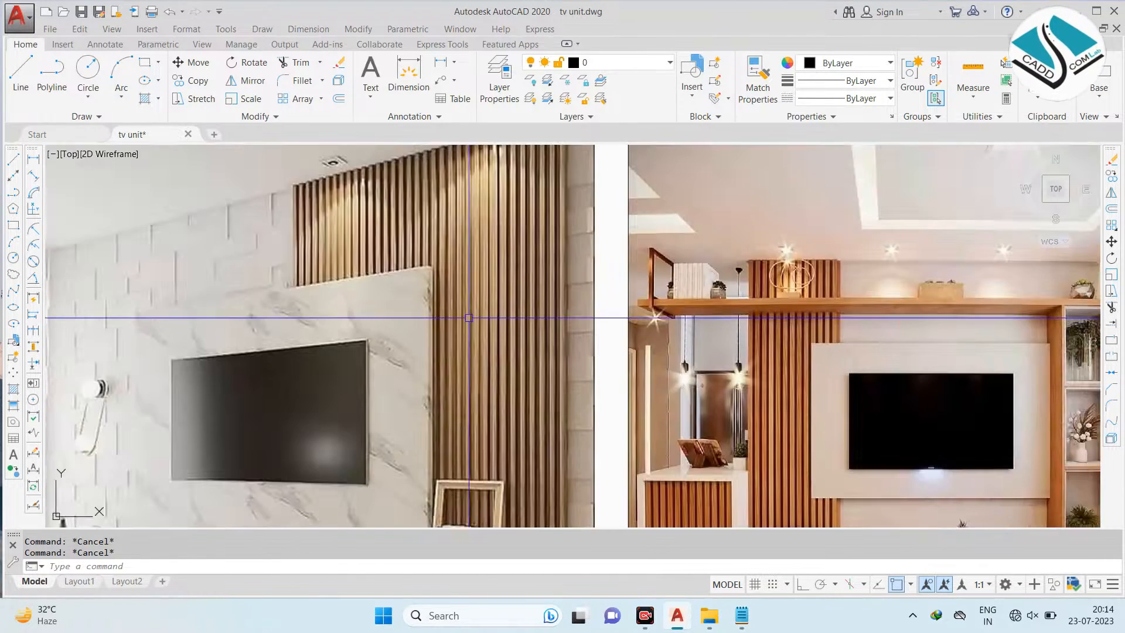
pyautogui.scroll(-4, 504, 233)
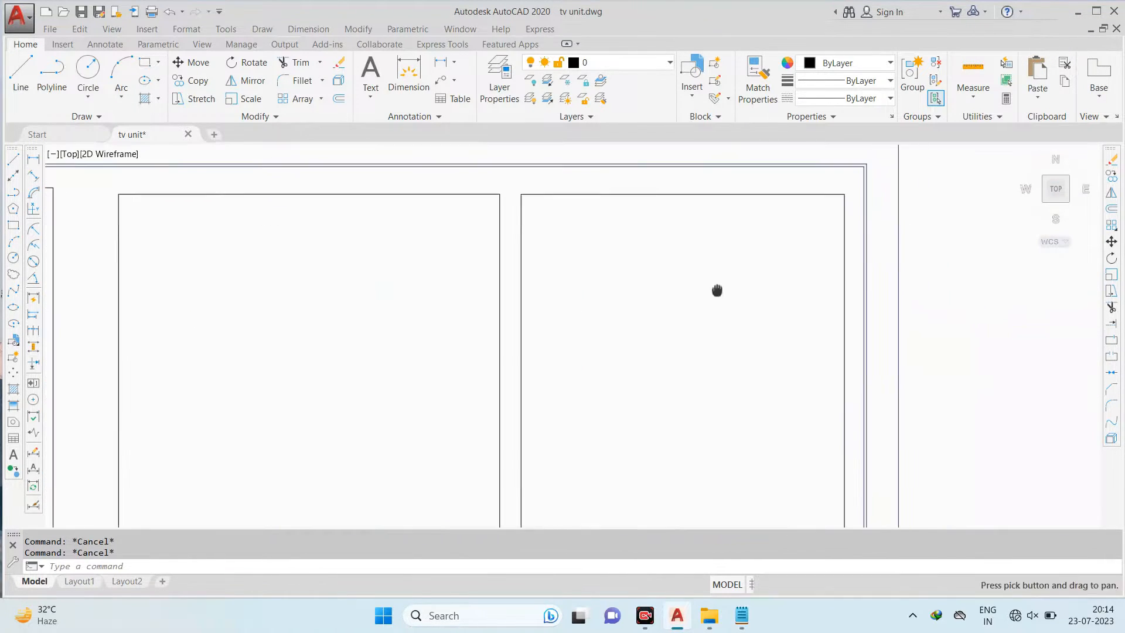
# Study the overhead shelf, slatted panel, TV backing panel and floating drawers in the wooden-shelf TV unit photo
pyautogui.scroll(4, 633, 302)
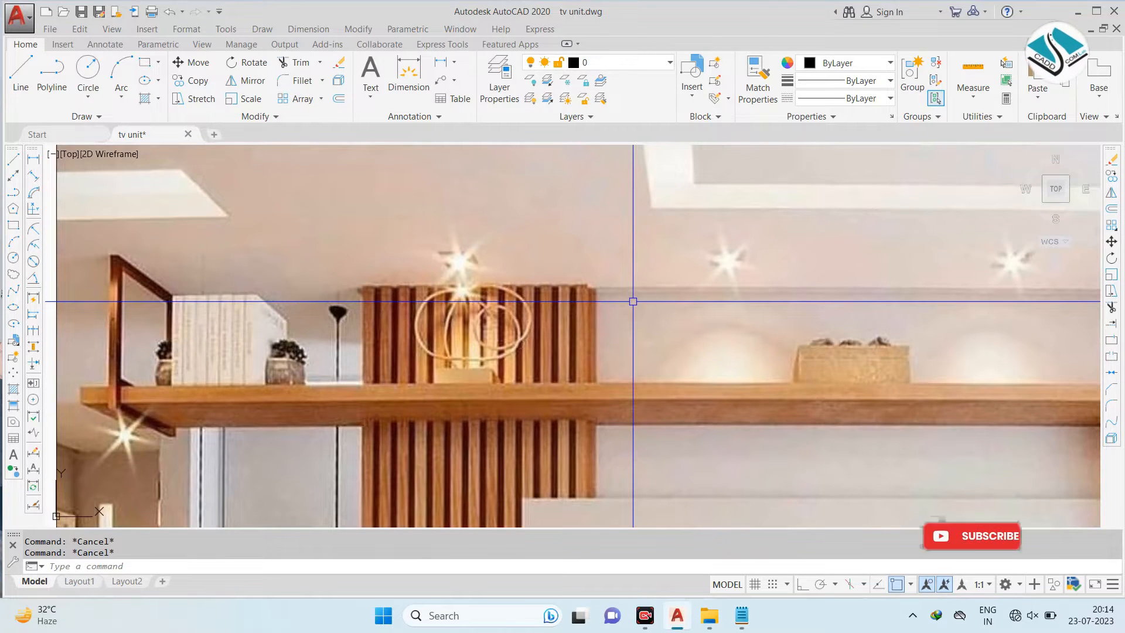
pyautogui.scroll(-3, 536, 313)
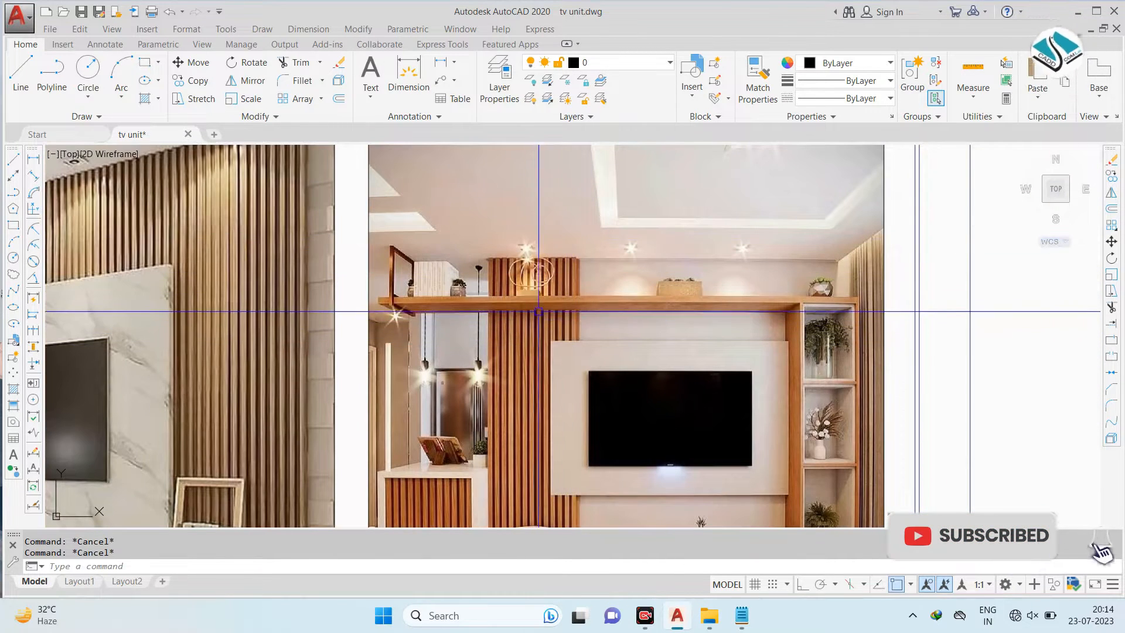
pyautogui.scroll(-3, 537, 313)
pyautogui.scroll(4, 598, 244)
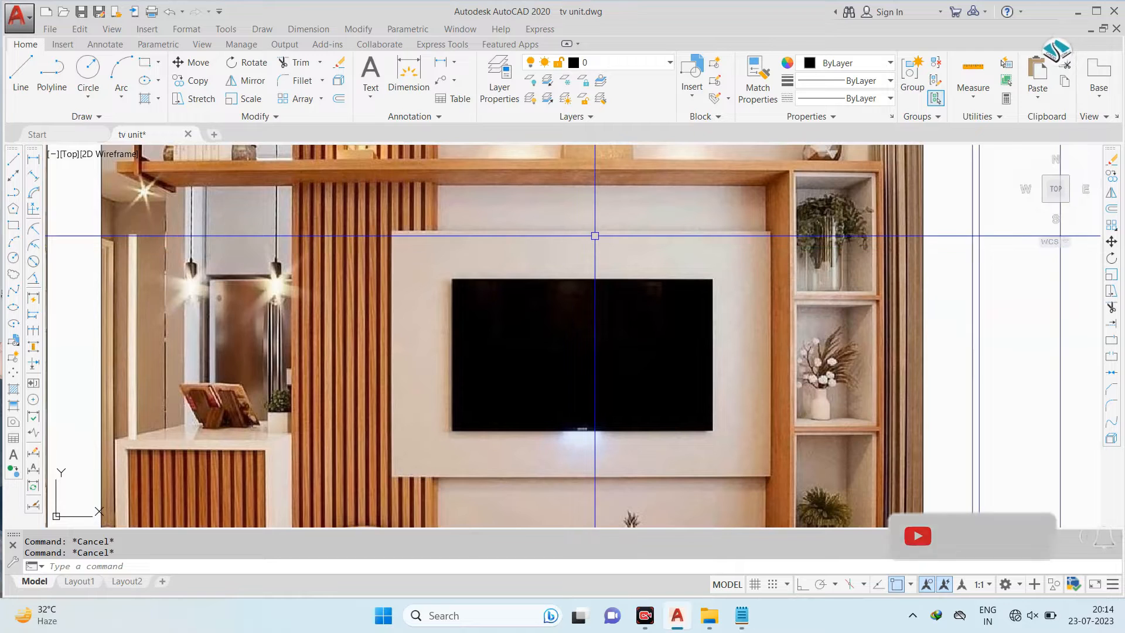
pyautogui.scroll(-3, 594, 237)
pyautogui.scroll(5, 504, 201)
pyautogui.scroll(-5, 505, 200)
pyautogui.scroll(4, 623, 228)
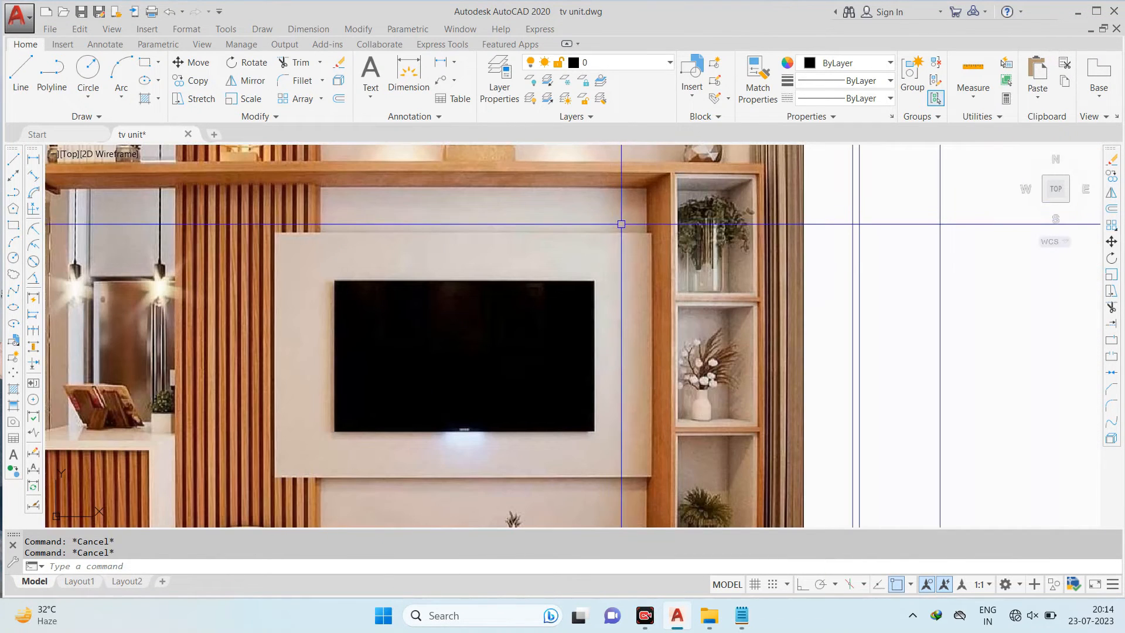
pyautogui.scroll(-2, 579, 228)
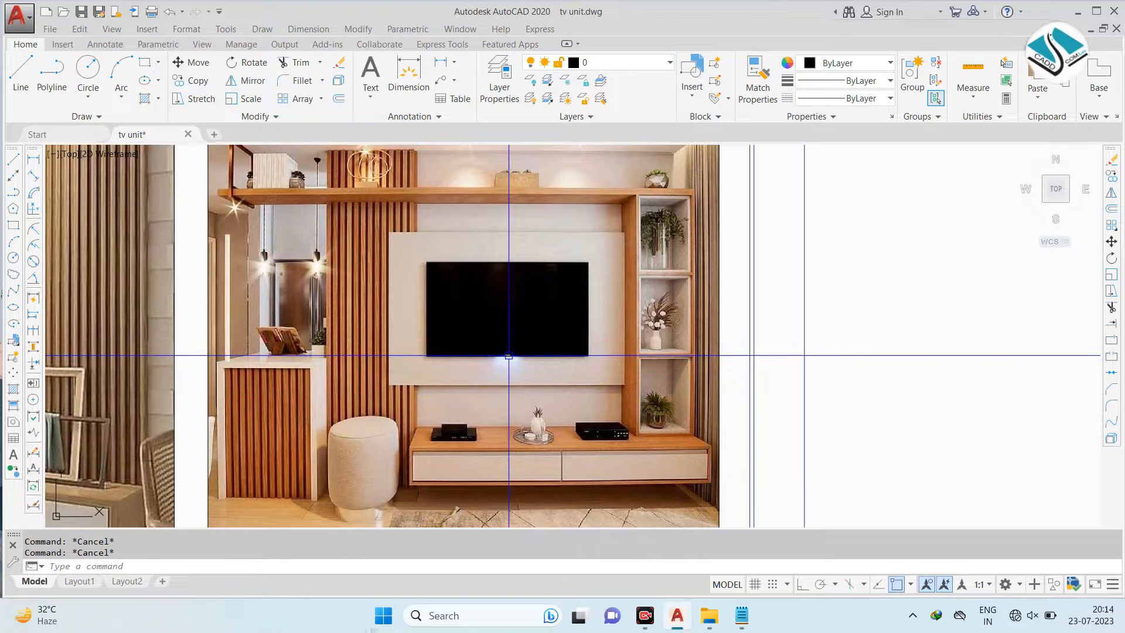
pyautogui.scroll(-2, 492, 350)
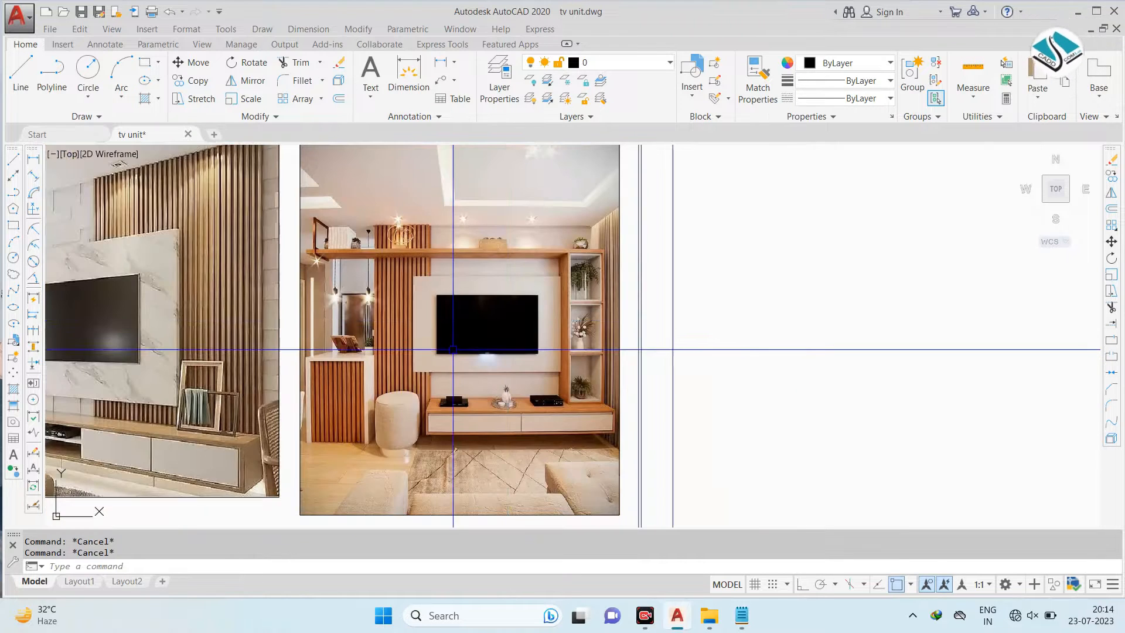
pyautogui.scroll(2, 390, 222)
pyautogui.scroll(-4, 417, 255)
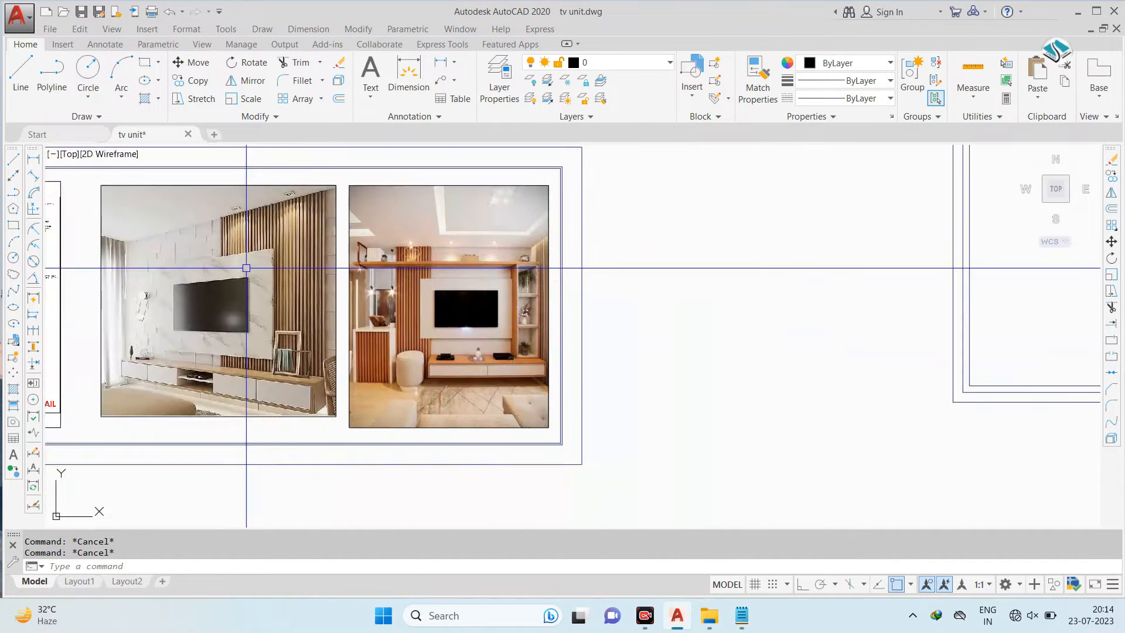
# Compare the T.V unit detail drawings with the two reference photos on the same sheet
pyautogui.moveTo(286, 272); pyautogui.dragTo(400, 276, button='middle')
pyautogui.scroll(-2, 297, 276)
pyautogui.moveTo(224, 274); pyautogui.dragTo(613, 272, button='middle')
pyautogui.scroll(6, 499, 276)
pyautogui.moveTo(545, 273); pyautogui.dragTo(448, 274, button='middle')
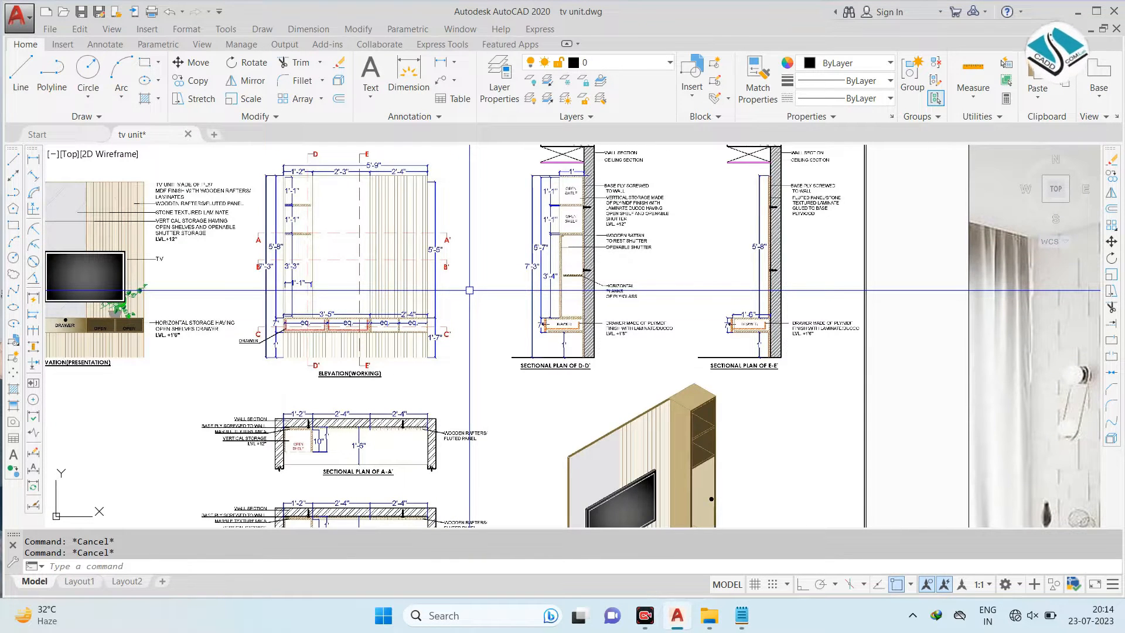
pyautogui.scroll(-5, 470, 290)
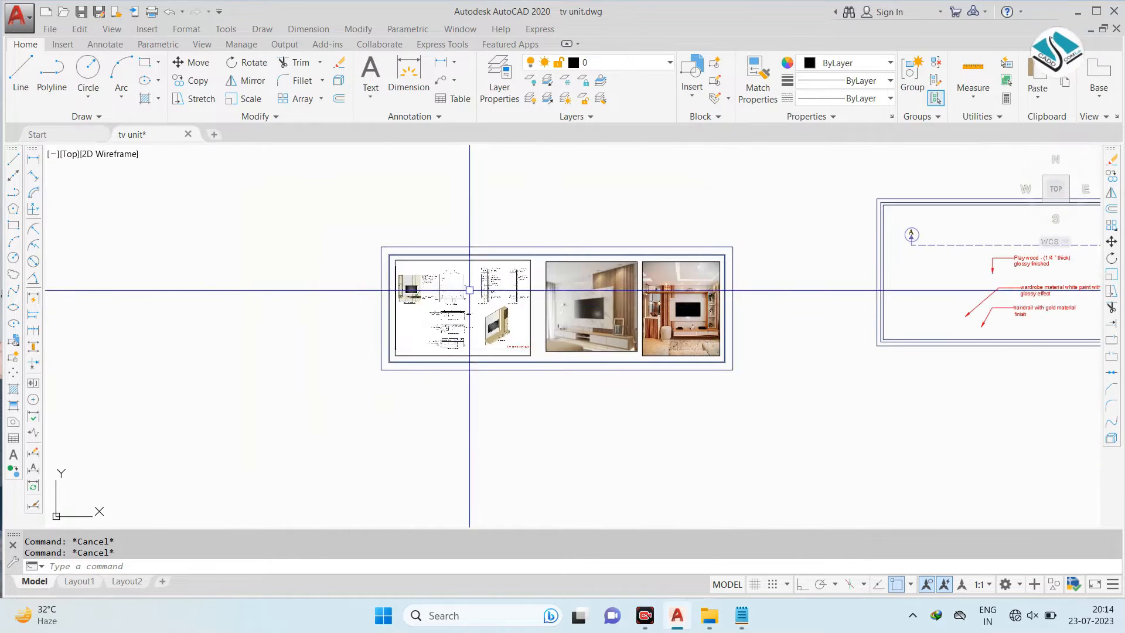
pyautogui.scroll(4, 675, 286)
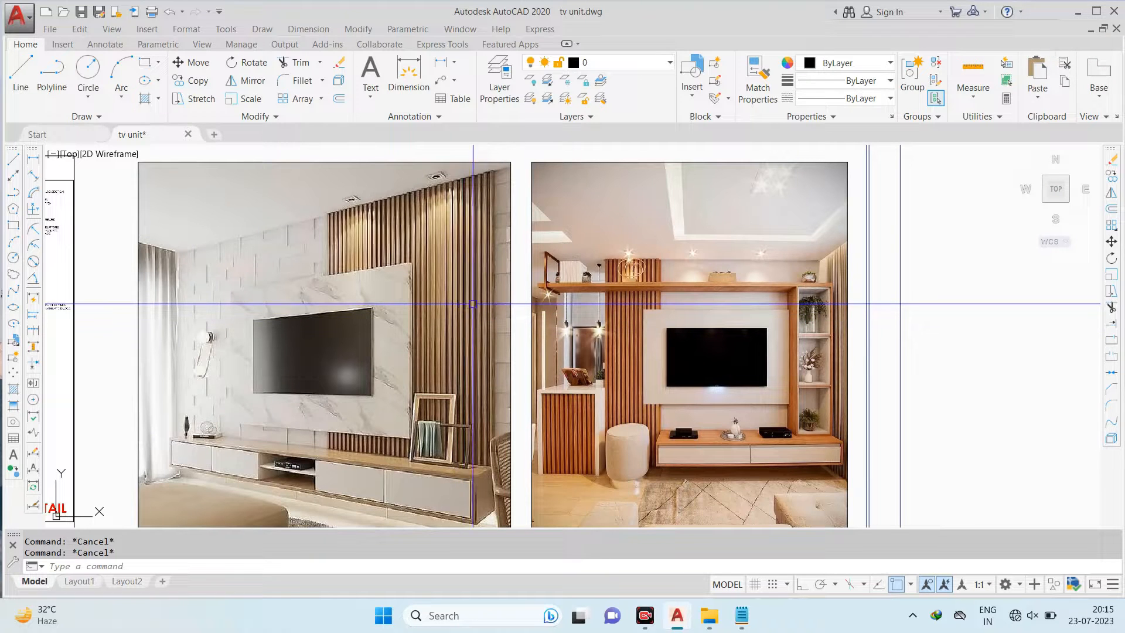
pyautogui.moveTo(535, 308)
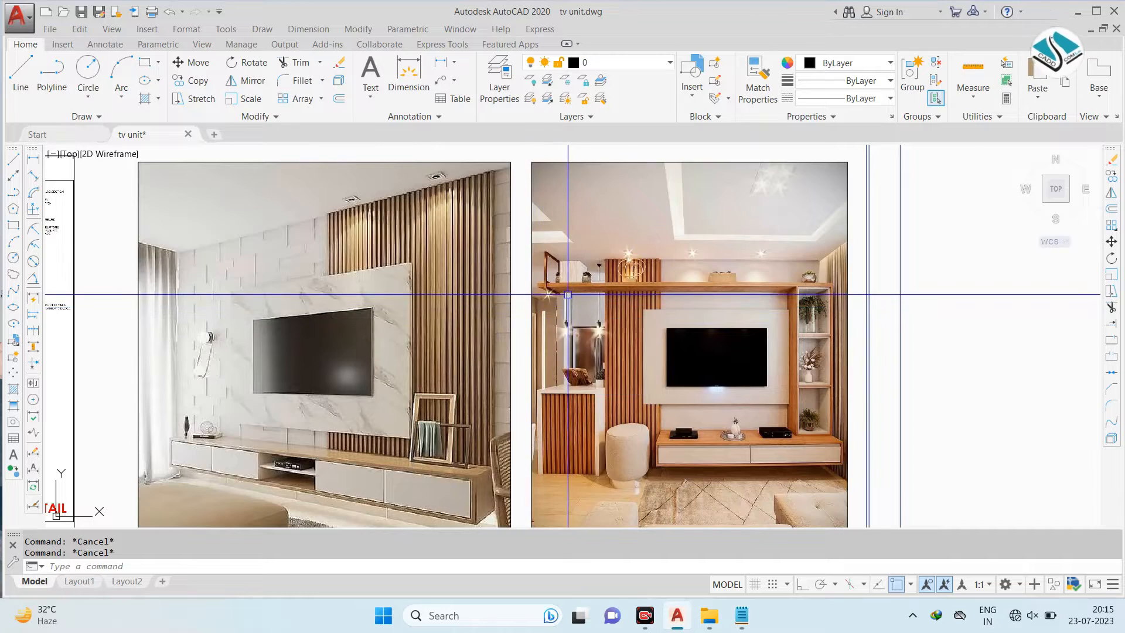
pyautogui.scroll(-5, 532, 311)
pyautogui.scroll(4, 721, 328)
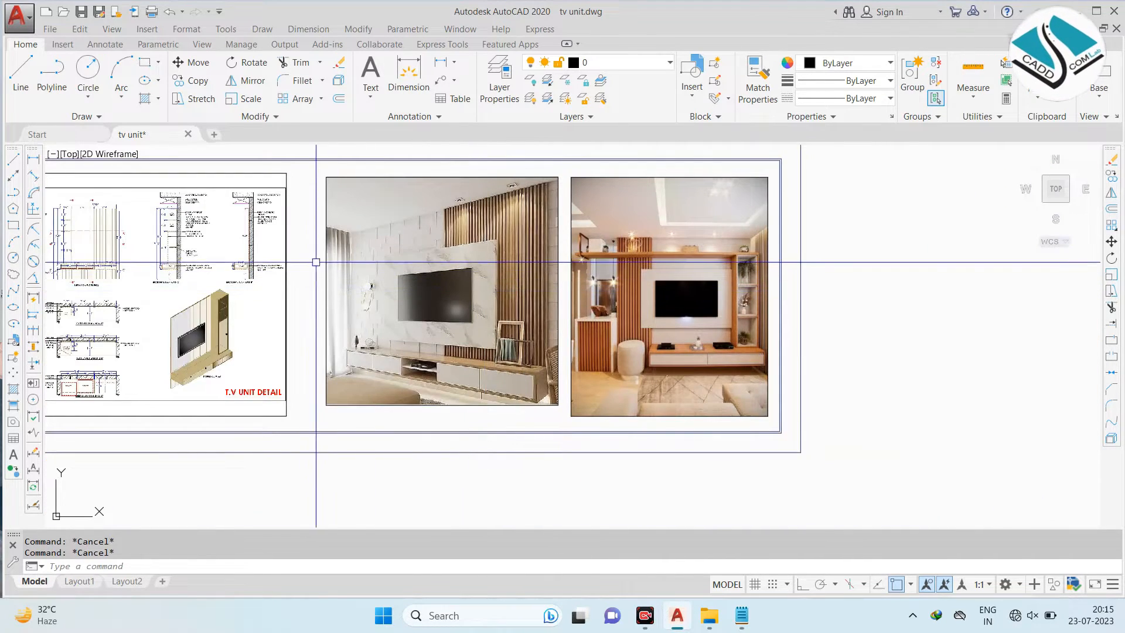
pyautogui.scroll(-3, 553, 302)
pyautogui.scroll(5, 796, 281)
pyautogui.scroll(-4, 796, 282)
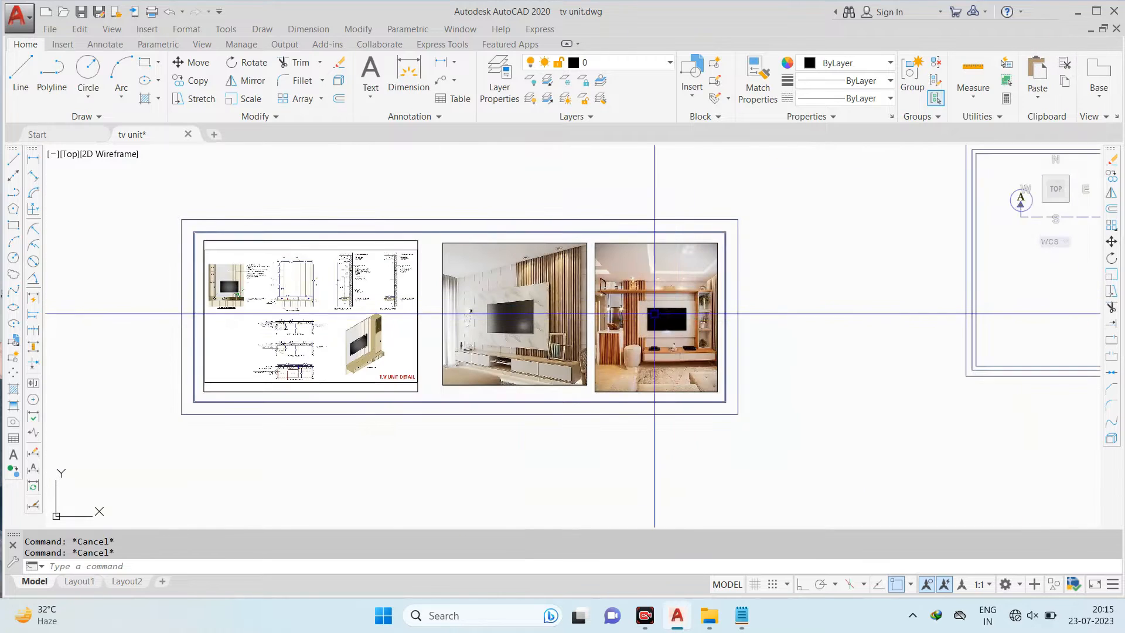
# Review the drawing units settings and the list of available layers
pyautogui.press('Return')
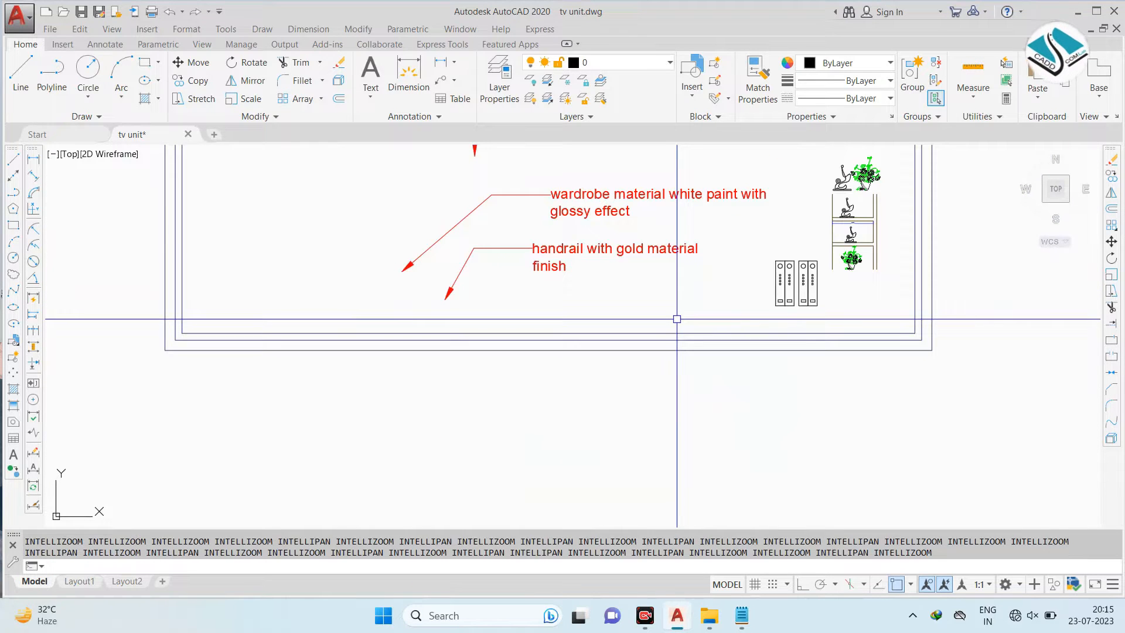
pyautogui.press('Escape')
pyautogui.press('Escape')
pyautogui.write('un')
pyautogui.press('Return')
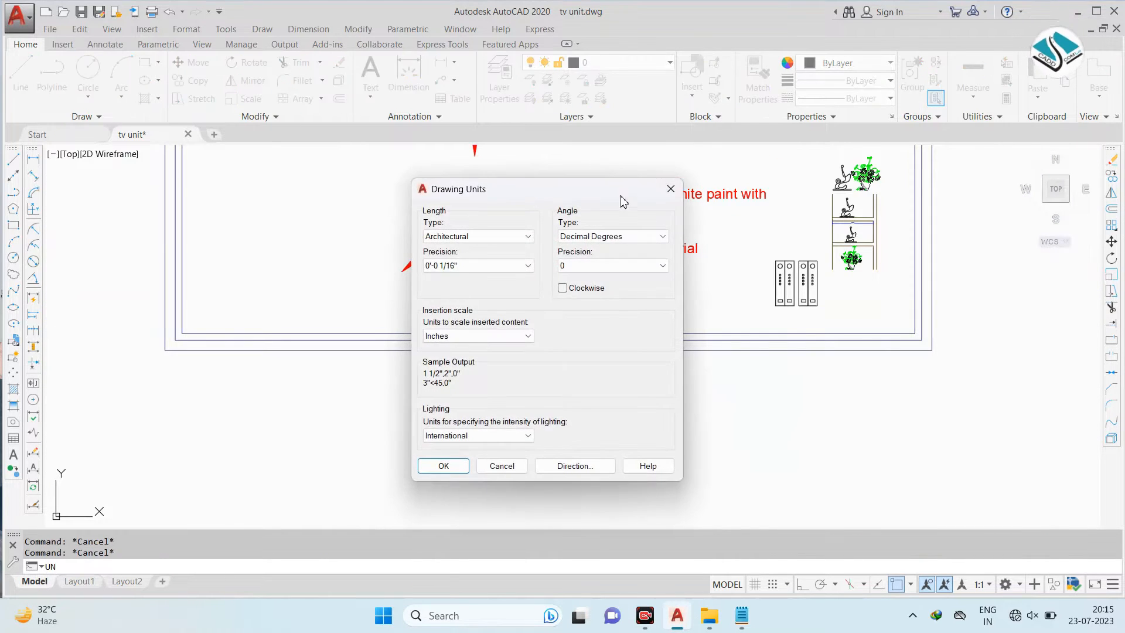
pyautogui.click(443, 466)
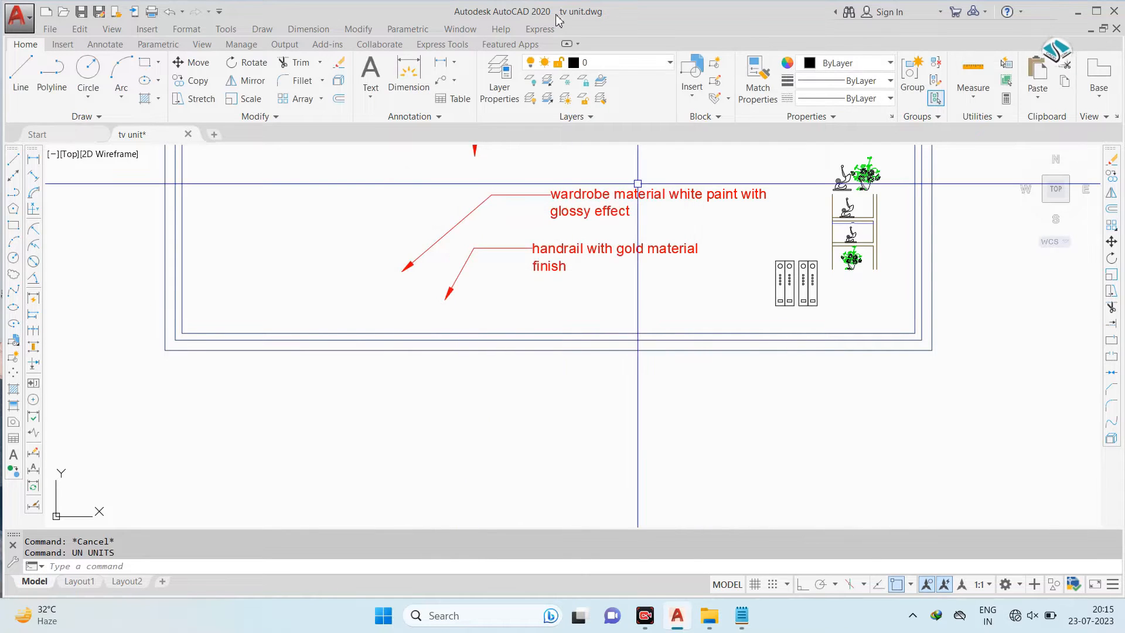
pyautogui.click(639, 64)
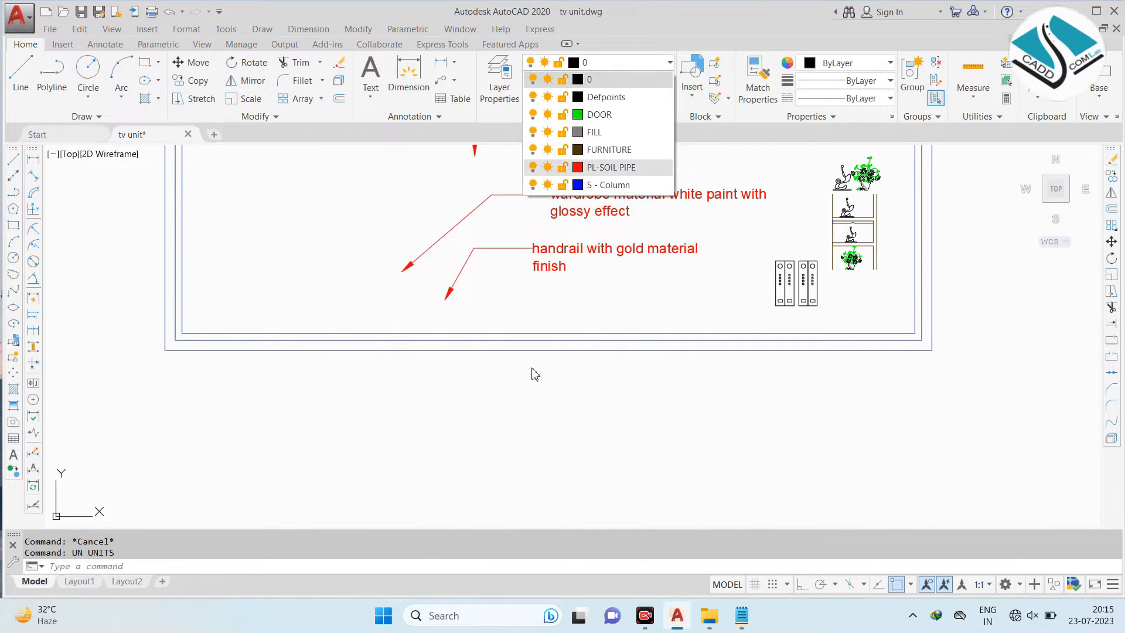
# Examine the T.V unit detail sheet, covering the presentation and working elevations, sectional plans and isometric view
pyautogui.scroll(-2, 522, 348)
pyautogui.scroll(-1, 482, 313)
pyautogui.scroll(4, 176, 317)
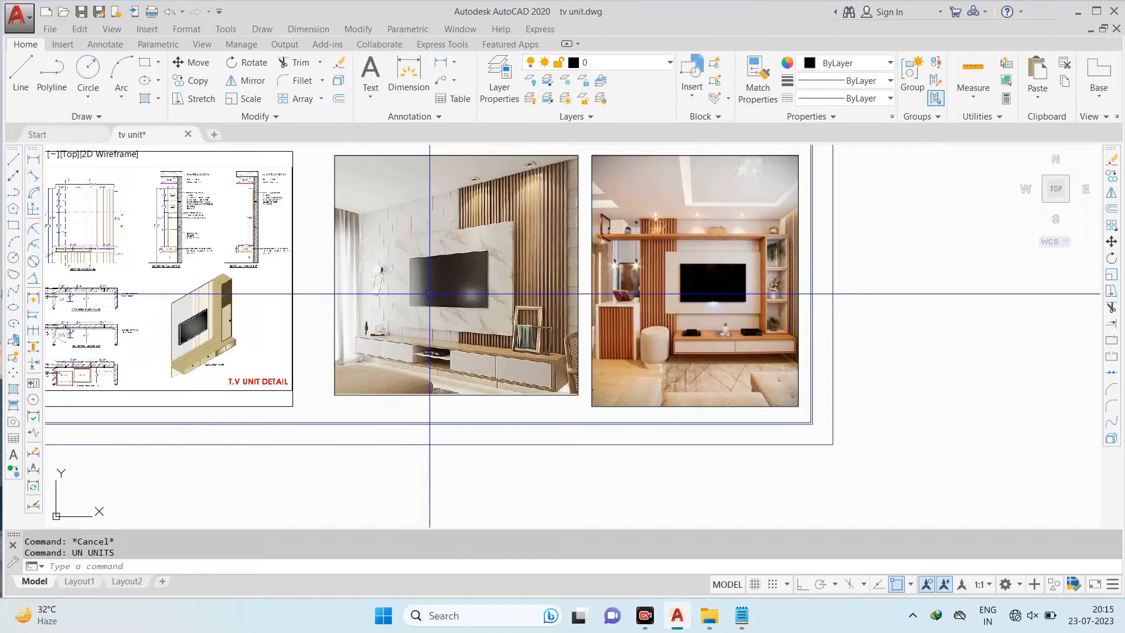
pyautogui.moveTo(95, 214); pyautogui.dragTo(485, 252, button='middle')
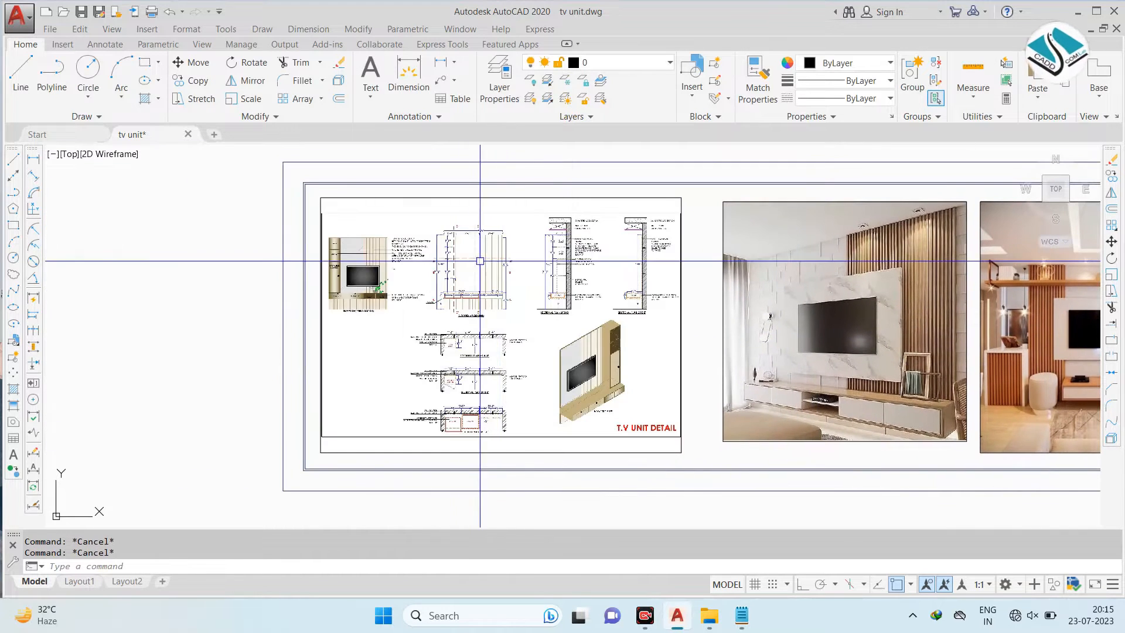
pyautogui.scroll(2, 534, 231)
pyautogui.scroll(2, 457, 240)
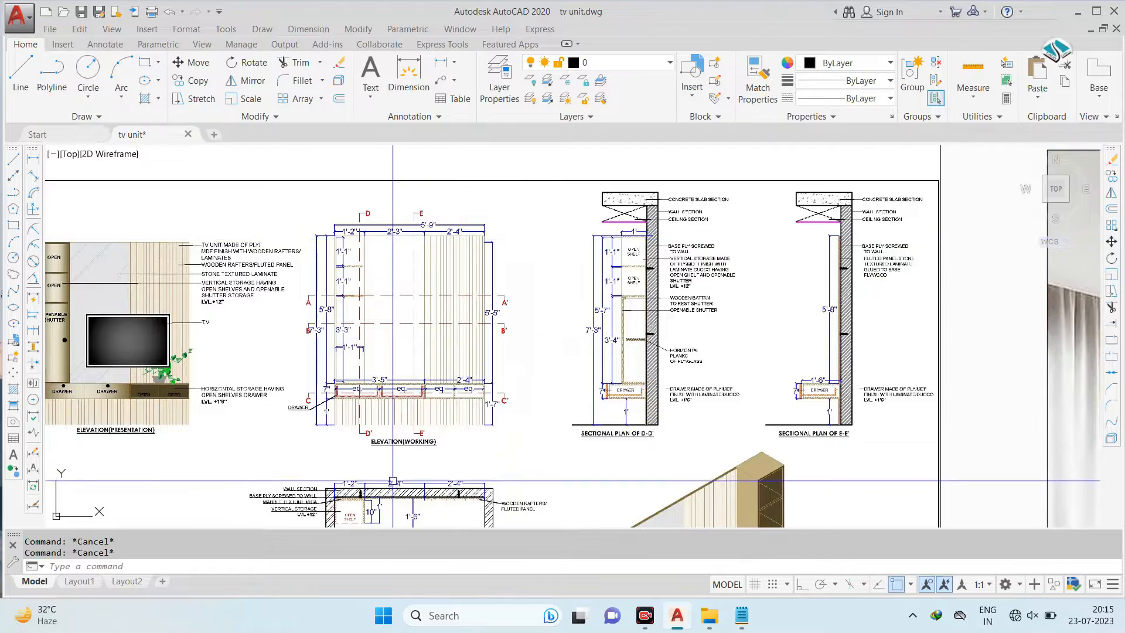
pyautogui.scroll(-3, 452, 243)
pyautogui.scroll(5, 480, 273)
pyautogui.scroll(-5, 472, 281)
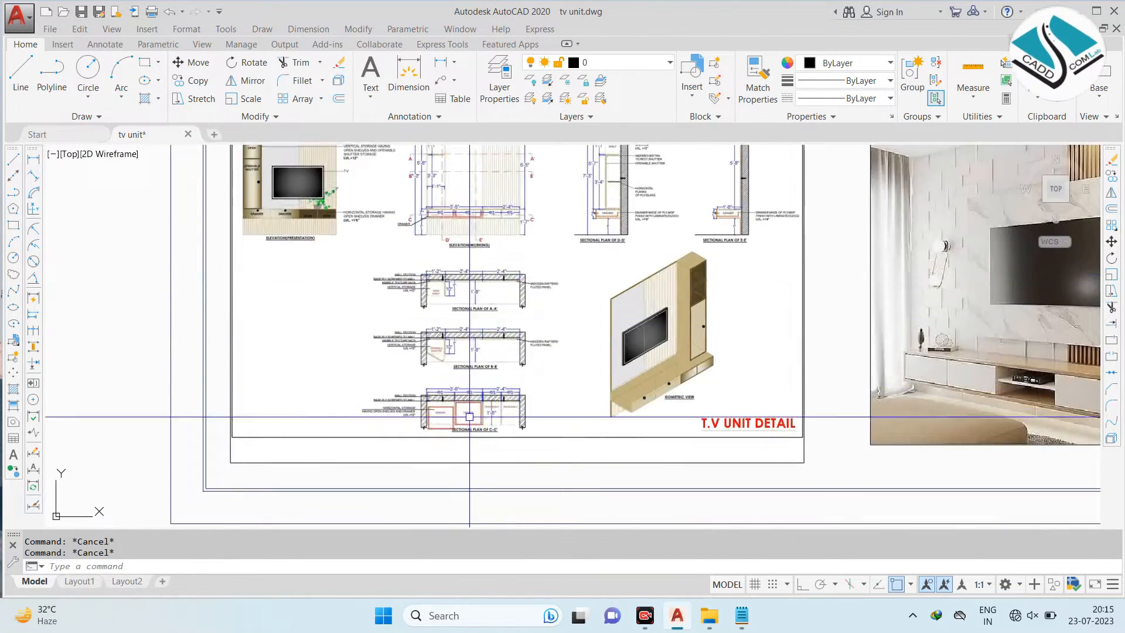
pyautogui.scroll(5, 475, 293)
pyautogui.scroll(-6, 484, 321)
pyautogui.scroll(6, 483, 322)
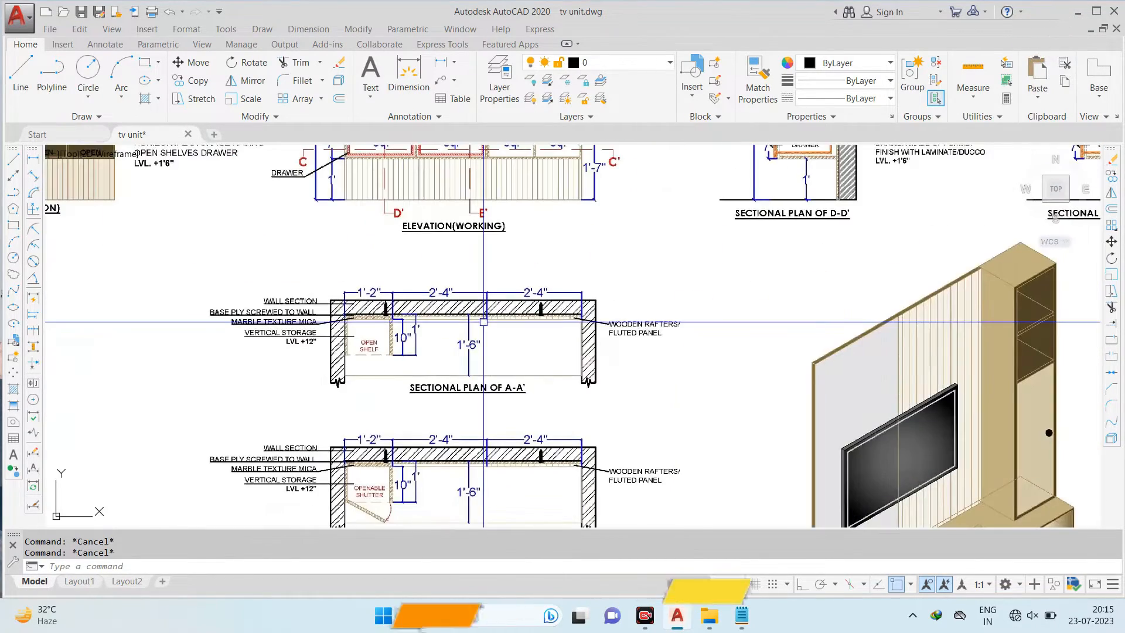
pyautogui.scroll(-5, 557, 305)
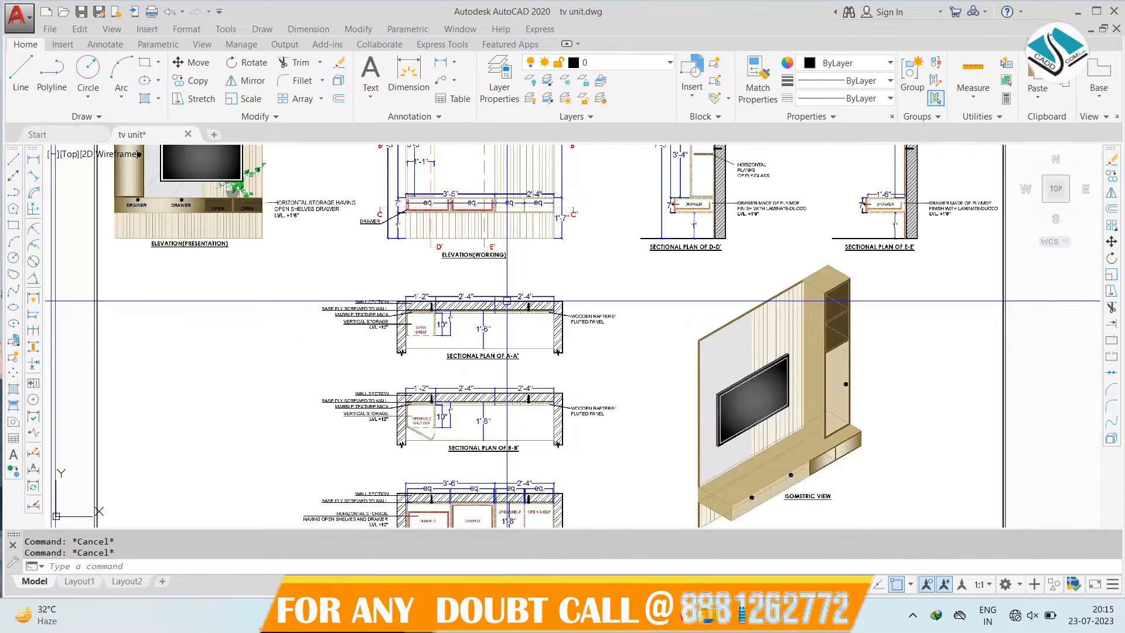
pyautogui.scroll(5, 487, 301)
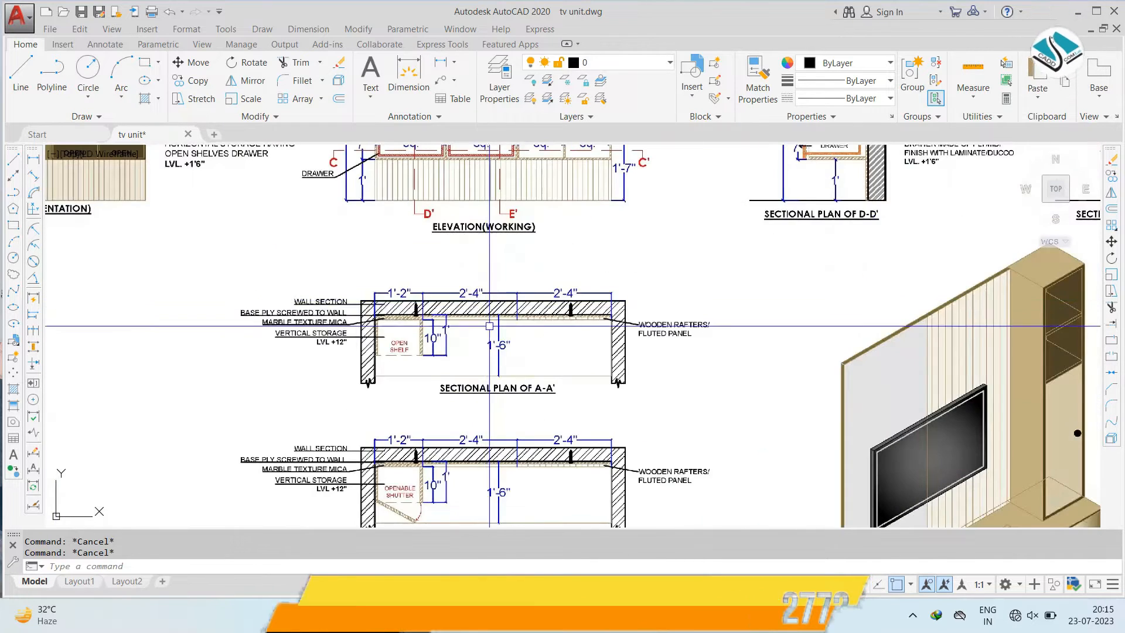
pyautogui.scroll(-5, 488, 300)
pyautogui.scroll(-5, 505, 322)
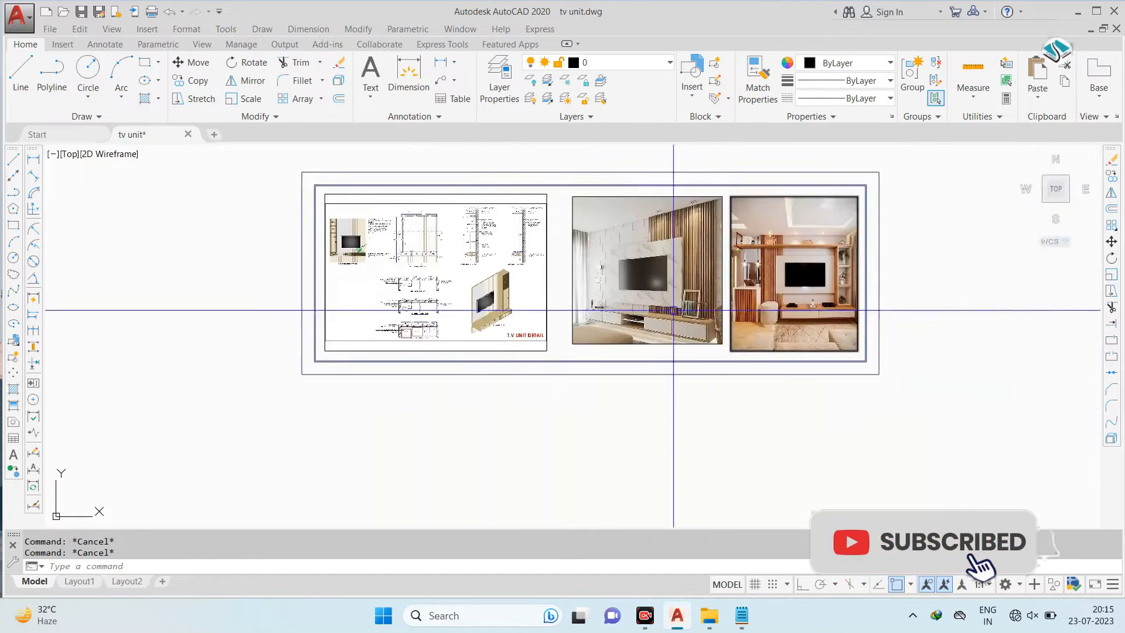
# Draw three sides of the wall outline below the reference sheet with ortho on: a 10' top line, the right end and the bottom line
pyautogui.write('l')
pyautogui.press('Return')
pyautogui.click(465, 418)
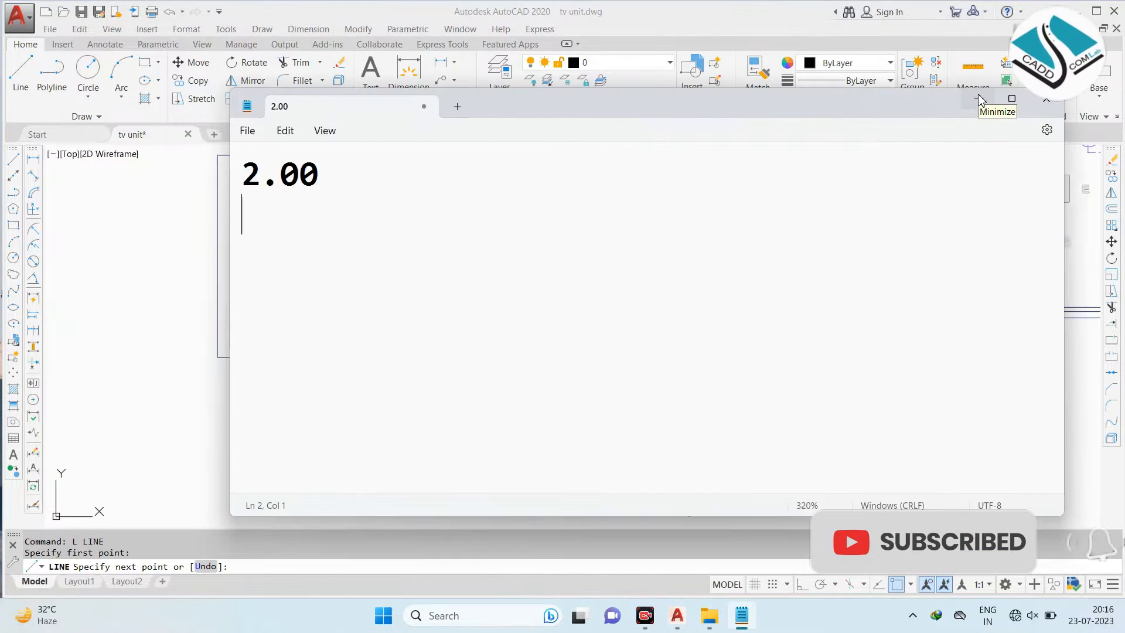
pyautogui.click(979, 100)
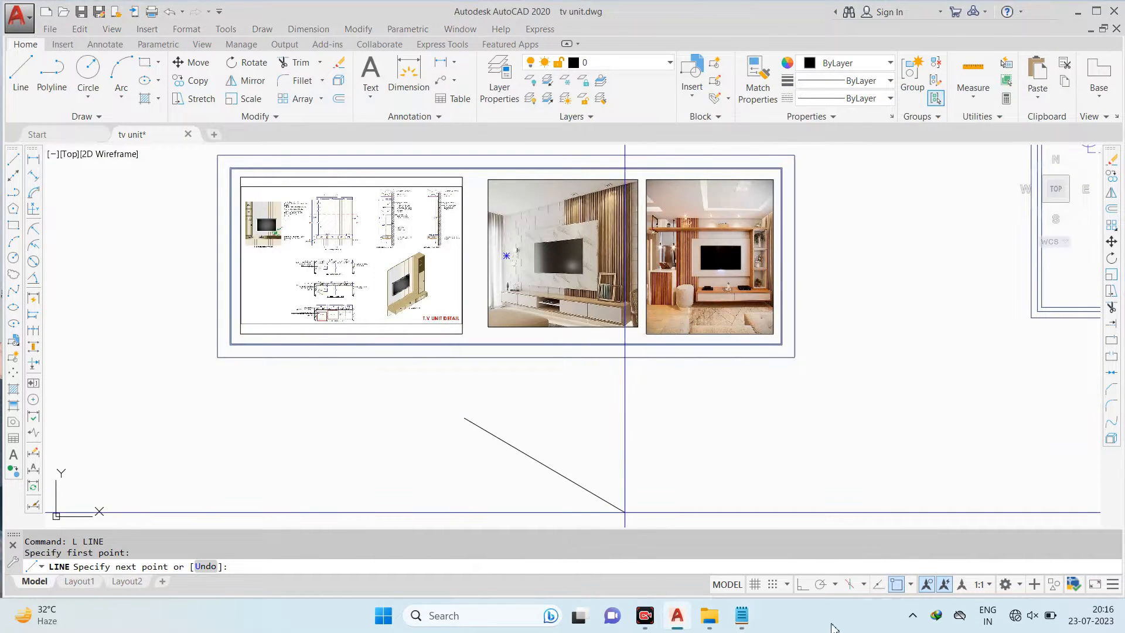
pyautogui.click(802, 584)
pyautogui.moveTo(694, 425); pyautogui.dragTo(636, 395, button='middle')
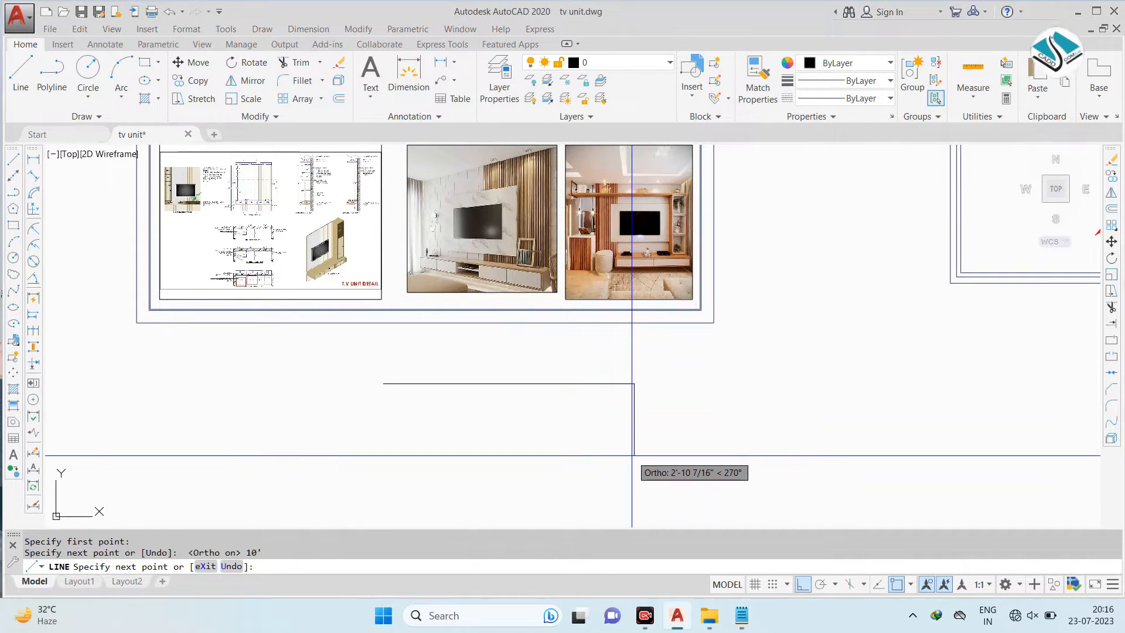
pyautogui.click(164, 392)
pyautogui.press('Escape')
# Draw the wall outline's left end line and trim the overhanging bottom line to close the rectangle
pyautogui.press('space')
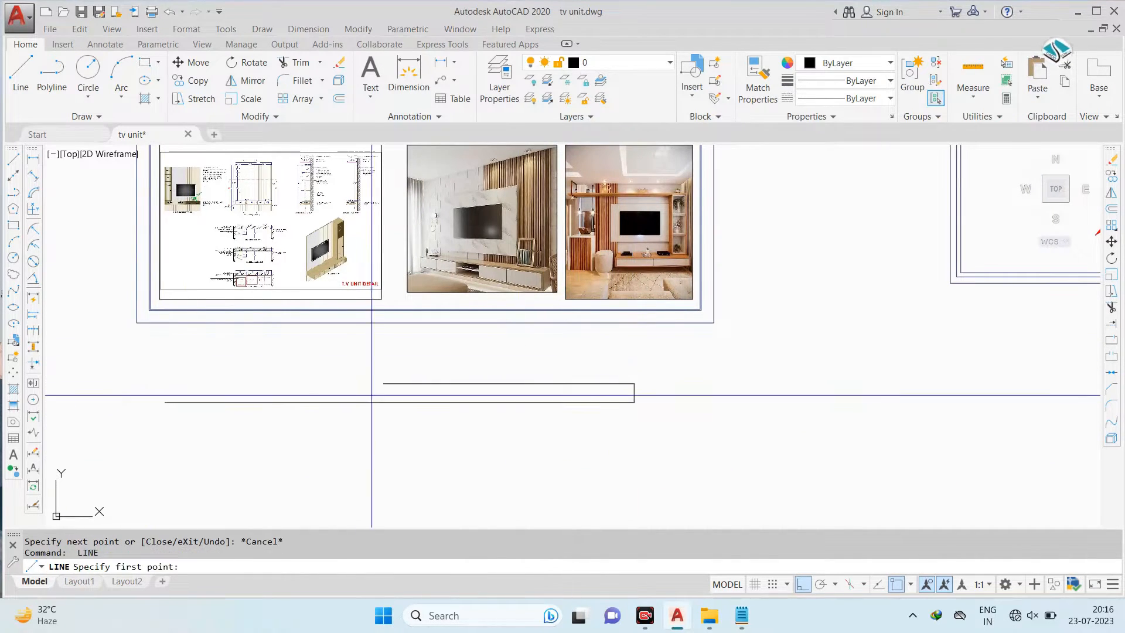
pyautogui.click(384, 385)
pyautogui.click(389, 435)
pyautogui.press('Escape')
pyautogui.click(353, 382)
pyautogui.click(325, 428)
pyautogui.click(404, 424)
pyautogui.click(330, 442)
pyautogui.press('Escape')
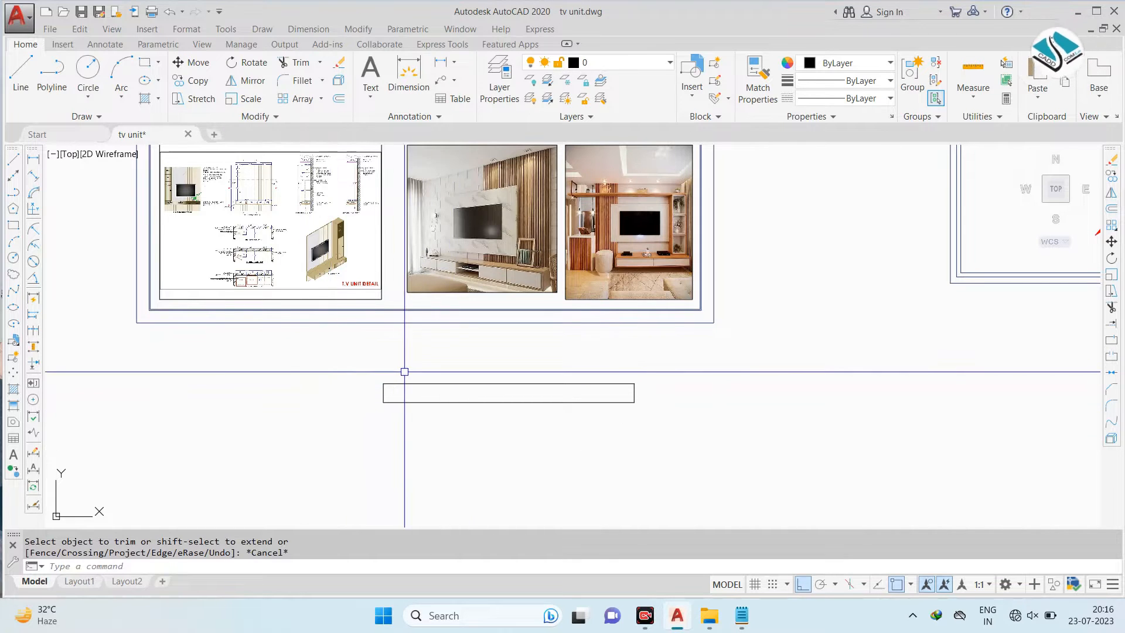
# Offset the wall outline's left end line 12' to the right
pyautogui.moveTo(404, 372); pyautogui.dragTo(440, 338, button='middle')
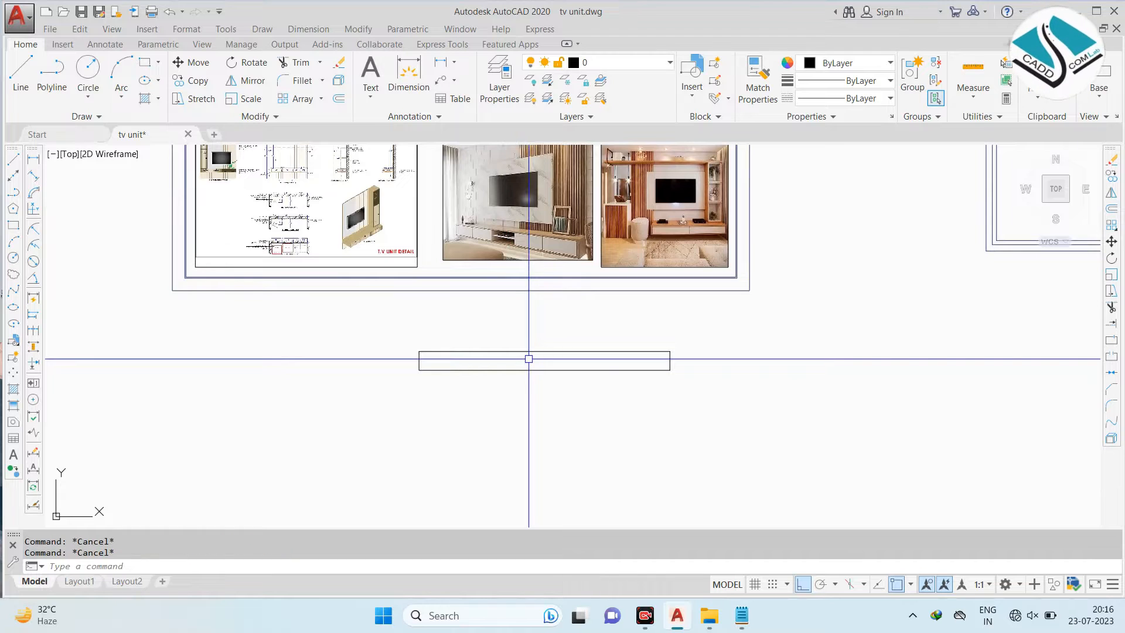
pyautogui.press('Return')
pyautogui.write("12'")
pyautogui.press('Return')
pyautogui.scroll(4, 475, 339)
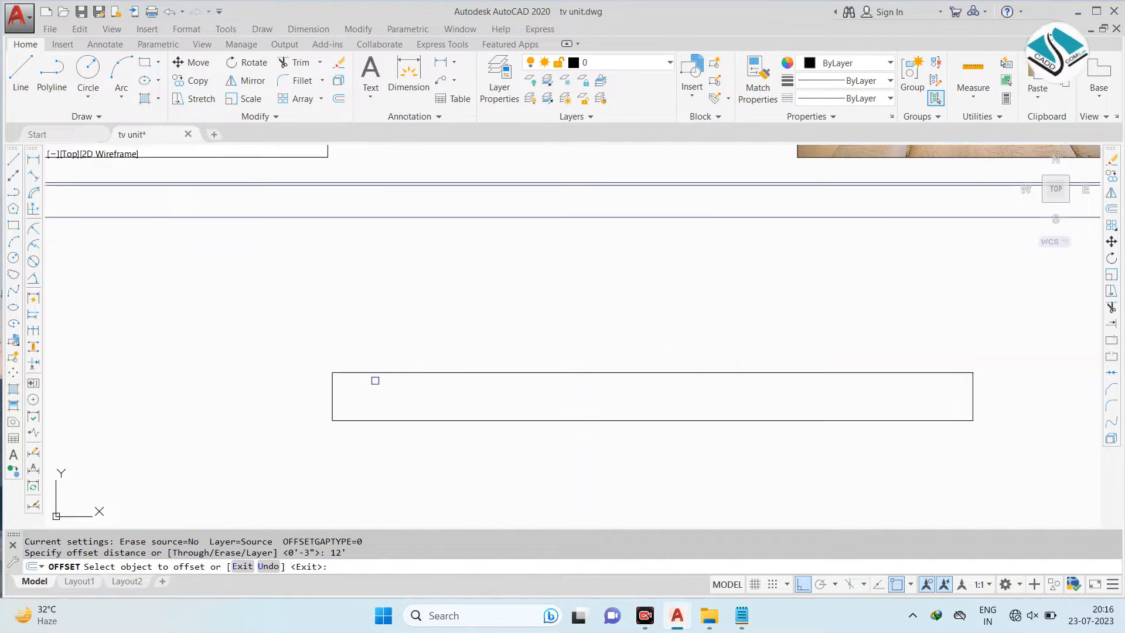
pyautogui.click(397, 374)
pyautogui.click(440, 375)
pyautogui.scroll(-4, 440, 374)
# Extend the wall's two long lines to the new end line and delete the old right end line
pyautogui.press('Escape')
pyautogui.write('ex')
pyautogui.press('Return')
pyautogui.press('Return')
pyautogui.click(575, 365)
pyautogui.click(564, 403)
pyautogui.press('Escape')
pyautogui.click(640, 365)
pyautogui.click(666, 399)
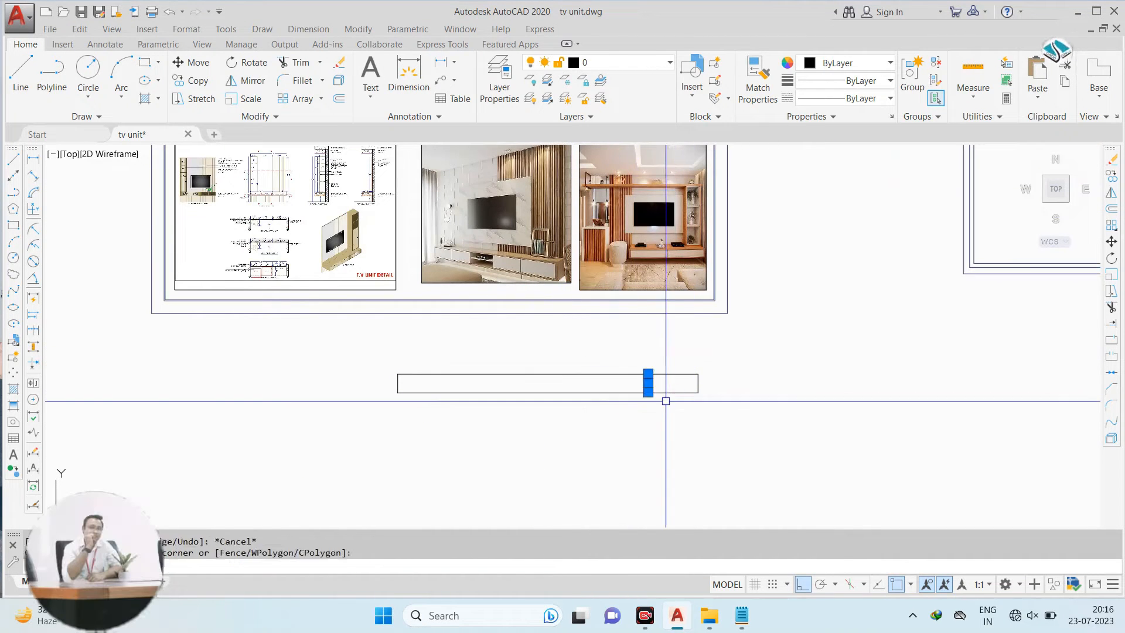
pyautogui.press('Delete')
# Hatch the inside of the wall rectangle with the ANSI32 pattern
pyautogui.scroll(-2, 627, 376)
pyautogui.scroll(4, 601, 246)
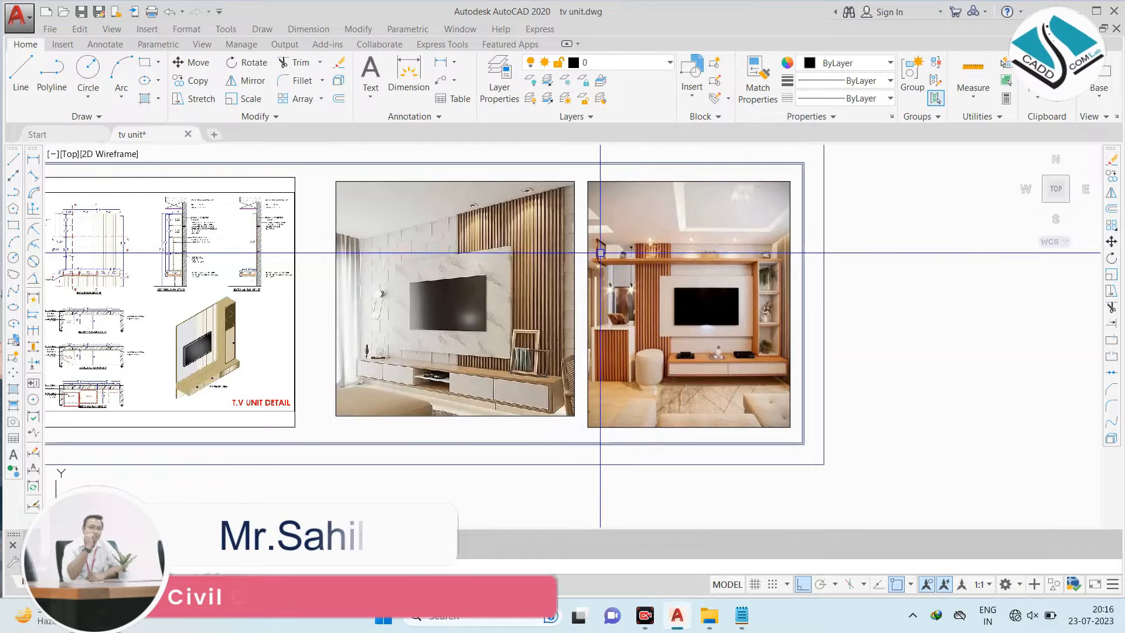
pyautogui.scroll(-2, 519, 350)
pyautogui.moveTo(508, 432); pyautogui.dragTo(525, 297, button='middle')
pyautogui.write('h')
pyautogui.press('Return')
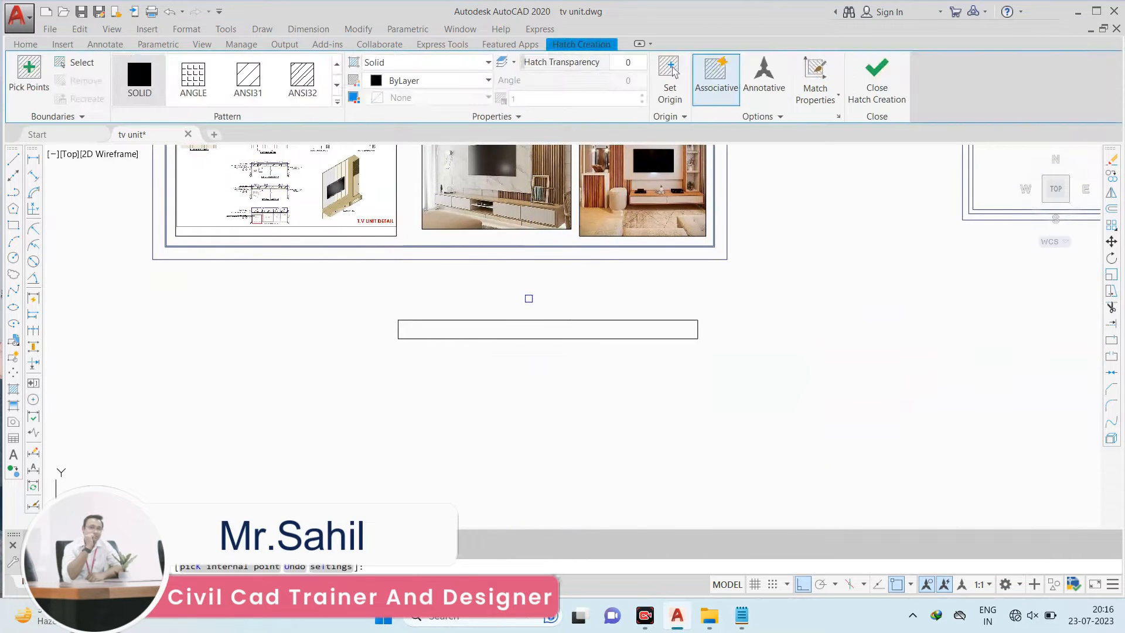
pyautogui.click(301, 76)
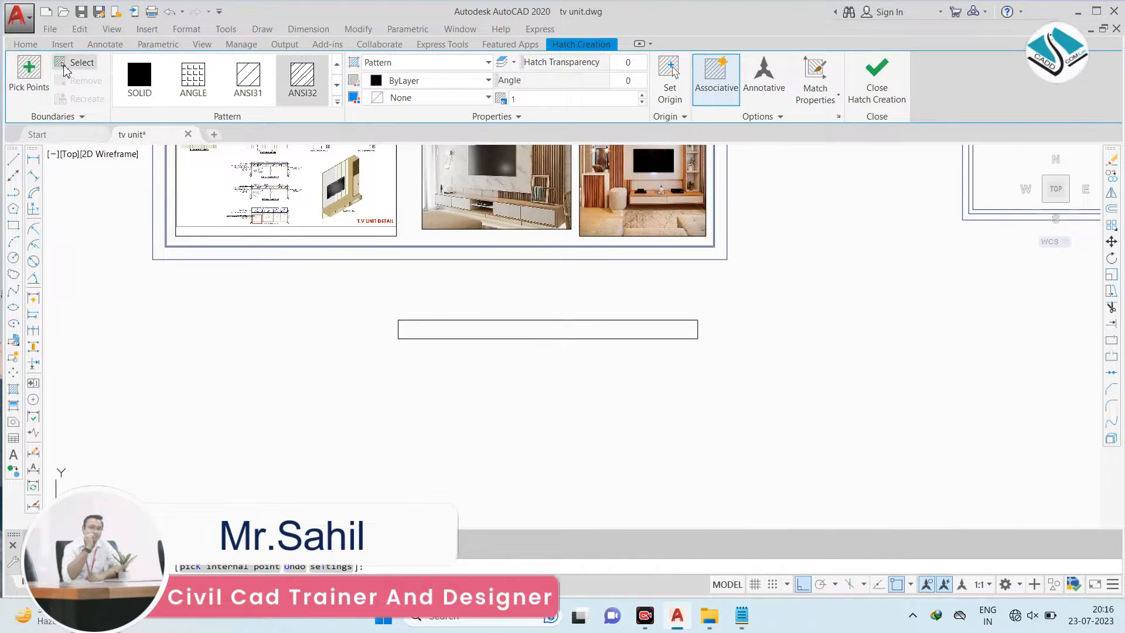
pyautogui.scroll(3, 491, 328)
pyautogui.click(491, 328)
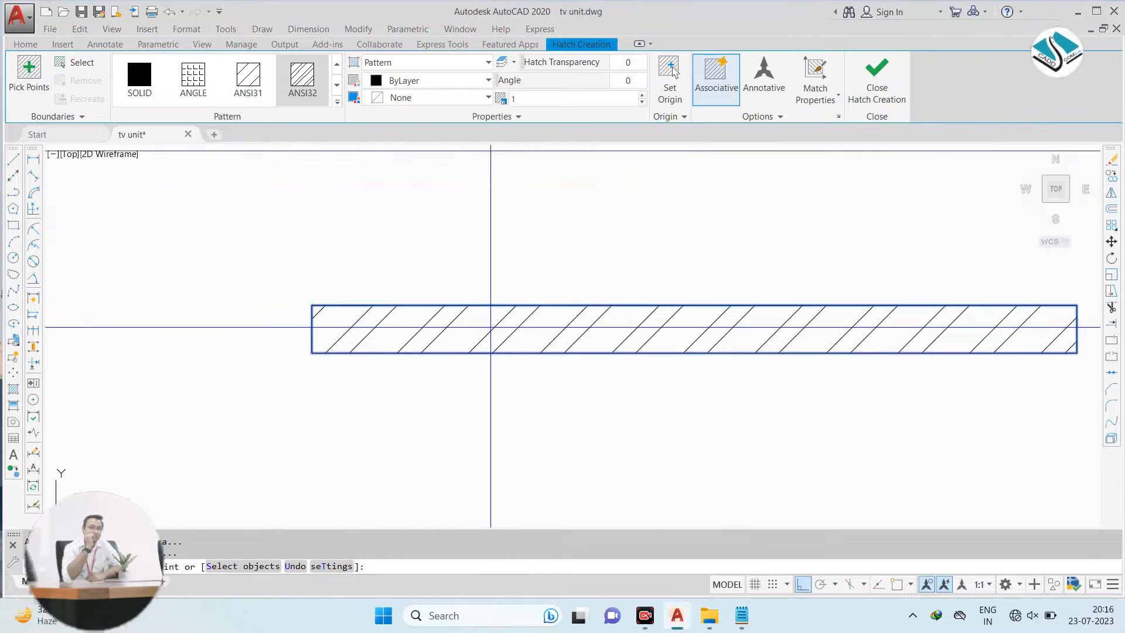
# Set the wall hatch's scale to 0.5 and its colour to dark grey, and finish the hatch
pyautogui.scroll(-2, 490, 327)
pyautogui.scroll(3, 586, 328)
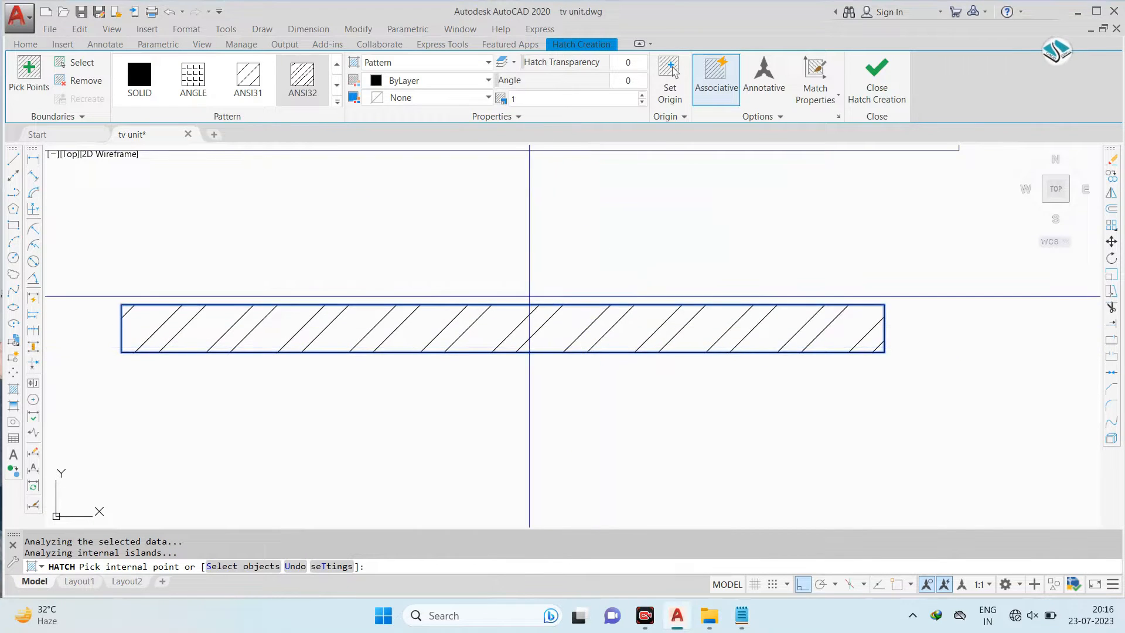
pyautogui.scroll(-4, 529, 296)
pyautogui.scroll(2, 479, 296)
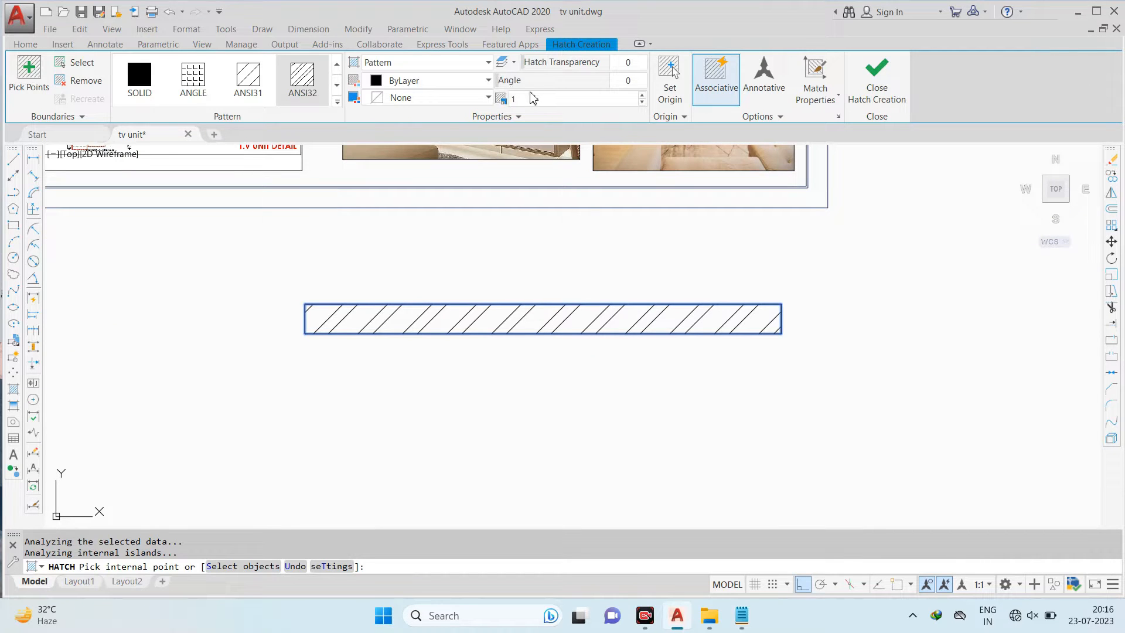
pyautogui.write('.5')
pyautogui.press('Return')
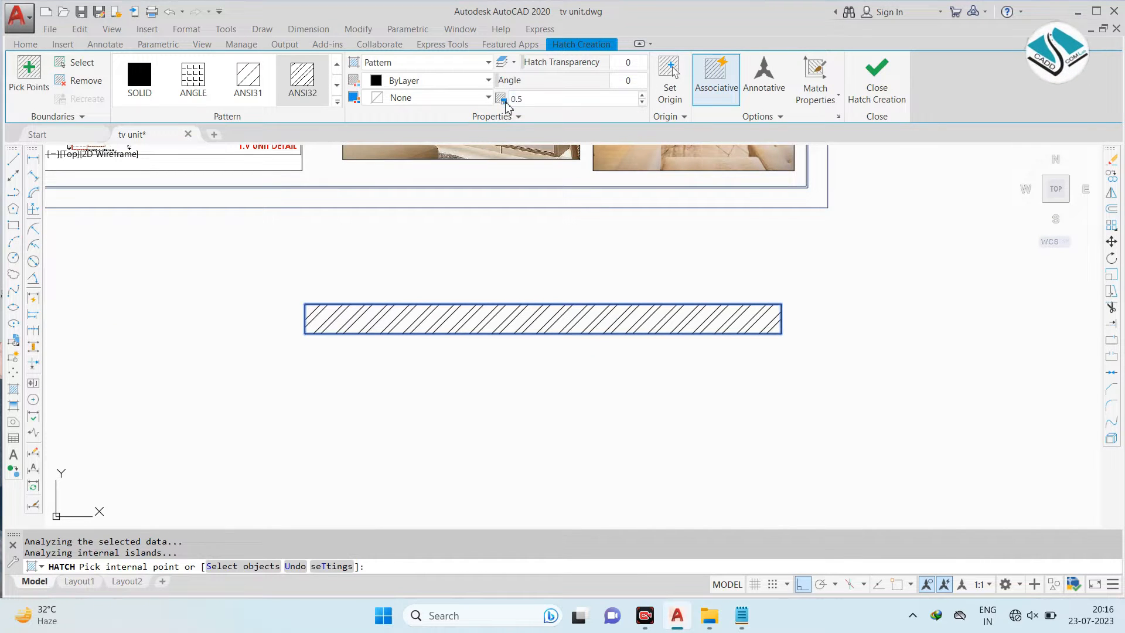
pyautogui.click(437, 86)
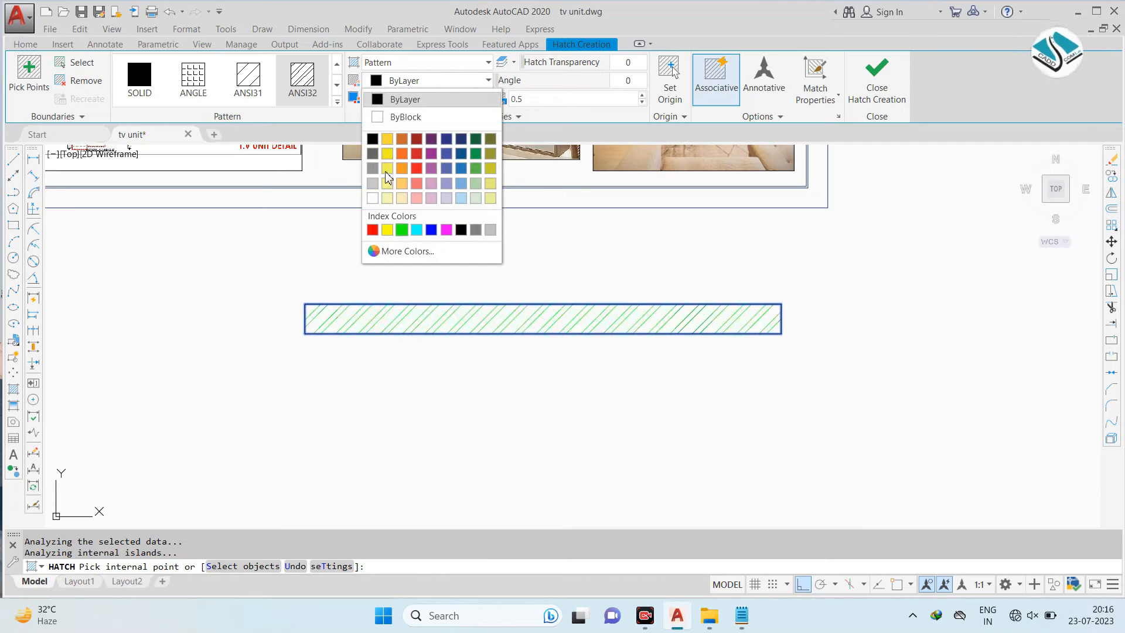
pyautogui.click(374, 155)
pyautogui.press('Return')
pyautogui.scroll(-4, 568, 255)
pyautogui.press('Escape')
# Compare the marble-panel TV unit photo with the wooden-shelf TV unit photo
pyautogui.moveTo(545, 188); pyautogui.dragTo(522, 266, button='middle')
pyautogui.scroll(4, 523, 265)
pyautogui.moveTo(541, 200); pyautogui.dragTo(533, 238, button='middle')
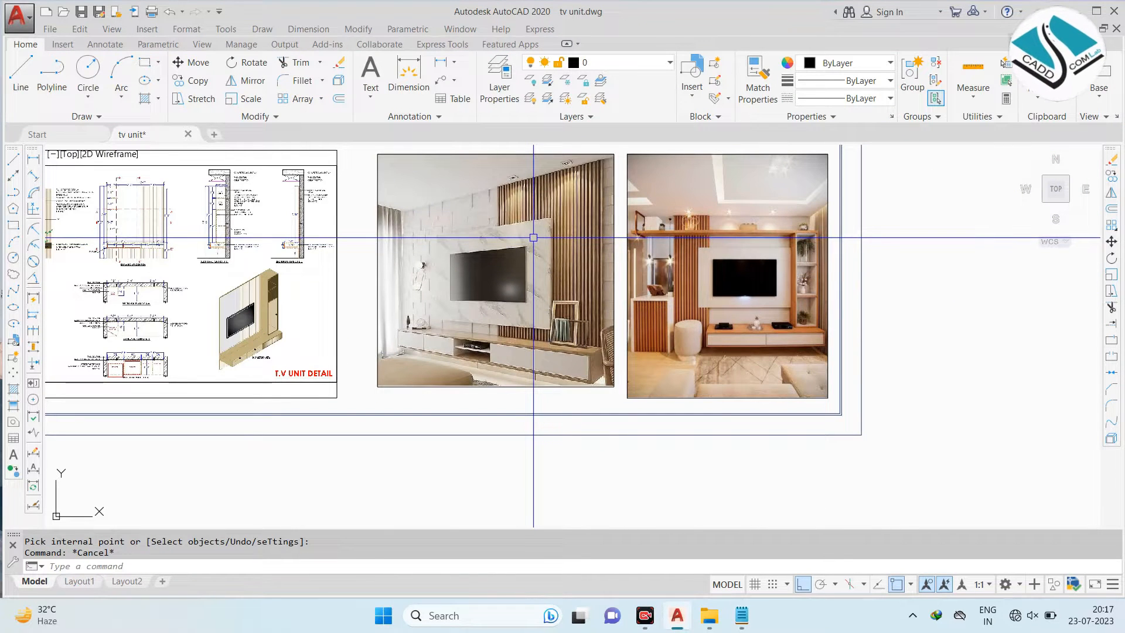
pyautogui.scroll(4, 800, 265)
pyautogui.scroll(-2, 753, 269)
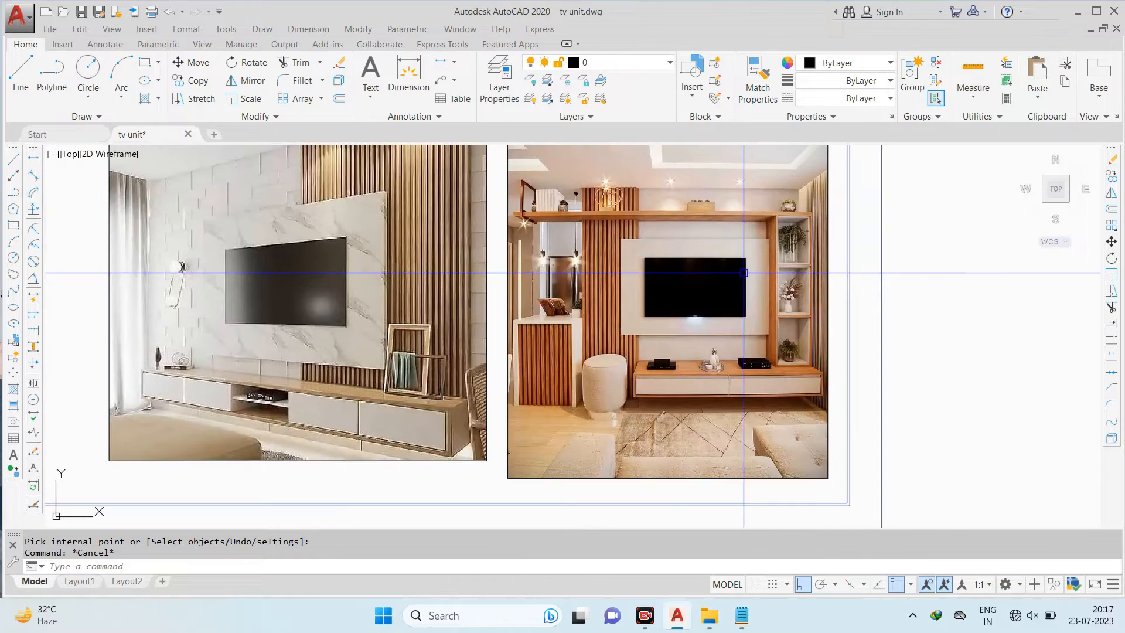
pyautogui.moveTo(696, 298); pyautogui.dragTo(439, 297, button='middle')
pyautogui.scroll(4, 520, 271)
pyautogui.scroll(-4, 546, 269)
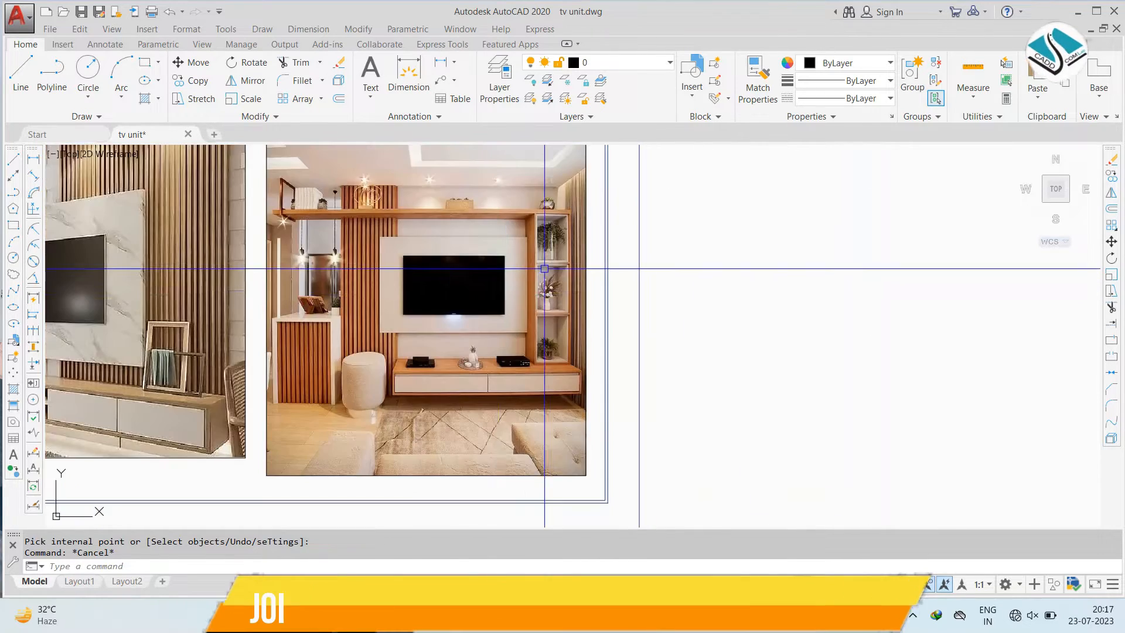
pyautogui.scroll(2, 498, 301)
pyautogui.scroll(-2, 480, 317)
# Examine the overhead wooden shelf, the slatted panel and the ceiling lights in the wooden-shelf TV unit photo
pyautogui.scroll(6, 445, 225)
pyautogui.moveTo(337, 229); pyautogui.dragTo(339, 245, button='middle')
pyautogui.scroll(-1, 342, 258)
pyautogui.scroll(-1, 381, 364)
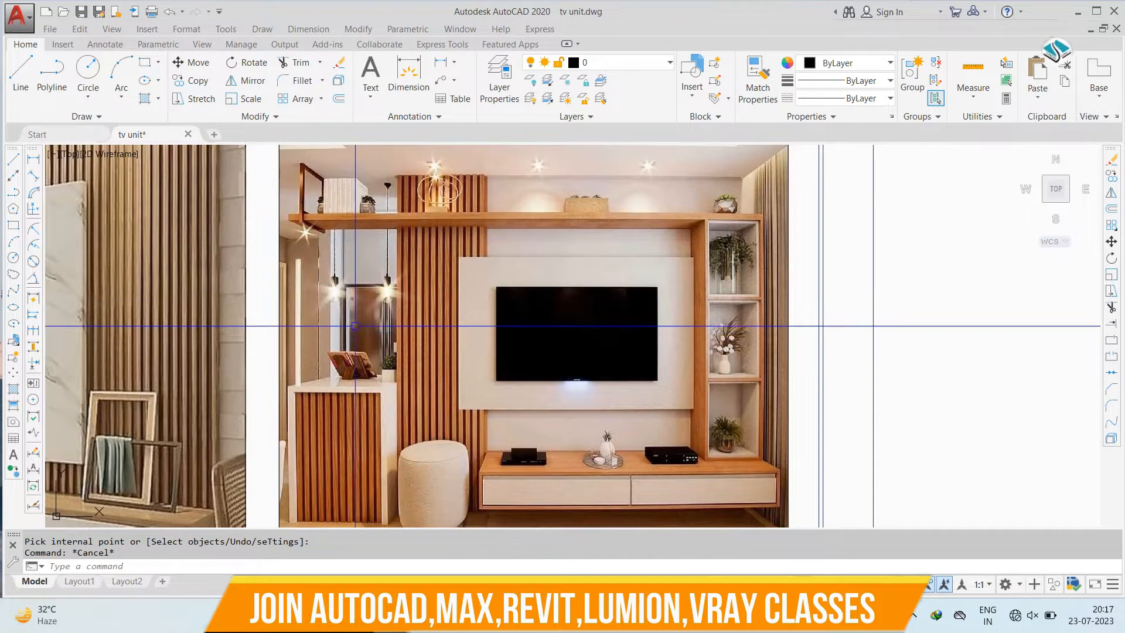
pyautogui.scroll(1, 383, 394)
pyautogui.scroll(-1, 378, 328)
pyautogui.scroll(-1, 369, 229)
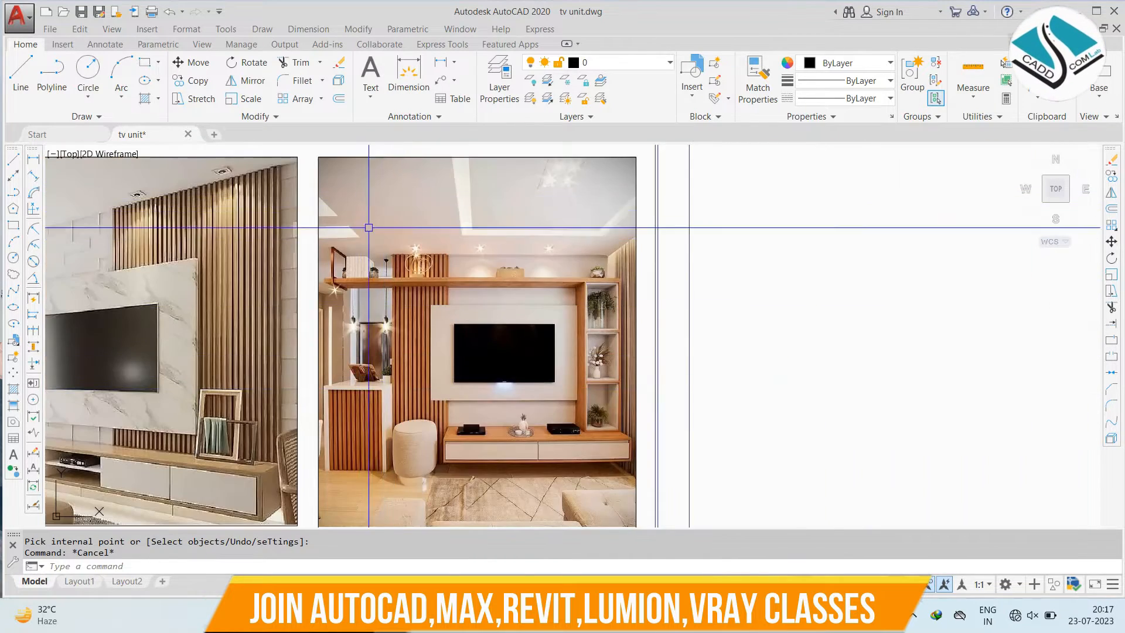
pyautogui.scroll(3, 401, 264)
pyautogui.scroll(-1, 401, 261)
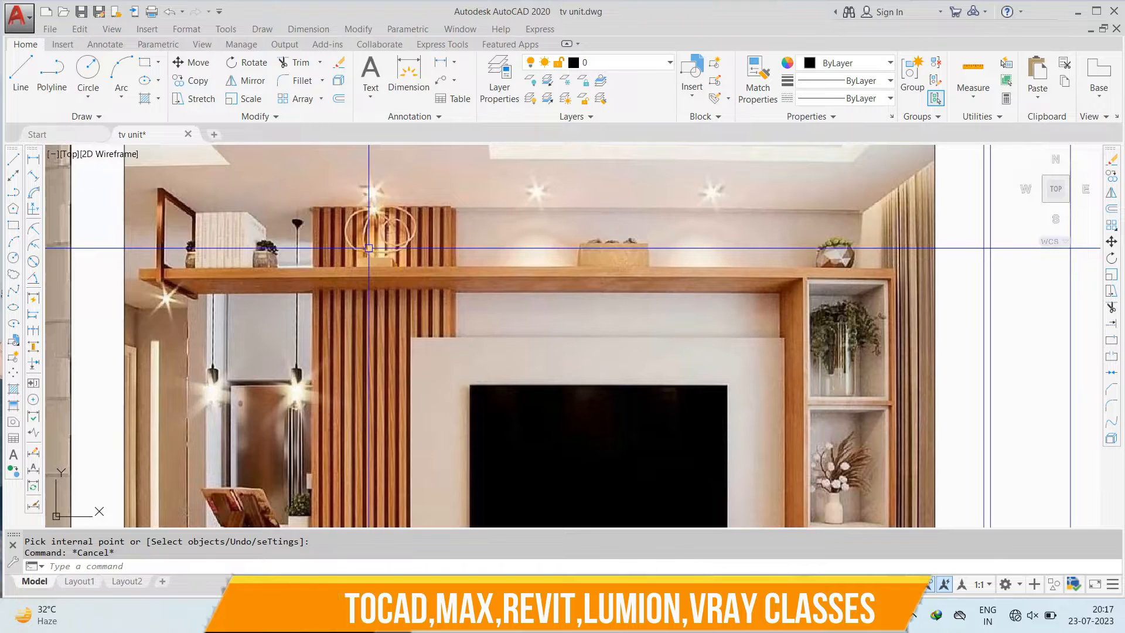
pyautogui.scroll(-1, 404, 218)
pyautogui.moveTo(488, 250); pyautogui.dragTo(458, 219, button='middle')
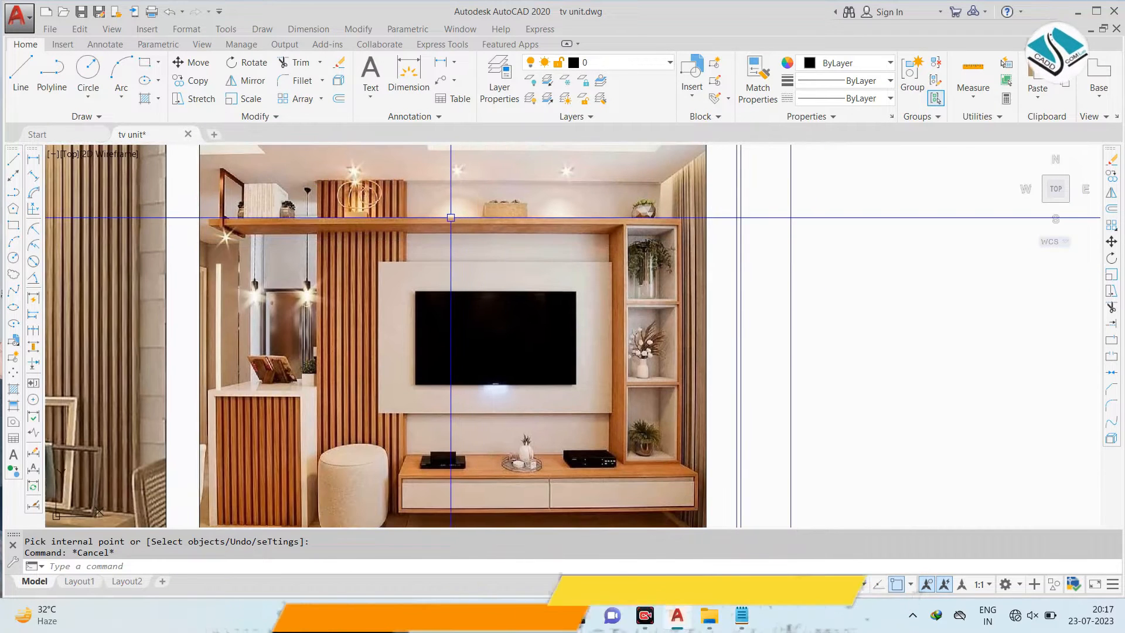
pyautogui.scroll(2, 490, 190)
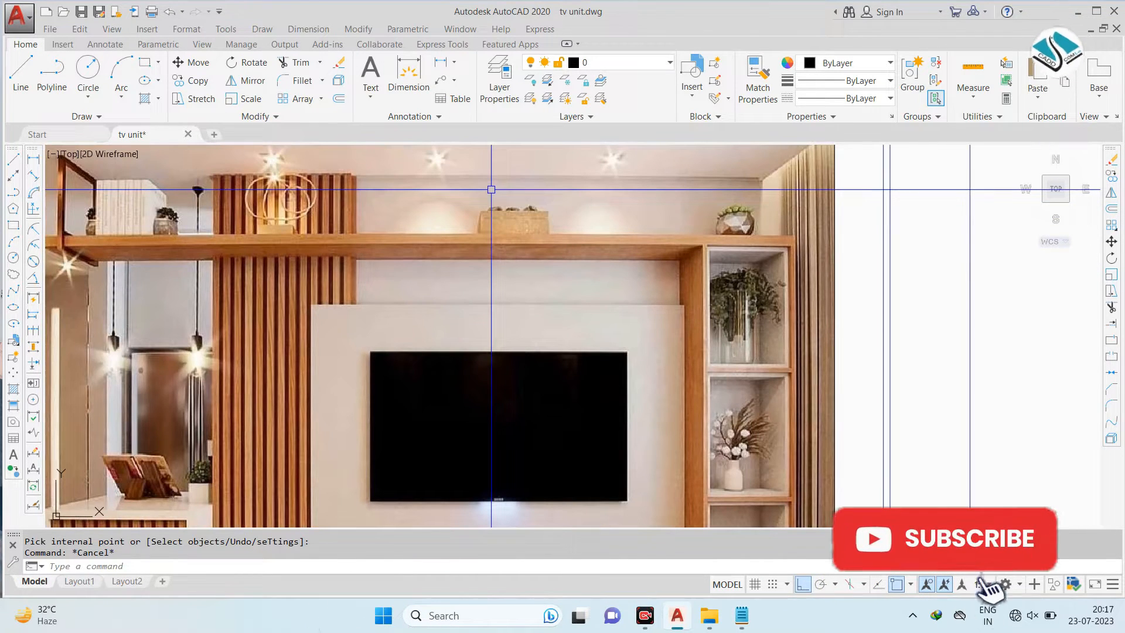
pyautogui.scroll(-2, 492, 190)
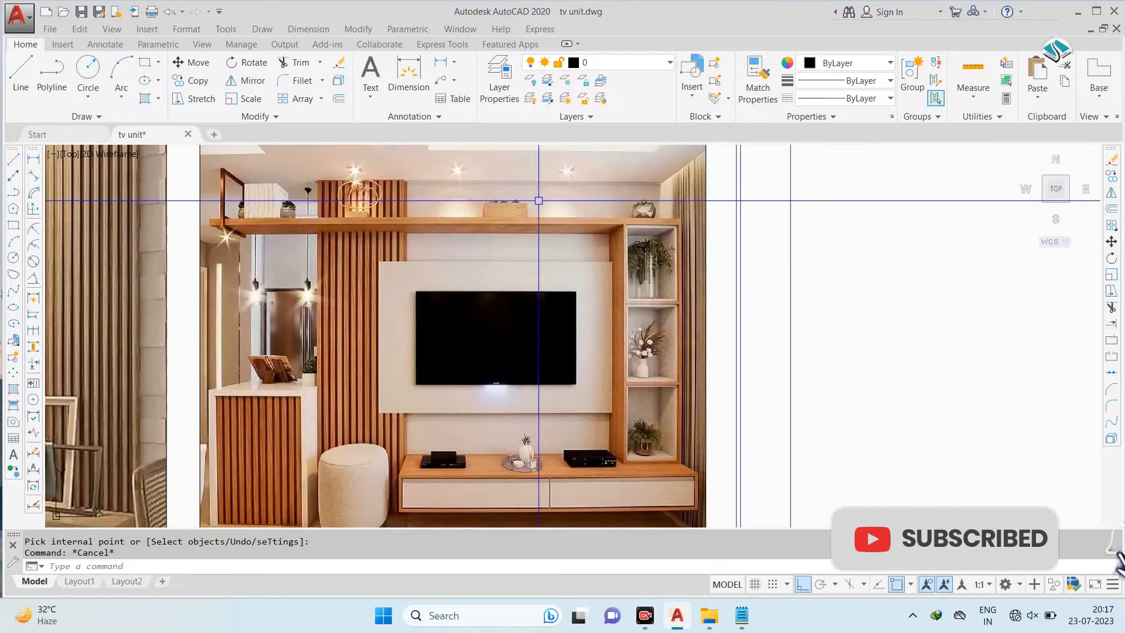
pyautogui.scroll(-4, 545, 240)
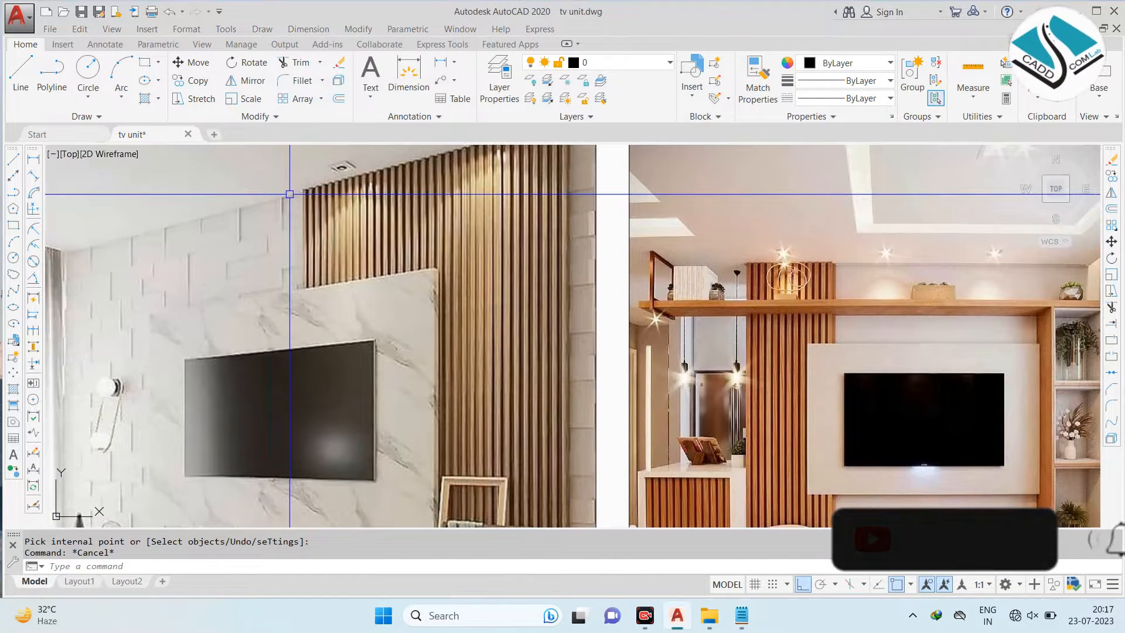
# Examine the TV backing panel and the open display niches beside it in the wooden-shelf photo
pyautogui.scroll(-4, 381, 223)
pyautogui.scroll(4, 603, 264)
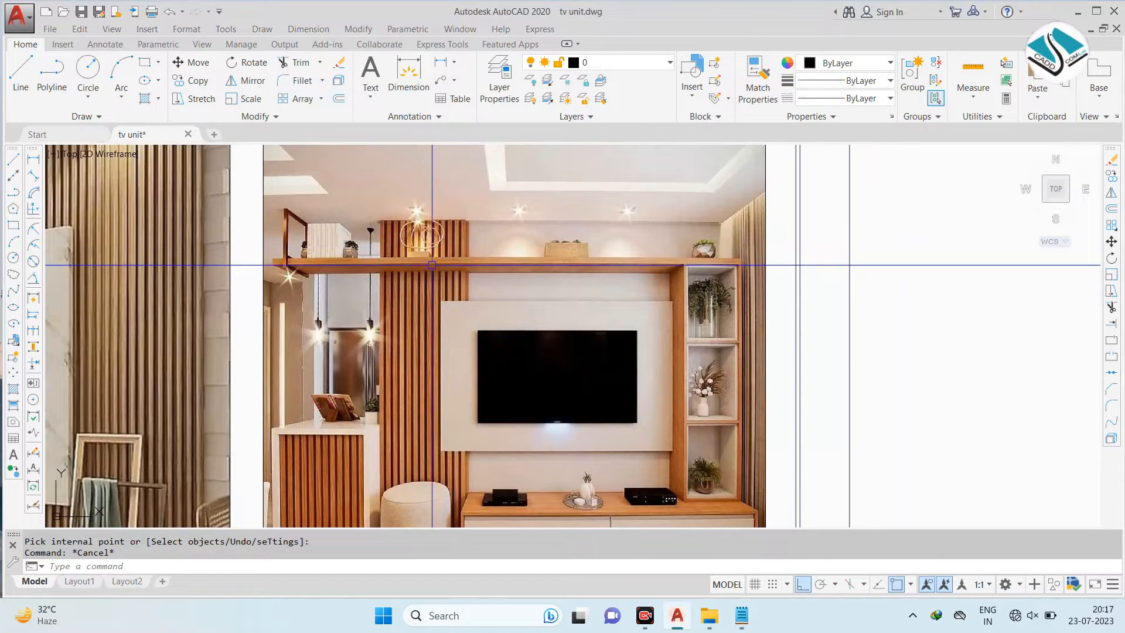
pyautogui.scroll(-2, 427, 266)
pyautogui.scroll(4, 467, 279)
pyautogui.scroll(-2, 469, 279)
pyautogui.scroll(2, 540, 261)
pyautogui.scroll(-2, 571, 181)
pyautogui.scroll(2, 615, 211)
pyautogui.scroll(2, 650, 234)
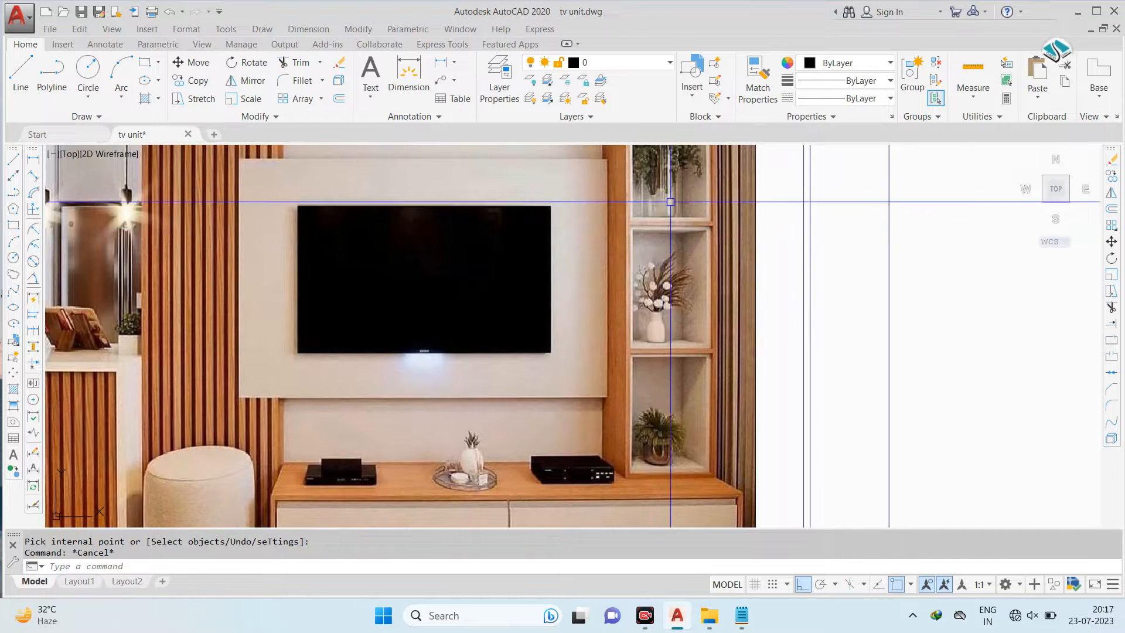
pyautogui.scroll(-2, 598, 246)
pyautogui.scroll(2, 537, 249)
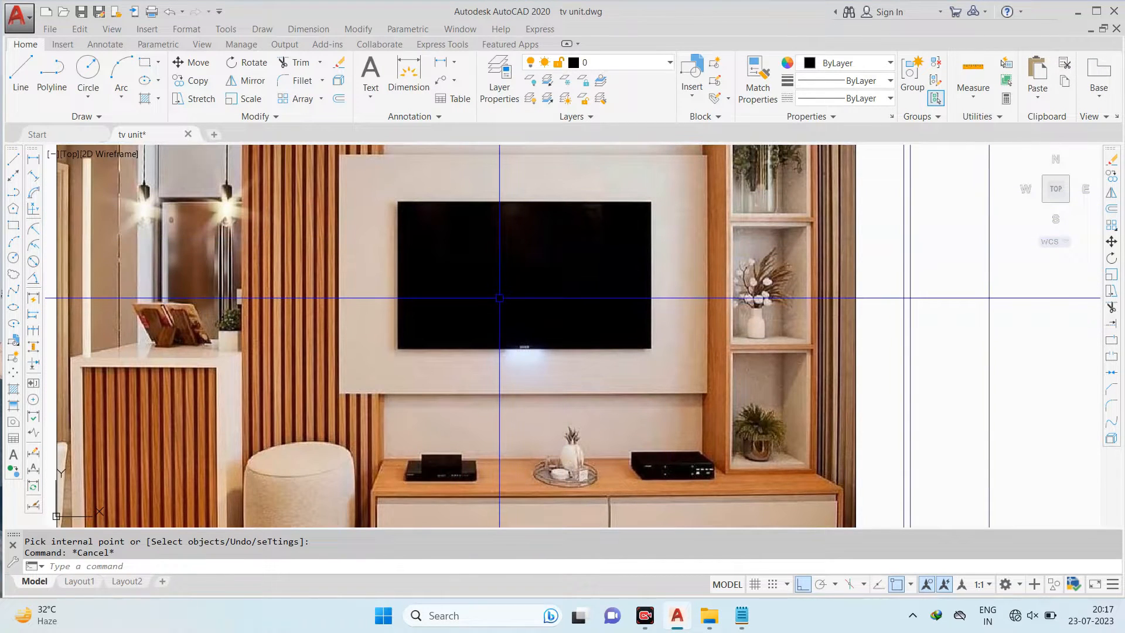
# Inspect the floating two-drawer console, then the junction of the slatted panel with the overhead shelf
pyautogui.scroll(-1, 501, 230)
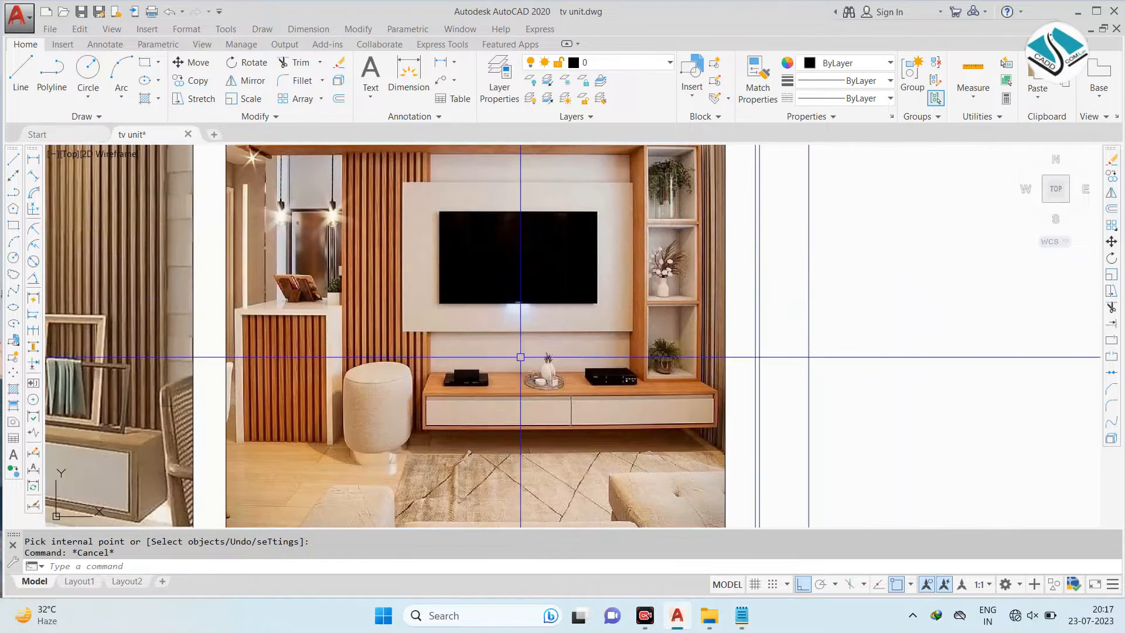
pyautogui.scroll(2, 515, 378)
pyautogui.scroll(1, 513, 376)
pyautogui.scroll(-2, 446, 375)
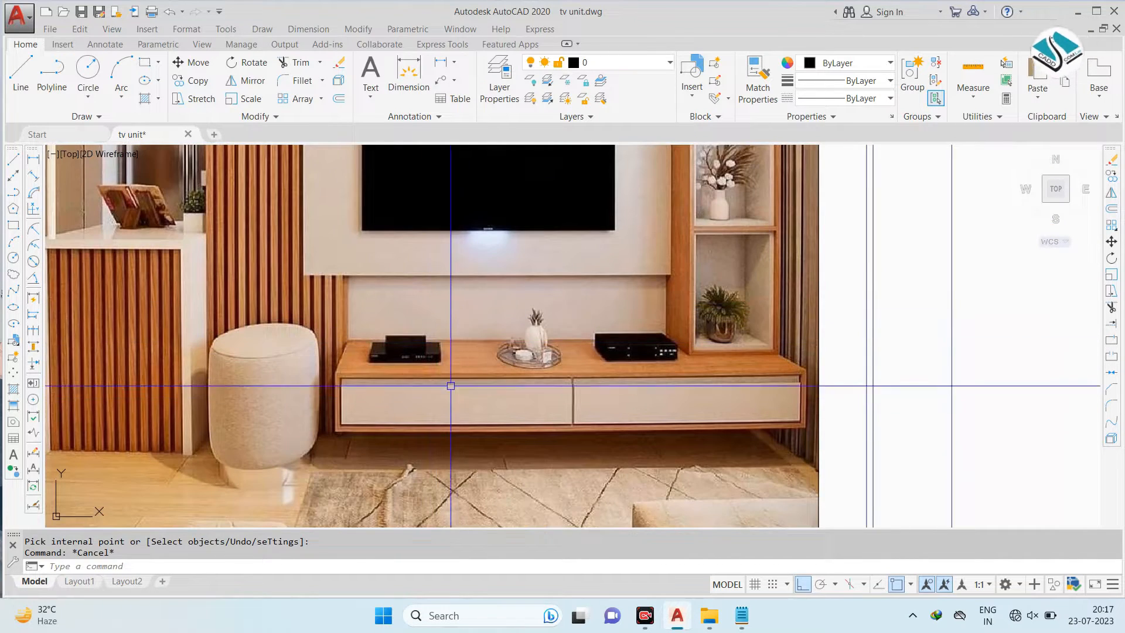
pyautogui.scroll(2, 469, 331)
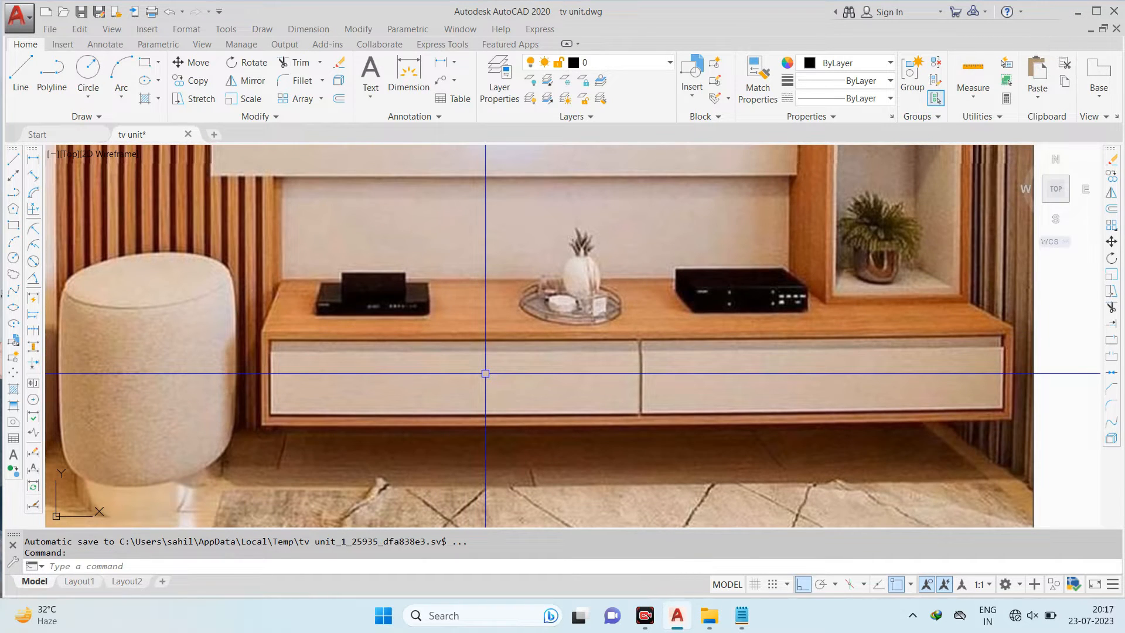
pyautogui.scroll(-3, 485, 373)
pyautogui.scroll(3, 415, 231)
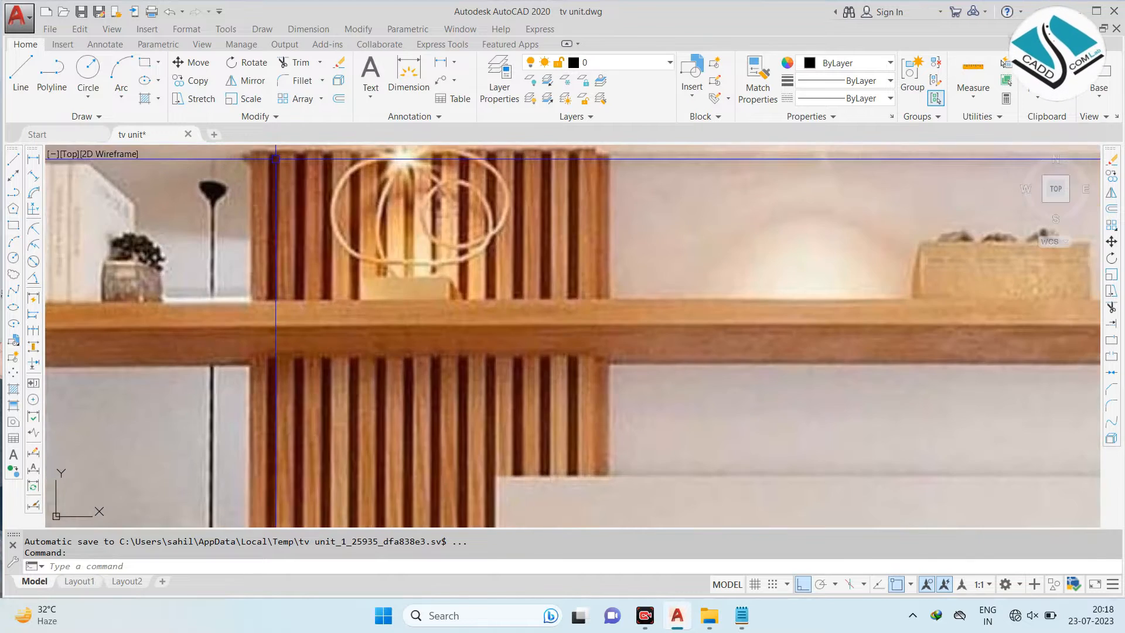
pyautogui.scroll(-3, 415, 231)
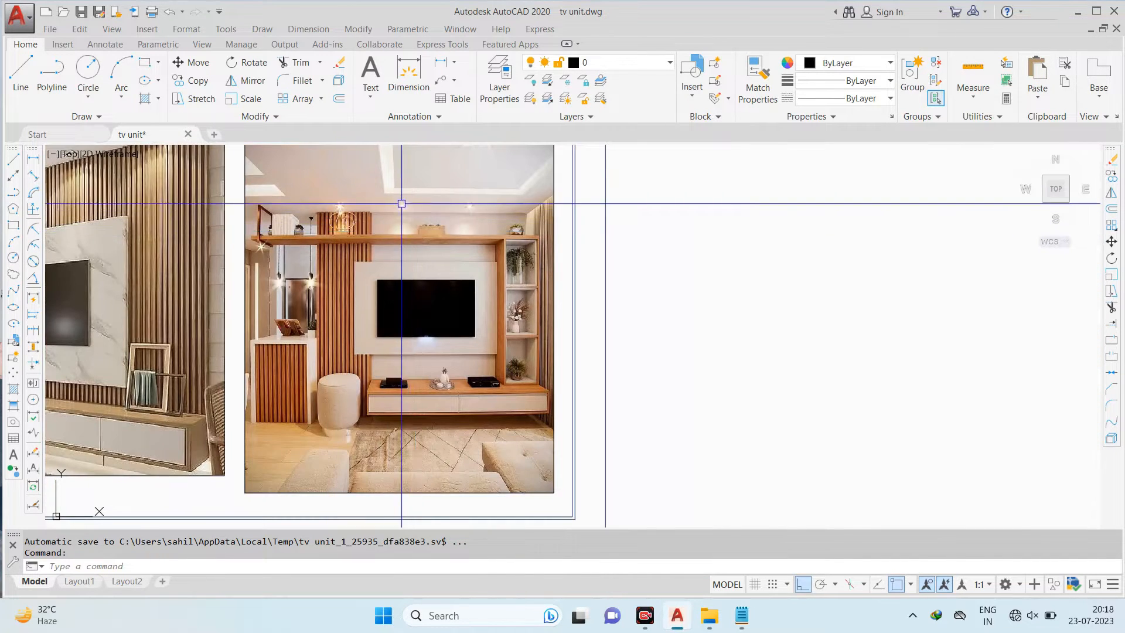
pyautogui.scroll(5, 401, 202)
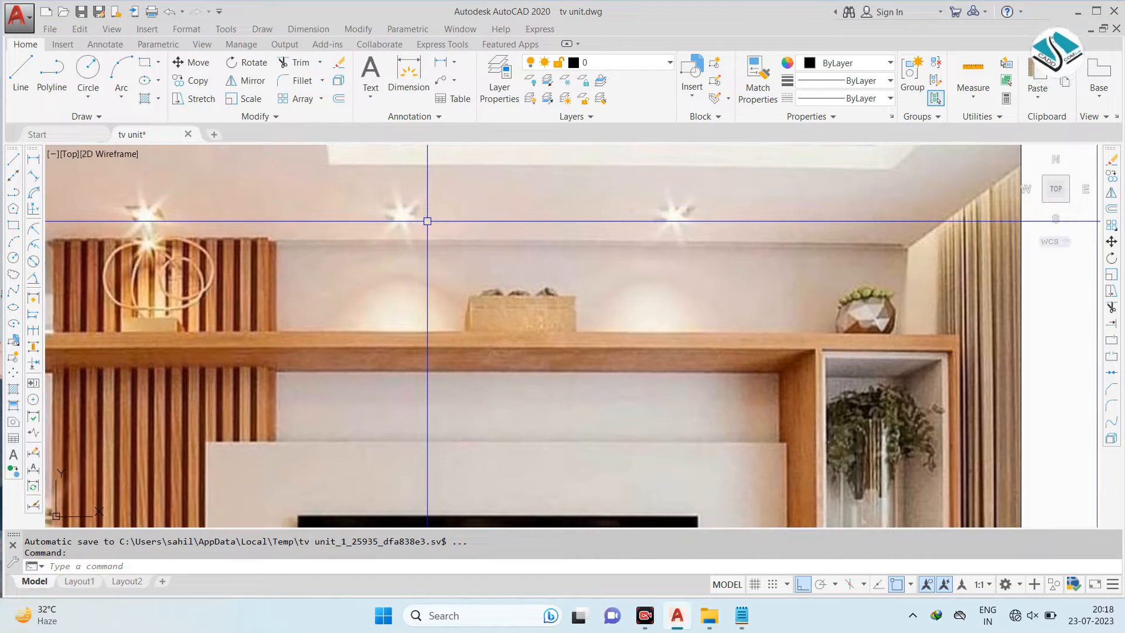
# Inspect the overhead shelf in the wooden-shelf photo, from the slatted panel across to the display niches
pyautogui.scroll(-5, 428, 221)
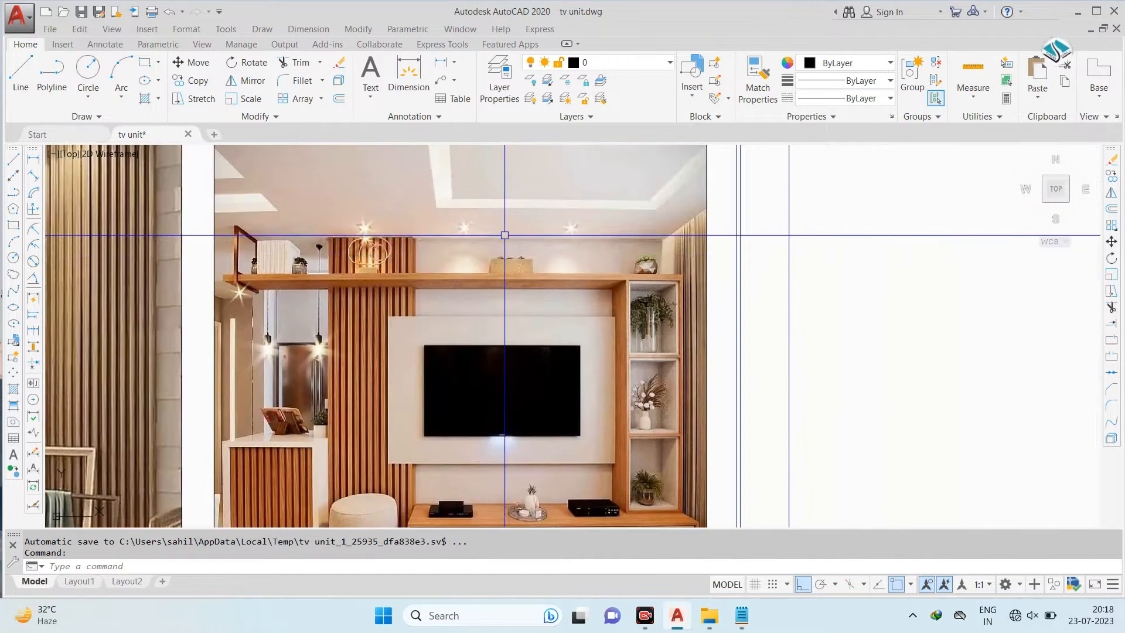
pyautogui.scroll(4, 509, 258)
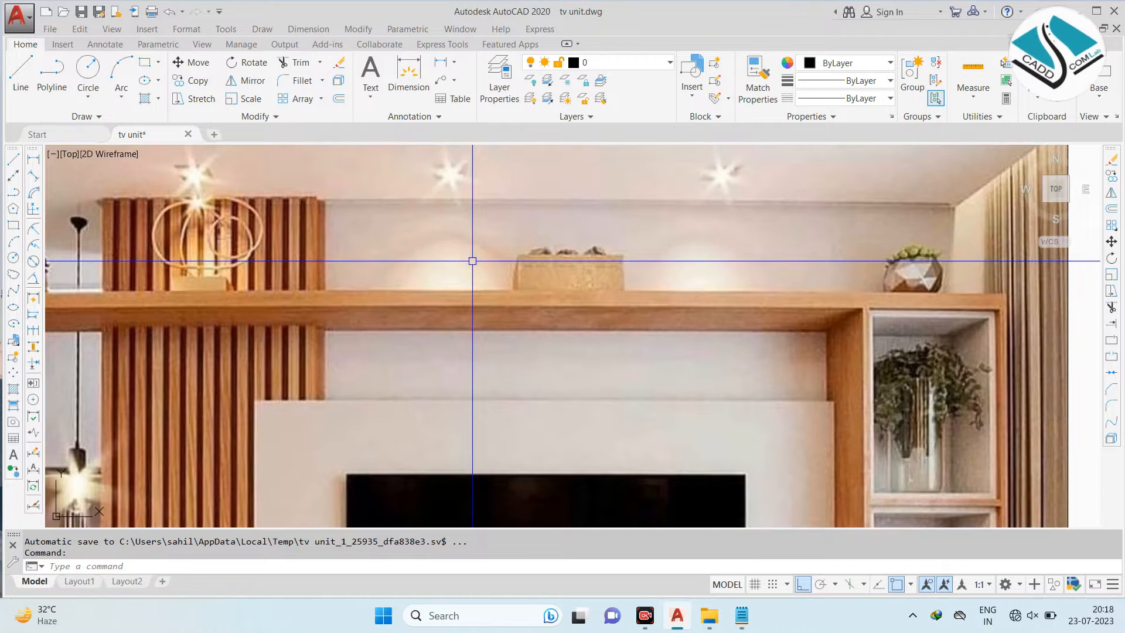
pyautogui.scroll(-2, 554, 236)
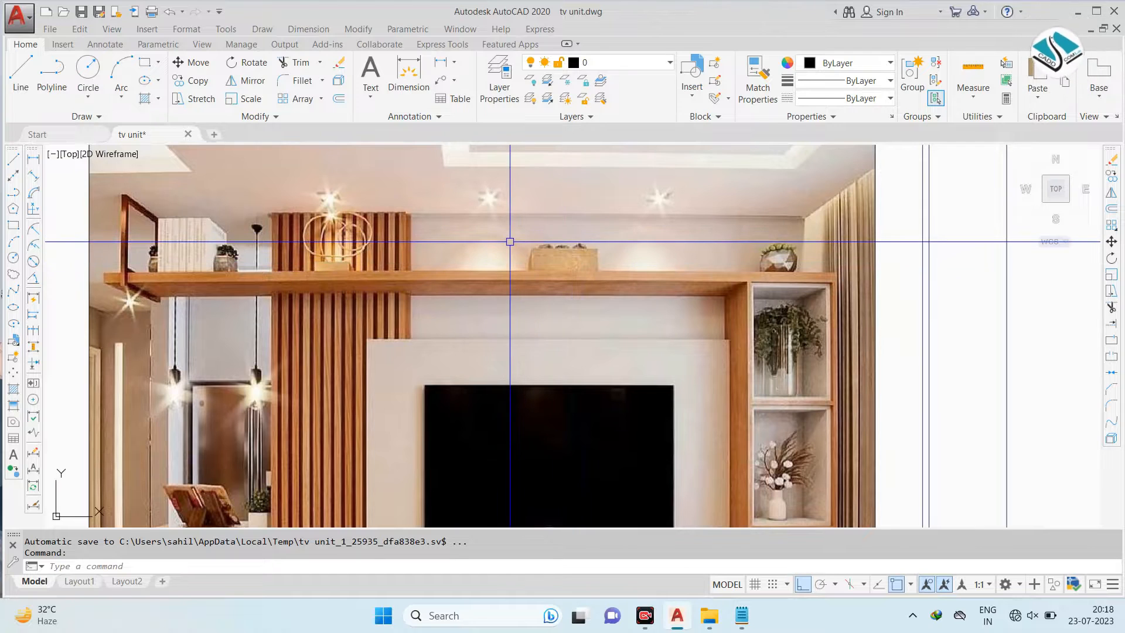
# Offset the hatched wall's lower edge outward by 1.5" and close the strip's ends with lines
pyautogui.scroll(-8, 445, 243)
pyautogui.scroll(4, 360, 396)
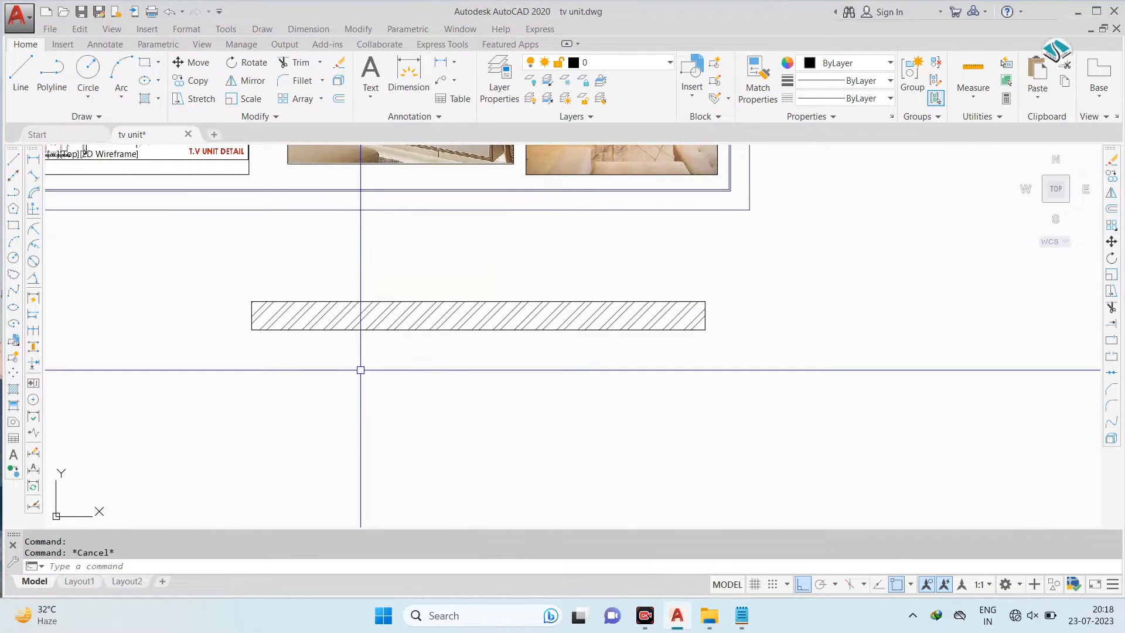
pyautogui.press('Return')
pyautogui.write('1.5')
pyautogui.press('Return')
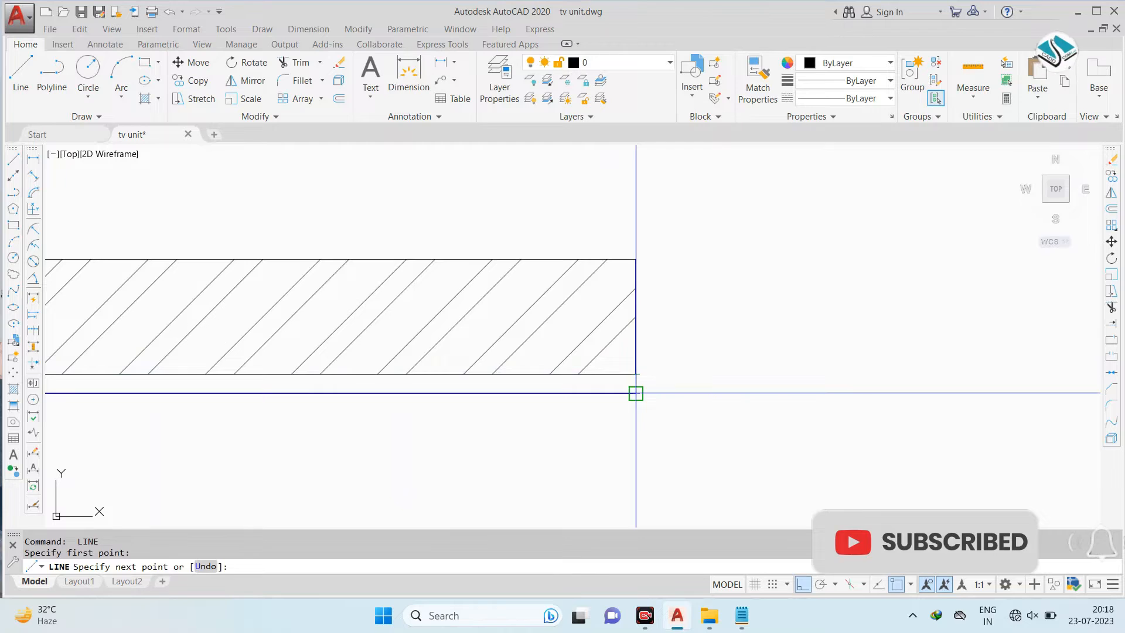
pyautogui.press('Escape')
pyautogui.scroll(-3, 705, 374)
pyautogui.scroll(4, 643, 341)
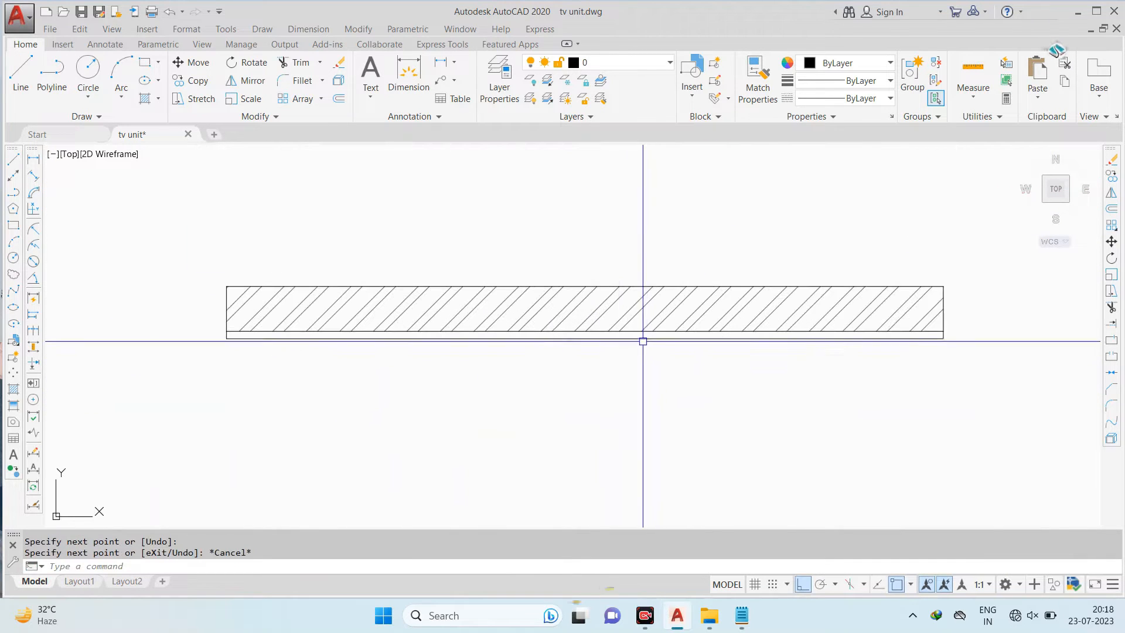
# Hatch the thin strip along the wall's lower edge with the DOLMIT pattern
pyautogui.press('Escape')
pyautogui.press('Escape')
pyautogui.write('h')
pyautogui.press('Return')
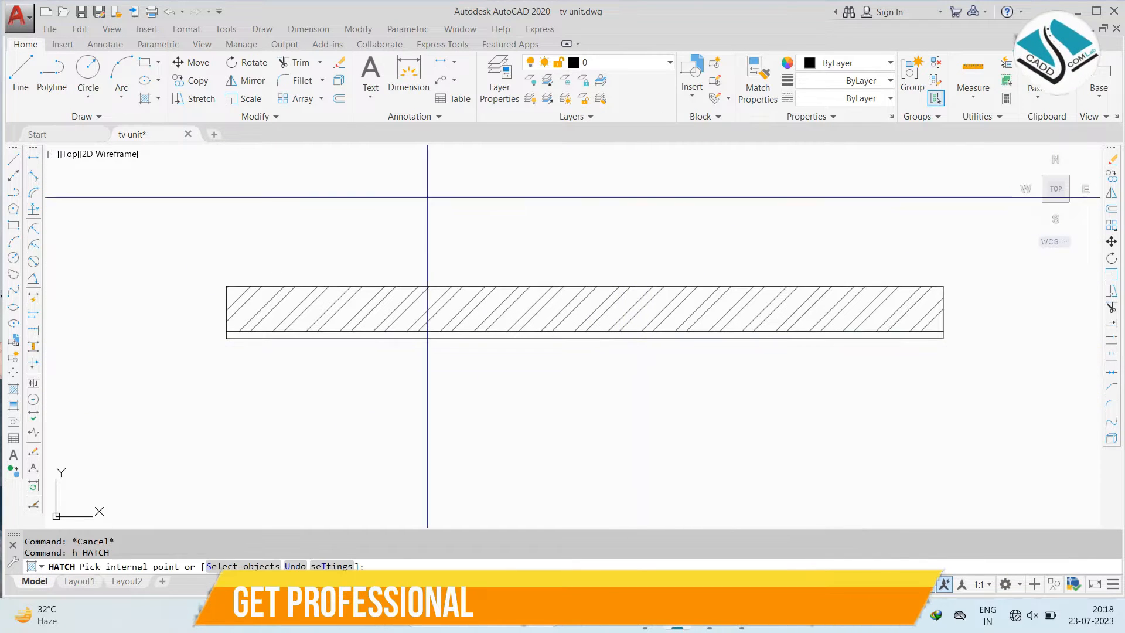
pyautogui.click(337, 102)
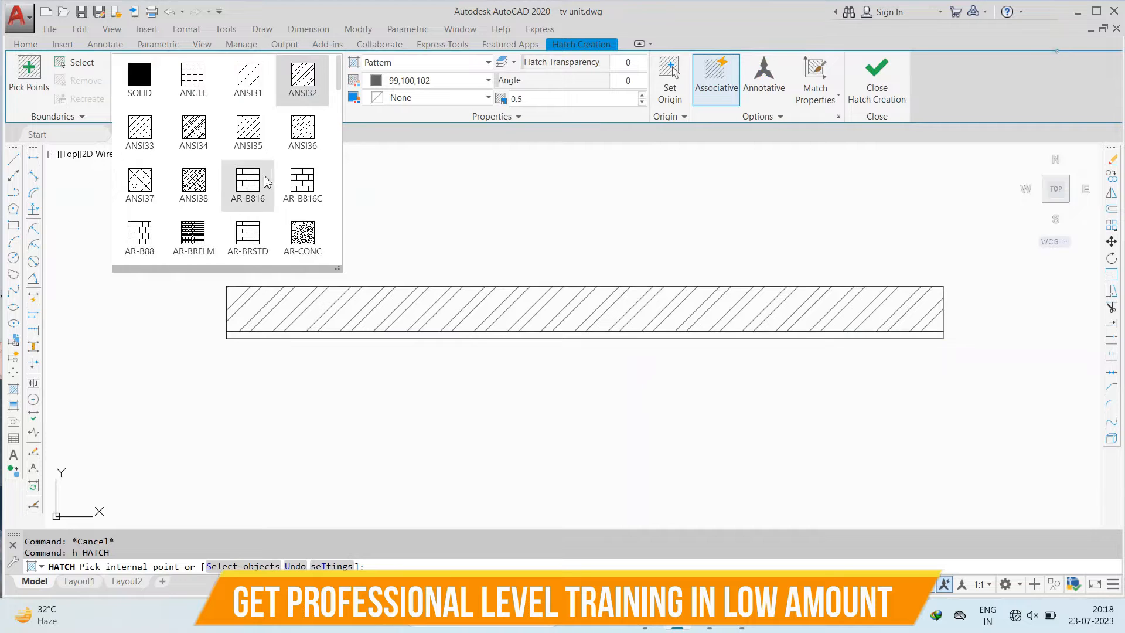
pyautogui.scroll(-5, 248, 187)
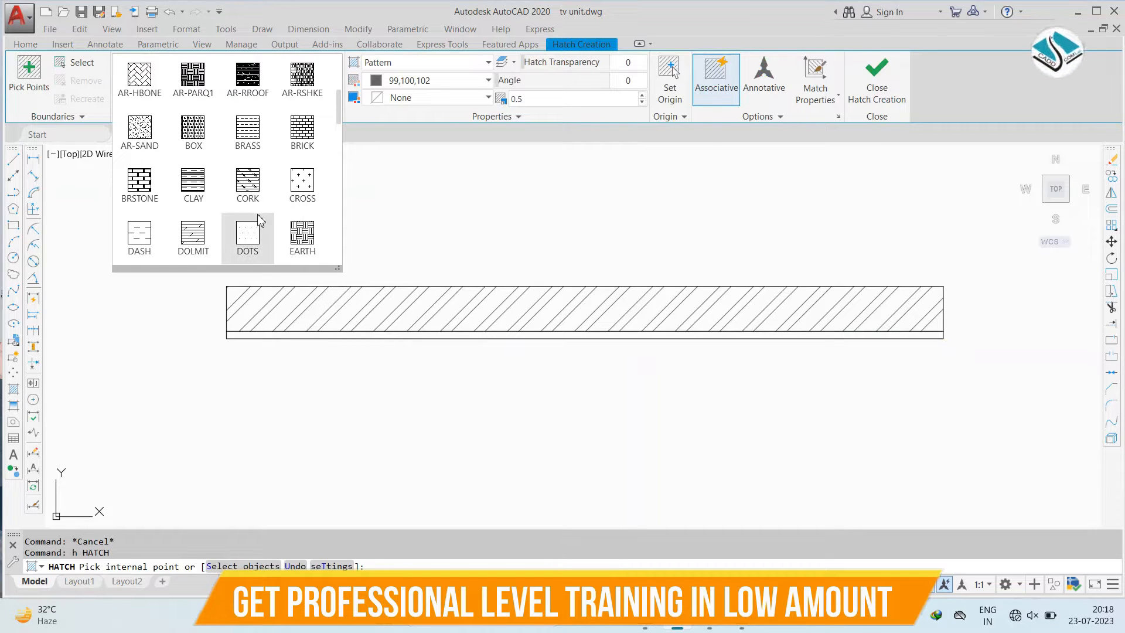
pyautogui.click(193, 237)
pyautogui.scroll(4, 326, 334)
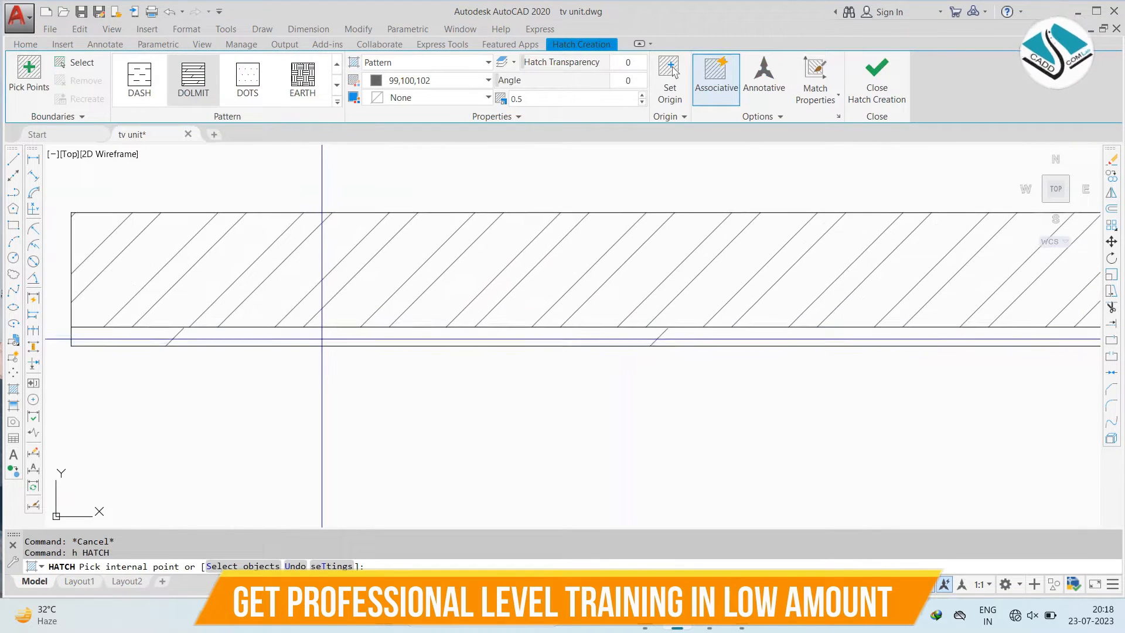
pyautogui.click(325, 336)
pyautogui.scroll(-2, 326, 337)
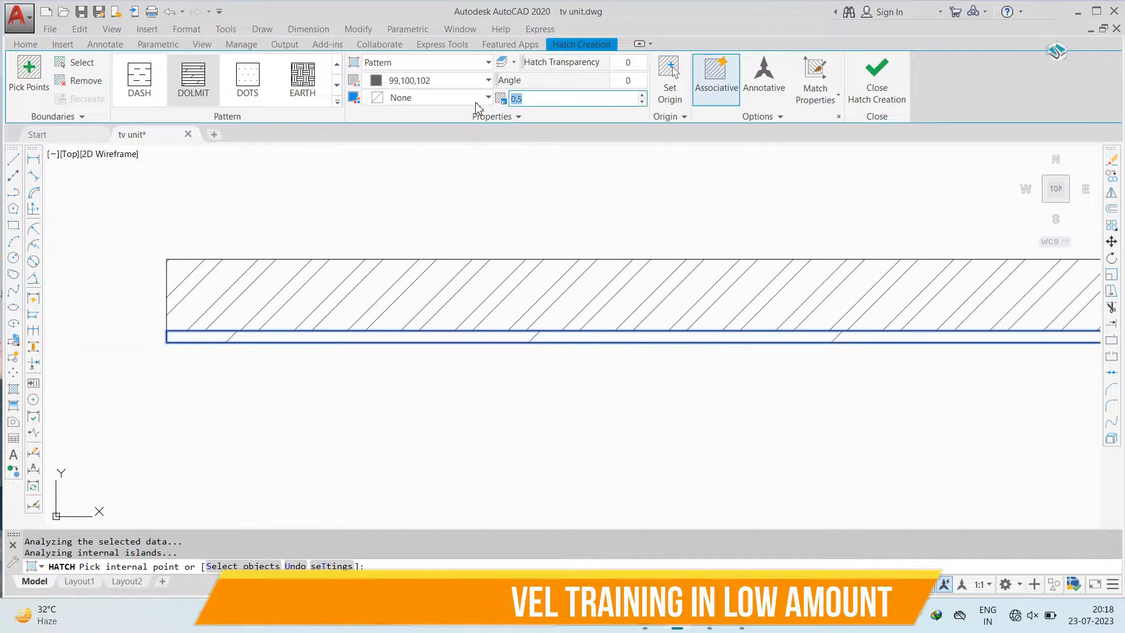
# Set the strip's hatch scale to 0.1 and finish the hatch
pyautogui.write('0.1')
pyautogui.press('Return')
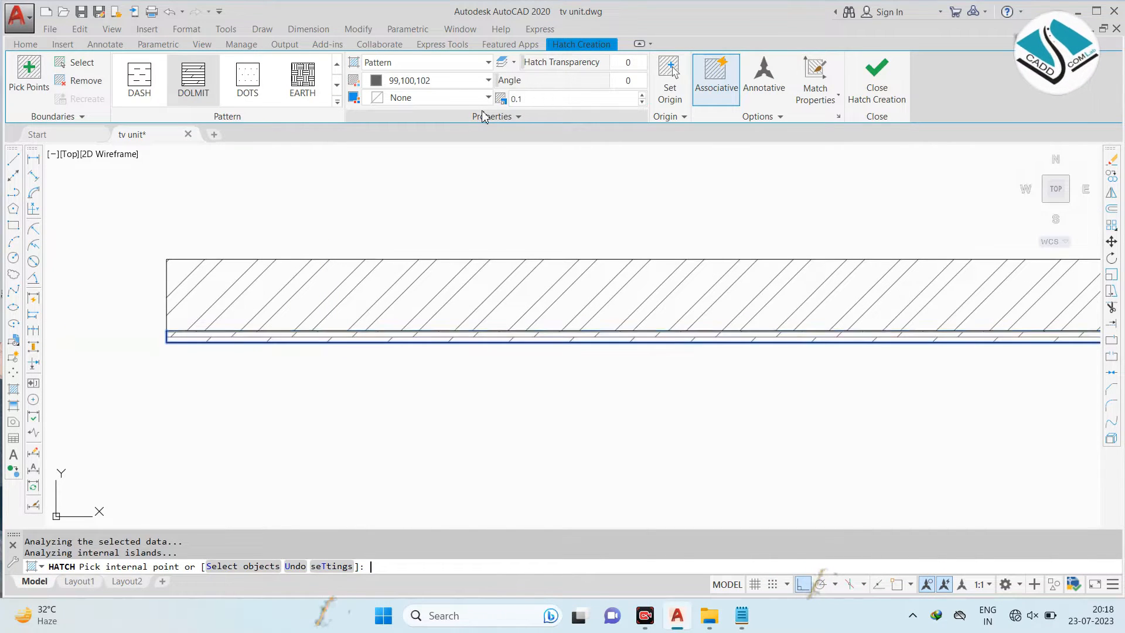
pyautogui.press('Return')
pyautogui.scroll(-2, 472, 301)
# Change the strip's DOLMIT hatch colour to golden yellow
pyautogui.scroll(5, 553, 326)
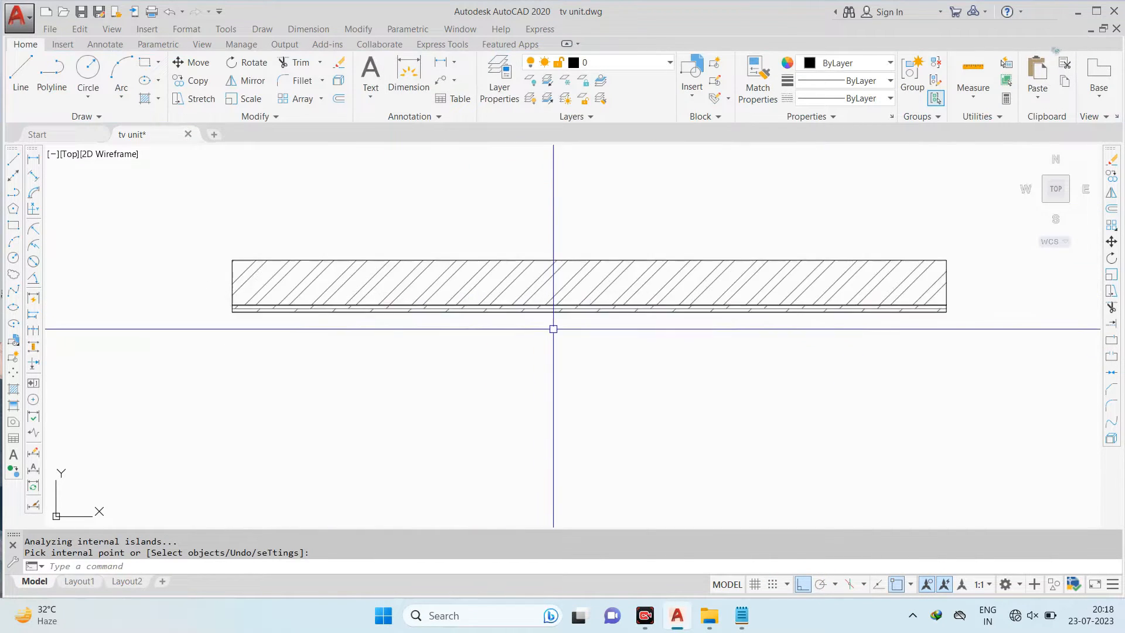
pyautogui.click(565, 249)
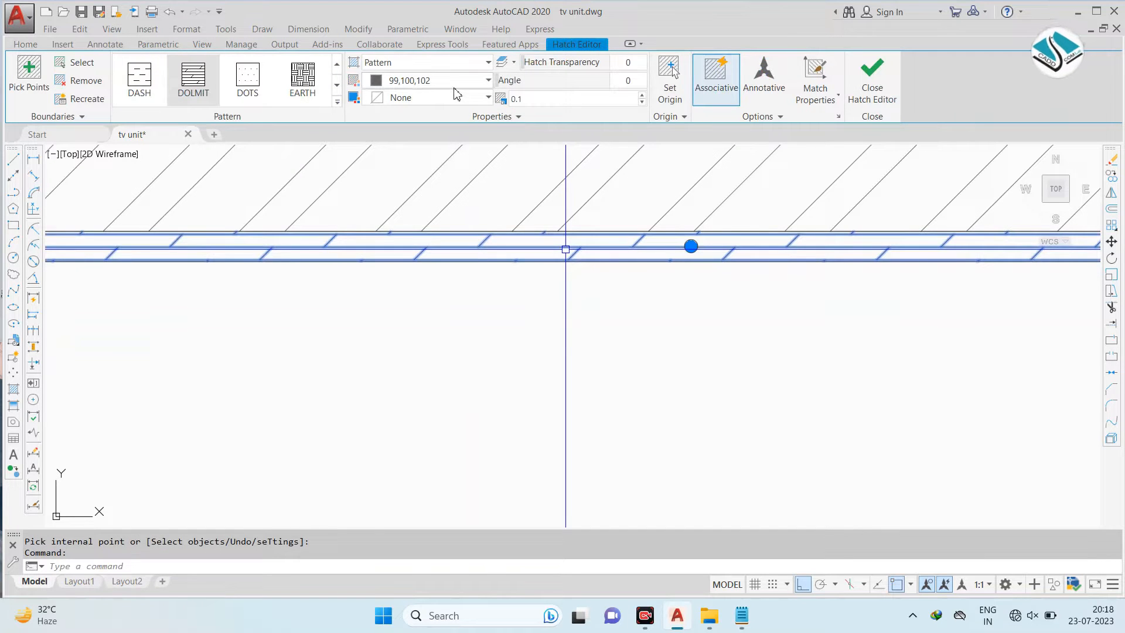
pyautogui.click(458, 82)
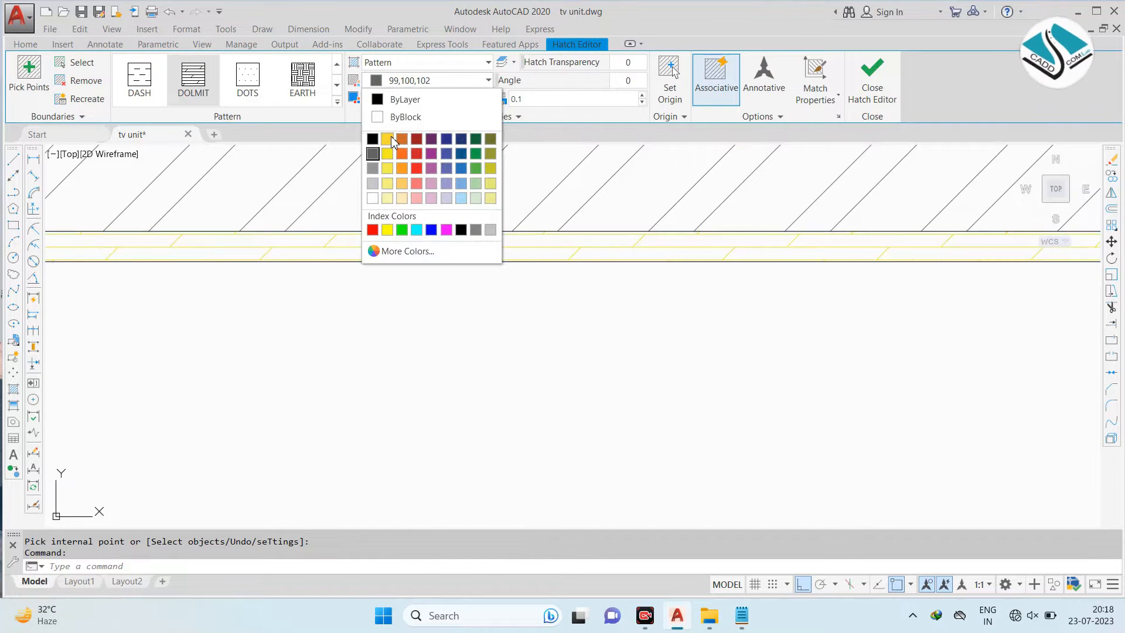
pyautogui.scroll(-5, 507, 245)
pyautogui.press('Escape')
pyautogui.press('Escape')
# Compare the marble-panel and wooden-shelf photos, then focus on the TV panel and console in the wooden-shelf design
pyautogui.scroll(-2, 538, 230)
pyautogui.scroll(4, 538, 230)
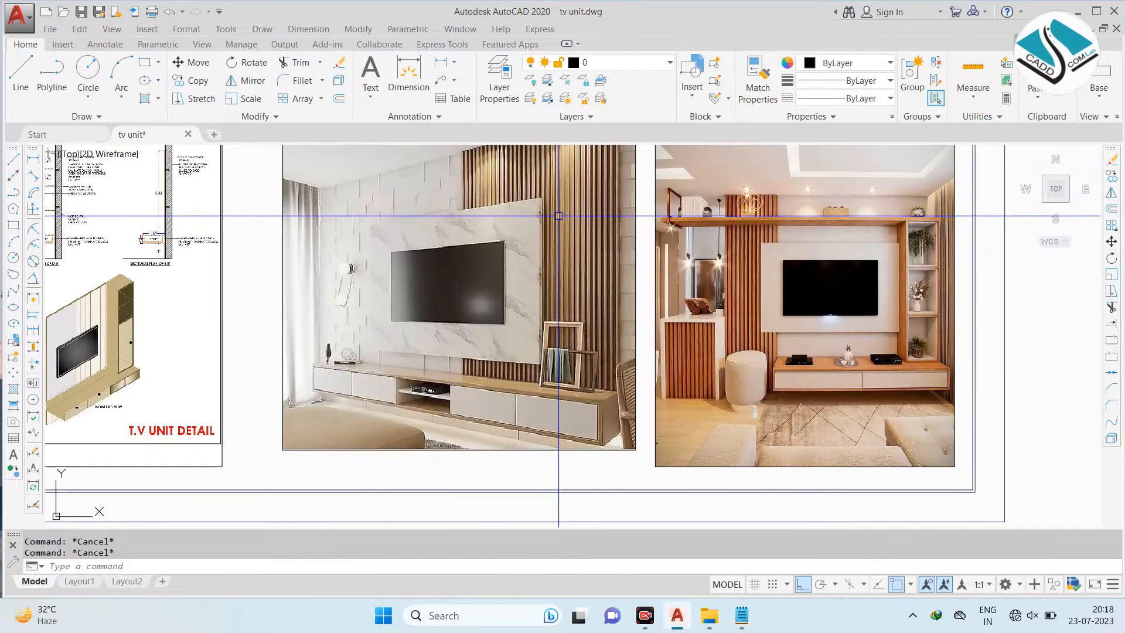
pyautogui.scroll(-4, 558, 216)
pyautogui.scroll(4, 681, 241)
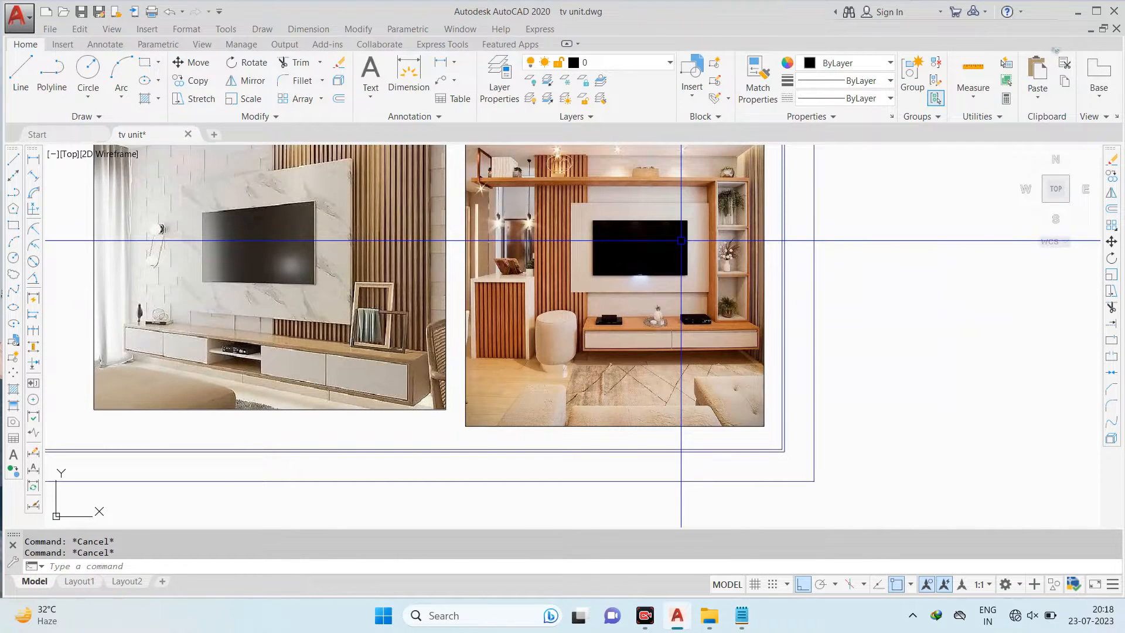
pyautogui.scroll(-2, 573, 226)
pyautogui.scroll(4, 641, 213)
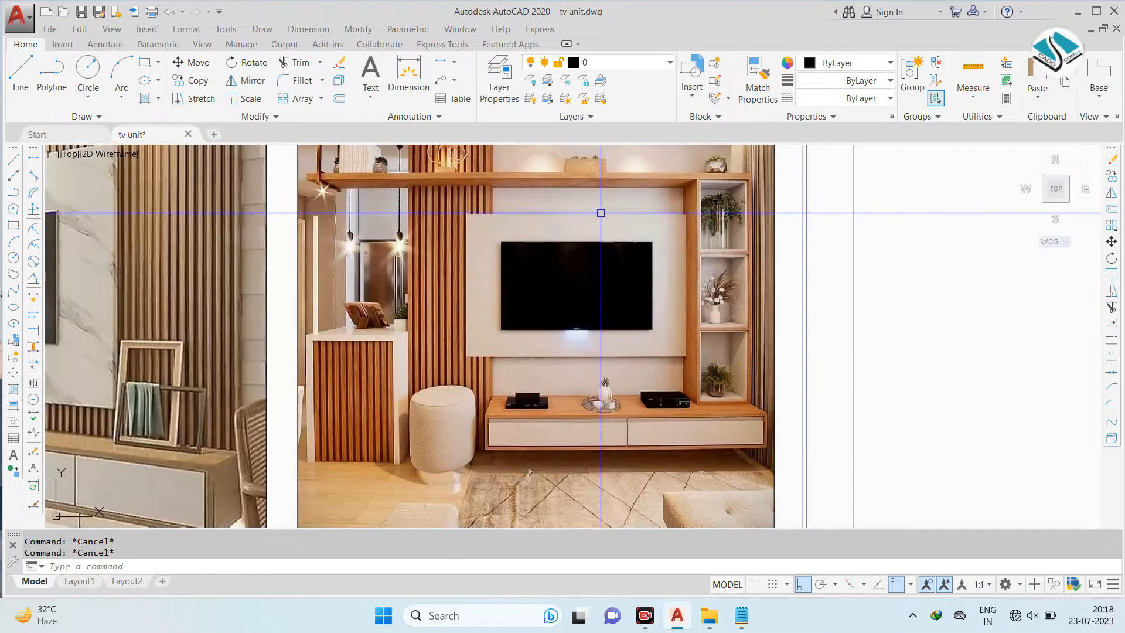
# Check the overhead shelf and slatted panel in the wooden-shelf photo against the hatched wall strip in plan
pyautogui.scroll(-4, 613, 213)
pyautogui.scroll(4, 581, 204)
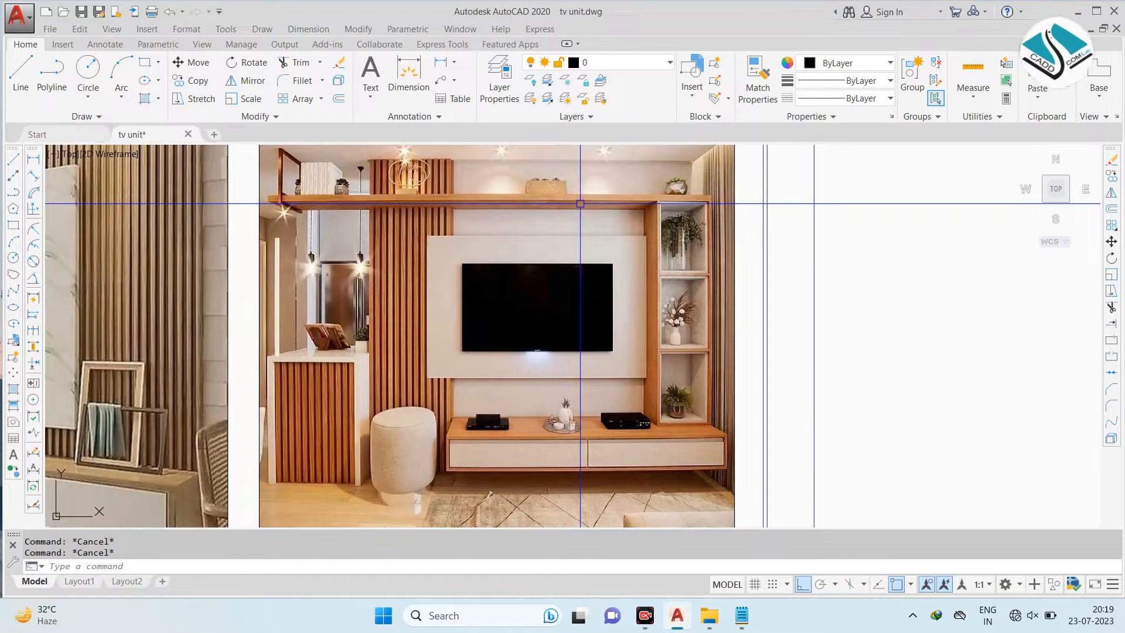
pyautogui.scroll(-3, 580, 203)
pyautogui.scroll(4, 552, 208)
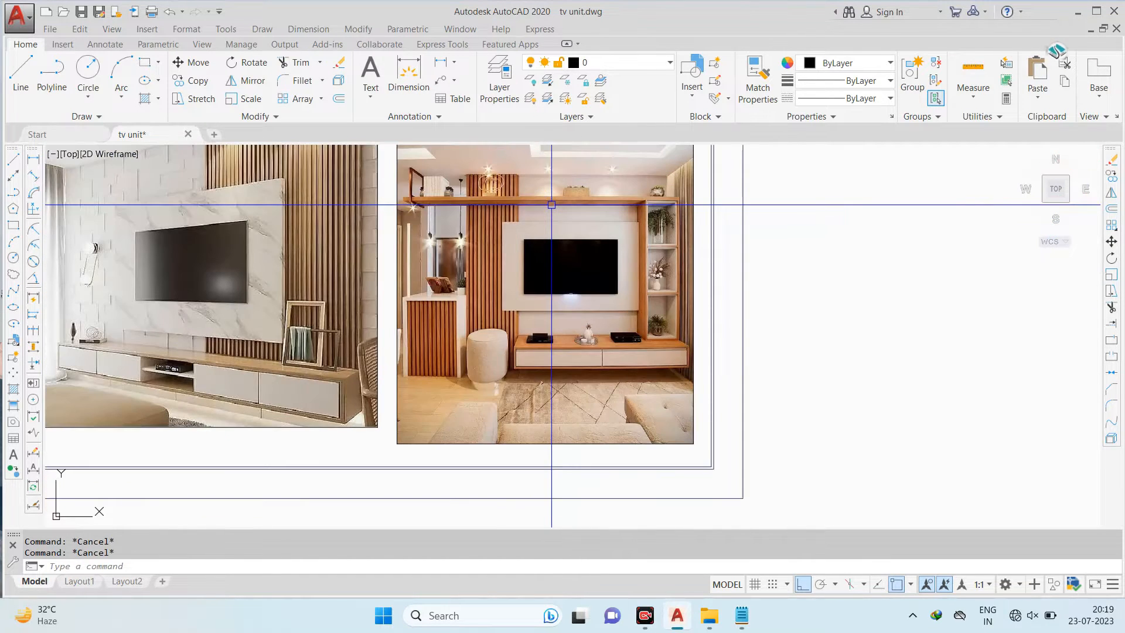
pyautogui.scroll(-2, 548, 211)
pyautogui.scroll(-2, 366, 390)
pyautogui.scroll(4, 375, 445)
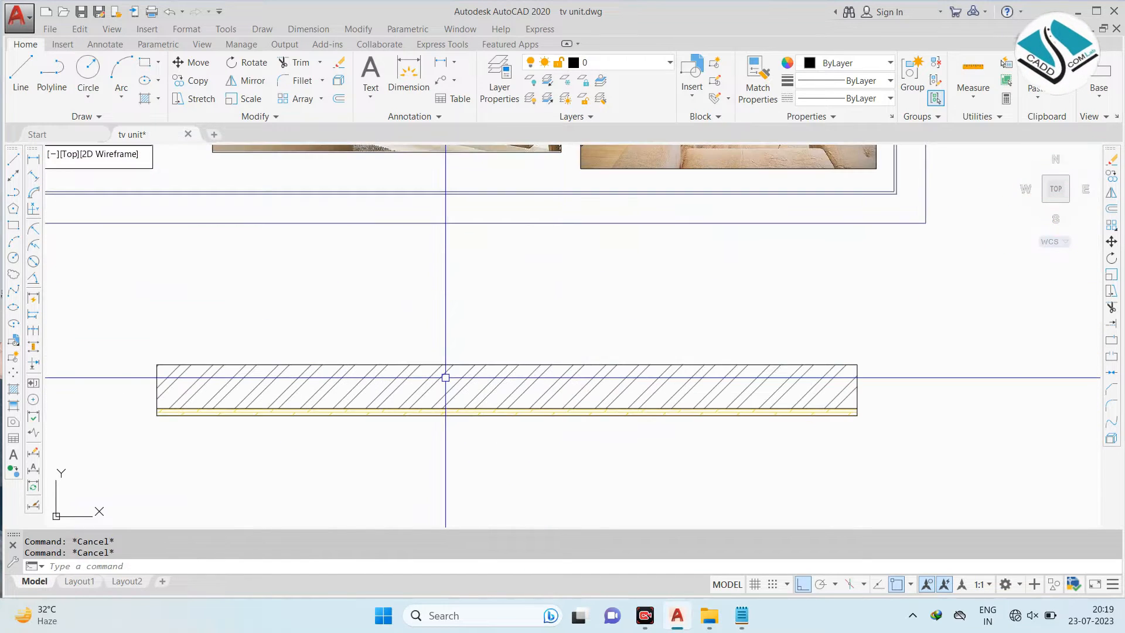
pyautogui.scroll(-2, 445, 377)
pyautogui.scroll(2, 520, 299)
pyautogui.scroll(-2, 512, 389)
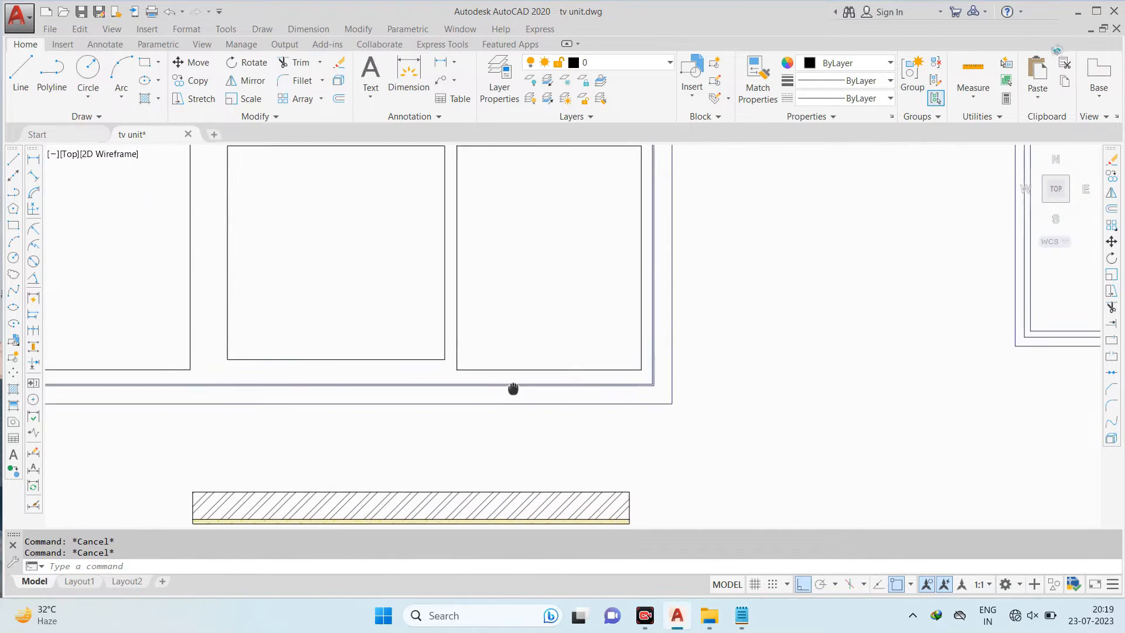
# Browse the reference images in the New Topic Youtube folder in File Explorer, then return to the AutoCAD drawing
pyautogui.scroll(5, 565, 242)
pyautogui.scroll(4, 566, 211)
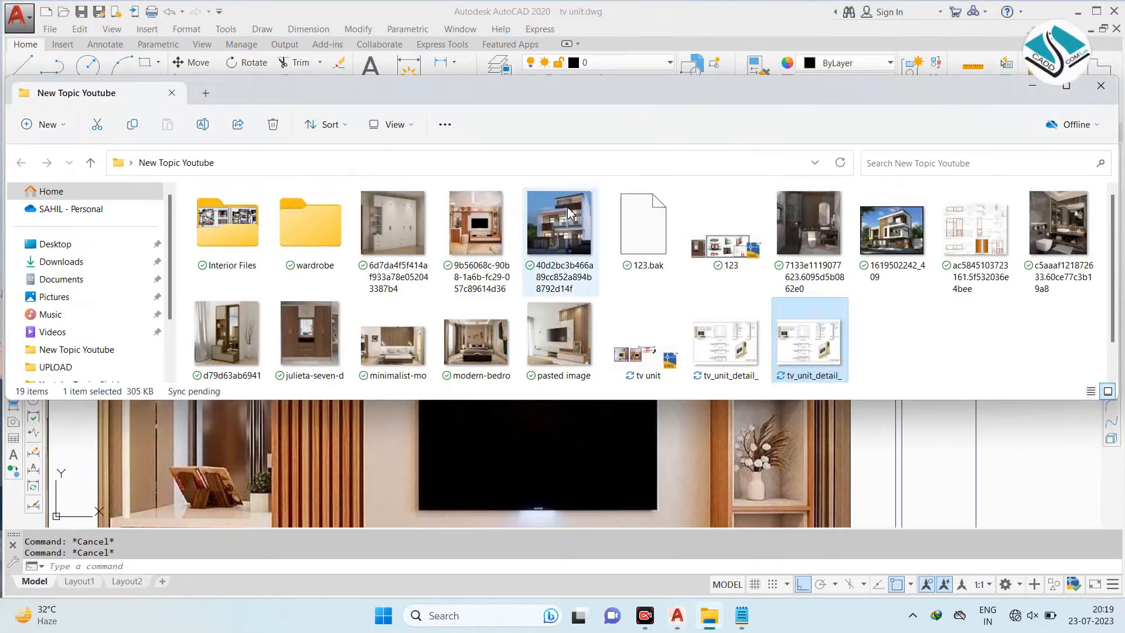
pyautogui.scroll(-1, 568, 212)
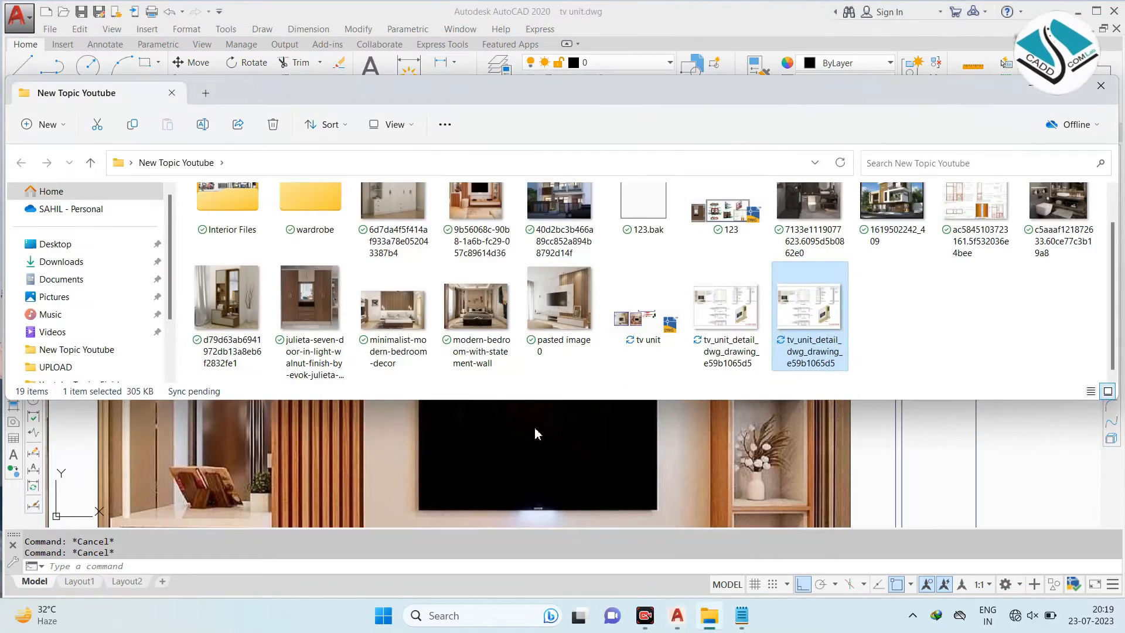
pyautogui.doubleClick(568, 88)
pyautogui.click(1039, 13)
# Examine the vertical wooden slats and the gaps between them above the overhead shelf in the wooden-shelf photo
pyautogui.scroll(-6, 604, 289)
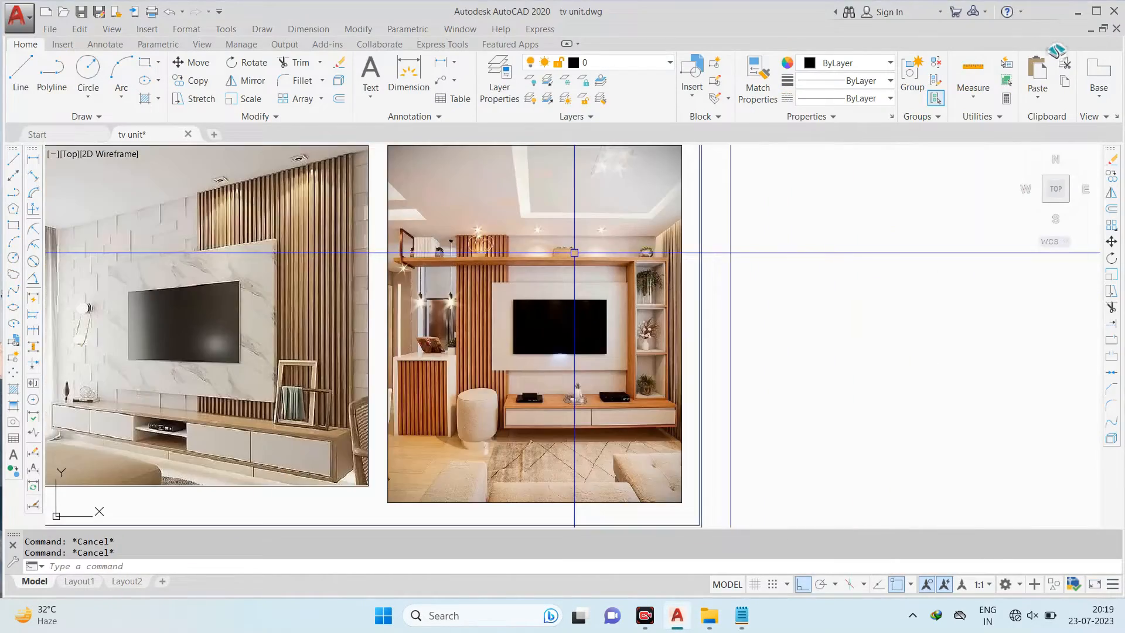
pyautogui.scroll(6, 505, 366)
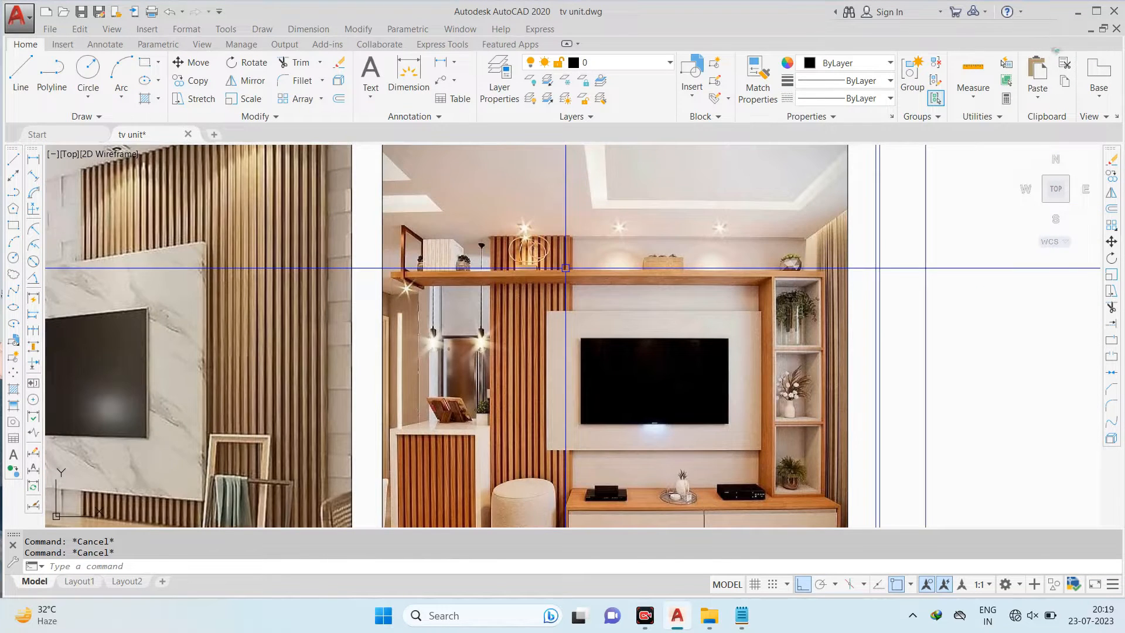
pyautogui.scroll(6, 566, 268)
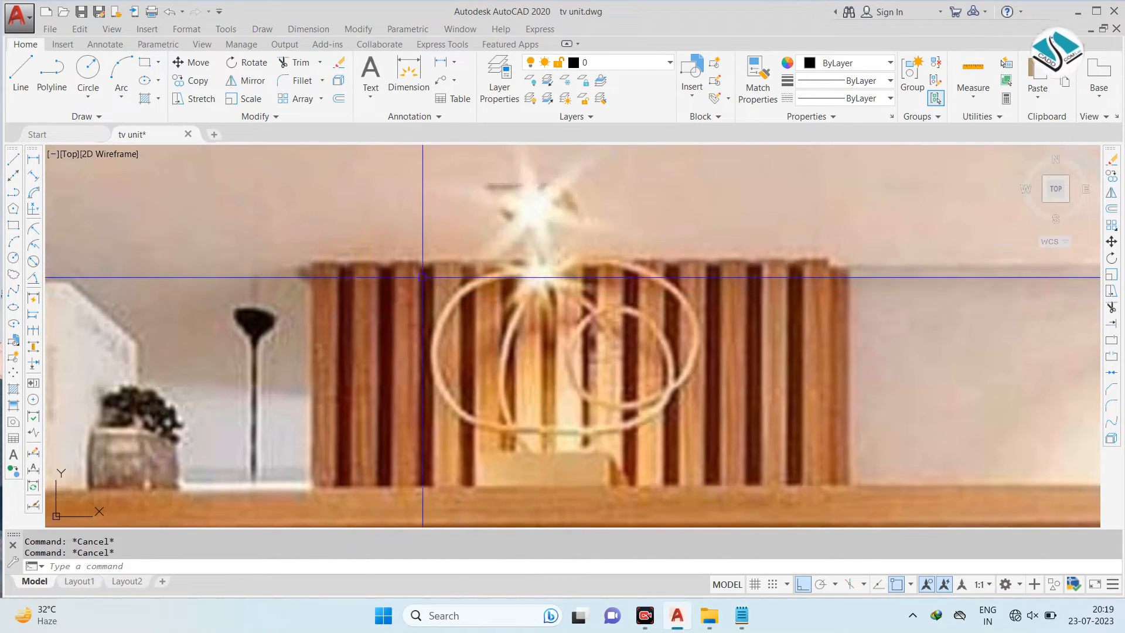
pyautogui.scroll(-10, 499, 276)
# Try to draw a 6" by 6" rectangle just below the left end of the wall strip
pyautogui.scroll(8, 302, 352)
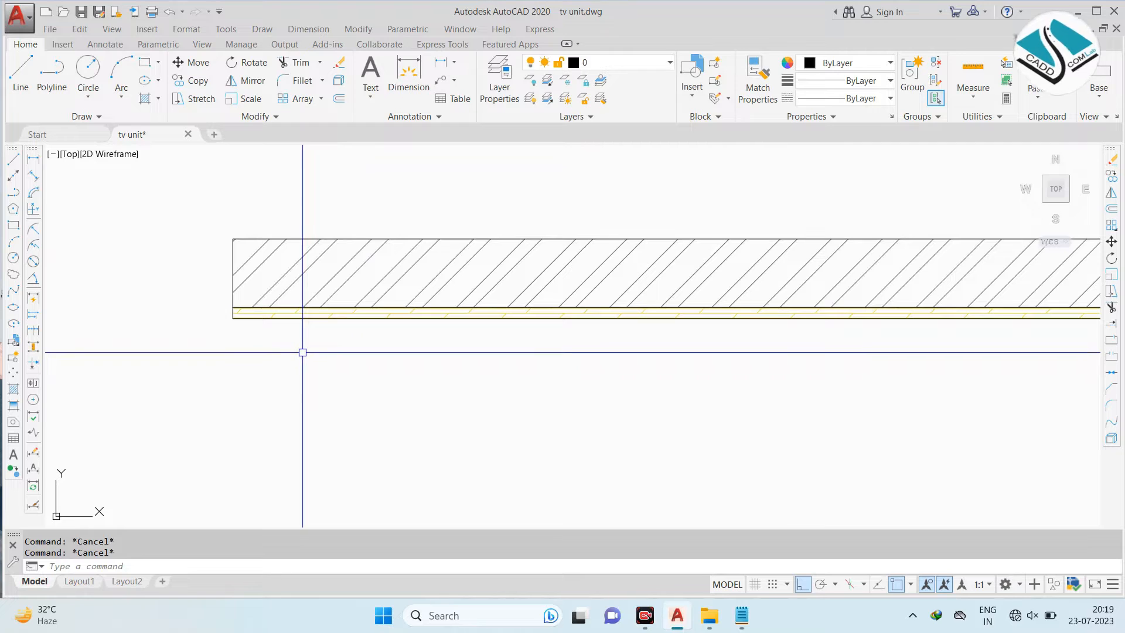
pyautogui.write('c')
pyautogui.press('Return')
pyautogui.click(242, 351)
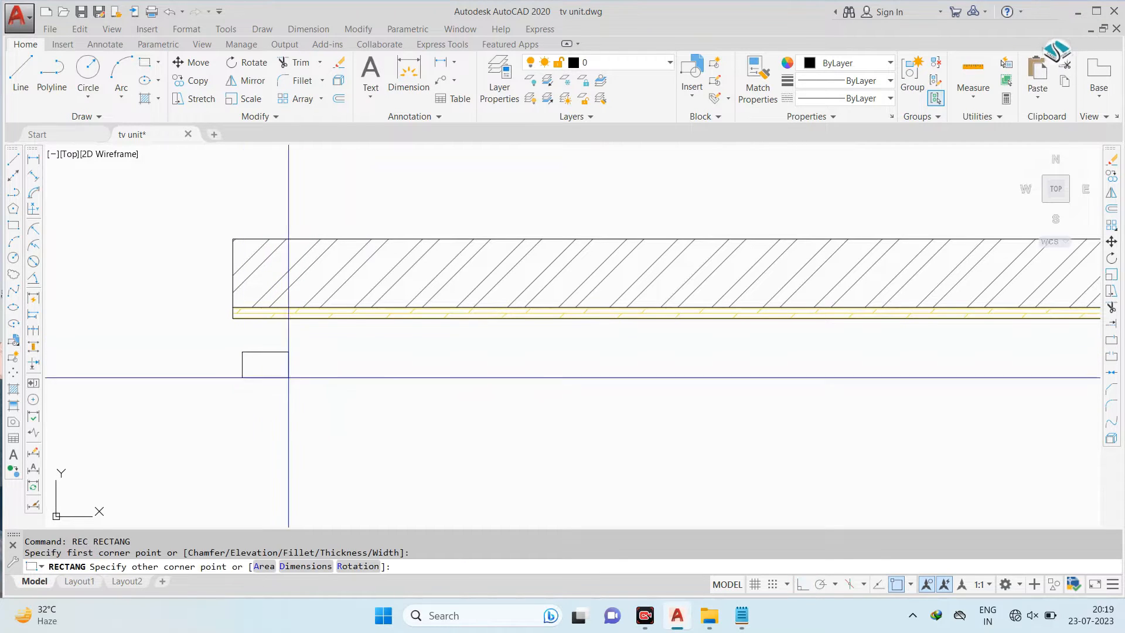
pyautogui.write('d')
pyautogui.press('Return')
pyautogui.write('6')
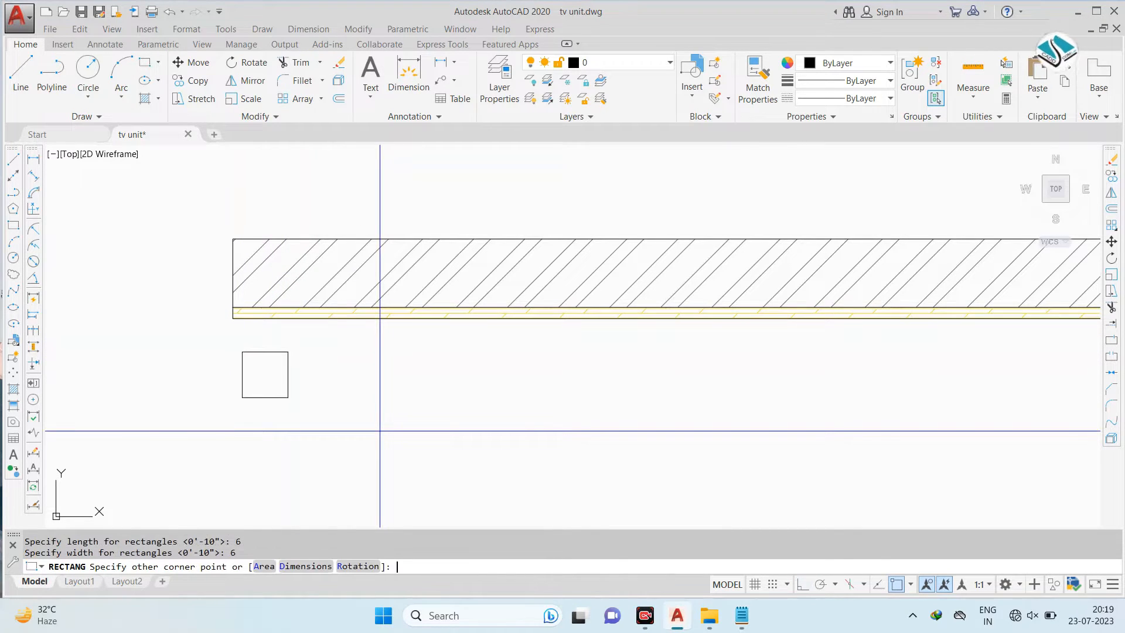
pyautogui.press('Escape')
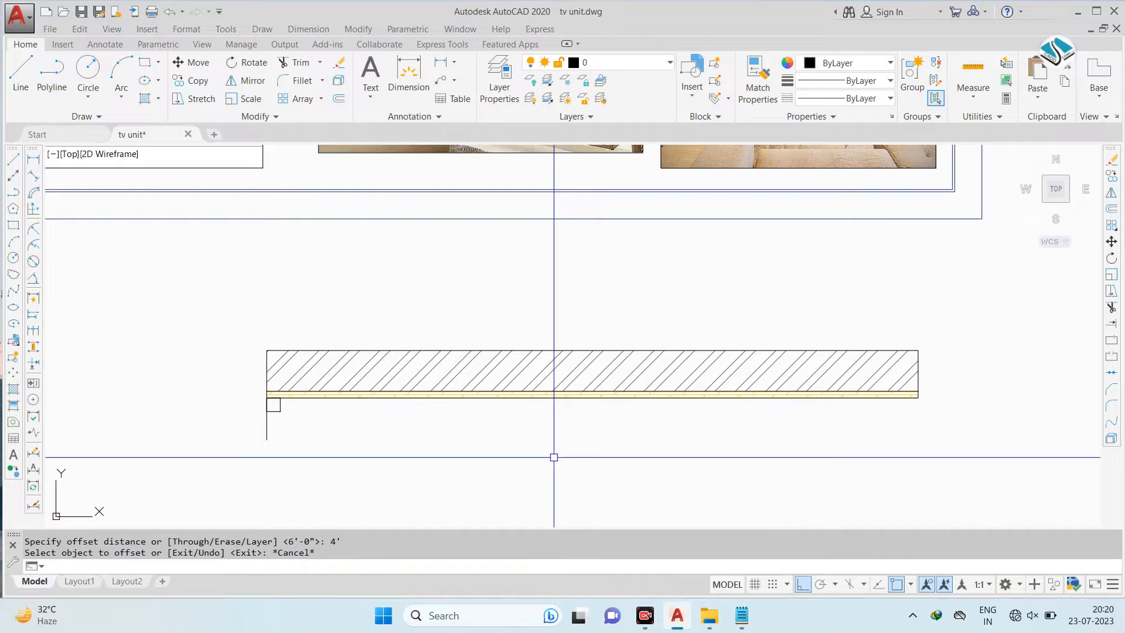
# Offset the vertical line at the wall's left end 5' to the right
pyautogui.write('o')
pyautogui.press('Return')
pyautogui.write("5'")
pyautogui.press('Return')
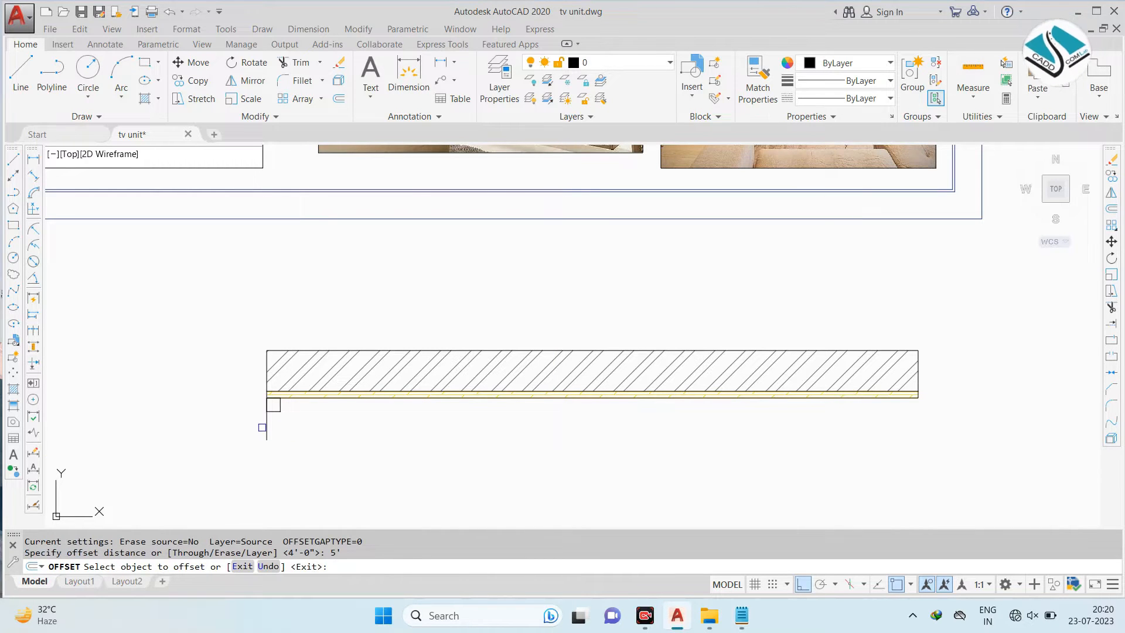
pyautogui.click(268, 425)
pyautogui.click(369, 435)
pyautogui.press('Escape')
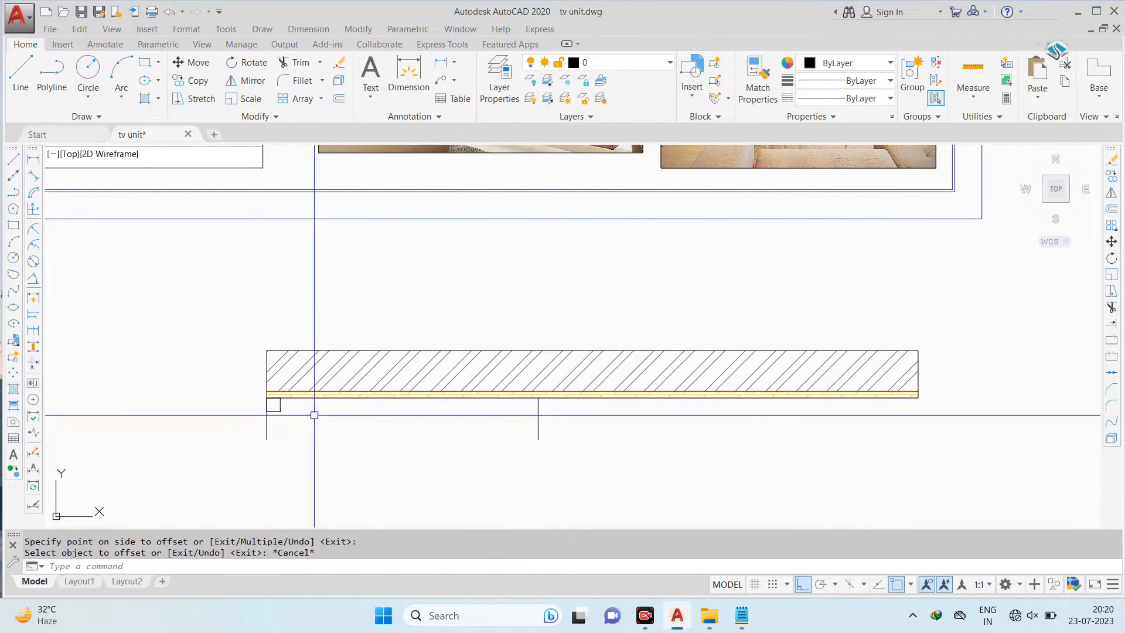
# Copy the square below the backing strip as a 14-item array, fitted along the strip up to the vertical line 5' away
pyautogui.scroll(6, 261, 415)
pyautogui.click(390, 369)
pyautogui.click(325, 406)
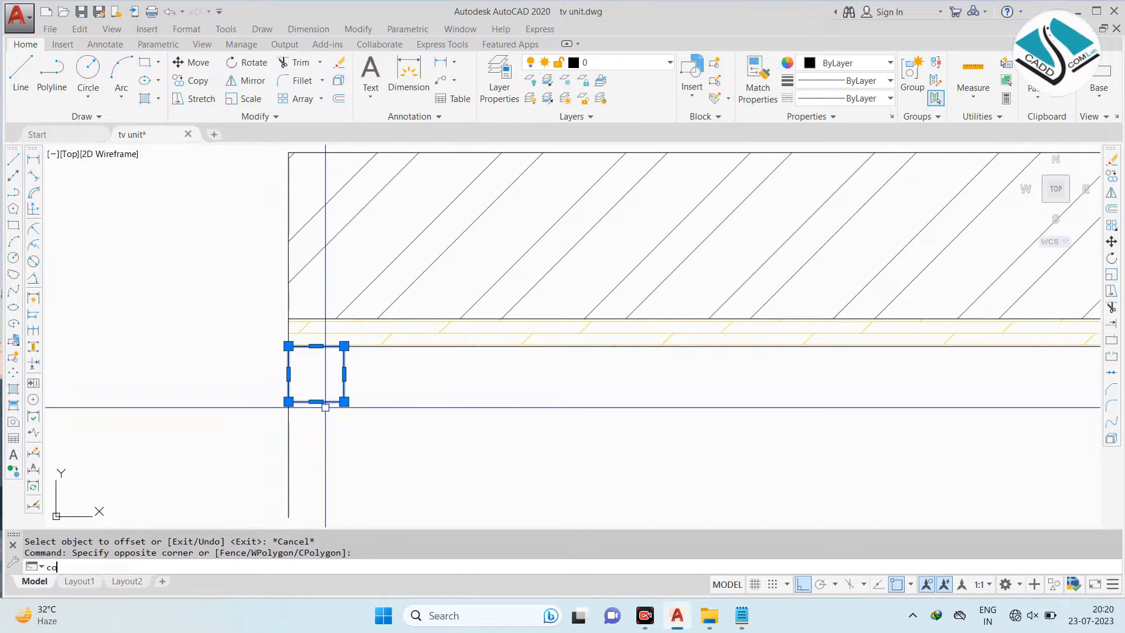
pyautogui.write('co')
pyautogui.press('Return')
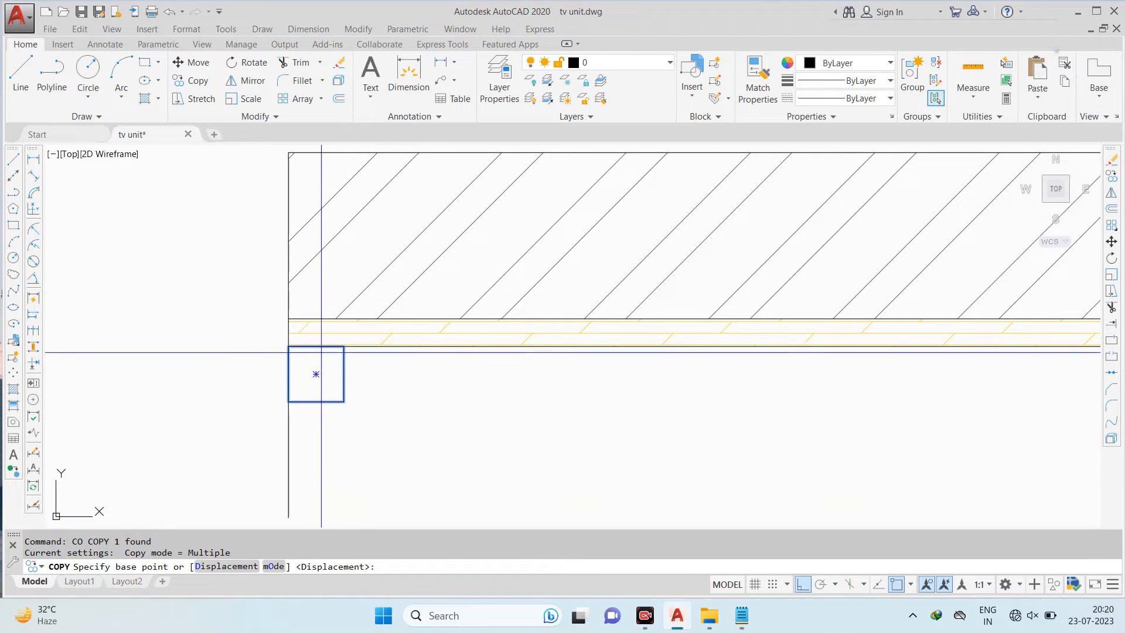
pyautogui.click(344, 346)
pyautogui.write('A')
pyautogui.press('Return')
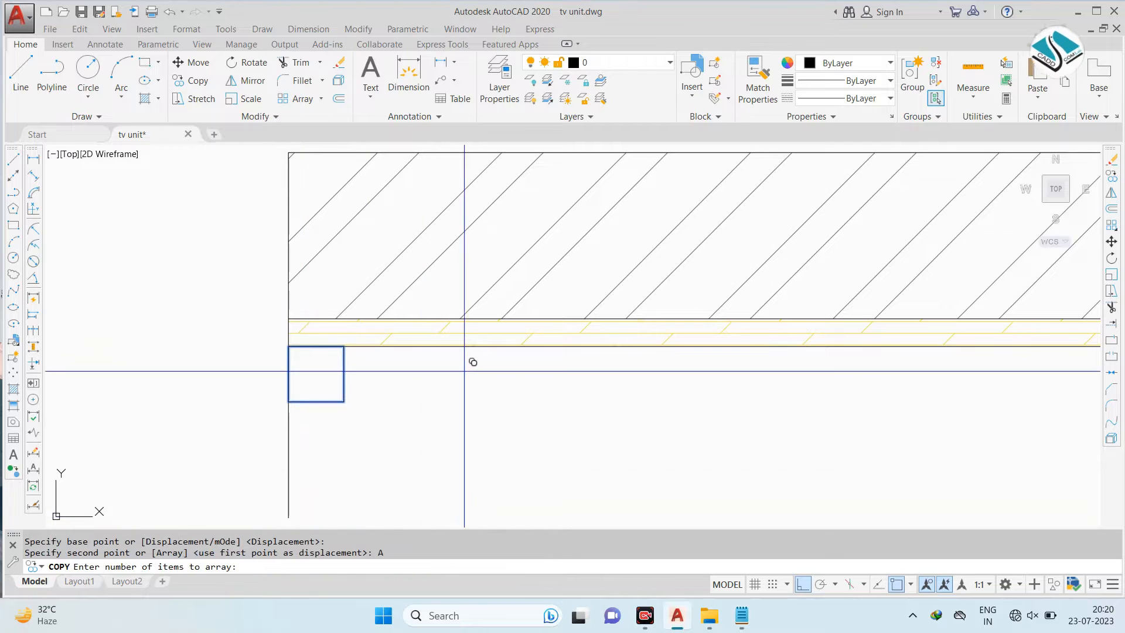
pyautogui.write('14')
pyautogui.press('Return')
pyautogui.scroll(-6, 455, 363)
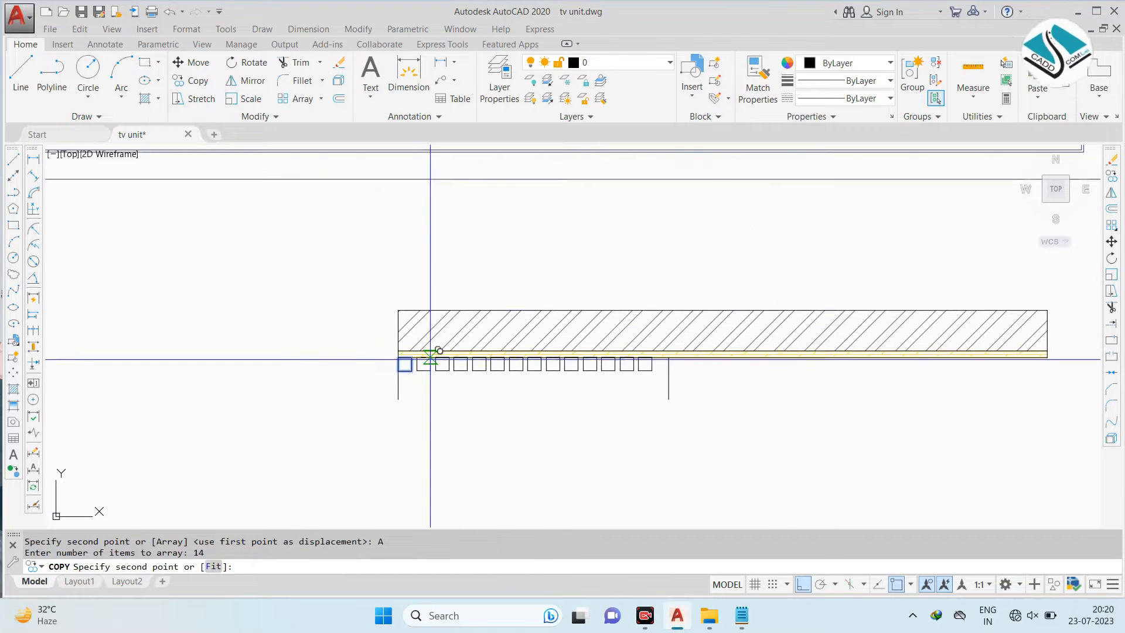
pyautogui.scroll(4, 645, 347)
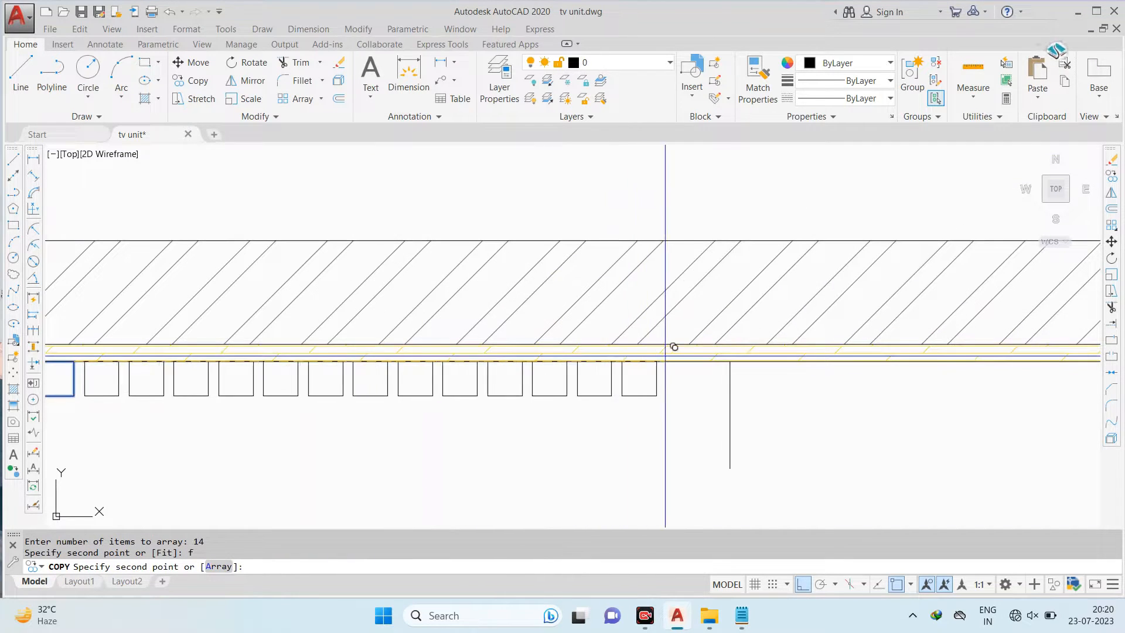
pyautogui.click(730, 361)
pyautogui.press('Escape')
# Erase the two vertical guide lines at the ends of the slat row
pyautogui.click(756, 454)
pyautogui.click(712, 426)
pyautogui.write('e')
# Set the colour of the slat squares to grey 99,100,102
pyautogui.scroll(-3, 186, 445)
pyautogui.click(77, 437)
pyautogui.click(551, 385)
pyautogui.click(844, 63)
pyautogui.click(807, 136)
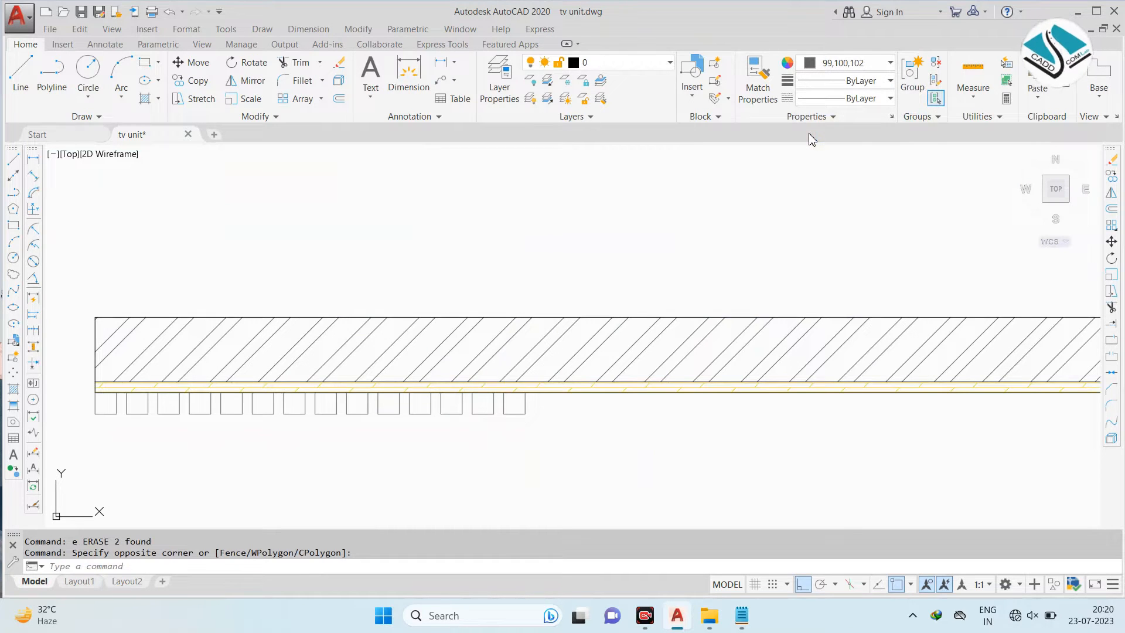
pyautogui.press('Escape')
# Examine the overhead shelf, side shelving, TV panel and drawer console in the wooden-shelf reference photo
pyautogui.scroll(-5, 457, 268)
pyautogui.scroll(3, 463, 266)
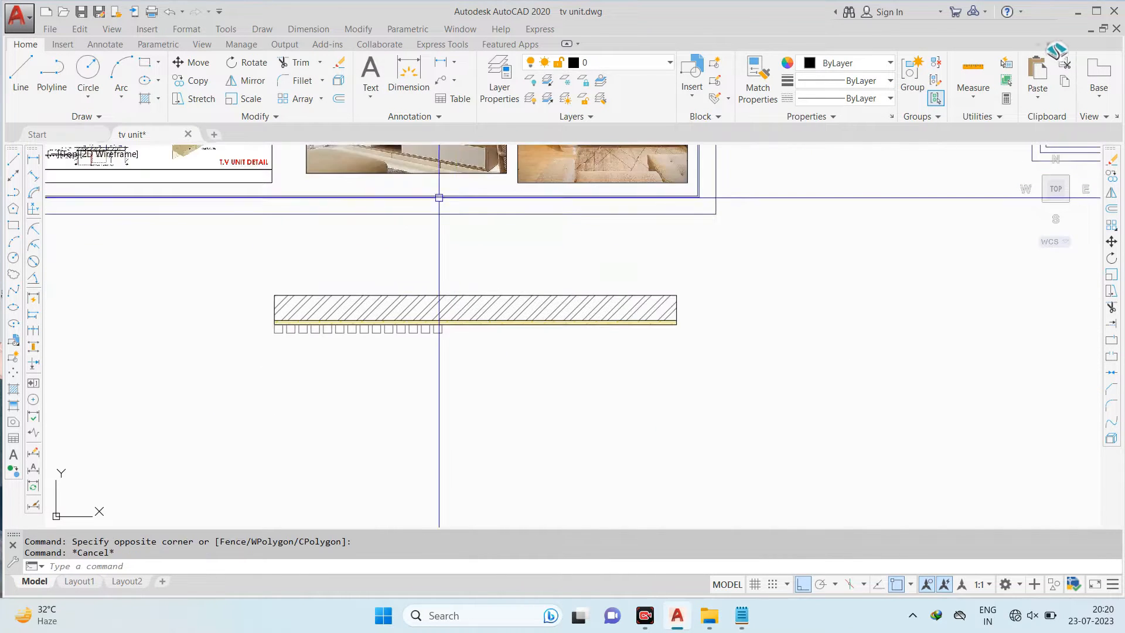
pyautogui.moveTo(440, 201); pyautogui.dragTo(551, 399, button='middle')
pyautogui.scroll(1, 607, 293)
pyautogui.moveTo(745, 179); pyautogui.dragTo(620, 304, button='middle')
pyautogui.scroll(3, 733, 291)
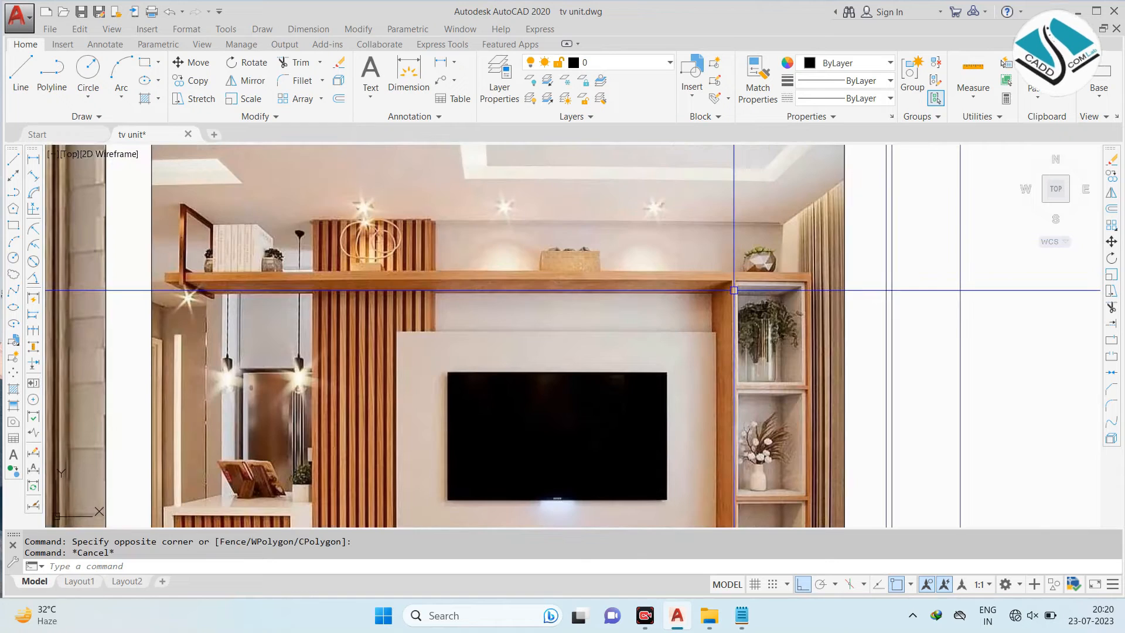
pyautogui.scroll(-3, 721, 264)
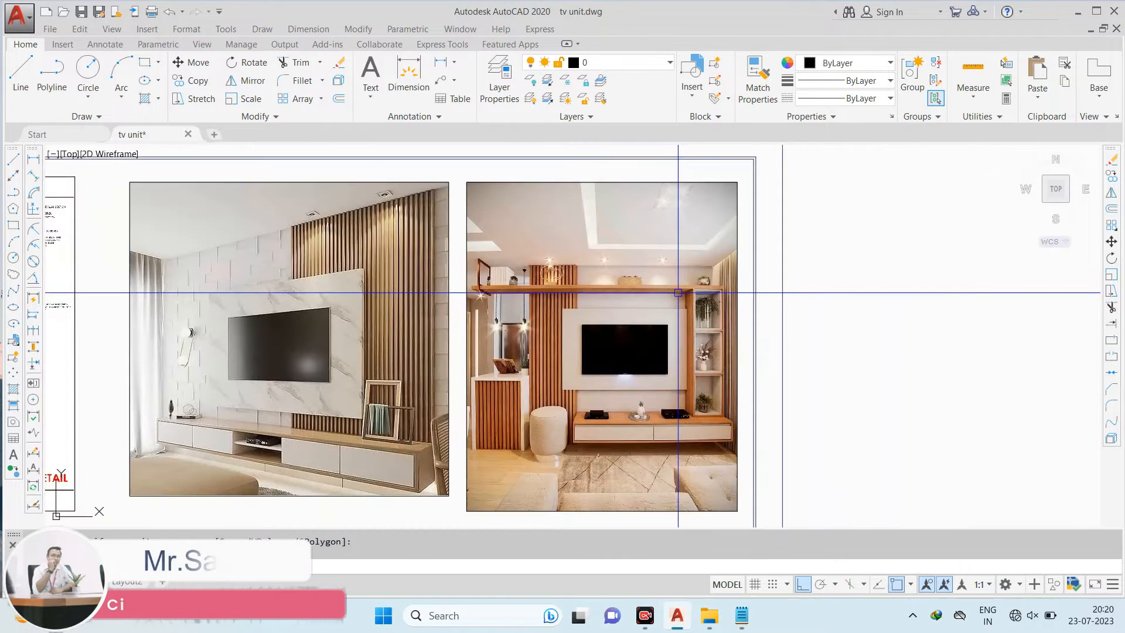
pyautogui.scroll(2, 691, 342)
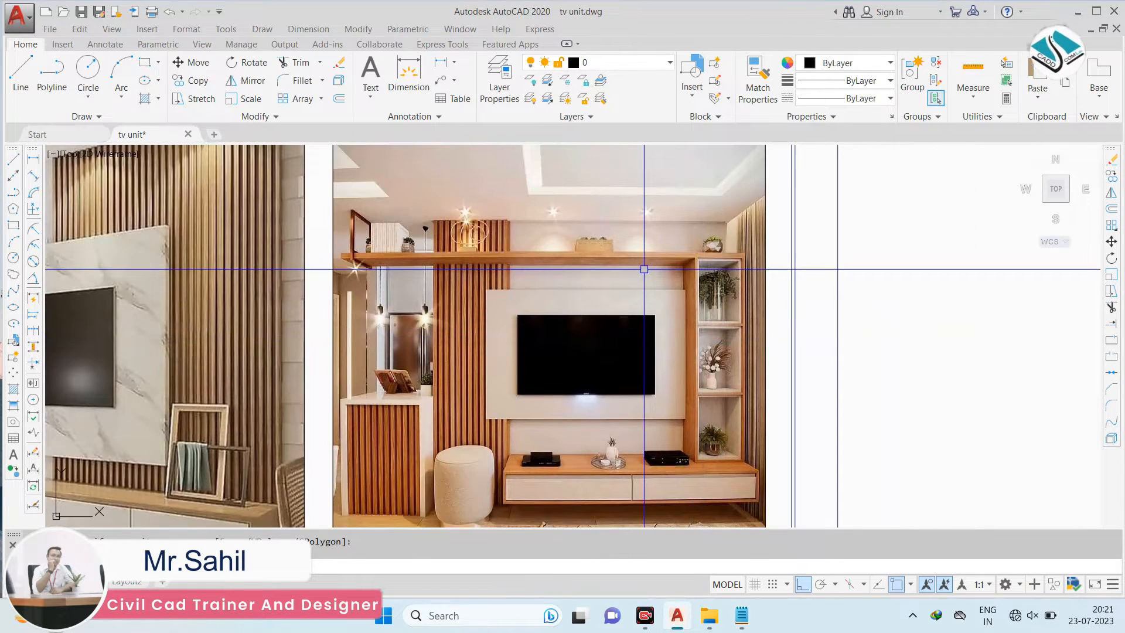
pyautogui.scroll(2, 579, 495)
pyautogui.scroll(-2, 591, 477)
pyautogui.scroll(2, 601, 473)
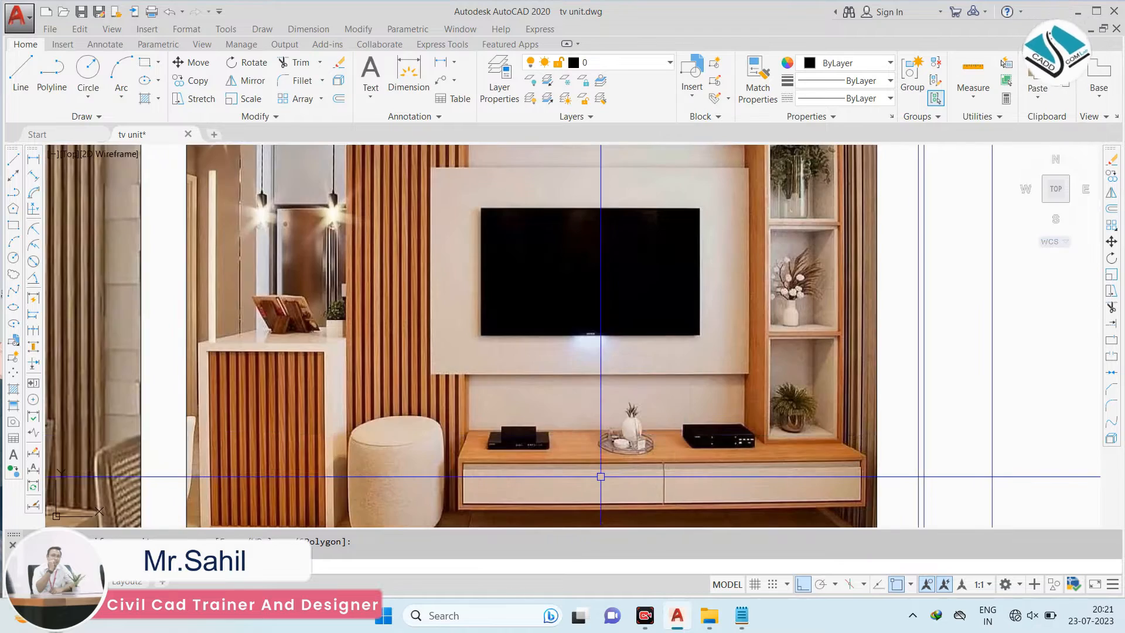
pyautogui.scroll(-3, 704, 428)
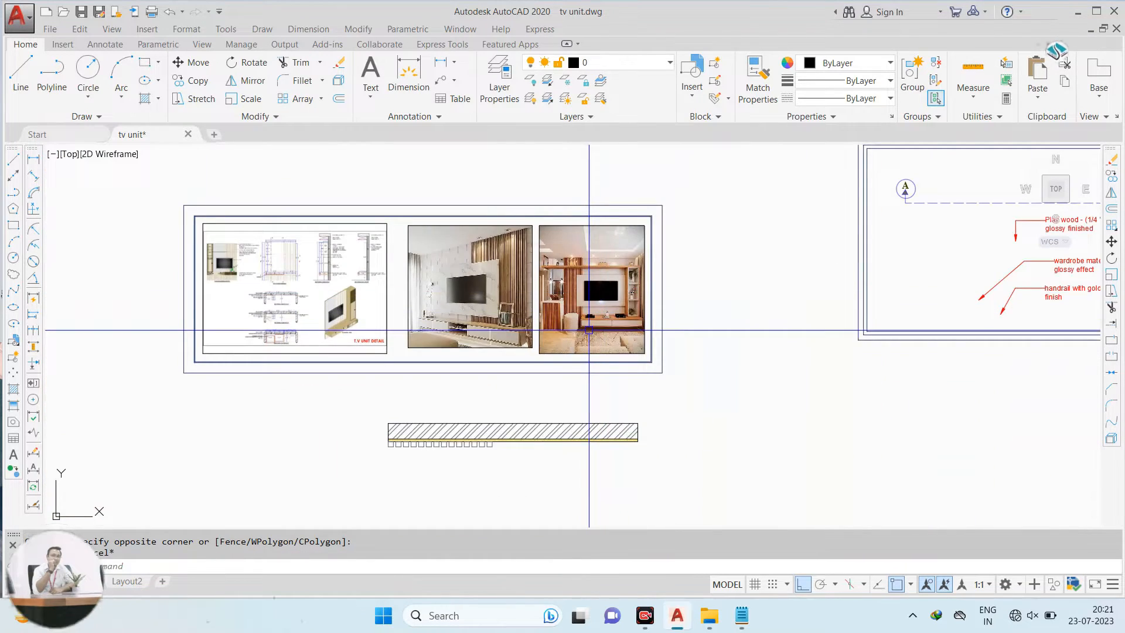
# Draw an outline 1'-6" deep below the backing strip over the full wall length, closed at both ends
pyautogui.scroll(2, 631, 273)
pyautogui.press('Escape')
pyautogui.scroll(2, 631, 273)
# Examine the drawer console below the TV in the wooden-shelf photo and compare it with the plan outline
pyautogui.scroll(-4, 610, 276)
pyautogui.scroll(4, 610, 252)
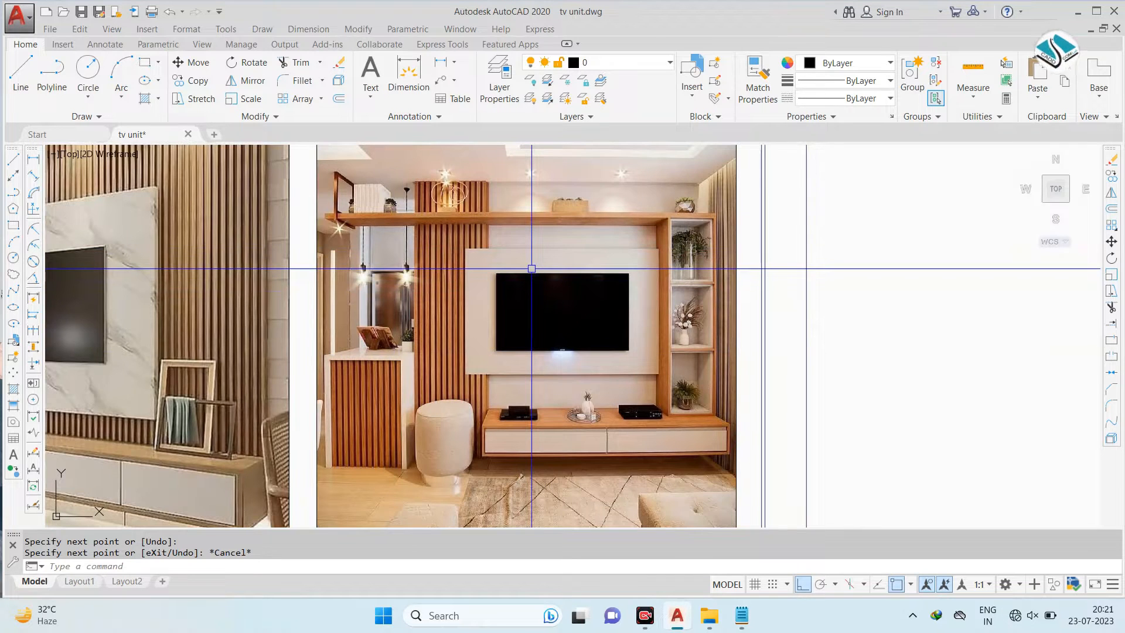
pyautogui.scroll(-5, 532, 268)
pyautogui.scroll(4, 580, 299)
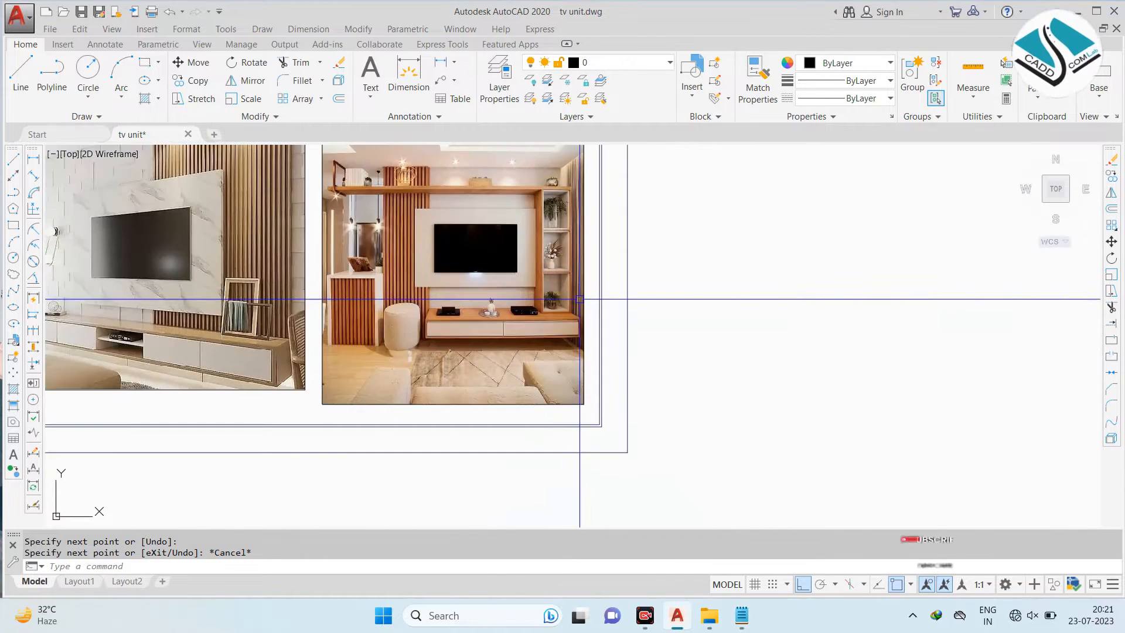
pyautogui.scroll(4, 580, 299)
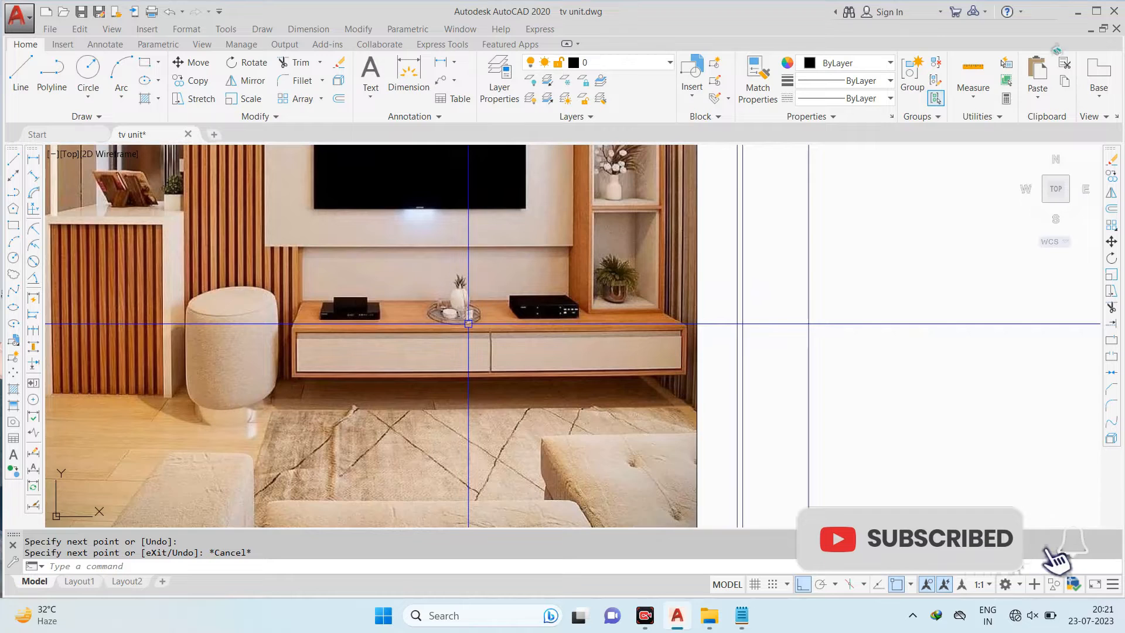
pyautogui.scroll(-4, 469, 324)
pyautogui.scroll(2, 454, 414)
pyautogui.press('Escape')
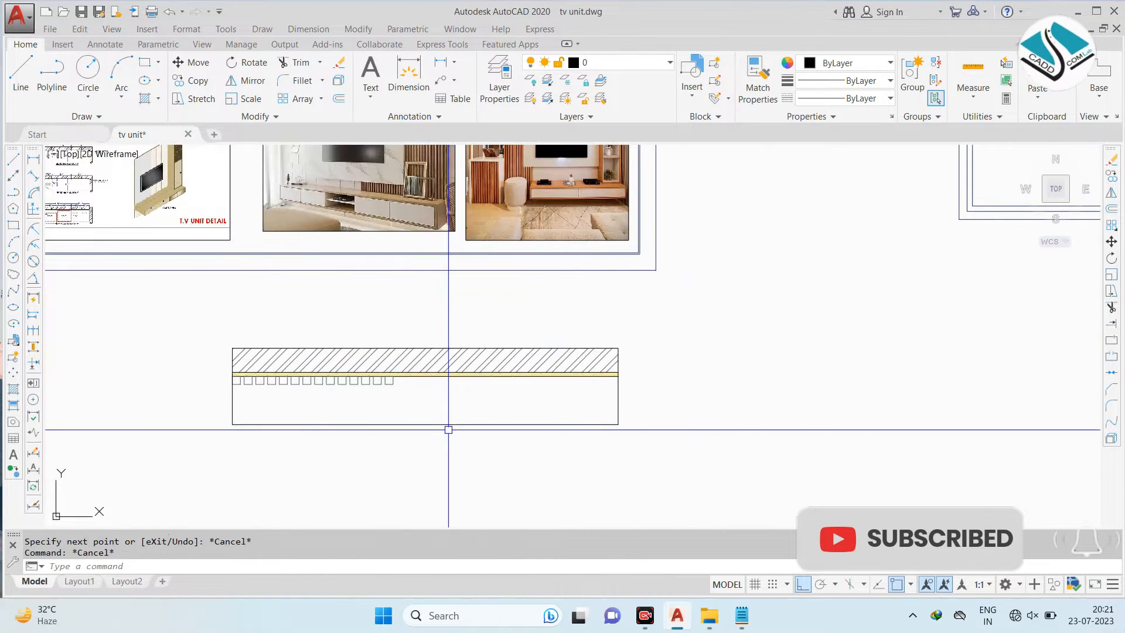
pyautogui.write('o')
pyautogui.press('Return')
pyautogui.write("2'")
pyautogui.press('Return')
pyautogui.click(504, 353)
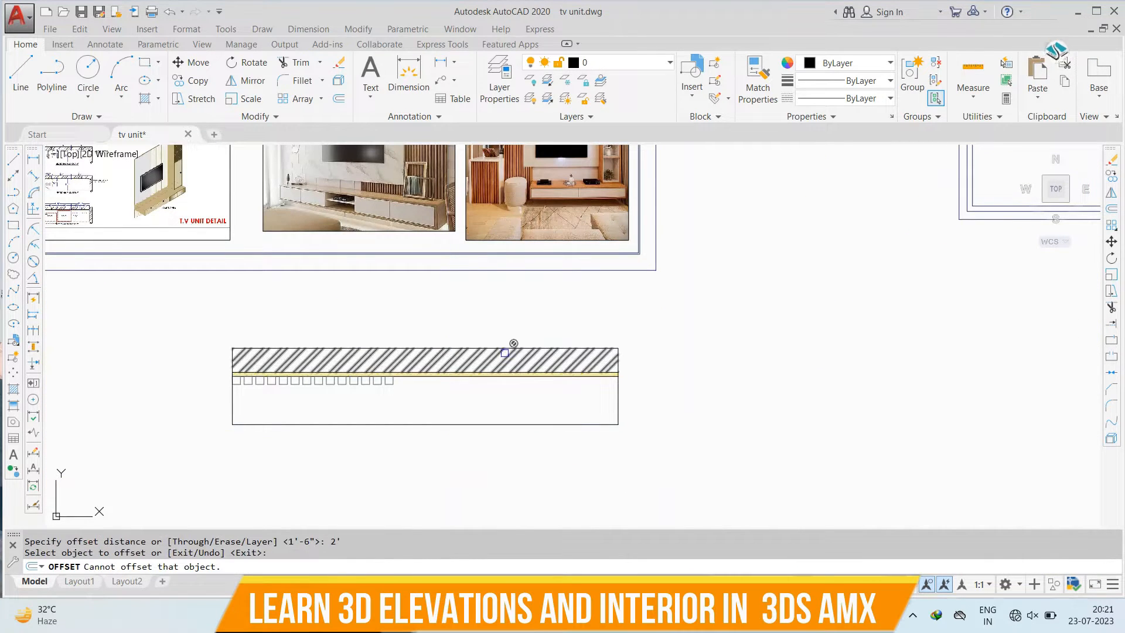
pyautogui.click(519, 350)
pyautogui.click(515, 347)
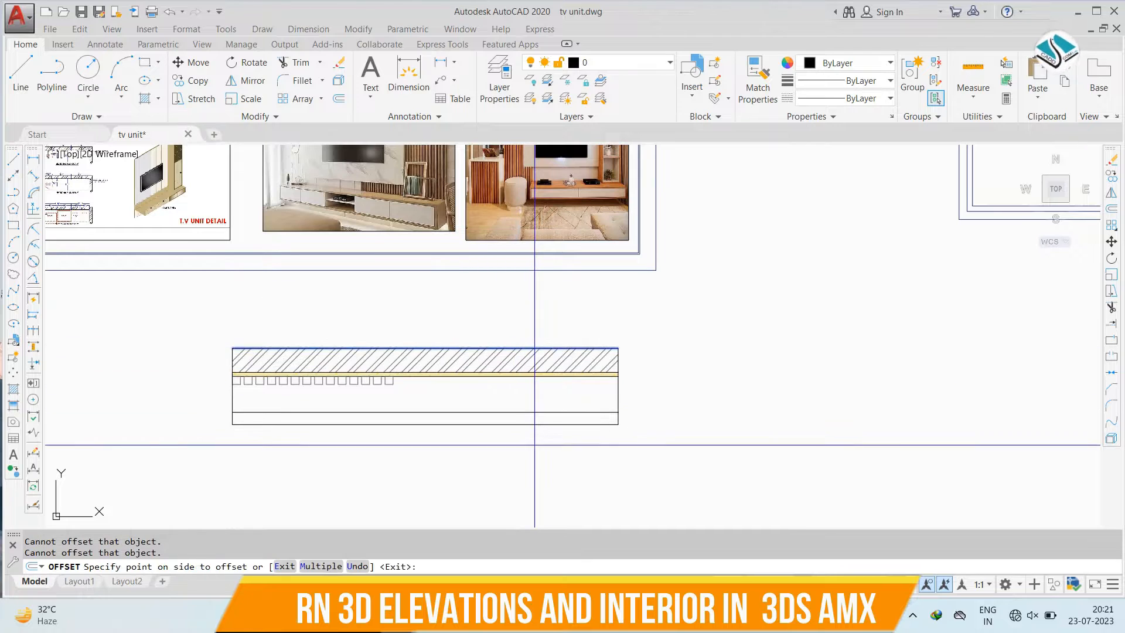
pyautogui.press('Escape')
# Offset the backing strip's lower edge 2' downward, in front of the shelf outline
pyautogui.write('o')
pyautogui.press('Return')
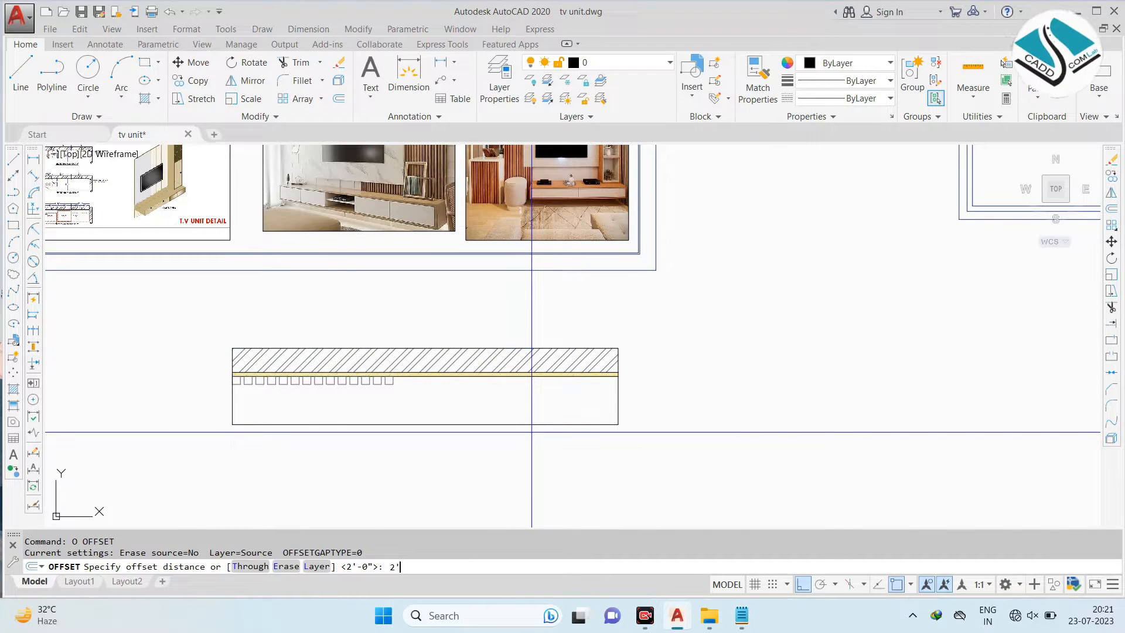
pyautogui.press('Return')
pyautogui.click(523, 375)
pyautogui.click(543, 472)
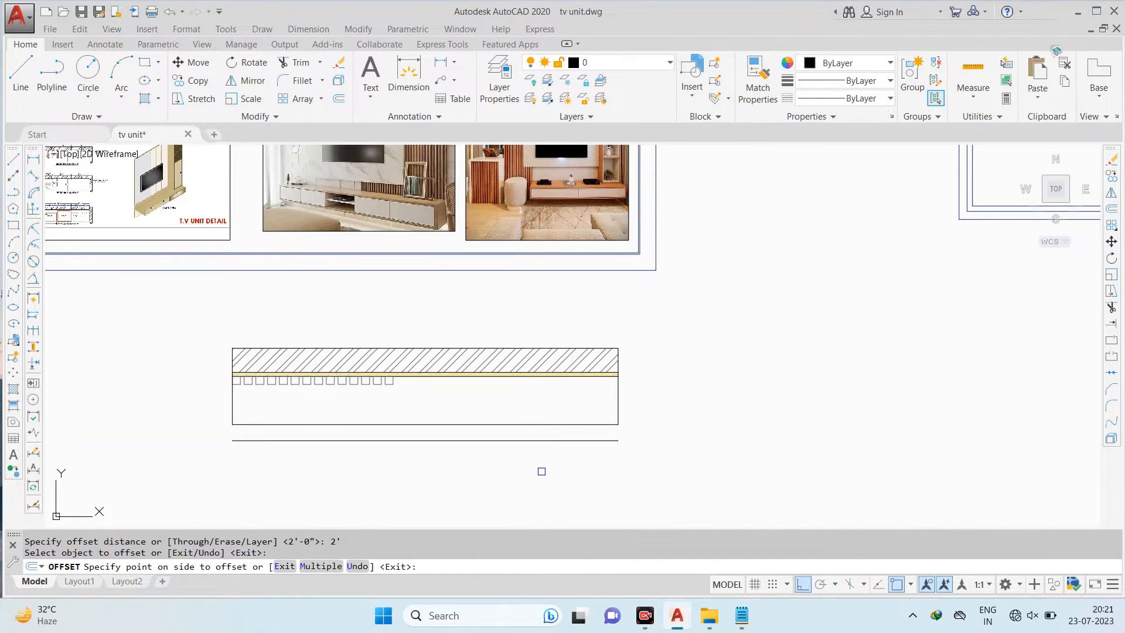
pyautogui.press('Escape')
# Draw a vertical line from the last slat's corner down past the 2' offset line
pyautogui.scroll(-3, 557, 446)
pyautogui.scroll(3, 576, 345)
pyautogui.scroll(4, 577, 345)
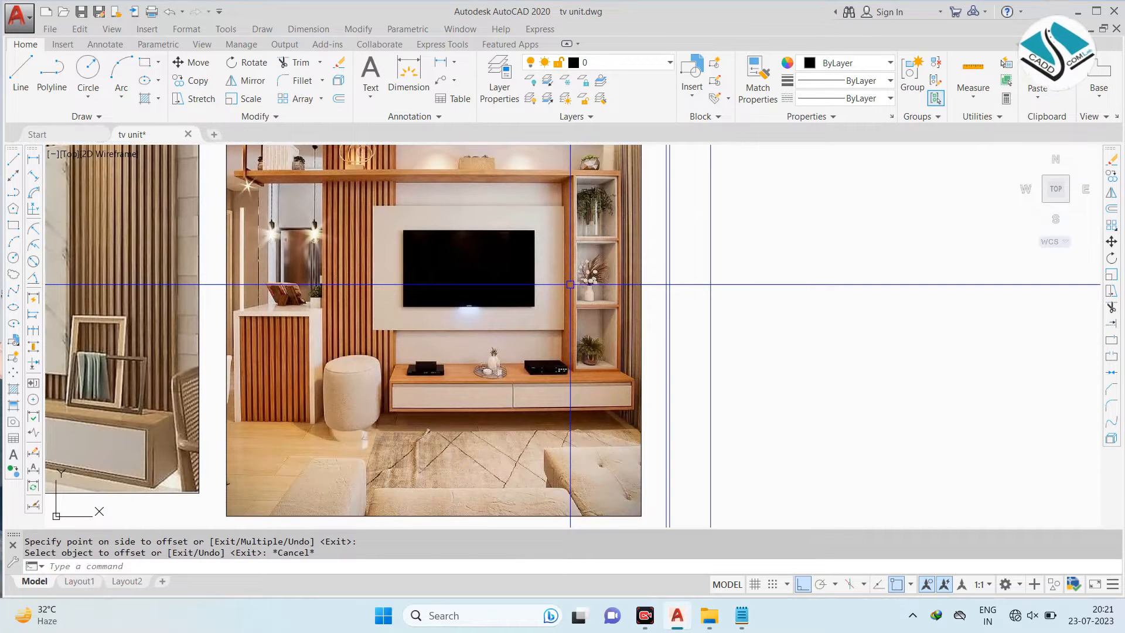
pyautogui.scroll(-5, 561, 283)
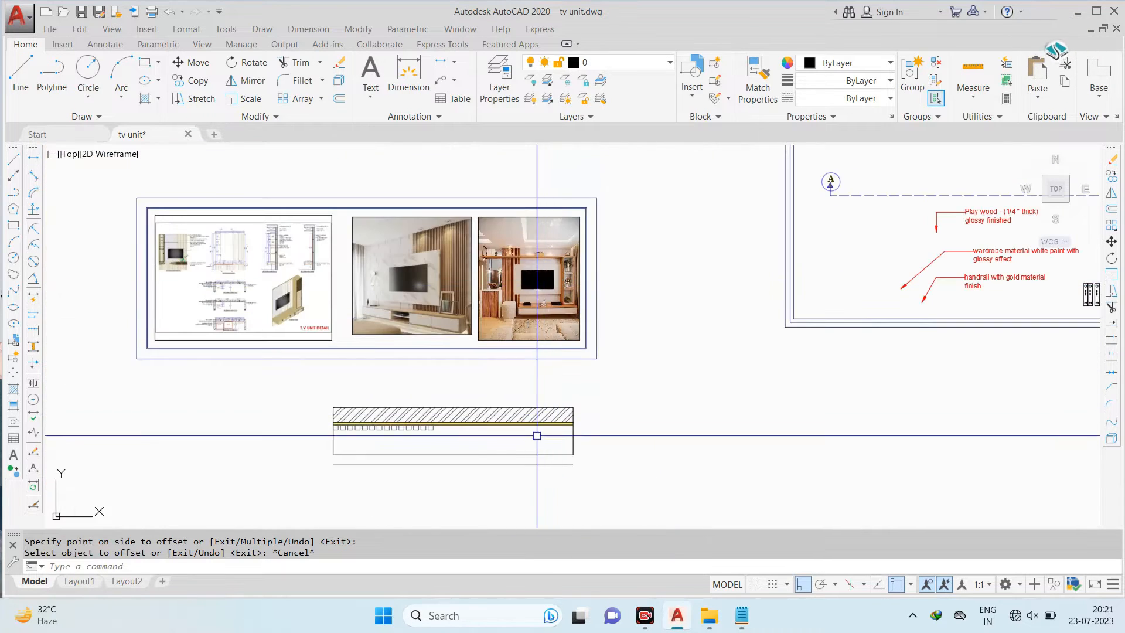
pyautogui.scroll(4, 444, 464)
pyautogui.press('l')
pyautogui.press('Return')
pyautogui.click(410, 372)
pyautogui.scroll(2, 443, 504)
pyautogui.click(408, 448)
pyautogui.scroll(-2, 405, 467)
pyautogui.press('Escape')
pyautogui.scroll(-4, 405, 467)
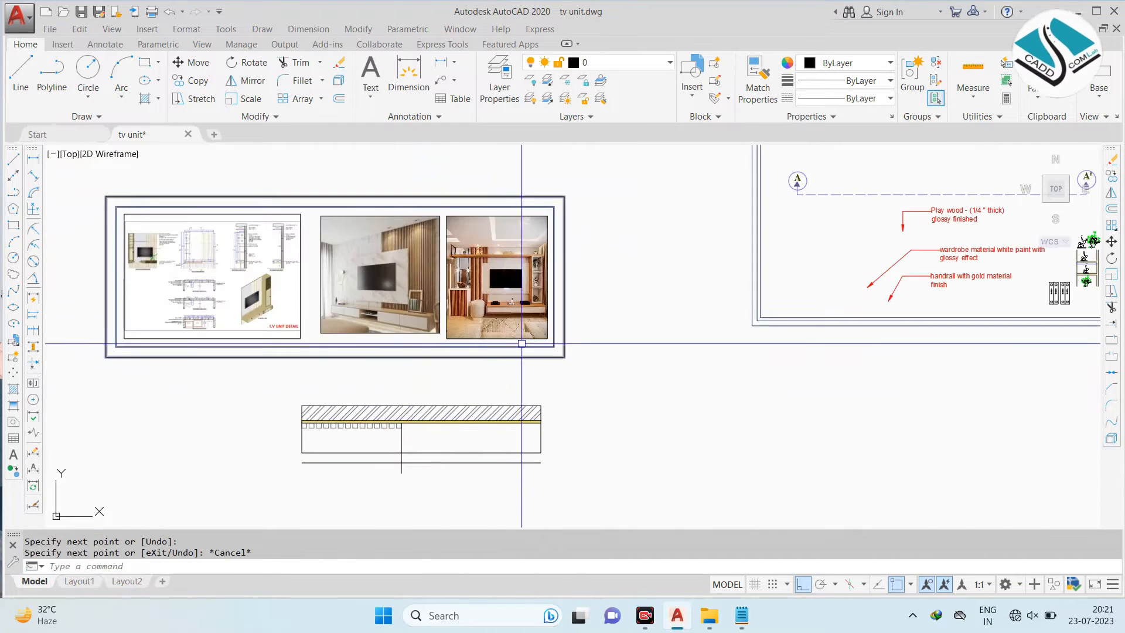
# Draw a vertical line from the shelf outline's lower right corner down past the 2' offset line
pyautogui.scroll(6, 523, 282)
pyautogui.scroll(-6, 561, 233)
pyautogui.scroll(2, 553, 401)
pyautogui.press('Escape')
pyautogui.press('l')
pyautogui.press('Return')
pyautogui.click(560, 447)
pyautogui.click(561, 485)
pyautogui.press('Escape')
# Trim the offset line and both vertical lines to a box projecting in front of the shelf outline's right portion
pyautogui.press('t')
pyautogui.press('r')
pyautogui.press('Return')
pyautogui.press('Return')
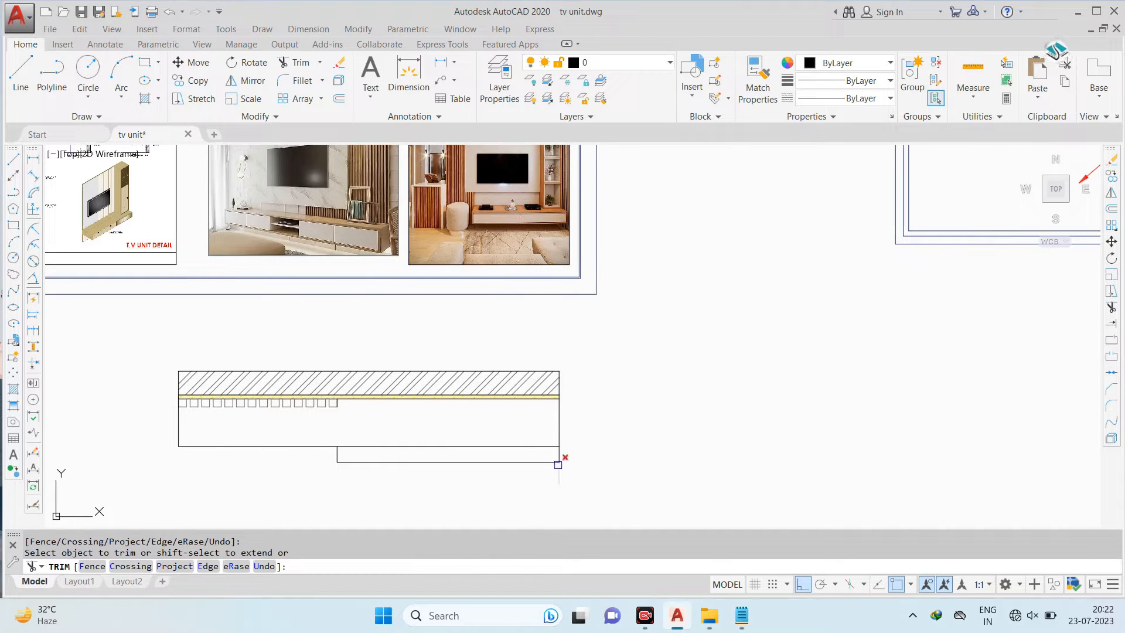
pyautogui.moveTo(388, 438); pyautogui.dragTo(422, 419, button='middle')
pyautogui.press('Escape')
pyautogui.press('Escape')
# Extend the projecting box's left side up to the last slat's corner
pyautogui.write('ex')
pyautogui.press('Return')
pyautogui.press('Return')
pyautogui.press('Escape')
# Give the projecting box's three lines the dashed ACAD_ISO02 linetype with a linetype scale of 0.3
pyautogui.click(382, 403)
pyautogui.click(362, 411)
pyautogui.scroll(3, 444, 457)
pyautogui.click(503, 469)
pyautogui.click(441, 408)
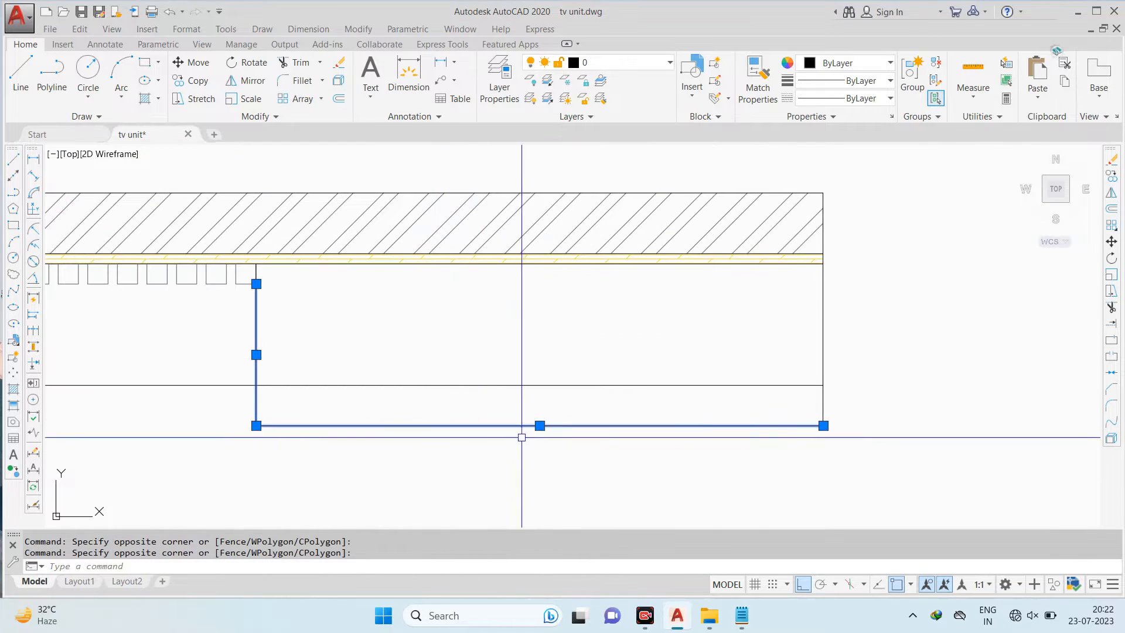
pyautogui.click(867, 391)
pyautogui.click(818, 414)
pyautogui.scroll(-2, 786, 375)
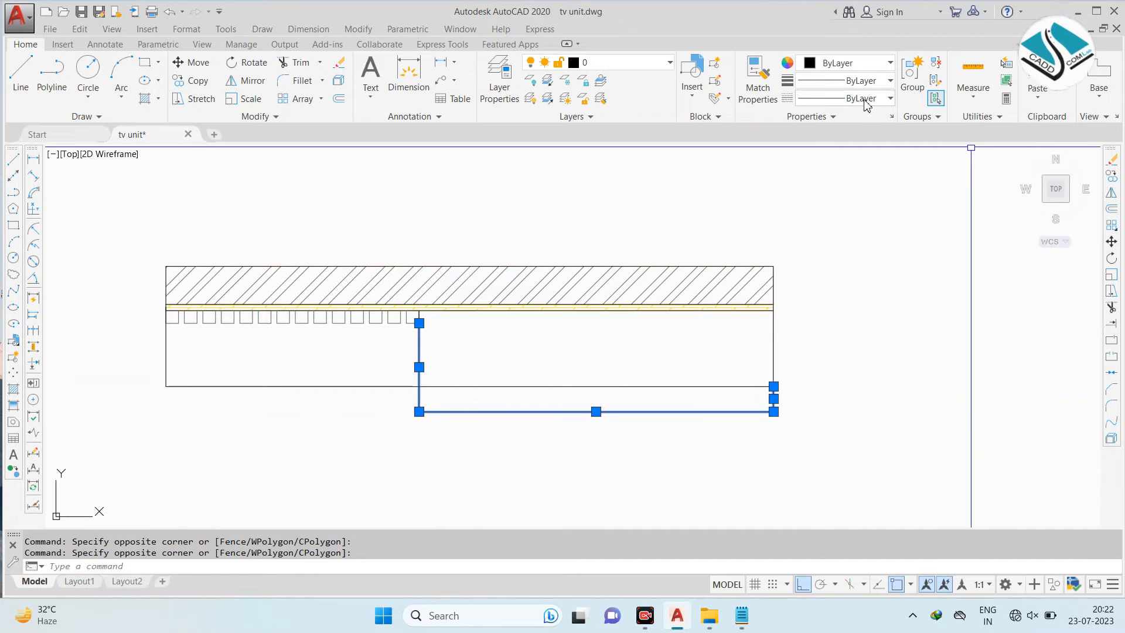
pyautogui.click(867, 98)
pyautogui.click(881, 150)
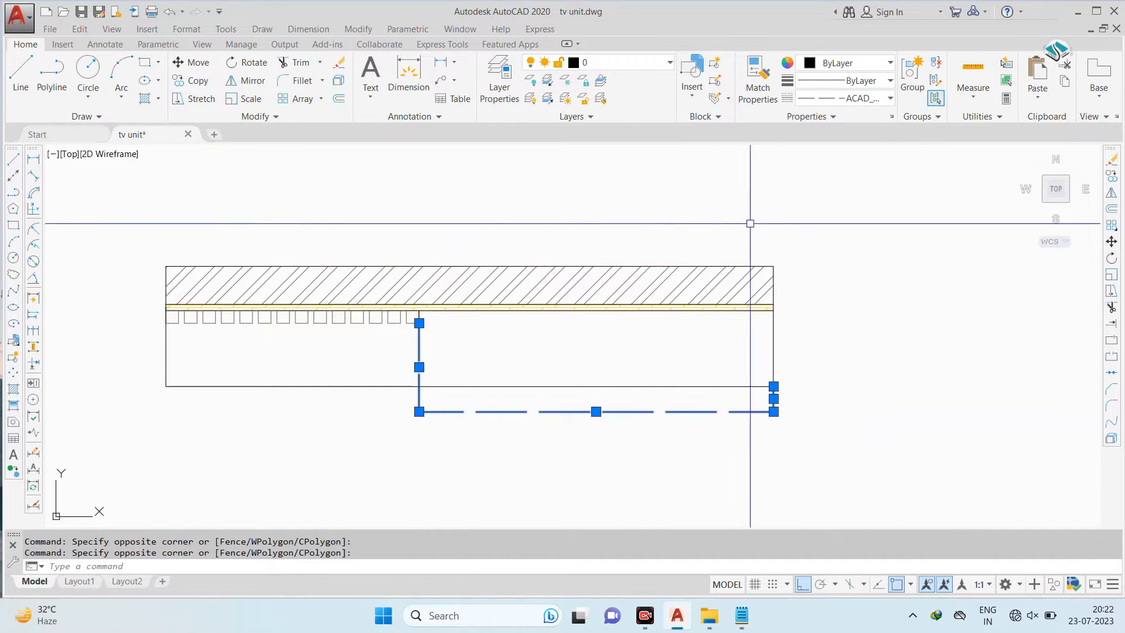
pyautogui.press('Return')
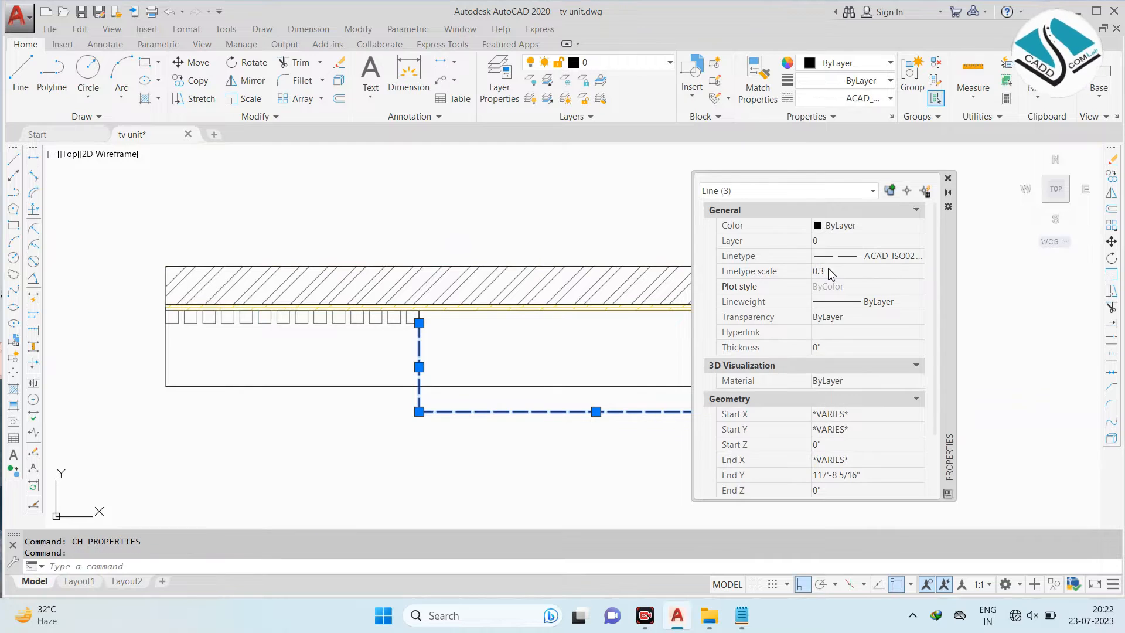
pyautogui.click(948, 178)
# Set the colour of the dashed box lines to grey 99,100,102
pyautogui.click(850, 63)
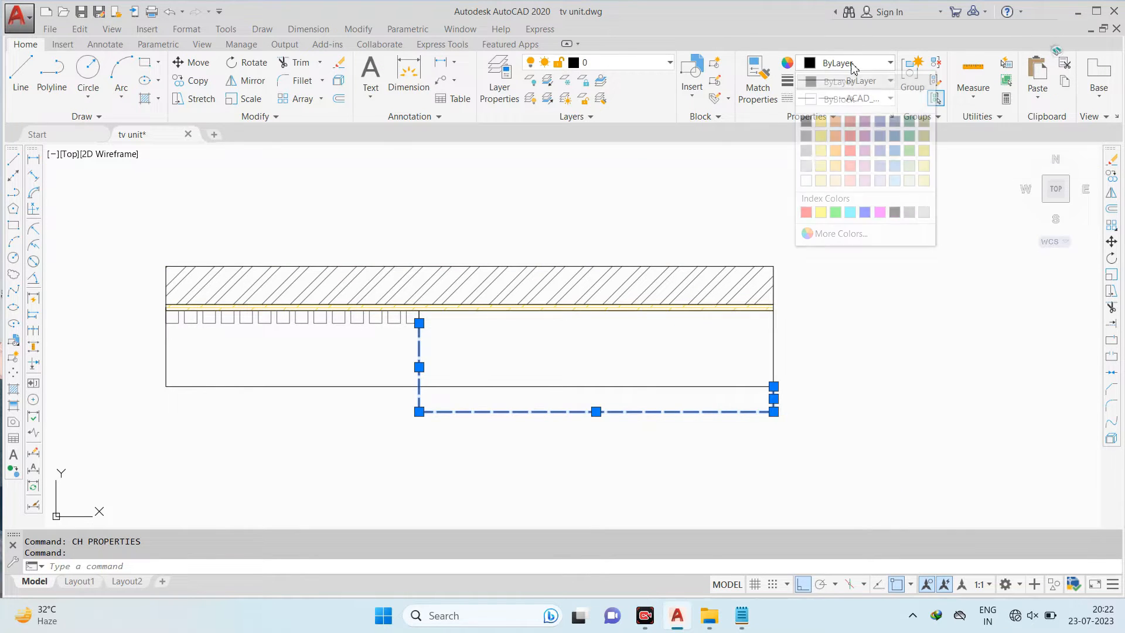
pyautogui.click(807, 137)
pyautogui.press('Escape')
pyautogui.press('Escape')
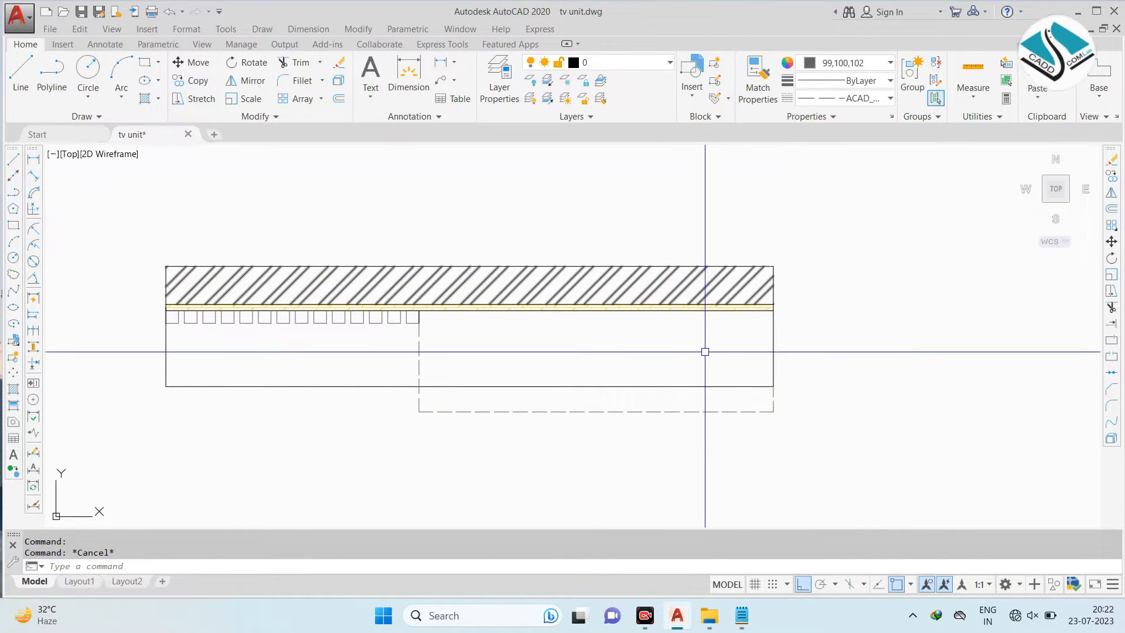
pyautogui.write('l')
pyautogui.press('Return')
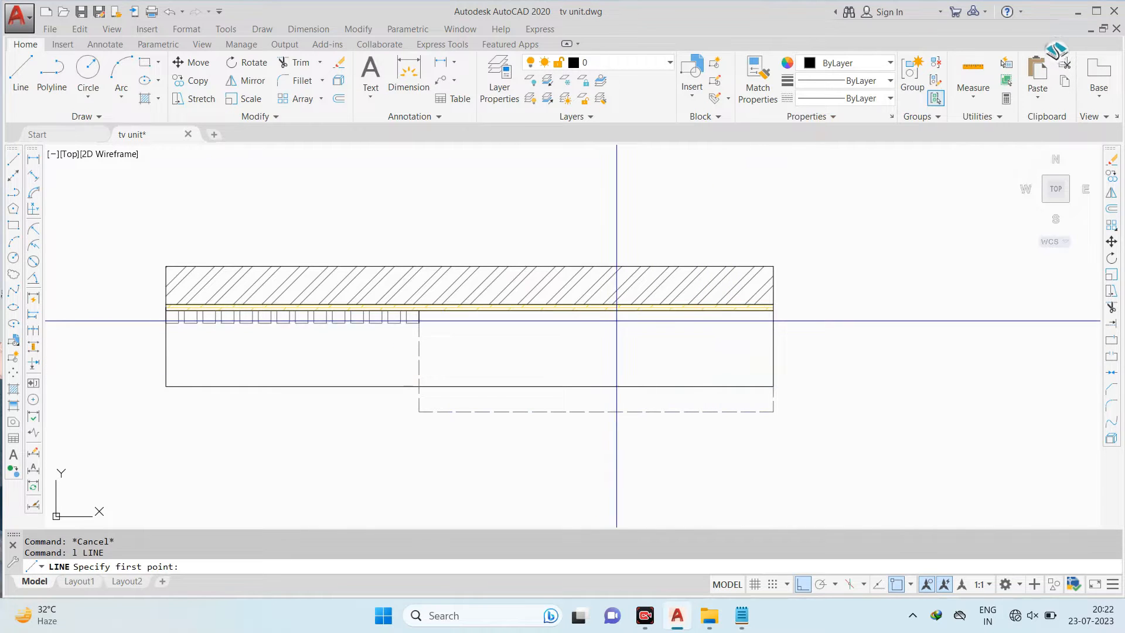
pyautogui.scroll(4, 418, 326)
pyautogui.press('Escape')
pyautogui.press('Escape')
# Compare the plan with the overhead shelf and side shelving in the wooden-shelf reference photo
pyautogui.scroll(-6, 432, 314)
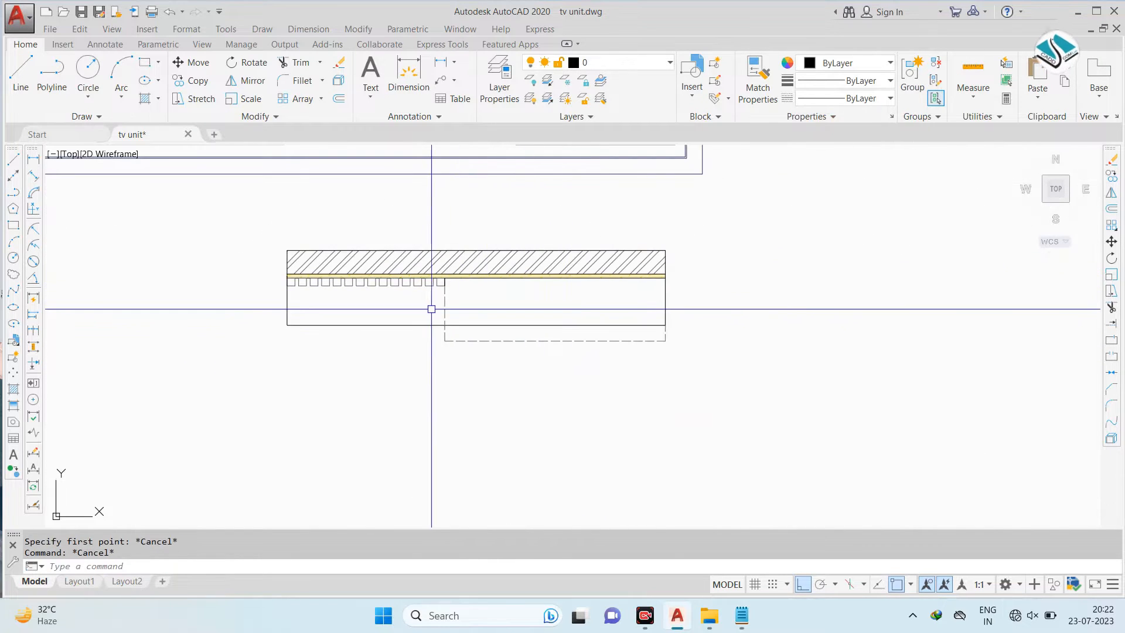
pyautogui.scroll(2, 344, 316)
pyautogui.scroll(-4, 779, 319)
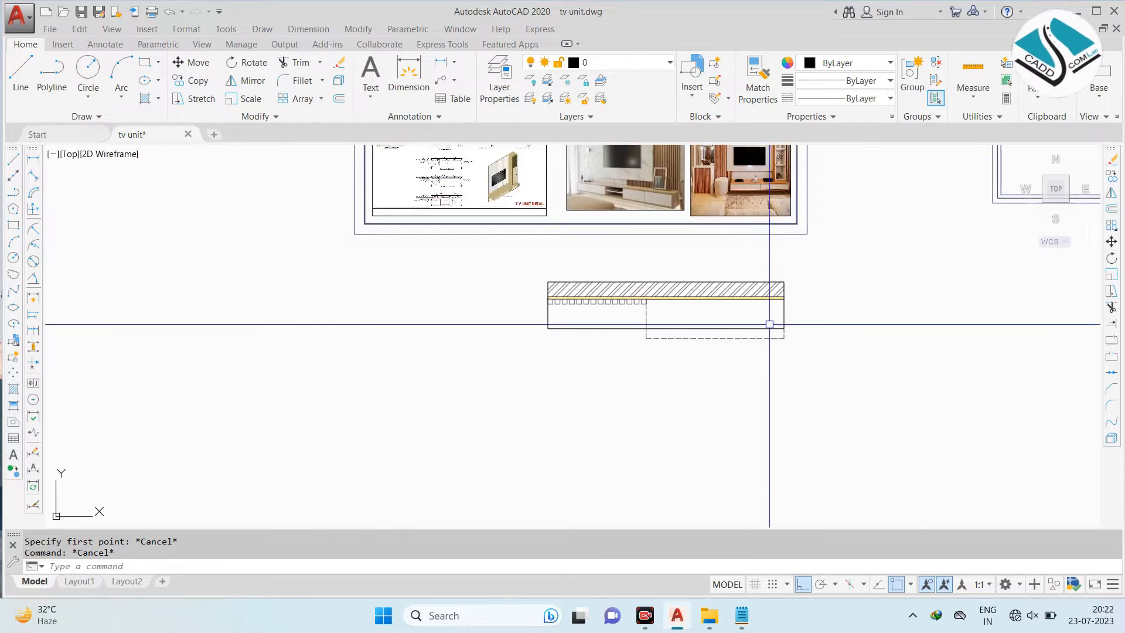
pyautogui.scroll(-2, 709, 228)
pyautogui.scroll(8, 628, 361)
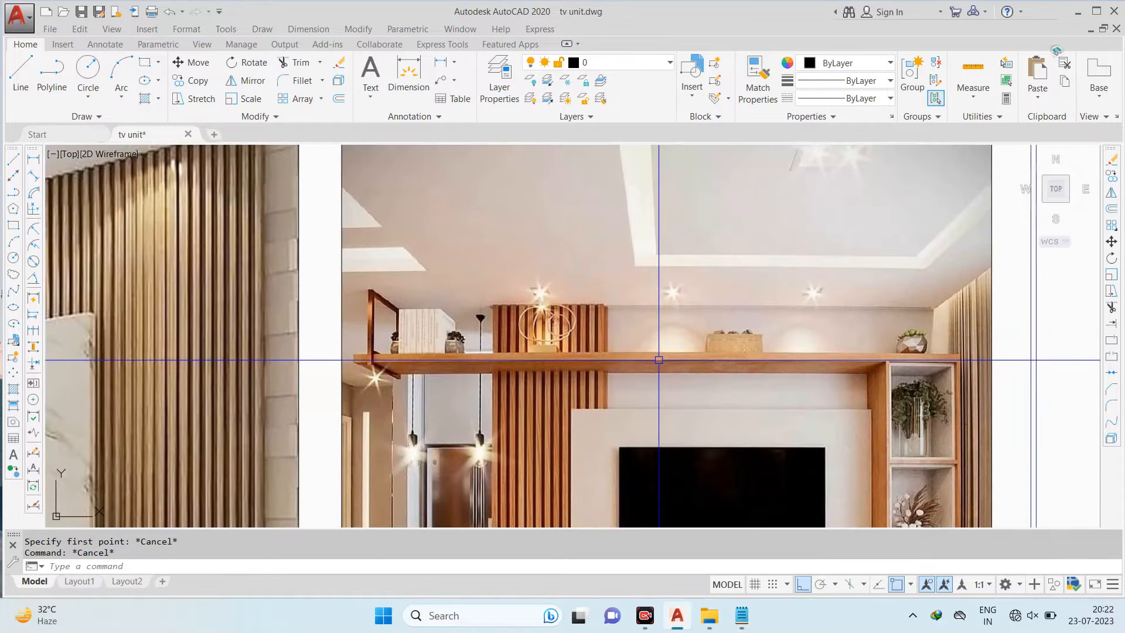
pyautogui.scroll(-2, 658, 359)
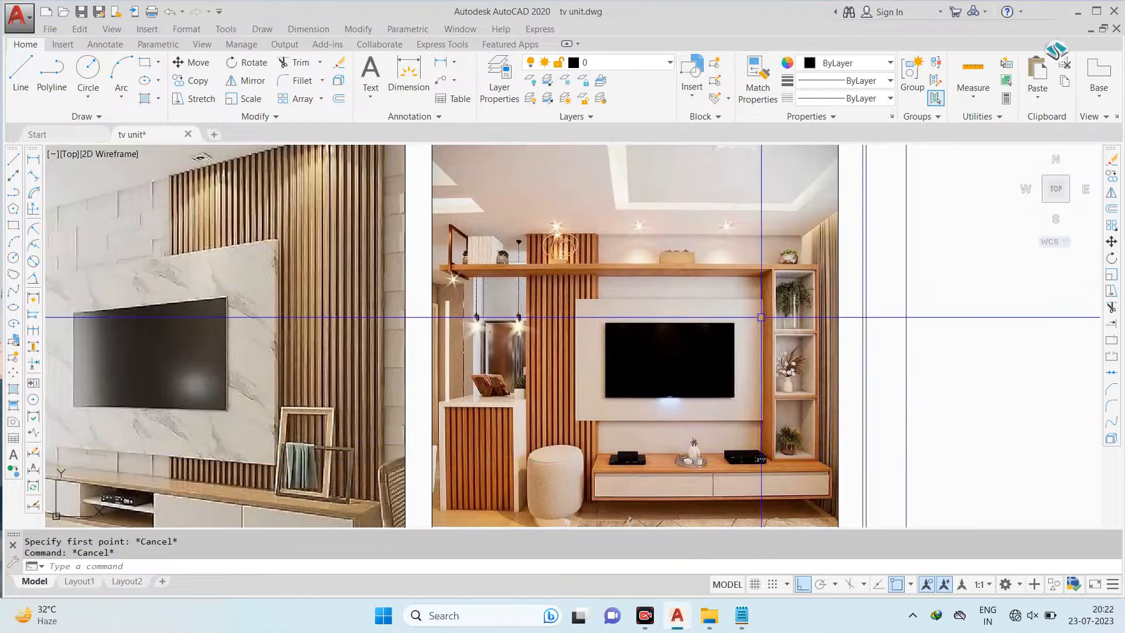
# Examine the material notes on sectional plans A-A' and B-B' in the TV unit detail sheet
pyautogui.scroll(-6, 793, 290)
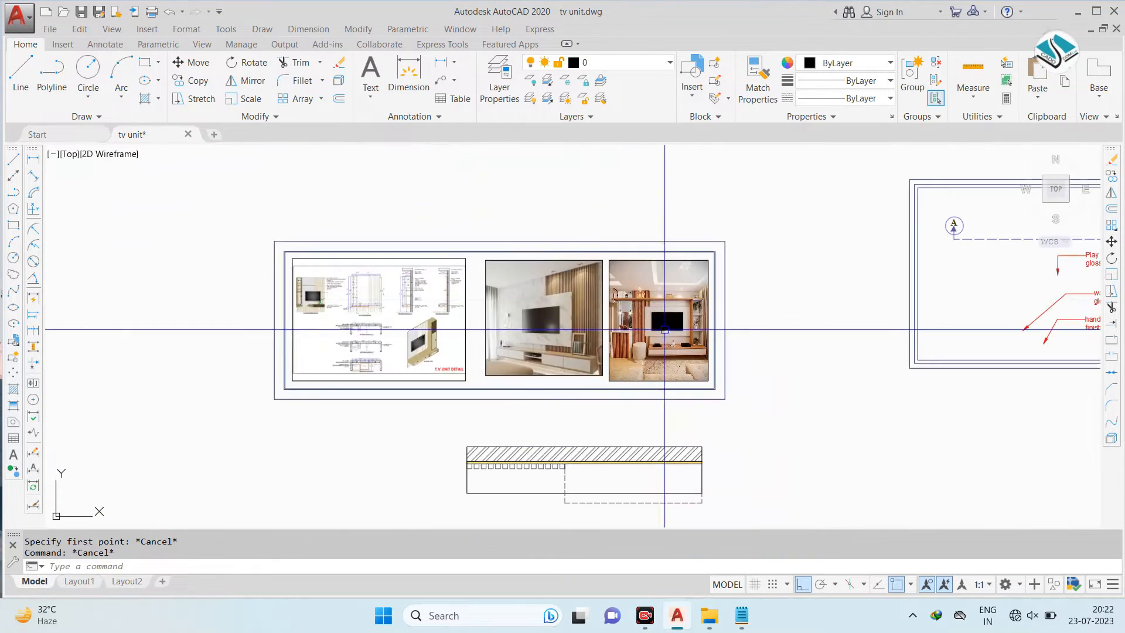
pyautogui.scroll(8, 470, 301)
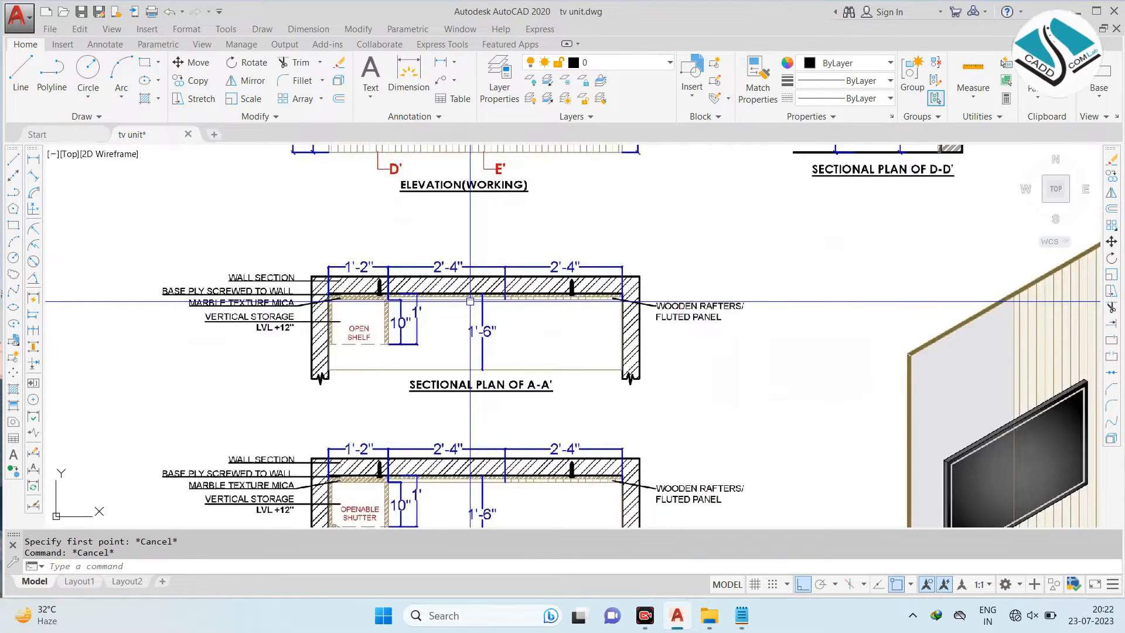
pyautogui.scroll(-6, 445, 276)
pyautogui.scroll(6, 416, 275)
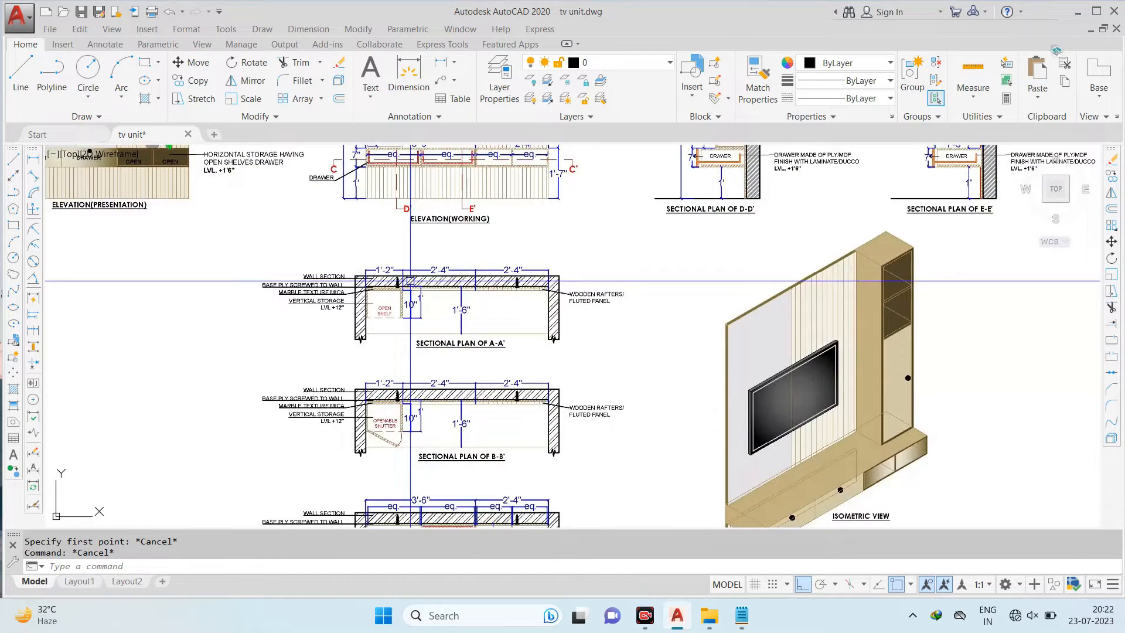
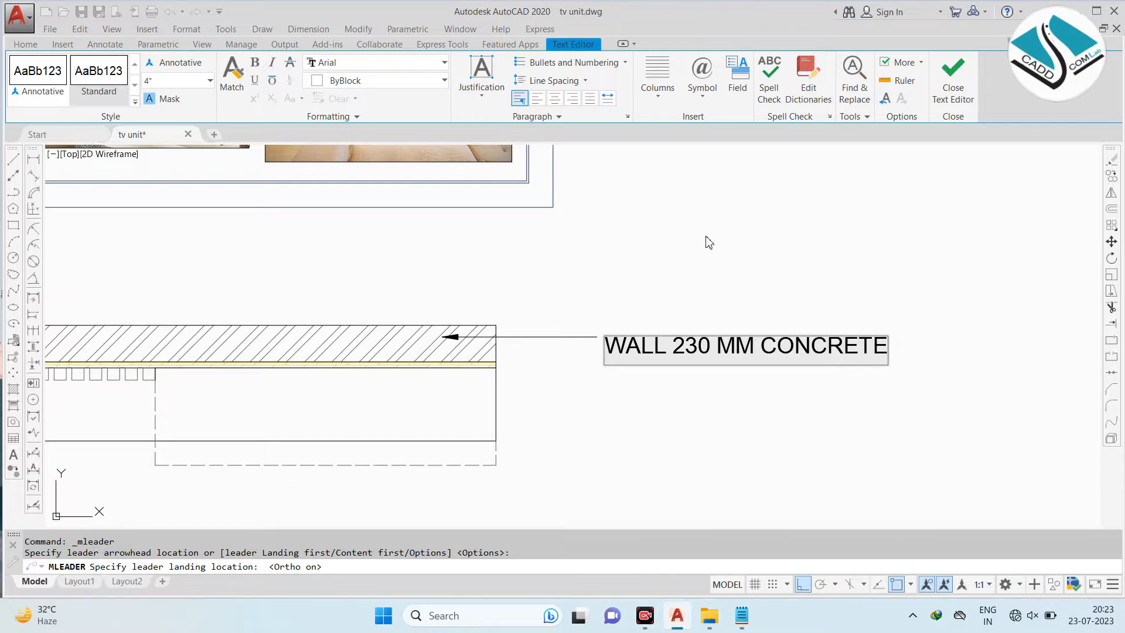
# Finish the WALL 230 MM CONCRETE leader note and give it the red PL-SOIL PIPE layer properties with 3" text
pyautogui.click(740, 256)
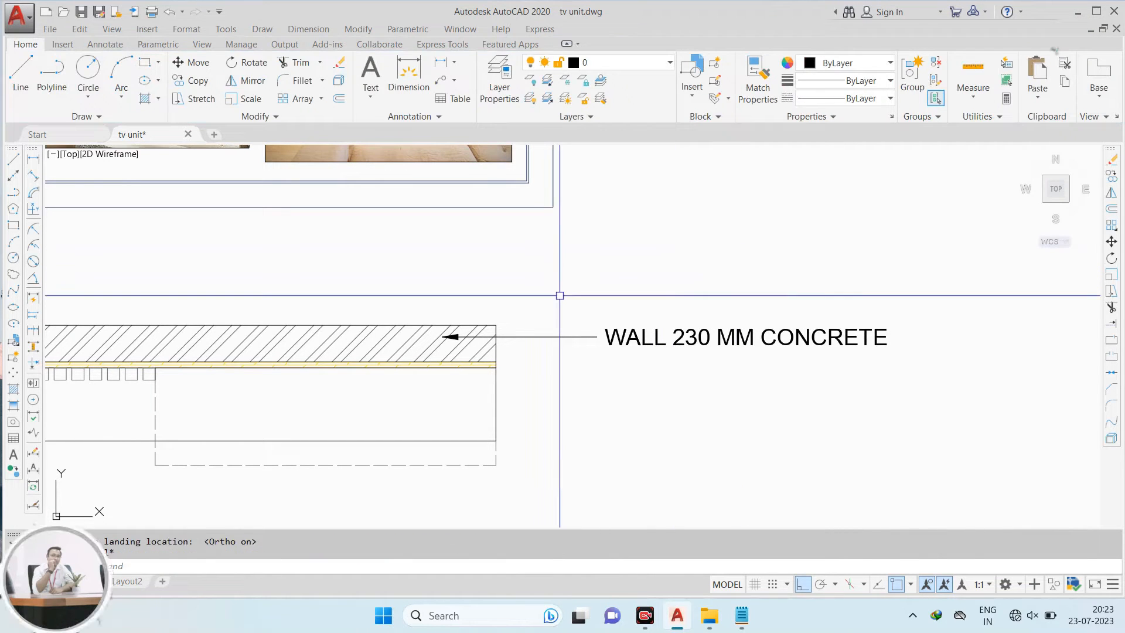
pyautogui.scroll(-4, 538, 301)
pyautogui.scroll(-2, 538, 302)
pyautogui.scroll(4, 640, 265)
pyautogui.click(745, 232)
pyautogui.scroll(5, 485, 373)
pyautogui.press('Escape')
pyautogui.hotkey('ctrl', 'a')
pyautogui.press('Escape')
# Set the WALL 230 MM CONCRETE leader text to bold Arial Narrow
pyautogui.doubleClick(489, 367)
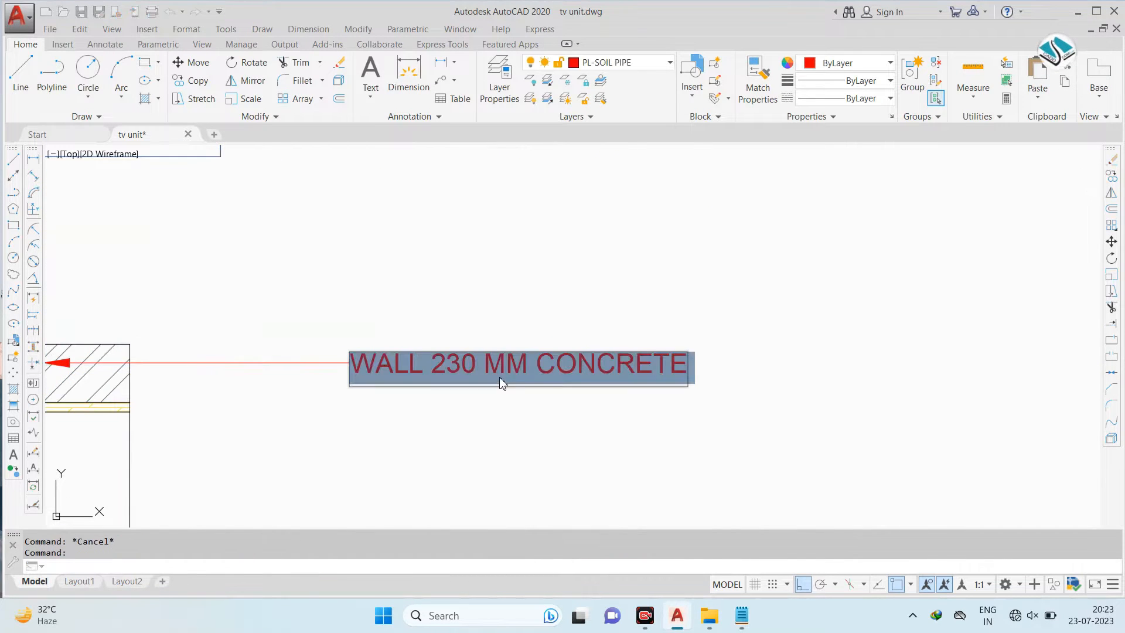
pyautogui.click(367, 64)
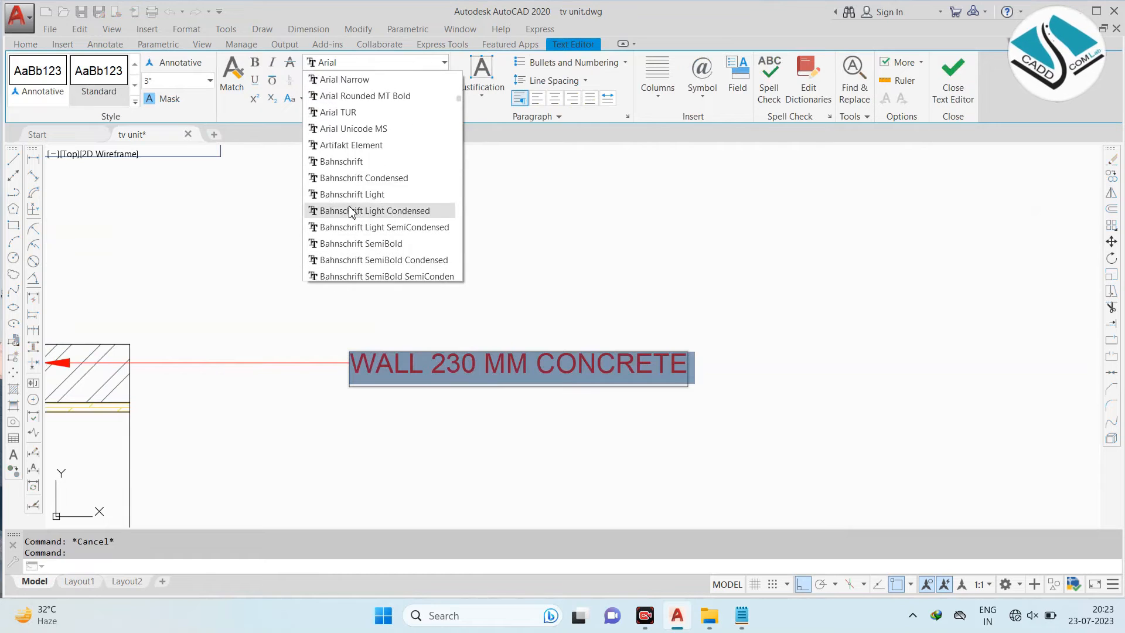
pyautogui.click(376, 80)
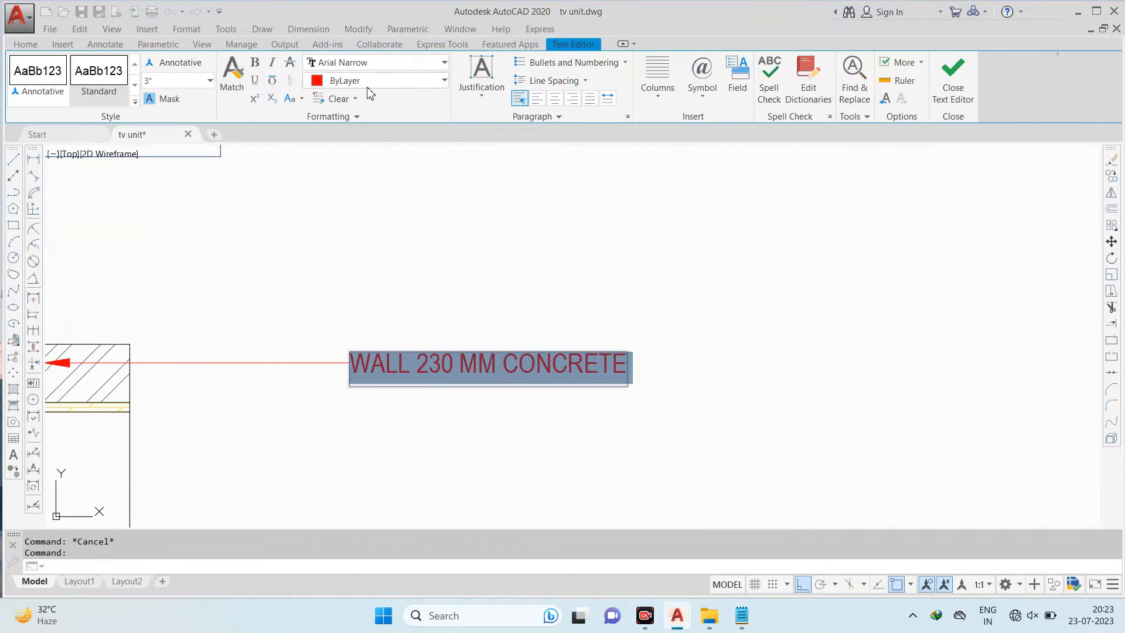
pyautogui.click(256, 63)
pyautogui.click(953, 76)
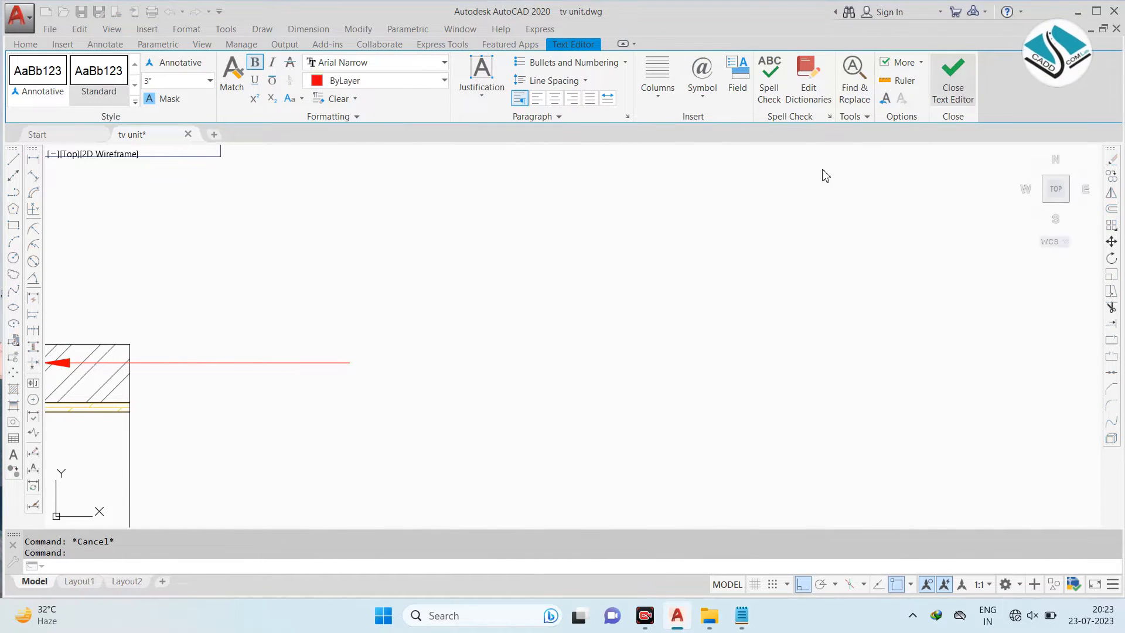
pyautogui.scroll(-4, 589, 298)
pyautogui.scroll(4, 457, 306)
pyautogui.press('Escape')
pyautogui.press('Escape')
# Copy the wall leader down to the thin ply layer and change the copy's text to BASE PLY BOARD SCREWED TO WALL
pyautogui.click(628, 270)
pyautogui.click(615, 318)
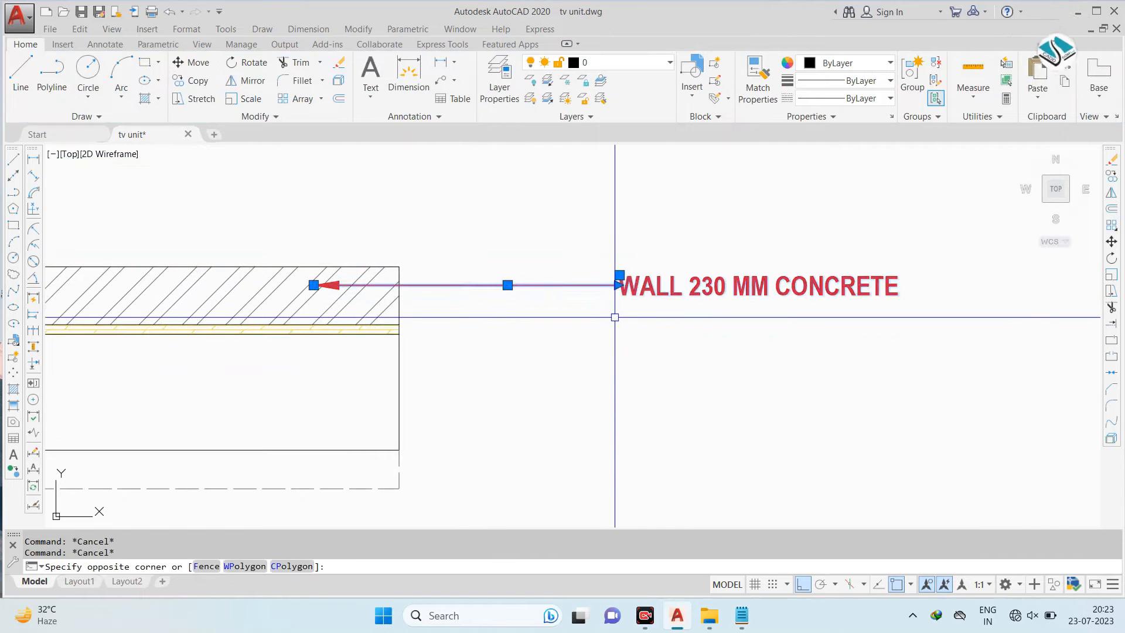
pyautogui.write('co')
pyautogui.press('Return')
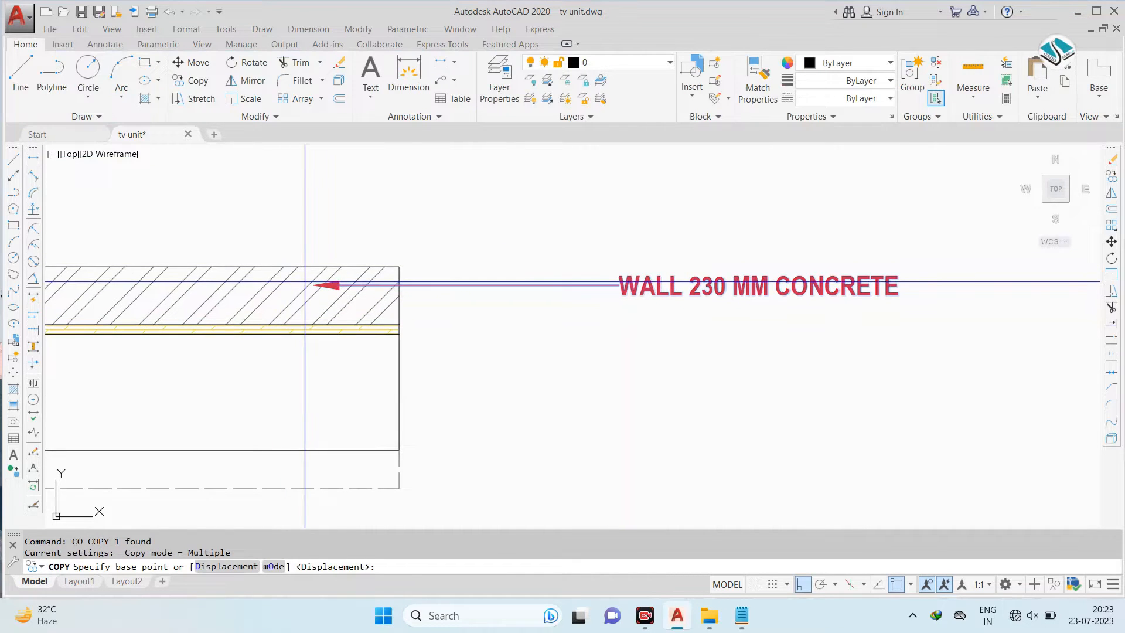
pyautogui.click(305, 282)
pyautogui.scroll(2, 309, 315)
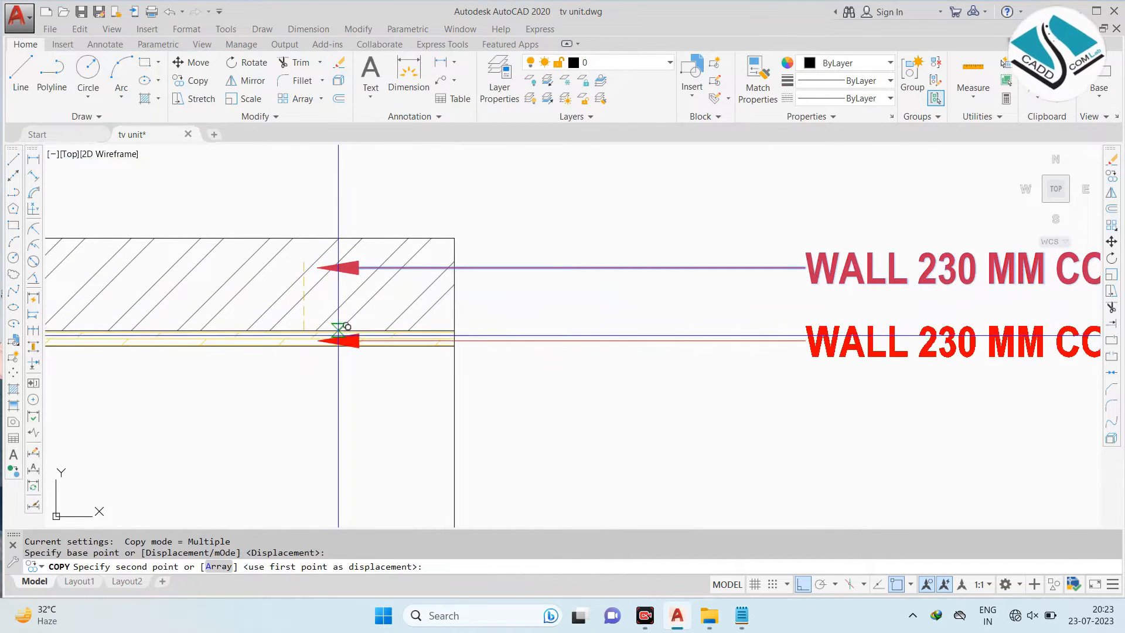
pyautogui.click(339, 328)
pyautogui.scroll(-2, 282, 375)
pyautogui.press('Escape')
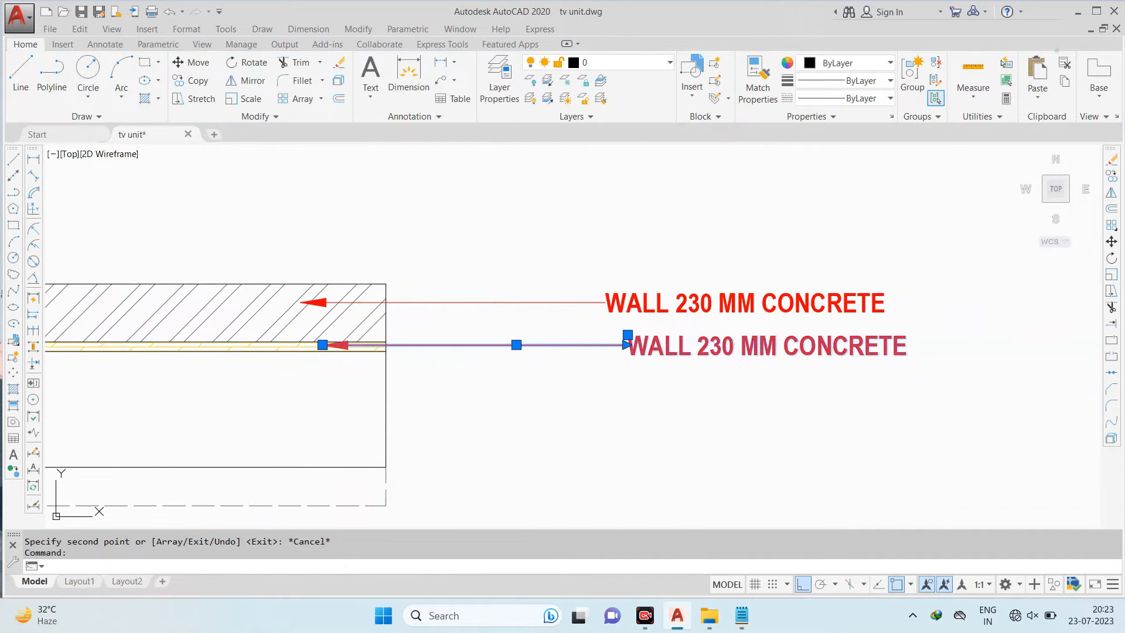
pyautogui.doubleClick(687, 344)
pyautogui.write('BASE PLY SCREWED TO WALL')
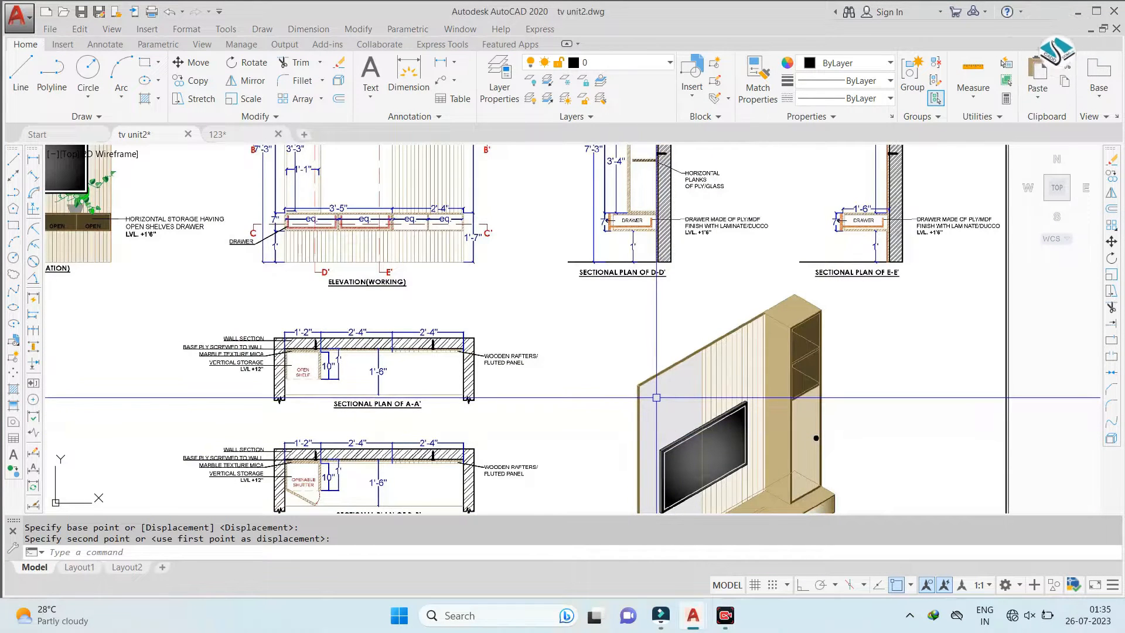
# Compare the annotated plan with the detail sheet's material notes and the slats and panels in both reference photos
pyautogui.scroll(-6, 548, 339)
pyautogui.moveTo(989, 322); pyautogui.dragTo(535, 340, button='middle')
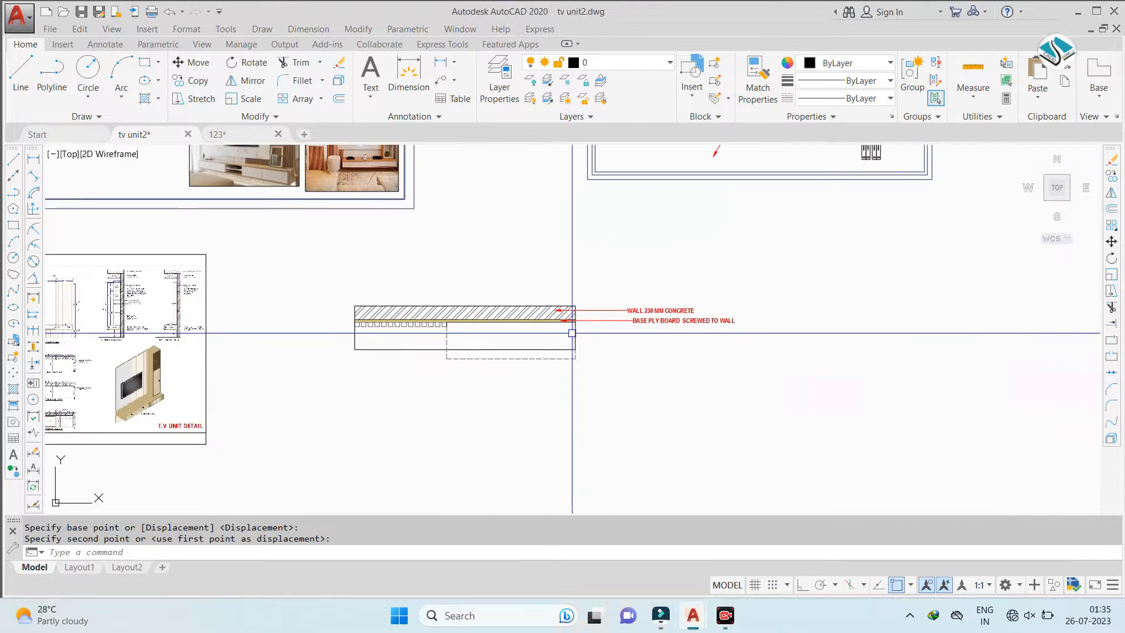
pyautogui.scroll(3, 605, 327)
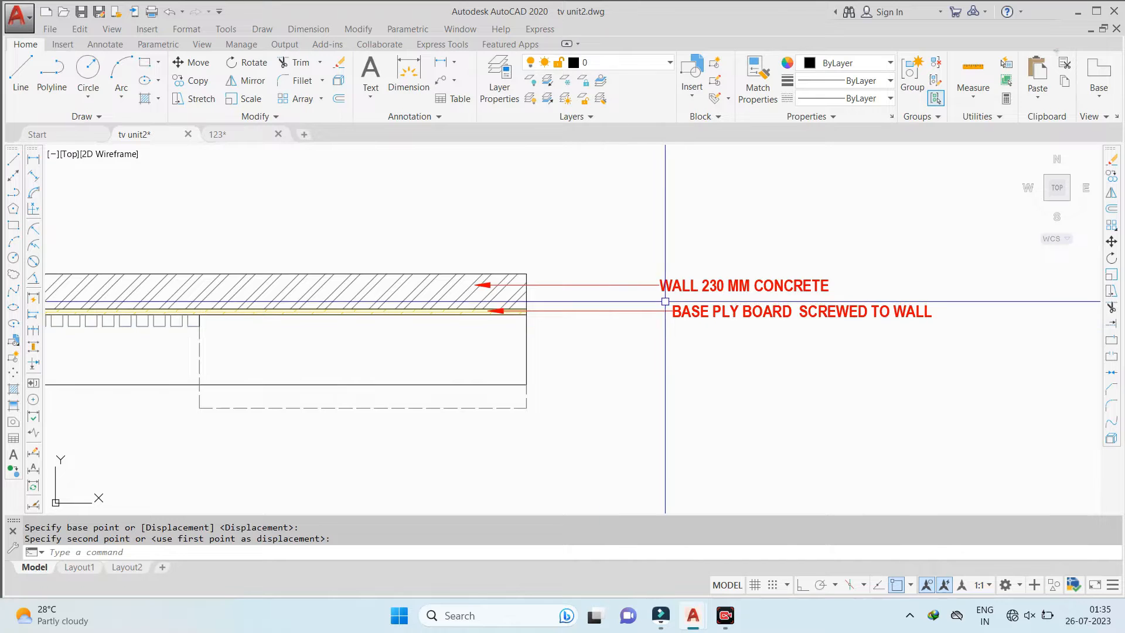
pyautogui.scroll(-3, 703, 302)
pyautogui.moveTo(244, 293); pyautogui.dragTo(364, 294, button='middle')
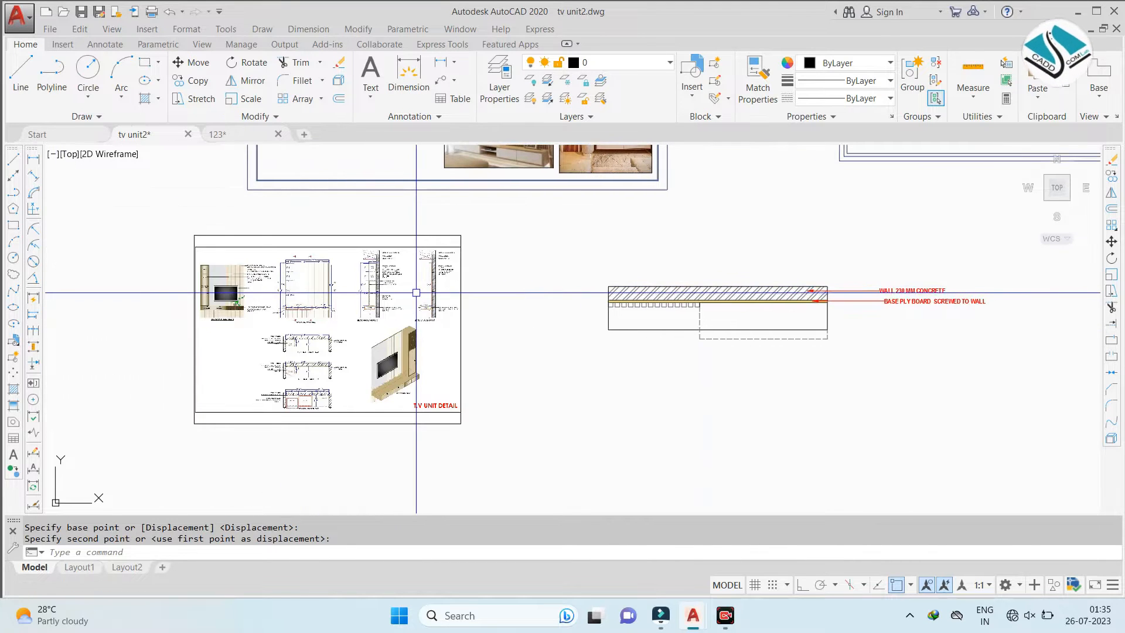
pyautogui.scroll(4, 257, 269)
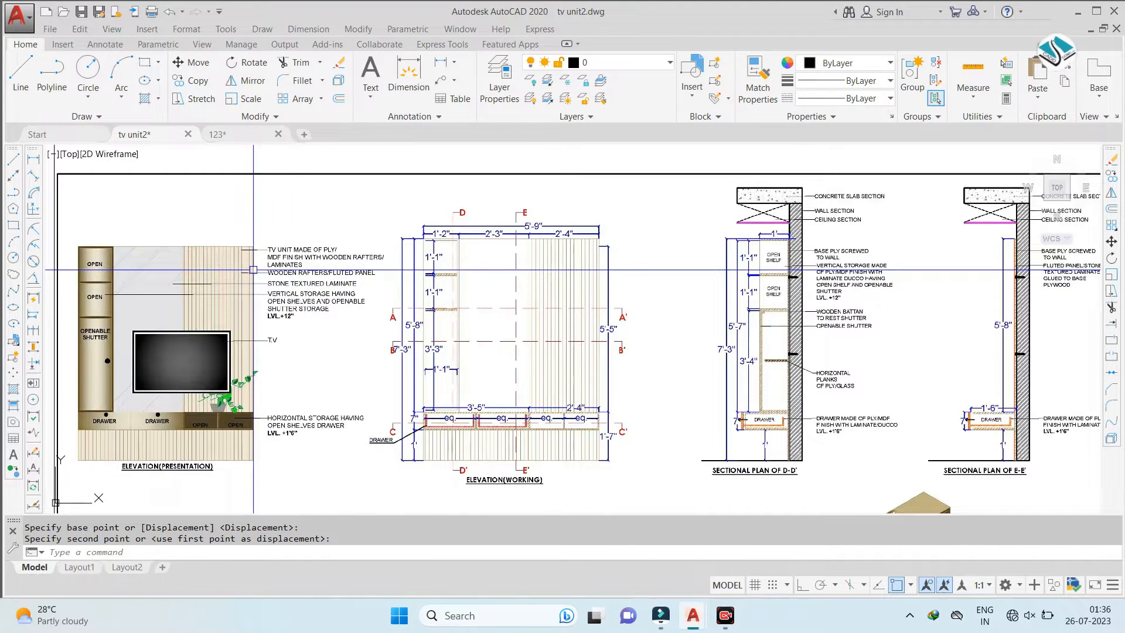
pyautogui.scroll(4, 246, 264)
pyautogui.scroll(-4, 472, 399)
pyautogui.scroll(-6, 528, 397)
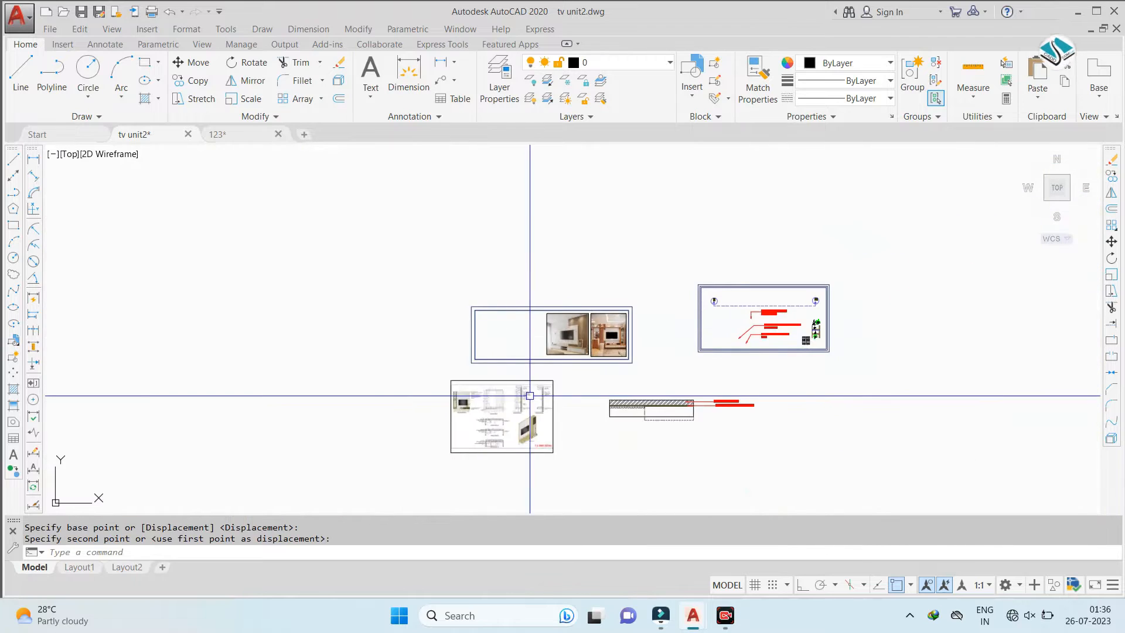
pyautogui.scroll(8, 608, 251)
pyautogui.scroll(2, 650, 304)
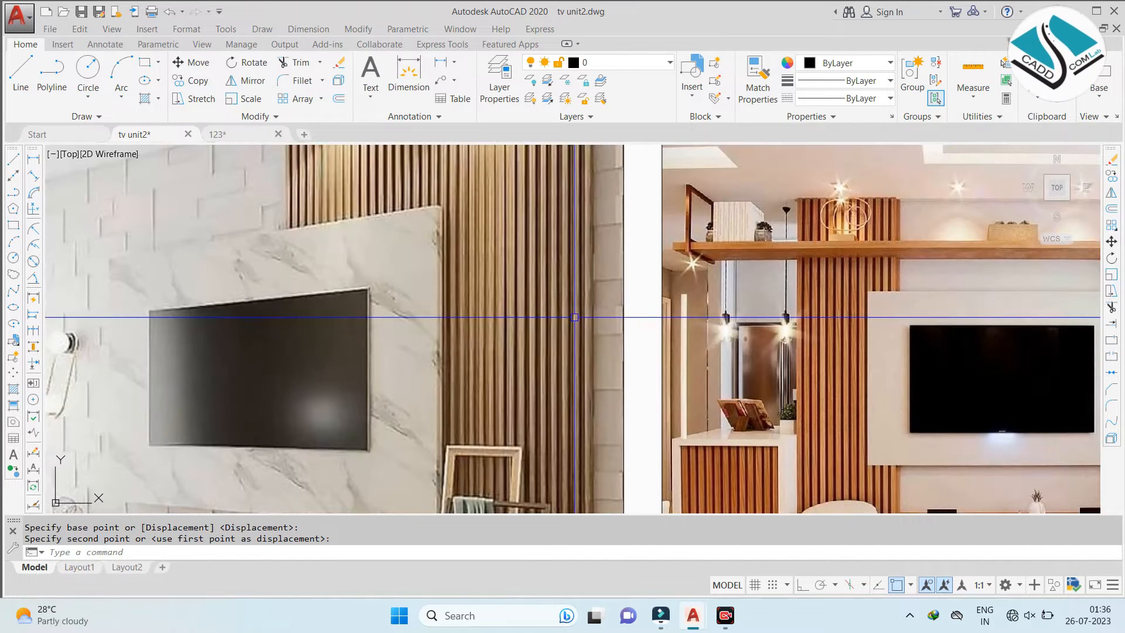
pyautogui.scroll(-3, 575, 317)
pyautogui.scroll(3, 688, 328)
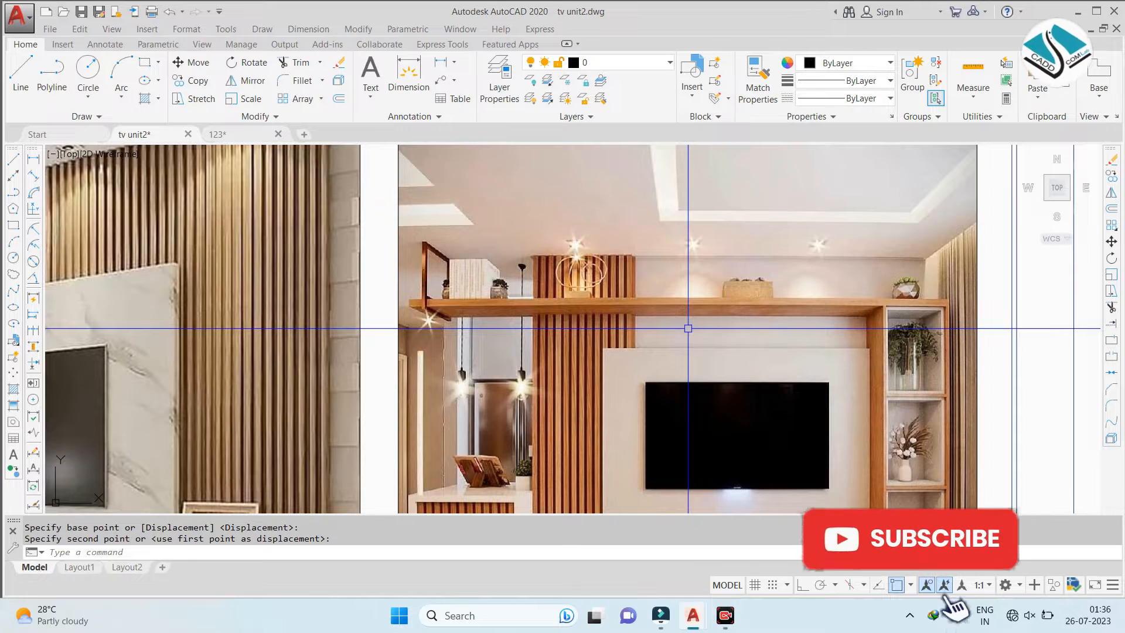
# Mirror the BASE PLY BOARD leader to the plan's left side about a vertical line through the middle, keeping the original
pyautogui.scroll(-6, 494, 357)
pyautogui.scroll(8, 554, 351)
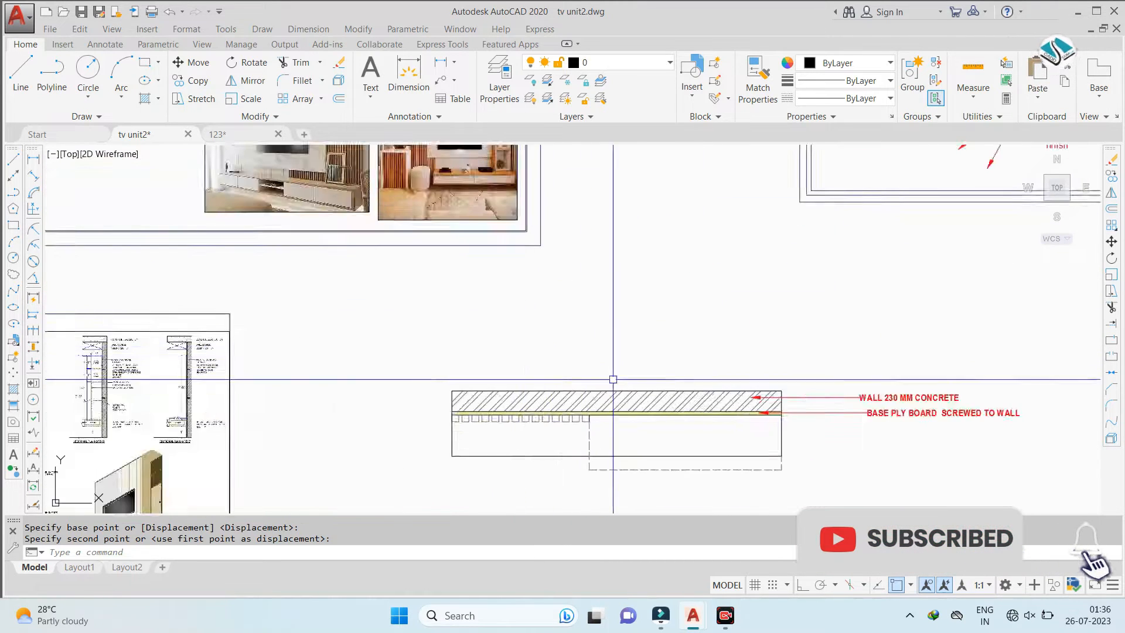
pyautogui.click(991, 382)
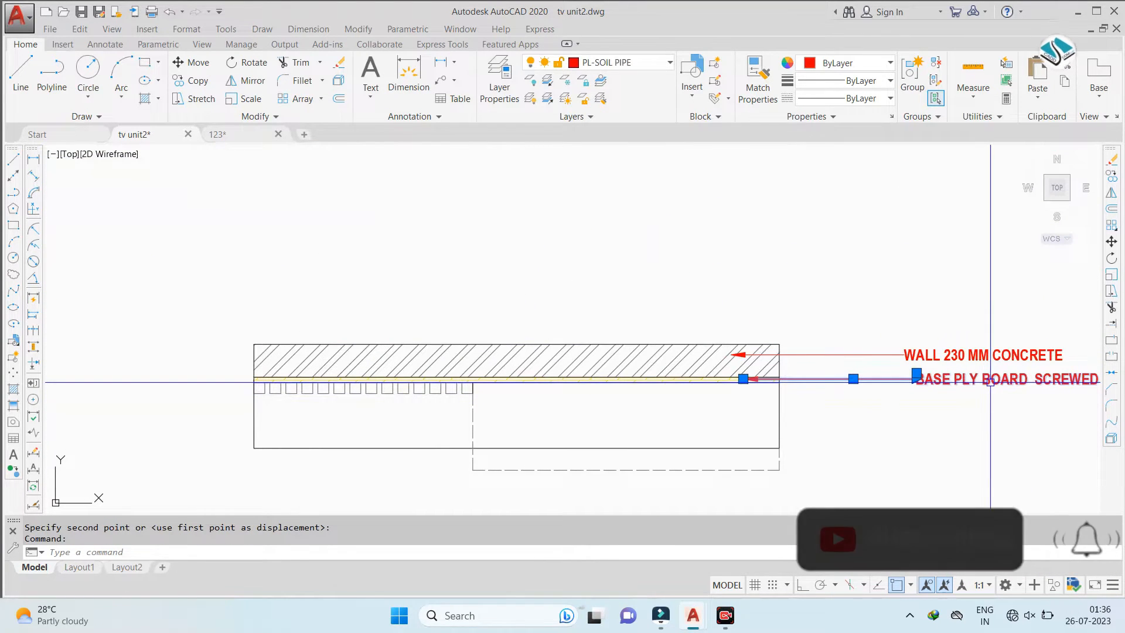
pyautogui.write('mi')
pyautogui.press('Return')
pyautogui.press('F8')
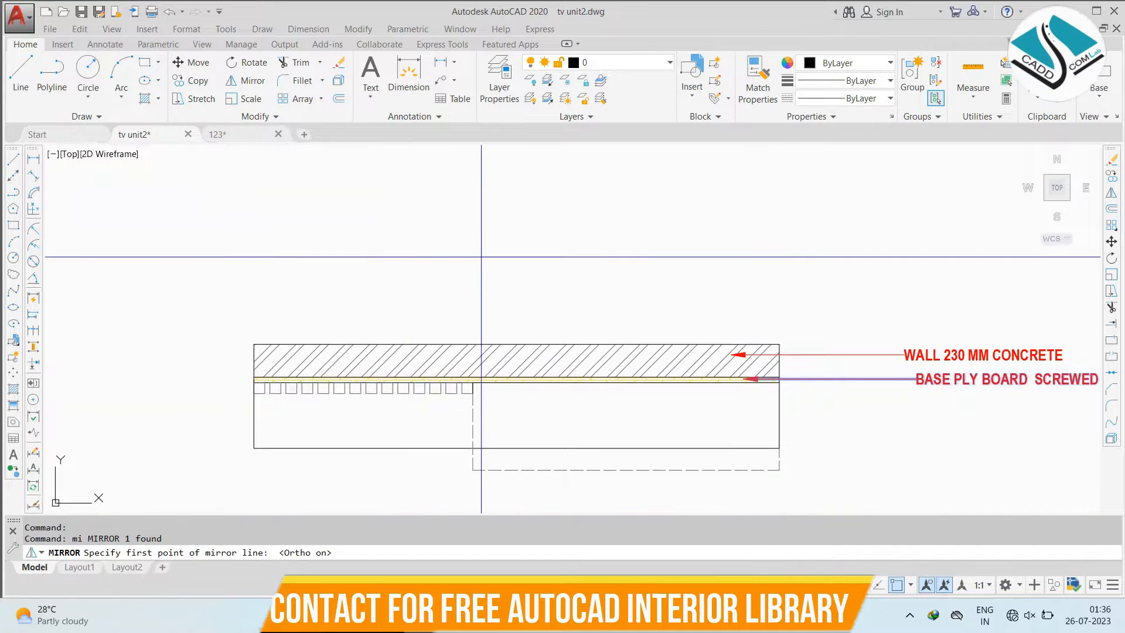
pyautogui.click(517, 380)
pyautogui.click(538, 381)
pyautogui.press('Return')
# Move the T.V UNIT DETAIL sheet horizontally to the left, clear of the mirrored leader's text
pyautogui.scroll(-6, 568, 375)
pyautogui.scroll(4, 444, 384)
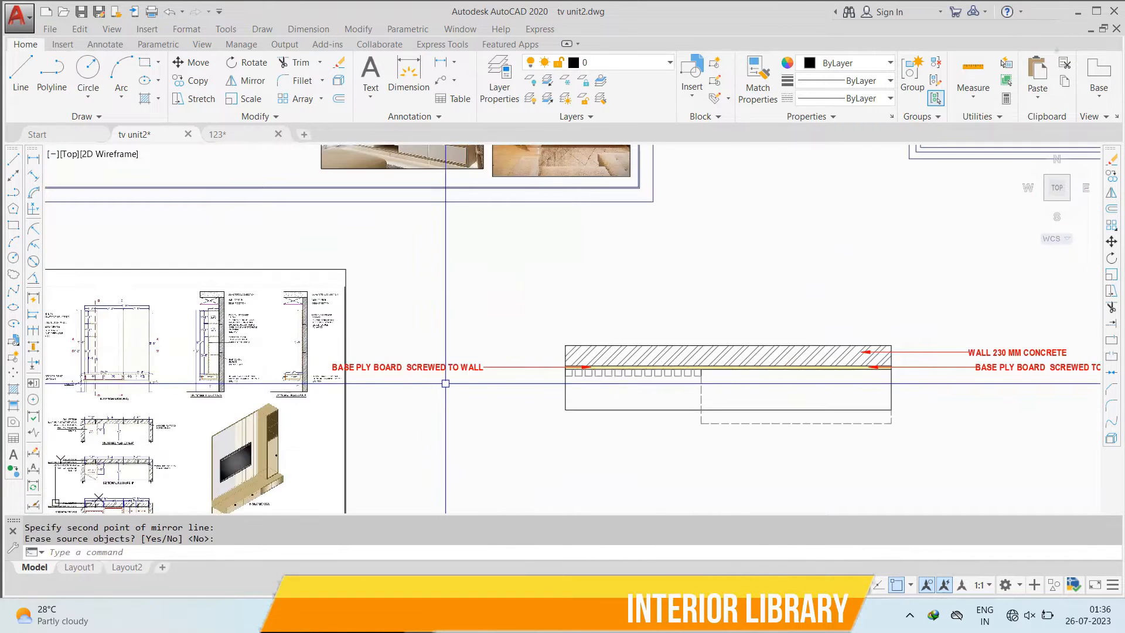
pyautogui.click(398, 293)
pyautogui.write('m')
pyautogui.press('Return')
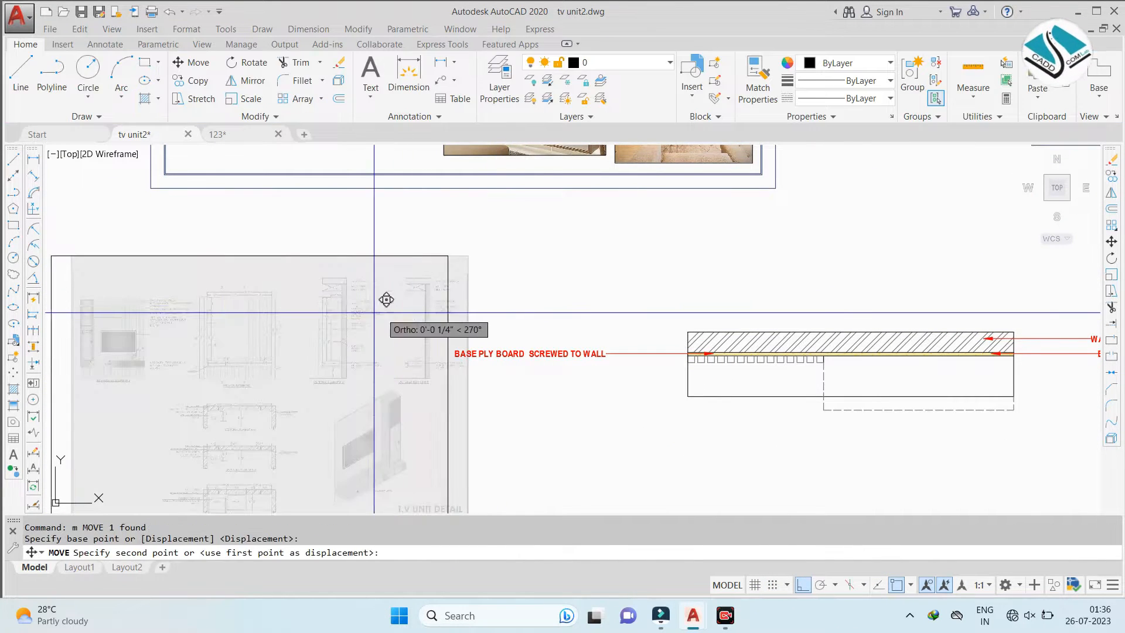
pyautogui.click(384, 301)
pyautogui.click(276, 302)
# Open Notepad from the Windows search, then return to the AutoCAD drawing
pyautogui.click(528, 622)
pyautogui.write('notepad')
pyautogui.press('Return')
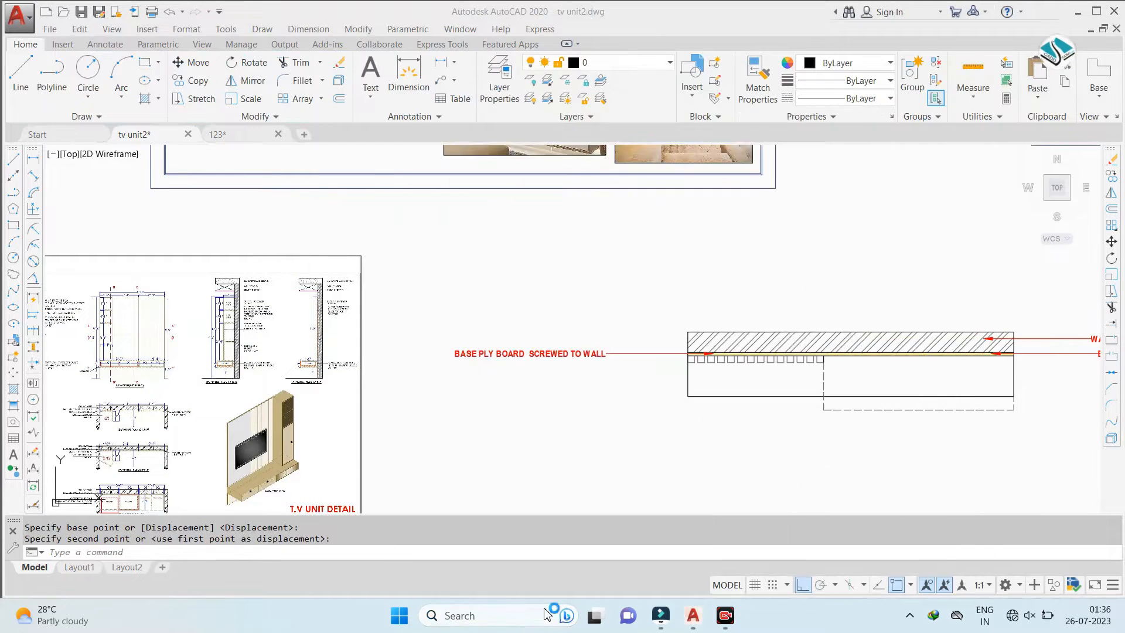
pyautogui.click(977, 99)
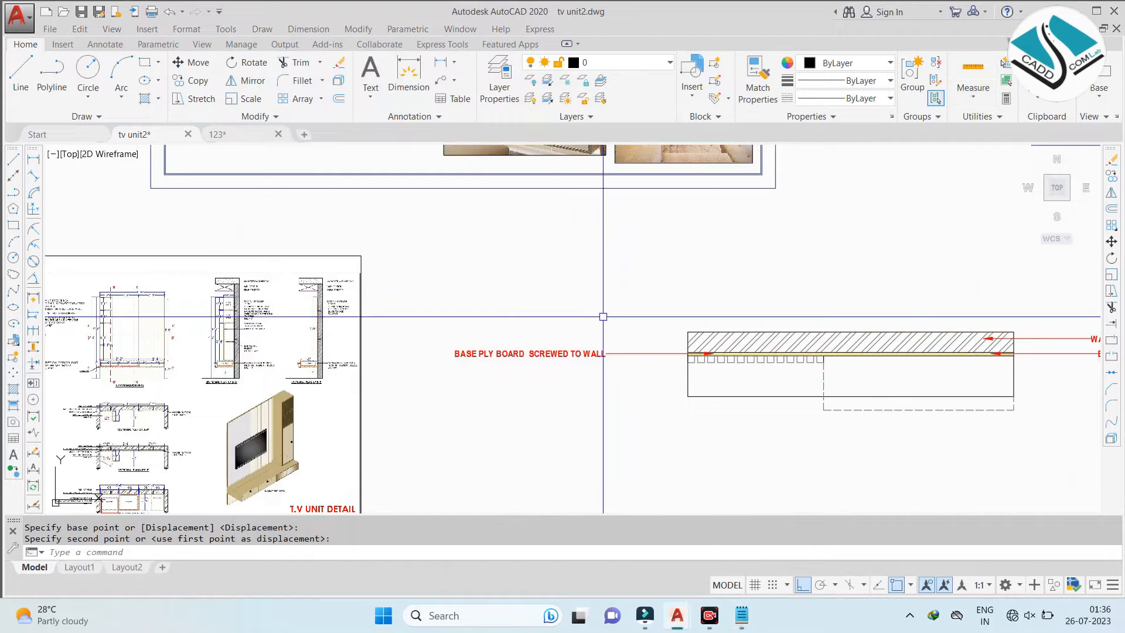
# Move the mirrored leader with Ortho off so its arrowhead points at the first slat on the plan's left end
pyautogui.scroll(2, 589, 344)
pyautogui.moveTo(589, 344); pyautogui.dragTo(535, 319, button='middle')
pyautogui.scroll(2, 535, 318)
pyautogui.click(578, 276)
pyautogui.click(452, 372)
pyautogui.write('m')
pyautogui.press('Return')
pyautogui.click(837, 353)
pyautogui.click(802, 585)
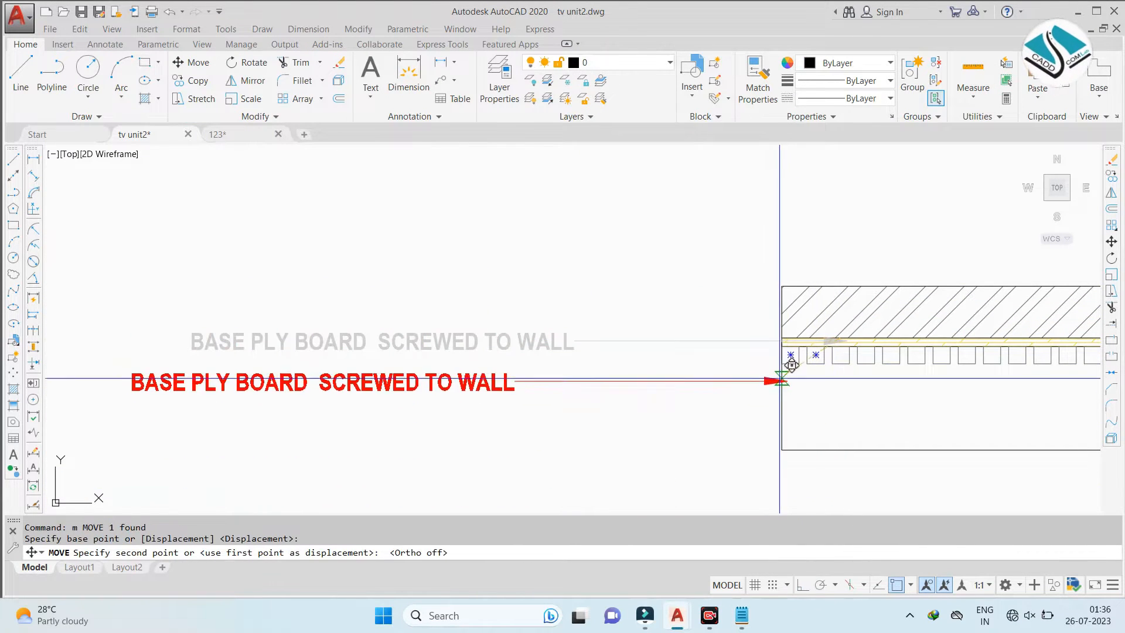
pyautogui.click(780, 359)
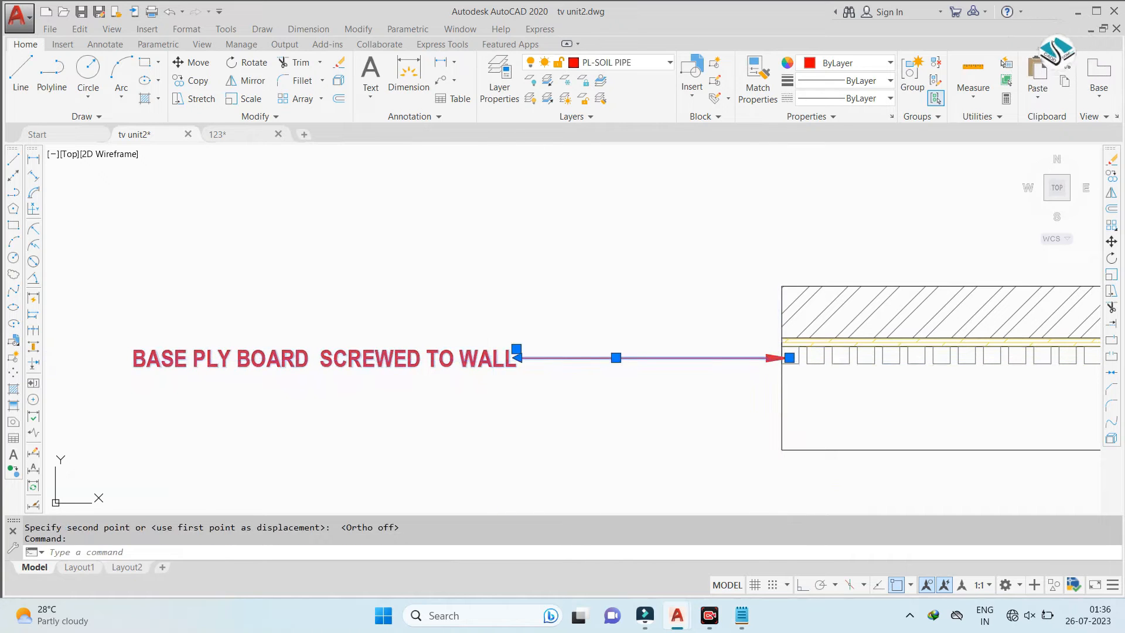
# Replace the left leader's text with WOODEN RAFTERS/FLUTED PANNELS
pyautogui.doubleClick(493, 360)
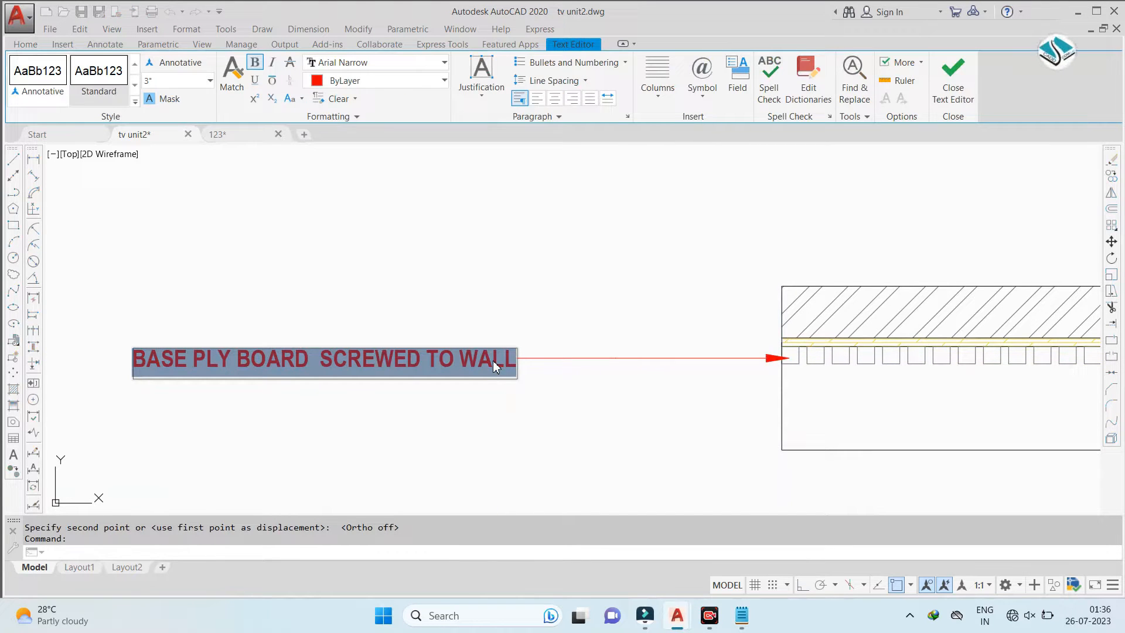
pyautogui.write('wooden')
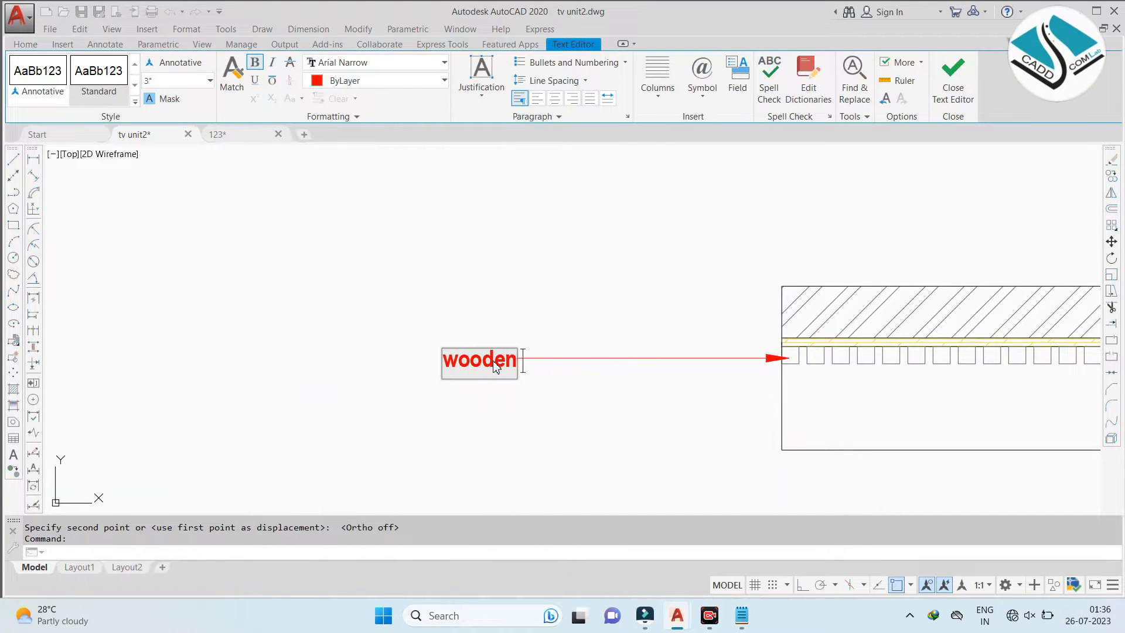
pyautogui.press('BackSpace')
pyautogui.press('BackSpace')
pyautogui.press('capslock')
pyautogui.write('WOODEN')
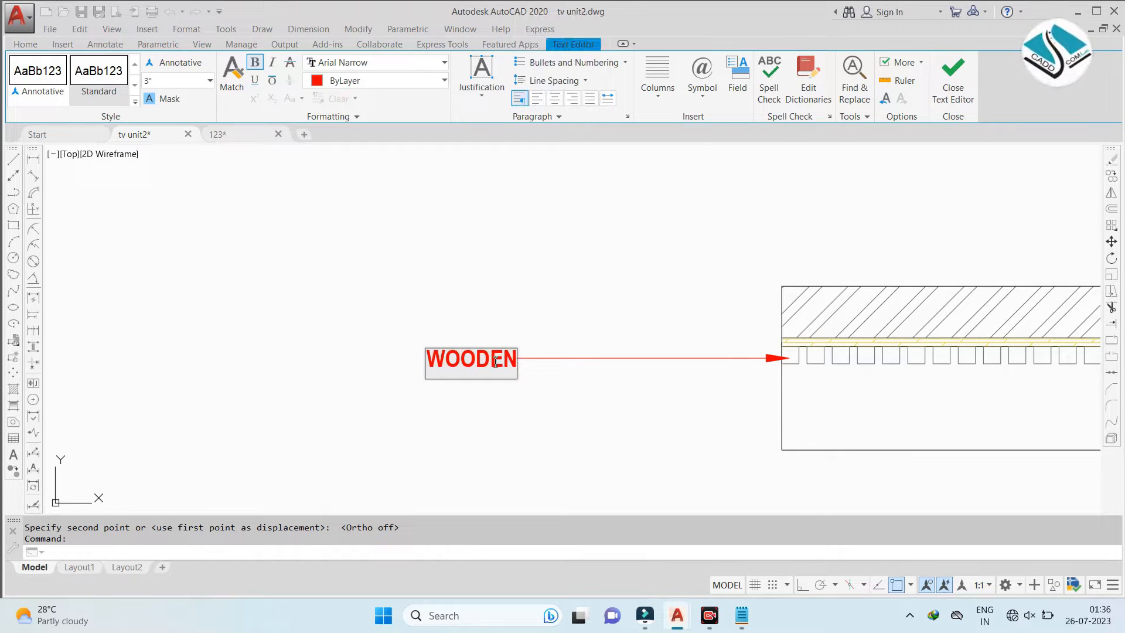
pyautogui.write(' RAFTERS')
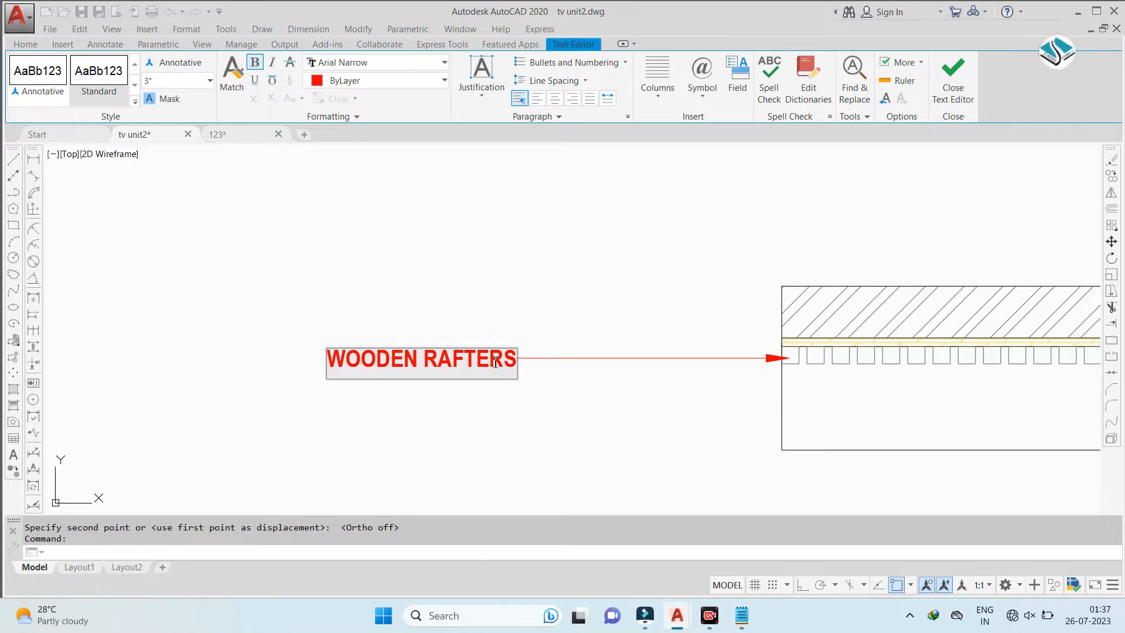
pyautogui.write('/FLUTED PANN')
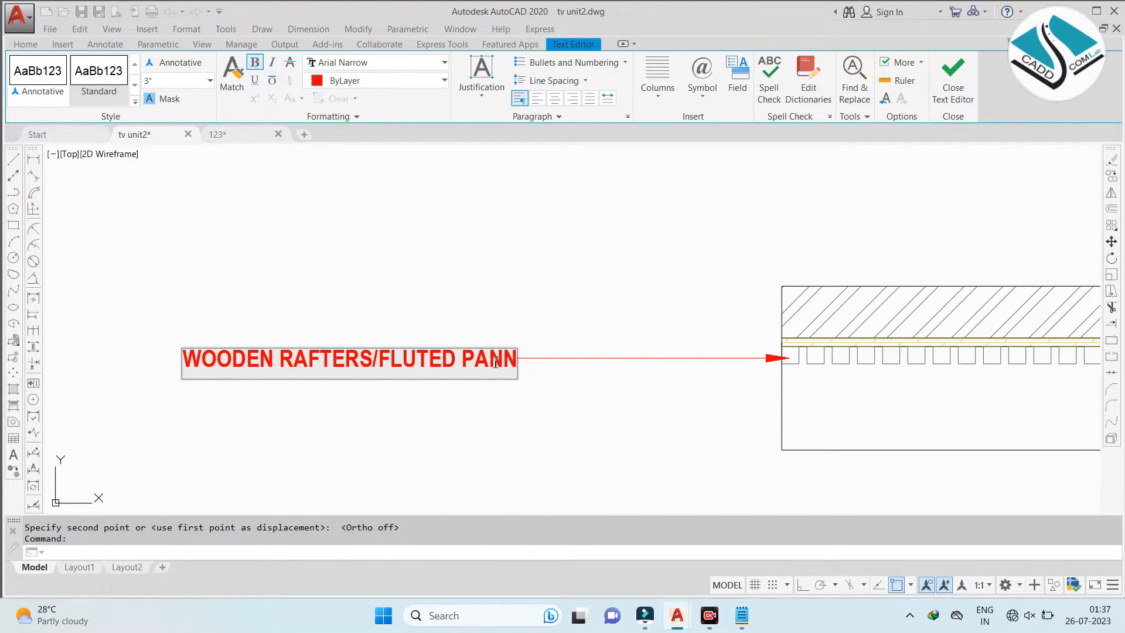
pyautogui.write('ELS')
pyautogui.click(535, 279)
# Examine the labels and layout of the sectional plans on the T.V UNIT DETAIL sheet against the drawn plan
pyautogui.scroll(-9, 535, 318)
pyautogui.scroll(10, 319, 345)
pyautogui.moveTo(395, 426); pyautogui.dragTo(366, 352, button='middle')
pyautogui.scroll(-8, 375, 354)
pyautogui.scroll(4, 444, 367)
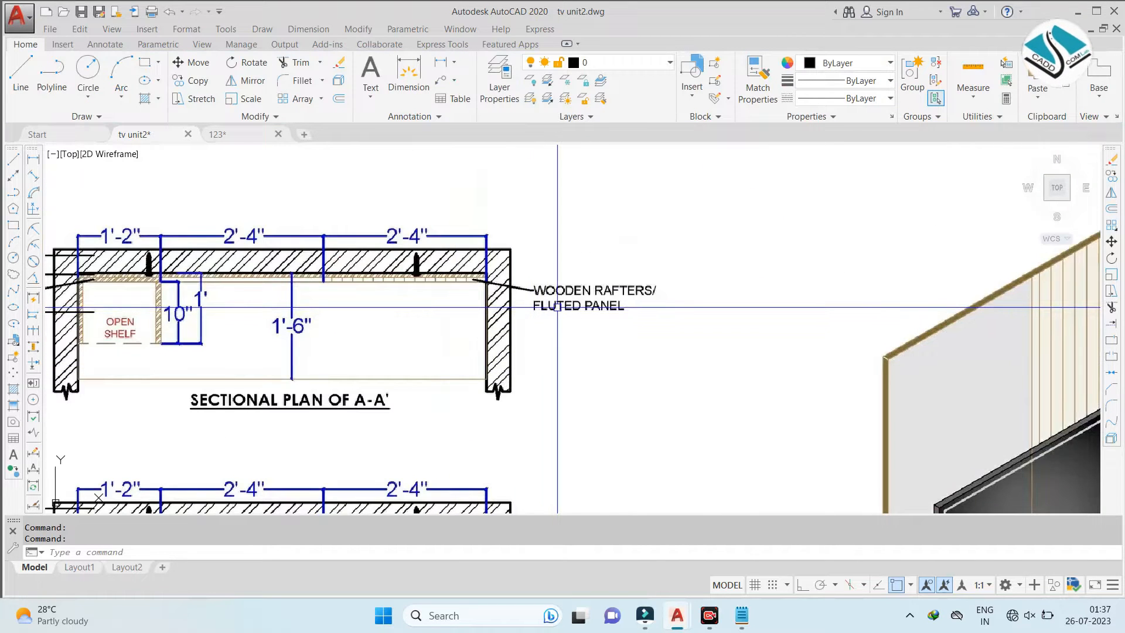
pyautogui.scroll(-2, 556, 307)
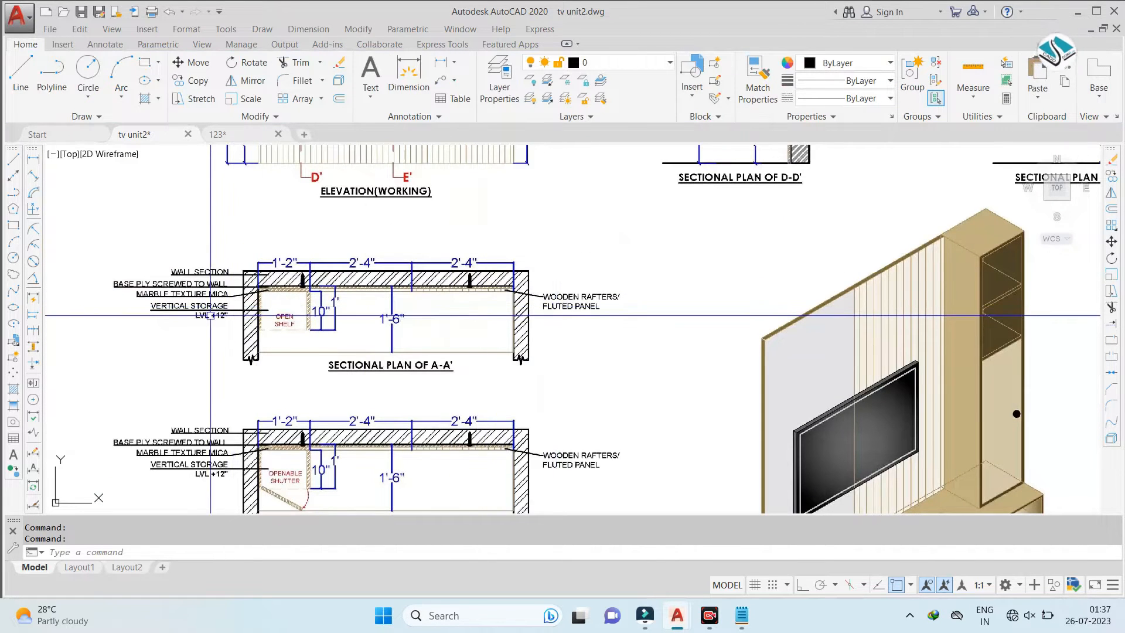
pyautogui.scroll(4, 178, 312)
pyautogui.scroll(-4, 284, 364)
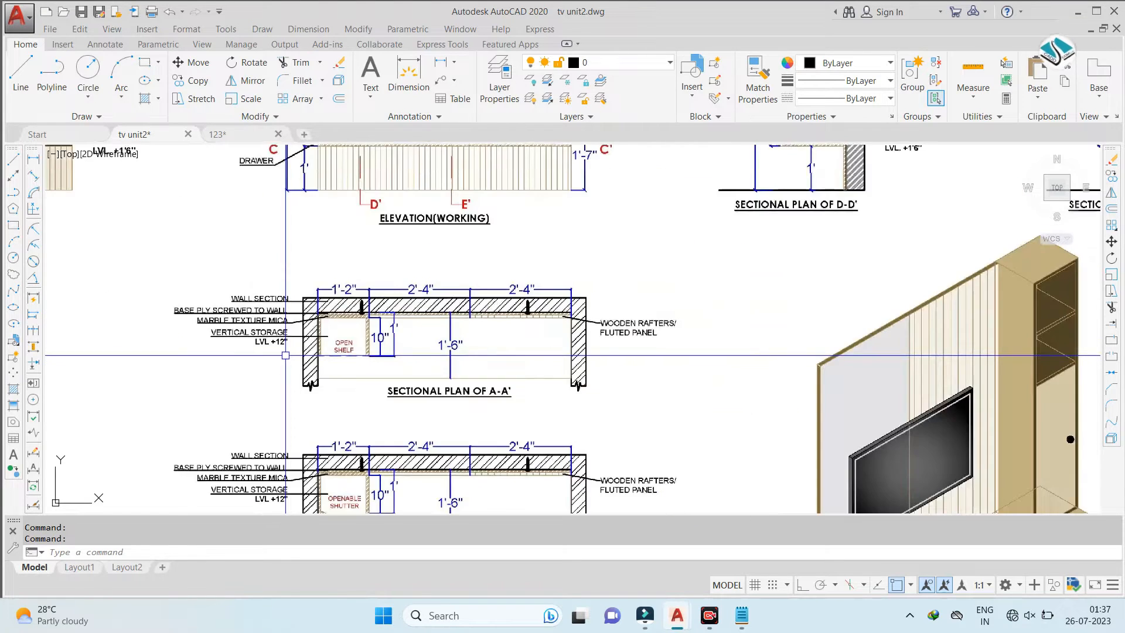
pyautogui.scroll(2, 263, 343)
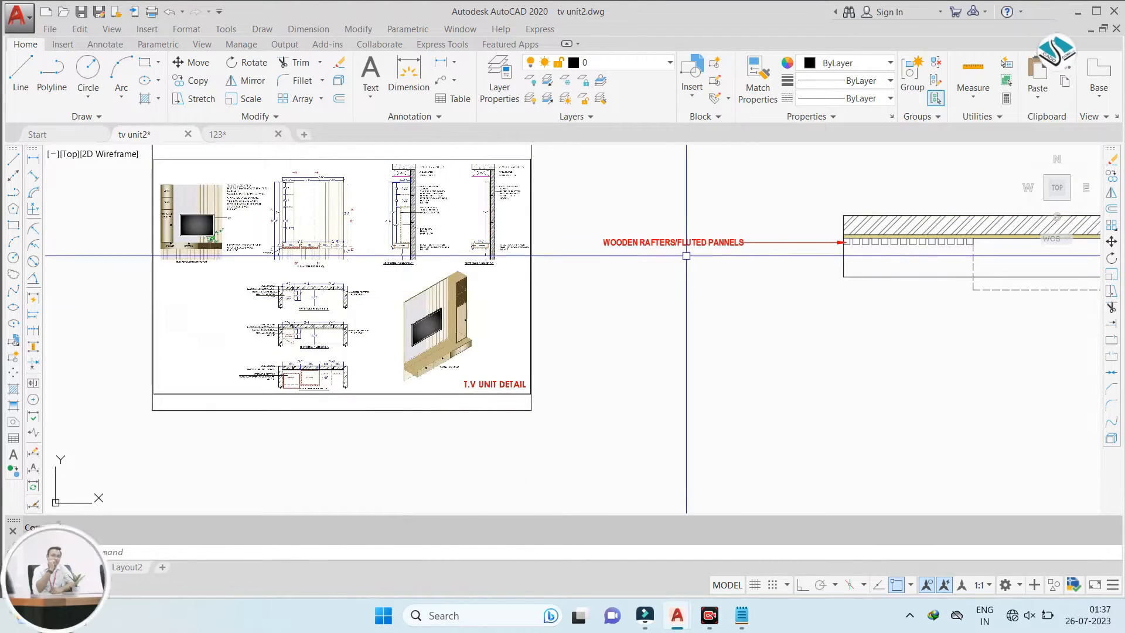
pyautogui.scroll(4, 429, 277)
pyautogui.scroll(-8, 410, 314)
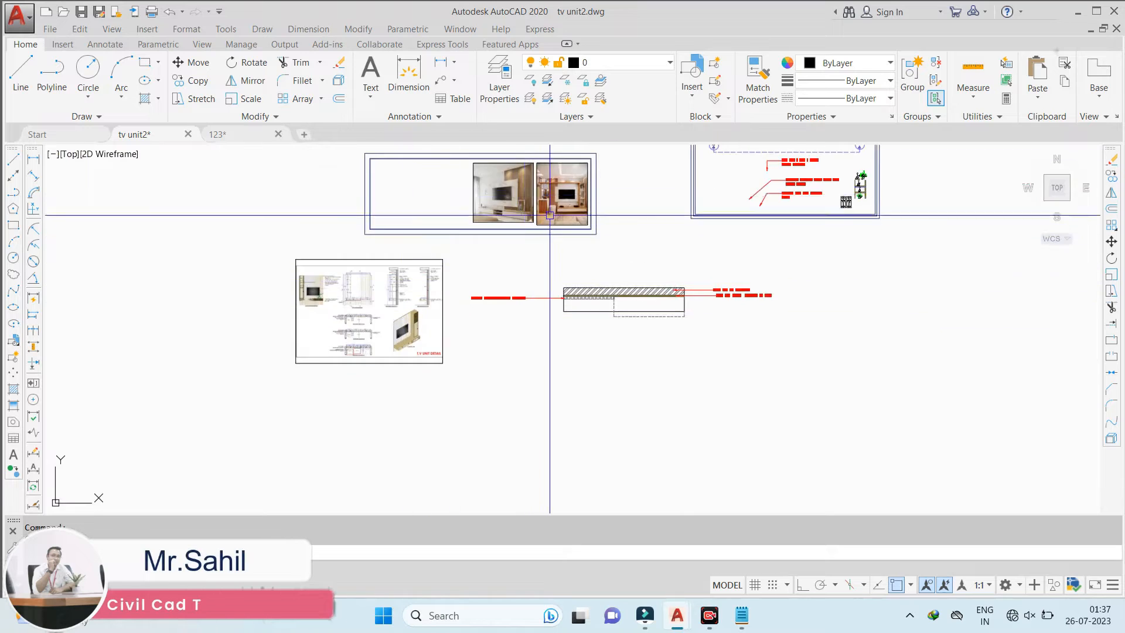
# Study the side shelving in the reference photos and compare it with the detail sheet's sectional plans and isometric view
pyautogui.scroll(6, 524, 189)
pyautogui.moveTo(520, 198); pyautogui.dragTo(458, 252, button='middle')
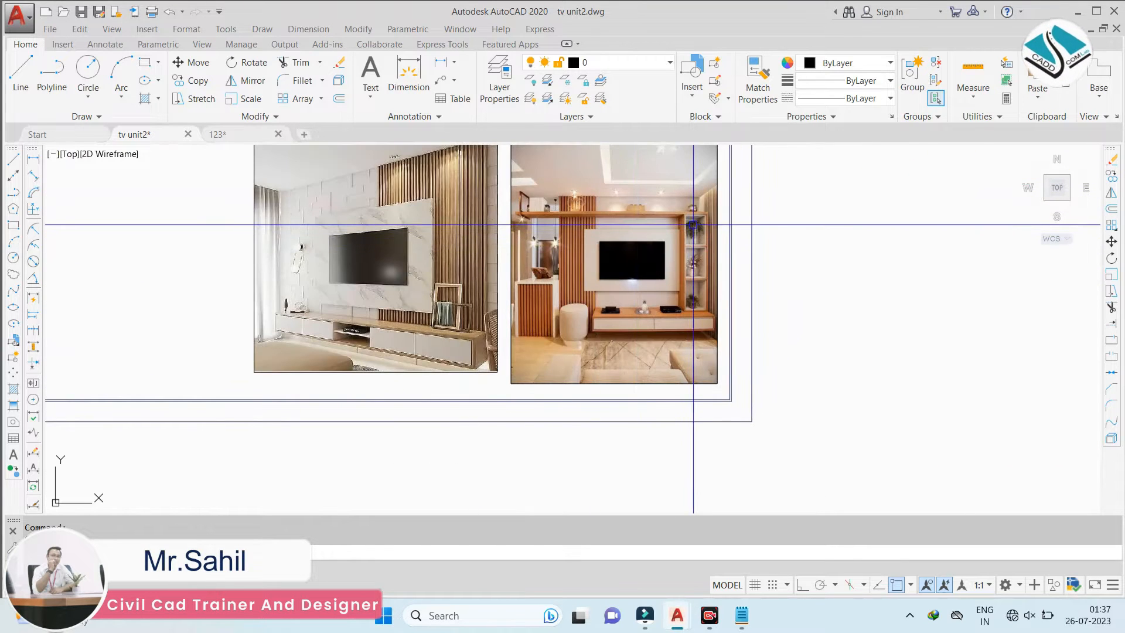
pyautogui.scroll(-5, 503, 276)
pyautogui.scroll(3, 515, 283)
pyautogui.scroll(3, 384, 318)
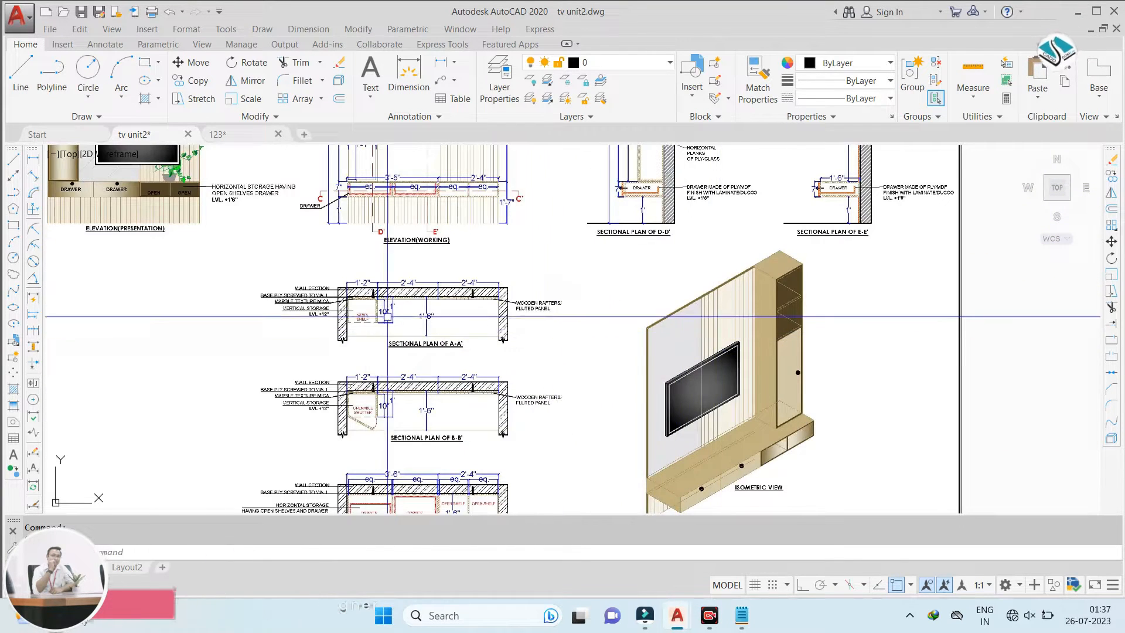
pyautogui.scroll(4, 387, 317)
pyautogui.scroll(-5, 305, 307)
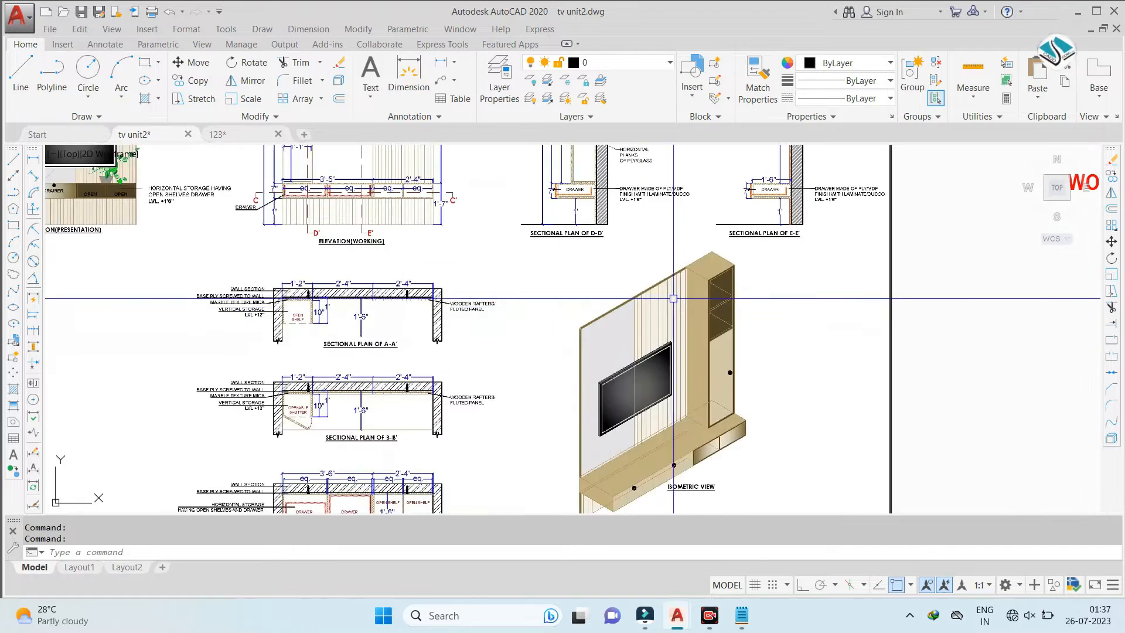
pyautogui.scroll(4, 375, 319)
pyautogui.scroll(6, 526, 211)
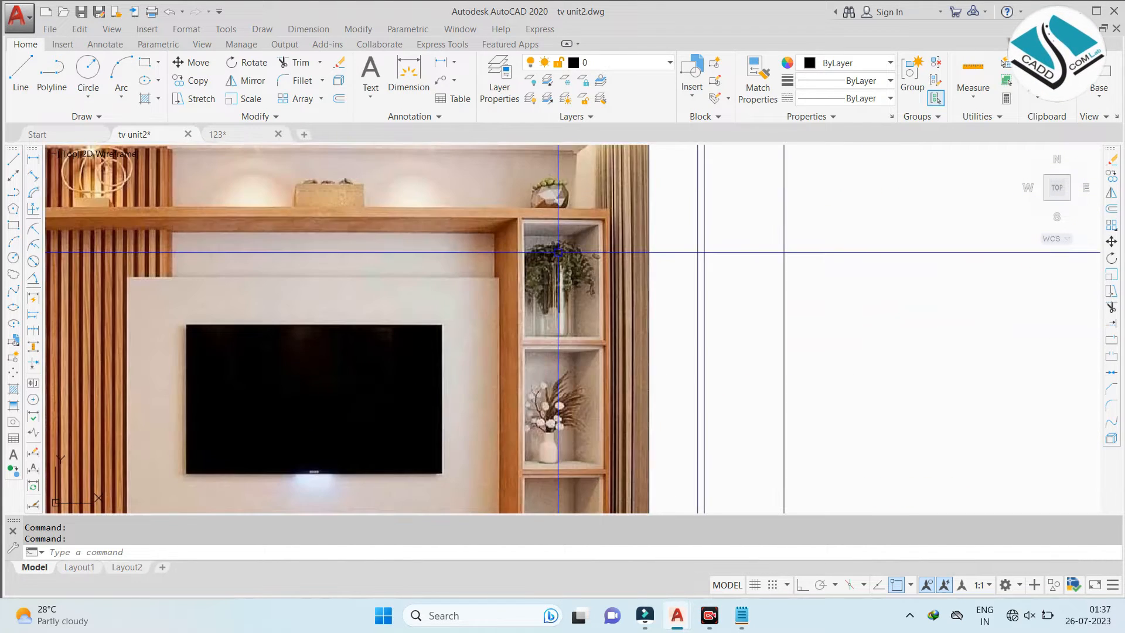
pyautogui.scroll(-4, 558, 252)
pyautogui.scroll(-5, 464, 218)
pyautogui.scroll(3, 463, 242)
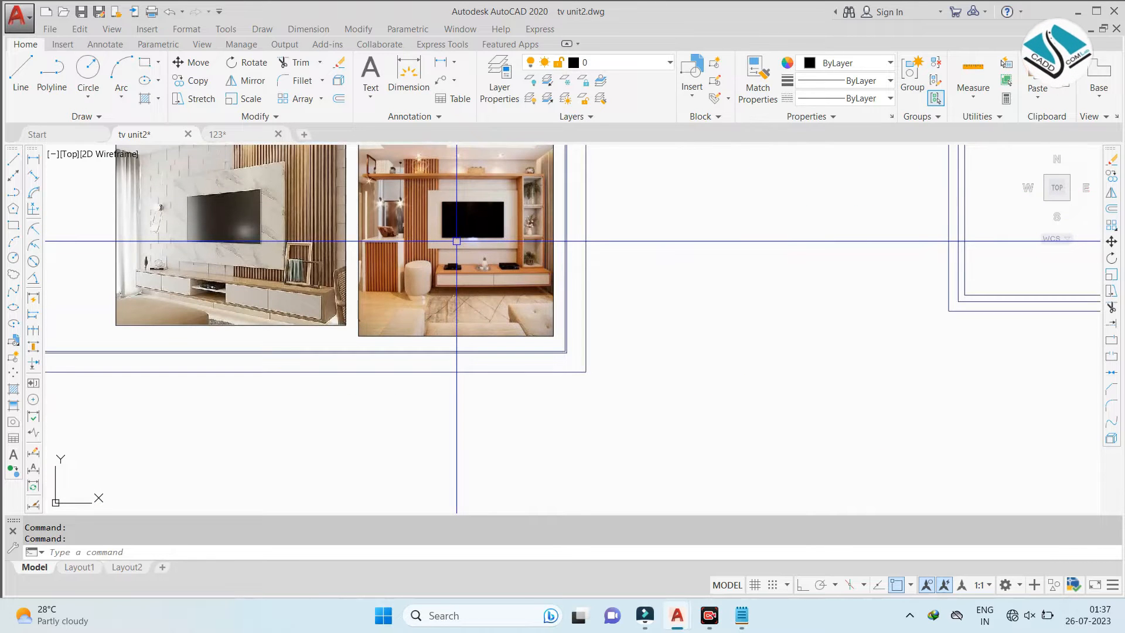
pyautogui.scroll(-4, 457, 241)
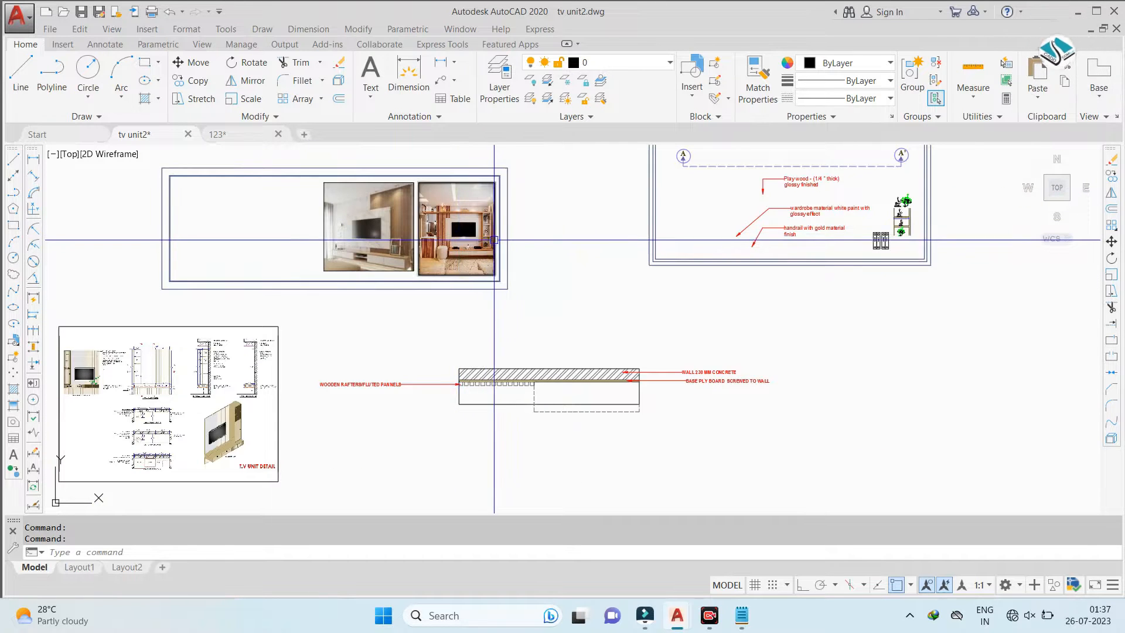
pyautogui.scroll(3, 496, 241)
pyautogui.scroll(-3, 422, 243)
pyautogui.scroll(4, 573, 381)
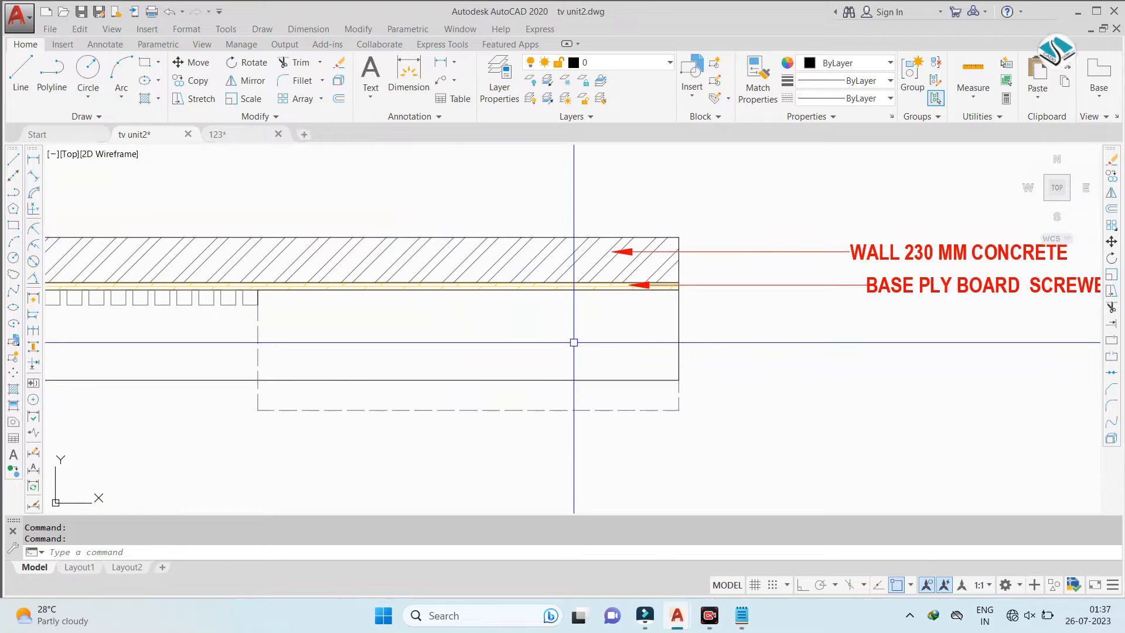
pyautogui.write('o')
pyautogui.press('Return')
pyautogui.write('1\'6"')
pyautogui.press('Return')
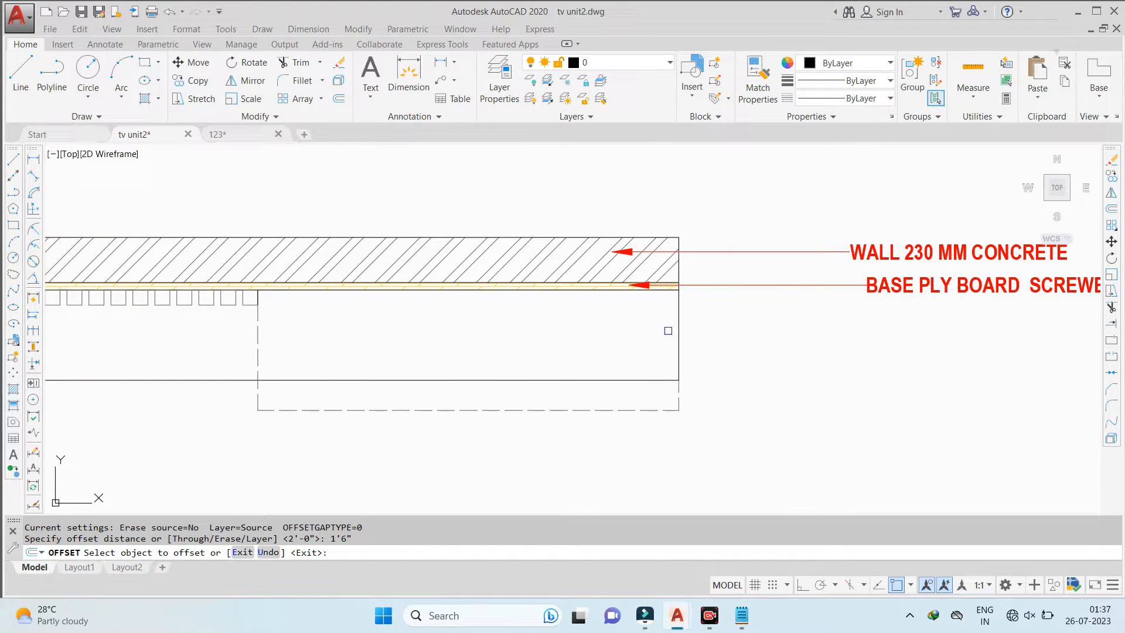
pyautogui.click(669, 331)
pyautogui.press('Escape')
# Offset the right end line of the TV unit plan 2' inward
pyautogui.write('o')
pyautogui.press('Return')
pyautogui.write("2'")
pyautogui.press('Return')
pyautogui.click(680, 340)
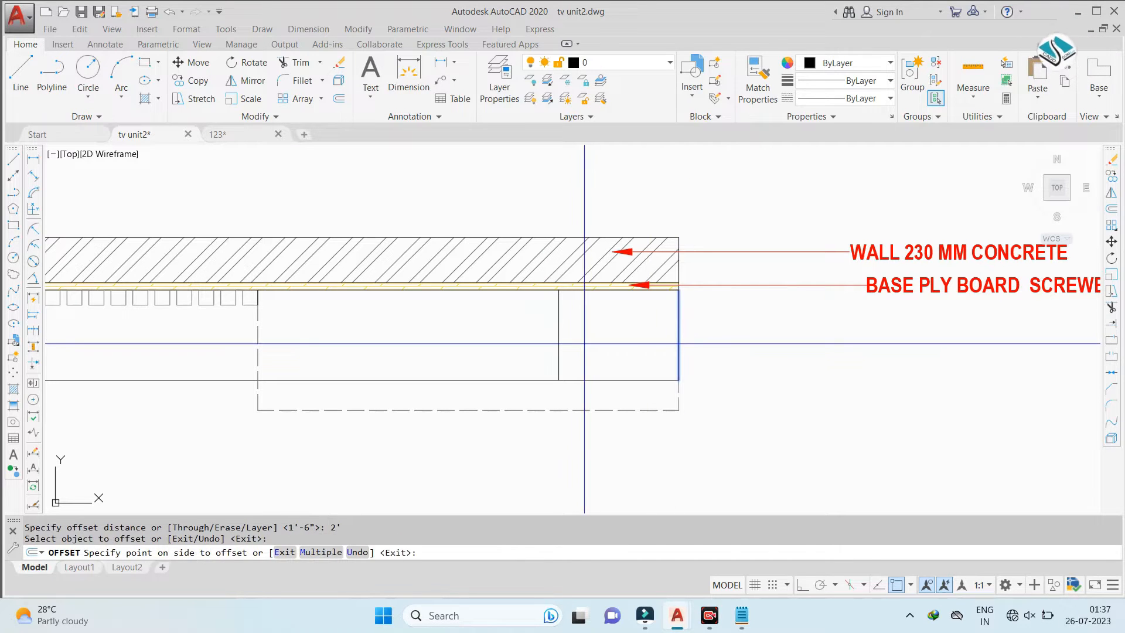
pyautogui.click(585, 342)
# Examine the vertical shelf unit beside the TV in the reference photos and compare it with the plan
pyautogui.scroll(-8, 606, 339)
pyautogui.scroll(5, 506, 258)
pyautogui.scroll(-4, 513, 241)
pyautogui.scroll(3, 519, 232)
pyautogui.scroll(3, 522, 226)
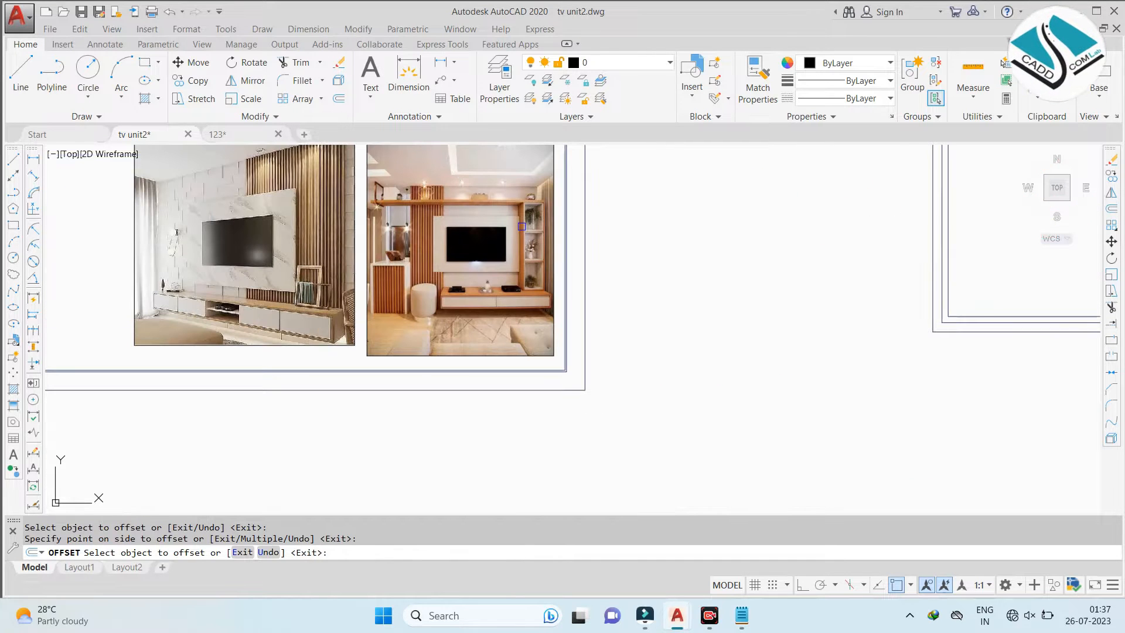
pyautogui.scroll(-2, 473, 229)
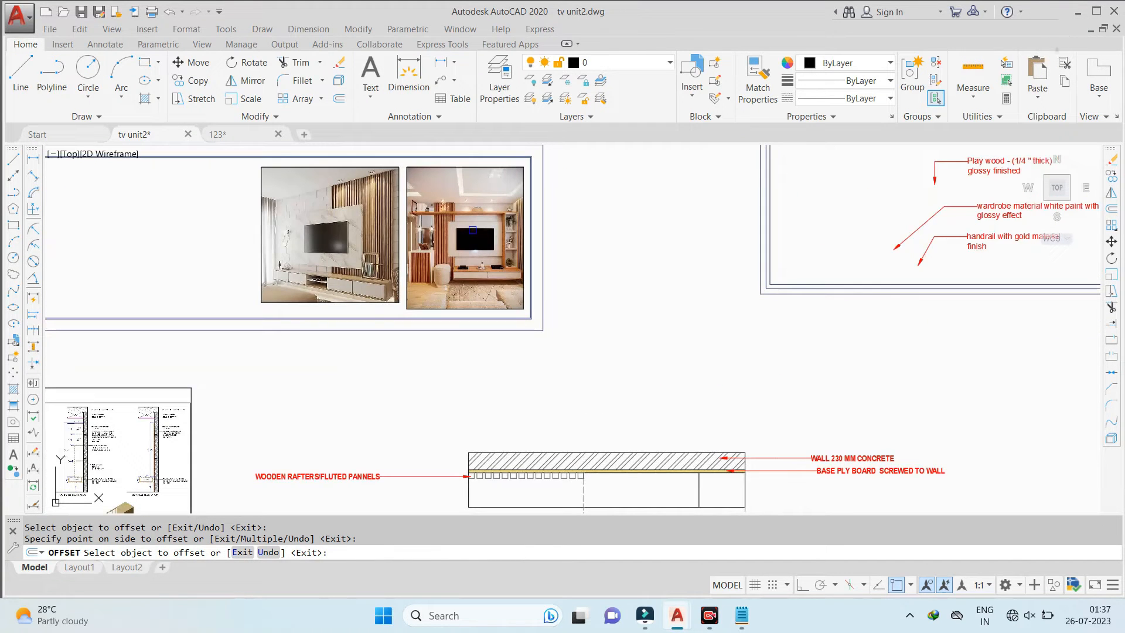
pyautogui.scroll(2, 516, 222)
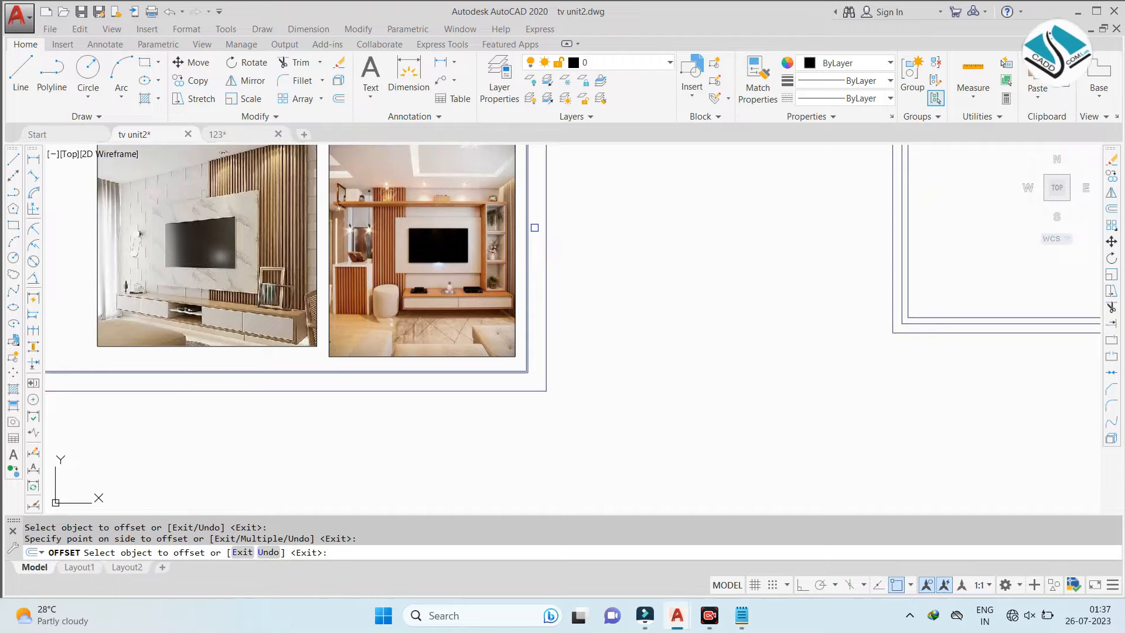
pyautogui.click(528, 227)
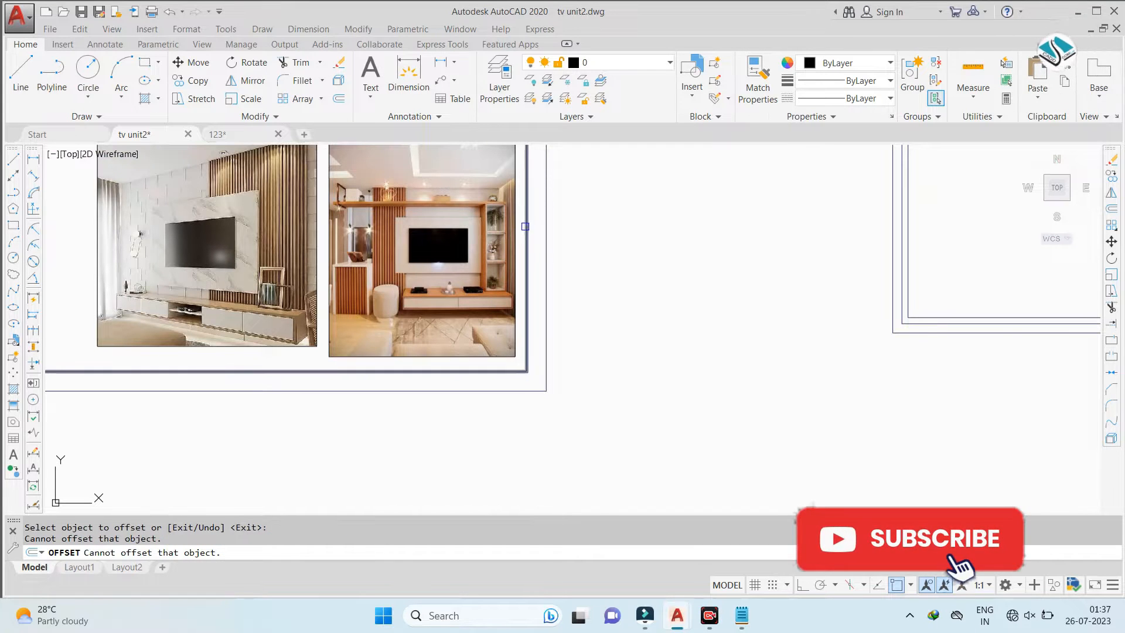
pyautogui.press('Escape')
pyautogui.scroll(-8, 525, 227)
pyautogui.scroll(8, 571, 299)
pyautogui.moveTo(516, 186); pyautogui.dragTo(579, 317, button='middle')
pyautogui.scroll(4, 583, 321)
pyautogui.scroll(-8, 596, 314)
pyautogui.press('Escape')
pyautogui.press('Escape')
pyautogui.scroll(7, 542, 314)
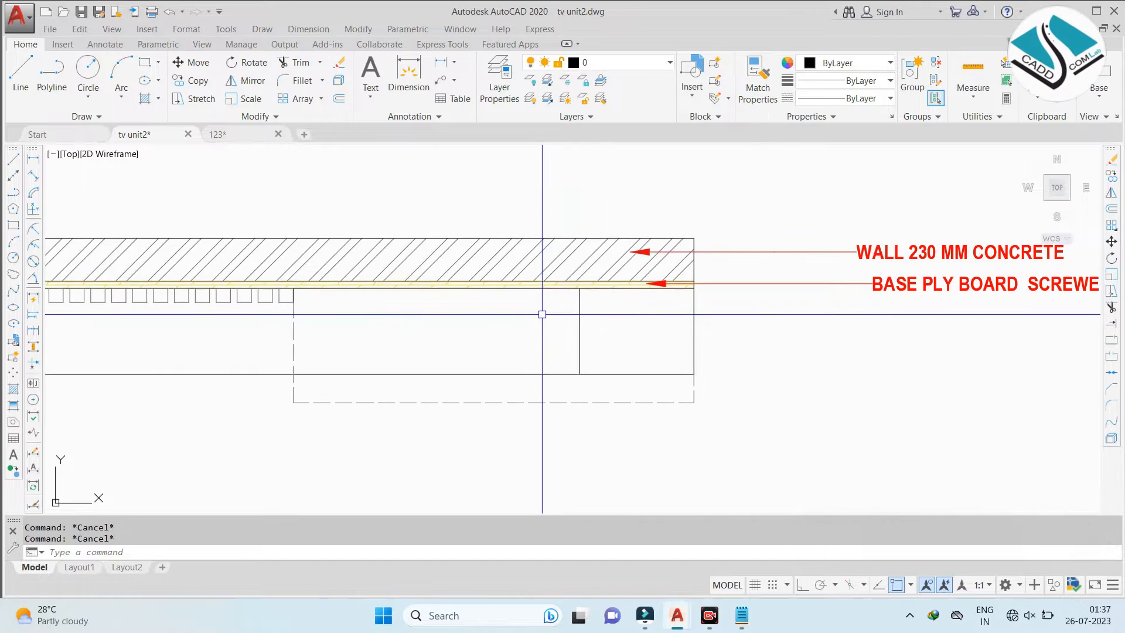
# Erase the vertical line offset 2' from the plan's right end
pyautogui.click(628, 296)
pyautogui.click(508, 321)
pyautogui.write('e')
pyautogui.press('space')
# Offset the plan's right end line 1'6" inward to mark the vertical storage width
pyautogui.write('o')
pyautogui.press('space')
pyautogui.write('1\'6"')
pyautogui.press('space')
pyautogui.click(694, 322)
pyautogui.press('Escape')
pyautogui.press('Escape')
# Offset the vertical storage's inner line 1" toward the middle of the plan to form its side panel
pyautogui.scroll(-8, 648, 327)
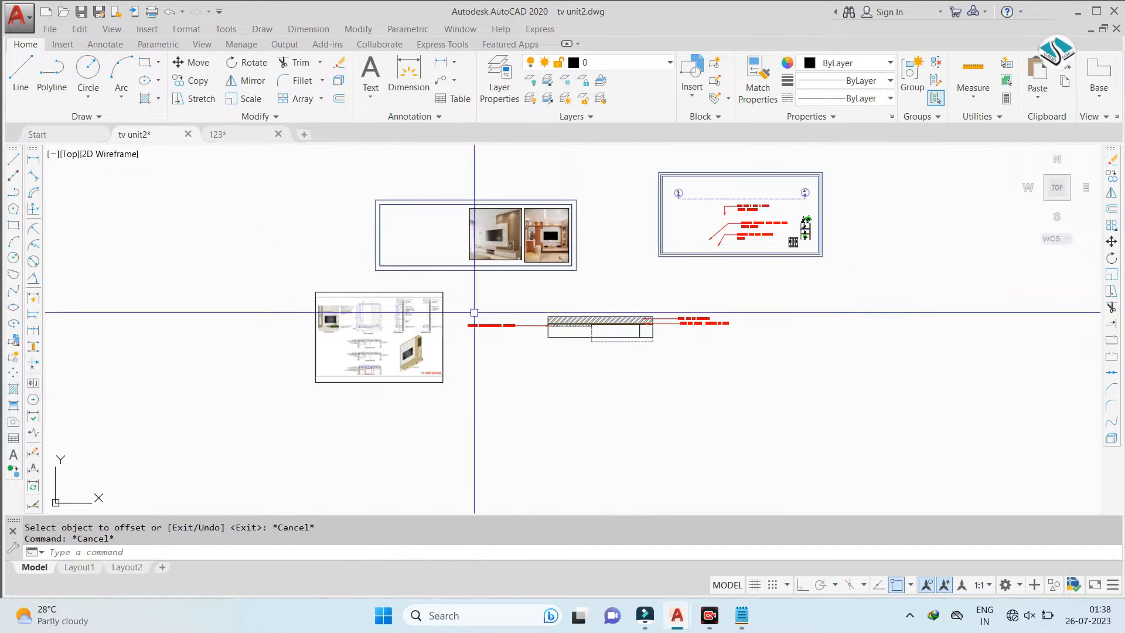
pyautogui.scroll(8, 376, 322)
pyautogui.scroll(5, 300, 317)
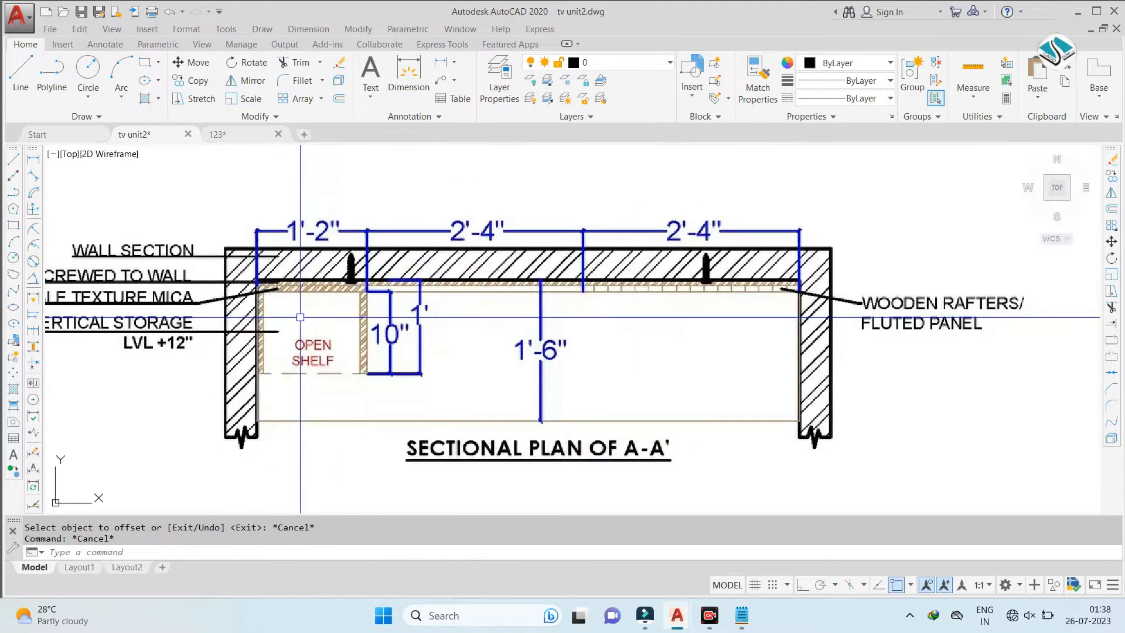
pyautogui.scroll(-8, 296, 317)
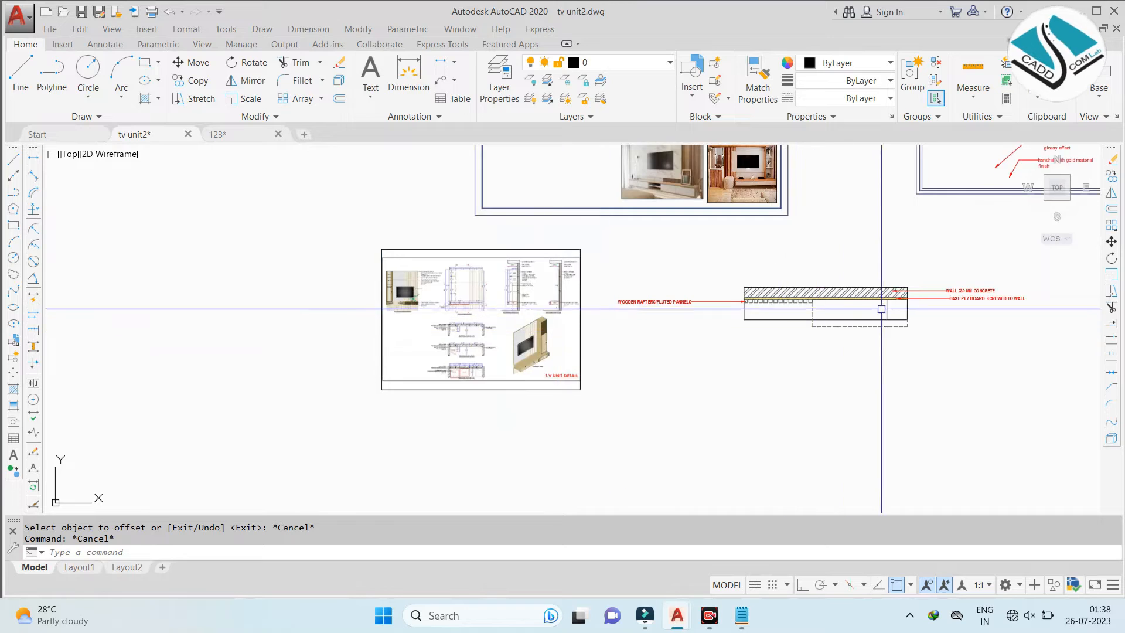
pyautogui.scroll(10, 842, 307)
pyautogui.write('o')
pyautogui.press('Return')
pyautogui.write('1')
pyautogui.press('Return')
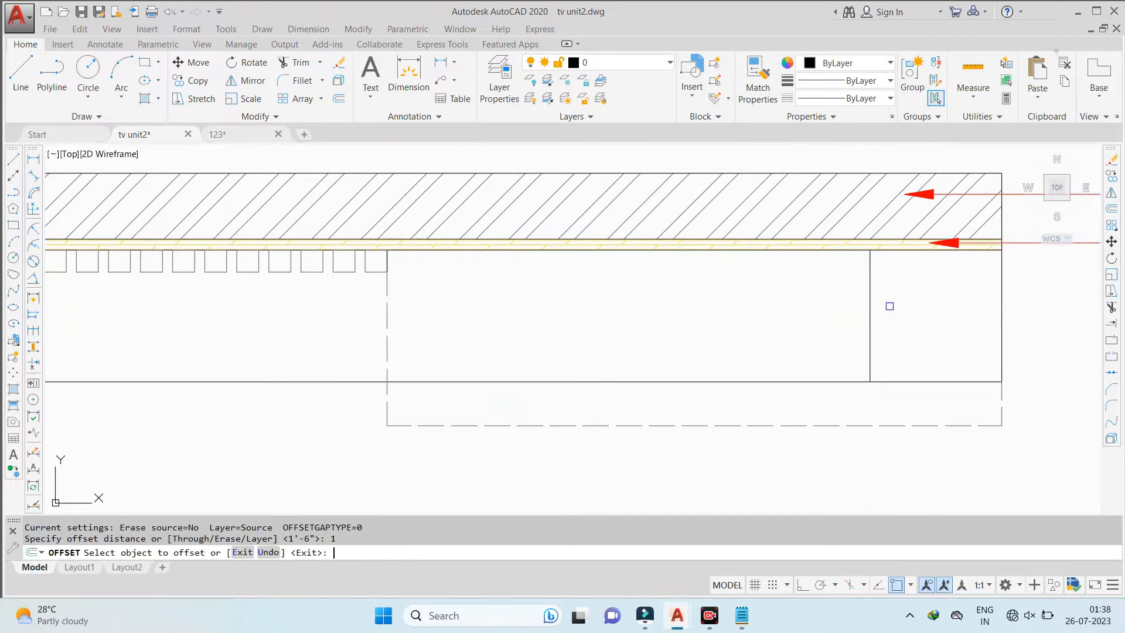
pyautogui.click(869, 308)
pyautogui.click(742, 337)
# Examine the open shelf and its side panels in SECTIONAL PLAN OF A-A' and the isometric view
pyautogui.scroll(-8, 743, 335)
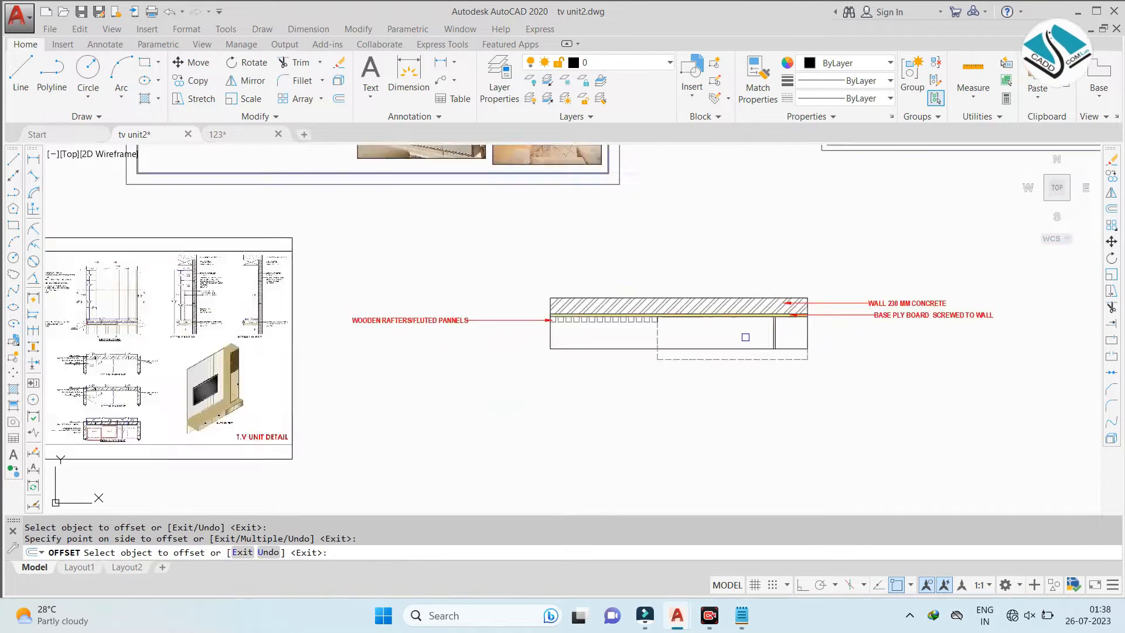
pyautogui.scroll(5, 333, 354)
pyautogui.scroll(5, 258, 345)
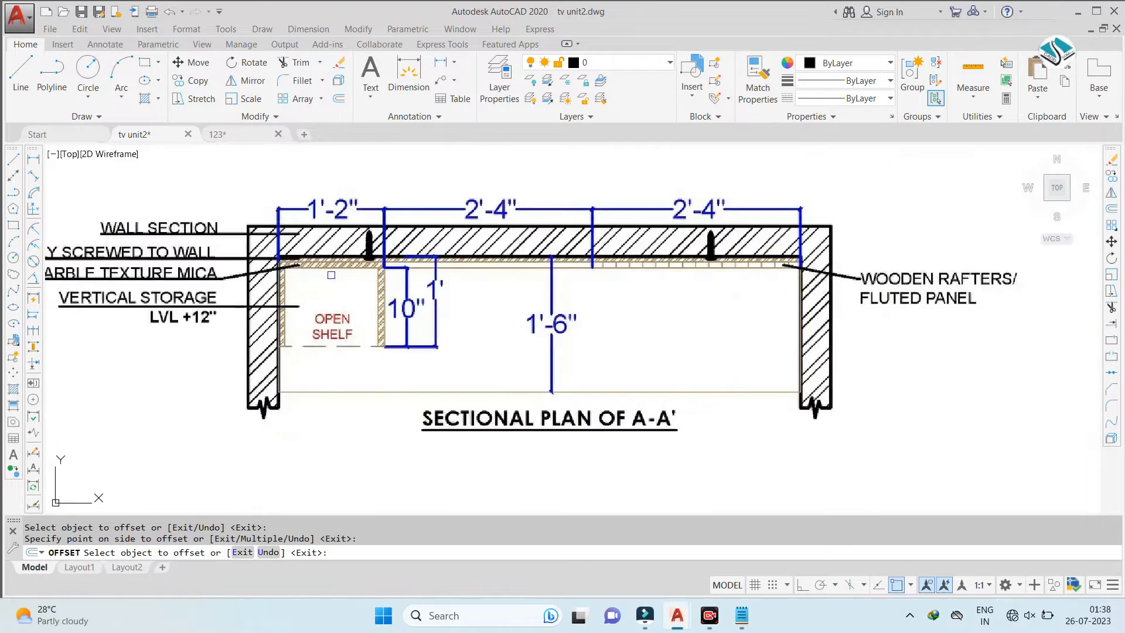
pyautogui.scroll(-4, 305, 279)
pyautogui.scroll(6, 692, 242)
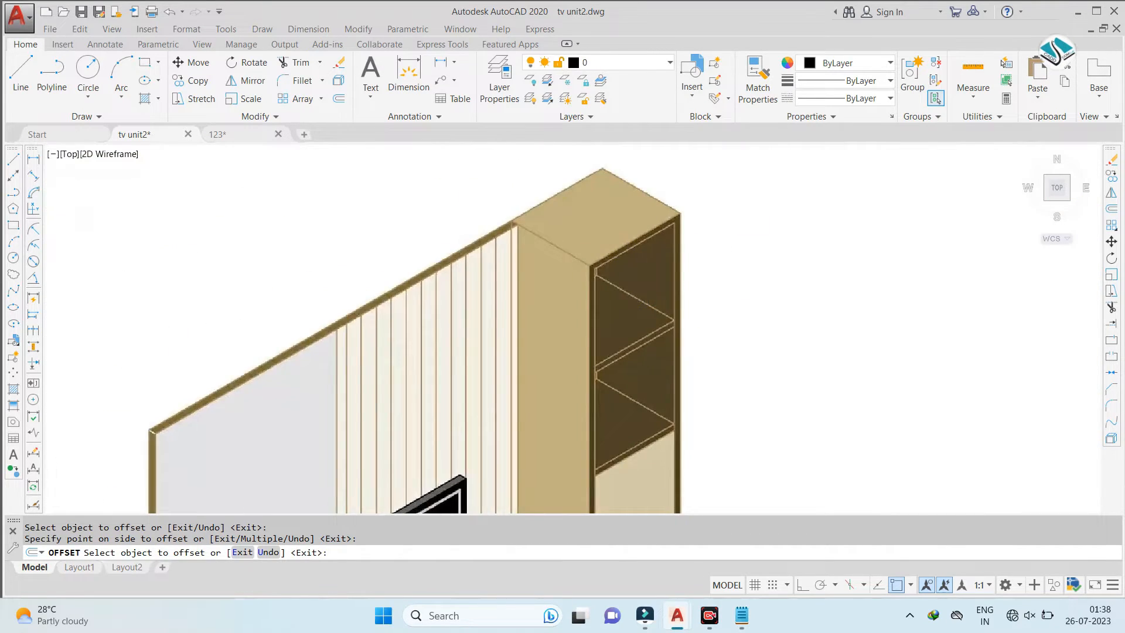
pyautogui.scroll(-6, 352, 363)
pyautogui.scroll(5, 352, 369)
pyautogui.scroll(-4, 354, 375)
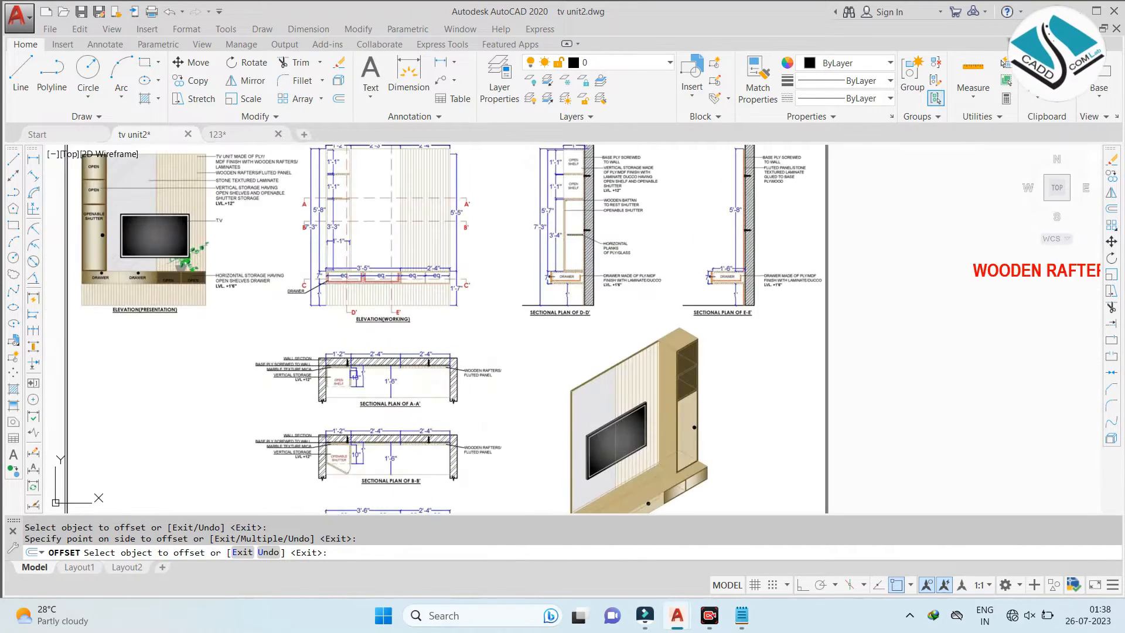
# Compare the plan's vertical storage end with the reference photos and the detail sheet's sectional plans
pyautogui.scroll(-4, 387, 334)
pyautogui.moveTo(816, 166); pyautogui.dragTo(691, 201, button='middle')
pyautogui.scroll(6, 746, 158)
pyautogui.moveTo(746, 158); pyautogui.dragTo(552, 306, button='middle')
pyautogui.scroll(-4, 552, 307)
pyautogui.scroll(2, 539, 194)
pyautogui.scroll(-8, 437, 184)
pyautogui.click(571, 349)
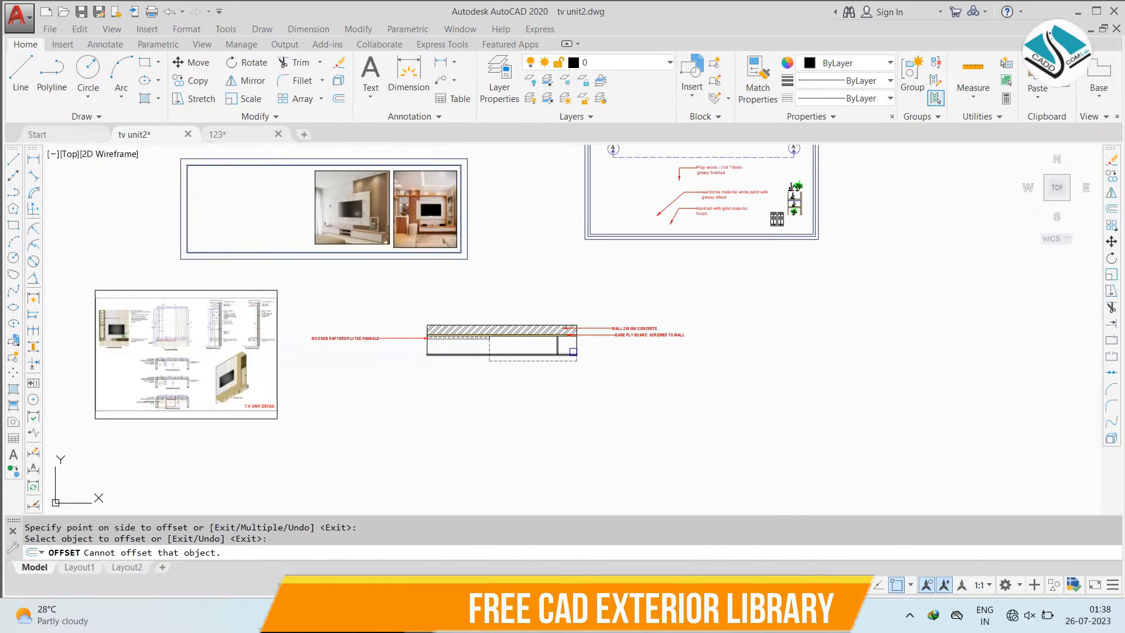
pyautogui.scroll(10, 569, 349)
pyautogui.scroll(-7, 655, 343)
pyautogui.scroll(8, 240, 334)
pyautogui.scroll(4, 211, 292)
pyautogui.scroll(-11, 311, 318)
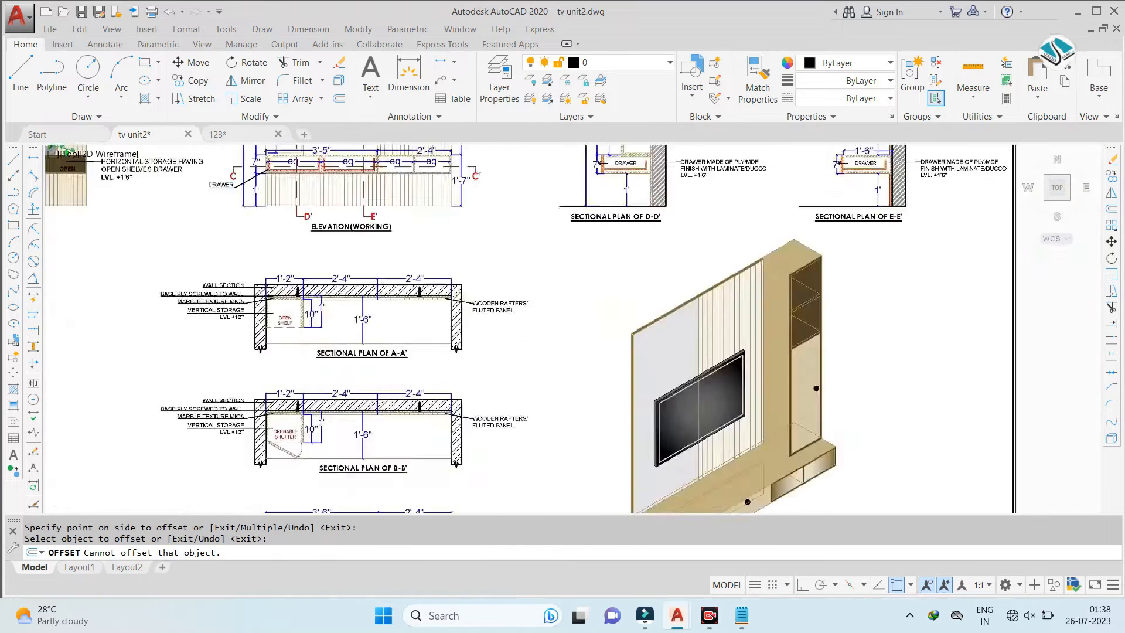
pyautogui.scroll(2, 990, 260)
pyautogui.click(987, 261)
pyautogui.scroll(6, 987, 261)
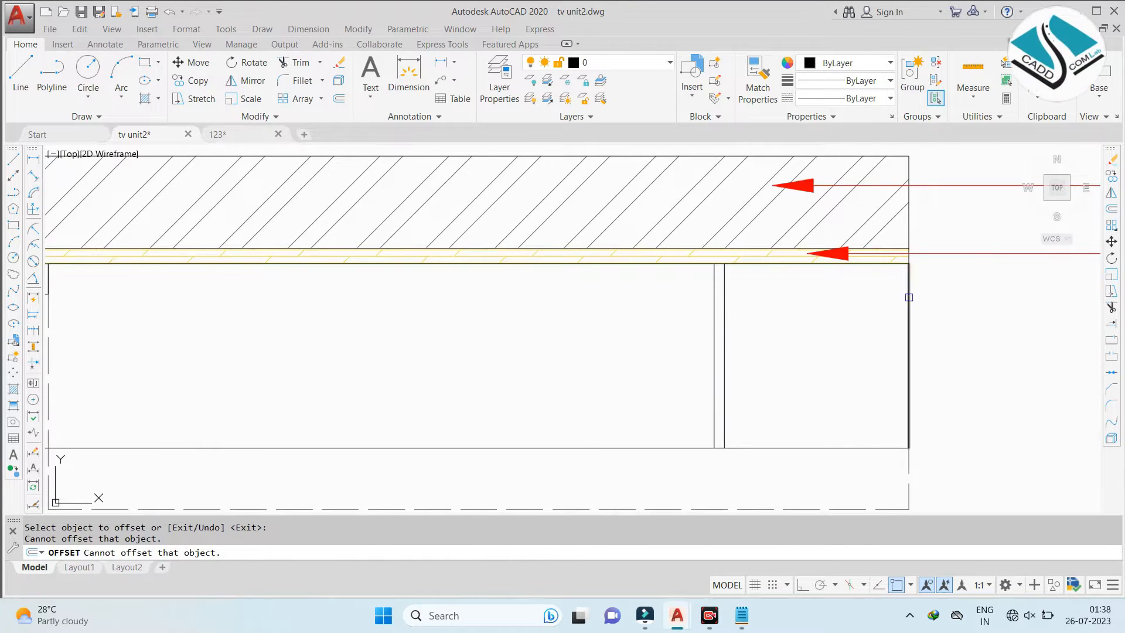
# Offset the plan's right end line 1" inward and the vertical storage's back line 1" toward the front
pyautogui.click(909, 294)
pyautogui.click(867, 294)
pyautogui.click(763, 265)
pyautogui.click(766, 291)
pyautogui.press('Escape')
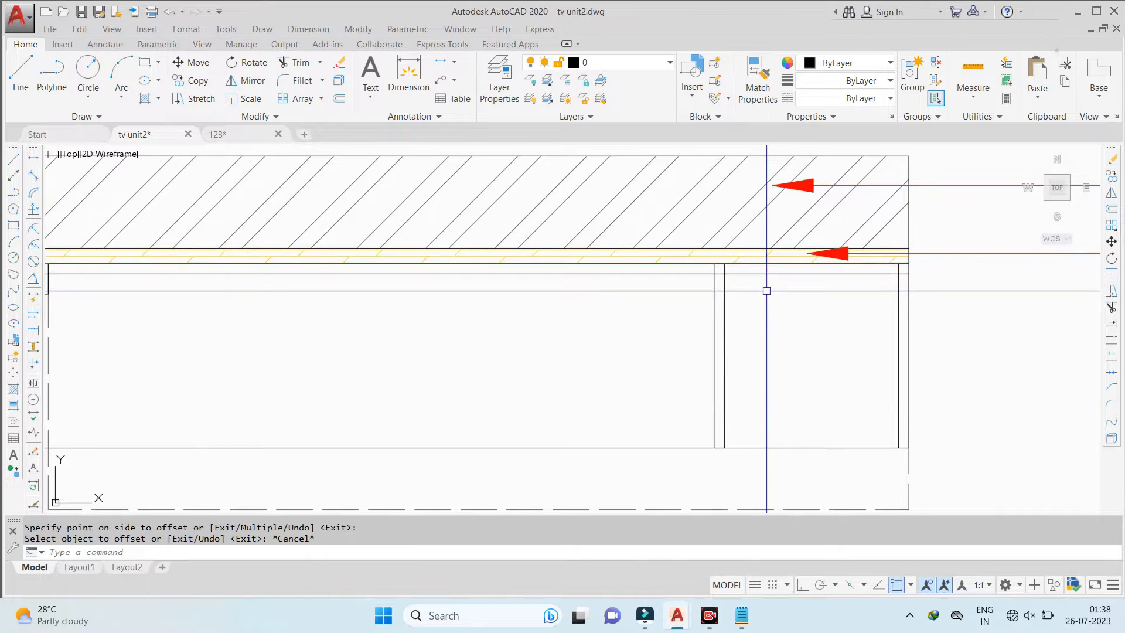
# Trim the overlapping panel lines at both back corners of the vertical storage
pyautogui.write('TR')
pyautogui.press('Return')
pyautogui.scroll(5, 717, 275)
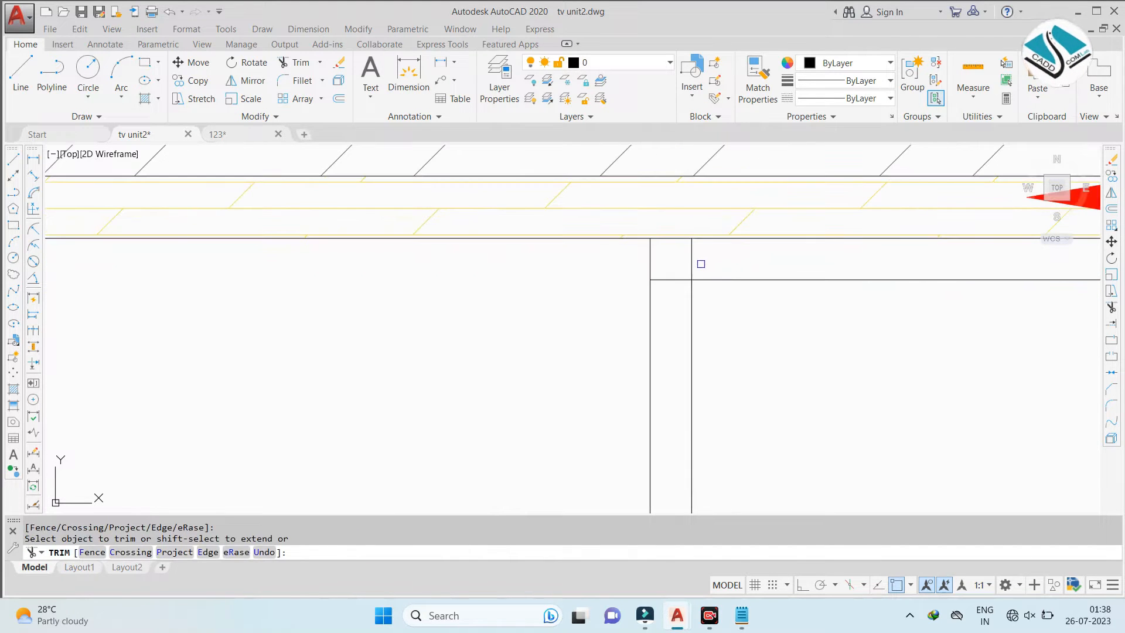
pyautogui.click(692, 262)
pyautogui.scroll(-5, 433, 279)
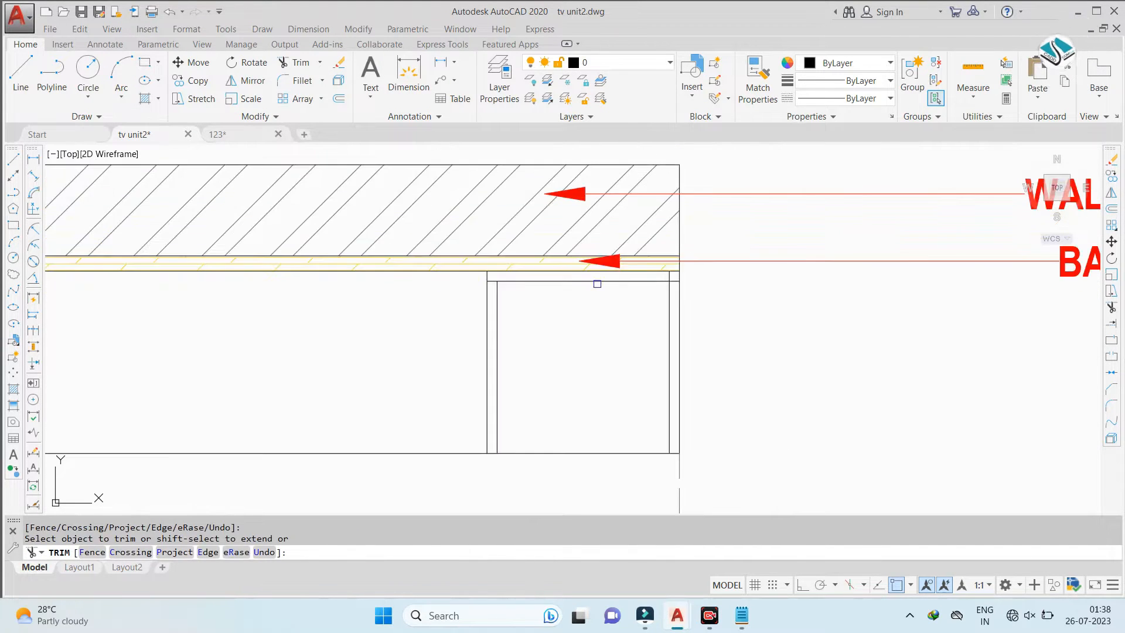
pyautogui.scroll(5, 669, 276)
pyautogui.click(671, 256)
pyautogui.scroll(-6, 671, 264)
pyautogui.click(671, 269)
pyautogui.scroll(-2, 667, 278)
pyautogui.scroll(4, 640, 305)
pyautogui.press('Escape')
# Change the four vertical storage panel lines to the ACAD_ISO02W100 linetype
pyautogui.click(727, 221)
pyautogui.click(316, 367)
pyautogui.click(883, 97)
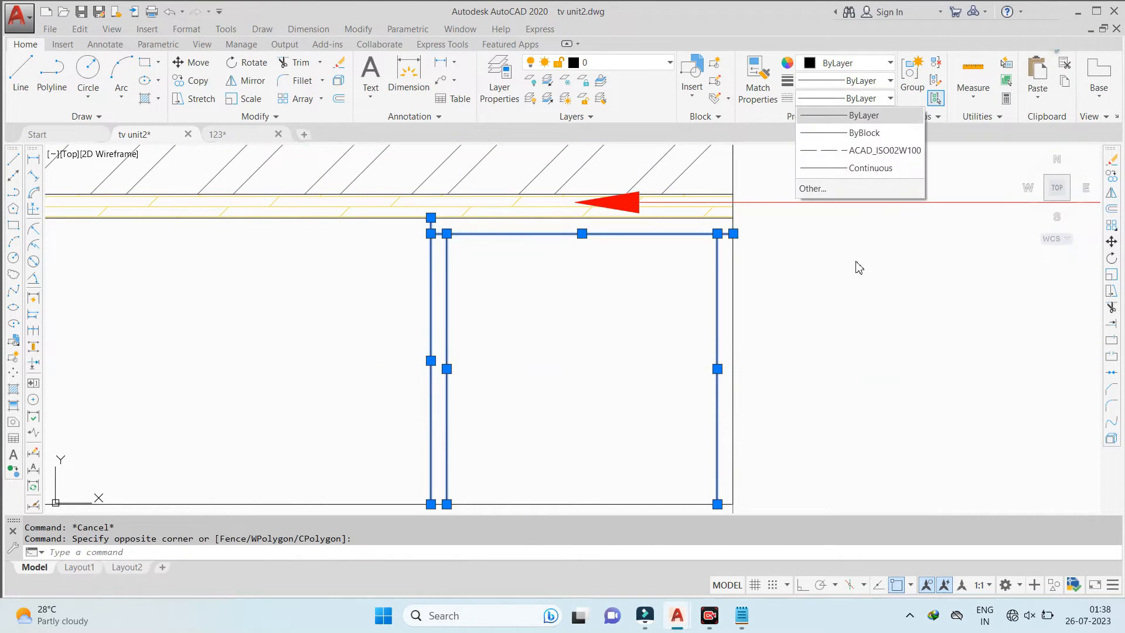
pyautogui.click(885, 151)
# Set the linetype scale of the storage panel lines to 0.2
pyautogui.hotkey('ctrl', '1')
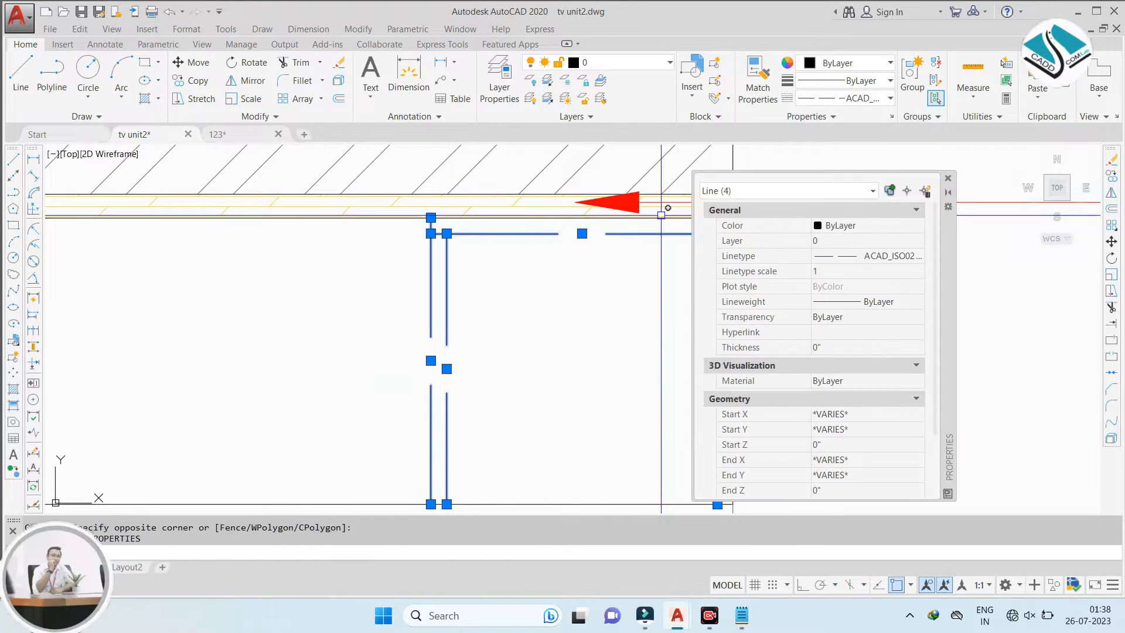
pyautogui.click(829, 271)
pyautogui.write('0.')
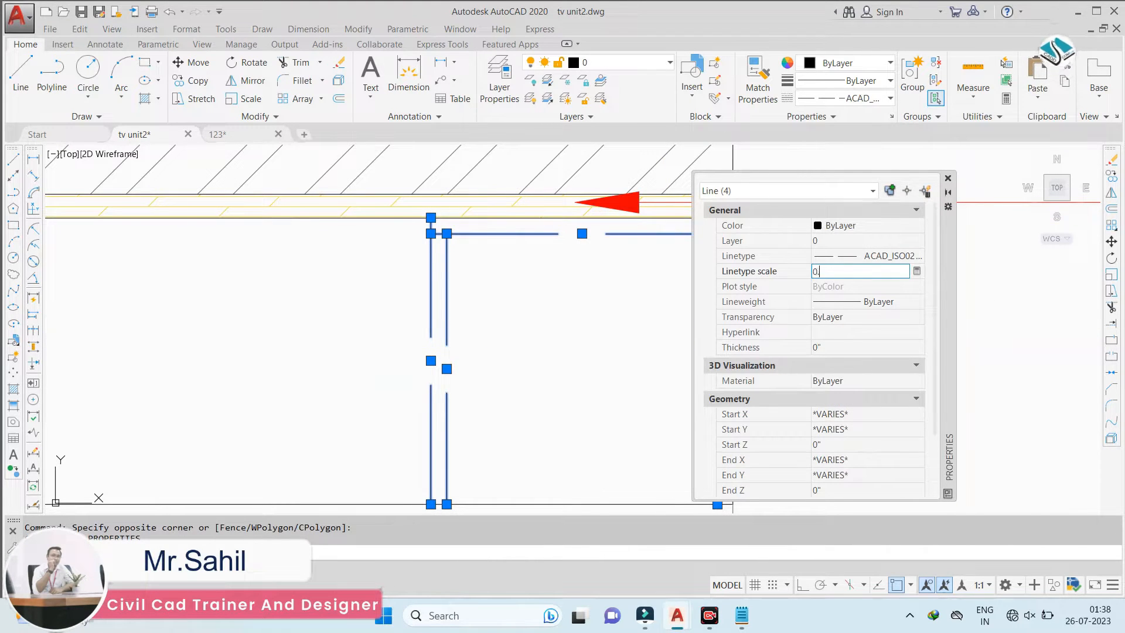
pyautogui.write('5')
pyautogui.press('Return')
pyautogui.write('0')
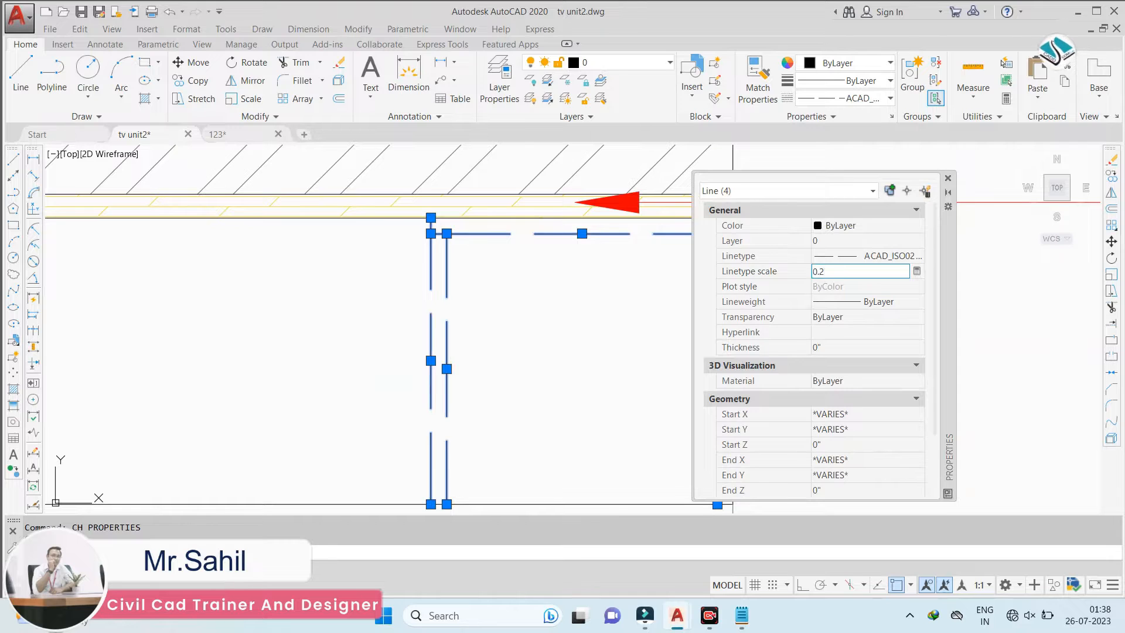
pyautogui.write('.2')
pyautogui.click(949, 178)
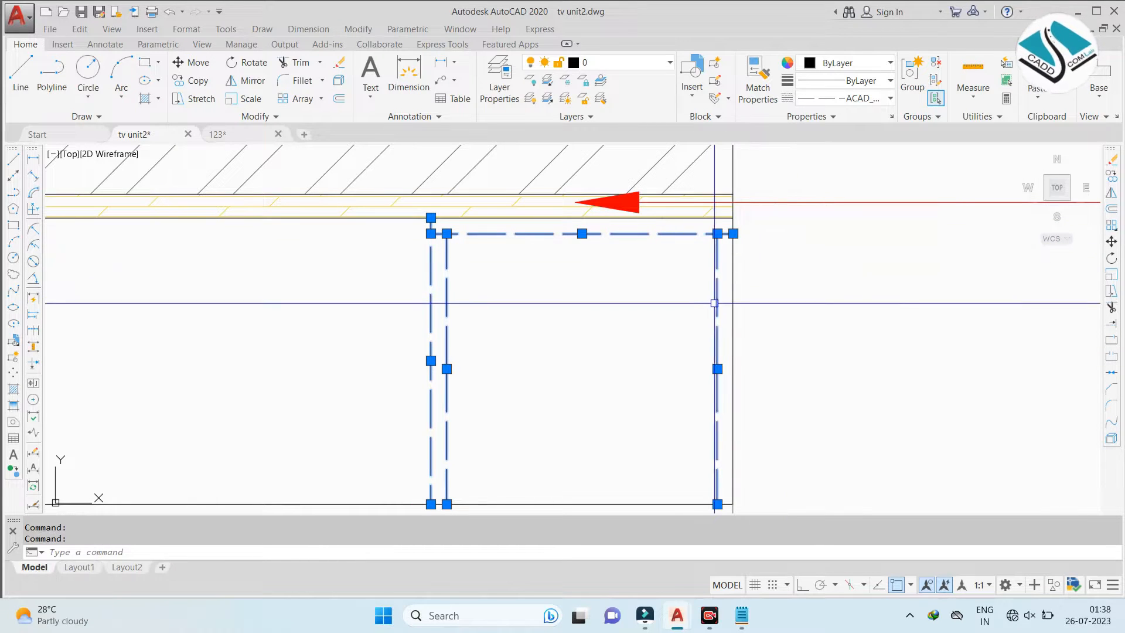
pyautogui.click(734, 293)
pyautogui.press('Escape')
pyautogui.press('Escape')
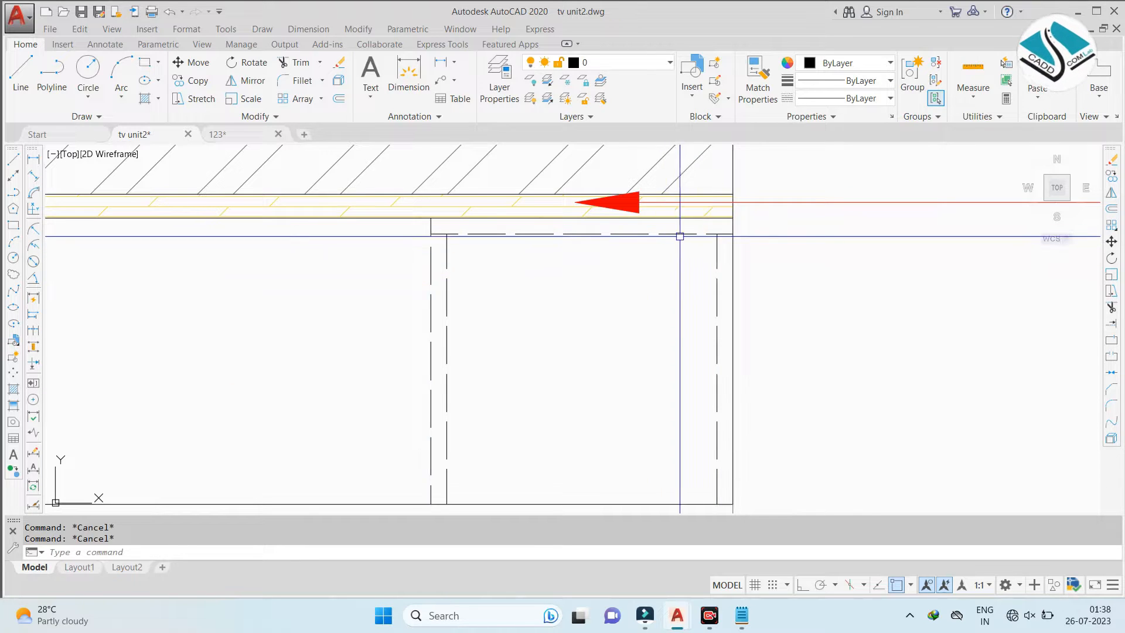
# Move the dashed vertical storage panel lines to the FILL layer
pyautogui.scroll(2, 678, 235)
pyautogui.click(745, 218)
pyautogui.click(148, 346)
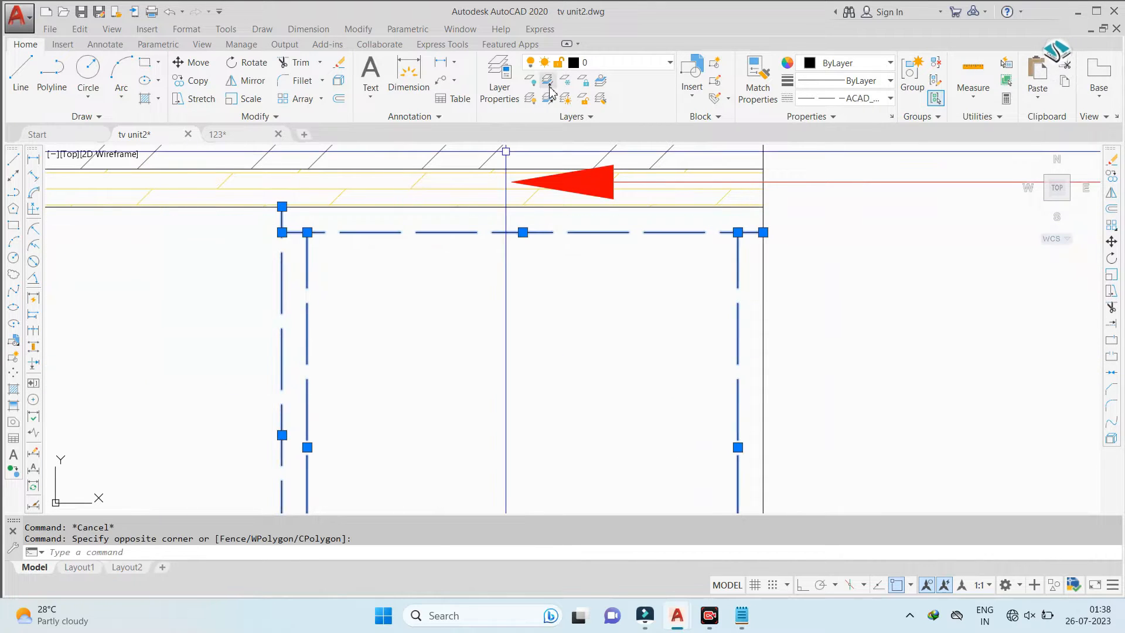
pyautogui.click(632, 63)
pyautogui.click(561, 116)
pyautogui.click(596, 135)
pyautogui.scroll(-3, 529, 254)
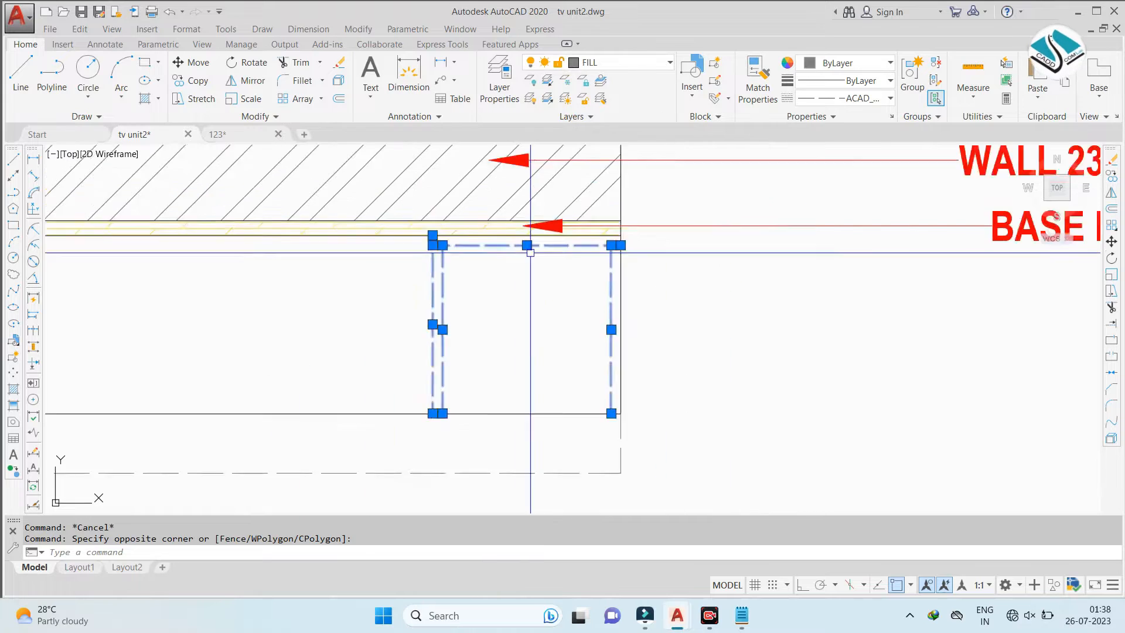
pyautogui.press('Escape')
pyautogui.scroll(-2, 626, 299)
# Copy the WALL 230 MM CONCRETE leader straight down so its arrow points into the vertical storage
pyautogui.scroll(2, 730, 258)
pyautogui.click(737, 258)
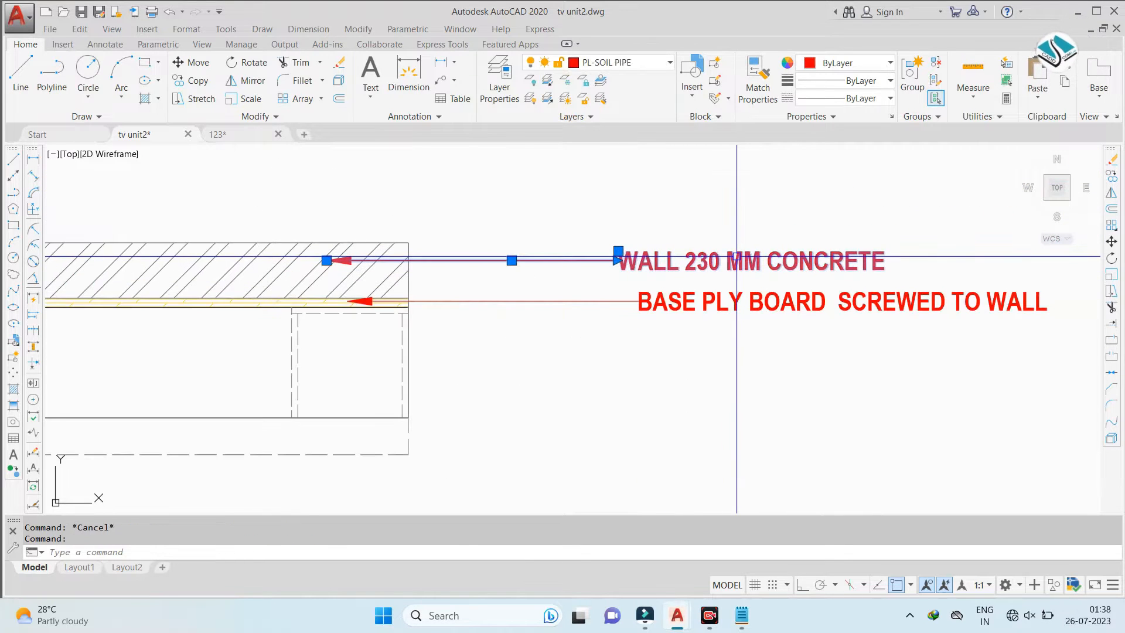
pyautogui.click(327, 259)
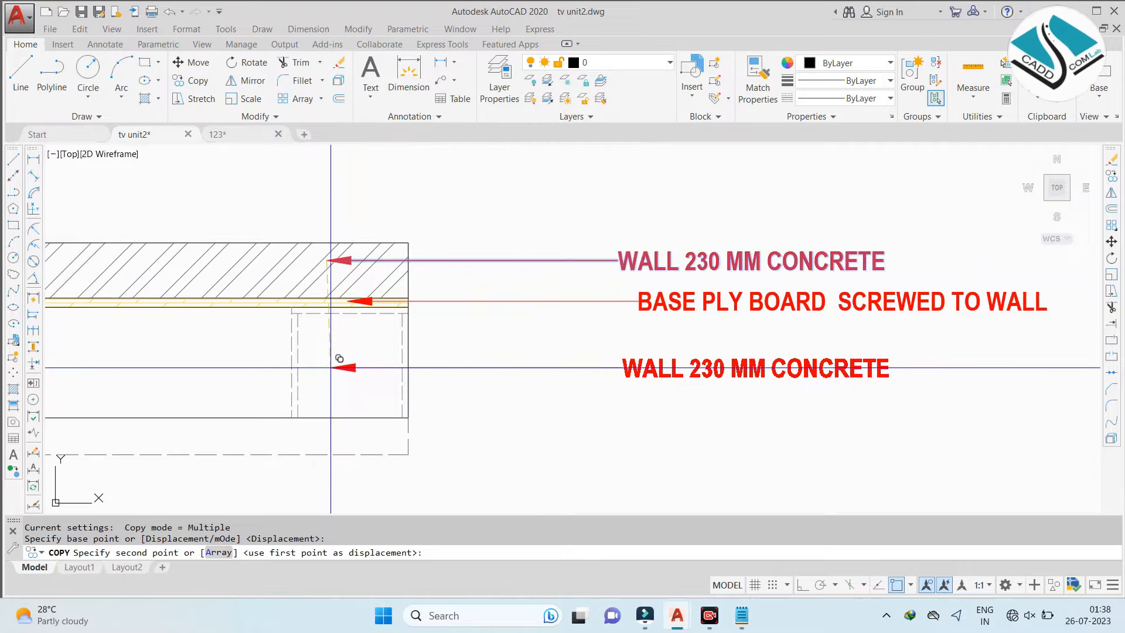
pyautogui.click(340, 358)
pyautogui.press('Escape')
# Stretch the BASE PLY BOARD leader's arrowhead to line up under the wall leader's arrow tip
pyautogui.click(345, 300)
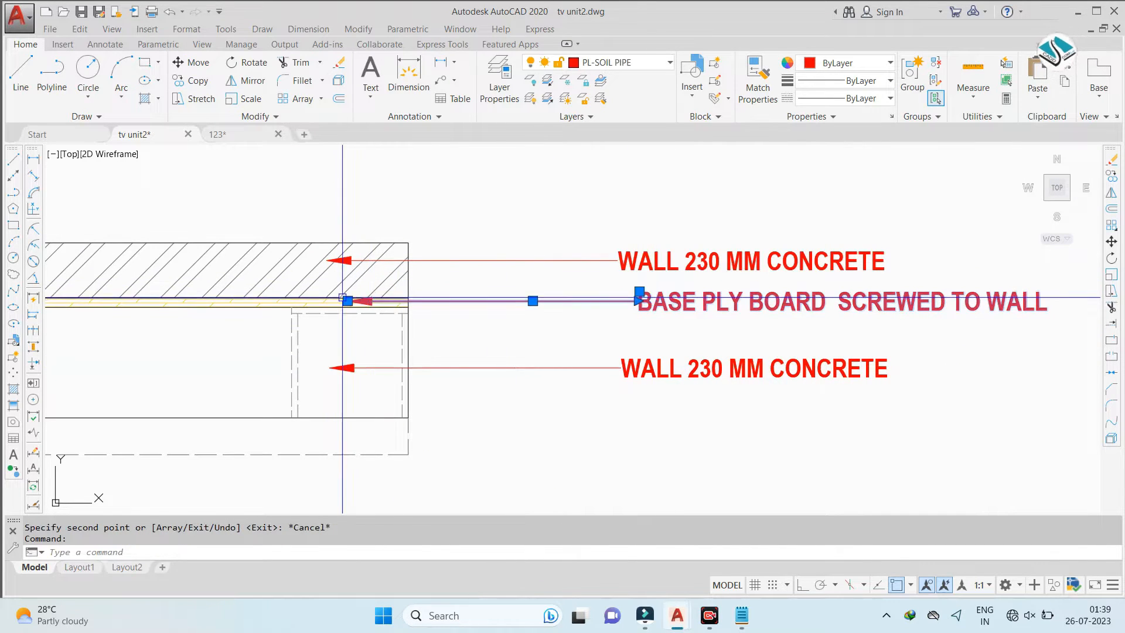
pyautogui.scroll(3, 345, 301)
pyautogui.click(353, 304)
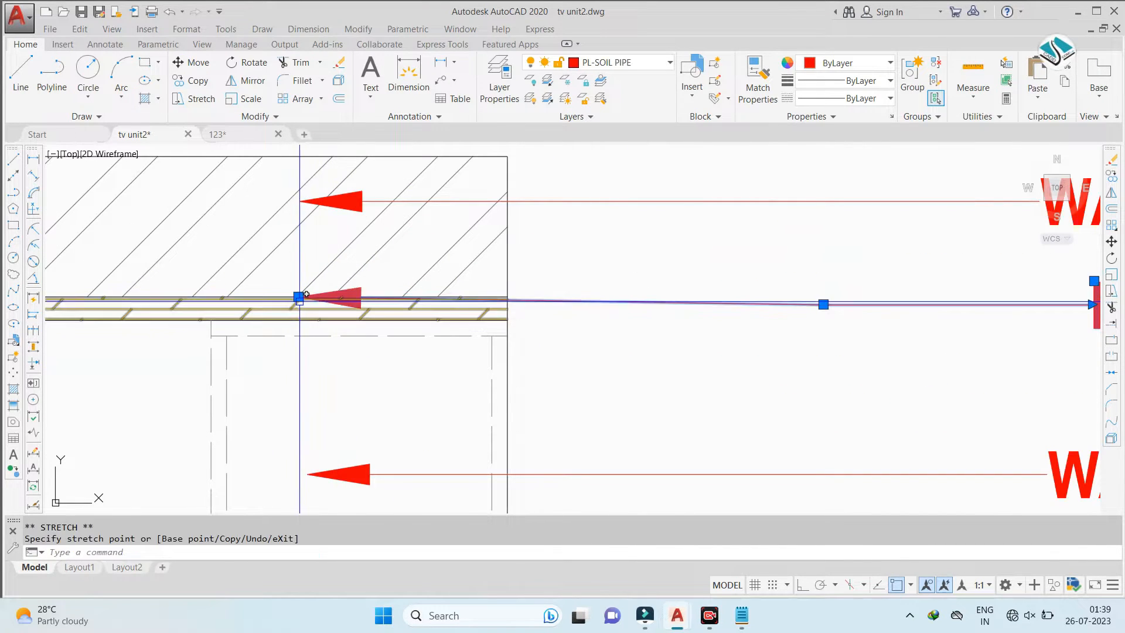
pyautogui.scroll(-5, 299, 302)
pyautogui.press('Escape')
pyautogui.scroll(2, 551, 319)
pyautogui.press('Escape')
# Change the copied leader's text to OPEN SHELF PART
pyautogui.doubleClick(521, 367)
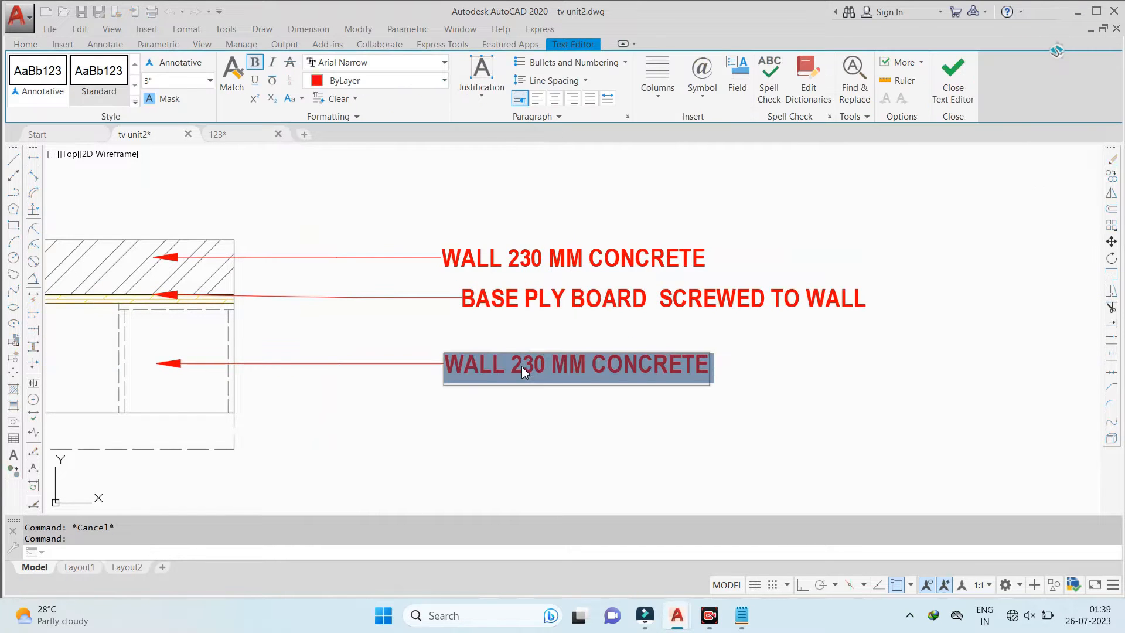
pyautogui.write('OPEN SHELF PA')
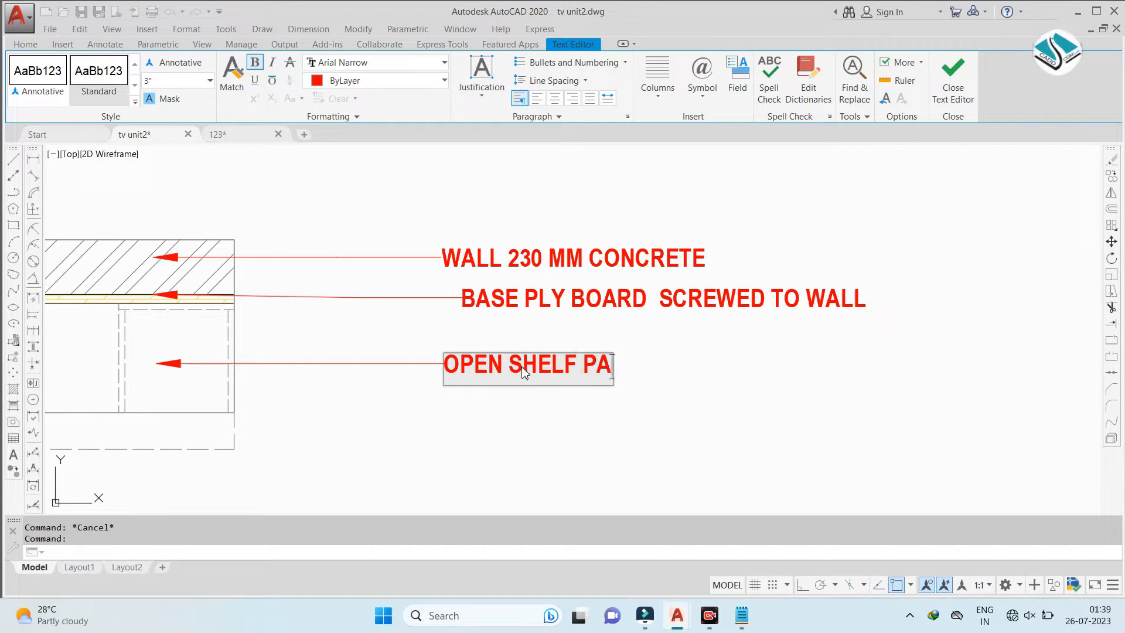
pyautogui.click(756, 357)
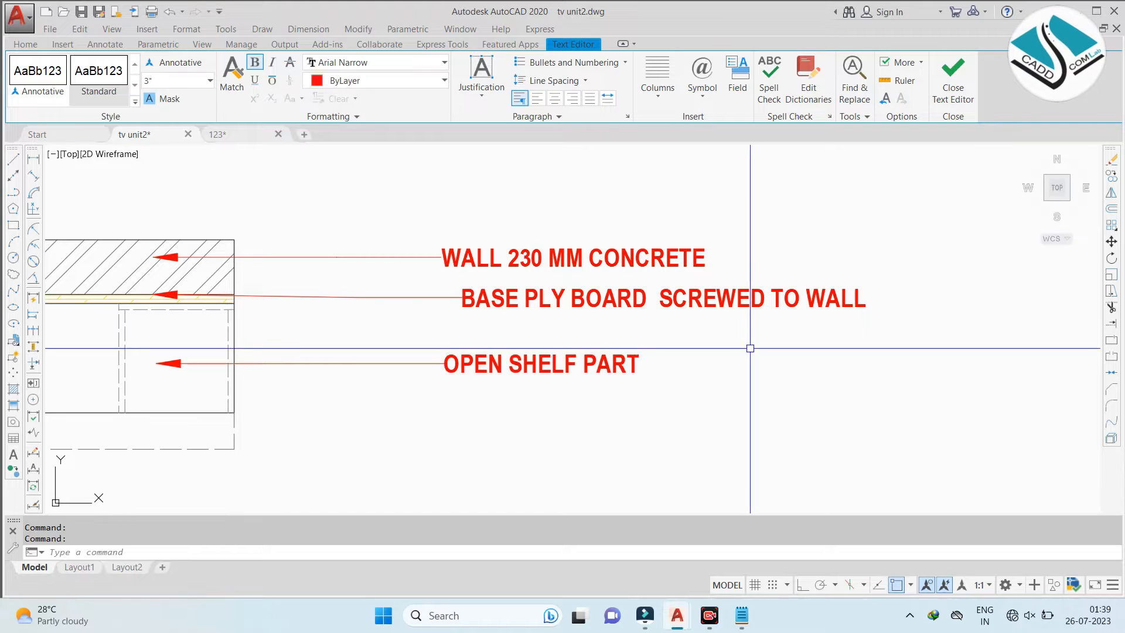
# Move the BASE PLY BOARD SCREWED TO WALL label horizontally with Ortho on to align with the OPEN SHELF PART label
pyautogui.scroll(-4, 649, 258)
pyautogui.scroll(7, 616, 276)
pyautogui.click(584, 317)
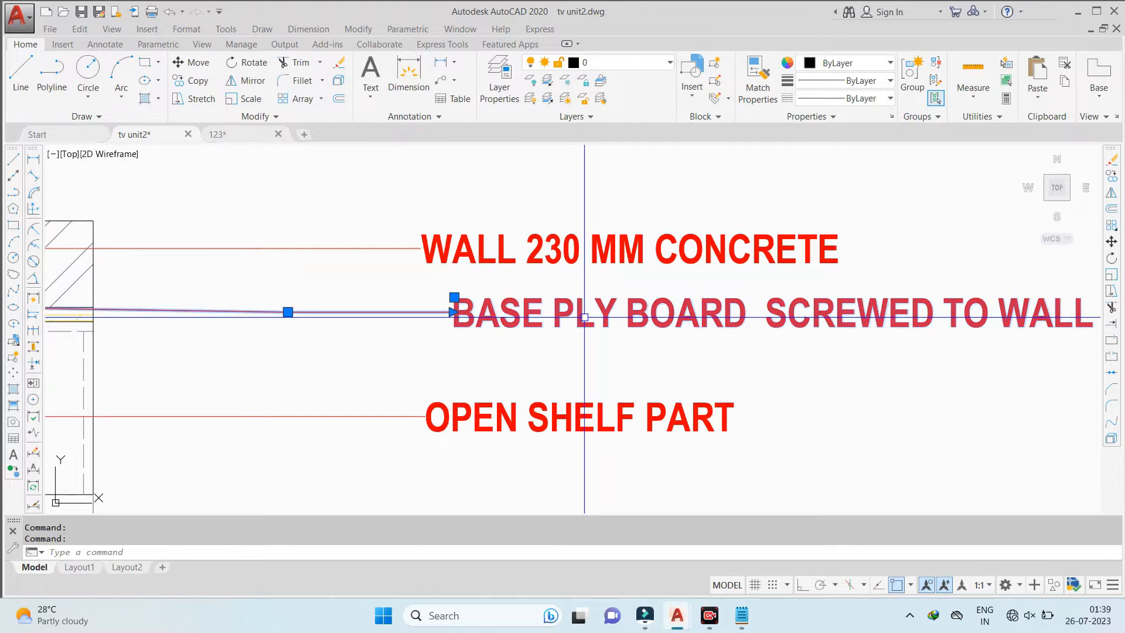
pyautogui.write('M')
pyautogui.press('Return')
pyautogui.click(454, 298)
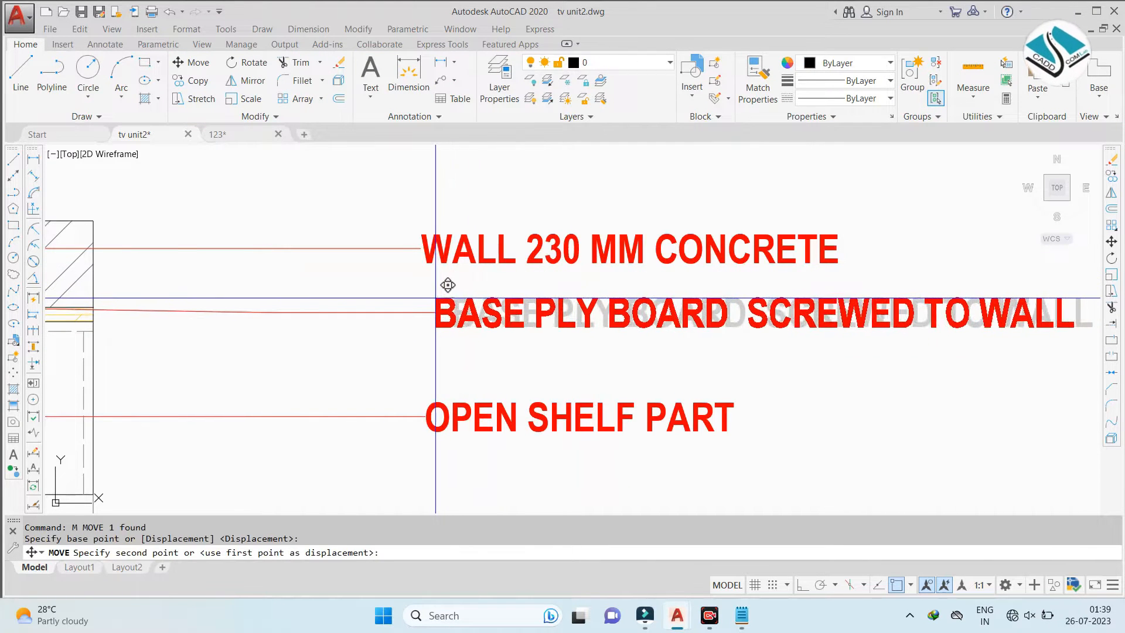
pyautogui.click(801, 585)
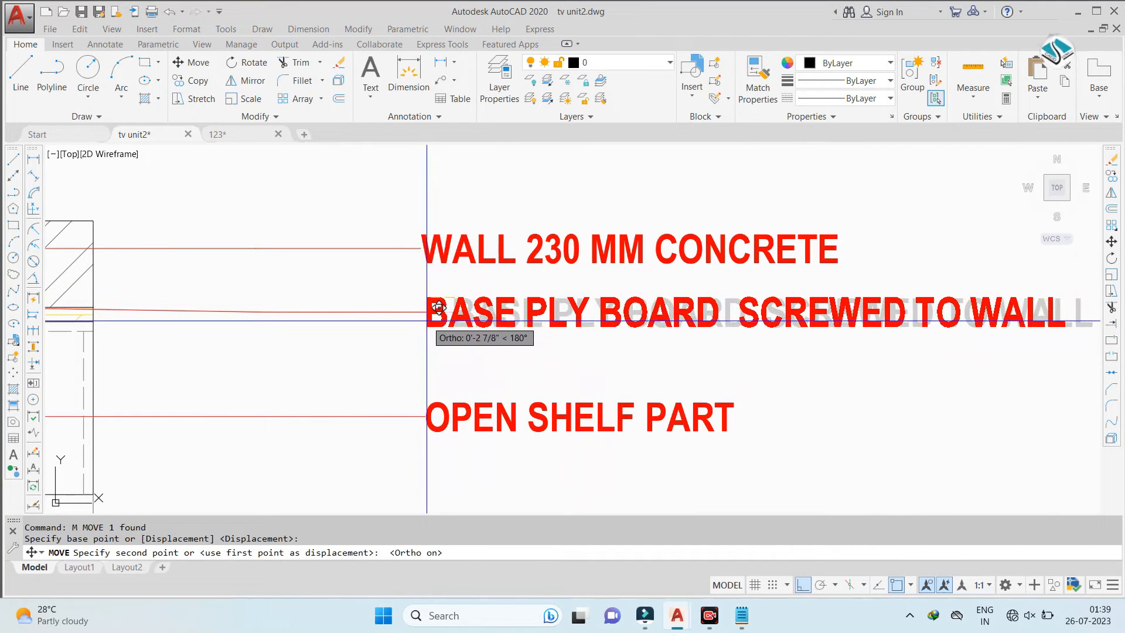
pyautogui.click(427, 320)
pyautogui.click(507, 367)
pyautogui.click(472, 419)
pyautogui.scroll(-6, 597, 326)
pyautogui.press('Escape')
pyautogui.press('Escape')
# Try stretching the WOODEN RAFTERS/FLUTED PANNELS leader at its arrow end, and undo the change
pyautogui.moveTo(353, 344); pyautogui.dragTo(428, 340, button='middle')
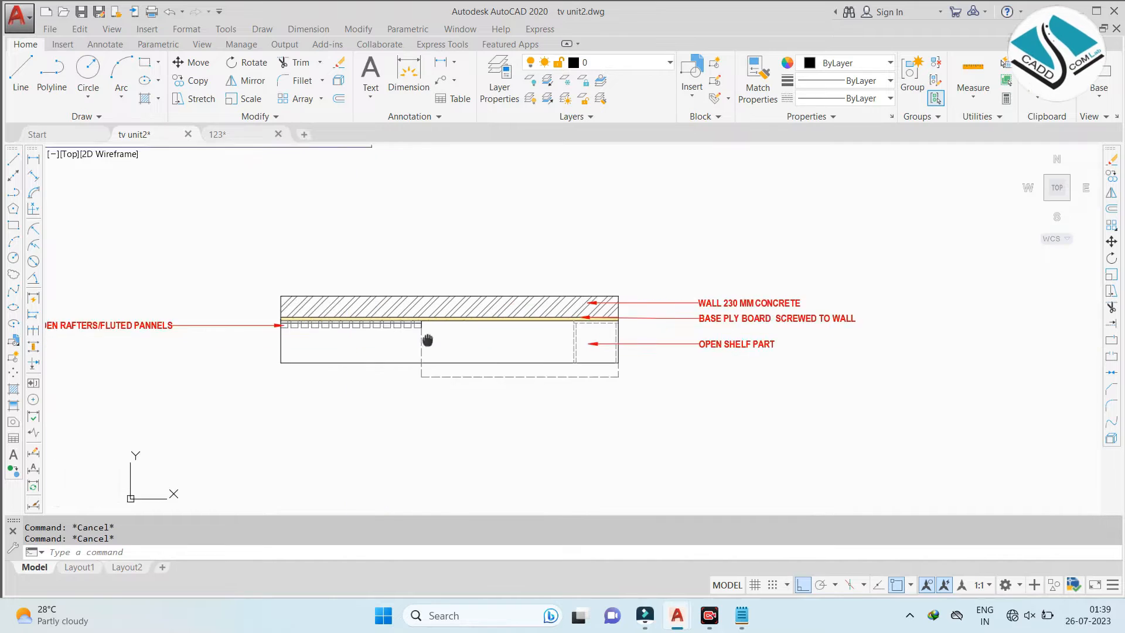
pyautogui.moveTo(292, 328); pyautogui.dragTo(301, 330, button='middle')
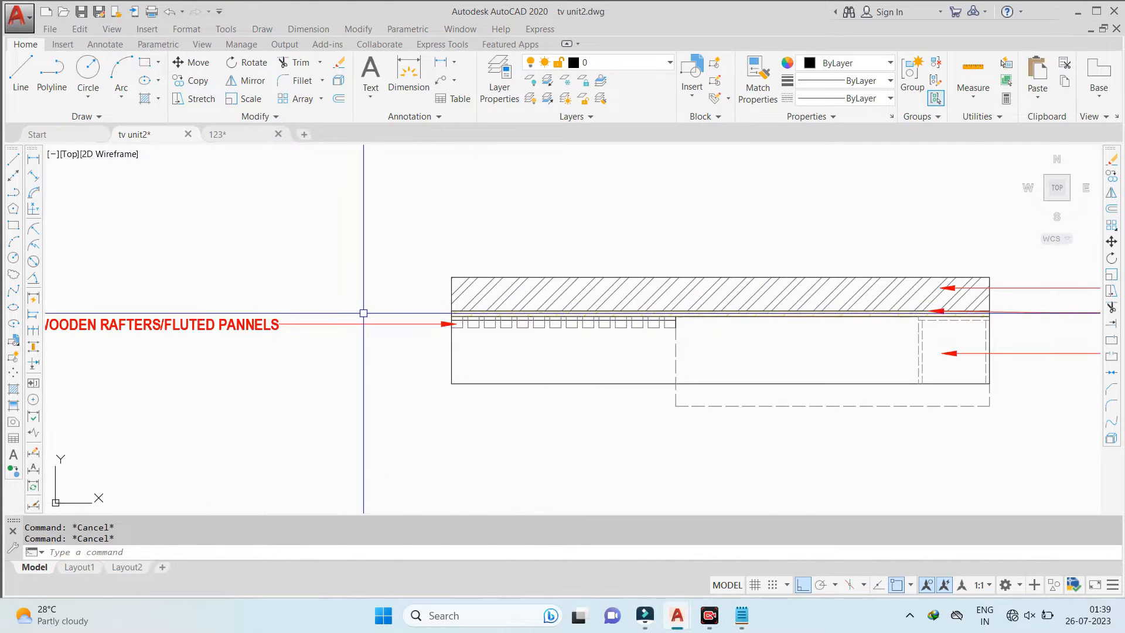
pyautogui.click(227, 324)
pyautogui.scroll(4, 229, 325)
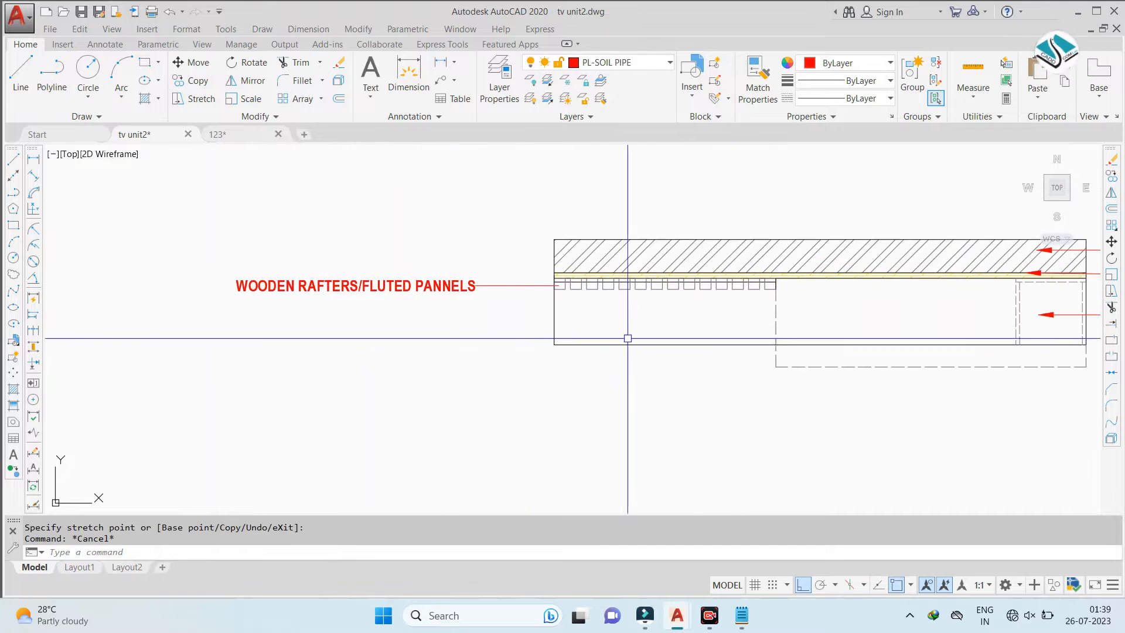
pyautogui.moveTo(776, 327); pyautogui.dragTo(335, 354, button='middle')
pyautogui.moveTo(178, 311); pyautogui.dragTo(337, 299, button='middle')
pyautogui.hotkey('ctrl', 'z')
pyautogui.hotkey('ctrl', 'z')
pyautogui.scroll(-2, 433, 307)
pyautogui.press('Escape')
# Compare the annotated plan with the sectional plans and isometric view on the T.V UNIT DETAIL sheet
pyautogui.scroll(3, 690, 324)
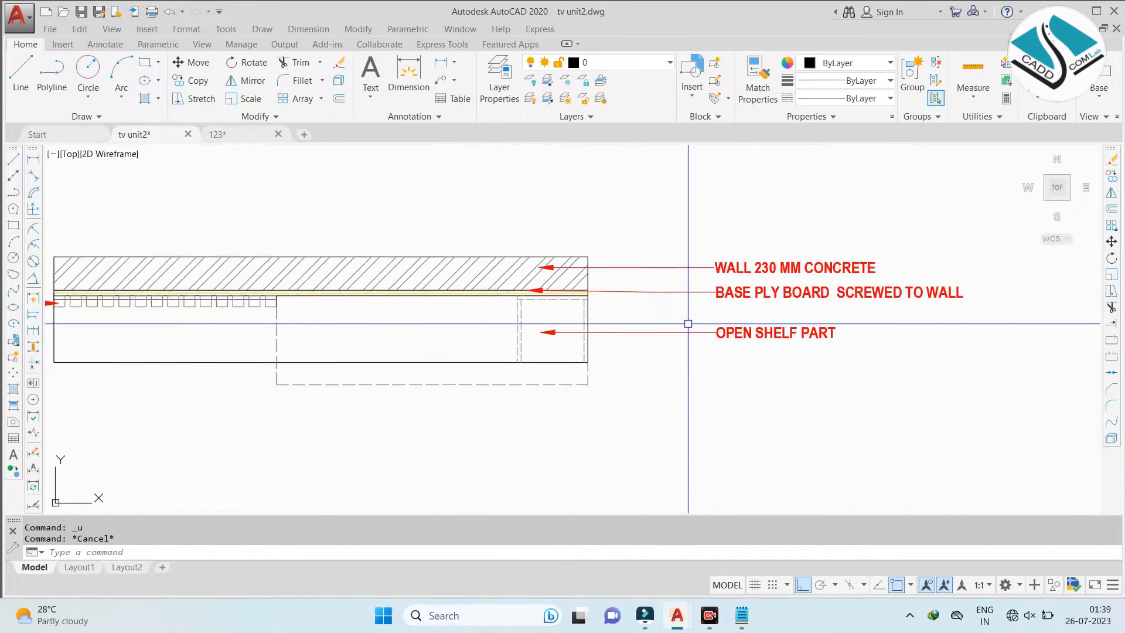
pyautogui.scroll(-3, 718, 299)
pyautogui.press('Escape')
pyautogui.scroll(1, 574, 290)
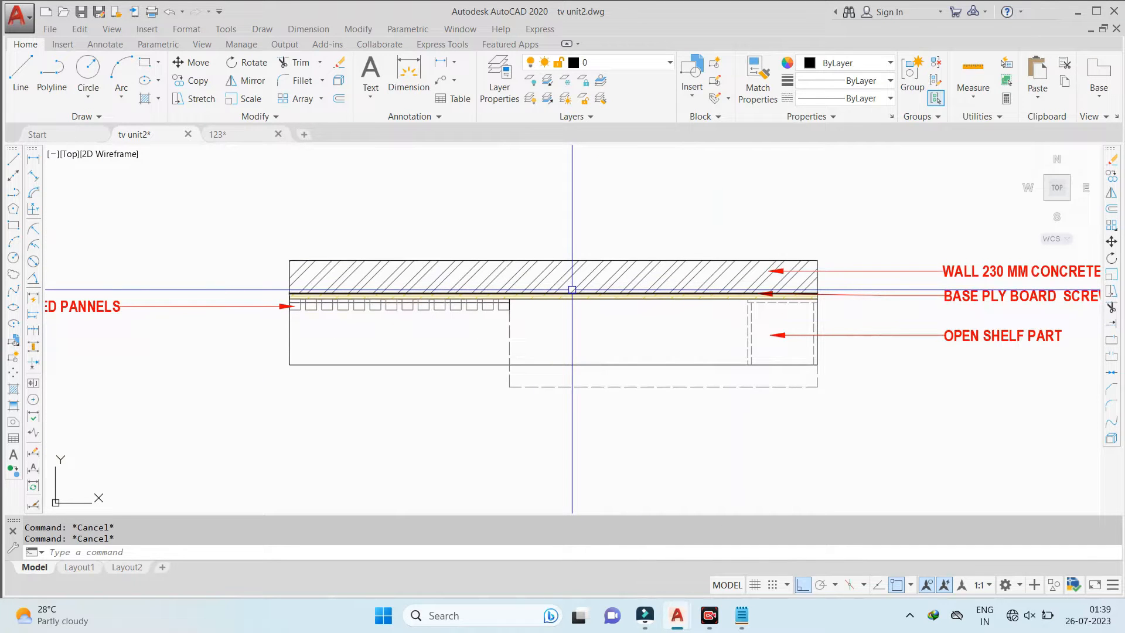
pyautogui.scroll(-3, 573, 289)
pyautogui.scroll(4, 299, 280)
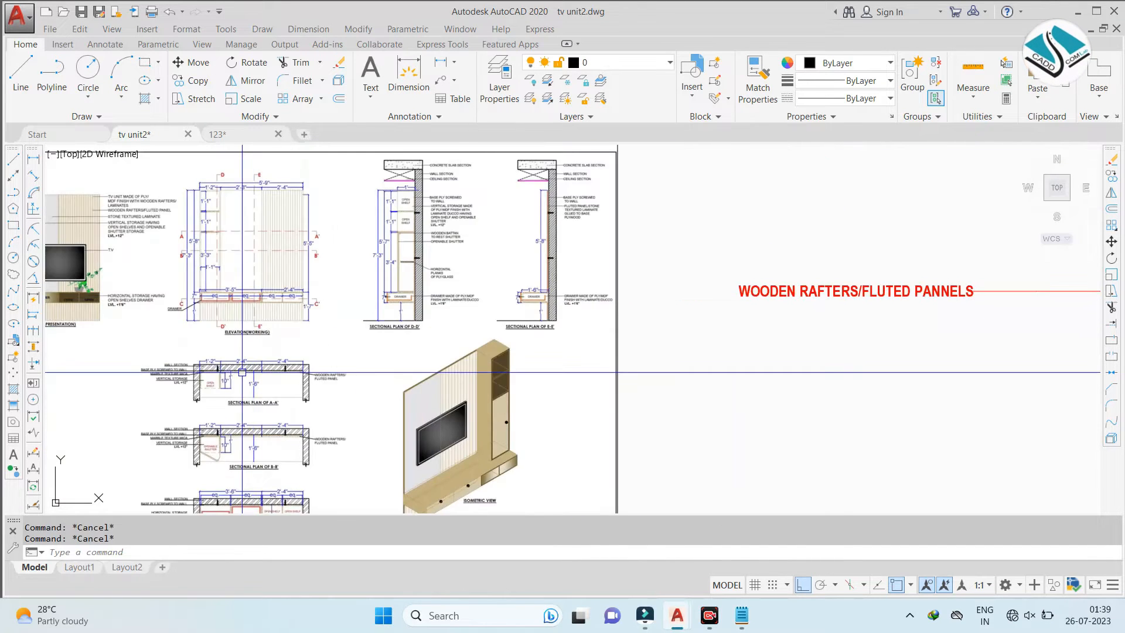
pyautogui.scroll(-4, 265, 308)
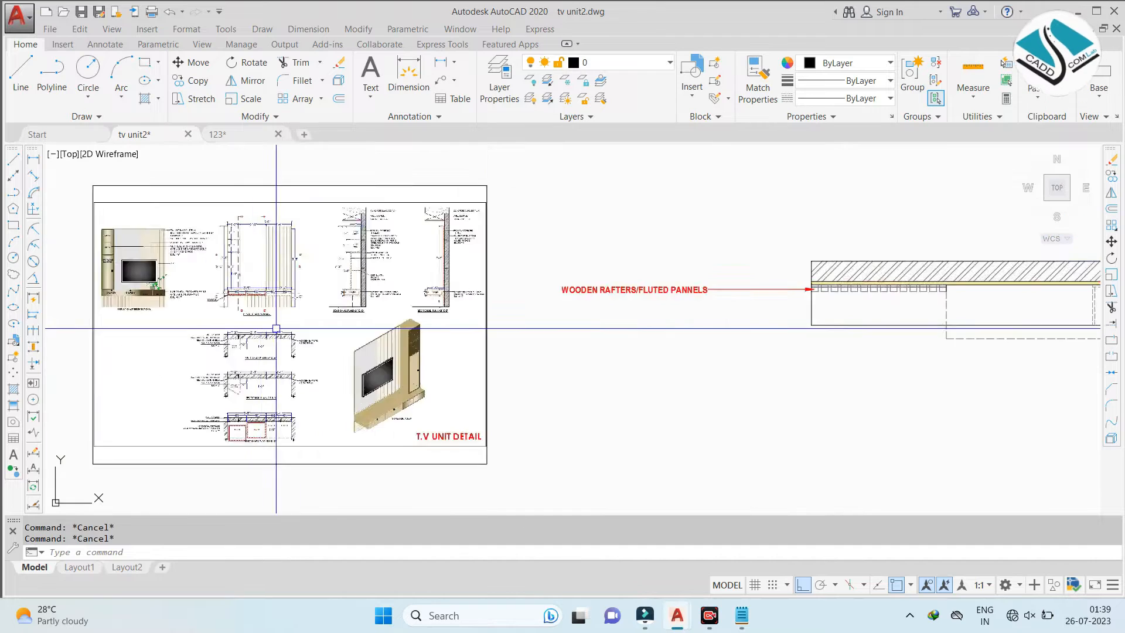
pyautogui.scroll(1, 738, 315)
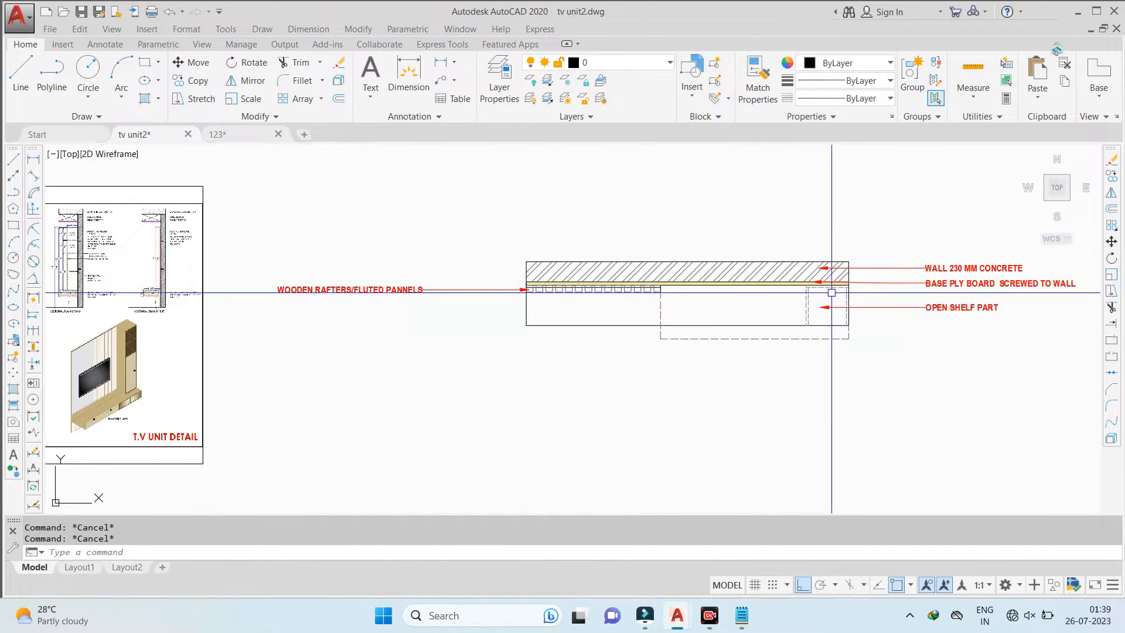
pyautogui.scroll(2, 603, 292)
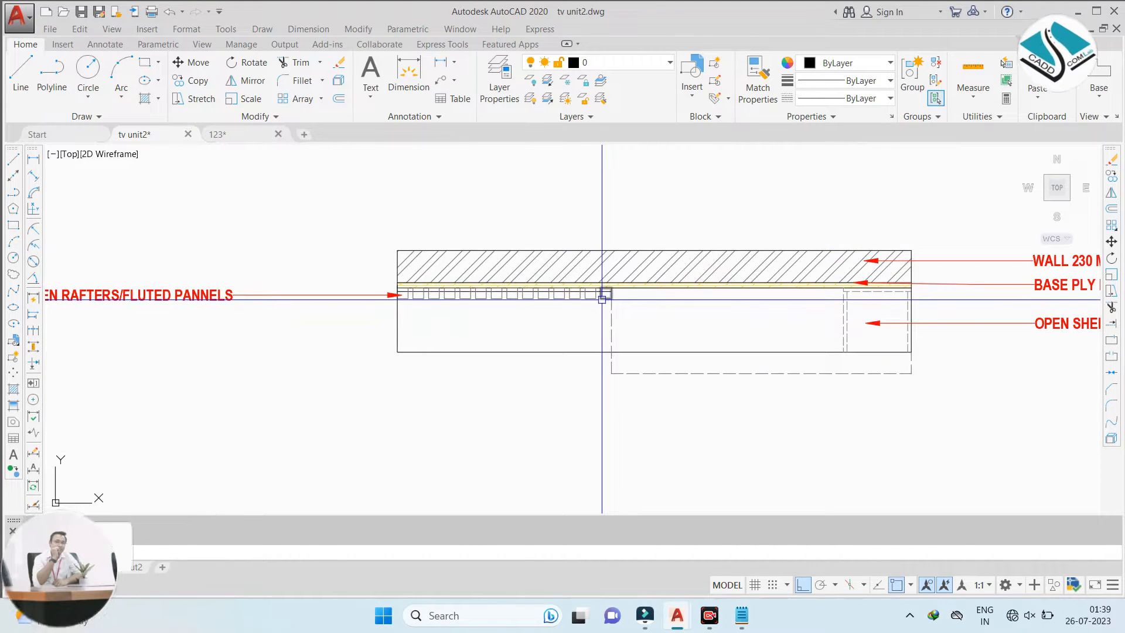
pyautogui.scroll(-1, 613, 301)
pyautogui.scroll(1, 619, 303)
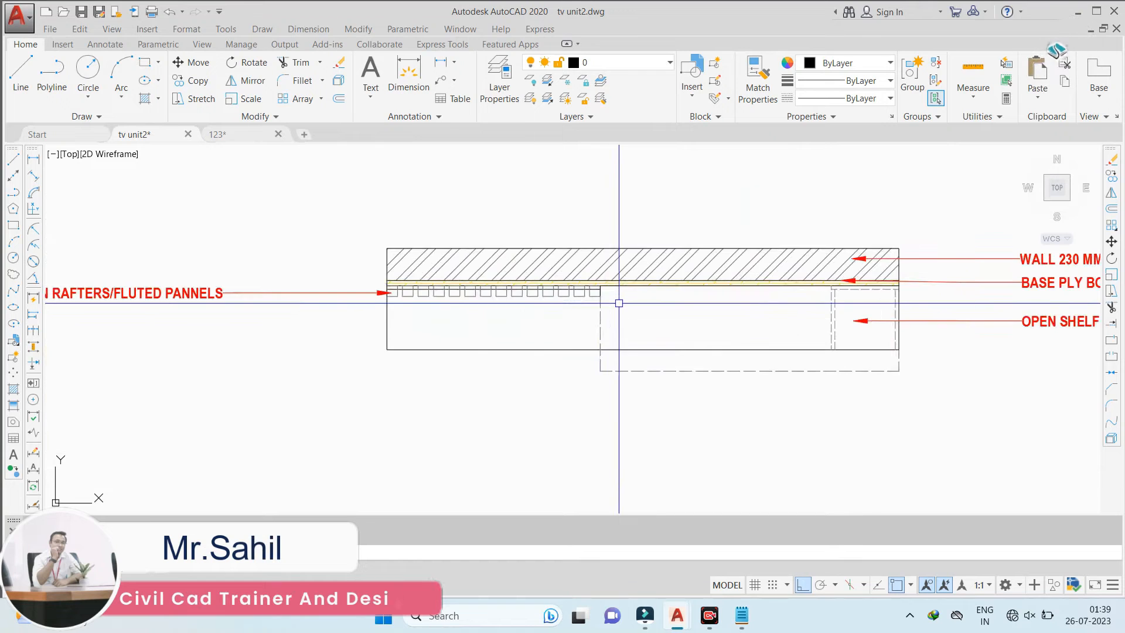
# Draw a vertical line from the back of the wall down through the plan, just past the fluted panels
pyautogui.click(643, 247)
pyautogui.click(644, 452)
pyautogui.press('Escape')
# Check the TV back panel in the reference photo and erase the vertical line drawn across the plan
pyautogui.scroll(-3, 595, 333)
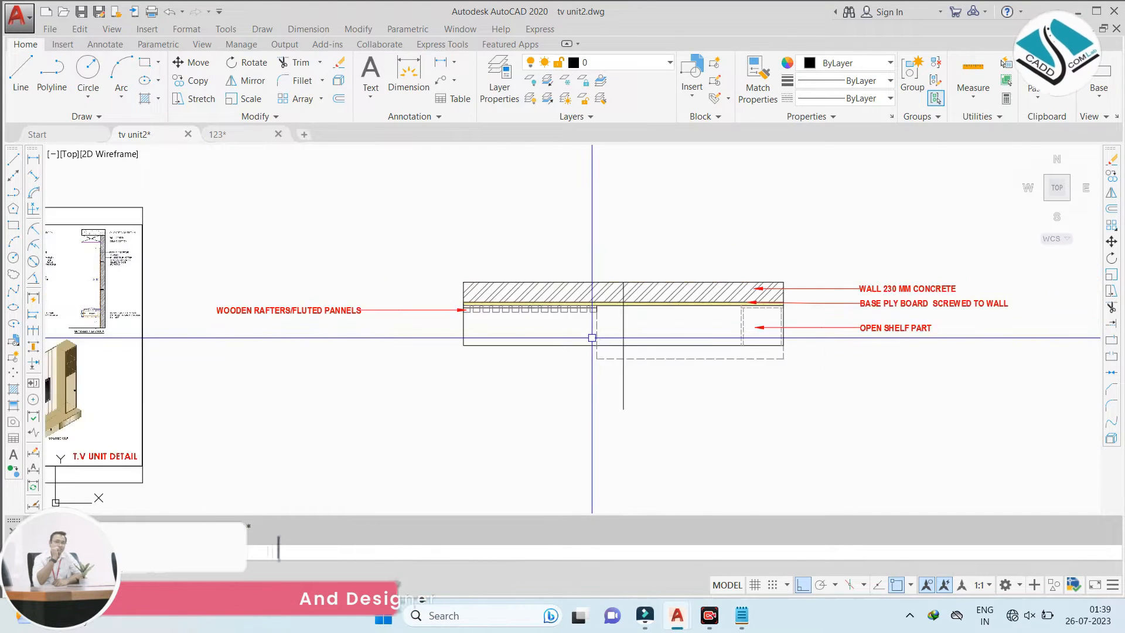
pyautogui.scroll(5, 500, 251)
pyautogui.scroll(5, 509, 261)
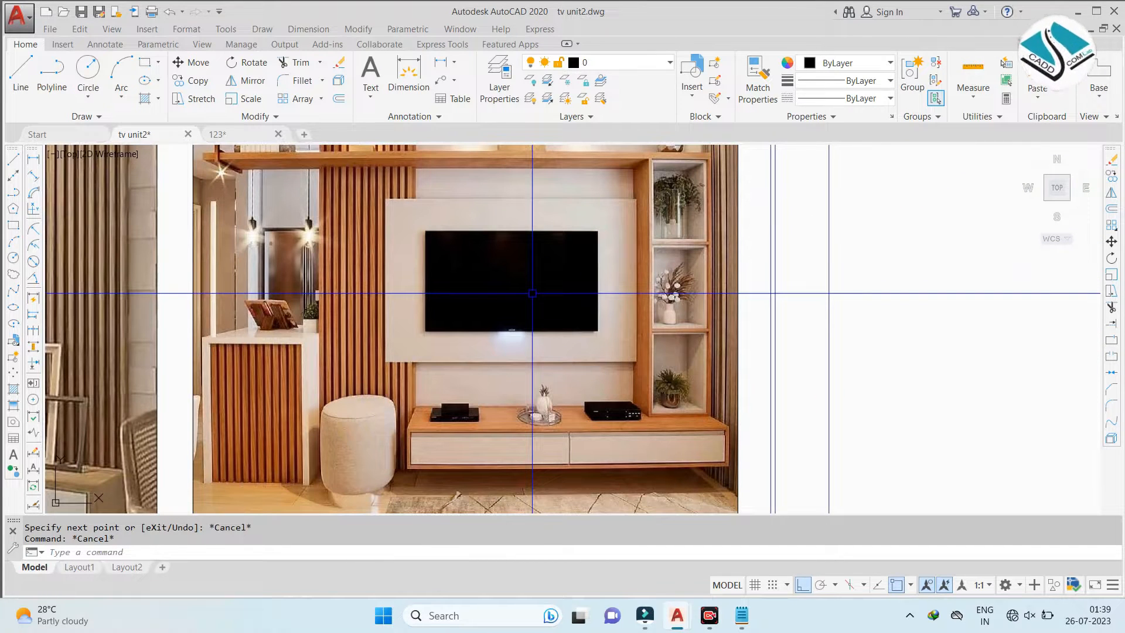
pyautogui.scroll(-6, 603, 381)
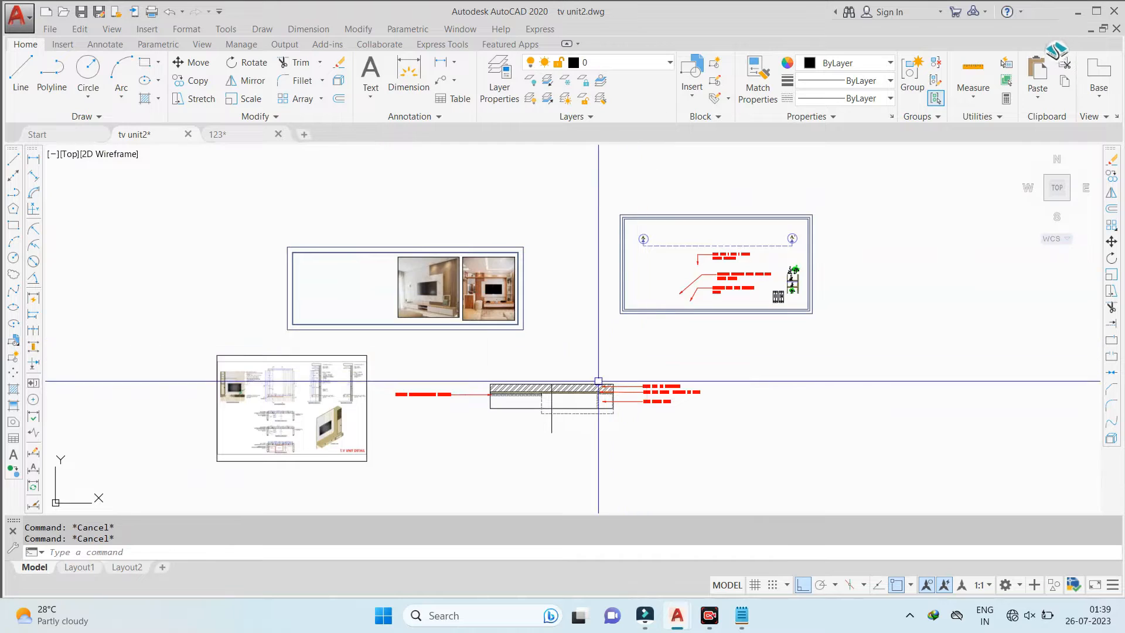
pyautogui.scroll(6, 563, 381)
pyautogui.click(548, 360)
pyautogui.write('e')
pyautogui.press('Return')
pyautogui.scroll(-4, 526, 279)
pyautogui.press('Escape')
pyautogui.scroll(2, 459, 258)
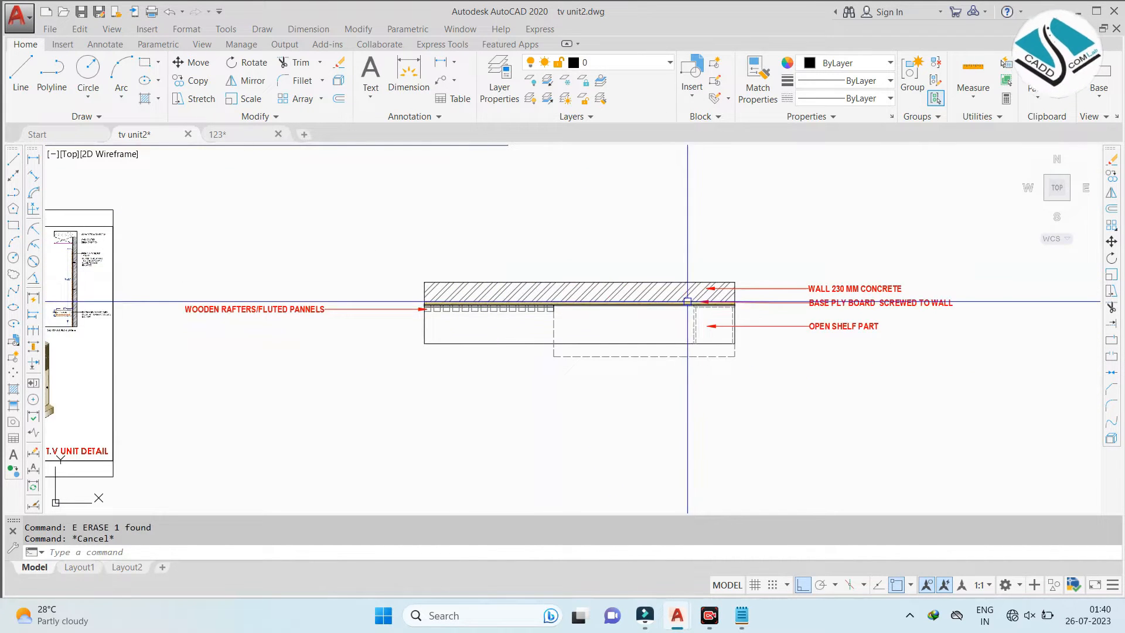
# Add a linear dimension for the hatched wall's full length, placed above the wall
pyautogui.click(304, 29)
pyautogui.click(321, 65)
pyautogui.scroll(4, 411, 206)
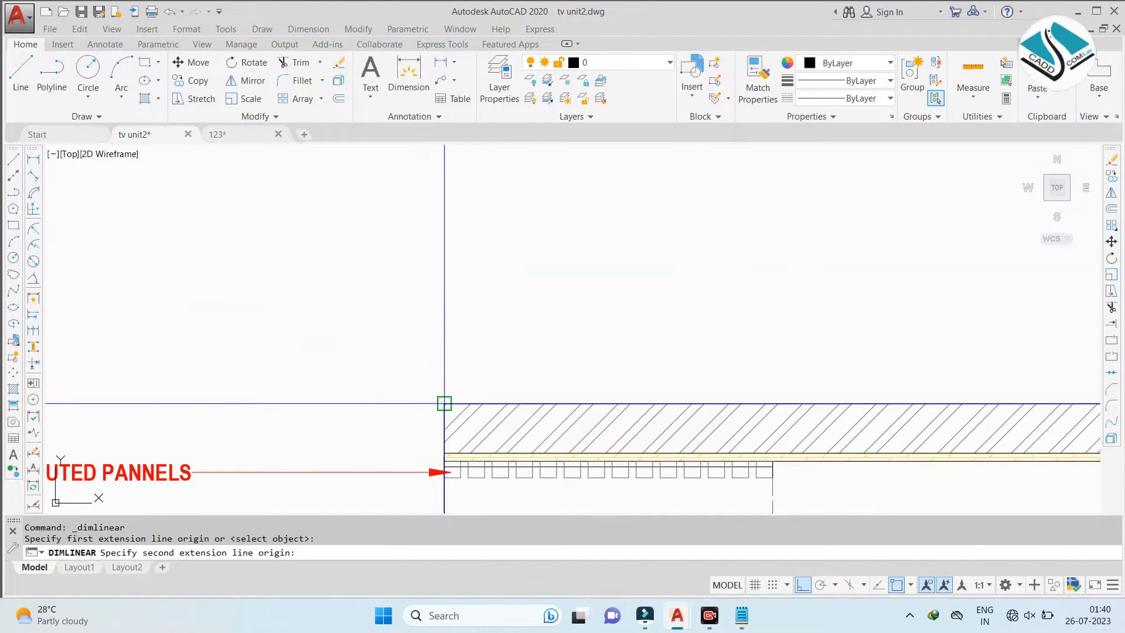
pyautogui.scroll(-4, 386, 352)
pyautogui.click(711, 370)
pyautogui.scroll(2, 636, 377)
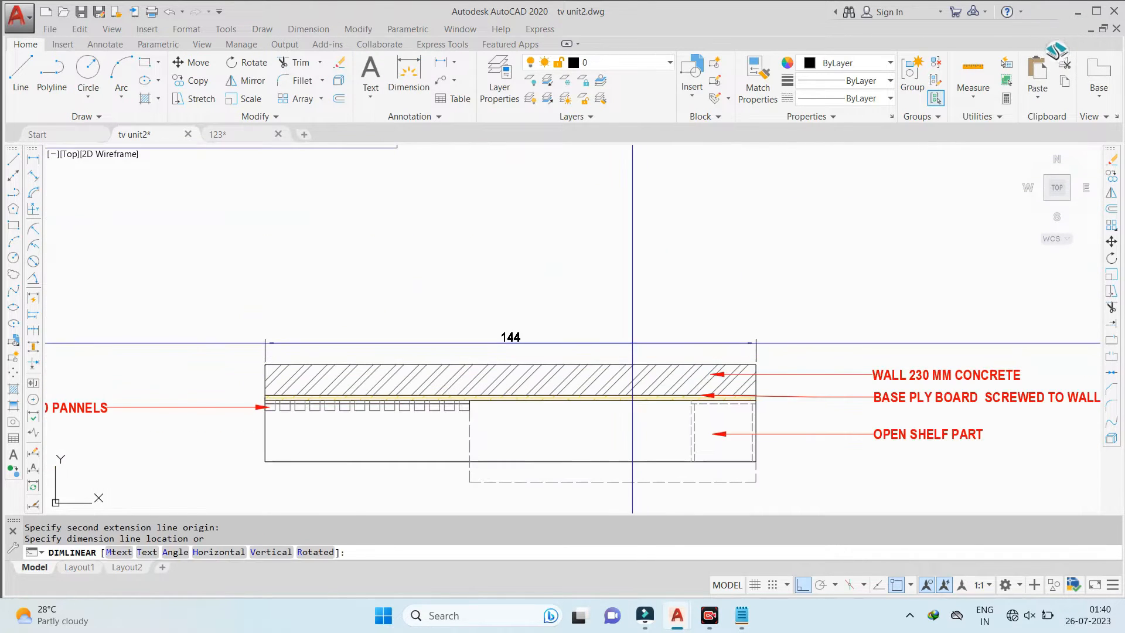
pyautogui.click(632, 343)
pyautogui.press('Escape')
pyautogui.press('Escape')
pyautogui.scroll(-6, 648, 264)
pyautogui.scroll(4, 686, 234)
pyautogui.scroll(-4, 644, 246)
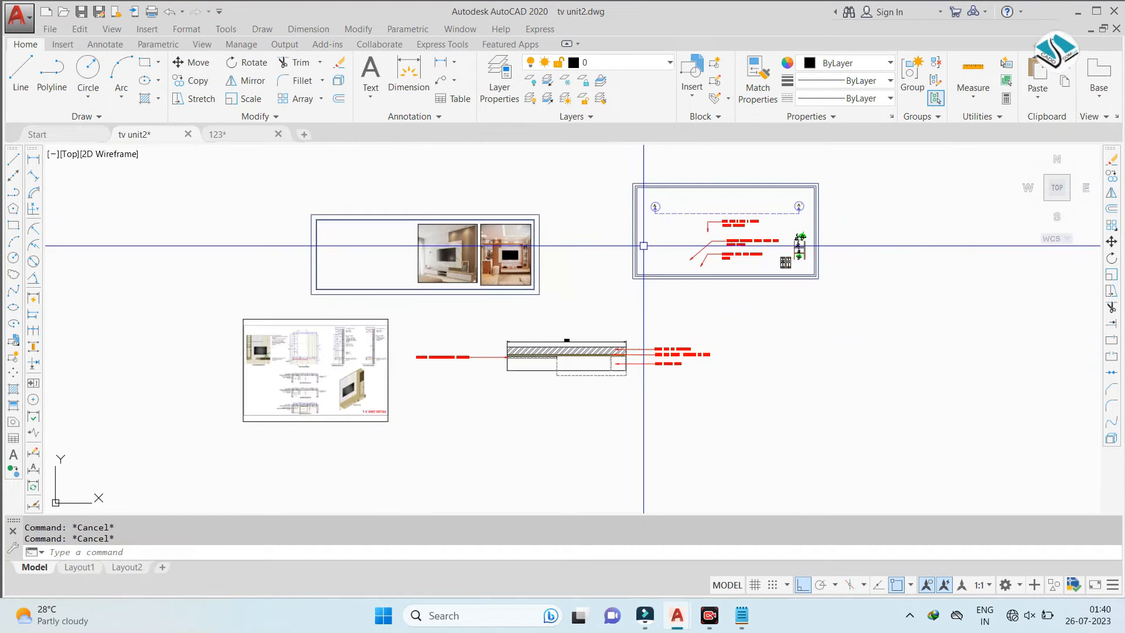
pyautogui.write('D')
pyautogui.press('Return')
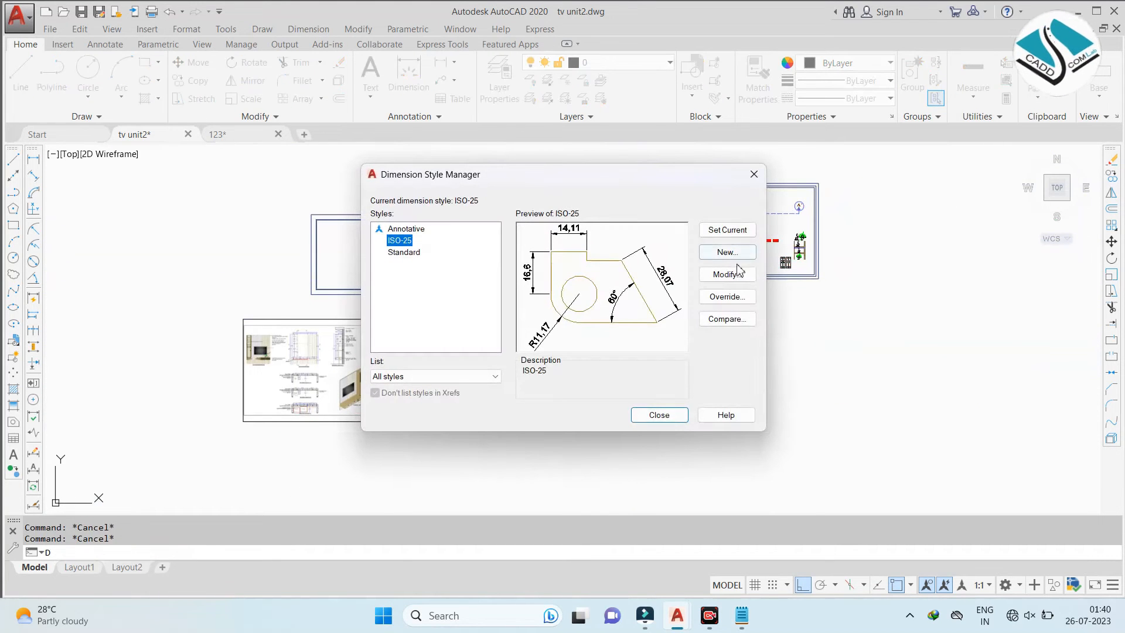
pyautogui.click(755, 174)
# Copy all the TV unit sheets and the annotated plan into the 123 drawing, beside the existing wardrobe drawings
pyautogui.click(841, 164)
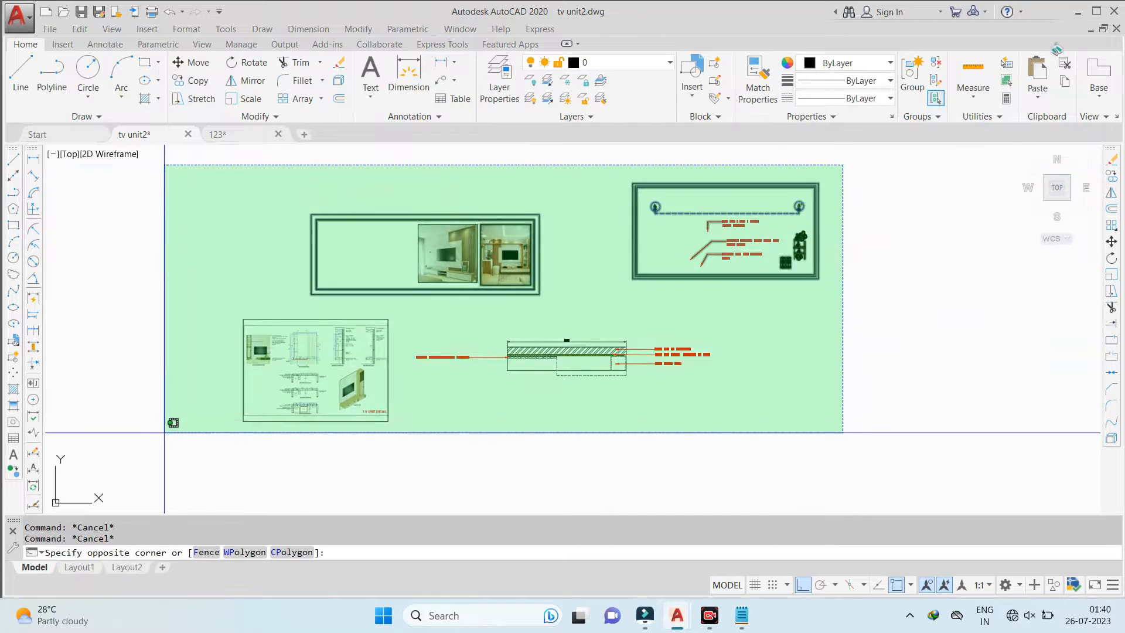
pyautogui.click(168, 446)
pyautogui.hotkey('ctrl', 'c')
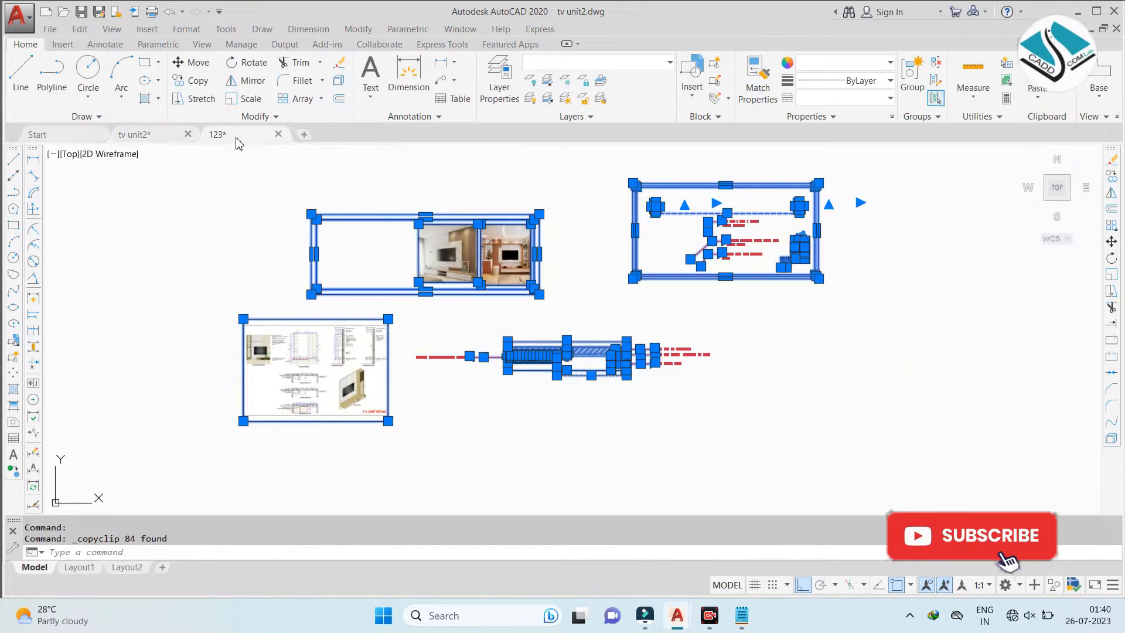
pyautogui.click(235, 138)
pyautogui.hotkey('ctrl', 'v')
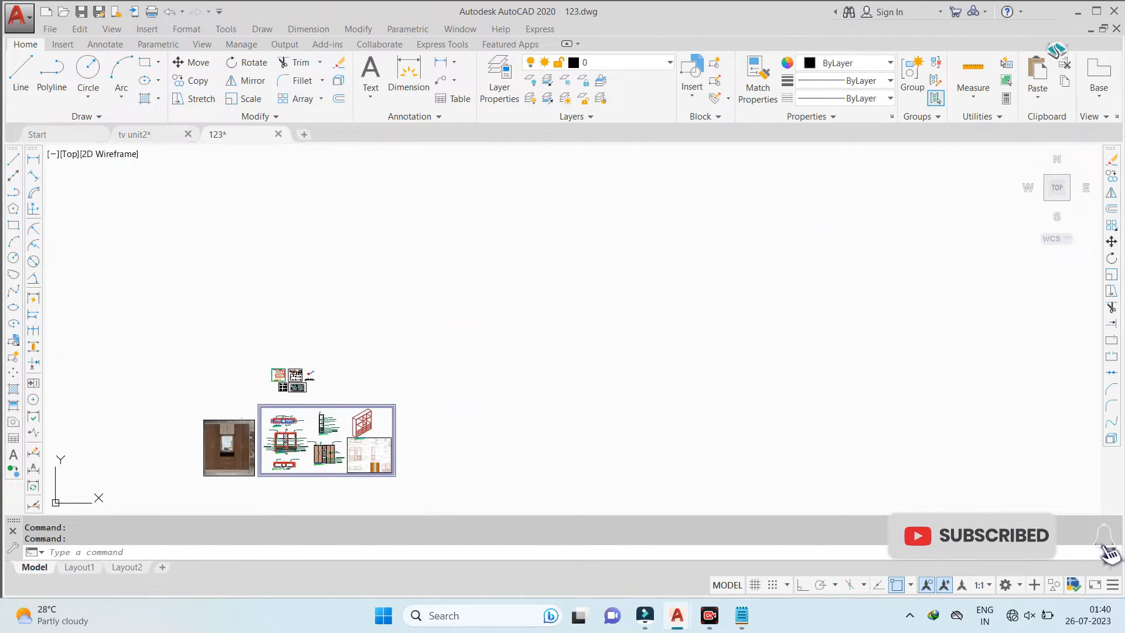
pyautogui.click(344, 382)
pyautogui.scroll(4, 312, 344)
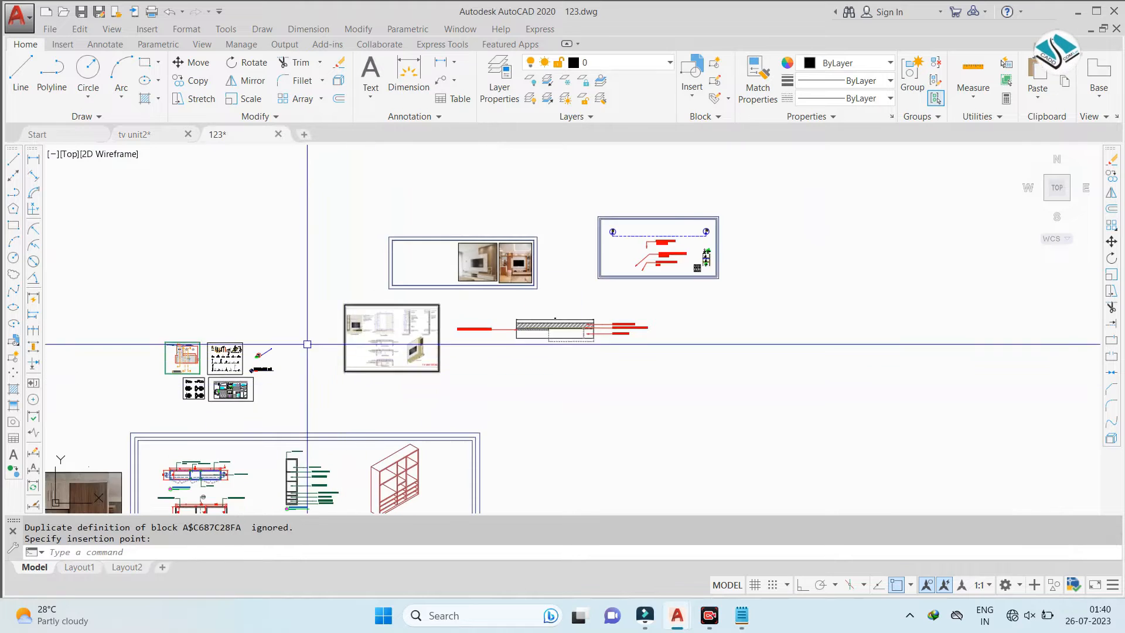
# Hide the existing wardrobe sheets and detail drawings, leaving only the pasted TV unit content displayed
pyautogui.click(446, 242)
pyautogui.click(132, 464)
pyautogui.moveTo(653, 349); pyautogui.dragTo(750, 263, button='middle')
pyautogui.click(749, 263)
pyautogui.click(235, 469)
pyautogui.rightClick(507, 418)
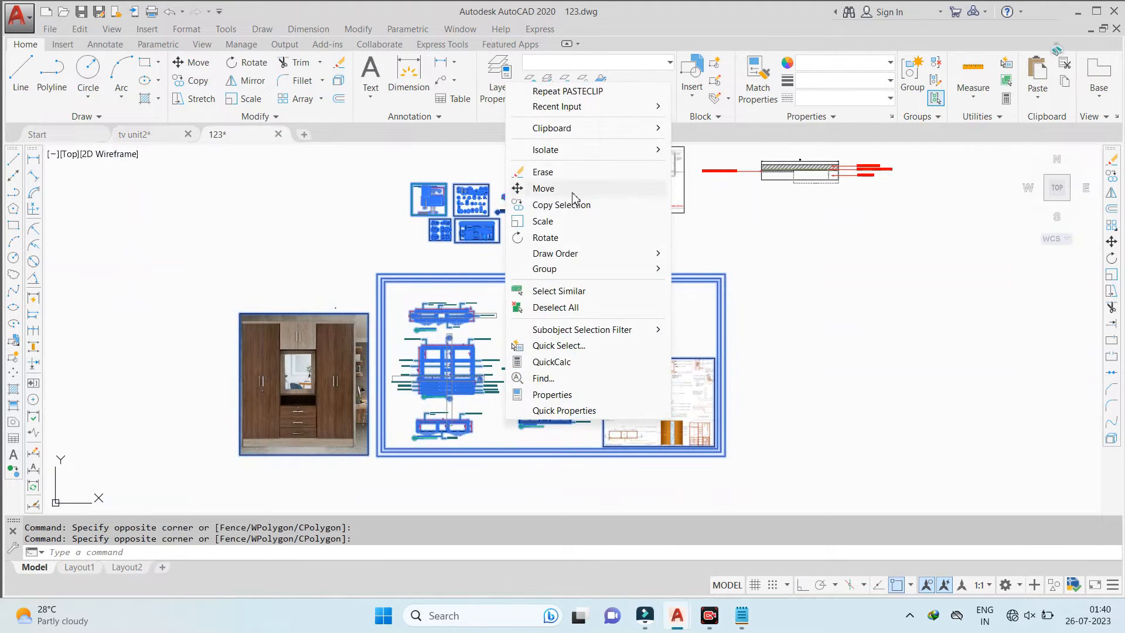
pyautogui.click(720, 167)
pyautogui.scroll(5, 548, 312)
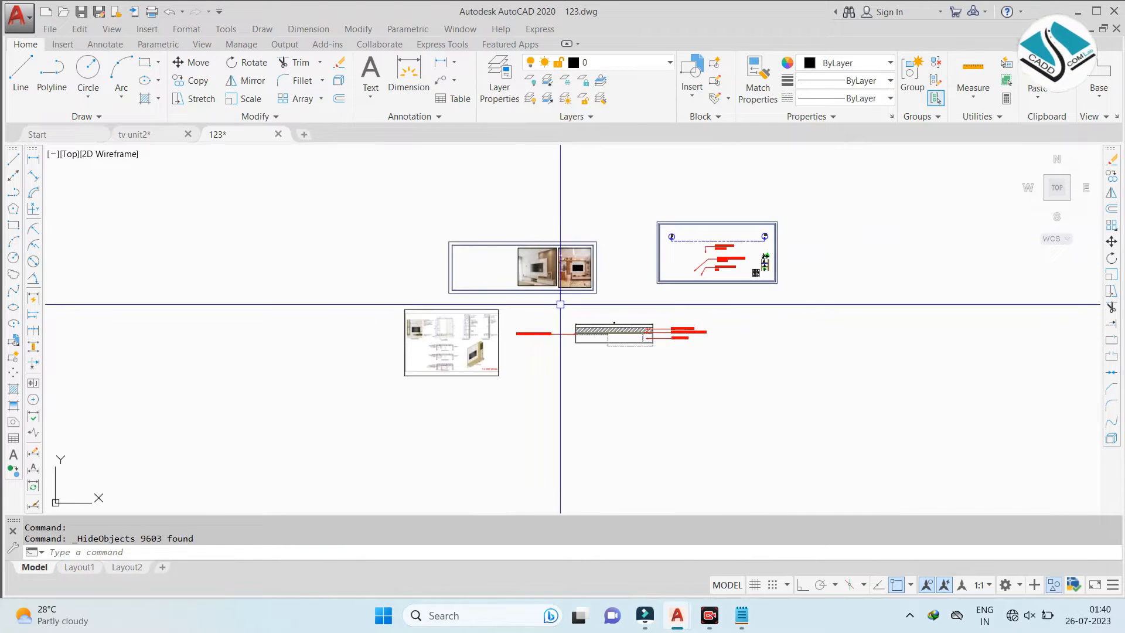
# Erase the copied length dimension above the hatched wall
pyautogui.scroll(3, 567, 344)
pyautogui.click(756, 316)
pyautogui.write('e')
pyautogui.press('Return')
# Dimension the hatched wall's overall length from end to end, with the dimension line above the wall
pyautogui.click(309, 28)
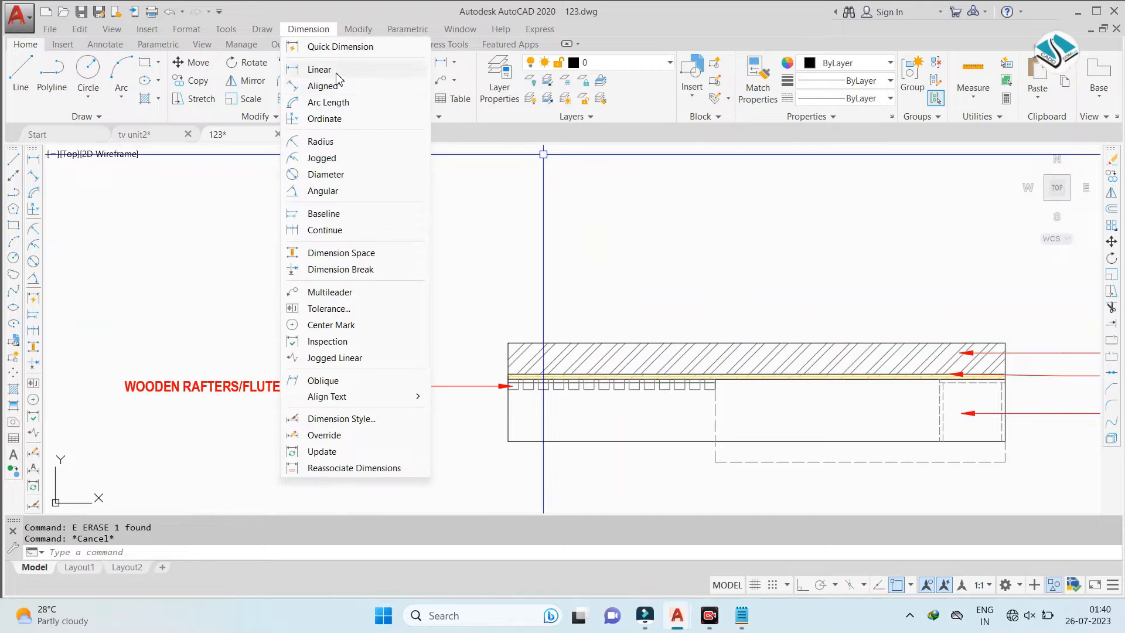
pyautogui.click(325, 69)
pyautogui.scroll(3, 445, 328)
pyautogui.click(443, 297)
pyautogui.scroll(-3, 349, 319)
pyautogui.scroll(2, 594, 317)
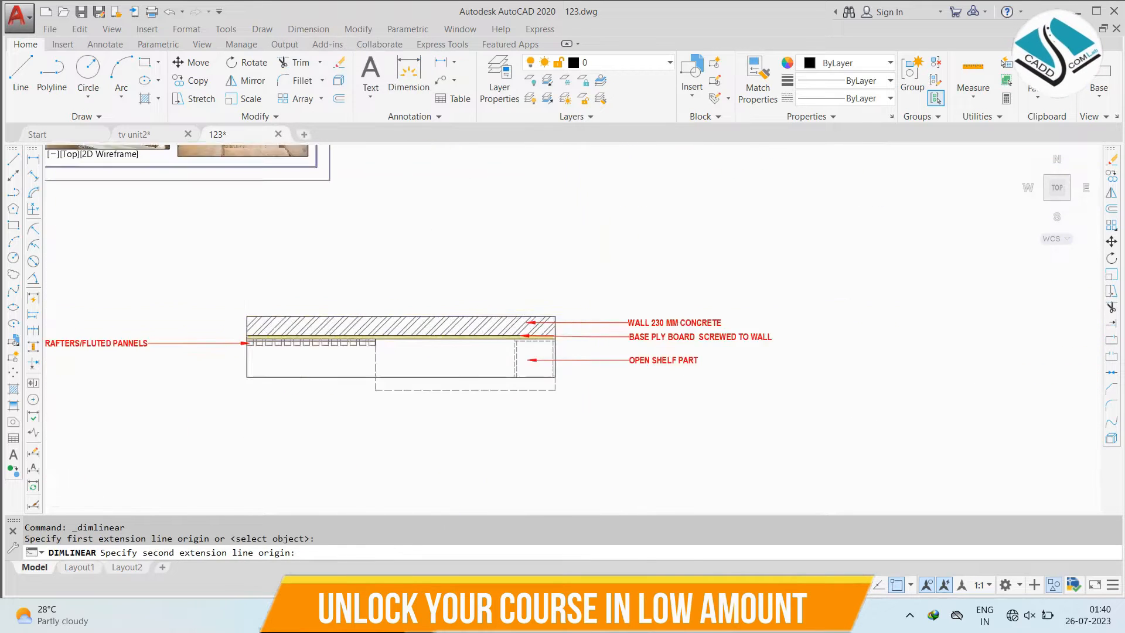
pyautogui.click(532, 318)
pyautogui.moveTo(415, 309); pyautogui.dragTo(645, 265, button='middle')
pyautogui.click(585, 261)
pyautogui.scroll(2, 518, 265)
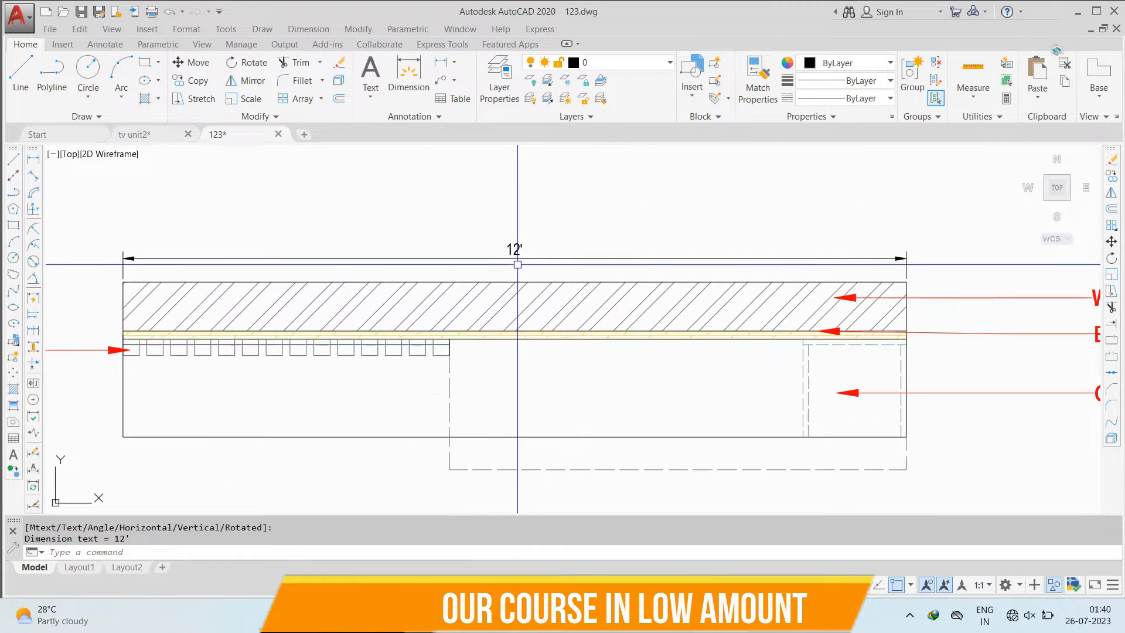
# Modify the ISO-25 dimension style with a 3" text height and a larger arrow size
pyautogui.press('Return')
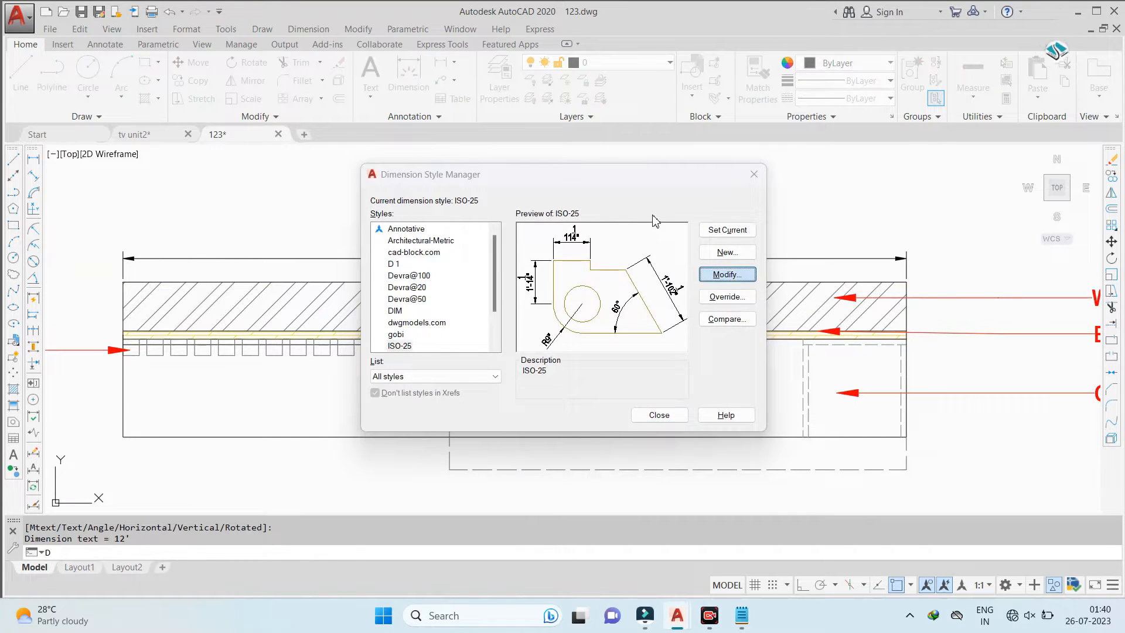
pyautogui.click(728, 275)
pyautogui.click(677, 136)
pyautogui.click(610, 136)
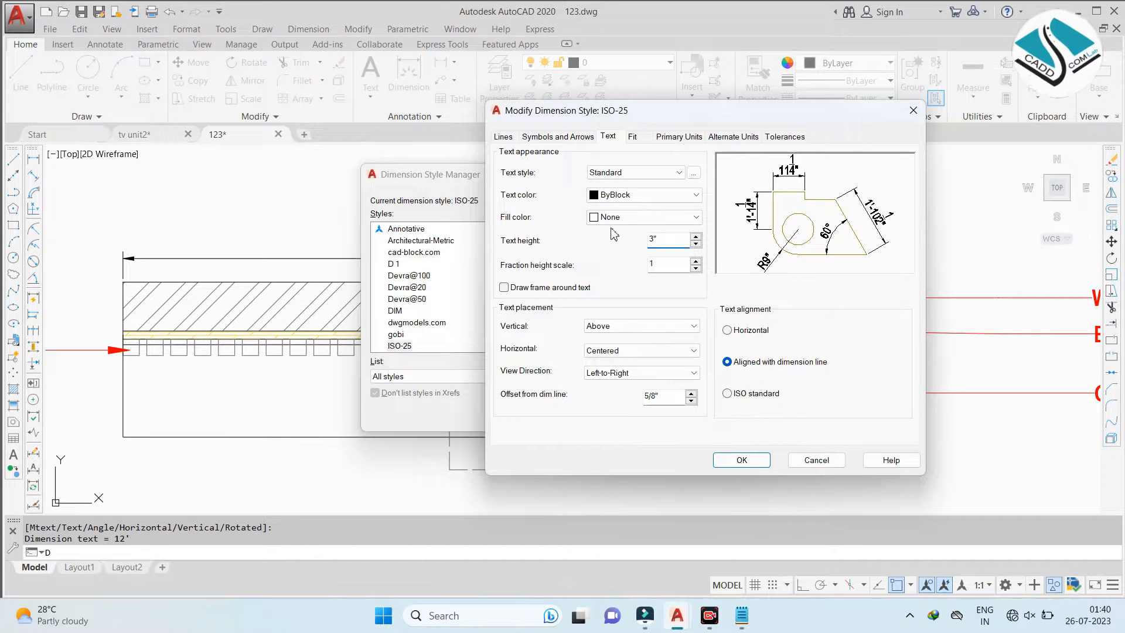
pyautogui.click(557, 137)
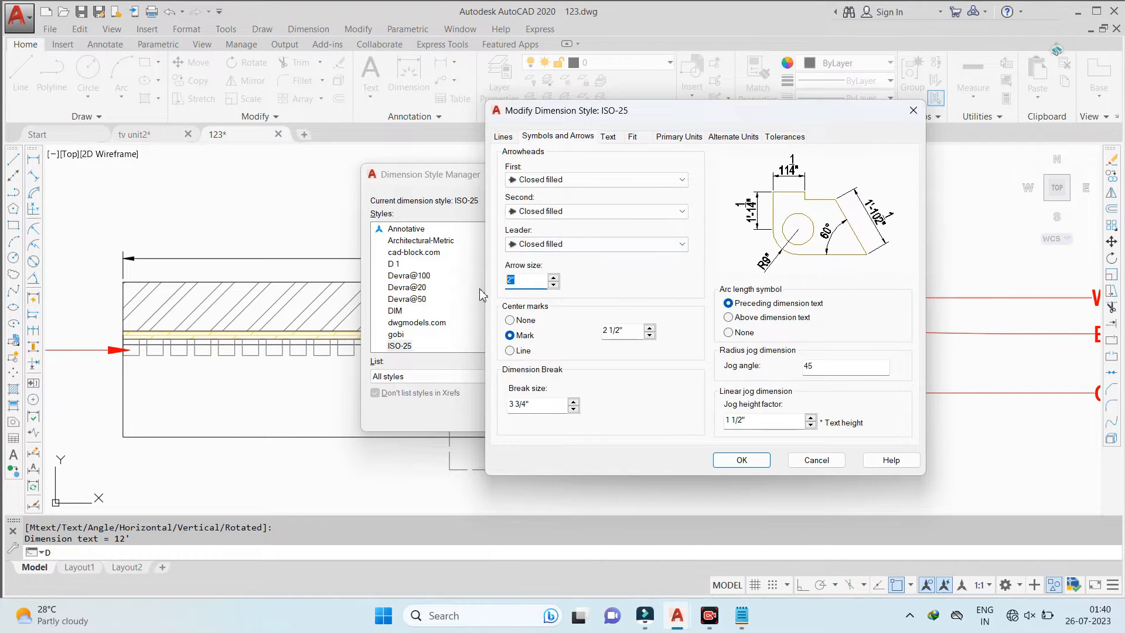
pyautogui.click(740, 460)
pyautogui.click(659, 414)
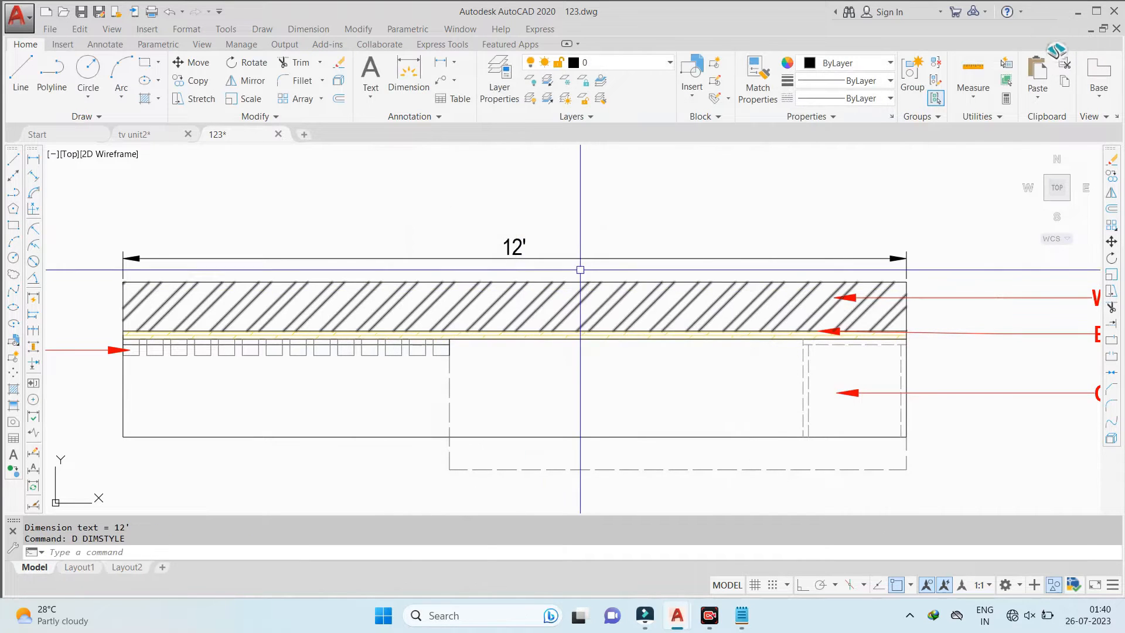
# Dimension the hatched wall's thickness at its left end, placing the dimension just outside the plan
pyautogui.scroll(-2, 448, 286)
pyautogui.click(309, 30)
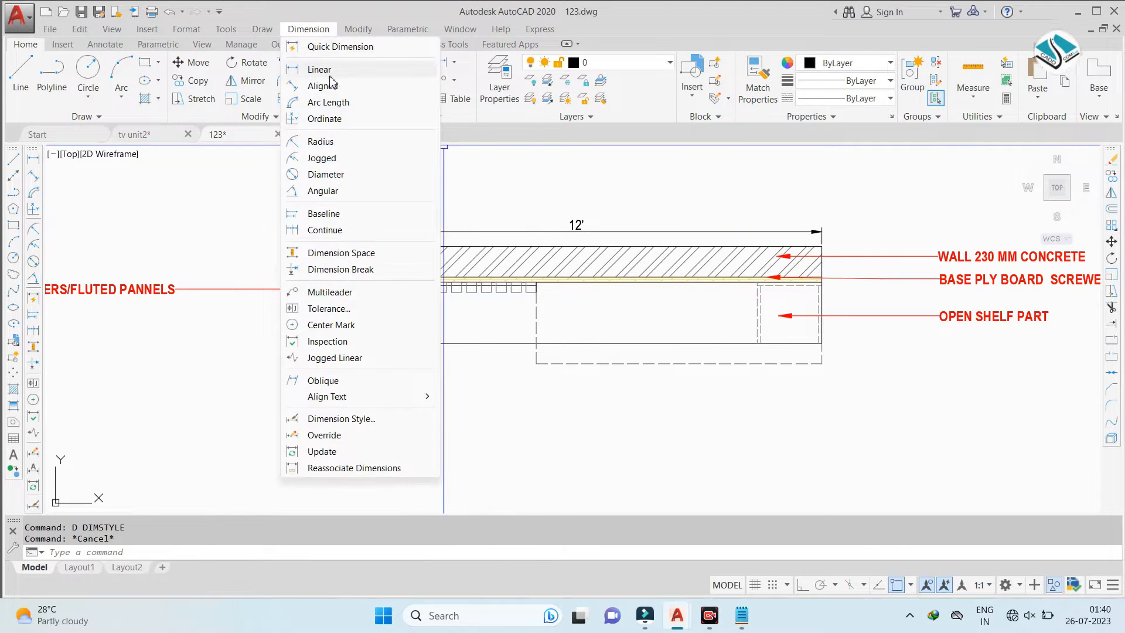
pyautogui.click(319, 67)
pyautogui.scroll(4, 339, 284)
pyautogui.click(317, 187)
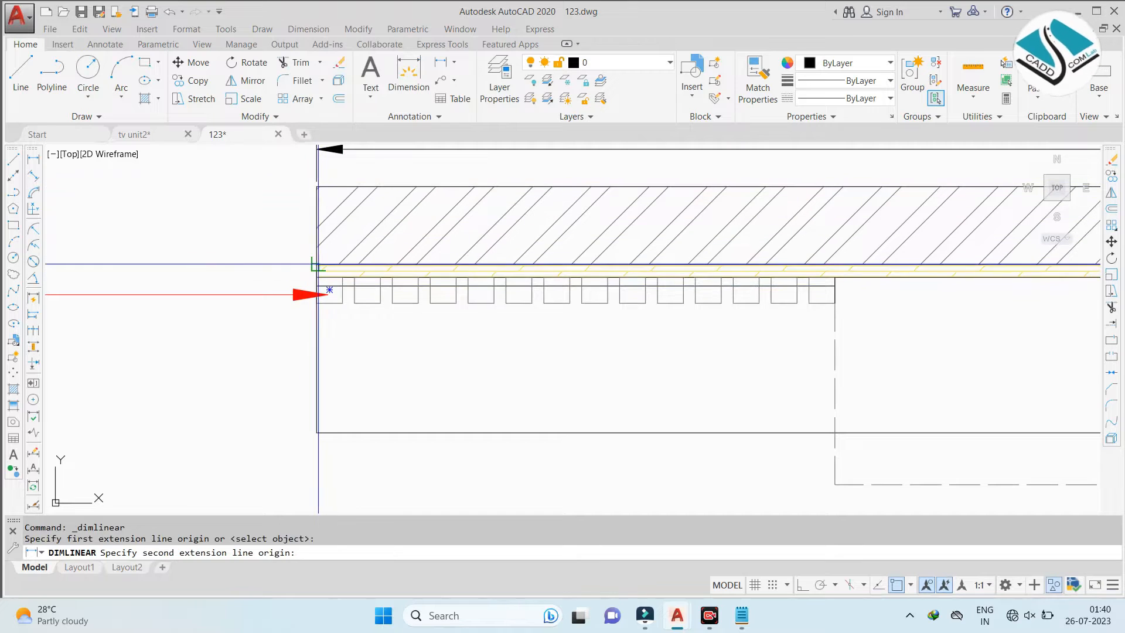
pyautogui.click(317, 265)
pyautogui.click(284, 261)
pyautogui.scroll(-4, 337, 242)
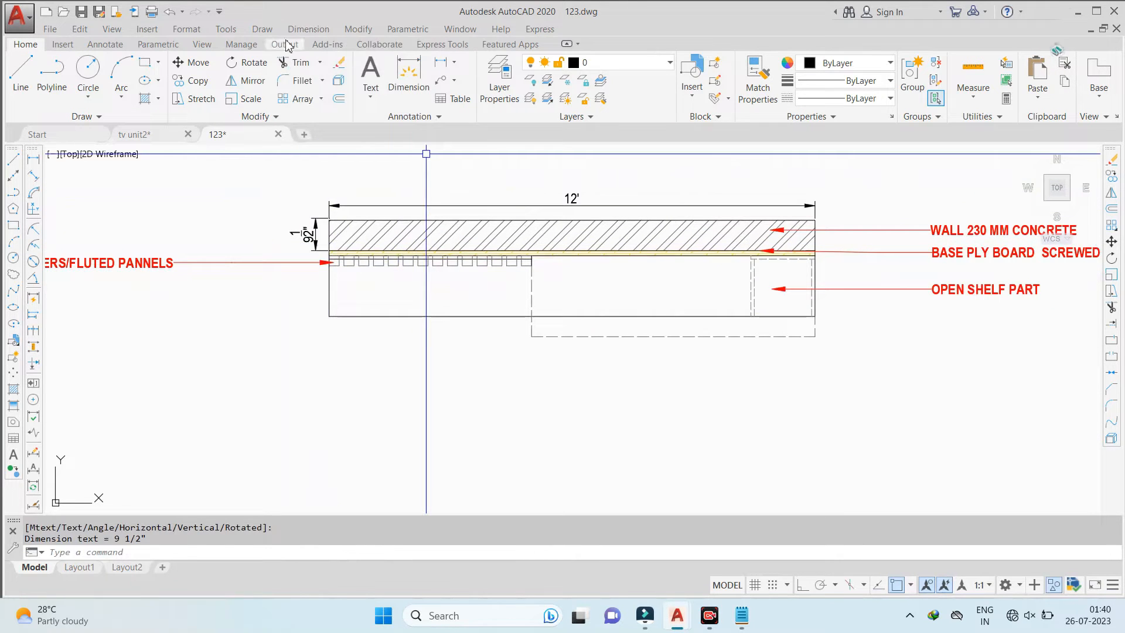
# Dimension the hatched wall's thickness from its corner points at the right end
pyautogui.click(309, 29)
pyautogui.click(319, 68)
pyautogui.scroll(4, 768, 213)
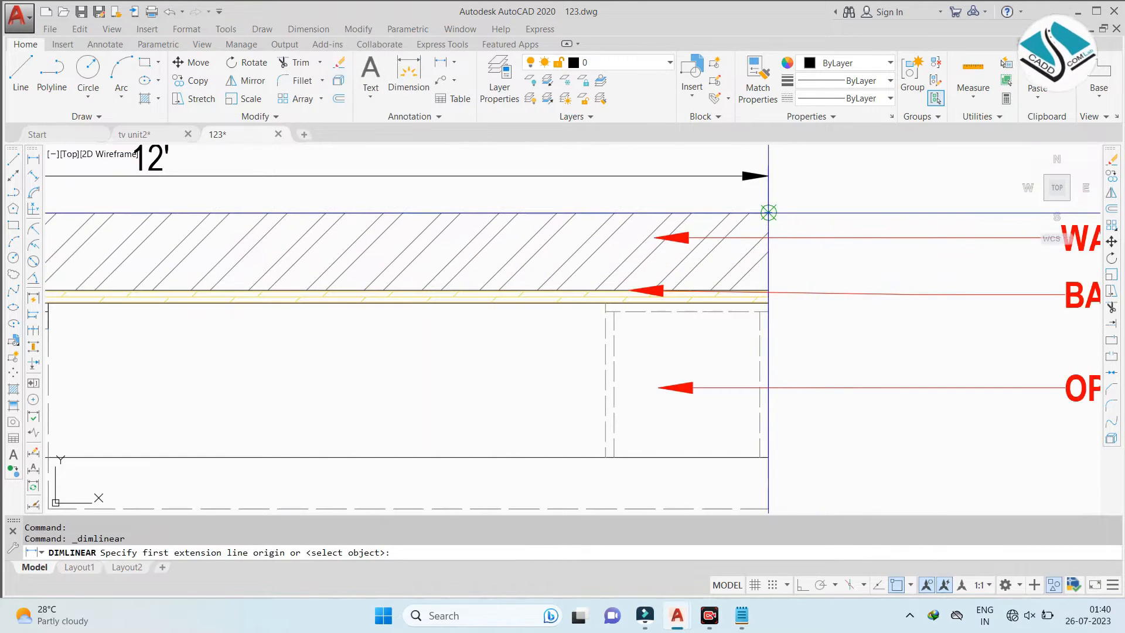
pyautogui.click(768, 212)
pyautogui.click(768, 291)
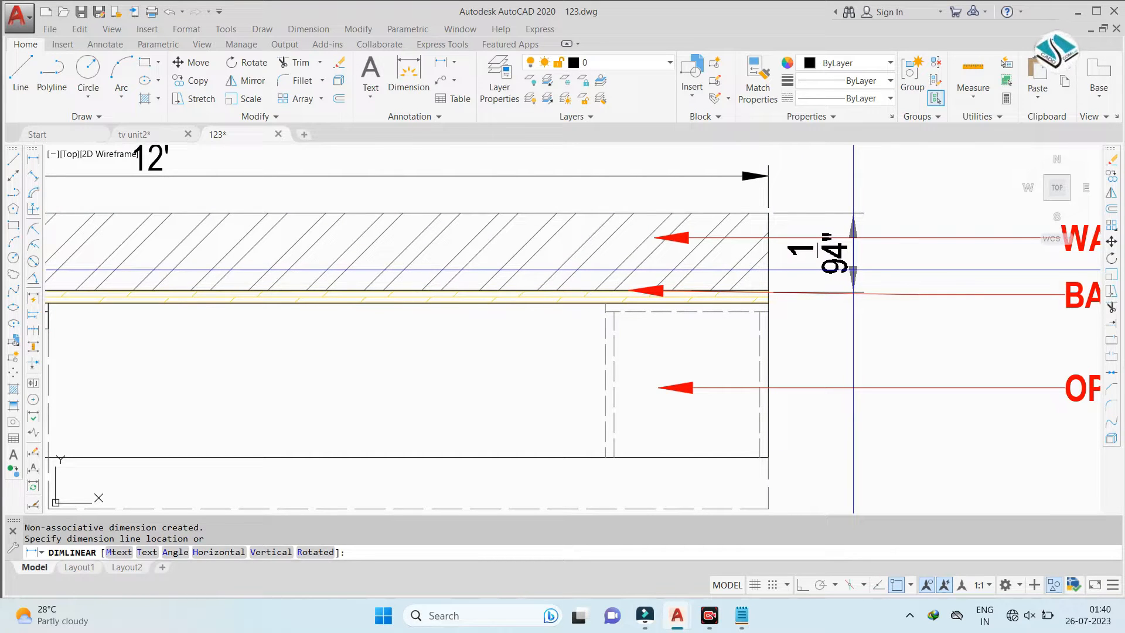
pyautogui.click(854, 270)
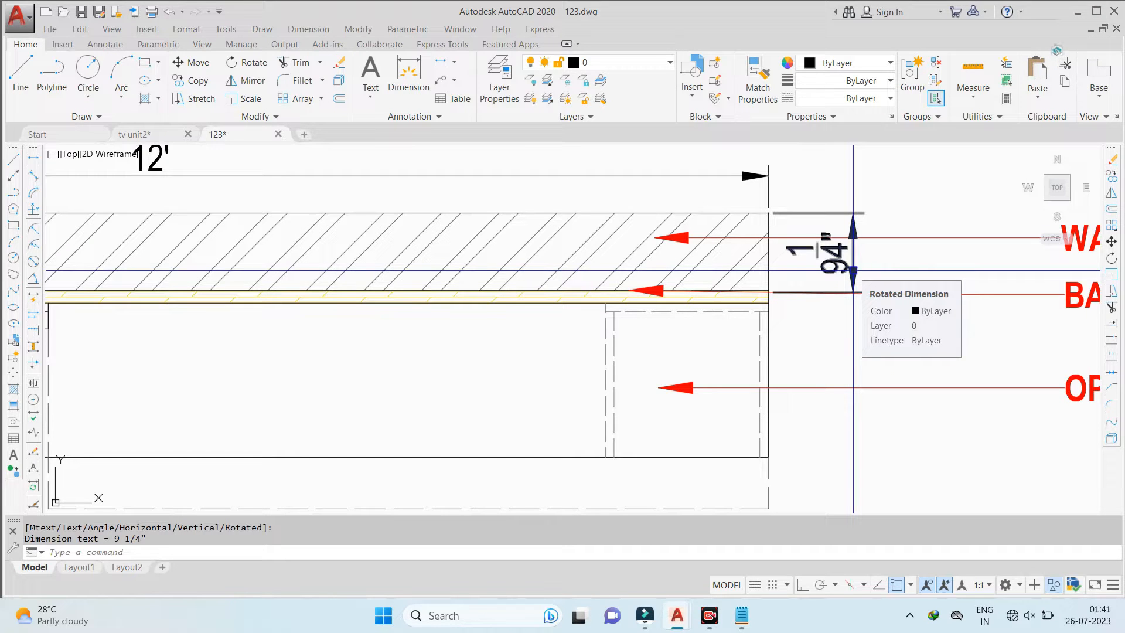
# Check the wall's thickness with a trial linear dimension at mid-wall, and erase the thickness dimension at the right end
pyautogui.click(315, 30)
pyautogui.click(325, 69)
pyautogui.click(498, 213)
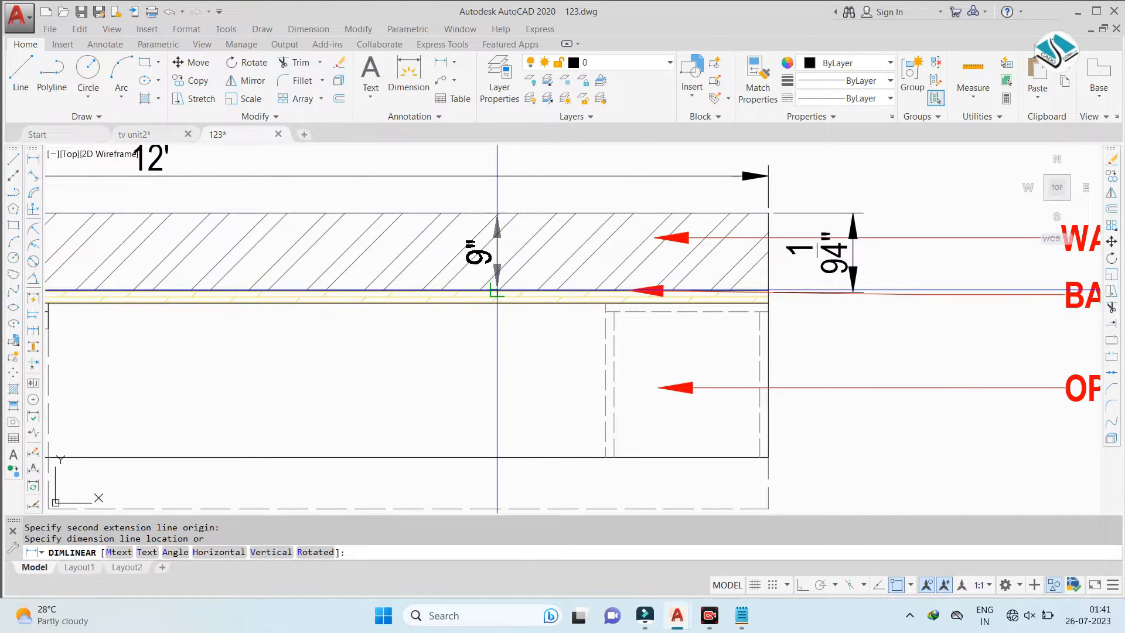
pyautogui.press('Escape')
pyautogui.press('Return')
# Dimension the wall's thickness between its back and front faces, placing the dimension beyond the right end
pyautogui.click(308, 28)
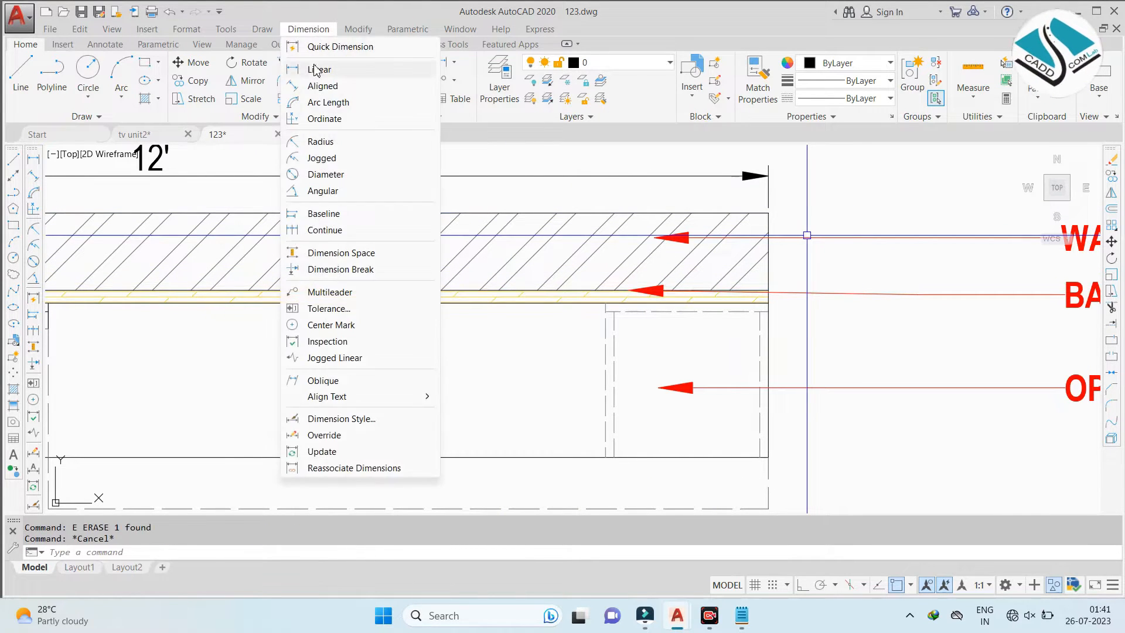
pyautogui.click(324, 70)
pyautogui.click(409, 213)
pyautogui.press('Escape')
pyautogui.press('Return')
pyautogui.click(409, 212)
pyautogui.click(408, 291)
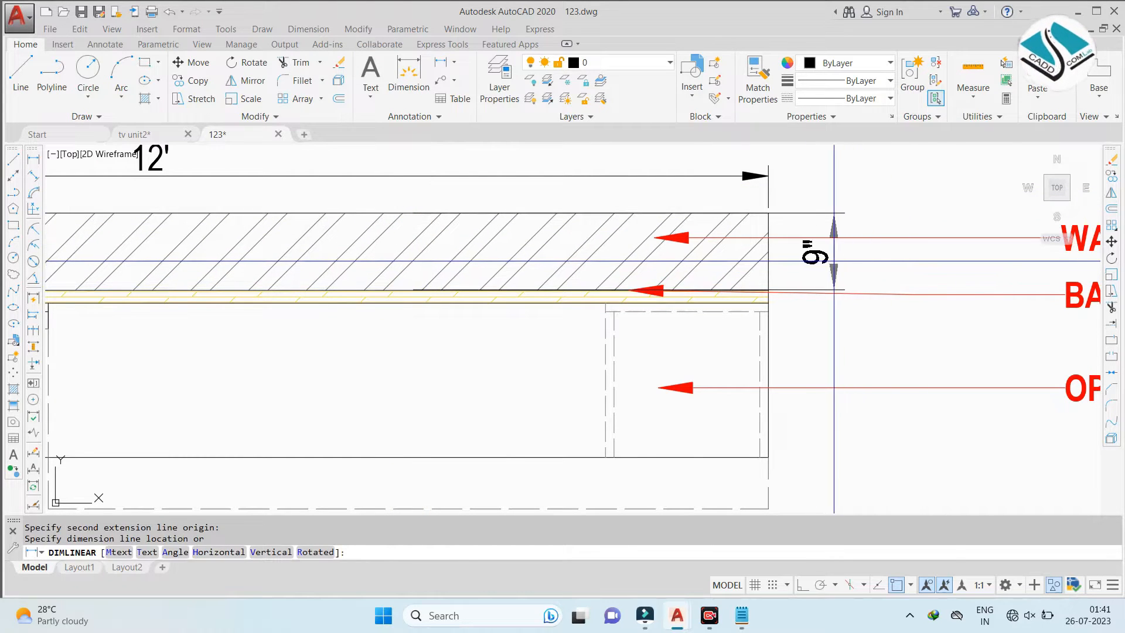
pyautogui.click(833, 252)
# Erase the wall-thickness dimension at the plan's left end
pyautogui.scroll(-4, 833, 253)
pyautogui.scroll(5, 283, 237)
pyautogui.click(301, 243)
pyautogui.write('e')
pyautogui.press('Return')
# Dimension the wall's thickness between its two faces, placing the dimension outside the plan's left end
pyautogui.click(308, 28)
pyautogui.click(320, 70)
pyautogui.click(358, 248)
pyautogui.click(356, 276)
pyautogui.click(294, 276)
pyautogui.press('Escape')
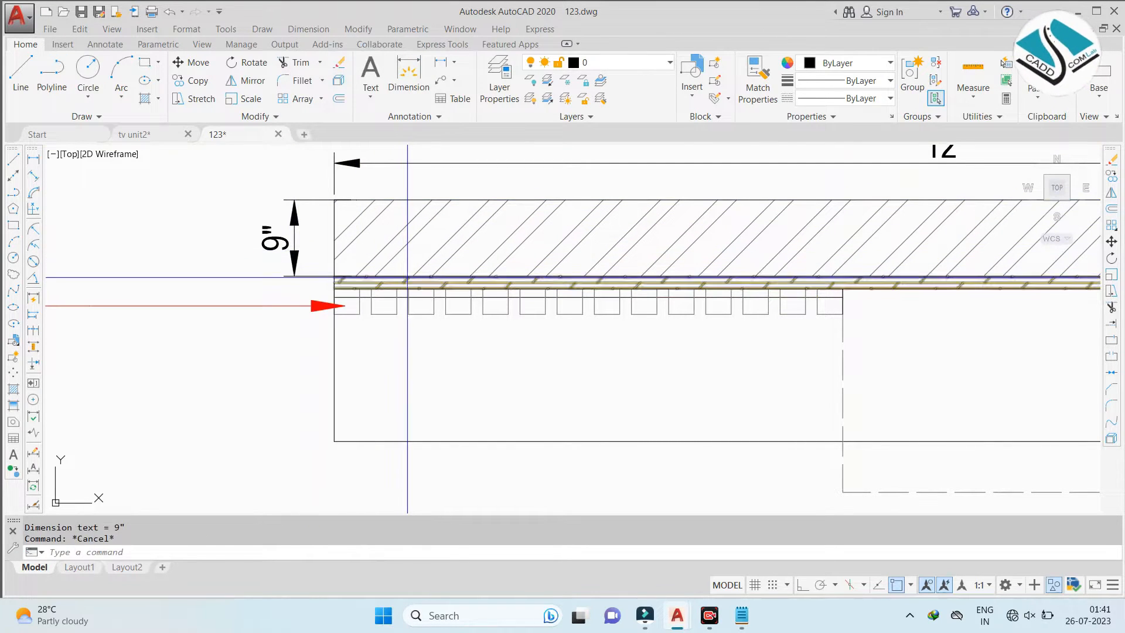
# Dimension the base ply board's thickness, in line with the wall-thickness dimension at the left end
pyautogui.press('Return')
pyautogui.click(407, 288)
pyautogui.click(334, 288)
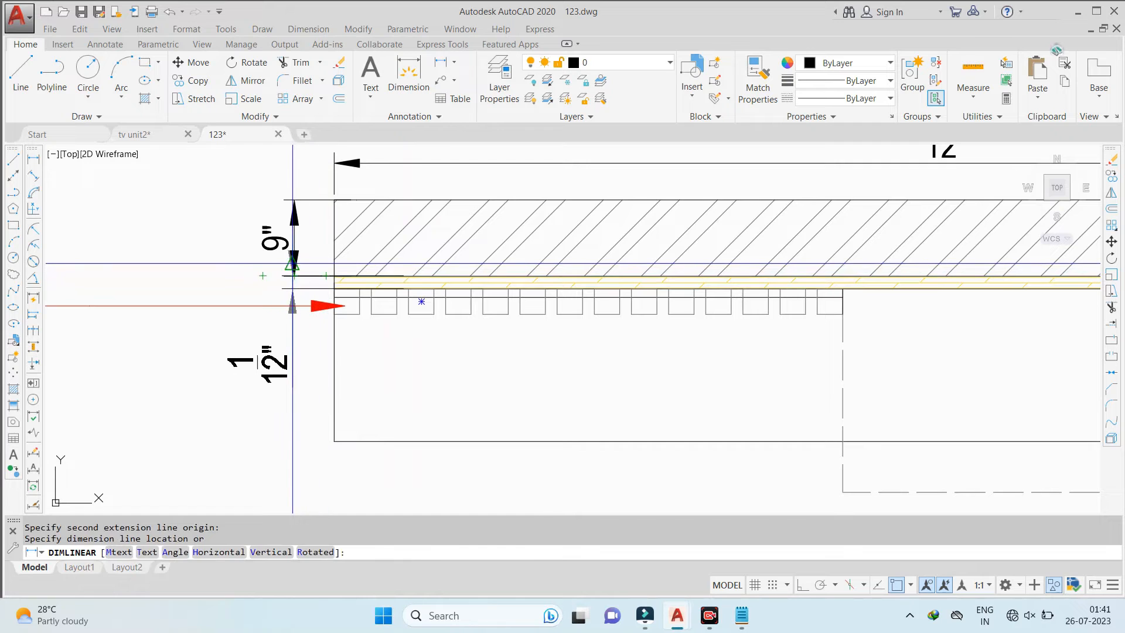
pyautogui.click(295, 272)
pyautogui.press('Escape')
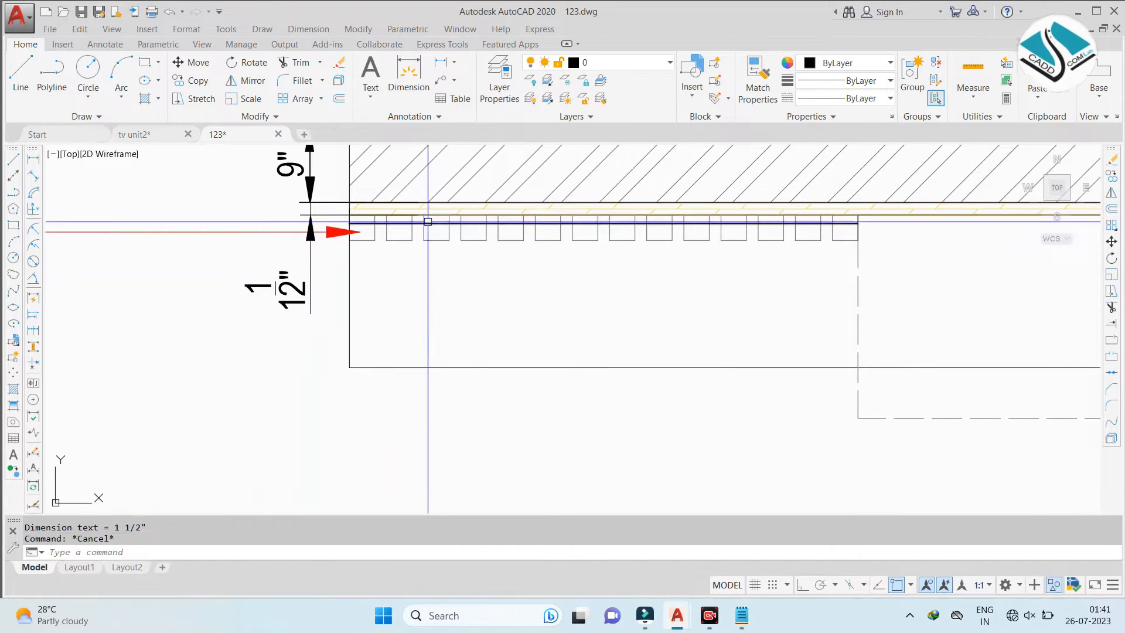
pyautogui.press('Return')
pyautogui.scroll(2, 551, 434)
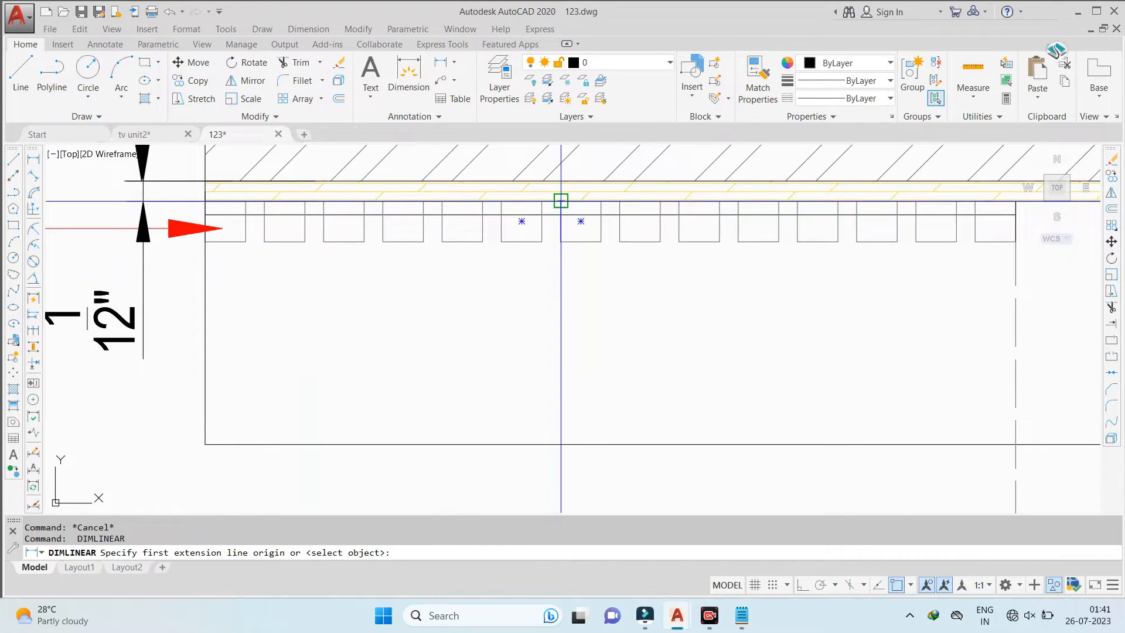
pyautogui.scroll(-2, 496, 235)
pyautogui.scroll(-1, 558, 242)
pyautogui.moveTo(628, 231); pyautogui.dragTo(505, 240, button='middle')
pyautogui.scroll(1, 488, 238)
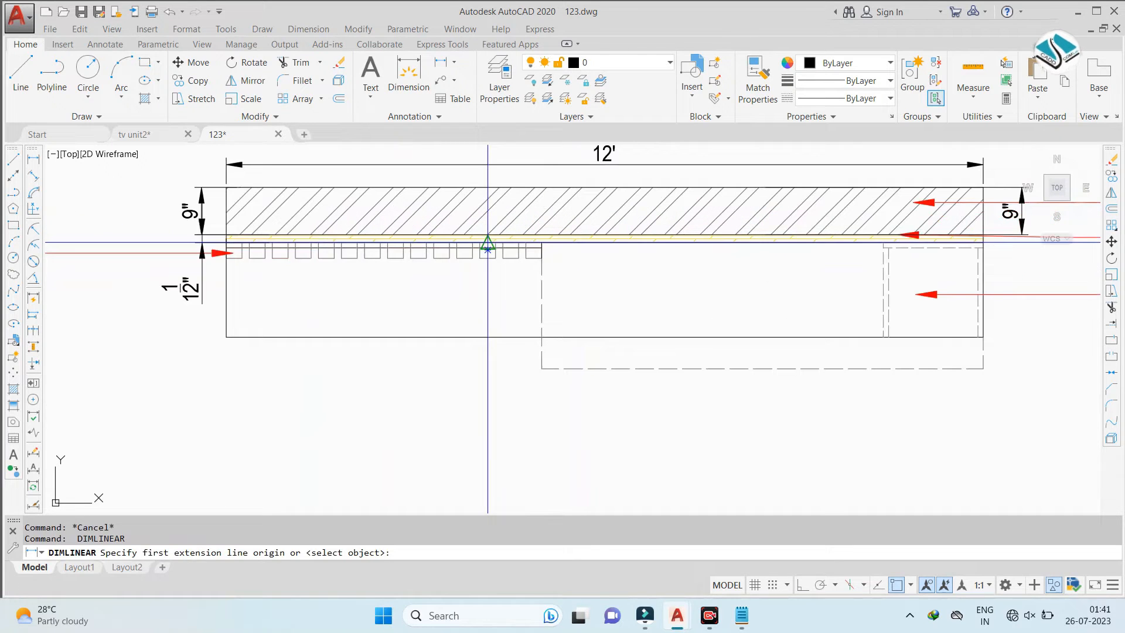
pyautogui.press('Escape')
# Erase the horizontal line running across the fluted panels just in front of the base ply board
pyautogui.moveTo(350, 260); pyautogui.dragTo(472, 252, button='middle')
pyautogui.scroll(2, 432, 247)
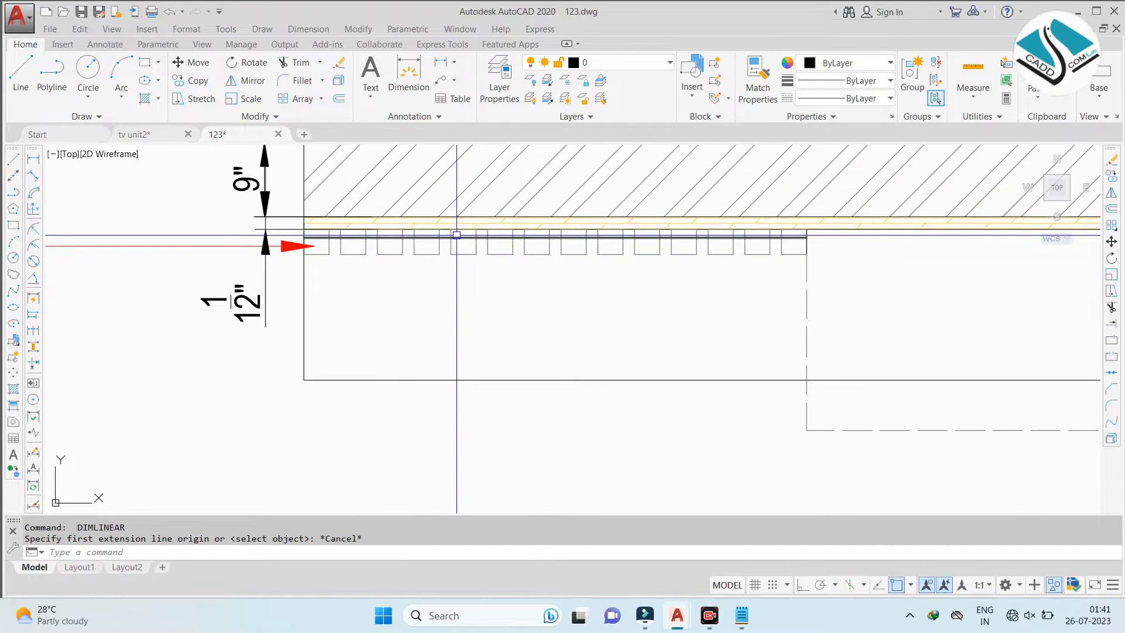
pyautogui.scroll(4, 309, 235)
pyautogui.click(351, 250)
pyautogui.write('e')
pyautogui.press('Return')
pyautogui.scroll(-4, 383, 249)
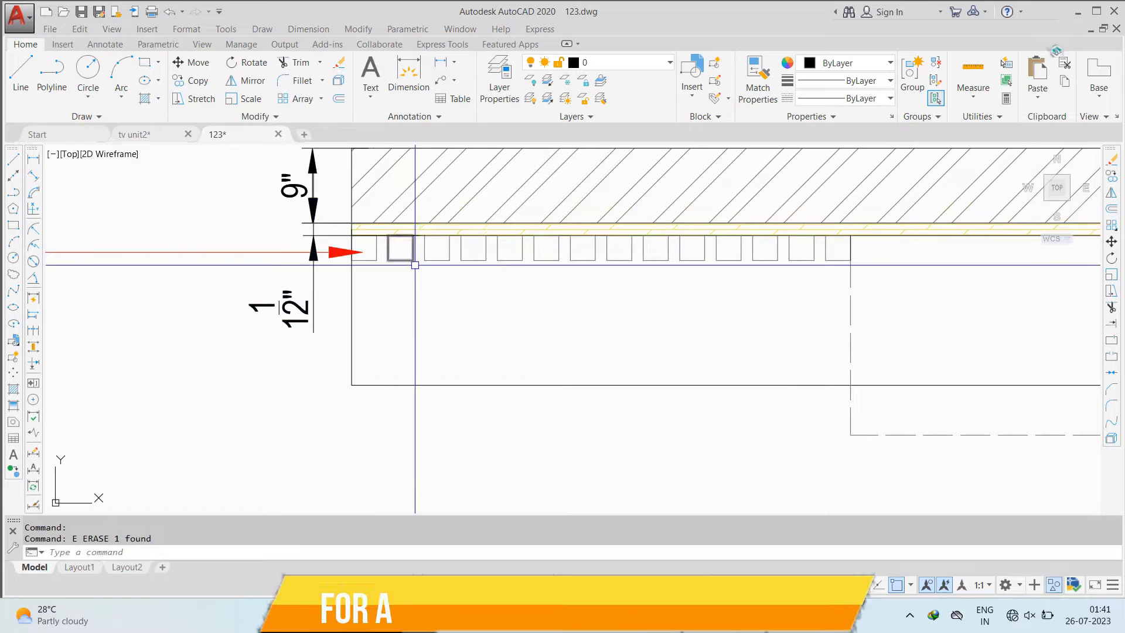
# Draw a rectangle spanning about five fluted panels, starting at the front face of the base ply board
pyautogui.scroll(-2, 415, 265)
pyautogui.scroll(3, 535, 261)
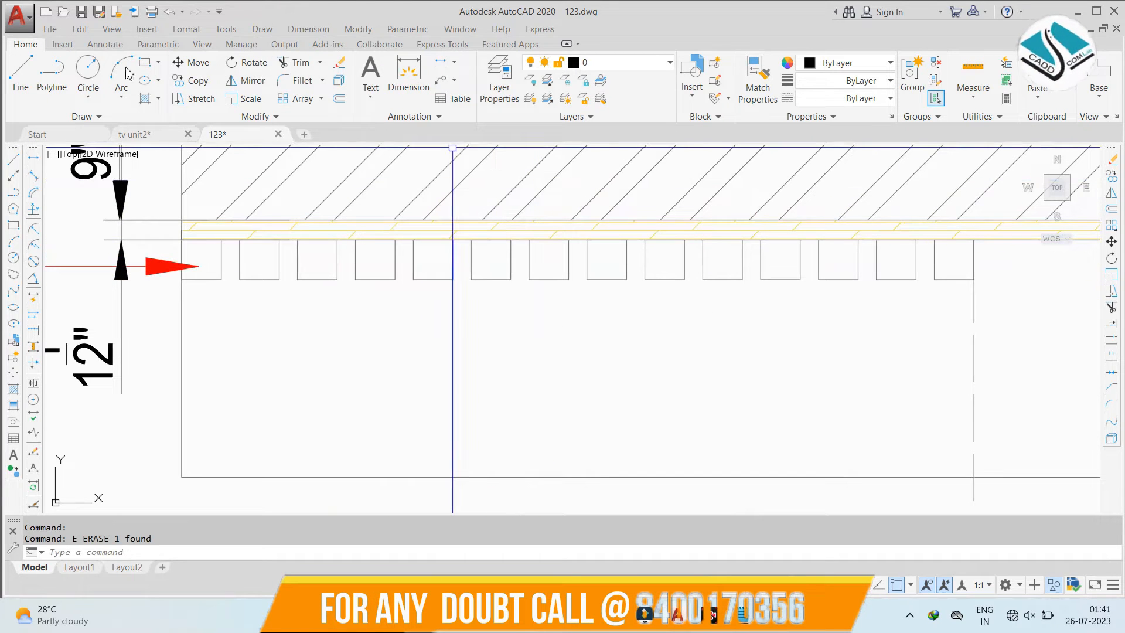
pyautogui.click(147, 66)
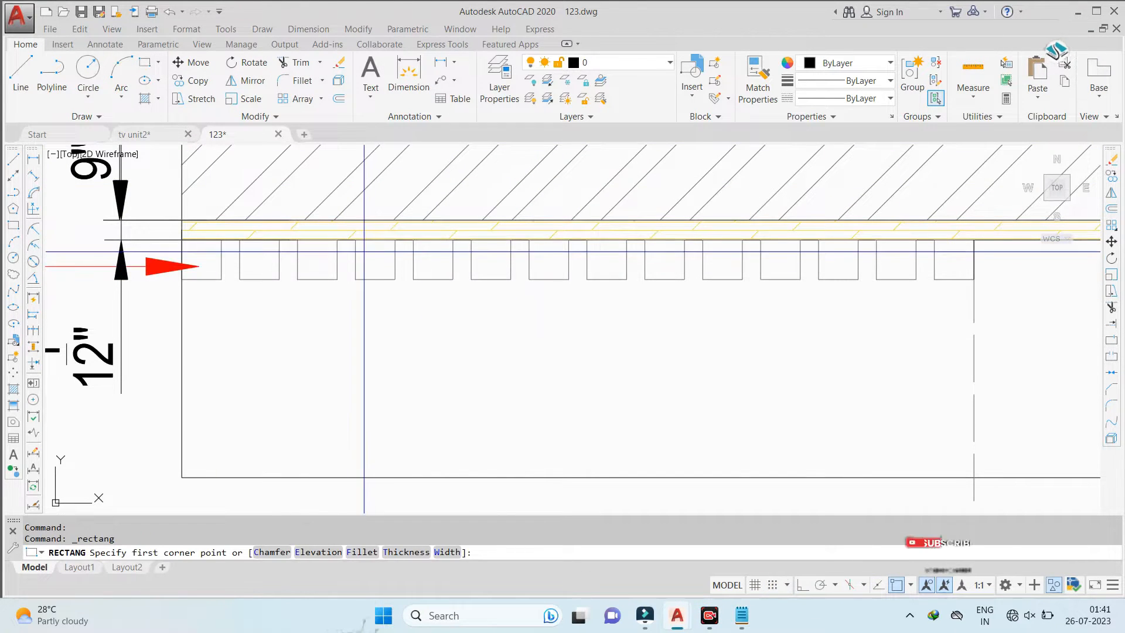
pyautogui.click(349, 239)
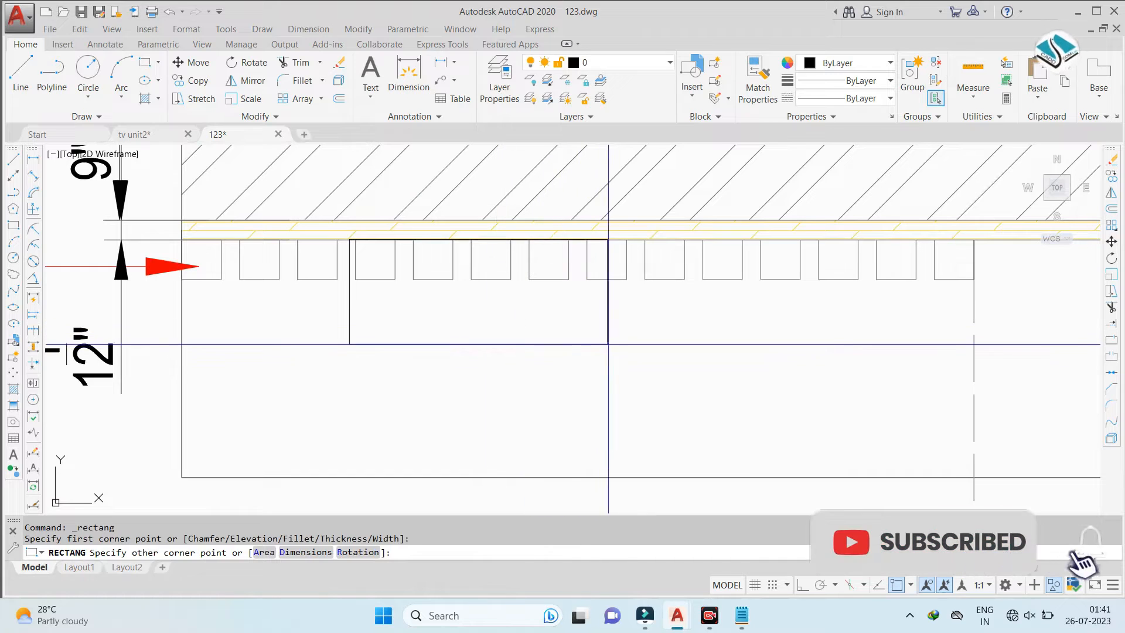
pyautogui.click(635, 365)
pyautogui.scroll(-4, 557, 296)
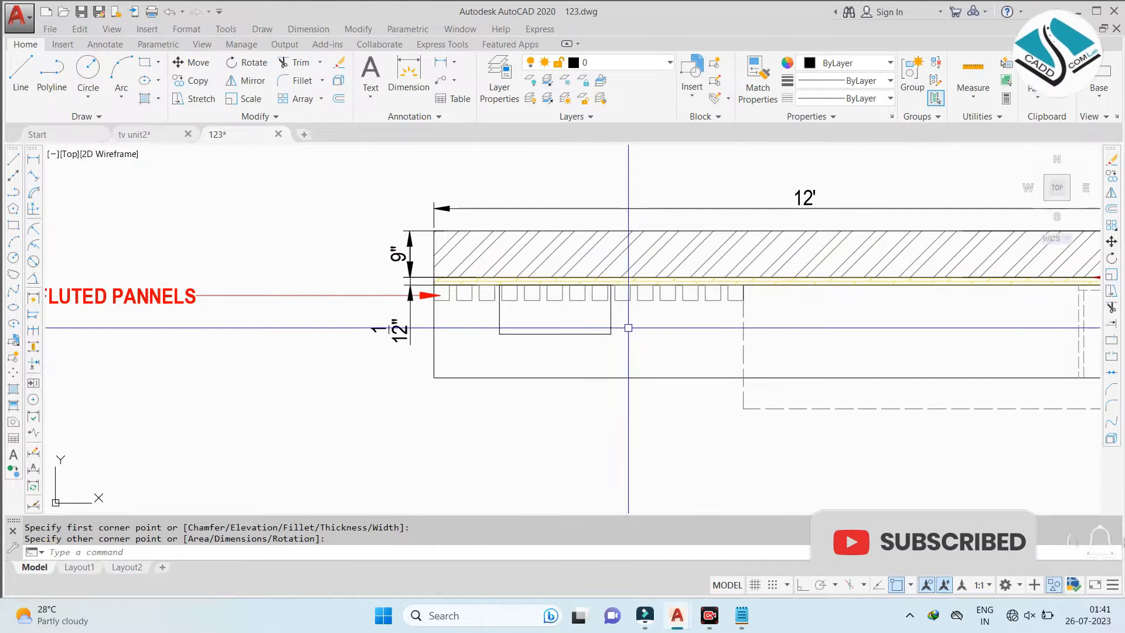
pyautogui.scroll(4, 556, 299)
pyautogui.press('Escape')
pyautogui.press('Escape')
pyautogui.click(14, 276)
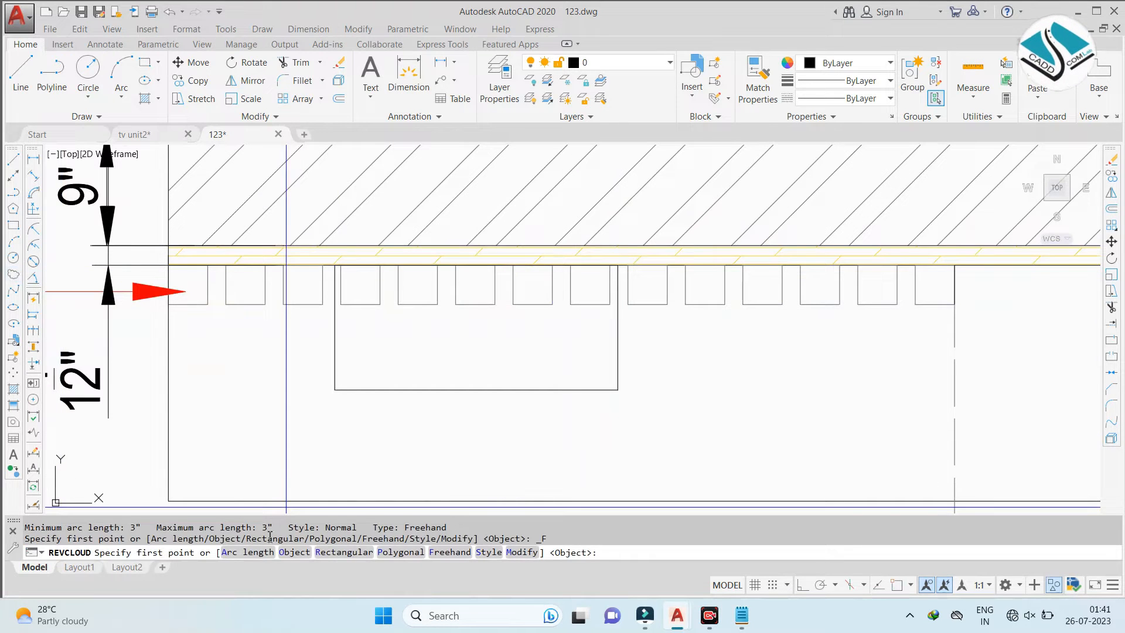
pyautogui.click(295, 552)
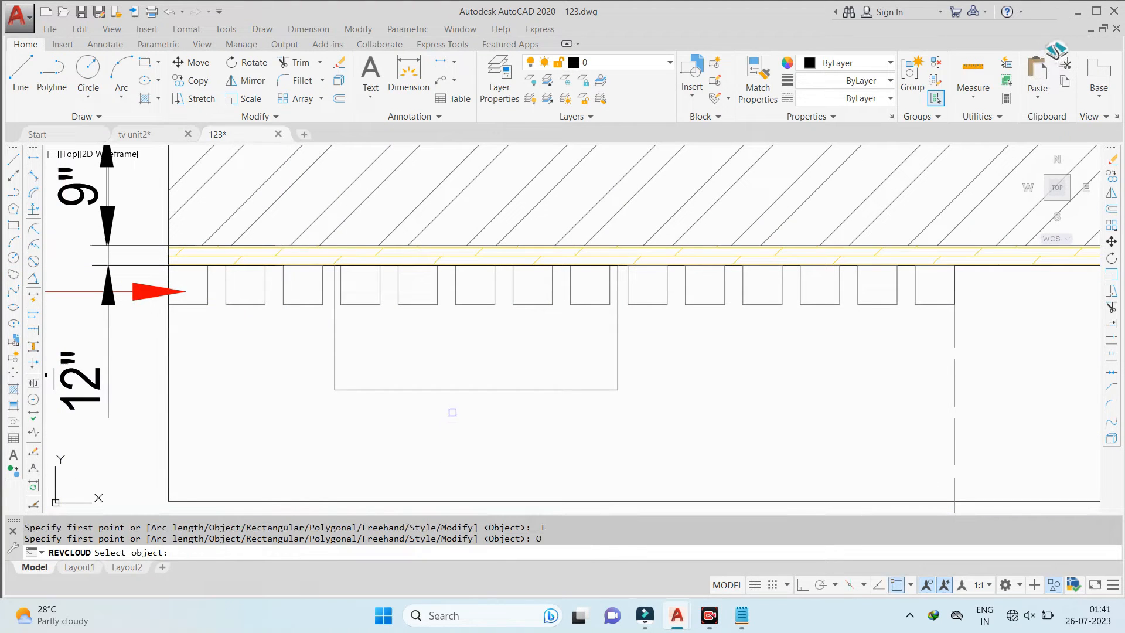
pyautogui.press('Escape')
# Convert the rectangle over the fluted panels into a revision cloud with a 1" arc length
pyautogui.press('Return')
pyautogui.click(268, 551)
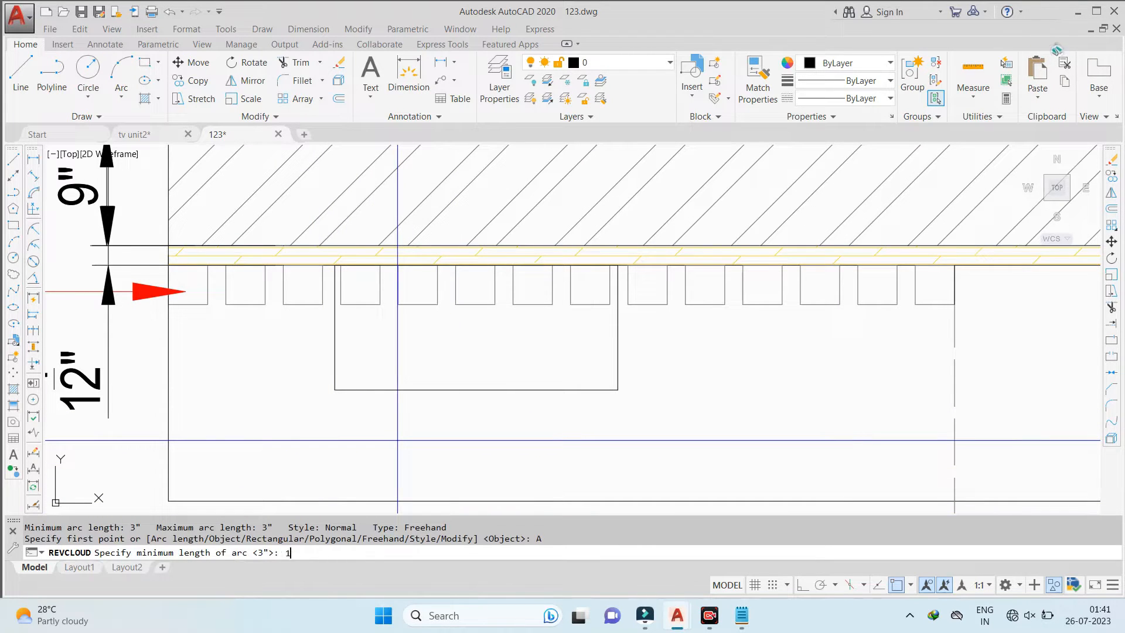
pyautogui.press('Return')
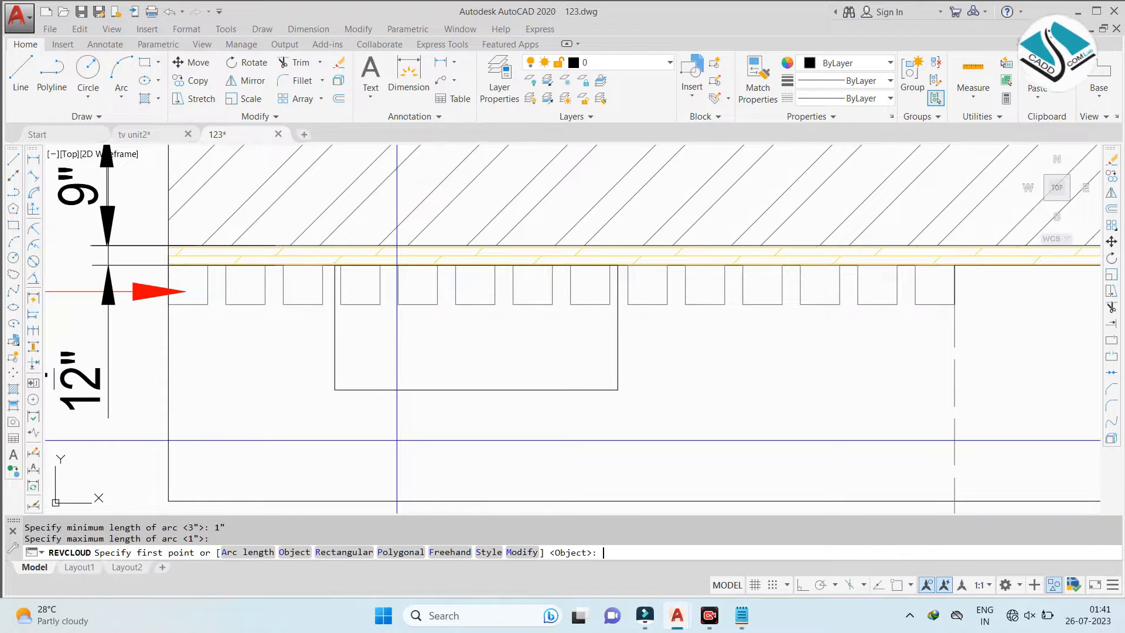
pyautogui.click(306, 552)
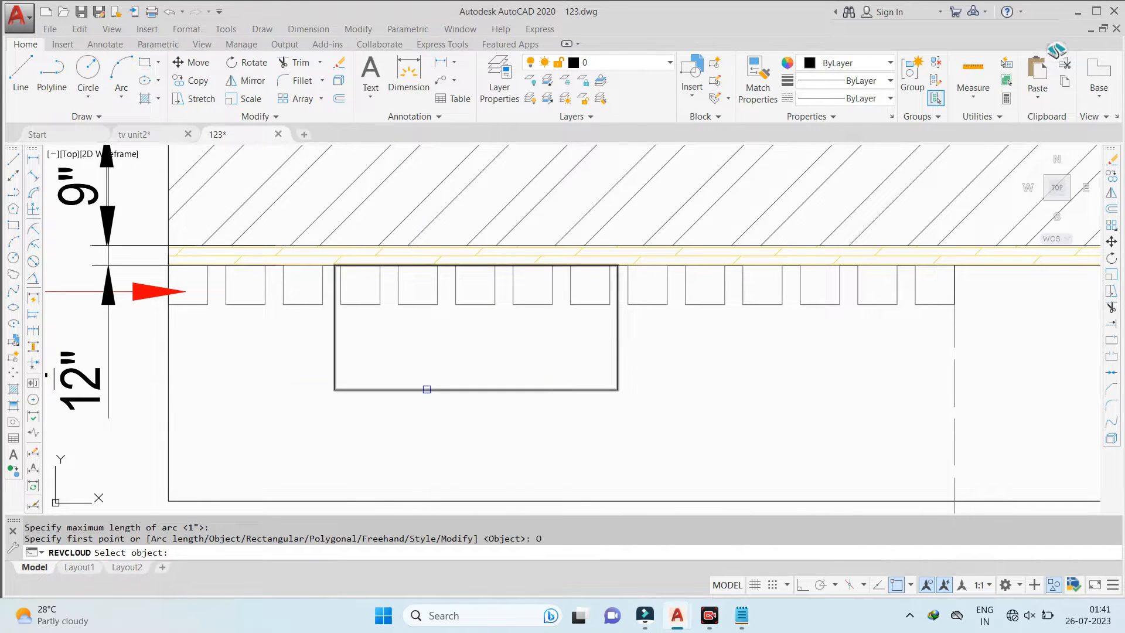
pyautogui.click(427, 389)
pyautogui.scroll(-4, 505, 353)
pyautogui.scroll(4, 561, 352)
# Colour the revision cloud dark blue
pyautogui.click(568, 351)
pyautogui.click(419, 415)
pyautogui.click(844, 63)
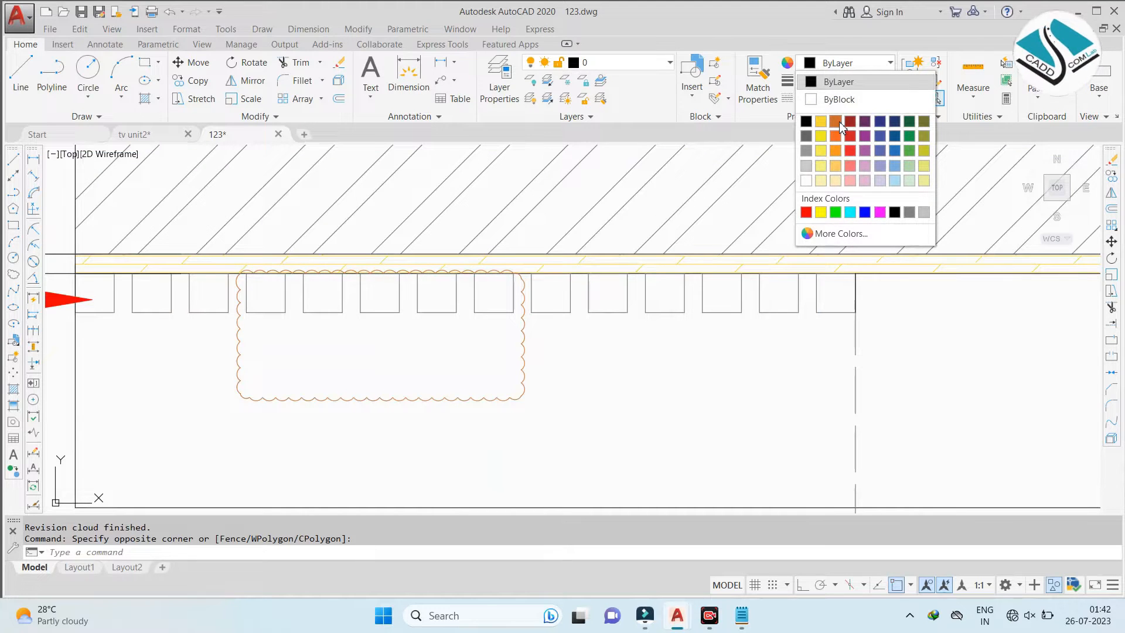
pyautogui.click(879, 121)
pyautogui.press('Escape')
# Add a multileader from the revision cloud's left edge to above the plan's left end, with the text DETAIL A
pyautogui.scroll(-2, 328, 246)
pyautogui.moveTo(299, 235); pyautogui.dragTo(455, 286, button='middle')
pyautogui.press('Escape')
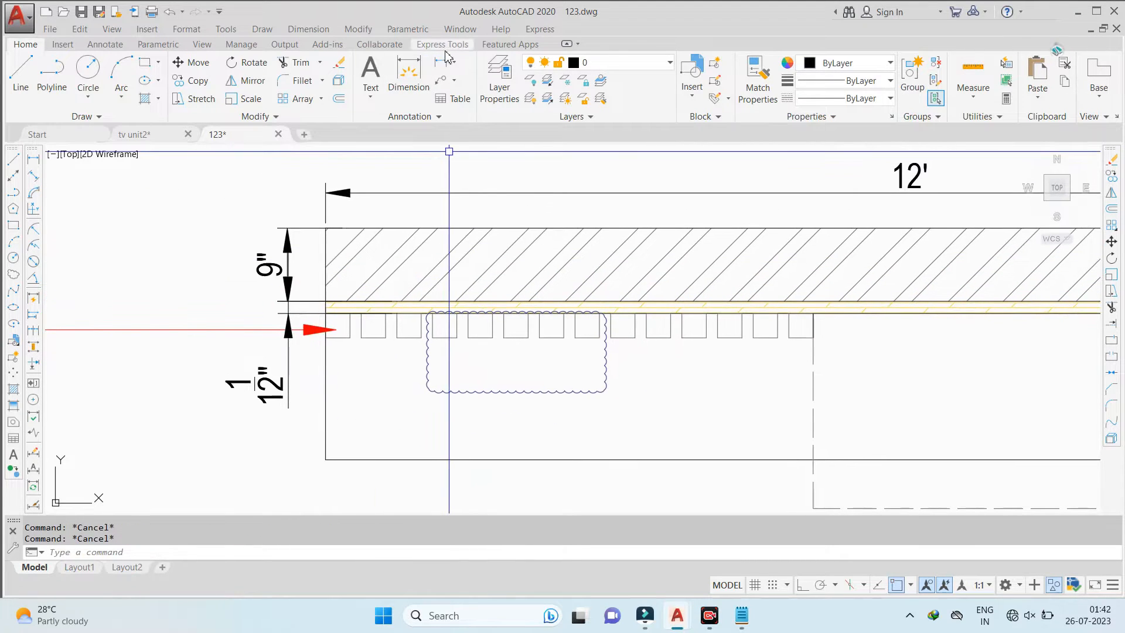
pyautogui.click(441, 81)
pyautogui.click(428, 358)
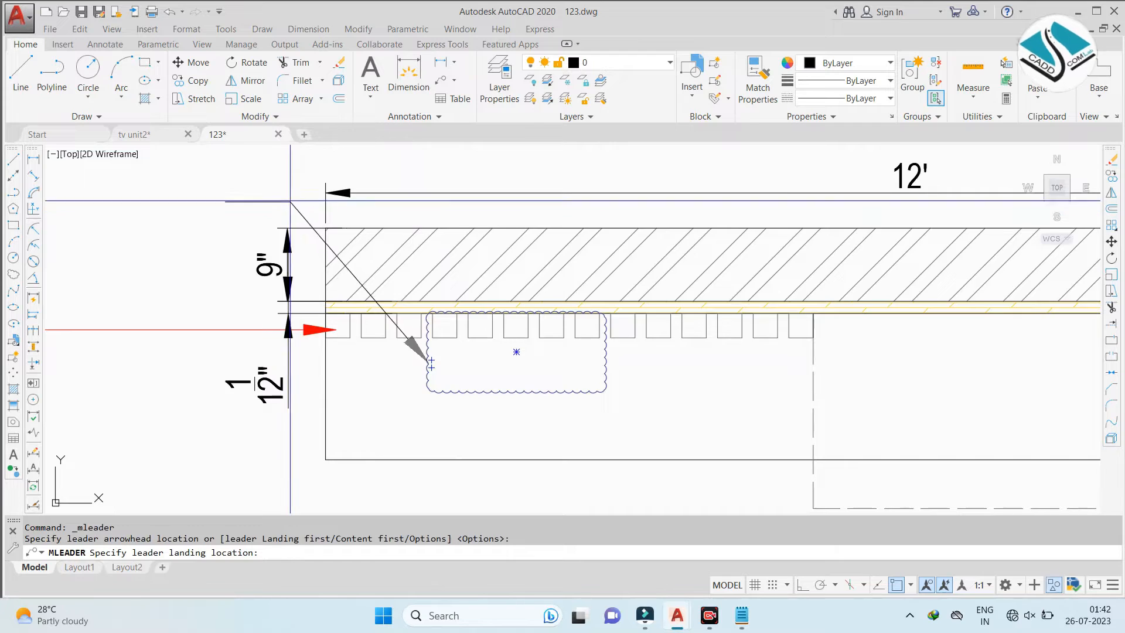
pyautogui.moveTo(259, 235); pyautogui.dragTo(302, 289, button='middle')
pyautogui.click(297, 187)
pyautogui.write('DETA')
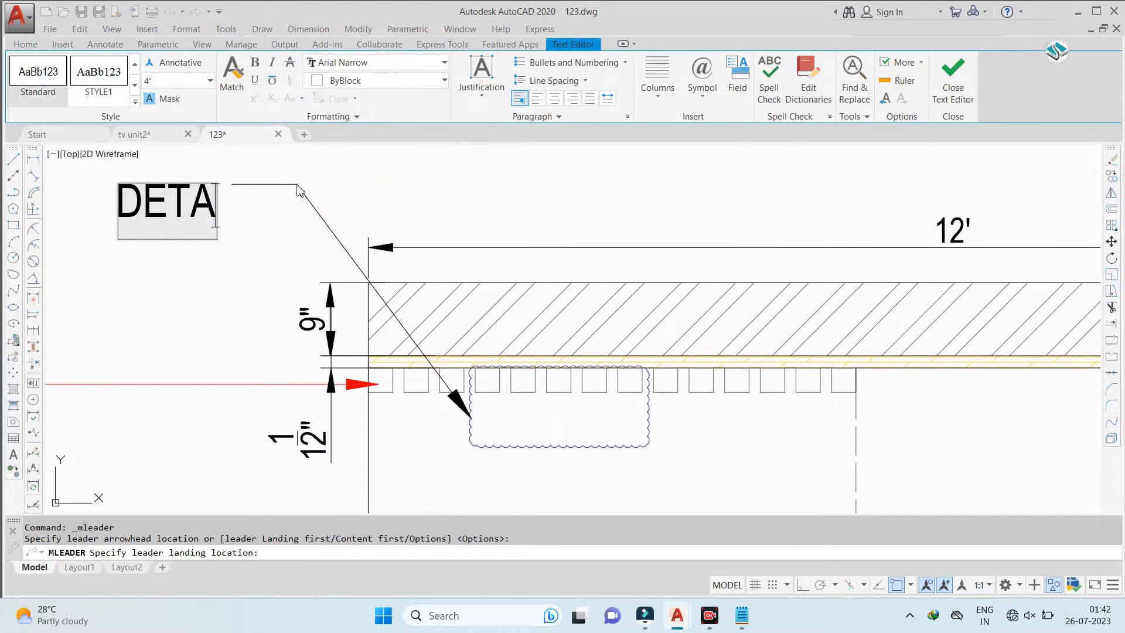
pyautogui.write('IL ')
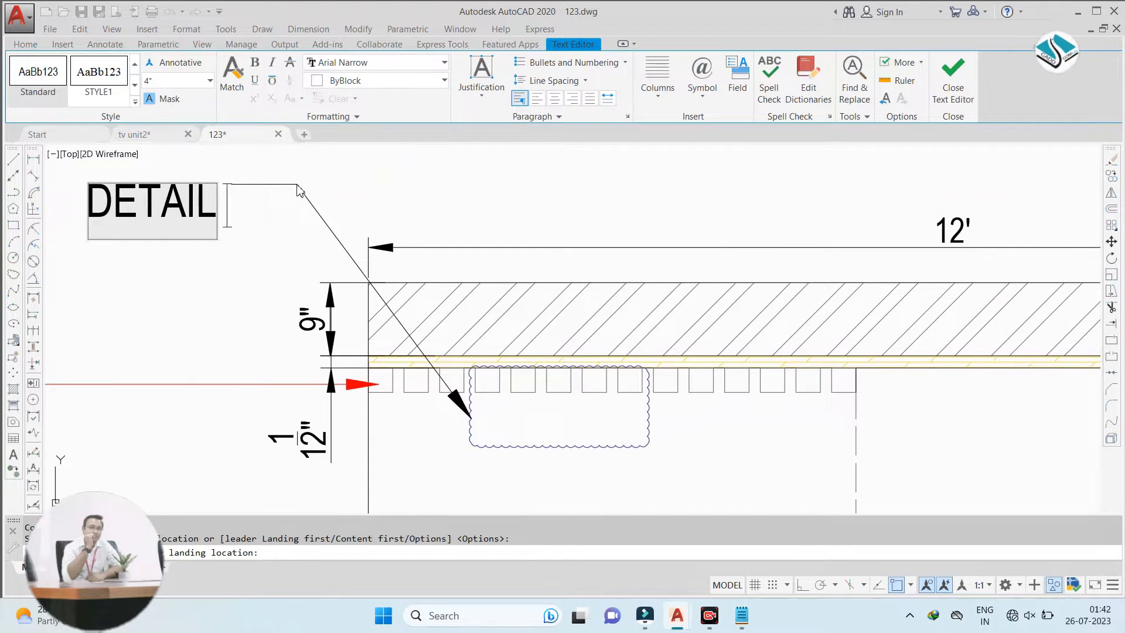
pyautogui.write('A')
pyautogui.click(443, 195)
pyautogui.scroll(-2, 308, 215)
pyautogui.moveTo(308, 216); pyautogui.dragTo(436, 233, button='middle')
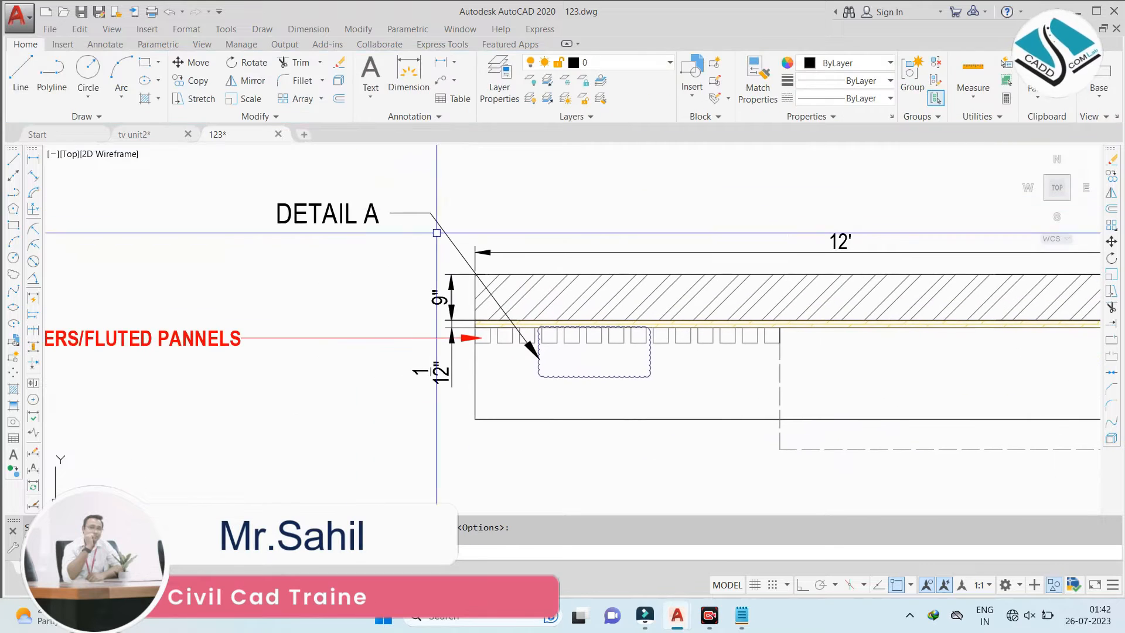
# Draw a rectangle enclosing the DETAIL A leader text
pyautogui.scroll(2, 414, 231)
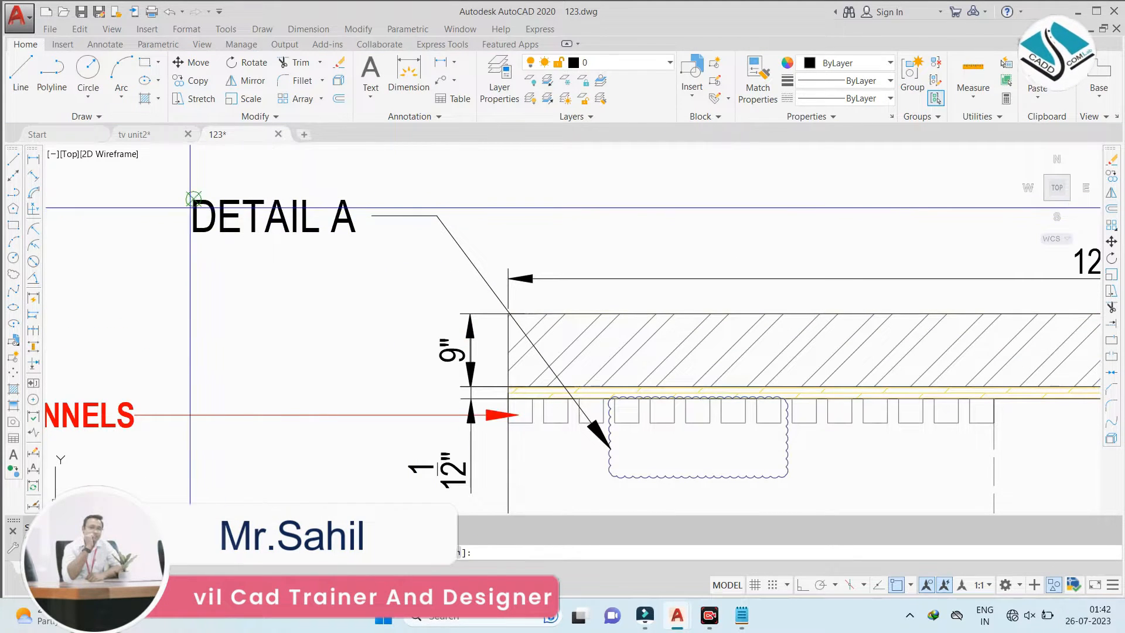
pyautogui.scroll(2, 190, 207)
pyautogui.click(171, 186)
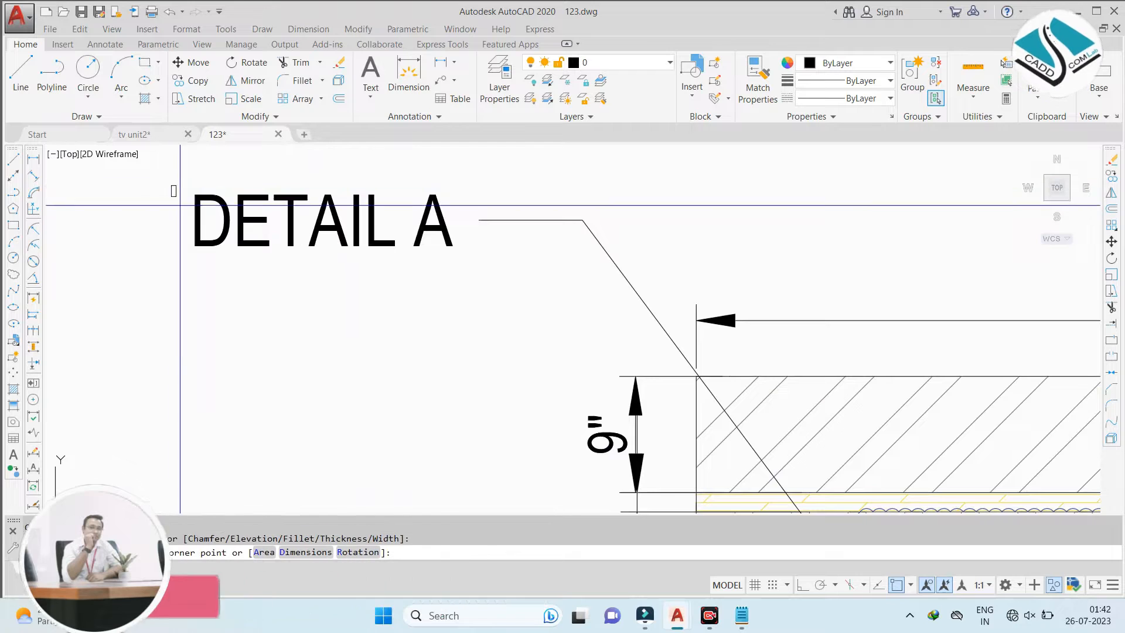
pyautogui.click(467, 265)
# Fillet all four corners of the rectangle around DETAIL A with a 3" radius
pyautogui.write('F')
pyautogui.press('Return')
pyautogui.write('R')
pyautogui.press('Return')
pyautogui.write('3')
pyautogui.press('Return')
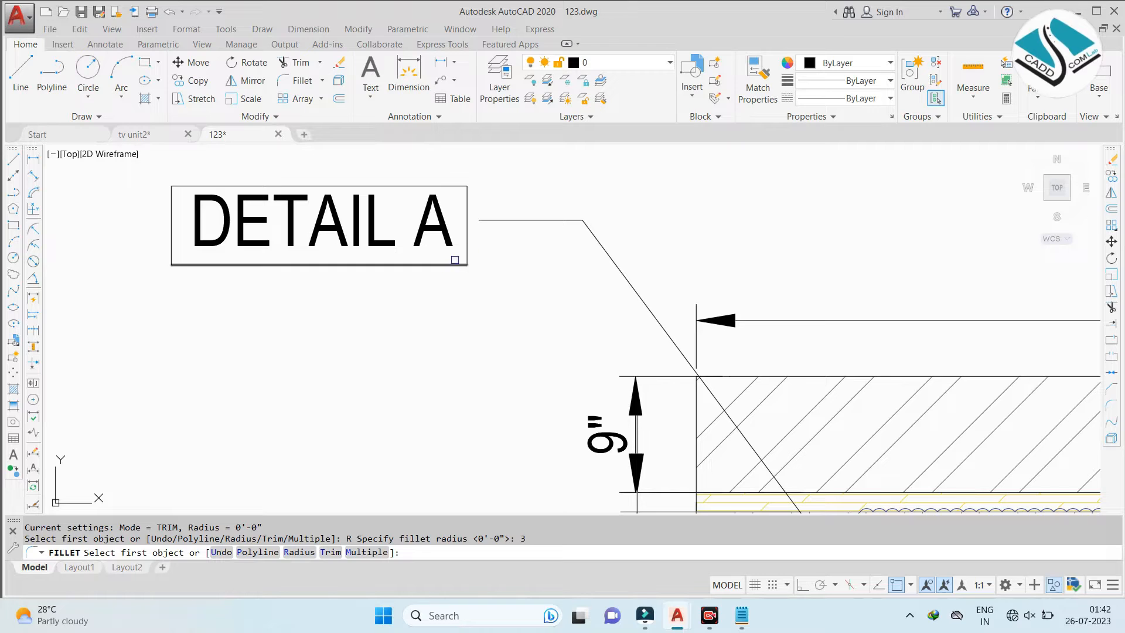
pyautogui.click(450, 186)
pyautogui.click(470, 206)
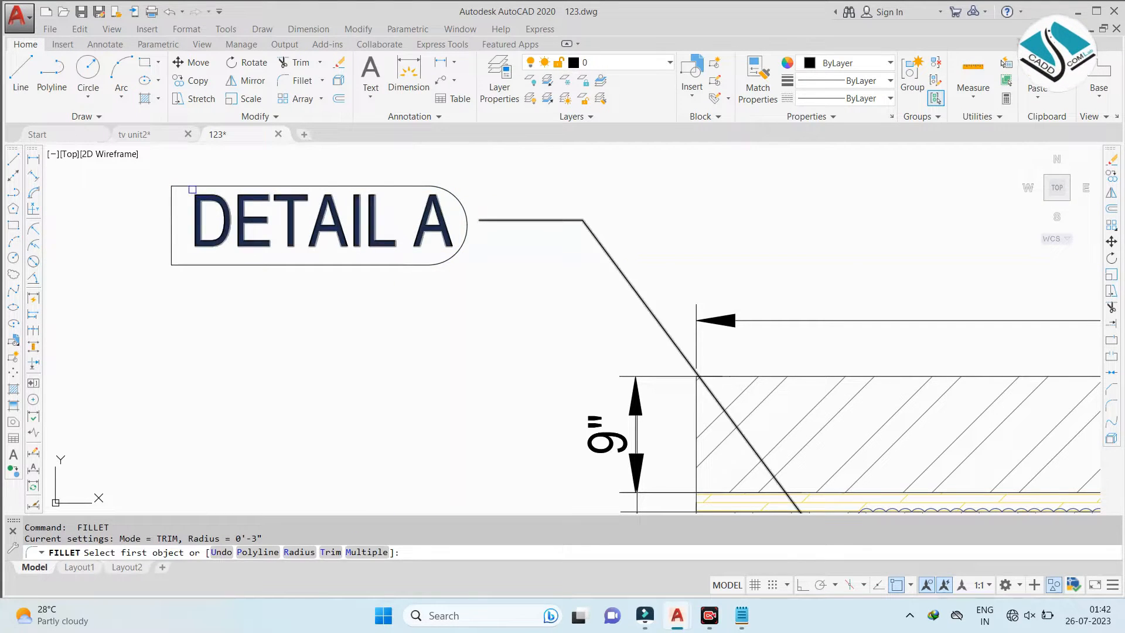
pyautogui.click(168, 214)
pyautogui.press('space')
pyautogui.click(174, 255)
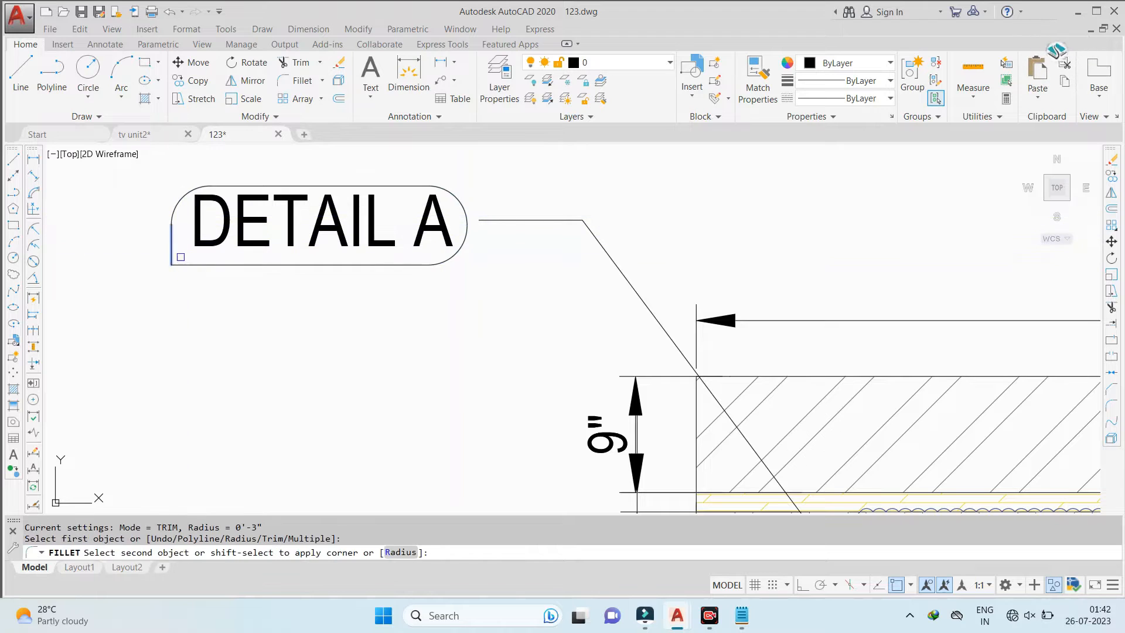
pyautogui.click(188, 266)
pyautogui.press('Escape')
# Match the DETAIL A leader's properties to the red fluted panels leader
pyautogui.click(511, 182)
pyautogui.click(201, 284)
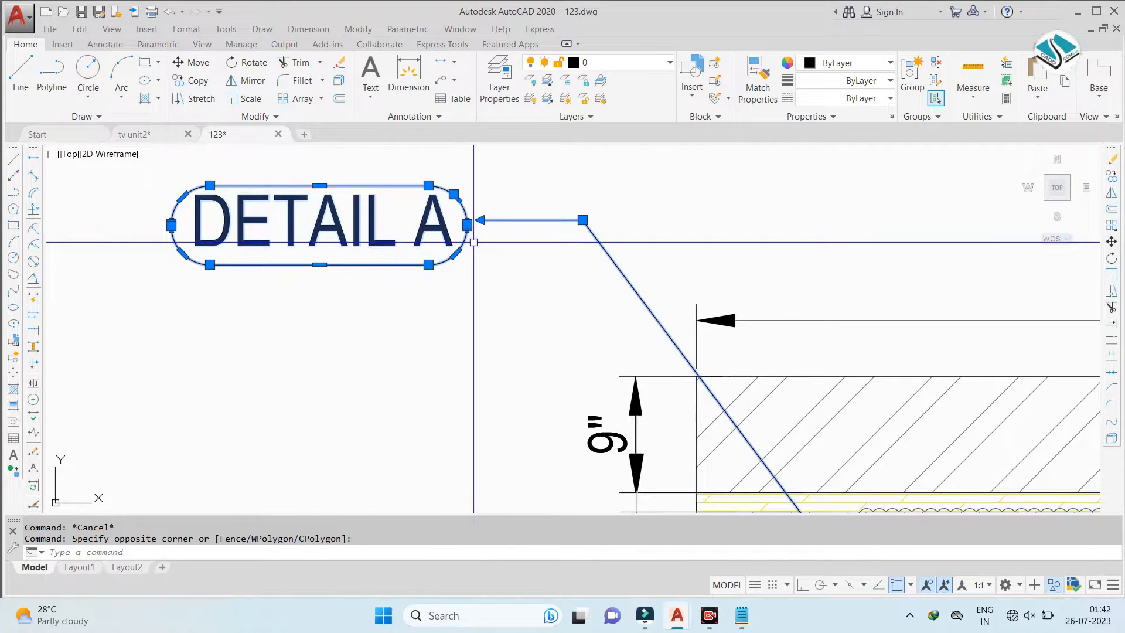
pyautogui.scroll(-2, 458, 233)
pyautogui.press('Escape')
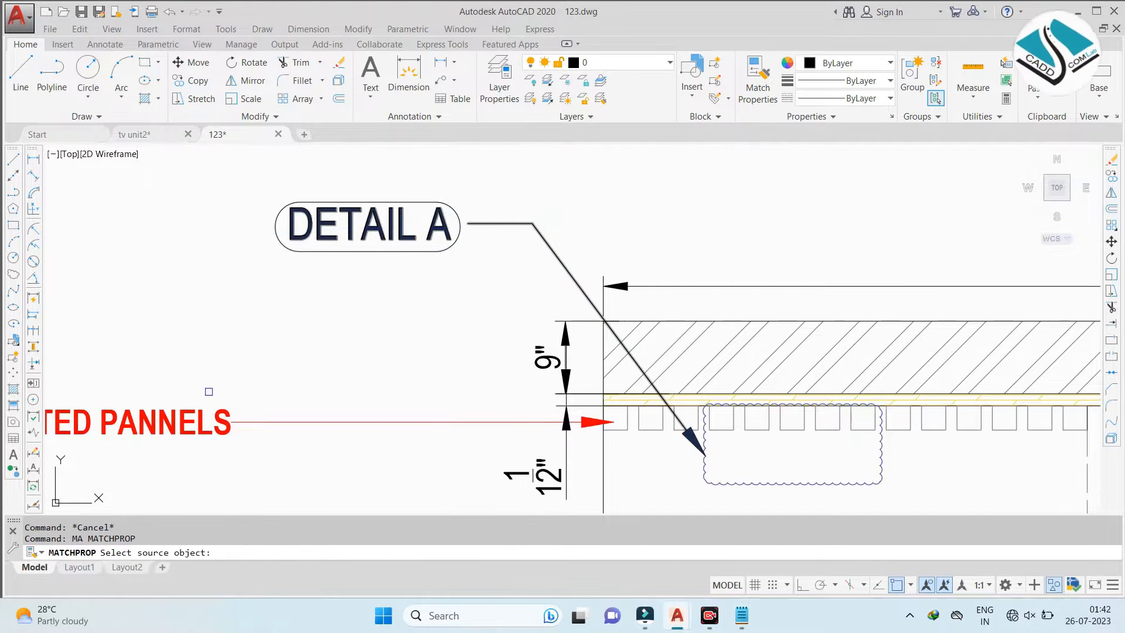
pyautogui.click(218, 420)
pyautogui.click(373, 222)
pyautogui.press('Escape')
# Move the rounded outline so it is centred around the DETAIL A text
pyautogui.click(167, 178)
pyautogui.click(480, 276)
pyautogui.write('m')
pyautogui.press('Return')
pyautogui.scroll(2, 370, 251)
pyautogui.click(439, 227)
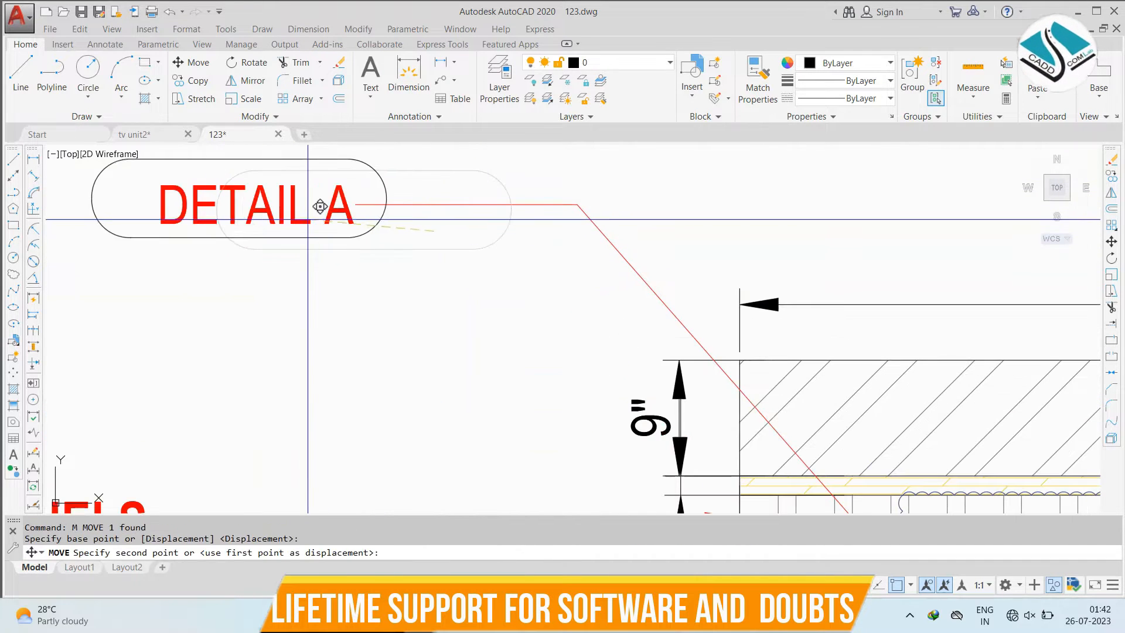
pyautogui.press('Escape')
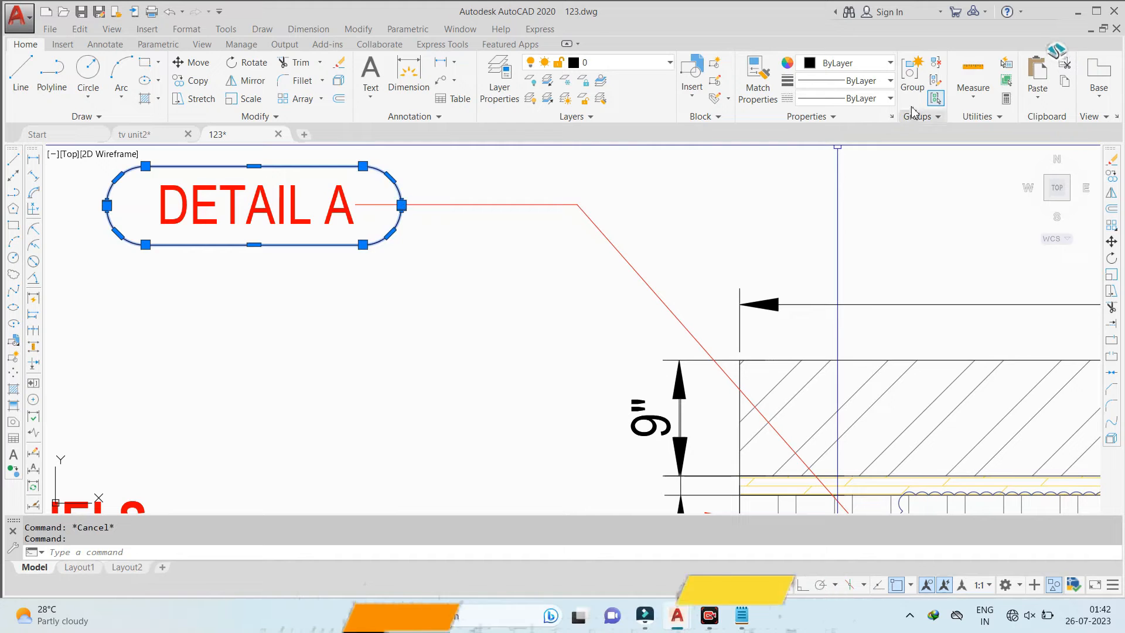
# Colour the rounded outline around DETAIL A orange
pyautogui.click(849, 63)
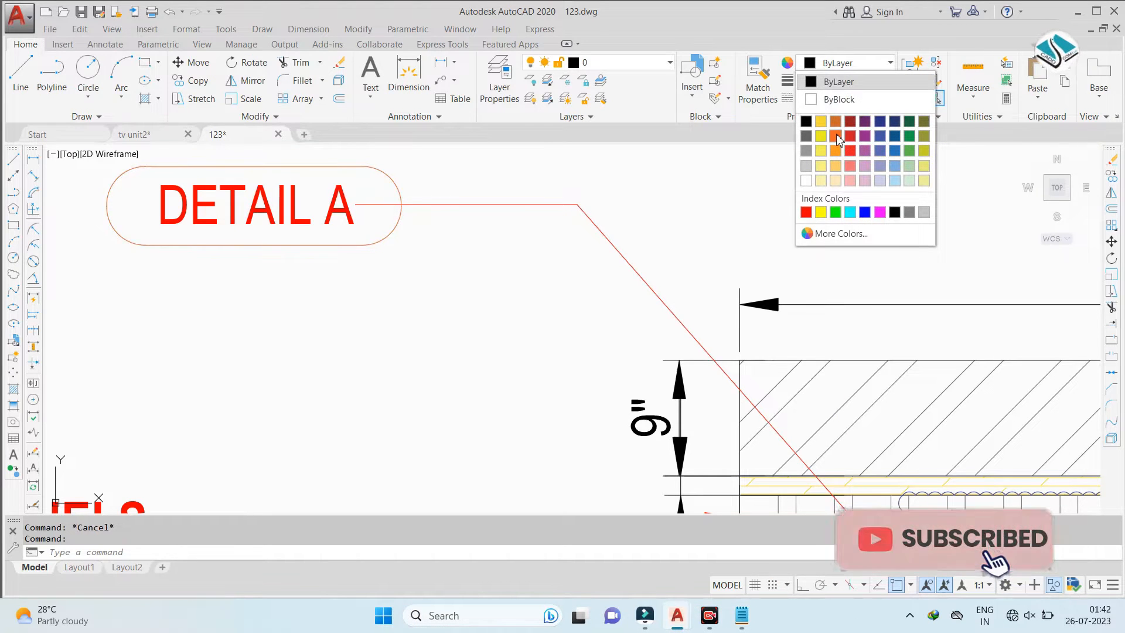
pyautogui.click(836, 136)
pyautogui.press('Escape')
# Try to stretch the DETAIL A leader by the grip at the end of its text
pyautogui.click(390, 208)
pyautogui.press('Escape')
pyautogui.scroll(4, 396, 205)
pyautogui.click(397, 205)
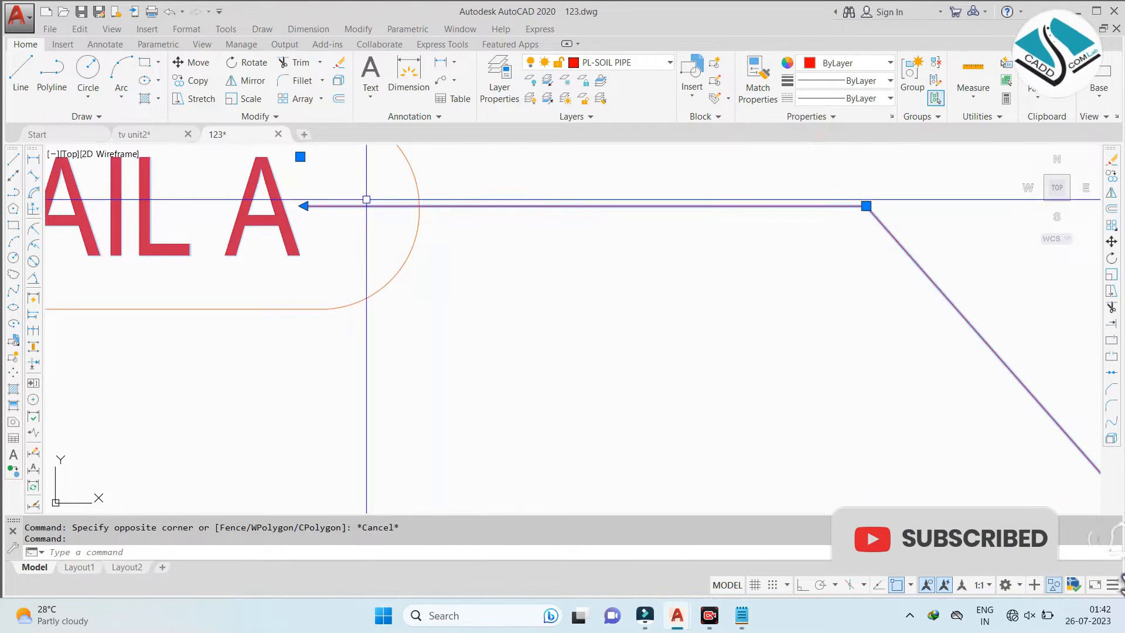
pyautogui.click(300, 156)
pyautogui.press('Escape')
pyautogui.click(301, 156)
pyautogui.press('Escape')
pyautogui.click(300, 157)
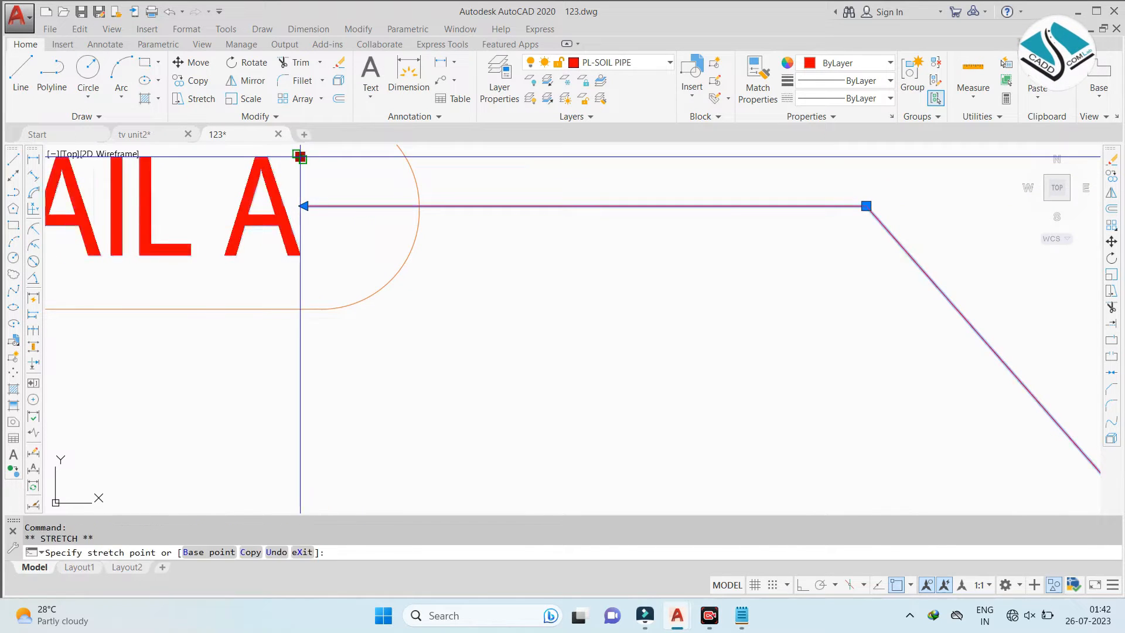
pyautogui.press('Escape')
pyautogui.press('Escape')
# Try to trim the part of the leader line lying inside the rounded outline
pyautogui.click(432, 205)
pyautogui.press('Escape')
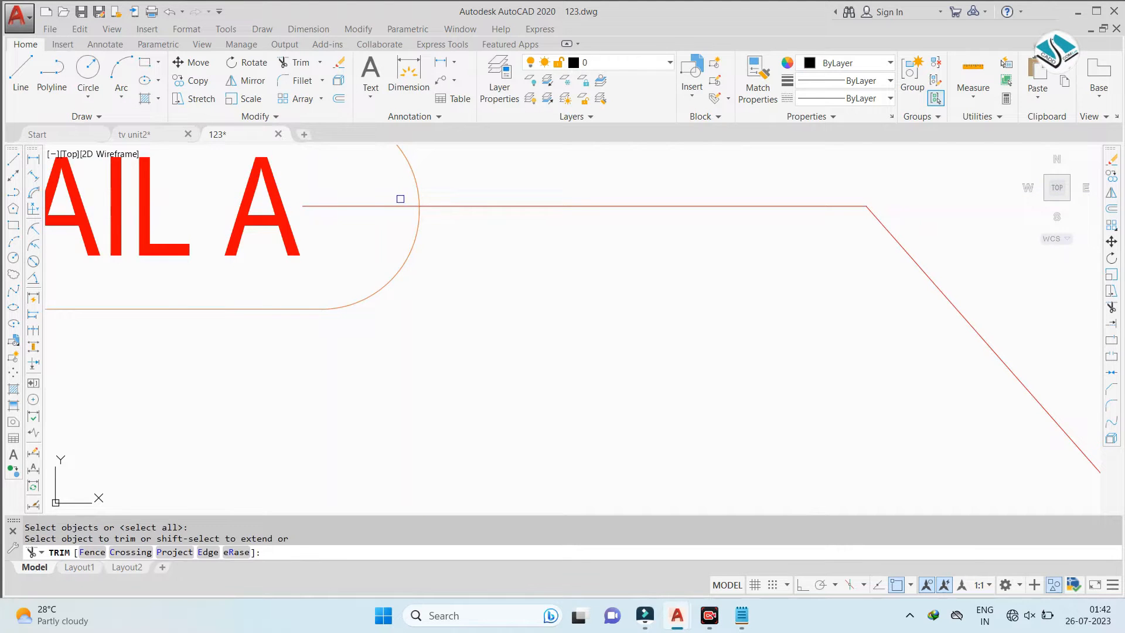
pyautogui.scroll(-3, 463, 235)
pyautogui.press('Escape')
pyautogui.press('Escape')
pyautogui.scroll(2, 319, 191)
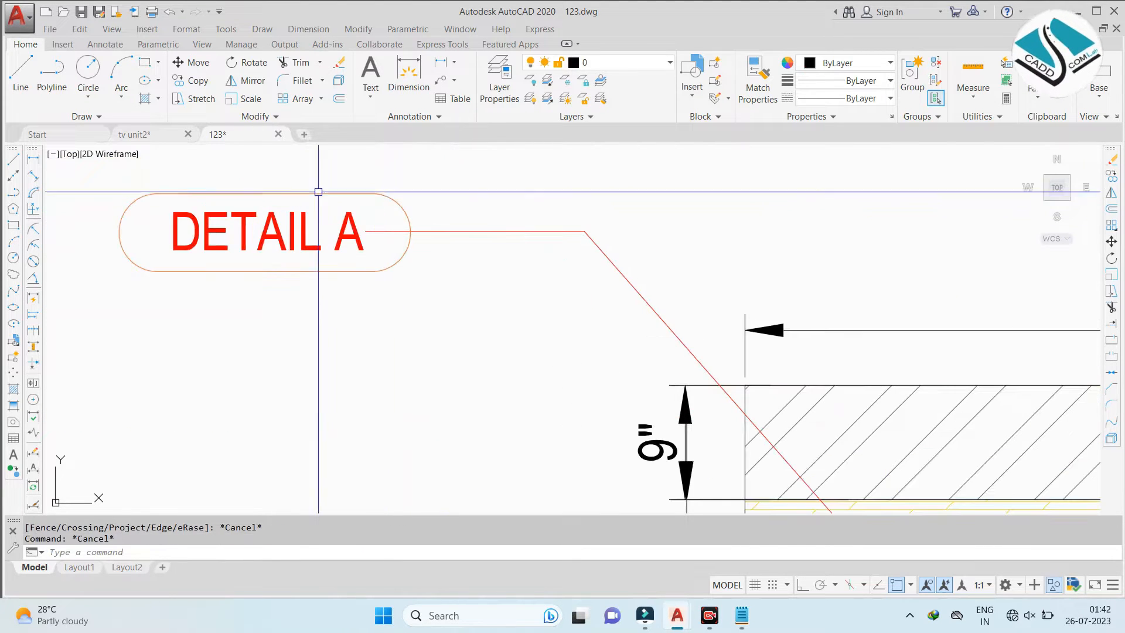
# Try moving the rounded outline left to meet the inner end of the leader line, and undo the move
pyautogui.click(105, 172)
pyautogui.click(450, 314)
pyautogui.write('m')
pyautogui.press('Return')
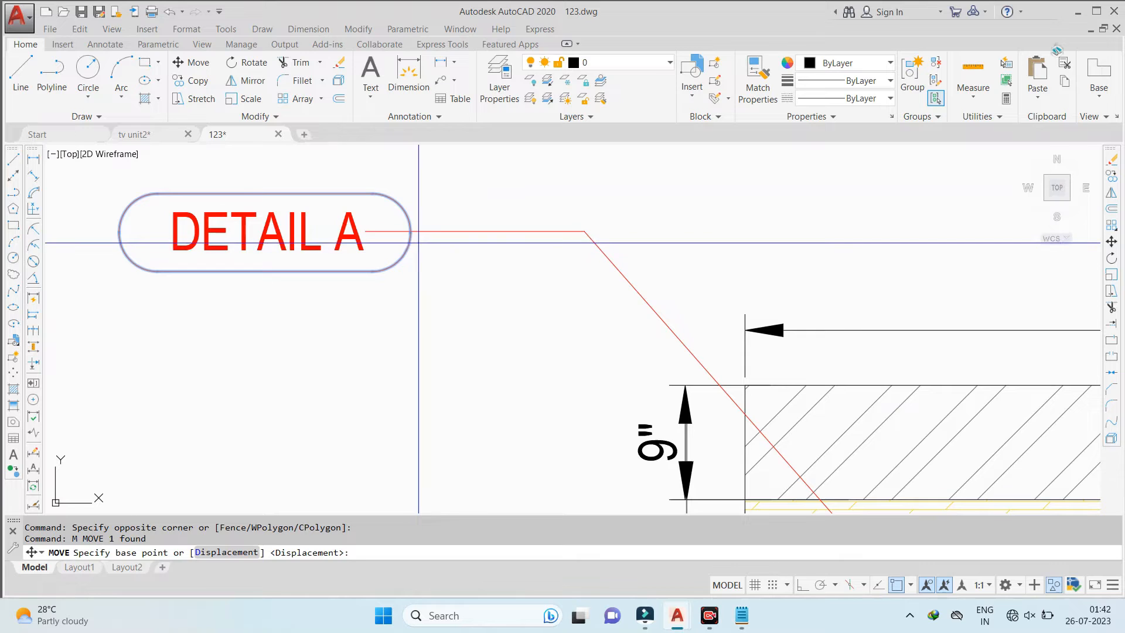
pyautogui.click(410, 232)
pyautogui.click(372, 233)
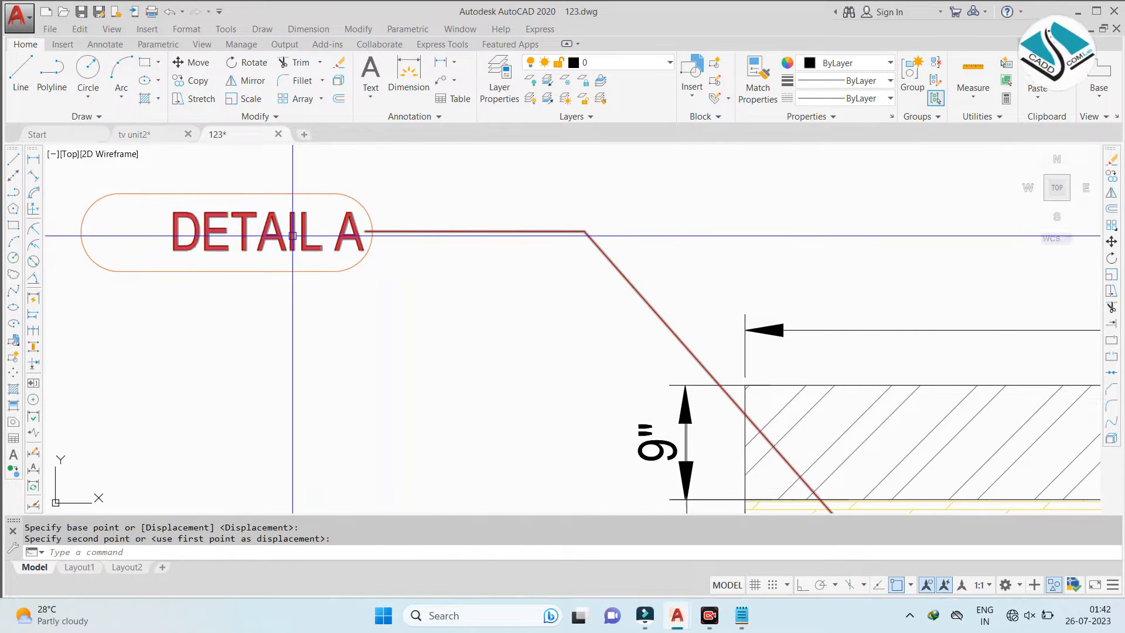
pyautogui.click(292, 235)
pyautogui.press('Escape')
pyautogui.hotkey('ctrl', 'z')
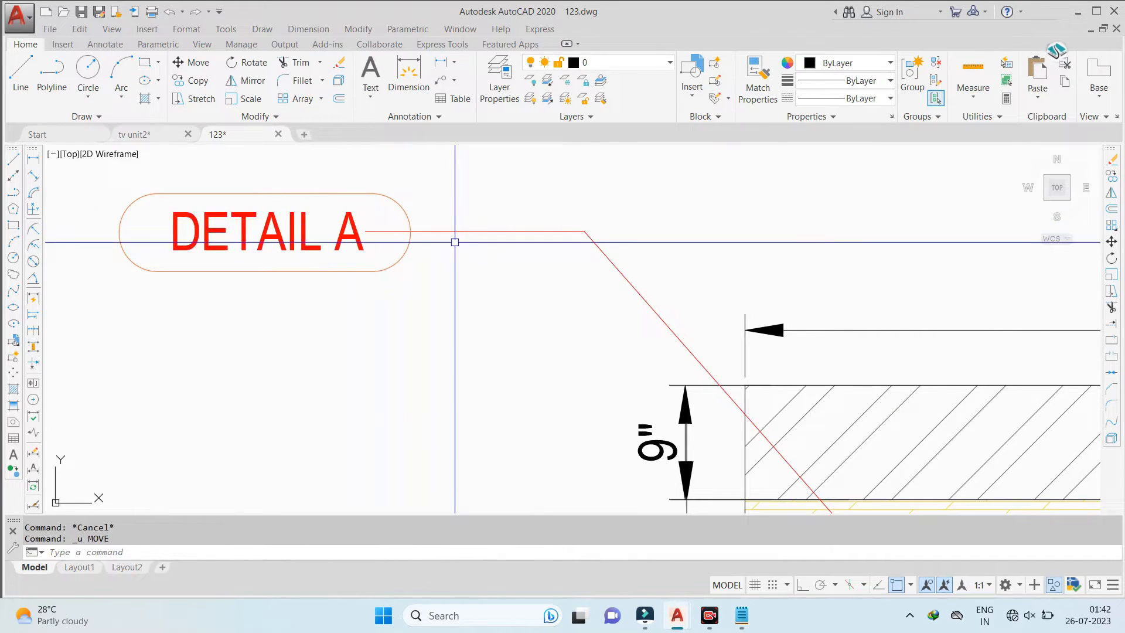
# Examine the annotated plan with its DETAIL A callout and the T.V unit detail sheet beside it
pyautogui.scroll(-6, 452, 241)
pyautogui.scroll(4, 529, 272)
pyautogui.moveTo(569, 279); pyautogui.dragTo(552, 326, button='middle')
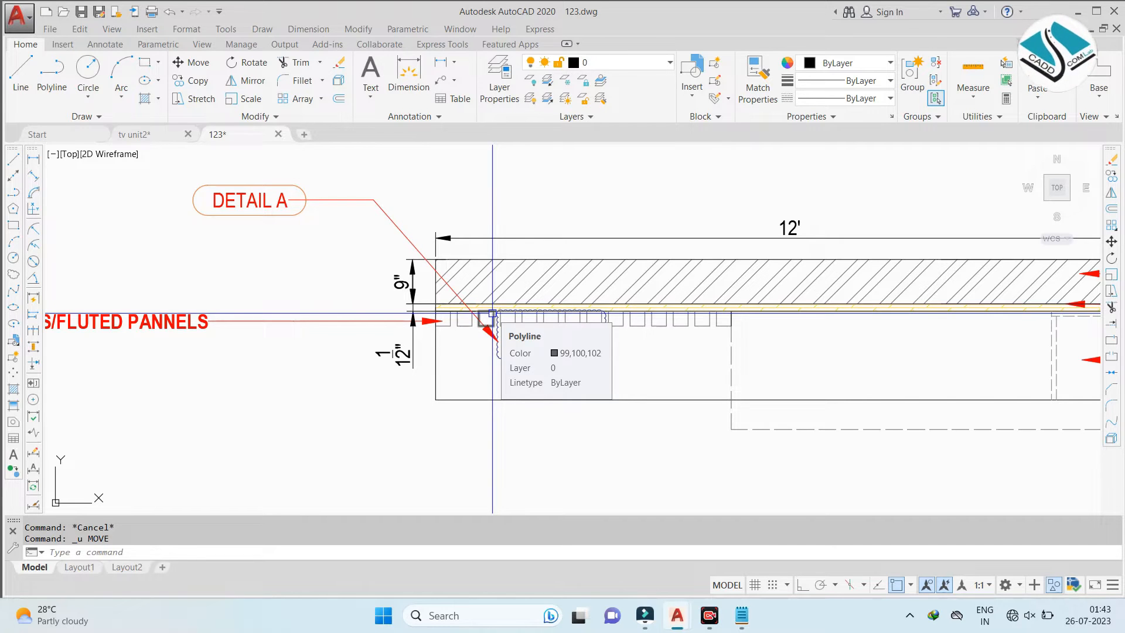
pyautogui.scroll(-3, 485, 301)
pyautogui.scroll(3, 461, 297)
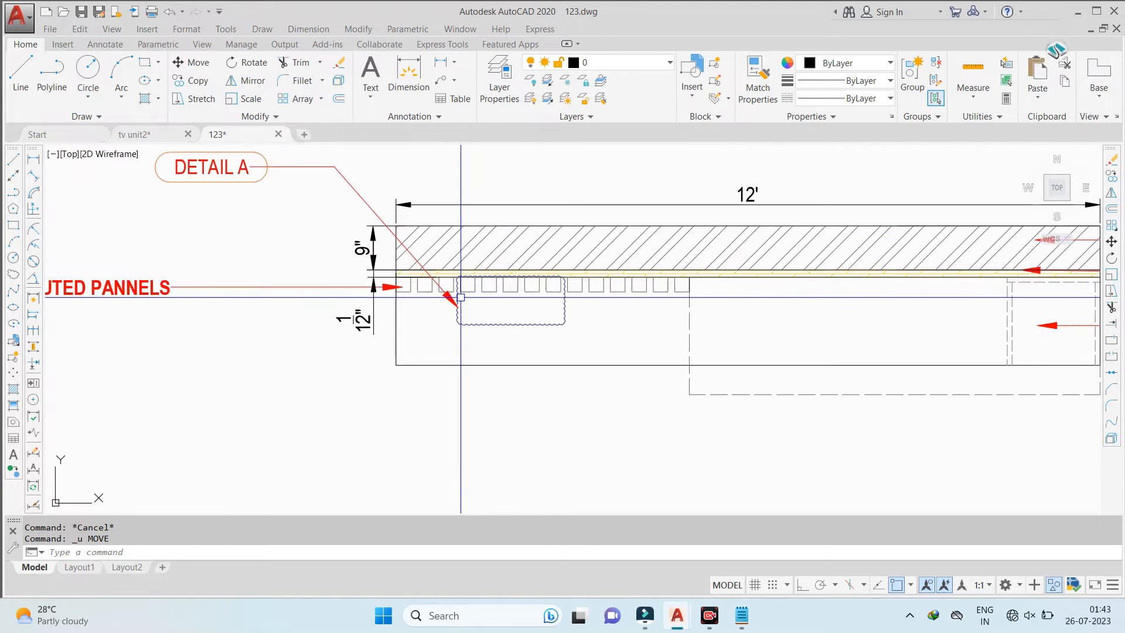
pyautogui.scroll(-5, 469, 313)
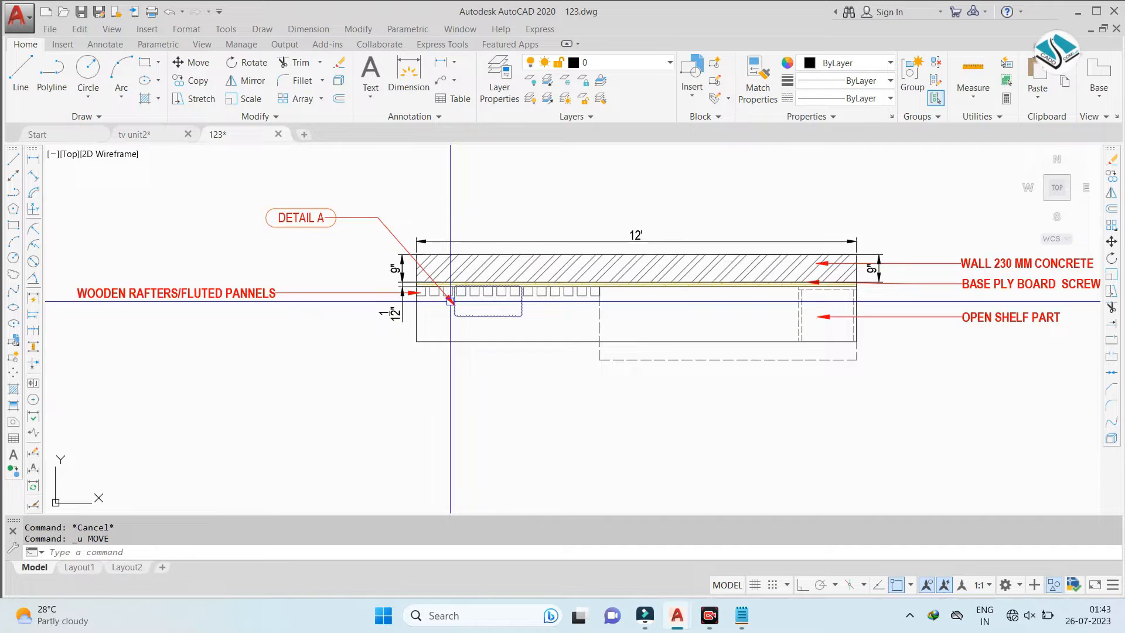
pyautogui.moveTo(339, 308); pyautogui.dragTo(409, 302, button='middle')
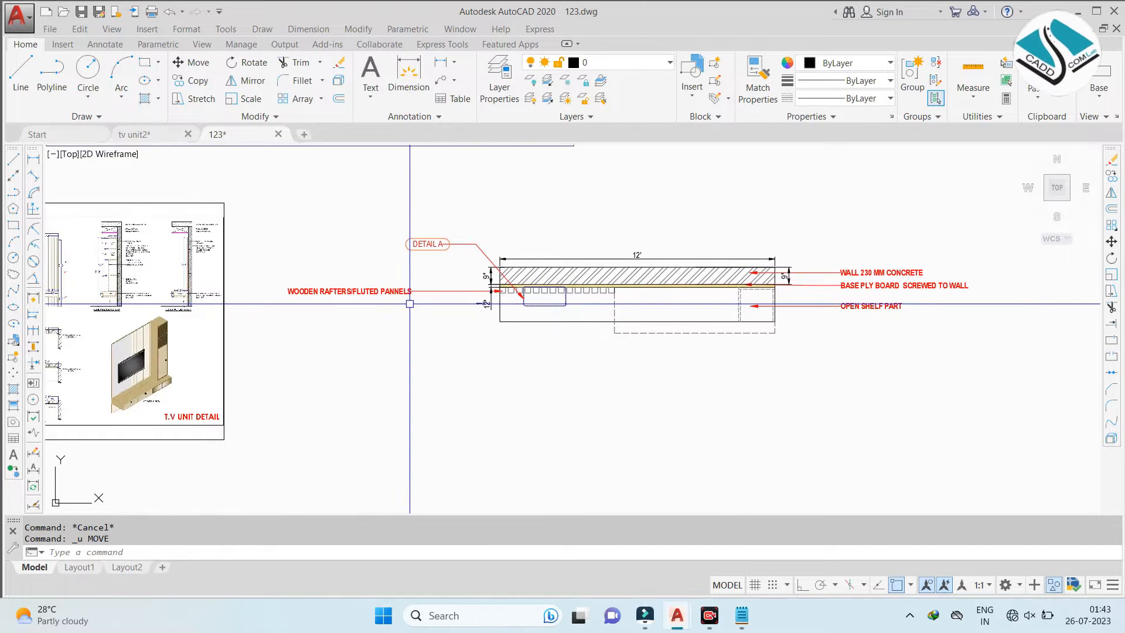
pyautogui.scroll(2, 410, 303)
pyautogui.scroll(-2, 410, 305)
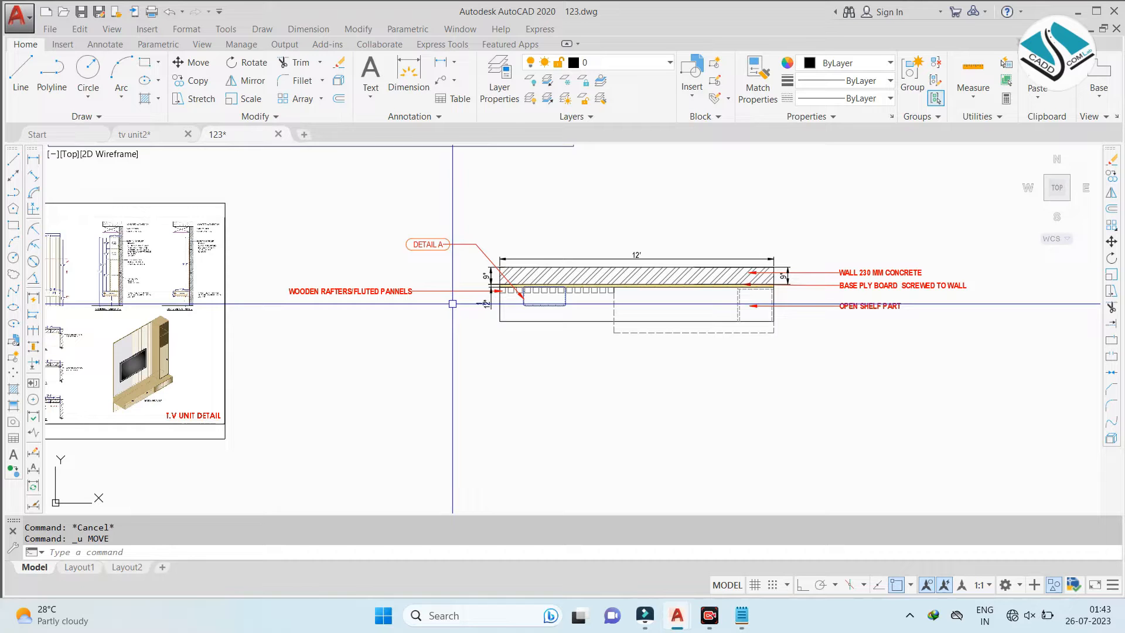
# Add a vertical linear dimension for the depth of the open shelf part, outside its right edge
pyautogui.scroll(-2, 453, 303)
pyautogui.scroll(6, 371, 293)
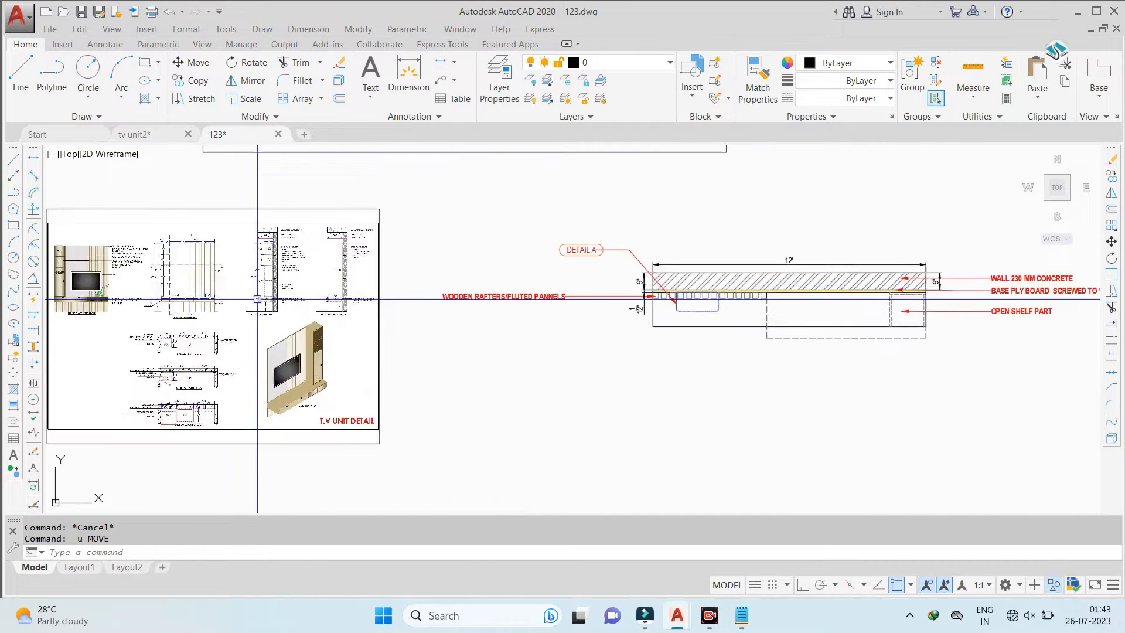
pyautogui.scroll(-3, 297, 288)
pyautogui.moveTo(920, 246); pyautogui.dragTo(442, 291, button='middle')
pyautogui.press('Escape')
pyautogui.click(310, 30)
pyautogui.click(322, 70)
pyautogui.scroll(6, 613, 289)
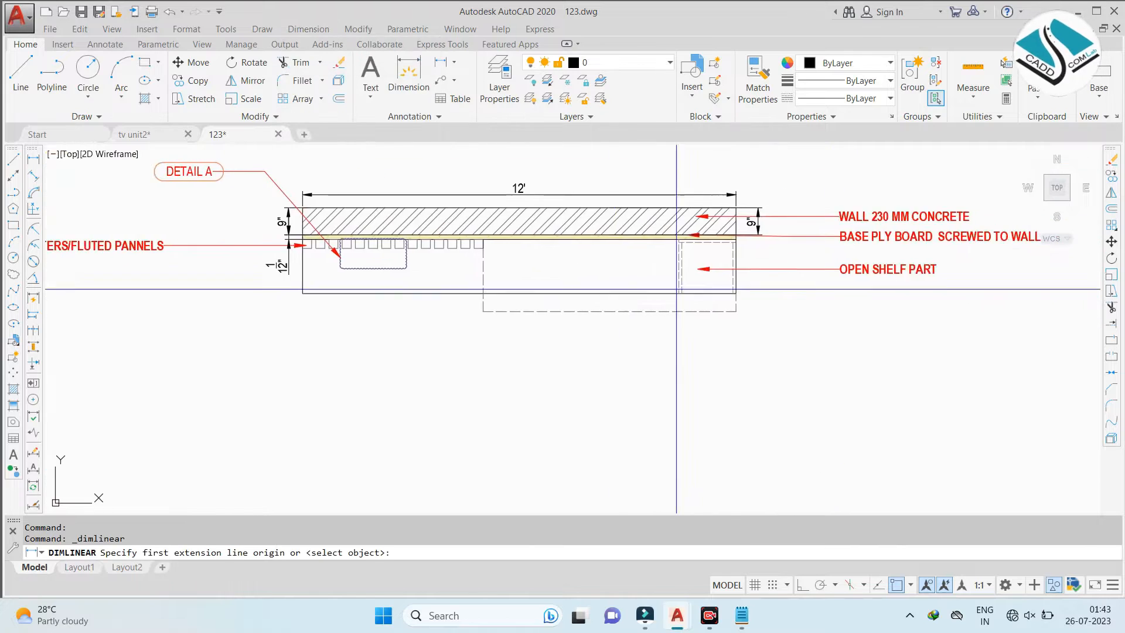
pyautogui.click(681, 161)
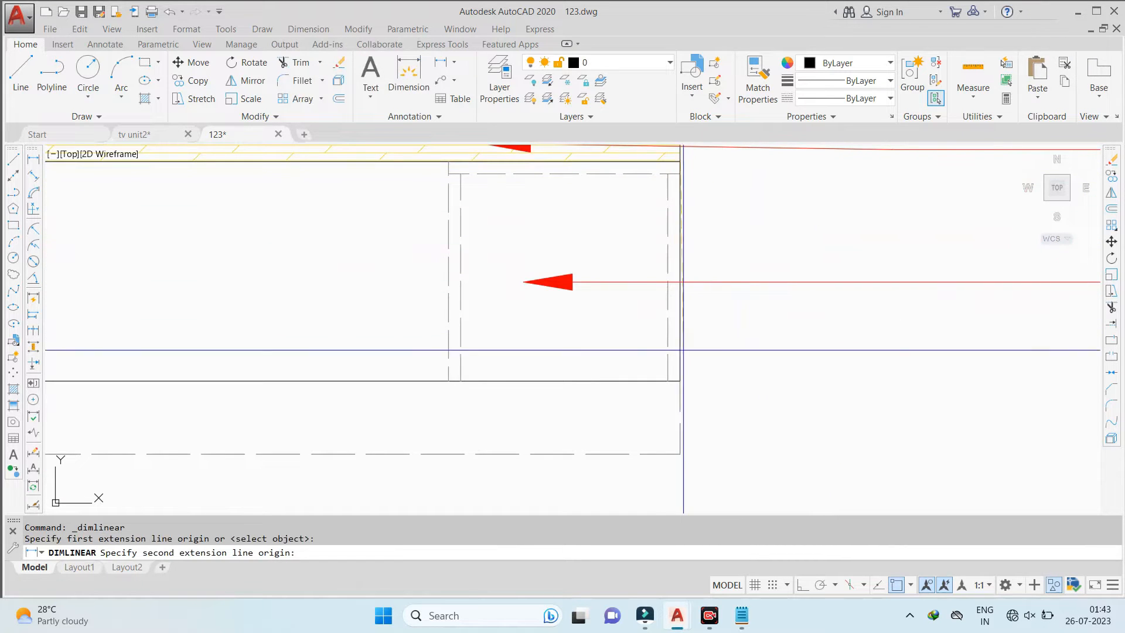
pyautogui.click(680, 381)
pyautogui.click(742, 339)
pyautogui.press('Escape')
# Add a horizontal linear dimension for the open shelf part's width, just below its front edge
pyautogui.press('Return')
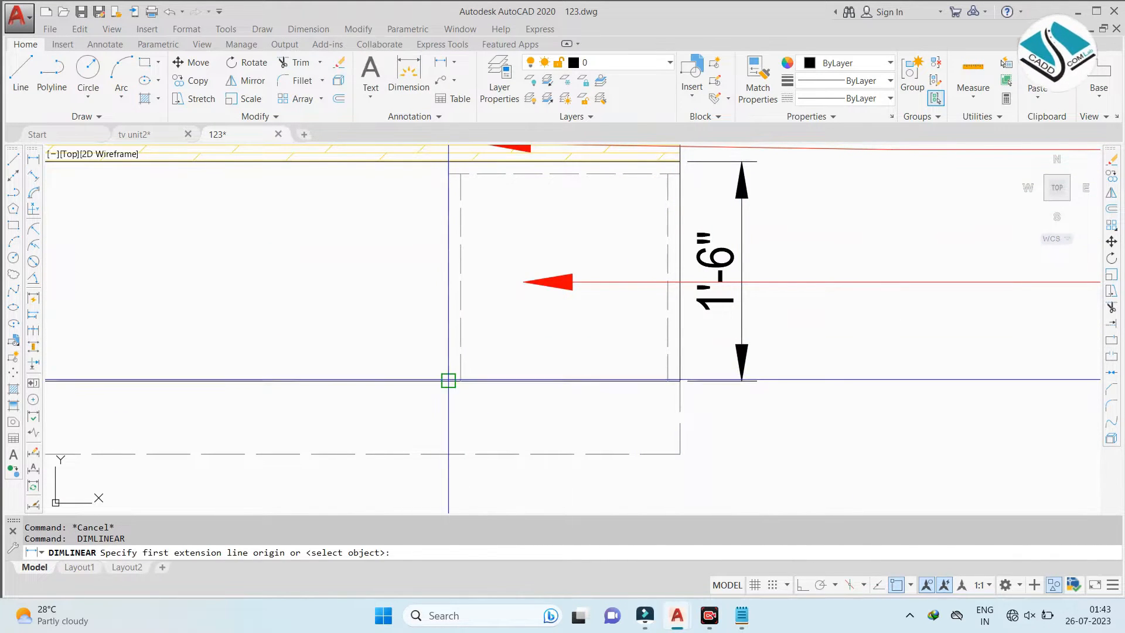
pyautogui.click(448, 381)
pyautogui.click(680, 381)
pyautogui.click(627, 413)
pyautogui.press('Escape')
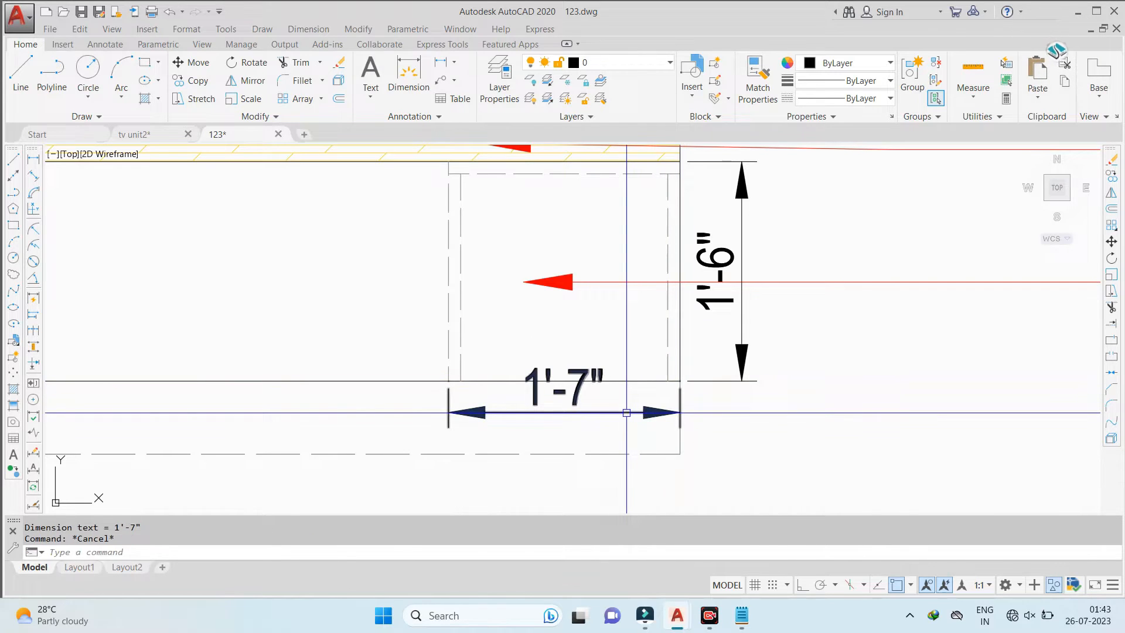
# Match the open shelf's depth dimension to the properties of the overall wall-length dimension
pyautogui.scroll(-5, 627, 412)
pyautogui.scroll(2, 472, 268)
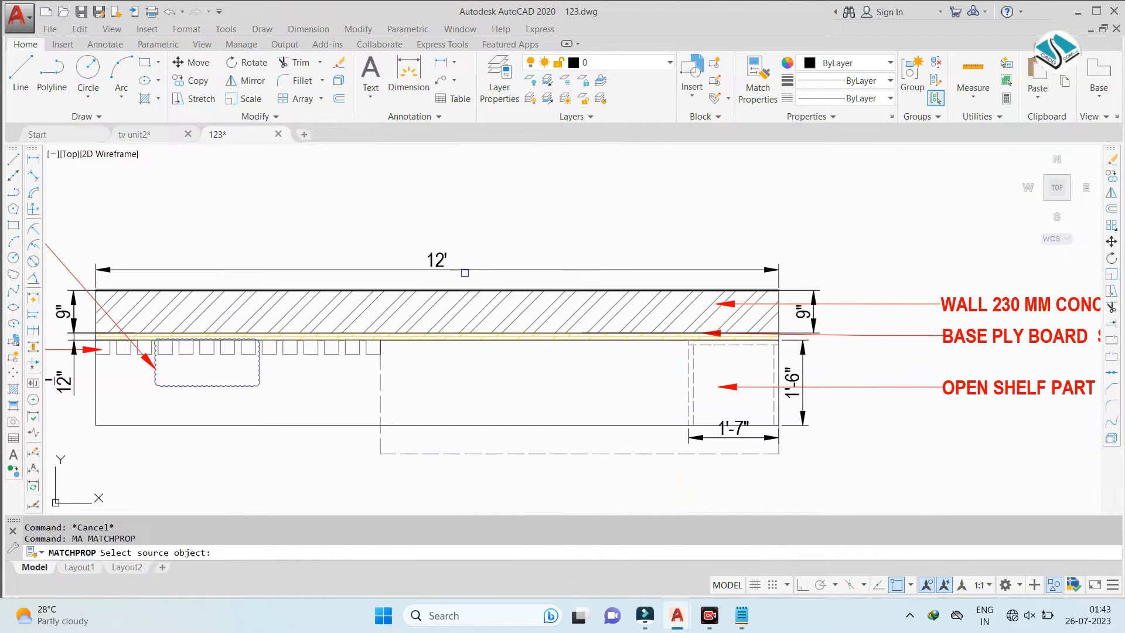
pyautogui.click(472, 269)
pyautogui.scroll(4, 774, 407)
pyautogui.click(848, 315)
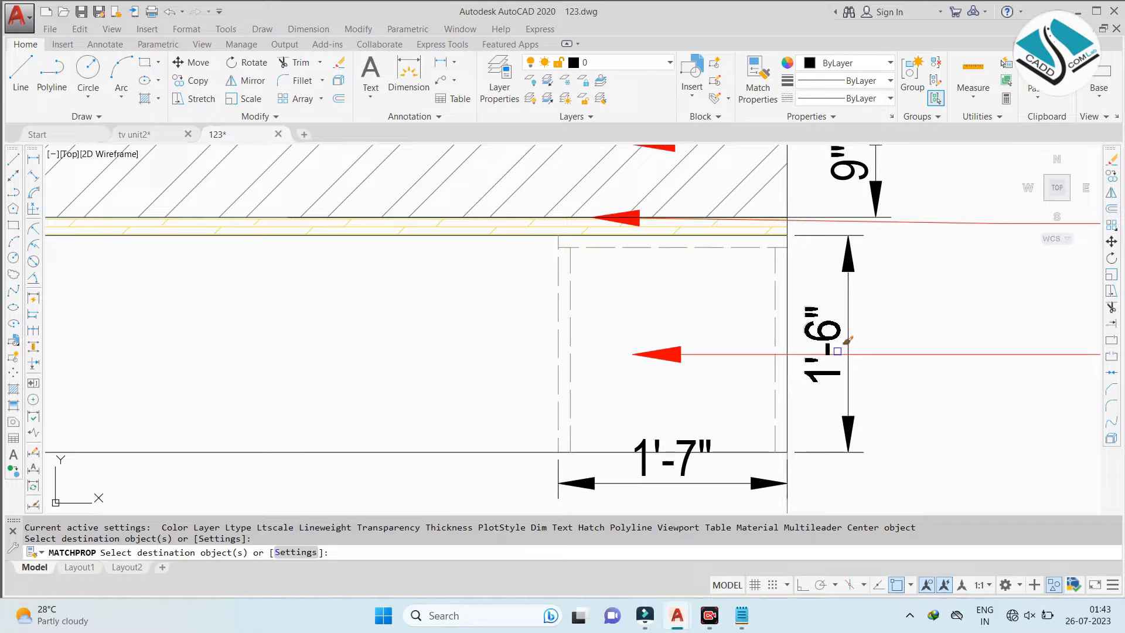
pyautogui.press('Escape')
# Colour the overall length, right-hand wall thickness and both open shelf dimensions dark red
pyautogui.click(856, 304)
pyautogui.click(814, 332)
pyautogui.click(731, 494)
pyautogui.click(700, 468)
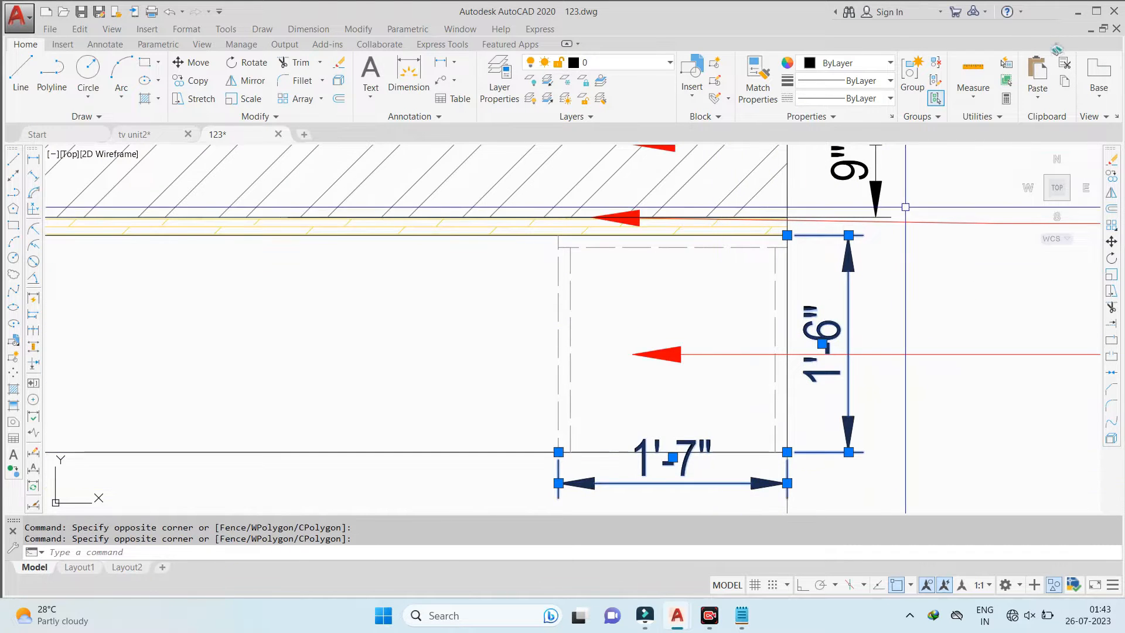
pyautogui.click(875, 207)
pyautogui.scroll(-4, 819, 238)
pyautogui.scroll(-8, 581, 229)
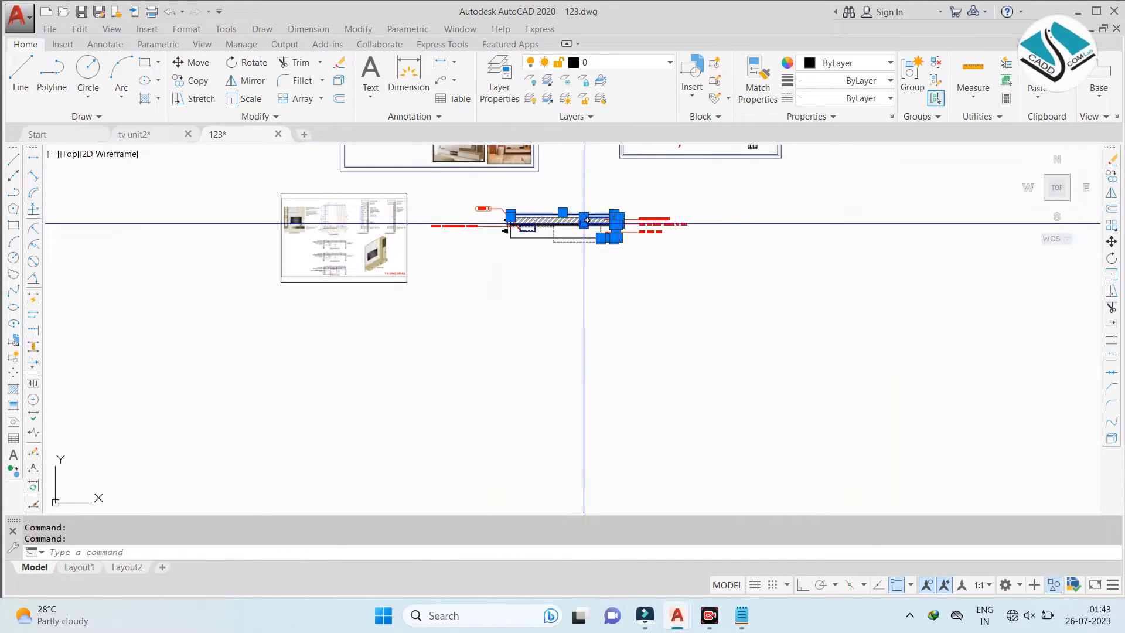
pyautogui.scroll(6, 581, 232)
pyautogui.click(858, 62)
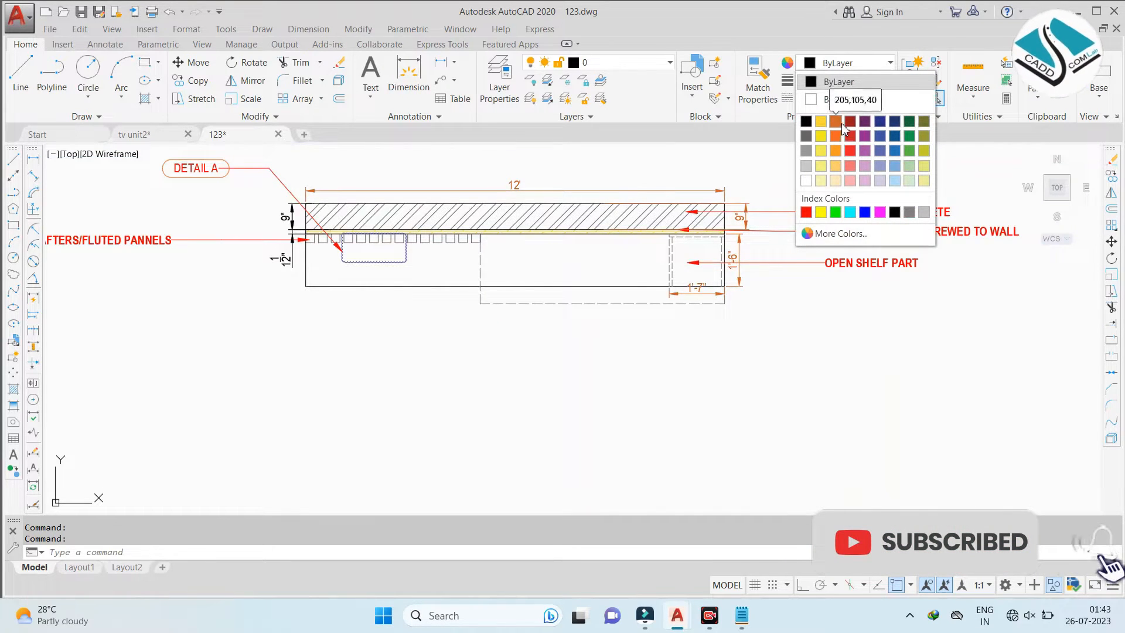
pyautogui.click(851, 122)
pyautogui.press('Escape')
pyautogui.press('Escape')
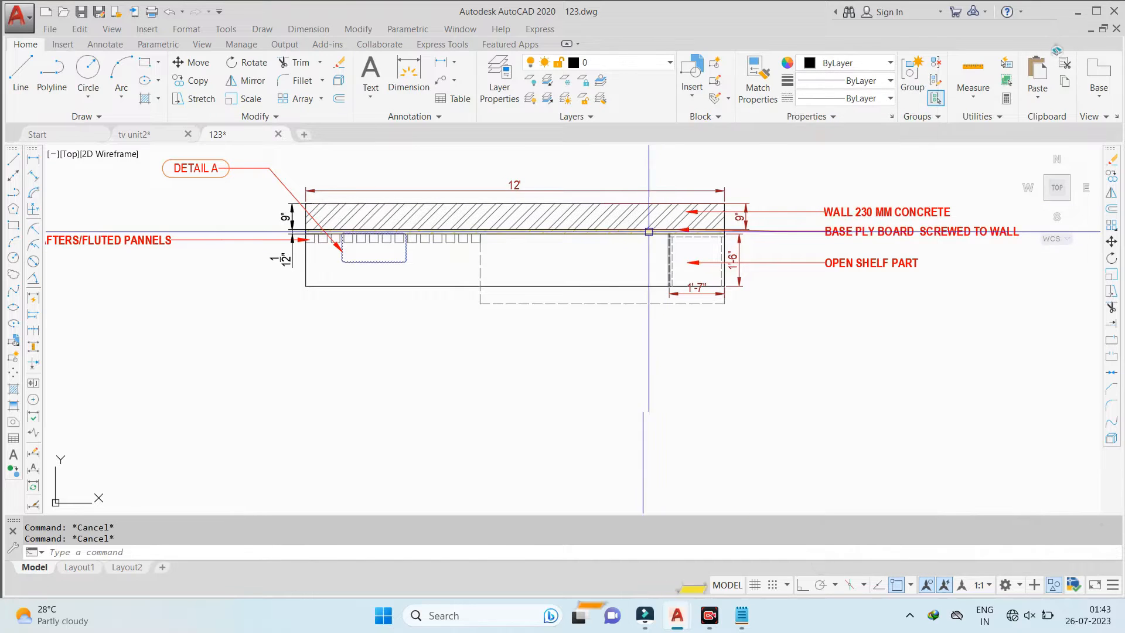
# Match the thickness dimensions at the wall's left end to the properties of the dark red overall length dimension
pyautogui.write('MA')
pyautogui.press('Return')
pyautogui.scroll(2, 403, 202)
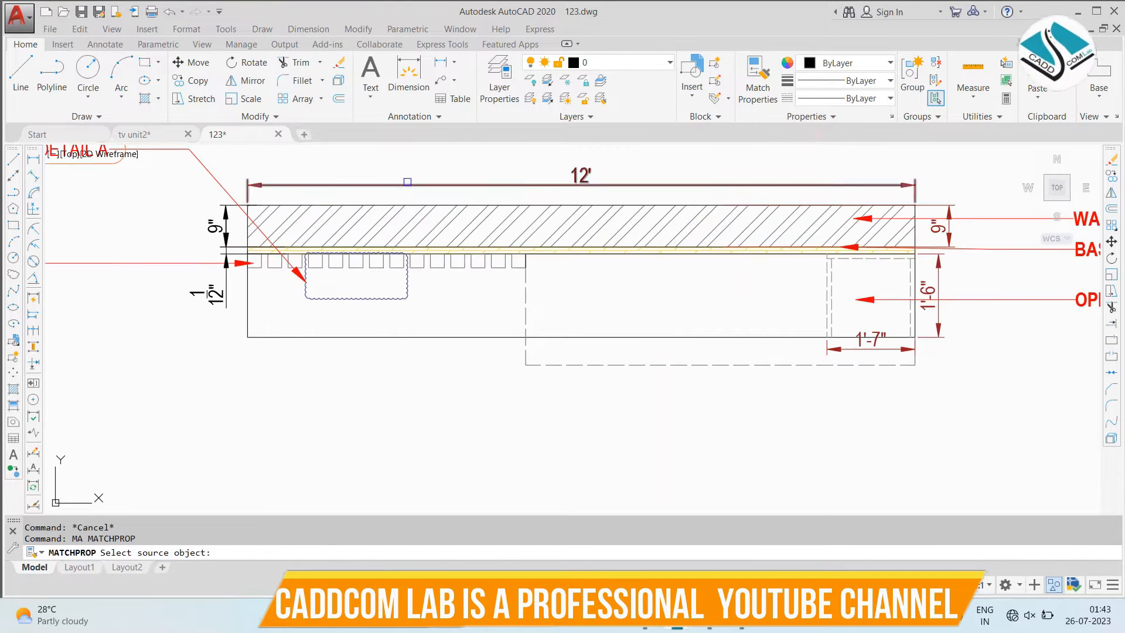
pyautogui.click(376, 185)
pyautogui.click(228, 225)
pyautogui.click(209, 274)
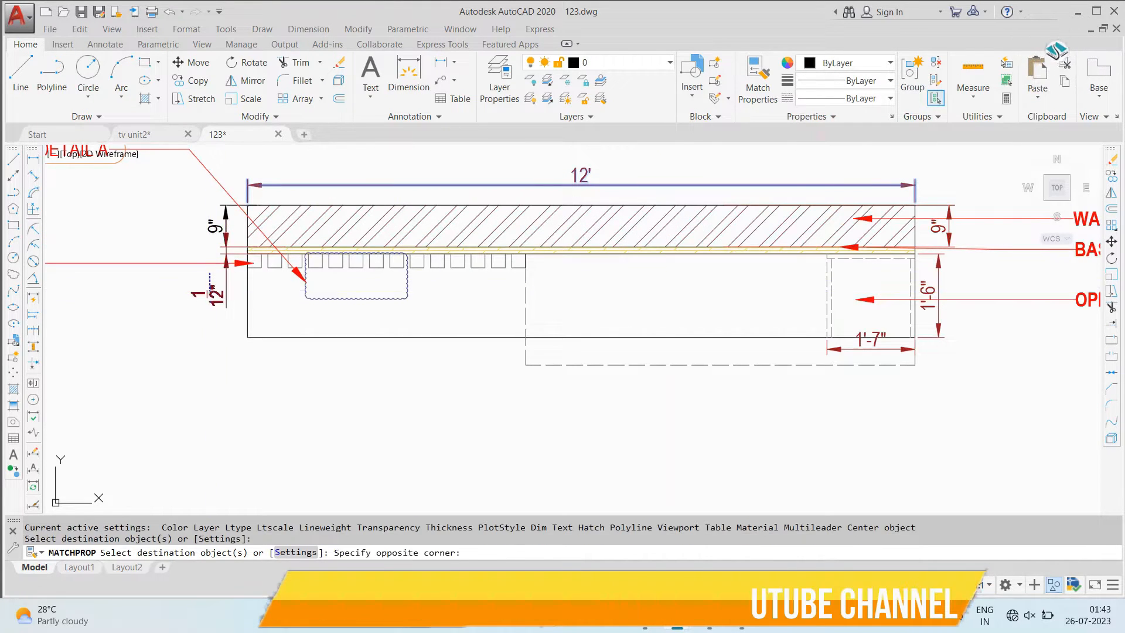
pyautogui.click(212, 277)
pyautogui.press('Escape')
pyautogui.press('Escape')
pyautogui.press('Escape')
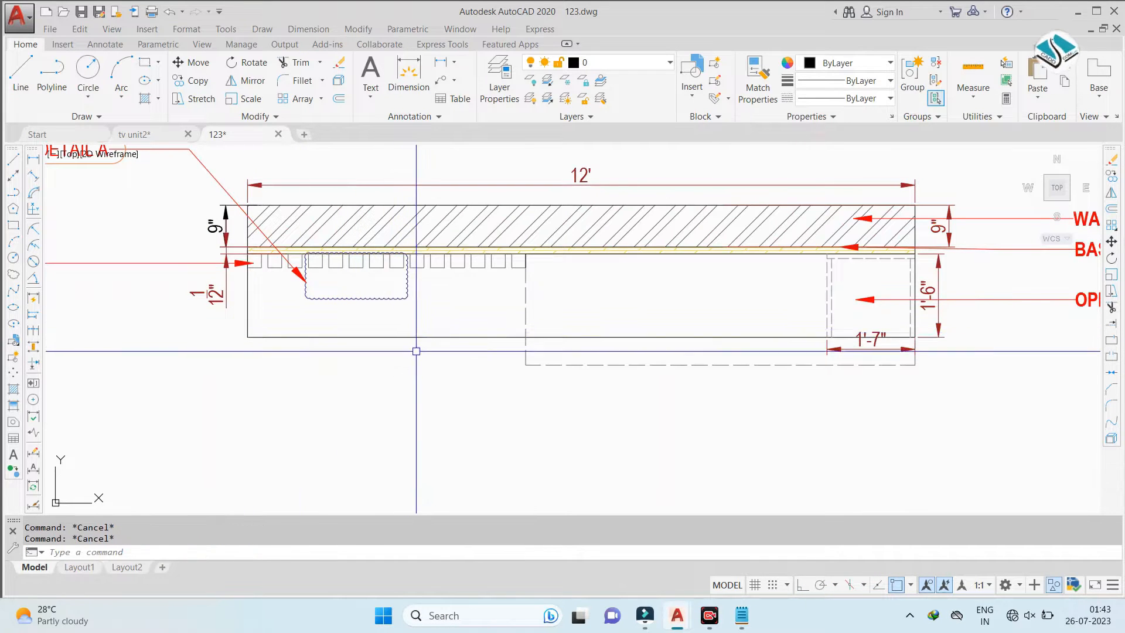
pyautogui.click(262, 316)
pyautogui.scroll(4, 341, 190)
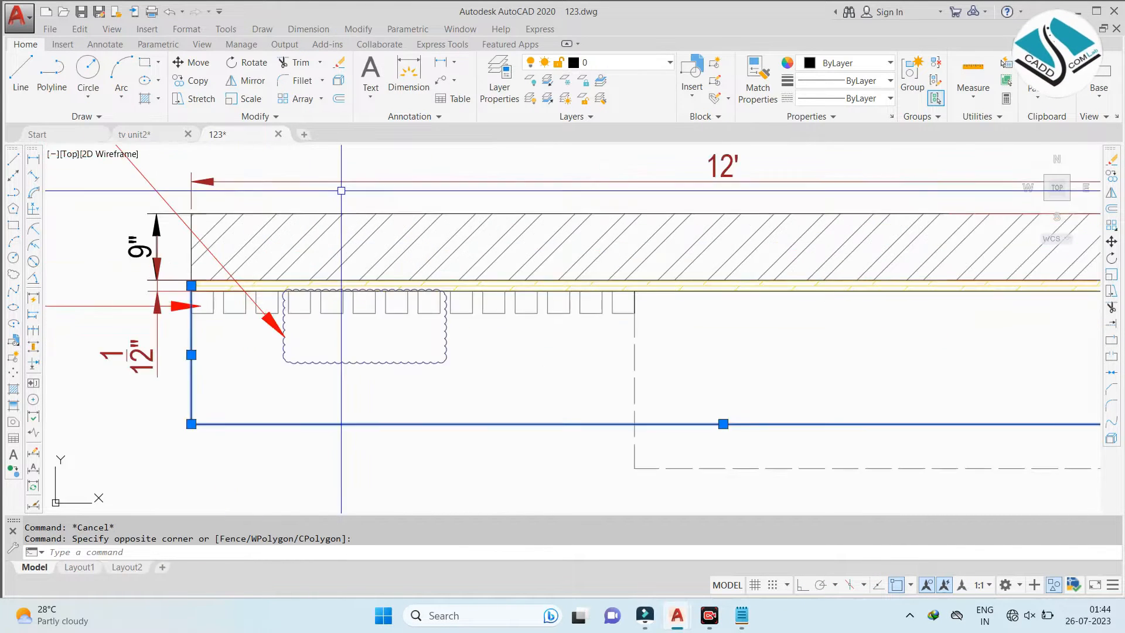
pyautogui.click(302, 225)
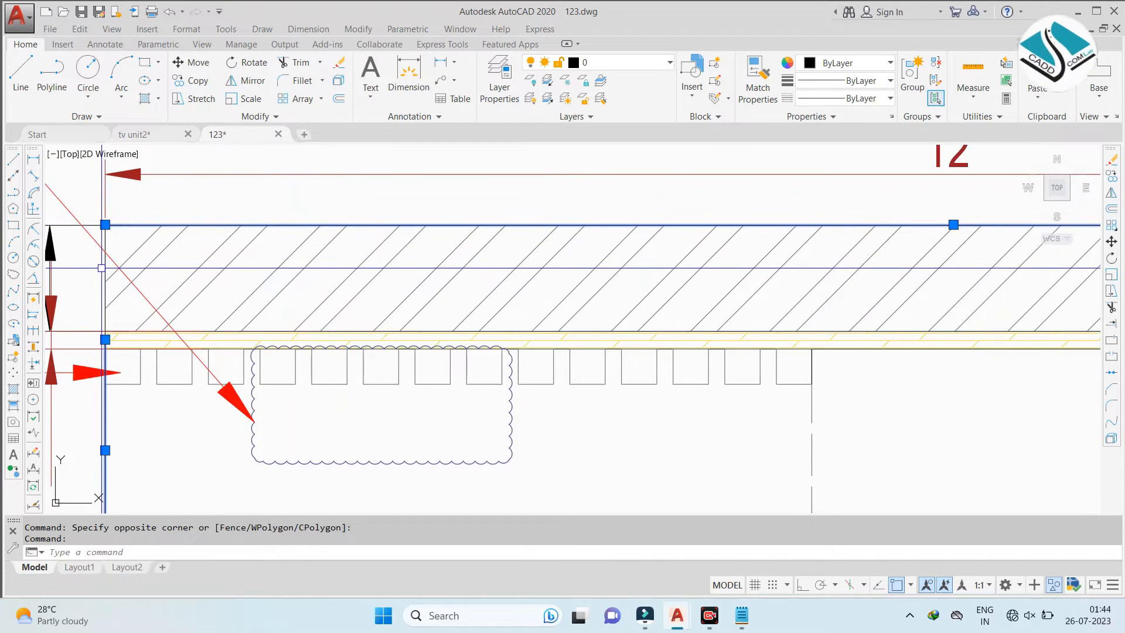
pyautogui.scroll(-4, 105, 270)
pyautogui.scroll(2, 769, 286)
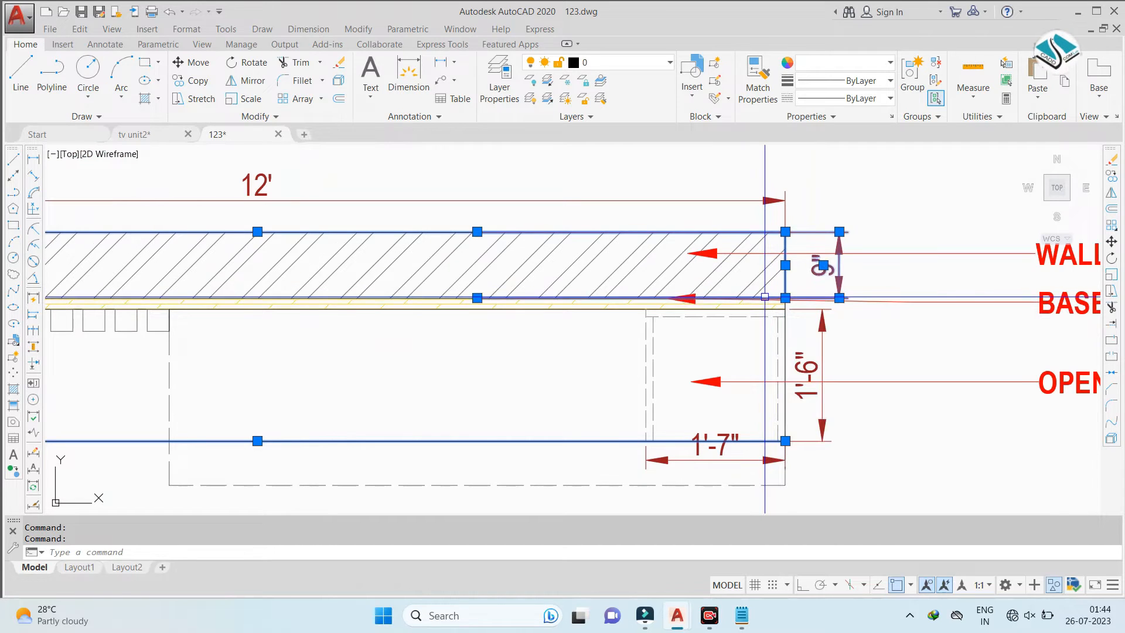
pyautogui.keyDown('shift'); pyautogui.click(829, 232); pyautogui.keyUp('shift')
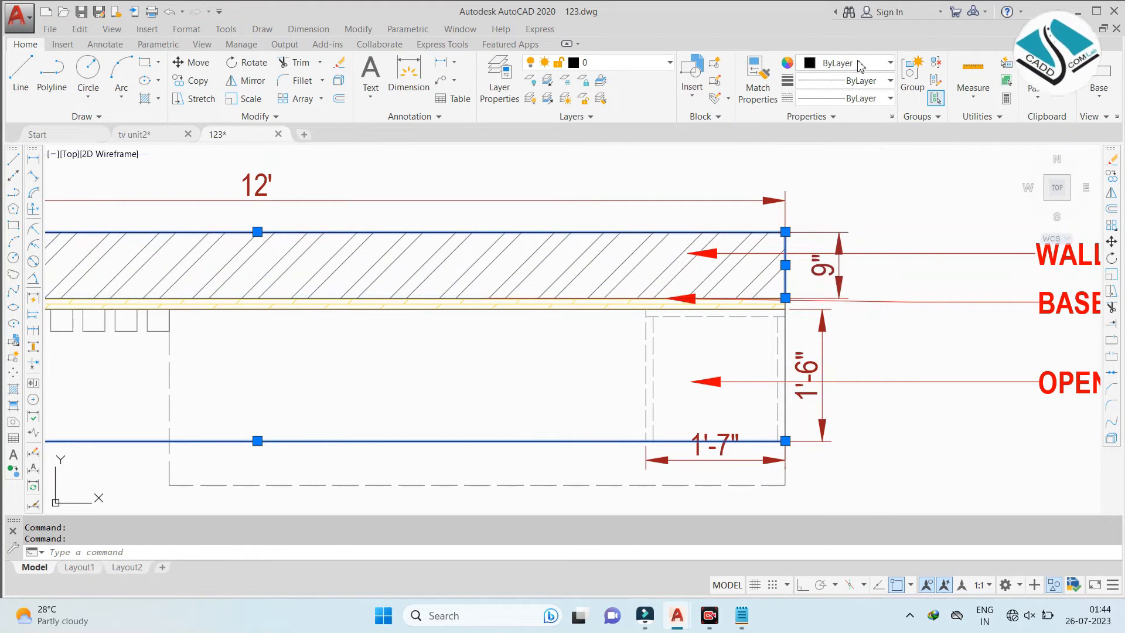
pyautogui.click(861, 65)
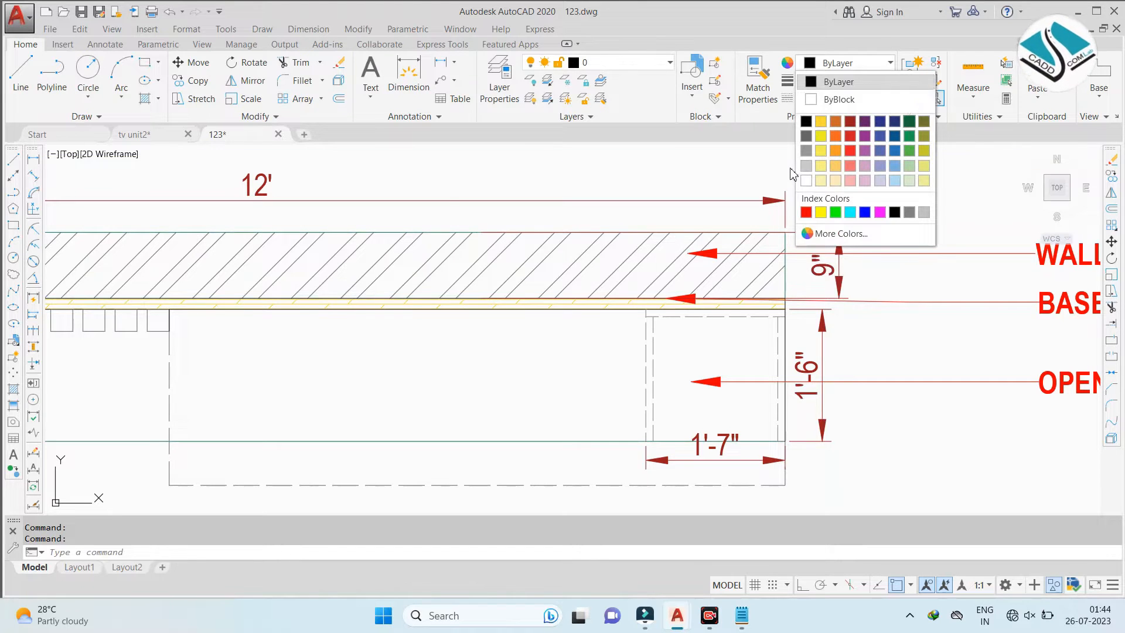
pyautogui.press('Escape')
pyautogui.press('Escape')
# End the object isolation to bring back all hidden objects
pyautogui.scroll(-4, 792, 173)
pyautogui.rightClick(599, 317)
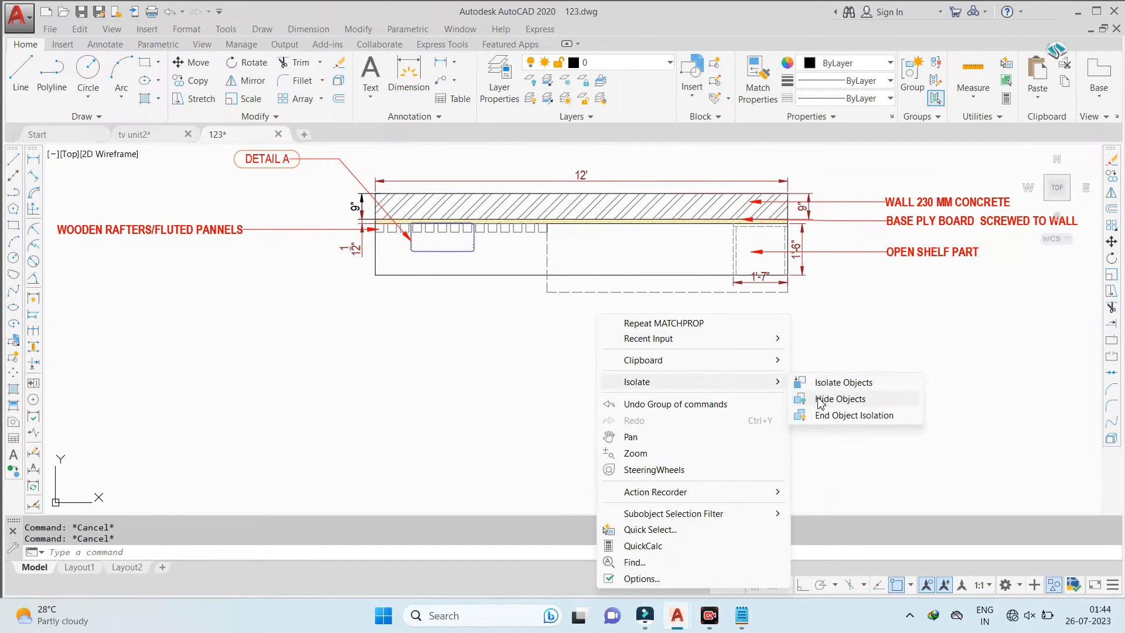
pyautogui.click(846, 415)
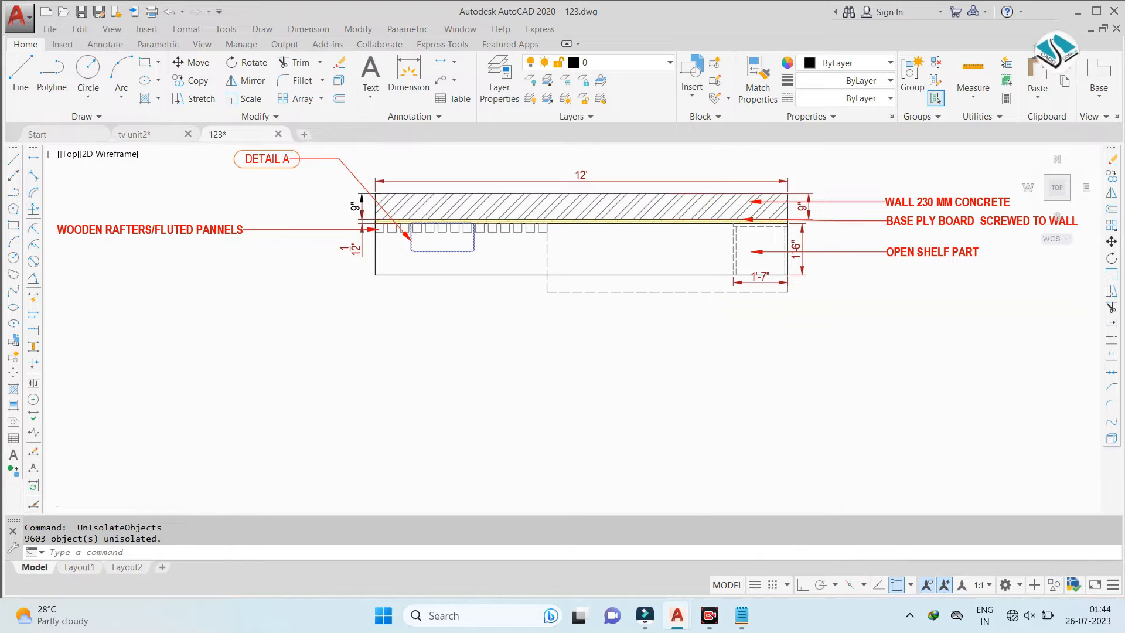
# Match the hatched wall's outline to the properties of the blue plywood outline in the wardrobe plan
pyautogui.scroll(-6, 708, 305)
pyautogui.moveTo(513, 392); pyautogui.dragTo(570, 292, button='middle')
pyautogui.scroll(6, 437, 374)
pyautogui.press('Escape')
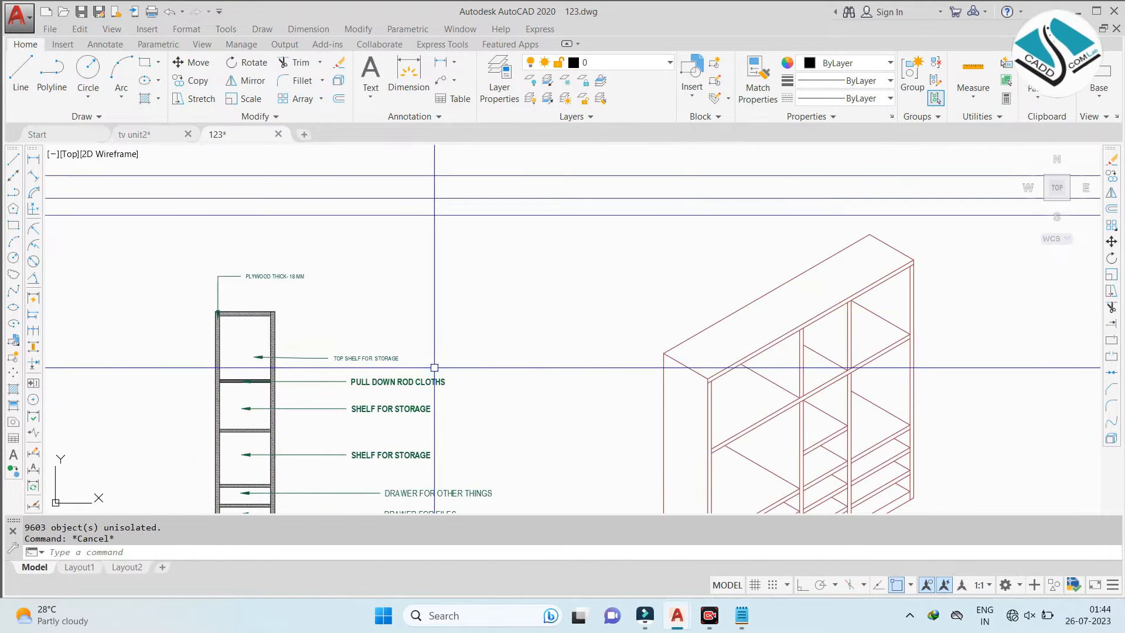
pyautogui.write('MA')
pyautogui.press('Return')
pyautogui.scroll(-5, 407, 334)
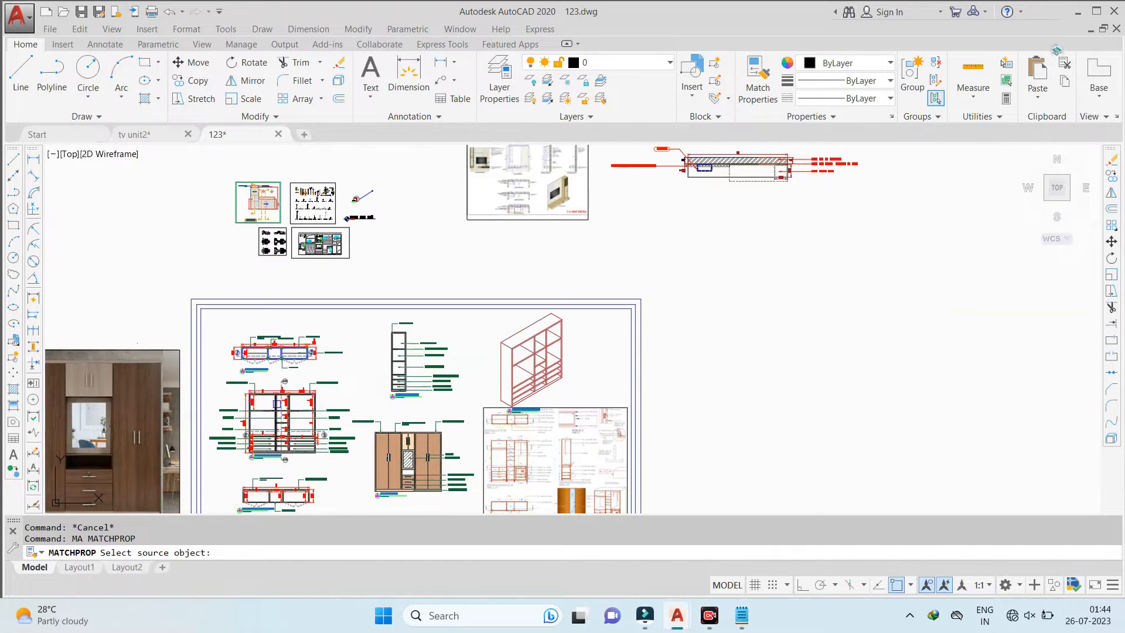
pyautogui.scroll(10, 276, 352)
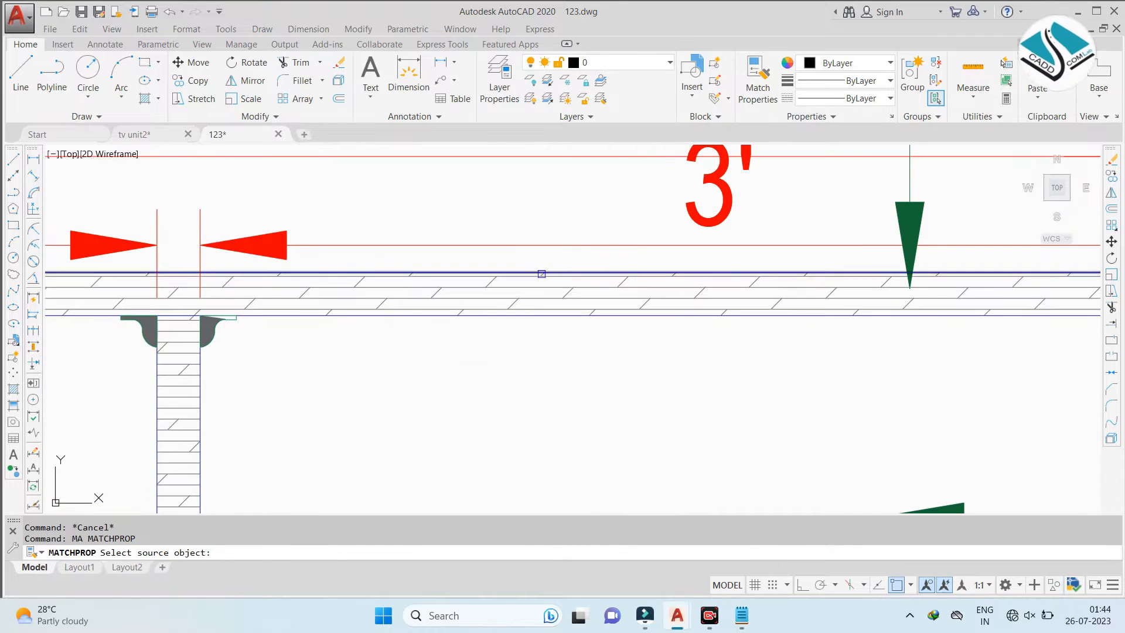
pyautogui.click(548, 271)
pyautogui.scroll(-8, 547, 270)
pyautogui.scroll(8, 693, 185)
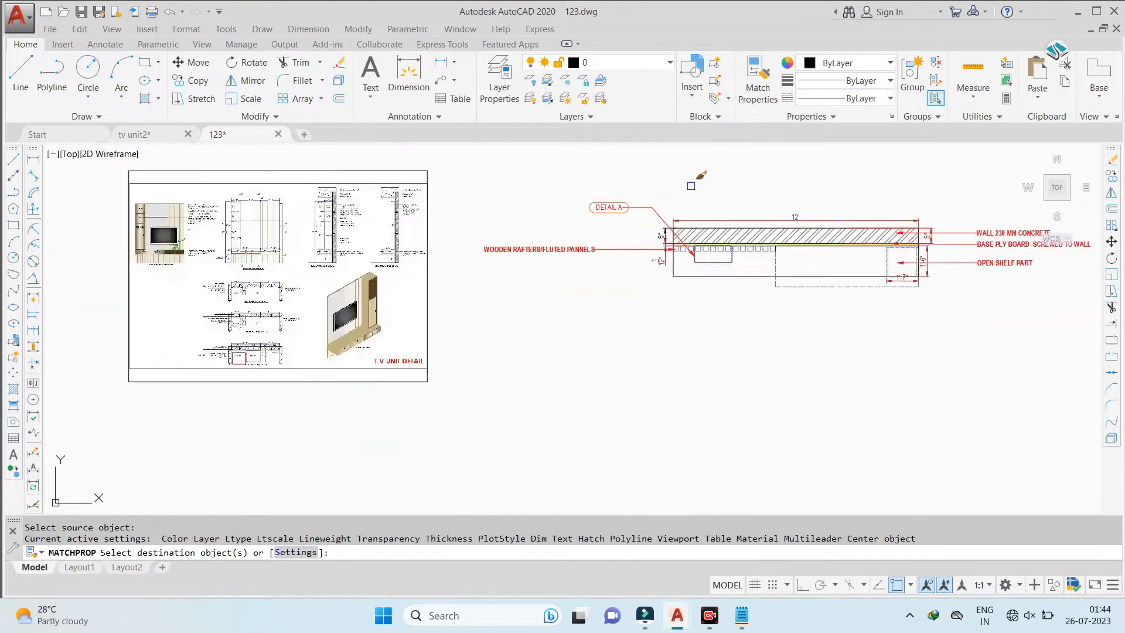
pyautogui.scroll(2, 646, 415)
pyautogui.moveTo(647, 414); pyautogui.dragTo(417, 181, button='middle')
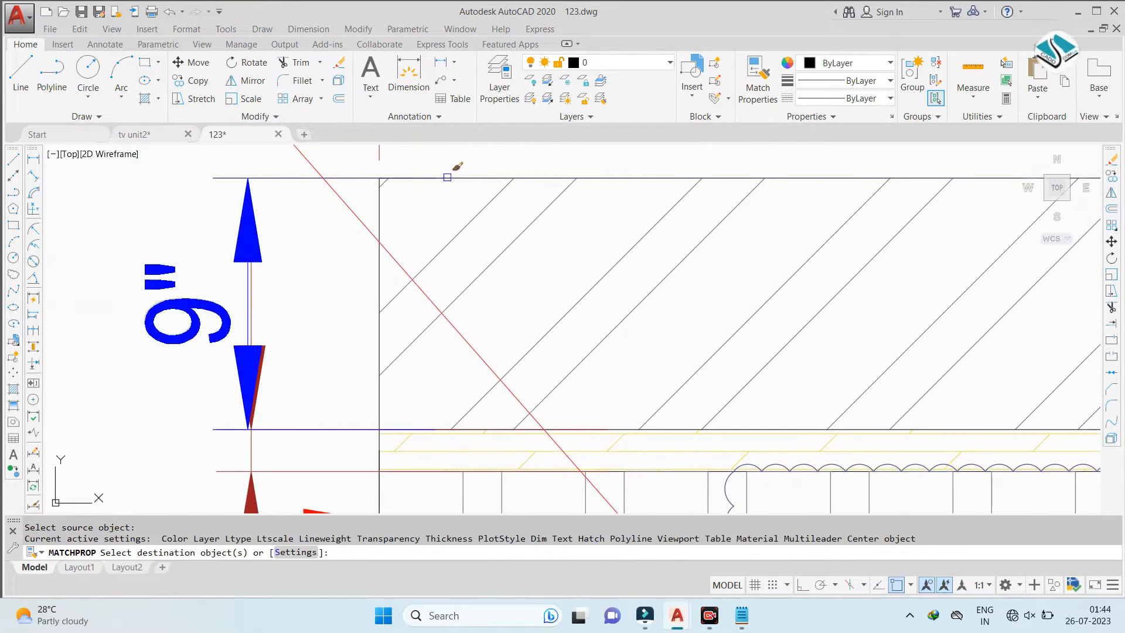
pyautogui.click(447, 177)
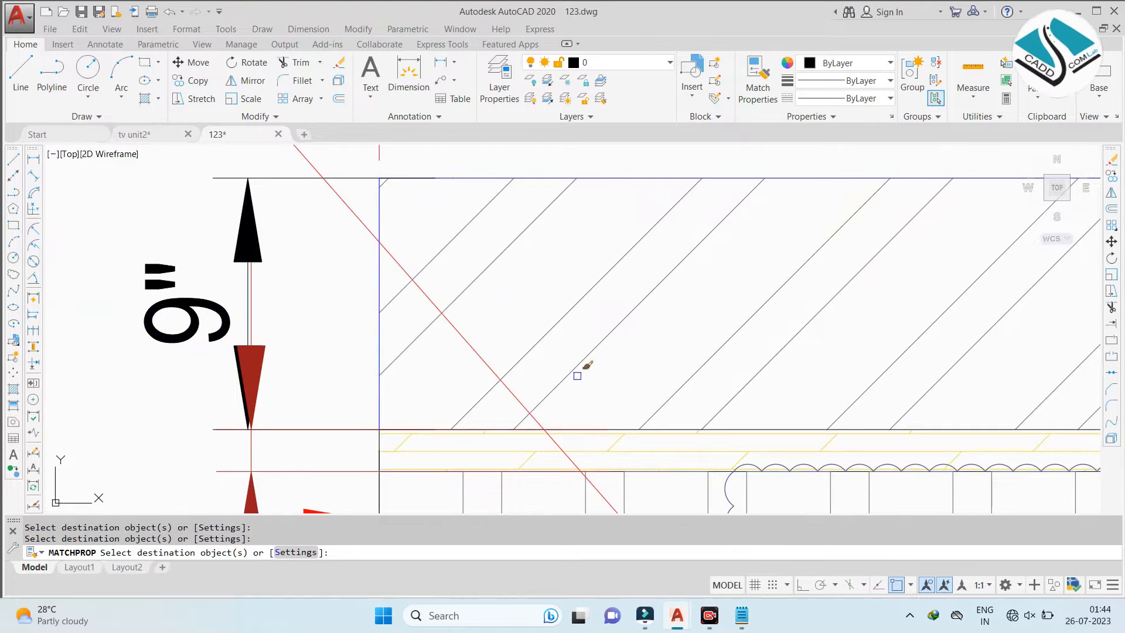
# Apply the same matched blue properties to the remaining side and front outlines of the TV unit plan
pyautogui.scroll(-10, 391, 247)
pyautogui.scroll(6, 741, 268)
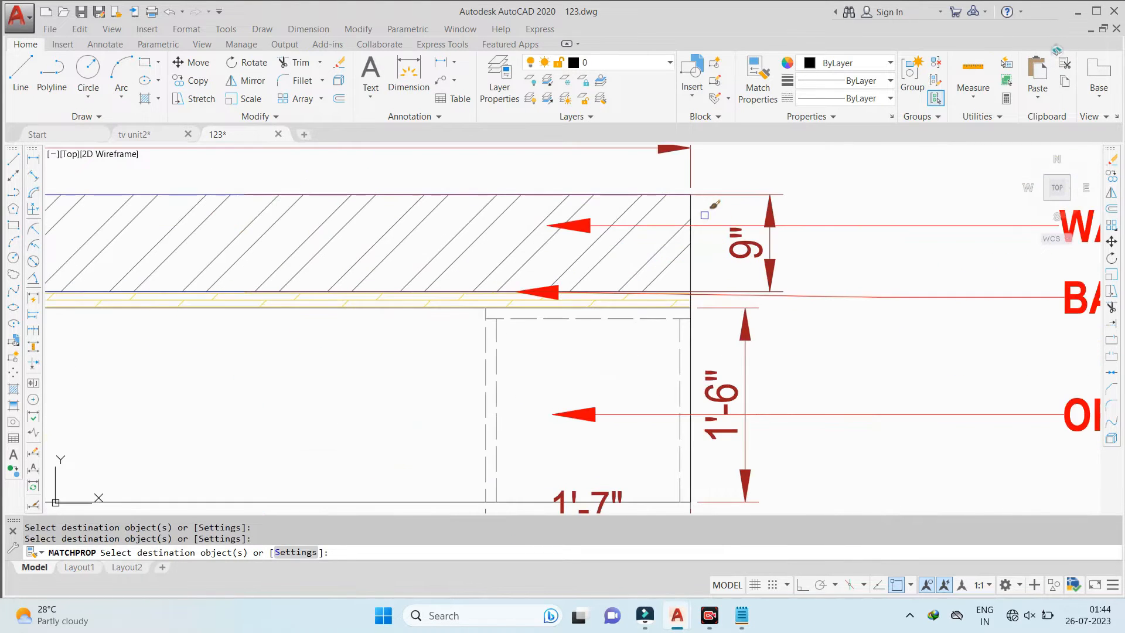
pyautogui.scroll(-4, 701, 196)
pyautogui.moveTo(141, 311); pyautogui.dragTo(256, 309, button='middle')
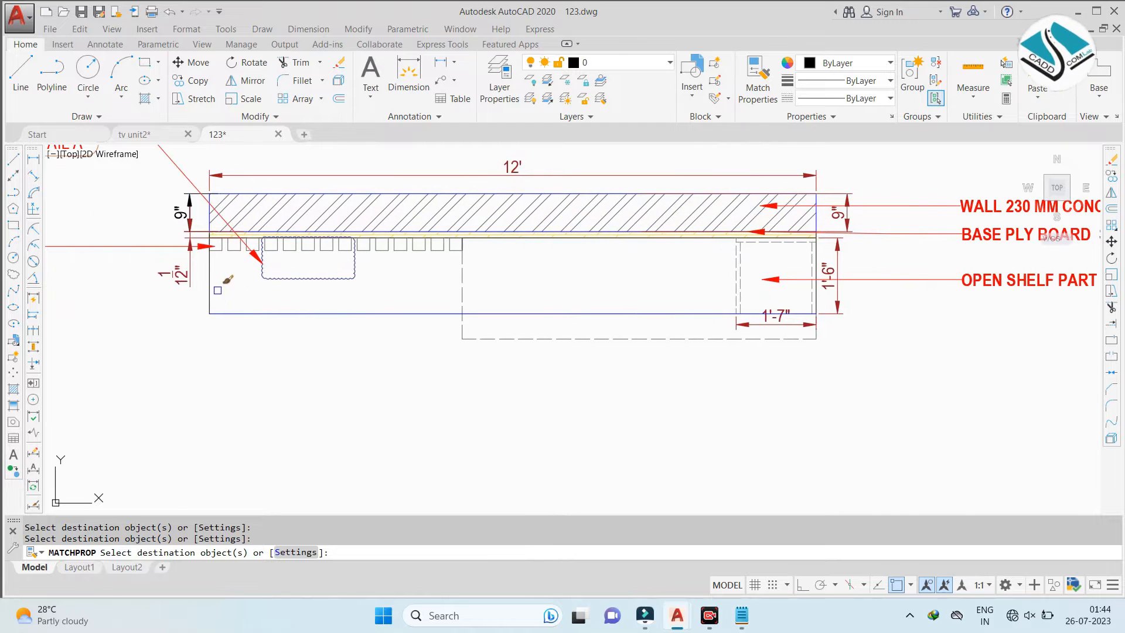
pyautogui.scroll(4, 810, 298)
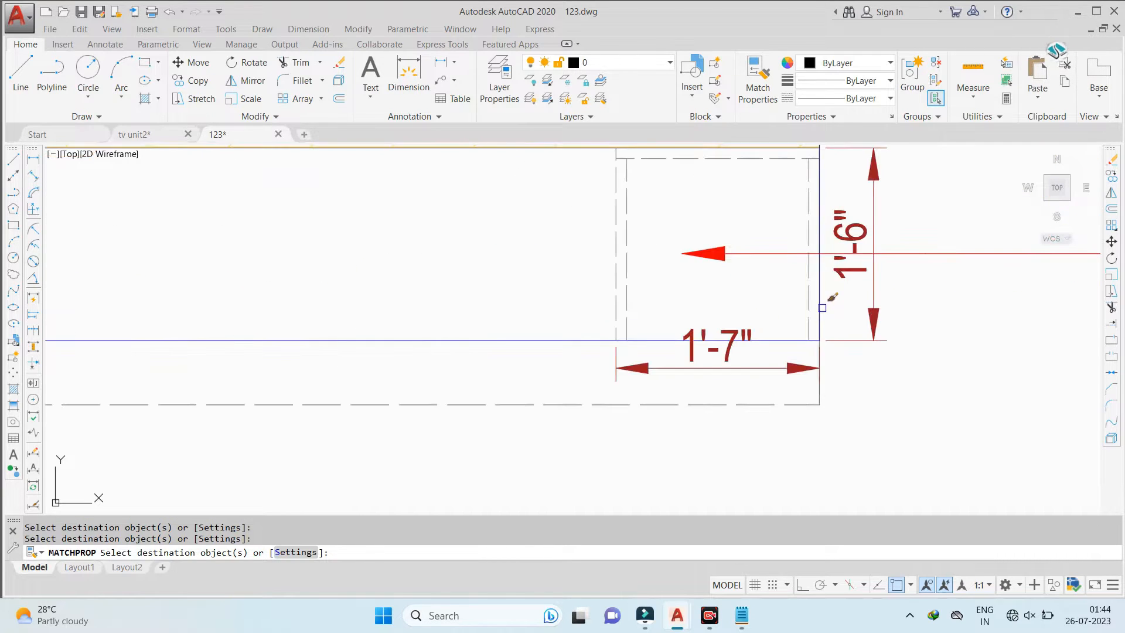
pyautogui.scroll(-6, 603, 273)
pyautogui.press('Escape')
pyautogui.moveTo(344, 243); pyautogui.dragTo(484, 243, button='middle')
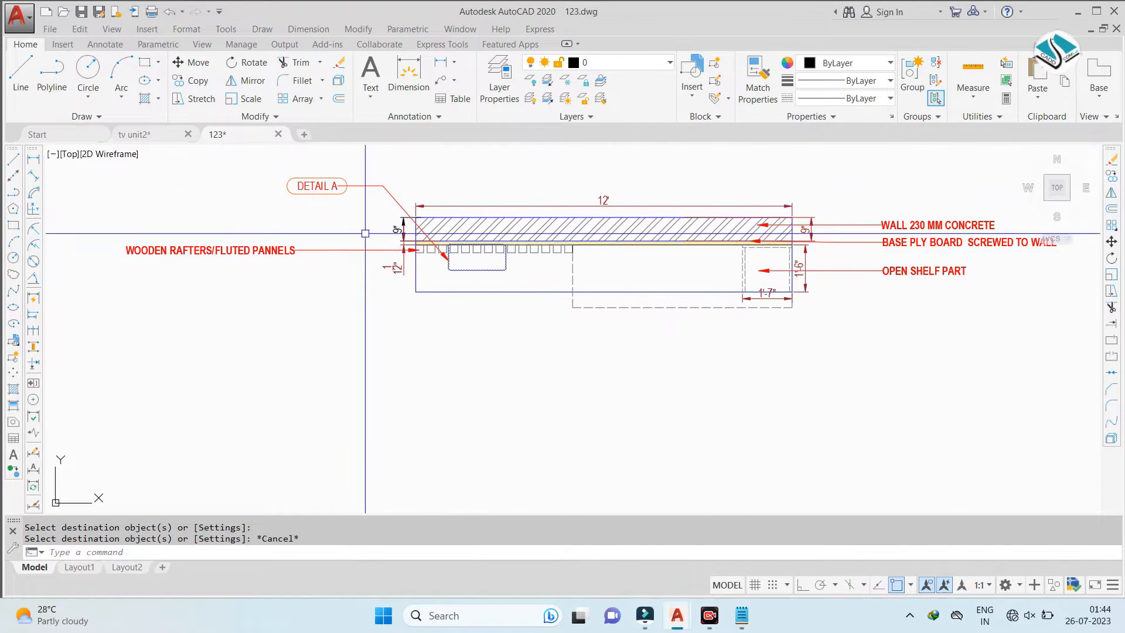
# Add a vertical linear dimension for the full depth of the dashed cabinet outline, along its left edge
pyautogui.scroll(-2, 402, 225)
pyautogui.scroll(4, 446, 245)
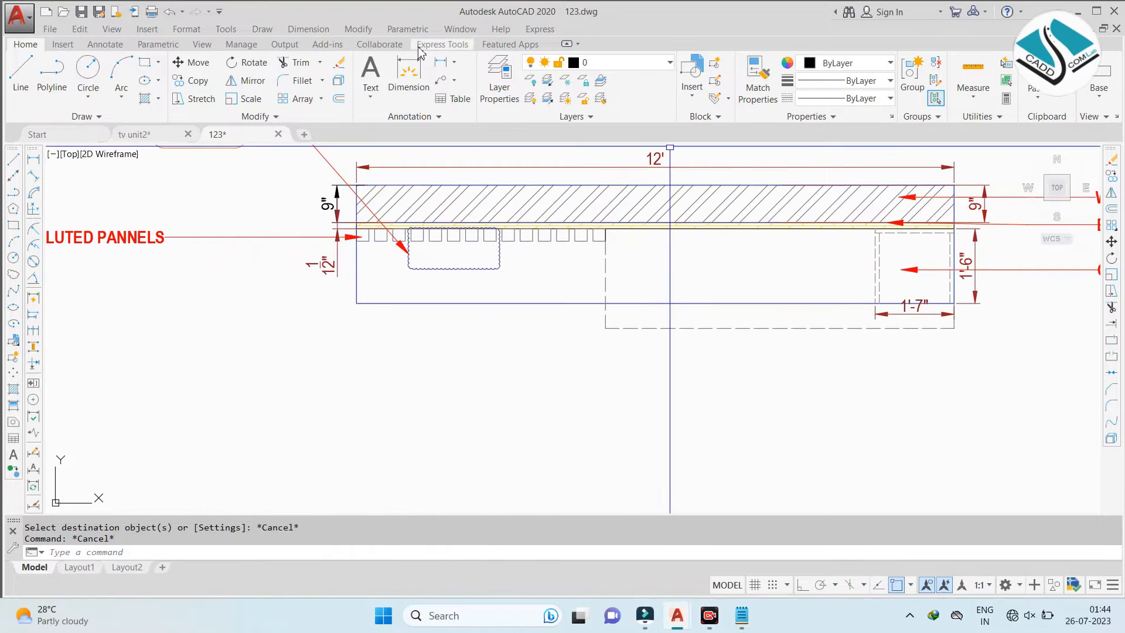
pyautogui.click(322, 30)
pyautogui.click(351, 70)
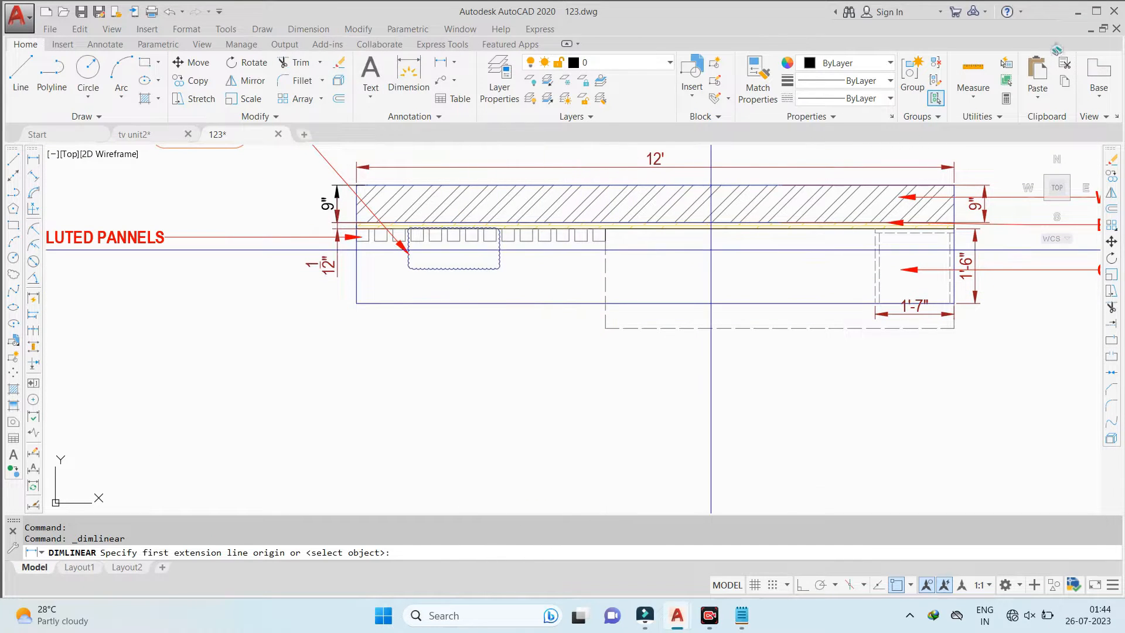
pyautogui.scroll(4, 575, 246)
pyautogui.click(599, 217)
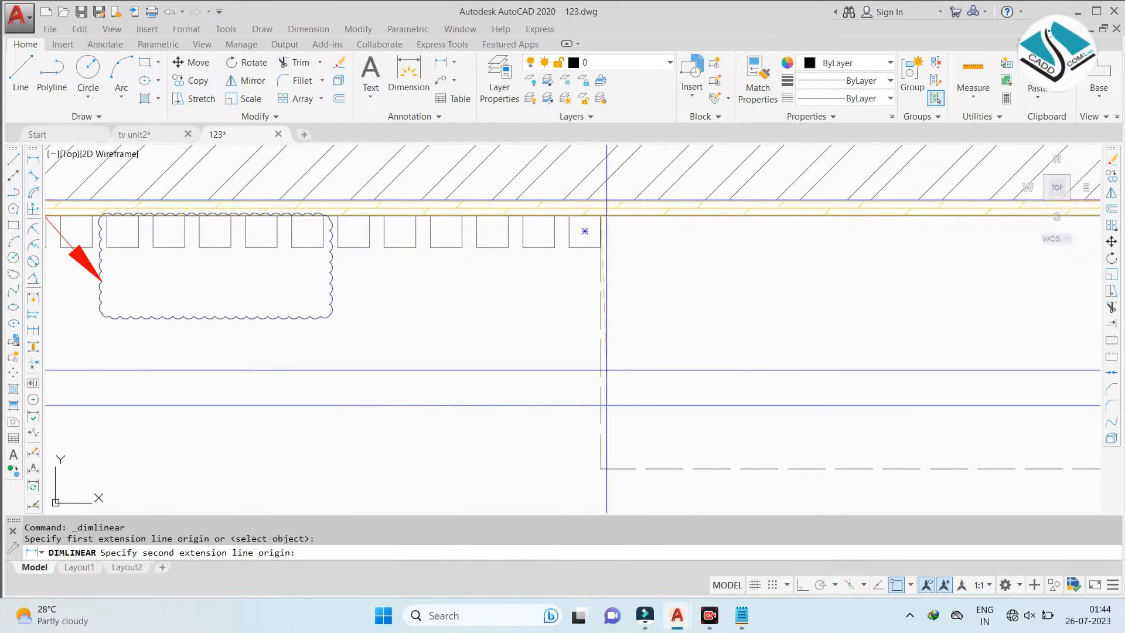
pyautogui.click(600, 469)
pyautogui.click(643, 352)
pyautogui.scroll(-3, 642, 352)
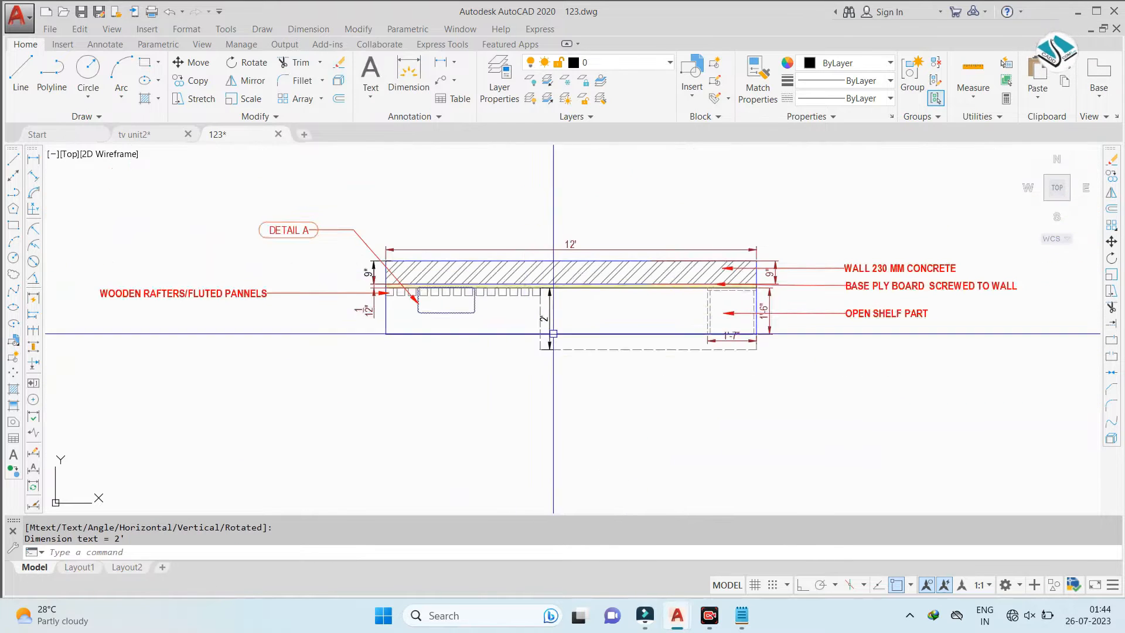
# Add a horizontal linear dimension for the full width of the dashed cabinet outline, placed below it
pyautogui.scroll(2, 569, 350)
pyautogui.press('Return')
pyautogui.click(511, 346)
pyautogui.scroll(4, 855, 346)
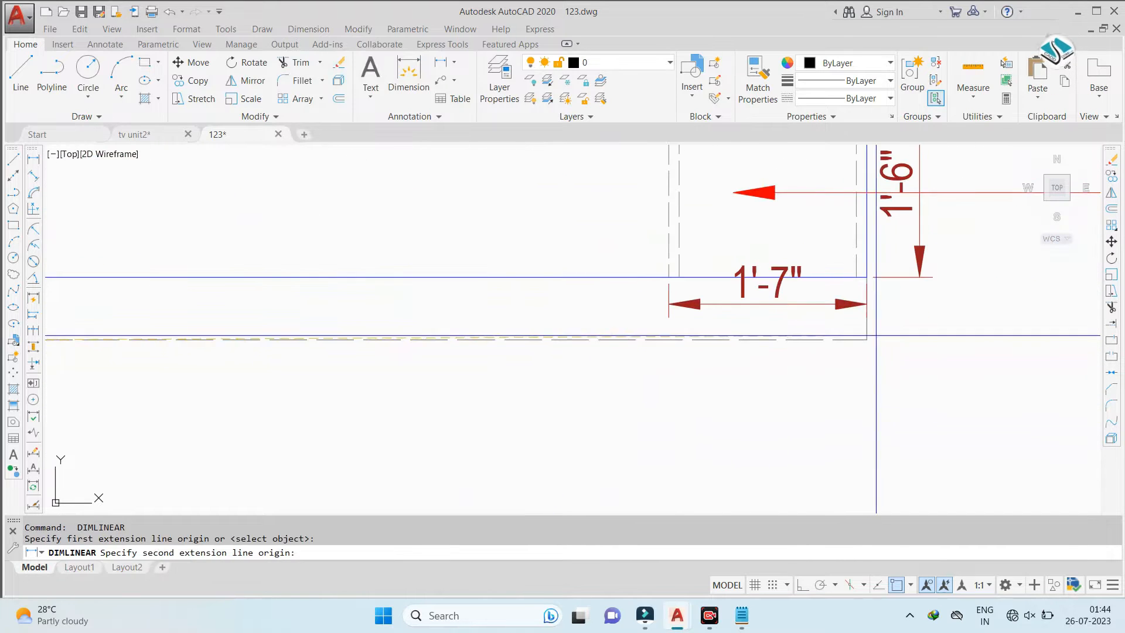
pyautogui.click(856, 346)
pyautogui.scroll(-4, 847, 342)
pyautogui.click(662, 363)
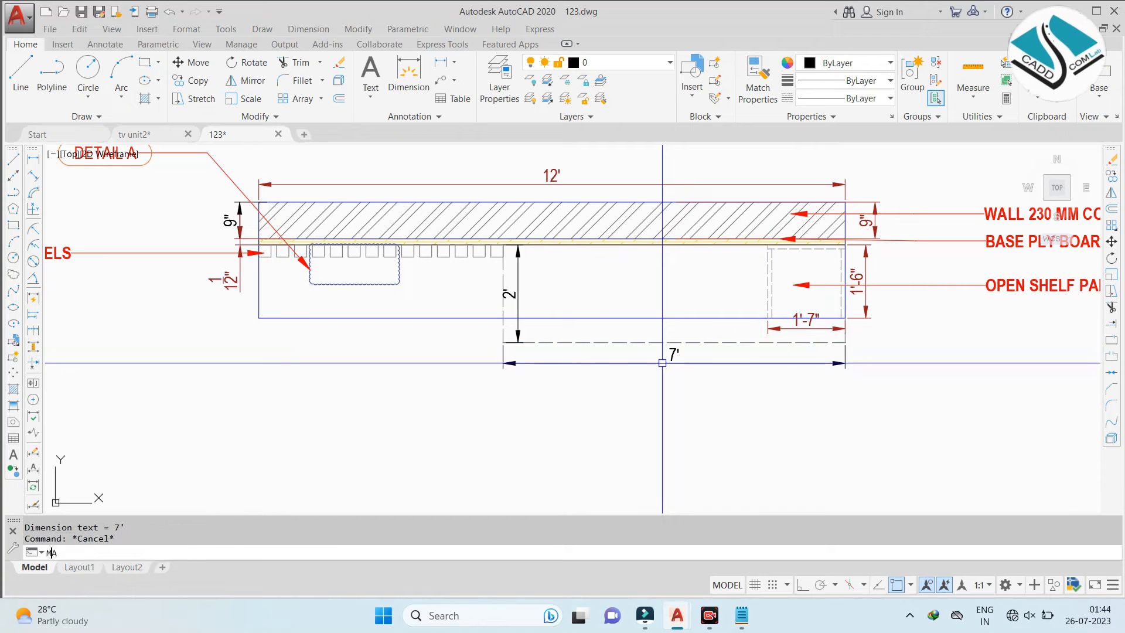
# Match the dashed cabinet's new depth and width dimensions to the properties of the overall 12' dimension above the wall
pyautogui.click(551, 174)
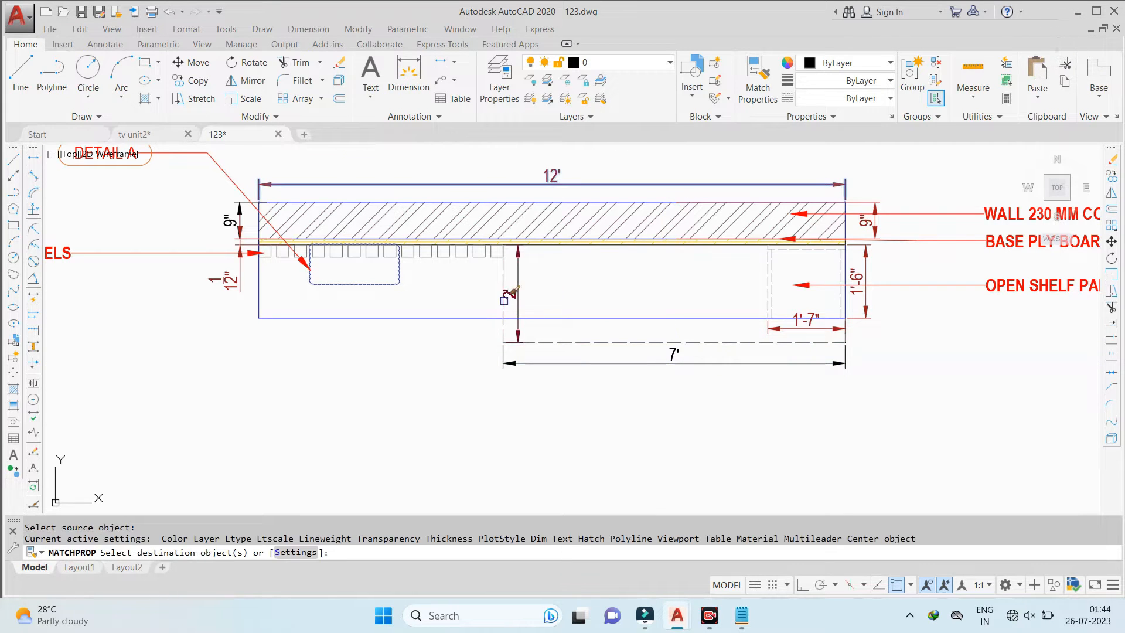
pyautogui.click(659, 360)
pyautogui.press('Escape')
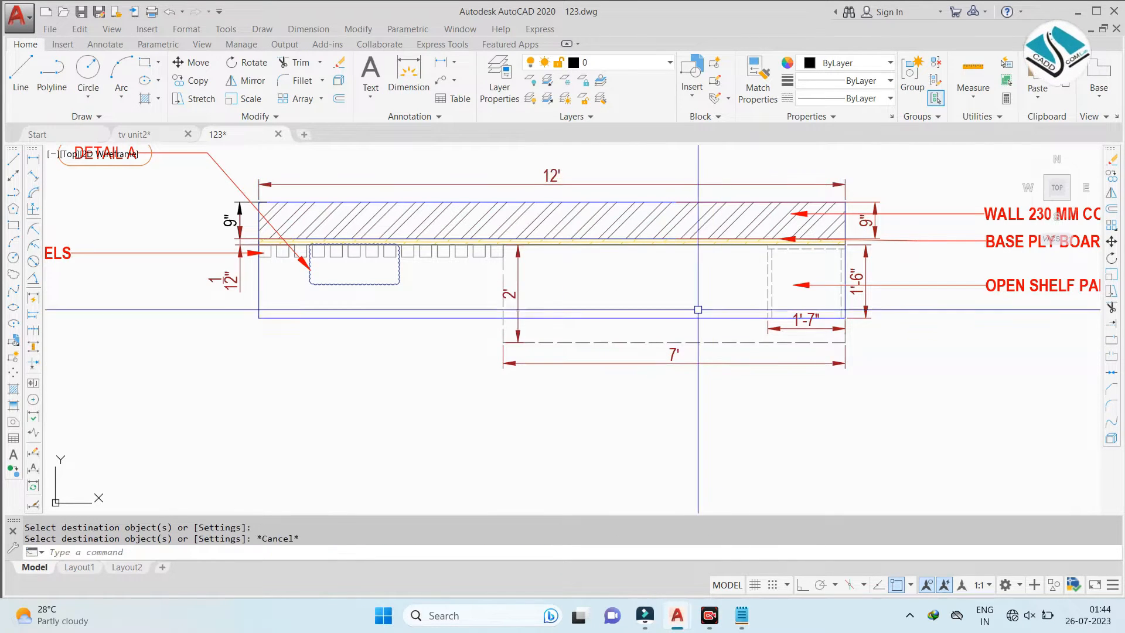
# Copy the wardrobe sectional plan's title tag with its scale text to the space beneath the TV unit plan
pyautogui.scroll(-2, 666, 267)
pyautogui.scroll(-7, 488, 288)
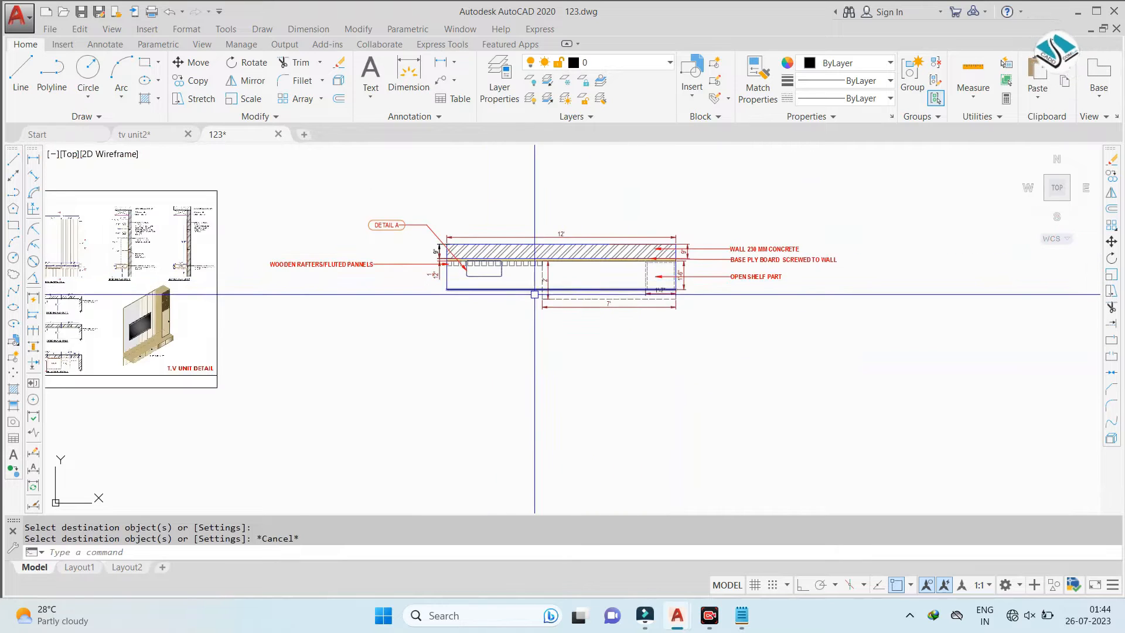
pyautogui.scroll(12, 497, 336)
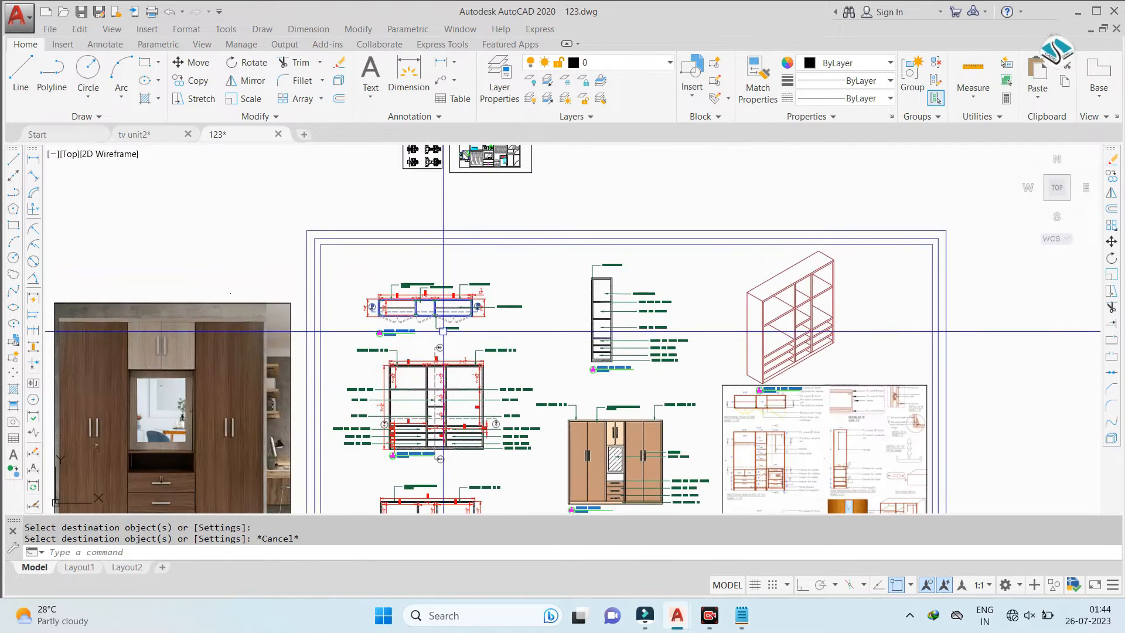
pyautogui.click(537, 322)
pyautogui.click(238, 390)
pyautogui.write('co')
pyautogui.press('Return')
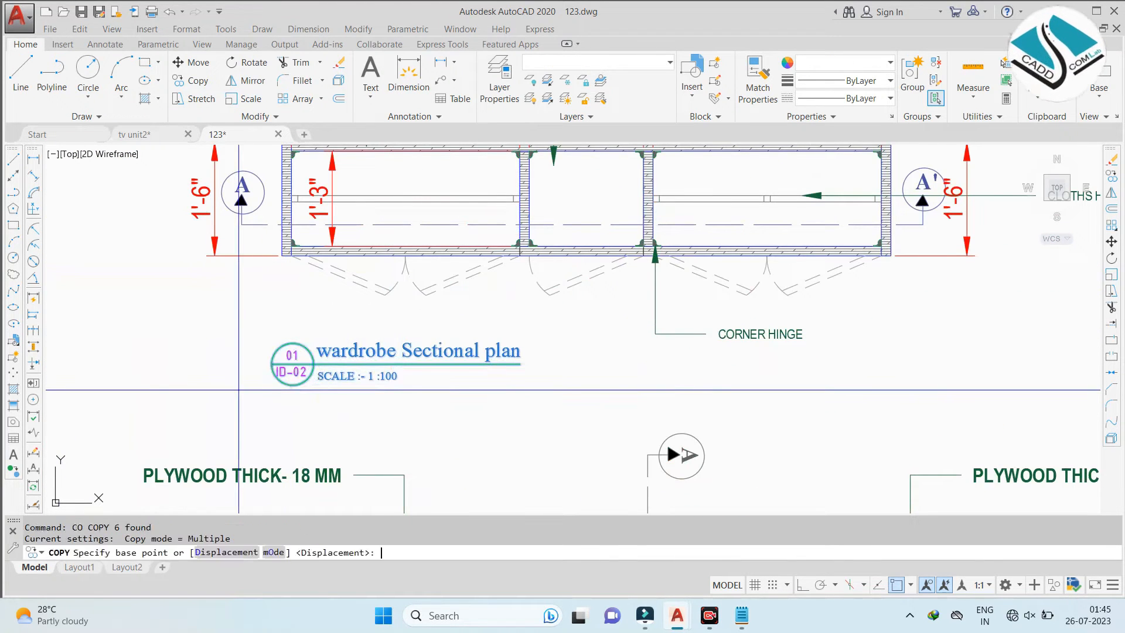
pyautogui.click(299, 389)
pyautogui.scroll(-6, 299, 388)
pyautogui.scroll(6, 611, 280)
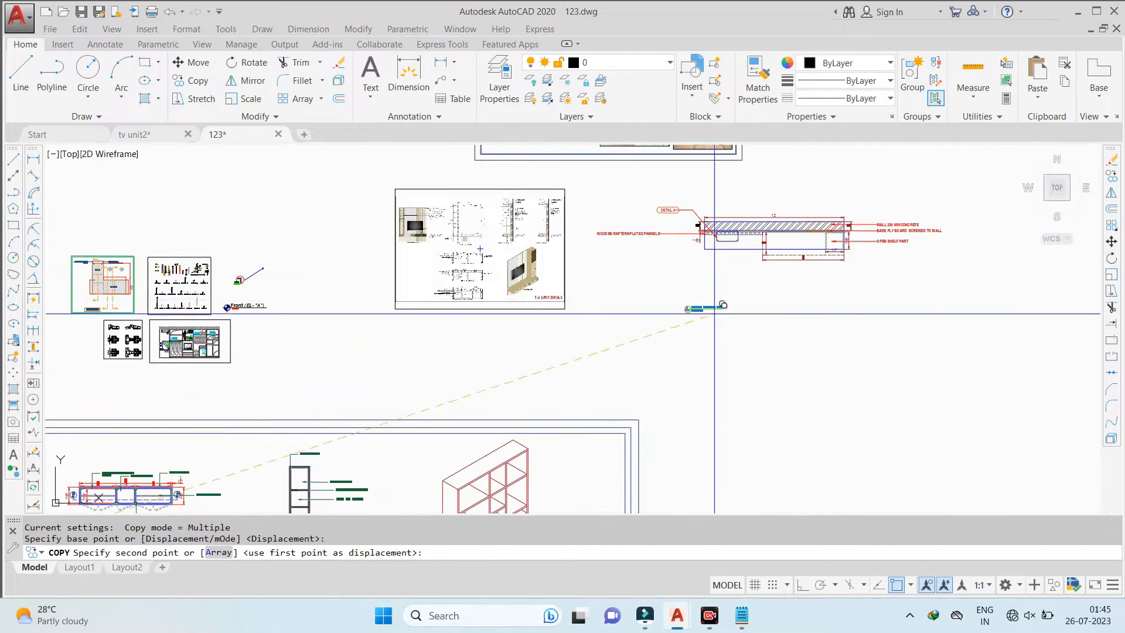
pyautogui.click(410, 279)
pyautogui.press('Escape')
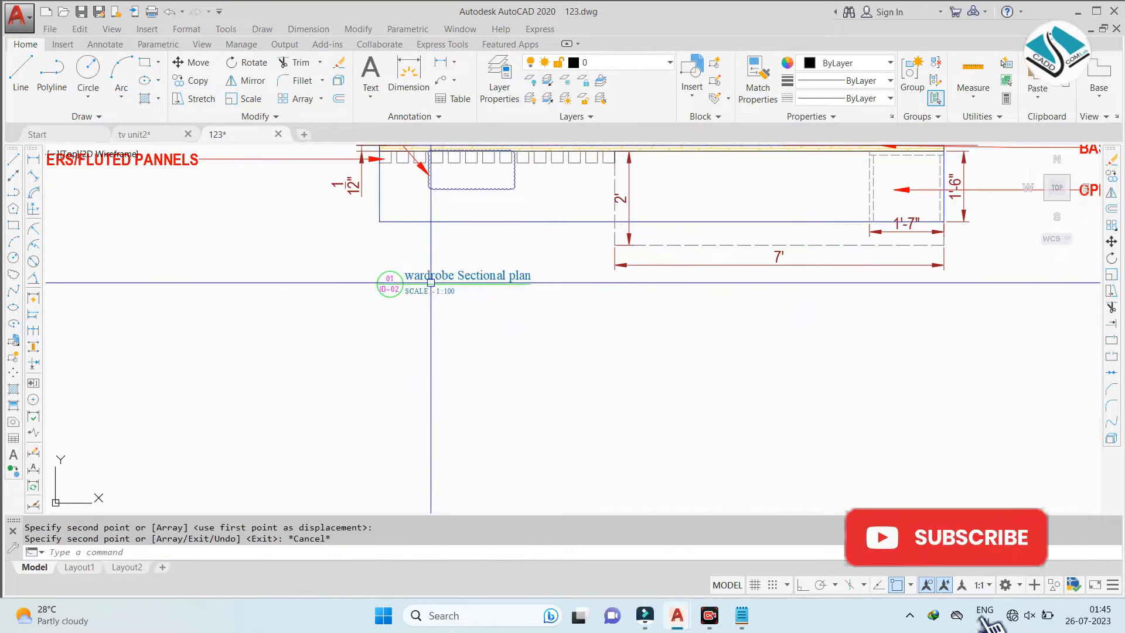
# Change the copied title text to "T.V UNIT PLAN"
pyautogui.scroll(5, 434, 275)
pyautogui.doubleClick(442, 274)
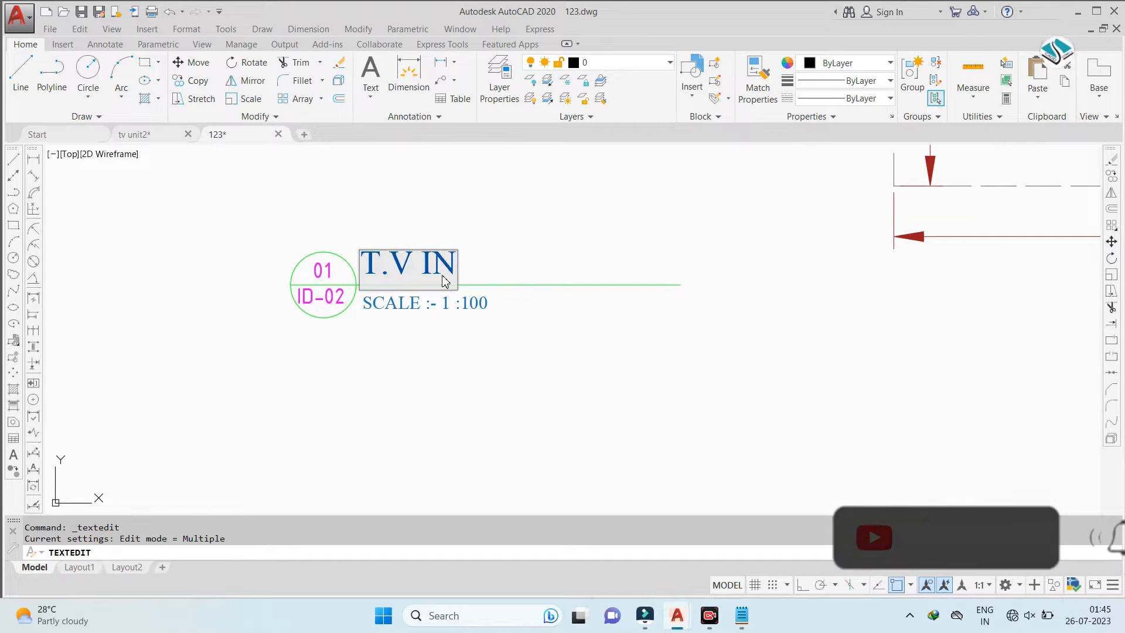
pyautogui.press('BackSpace')
pyautogui.press('BackSpace')
pyautogui.write('UNIT')
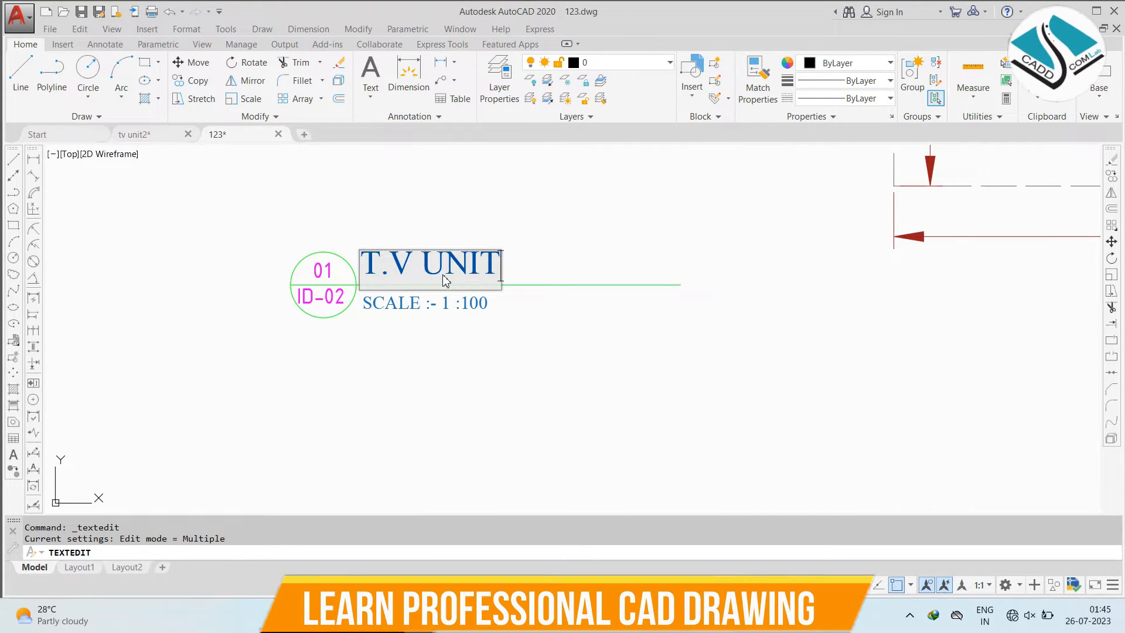
pyautogui.press('Return')
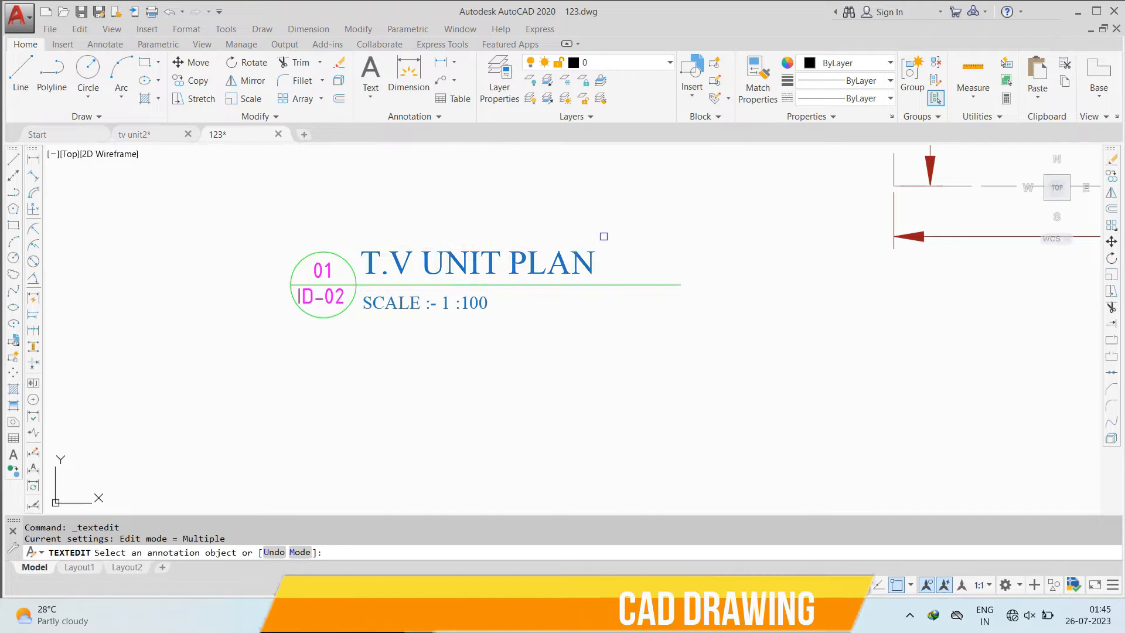
pyautogui.scroll(-6, 539, 263)
pyautogui.press('Escape')
# Enlarge the whole TV unit plan title tag with the Scale command, using a base point inside it
pyautogui.scroll(2, 541, 239)
pyautogui.click(616, 248)
pyautogui.click(329, 315)
pyautogui.write('sc')
pyautogui.press('Return')
pyautogui.click(451, 285)
pyautogui.click(455, 286)
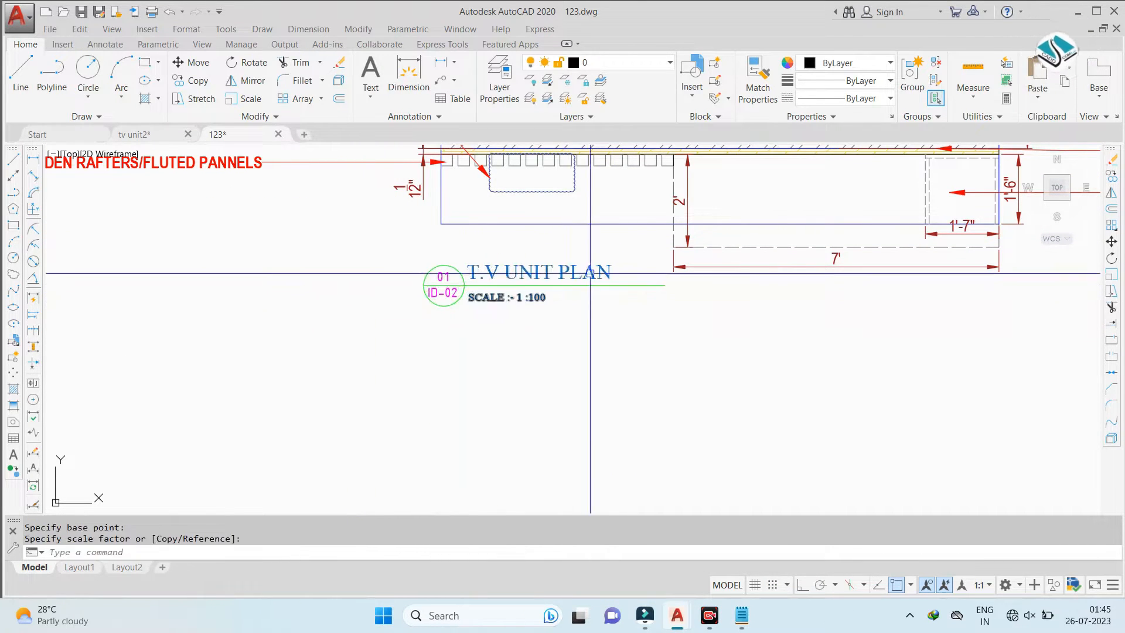
pyautogui.scroll(-4, 650, 255)
pyautogui.write('REC')
pyautogui.press('Return')
pyautogui.press('Escape')
pyautogui.scroll(6, 158, 276)
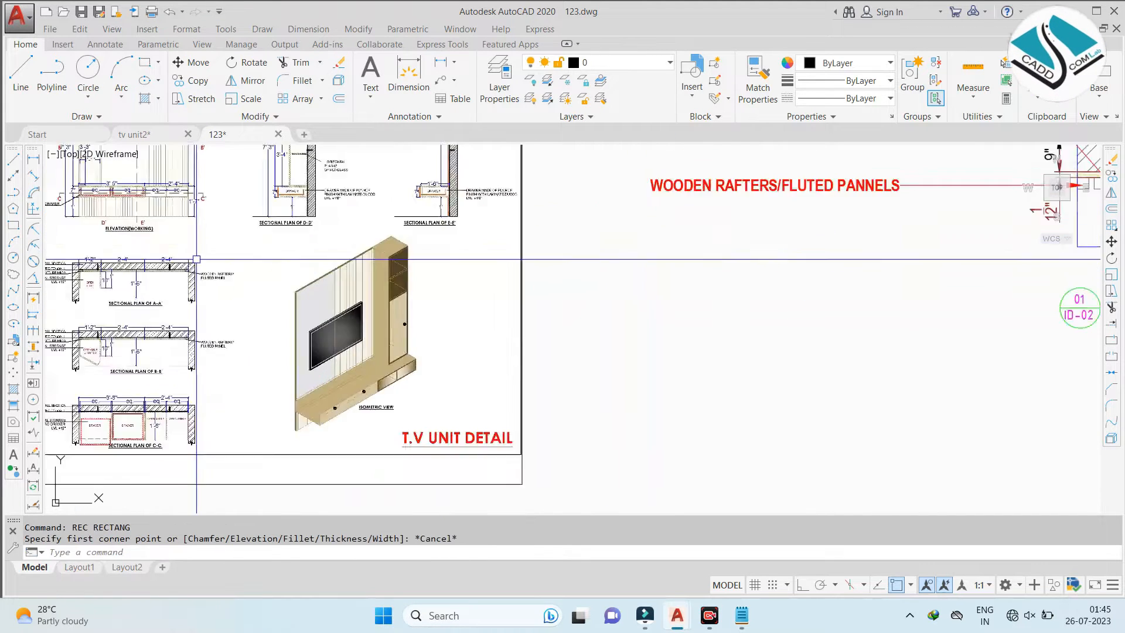
pyautogui.scroll(-4, 264, 295)
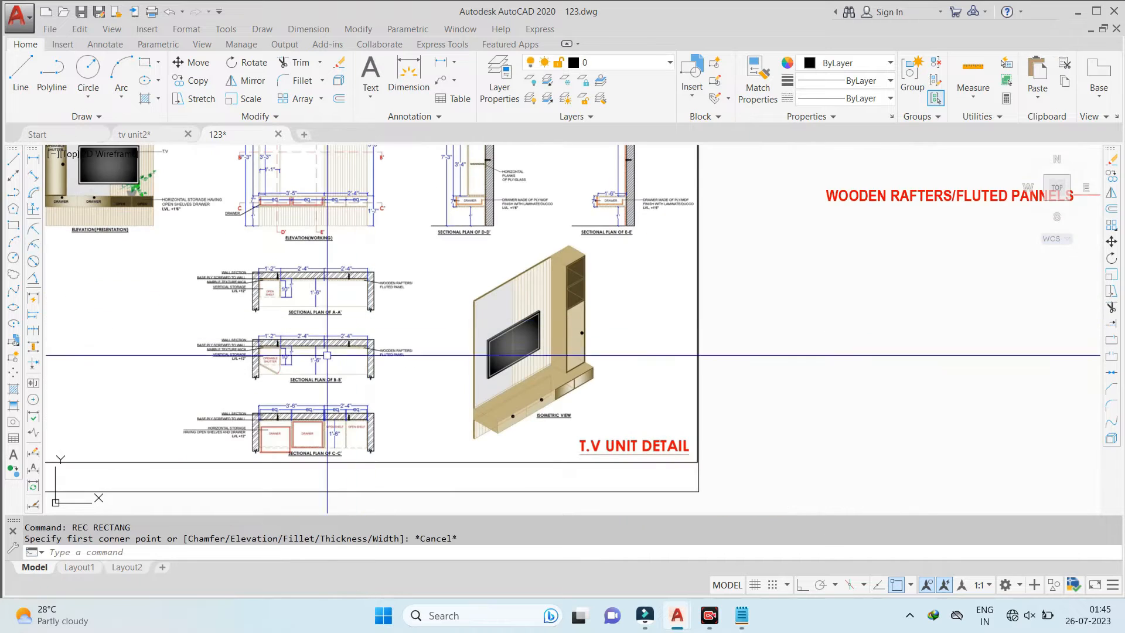
pyautogui.scroll(3, 315, 214)
pyautogui.moveTo(315, 214); pyautogui.dragTo(371, 351, button='middle')
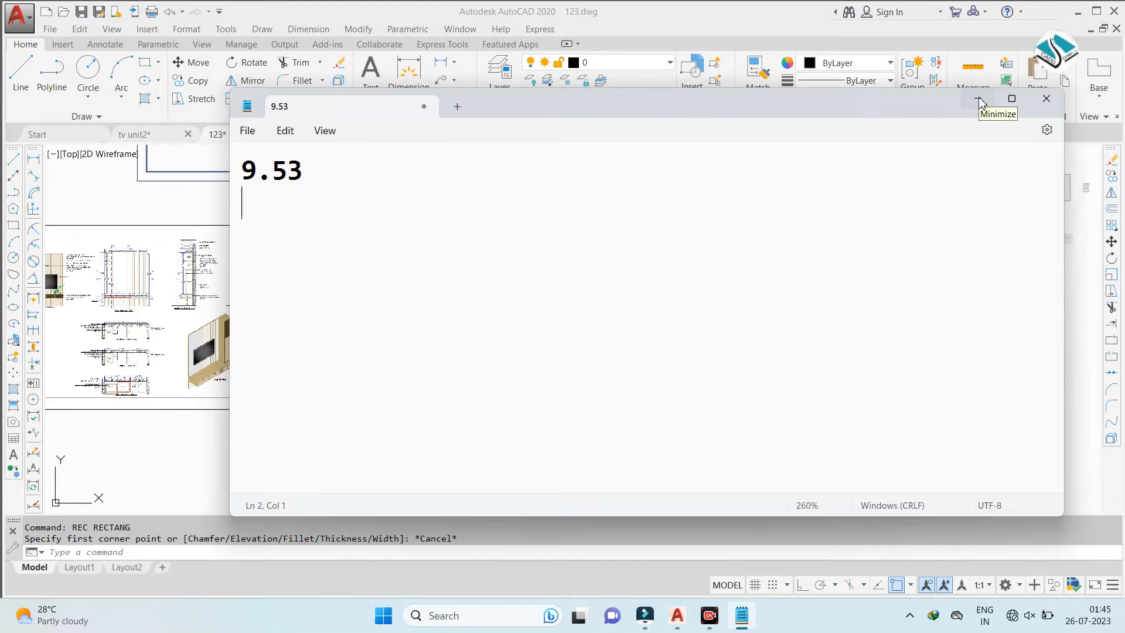
# Copy the complete TV unit plan with its dimensions, labels and title to the empty area away from the other sheets
pyautogui.click(979, 99)
pyautogui.click(777, 248)
pyautogui.click(410, 364)
pyautogui.write('co')
pyautogui.press('Return')
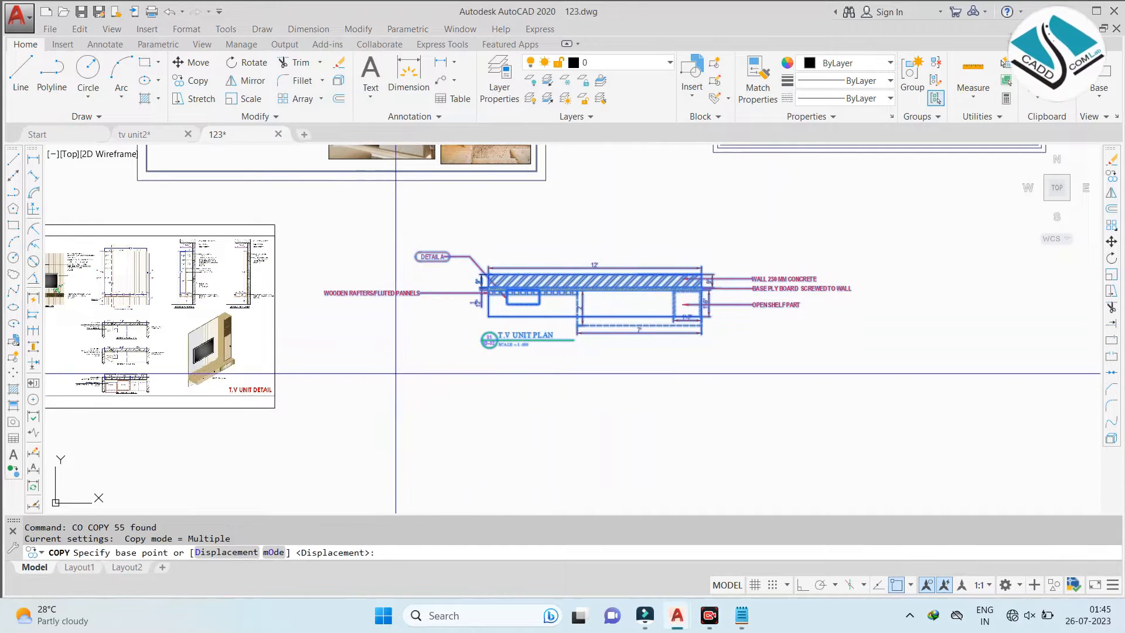
pyautogui.click(395, 373)
pyautogui.scroll(-4, 259, 219)
pyautogui.click(595, 309)
pyautogui.scroll(4, 593, 316)
pyautogui.press('Escape')
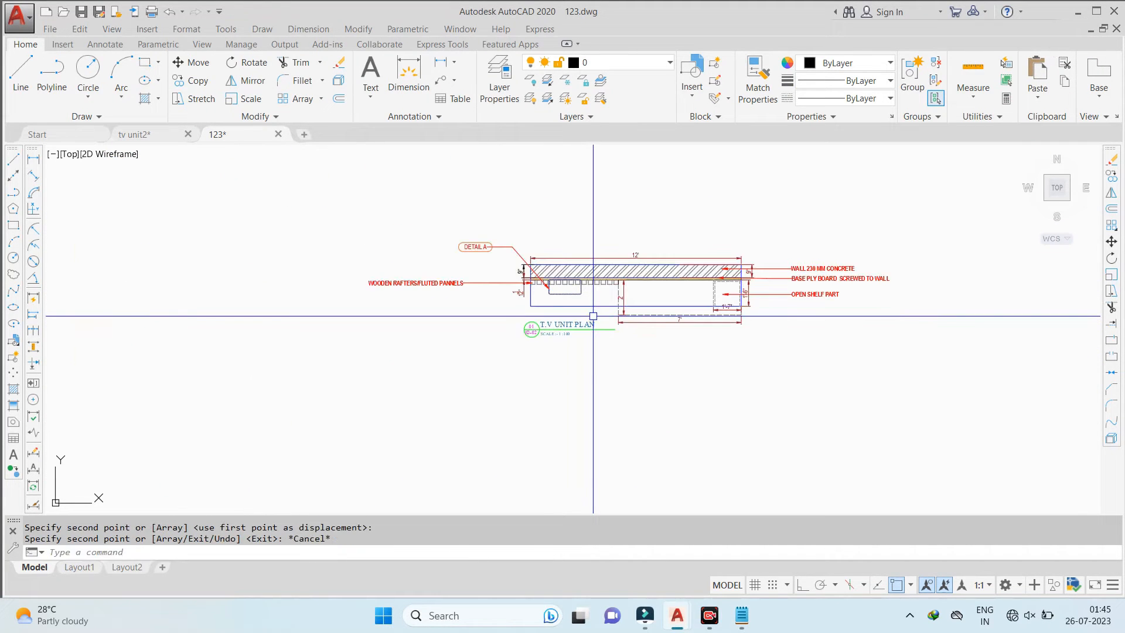
# Place vertical construction lines through the copied plan's two outer ends and the open shelf's inner edge
pyautogui.press('Return')
pyautogui.scroll(6, 541, 295)
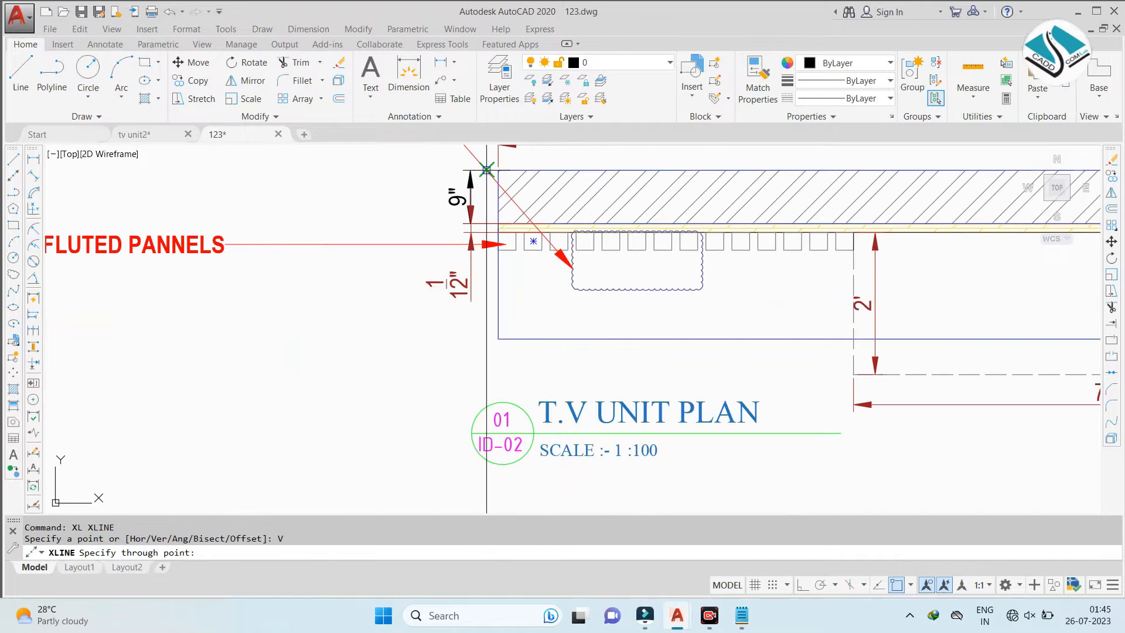
pyautogui.scroll(-2, 561, 252)
pyautogui.moveTo(839, 281); pyautogui.dragTo(736, 284, button='middle')
pyautogui.scroll(2, 729, 283)
pyautogui.scroll(-2, 566, 291)
pyautogui.scroll(2, 788, 278)
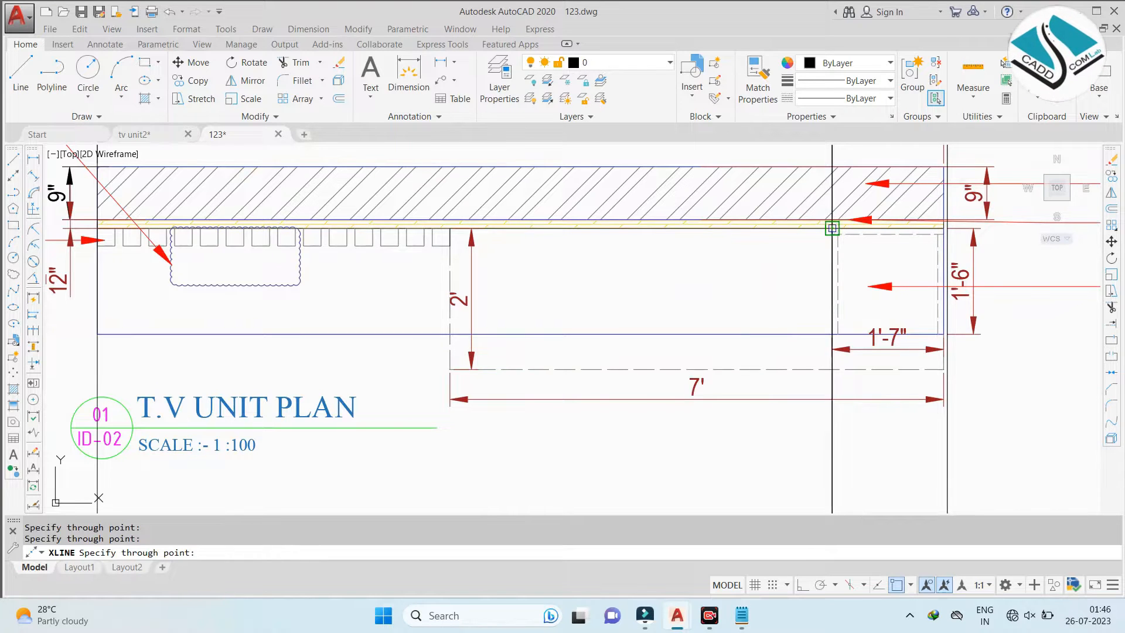
pyautogui.scroll(-8, 586, 263)
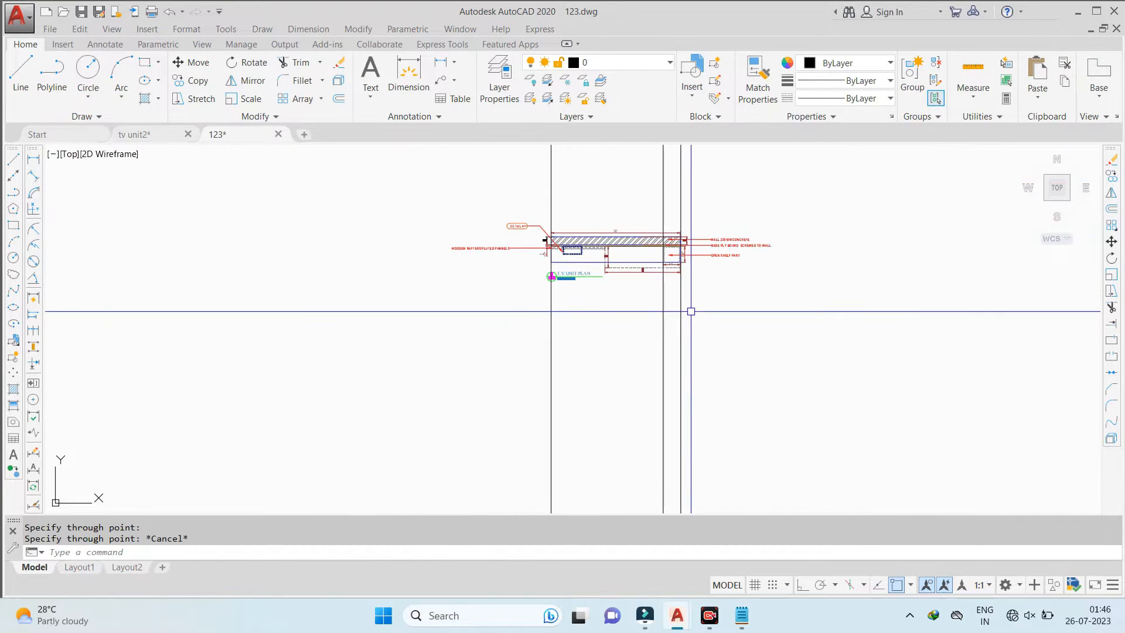
# Draw a straight horizontal base line across the vertical construction lines below the copied plan, with Ortho on
pyautogui.scroll(-2, 586, 334)
pyautogui.write('l')
pyautogui.press('Return')
pyautogui.scroll(2, 528, 397)
pyautogui.click(501, 416)
pyautogui.click(800, 585)
pyautogui.click(818, 460)
pyautogui.press('Escape')
# Trim the construction lines below the base line and the base line's ends beyond the outer verticals
pyautogui.write('r')
pyautogui.press('Escape')
pyautogui.write('tr')
pyautogui.press('Return')
pyautogui.click(756, 416)
pyautogui.click(746, 450)
pyautogui.click(508, 422)
pyautogui.click(524, 419)
pyautogui.scroll(-3, 526, 413)
pyautogui.press('Escape')
# Move the T.V unit detail reference image next to the projected elevation lines below the copied plan, with Ortho off
pyautogui.scroll(1, 311, 352)
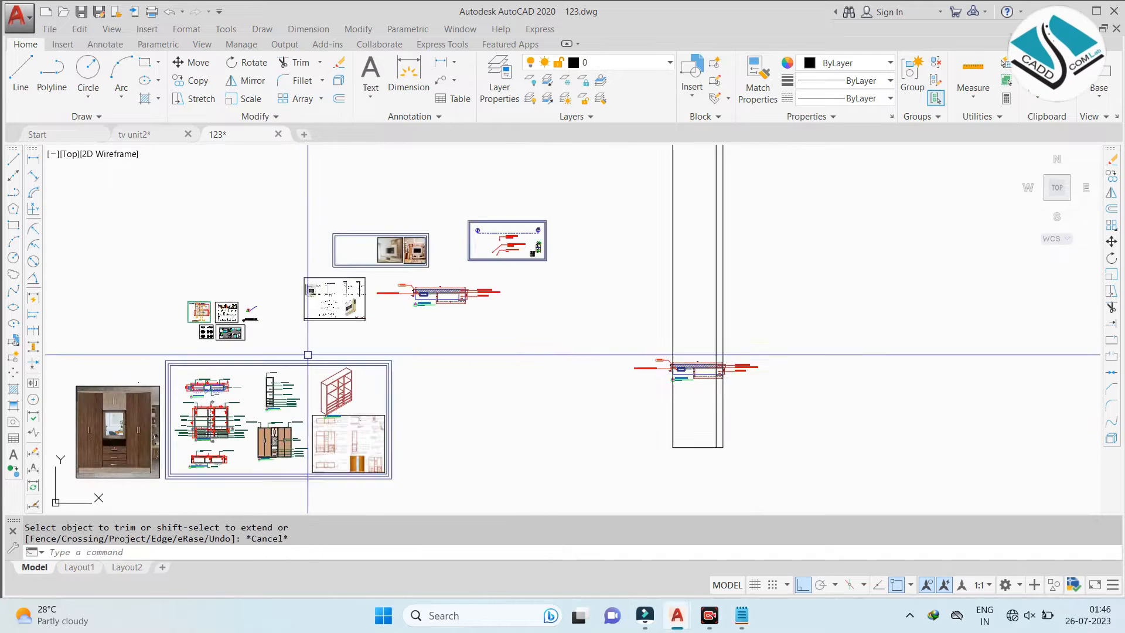
pyautogui.scroll(1, 357, 294)
pyautogui.press('Escape')
pyautogui.click(373, 270)
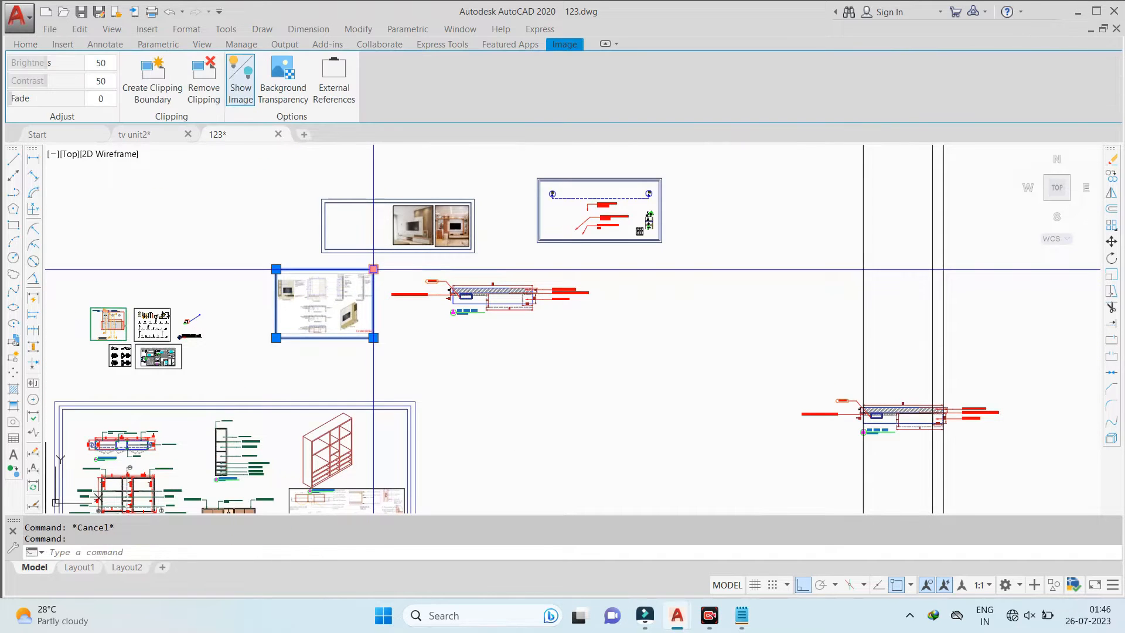
pyautogui.write('m')
pyautogui.press('Return')
pyautogui.click(339, 296)
pyautogui.moveTo(876, 478); pyautogui.dragTo(740, 362, button='middle')
pyautogui.click(803, 585)
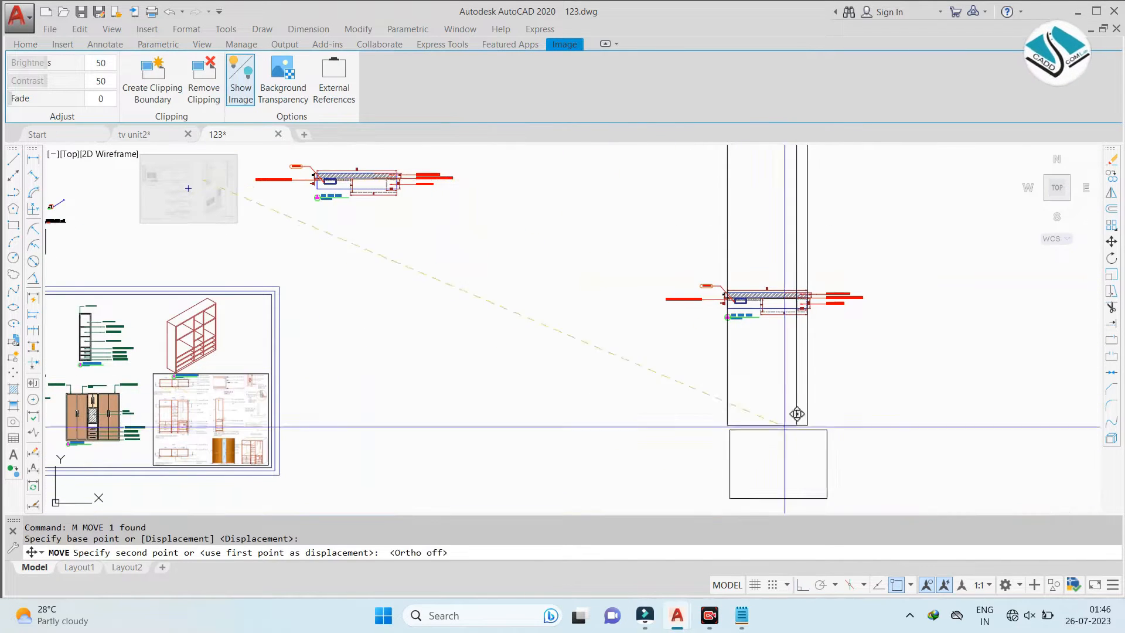
pyautogui.scroll(4, 733, 405)
pyautogui.click(591, 324)
pyautogui.press('Escape')
# Examine the heights dimensioned in the reference sheet's working elevation and sectional drawings
pyautogui.moveTo(743, 375); pyautogui.dragTo(688, 352, button='middle')
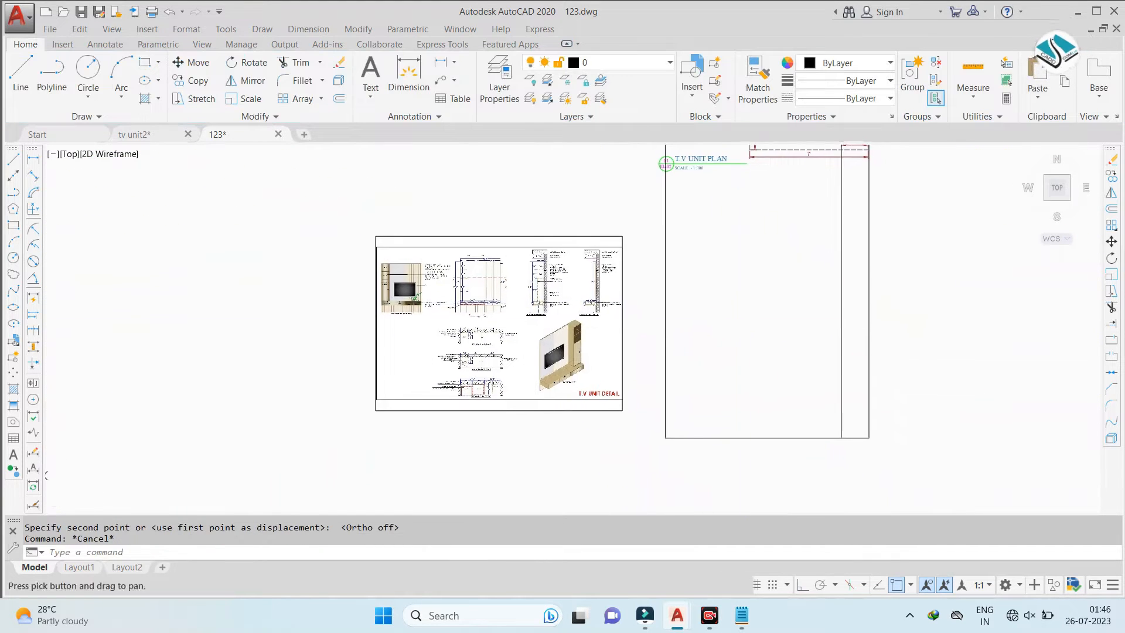
pyautogui.scroll(2, 688, 352)
pyautogui.scroll(6, 208, 271)
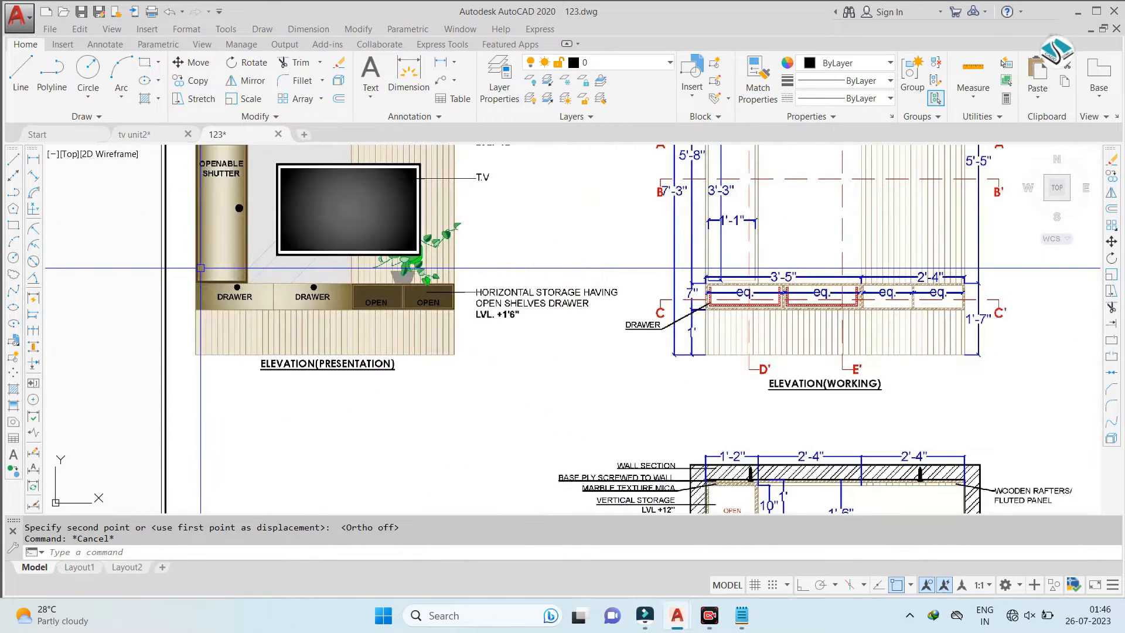
pyautogui.scroll(-12, 434, 303)
pyautogui.scroll(8, 452, 305)
pyautogui.scroll(-6, 345, 320)
pyautogui.scroll(4, 329, 252)
pyautogui.scroll(6, 321, 245)
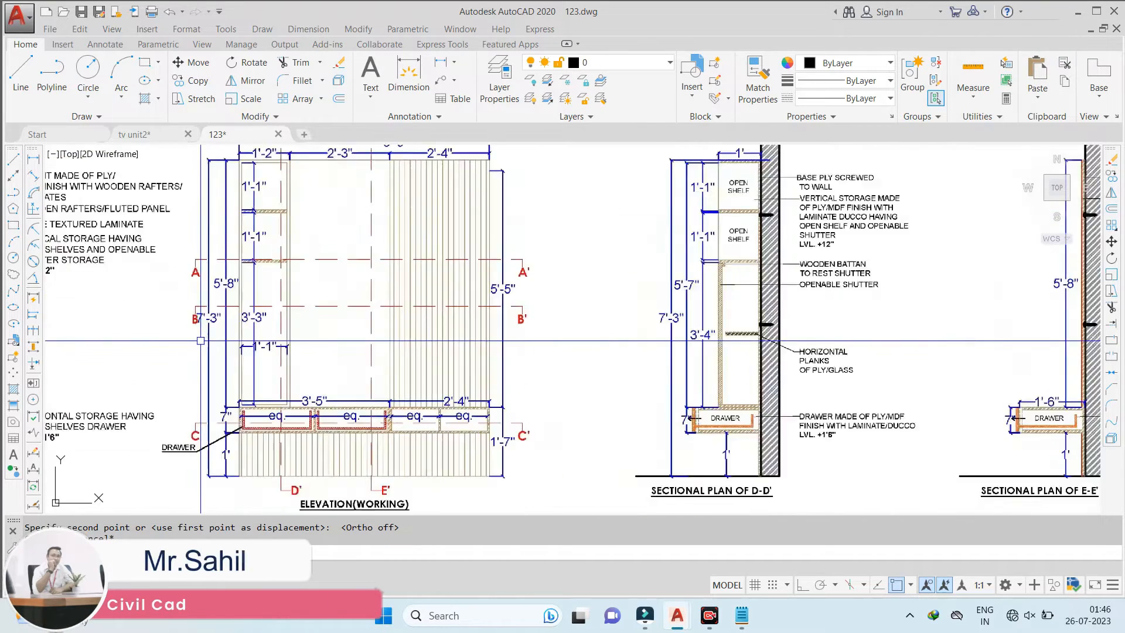
pyautogui.scroll(-2, 355, 290)
pyautogui.scroll(-5, 355, 290)
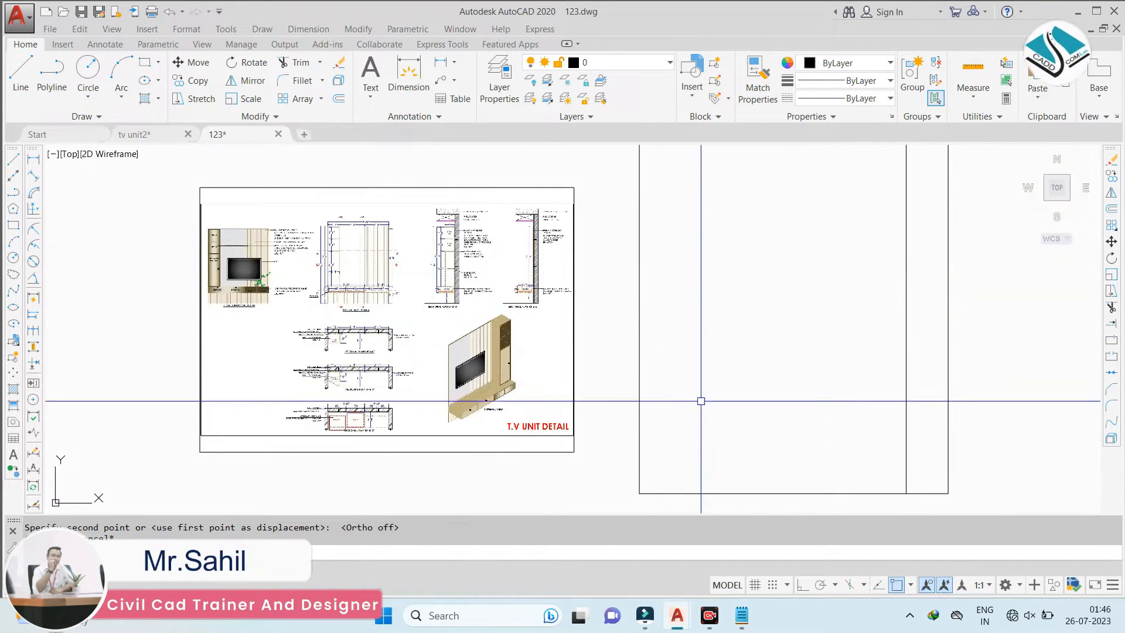
# Offset the elevation's base line upward by 7'
pyautogui.scroll(-2, 560, 348)
pyautogui.write("'")
pyautogui.press('Return')
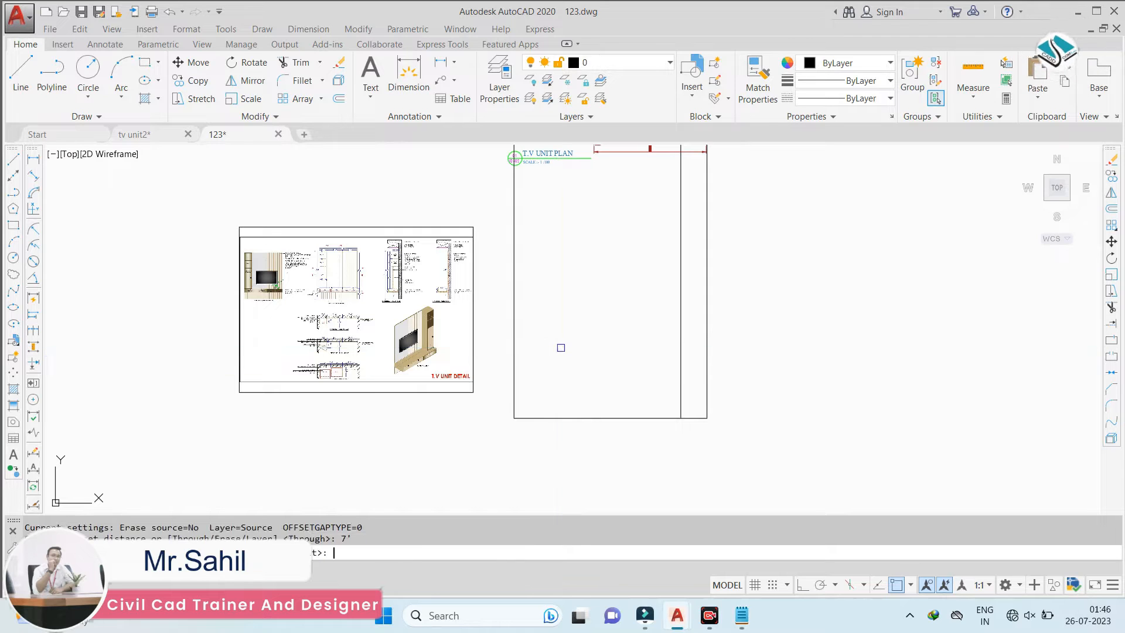
pyautogui.click(598, 417)
pyautogui.click(618, 377)
pyautogui.press('Escape')
# Trim the vertical construction lines between the elevation's top line and the copied plan
pyautogui.write('tr')
pyautogui.press('Return')
pyautogui.press('Return')
pyautogui.click(753, 241)
pyautogui.click(482, 266)
pyautogui.moveTo(692, 186); pyautogui.dragTo(664, 297, button='middle')
pyautogui.click(653, 234)
pyautogui.press('Escape')
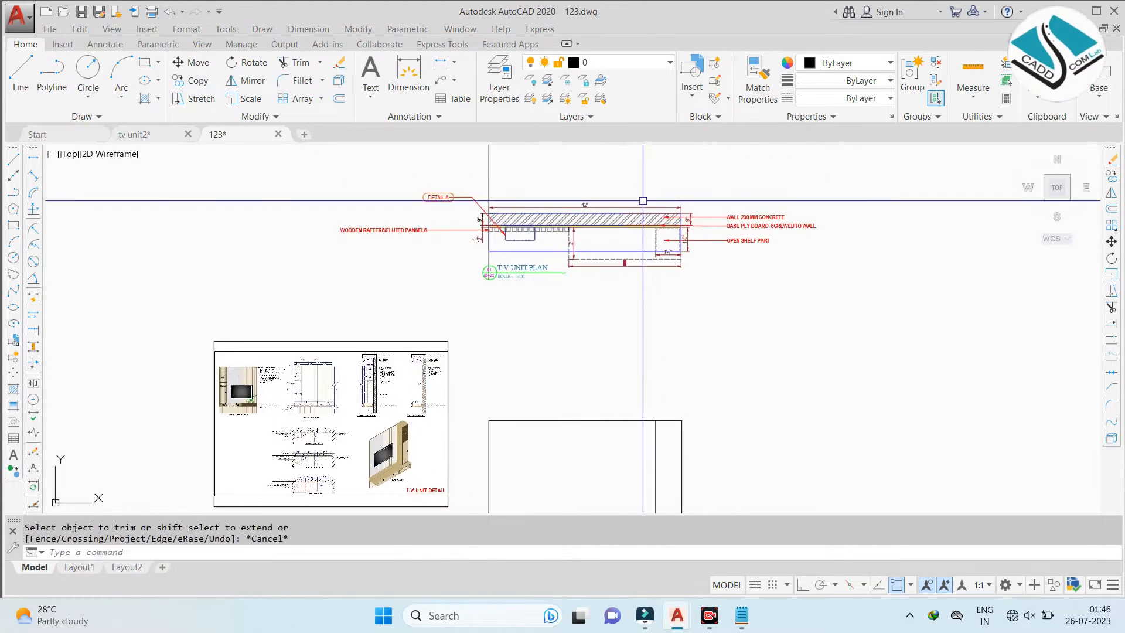
pyautogui.scroll(-4, 644, 196)
pyautogui.click(533, 170)
pyautogui.press('Escape')
pyautogui.click(607, 167)
pyautogui.click(566, 181)
pyautogui.write('r')
pyautogui.press('Return')
pyautogui.press('Escape')
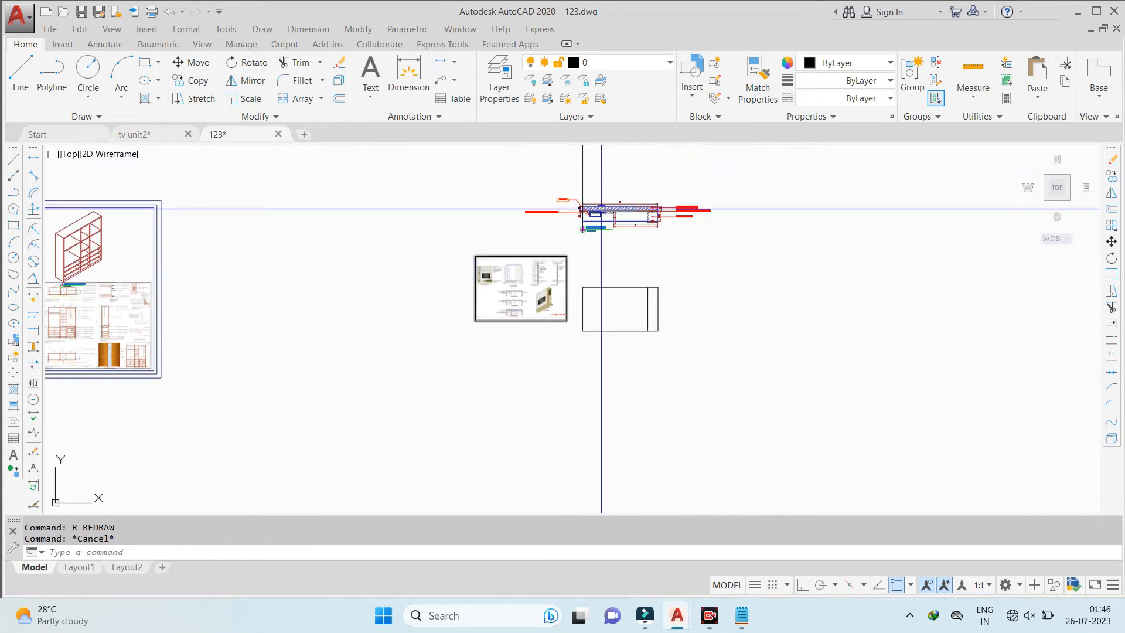
# Erase the leftover vertical construction lines running through and above the copied TV unit plan
pyautogui.moveTo(596, 146); pyautogui.dragTo(596, 207, button='middle')
pyautogui.click(596, 207)
pyautogui.click(589, 193)
pyautogui.write('e')
pyautogui.press('Escape')
pyautogui.click(612, 172)
pyautogui.click(575, 181)
pyautogui.write('e')
pyautogui.press('Return')
# Move the elevation outline straight up, closer beneath the copied TV unit plan, with Ortho on
pyautogui.scroll(6, 638, 365)
pyautogui.press('Escape')
pyautogui.click(874, 221)
pyautogui.click(415, 467)
pyautogui.scroll(-6, 525, 389)
pyautogui.write('m')
pyautogui.press('Return')
pyautogui.click(526, 405)
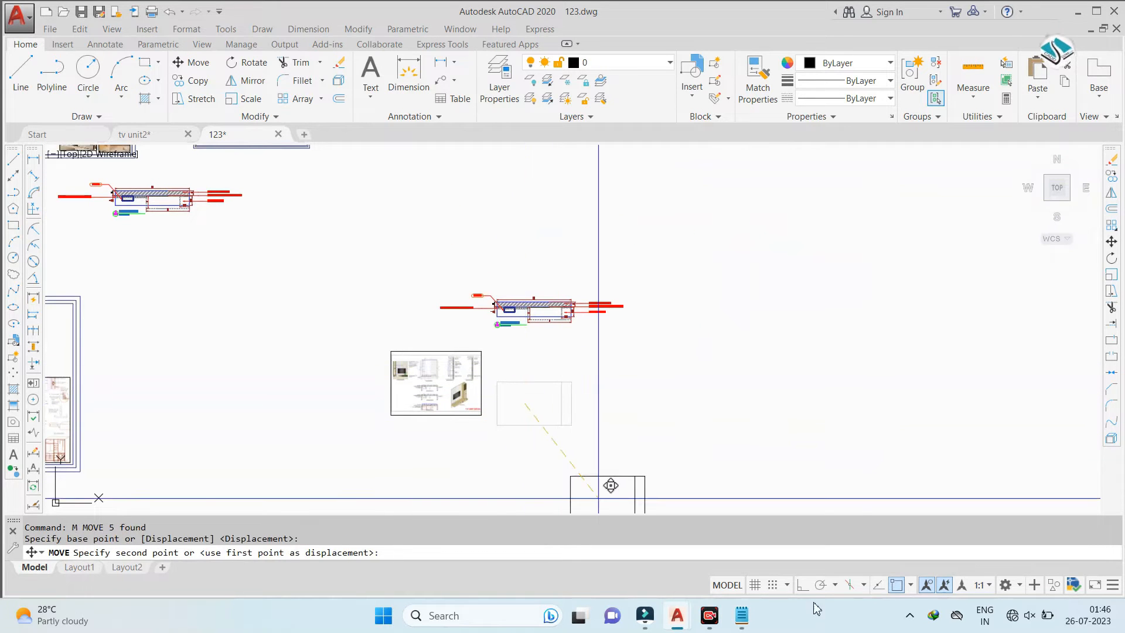
pyautogui.scroll(2, 511, 392)
pyautogui.click(526, 369)
pyautogui.scroll(4, 482, 376)
pyautogui.press('Escape')
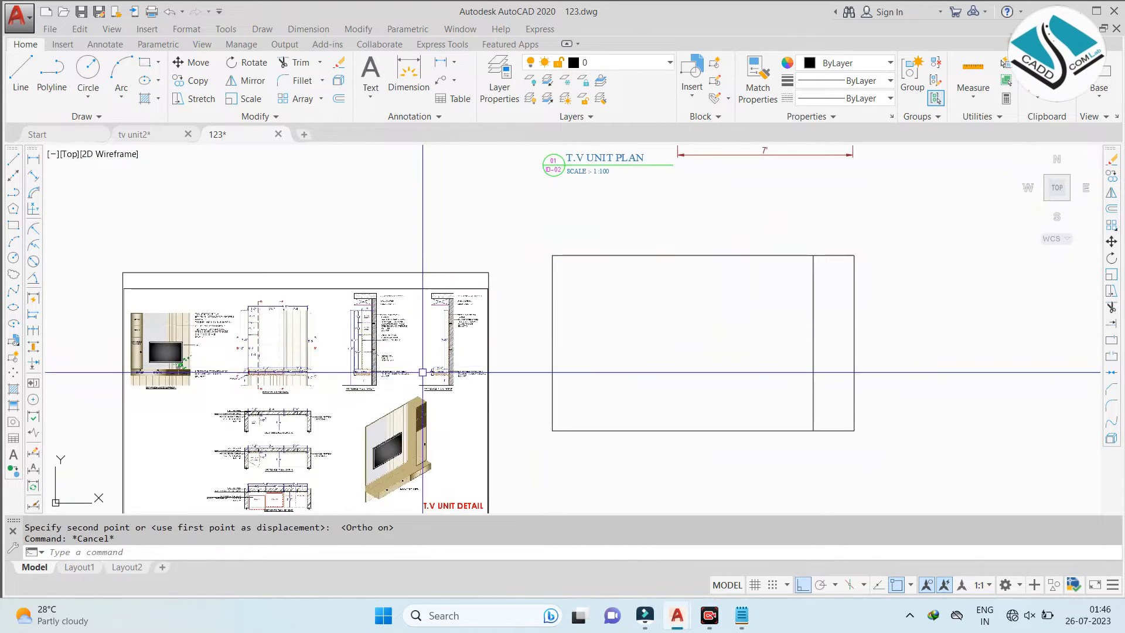
# Examine the reference sheet's elevations and the two TV unit interior photos for the elevation's layout
pyautogui.scroll(3, 316, 380)
pyautogui.scroll(-5, 443, 369)
pyautogui.scroll(4, 346, 361)
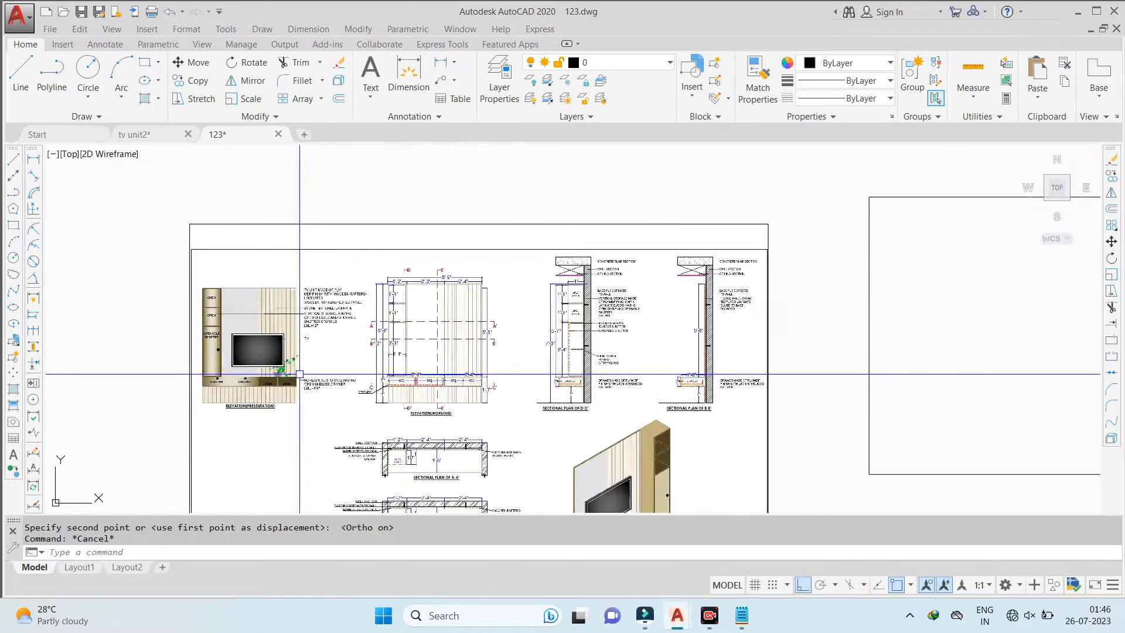
pyautogui.scroll(-6, 327, 373)
pyautogui.scroll(-2, 417, 375)
pyautogui.moveTo(209, 226)
pyautogui.mouseDown(button='middle')
pyautogui.moveTo(420, 321)
pyautogui.moveTo(467, 357)
pyautogui.mouseUp(button='middle')
pyautogui.scroll(7, 293, 267)
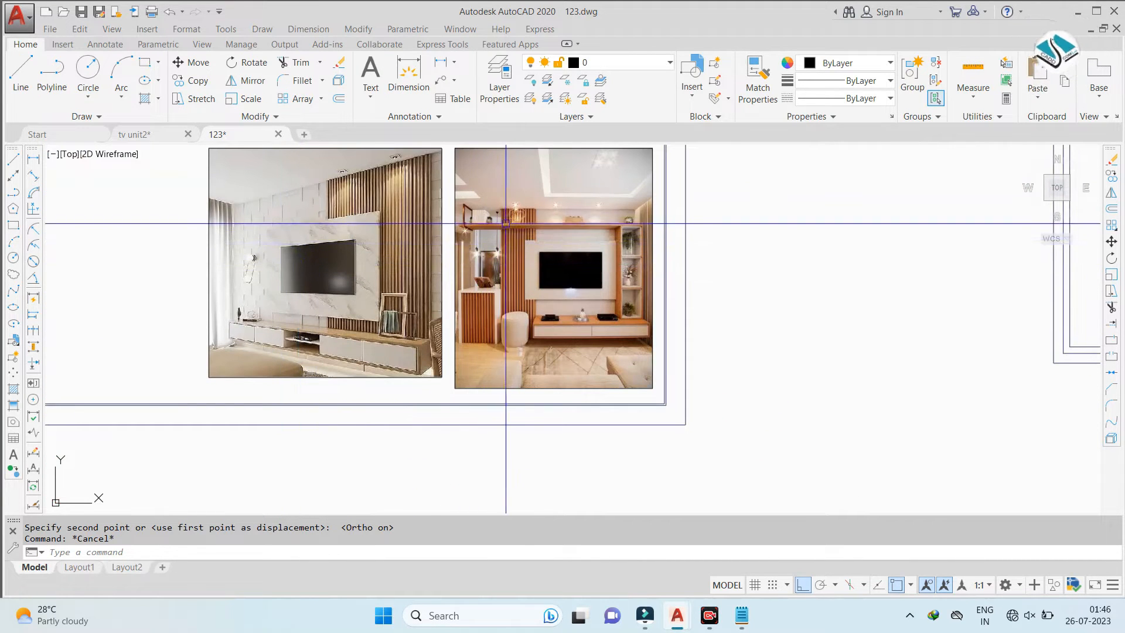
# Copy the interior photo of the wall-mounted TV unit with open shelves to beside the elevation outline, with Ortho off
pyautogui.click(537, 153)
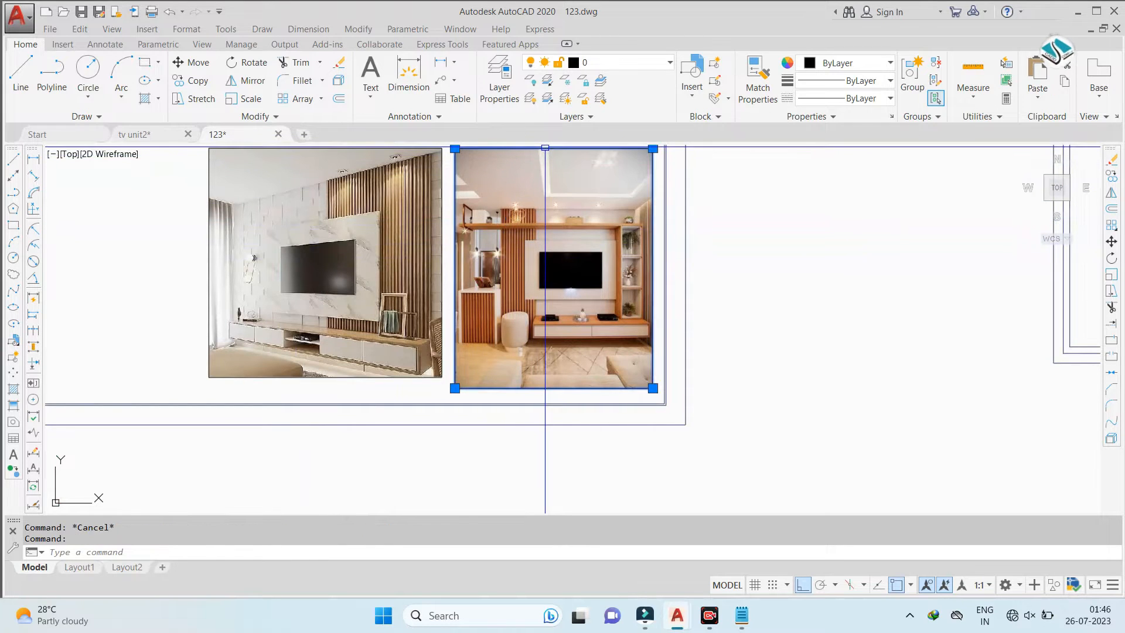
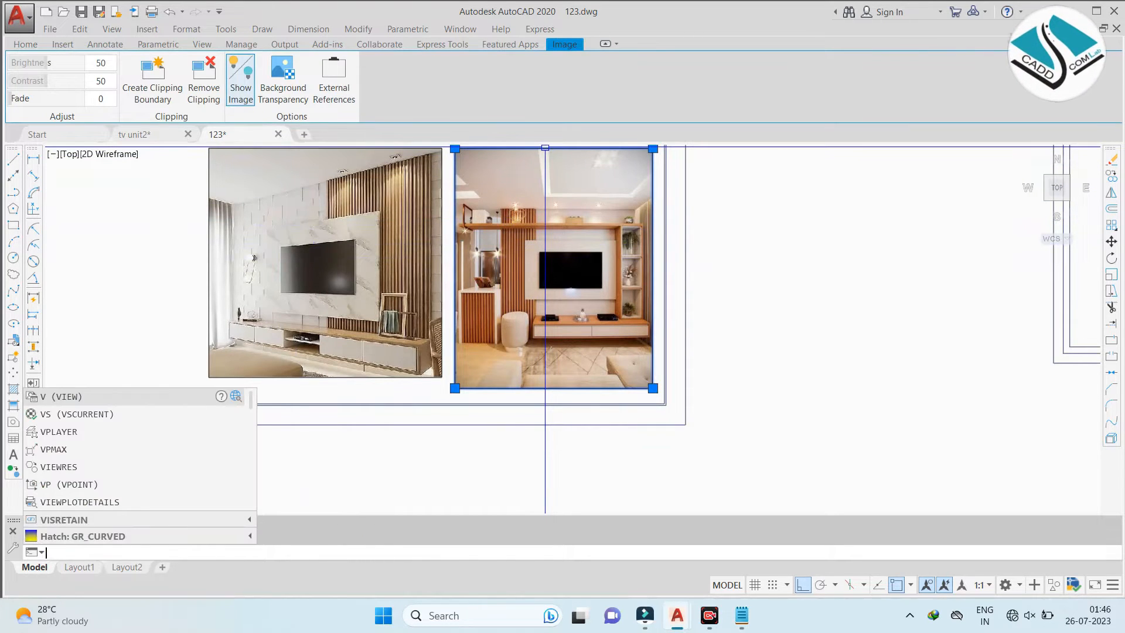
pyautogui.write('co')
pyautogui.press('Return')
pyautogui.click(538, 156)
pyautogui.scroll(-10, 138, 193)
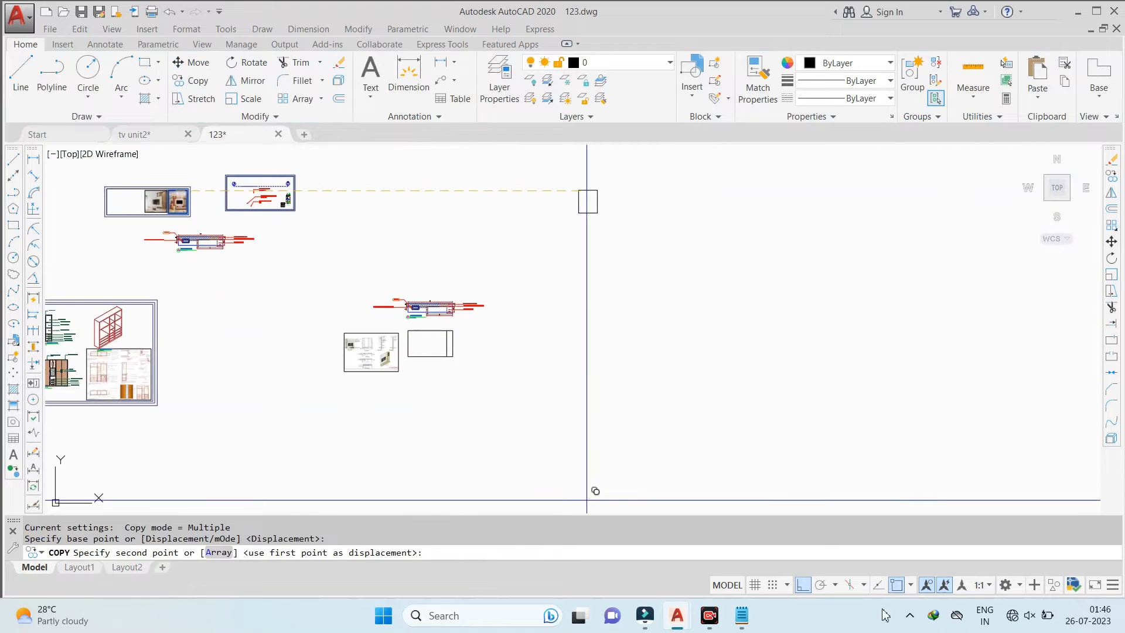
pyautogui.scroll(5, 431, 328)
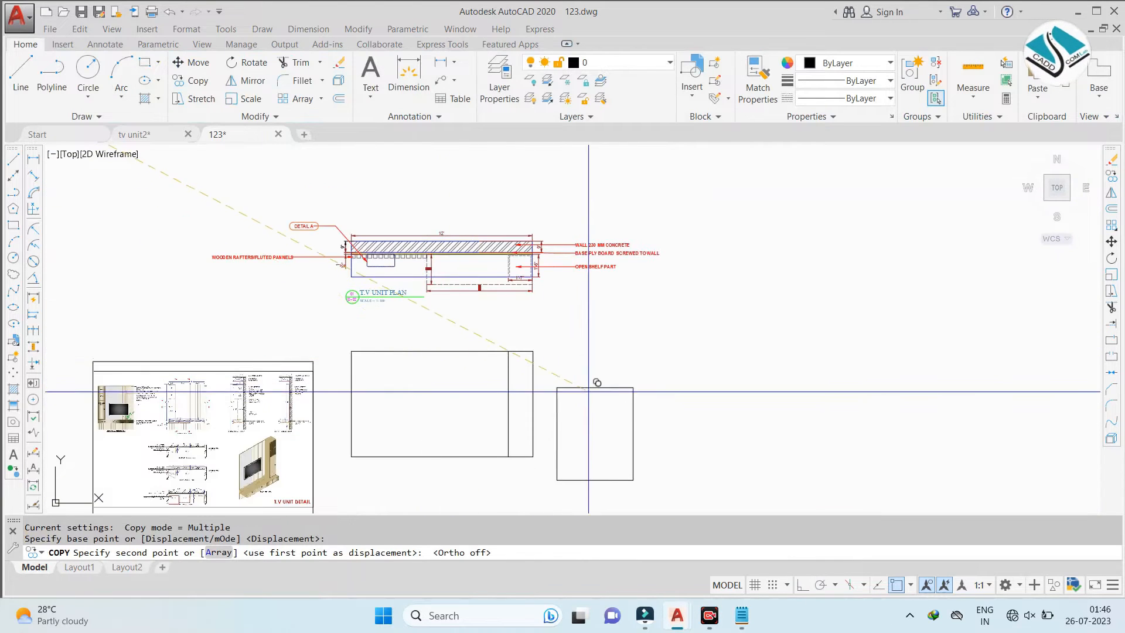
pyautogui.click(594, 381)
pyautogui.press('Escape')
pyautogui.scroll(4, 457, 422)
pyautogui.moveTo(525, 395); pyautogui.dragTo(503, 368, button='middle')
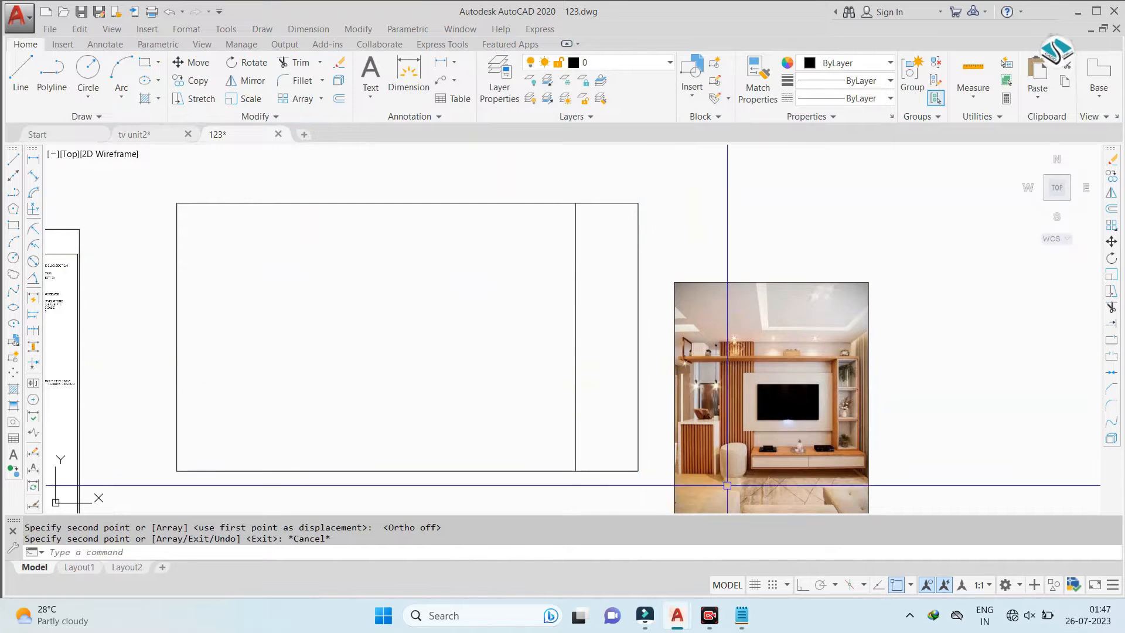
# Try to offset the elevation's bottom line upward for the underside of the floating cabinet in the photo
pyautogui.scroll(2, 768, 475)
pyautogui.scroll(5, 768, 476)
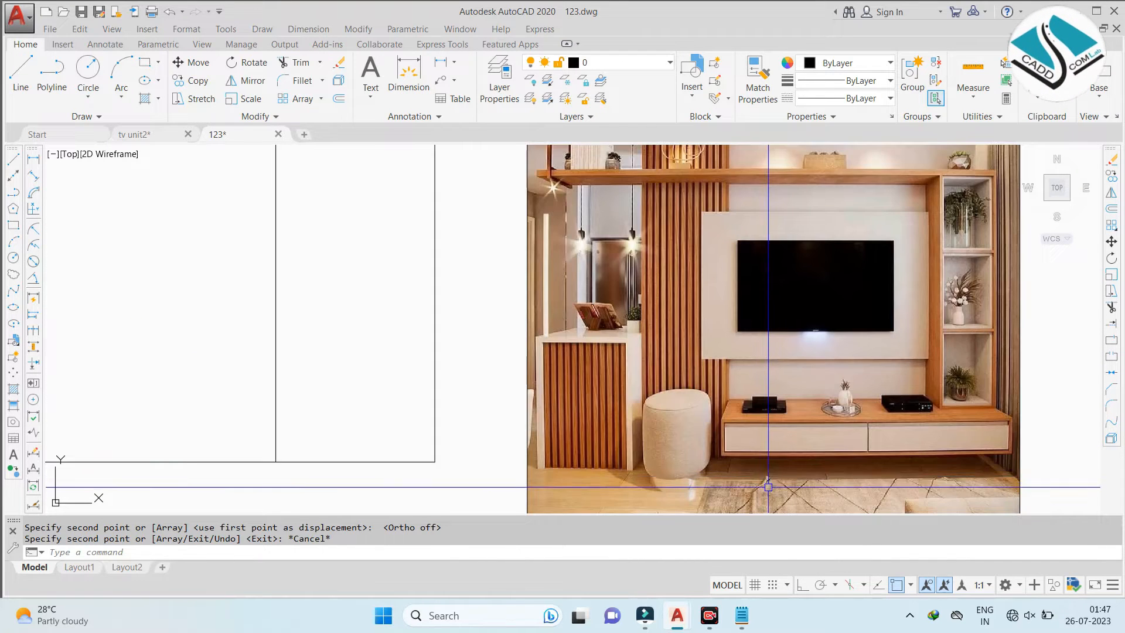
pyautogui.scroll(-7, 430, 414)
pyautogui.scroll(5, 800, 411)
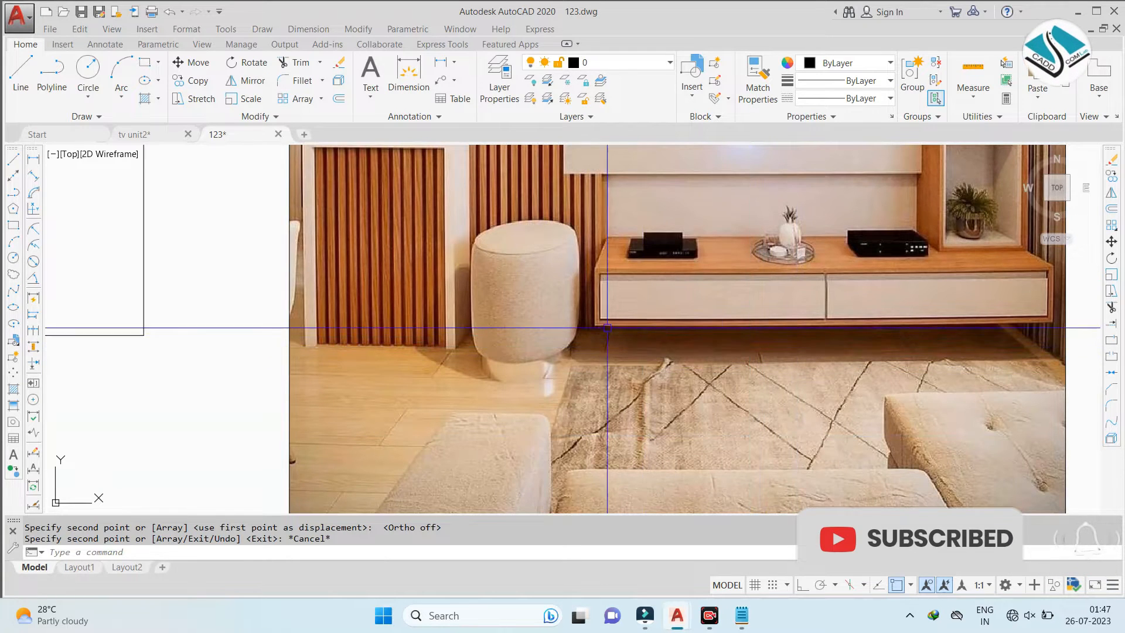
pyautogui.scroll(1, 609, 328)
pyautogui.scroll(-7, 372, 369)
pyautogui.press('Escape')
pyautogui.write('o')
pyautogui.press('Return')
pyautogui.write('6')
pyautogui.press('Return')
pyautogui.click(295, 373)
pyautogui.click(319, 332)
pyautogui.press('Escape')
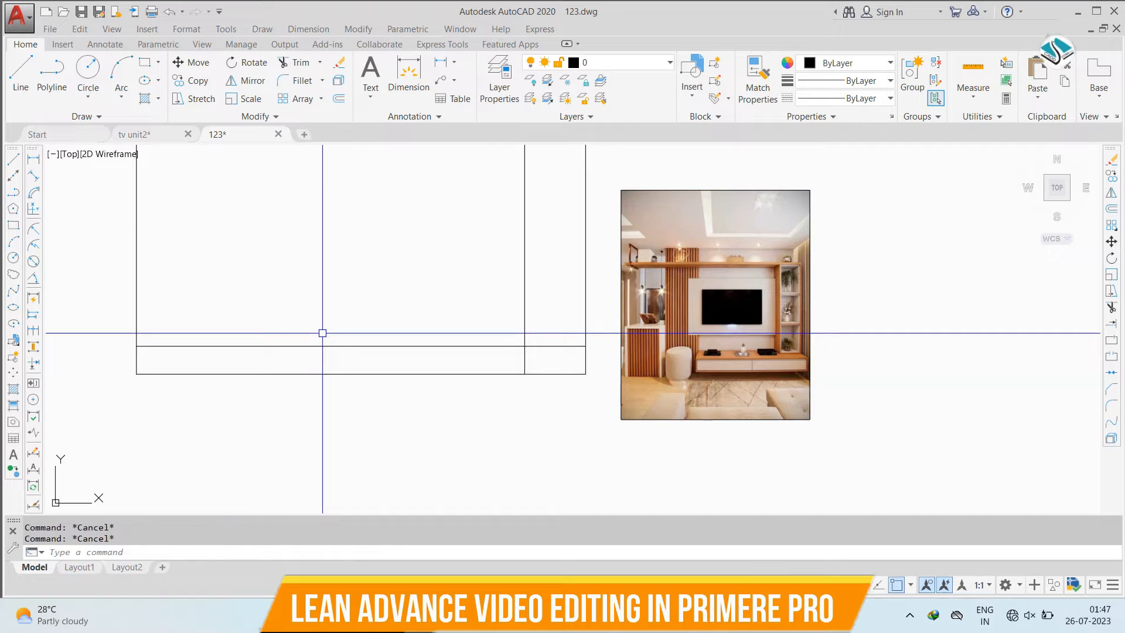
# Offset the elevation's bottom line 6 inches upward to mark the cabinet's underside
pyautogui.write('o')
pyautogui.press('Escape')
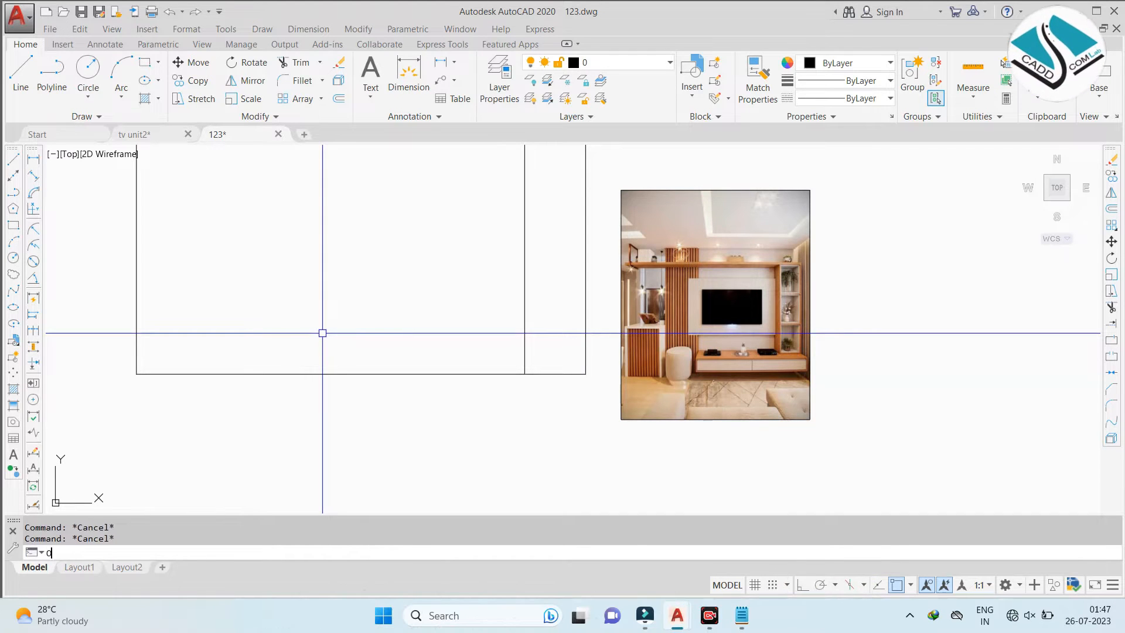
pyautogui.press('Return')
pyautogui.click(322, 374)
pyautogui.click(327, 345)
# Draw a vertical construction line through the end of the fluted panels in plan, where the 7' cabinet begins
pyautogui.scroll(5, 722, 374)
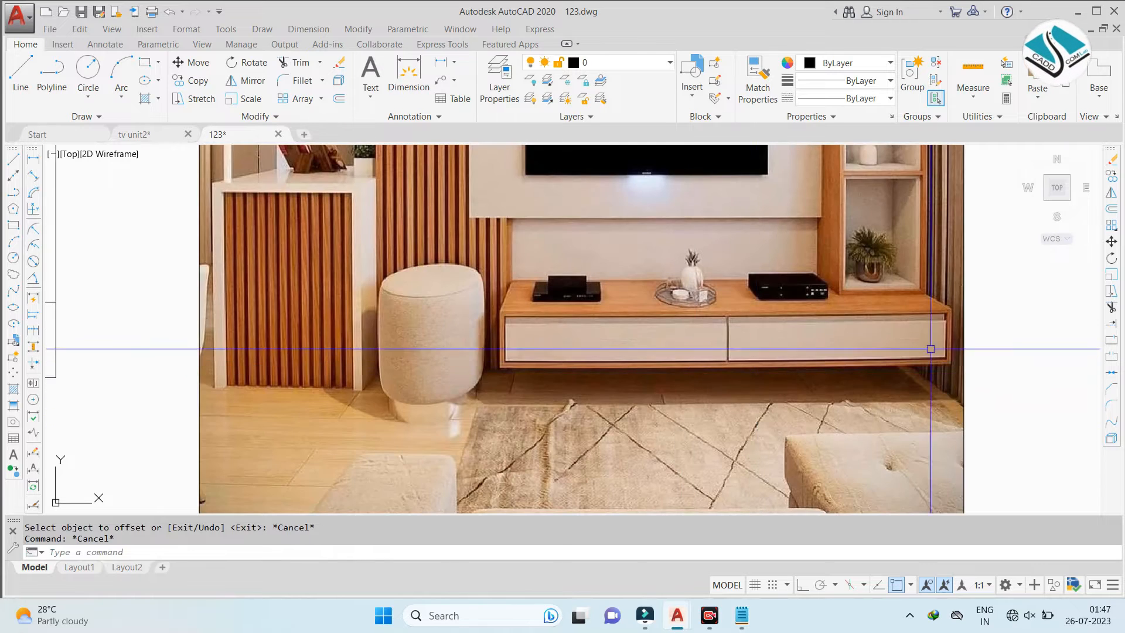
pyautogui.scroll(-5, 729, 373)
pyautogui.scroll(2, 650, 344)
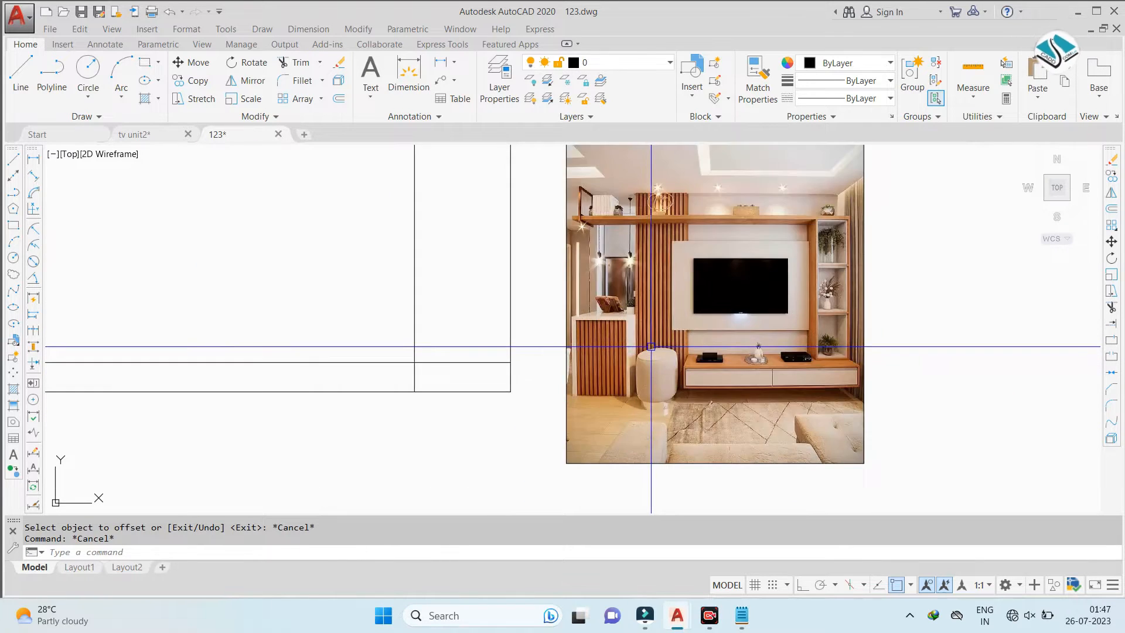
pyautogui.scroll(-4, 651, 344)
pyautogui.scroll(5, 672, 357)
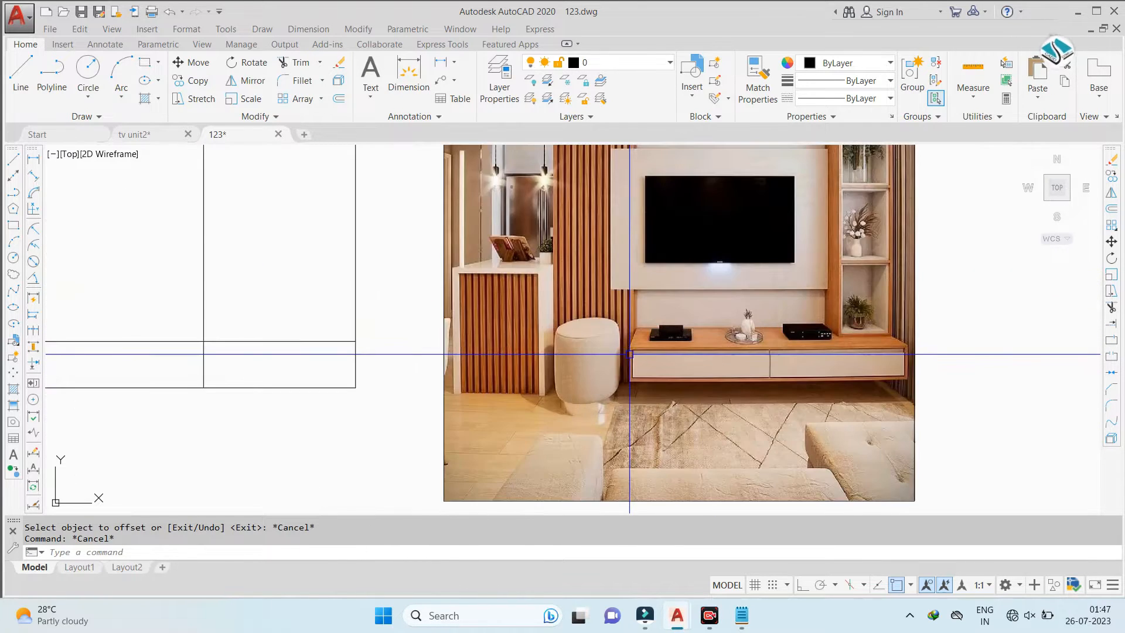
pyautogui.scroll(-7, 639, 361)
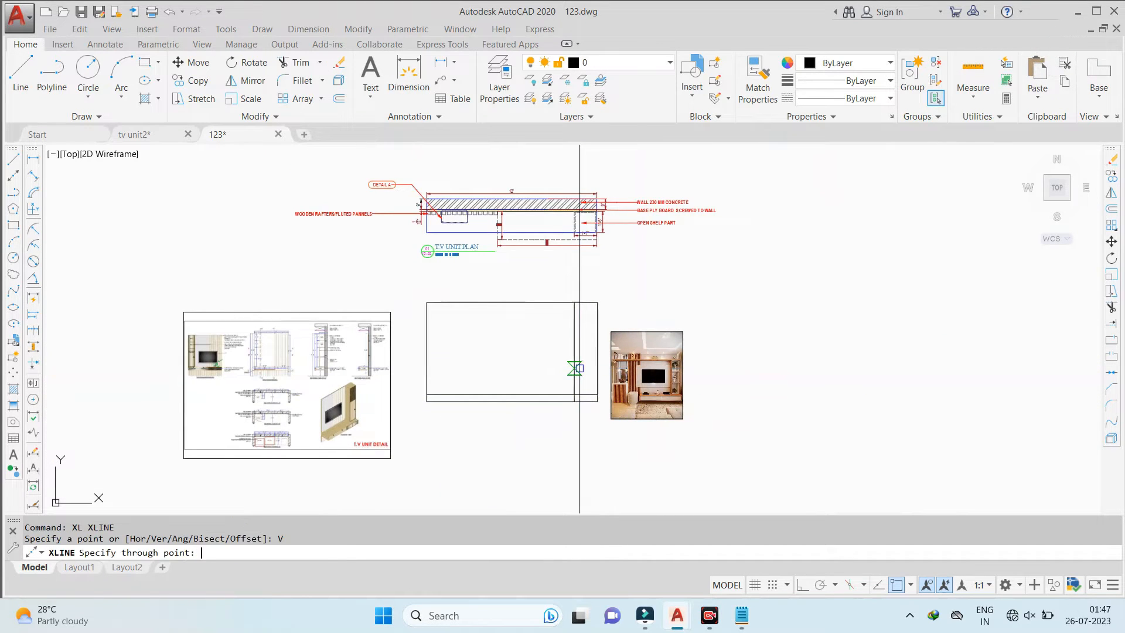
pyautogui.scroll(6, 502, 224)
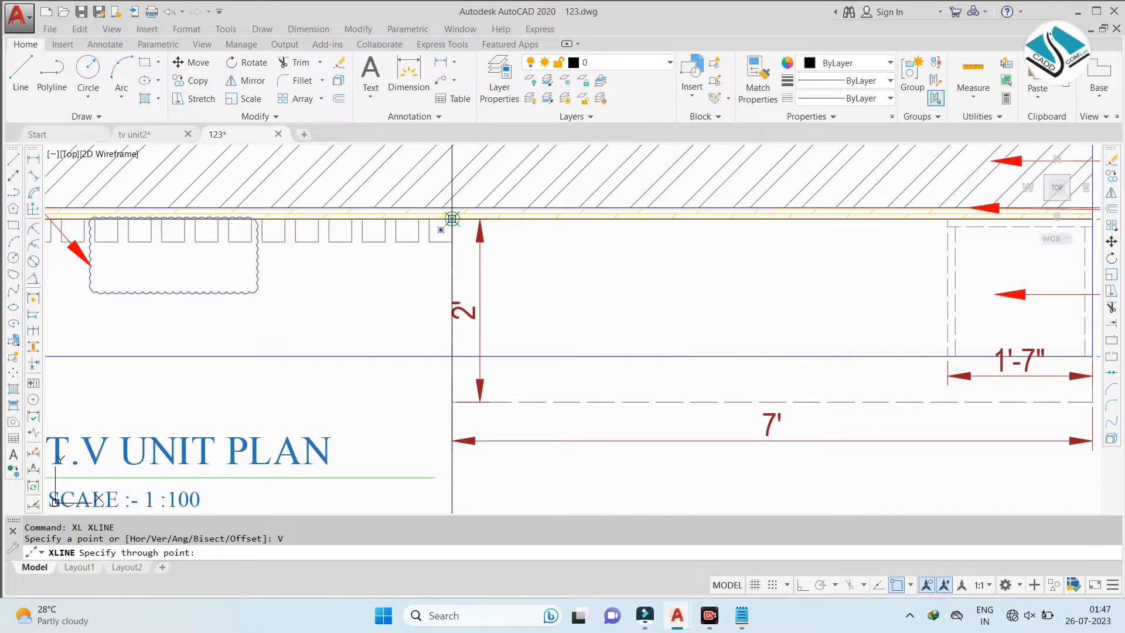
pyautogui.click(452, 218)
pyautogui.scroll(-5, 452, 219)
pyautogui.press('Escape')
# Trim the construction line above and below the elevation outline, and the 6-inch line beyond the cabinet's end
pyautogui.write('tr')
pyautogui.press('Return')
pyautogui.press('Return')
pyautogui.scroll(5, 485, 233)
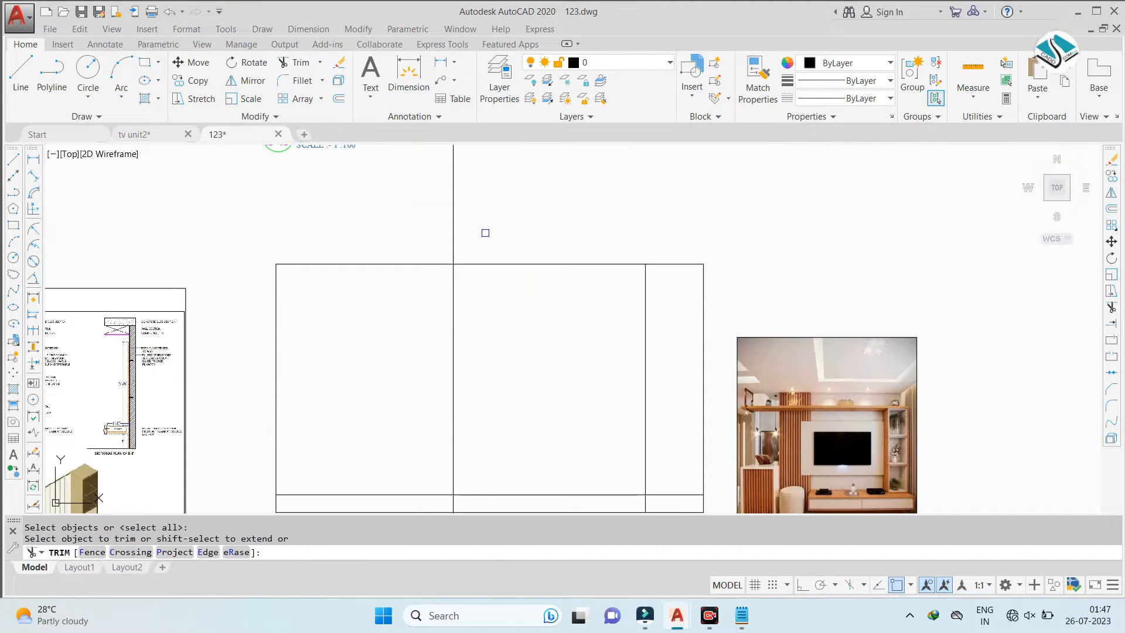
pyautogui.moveTo(454, 471)
pyautogui.mouseDown(button='middle')
pyautogui.moveTo(462, 278)
pyautogui.moveTo(457, 314)
pyautogui.moveTo(427, 352)
pyautogui.mouseUp(button='middle')
pyautogui.moveTo(537, 336); pyautogui.dragTo(505, 400, button='middle')
pyautogui.press('Escape')
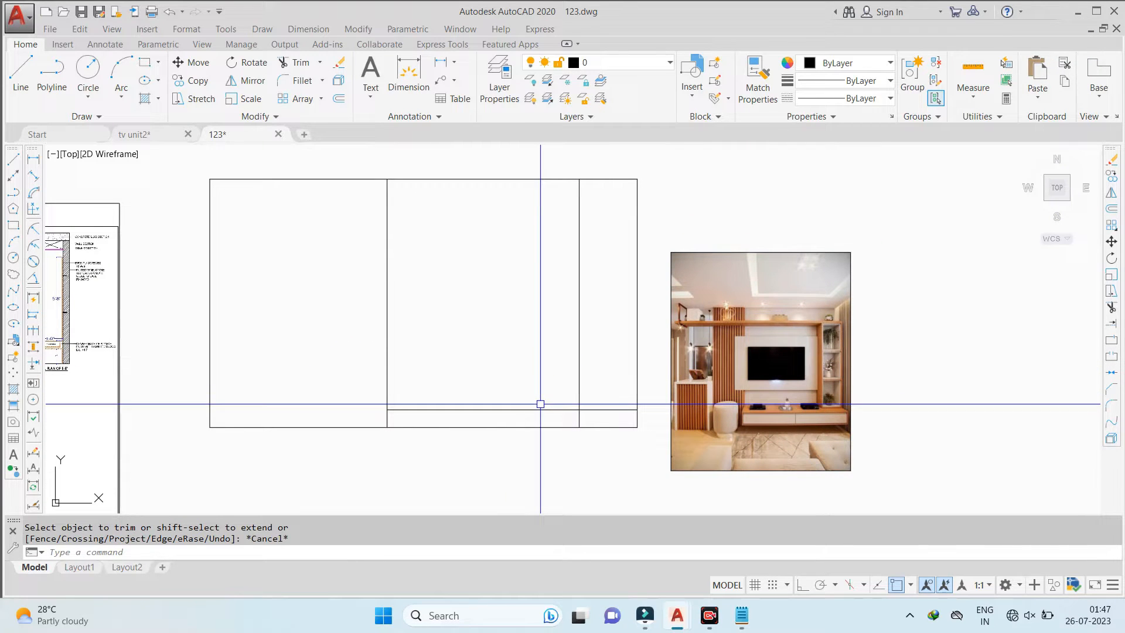
pyautogui.scroll(5, 836, 428)
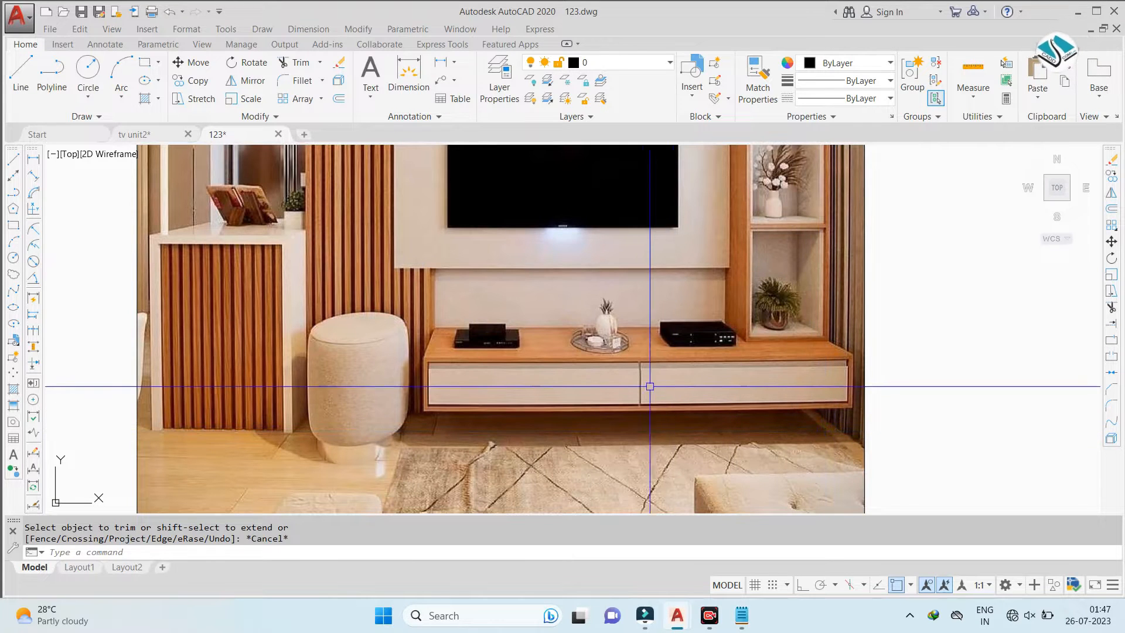
pyautogui.scroll(-7, 641, 384)
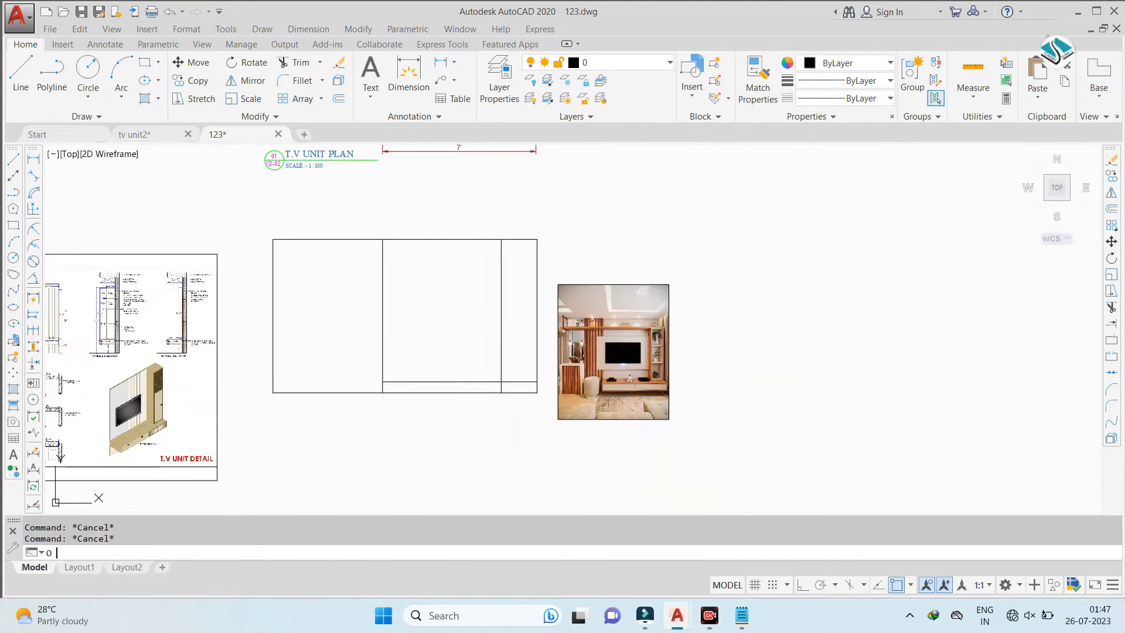
pyautogui.write('0')
pyautogui.press('Return')
pyautogui.scroll(4, 426, 395)
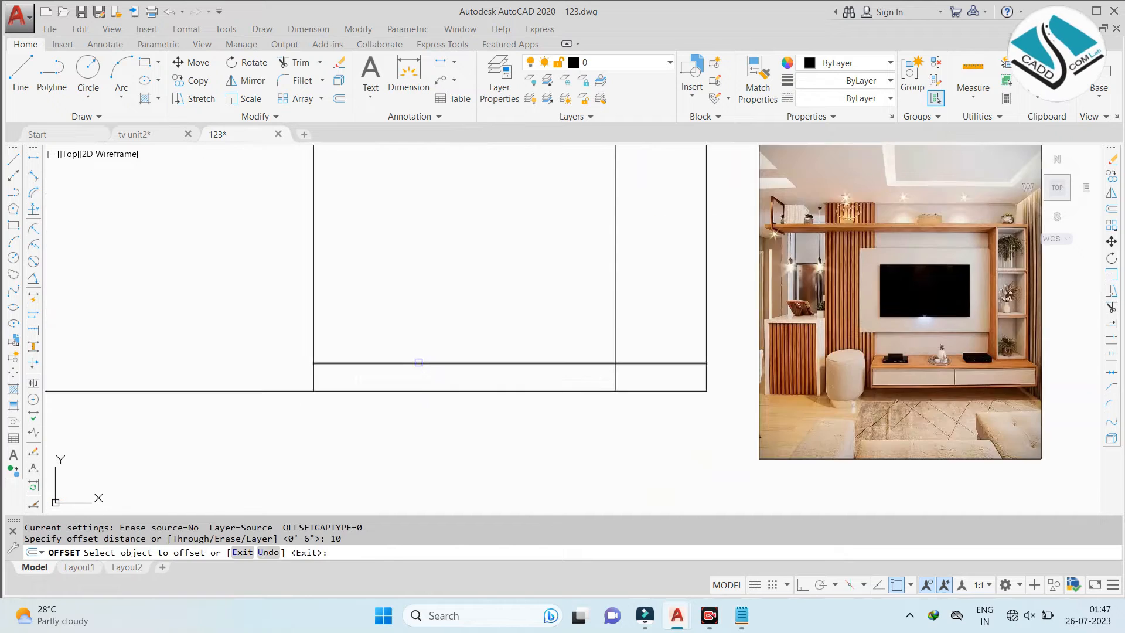
pyautogui.click(419, 362)
pyautogui.press('Escape')
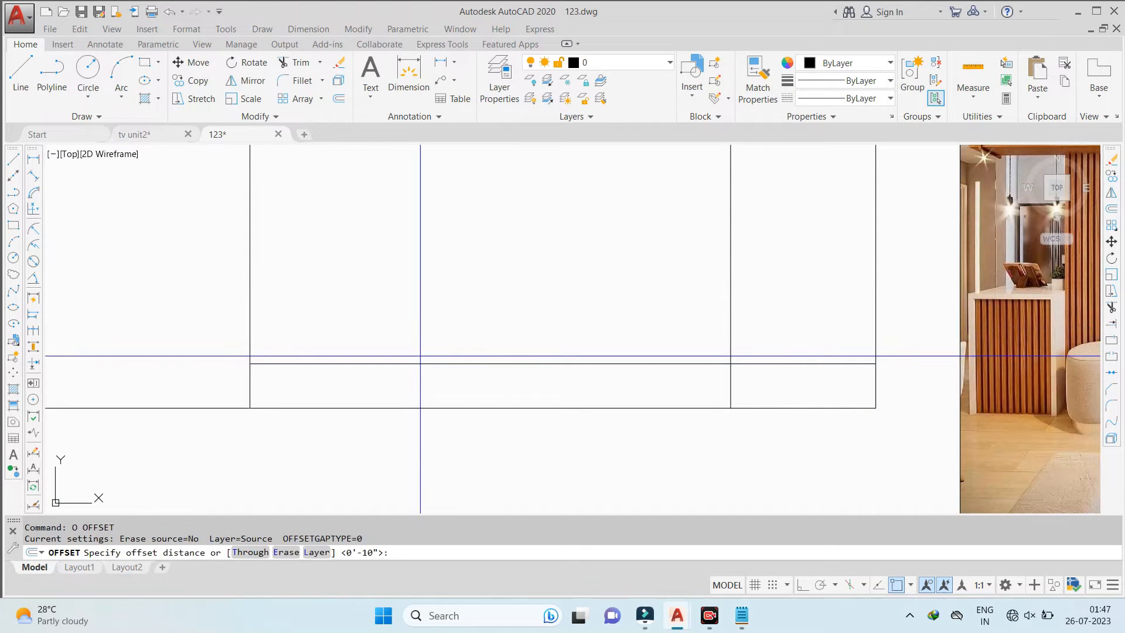
# Offset the cabinet's underside line 8 inches upward to mark the cabinet's top
pyautogui.press('Return')
pyautogui.click(448, 362)
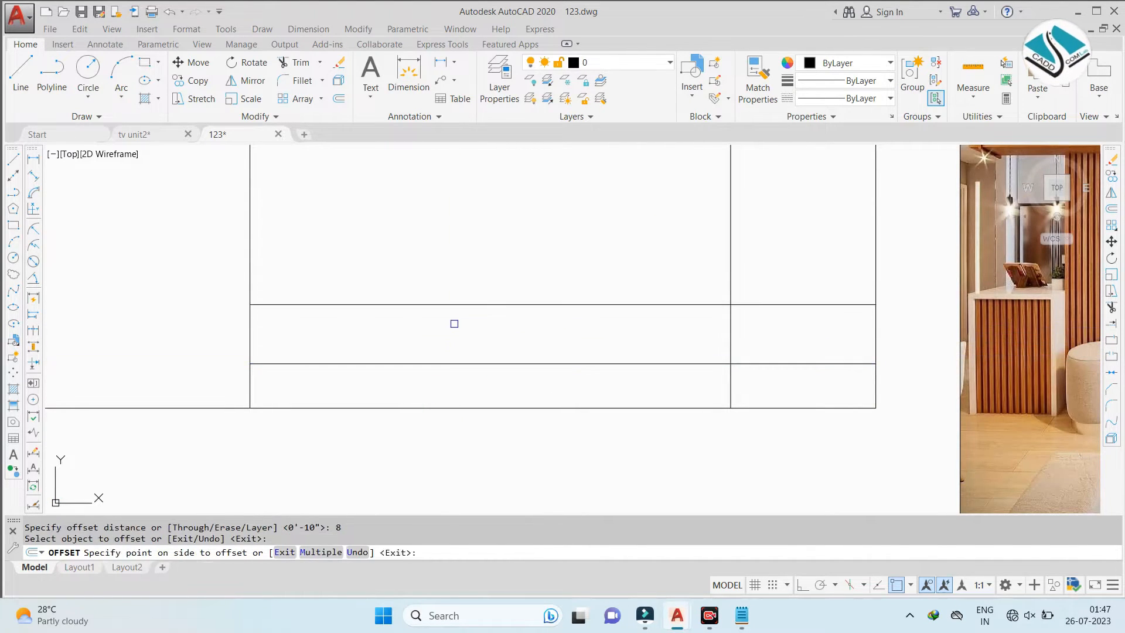
pyautogui.click(452, 322)
pyautogui.scroll(-4, 449, 402)
pyautogui.scroll(2, 446, 404)
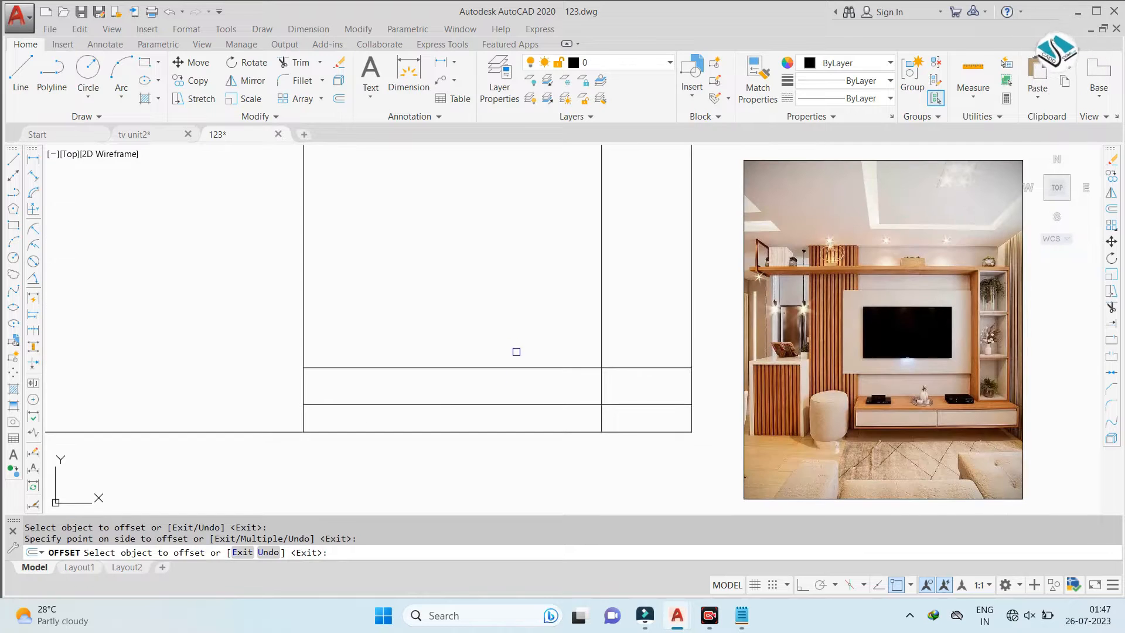
# Trim the open shelf's vertical line inside the cabinet band and erase its leftover segment below the band
pyautogui.press('Escape')
pyautogui.write('TR')
pyautogui.press('Return')
pyautogui.scroll(4, 624, 387)
pyautogui.scroll(-3, 544, 381)
pyautogui.press('Escape')
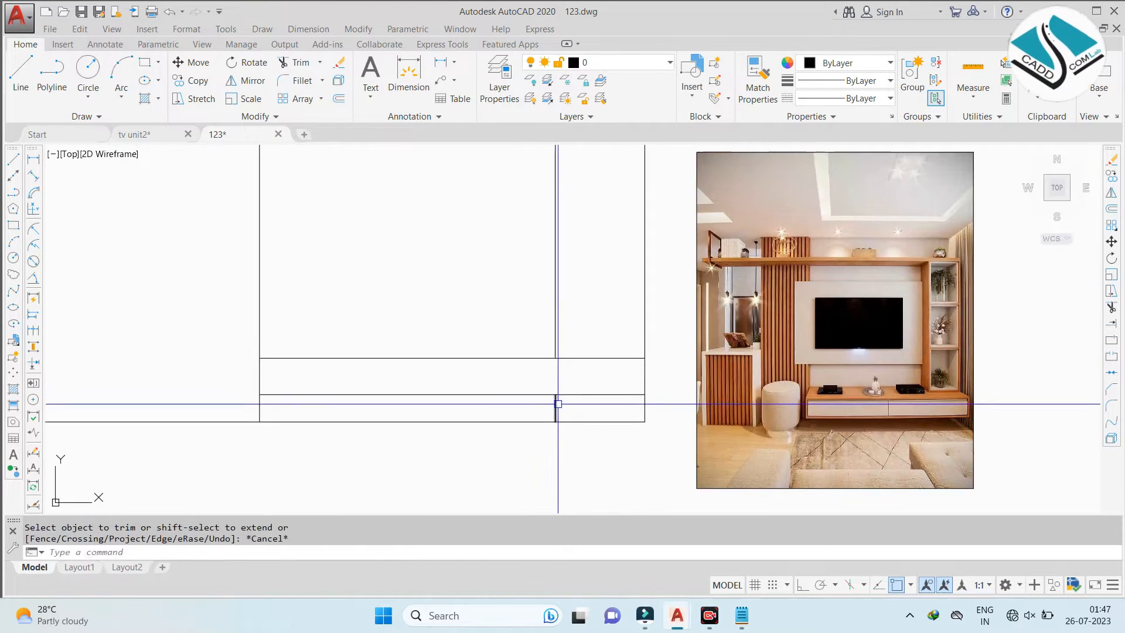
pyautogui.write('E')
pyautogui.press('Escape')
pyautogui.click(556, 408)
pyautogui.press('Return')
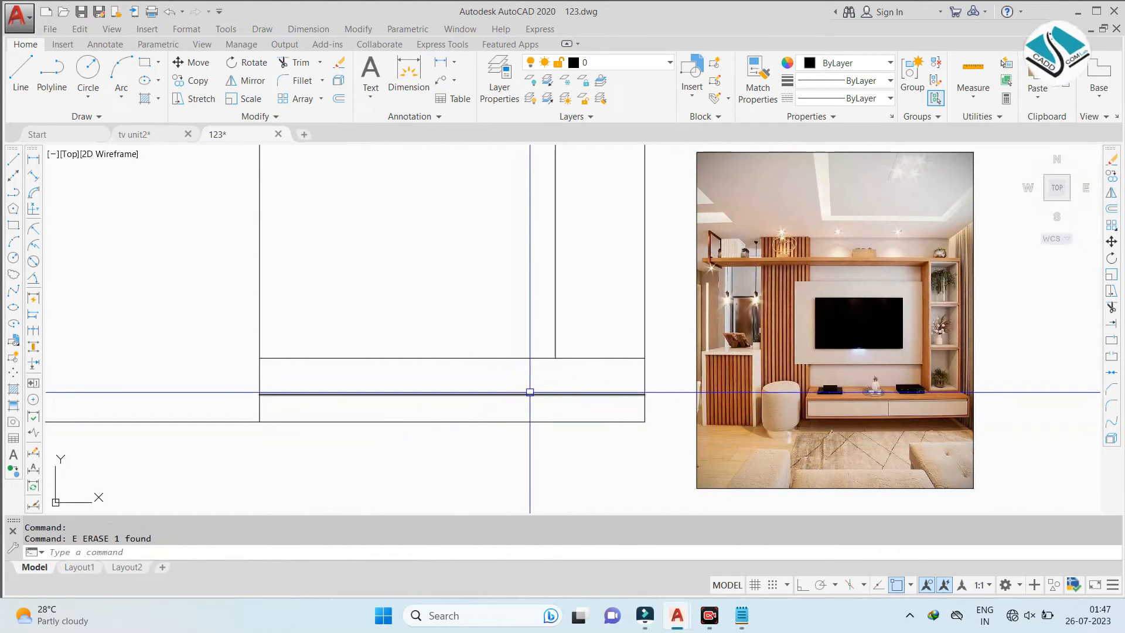
# Draw a rectangle over the cabinet band, from its upper corner to the diagonally opposite lower corner
pyautogui.scroll(4, 926, 405)
pyautogui.scroll(2, 694, 395)
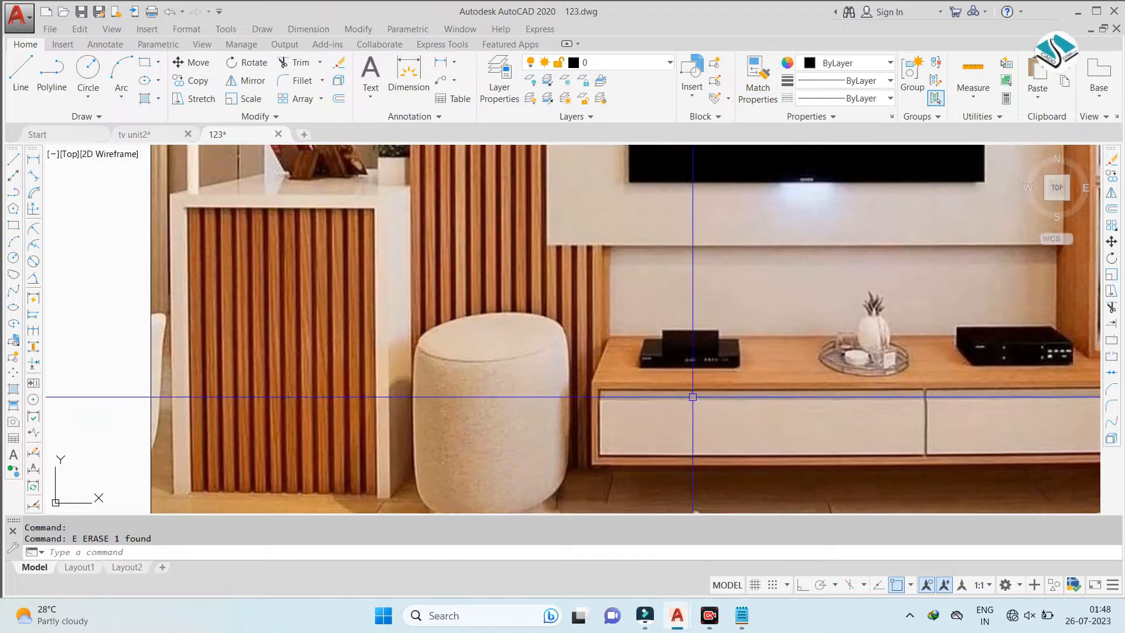
pyautogui.scroll(-6, 695, 395)
pyautogui.moveTo(293, 359); pyautogui.dragTo(461, 326, button='middle')
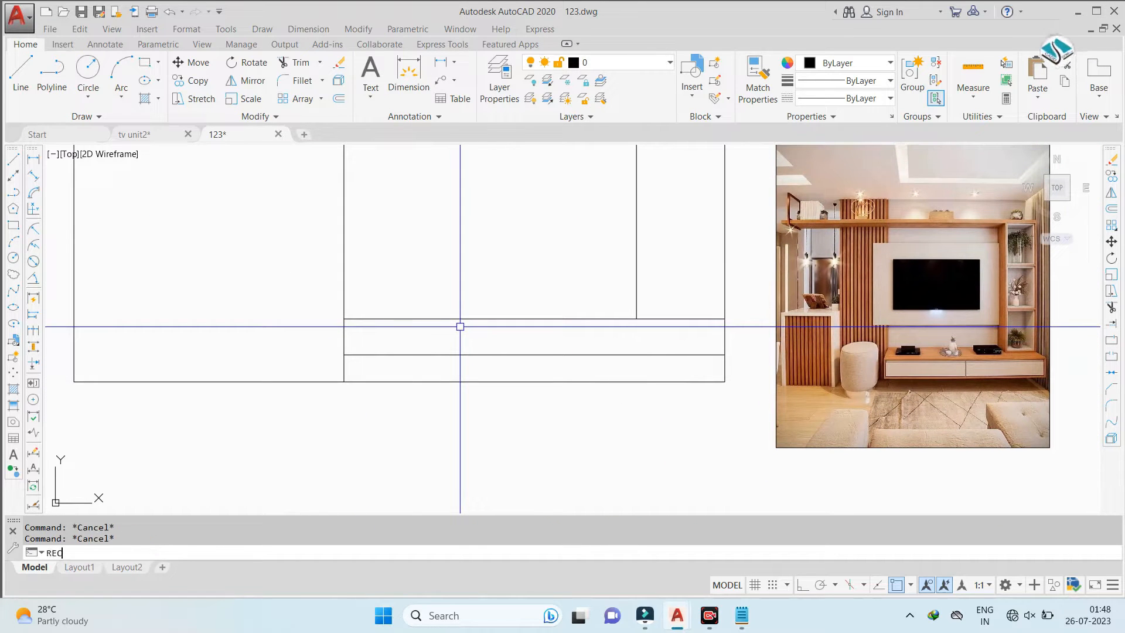
pyautogui.write('REC')
pyautogui.press('Return')
pyautogui.click(344, 318)
pyautogui.click(725, 355)
pyautogui.press('Escape')
pyautogui.press('Escape')
pyautogui.write('.5')
pyautogui.press('Return')
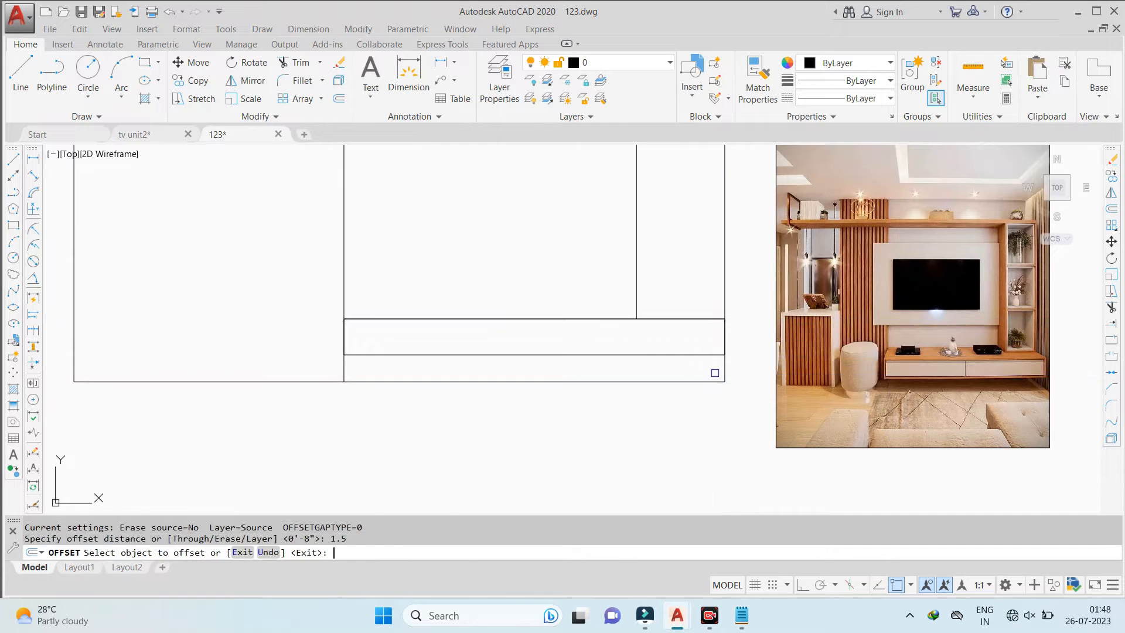
pyautogui.click(572, 317)
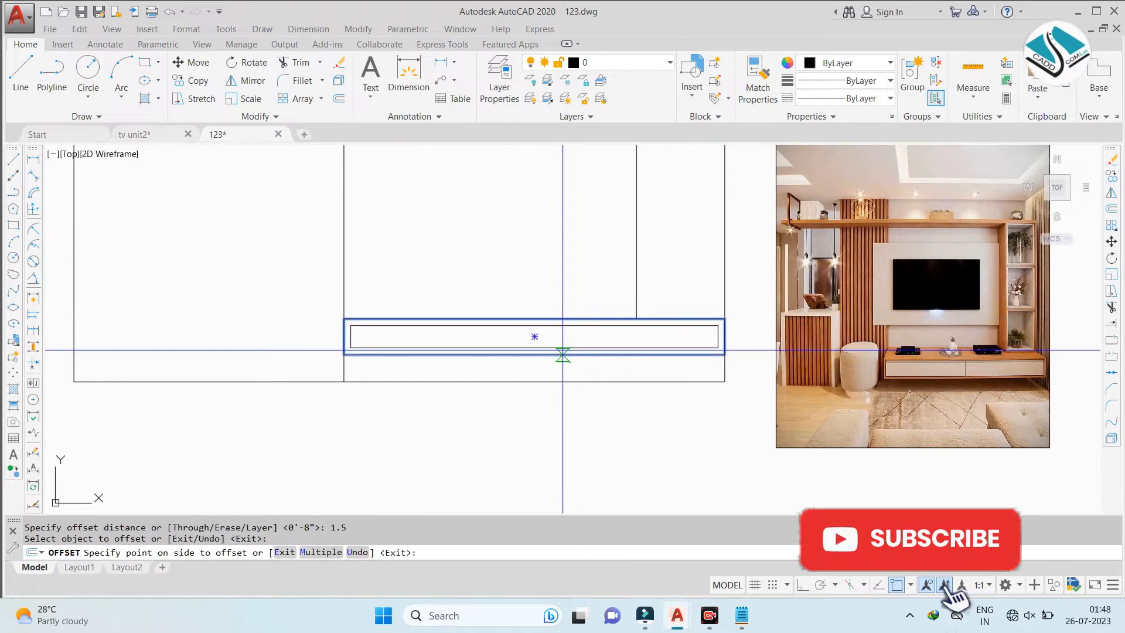
pyautogui.press('Escape')
# Offset the cabinet rectangle 1 inch inward to form the frame around the drawer fronts
pyautogui.write('O')
pyautogui.press('Return')
pyautogui.write('1')
pyautogui.press('Return')
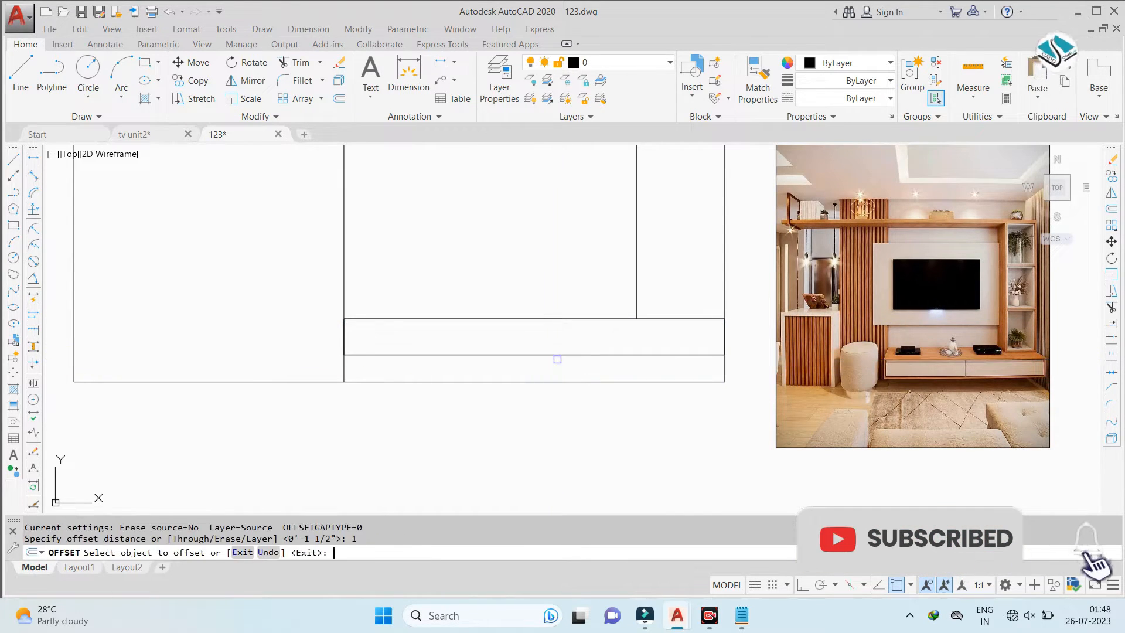
pyautogui.click(530, 319)
pyautogui.click(533, 431)
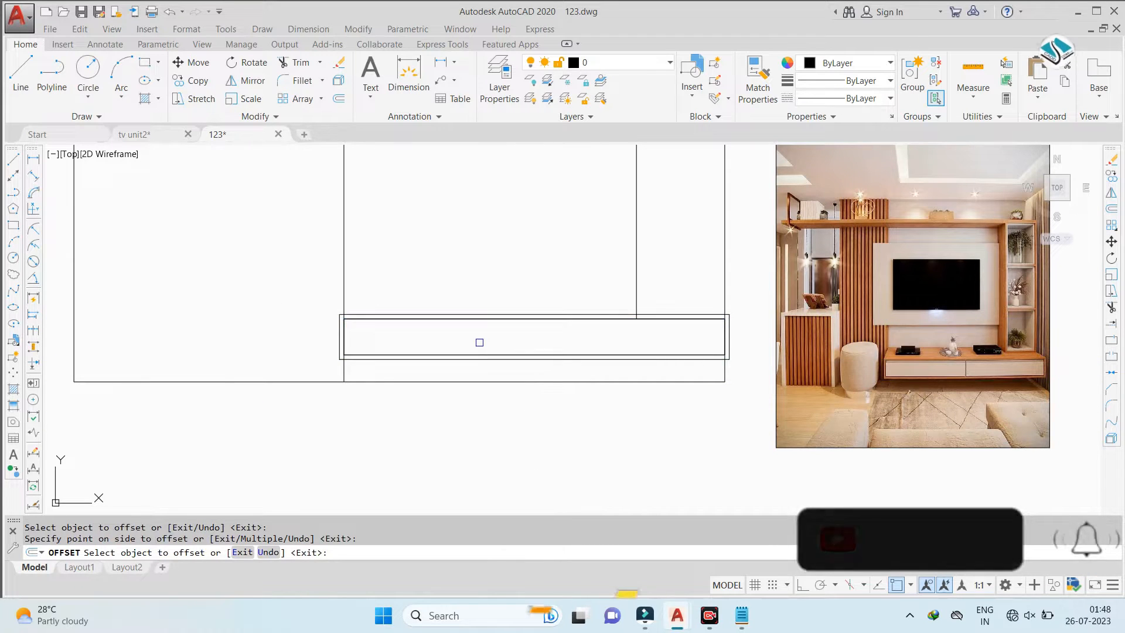
pyautogui.hotkey('ctrl', 'z')
pyautogui.click(489, 320)
pyautogui.click(496, 334)
pyautogui.press('Escape')
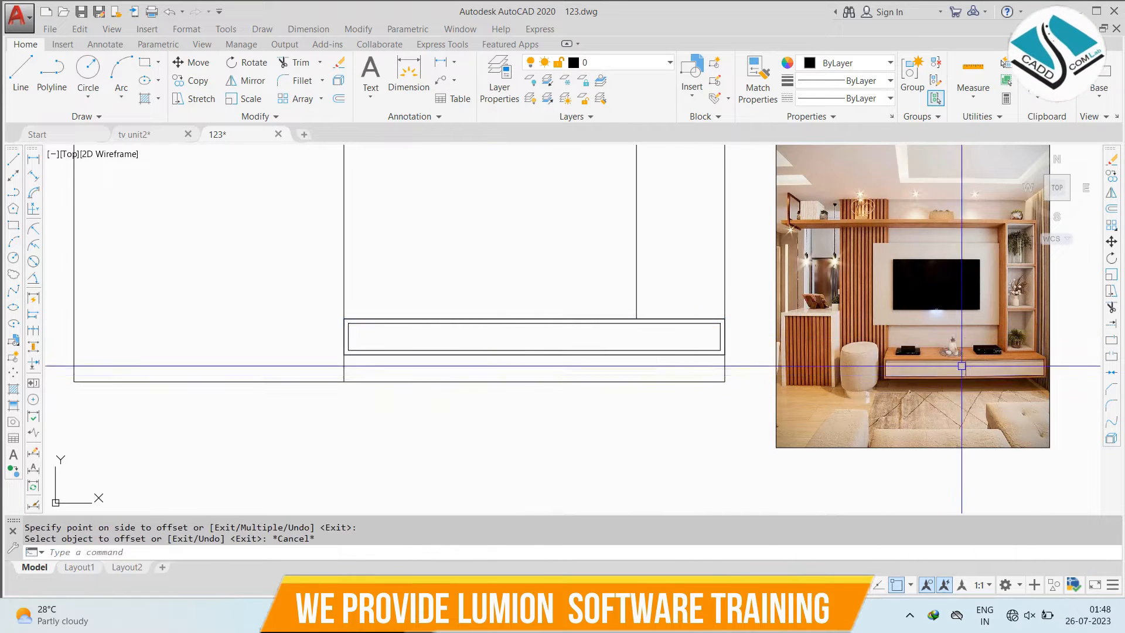
# Draw a vertical line at the cabinet's midpoint, from its top edge to its underside
pyautogui.scroll(1, 645, 362)
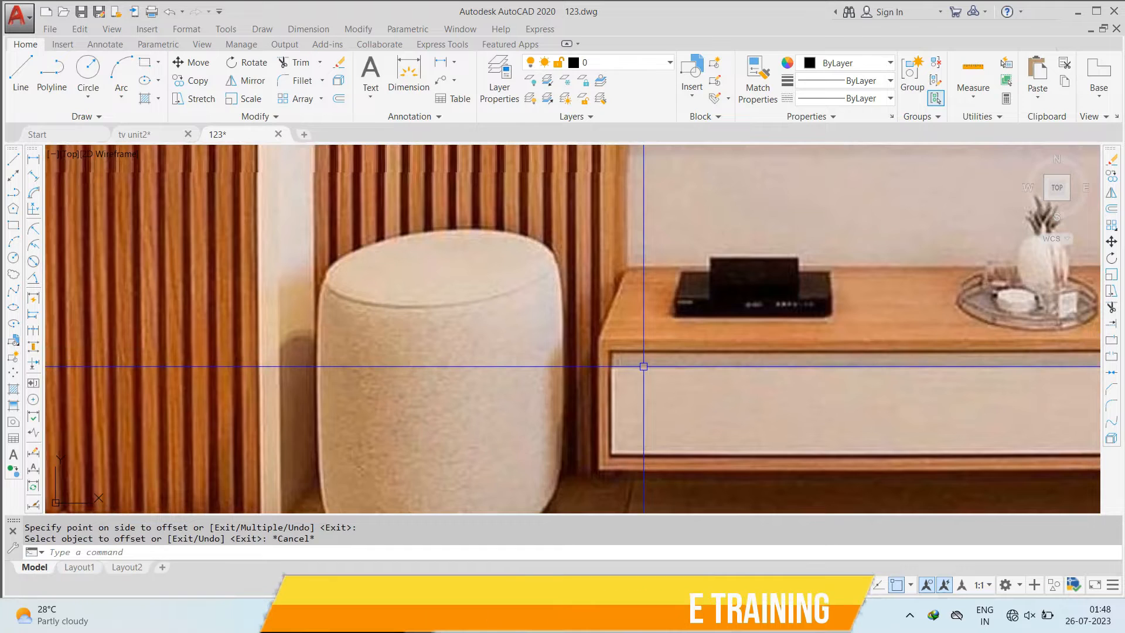
pyautogui.scroll(-4, 678, 322)
pyautogui.scroll(2, 710, 345)
pyautogui.scroll(-4, 710, 344)
pyautogui.press('Escape')
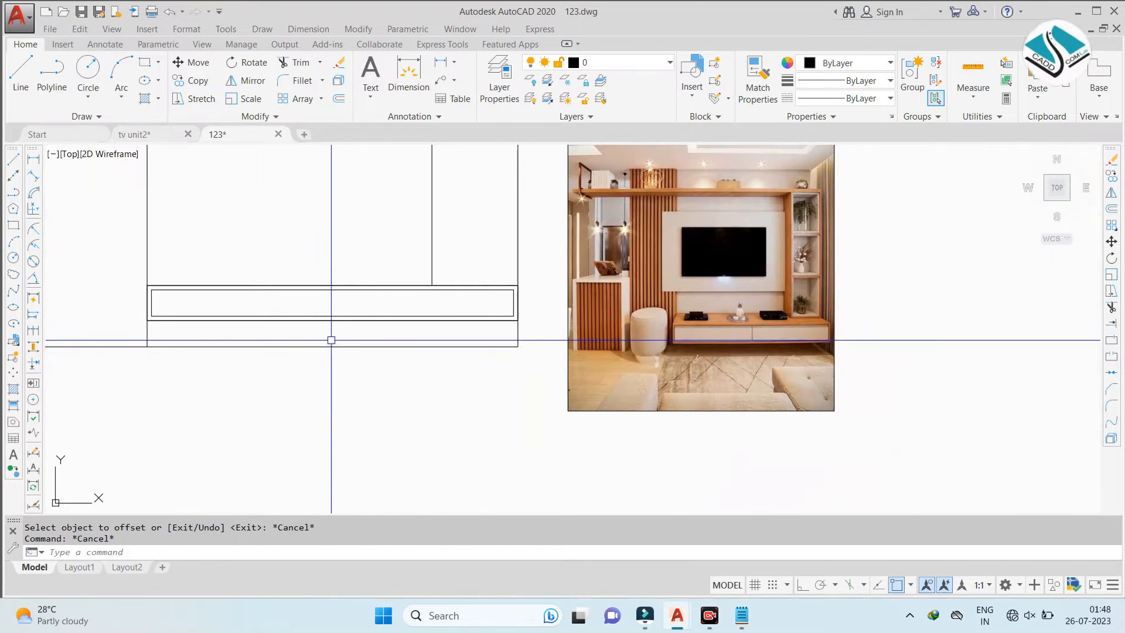
pyautogui.write('L')
pyautogui.press('Return')
pyautogui.scroll(2, 331, 340)
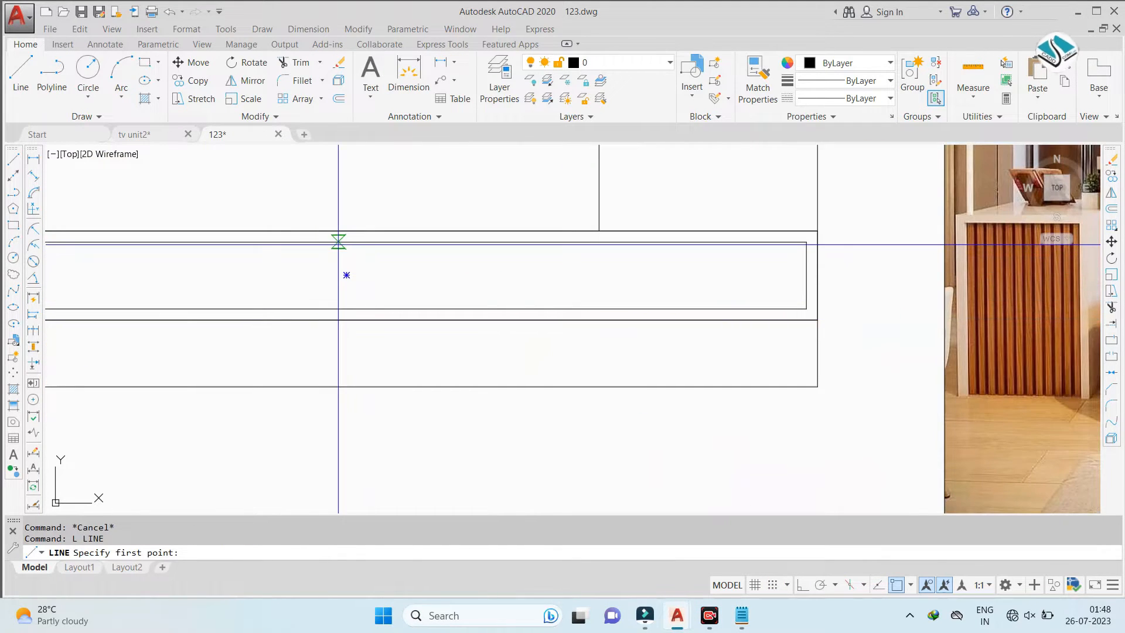
pyautogui.scroll(1, 336, 241)
pyautogui.scroll(-2, 490, 243)
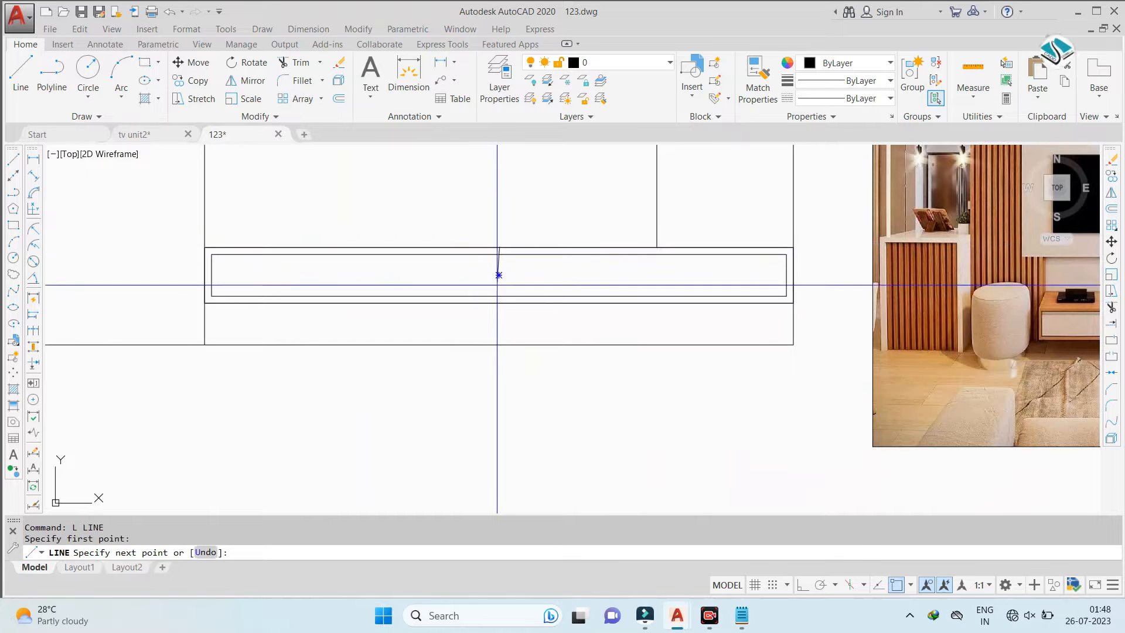
pyautogui.click(498, 303)
pyautogui.press('Escape')
pyautogui.press('Escape')
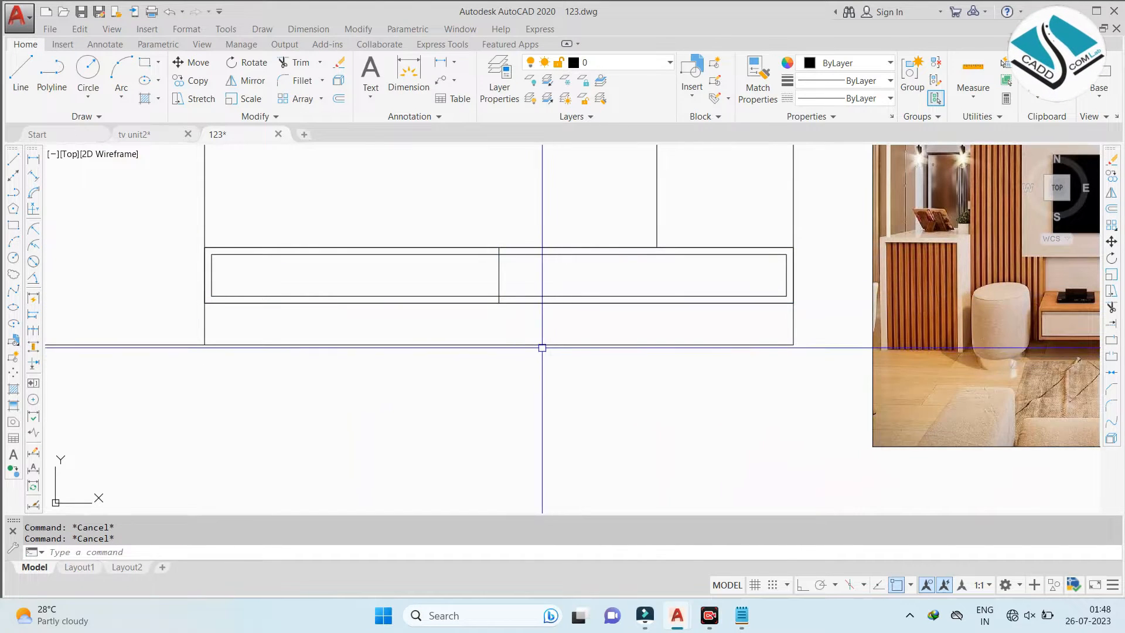
# Offset the cabinet's centre line 0.5 inch to both sides and erase the original line
pyautogui.scroll(-2, 520, 340)
pyautogui.scroll(3, 510, 300)
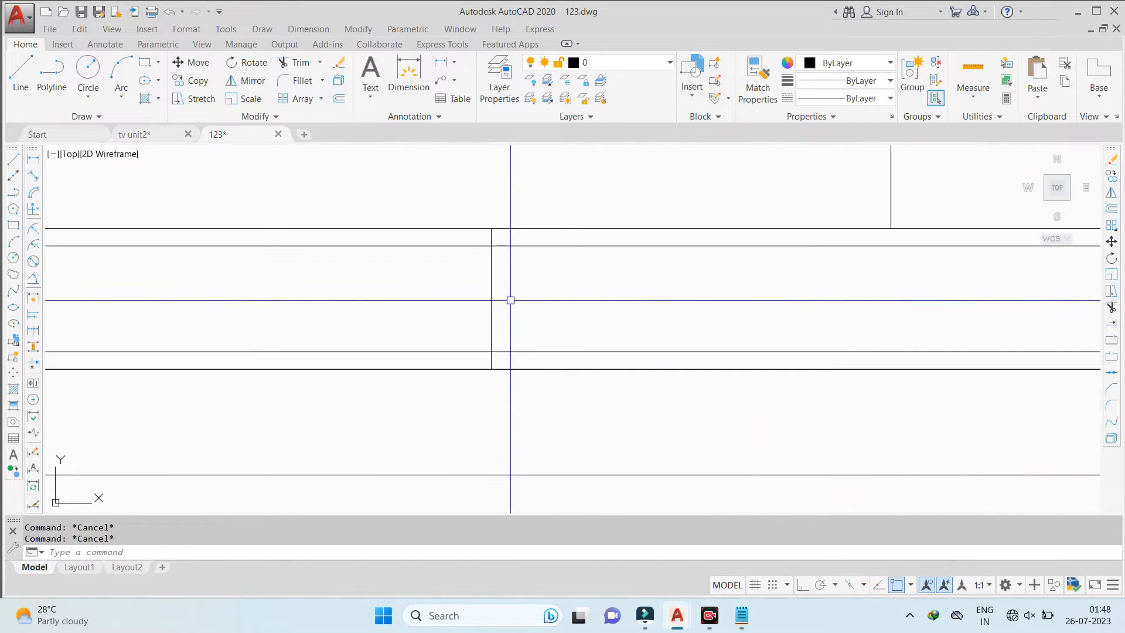
pyautogui.write('o')
pyautogui.press('Return')
pyautogui.press('Return')
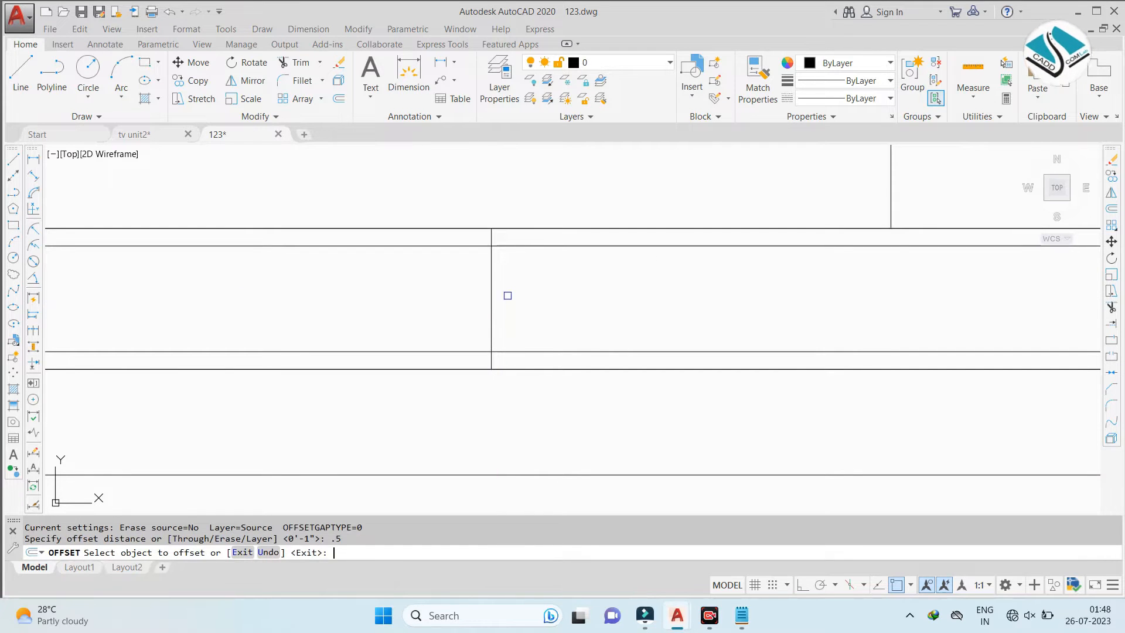
pyautogui.click(491, 292)
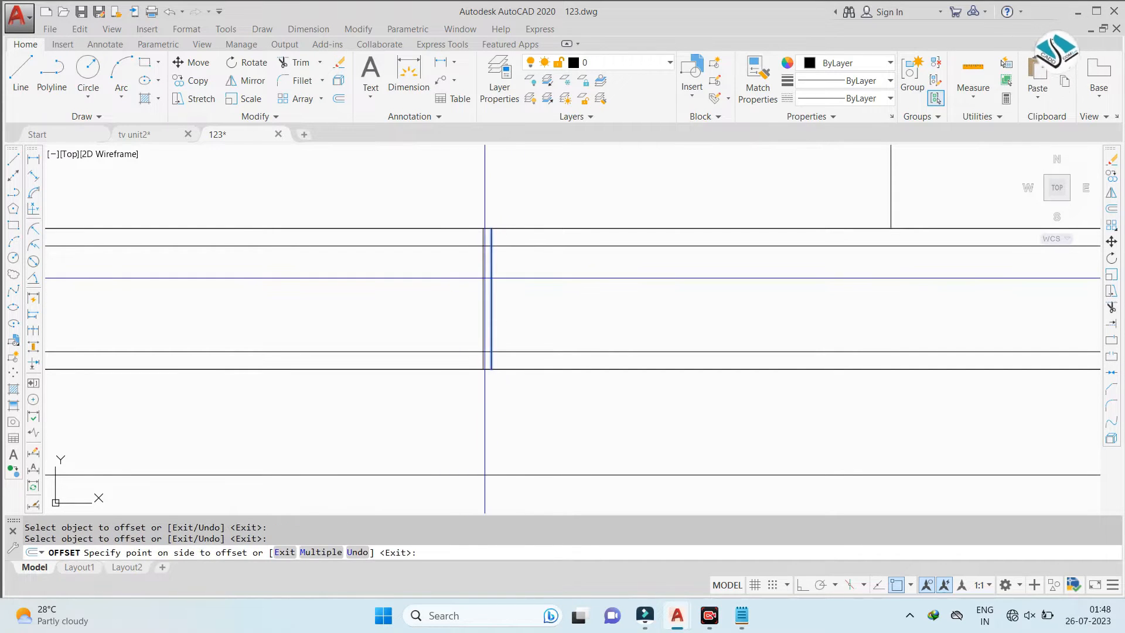
pyautogui.click(486, 281)
pyautogui.scroll(2, 487, 280)
pyautogui.press('Escape')
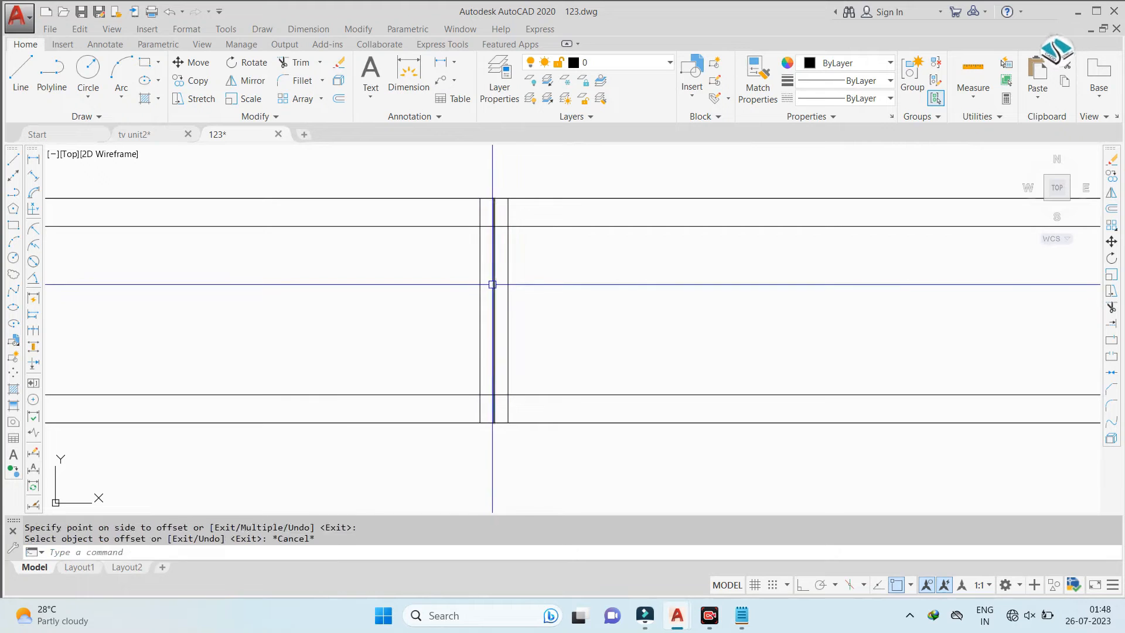
pyautogui.press('Escape')
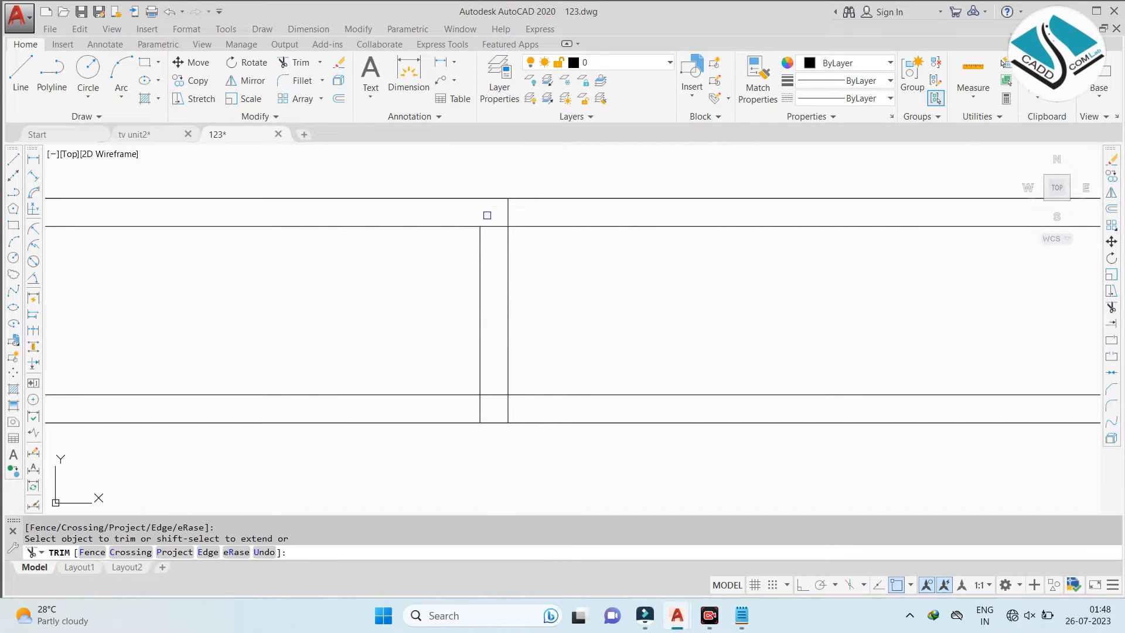
# Trim the divider lines' ends and the inner frame lines between them to form two separate drawer fronts
pyautogui.moveTo(492, 391); pyautogui.dragTo(484, 404)
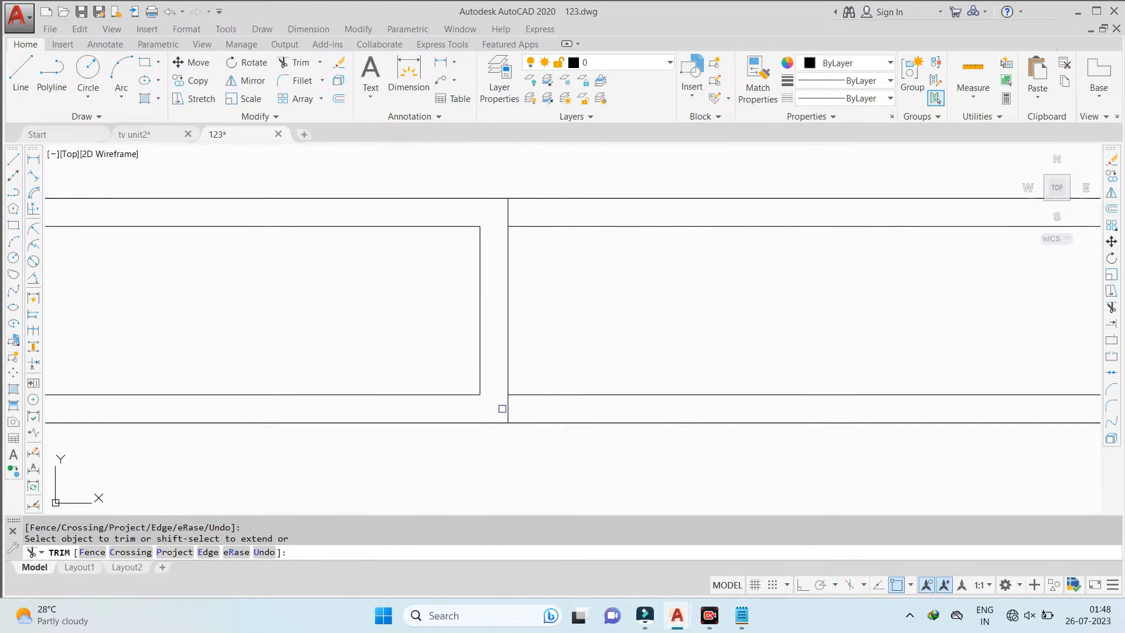
pyautogui.scroll(-6, 477, 236)
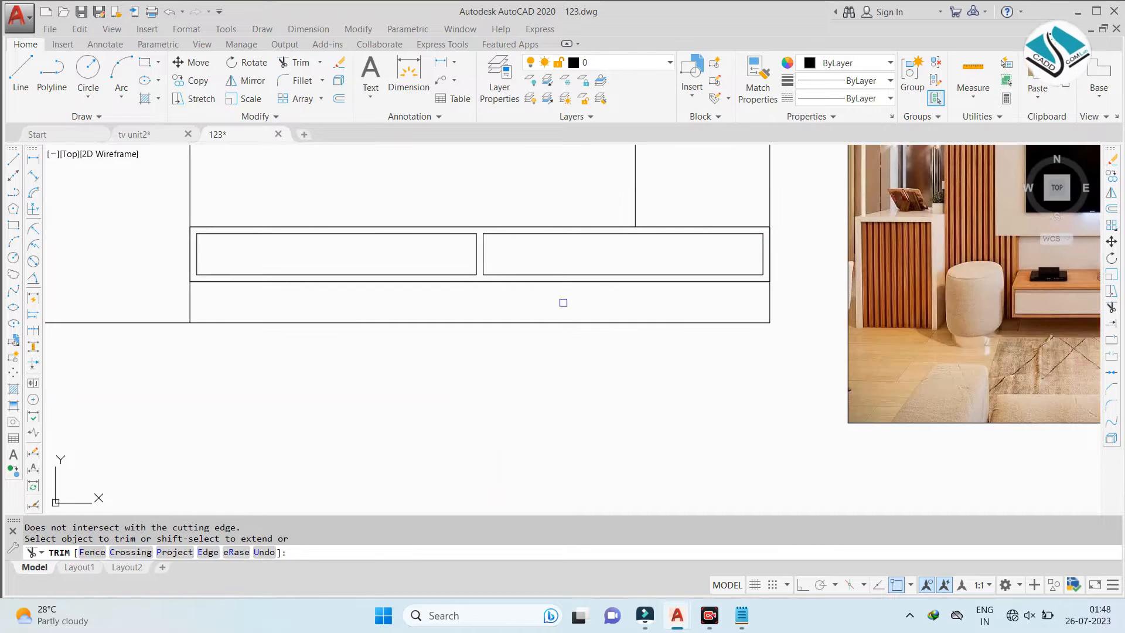
pyautogui.scroll(-2, 564, 302)
# Examine the edges of the drawer fronts in the reference photo and compare them with the elevation
pyautogui.scroll(4, 914, 309)
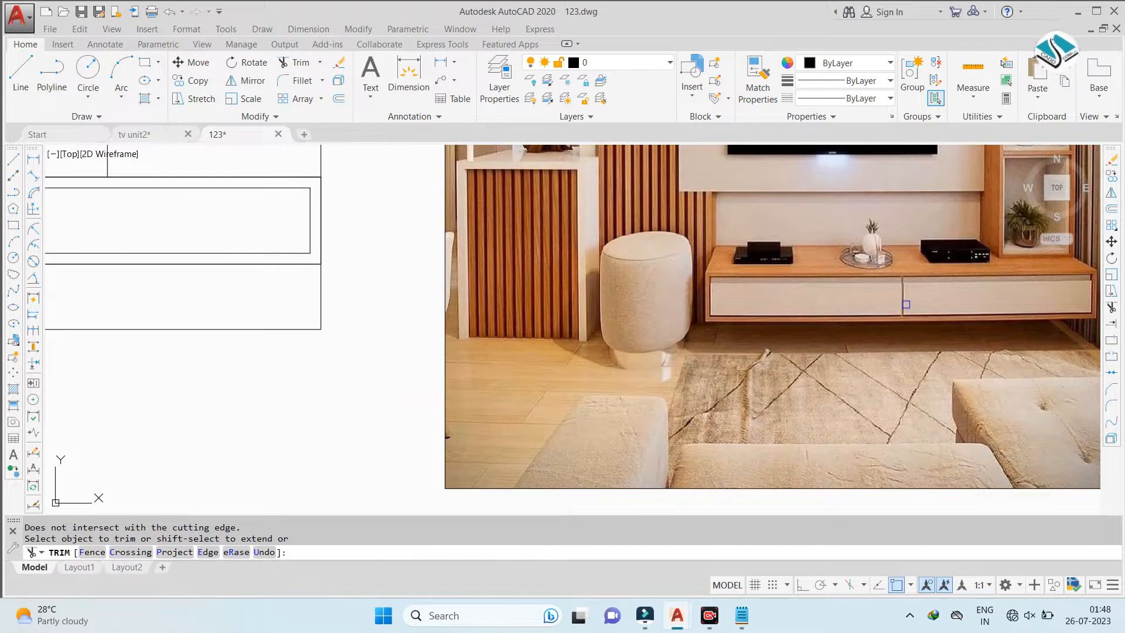
pyautogui.scroll(2, 907, 305)
pyautogui.scroll(-2, 599, 275)
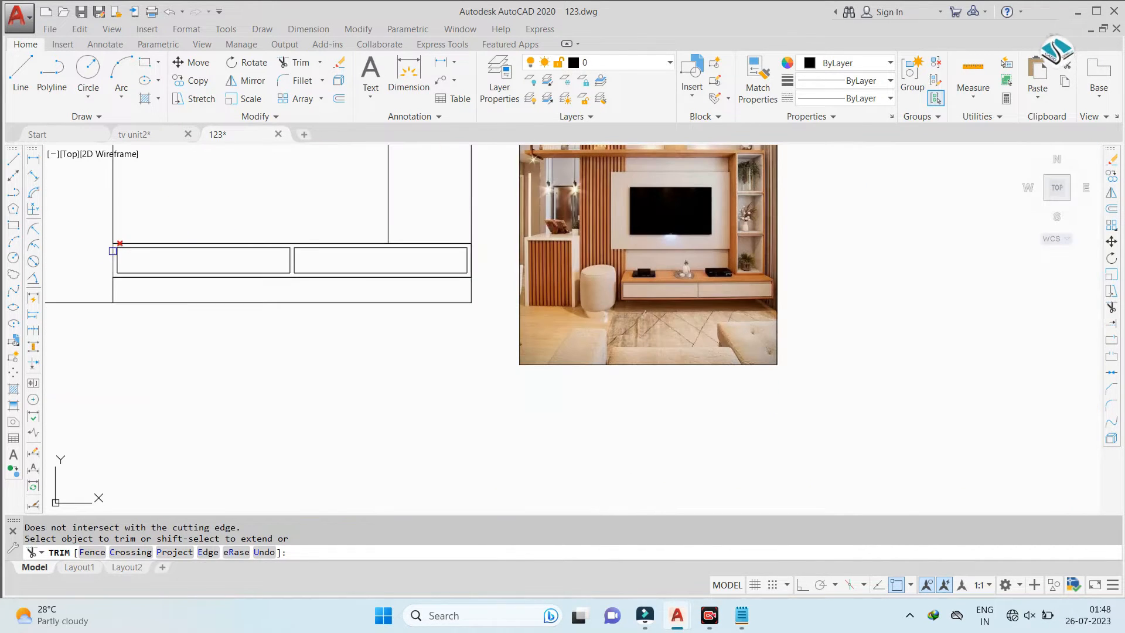
pyautogui.scroll(6, 605, 297)
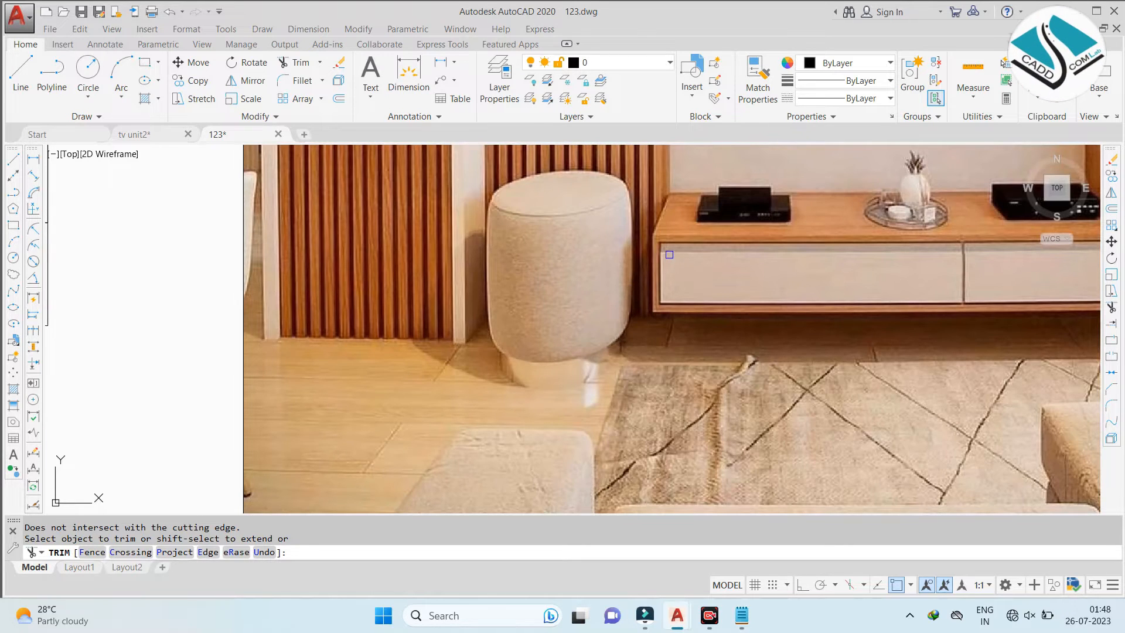
pyautogui.scroll(-8, 669, 254)
pyautogui.scroll(12, 762, 234)
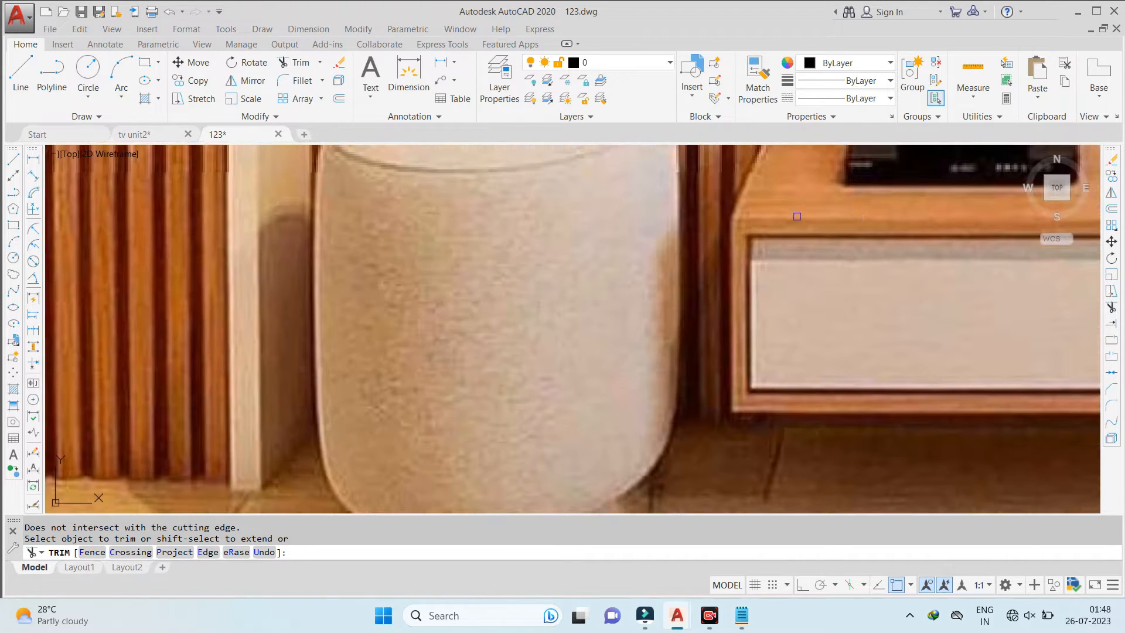
pyautogui.scroll(-6, 800, 360)
pyautogui.scroll(10, 307, 299)
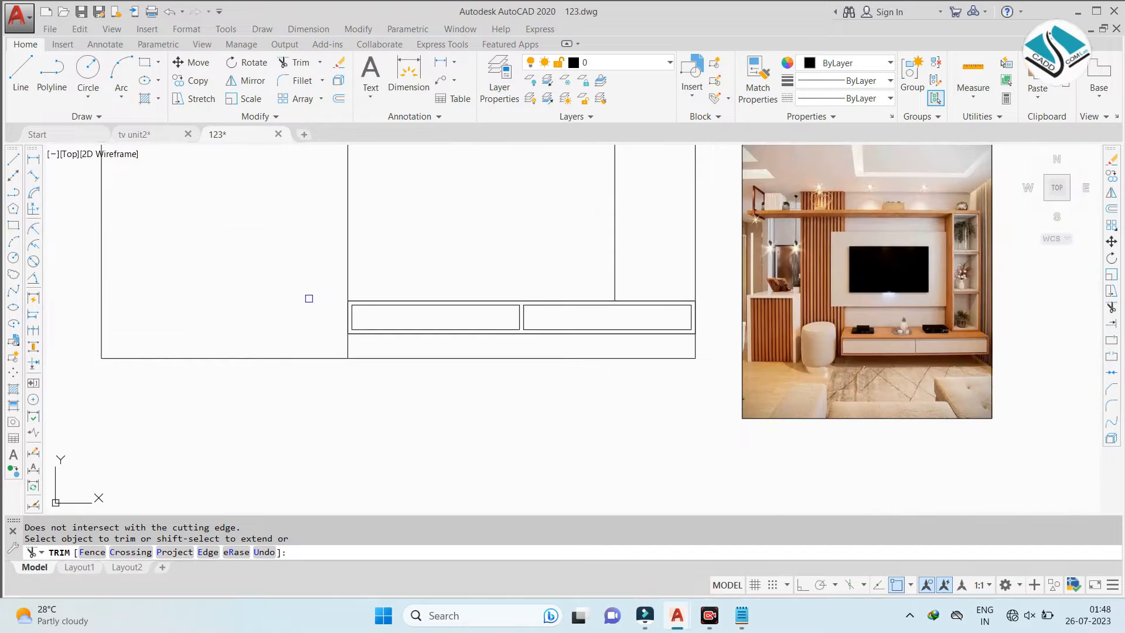
pyautogui.press('Escape')
pyautogui.write('o')
pyautogui.press('Return')
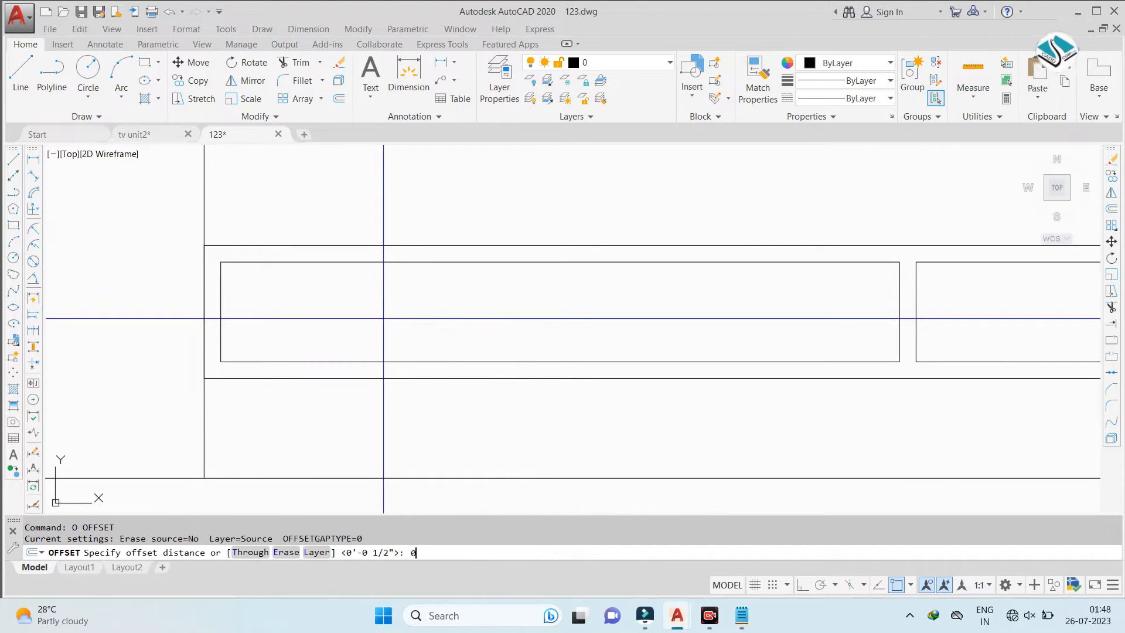
pyautogui.press('Return')
pyautogui.press('Escape')
# Offset the outlines of both drawer fronts 0.2 inch inward, including their vertical edges beside the central divider
pyautogui.write('o')
pyautogui.press('Return')
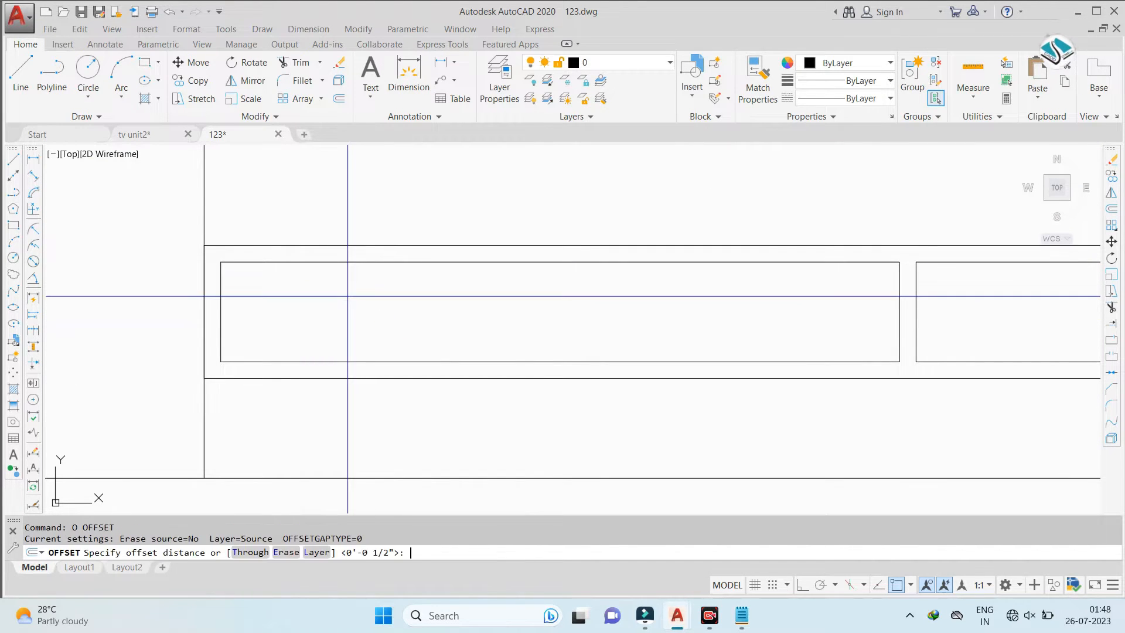
pyautogui.press('Return')
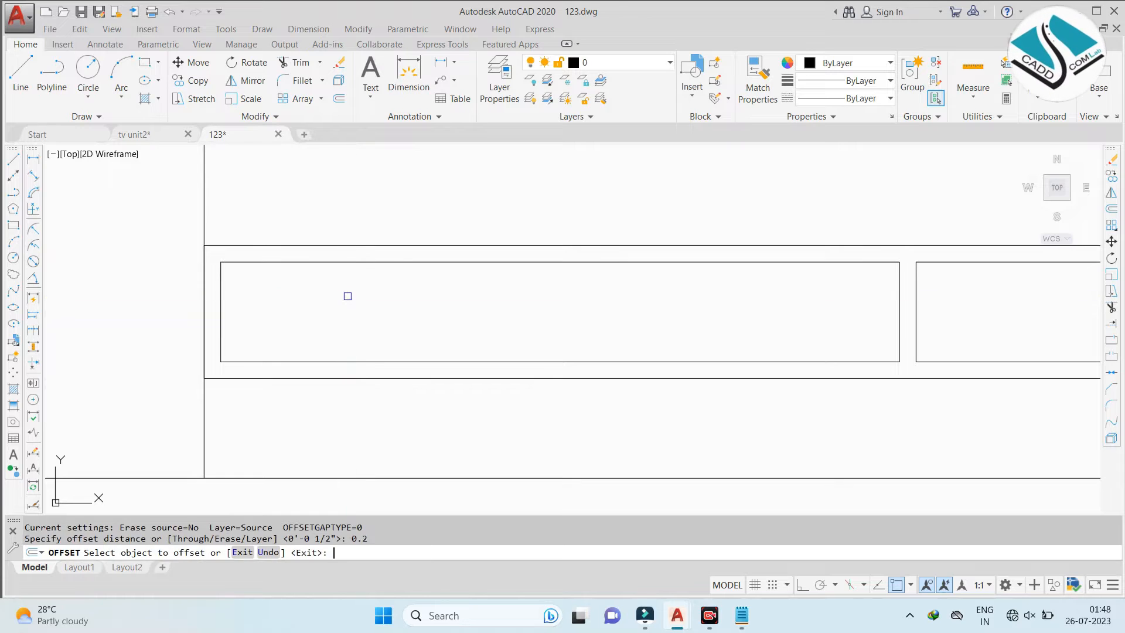
pyautogui.click(250, 261)
pyautogui.click(367, 308)
pyautogui.scroll(-4, 367, 308)
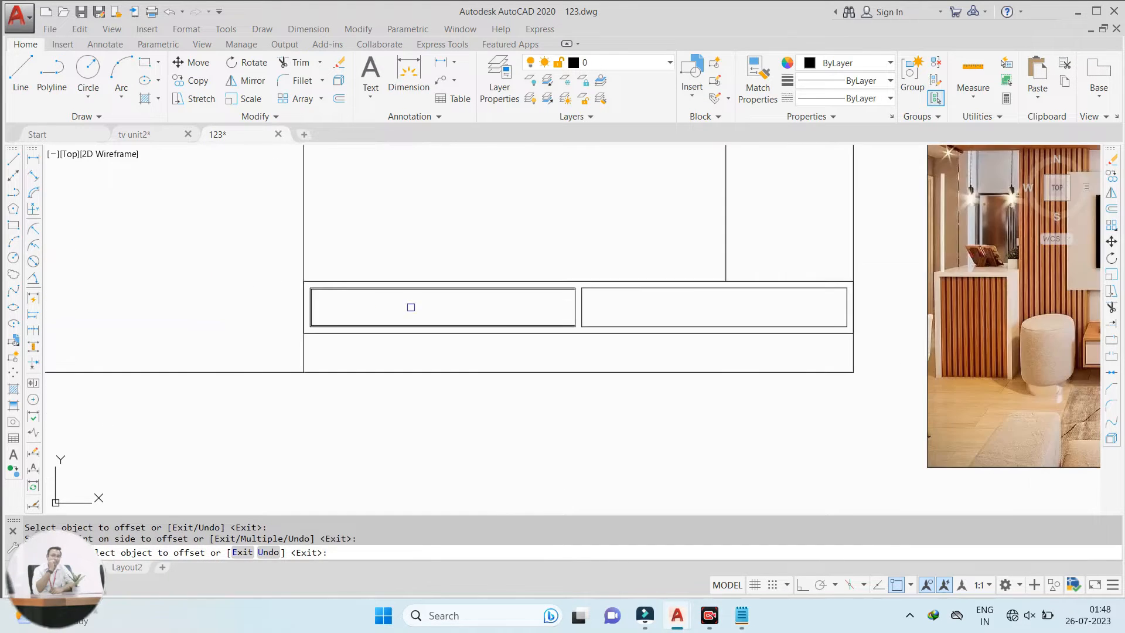
pyautogui.scroll(4, 735, 290)
pyautogui.click(727, 273)
pyautogui.click(698, 329)
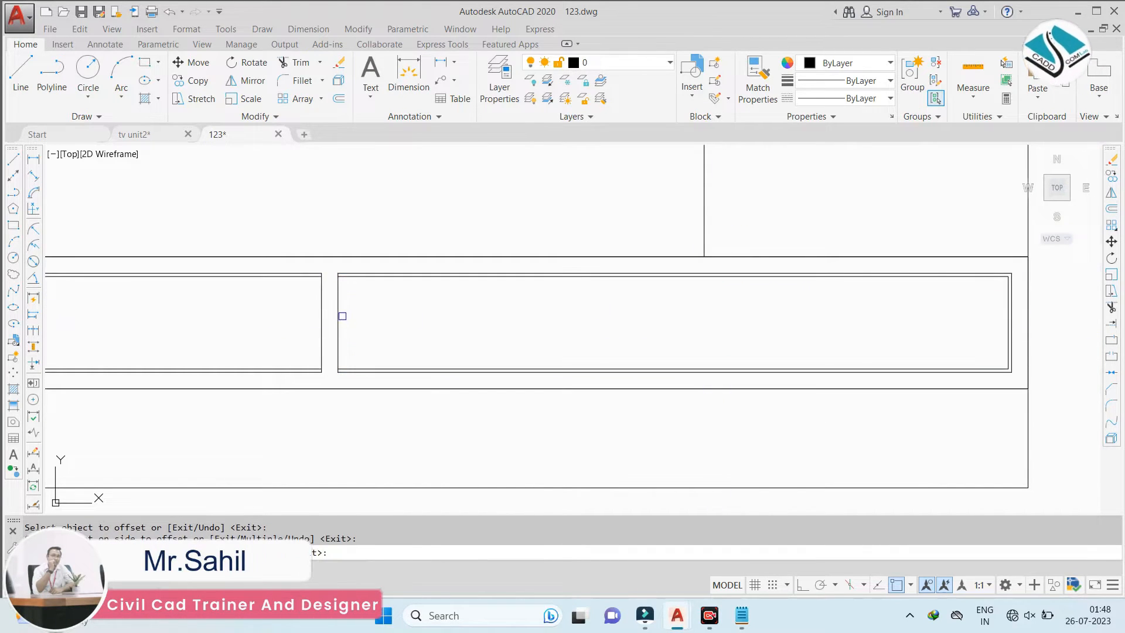
pyautogui.press('Escape')
# Trim the overlapping offset line ends at the drawer fronts' upper corners beside the central divider
pyautogui.write('T')
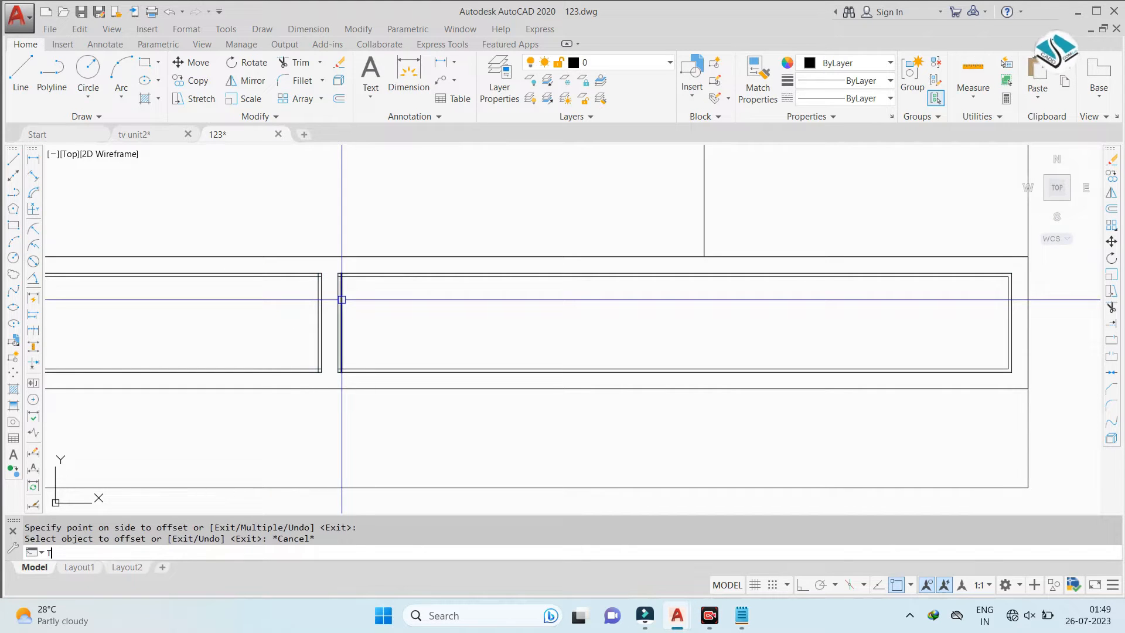
pyautogui.write('R')
pyautogui.press('Return')
pyautogui.scroll(4, 341, 242)
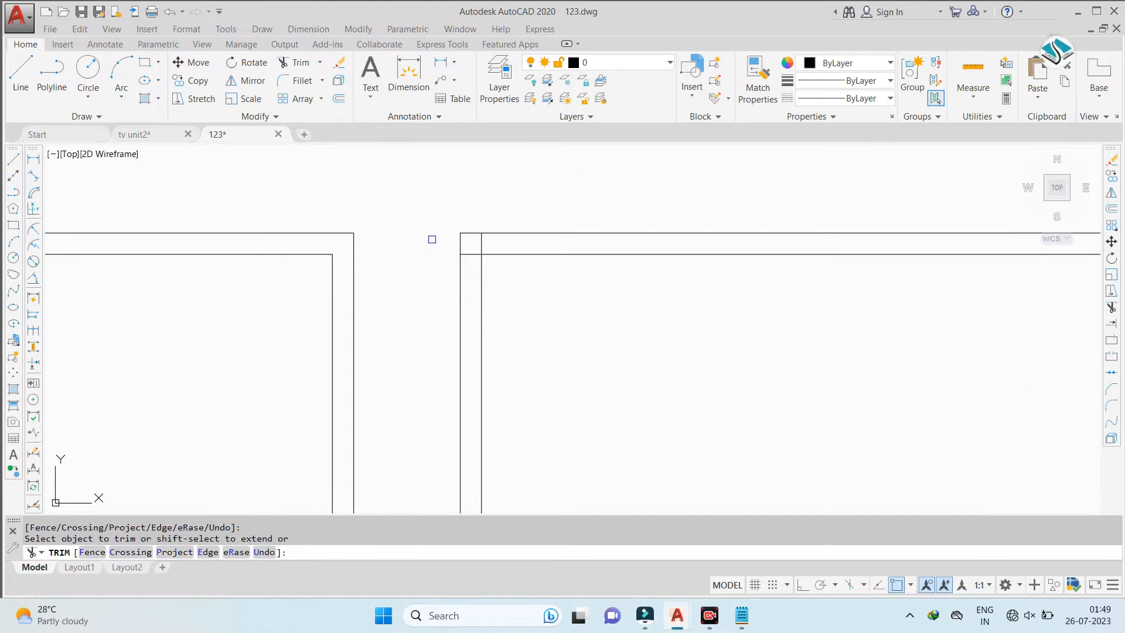
pyautogui.click(483, 244)
pyautogui.click(472, 253)
# Trim the overlapping offset line ends at the drawer fronts' lower corners beside the central divider
pyautogui.scroll(-4, 475, 250)
pyautogui.scroll(3, 450, 335)
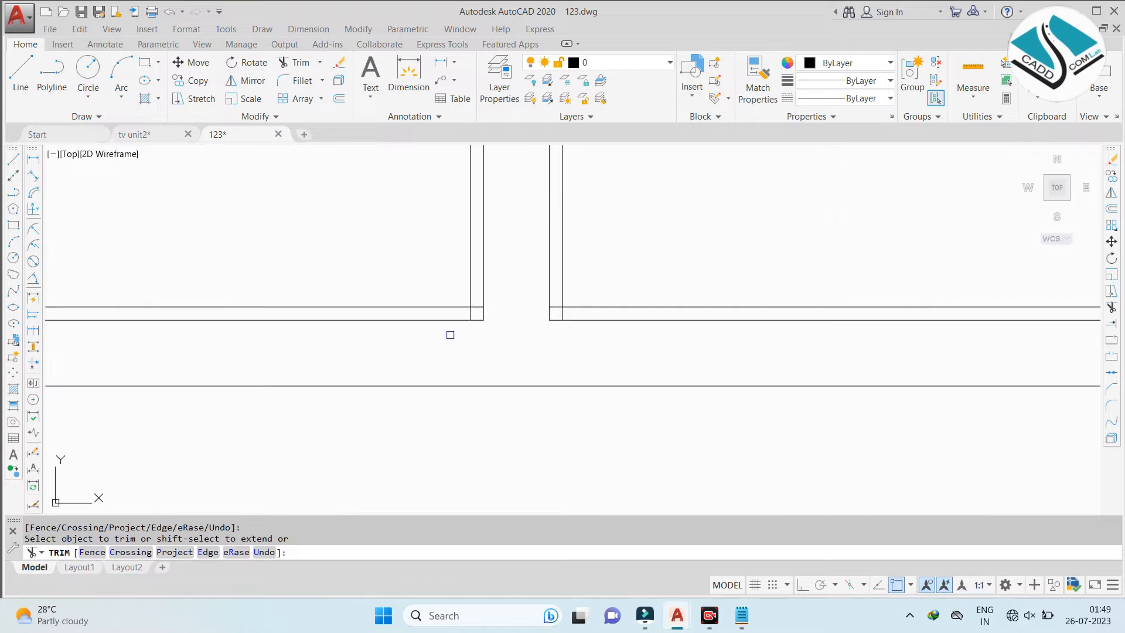
pyautogui.scroll(4, 572, 313)
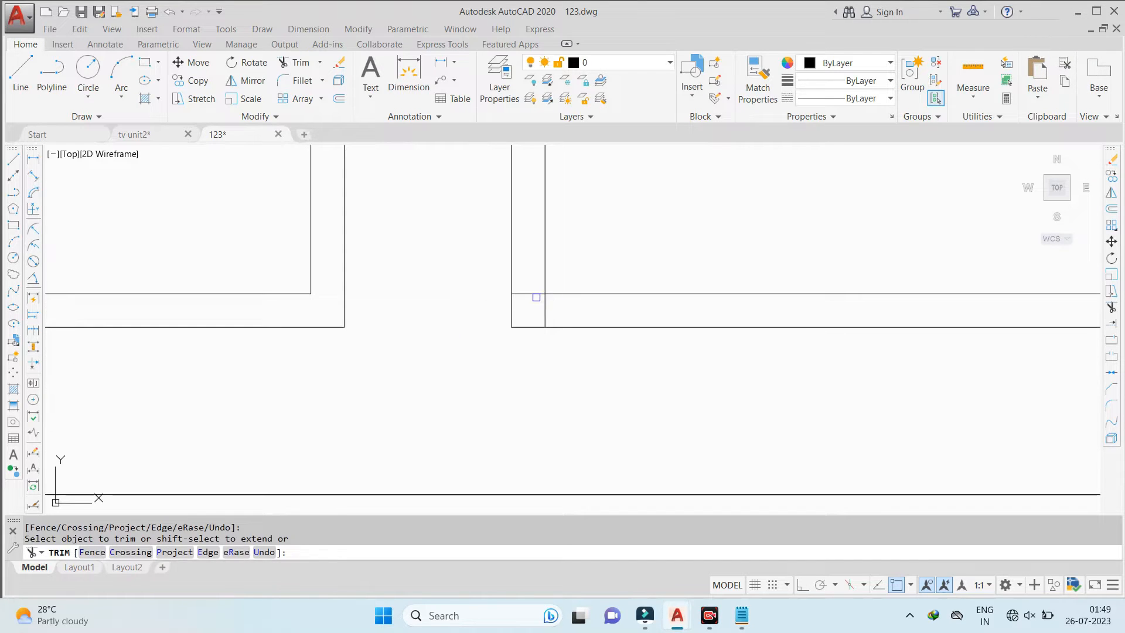
pyautogui.click(525, 311)
pyautogui.scroll(-6, 525, 311)
pyautogui.click(492, 335)
pyautogui.scroll(-5, 491, 335)
pyautogui.moveTo(990, 293); pyautogui.dragTo(539, 286, button='middle')
pyautogui.scroll(-4, 409, 256)
pyautogui.scroll(2, 193, 251)
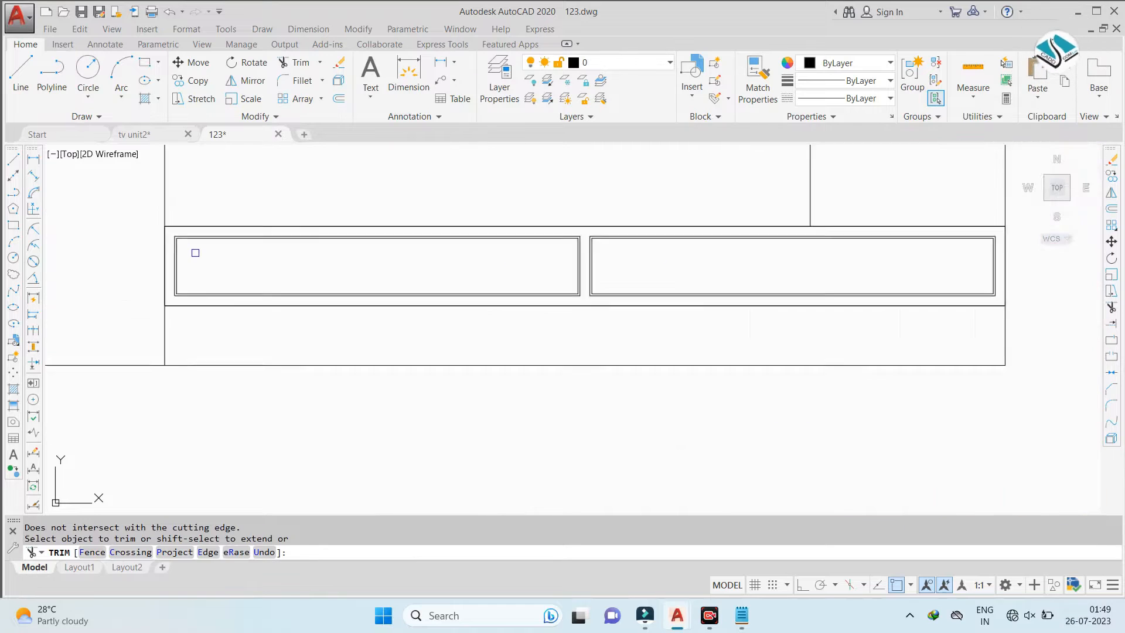
pyautogui.press('Escape')
# Examine the open shelf column and its compartments in the reference photo
pyautogui.scroll(-4, 473, 344)
pyautogui.scroll(2, 572, 323)
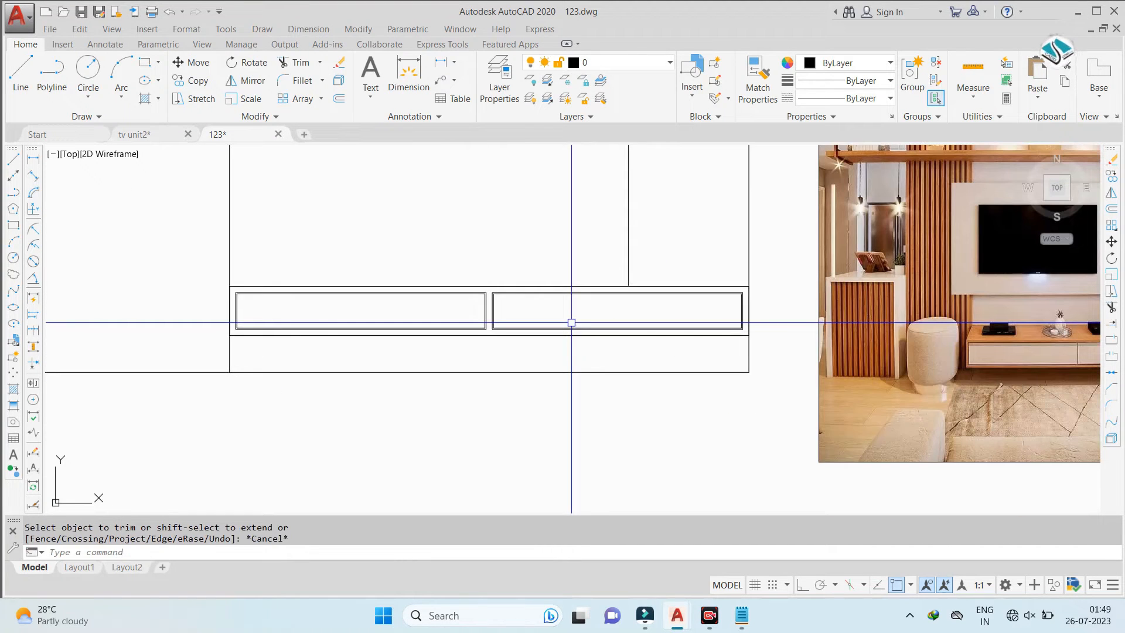
pyautogui.scroll(-2, 551, 334)
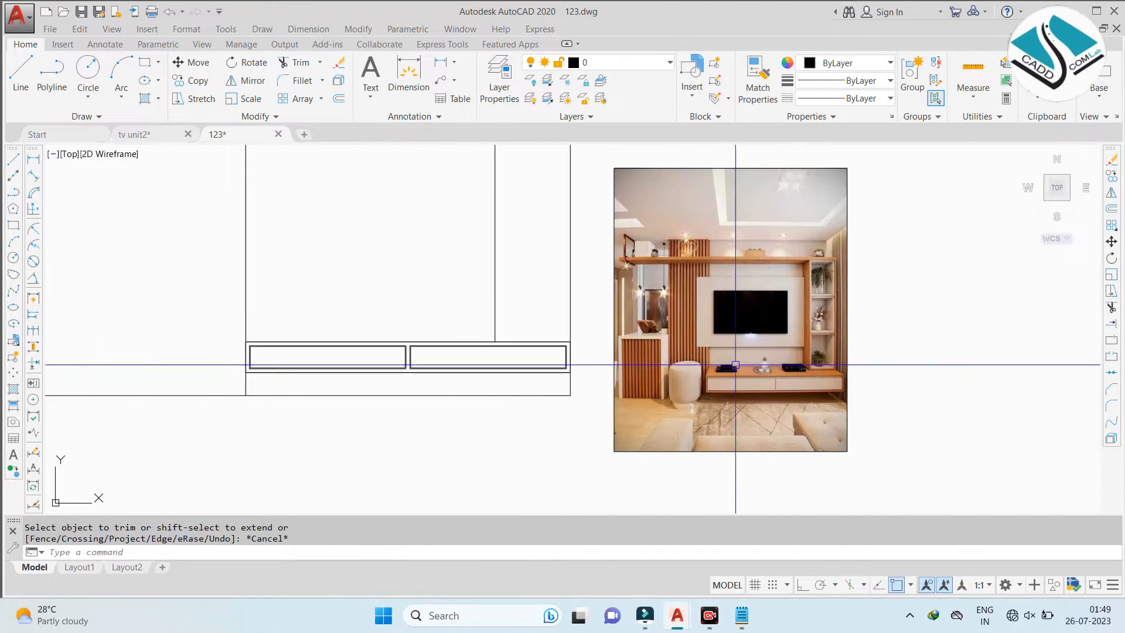
pyautogui.scroll(2, 814, 274)
pyautogui.scroll(1, 814, 274)
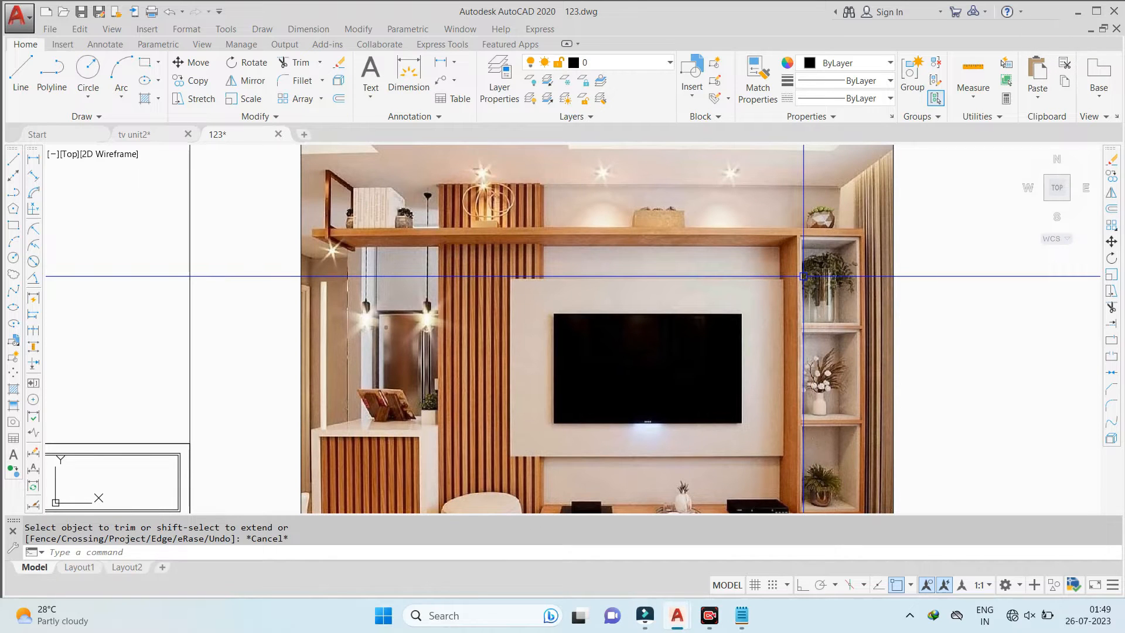
pyautogui.scroll(-4, 804, 276)
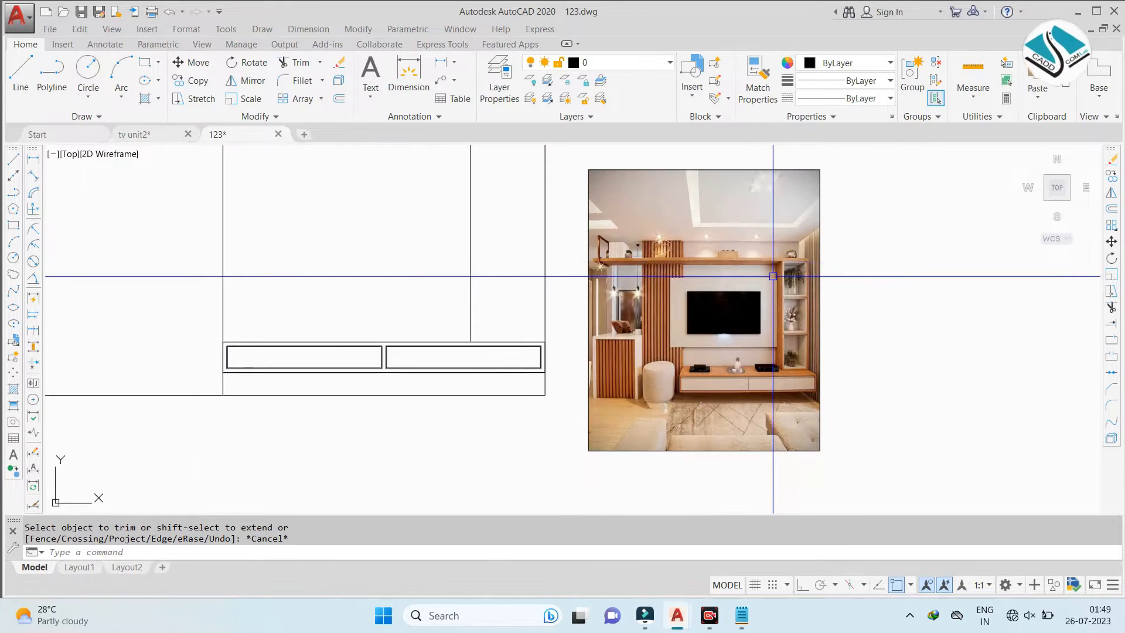
pyautogui.scroll(-2, 768, 240)
pyautogui.scroll(2, 546, 282)
# Divide the open shelf's vertical line above the cabinet into 3 equal segments
pyautogui.click(490, 252)
pyautogui.press('Escape')
pyautogui.write('div')
pyautogui.press('Return')
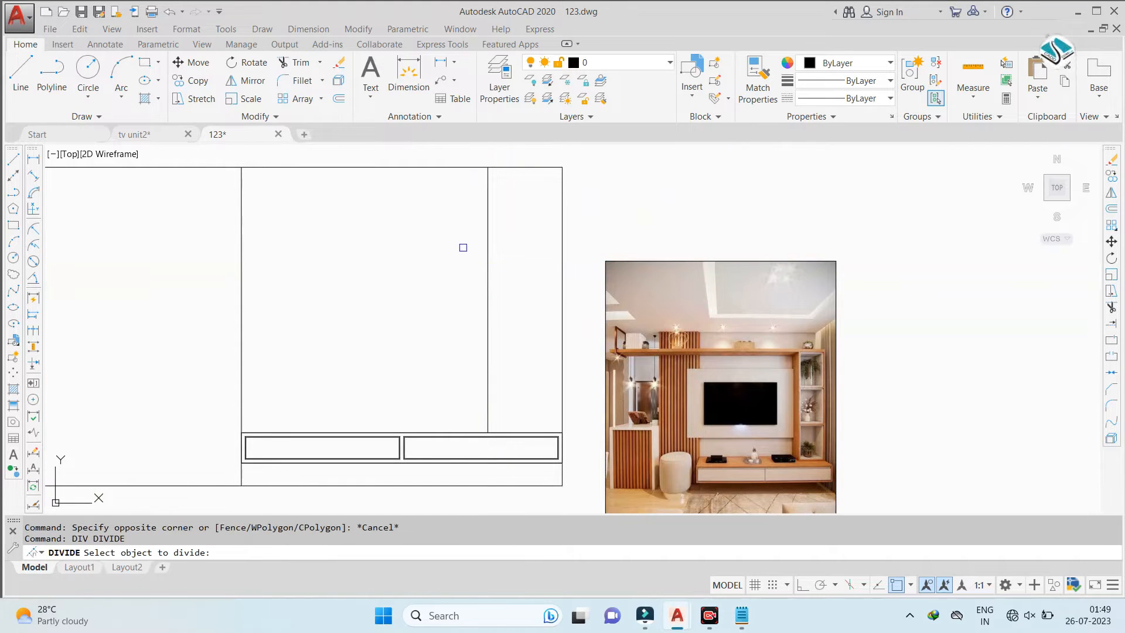
pyautogui.click(484, 277)
pyautogui.write('3')
pyautogui.press('Return')
# Set a visible point display style for the division points on the shelf line
pyautogui.write('P')
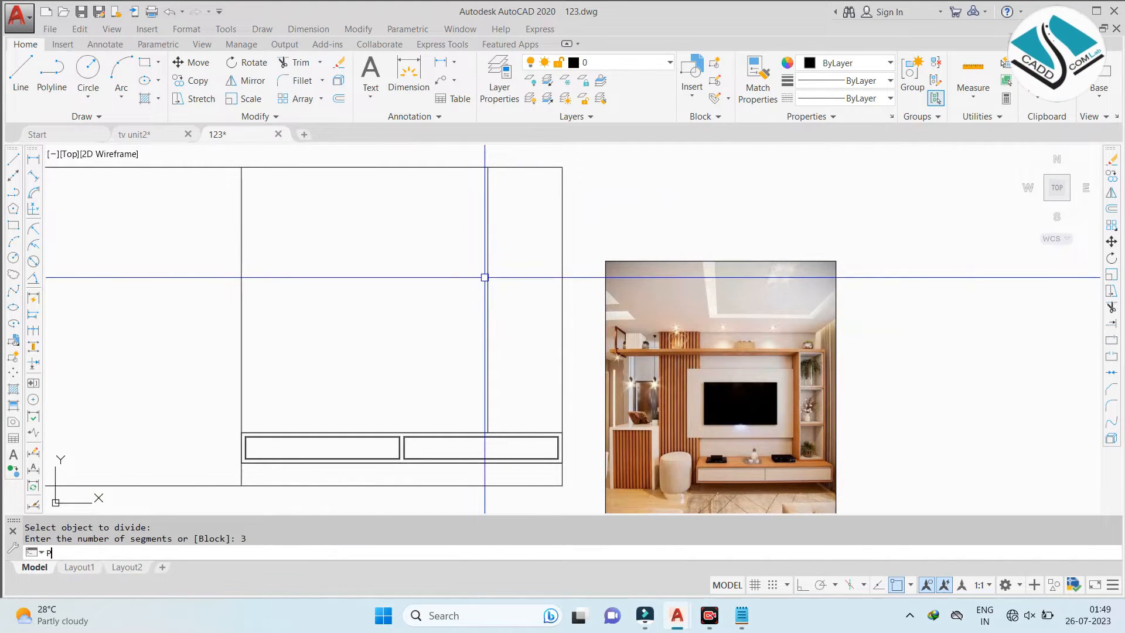
pyautogui.write('TYPE')
pyautogui.press('Return')
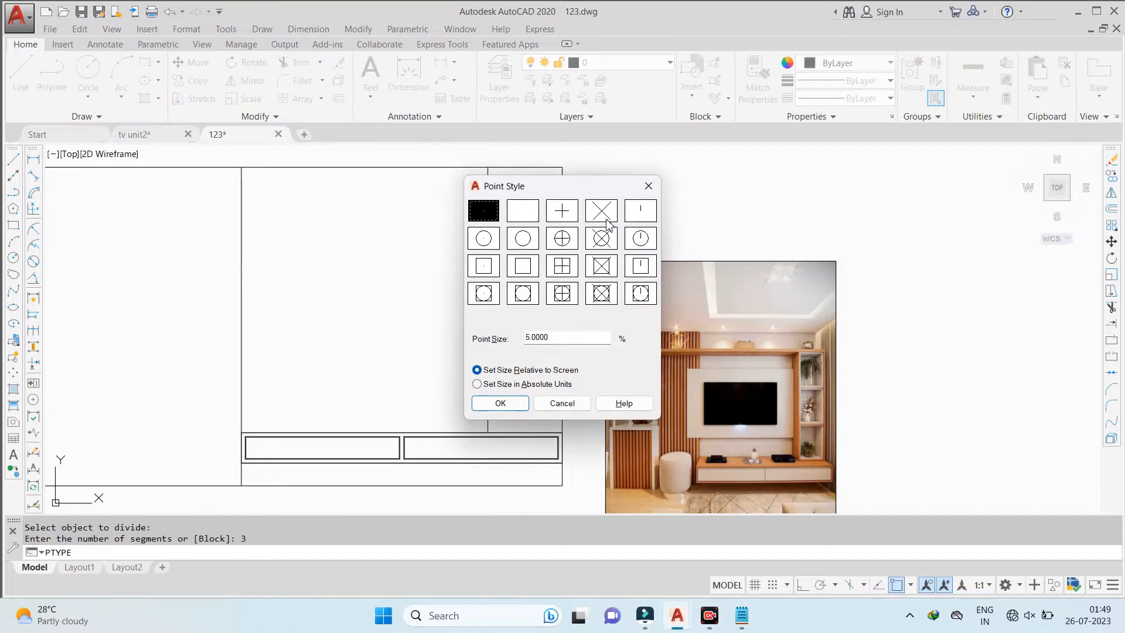
pyautogui.click(509, 403)
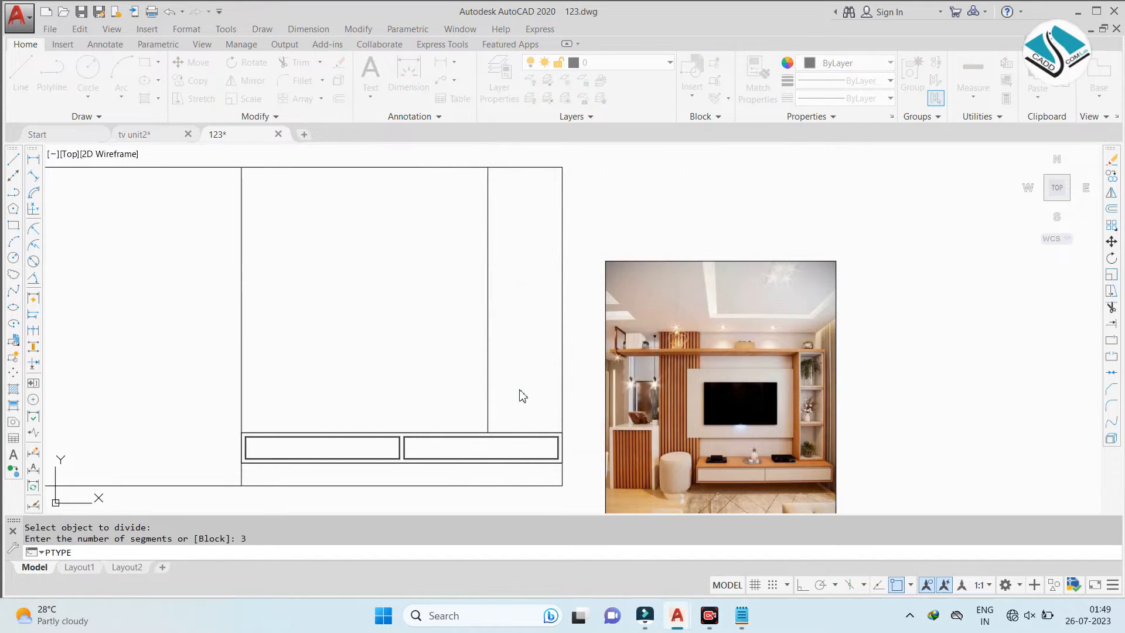
# Draw two horizontal shelf lines from the division points across the open column, past the unit's outer edge
pyautogui.press('Escape')
pyautogui.write('l')
pyautogui.press('Return')
pyautogui.click(493, 265)
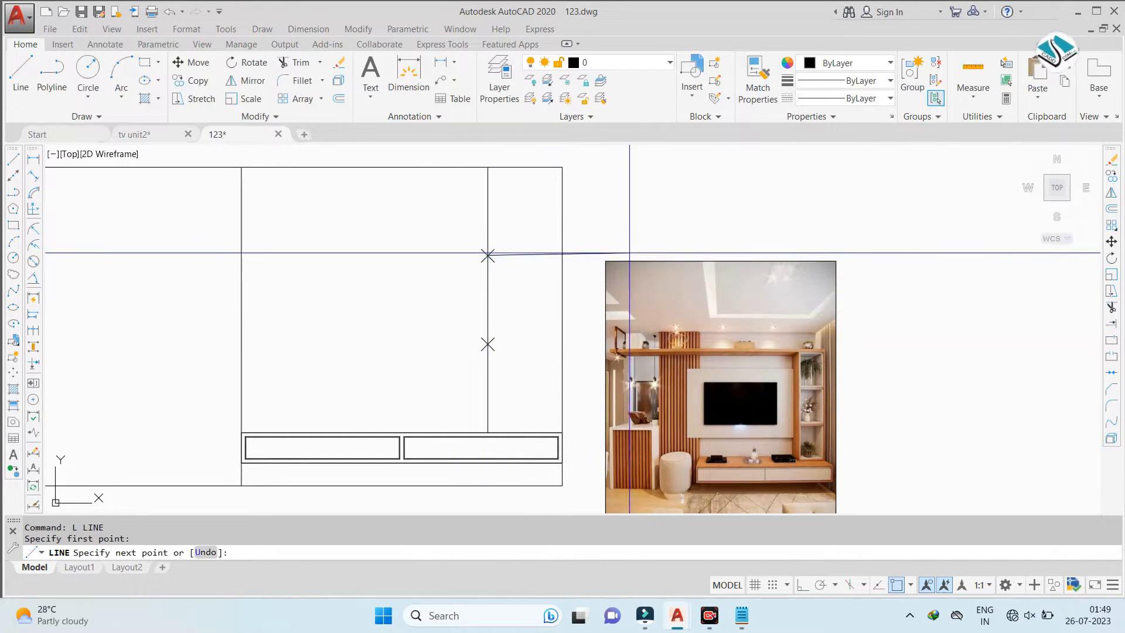
pyautogui.click(802, 588)
pyautogui.scroll(3, 527, 295)
pyautogui.click(667, 209)
pyautogui.press('Escape')
pyautogui.press('Return')
pyautogui.click(422, 420)
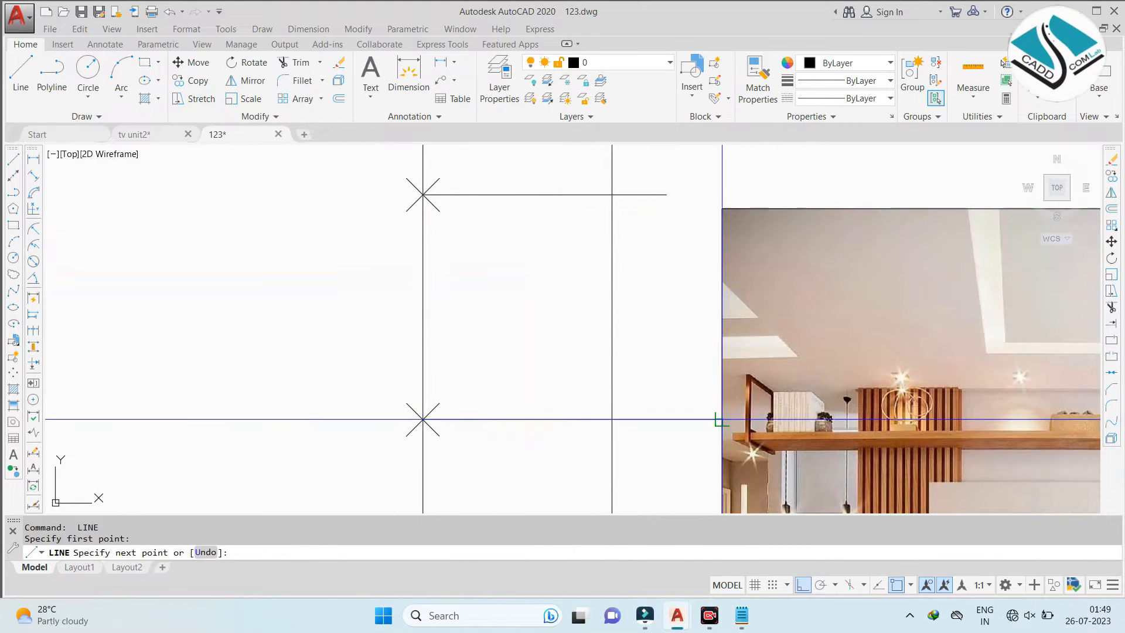
pyautogui.scroll(-4, 505, 242)
pyautogui.press('Escape')
# Erase the division point markers and trim the shelf line ends that overrun the unit's outer edge
pyautogui.click(411, 185)
pyautogui.click(510, 332)
pyautogui.press('Delete')
pyautogui.write('tr')
pyautogui.press('Return')
pyautogui.click(570, 188)
pyautogui.press('Escape')
# Offset the elevation's top line 1.5 inches downward to form the top shelf's thickness
pyautogui.scroll(5, 781, 360)
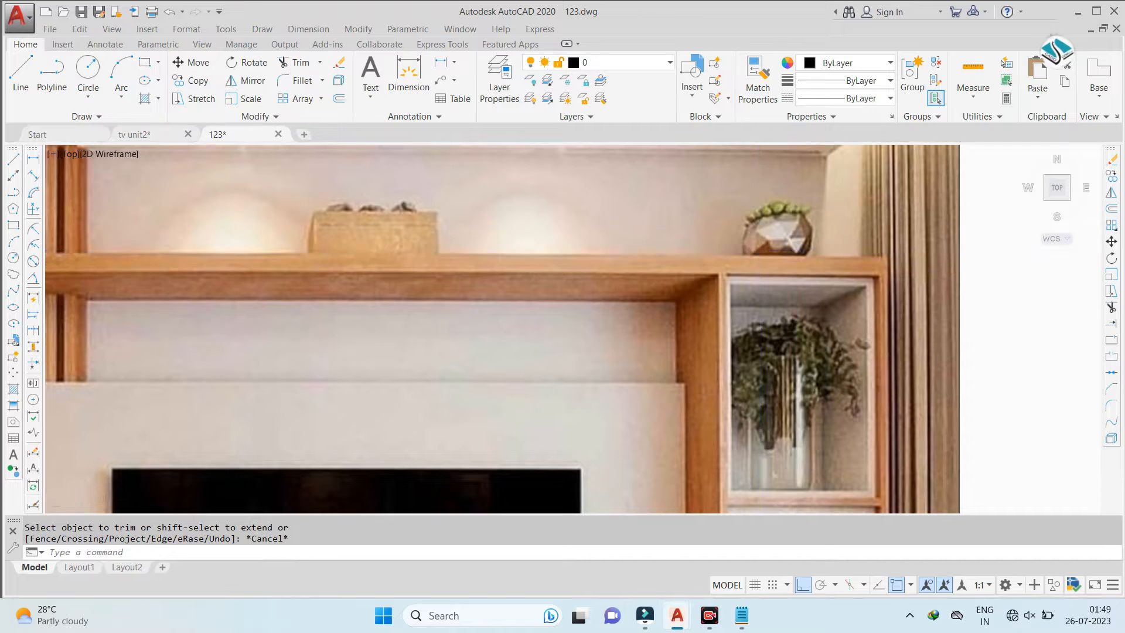
pyautogui.scroll(-5, 756, 251)
pyautogui.moveTo(756, 251); pyautogui.dragTo(719, 330, button='middle')
pyautogui.scroll(6, 739, 327)
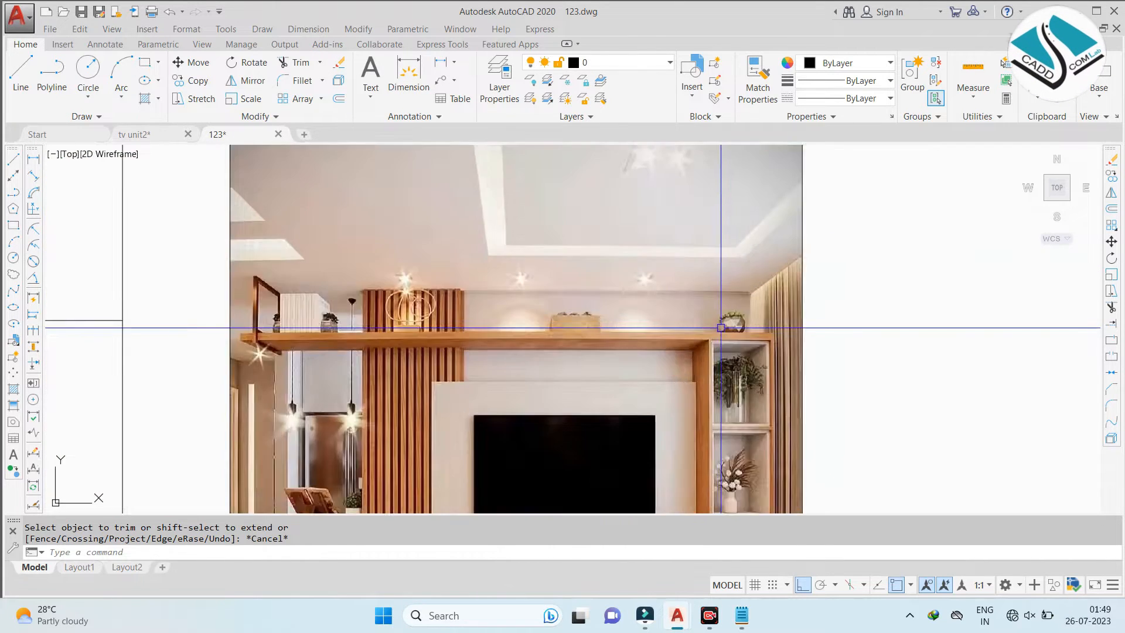
pyautogui.scroll(-6, 492, 221)
pyautogui.scroll(2, 465, 223)
pyautogui.press('Escape')
pyautogui.write('o')
pyautogui.press('Return')
pyautogui.write('1.5')
pyautogui.press('Return')
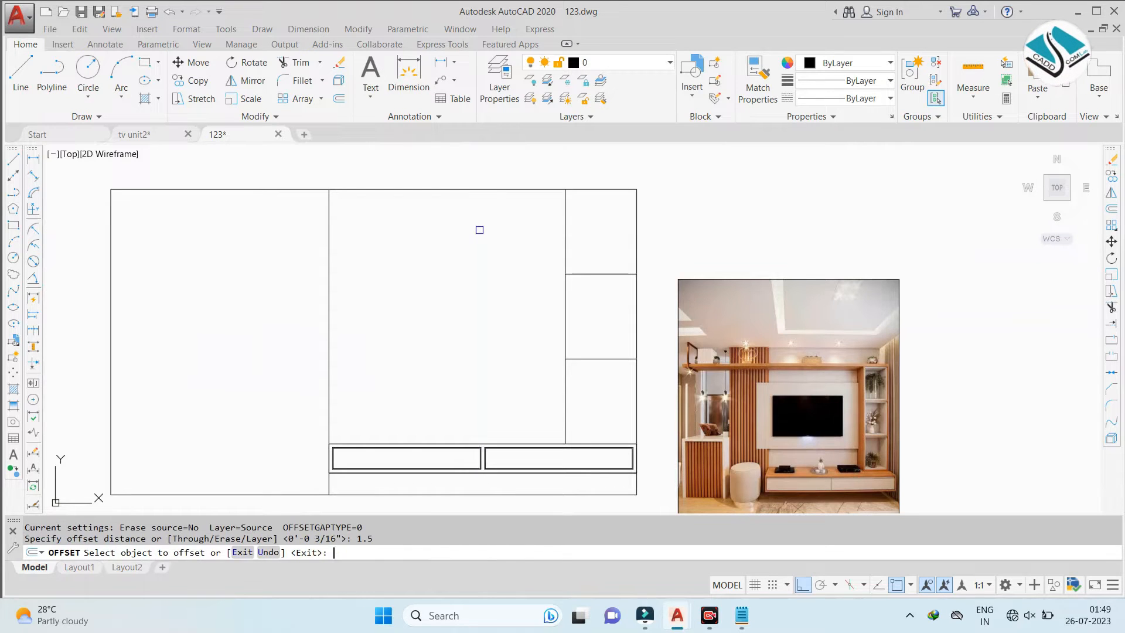
pyautogui.click(483, 191)
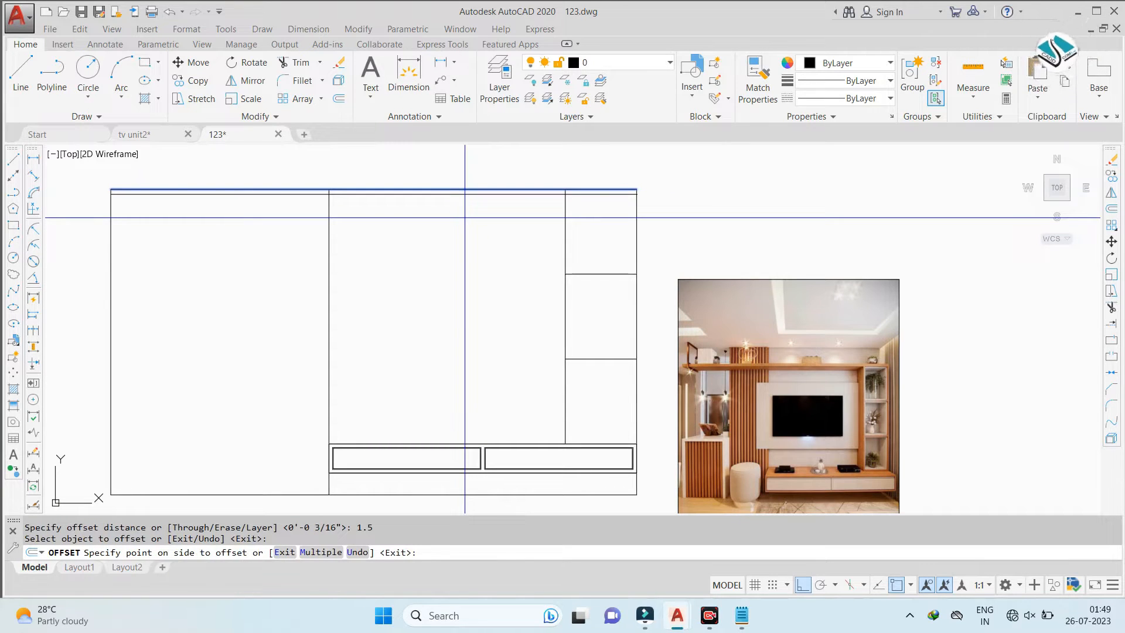
pyautogui.click(465, 217)
pyautogui.press('Escape')
# Trim the vertical partition lines where they run through the top shelf's thickness
pyautogui.write('tr')
pyautogui.press('Return')
pyautogui.press('Return')
pyautogui.scroll(4, 319, 190)
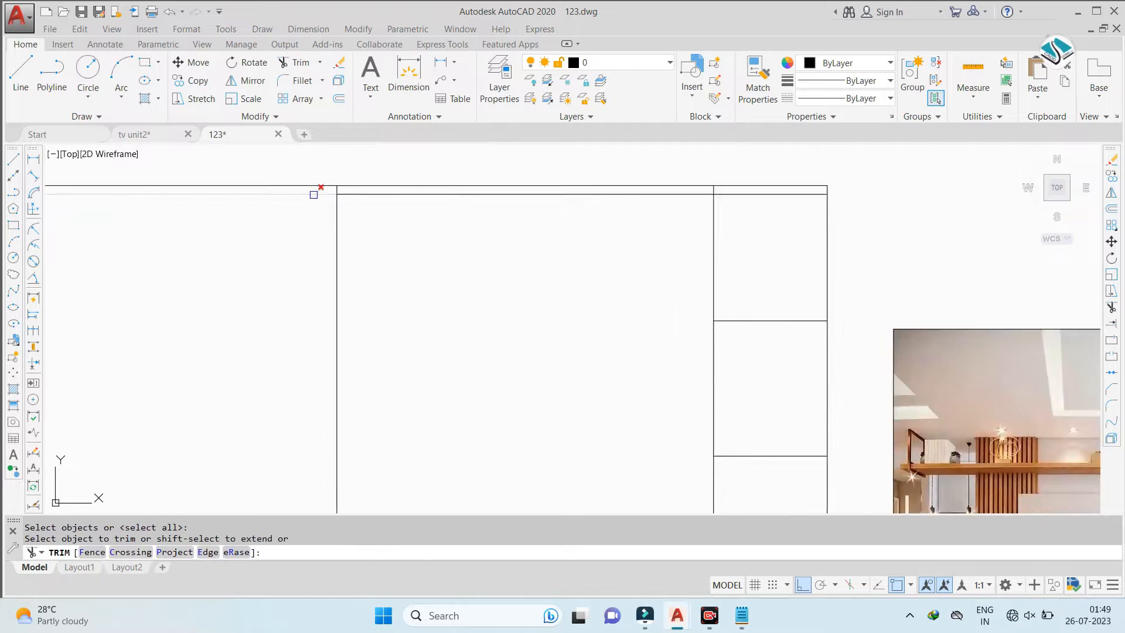
pyautogui.click(348, 186)
pyautogui.scroll(-4, 347, 187)
pyautogui.scroll(6, 585, 190)
pyautogui.click(566, 193)
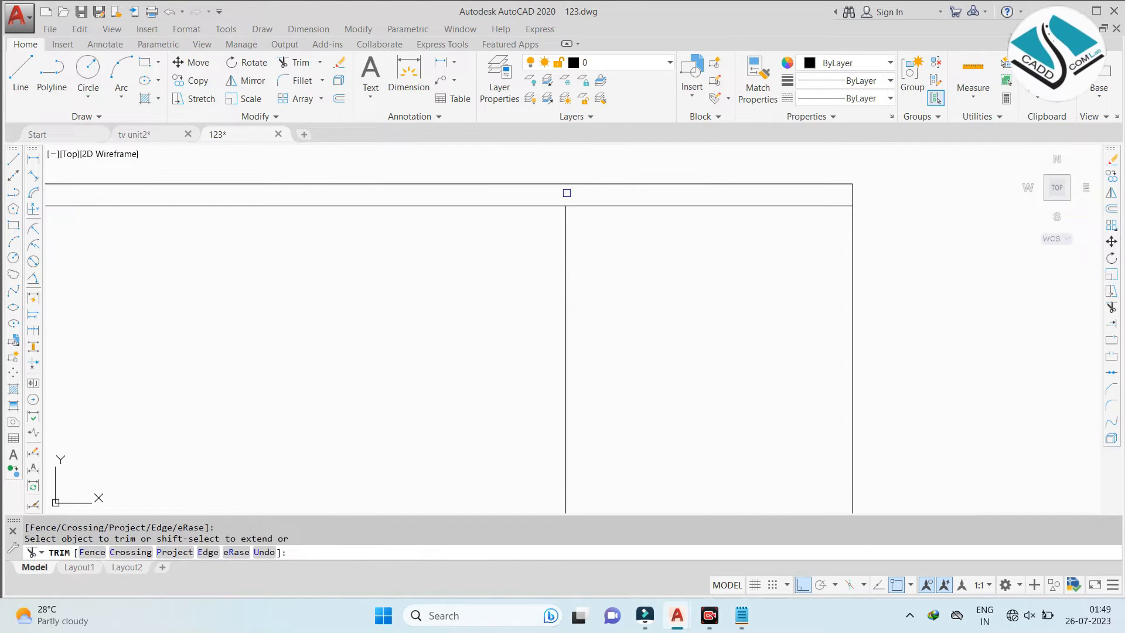
pyautogui.click(568, 193)
pyautogui.scroll(-8, 603, 191)
pyautogui.press('Escape')
# Examine the top shelf and its junction with the open shelf column in the reference photo
pyautogui.scroll(4, 725, 304)
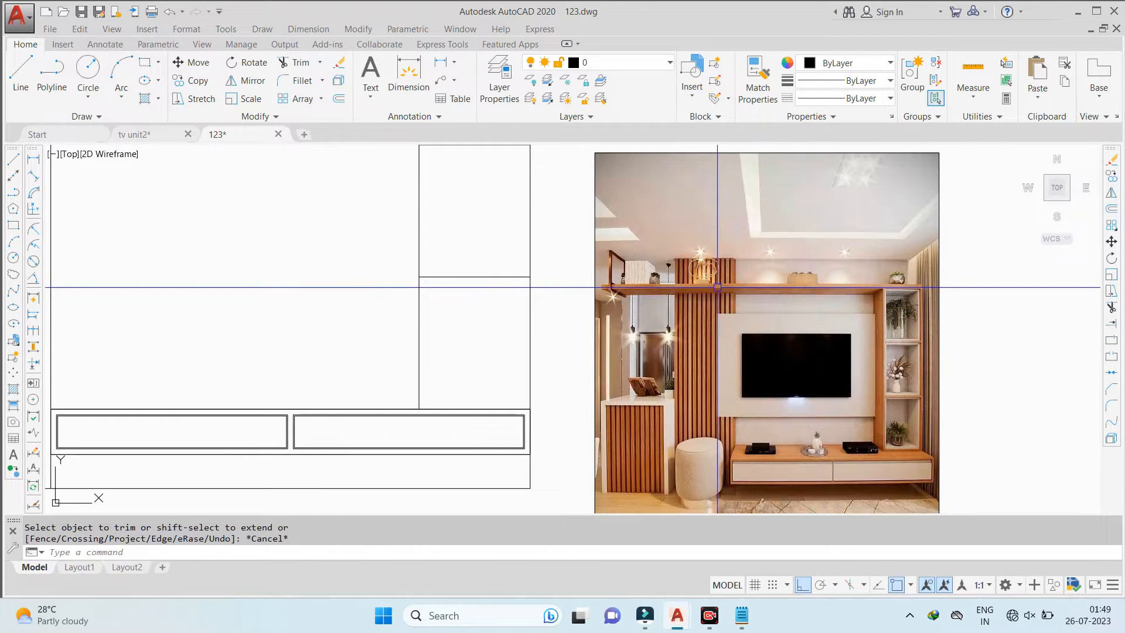
pyautogui.scroll(-5, 717, 287)
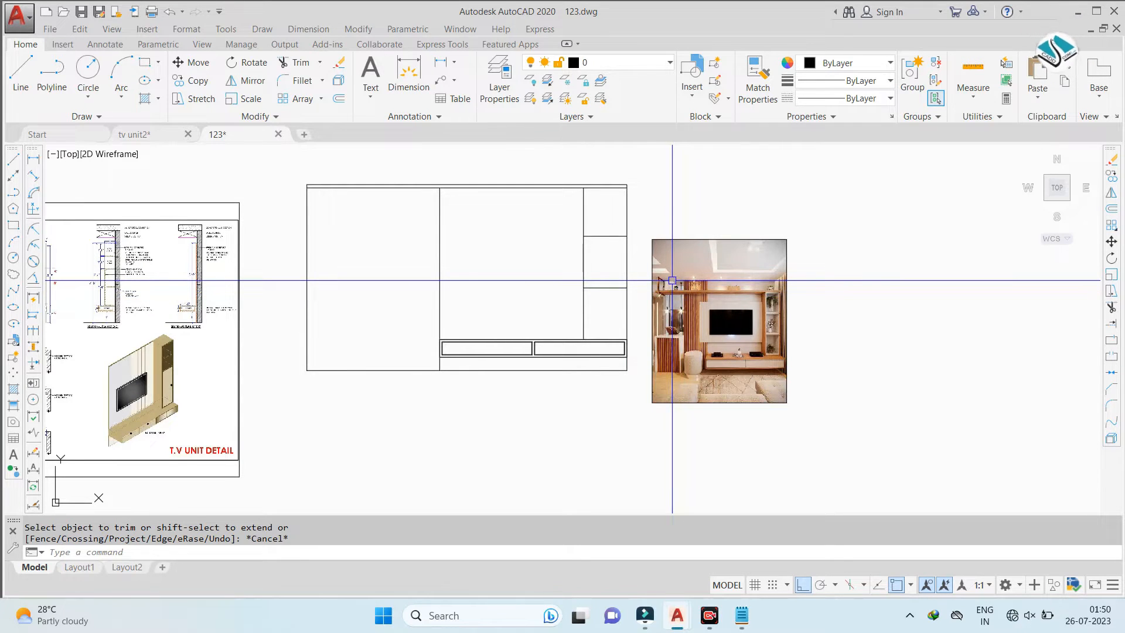
pyautogui.scroll(2, 736, 292)
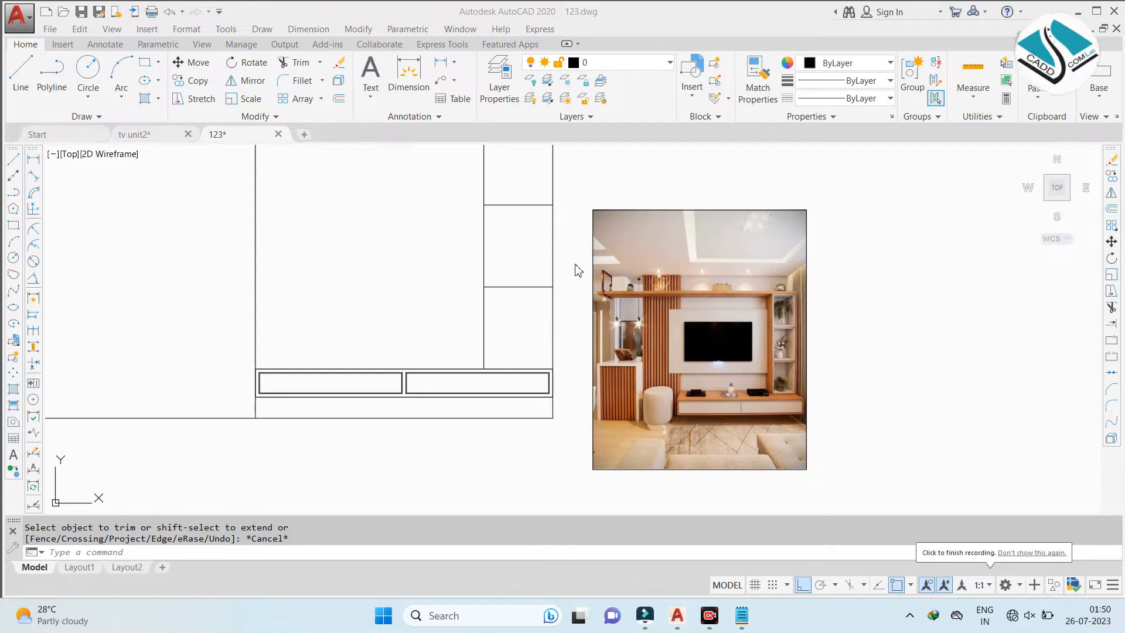
pyautogui.click(540, 315)
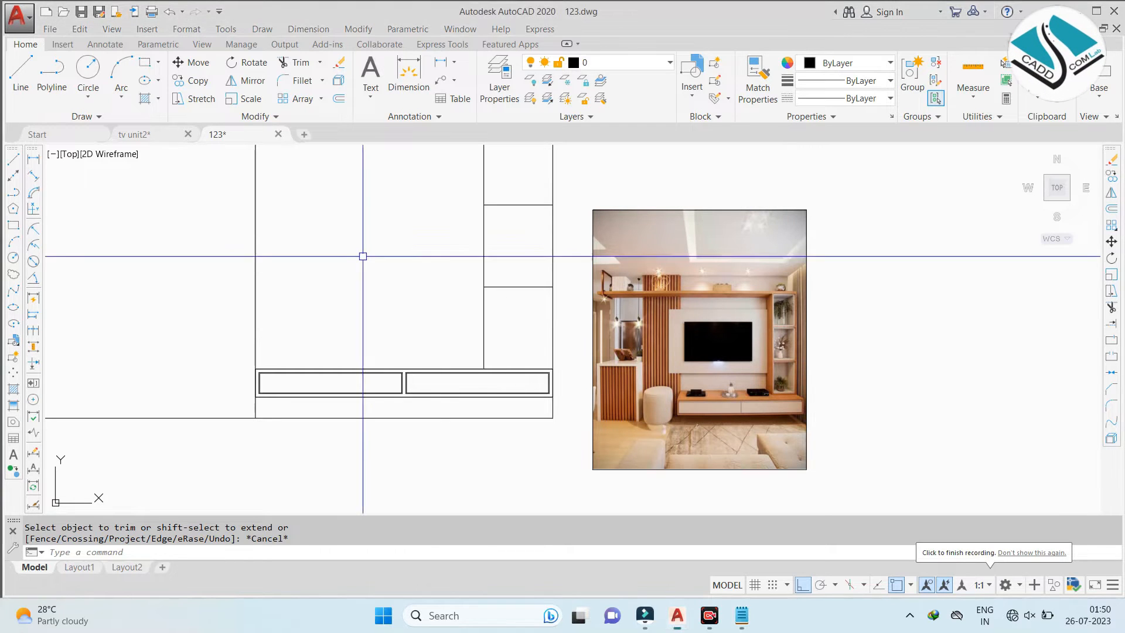
pyautogui.moveTo(440, 236); pyautogui.dragTo(430, 337, button='middle')
pyautogui.scroll(6, 728, 425)
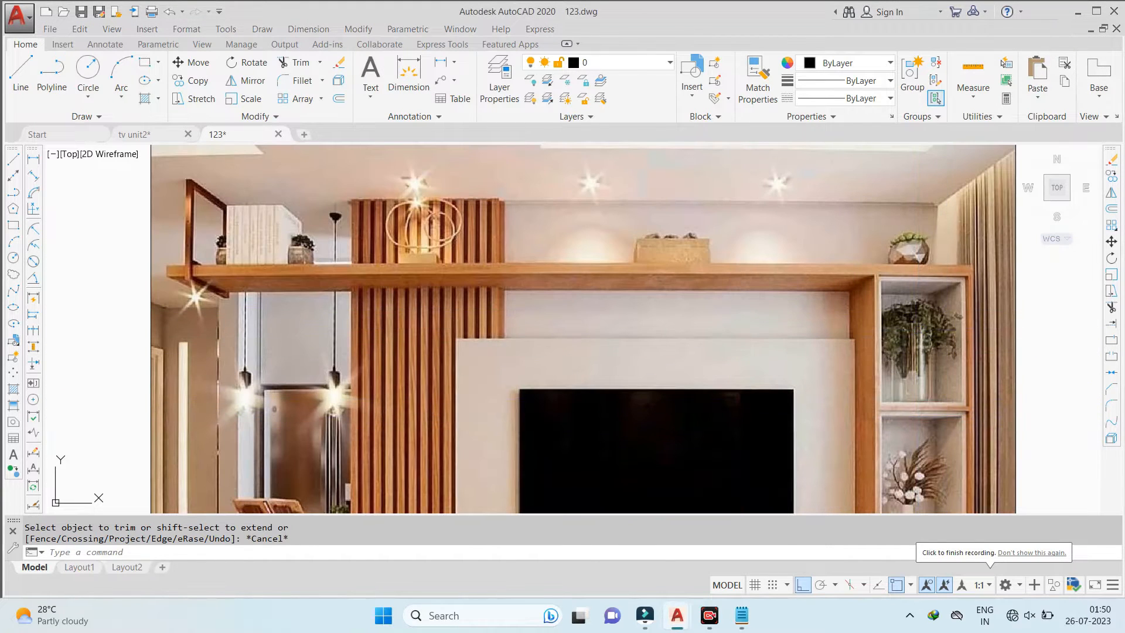
pyautogui.scroll(-4, 797, 314)
pyautogui.press('Escape')
pyautogui.scroll(4, 862, 342)
pyautogui.scroll(2, 779, 244)
pyautogui.scroll(-8, 786, 258)
pyautogui.moveTo(587, 215); pyautogui.dragTo(572, 303, button='middle')
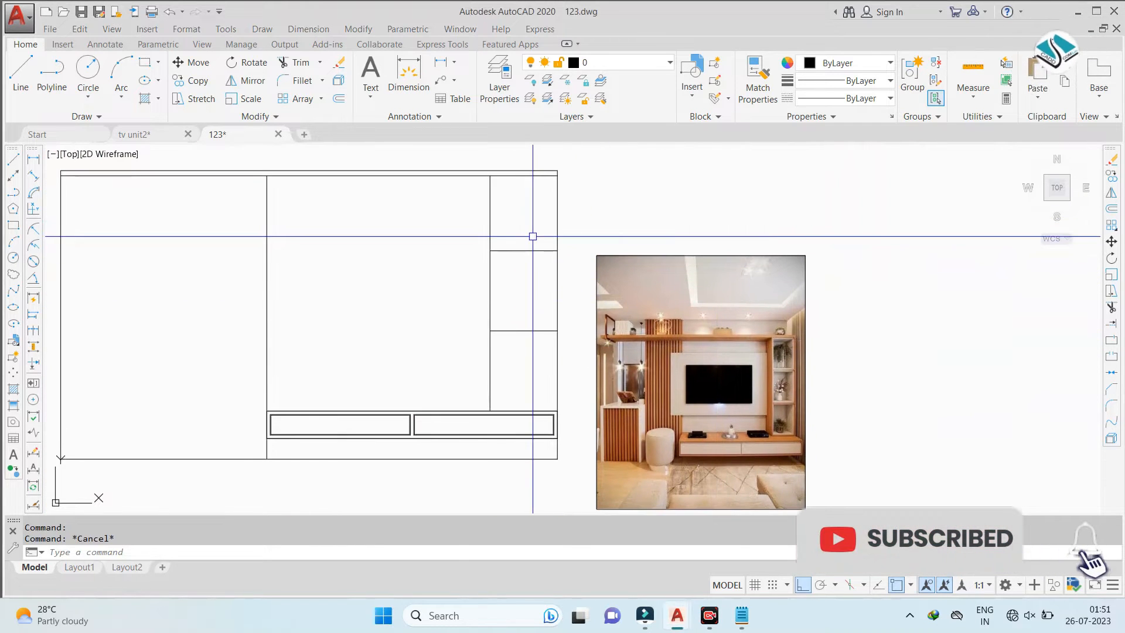
# Offset both vertical side lines of the open shelf column 1.5 inches inward to form its side panels
pyautogui.write('o')
pyautogui.press('Return')
pyautogui.write('1.5')
pyautogui.press('Return')
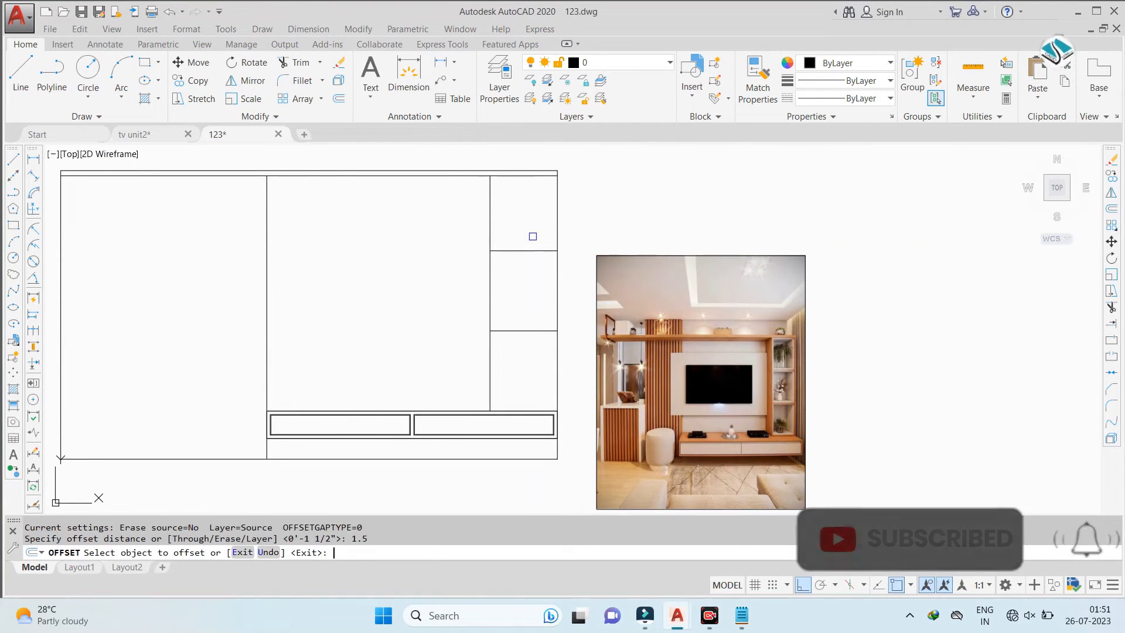
pyautogui.scroll(2, 551, 220)
pyautogui.click(564, 211)
pyautogui.click(479, 219)
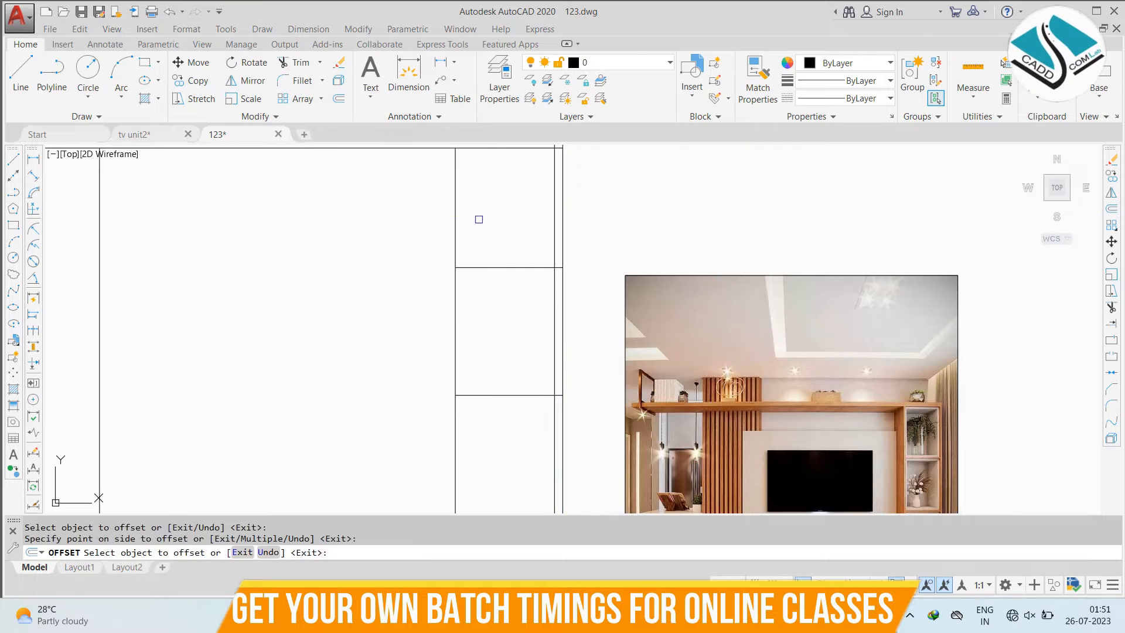
pyautogui.scroll(-2, 507, 252)
pyautogui.press('Escape')
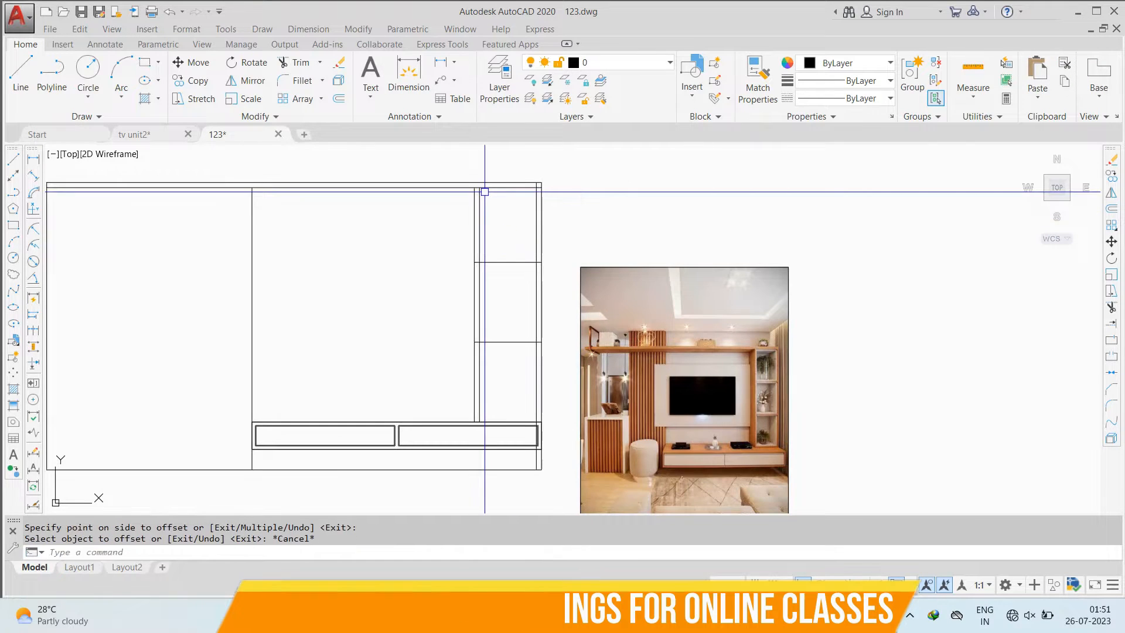
# Trim the new side panel lines at the top shelf and the shelf lines where they cross both side panels
pyautogui.write('tr')
pyautogui.press('Return')
pyautogui.press('Return')
pyautogui.scroll(2, 527, 188)
pyautogui.scroll(-4, 544, 185)
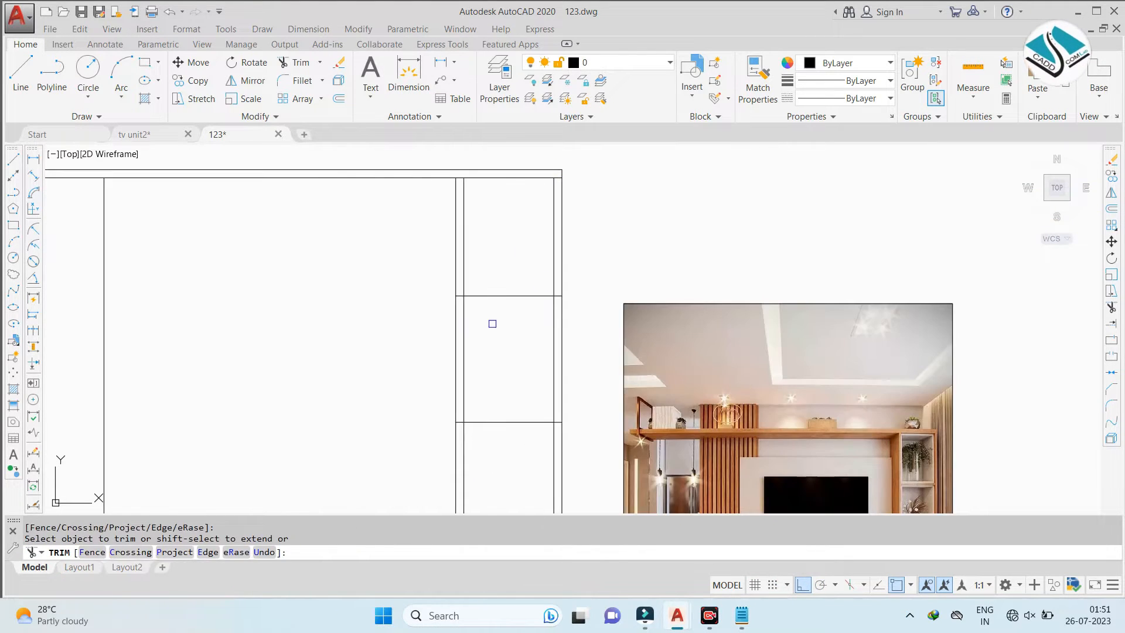
pyautogui.scroll(4, 463, 305)
pyautogui.click(835, 286)
pyautogui.scroll(-10, 590, 227)
pyautogui.scroll(8, 579, 294)
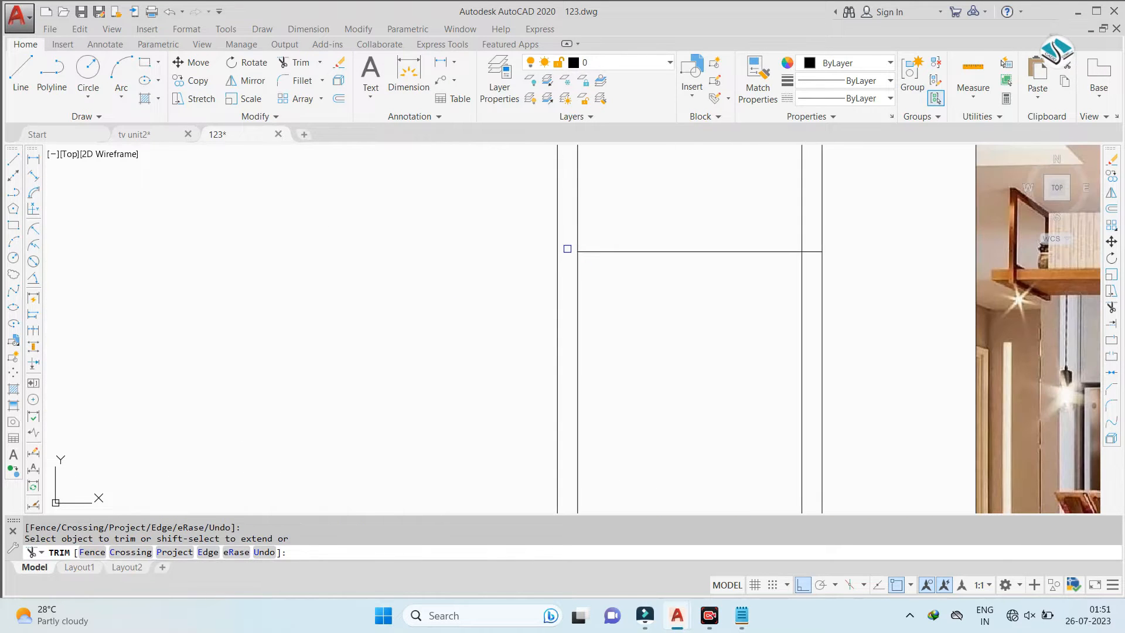
pyautogui.scroll(-6, 814, 250)
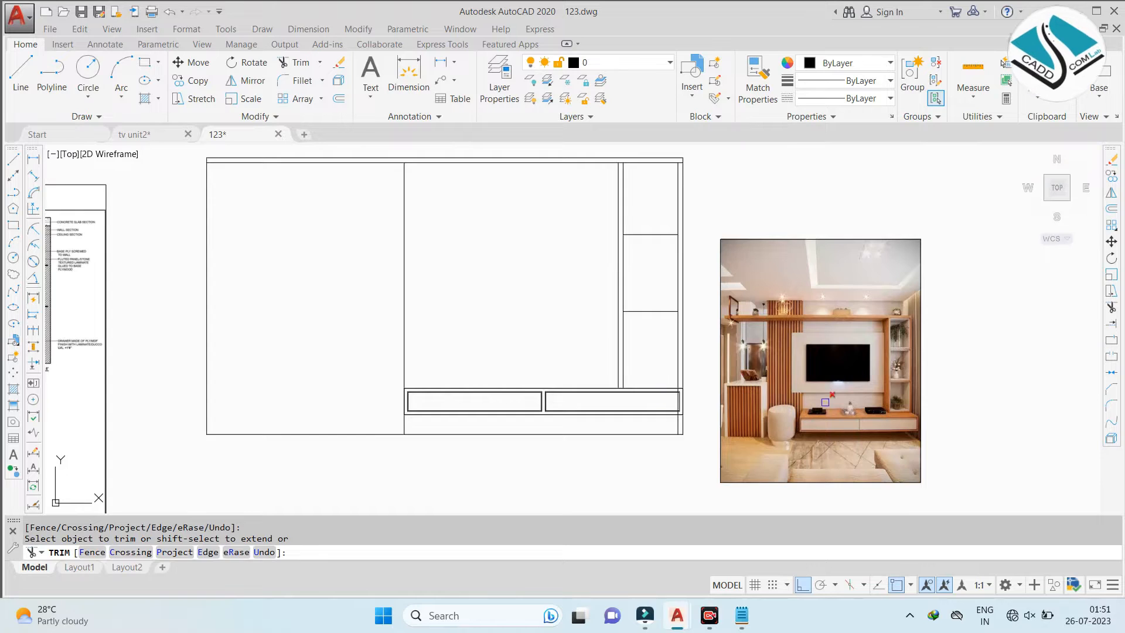
pyautogui.scroll(3, 935, 398)
pyautogui.press('Escape')
# Offset the drawer cabinet's outline 1.5 inches outward to form the open column's base panel
pyautogui.write('o')
pyautogui.press('Return')
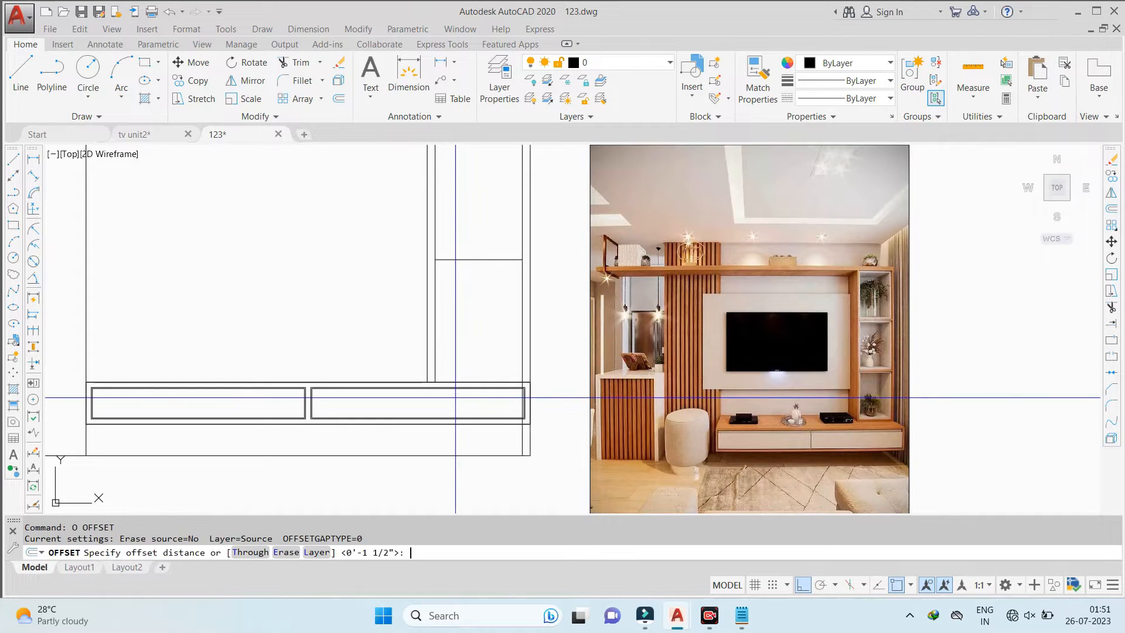
pyautogui.scroll(9, 906, 410)
pyautogui.scroll(-9, 905, 410)
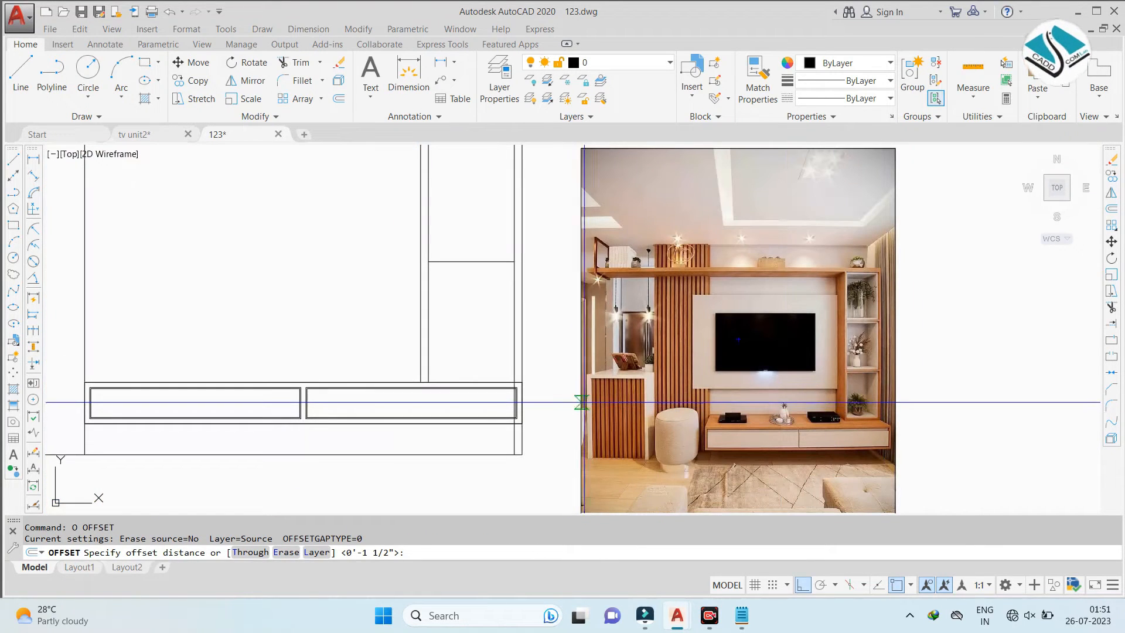
pyautogui.write('1.5')
pyautogui.press('Return')
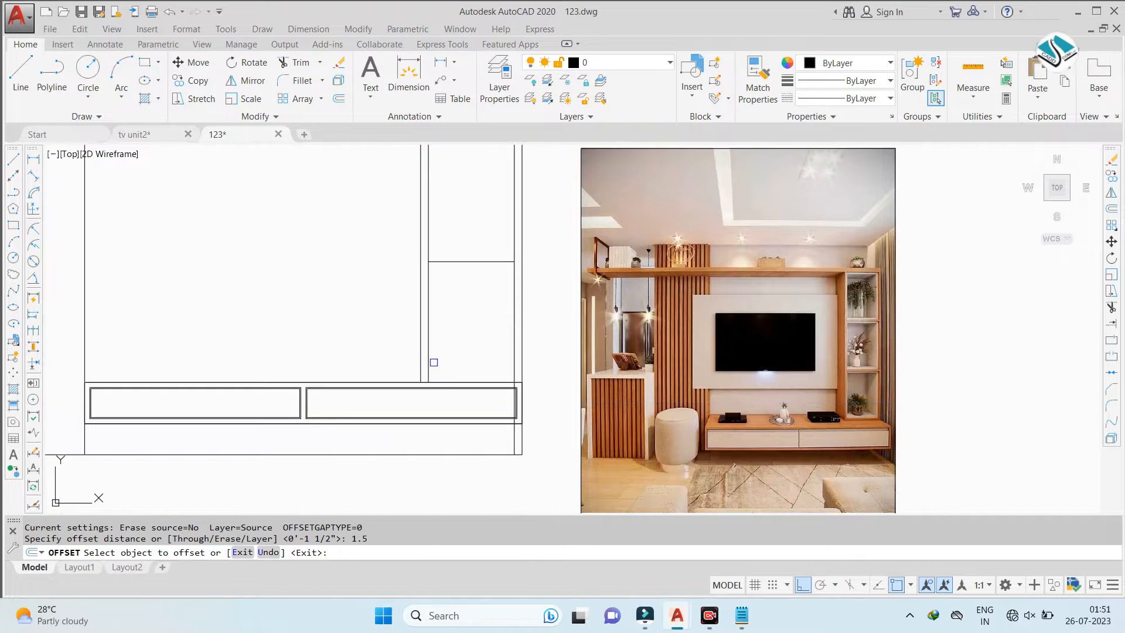
pyautogui.scroll(3, 434, 363)
pyautogui.click(449, 409)
pyautogui.click(478, 346)
# Trim the offset outline above the cabinet to the span between the open column's side panels
pyautogui.press('Escape')
pyautogui.write('tr')
pyautogui.press('Return')
pyautogui.press('Return')
pyautogui.click(367, 384)
pyautogui.click(344, 394)
pyautogui.scroll(2, 379, 397)
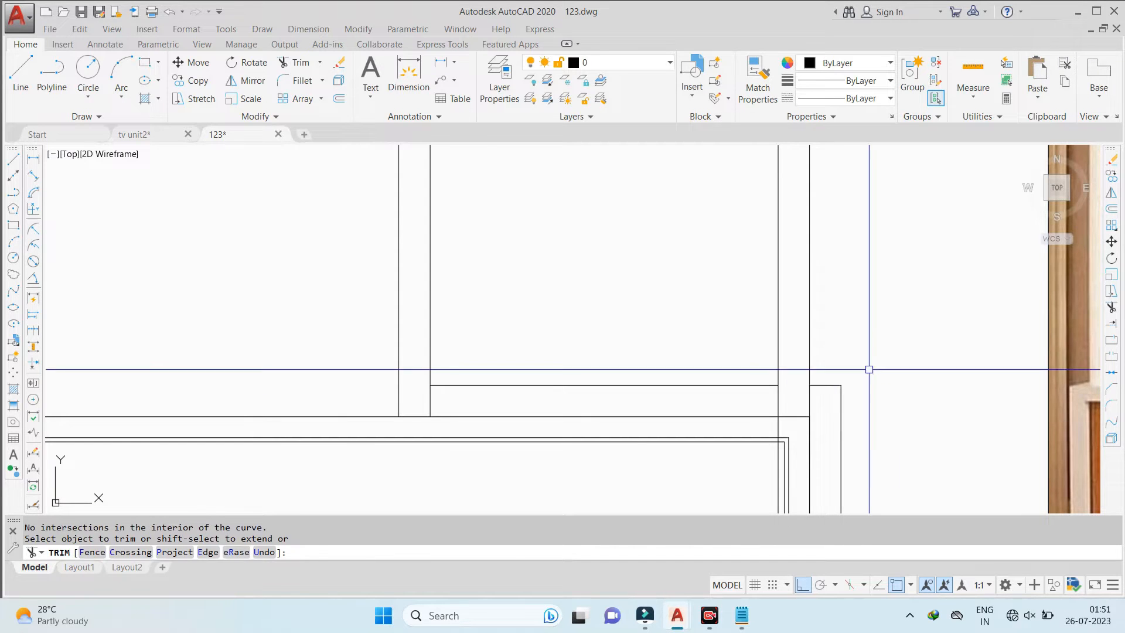
# Erase the leftover offset piece outside the cabinet's outer side
pyautogui.press('Escape')
pyautogui.click(856, 394)
pyautogui.click(834, 404)
pyautogui.write('e')
pyautogui.press('Return')
pyautogui.scroll(-2, 808, 366)
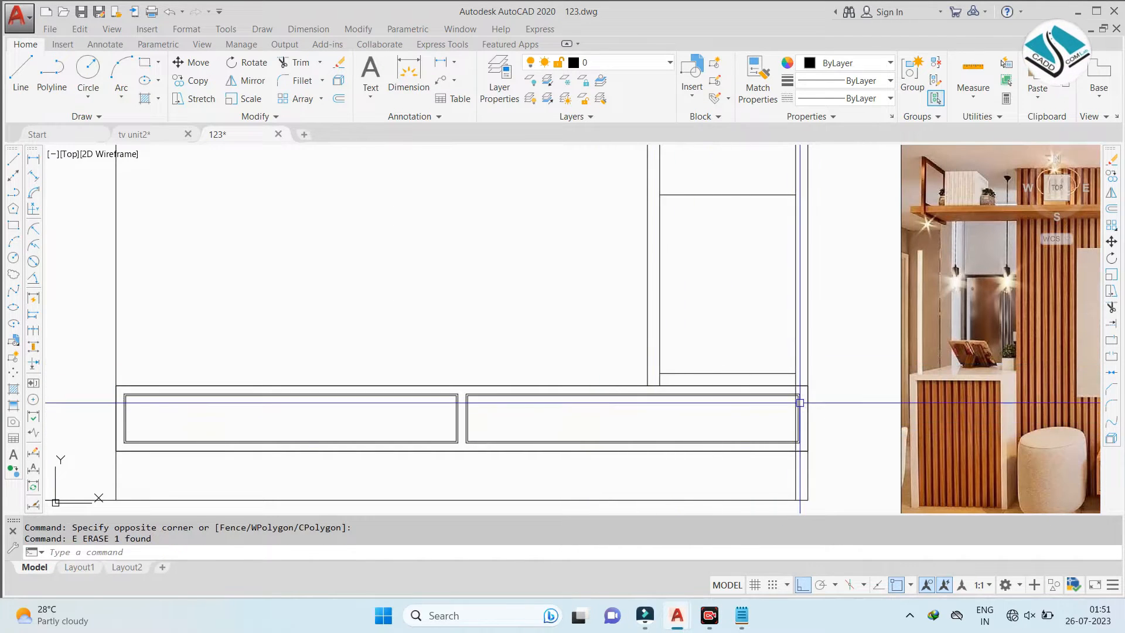
# Remove the inner side panel line's portion running down through the drawer cabinet
pyautogui.scroll(3, 805, 409)
pyautogui.write('tr')
pyautogui.press('Return')
pyautogui.press('Return')
pyautogui.press('Escape')
pyautogui.click(782, 404)
pyautogui.press('Delete')
# Trim the ends of the inner side panel lines below the open column's base panel line
pyautogui.write('tr')
pyautogui.press('Return')
pyautogui.press('Return')
pyautogui.scroll(-6, 590, 373)
pyautogui.click(575, 365)
pyautogui.scroll(4, 568, 364)
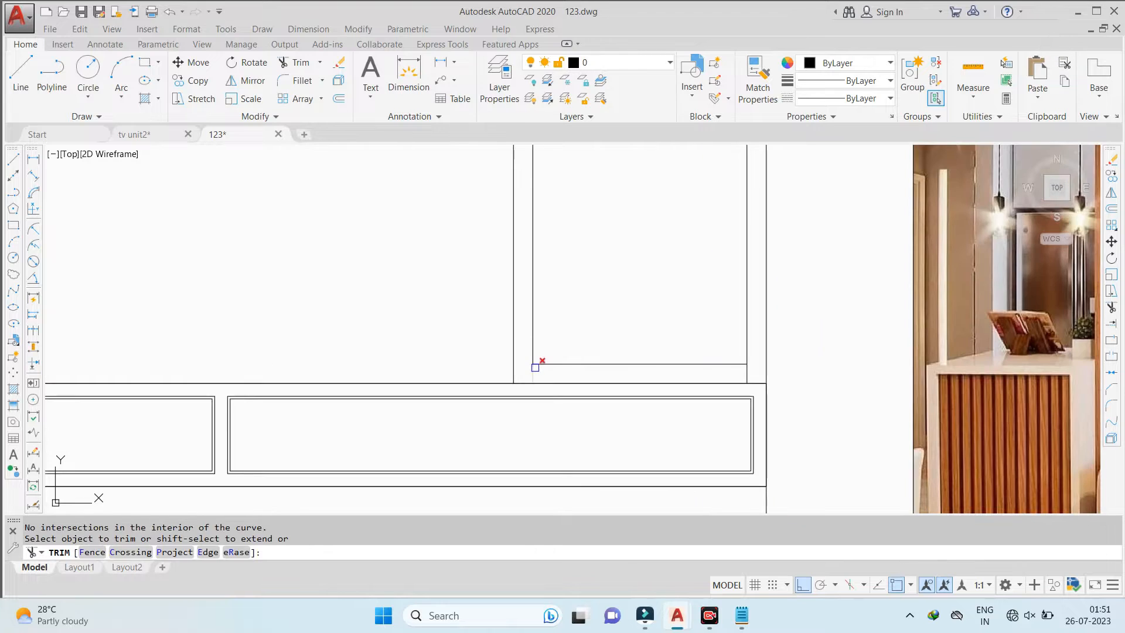
pyautogui.scroll(-5, 653, 263)
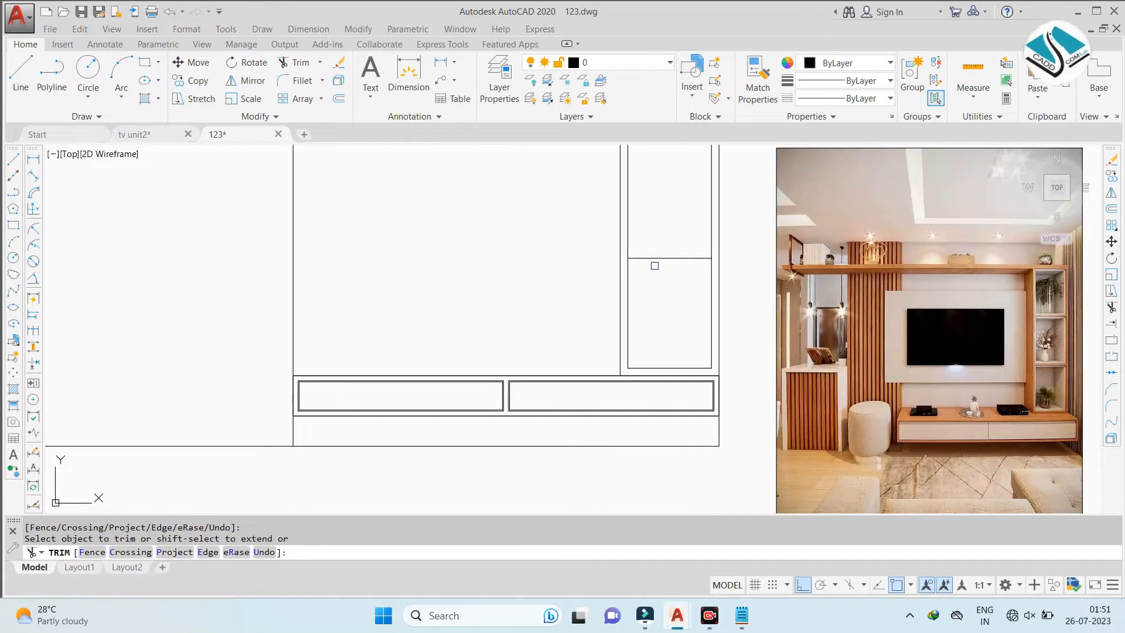
pyautogui.click(656, 251)
pyautogui.scroll(4, 644, 388)
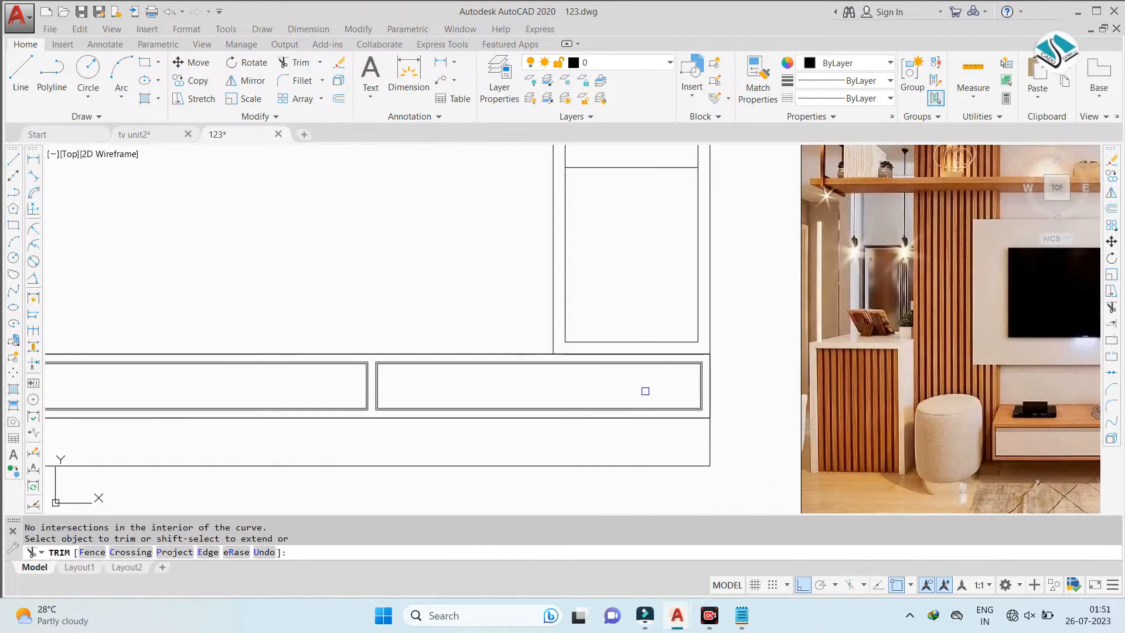
pyautogui.press('Escape')
# Examine the inner frames and shelf edges of the open compartments in the reference photo
pyautogui.scroll(-2, 659, 386)
pyautogui.moveTo(672, 376); pyautogui.dragTo(372, 373, button='middle')
pyautogui.scroll(1, 435, 372)
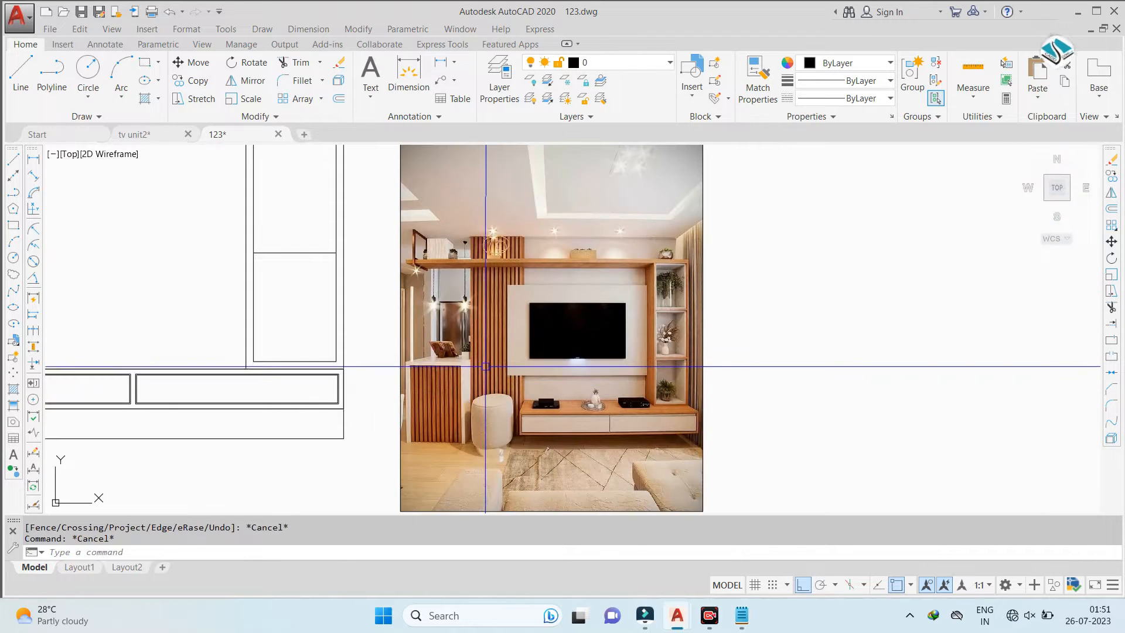
pyautogui.moveTo(283, 317); pyautogui.dragTo(388, 343, button='middle')
pyautogui.scroll(4, 803, 376)
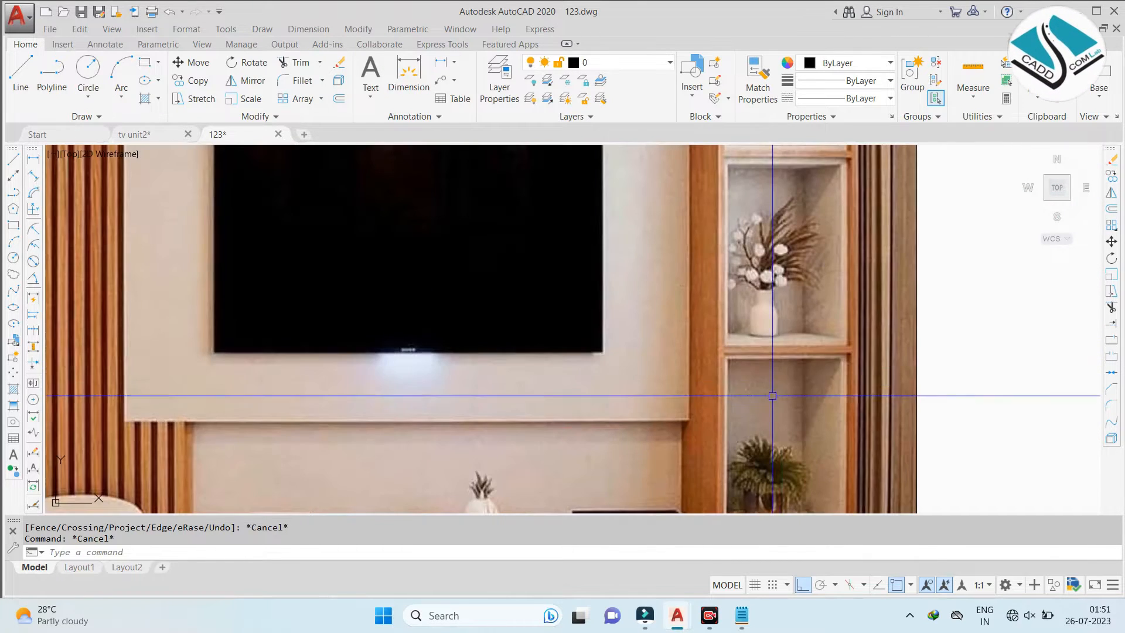
pyautogui.scroll(3, 766, 350)
pyautogui.moveTo(766, 350); pyautogui.dragTo(747, 404, button='middle')
pyautogui.scroll(-5, 736, 326)
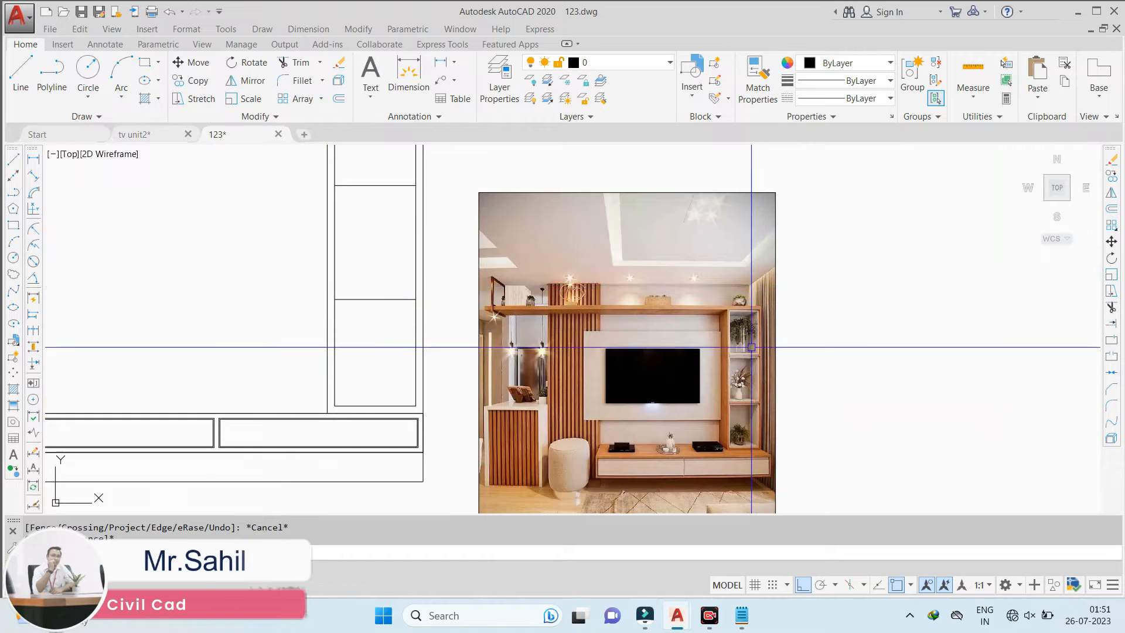
pyautogui.scroll(5, 712, 239)
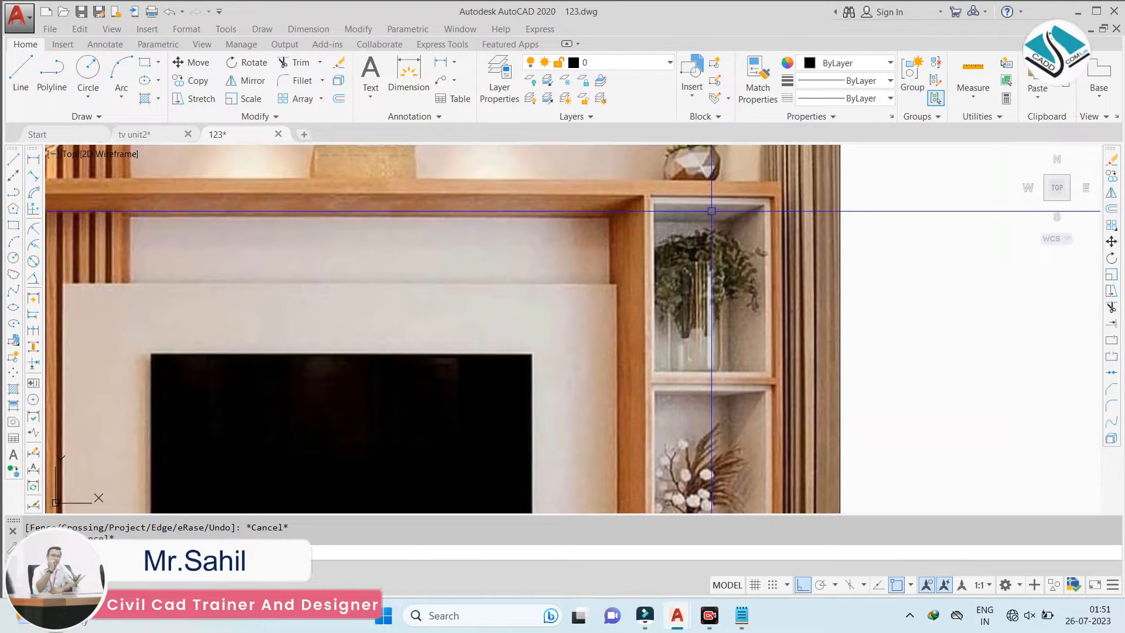
pyautogui.scroll(-5, 711, 213)
pyautogui.moveTo(608, 231); pyautogui.dragTo(742, 337, button='middle')
pyautogui.moveTo(505, 246); pyautogui.dragTo(513, 317, button='middle')
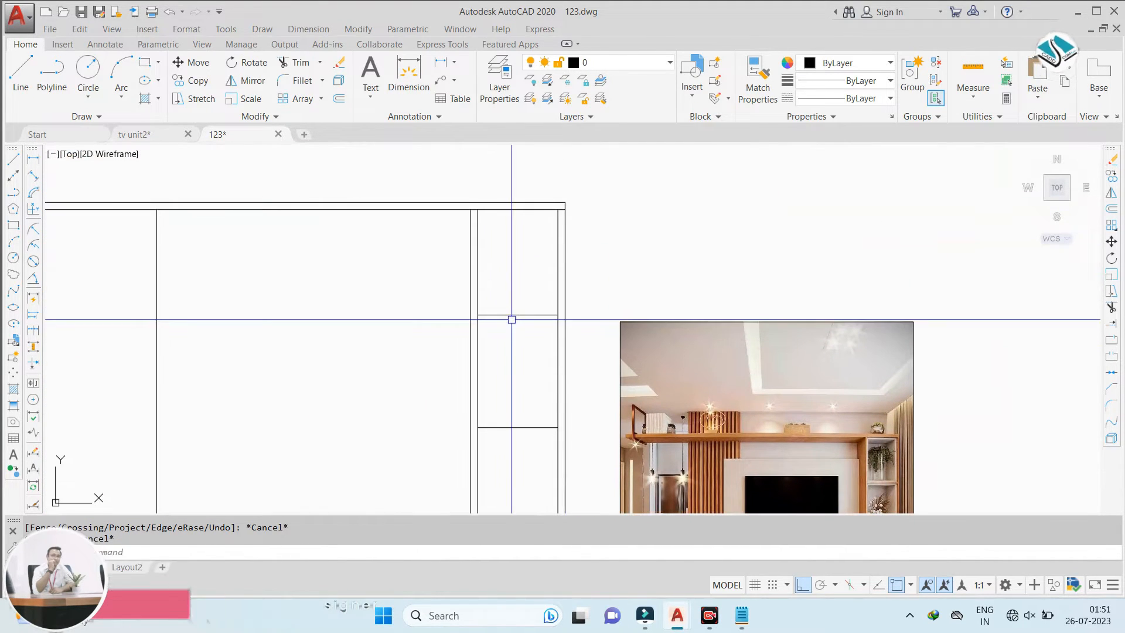
# Draw a rectangle over each of the three compartments of the open shelf column
pyautogui.write('rec')
pyautogui.press('Return')
pyautogui.scroll(2, 470, 252)
pyautogui.click(477, 197)
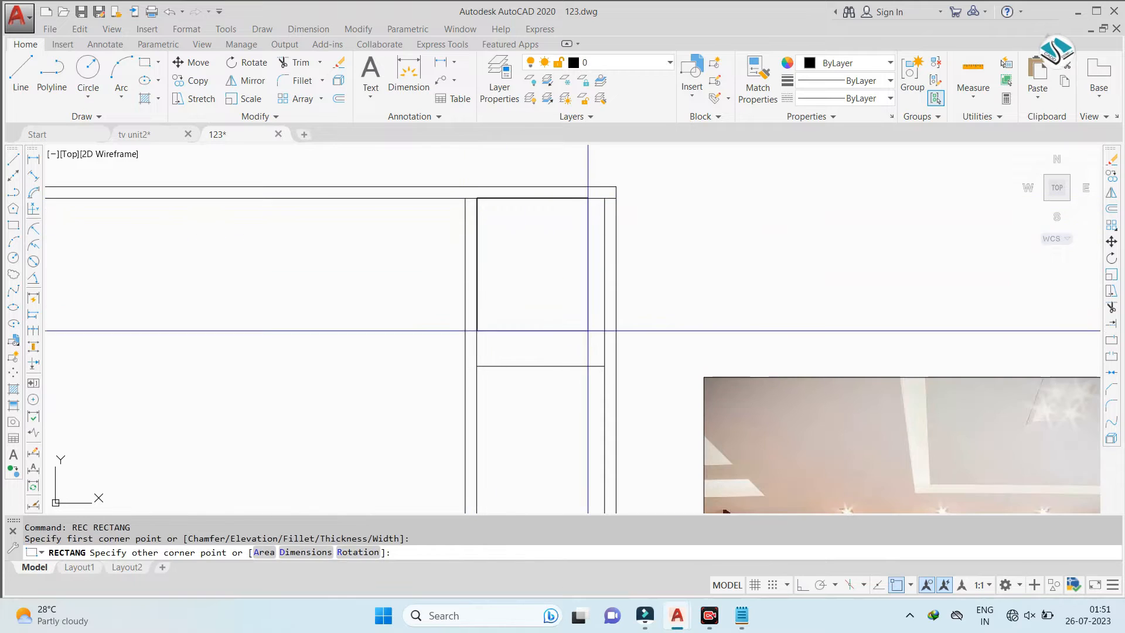
pyautogui.press('Escape')
pyautogui.press('Return')
pyautogui.click(476, 365)
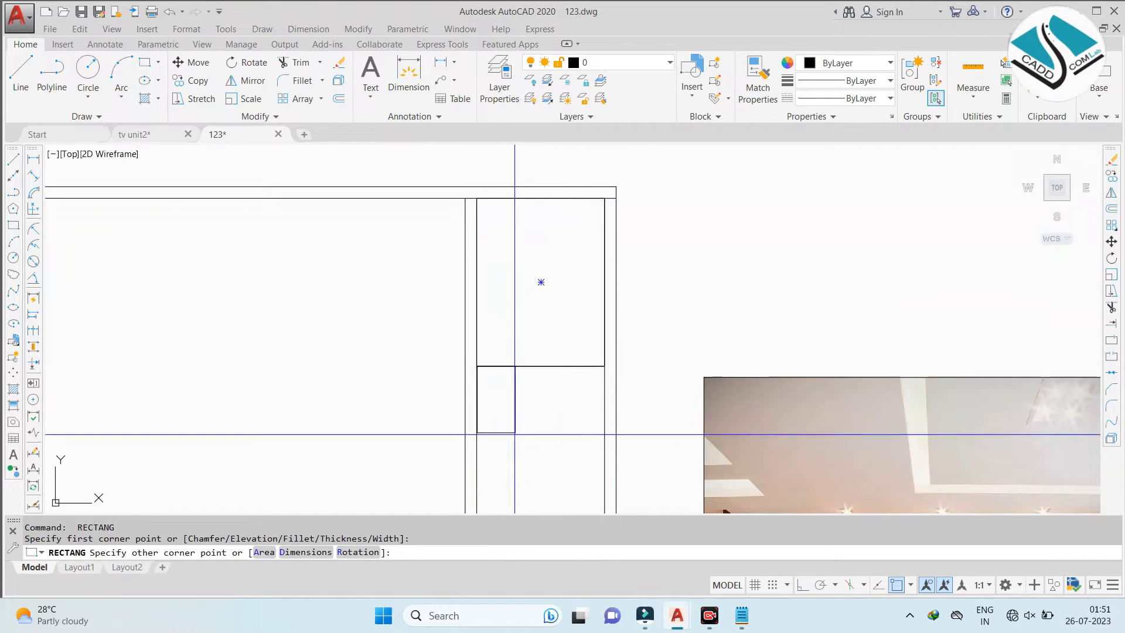
pyautogui.moveTo(476, 366); pyautogui.dragTo(500, 156, button='middle')
pyautogui.click(628, 335)
pyautogui.press('Return')
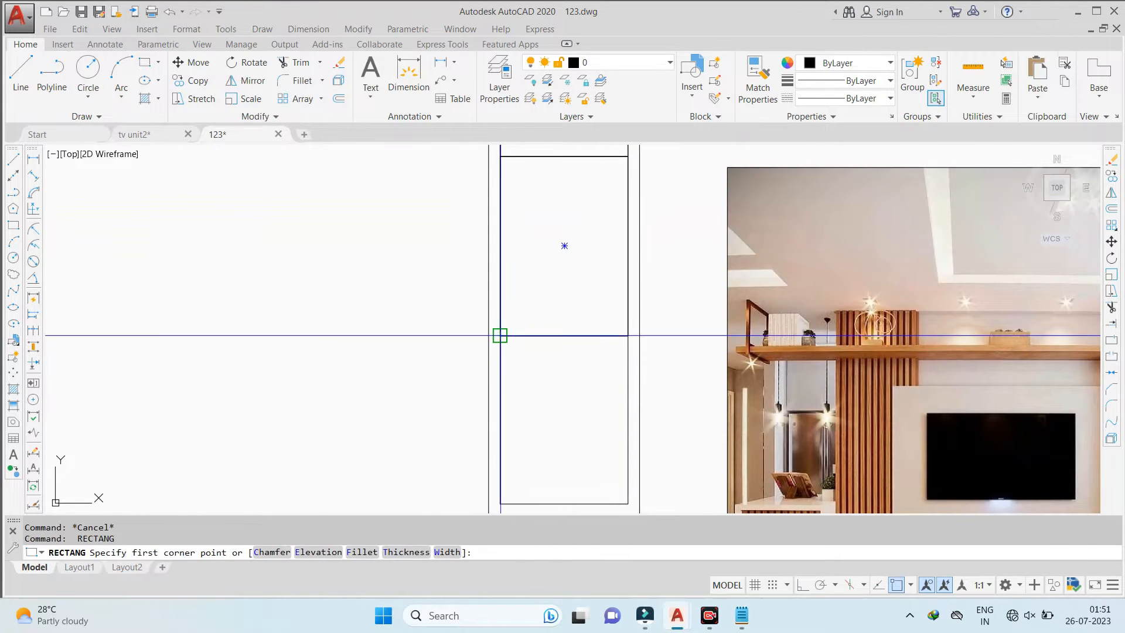
pyautogui.click(500, 335)
pyautogui.press('Escape')
pyautogui.scroll(-3, 535, 389)
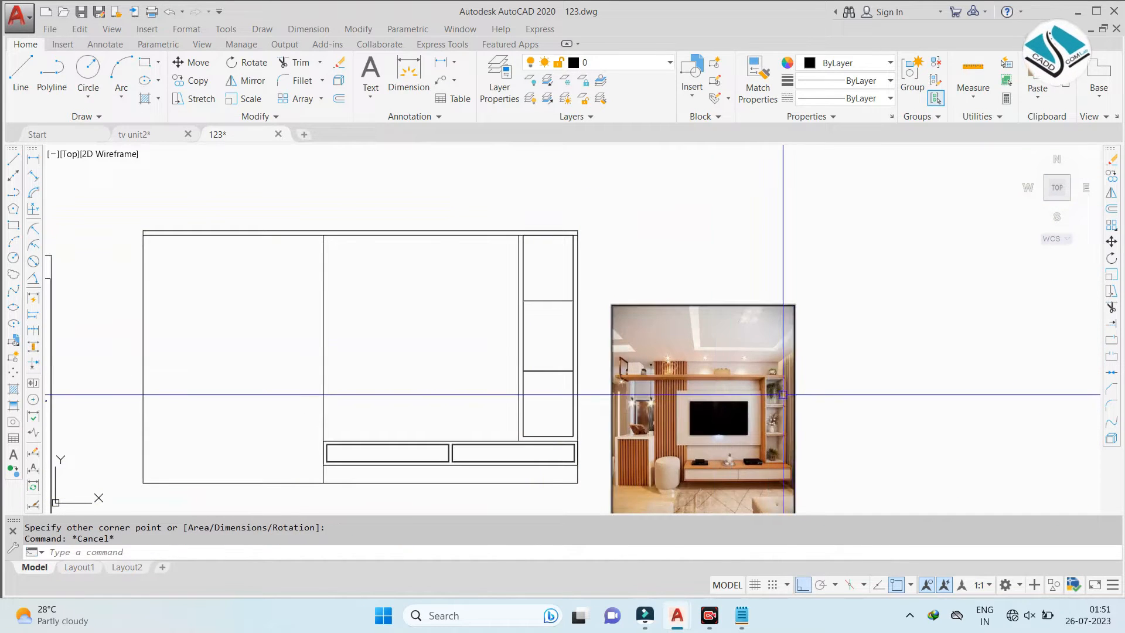
# Offset each of the three compartment rectangles inward by 1 inch
pyautogui.scroll(8, 711, 376)
pyautogui.scroll(-8, 661, 327)
pyautogui.scroll(2, 580, 260)
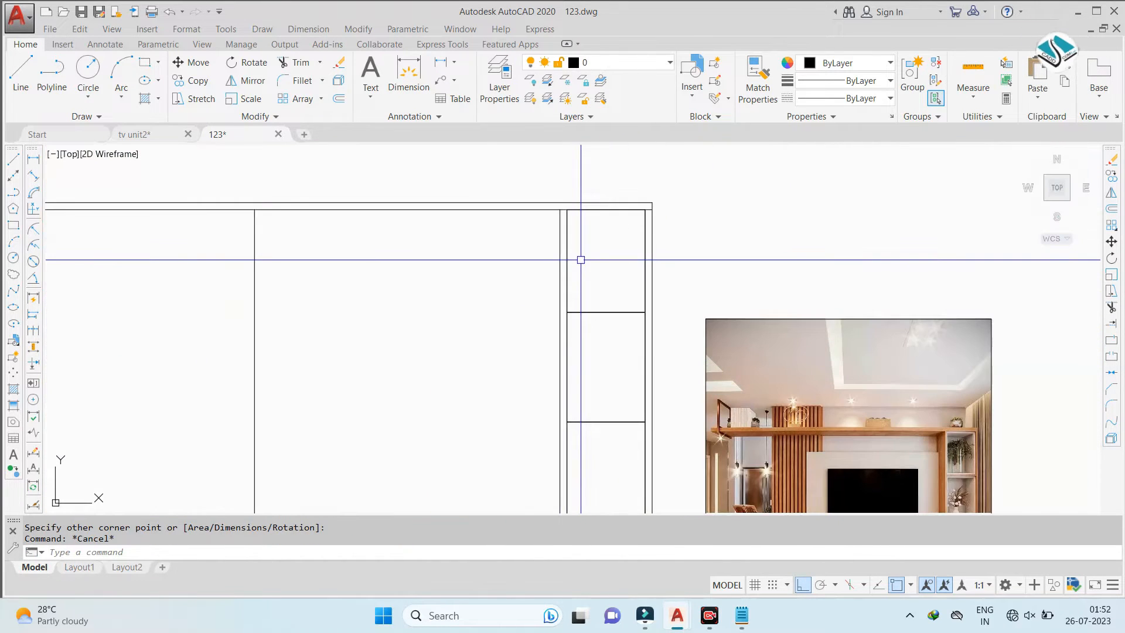
pyautogui.press('Return')
pyautogui.scroll(3, 609, 213)
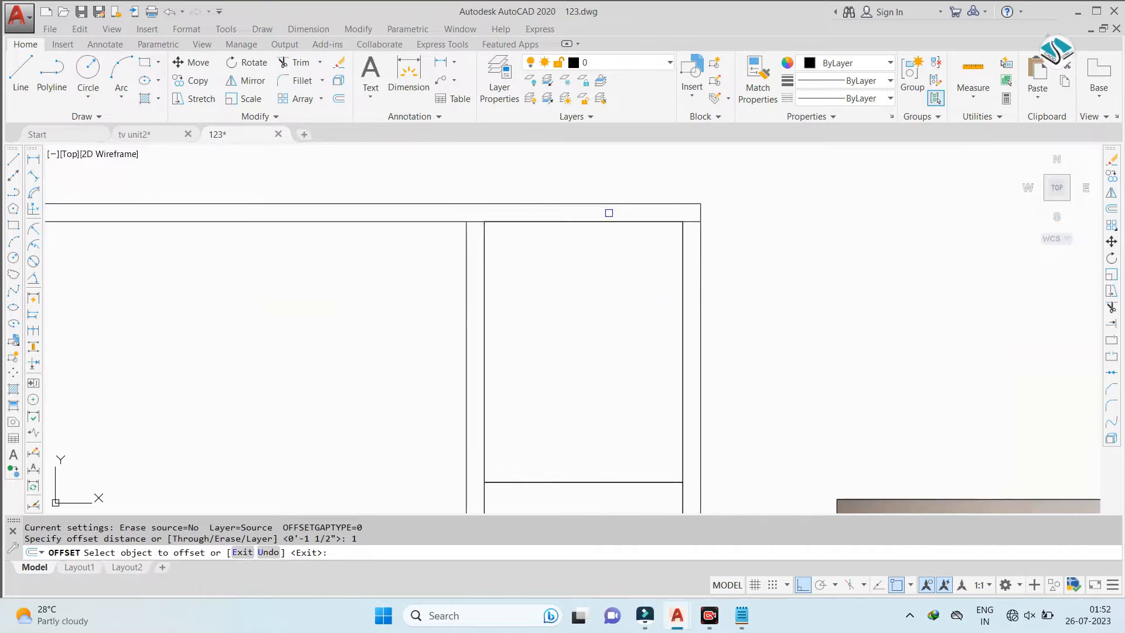
pyautogui.click(586, 222)
pyautogui.click(570, 258)
pyautogui.scroll(-4, 533, 228)
pyautogui.scroll(2, 515, 310)
pyautogui.click(543, 295)
pyautogui.click(537, 375)
pyautogui.moveTo(538, 392); pyautogui.dragTo(550, 231, button='middle')
pyautogui.click(568, 308)
pyautogui.click(542, 335)
pyautogui.scroll(-5, 508, 320)
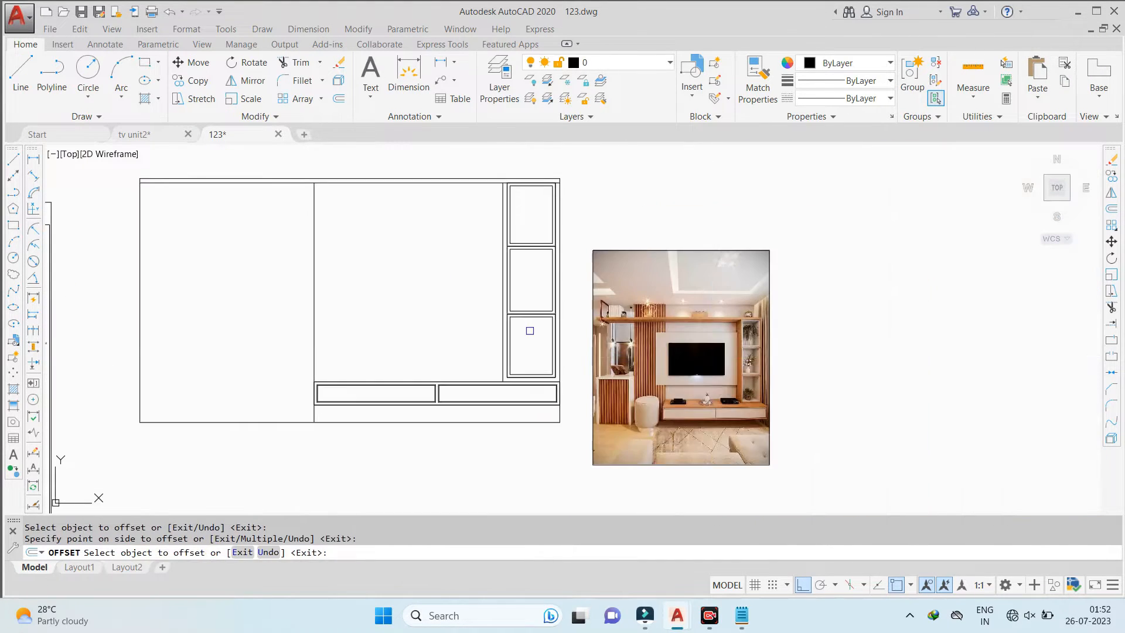
pyautogui.press('Escape')
# Examine the open shelf compartments and TV back panel in the reference photo against the drawn elevation
pyautogui.scroll(4, 703, 340)
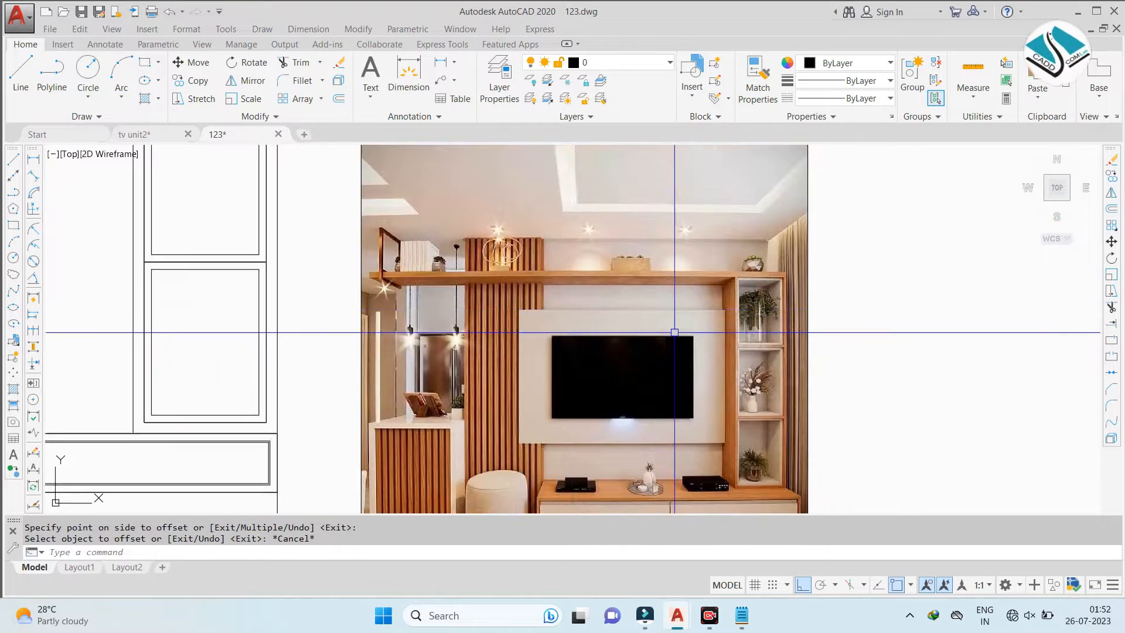
pyautogui.scroll(4, 770, 347)
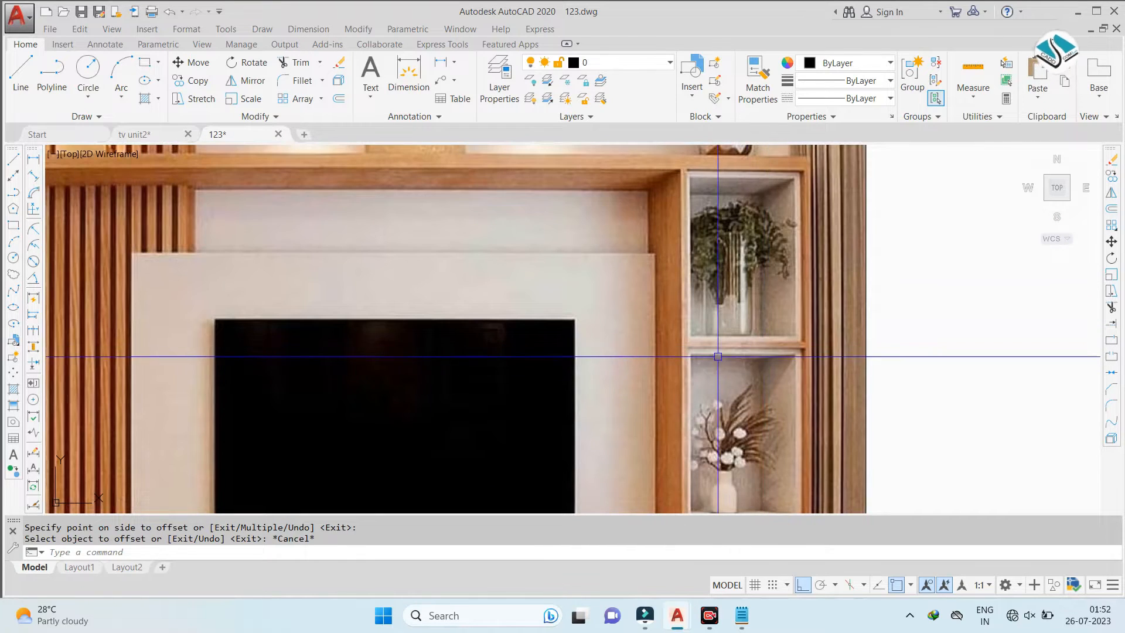
pyautogui.scroll(-9, 721, 349)
pyautogui.scroll(2, 504, 238)
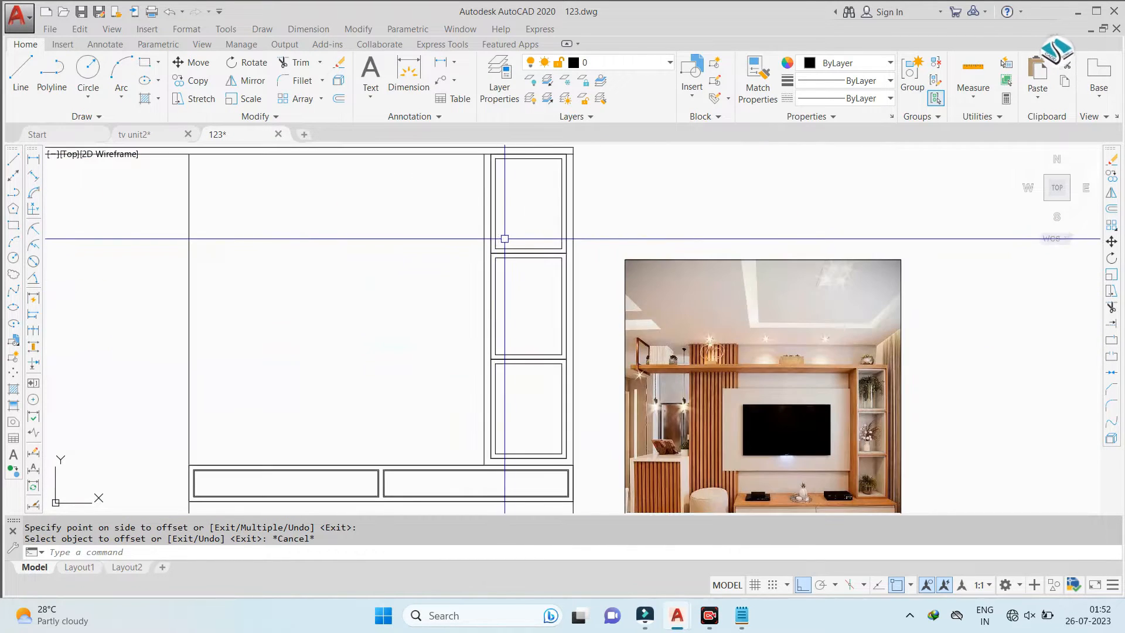
pyautogui.scroll(4, 569, 214)
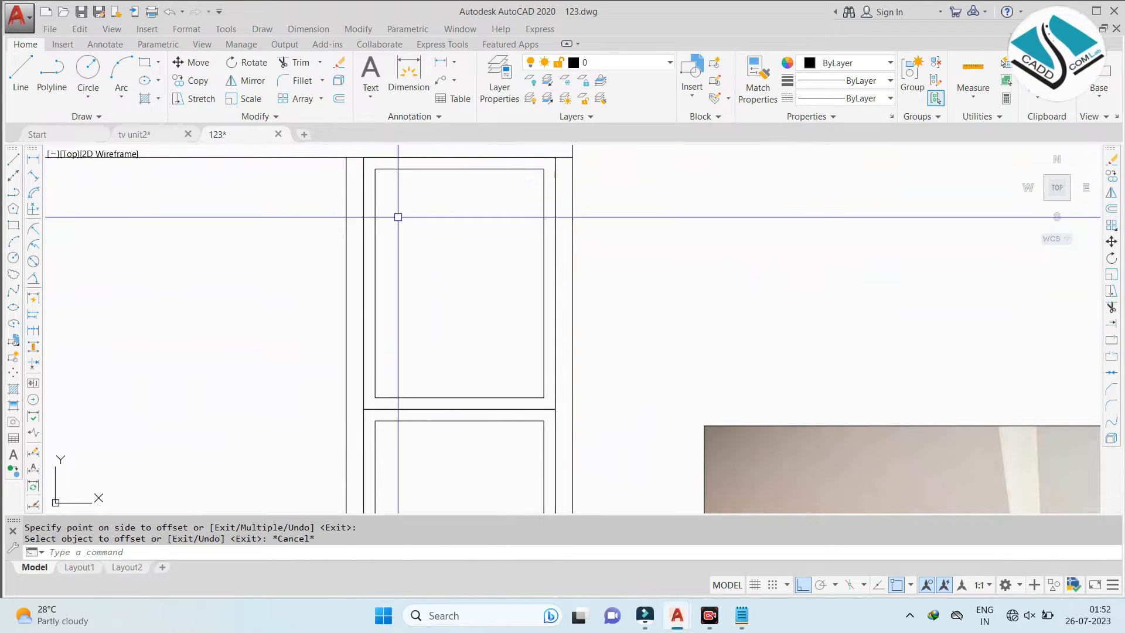
pyautogui.scroll(-6, 667, 218)
pyautogui.scroll(2, 850, 377)
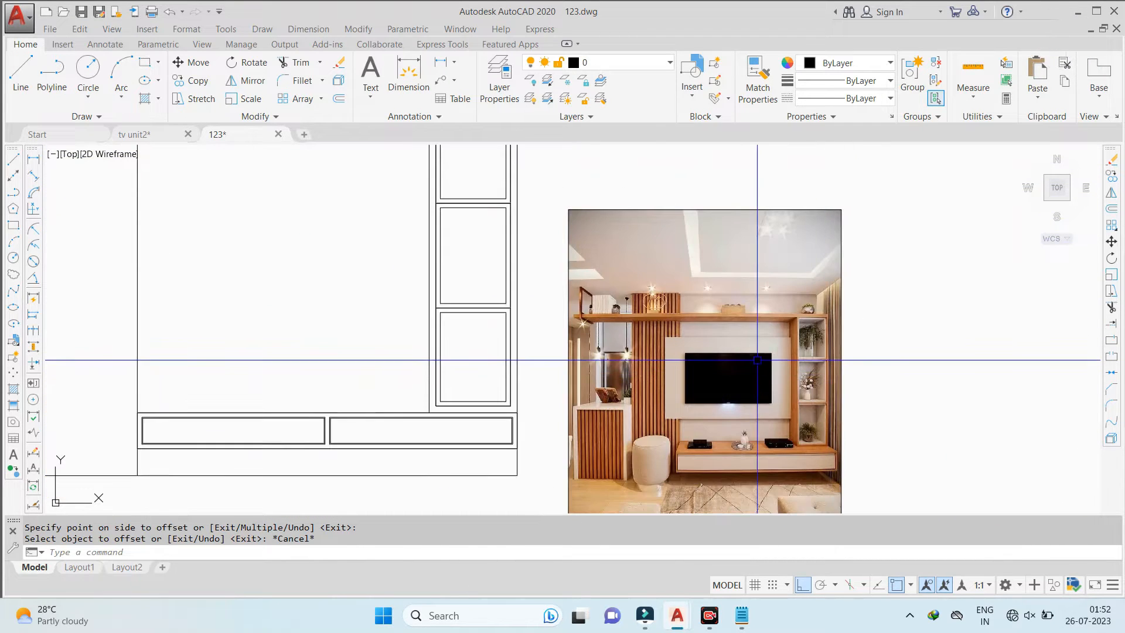
pyautogui.scroll(-2, 491, 323)
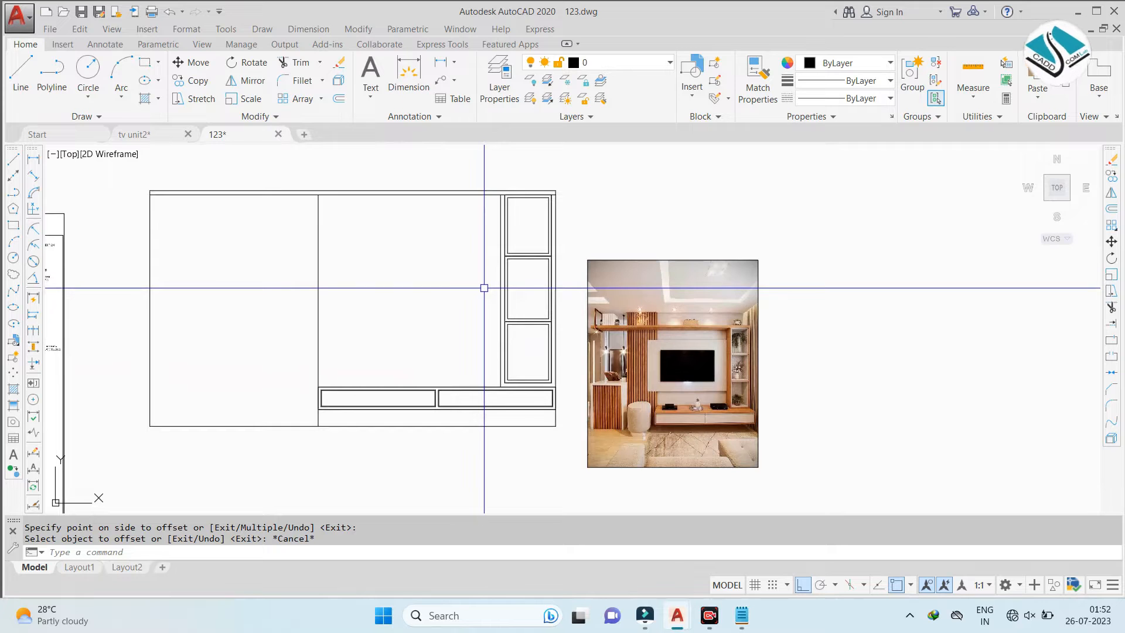
# Try to project vertical construction lines one by one from the wooden rafter edges in the plan
pyautogui.press('Return')
pyautogui.write('V')
pyautogui.press('Return')
pyautogui.scroll(-3, 490, 304)
pyautogui.scroll(10, 439, 296)
pyautogui.scroll(4, 273, 307)
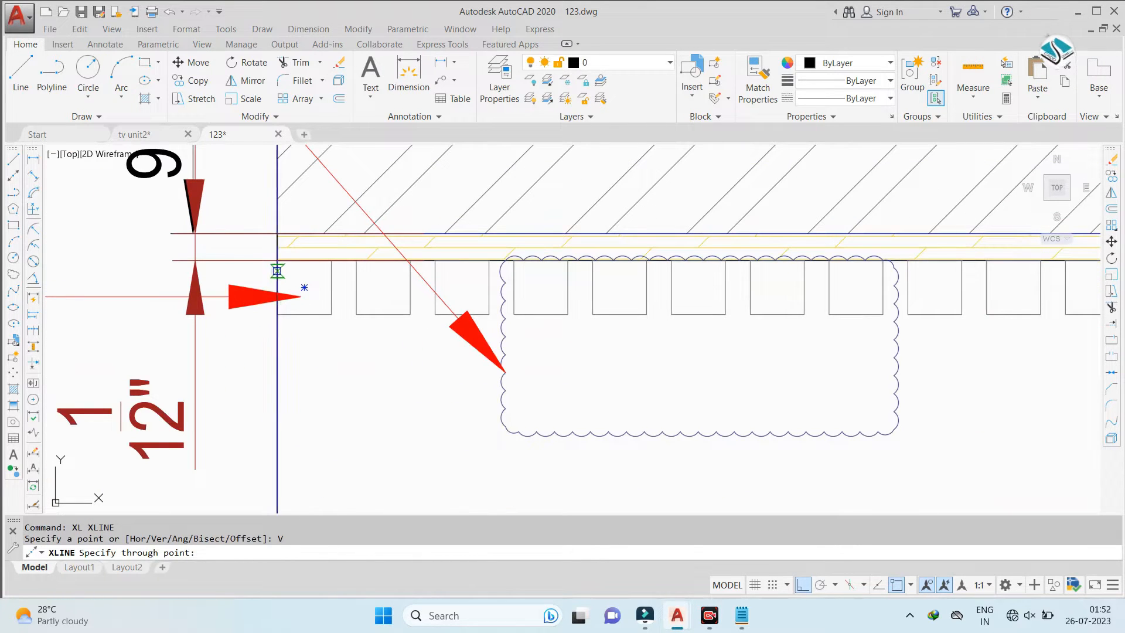
pyautogui.click(278, 261)
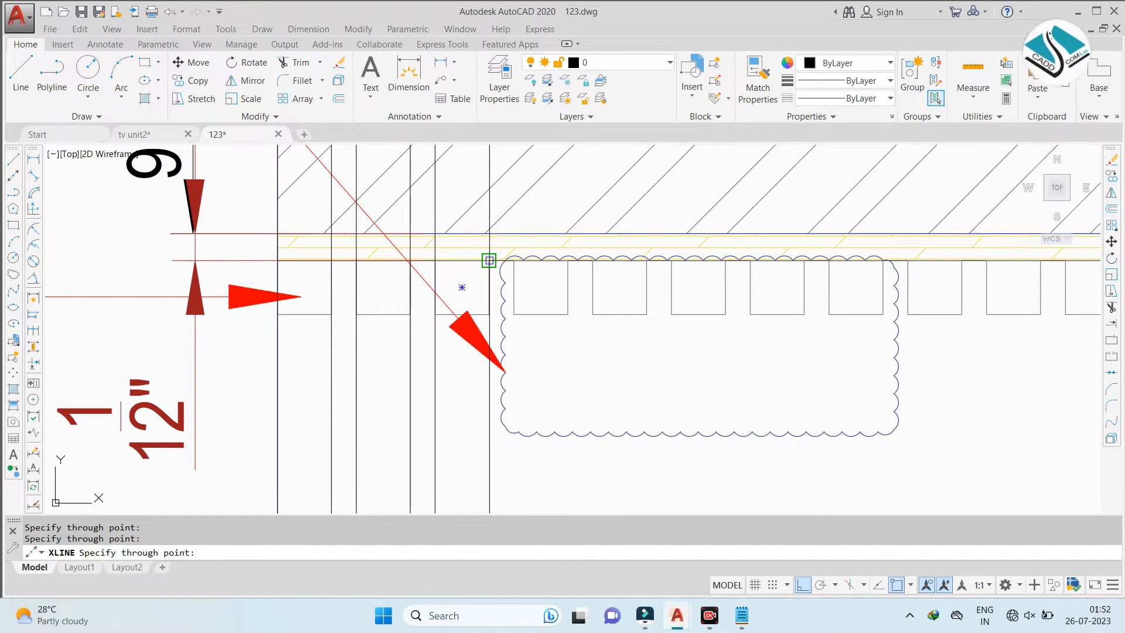
pyautogui.scroll(2, 565, 295)
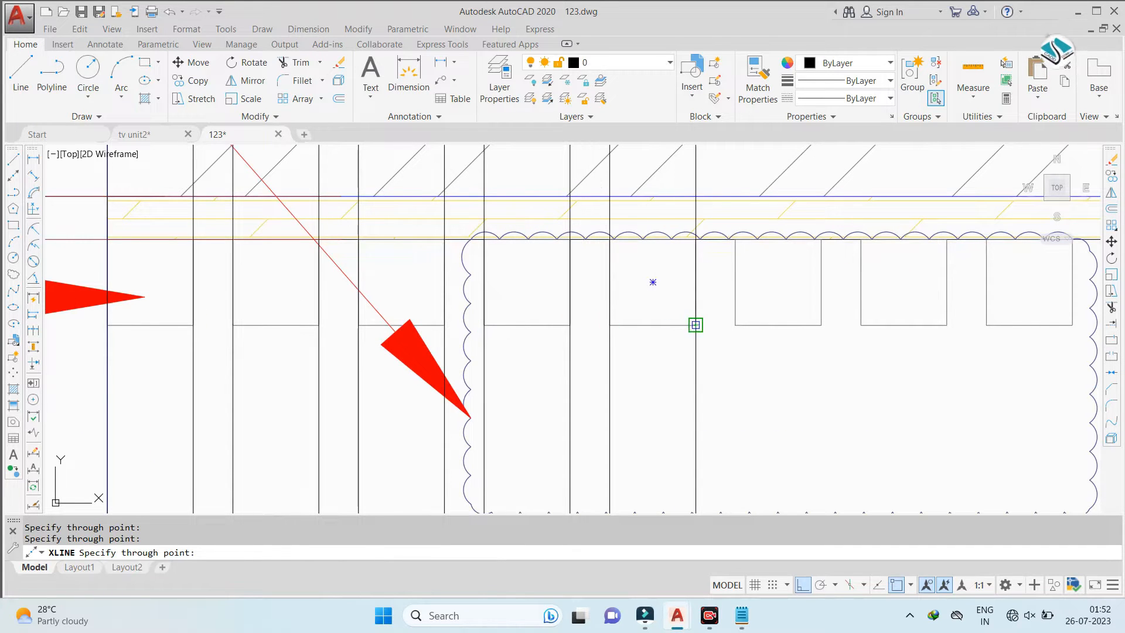
pyautogui.moveTo(885, 333); pyautogui.dragTo(312, 302, button='middle')
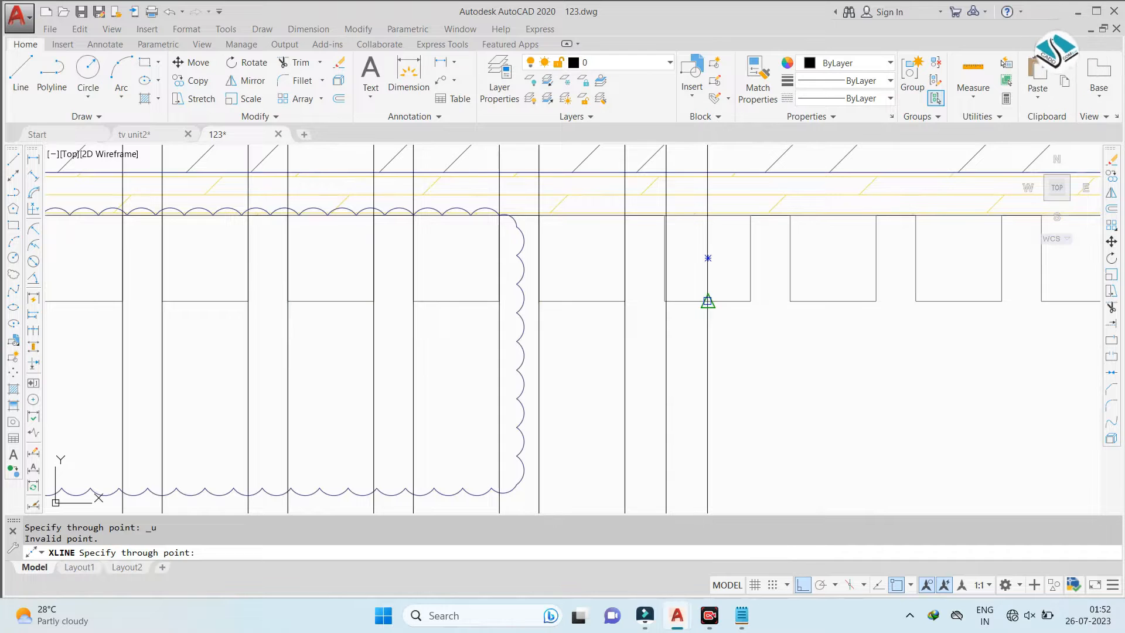
pyautogui.moveTo(704, 299); pyautogui.dragTo(655, 294, button='middle')
pyautogui.press('Escape')
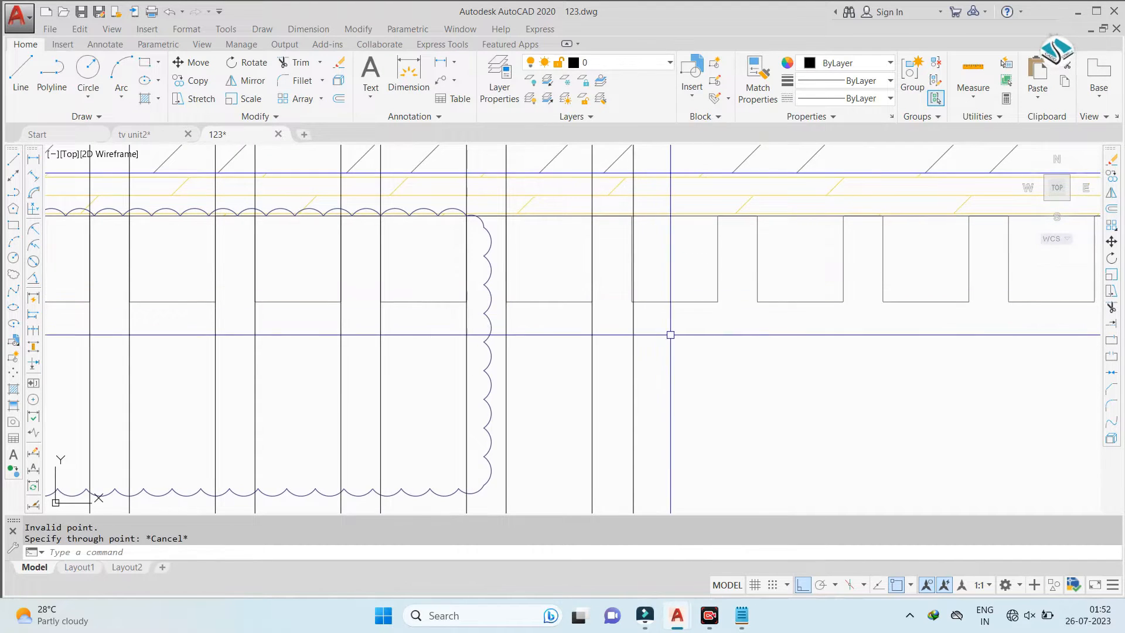
pyautogui.hotkey('ctrl', 'z')
pyautogui.scroll(6, 482, 250)
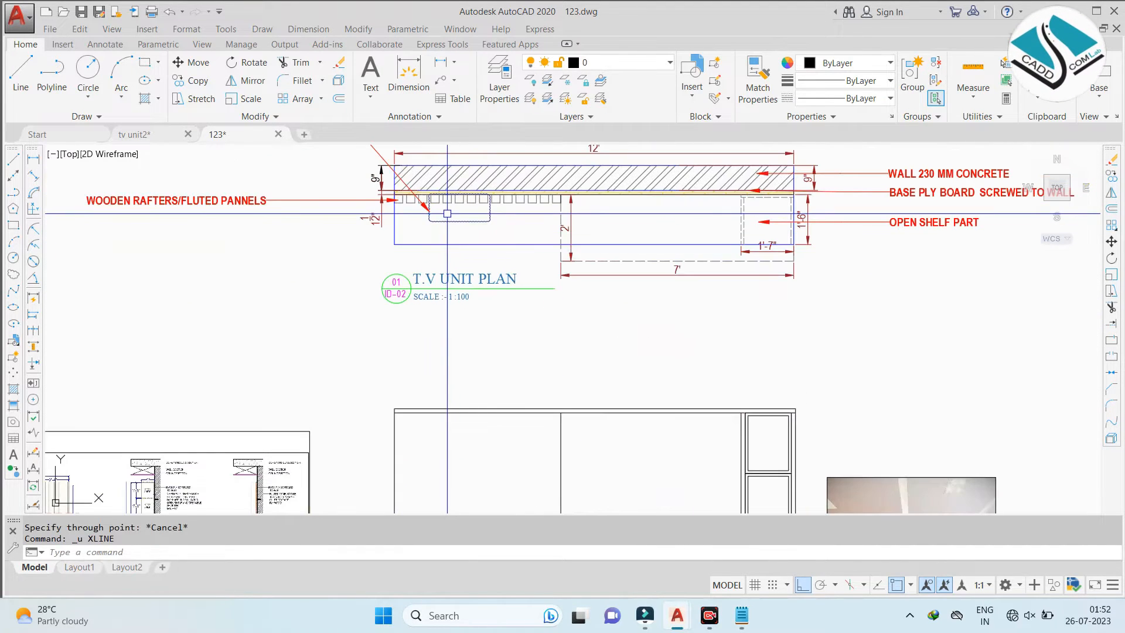
# Draw vertical construction lines through both edges of the first wooden rafter in the plan
pyautogui.write('xl')
pyautogui.press('Return')
pyautogui.write('v')
pyautogui.press('Return')
pyautogui.scroll(5, 407, 199)
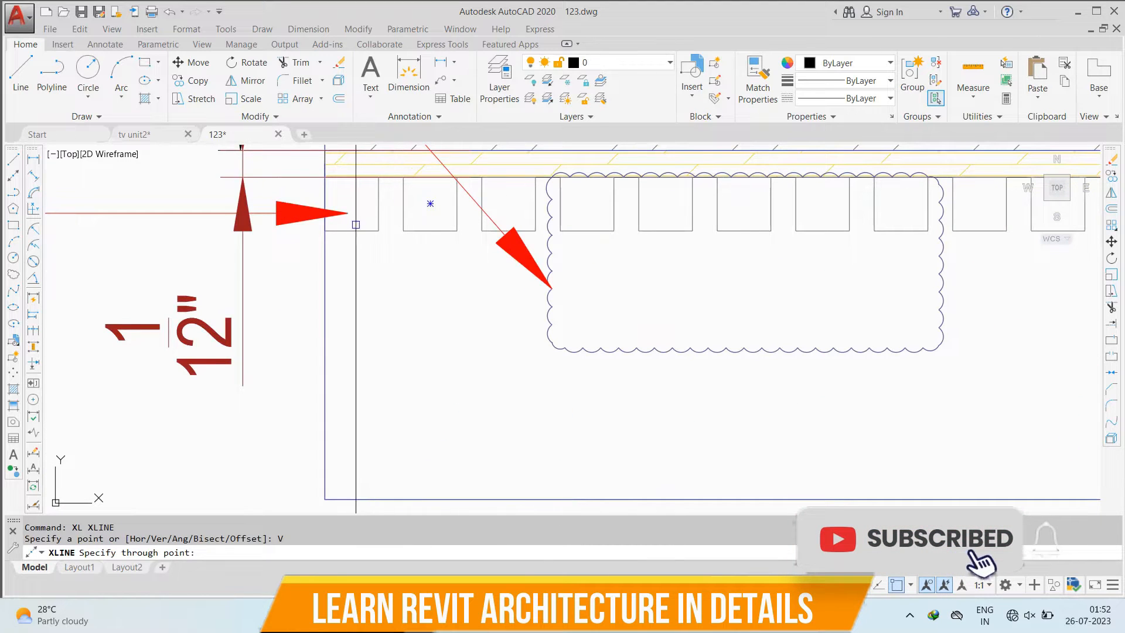
pyautogui.click(379, 231)
pyautogui.press('Escape')
# Copy the two construction lines onto every following rafter in the plan, using the first rafter's corner as base point
pyautogui.click(404, 271)
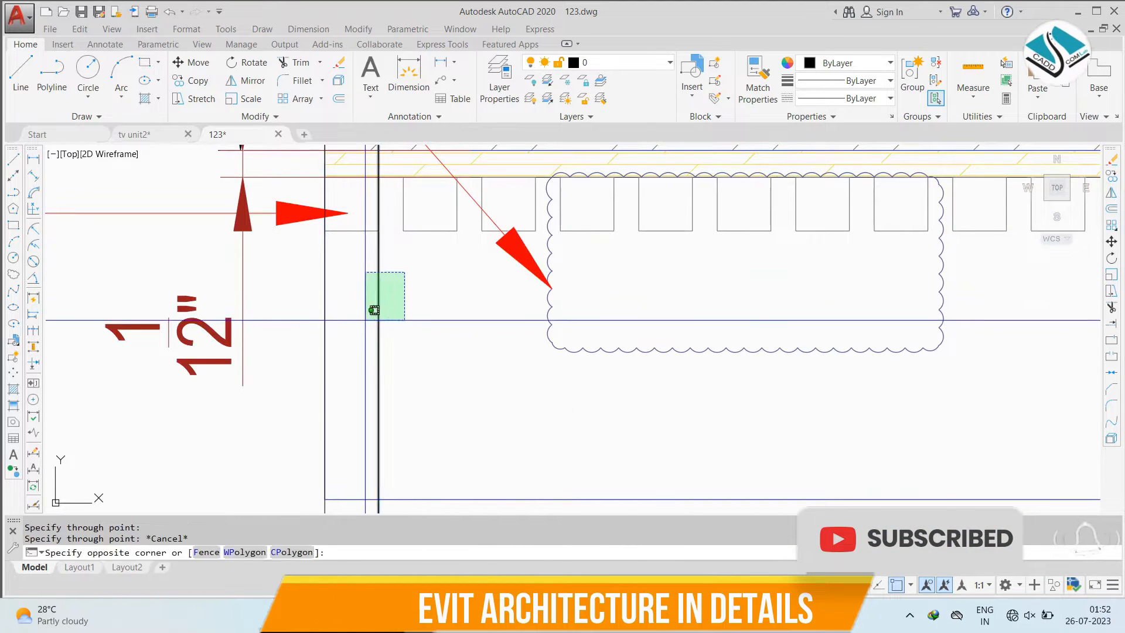
pyautogui.click(368, 315)
pyautogui.scroll(-4, 372, 287)
pyautogui.scroll(2, 378, 396)
pyautogui.click(420, 377)
pyautogui.click(358, 392)
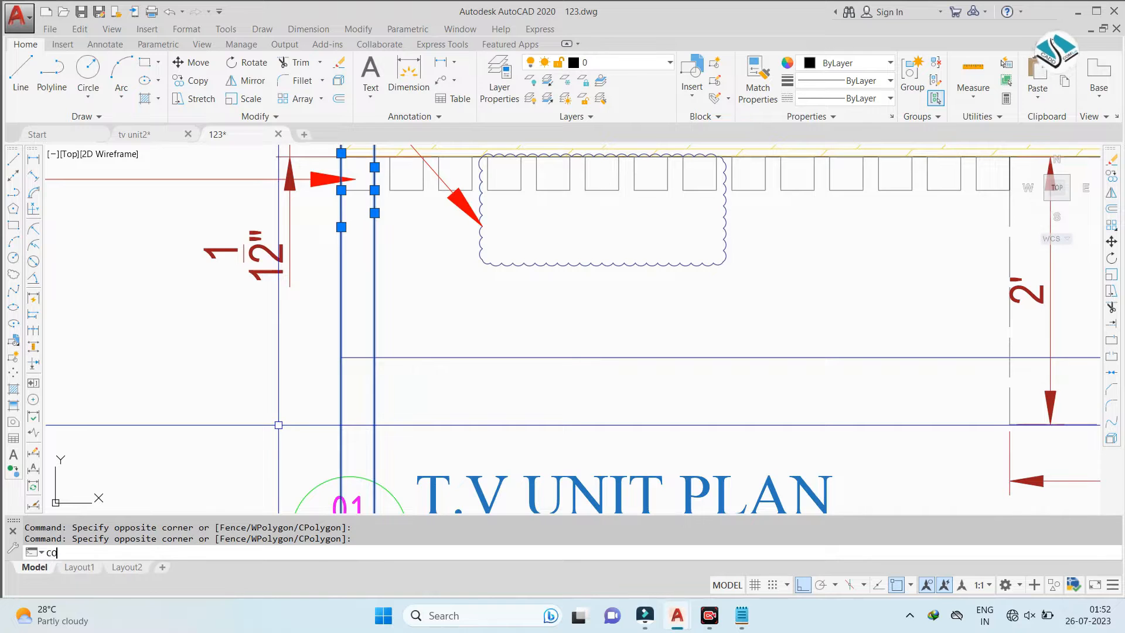
pyautogui.press('Return')
pyautogui.scroll(-2, 312, 371)
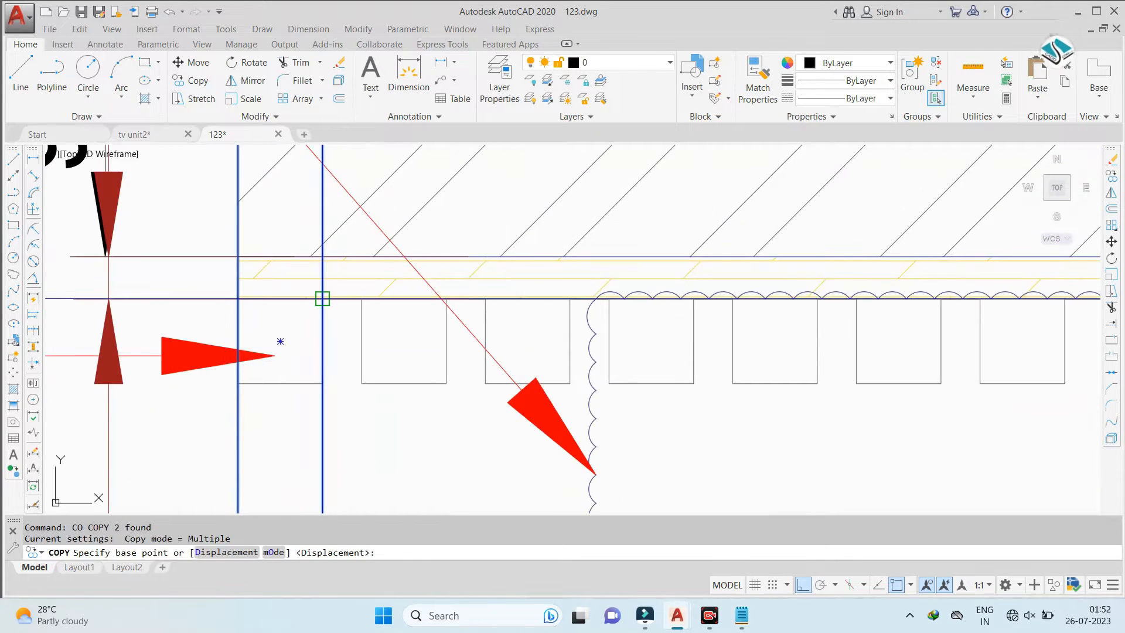
pyautogui.click(322, 299)
pyautogui.click(446, 299)
pyautogui.click(571, 299)
pyautogui.moveTo(749, 304); pyautogui.dragTo(464, 319, button='middle')
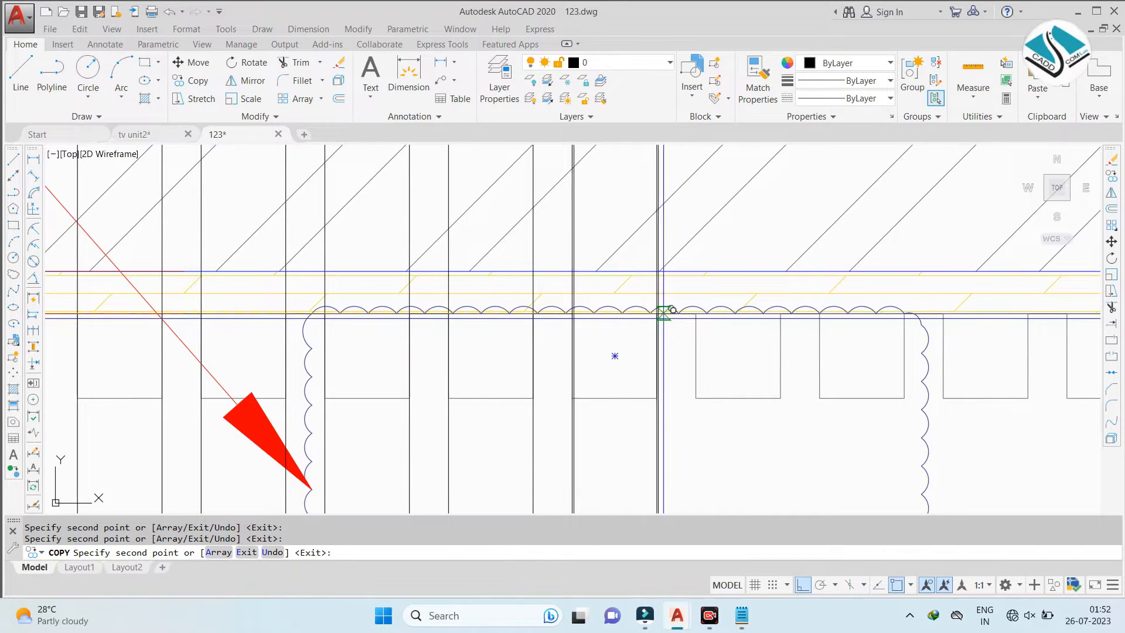
pyautogui.moveTo(781, 315); pyautogui.dragTo(205, 311, button='middle')
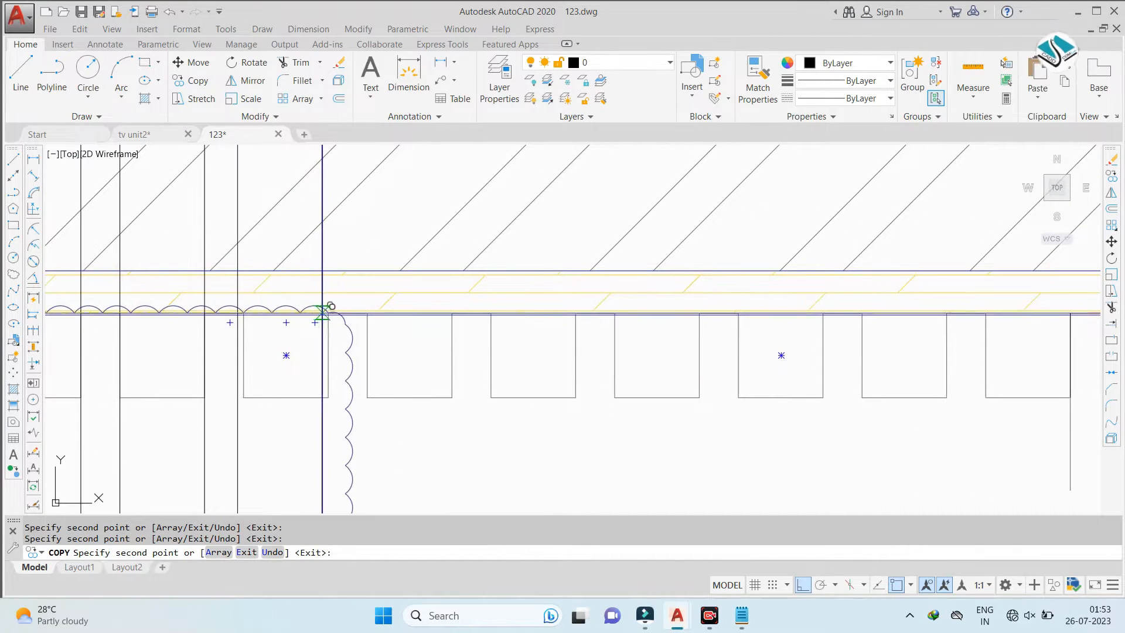
pyautogui.hotkey('ctrl', 'z')
pyautogui.click(452, 313)
pyautogui.click(576, 313)
pyautogui.click(700, 318)
pyautogui.moveTo(776, 321); pyautogui.dragTo(594, 323, button='middle')
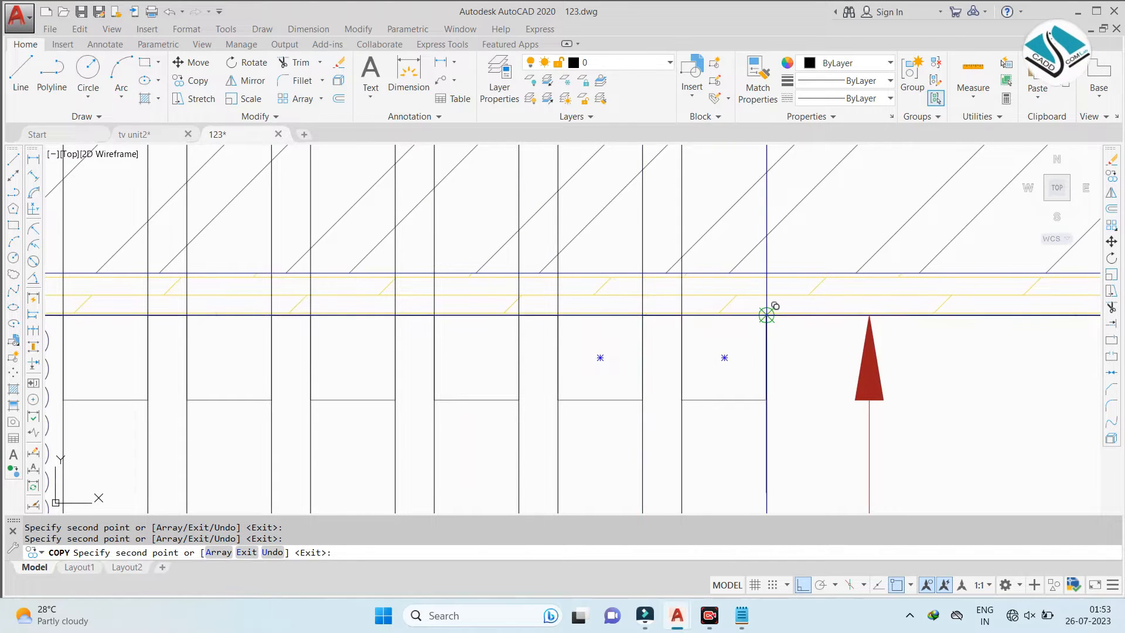
pyautogui.scroll(-6, 767, 313)
pyautogui.press('Escape')
# Trim the rafter construction lines above the elevation's top edge and below its base line
pyautogui.scroll(5, 531, 326)
pyautogui.write('tr')
pyautogui.press('Return')
pyautogui.press('Return')
pyautogui.click(703, 241)
pyautogui.click(294, 261)
pyautogui.scroll(-4, 477, 260)
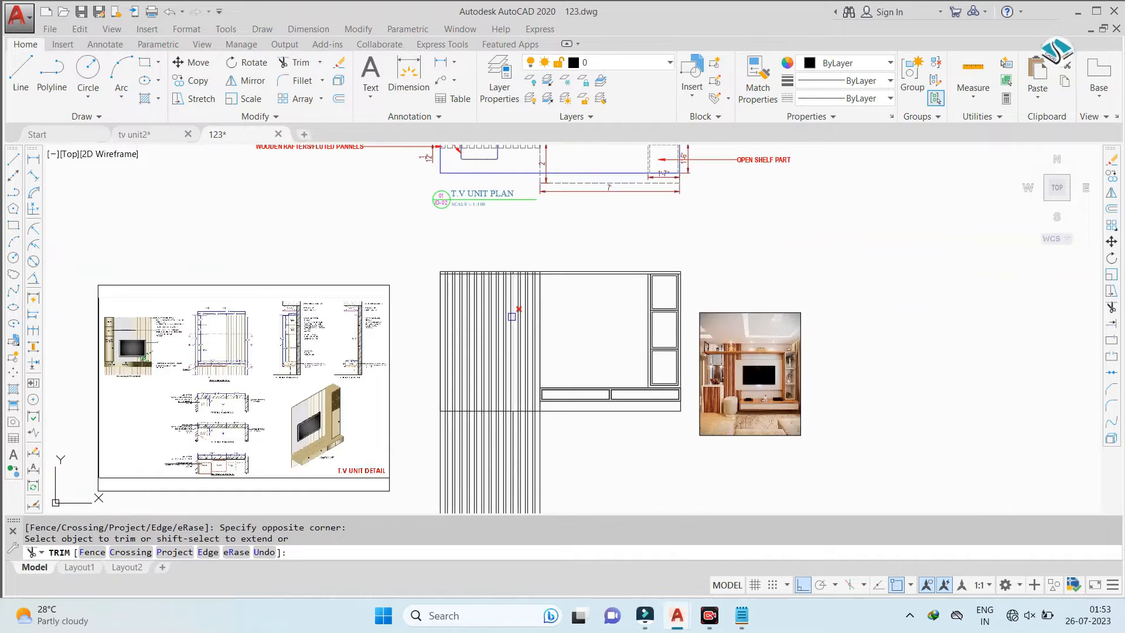
pyautogui.scroll(3, 528, 410)
pyautogui.click(695, 410)
pyautogui.click(254, 443)
pyautogui.scroll(-3, 698, 399)
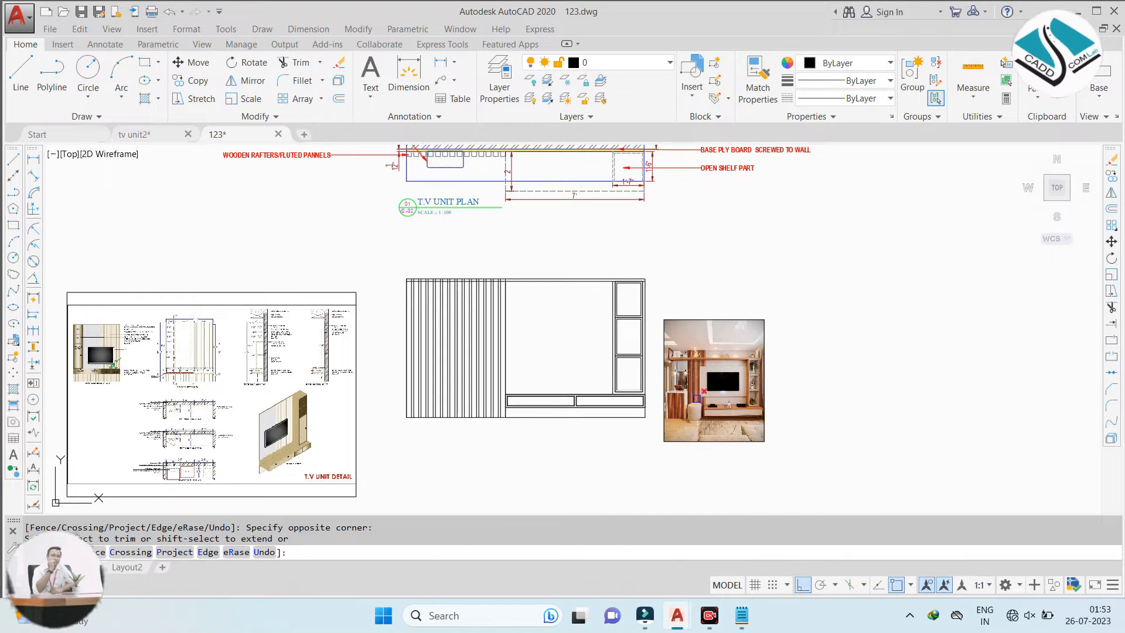
# Compare the elevation's rafter panel and top shelf with the reference photo
pyautogui.scroll(5, 697, 399)
pyautogui.scroll(-3, 552, 325)
pyautogui.click(552, 326)
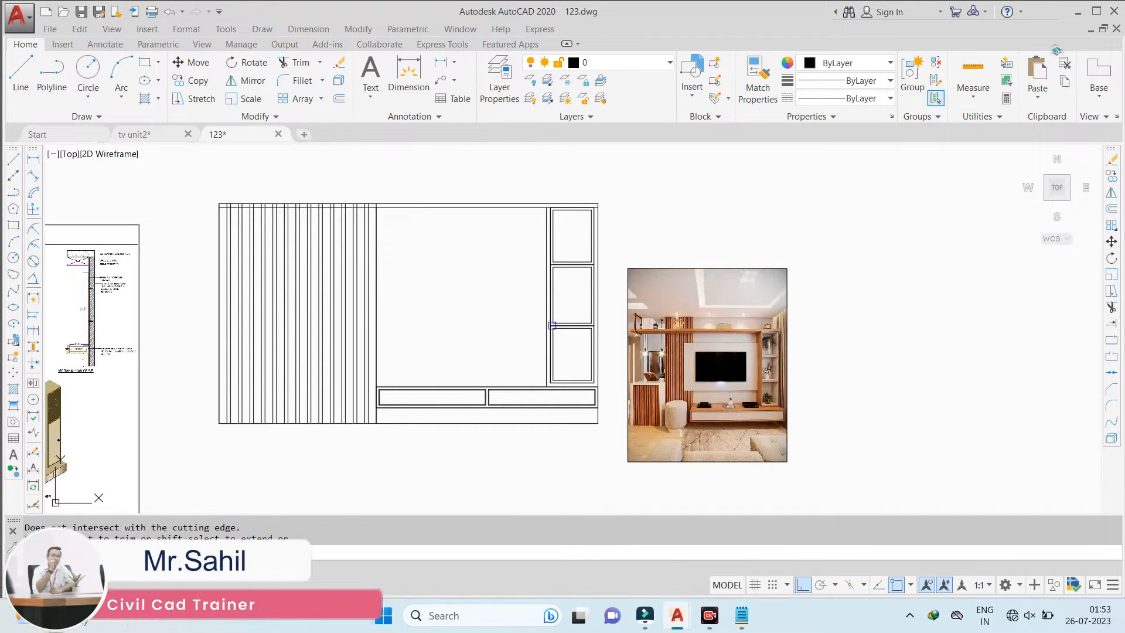
pyautogui.scroll(2, 711, 327)
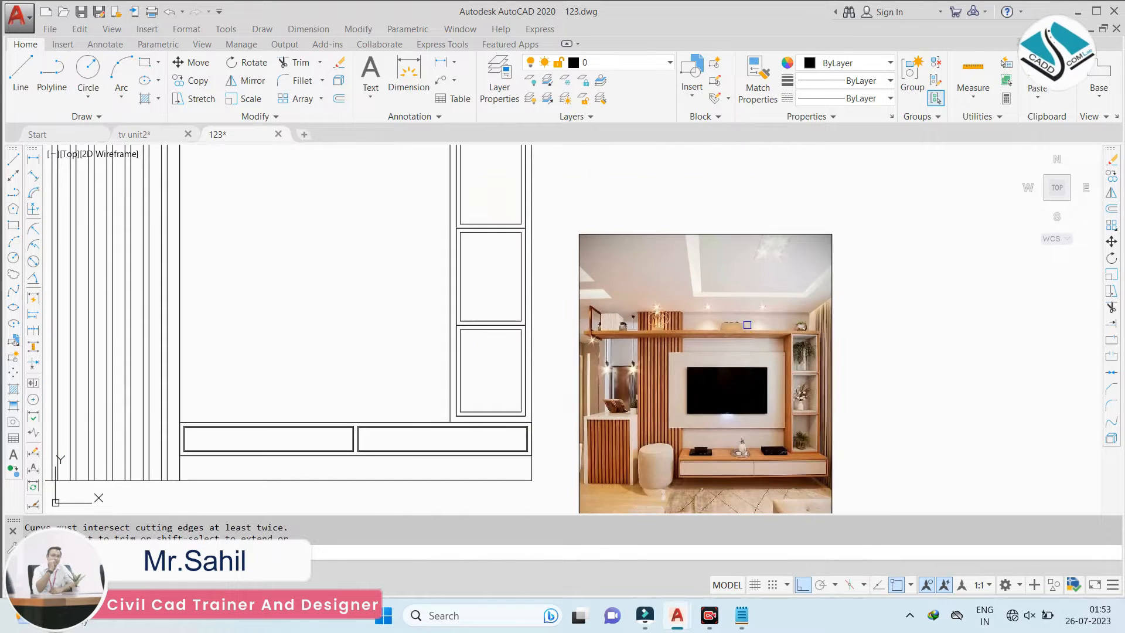
pyautogui.scroll(-2, 561, 336)
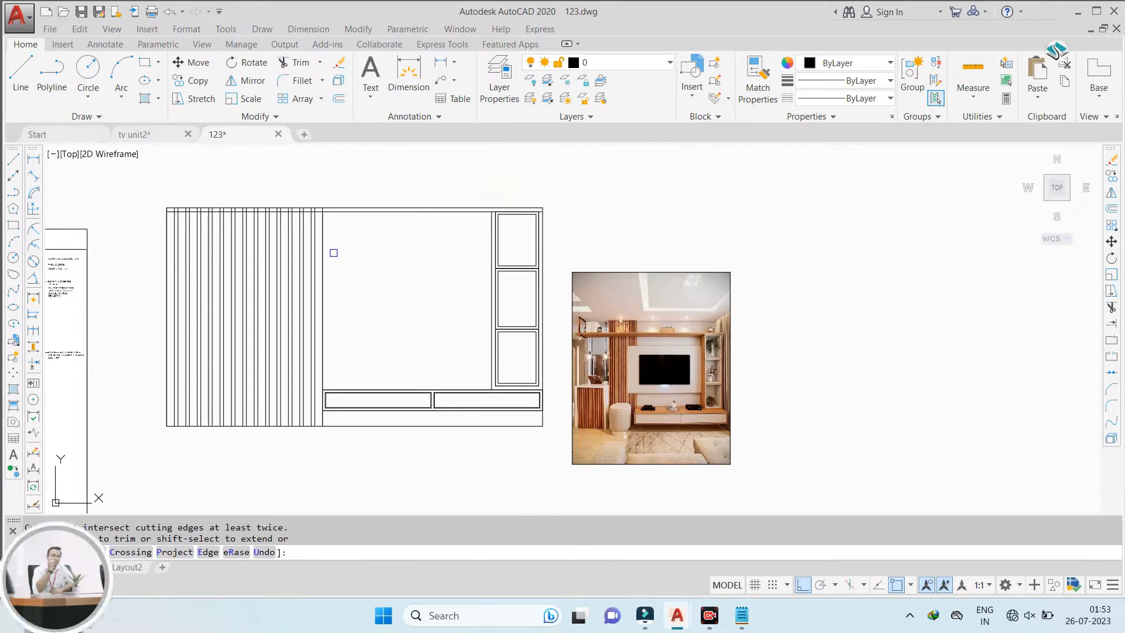
pyautogui.scroll(3, 254, 220)
pyautogui.press('Escape')
pyautogui.press('Escape')
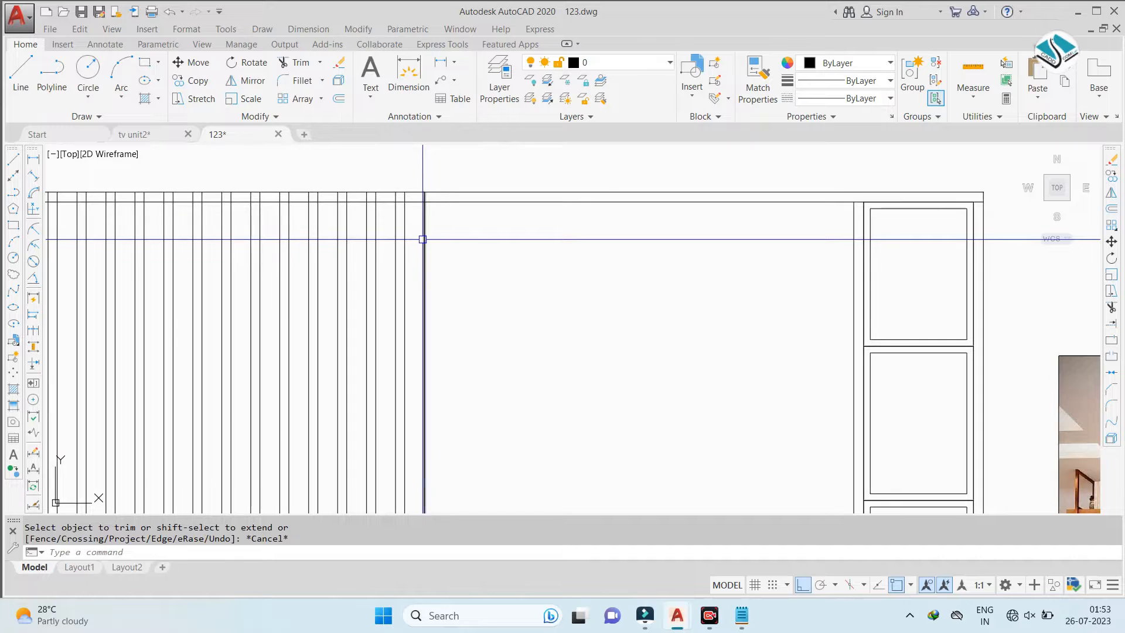
# Trim the rafter lines between the two horizontal lines of the top shelf
pyautogui.scroll(-2, 468, 242)
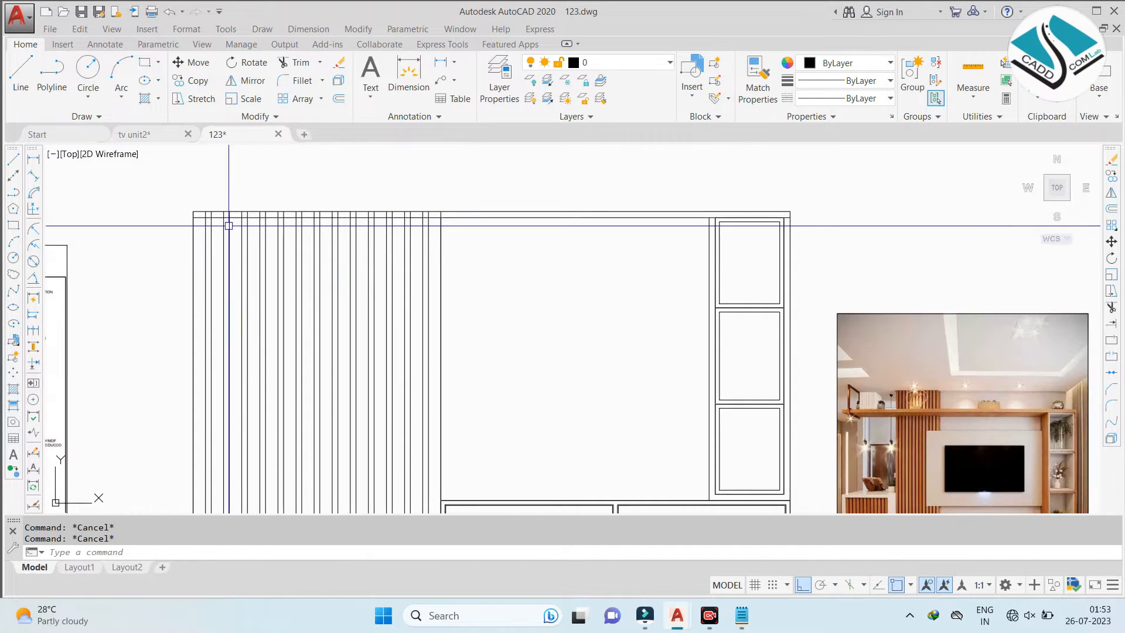
pyautogui.scroll(2, 218, 225)
pyautogui.write('TR')
pyautogui.press('Return')
pyautogui.press('Return')
pyautogui.scroll(5, 522, 216)
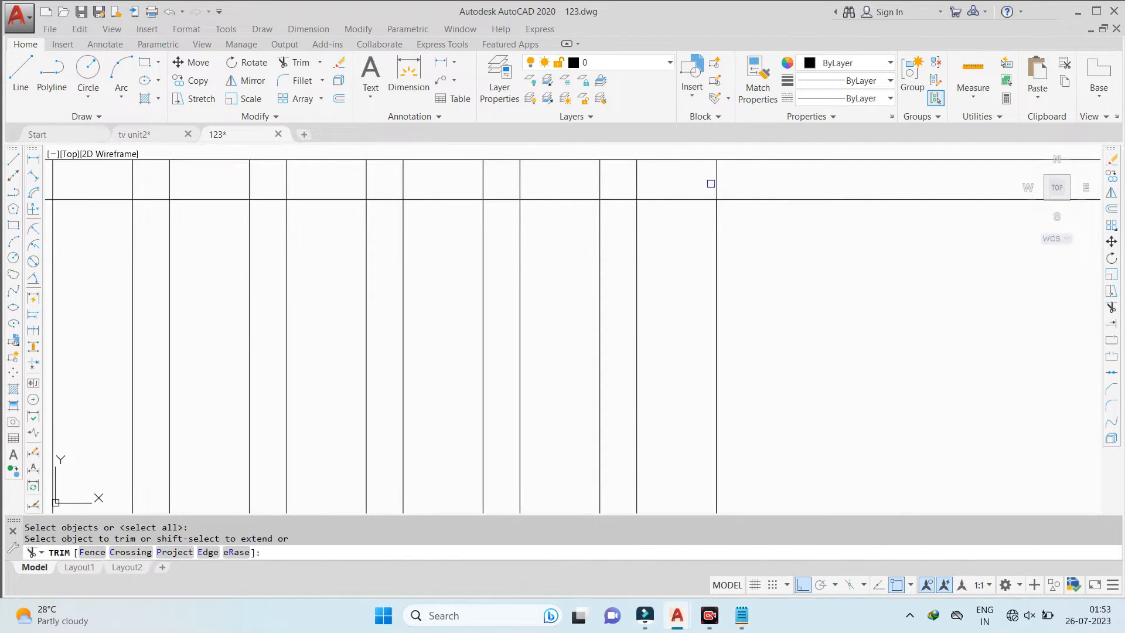
pyautogui.click(716, 187)
pyautogui.click(775, 176)
pyautogui.scroll(-5, 554, 191)
pyautogui.scroll(3, 402, 187)
pyautogui.click(297, 195)
pyautogui.scroll(-9, 352, 204)
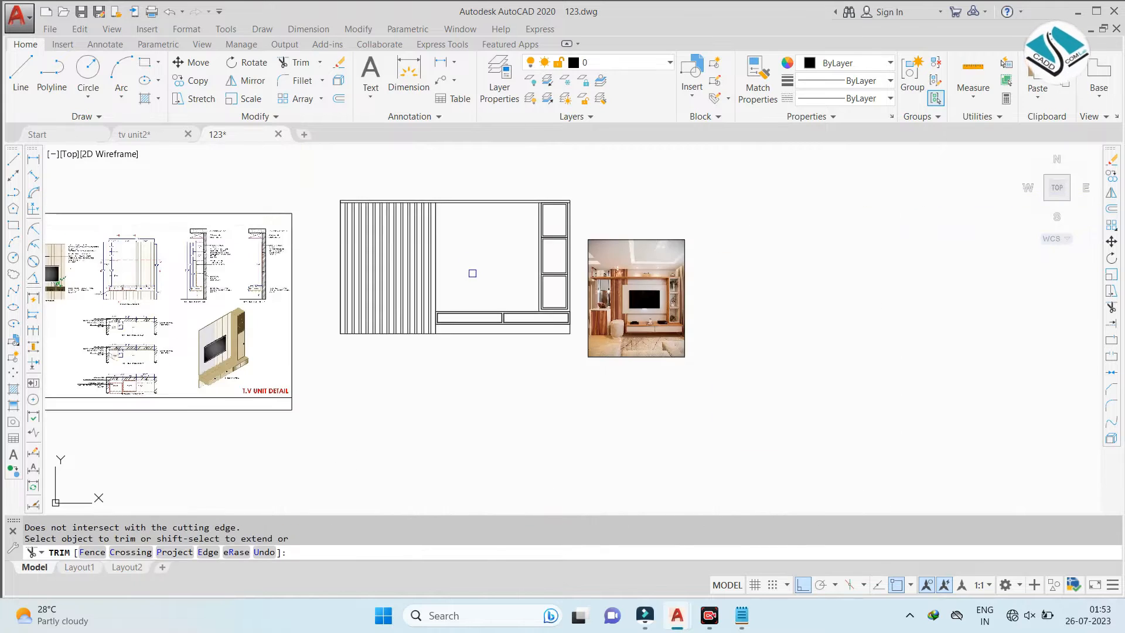
# Offset the front elevation's base line 10' upward to mark its full height
pyautogui.press('Escape')
pyautogui.scroll(5, 407, 226)
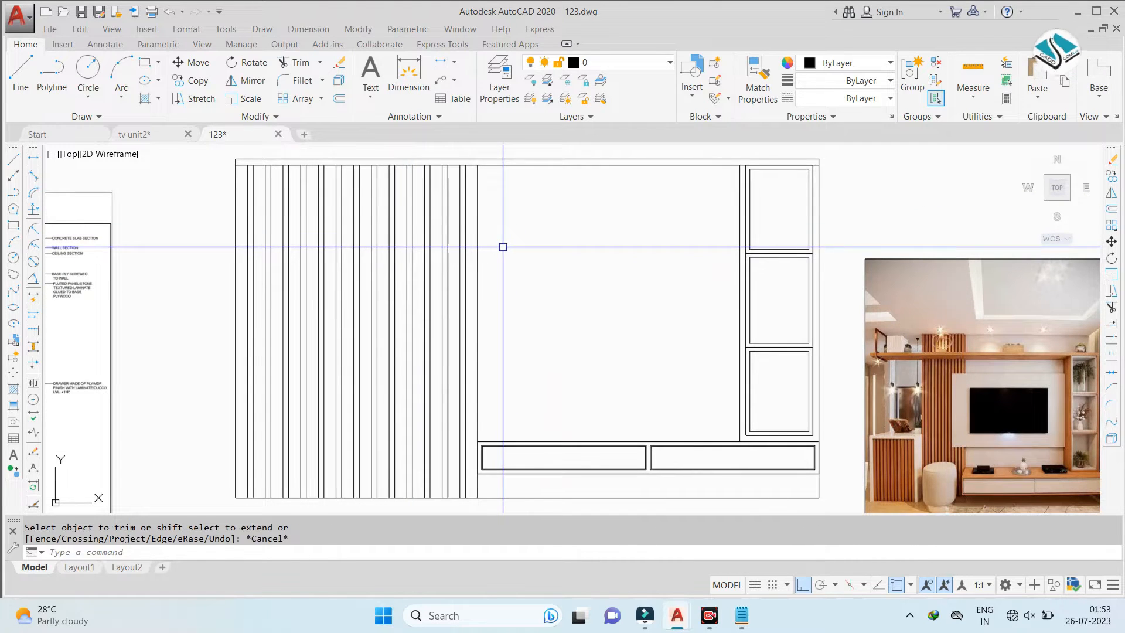
pyautogui.scroll(-3, 436, 238)
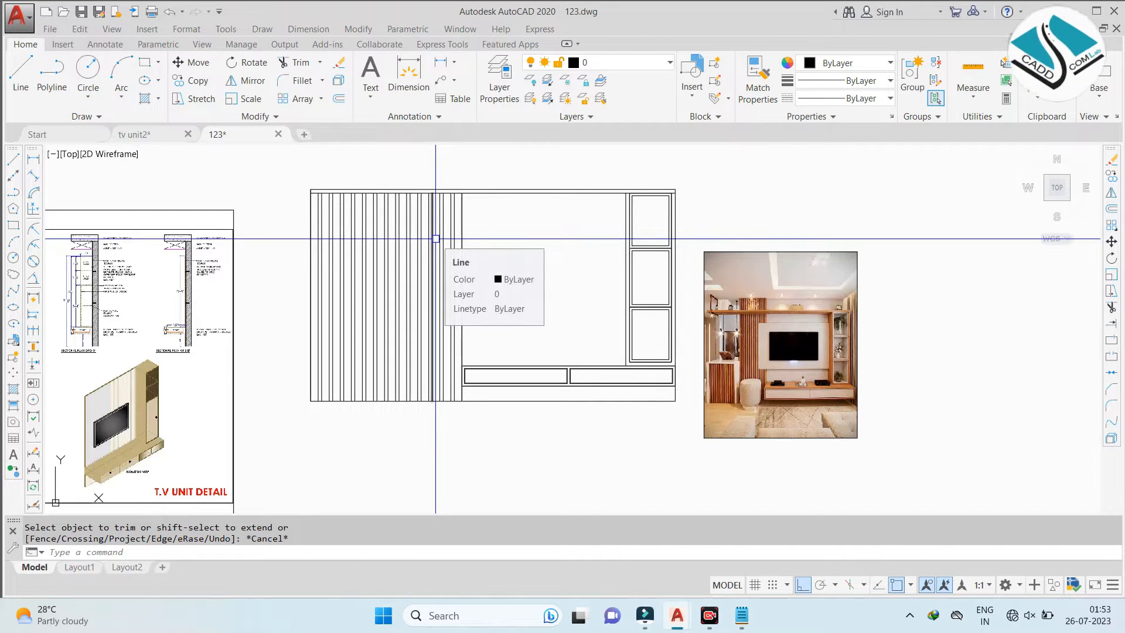
pyautogui.press('Escape')
pyautogui.press('Escape')
pyautogui.write('o')
pyautogui.press('Return')
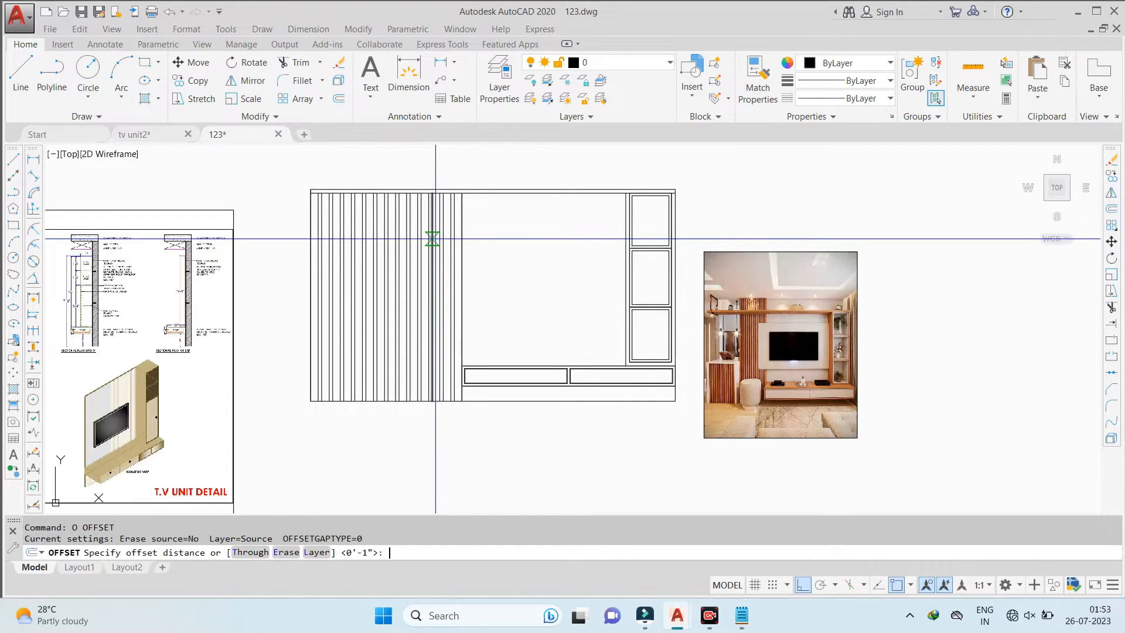
pyautogui.write("10'")
pyautogui.press('Return')
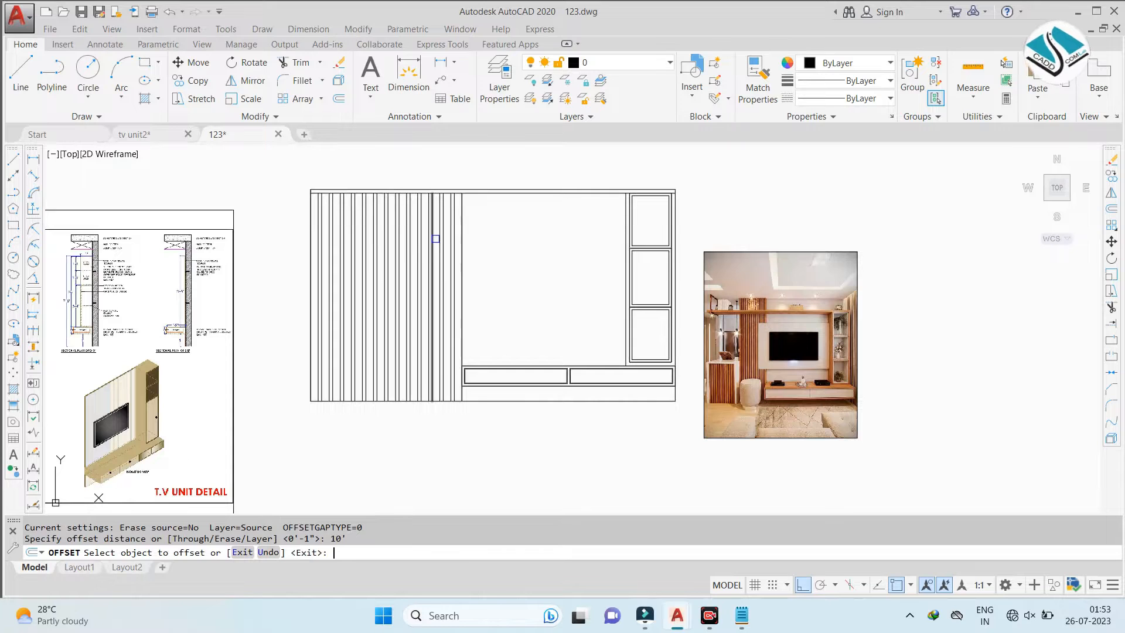
pyautogui.click(532, 400)
pyautogui.click(534, 302)
pyautogui.scroll(-4, 532, 299)
pyautogui.scroll(4, 530, 280)
pyautogui.scroll(-4, 529, 280)
pyautogui.press('Escape')
pyautogui.press('Escape')
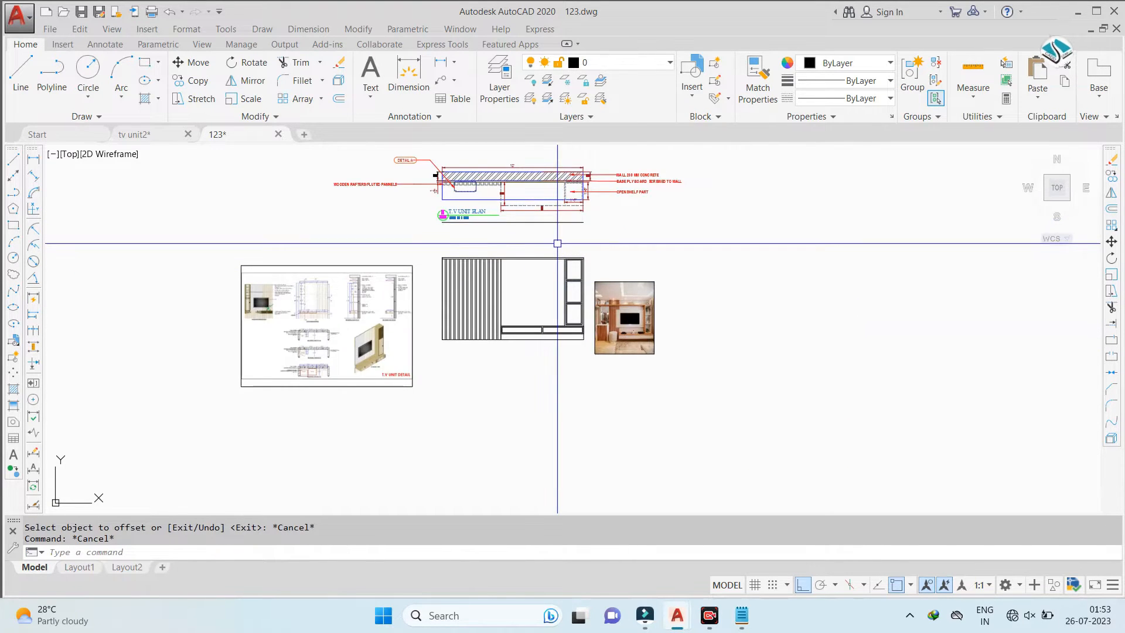
# Draw vertical lines from both ends of the new height line down to the top shelf's outer corners
pyautogui.scroll(4, 560, 242)
pyautogui.write('l')
pyautogui.press('Return')
pyautogui.click(619, 191)
pyautogui.click(619, 280)
pyautogui.moveTo(290, 216); pyautogui.dragTo(416, 214, button='middle')
pyautogui.press('Escape')
pyautogui.press('Return')
pyautogui.click(385, 189)
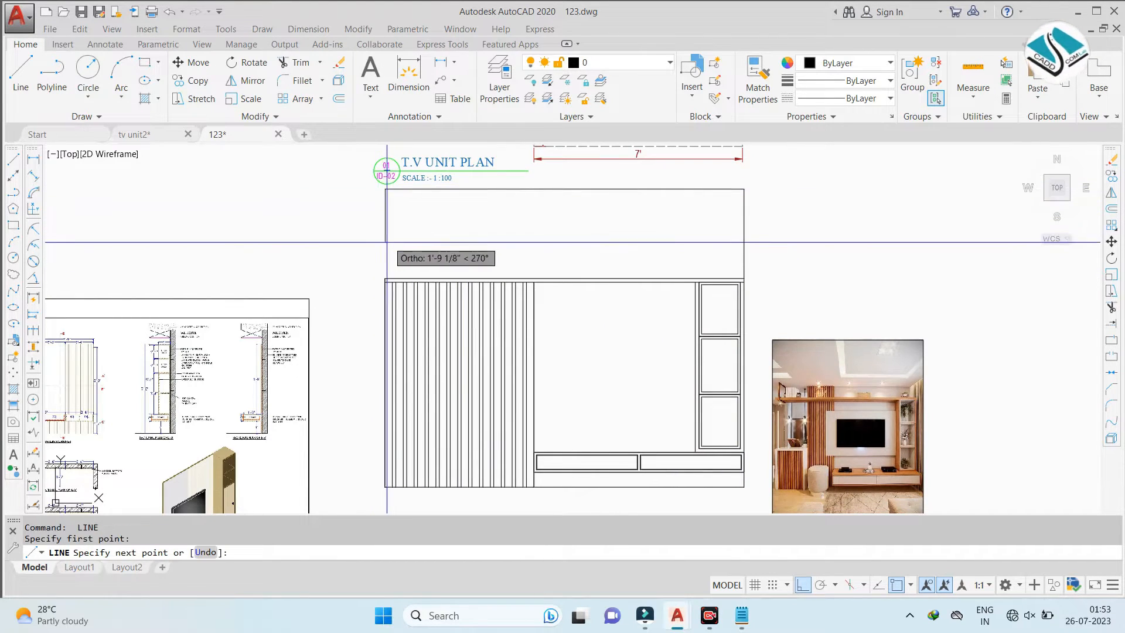
pyautogui.scroll(2, 386, 245)
pyautogui.click(384, 299)
pyautogui.press('Escape')
pyautogui.press('Escape')
# Extend the rafter lines through the top shelf to its upper horizontal line
pyautogui.write('ex')
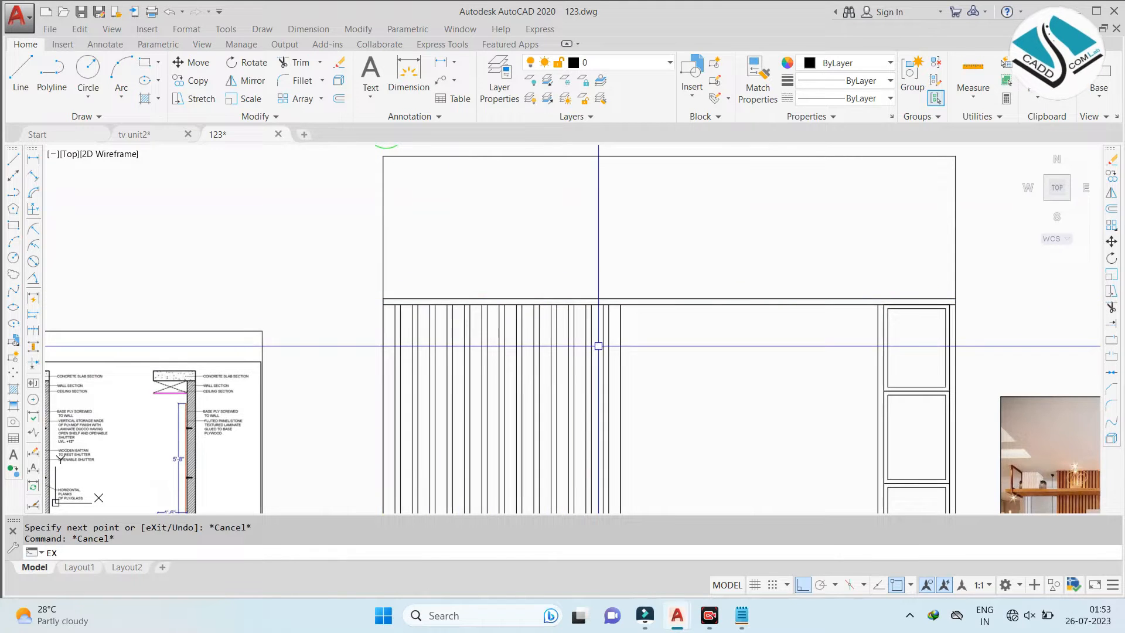
pyautogui.press('Return')
pyautogui.press('Return')
pyautogui.scroll(4, 596, 326)
pyautogui.click(663, 304)
pyautogui.moveTo(256, 336); pyautogui.dragTo(543, 340, button='middle')
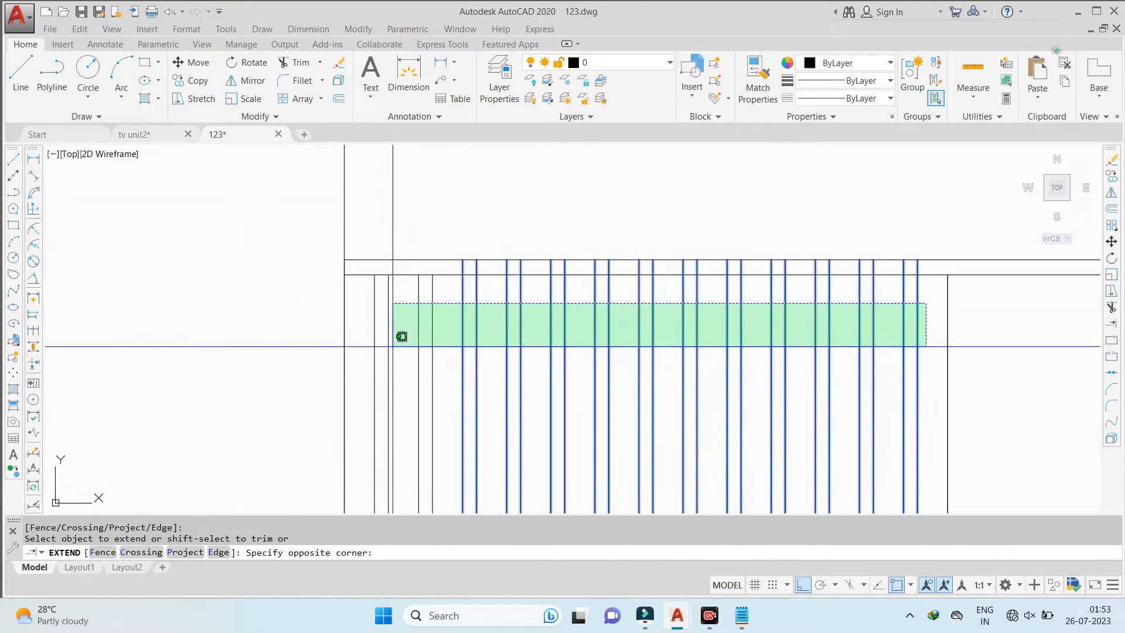
pyautogui.click(378, 352)
pyautogui.click(377, 346)
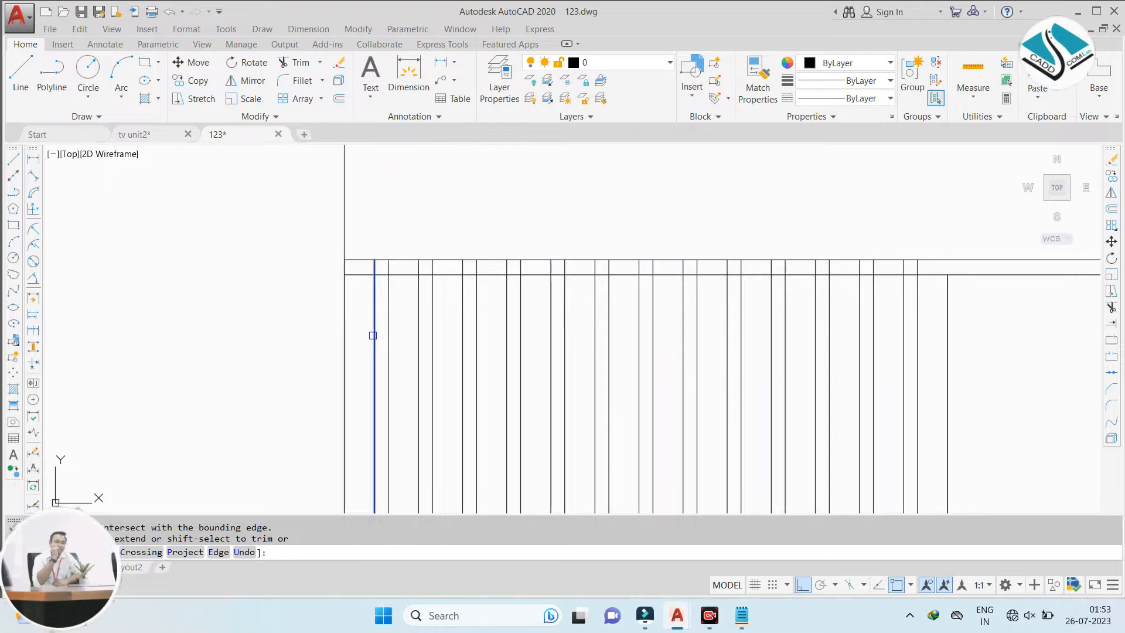
pyautogui.click(373, 336)
pyautogui.click(976, 396)
pyautogui.click(911, 322)
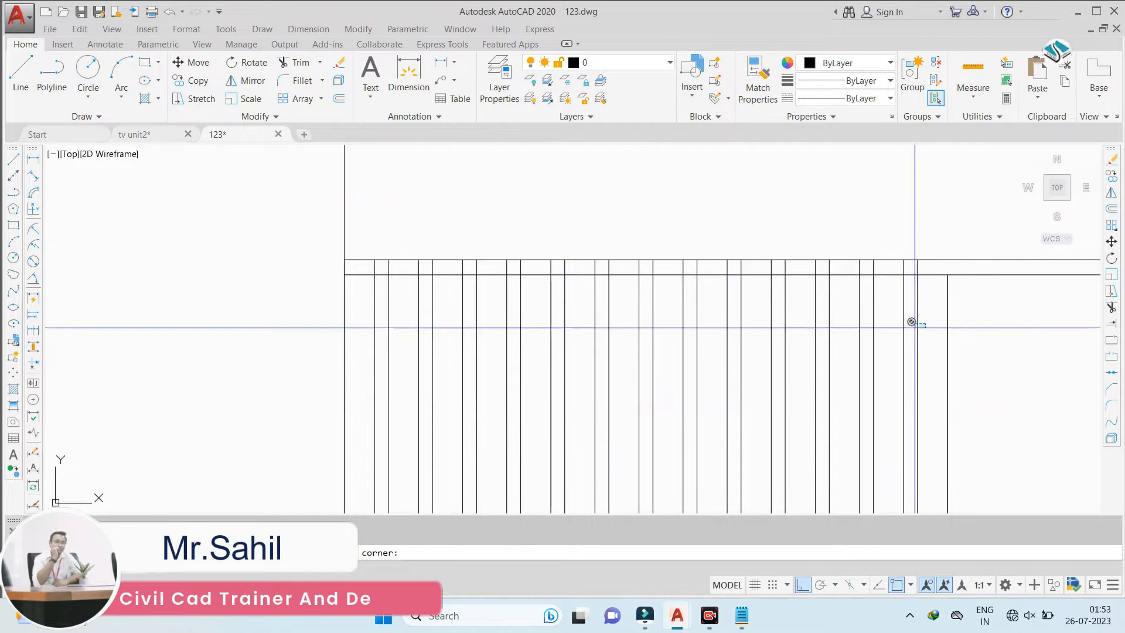
pyautogui.click(379, 402)
# Extend all rafter lines from the shelf's upper line to the elevation's top edge
pyautogui.scroll(-4, 409, 397)
pyautogui.scroll(2, 632, 392)
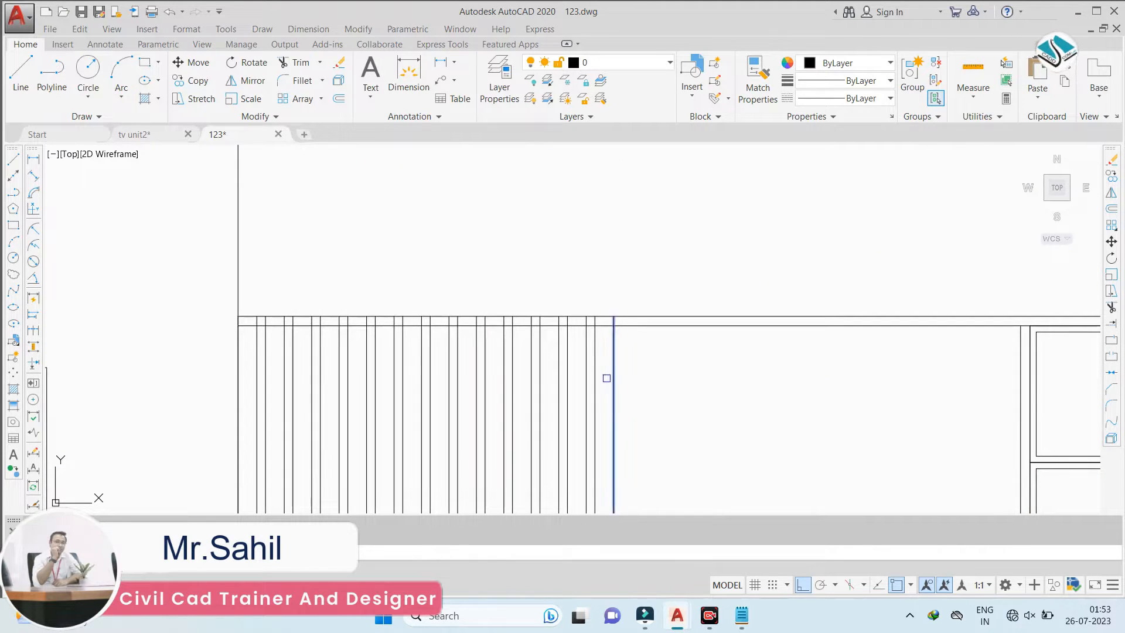
pyautogui.scroll(-4, 590, 355)
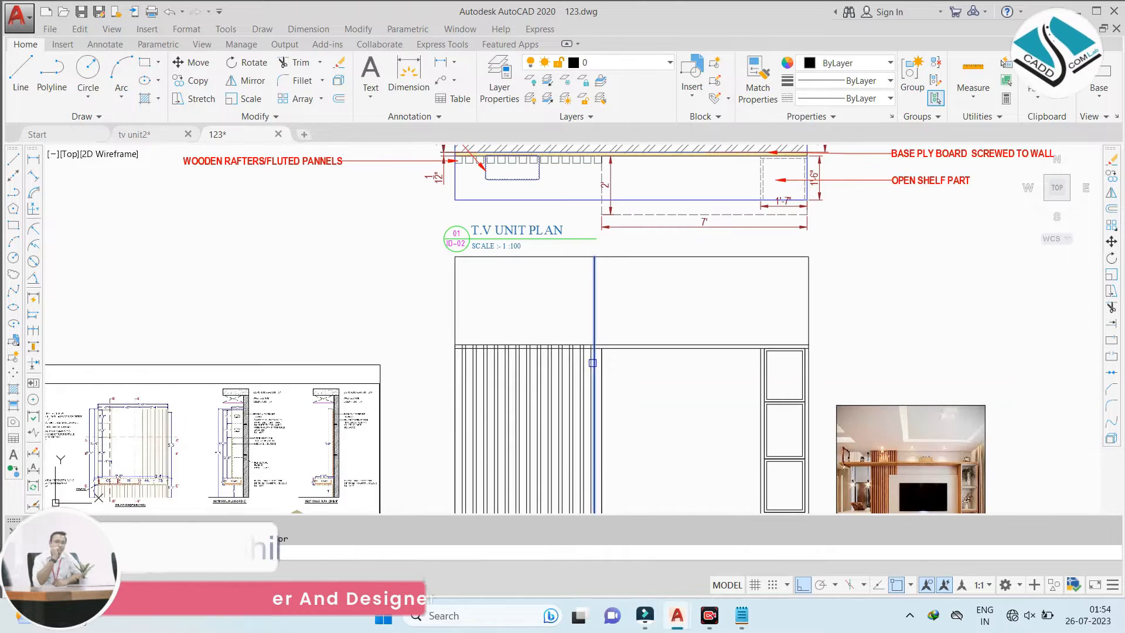
pyautogui.click(593, 362)
pyautogui.click(589, 359)
pyautogui.scroll(4, 585, 355)
pyautogui.click(563, 371)
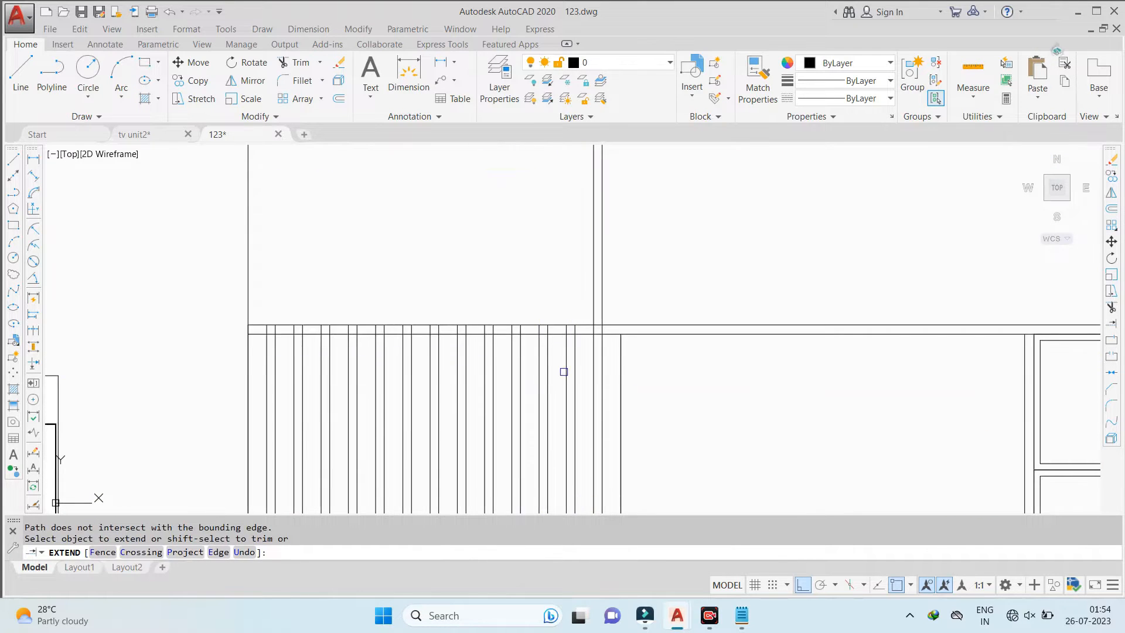
pyautogui.scroll(-2, 564, 371)
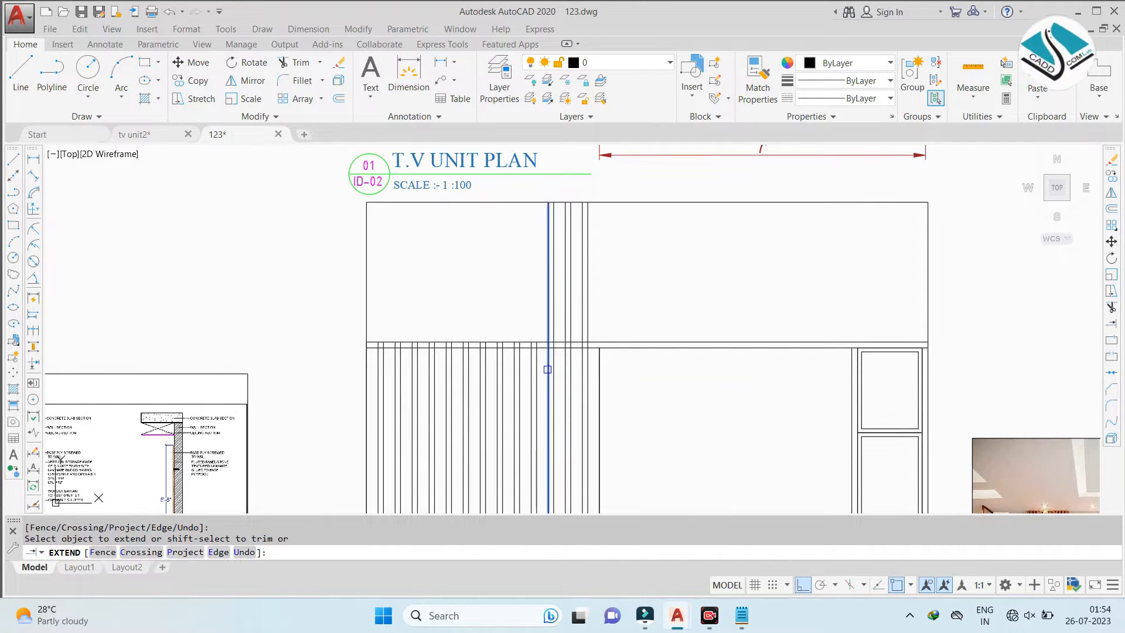
pyautogui.click(530, 370)
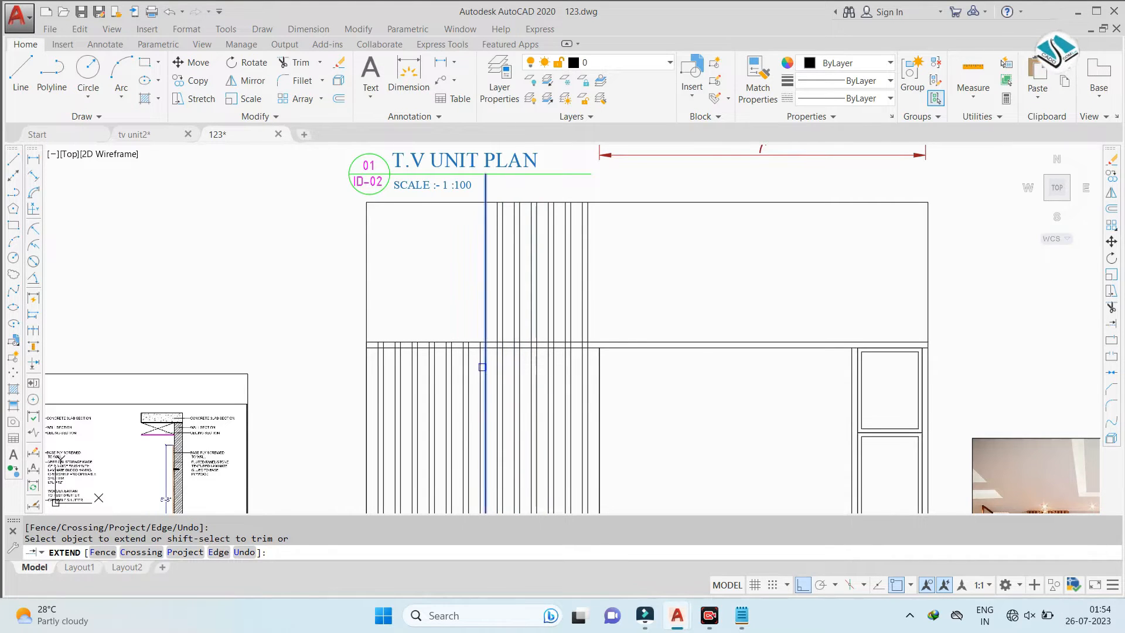
pyautogui.click(475, 366)
pyautogui.click(468, 365)
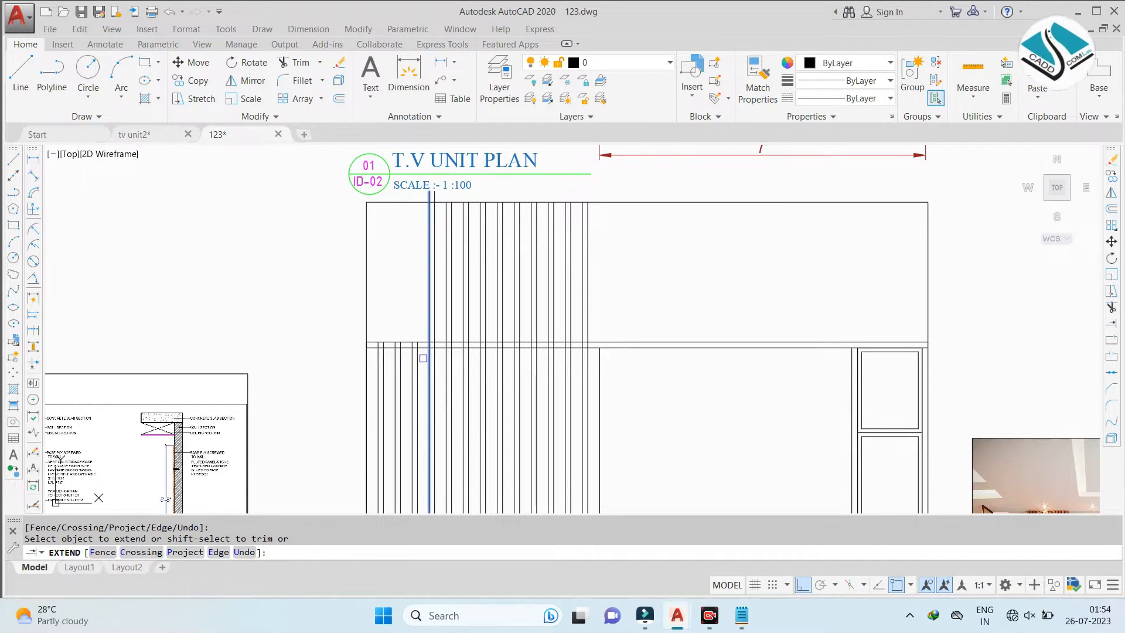
pyautogui.click(410, 361)
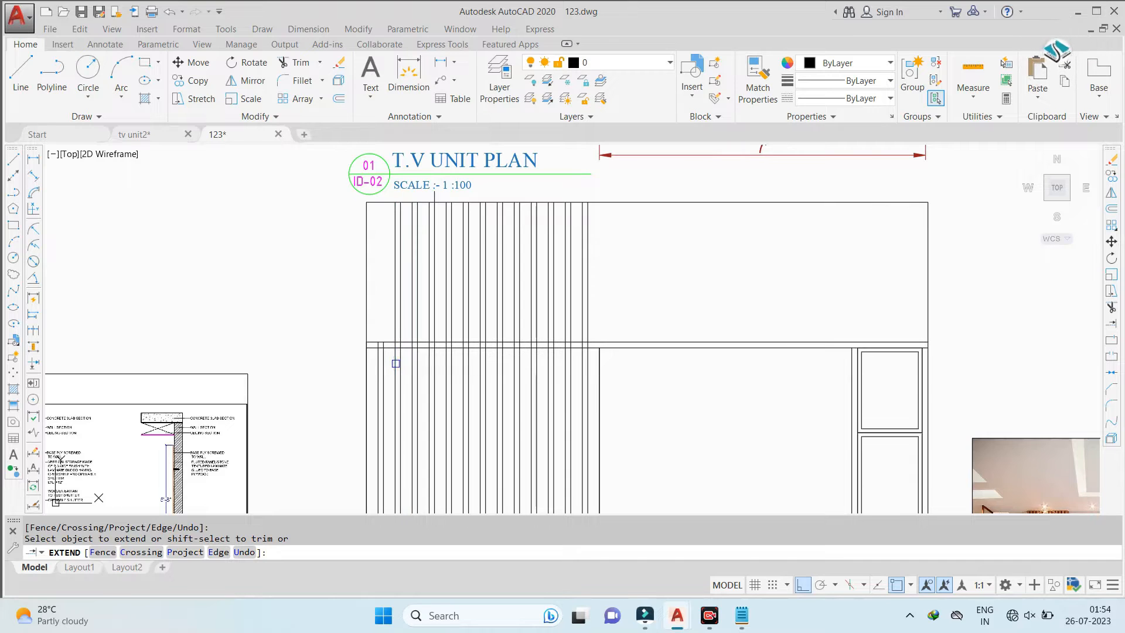
pyautogui.press('Escape')
pyautogui.press('Escape')
# Trim the rafter line that overshoots the elevation's top edge below the plan title
pyautogui.write('tr')
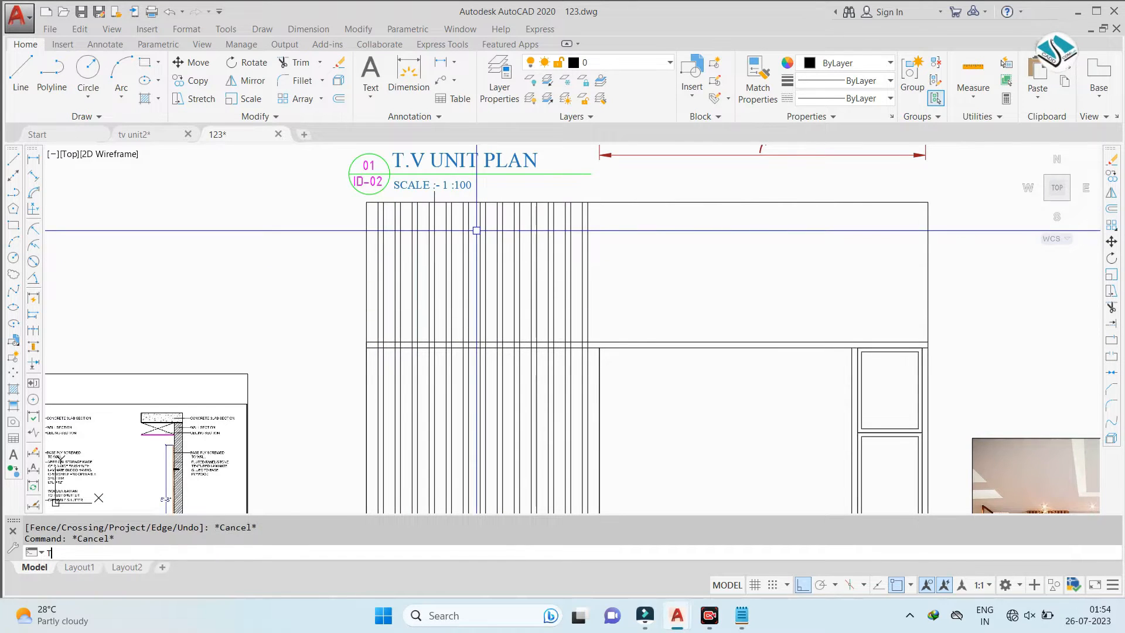
pyautogui.press('Return')
pyautogui.press('Return')
pyautogui.scroll(1, 425, 194)
pyautogui.click(438, 192)
# Trim the extended rafter lines between the top shelf's two horizontal lines
pyautogui.scroll(-5, 439, 243)
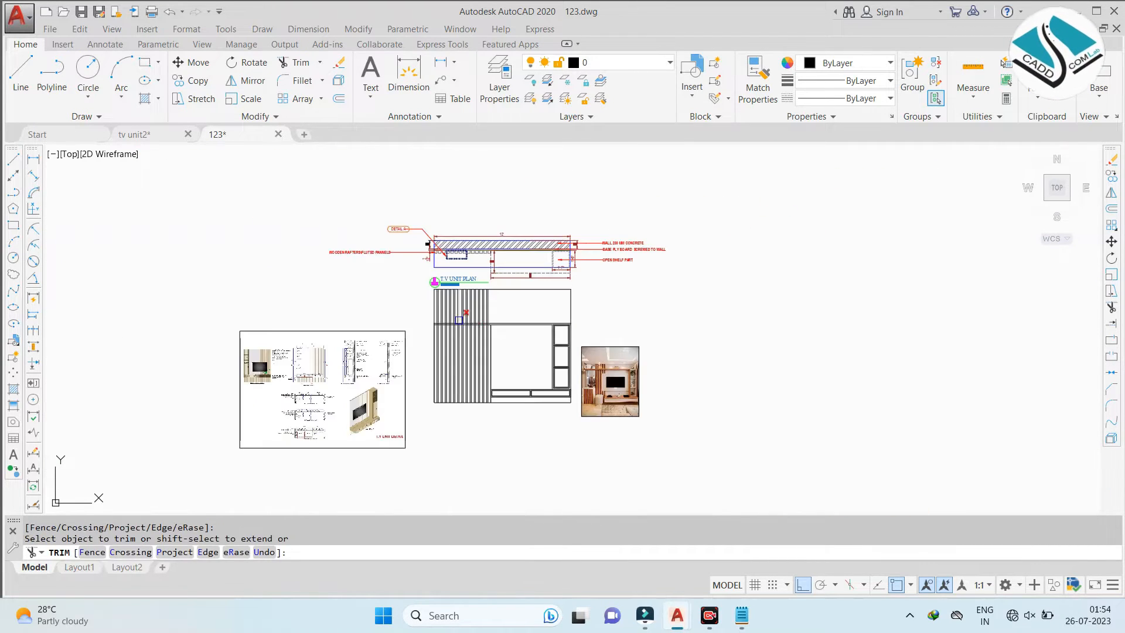
pyautogui.scroll(4, 679, 431)
pyautogui.scroll(-2, 997, 445)
pyautogui.scroll(2, 469, 316)
pyautogui.scroll(-4, 477, 294)
pyautogui.scroll(4, 703, 378)
pyautogui.scroll(-2, 690, 345)
pyautogui.moveTo(375, 289)
pyautogui.mouseDown(button='middle')
pyautogui.moveTo(516, 347)
pyautogui.moveTo(757, 416)
pyautogui.mouseUp(button='middle')
pyautogui.scroll(4, 704, 279)
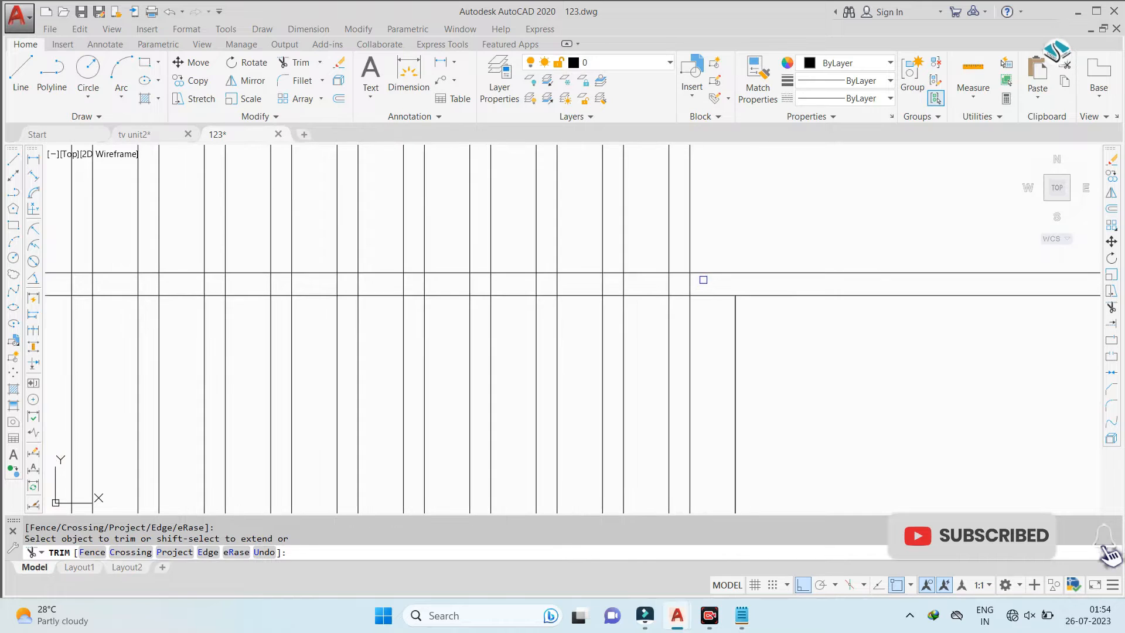
pyautogui.click(709, 281)
pyautogui.moveTo(391, 286); pyautogui.dragTo(681, 300, button='middle')
pyautogui.click(139, 301)
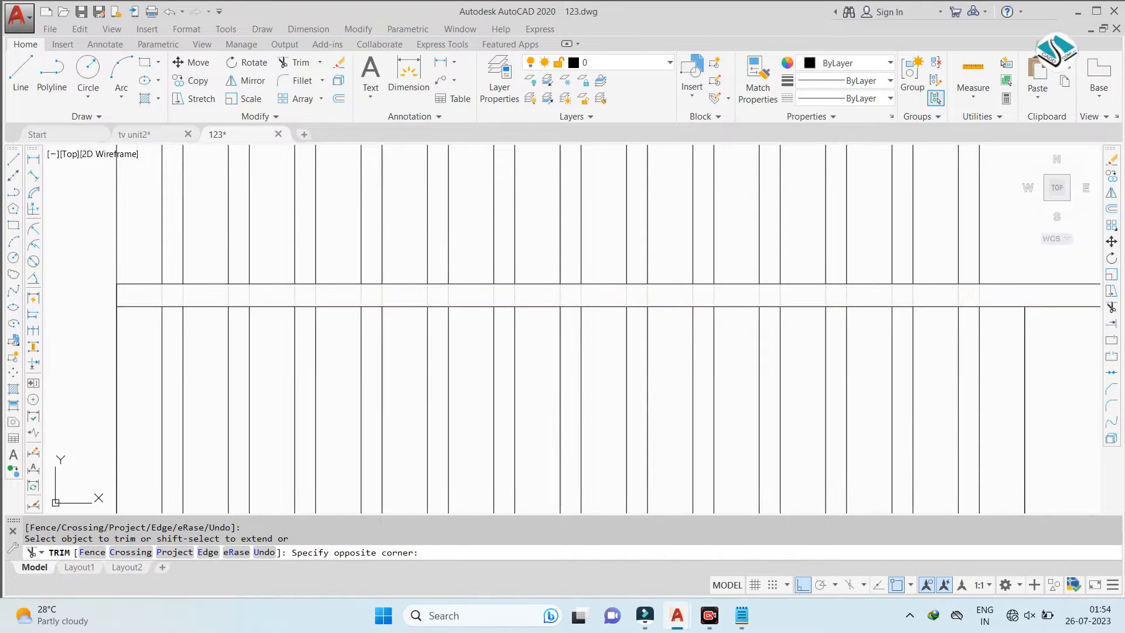
pyautogui.scroll(-5, 521, 303)
pyautogui.moveTo(727, 387); pyautogui.dragTo(648, 367, button='middle')
pyautogui.press('Escape')
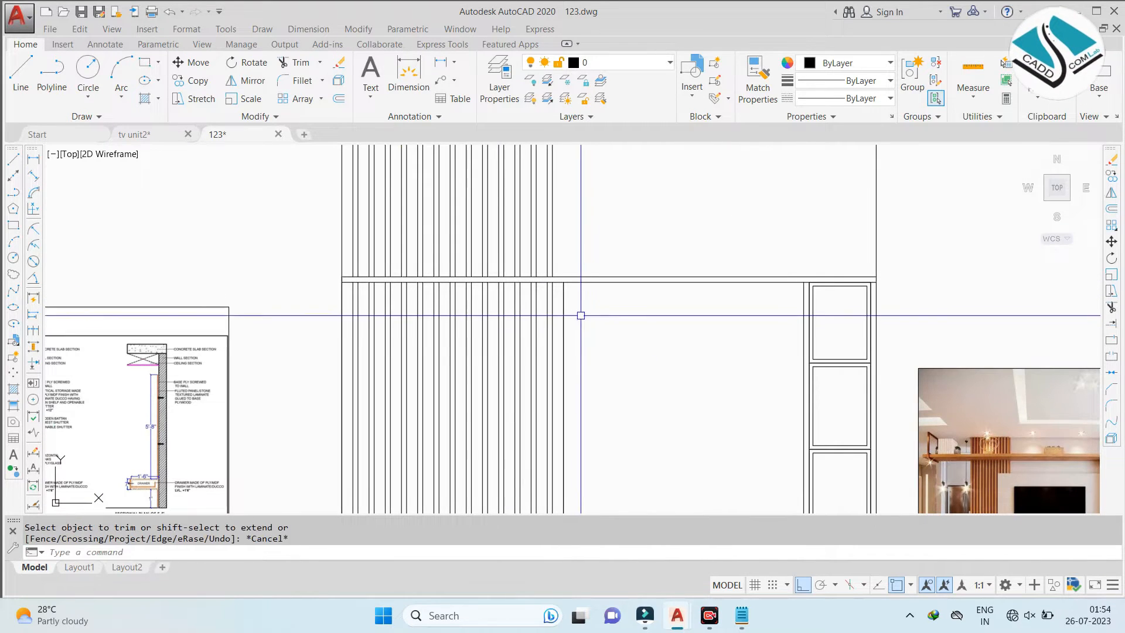
# Erase the overlapping vertical lines between the rafter panel and the TV area
pyautogui.click(563, 309)
pyautogui.write('e')
pyautogui.press('Return')
pyautogui.scroll(-2, 559, 286)
pyautogui.scroll(2, 559, 286)
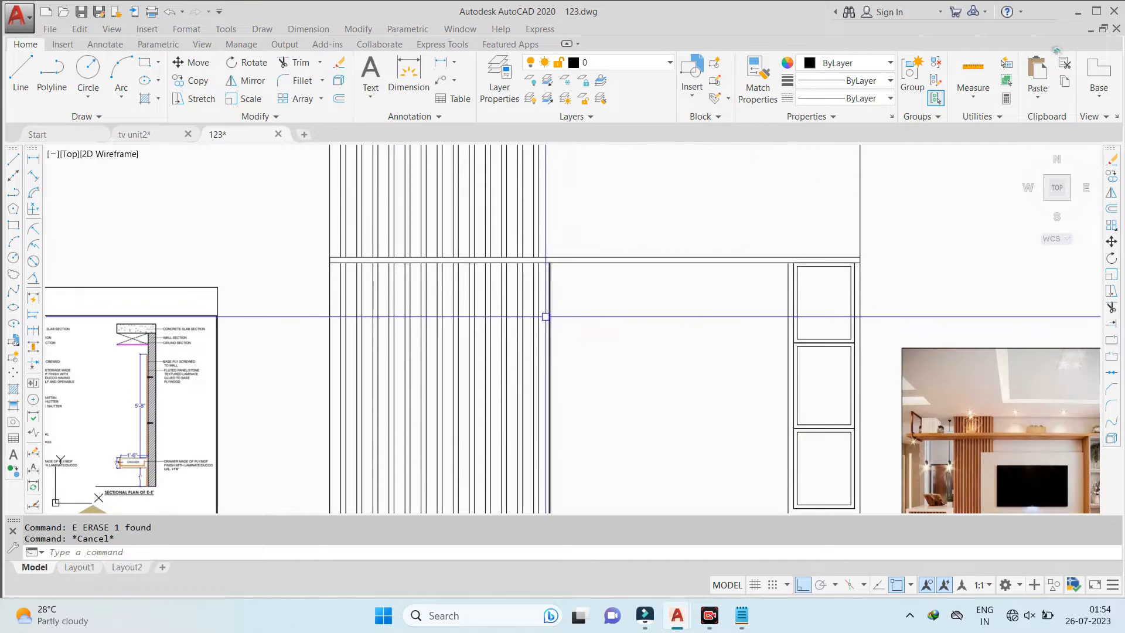
pyautogui.click(560, 316)
pyautogui.write('e')
pyautogui.press('Return')
pyautogui.press('Escape')
pyautogui.click(560, 317)
pyautogui.write('e')
pyautogui.press('Return')
pyautogui.press('Escape')
pyautogui.press('Return')
pyautogui.scroll(-2, 556, 317)
pyautogui.press('Escape')
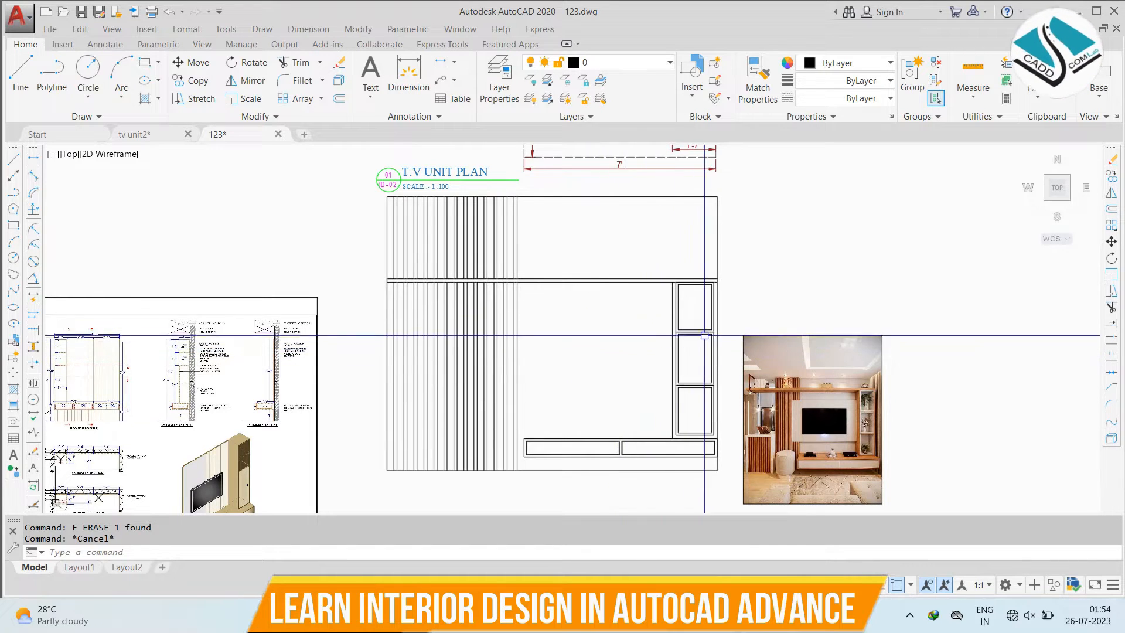
pyautogui.scroll(4, 725, 299)
pyautogui.scroll(-4, 726, 299)
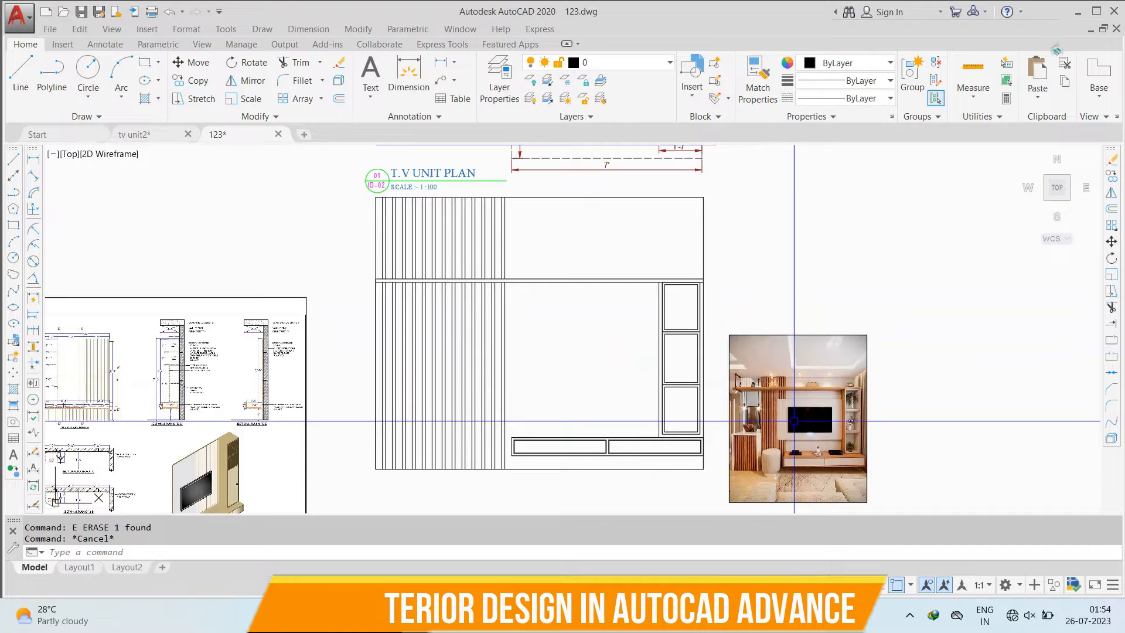
pyautogui.scroll(4, 806, 433)
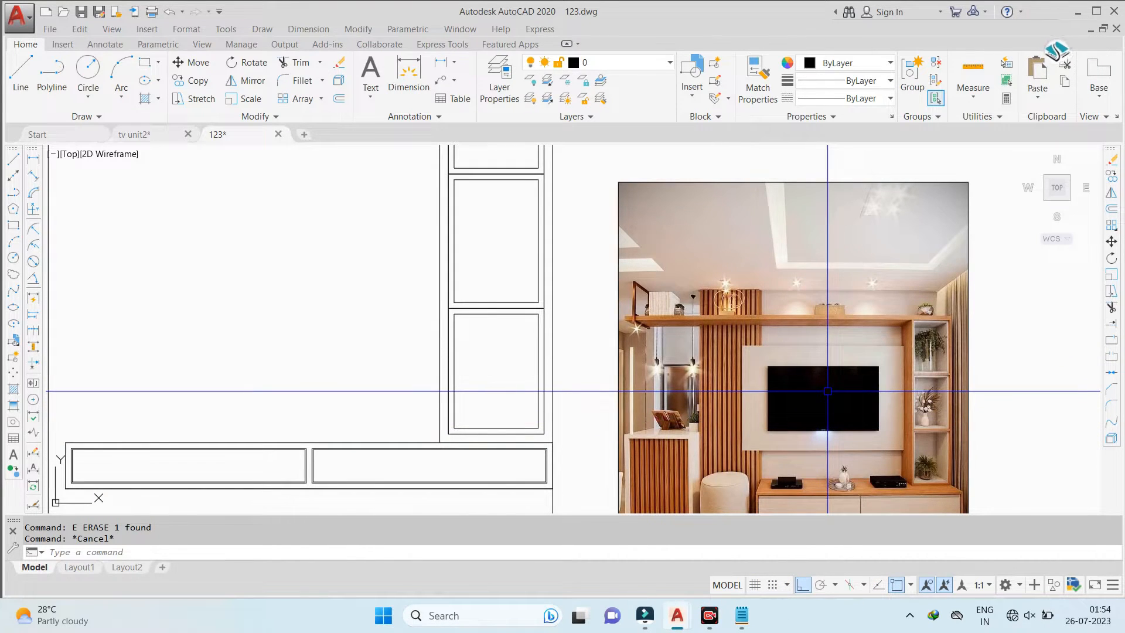
pyautogui.scroll(-2, 703, 345)
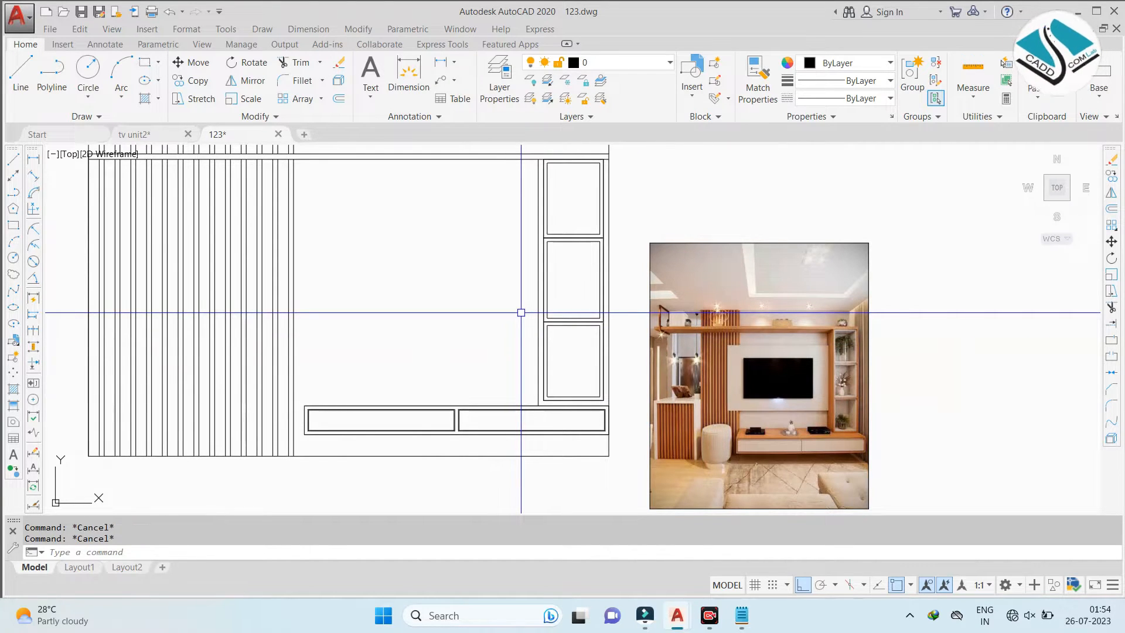
pyautogui.write('L')
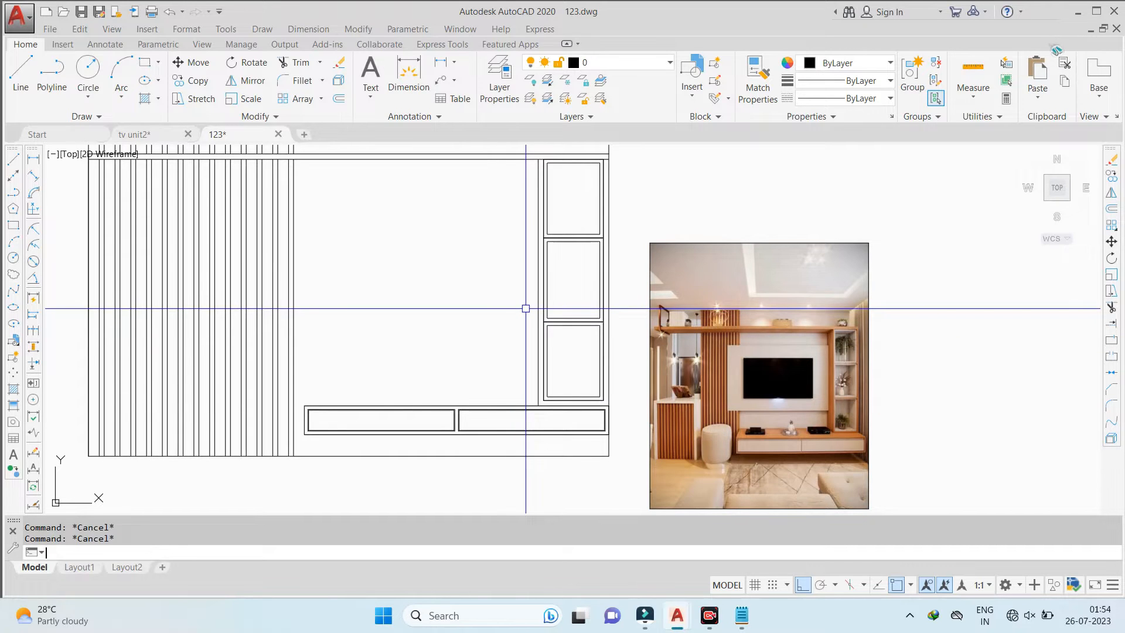
pyautogui.press('Return')
pyautogui.scroll(-2, 439, 258)
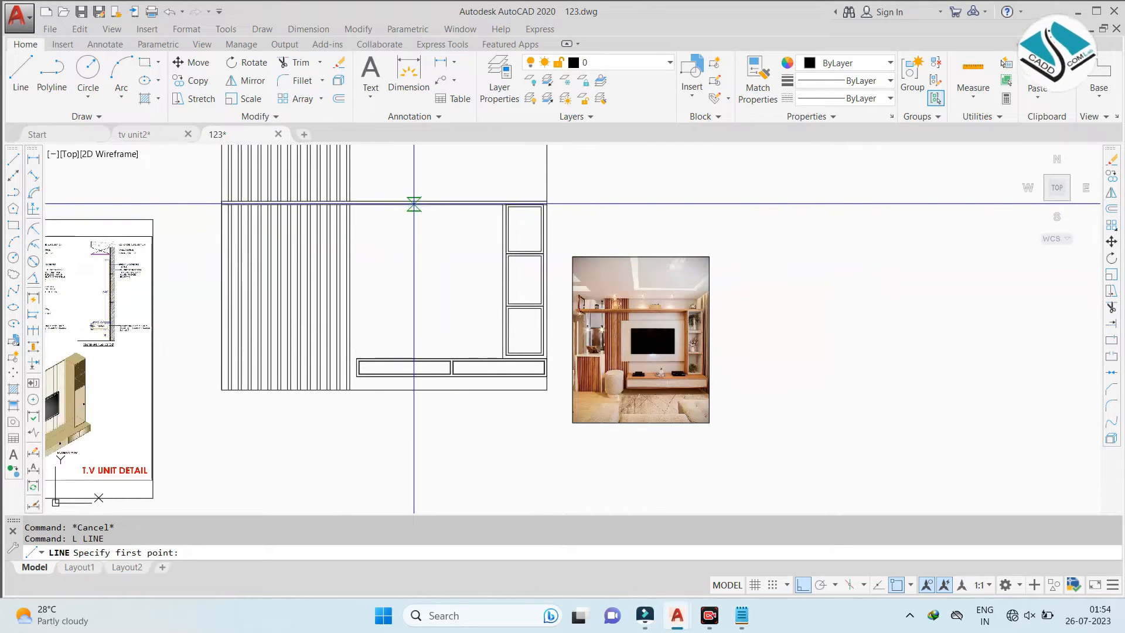
pyautogui.moveTo(366, 202); pyautogui.dragTo(389, 244, button='middle')
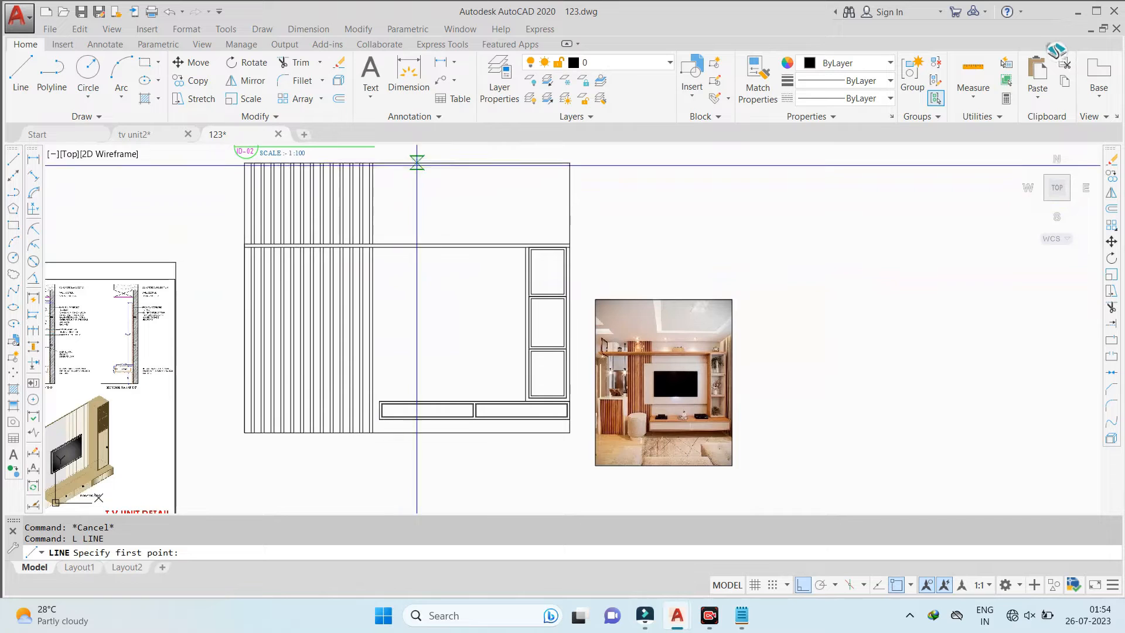
pyautogui.click(474, 410)
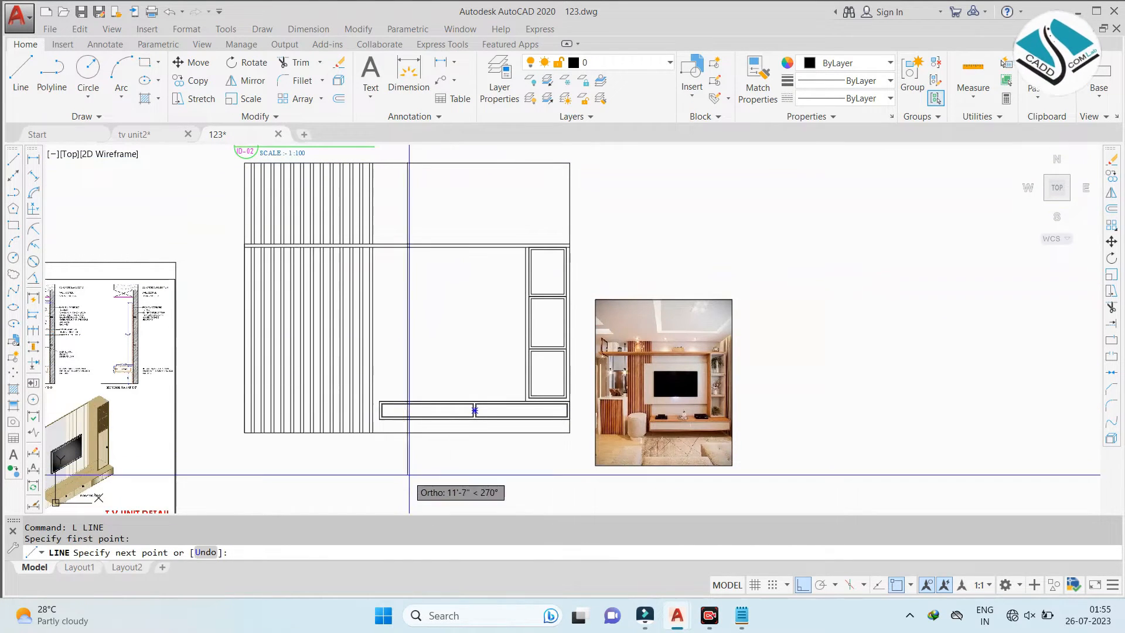
pyautogui.press('Escape')
# Draw a line under the top shelf from rafter panel to open shelves, and a vertical centre line from its midpoint to the drawer cabinet
pyautogui.press('Return')
pyautogui.scroll(2, 367, 269)
pyautogui.click(366, 264)
pyautogui.click(610, 262)
pyautogui.press('Escape')
pyautogui.press('Return')
pyautogui.click(488, 263)
pyautogui.scroll(2, 482, 395)
pyautogui.moveTo(482, 395); pyautogui.dragTo(479, 326, button='middle')
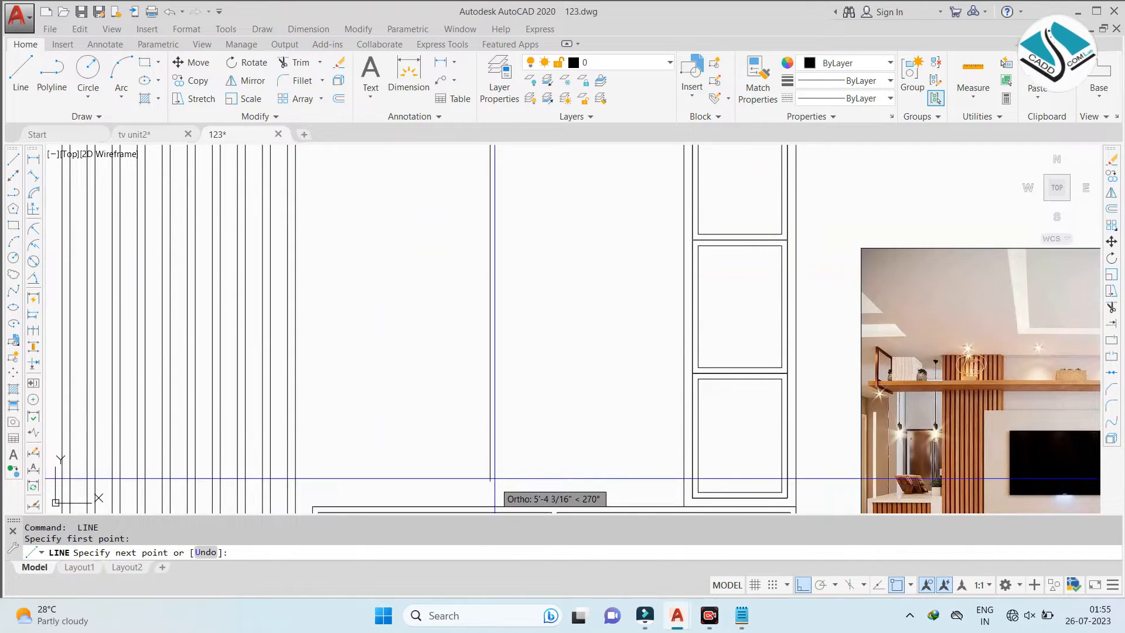
pyautogui.moveTo(493, 485); pyautogui.dragTo(494, 427, button='middle')
pyautogui.click(490, 448)
pyautogui.press('Escape')
pyautogui.scroll(-2, 491, 428)
pyautogui.press('Escape')
# Offset the TV area's vertical centre line 2' to each side
pyautogui.write('o')
pyautogui.press('Return')
pyautogui.press('Return')
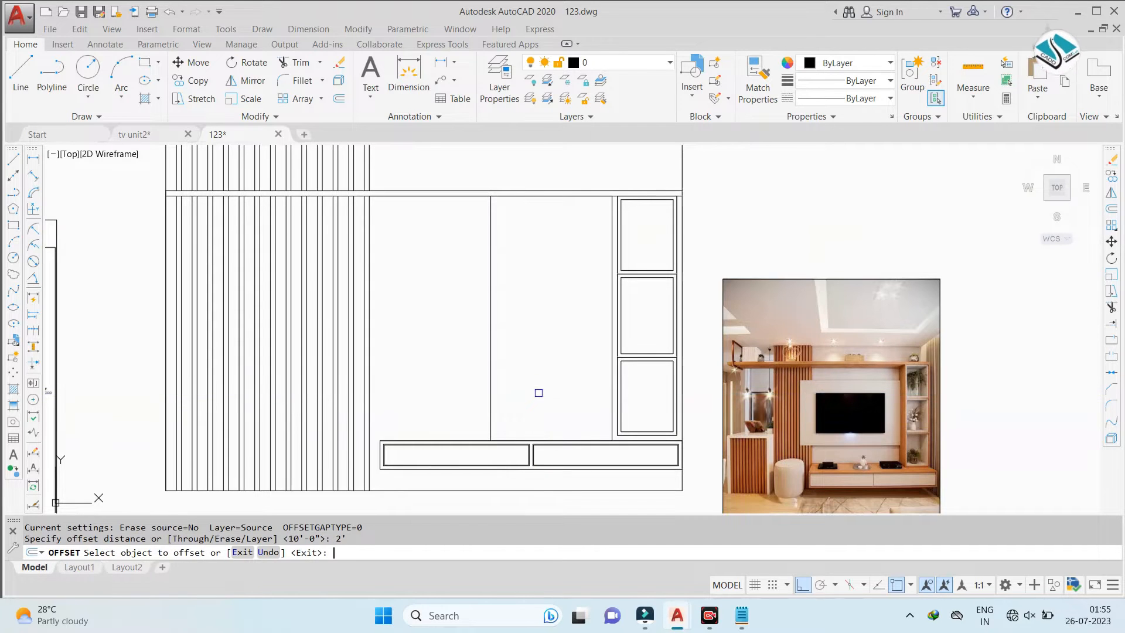
pyautogui.click(491, 359)
pyautogui.click(460, 350)
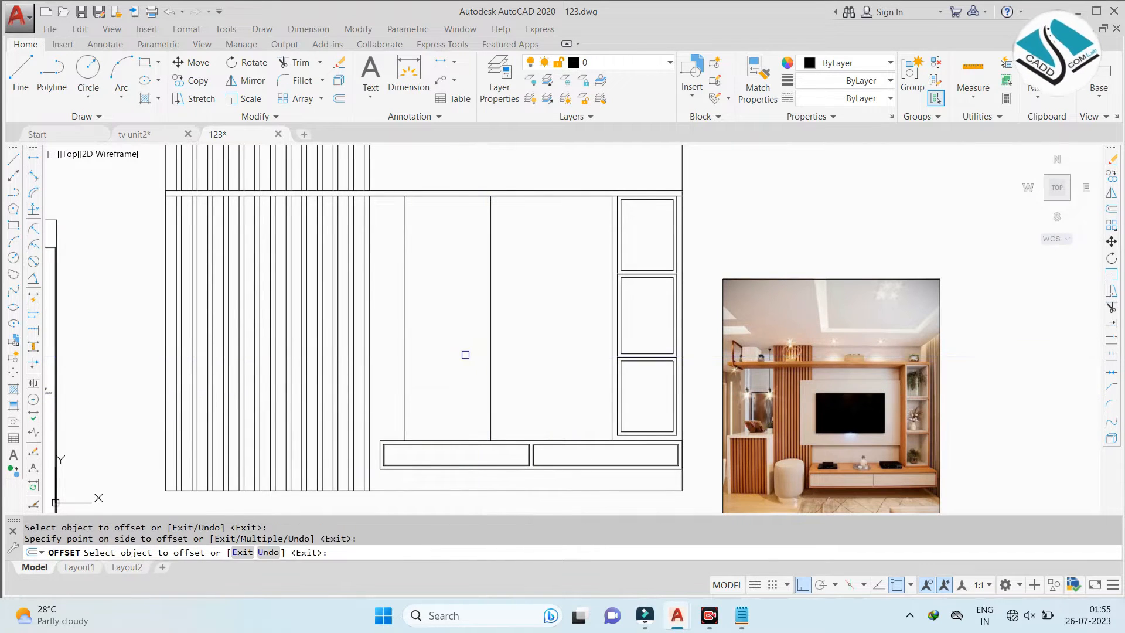
pyautogui.click(490, 354)
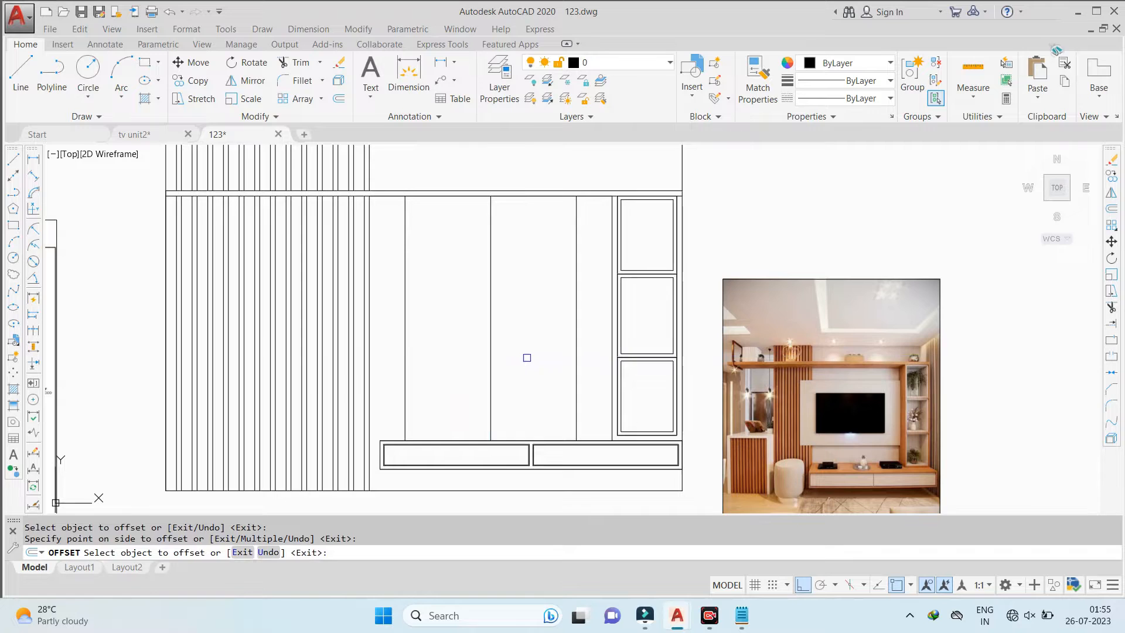
# Draw a horizontal line across the TV area between the two outer vertical lines, crossing the centre line
pyautogui.click(527, 352)
pyautogui.press('Escape')
pyautogui.write('l')
pyautogui.press('Return')
pyautogui.click(405, 319)
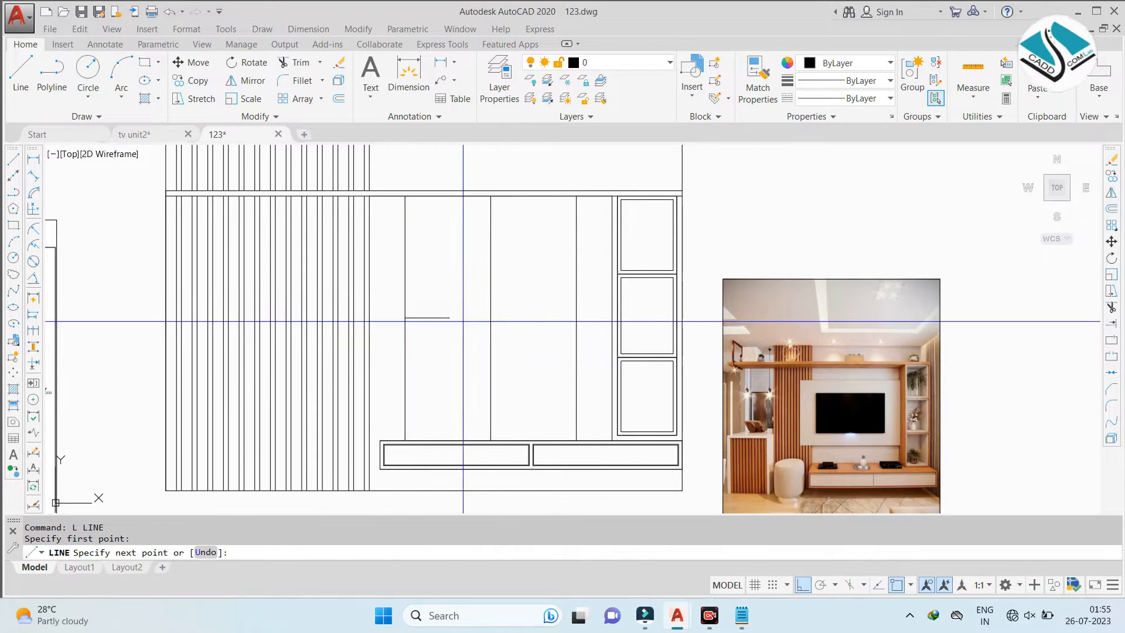
pyautogui.click(577, 318)
pyautogui.press('Escape')
# Try to offset the TV area's horizontal line 1'6" downward
pyautogui.write('o')
pyautogui.press('Return')
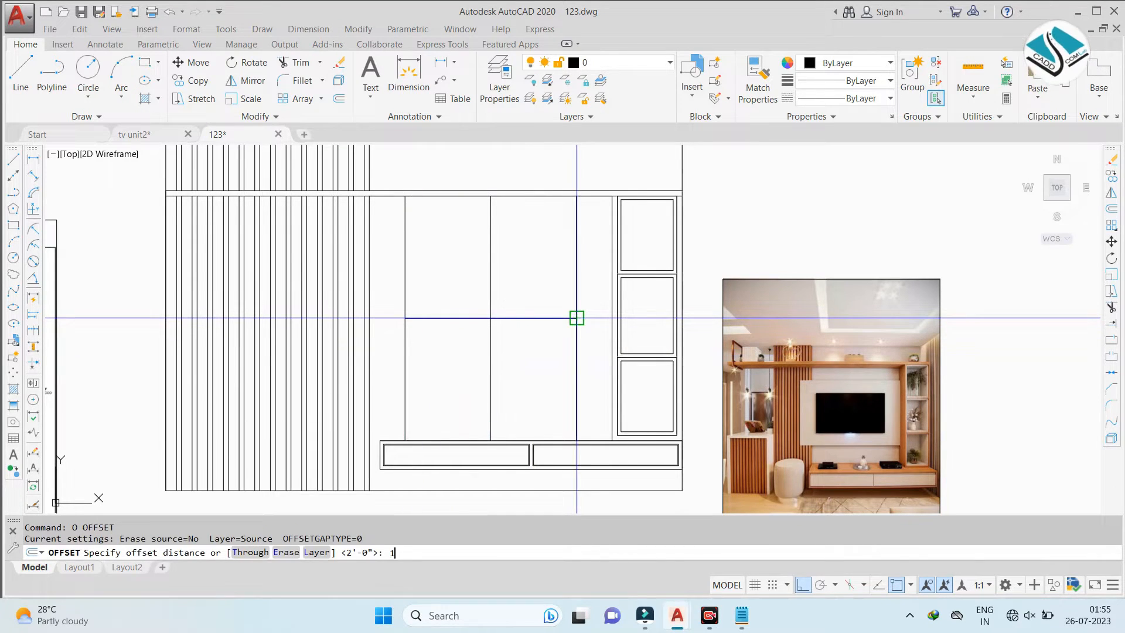
pyautogui.write('1\'6"')
pyautogui.press('Return')
pyautogui.click(531, 319)
pyautogui.click(530, 339)
pyautogui.hotkey('ctrl', 'z')
pyautogui.press('Escape')
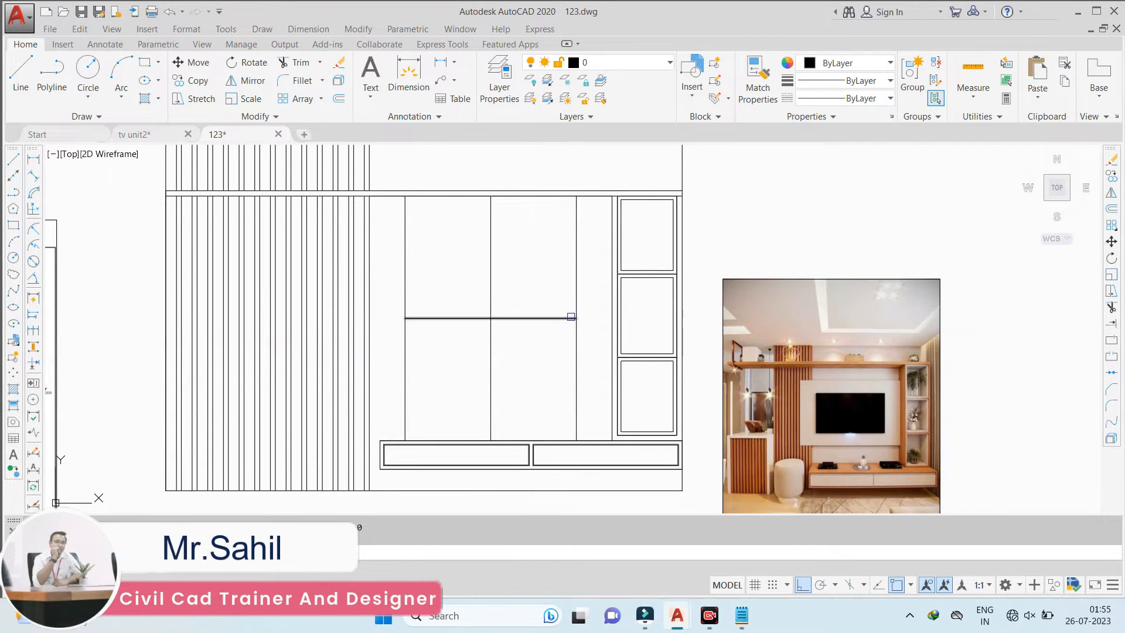
# Offset the TV area's horizontal line 10" below and above itself
pyautogui.click(539, 319)
pyautogui.click(539, 359)
pyautogui.click(533, 316)
pyautogui.click(547, 308)
pyautogui.press('Escape')
# Trim the TV area's vertical lines above and below the two offset horizontal lines to leave a closed TV rectangle
pyautogui.write('tr')
pyautogui.press('space')
pyautogui.press('space')
pyautogui.click(591, 245)
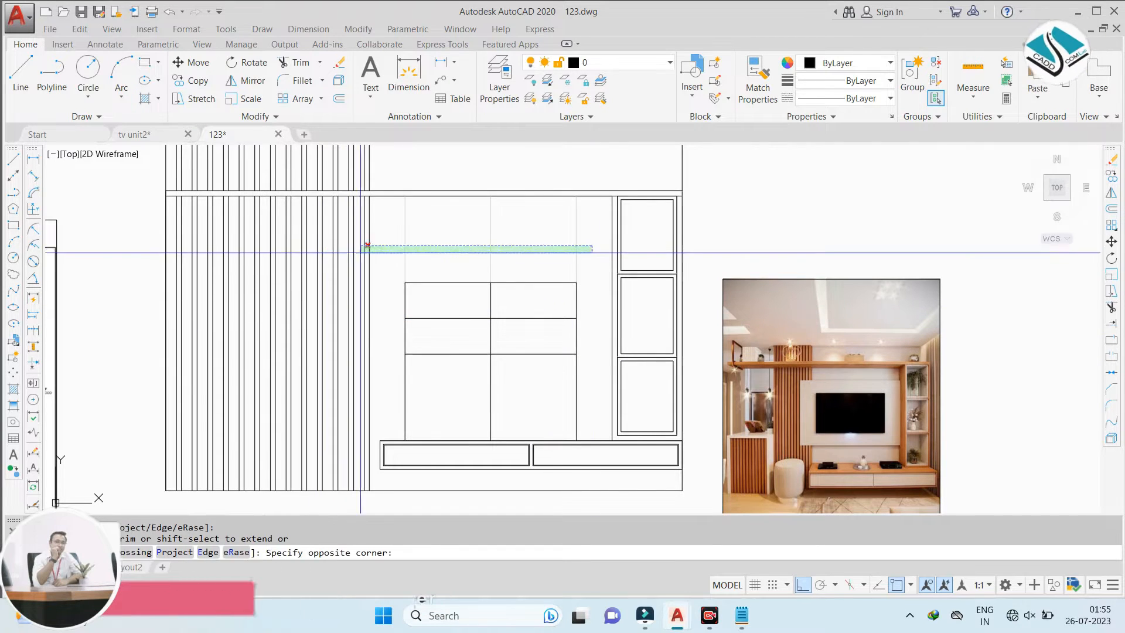
pyautogui.click(364, 245)
pyautogui.click(381, 365)
pyautogui.click(630, 394)
pyautogui.press('Escape')
# Erase the vertical and horizontal centre lines inside the TV rectangle
pyautogui.click(514, 308)
pyautogui.click(472, 327)
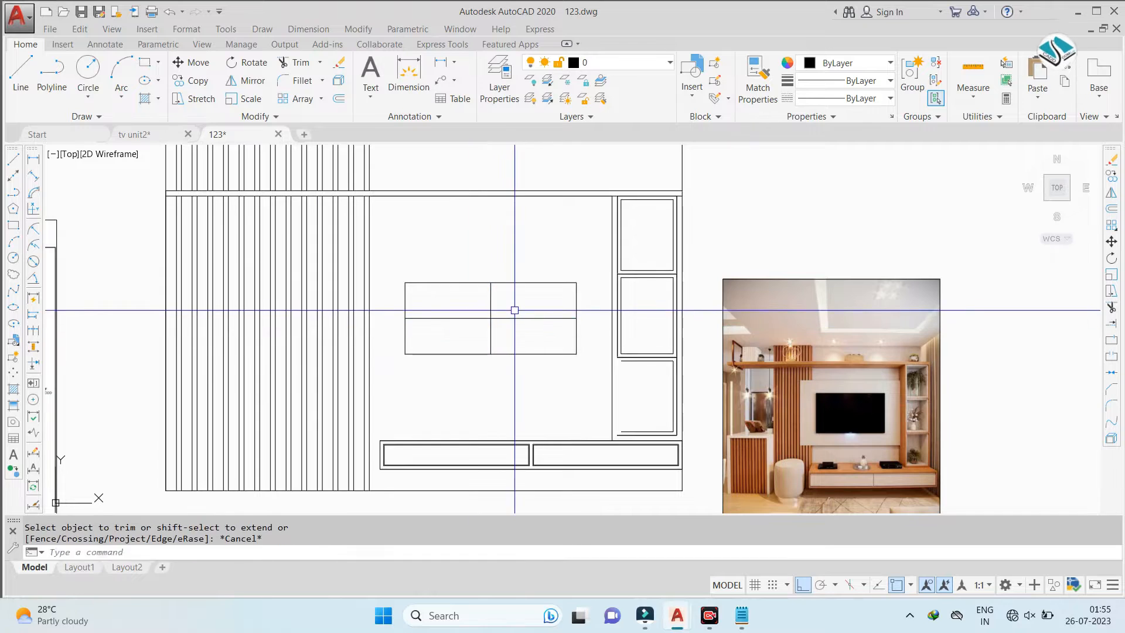
pyautogui.click(515, 309)
pyautogui.click(463, 327)
pyautogui.write('e')
pyautogui.press('space')
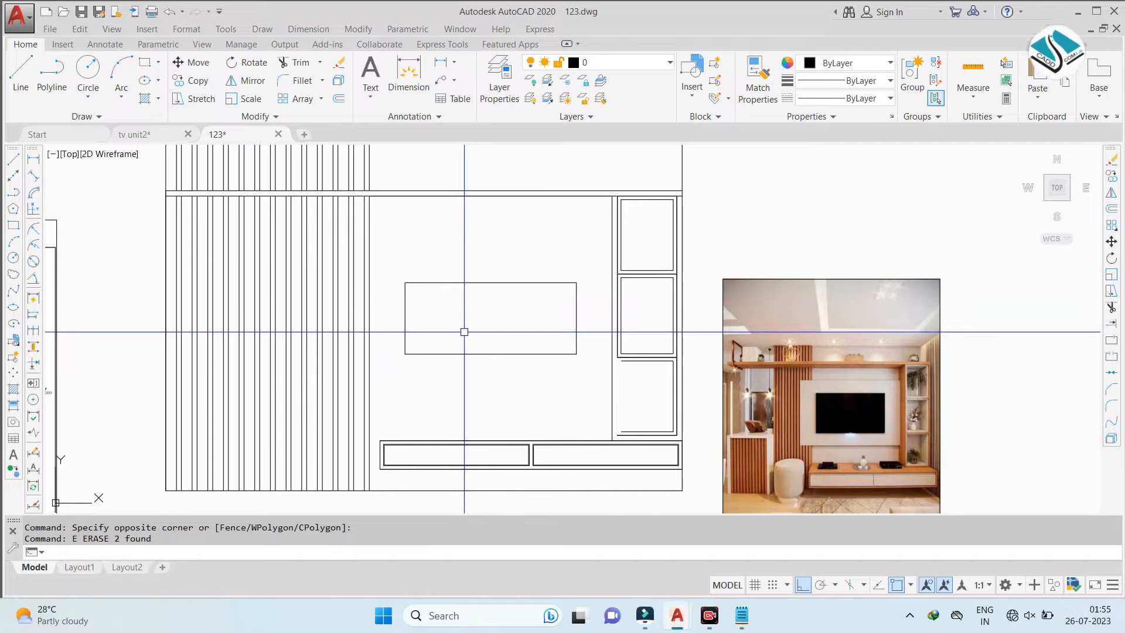
pyautogui.scroll(2, 812, 433)
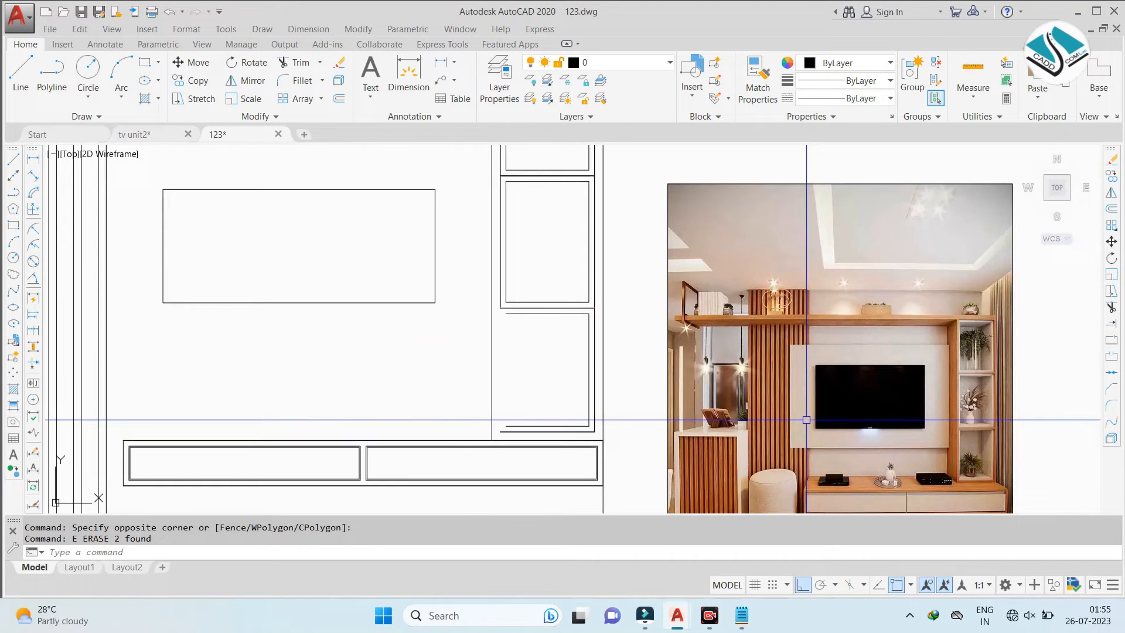
pyautogui.scroll(-2, 739, 384)
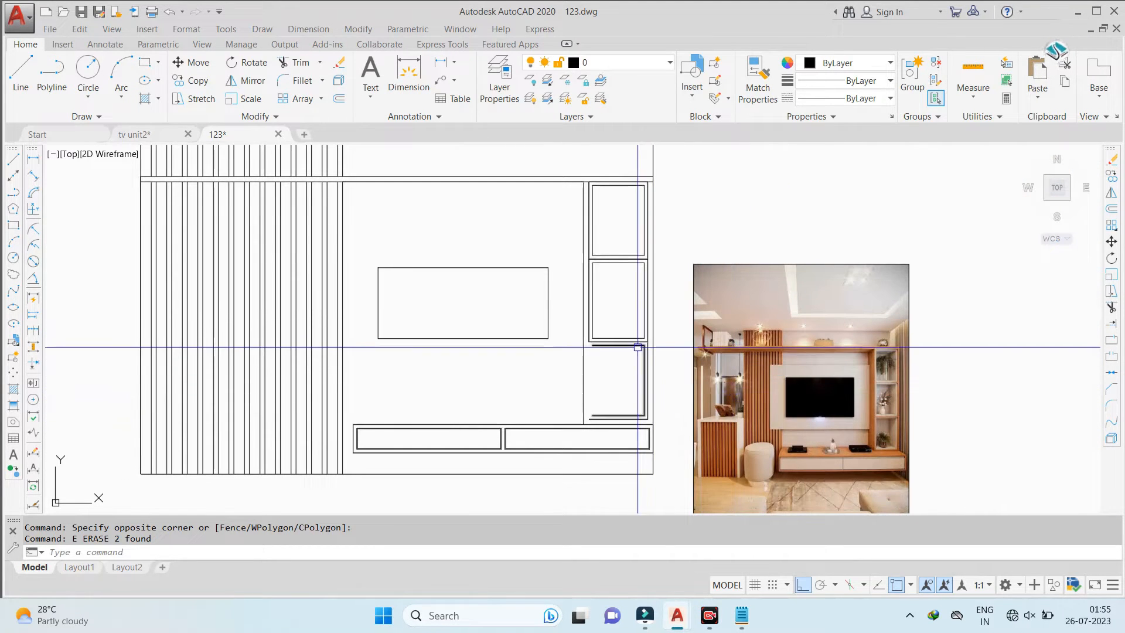
pyautogui.write('o')
pyautogui.press('Return')
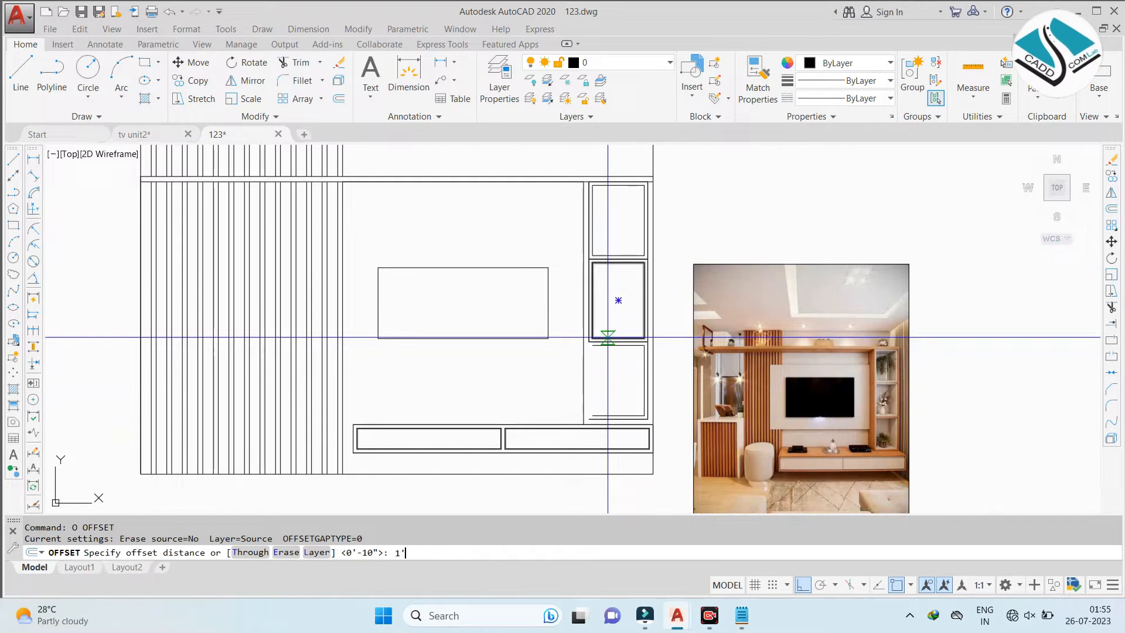
pyautogui.press('Return')
pyautogui.click(441, 263)
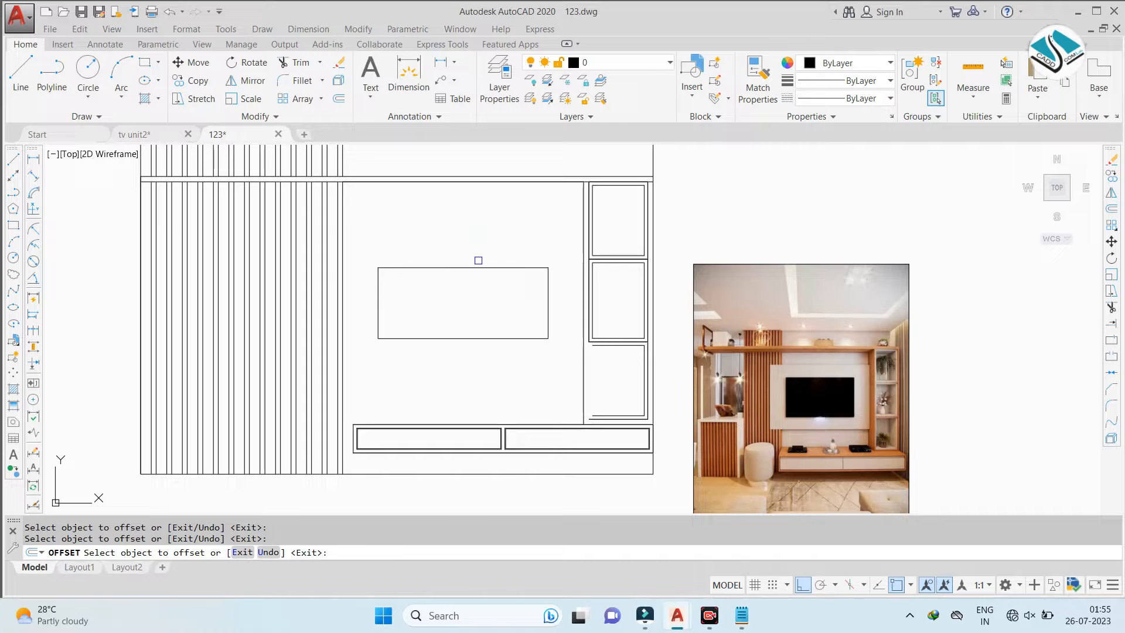
pyautogui.click(480, 267)
pyautogui.press('Escape')
pyautogui.write('o')
pyautogui.press('Return')
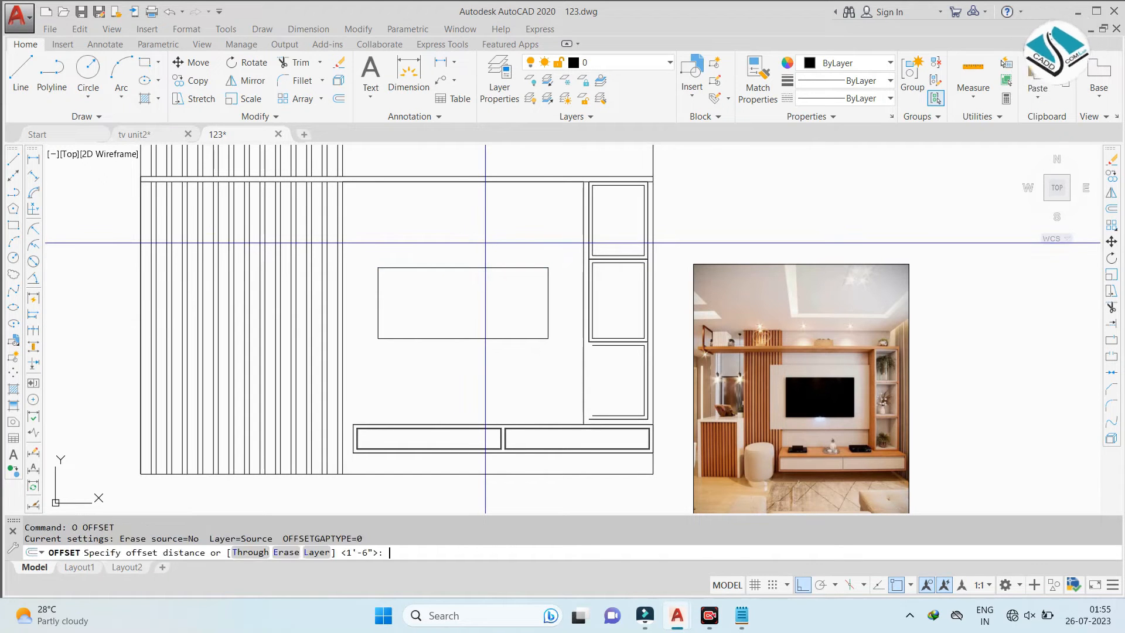
pyautogui.write("1'")
pyautogui.press('Return')
pyautogui.click(391, 267)
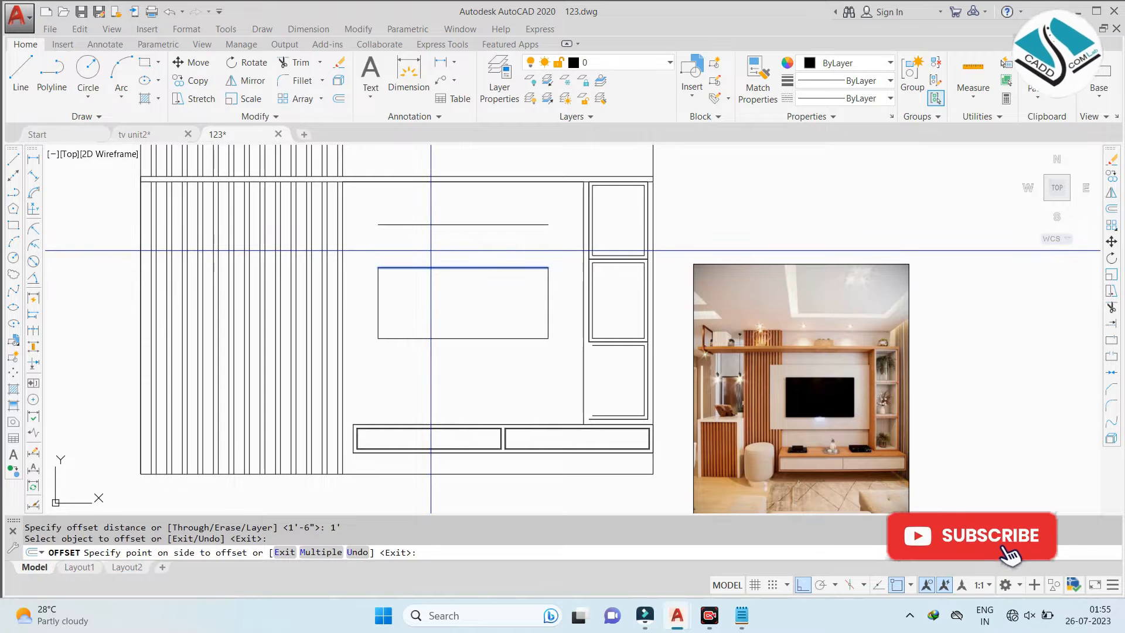
pyautogui.press('Escape')
# Offset the upper, lower and left edges of the TV rectangle 10" outward for the back panel
pyautogui.write('o')
pyautogui.press('Return')
pyautogui.write('10')
pyautogui.press('Return')
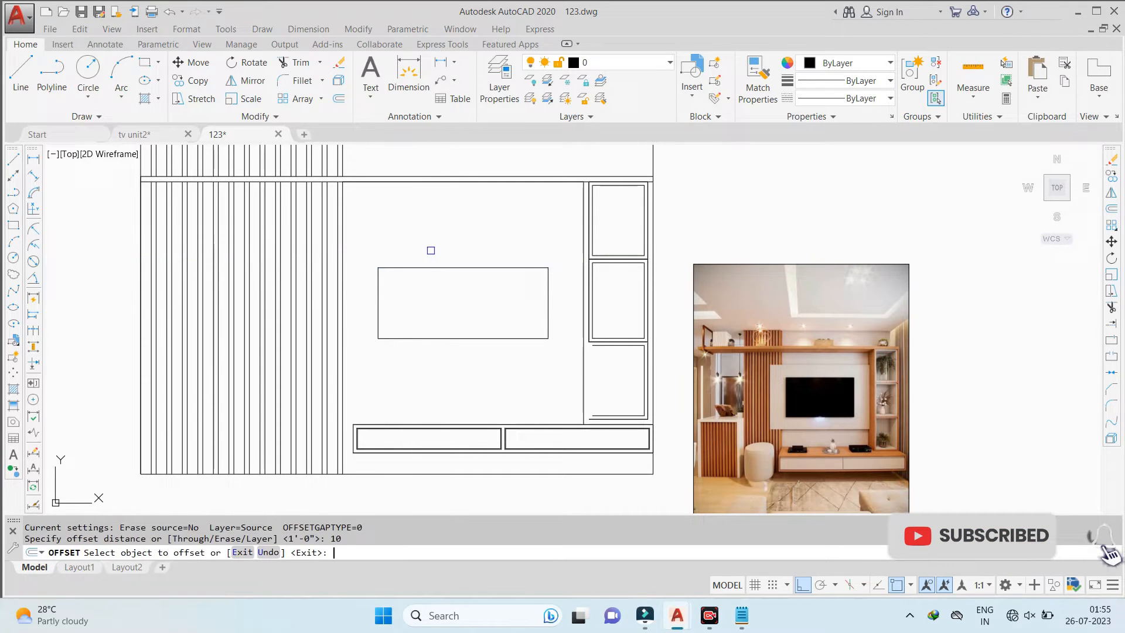
pyautogui.click(438, 267)
pyautogui.click(457, 229)
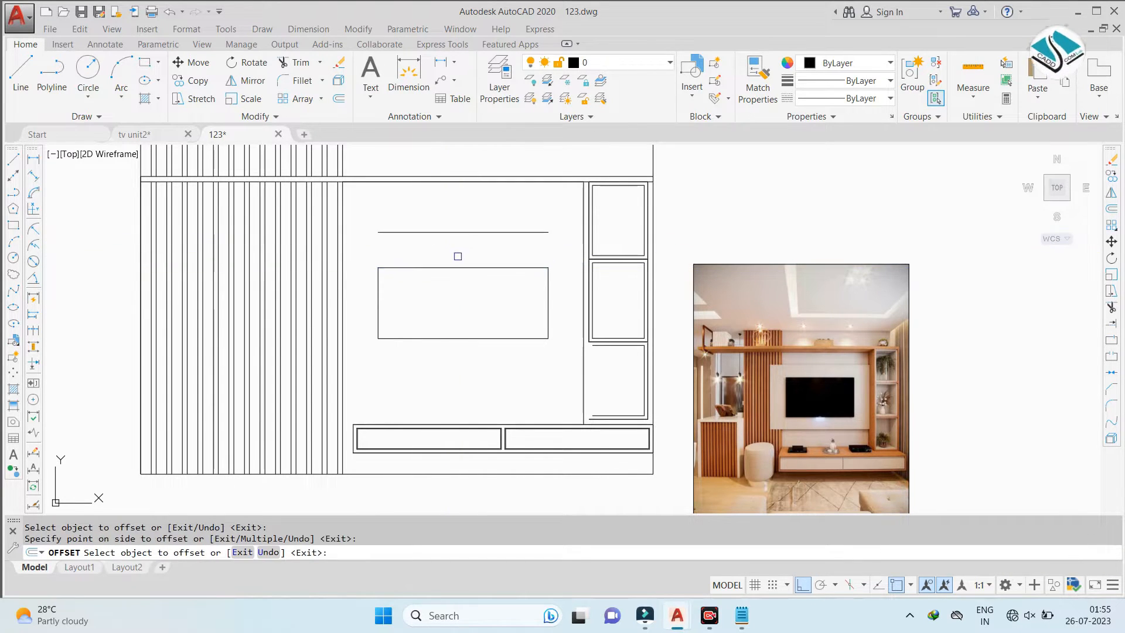
pyautogui.click(463, 338)
pyautogui.click(486, 359)
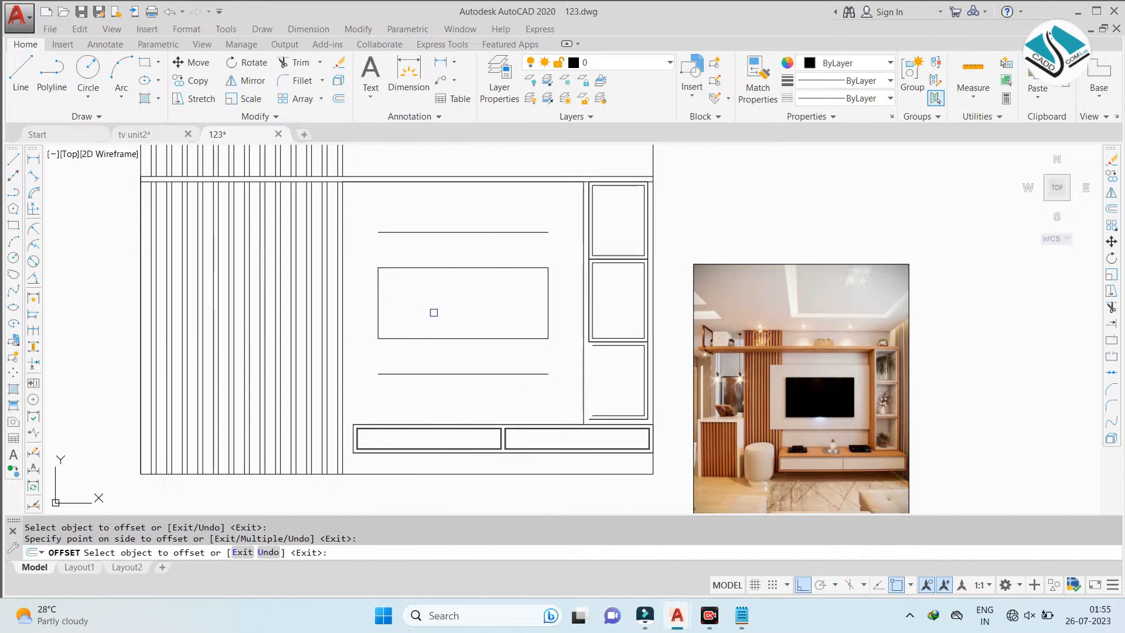
pyautogui.click(375, 303)
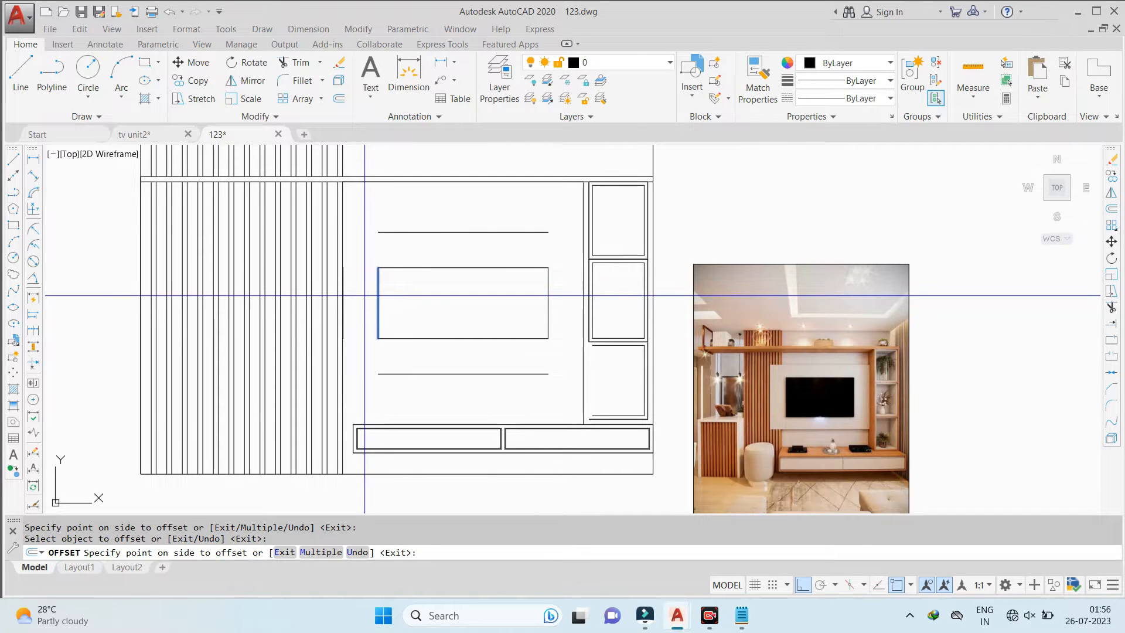
pyautogui.click(364, 296)
pyautogui.press('Escape')
# Try to fillet the back panel's upper-left corner with a 3" radius
pyautogui.write('f')
pyautogui.press('Return')
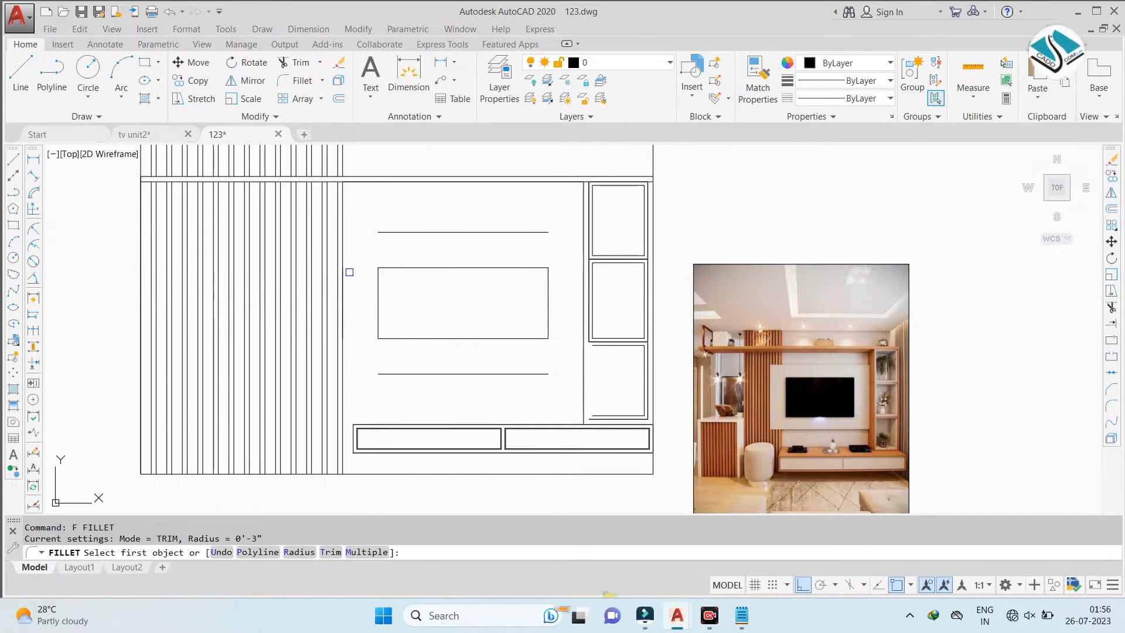
pyautogui.click(342, 279)
pyautogui.press('Escape')
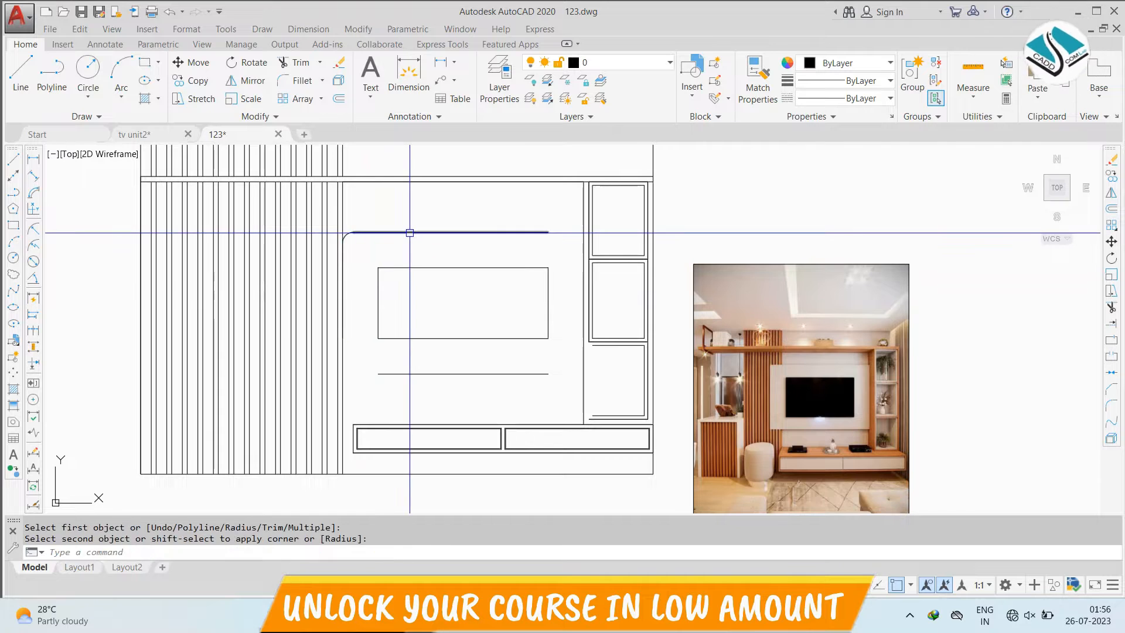
# Fillet the back panel's upper line at radius 0 to its left edge and to the vertical line beside the open shelves
pyautogui.write('f')
pyautogui.press('Return')
pyautogui.write('r')
pyautogui.press('Return')
pyautogui.write('0')
pyautogui.press('Return')
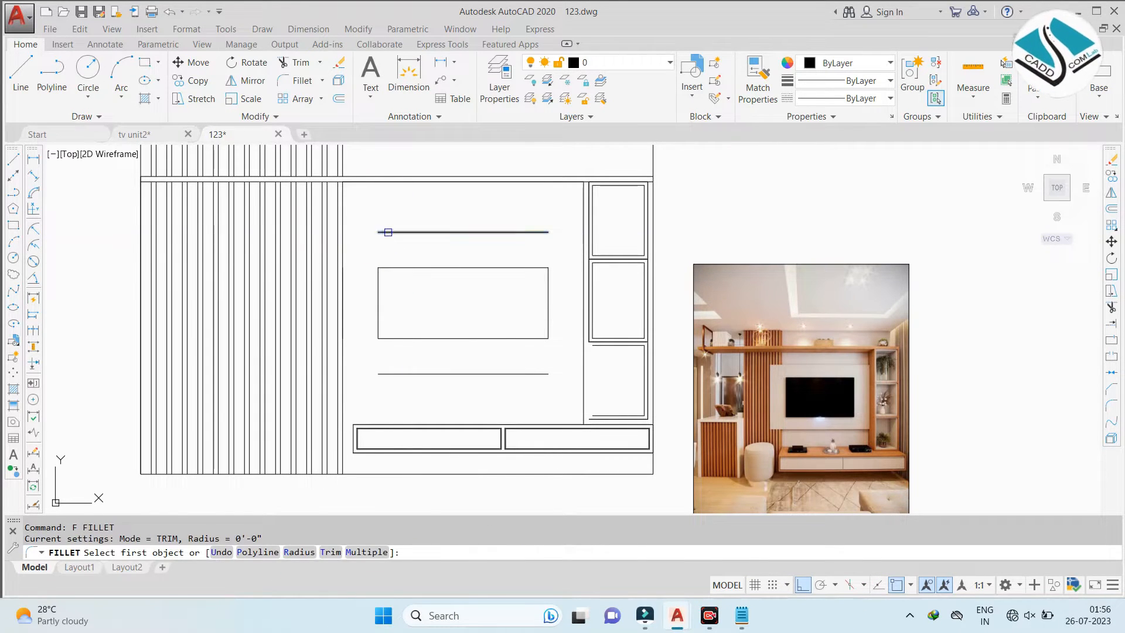
pyautogui.click(343, 269)
pyautogui.press('Return')
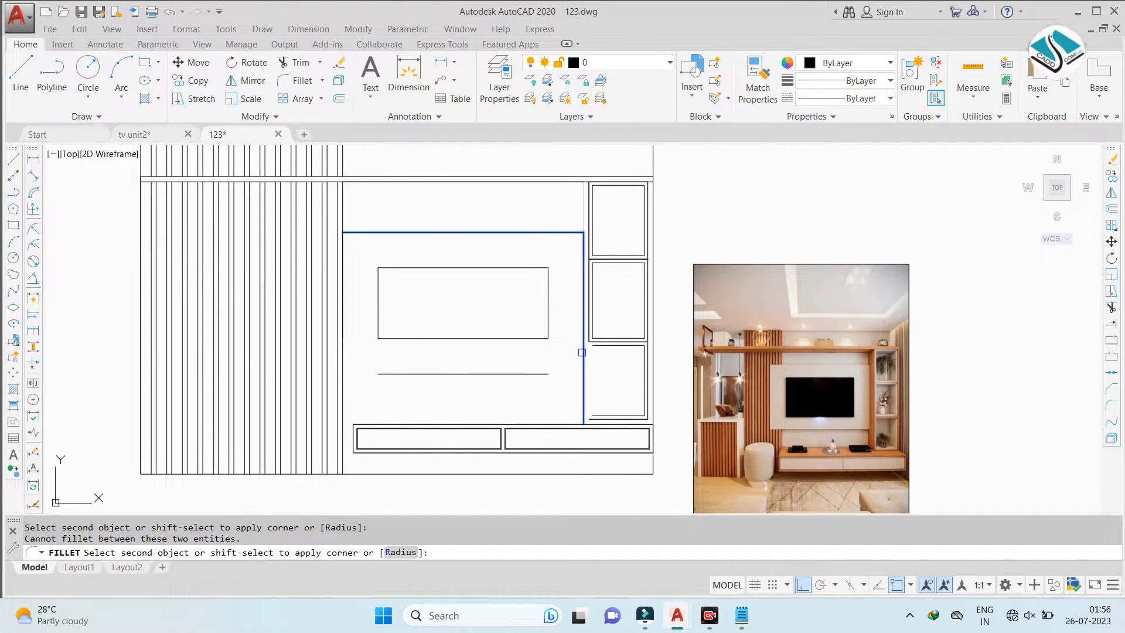
pyautogui.press('Escape')
# Fillet the back panel's lower line to its right and left edges with sharp corners, closing the outline
pyautogui.press('Return')
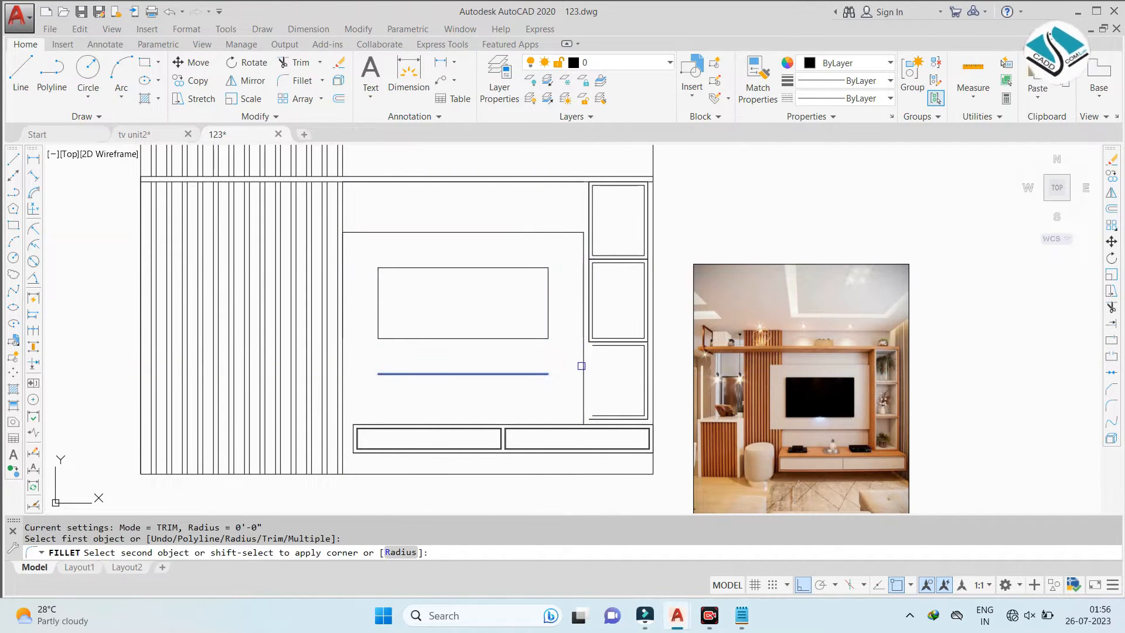
pyautogui.click(582, 367)
pyautogui.press('Return')
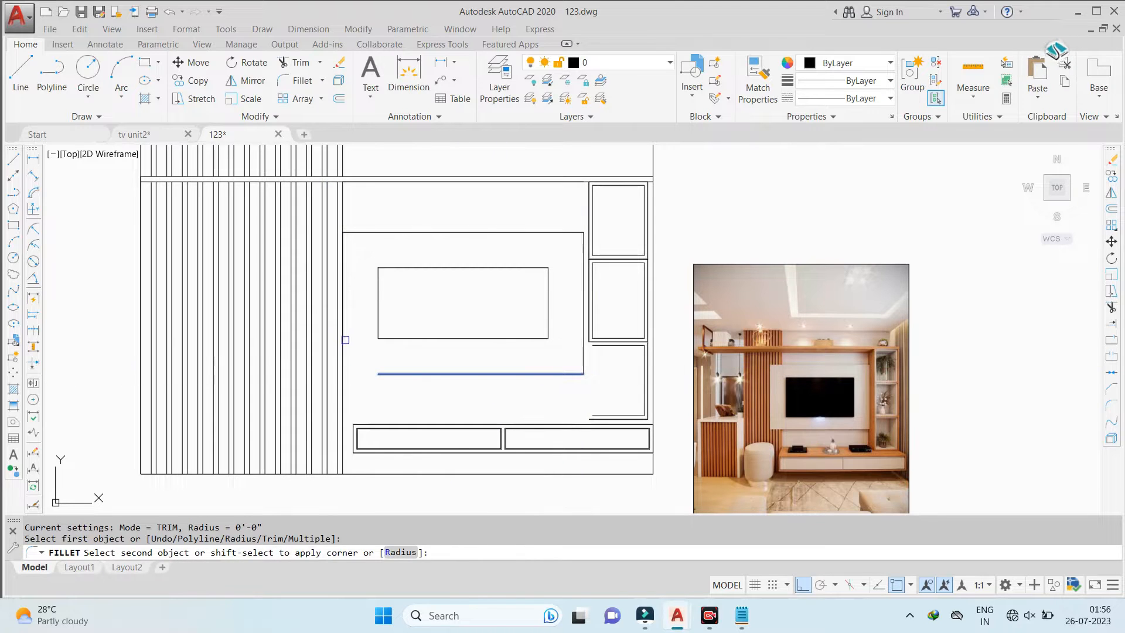
pyautogui.click(347, 339)
pyautogui.press('Escape')
pyautogui.press('Escape')
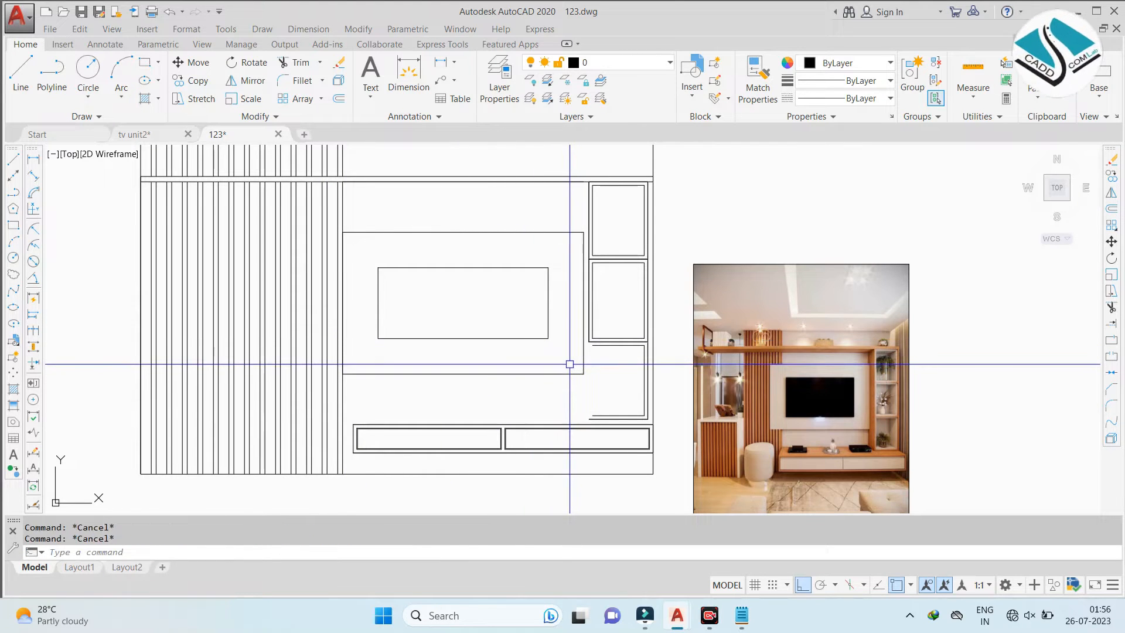
# Compare the elevation's rafter panel, TV back panel and open shelves with the reference photo
pyautogui.scroll(-2, 568, 362)
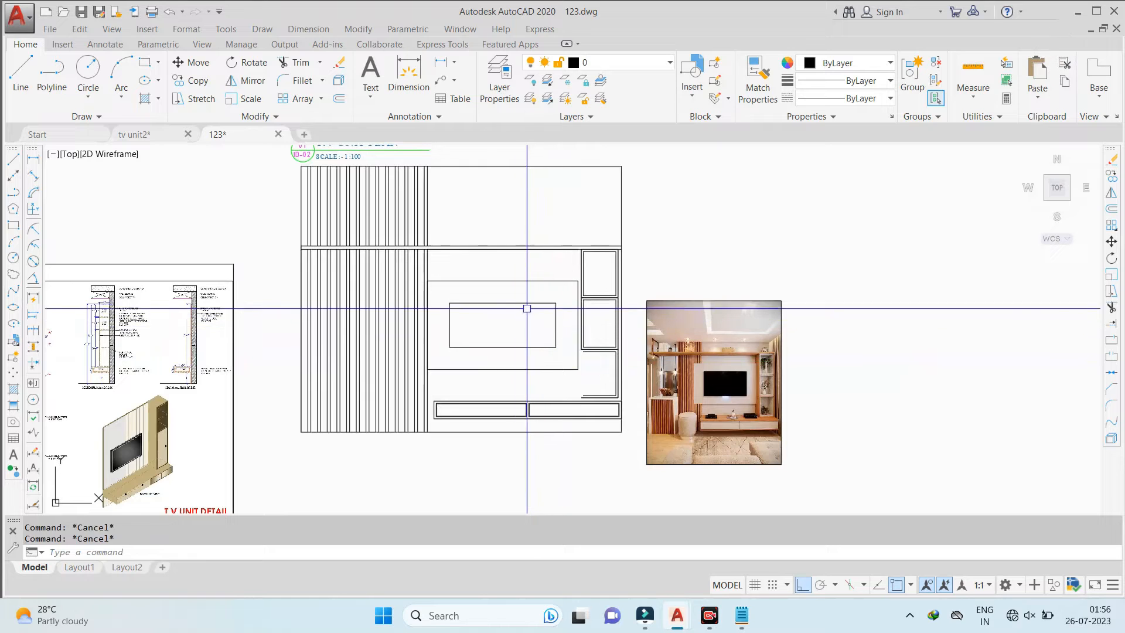
pyautogui.scroll(-4, 445, 235)
pyautogui.scroll(4, 466, 274)
pyautogui.scroll(2, 463, 258)
pyautogui.scroll(-5, 459, 261)
pyautogui.scroll(3, 460, 269)
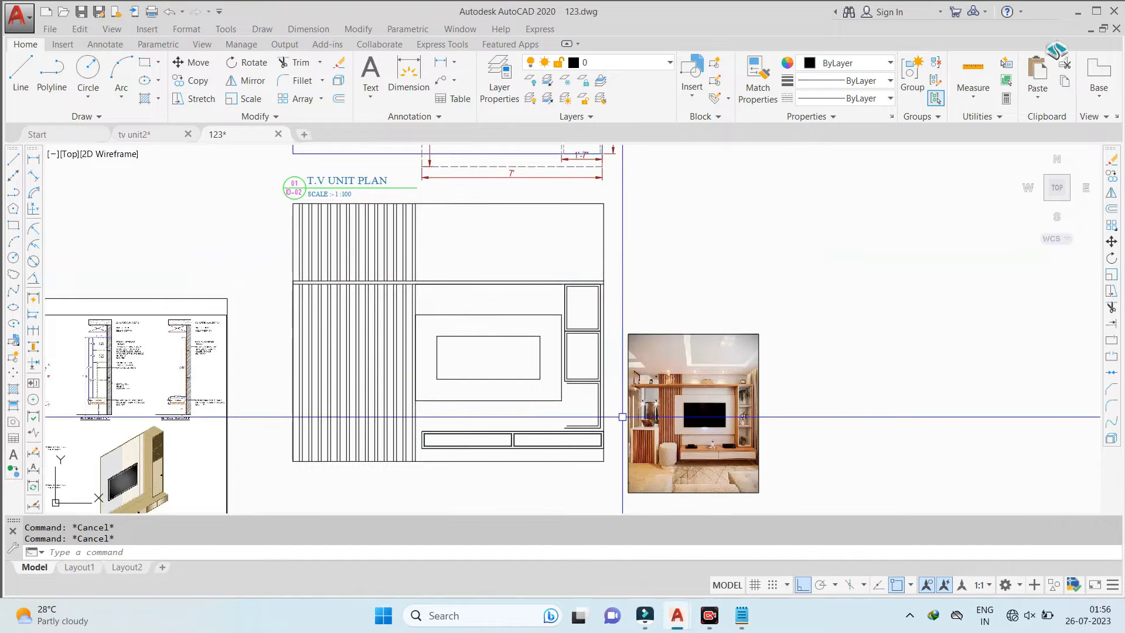
pyautogui.scroll(4, 631, 418)
pyautogui.scroll(-2, 702, 399)
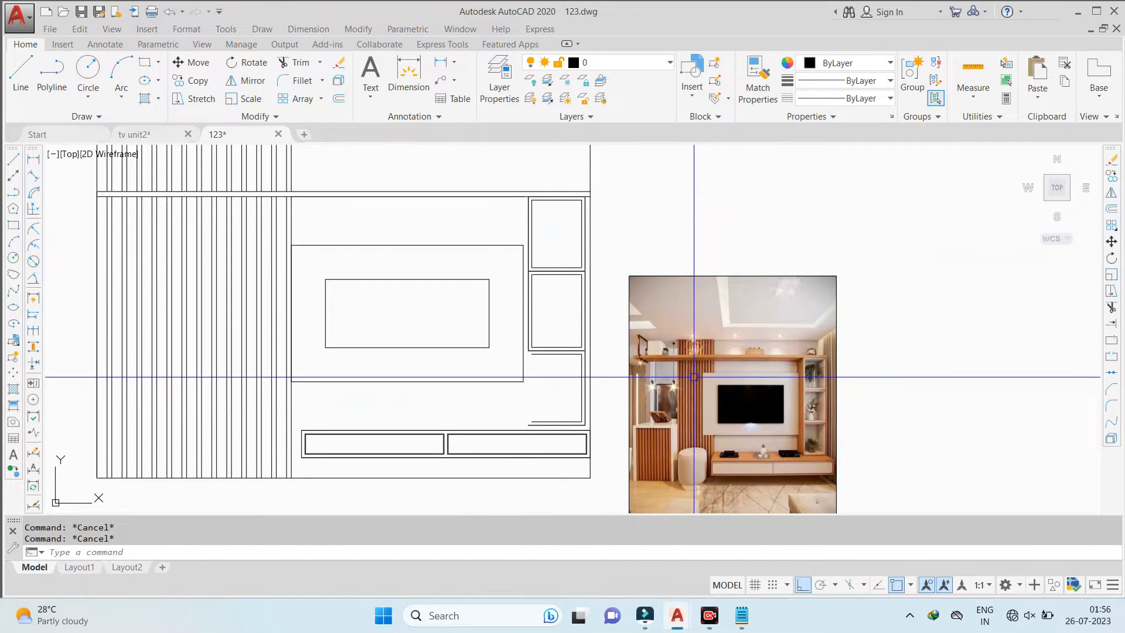
pyautogui.scroll(-2, 687, 351)
pyautogui.scroll(4, 684, 352)
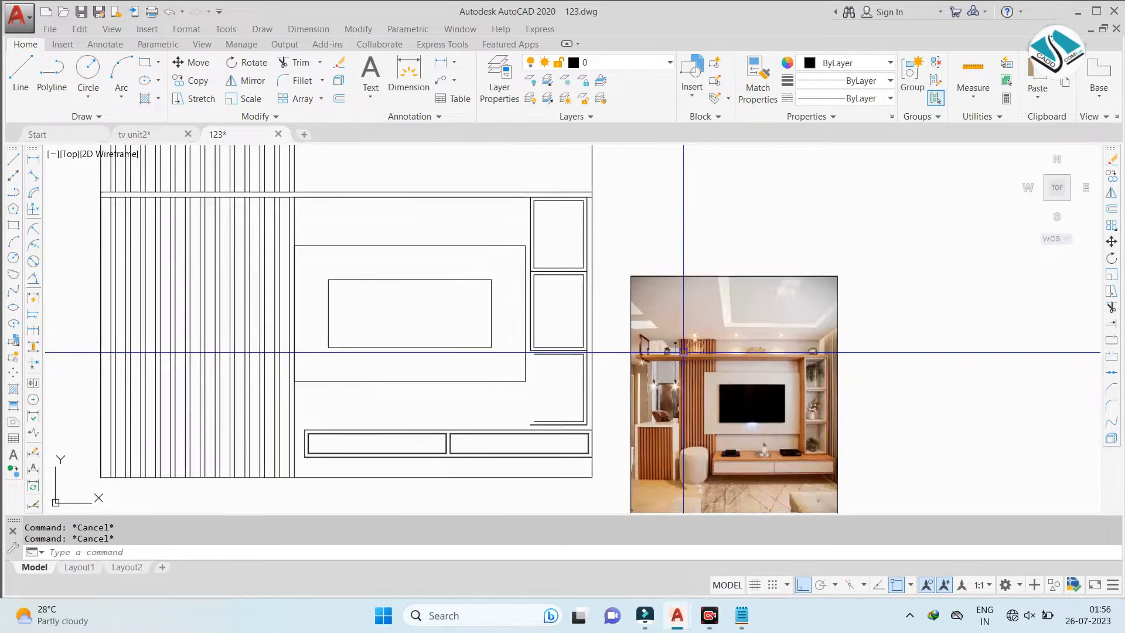
pyautogui.scroll(2, 715, 378)
pyautogui.scroll(-4, 712, 374)
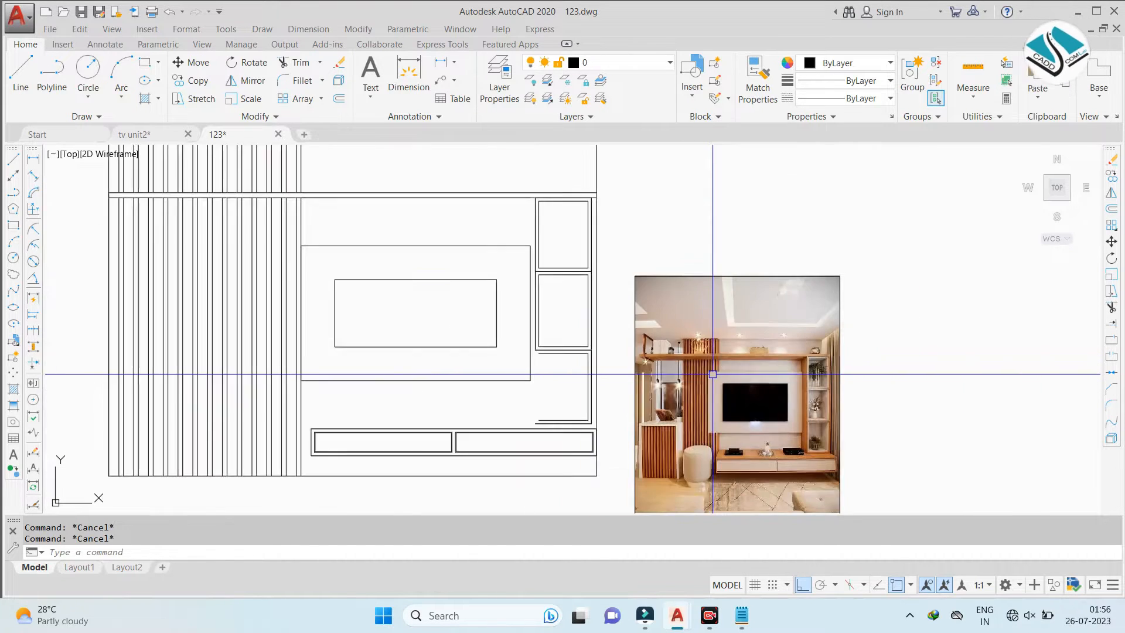
pyautogui.scroll(-2, 300, 276)
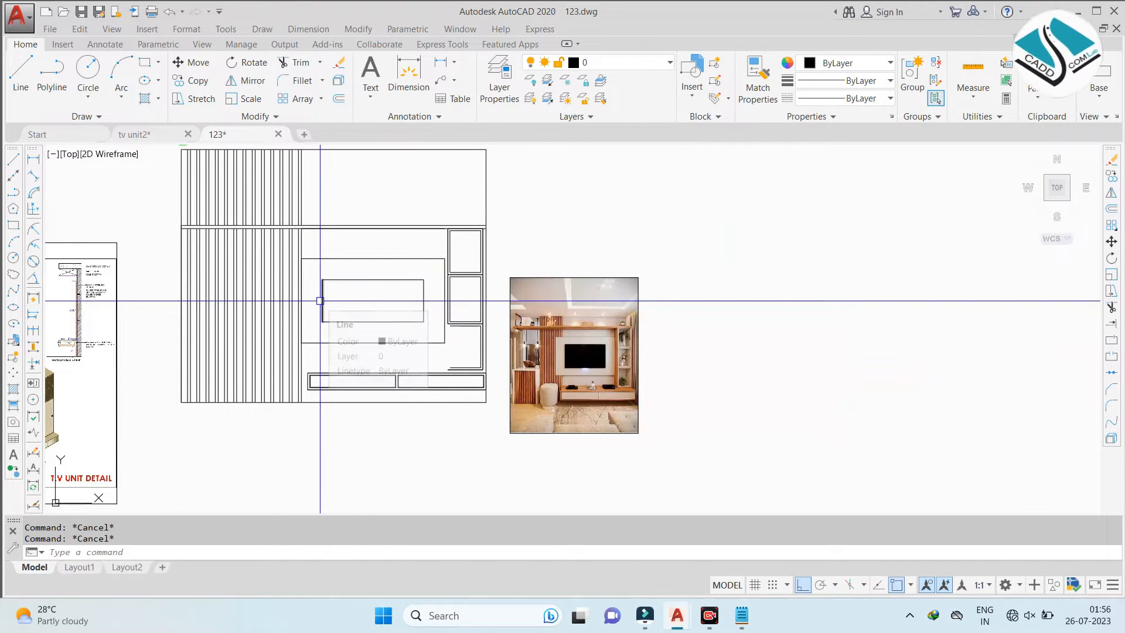
pyautogui.scroll(4, 624, 355)
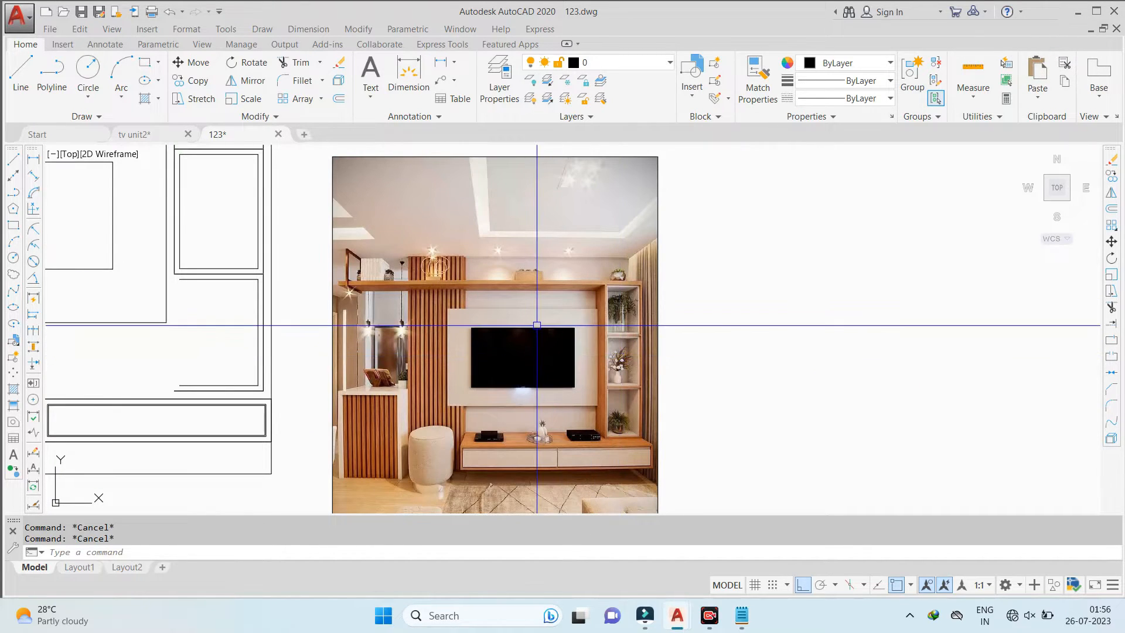
pyautogui.scroll(-4, 558, 324)
# Copy the inner rectangle of the middle open shelf down to the upper-right inner corner of the lowest shelf
pyautogui.scroll(2, 420, 361)
pyautogui.scroll(2, 420, 361)
pyautogui.click(465, 199)
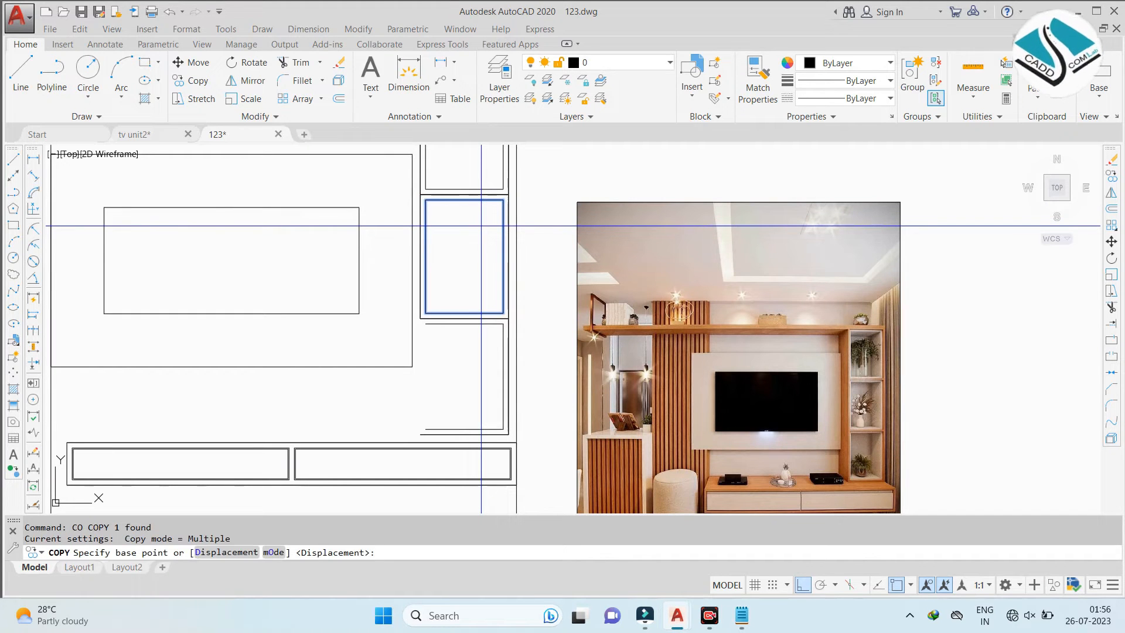
pyautogui.click(503, 200)
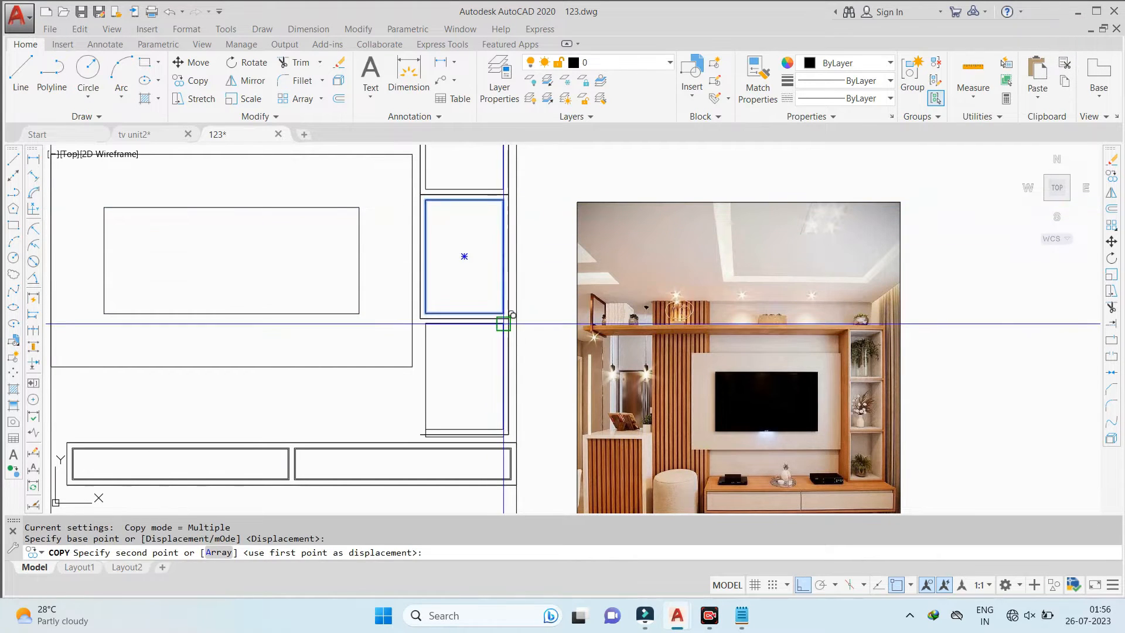
pyautogui.click(504, 324)
pyautogui.press('Escape')
pyautogui.press('Escape')
pyautogui.press('Escape')
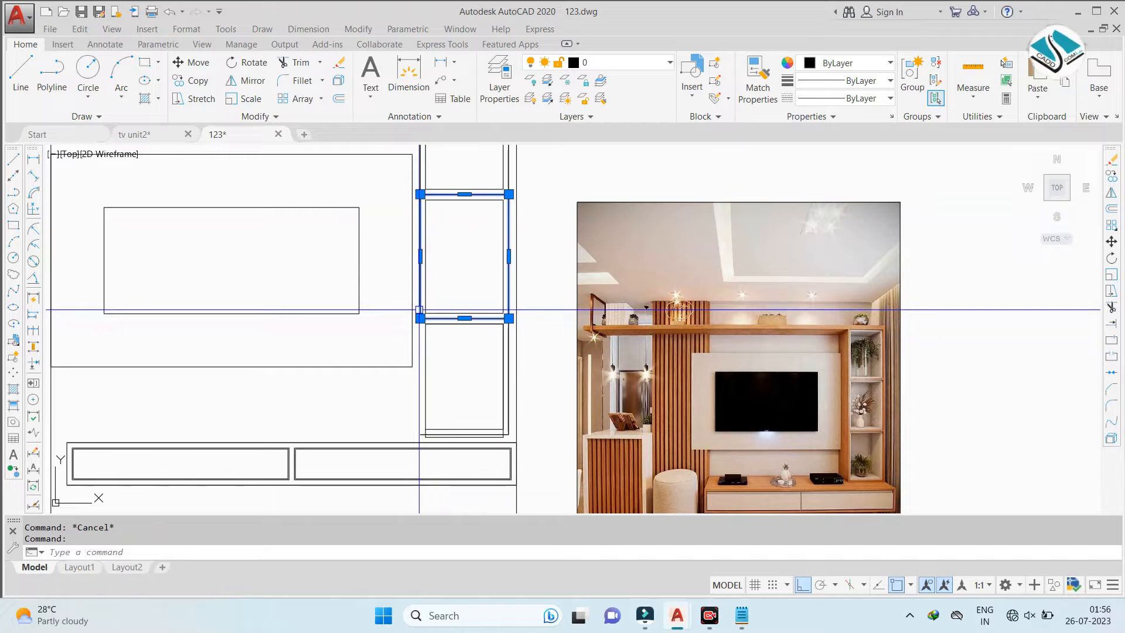
# Copy the outer frame of the middle open shelf down to form the lowest shelf's frame, starting from its lower-right corner
pyautogui.scroll(4, 503, 200)
pyautogui.scroll(-2, 504, 198)
pyautogui.click(504, 198)
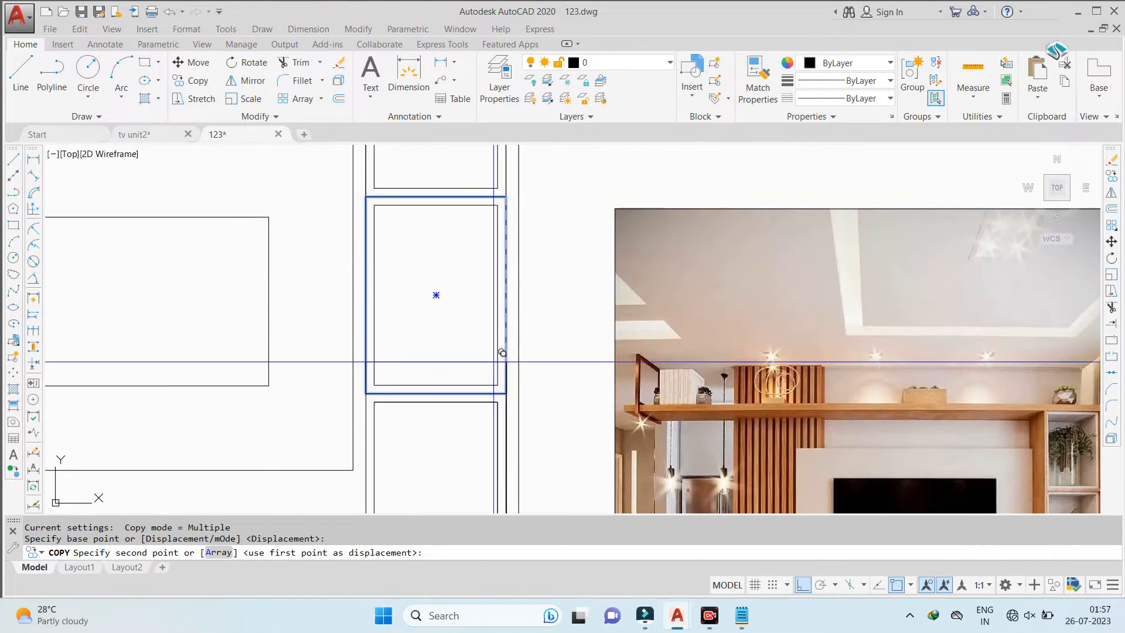
pyautogui.click(505, 392)
pyautogui.press('Escape')
pyautogui.scroll(-4, 505, 392)
pyautogui.scroll(6, 490, 414)
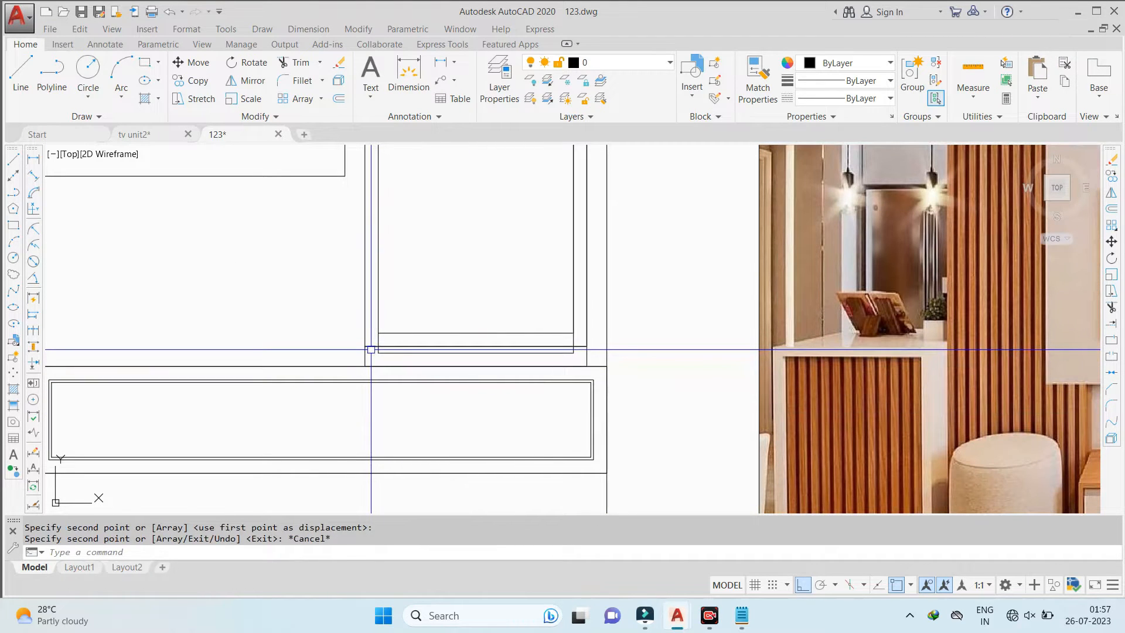
# Explode the copied rectangle in the lowest open shelf and erase its surplus lines above the cabinet
pyautogui.write('x')
pyautogui.press('Return')
pyautogui.click(372, 346)
pyautogui.press('Return')
pyautogui.click(402, 345)
pyautogui.write('e')
pyautogui.press('Return')
pyautogui.press('Escape')
pyautogui.click(458, 346)
pyautogui.write('e')
pyautogui.press('Return')
pyautogui.scroll(-4, 513, 333)
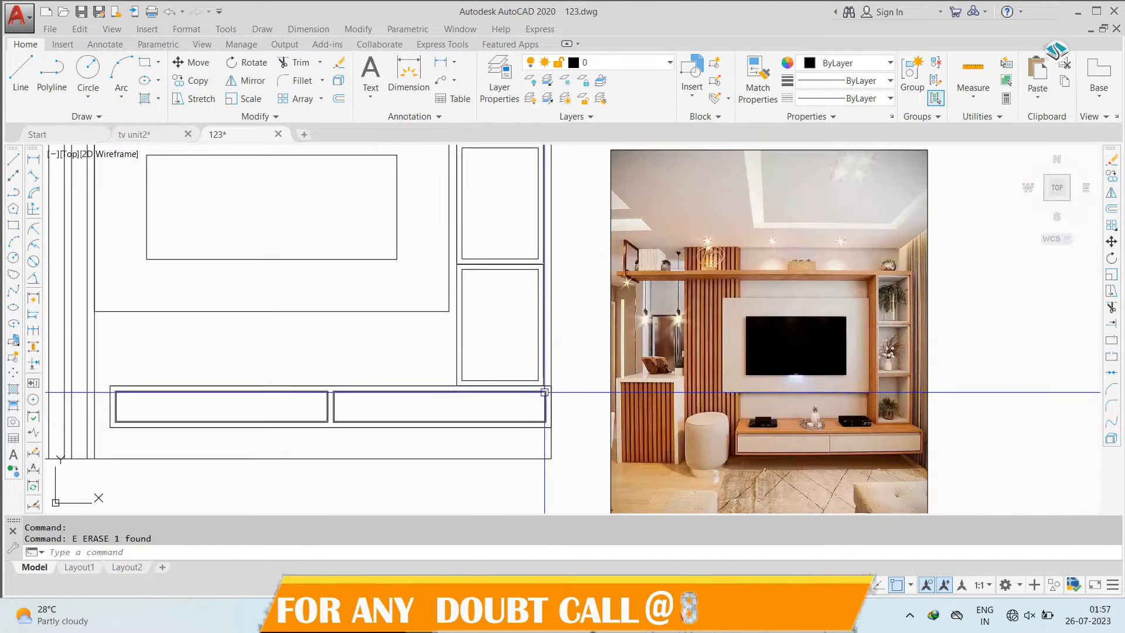
pyautogui.scroll(4, 554, 390)
pyautogui.press('Escape')
pyautogui.scroll(-5, 548, 392)
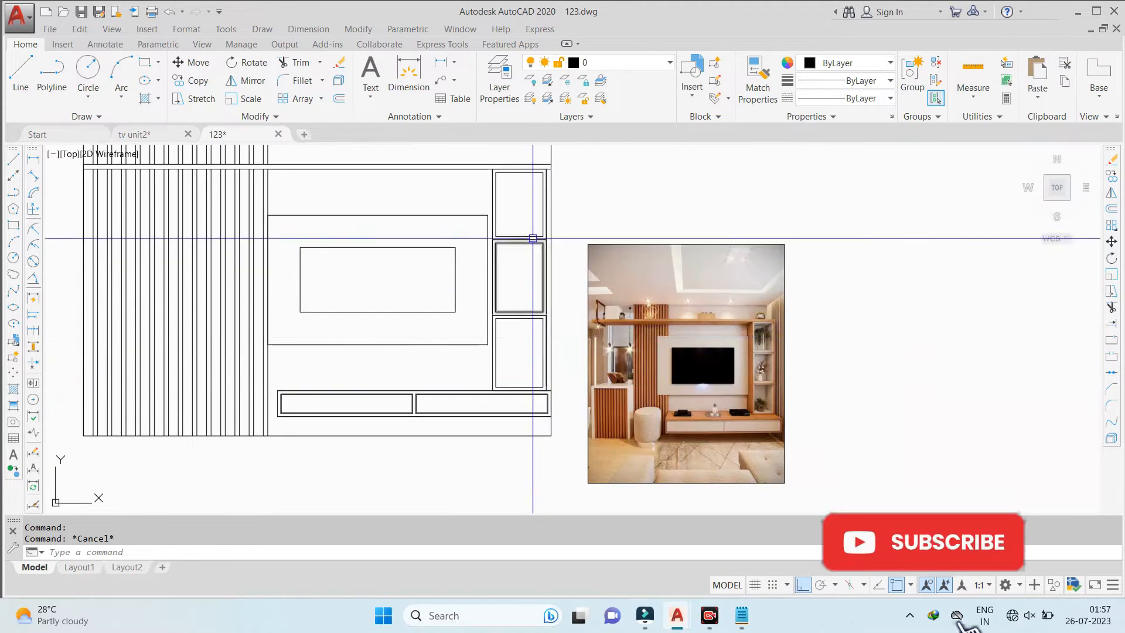
# Move the reference photo further right, away from the front elevation
pyautogui.scroll(4, 533, 238)
pyautogui.click(517, 241)
pyautogui.press('Escape')
pyautogui.scroll(-6, 514, 304)
pyautogui.moveTo(574, 272); pyautogui.dragTo(581, 272, button='middle')
pyautogui.click(647, 305)
pyautogui.write('m')
pyautogui.press('Return')
pyautogui.click(615, 331)
pyautogui.click(701, 264)
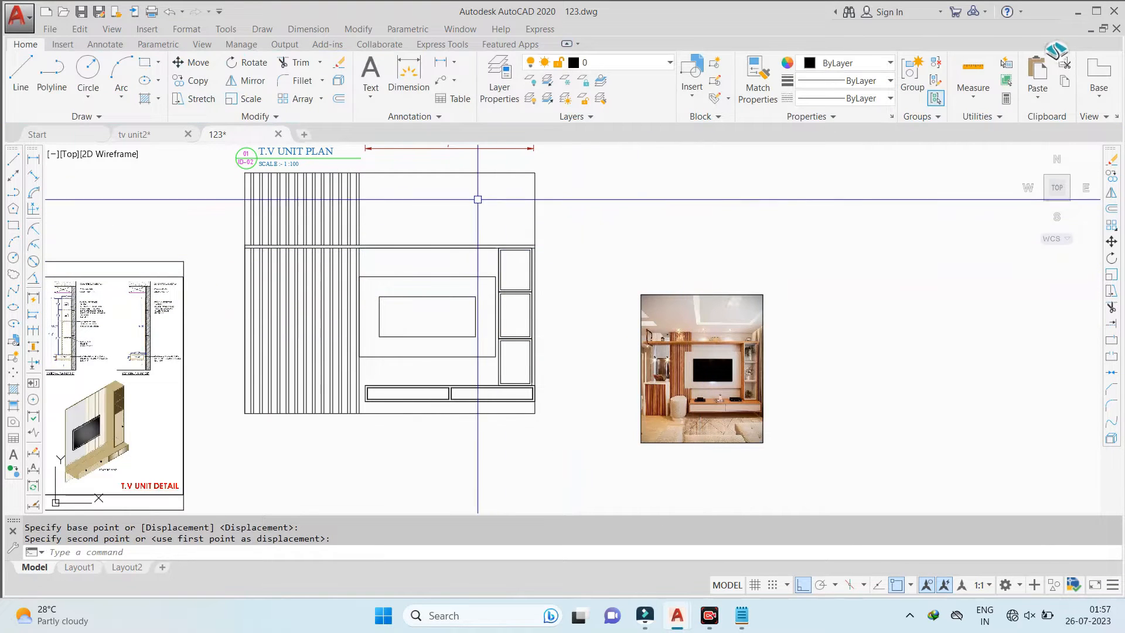
# Move the complete front elevation straight down, leaving space for a title between it and the T.V unit plan
pyautogui.click(546, 167)
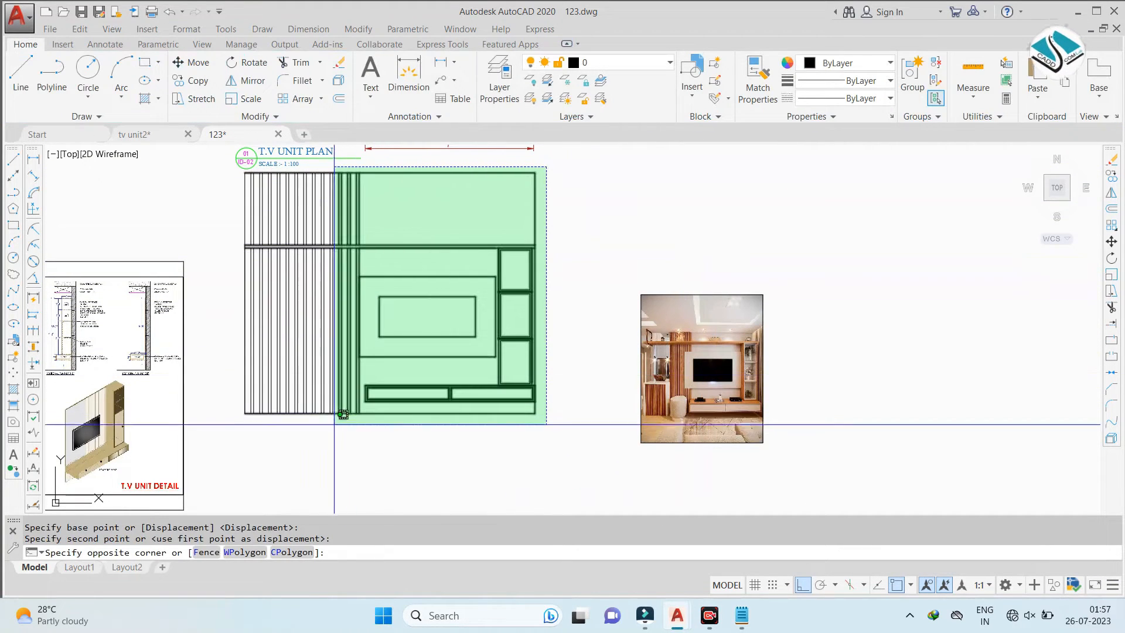
pyautogui.click(270, 455)
pyautogui.scroll(8, 430, 178)
pyautogui.click(495, 184)
pyautogui.click(351, 273)
pyautogui.scroll(-8, 375, 239)
pyautogui.click(346, 308)
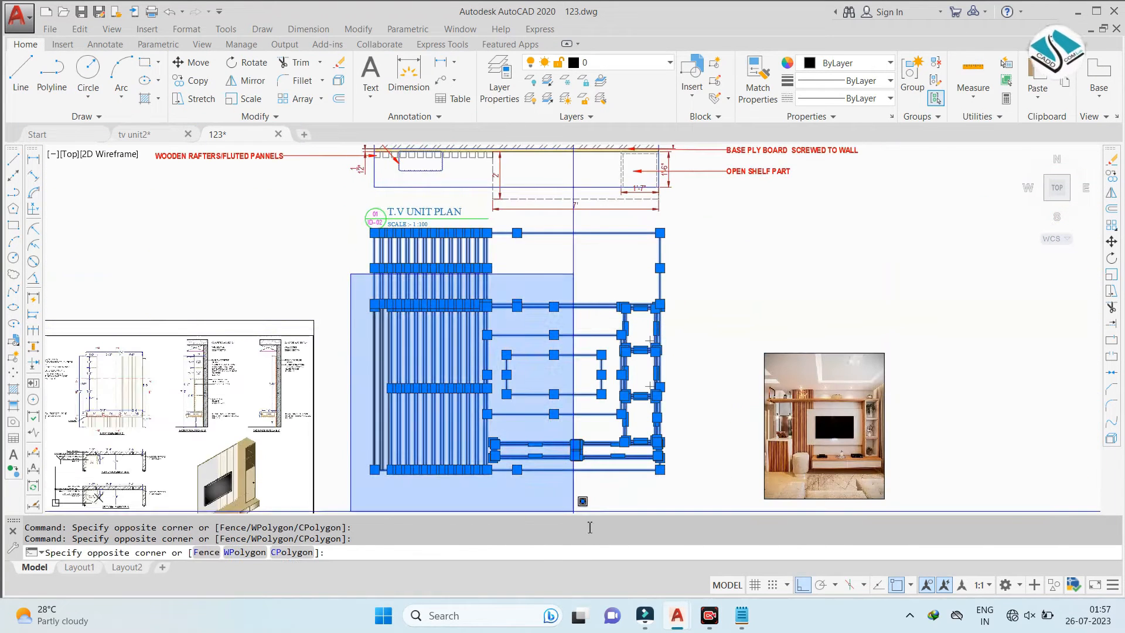
pyautogui.click(606, 504)
pyautogui.scroll(-3, 580, 363)
pyautogui.write('m')
pyautogui.press('Return')
pyautogui.click(577, 387)
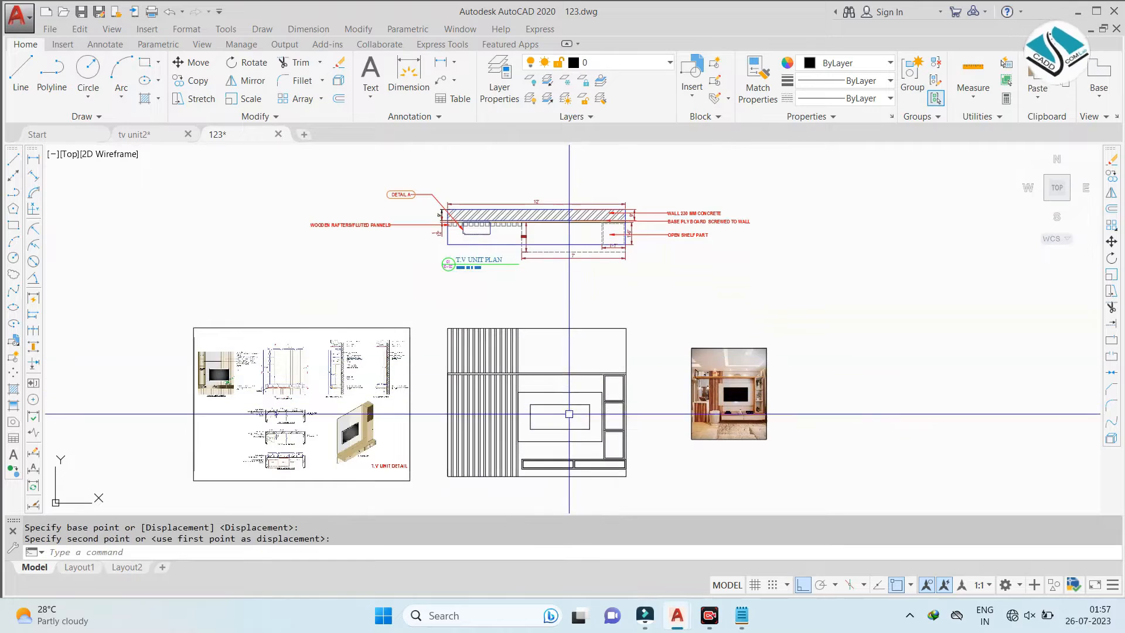
pyautogui.press('Escape')
# Copy the T.V UNIT PLAN title tag to just below the front elevation, with Ortho off for free placement
pyautogui.scroll(3, 399, 419)
pyautogui.scroll(5, 399, 419)
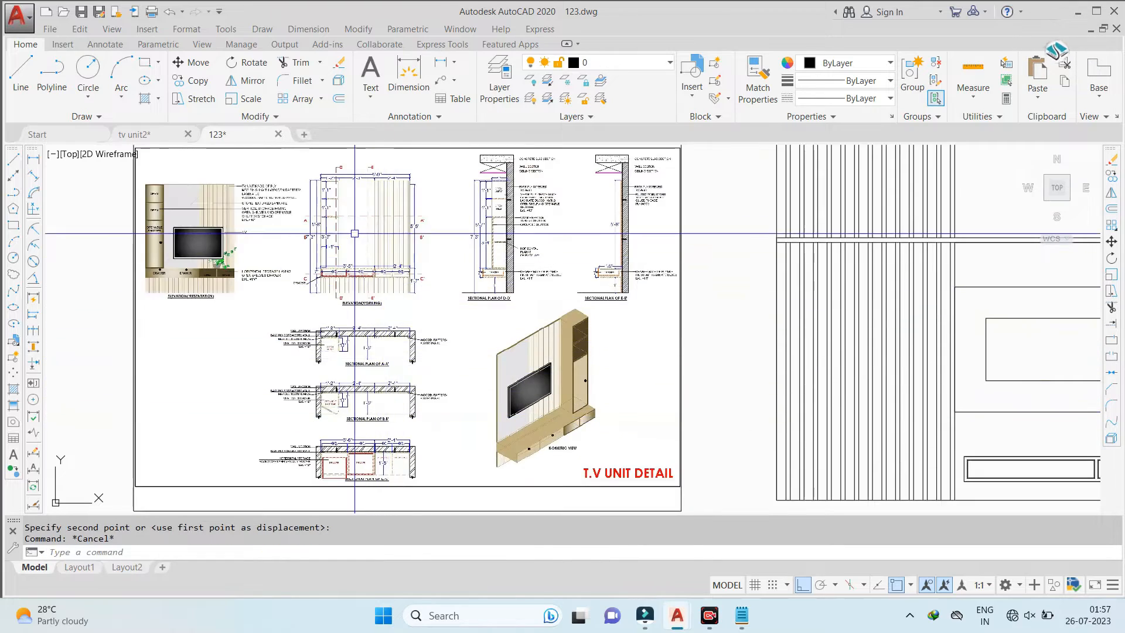
pyautogui.scroll(-1, 365, 416)
pyautogui.moveTo(365, 417); pyautogui.dragTo(345, 384, button='middle')
pyautogui.scroll(-4, 358, 376)
pyautogui.scroll(-2, 594, 379)
pyautogui.moveTo(711, 382); pyautogui.dragTo(603, 414, button='middle')
pyautogui.scroll(5, 654, 188)
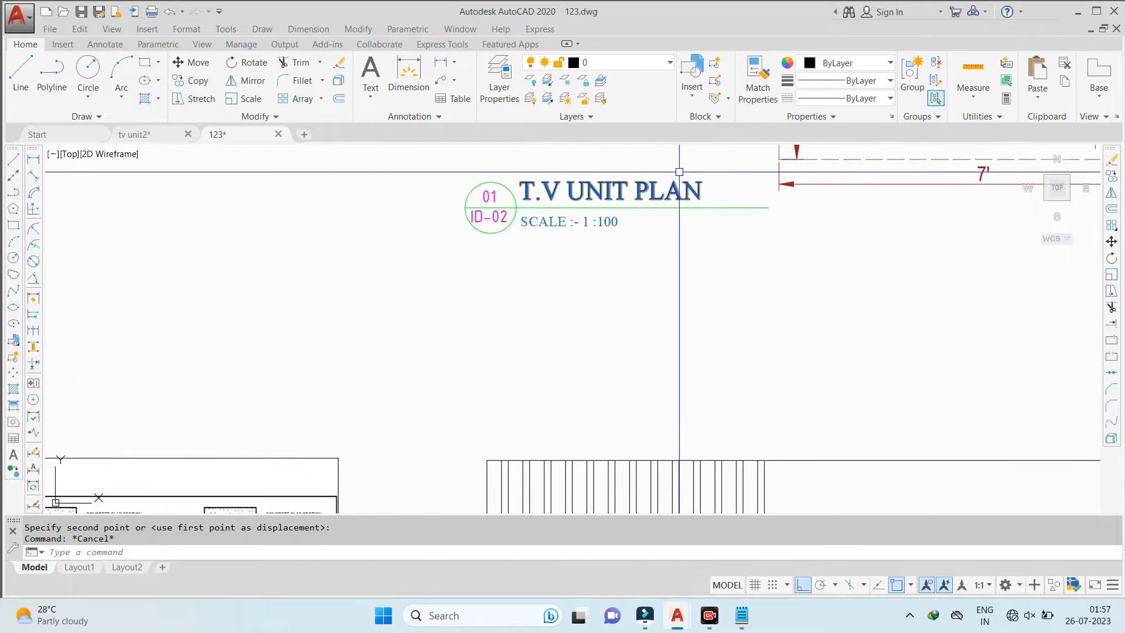
pyautogui.click(476, 227)
pyautogui.click(475, 227)
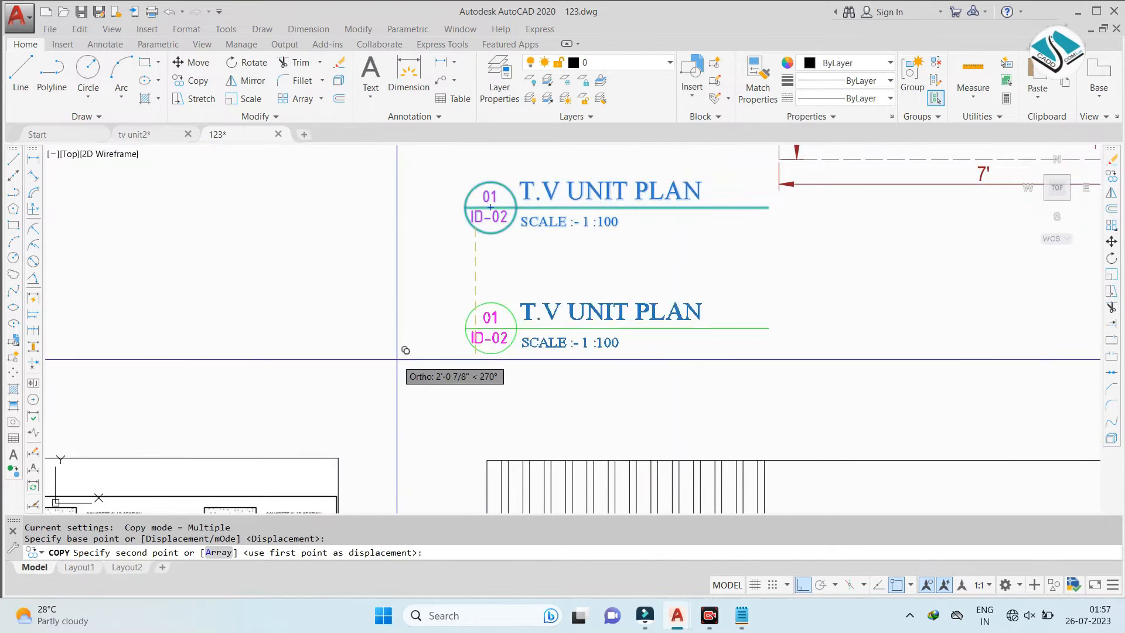
pyautogui.scroll(-4, 402, 351)
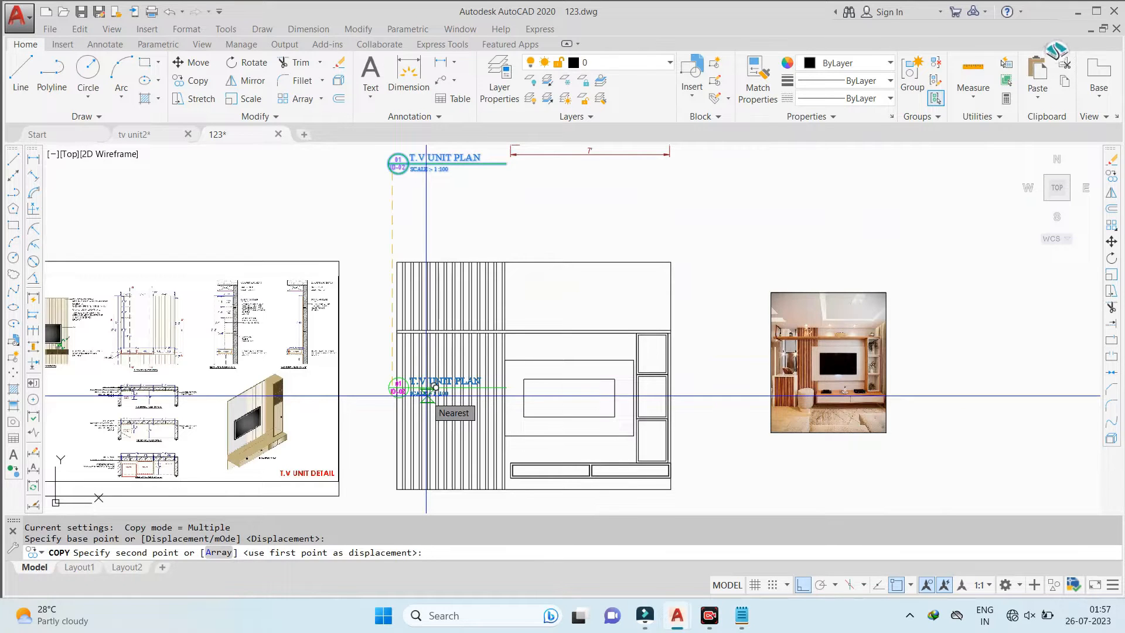
pyautogui.moveTo(484, 428); pyautogui.dragTo(564, 307, button='middle')
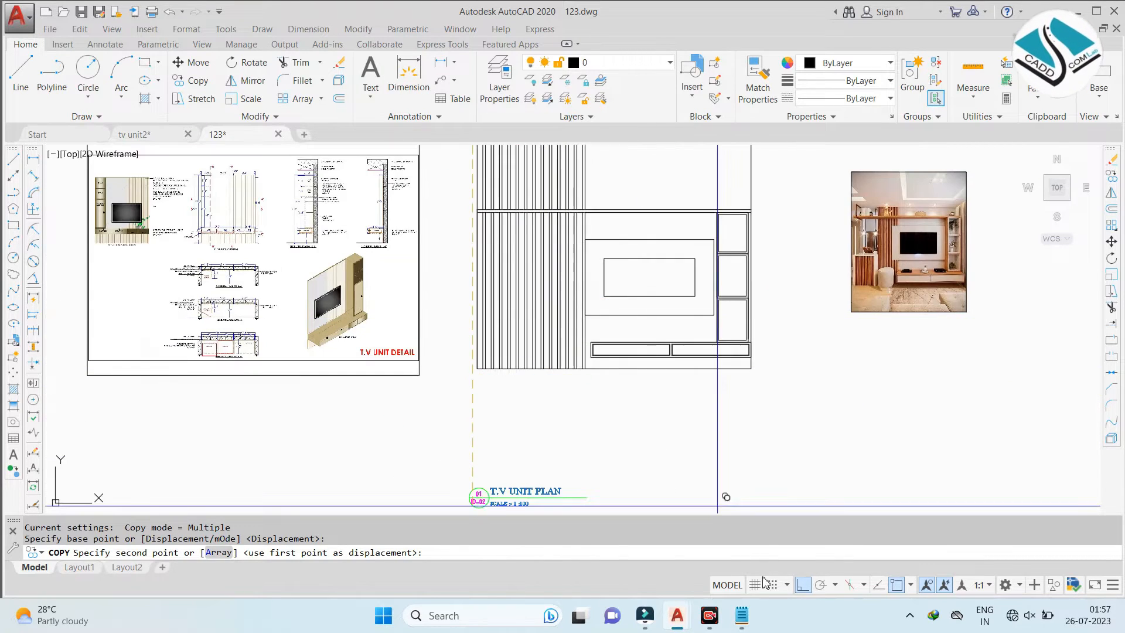
pyautogui.click(807, 586)
pyautogui.click(489, 423)
pyautogui.press('Escape')
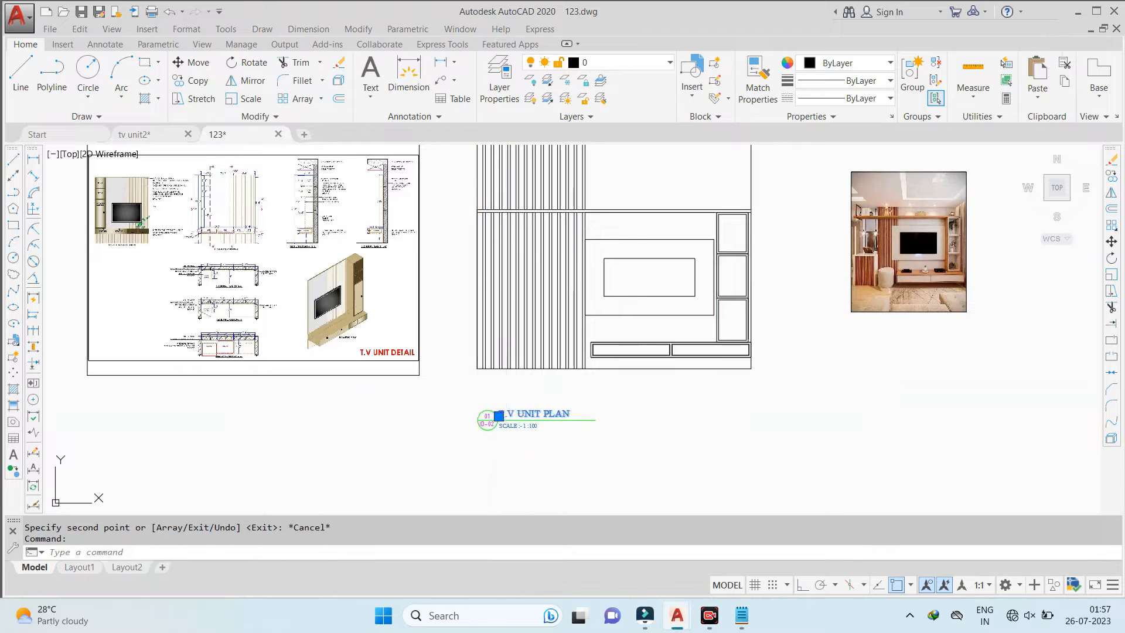
# Change the copied title text to "T.V UNIT WORKING ELEVATIONS"
pyautogui.scroll(5, 514, 416)
pyautogui.doubleClick(514, 416)
pyautogui.moveTo(625, 410); pyautogui.dragTo(751, 403)
pyautogui.write('WORKING ELEVATIONS')
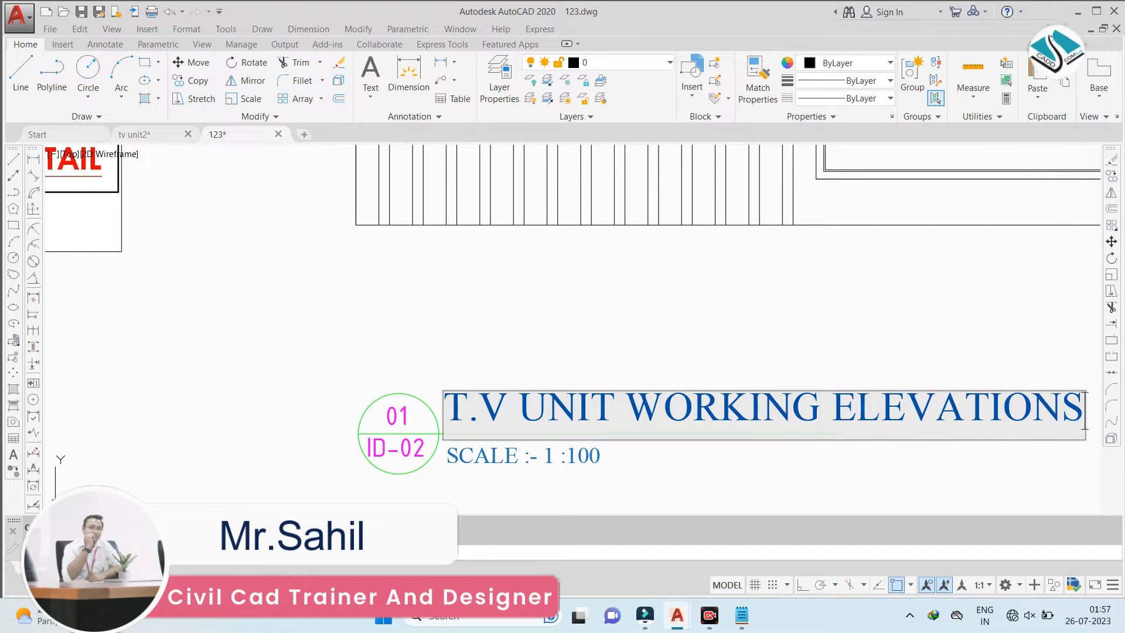
pyautogui.press('Return')
pyautogui.press('Escape')
# Edit the ending of the elevation's title so that it reads "T.V UNIT WORKING ELEVATIOS"
pyautogui.doubleClick(836, 402)
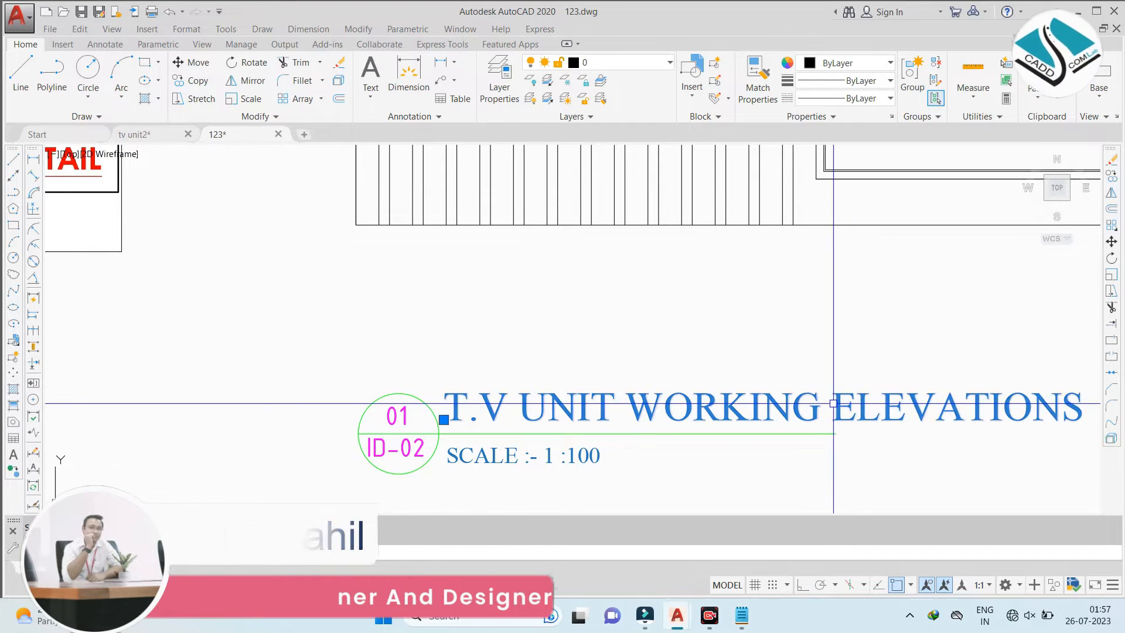
pyautogui.scroll(5, 934, 396)
pyautogui.scroll(-5, 939, 406)
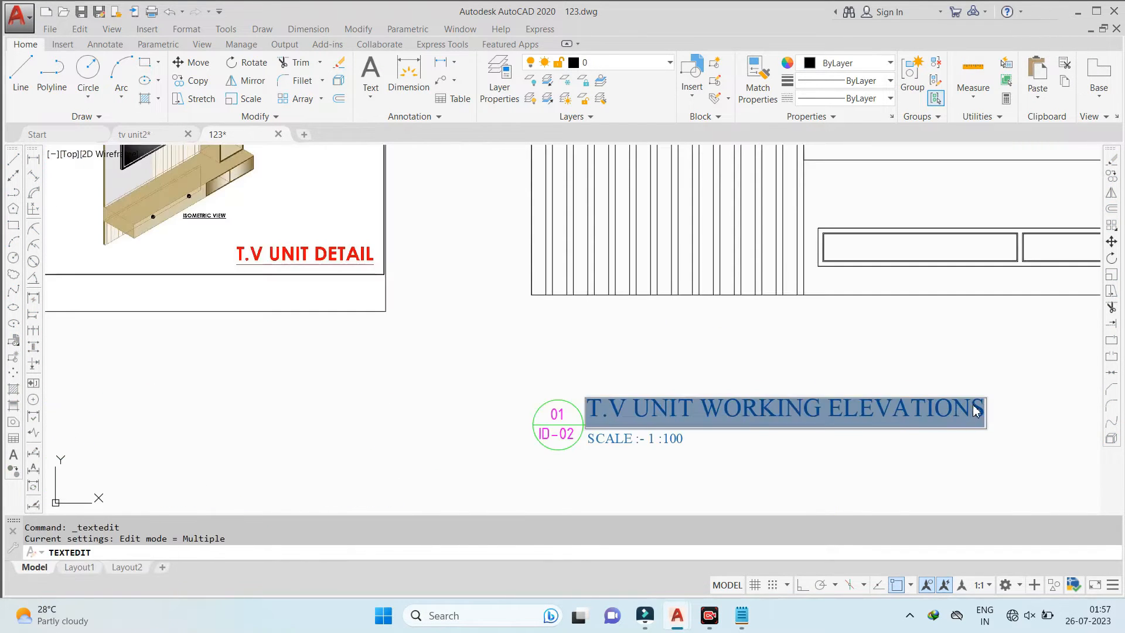
pyautogui.click(979, 406)
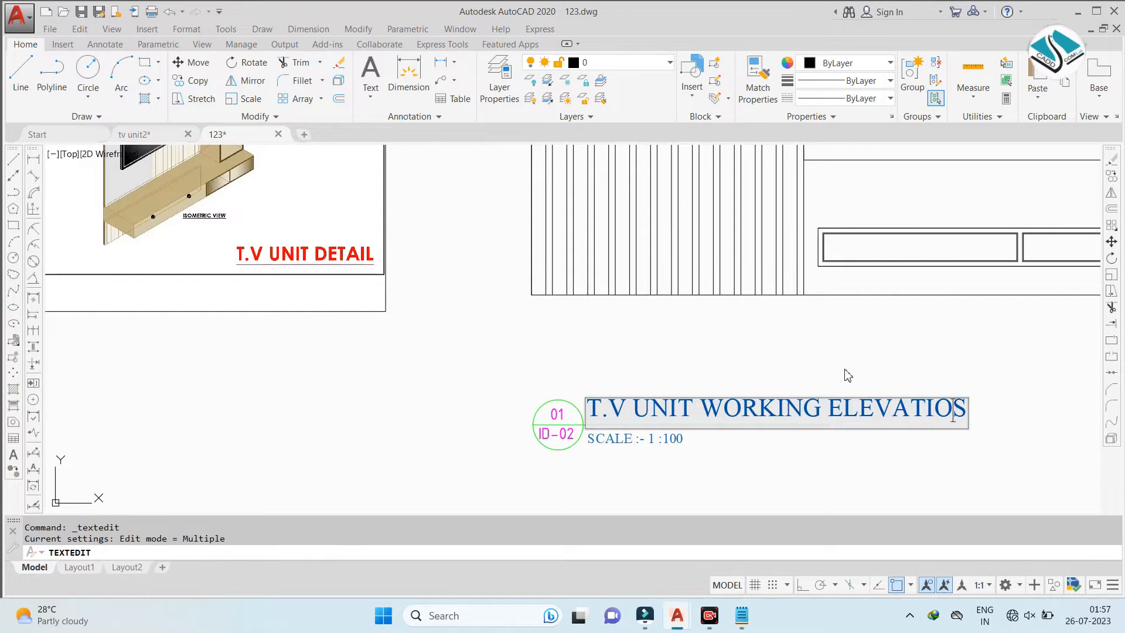
pyautogui.press('Return')
pyautogui.press('Escape')
# Stretch the green line under the elevation's title to the end of the title text
pyautogui.click(827, 424)
pyautogui.scroll(3, 826, 424)
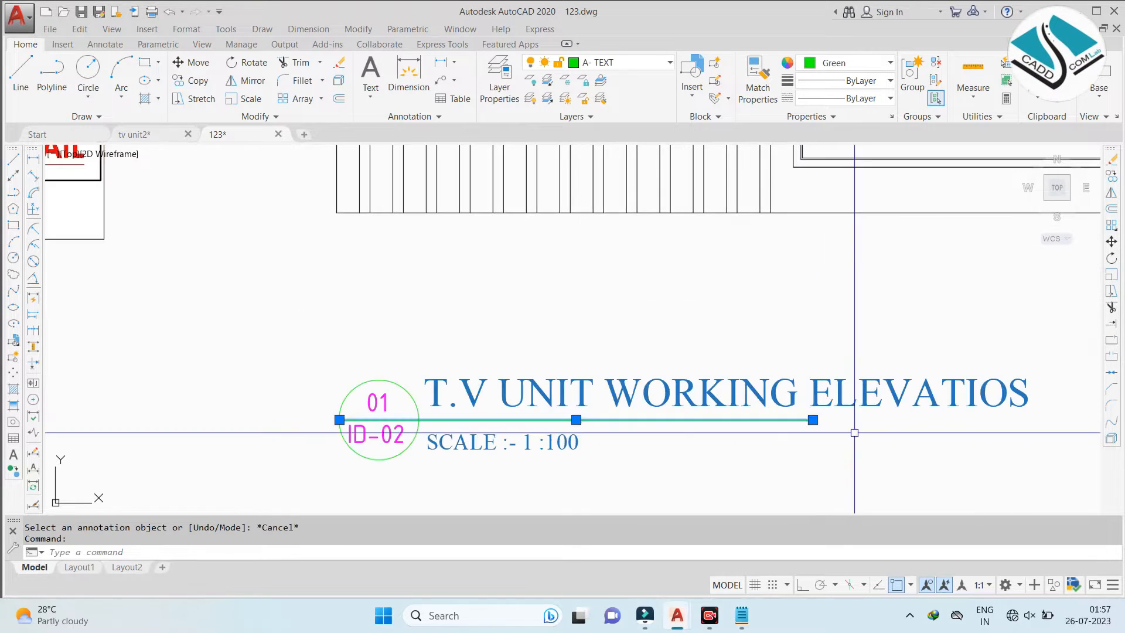
pyautogui.click(813, 420)
pyautogui.press('Escape')
# Examine the working elevation's dimensions and section notes on the T.V unit detail sheet, alongside the drawn plan and elevation
pyautogui.scroll(-8, 668, 371)
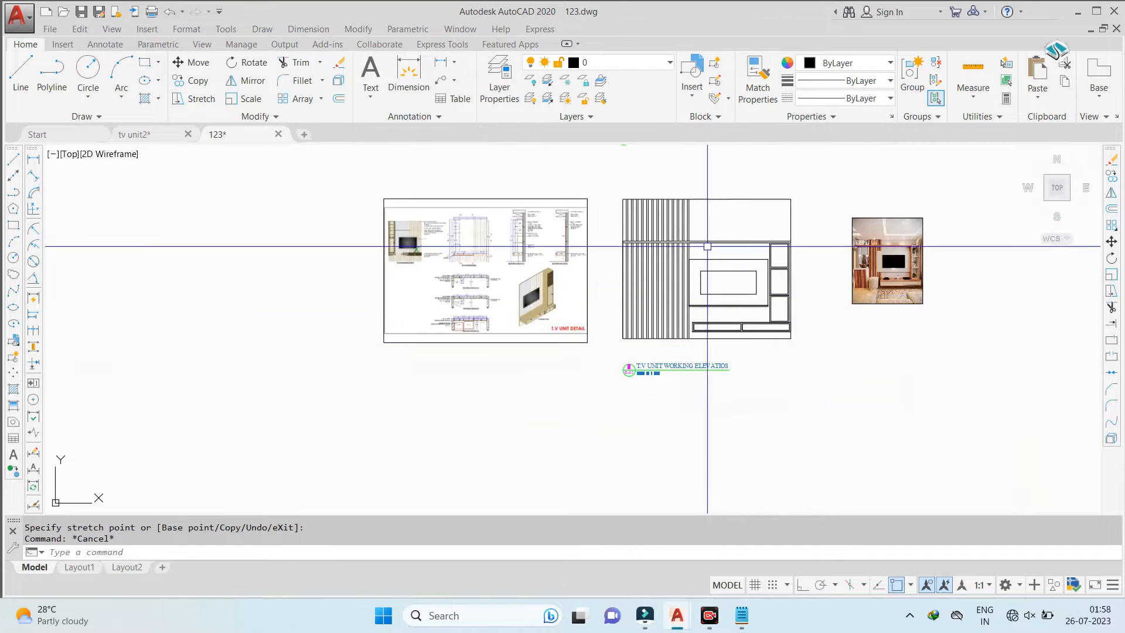
pyautogui.scroll(2, 720, 269)
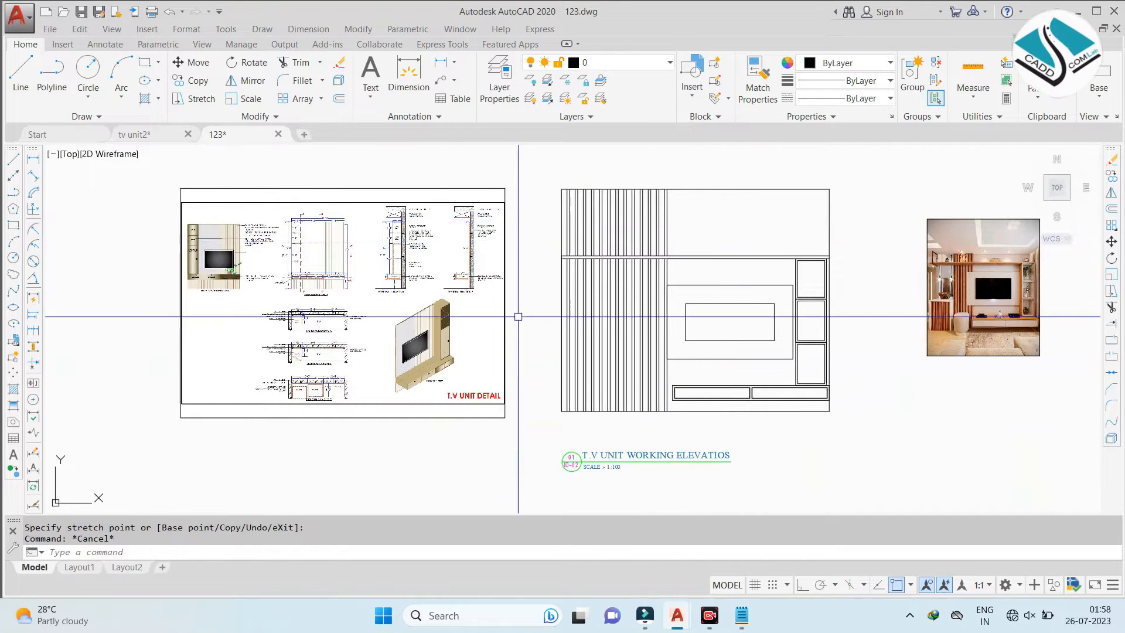
pyautogui.scroll(6, 350, 300)
pyautogui.scroll(-3, 402, 244)
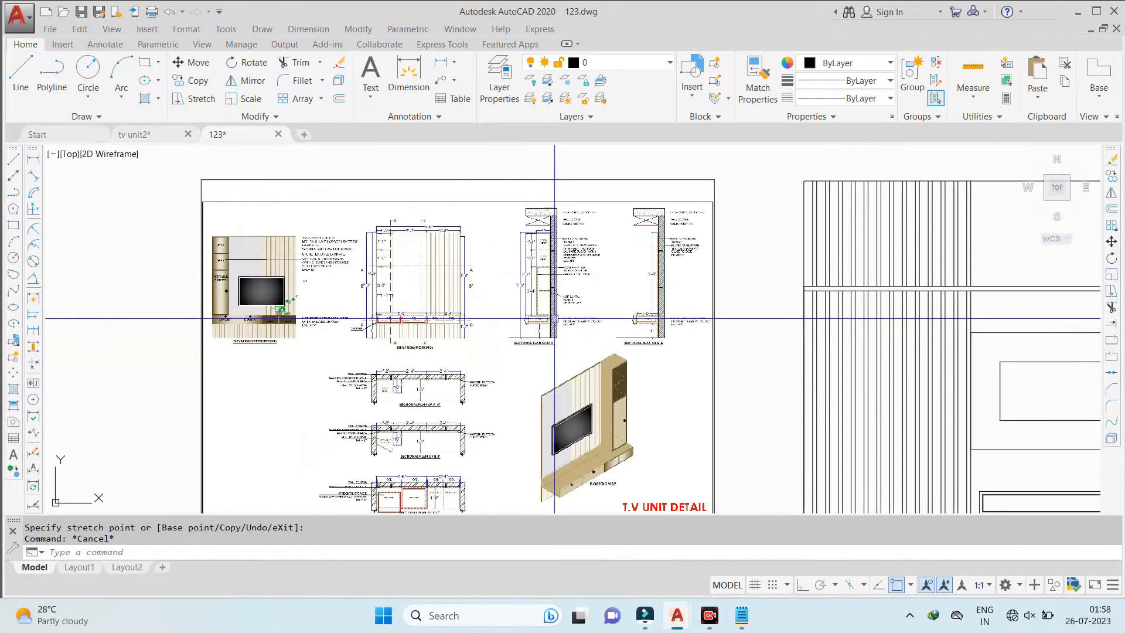
pyautogui.scroll(3, 397, 255)
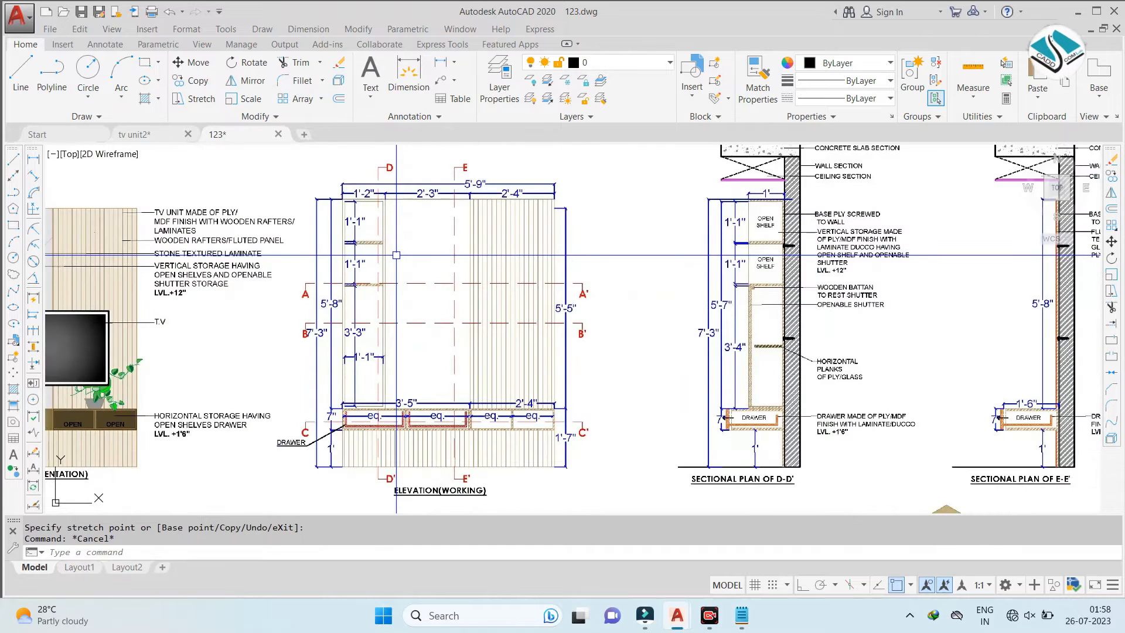
pyautogui.scroll(-4, 396, 255)
pyautogui.scroll(-3, 602, 292)
pyautogui.scroll(2, 869, 230)
pyautogui.scroll(-4, 869, 231)
pyautogui.moveTo(795, 261); pyautogui.dragTo(648, 319, button='middle')
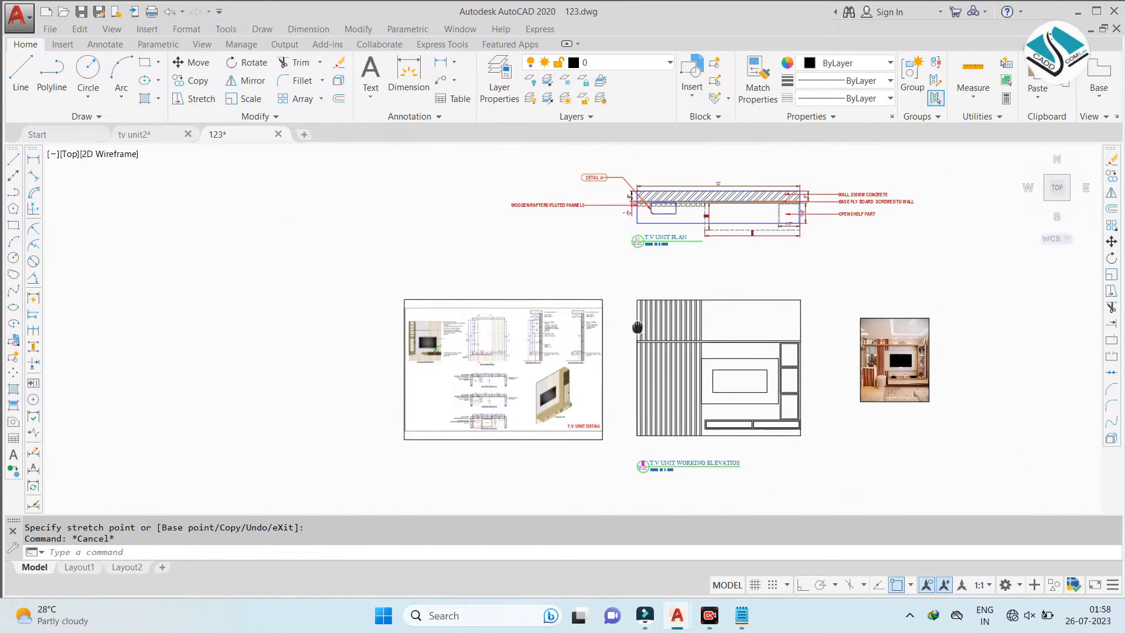
pyautogui.scroll(2, 675, 237)
pyautogui.scroll(5, 683, 346)
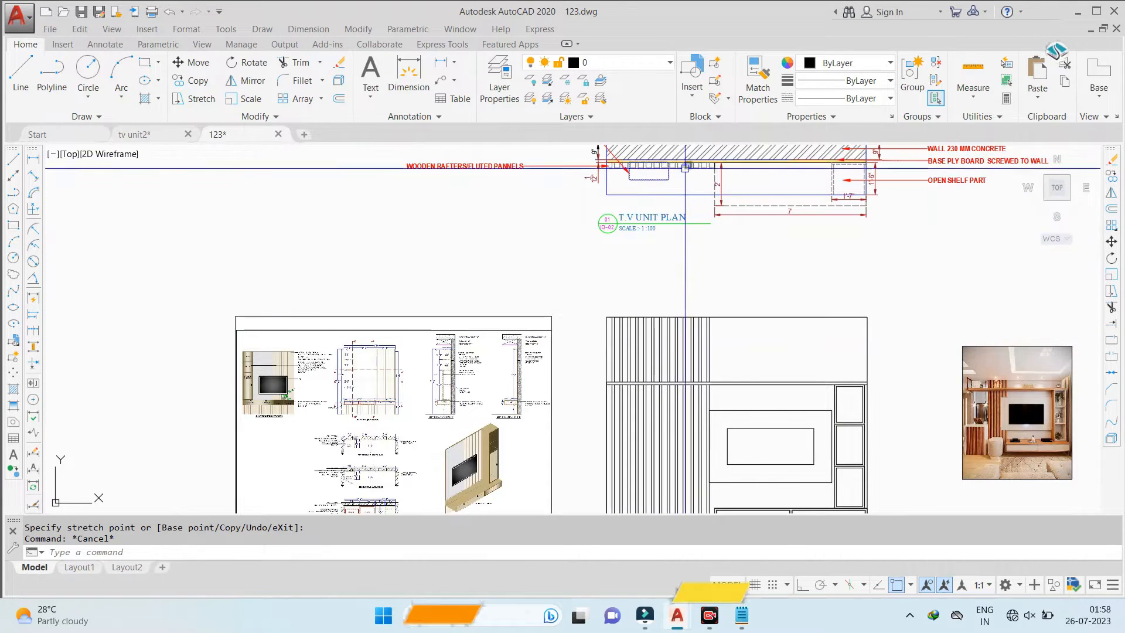
# Change the colour of the upper rafter lines in the elevation to dark red
pyautogui.click(879, 296)
pyautogui.click(395, 390)
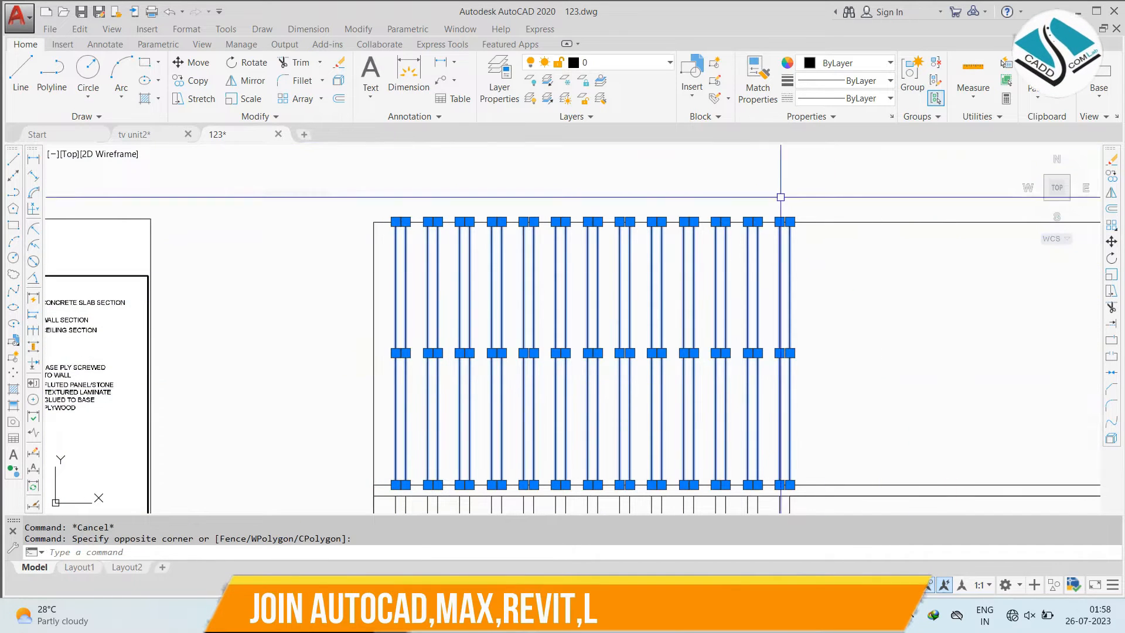
pyautogui.scroll(-2, 762, 199)
pyautogui.click(872, 67)
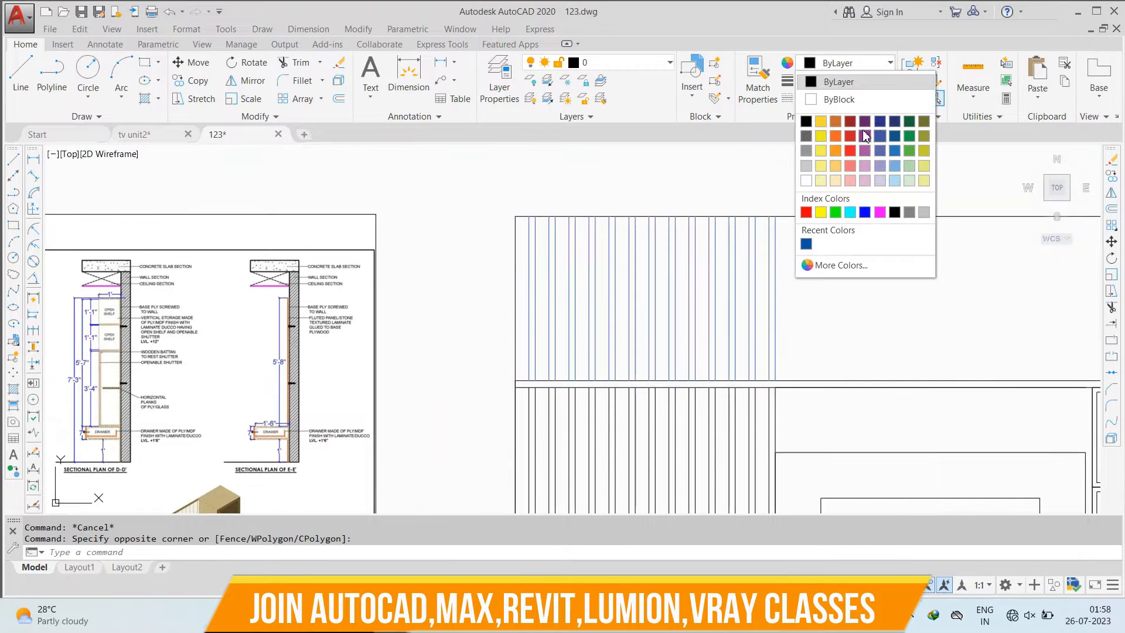
pyautogui.click(851, 122)
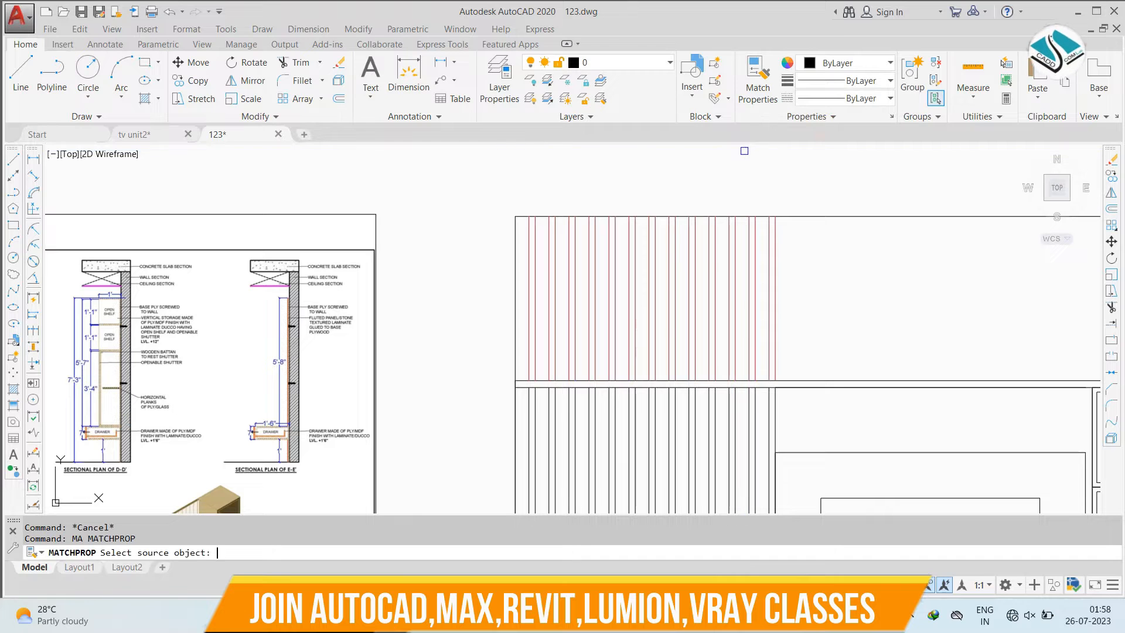
# Match the properties of the dark red upper rafter lines onto all rafter lines below the horizontal band
pyautogui.scroll(2, 794, 384)
pyautogui.moveTo(794, 385); pyautogui.dragTo(886, 193, button='middle')
pyautogui.scroll(2, 886, 193)
pyautogui.click(856, 229)
pyautogui.click(896, 236)
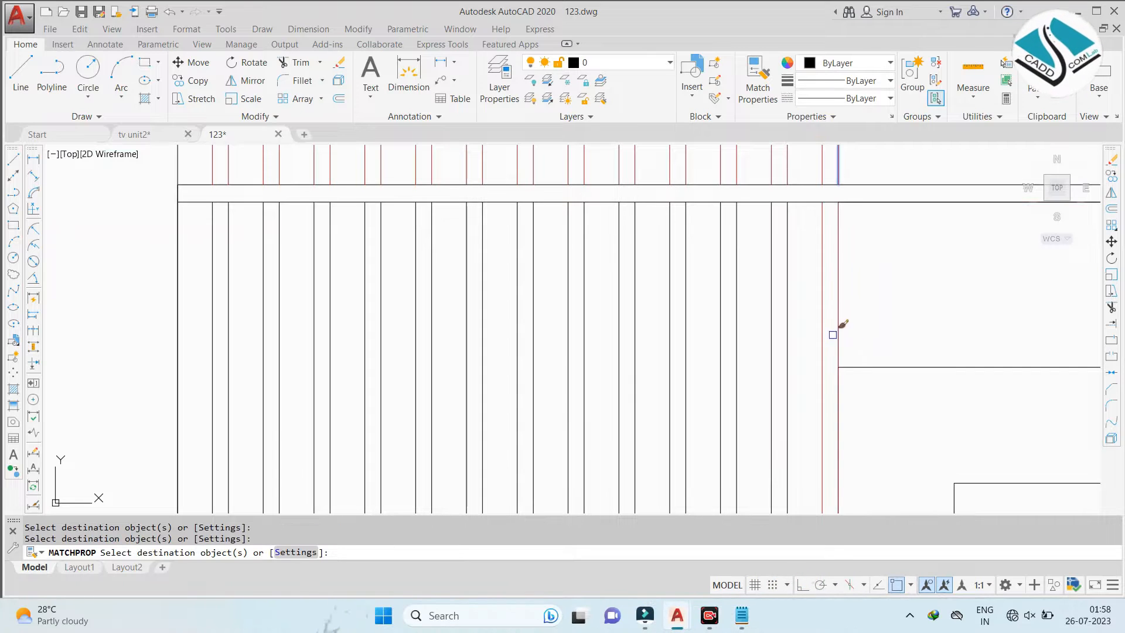
pyautogui.click(799, 311)
pyautogui.click(233, 352)
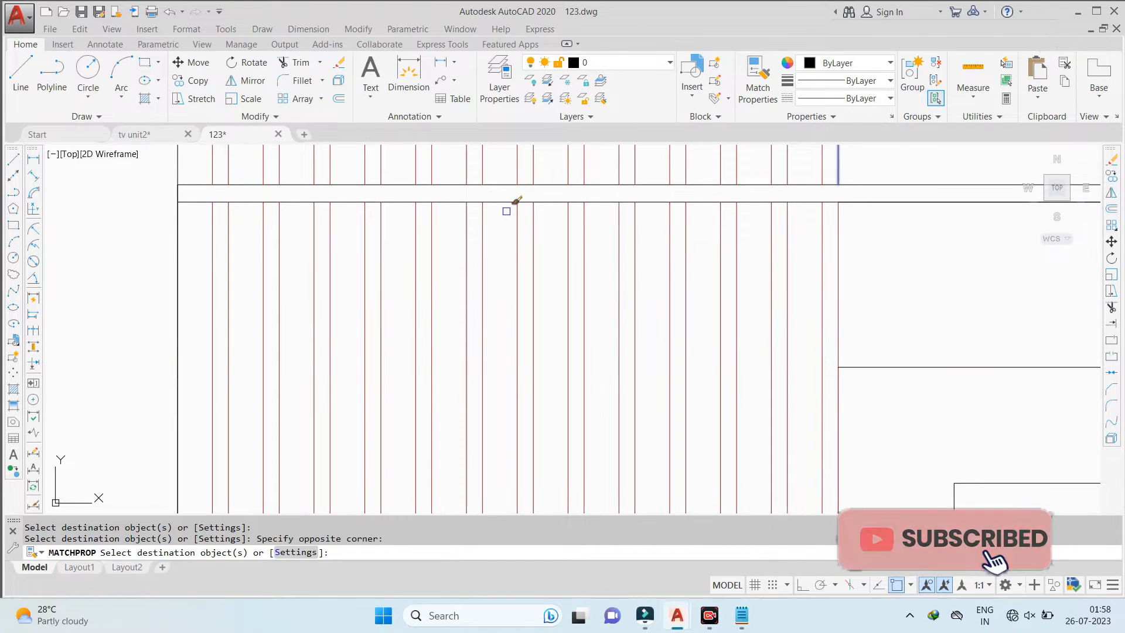
pyautogui.scroll(-3, 553, 339)
pyautogui.press('Escape')
pyautogui.scroll(4, 659, 318)
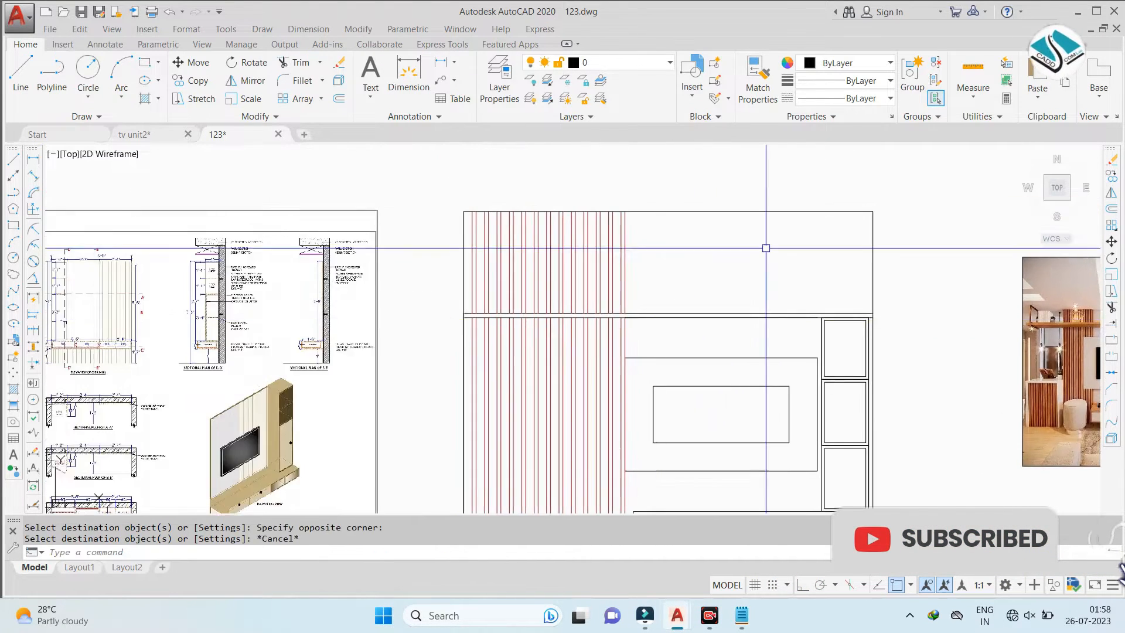
pyautogui.scroll(2, 542, 472)
pyautogui.click(640, 273)
pyautogui.click(610, 322)
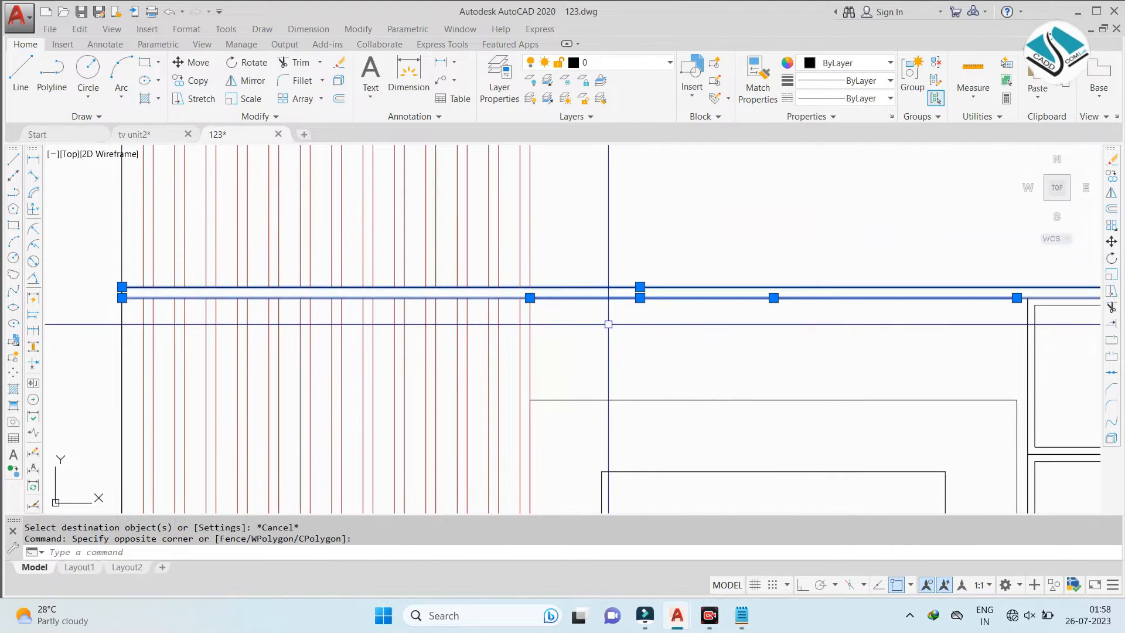
pyautogui.scroll(6, 117, 295)
pyautogui.scroll(-6, 303, 277)
pyautogui.press('Escape')
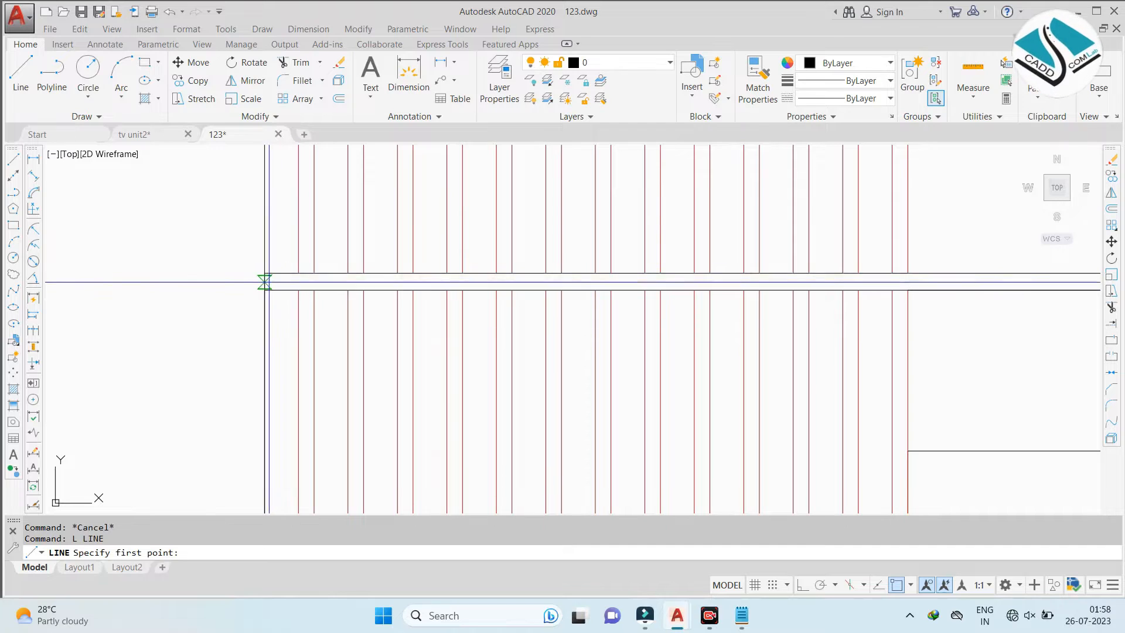
# Draw a short vertical line closing the left end of the horizontal band across the rafters
pyautogui.scroll(4, 268, 280)
pyautogui.click(268, 291)
pyautogui.press('Escape')
pyautogui.click(268, 284)
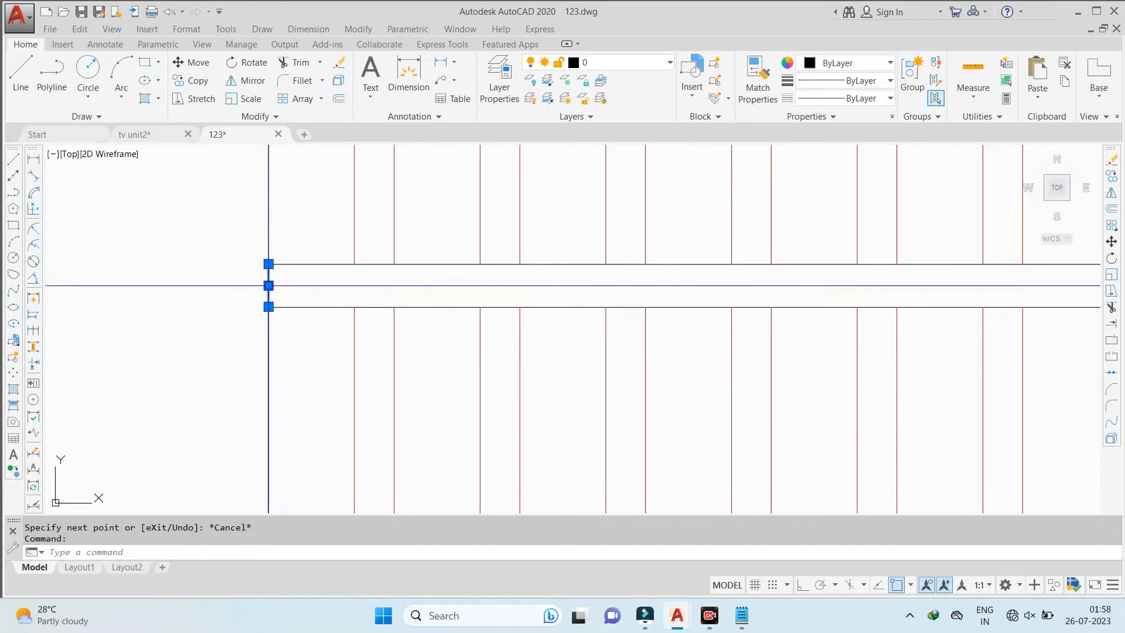
pyautogui.click(293, 265)
pyautogui.click(297, 306)
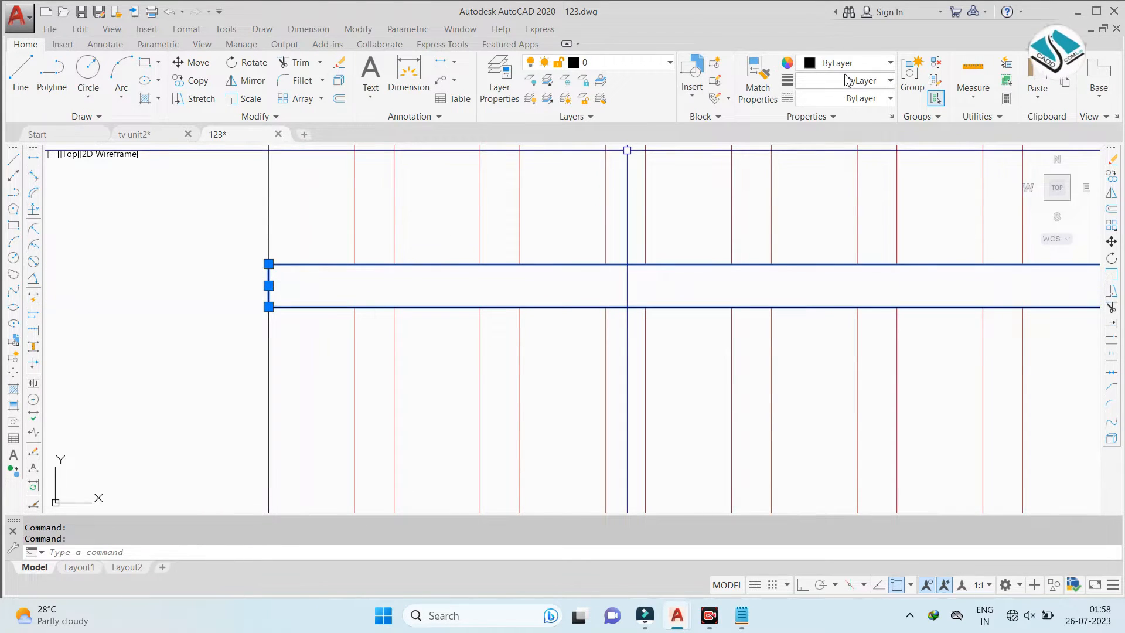
pyautogui.scroll(-2, 417, 206)
pyautogui.press('Escape')
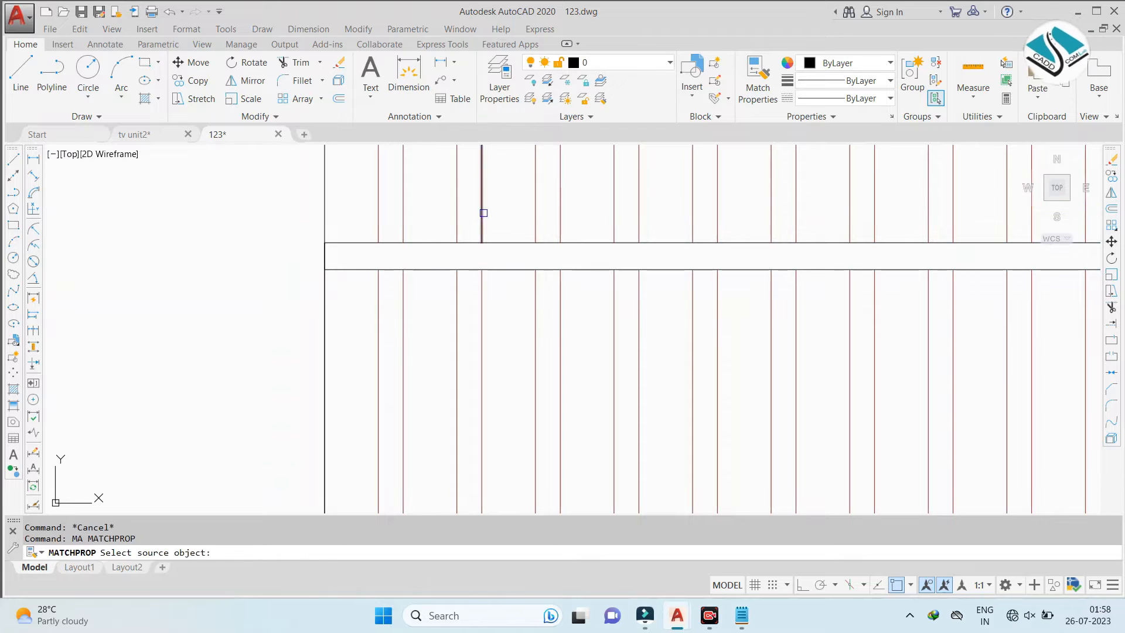
# Match the red slat line's properties onto the black outlines of the horizontal band and the right-hand shelf unit
pyautogui.click(324, 257)
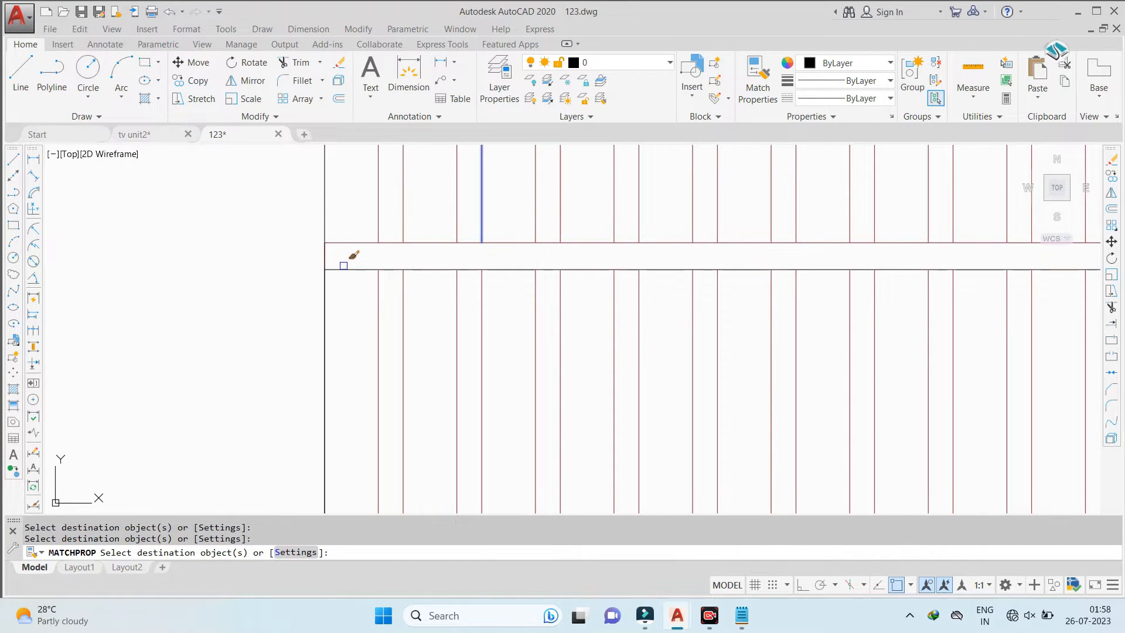
pyautogui.scroll(-3, 344, 265)
pyautogui.scroll(5, 952, 250)
pyautogui.click(958, 261)
pyautogui.click(938, 267)
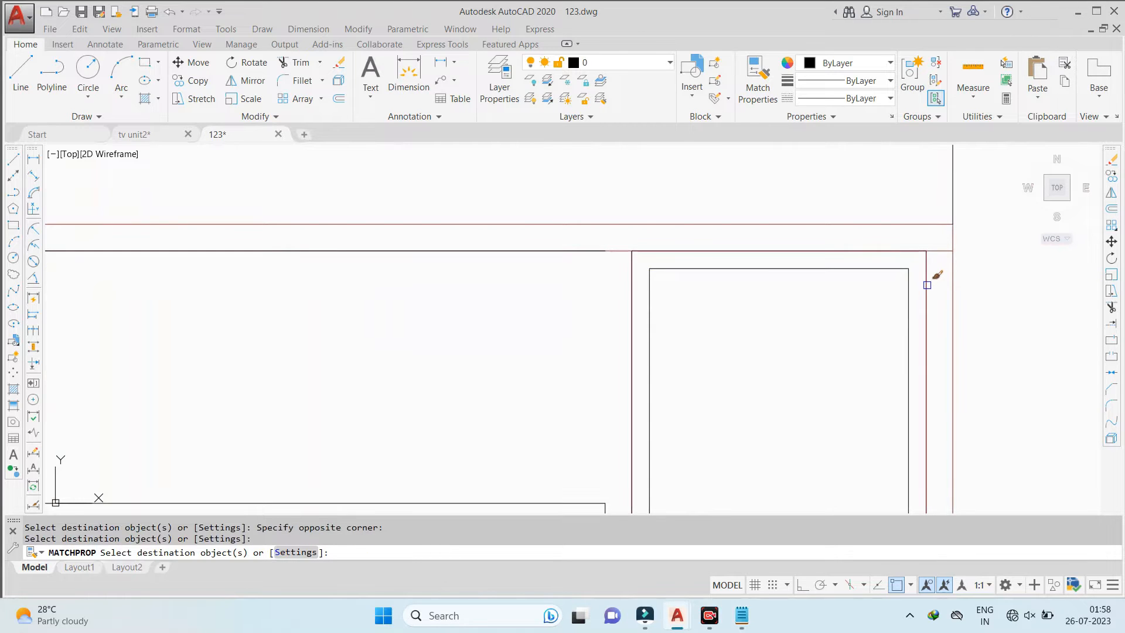
pyautogui.scroll(-5, 892, 343)
pyautogui.scroll(7, 874, 372)
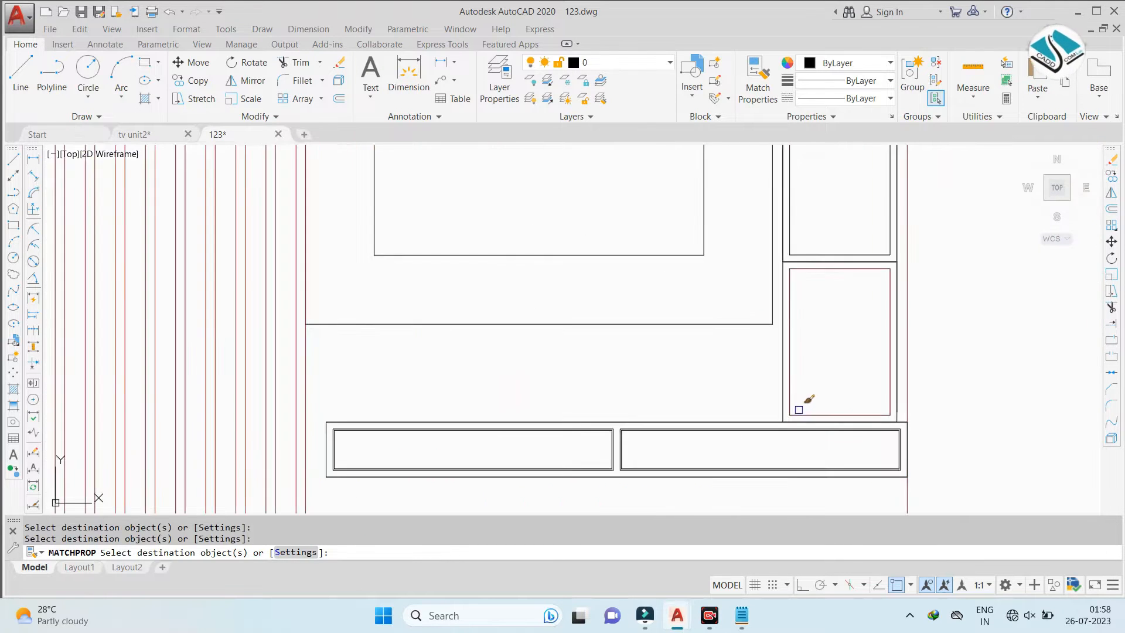
pyautogui.scroll(-6, 792, 405)
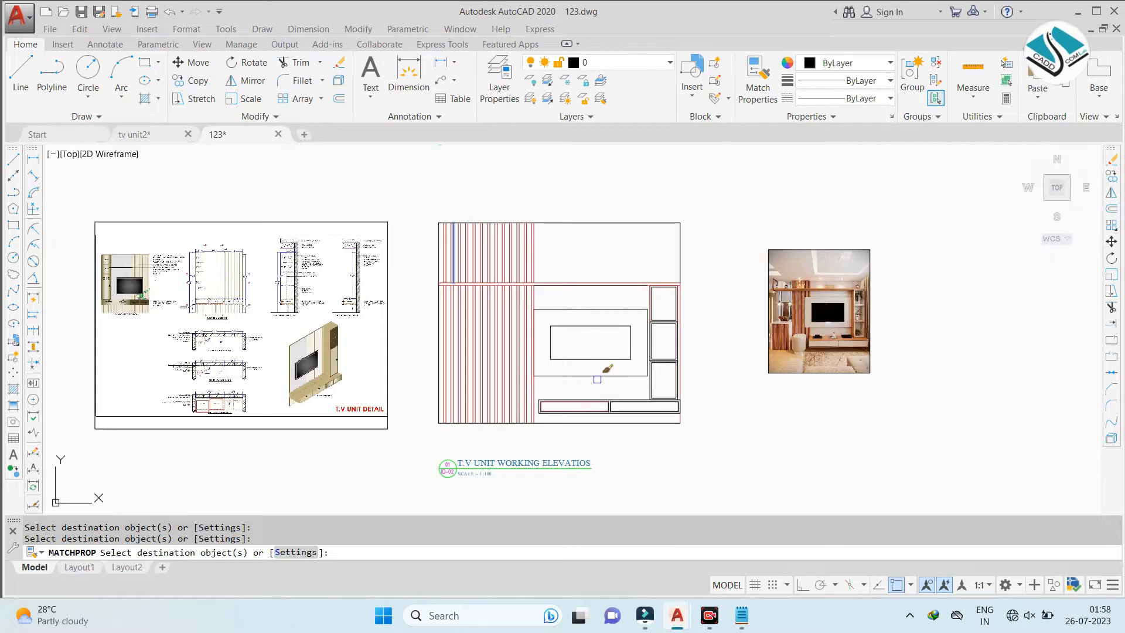
# Change the colour of the four lines forming the large TV back panel to blue
pyautogui.scroll(2, 611, 354)
pyautogui.scroll(4, 608, 305)
pyautogui.click(627, 239)
pyautogui.click(563, 264)
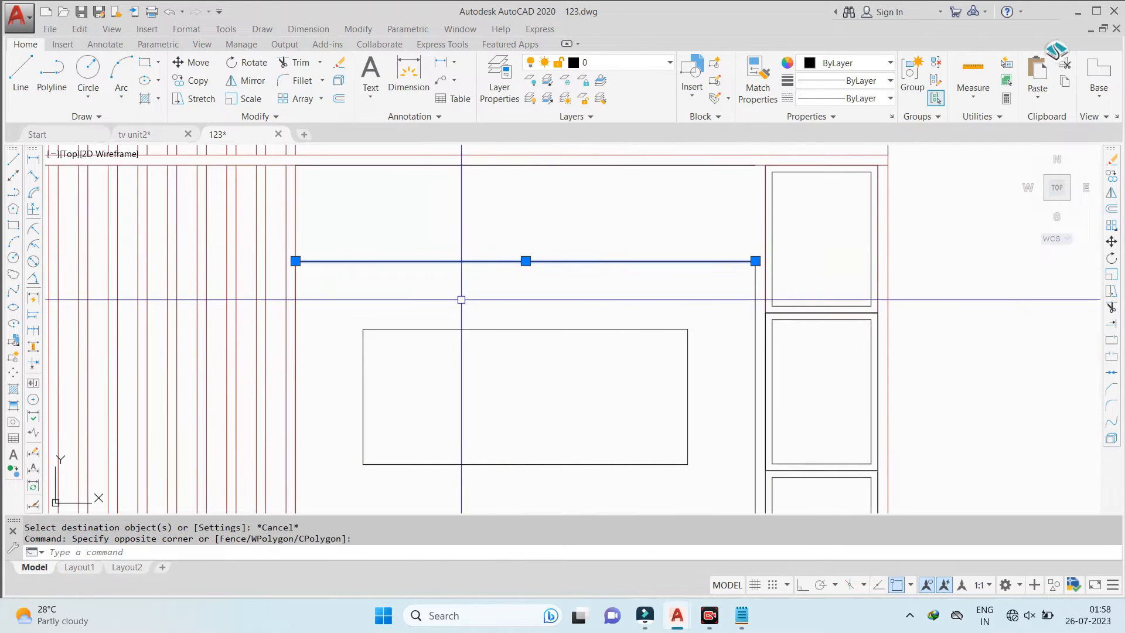
pyautogui.scroll(-2, 508, 222)
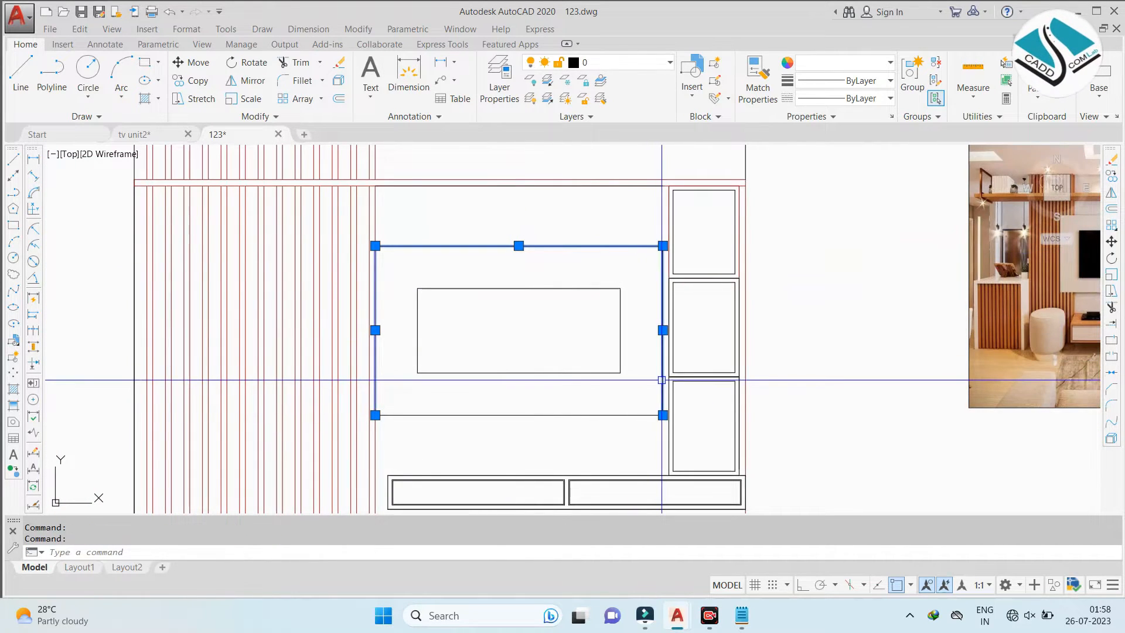
pyautogui.click(842, 61)
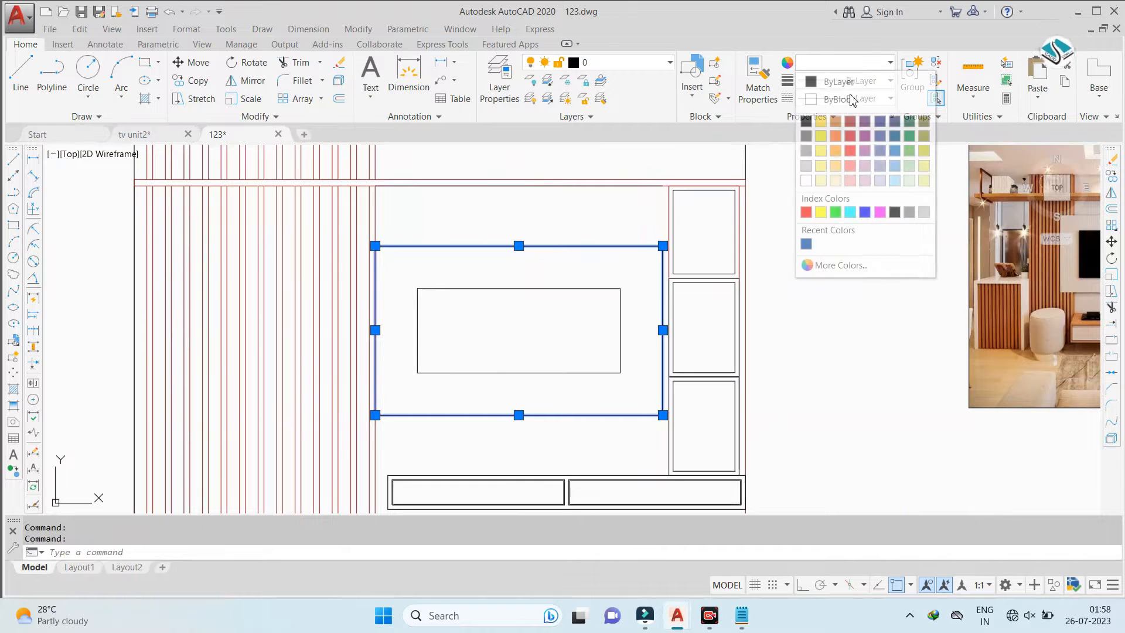
pyautogui.click(899, 136)
pyautogui.press('Escape')
# Change the colour of the inner TV rectangle to dark grey
pyautogui.click(634, 274)
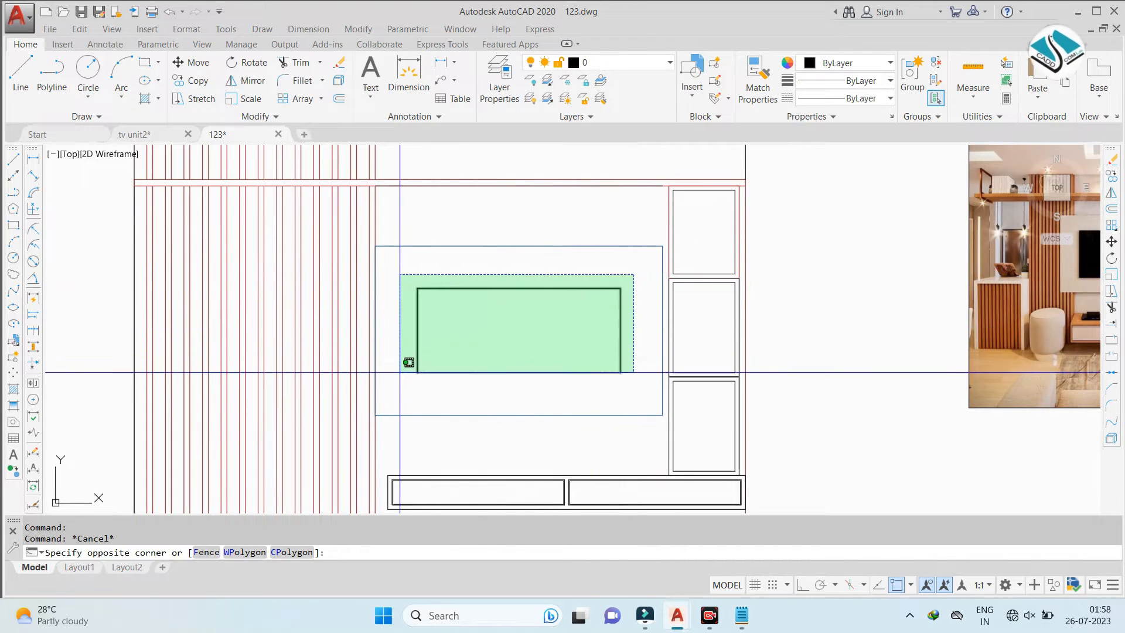
pyautogui.click(400, 374)
pyautogui.click(861, 64)
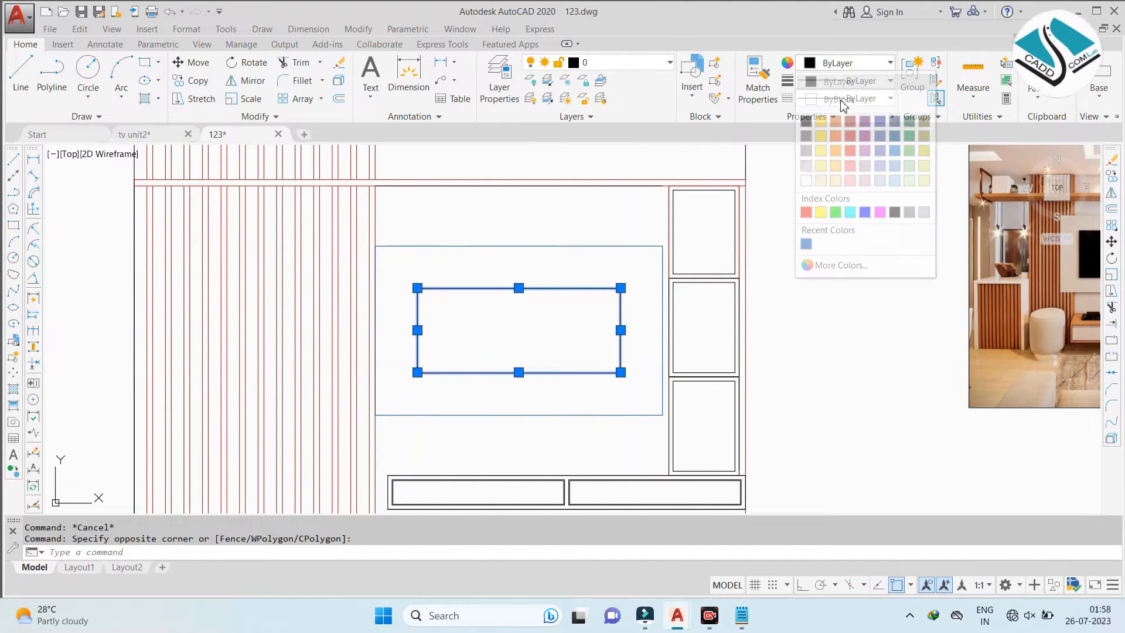
pyautogui.click(810, 135)
pyautogui.press('Escape')
# Change the colour of the bottom cabinet outline and its two drawer fronts to dark indigo blue
pyautogui.scroll(-3, 586, 303)
pyautogui.scroll(3, 484, 304)
pyautogui.press('Escape')
pyautogui.scroll(-2, 509, 327)
pyautogui.scroll(4, 509, 326)
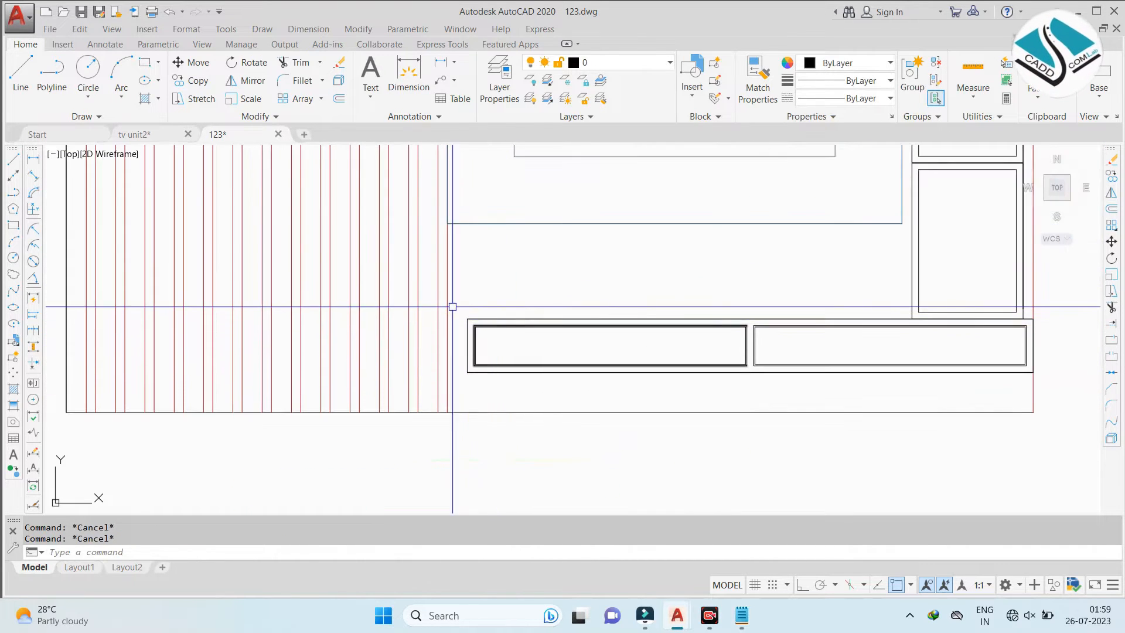
pyautogui.click(459, 308)
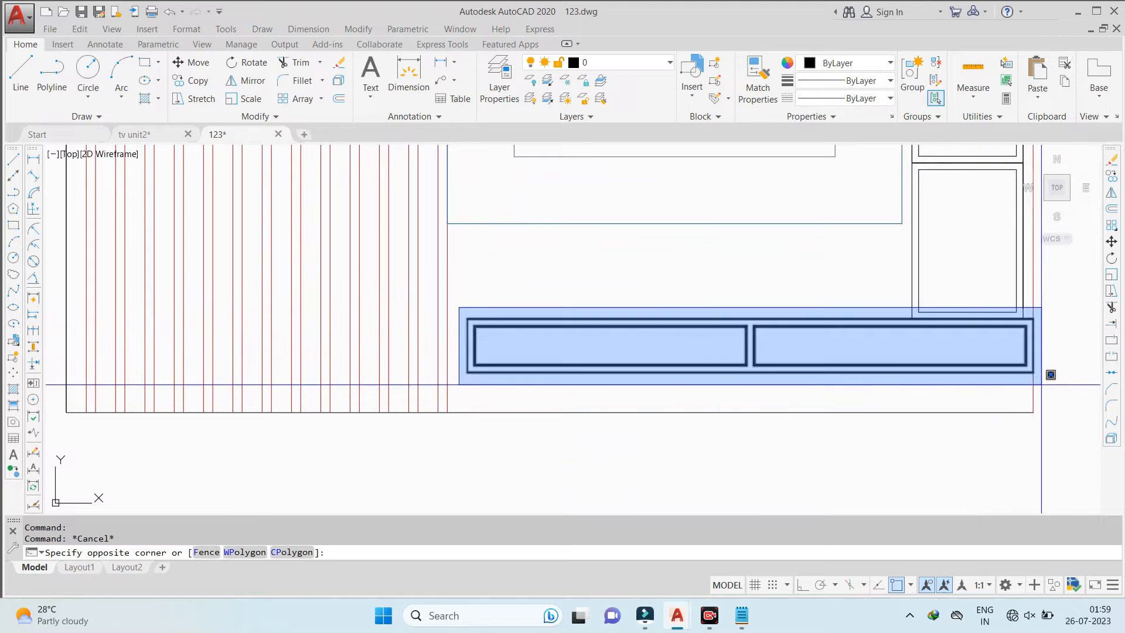
pyautogui.click(1038, 385)
pyautogui.click(853, 61)
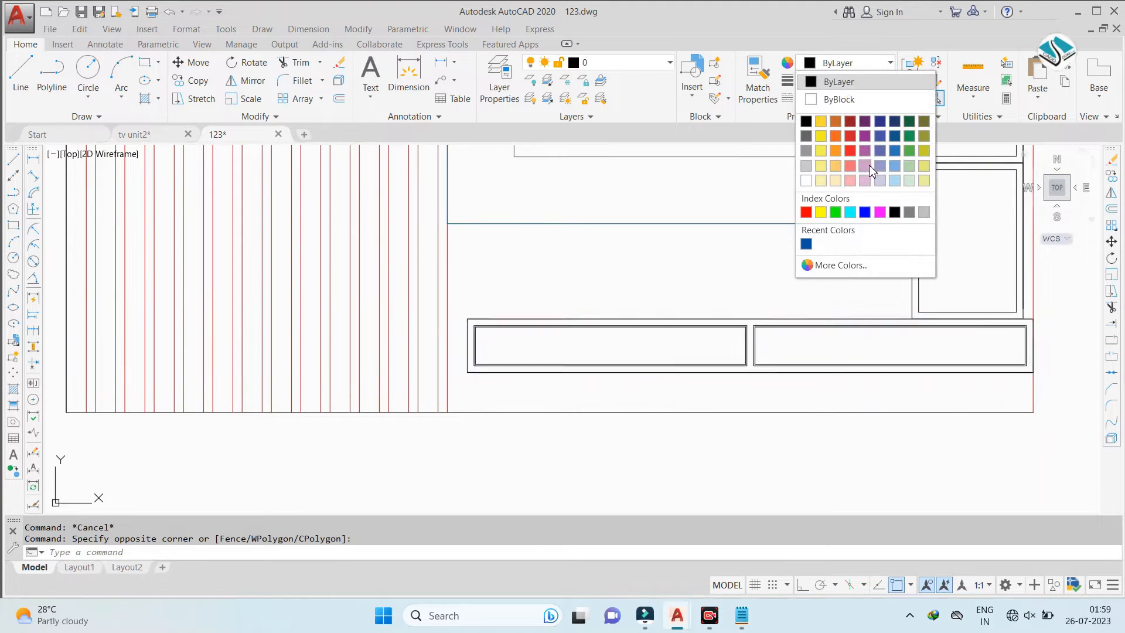
pyautogui.click(884, 125)
pyautogui.scroll(-5, 836, 307)
pyautogui.press('Escape')
# Change the colour of the inner rectangles of the three shelf compartments to dark green
pyautogui.scroll(5, 695, 240)
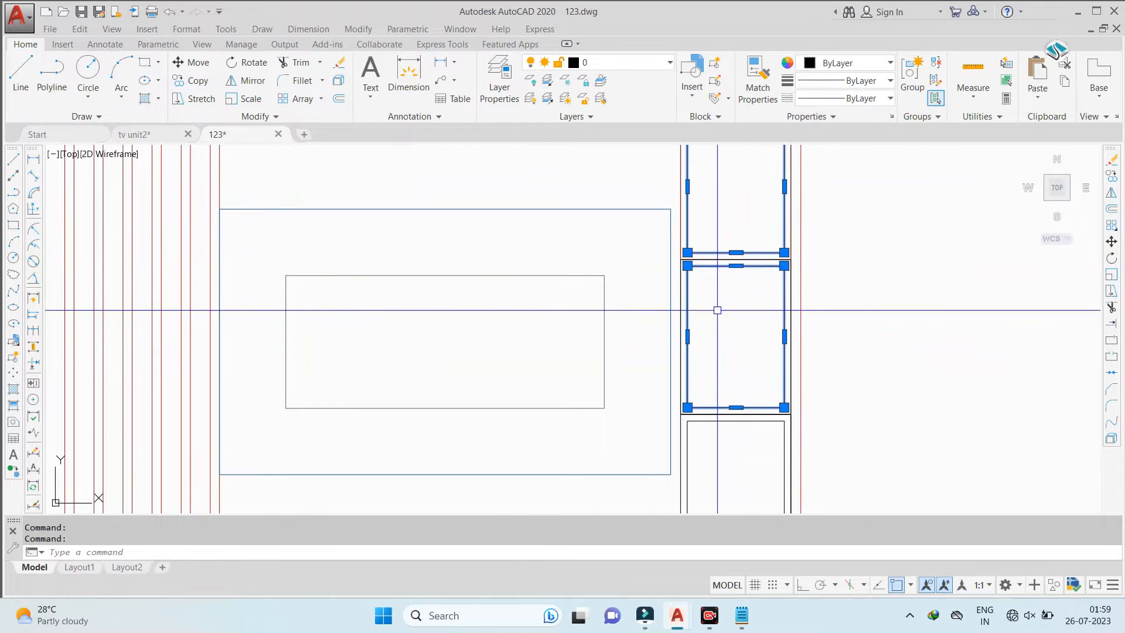
pyautogui.moveTo(714, 267); pyautogui.dragTo(707, 131, button='middle')
pyautogui.click(719, 284)
pyautogui.click(890, 63)
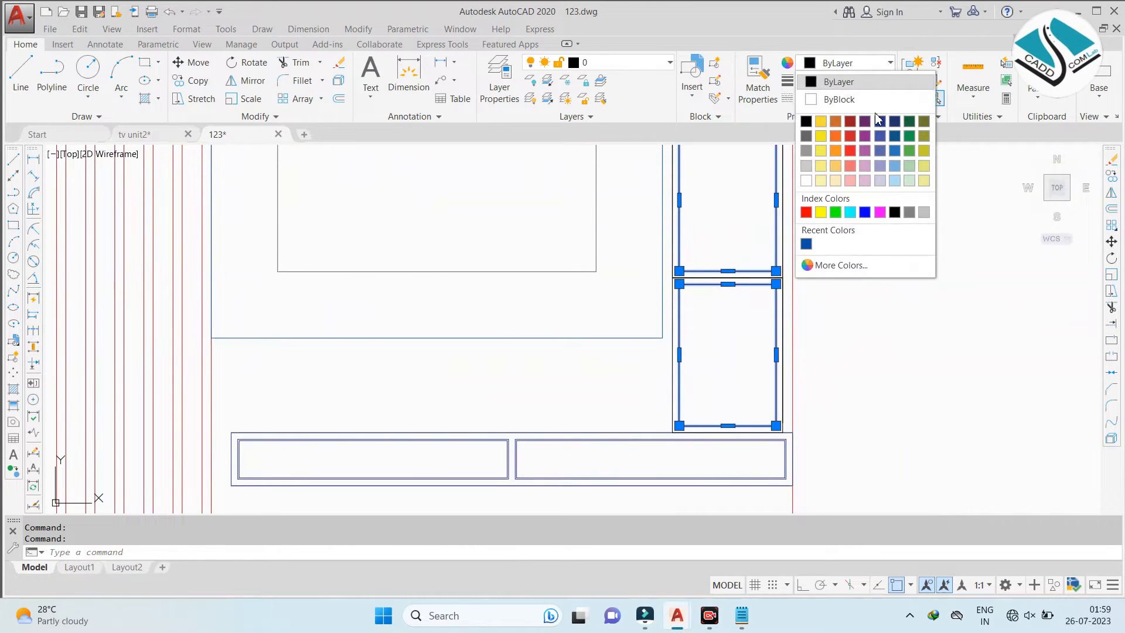
pyautogui.click(909, 123)
pyautogui.scroll(-4, 723, 296)
pyautogui.press('Escape')
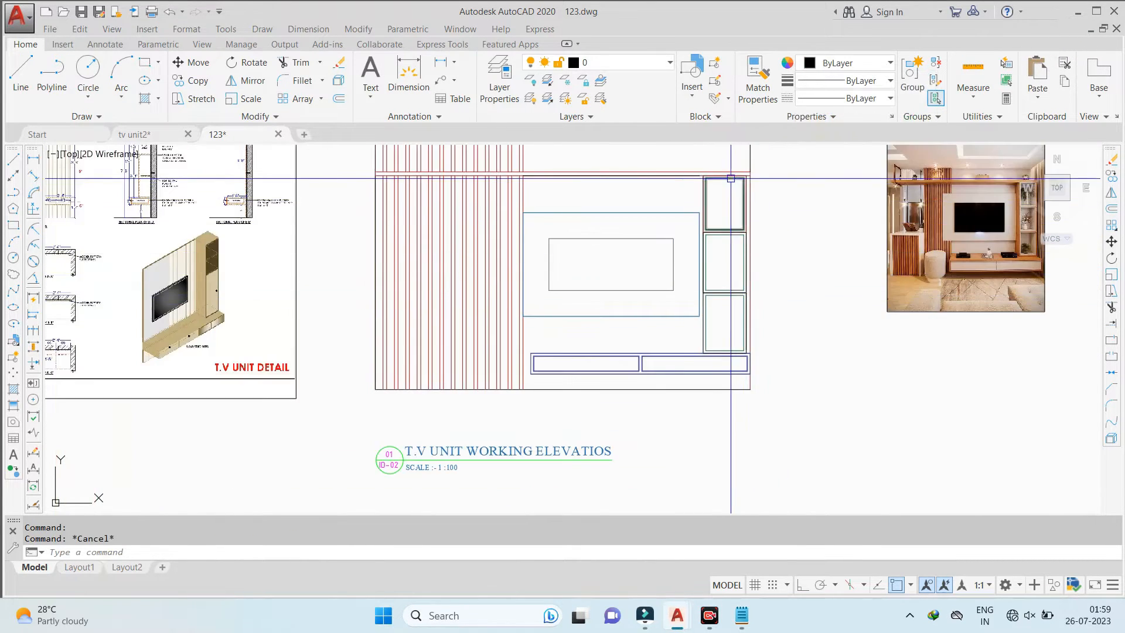
# Match the red band's properties onto the remaining black line along its lower edge above the TV panel
pyautogui.moveTo(758, 221); pyautogui.dragTo(677, 259, button='middle')
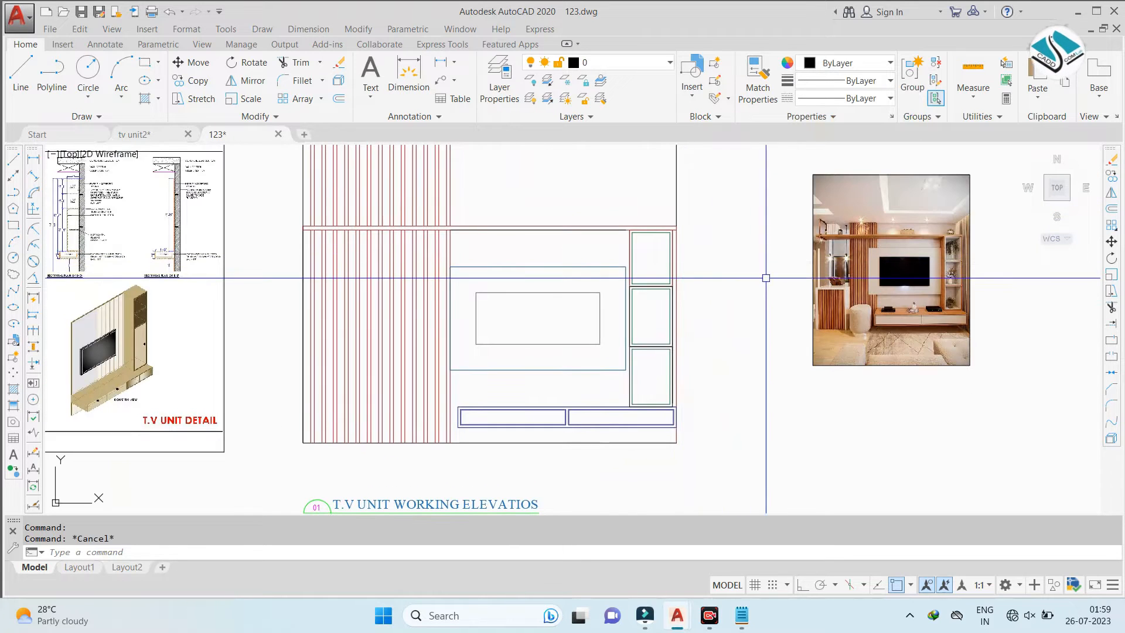
pyautogui.scroll(9, 878, 249)
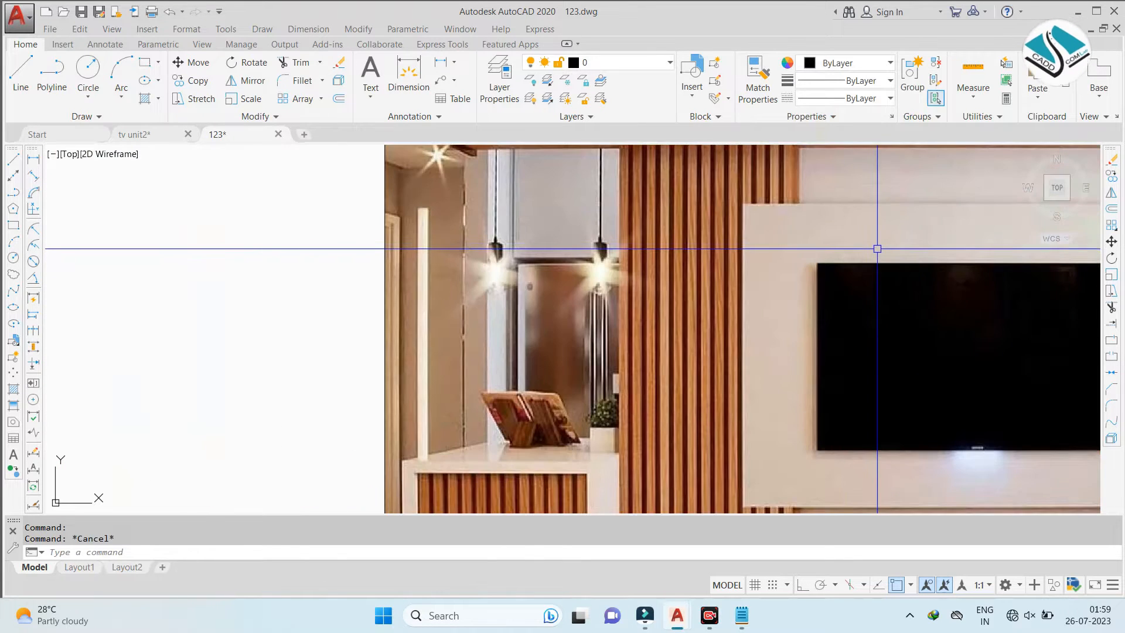
pyautogui.scroll(-8, 811, 240)
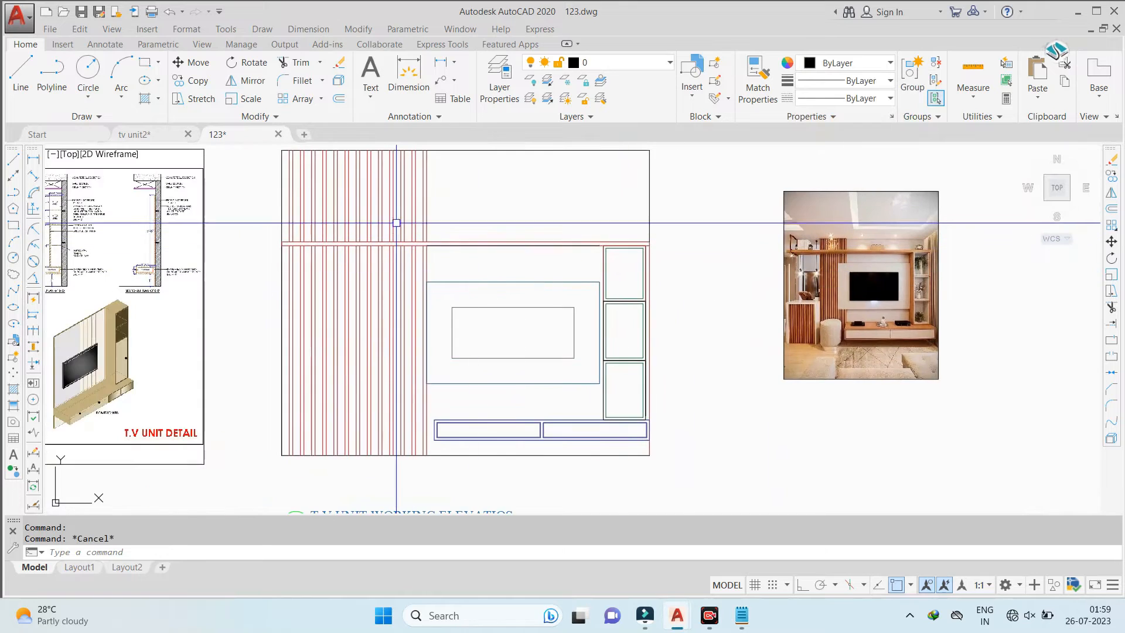
pyautogui.scroll(4, 439, 246)
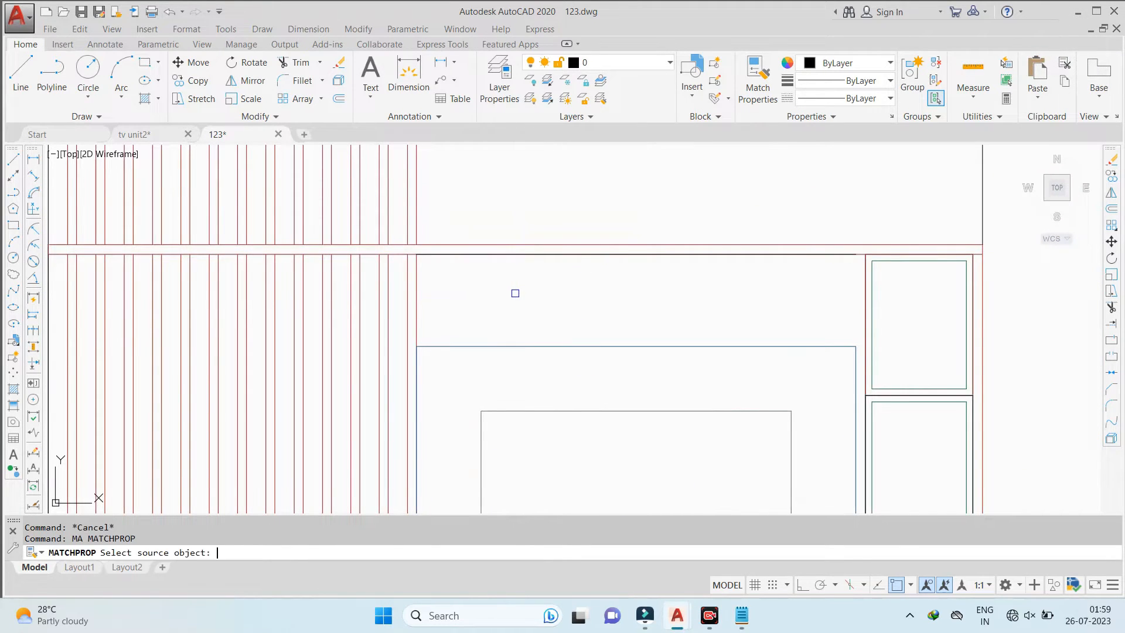
pyautogui.click(633, 243)
pyautogui.press('Escape')
pyautogui.scroll(-4, 624, 235)
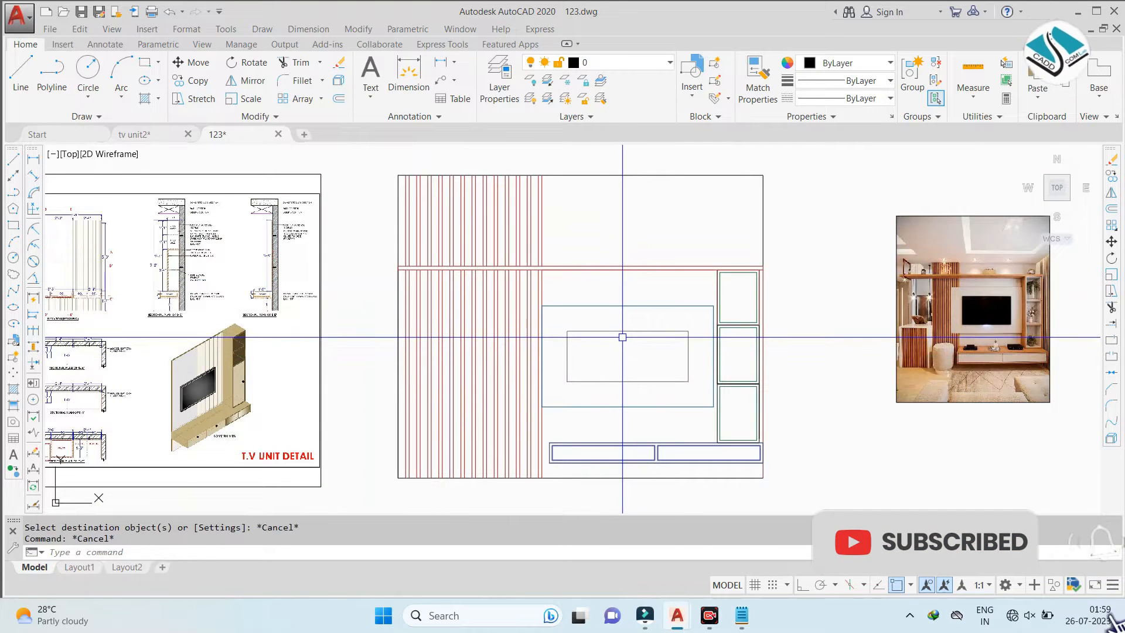
# Copy the figurine, binders, vase, flower pot and tall plant from the wardrobe elevation to the blank area beside the TV unit elevation
pyautogui.scroll(-6, 623, 337)
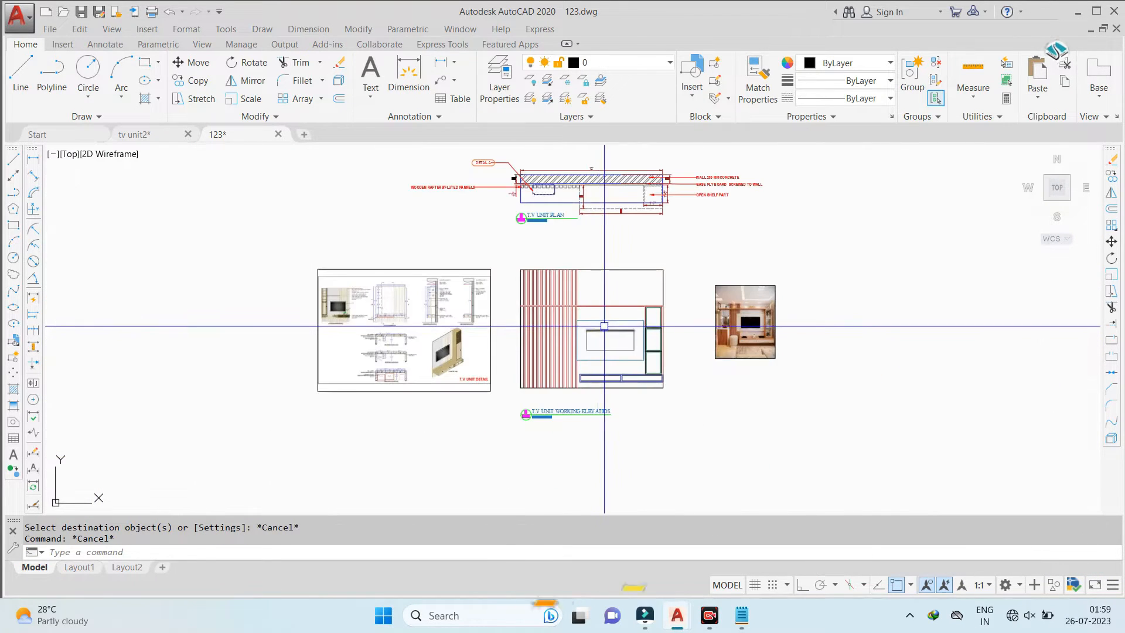
pyautogui.scroll(-6, 616, 312)
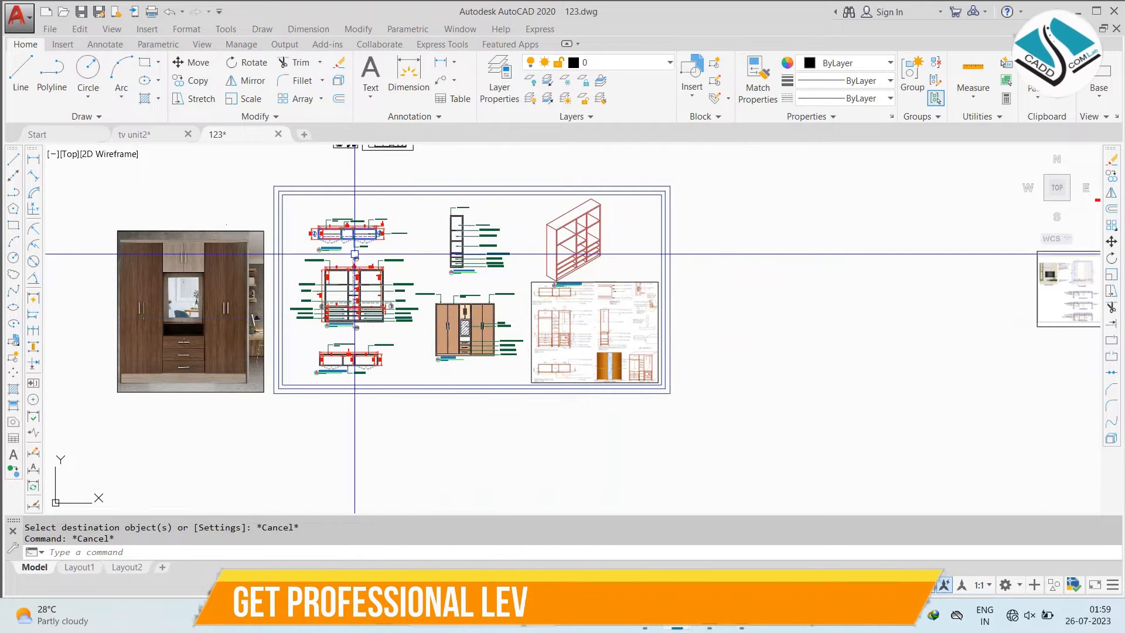
pyautogui.scroll(4, 361, 270)
pyautogui.scroll(-7, 387, 295)
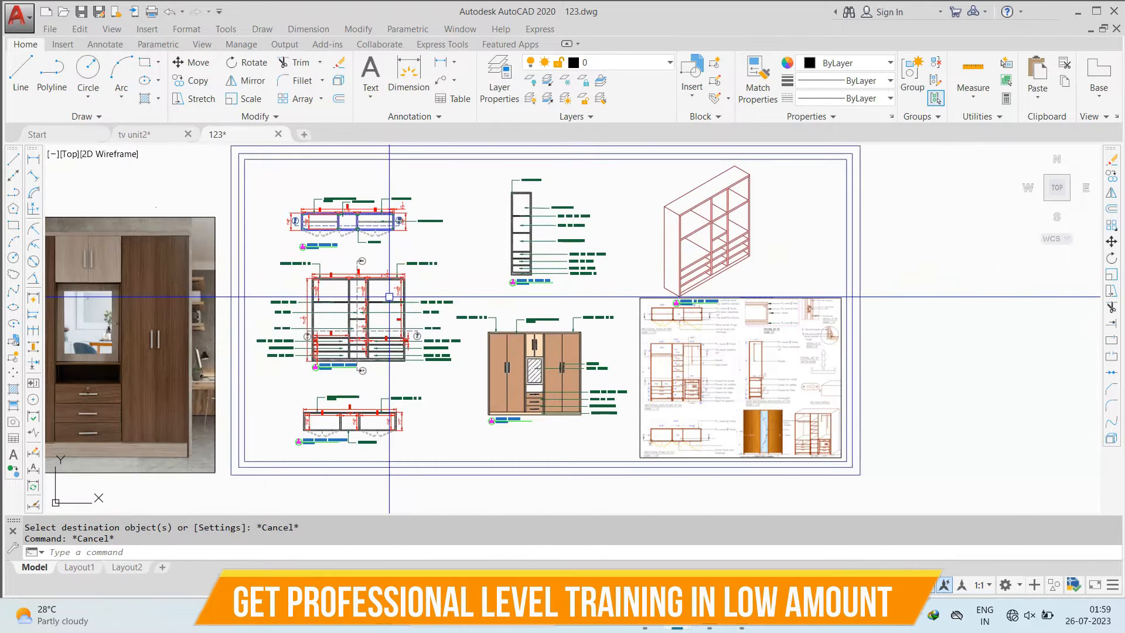
pyautogui.scroll(8, 433, 214)
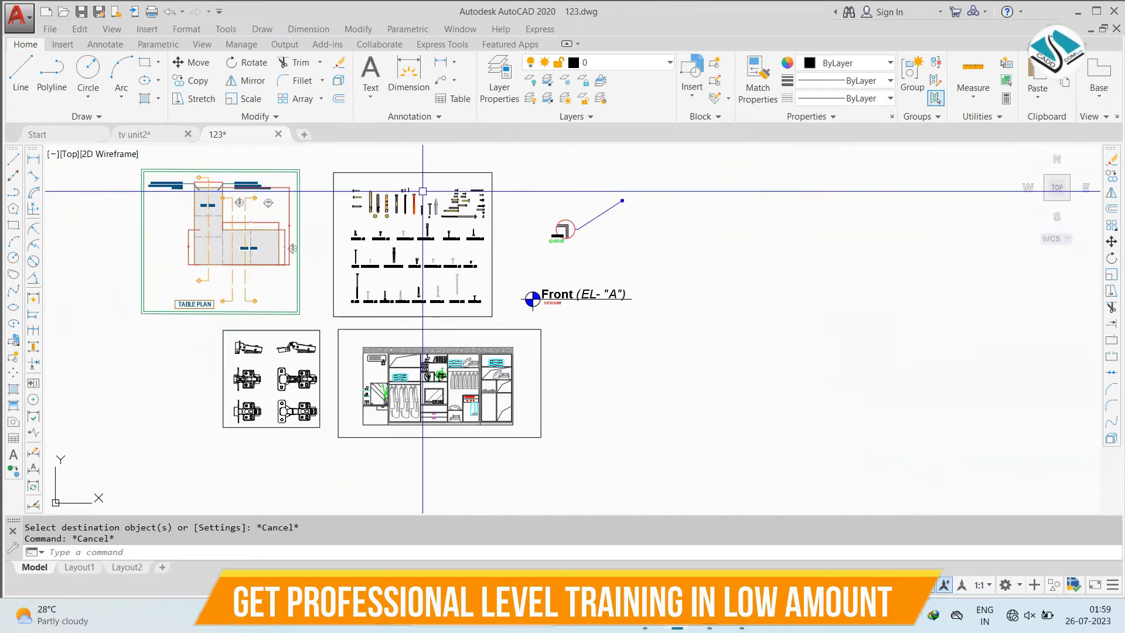
pyautogui.scroll(10, 427, 375)
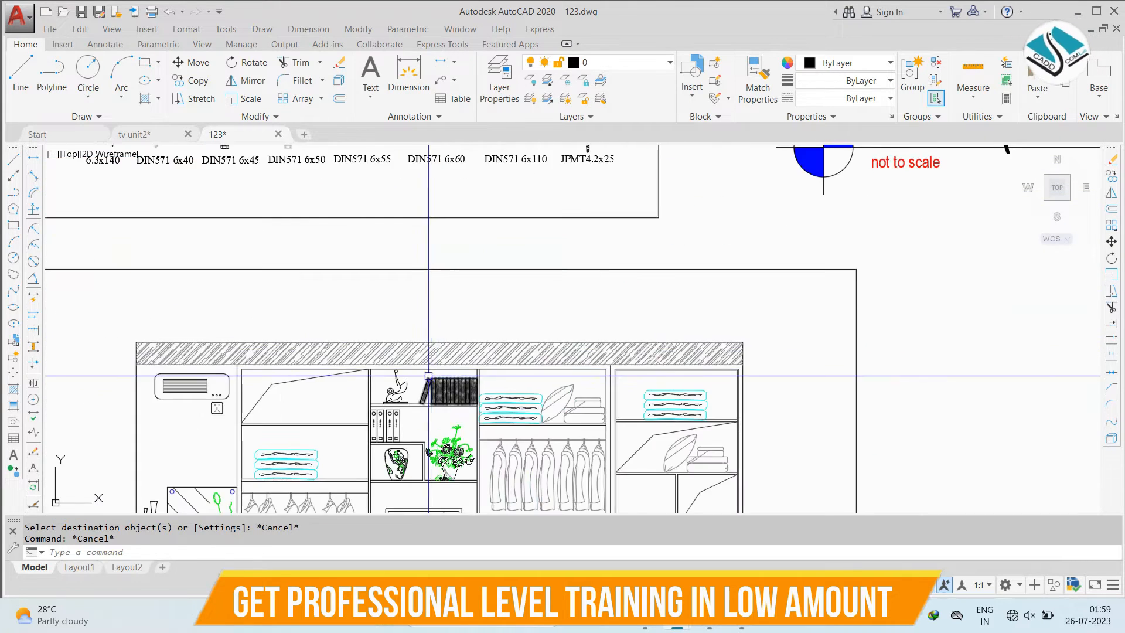
pyautogui.scroll(3, 355, 208)
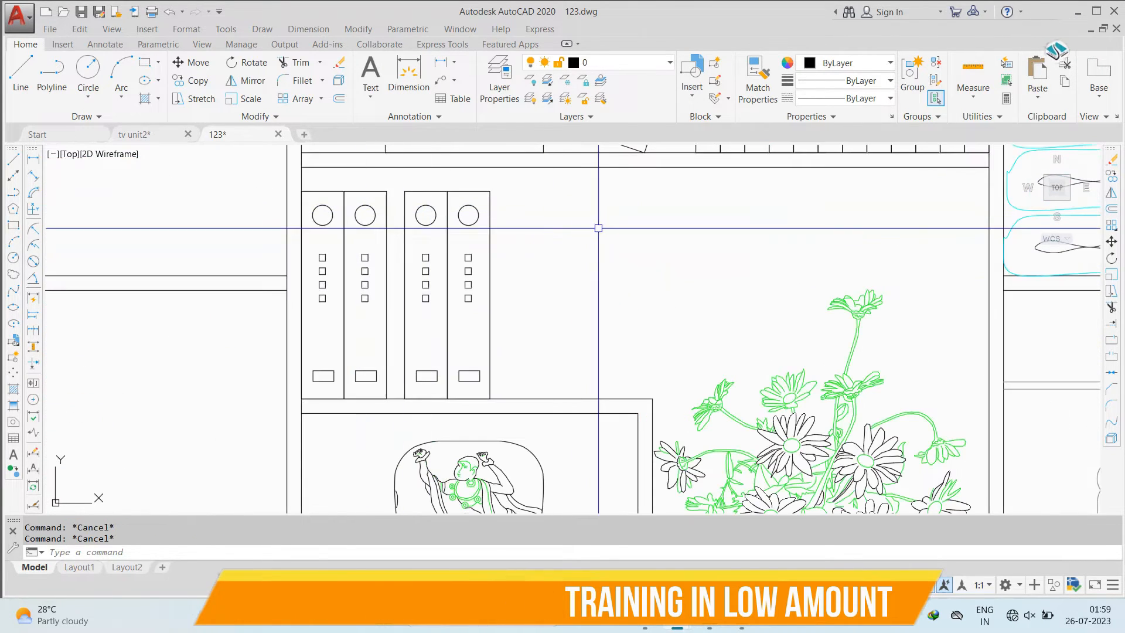
pyautogui.click(595, 226)
pyautogui.click(351, 306)
pyautogui.moveTo(545, 428); pyautogui.dragTo(539, 273, button='middle')
pyautogui.click(545, 272)
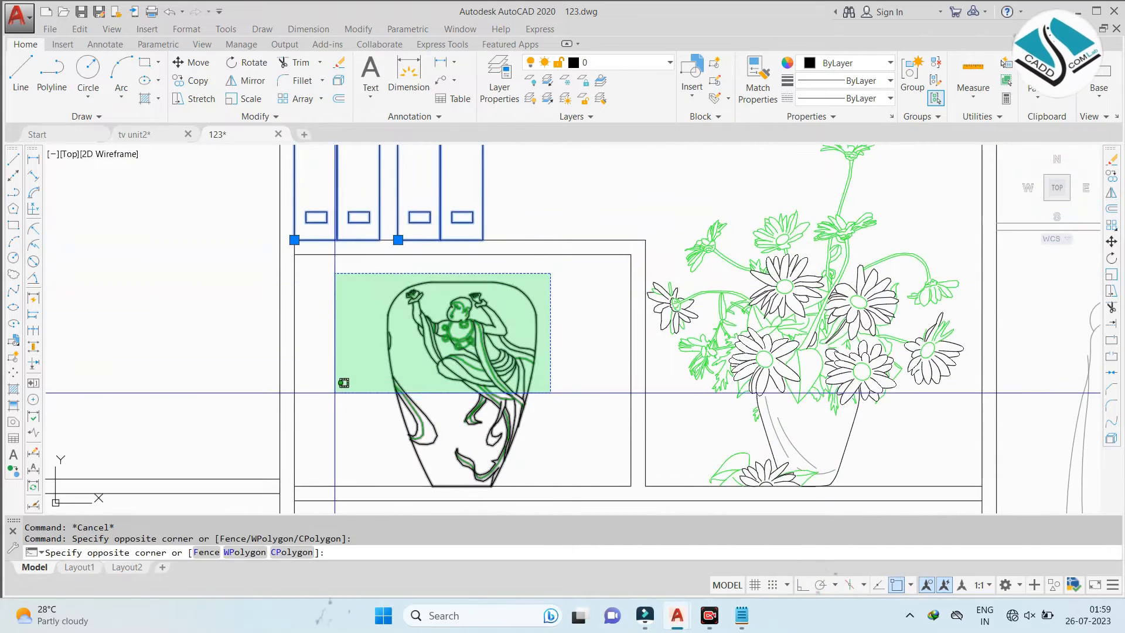
pyautogui.click(340, 384)
pyautogui.click(793, 234)
pyautogui.scroll(-6, 793, 235)
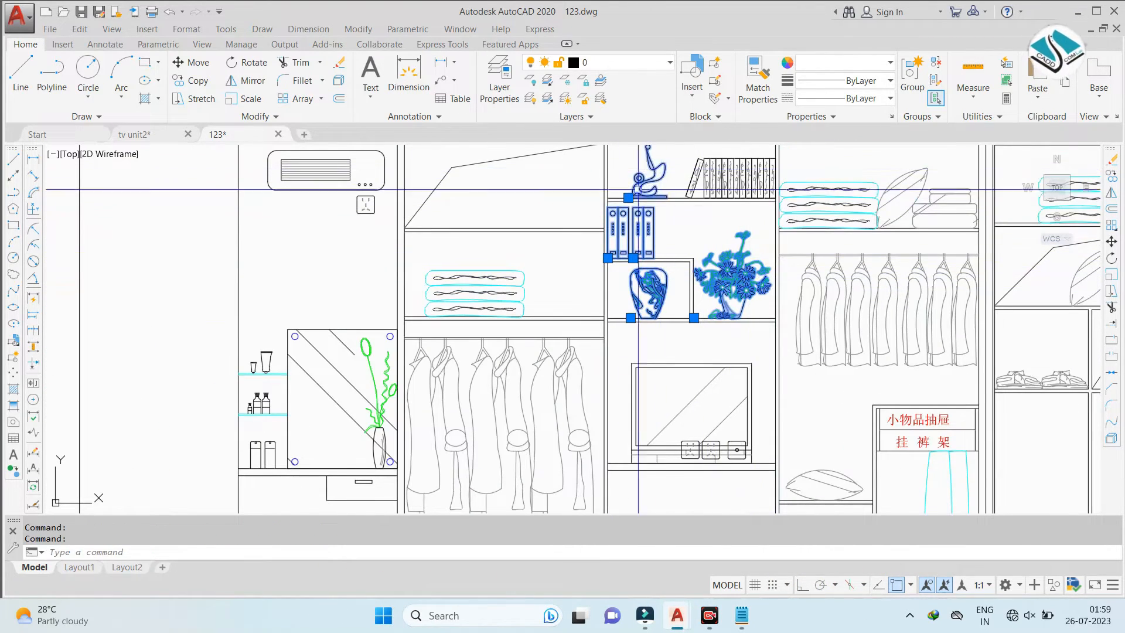
pyautogui.scroll(4, 349, 455)
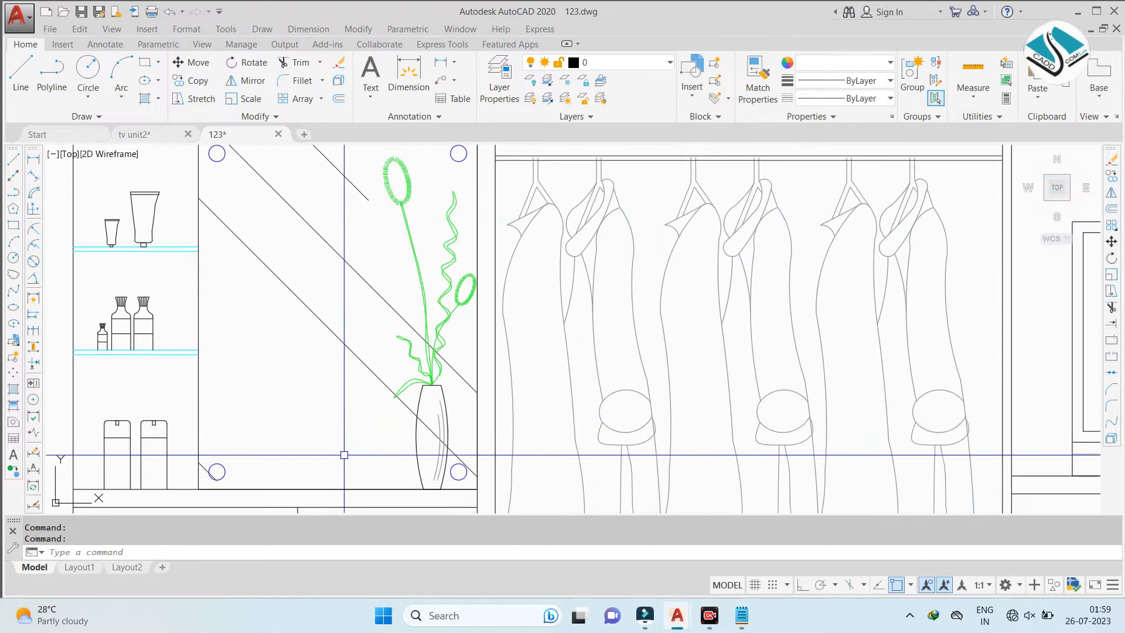
pyautogui.click(421, 291)
pyautogui.scroll(-12, 356, 303)
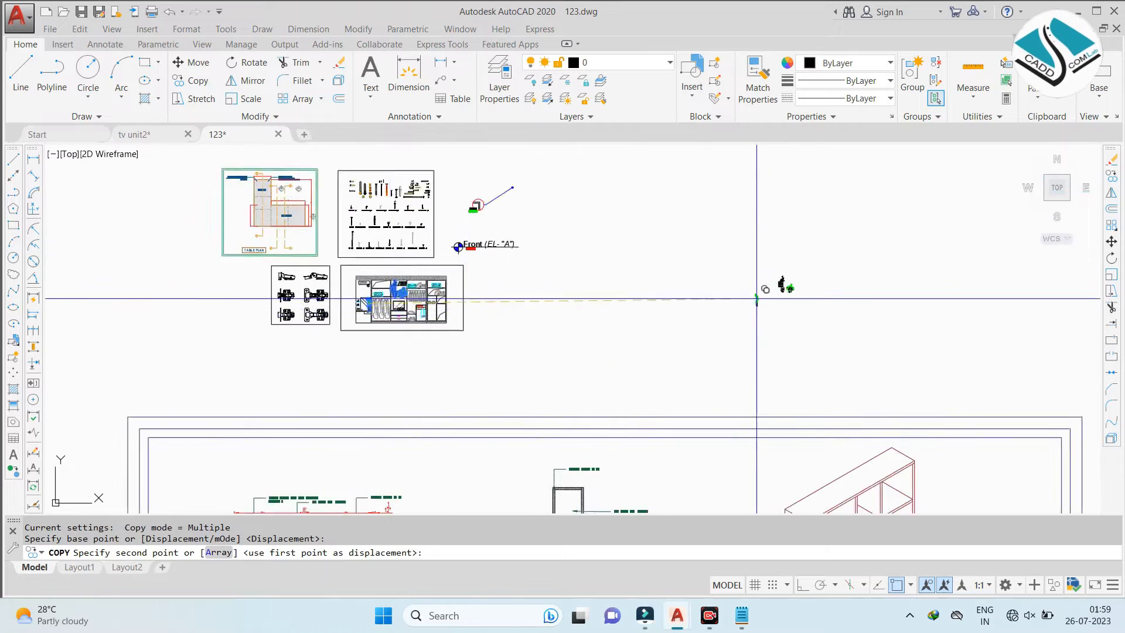
pyautogui.scroll(-2, 938, 267)
pyautogui.moveTo(949, 264); pyautogui.dragTo(608, 324, button='middle')
pyautogui.moveTo(873, 276); pyautogui.dragTo(460, 269, button='middle')
pyautogui.scroll(-4, 460, 268)
pyautogui.scroll(8, 708, 408)
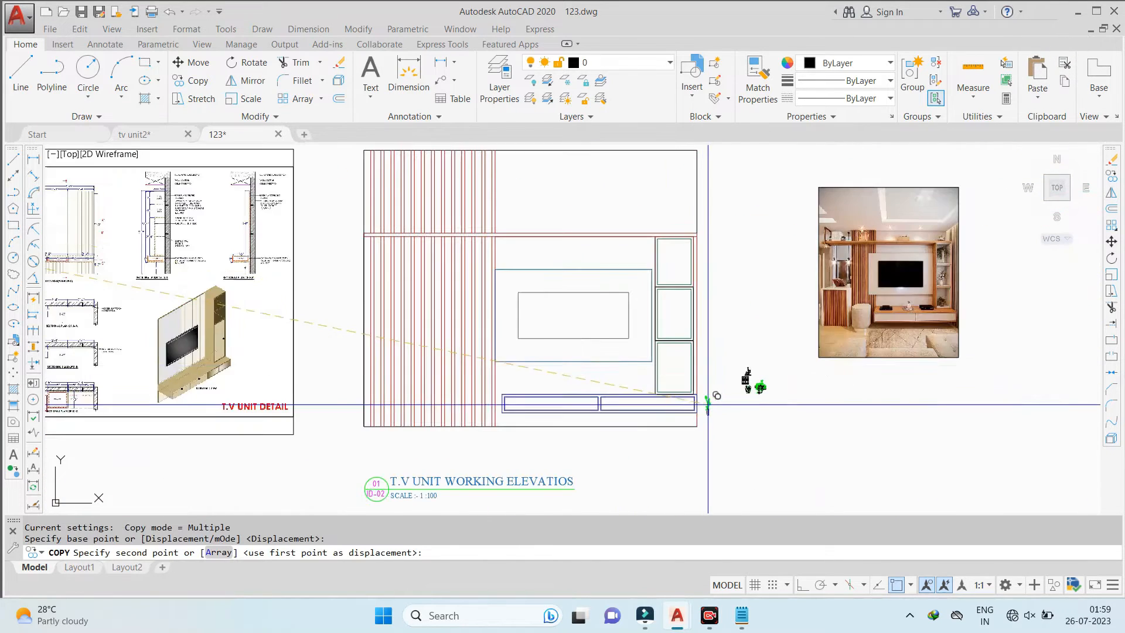
pyautogui.scroll(4, 711, 348)
pyautogui.click(732, 309)
pyautogui.press('Escape')
# Move the copied figurine into the top compartment of the shelf unit
pyautogui.scroll(4, 809, 250)
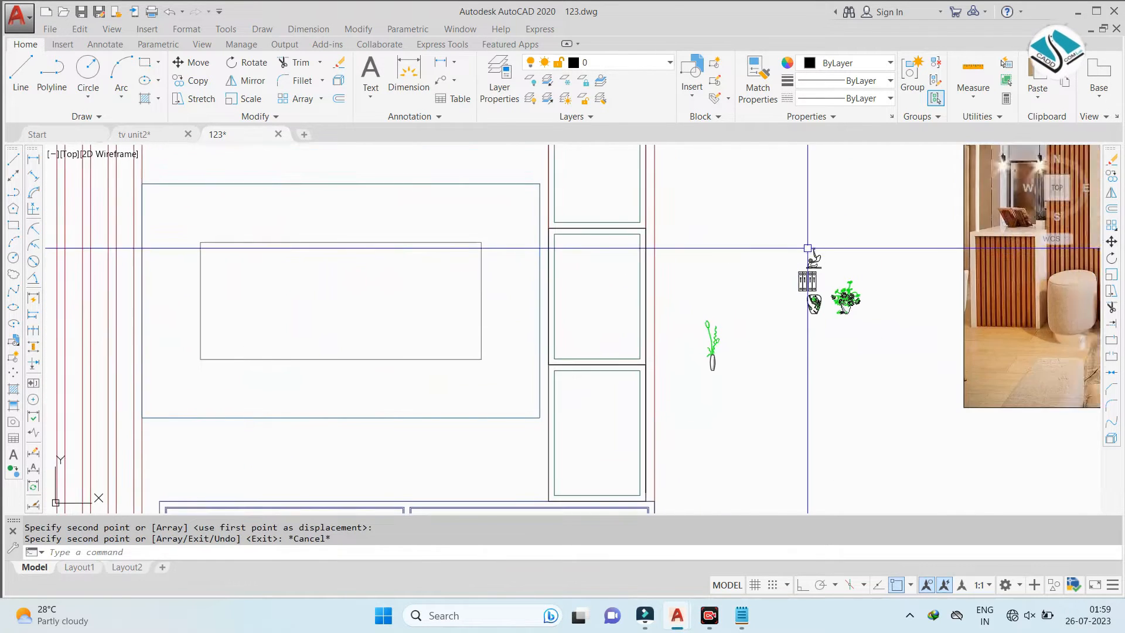
pyautogui.write('m')
pyautogui.press('Return')
pyautogui.click(820, 260)
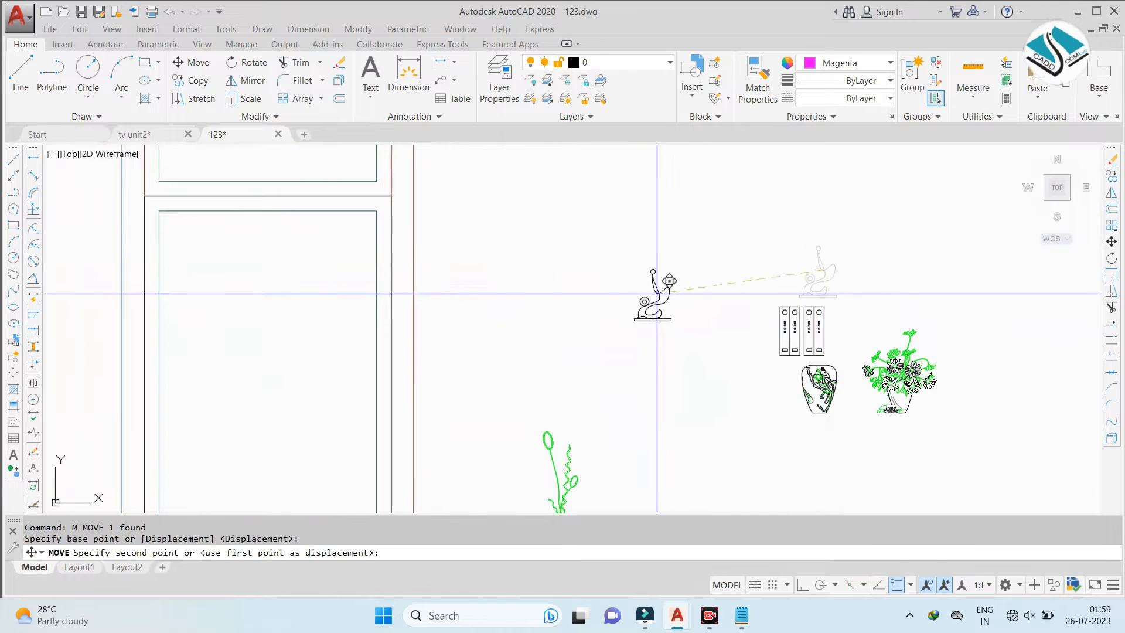
pyautogui.scroll(-3, 668, 360)
pyautogui.scroll(4, 564, 374)
pyautogui.moveTo(533, 404); pyautogui.dragTo(565, 261, button='middle')
pyautogui.click(563, 261)
pyautogui.press('Escape')
# Scale up the figurine in the top shelf compartment from a base point at its foot
pyautogui.click(623, 209)
pyautogui.click(540, 286)
pyautogui.write('sc')
pyautogui.press('Return')
pyautogui.click(534, 308)
pyautogui.press('Escape')
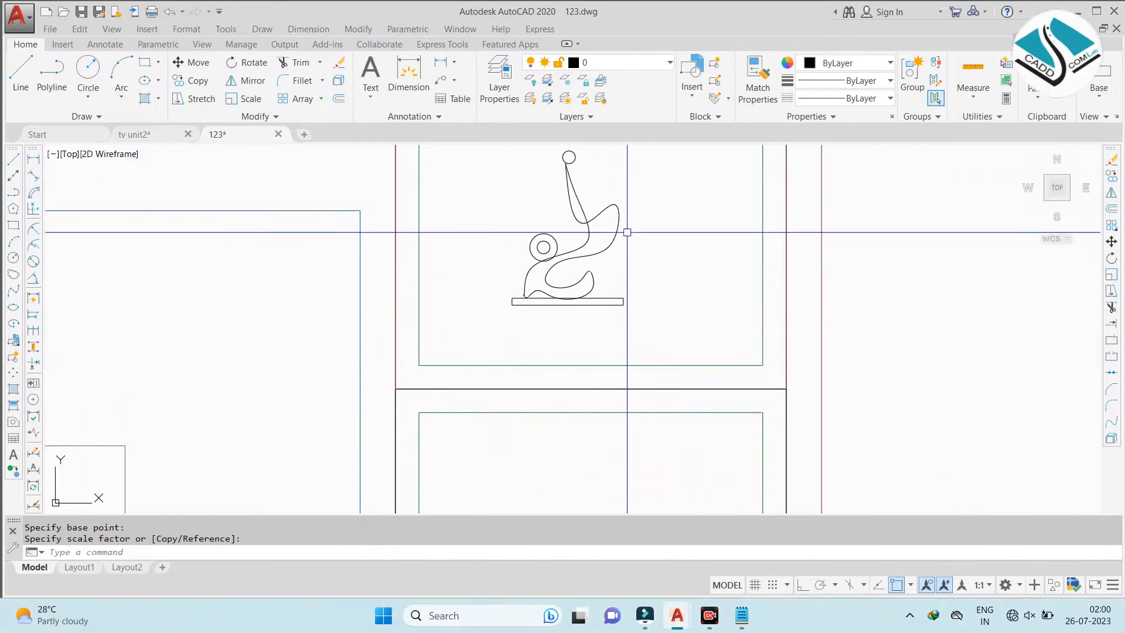
# Move the figurine down from mid-compartment onto the lower edge of the top shelf compartment
pyautogui.click(628, 231)
pyautogui.click(515, 302)
pyautogui.write('m')
pyautogui.press('Return')
pyautogui.click(568, 301)
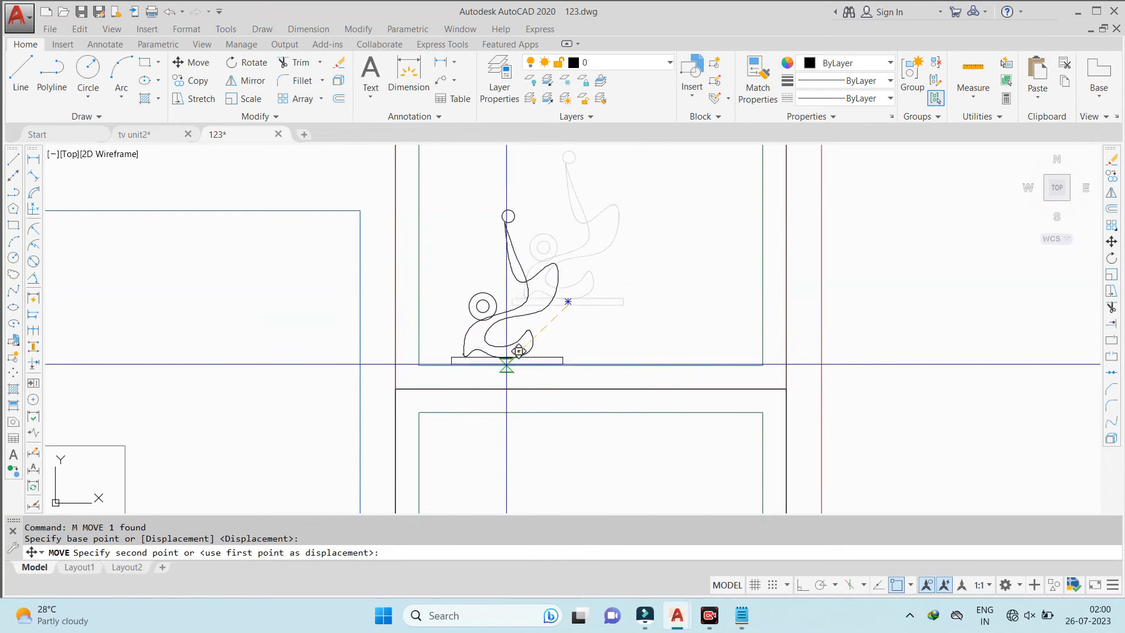
pyautogui.click(492, 364)
pyautogui.scroll(-4, 497, 274)
# Scale up the figurine in the top shelf compartment about a base point just beside it
pyautogui.click(500, 279)
pyautogui.scroll(-6, 505, 286)
pyautogui.scroll(8, 509, 282)
pyautogui.write('sc')
pyautogui.press('Return')
pyautogui.click(490, 286)
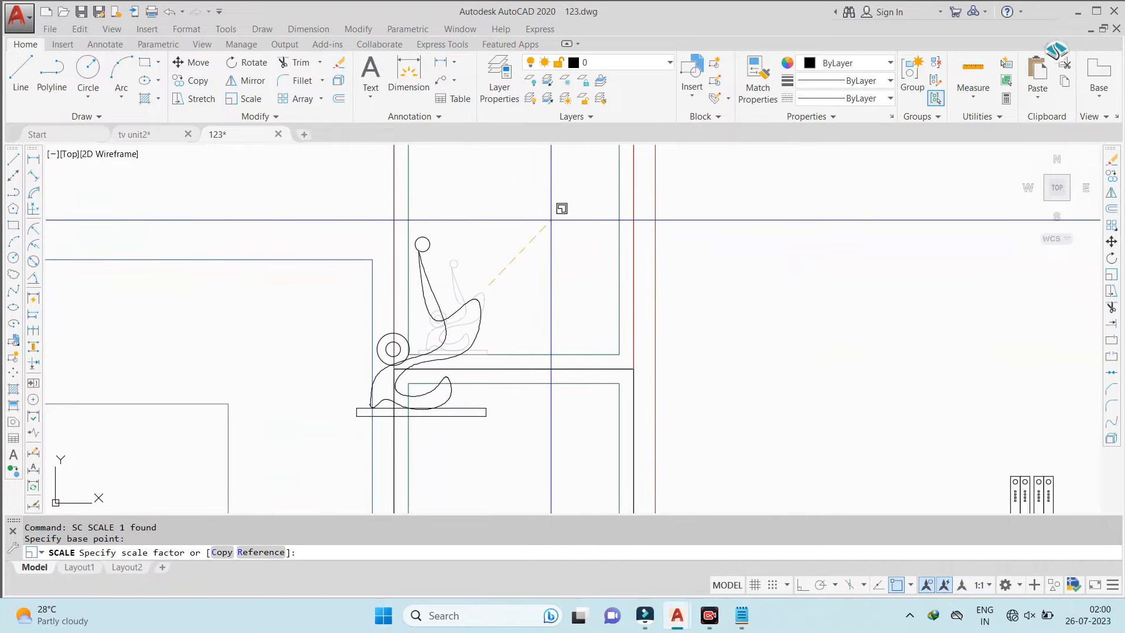
pyautogui.click(575, 253)
# Move the enlarged figurine back inside the top shelf compartment, against its inner side edge
pyautogui.click(432, 301)
pyautogui.write('m')
pyautogui.press('Return')
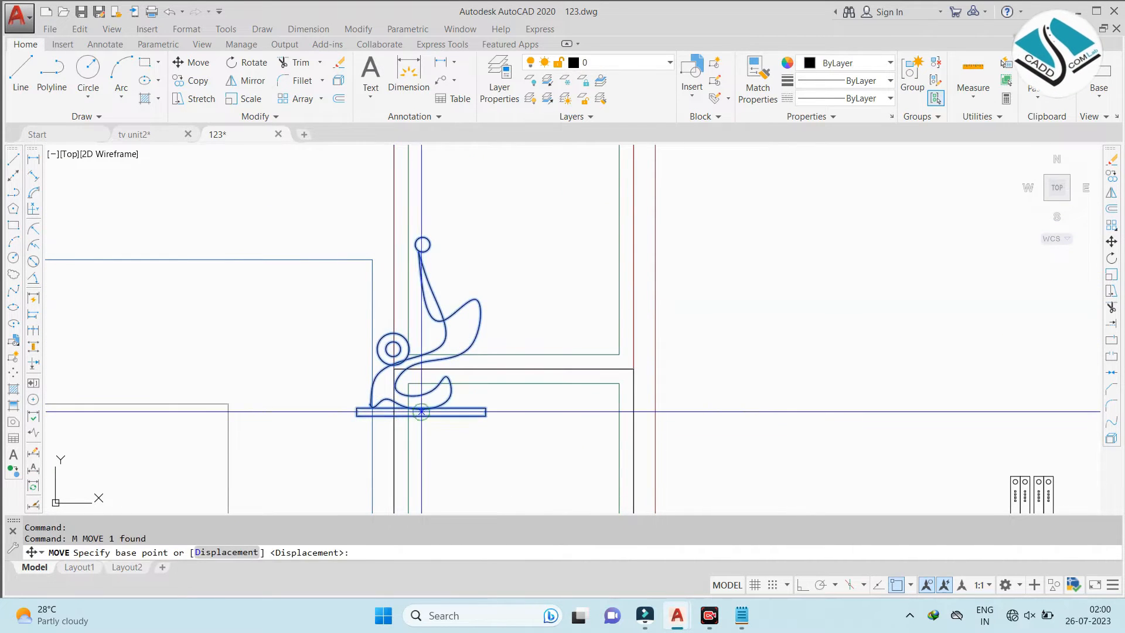
pyautogui.click(421, 412)
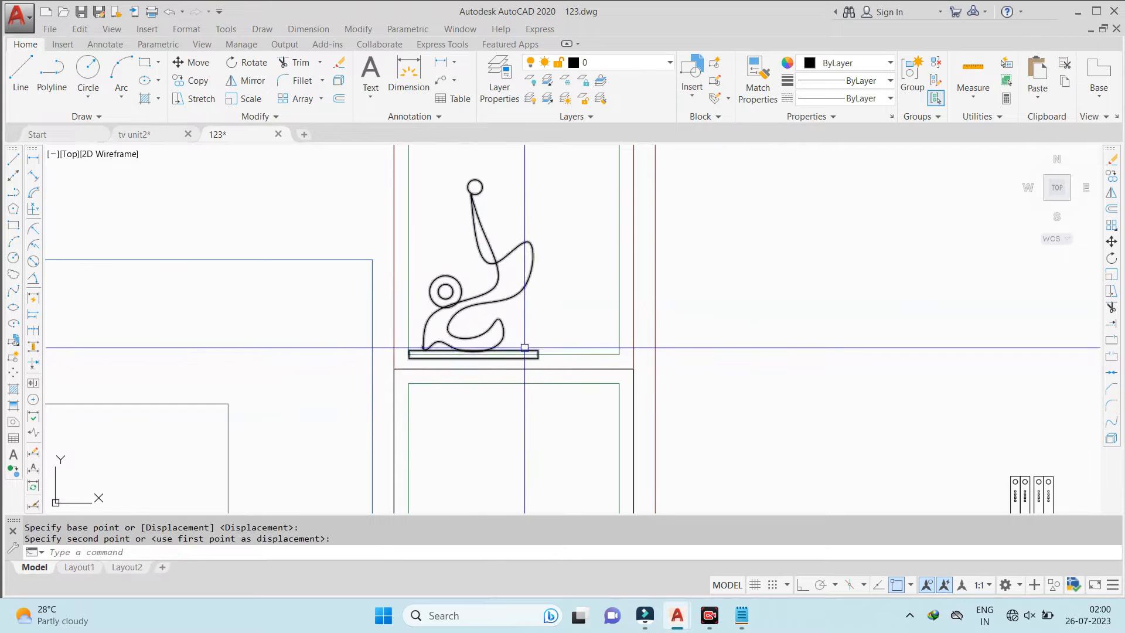
# Raise the figurine slightly so its base plate no longer hangs below the compartment's inner lower edge
pyautogui.scroll(5, 509, 340)
pyautogui.click(506, 339)
pyautogui.click(468, 334)
pyautogui.press('Return')
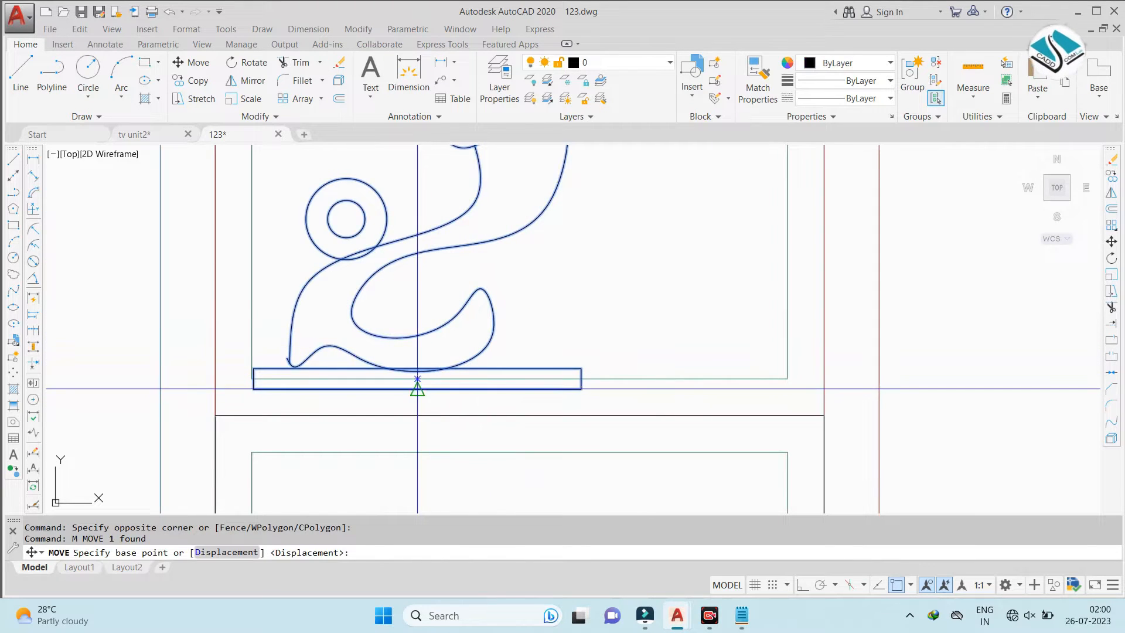
pyautogui.click(417, 389)
pyautogui.click(417, 370)
pyautogui.scroll(-10, 455, 325)
# Fine-tune the figurine with a small downward move toward the top compartment's inner lower edge
pyautogui.scroll(10, 450, 334)
pyautogui.click(597, 247)
pyautogui.click(540, 283)
pyautogui.write('M')
pyautogui.press('Return')
pyautogui.click(457, 301)
pyautogui.click(459, 314)
pyautogui.scroll(-10, 429, 323)
# Scale up the tall plant in the blank area beside the shelf unit
pyautogui.scroll(4, 434, 326)
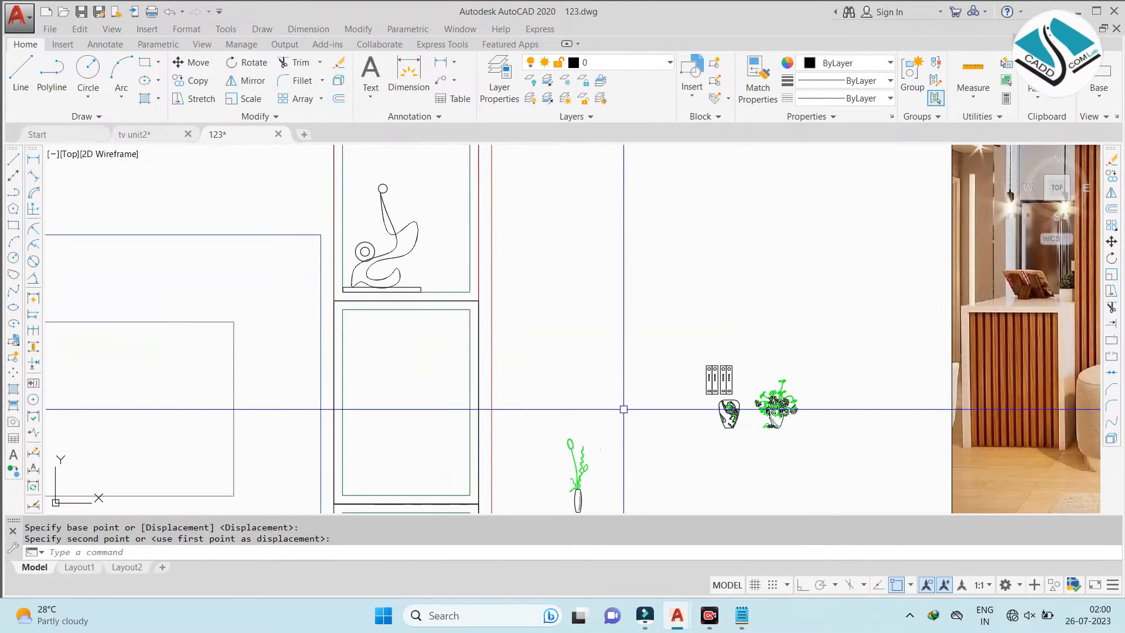
pyautogui.click(639, 314)
pyautogui.click(544, 456)
pyautogui.write('sc')
pyautogui.press('Return')
pyautogui.click(563, 413)
pyautogui.click(474, 435)
# Move the tall plant by its vase foot into the top shelf compartment, standing beside the figurine
pyautogui.click(684, 387)
pyautogui.click(555, 449)
pyautogui.write('m')
pyautogui.press('Return')
pyautogui.click(573, 488)
pyautogui.moveTo(375, 159); pyautogui.dragTo(473, 313, button='middle')
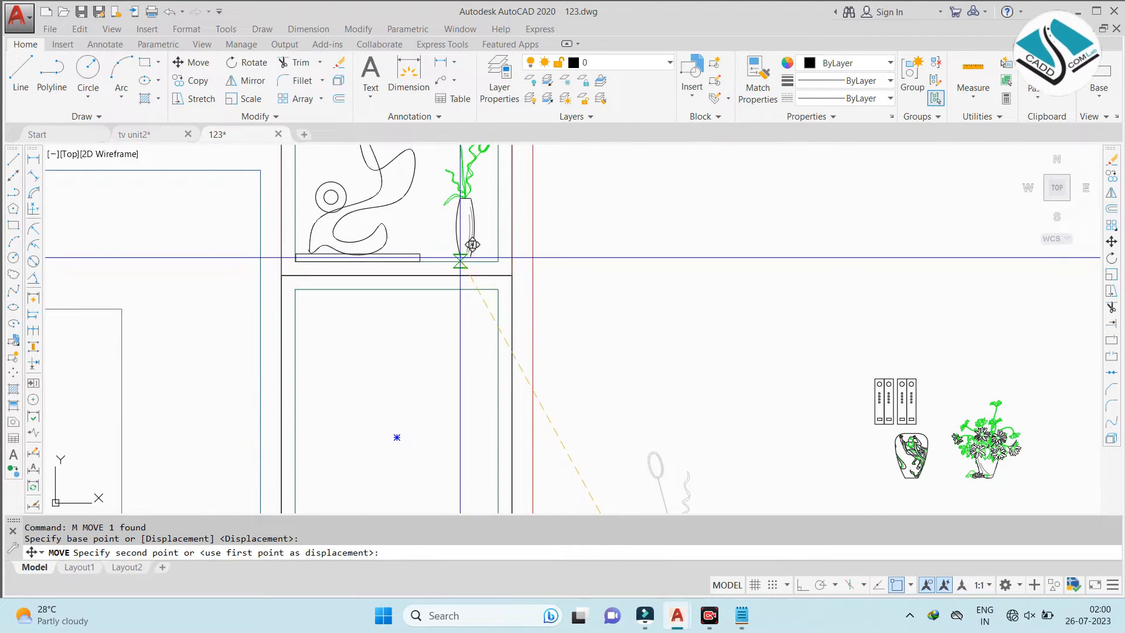
pyautogui.scroll(-4, 545, 262)
pyautogui.press('Escape')
# Scale up the flower pot in the blank area beside the binders and decorated vase
pyautogui.scroll(4, 743, 308)
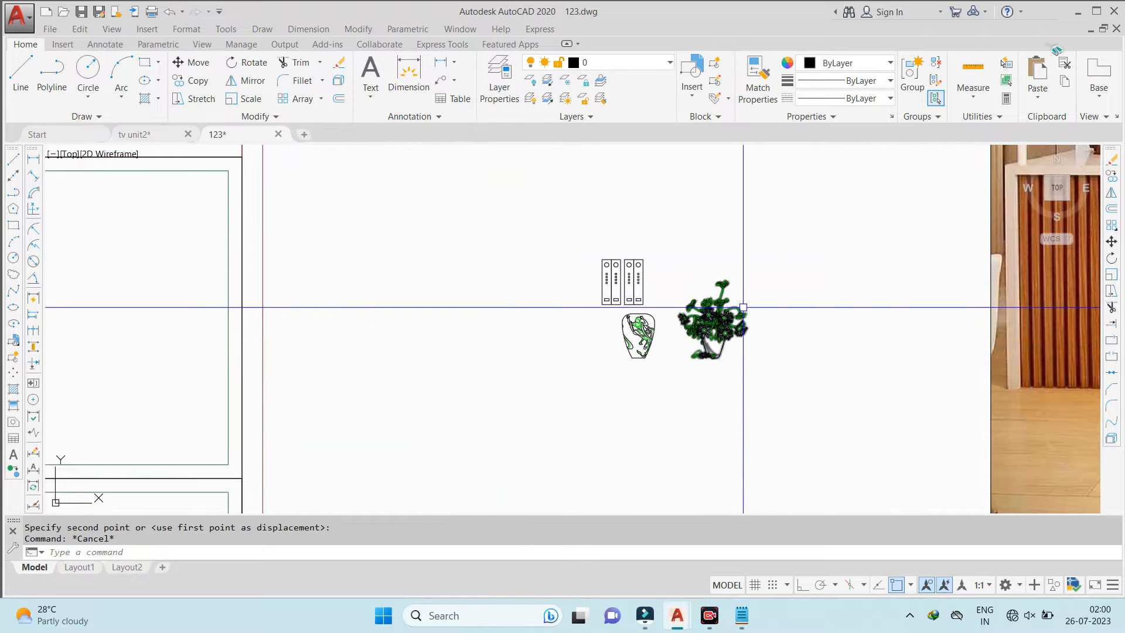
pyautogui.click(687, 340)
pyautogui.click(623, 391)
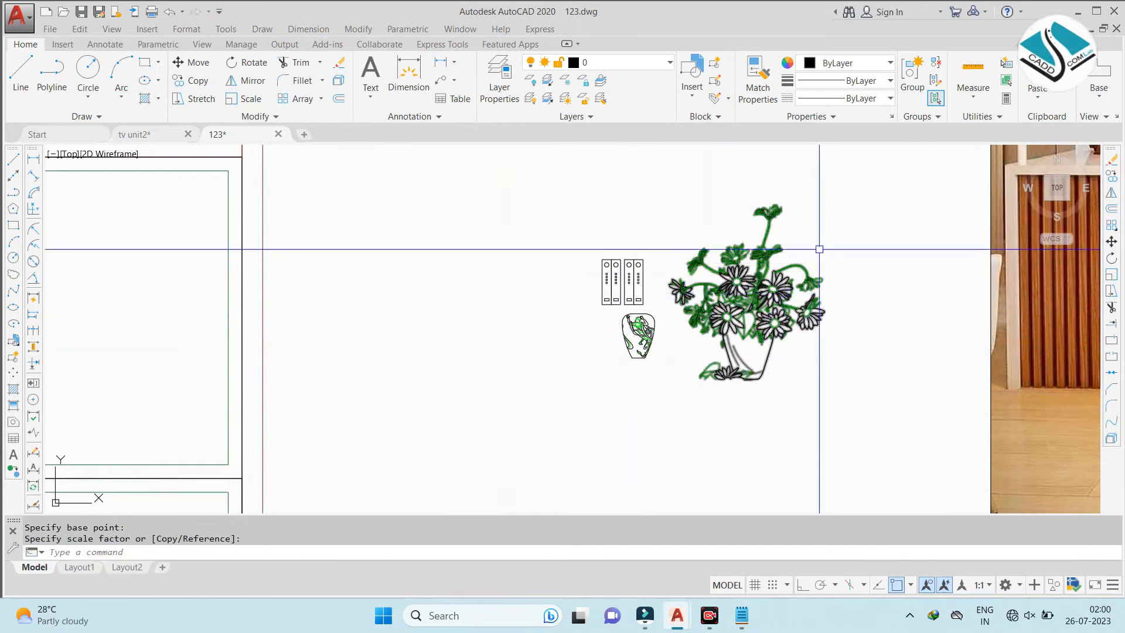
# Move the enlarged flower pot by its foot onto the lower edge of the middle shelf compartment
pyautogui.click(821, 248)
pyautogui.click(717, 356)
pyautogui.write('M')
pyautogui.press('Return')
pyautogui.click(750, 381)
pyautogui.scroll(-4, 463, 370)
pyautogui.scroll(5, 469, 376)
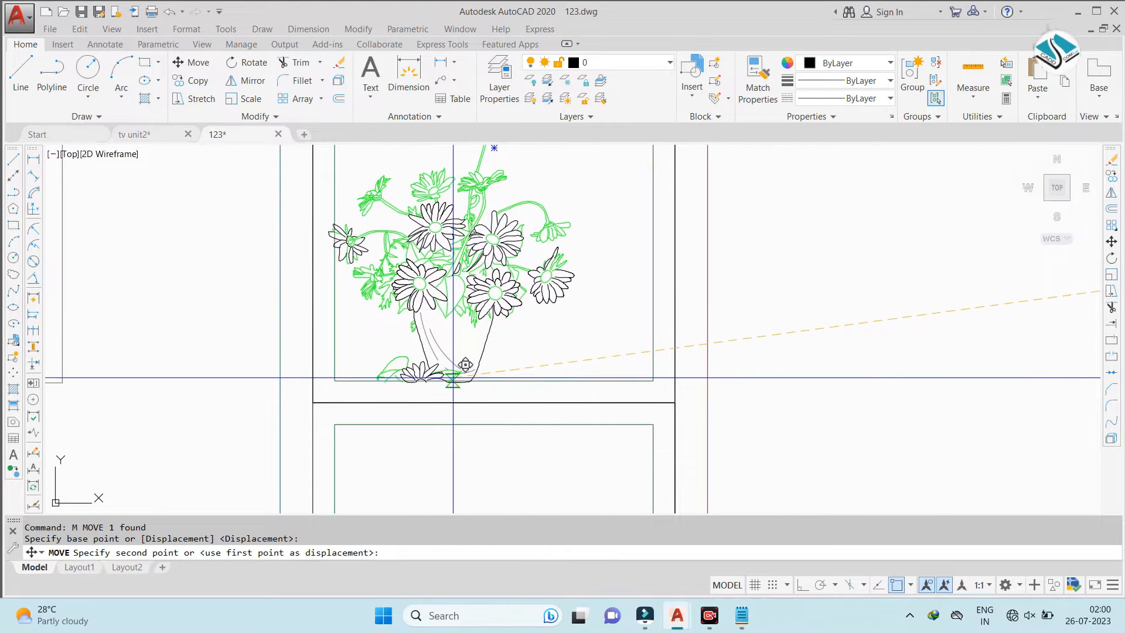
pyautogui.click(491, 361)
pyautogui.scroll(-4, 515, 284)
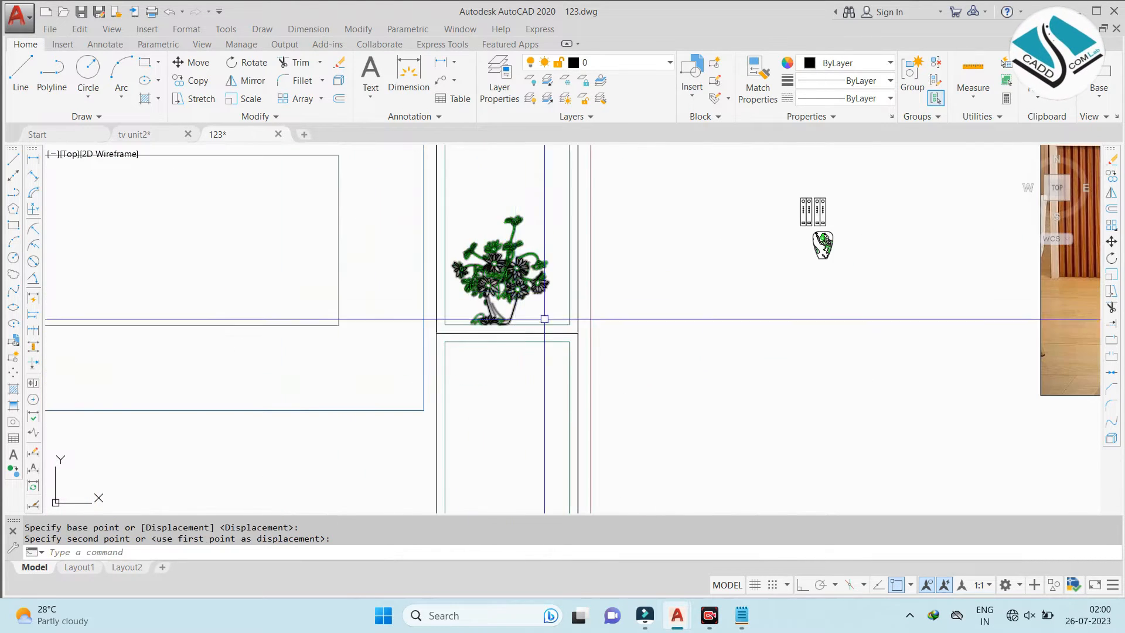
# Move the decorated vase from the blank area into the bottom shelf compartment
pyautogui.click(847, 236)
pyautogui.click(830, 248)
pyautogui.press('space')
pyautogui.click(828, 248)
pyautogui.moveTo(497, 410); pyautogui.dragTo(575, 202, button='middle')
pyautogui.scroll(4, 559, 308)
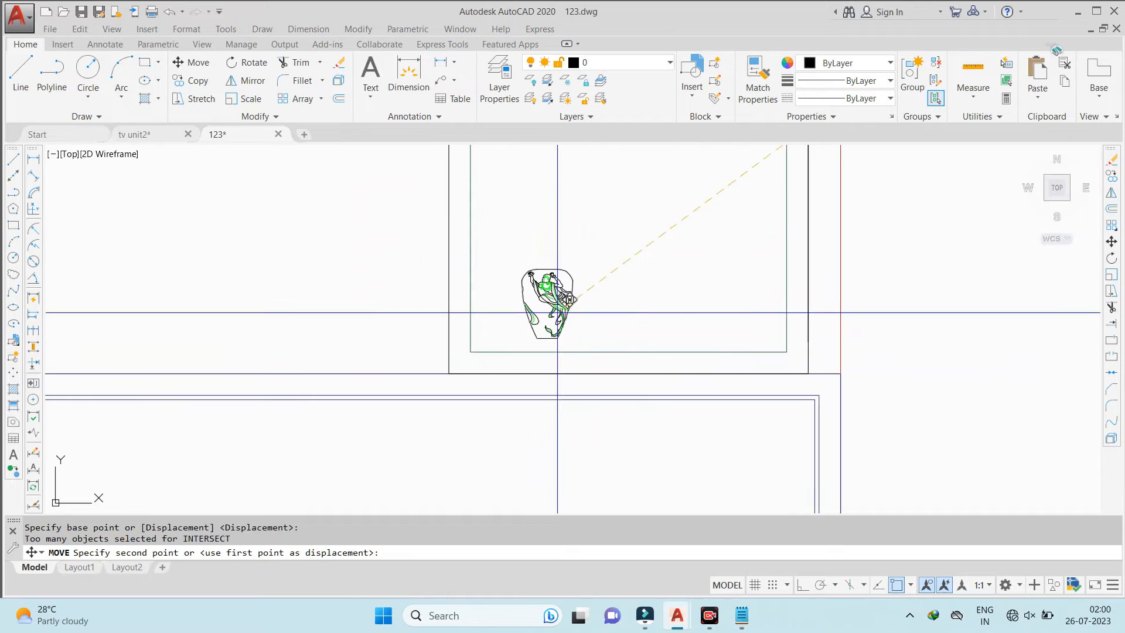
pyautogui.click(566, 302)
# Scale up the decorated vase in the bottom compartment from a base point near its foot
pyautogui.click(619, 243)
pyautogui.click(523, 310)
pyautogui.write('sc')
pyautogui.press('Return')
pyautogui.click(546, 329)
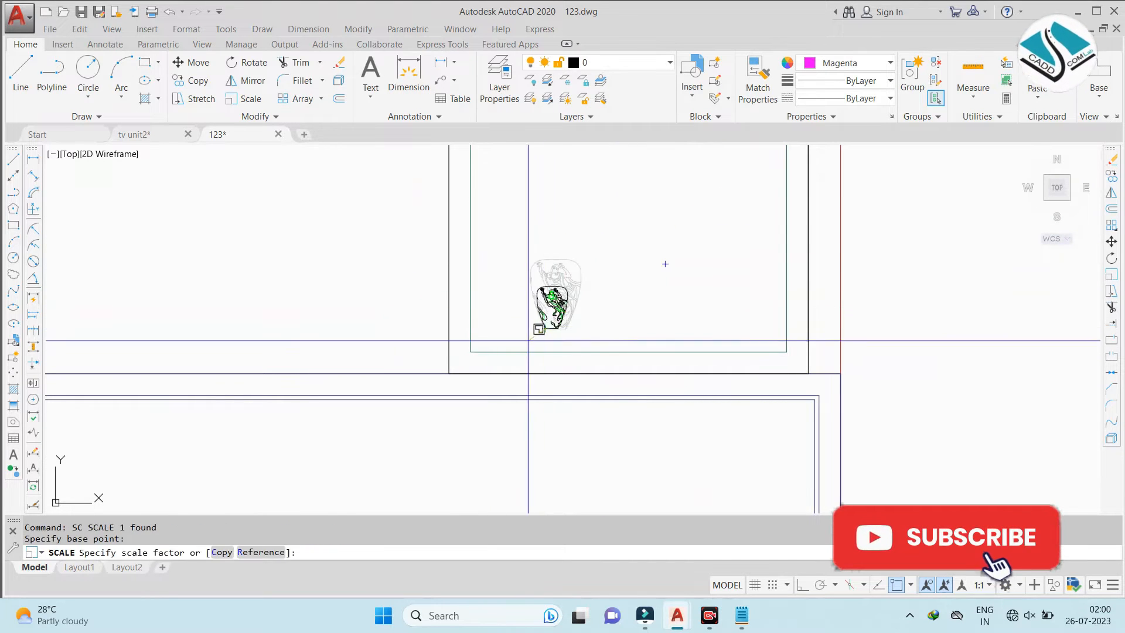
pyautogui.click(475, 366)
# Move the enlarged vase by its foot down onto the lower edge of the bottom compartment
pyautogui.click(658, 269)
pyautogui.click(594, 291)
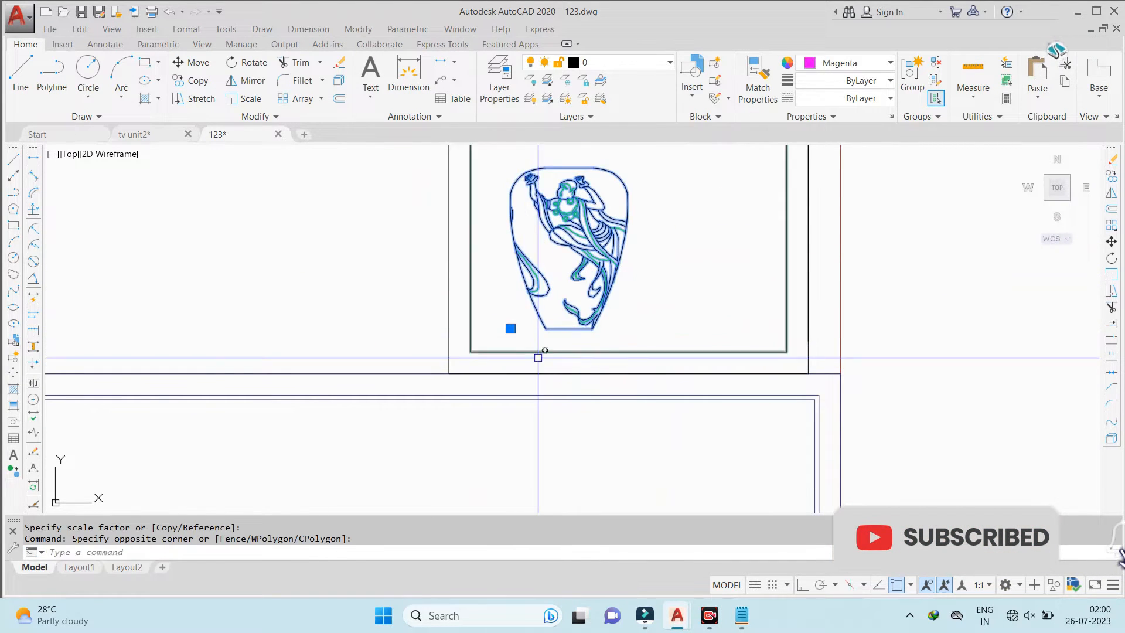
pyautogui.scroll(4, 542, 358)
pyautogui.write('m')
pyautogui.press('Return')
pyautogui.click(553, 285)
pyautogui.click(494, 340)
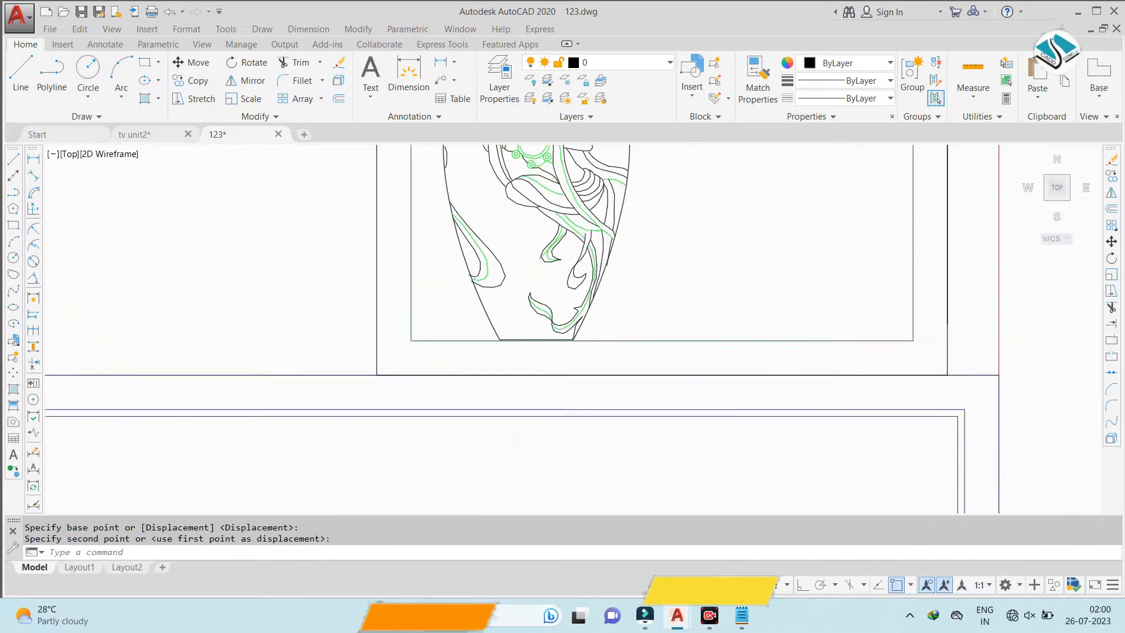
pyautogui.scroll(-5, 504, 328)
pyautogui.scroll(4, 662, 219)
pyautogui.click(695, 179)
pyautogui.click(625, 237)
pyautogui.moveTo(656, 222); pyautogui.dragTo(651, 245, button='middle')
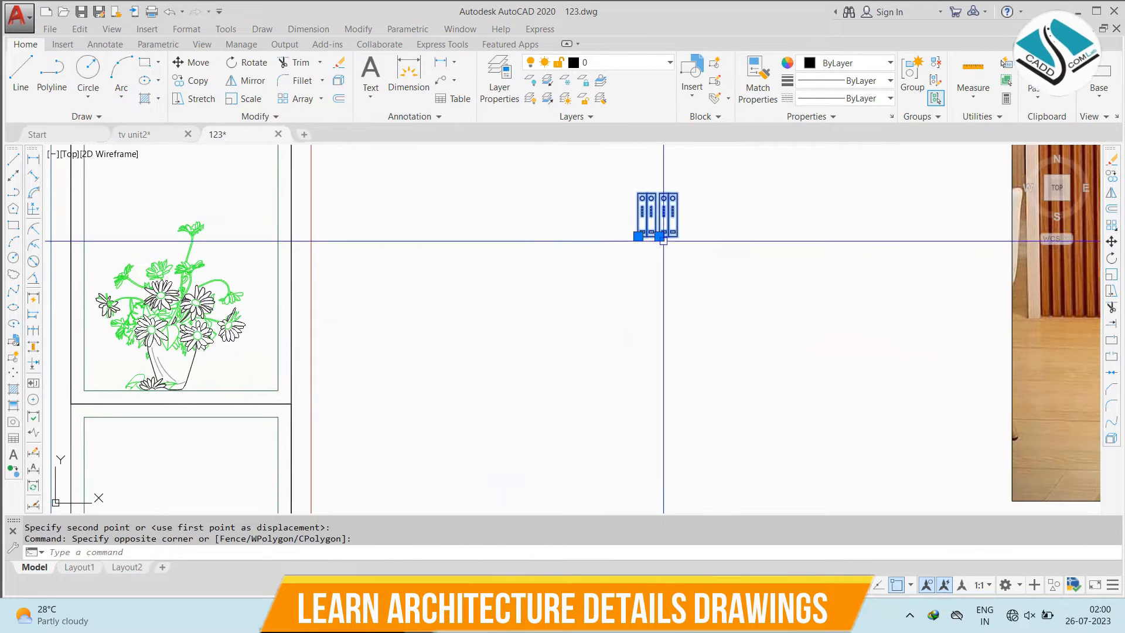
pyautogui.press('Escape')
# Scale up the two pairs of binders in the blank area from a base point beside them
pyautogui.click(707, 187)
pyautogui.click(568, 285)
pyautogui.write('sc')
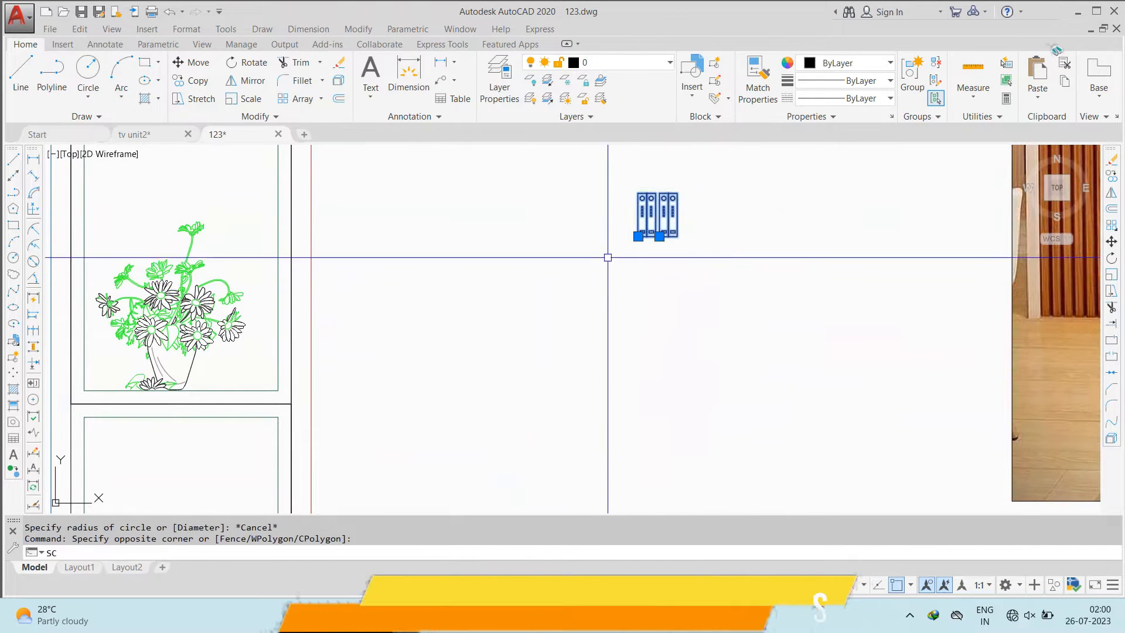
pyautogui.press('Return')
pyautogui.click(612, 252)
pyautogui.click(540, 311)
# Move the enlarged binders down to the blank area next to the bottom shelf compartment
pyautogui.scroll(-3, 540, 310)
pyautogui.scroll(2, 644, 222)
pyautogui.click(499, 363)
pyautogui.moveTo(487, 377); pyautogui.dragTo(542, 290, button='middle')
pyautogui.write('m')
pyautogui.press('Return')
pyautogui.click(536, 292)
pyautogui.scroll(-4, 441, 401)
pyautogui.scroll(2, 370, 477)
pyautogui.moveTo(370, 477); pyautogui.dragTo(489, 309, button='middle')
pyautogui.scroll(2, 484, 317)
pyautogui.click(574, 338)
# Scale down the binders so they fit beside the vase in the bottom compartment
pyautogui.click(732, 227)
pyautogui.click(551, 332)
pyautogui.write('s')
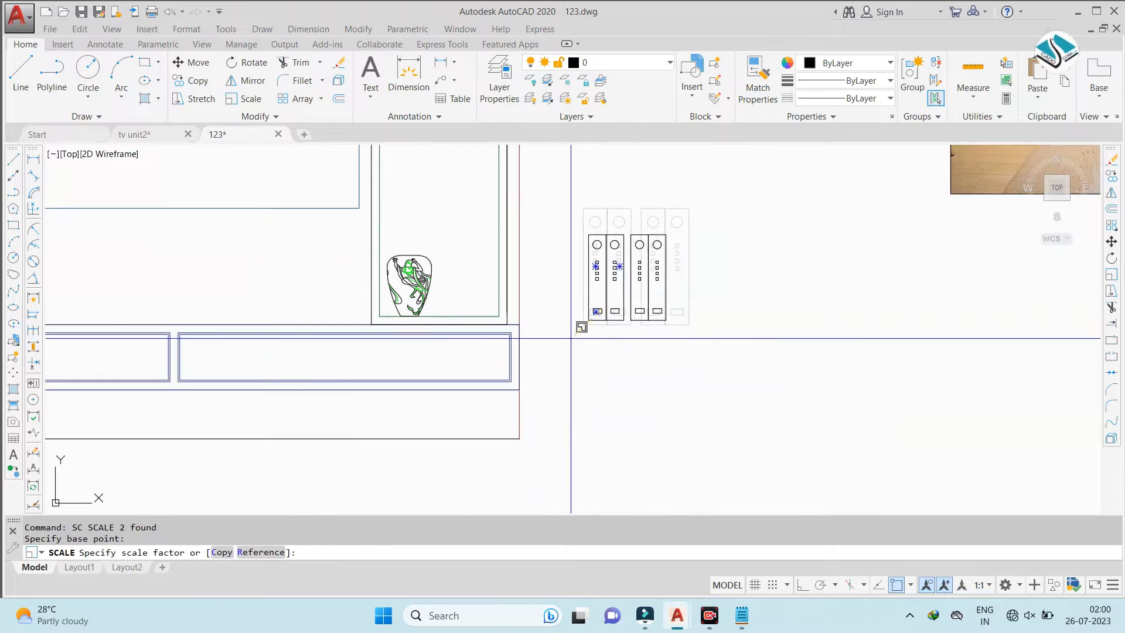
pyautogui.click(574, 335)
# Move the binders by their lower corner onto the bottom compartment's lower edge, beside the decorated vase
pyautogui.click(711, 226)
pyautogui.click(589, 326)
pyautogui.write('m')
pyautogui.press('Return')
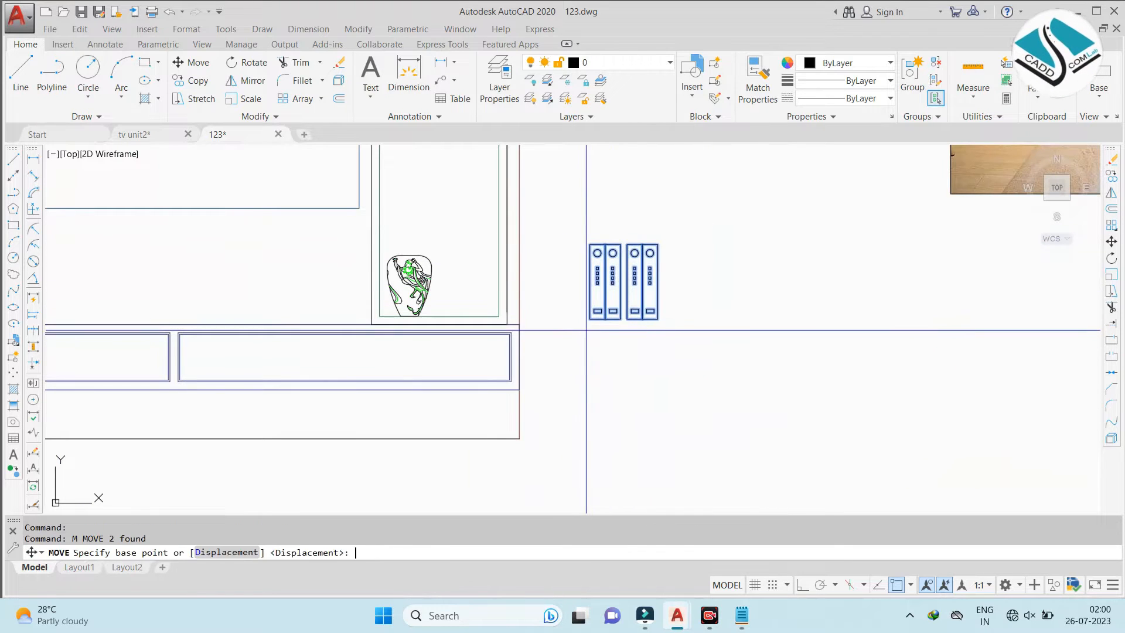
pyautogui.click(591, 319)
pyautogui.scroll(5, 451, 327)
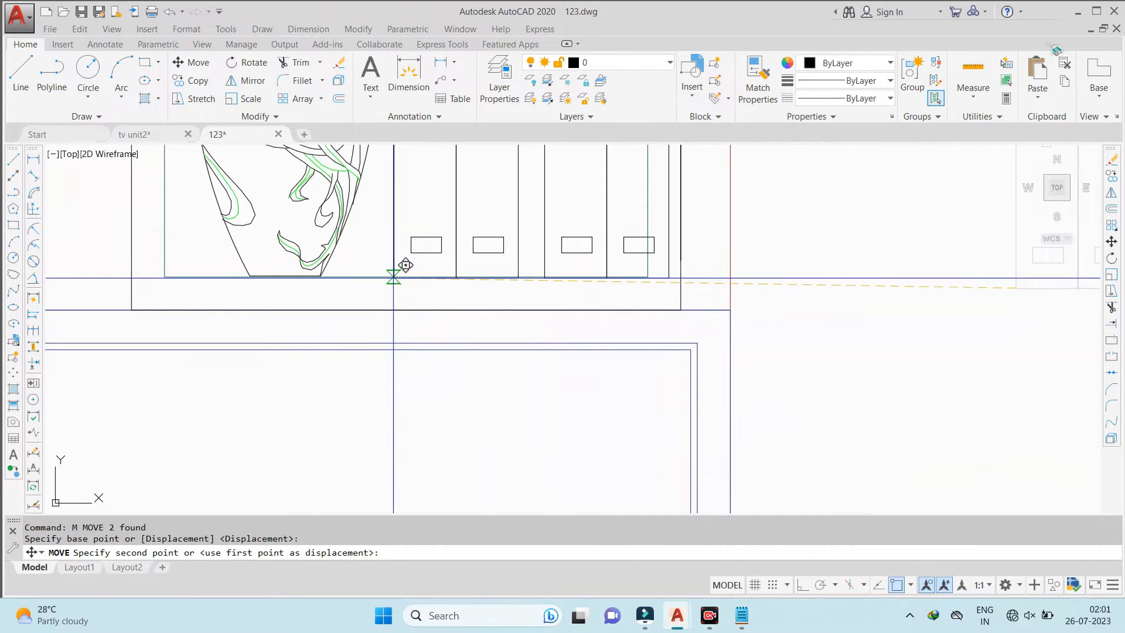
pyautogui.click(406, 265)
pyautogui.scroll(-8, 673, 329)
pyautogui.scroll(4, 635, 259)
# Copy the flower pot from the middle compartment onto the low cabinet top, near the slatted panelling
pyautogui.click(618, 243)
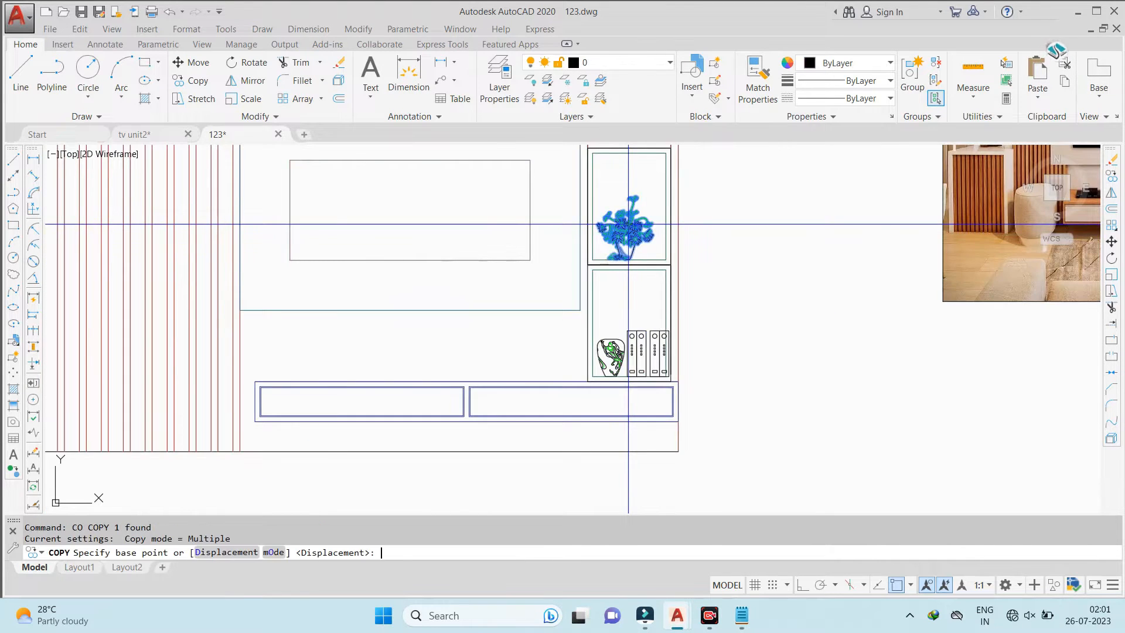
pyautogui.scroll(2, 629, 224)
pyautogui.click(631, 222)
pyautogui.scroll(-3, 621, 229)
pyautogui.scroll(5, 431, 242)
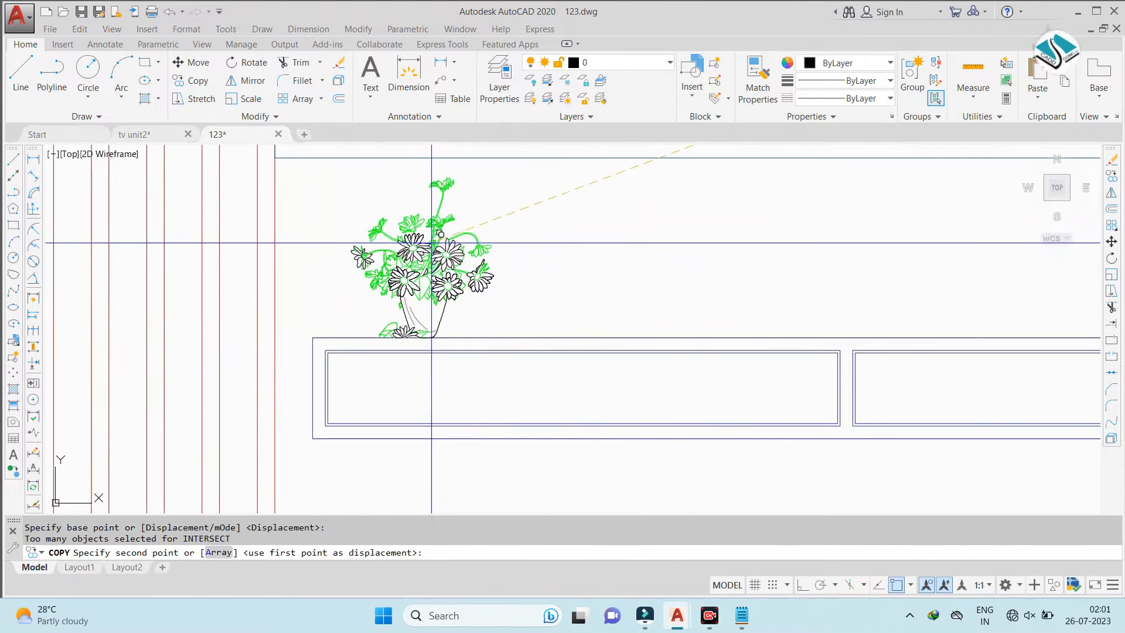
pyautogui.click(428, 241)
pyautogui.scroll(-4, 391, 254)
pyautogui.press('Escape')
# Copy the figurine from the top compartment onto the middle of the low cabinet top below the TV panel
pyautogui.moveTo(674, 209); pyautogui.dragTo(604, 354, button='middle')
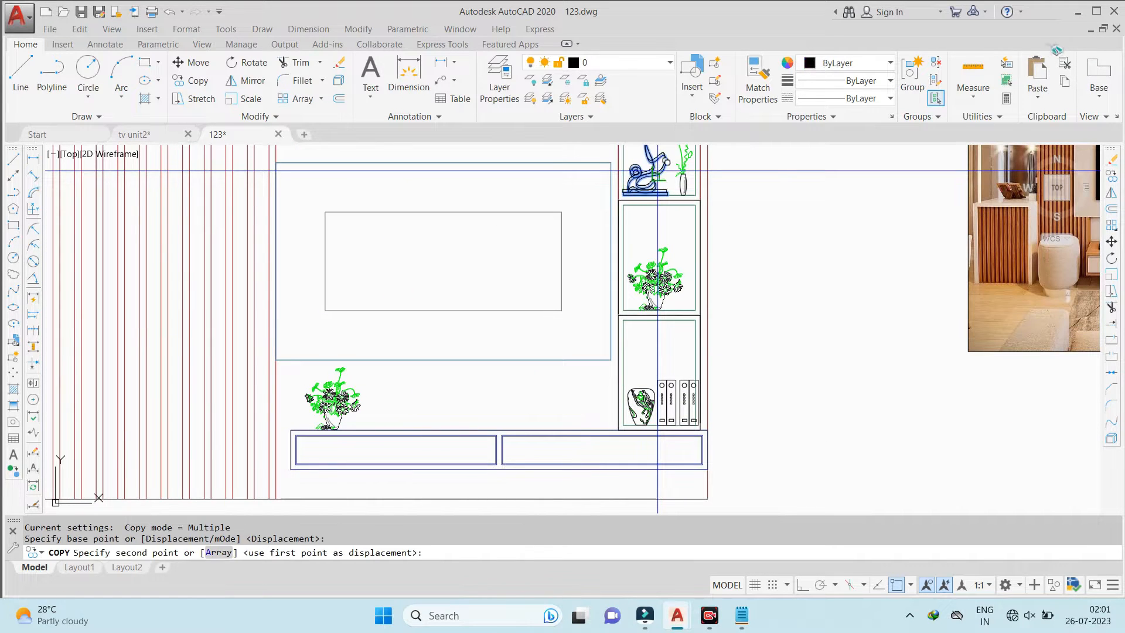
pyautogui.moveTo(520, 313); pyautogui.dragTo(575, 229, button='middle')
pyautogui.scroll(2, 539, 316)
pyautogui.click(528, 331)
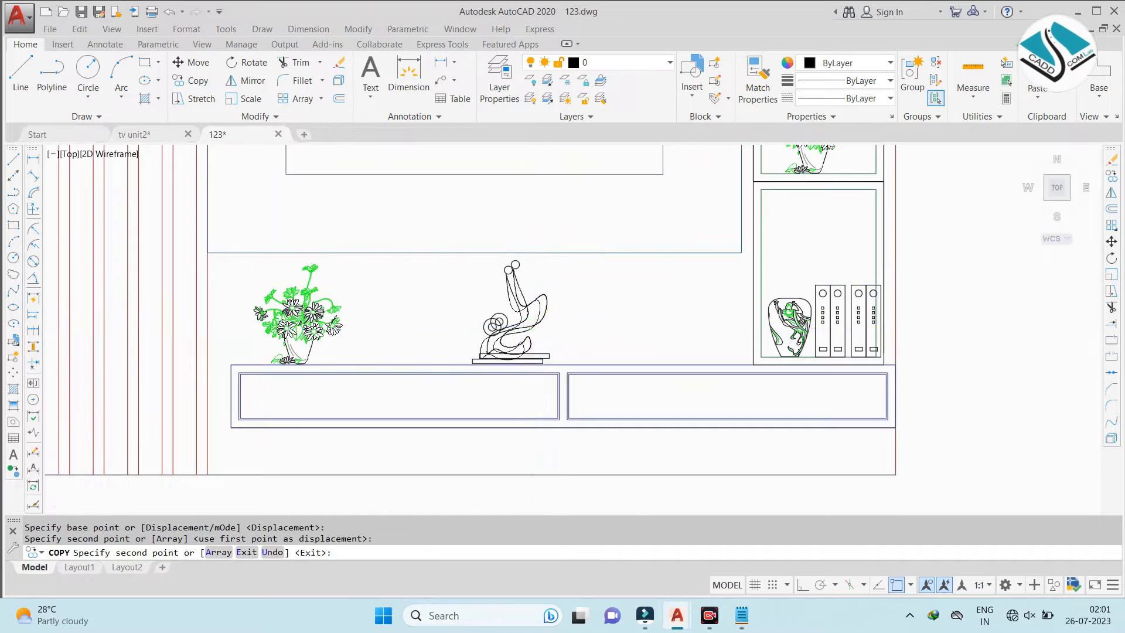
pyautogui.press('Escape')
pyautogui.scroll(-4, 584, 279)
pyautogui.press('Escape')
pyautogui.scroll(-2, 583, 279)
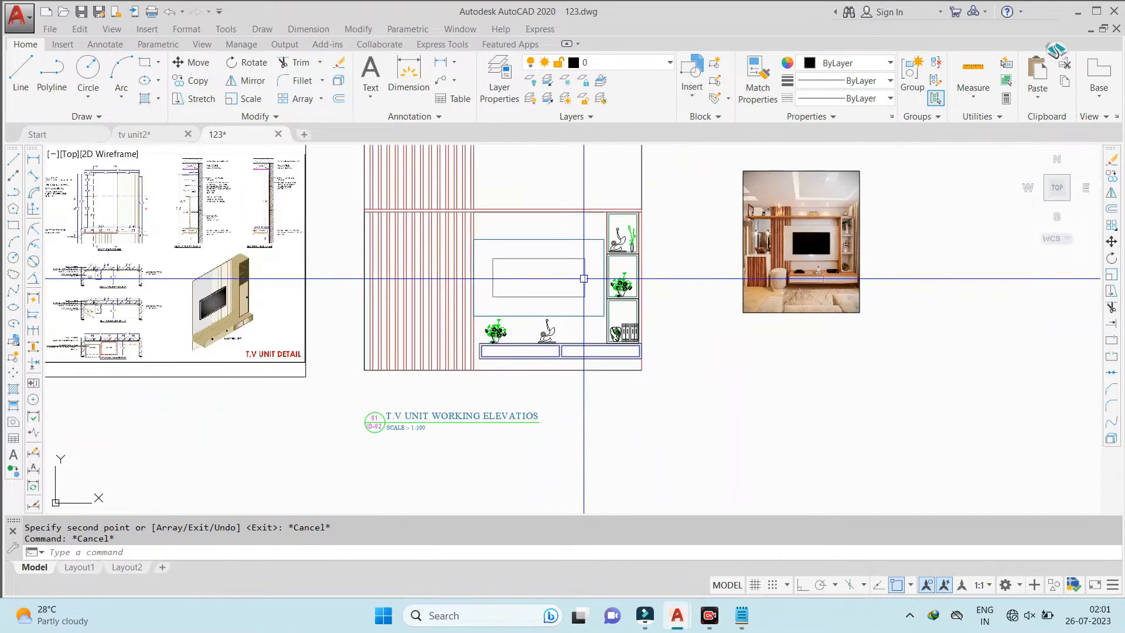
# Hatch the back panel around the TV screen with the AR-SAND pattern at scale 0.05 in colour 153,27,30
pyautogui.scroll(2, 543, 254)
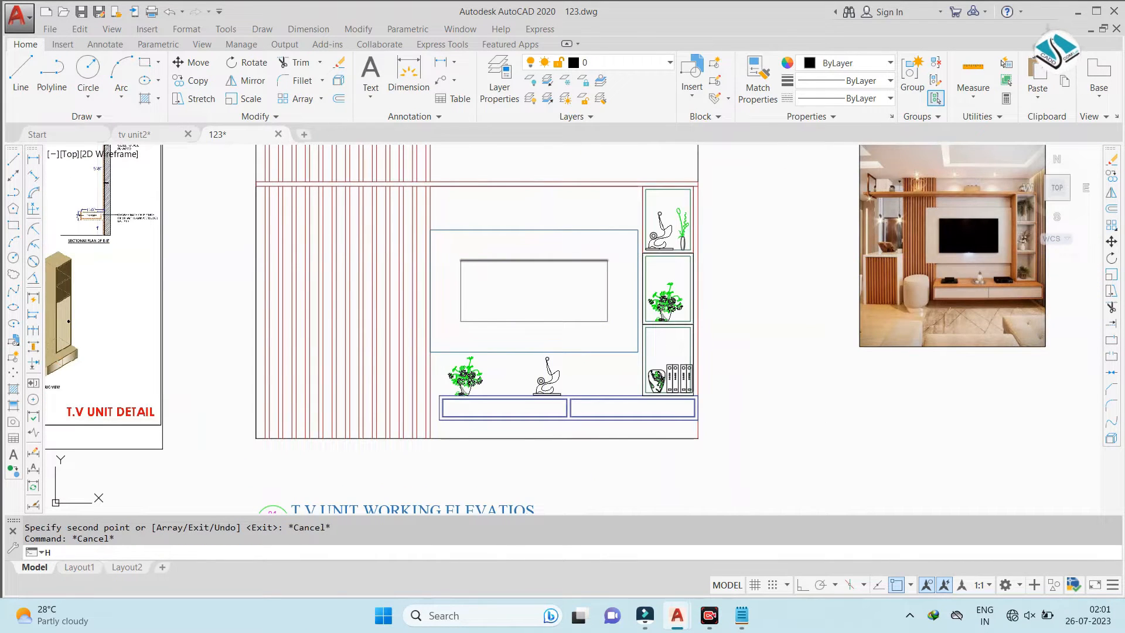
pyautogui.write('H')
pyautogui.press('Return')
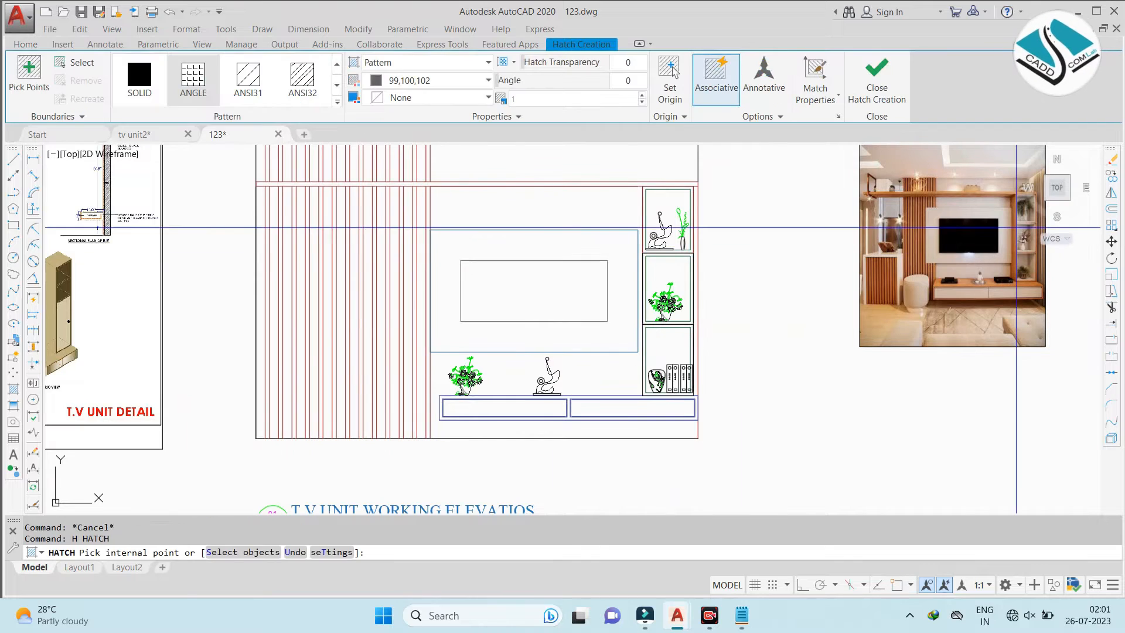
pyautogui.scroll(6, 1004, 221)
pyautogui.scroll(-2, 749, 200)
pyautogui.scroll(-2, 760, 194)
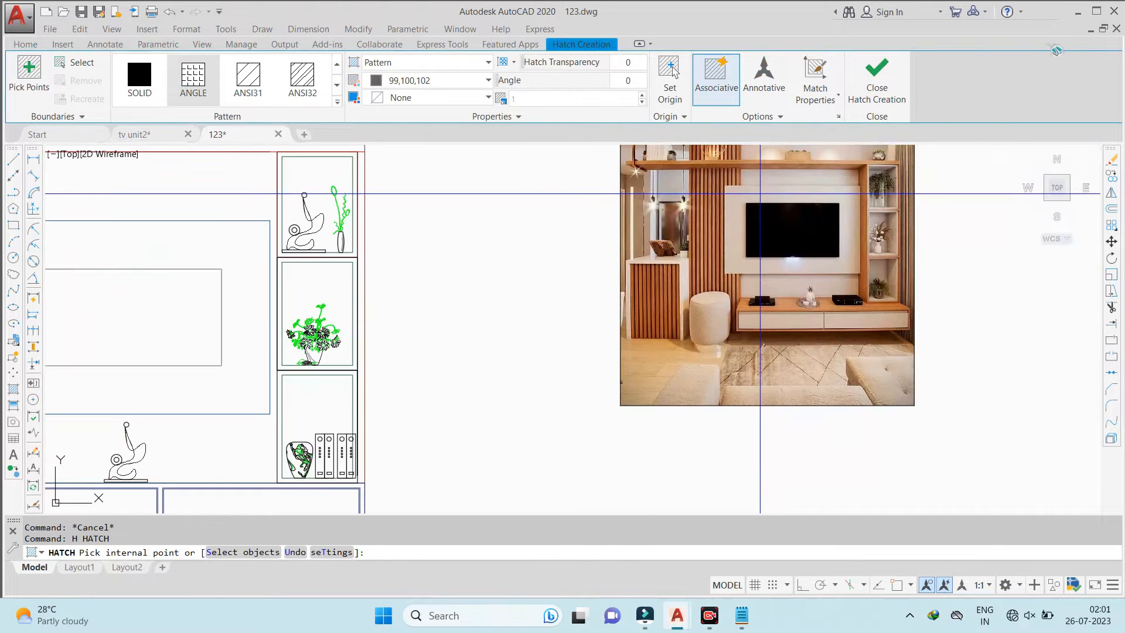
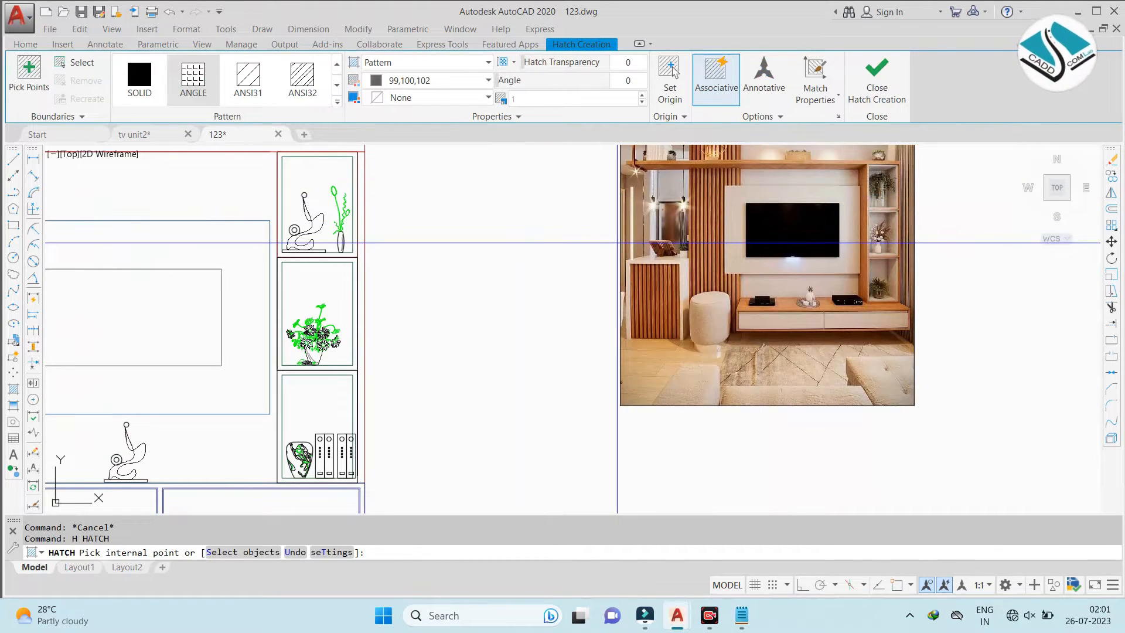
pyautogui.click(337, 102)
pyautogui.scroll(-2, 288, 205)
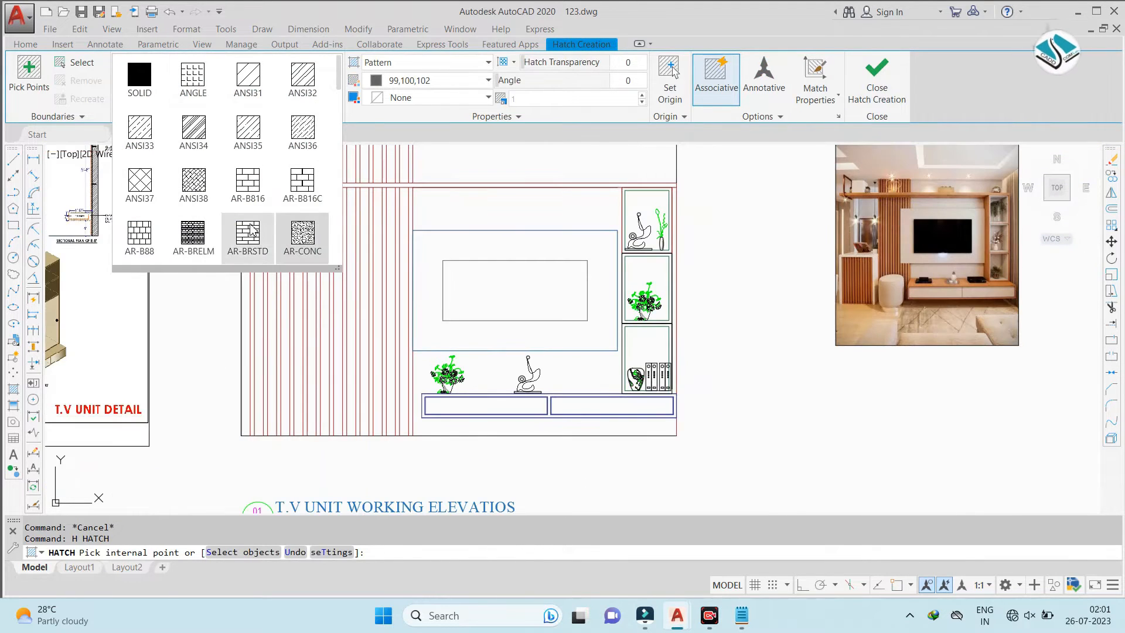
pyautogui.scroll(-2, 252, 228)
pyautogui.click(163, 237)
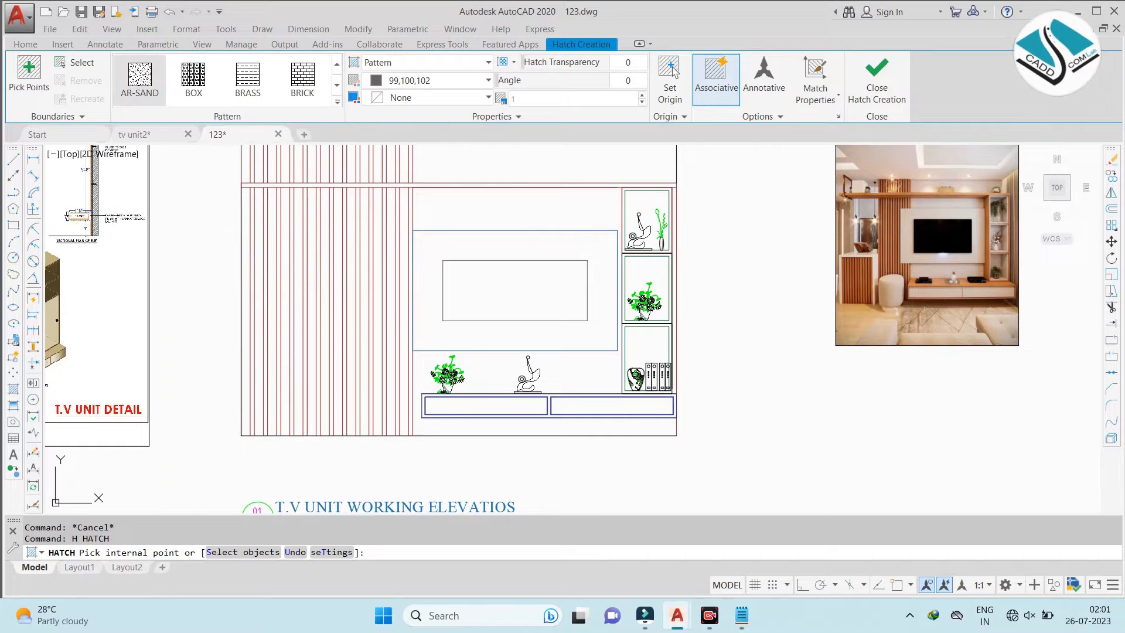
pyautogui.scroll(2, 567, 250)
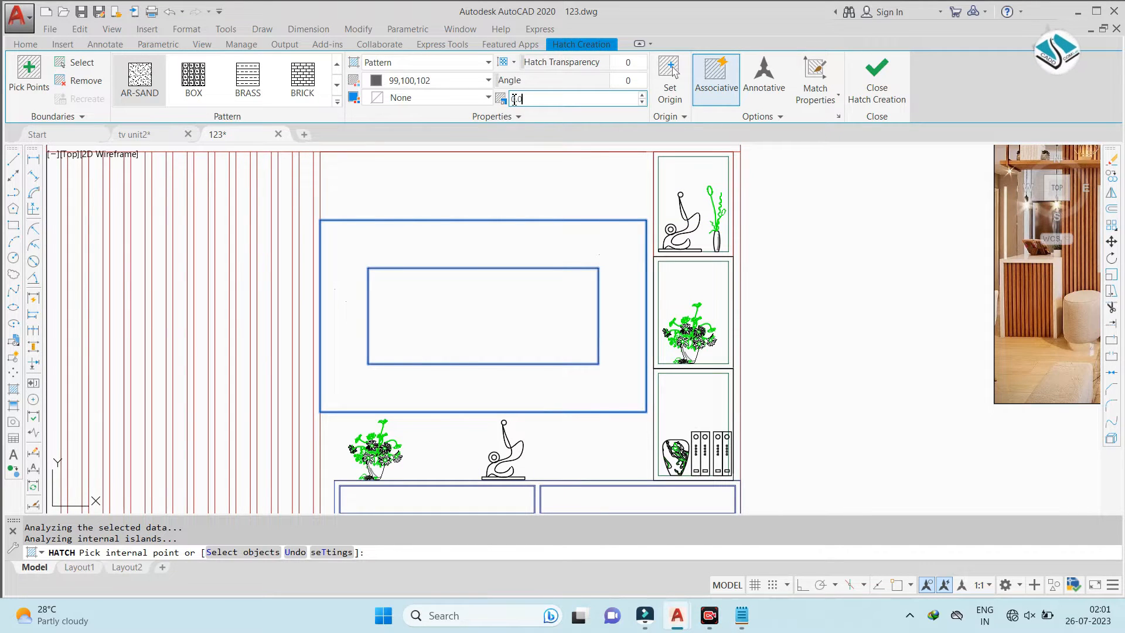
pyautogui.click(431, 81)
pyautogui.click(420, 140)
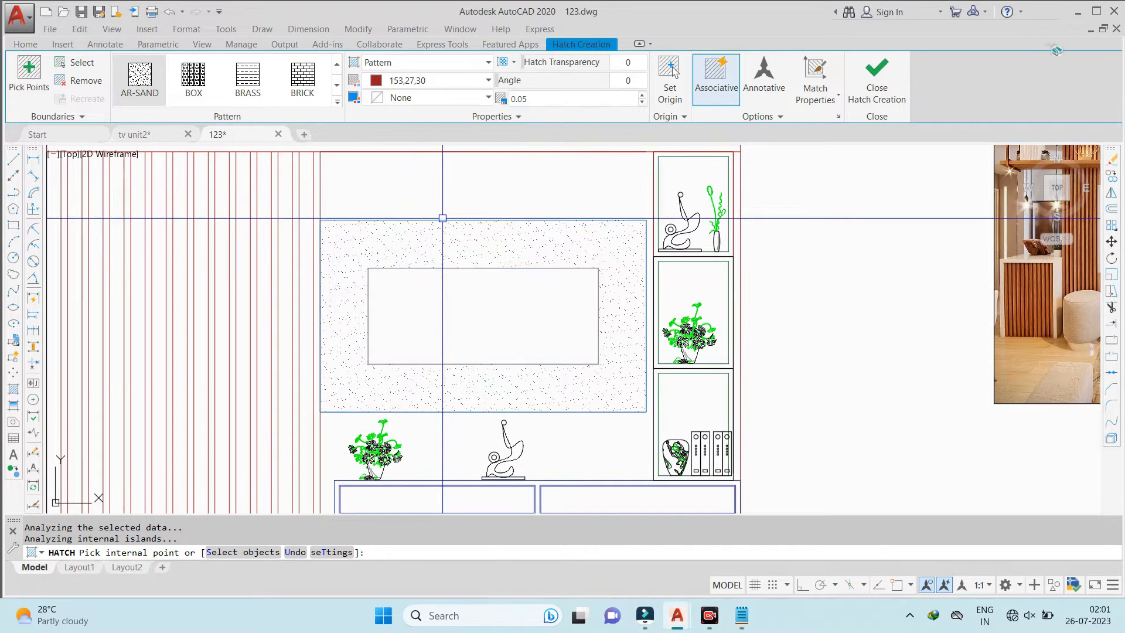
pyautogui.press('Return')
pyautogui.scroll(-4, 480, 221)
pyautogui.scroll(2, 472, 225)
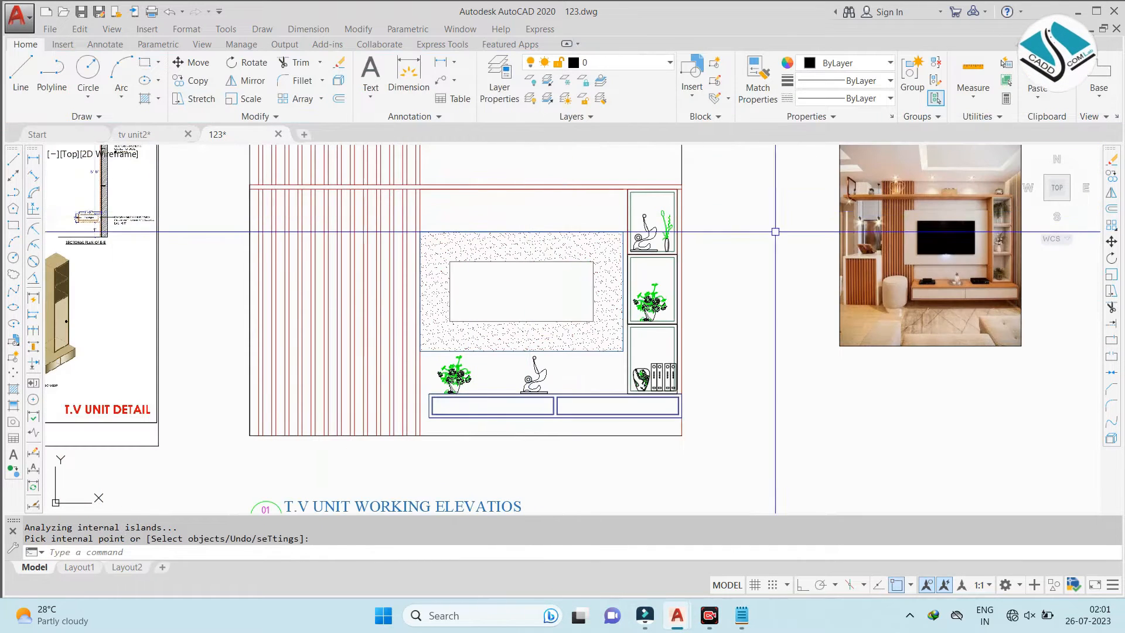
pyautogui.scroll(6, 1001, 208)
pyautogui.scroll(-4, 863, 238)
pyautogui.scroll(-2, 799, 249)
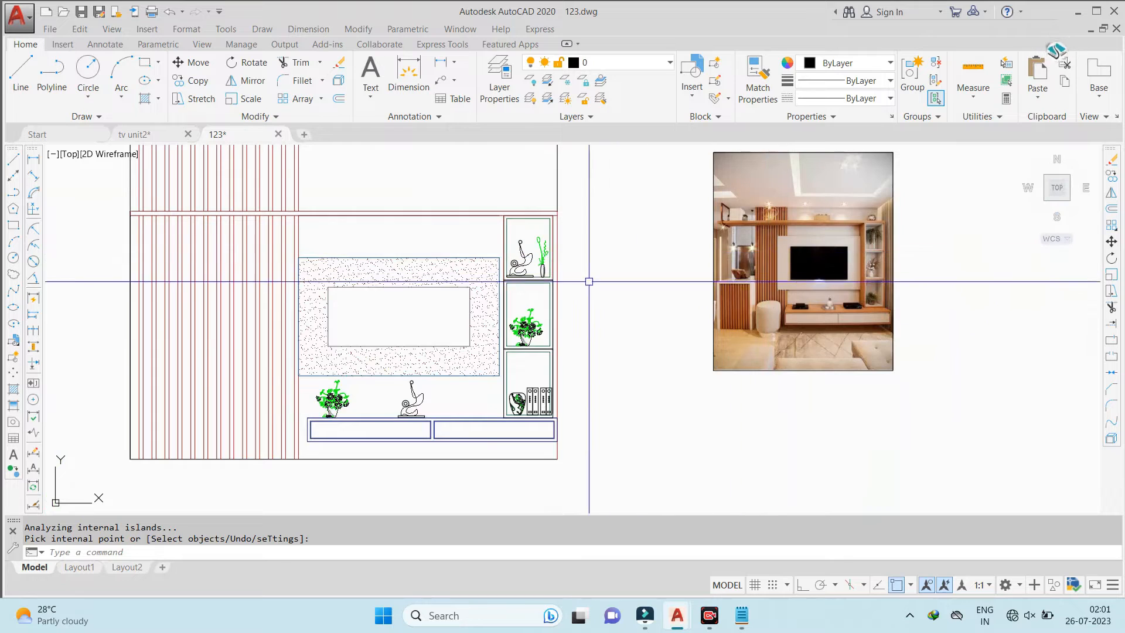
# Fill the TV screen rectangle with a GR_LINEAR gradient, both colours 99,100,102, at transparency 21
pyautogui.moveTo(490, 302); pyautogui.dragTo(580, 274, button='middle')
pyautogui.scroll(4, 517, 283)
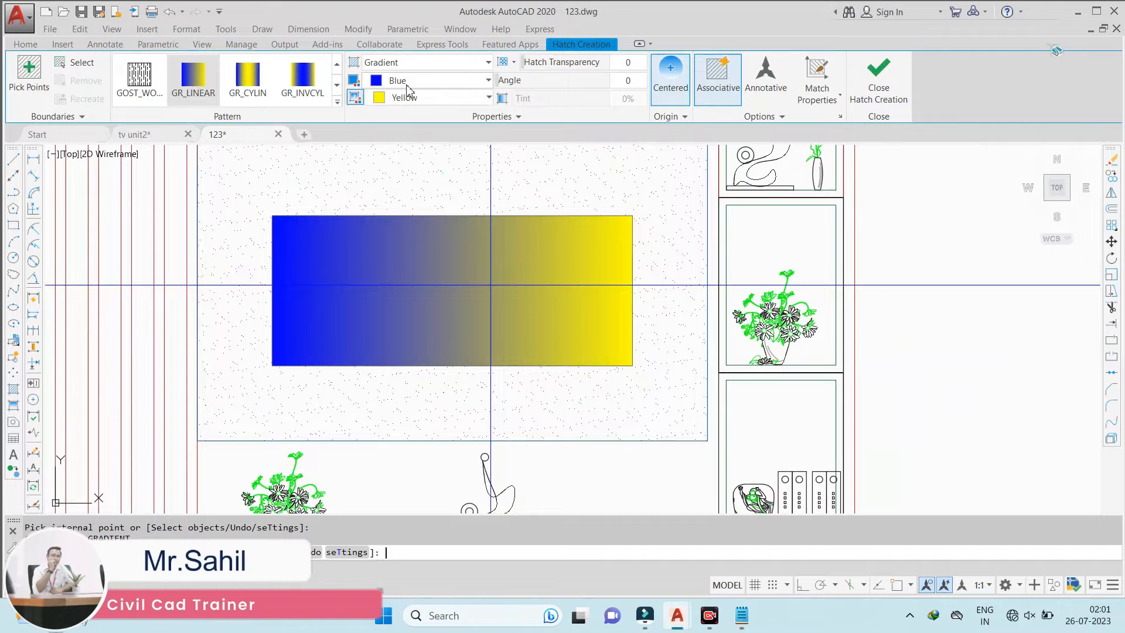
pyautogui.click(407, 82)
pyautogui.click(372, 116)
pyautogui.click(433, 97)
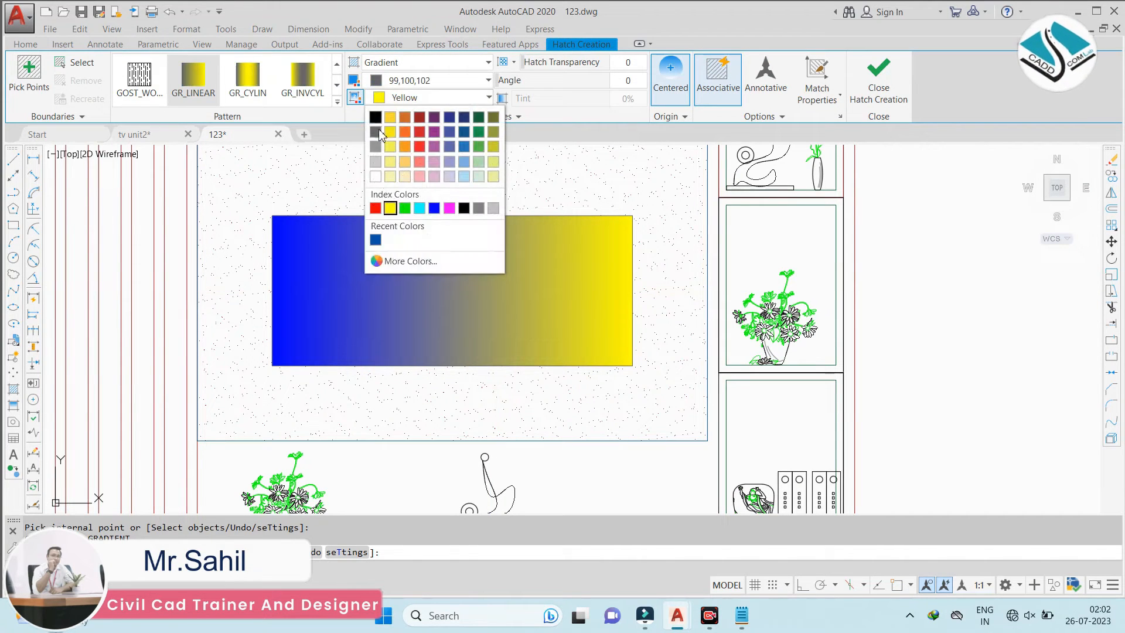
pyautogui.click(374, 132)
pyautogui.click(379, 238)
pyautogui.scroll(-3, 518, 221)
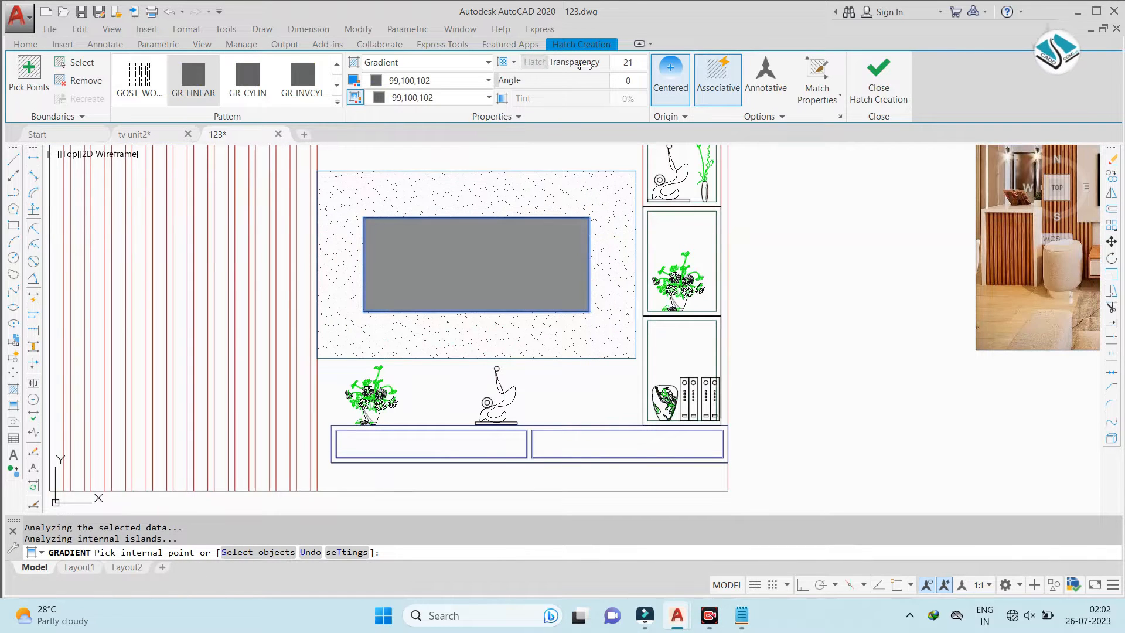
pyautogui.scroll(-4, 641, 225)
pyautogui.press('Return')
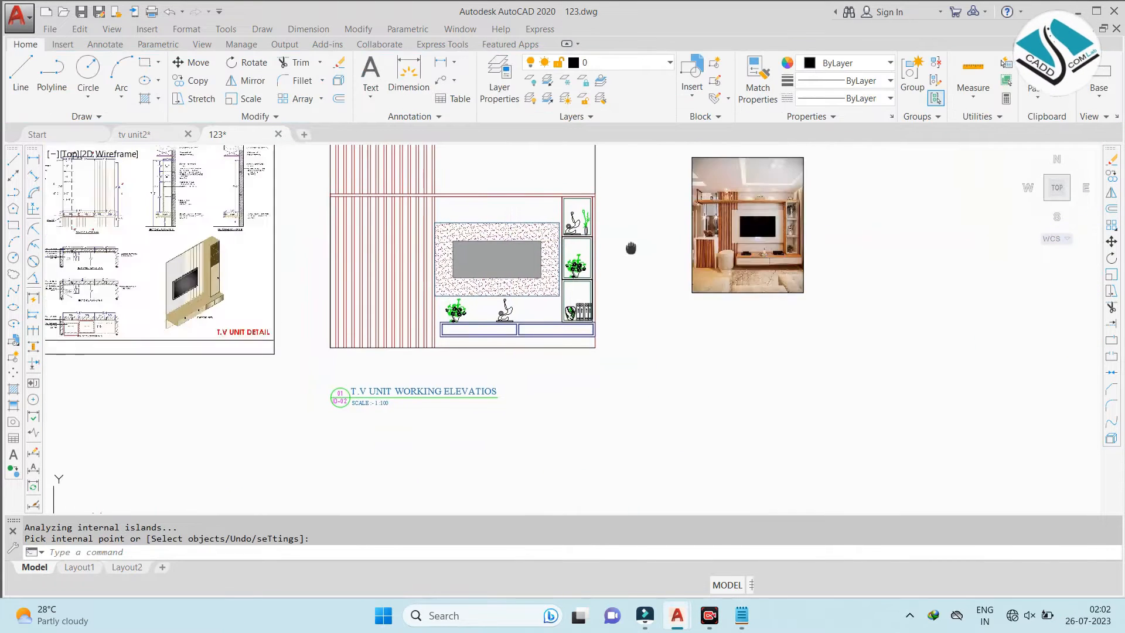
# Compare the working elevation with the reference photo and examine the elevation and sectional plans on the T.V unit detail sheet
pyautogui.scroll(2, 513, 255)
pyautogui.scroll(4, 697, 263)
pyautogui.scroll(-4, 754, 258)
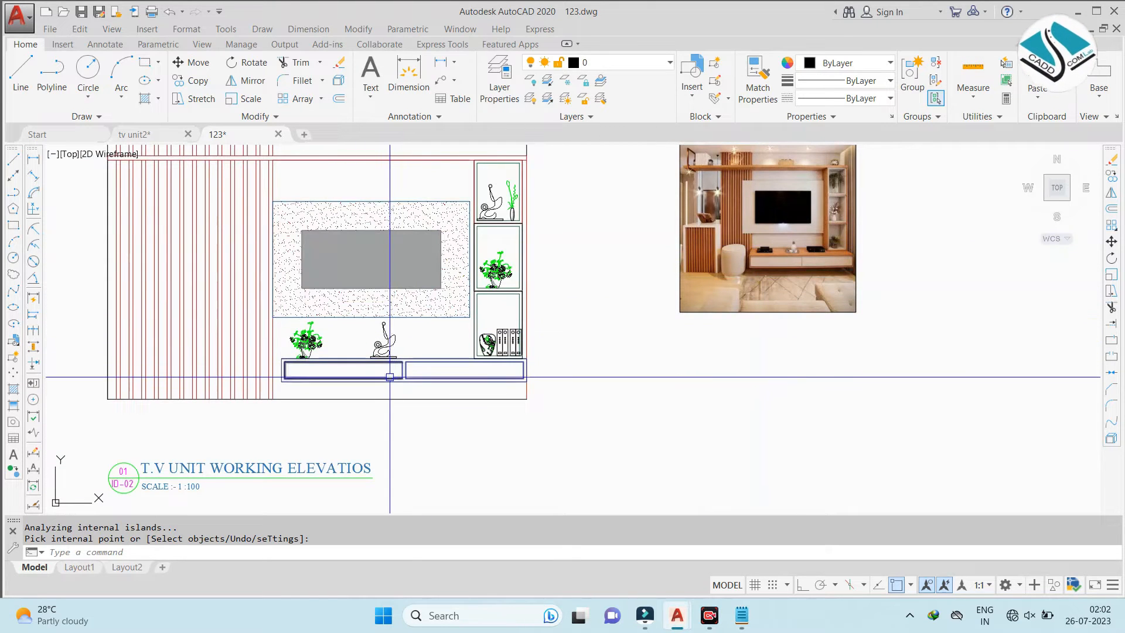
pyautogui.scroll(-4, 391, 379)
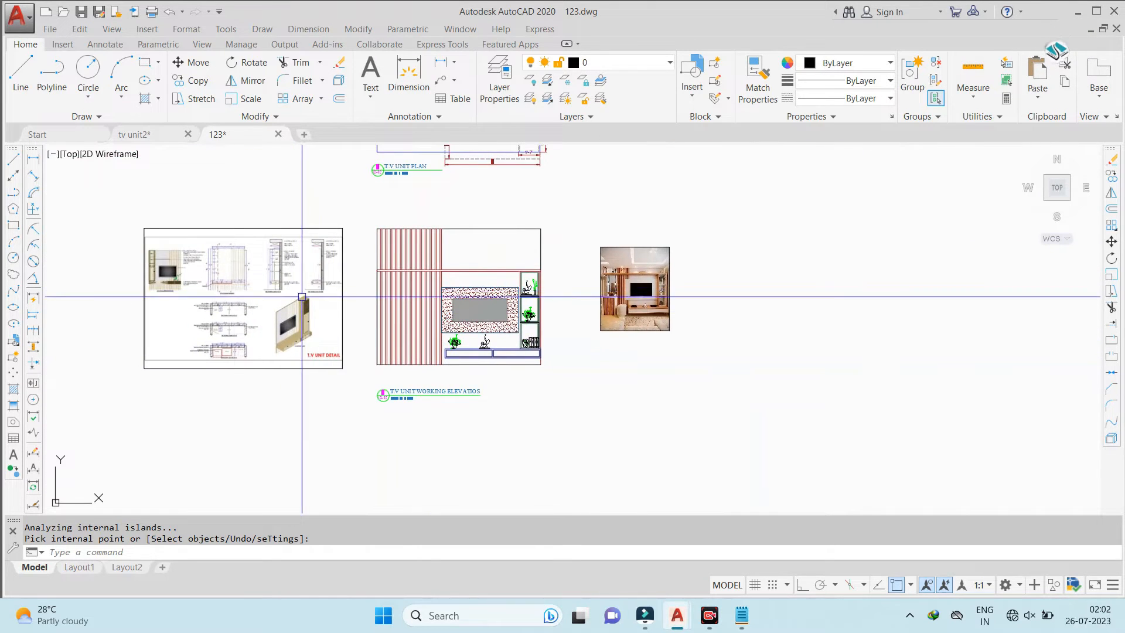
pyautogui.scroll(5, 302, 297)
pyautogui.scroll(-3, 586, 258)
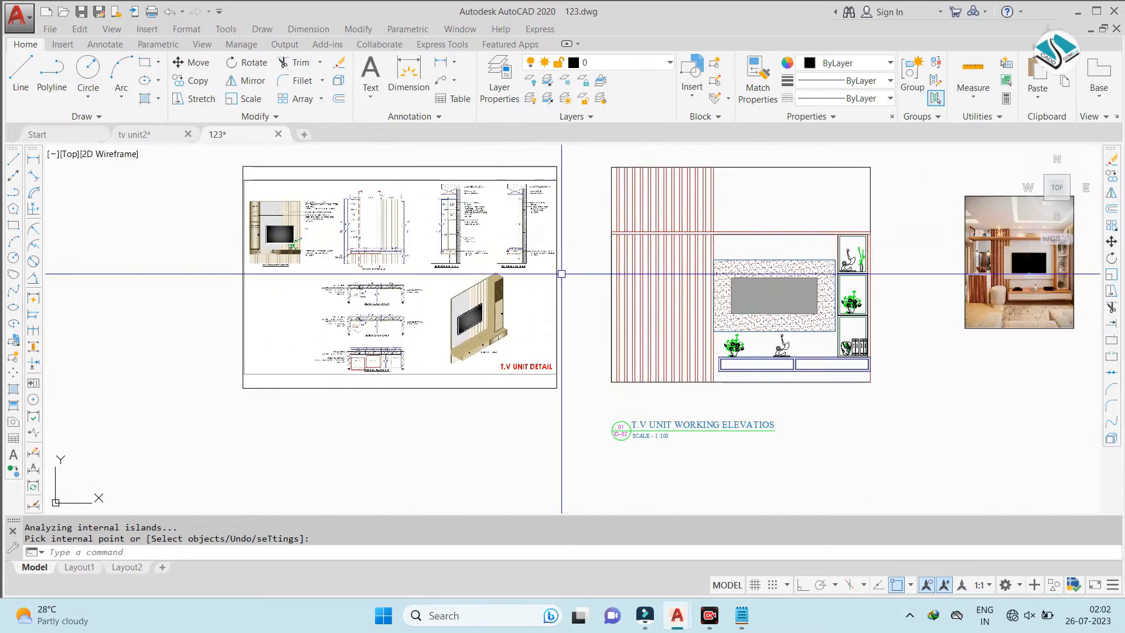
pyautogui.scroll(4, 573, 460)
pyautogui.scroll(-2, 524, 355)
pyautogui.scroll(-4, 525, 355)
pyautogui.scroll(4, 341, 286)
pyautogui.scroll(-4, 339, 284)
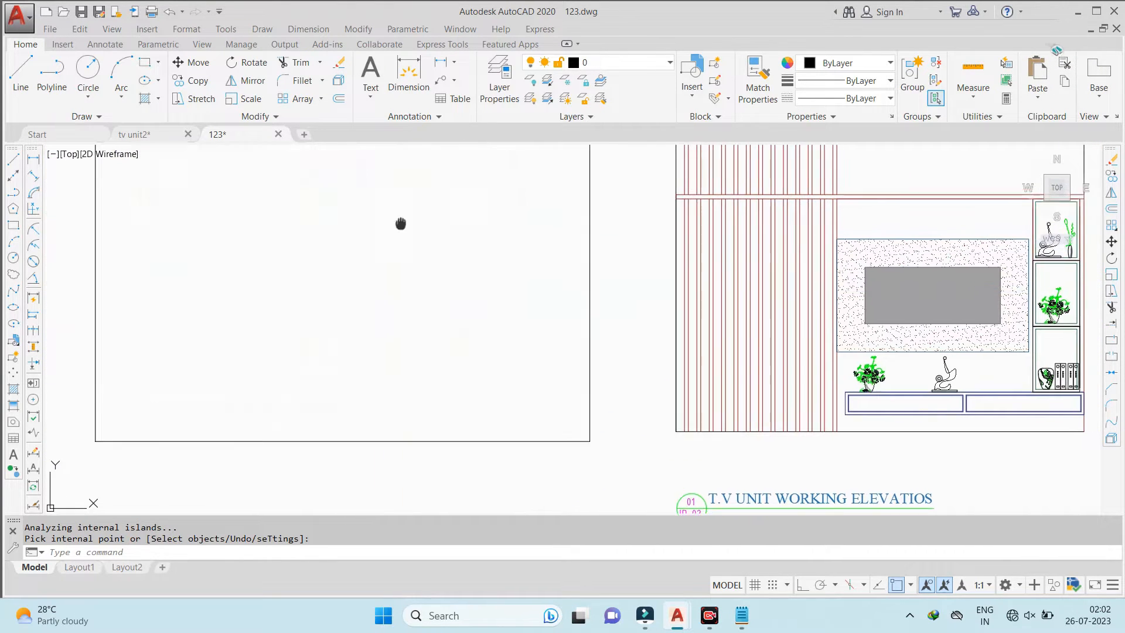
pyautogui.scroll(-4, 514, 305)
pyautogui.scroll(4, 331, 305)
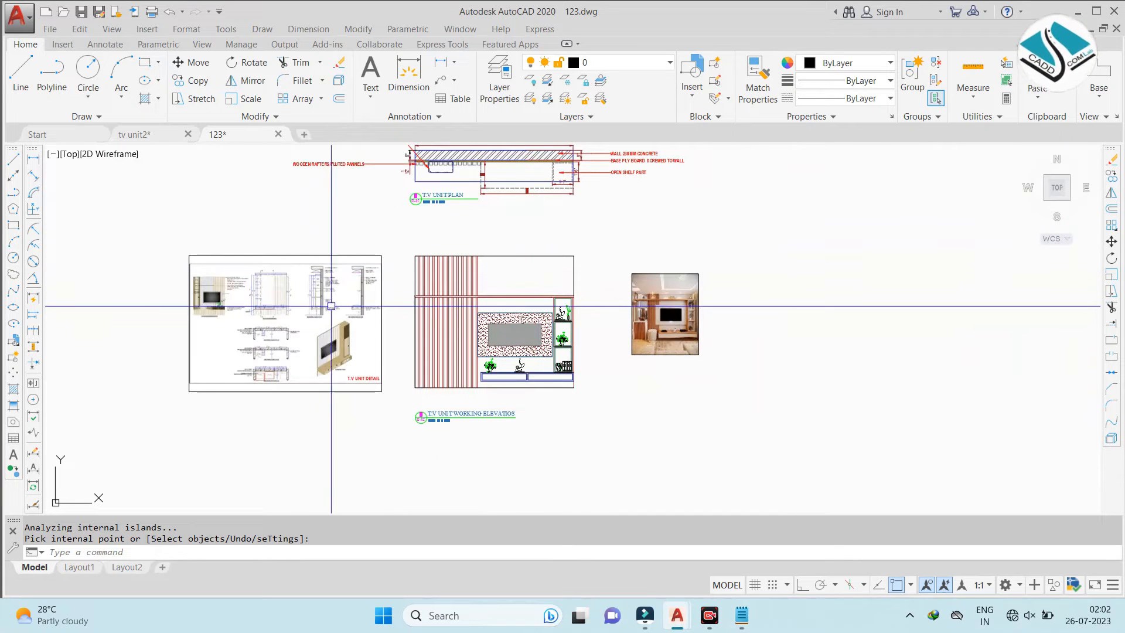
pyautogui.scroll(2, 293, 307)
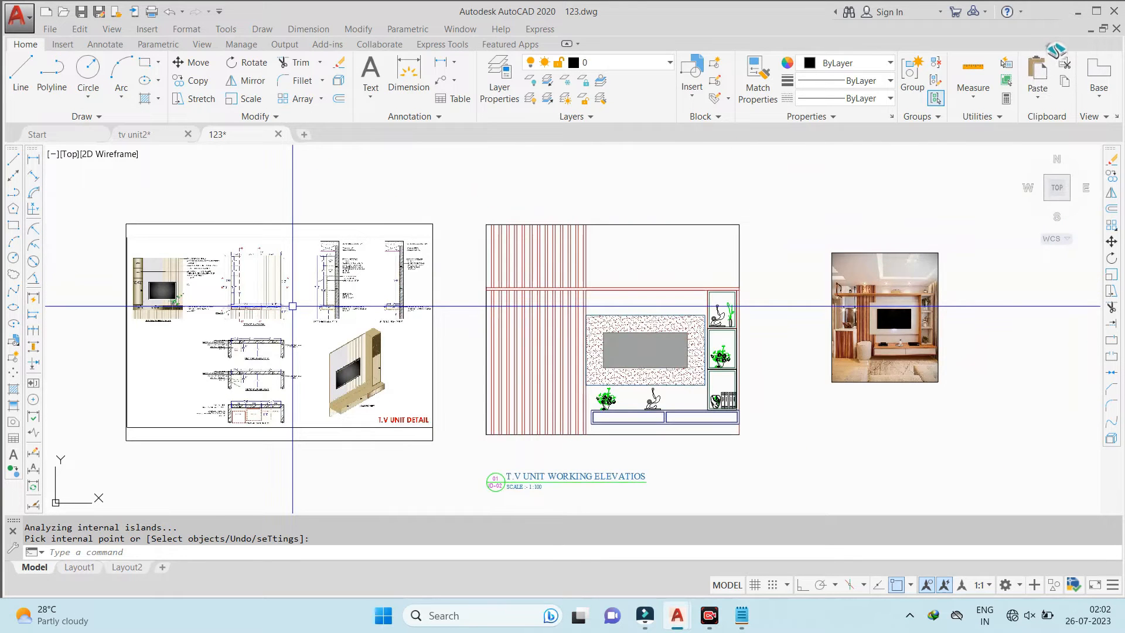
pyautogui.scroll(2, 293, 306)
pyautogui.scroll(4, 211, 394)
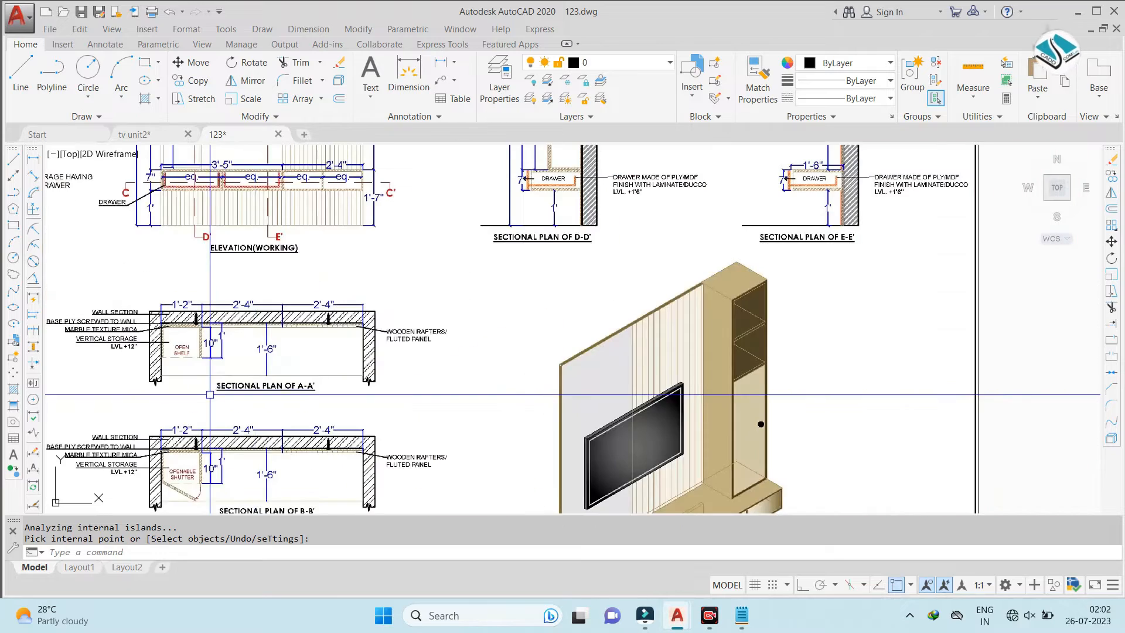
pyautogui.scroll(-2, 340, 369)
pyautogui.moveTo(260, 218); pyautogui.dragTo(339, 289, button='middle')
pyautogui.scroll(4, 358, 218)
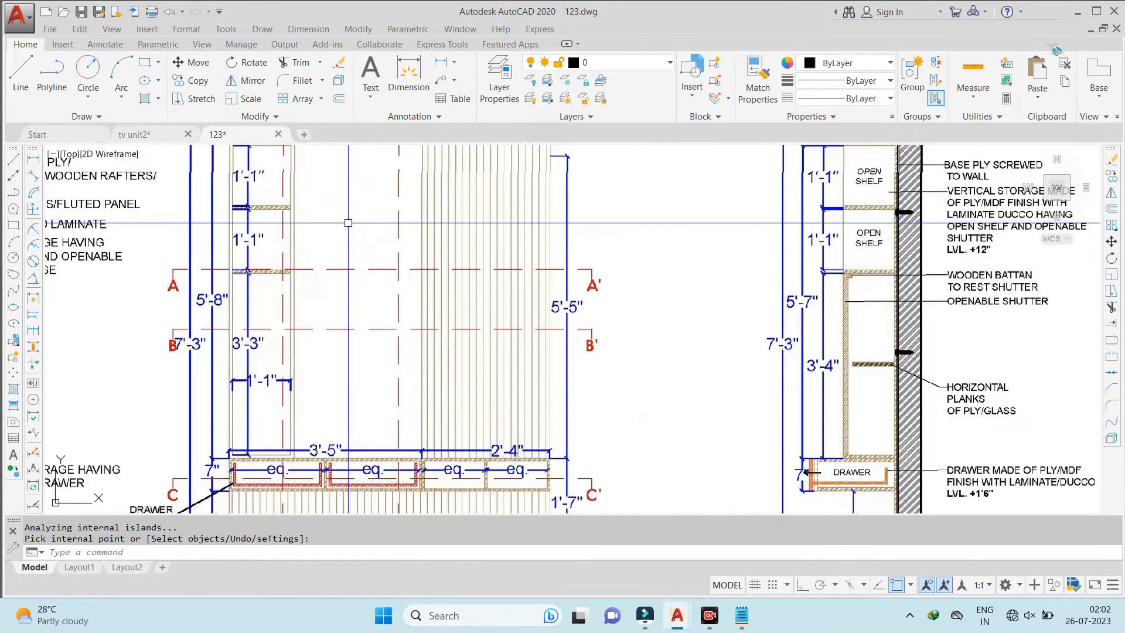
pyautogui.scroll(-2, 348, 223)
pyautogui.moveTo(379, 358)
pyautogui.mouseDown(button='middle')
pyautogui.moveTo(381, 222)
pyautogui.moveTo(385, 291)
pyautogui.moveTo(347, 268)
pyautogui.mouseUp(button='middle')
pyautogui.scroll(-2, 392, 256)
pyautogui.scroll(-4, 347, 267)
pyautogui.moveTo(769, 287); pyautogui.dragTo(530, 290, button='middle')
pyautogui.scroll(4, 668, 288)
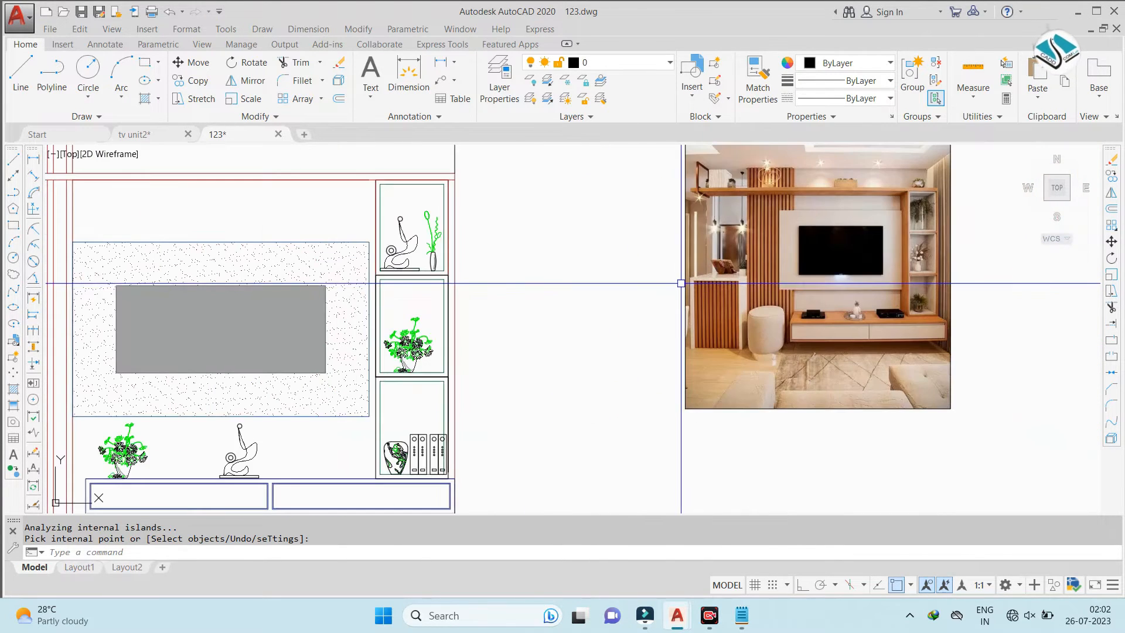
pyautogui.scroll(-2, 688, 274)
pyautogui.scroll(-8, 576, 293)
# Copy the A-A' section line with its markers from the symbols frame to the empty area below the reference photo
pyautogui.moveTo(486, 220); pyautogui.dragTo(534, 315, button='middle')
pyautogui.scroll(4, 316, 168)
pyautogui.moveTo(421, 151); pyautogui.dragTo(414, 255, button='middle')
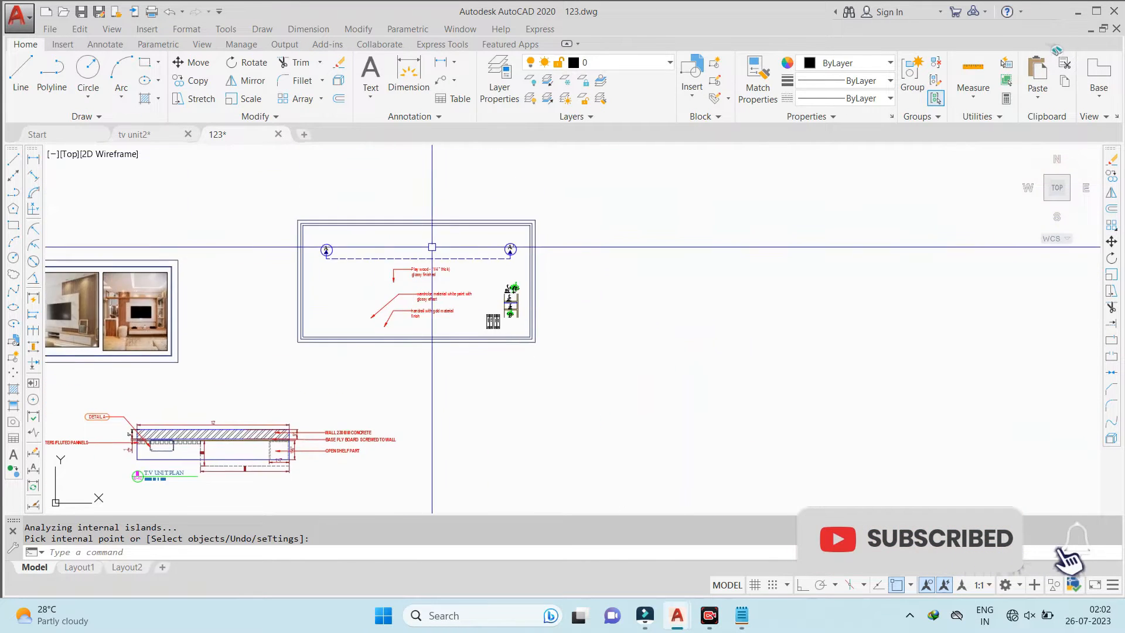
pyautogui.scroll(4, 413, 255)
pyautogui.click(658, 222)
pyautogui.click(126, 287)
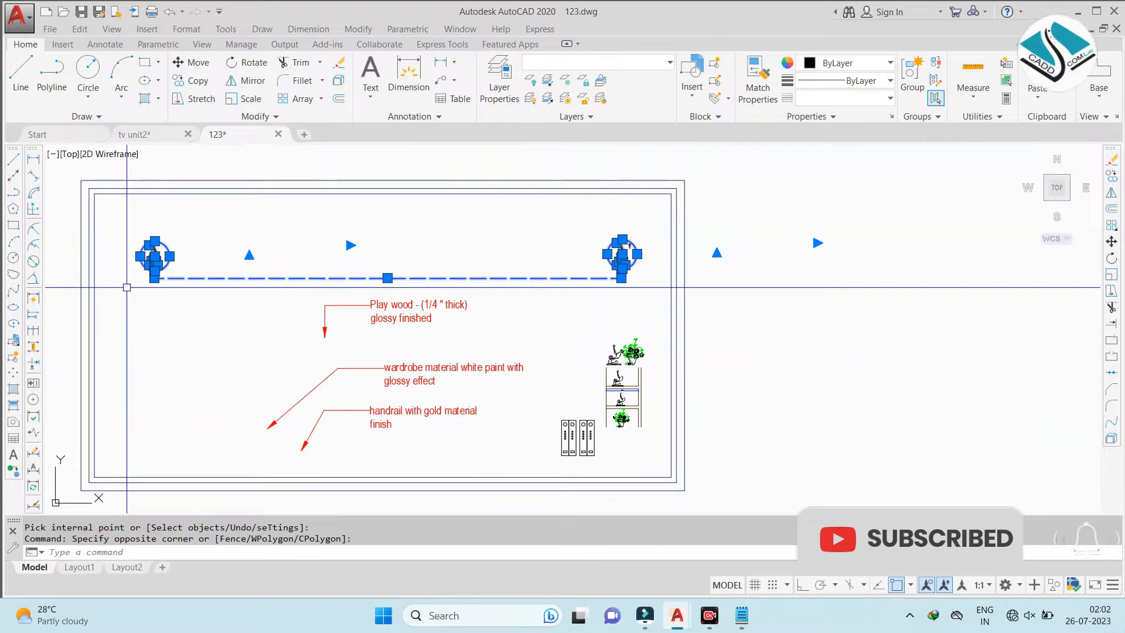
pyautogui.write('co')
pyautogui.press('Return')
pyautogui.click(132, 284)
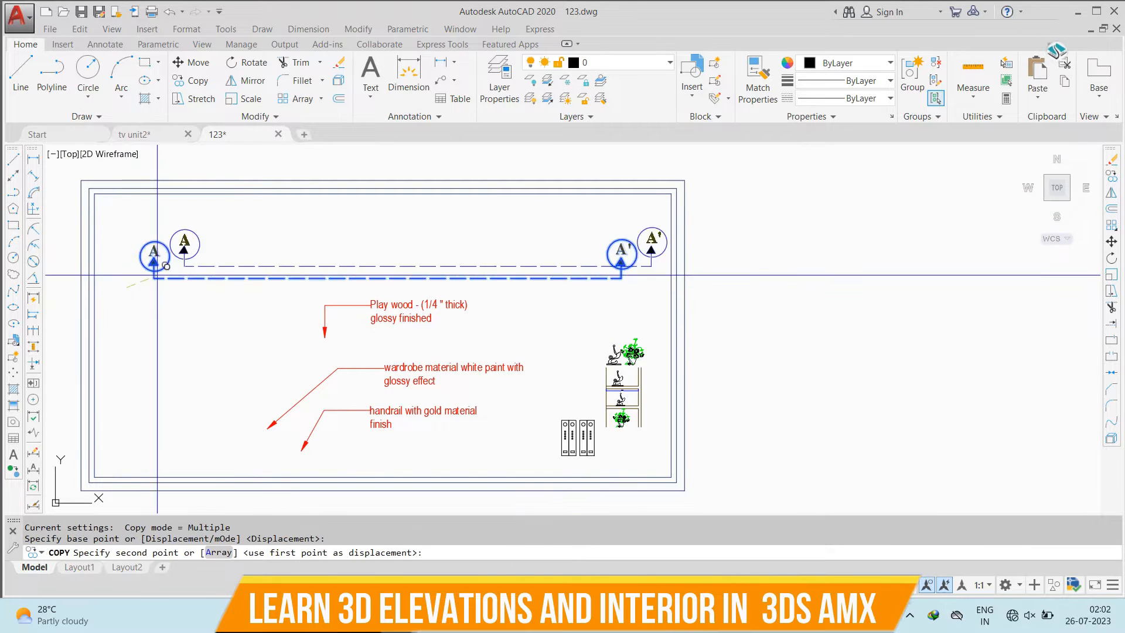
pyautogui.scroll(-10, 266, 266)
pyautogui.moveTo(468, 406); pyautogui.dragTo(467, 304, button='middle')
pyautogui.scroll(8, 446, 306)
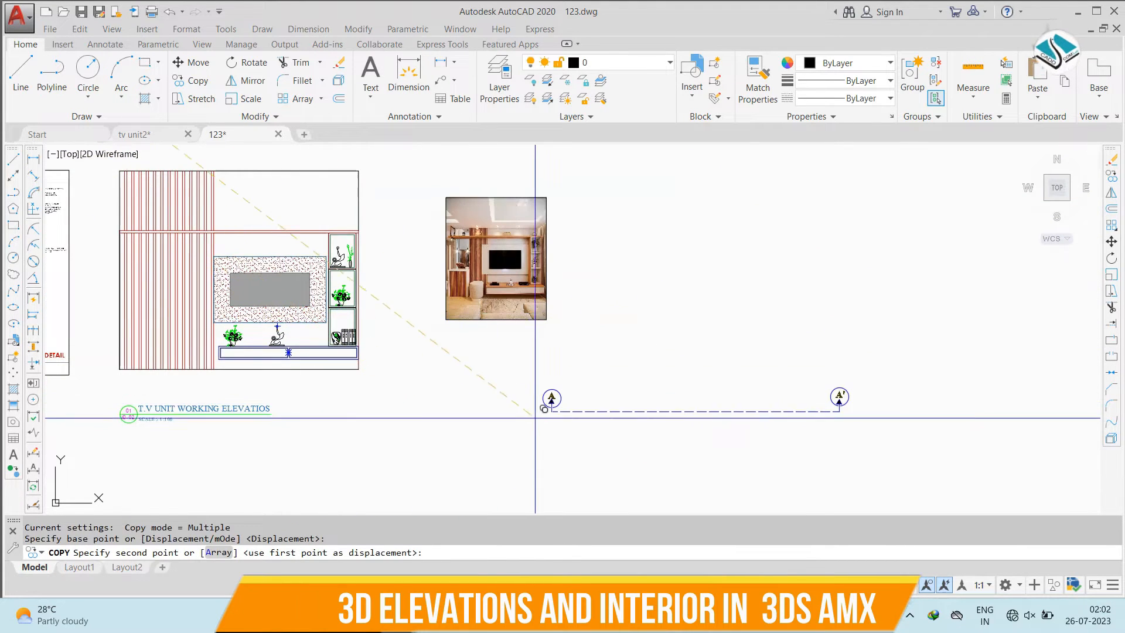
pyautogui.click(533, 417)
pyautogui.press('Escape')
# Group the copied A-A' section line with its markers and rotate it 180 degrees
pyautogui.click(923, 376)
pyautogui.click(446, 476)
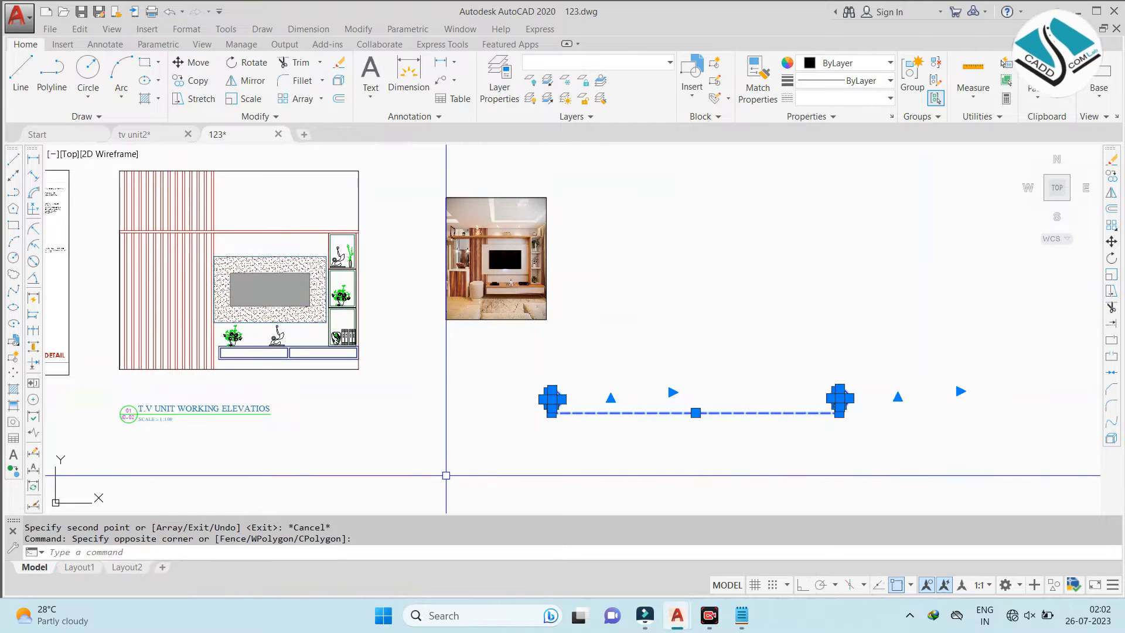
pyautogui.click(913, 73)
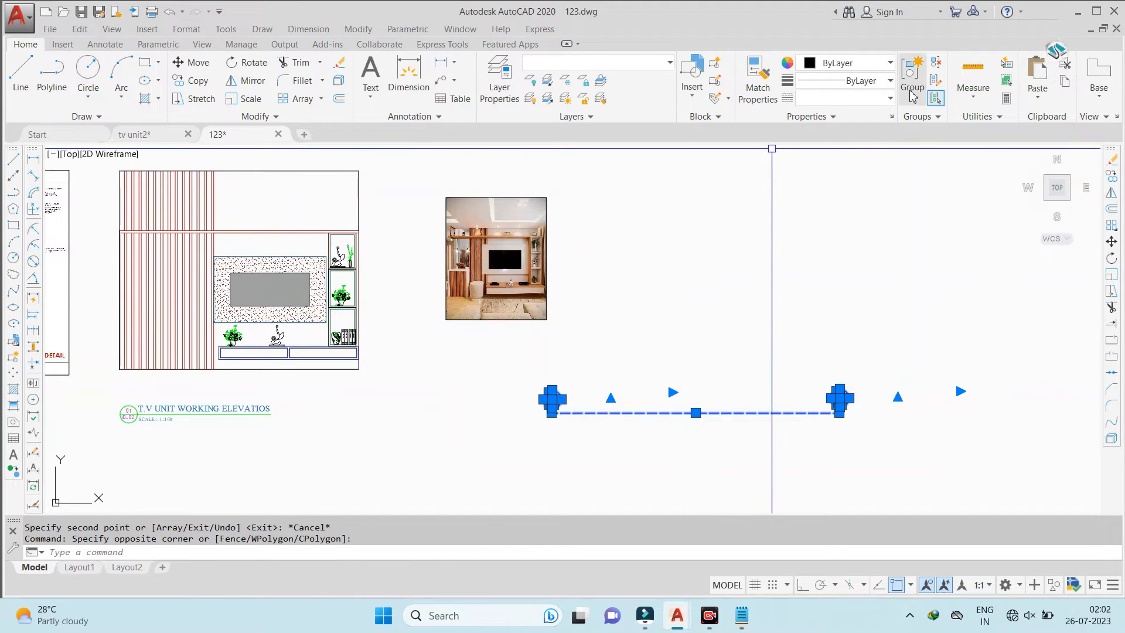
pyautogui.click(684, 446)
pyautogui.press('F8')
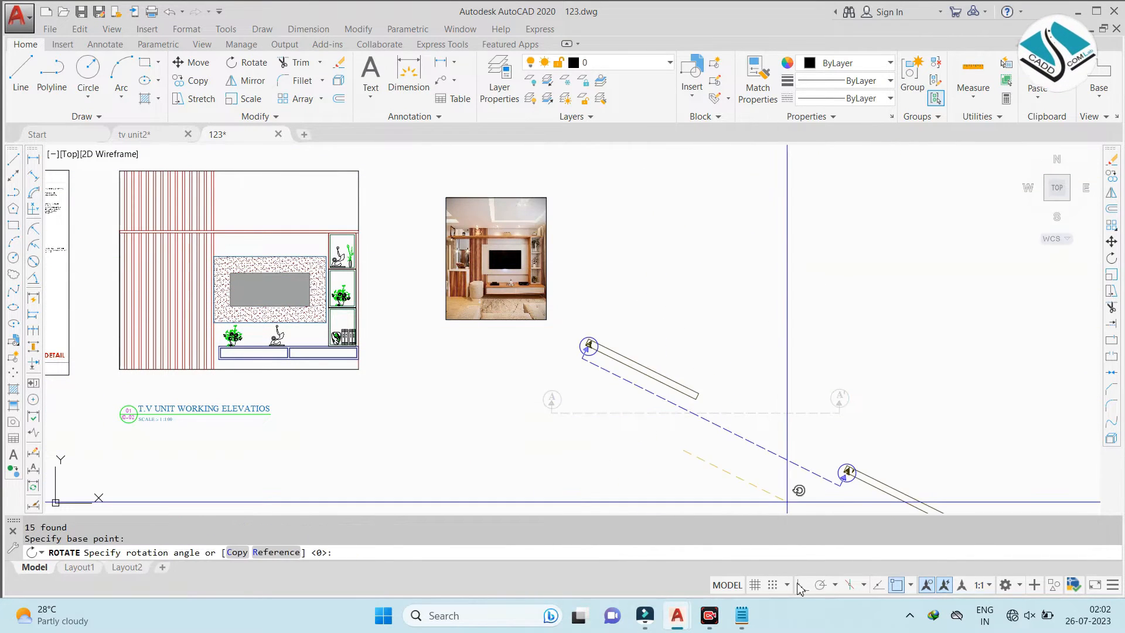
pyautogui.click(540, 357)
# Scale the rotated section line group up slightly from a point beside its A' marker
pyautogui.moveTo(530, 422); pyautogui.dragTo(537, 278, button='middle')
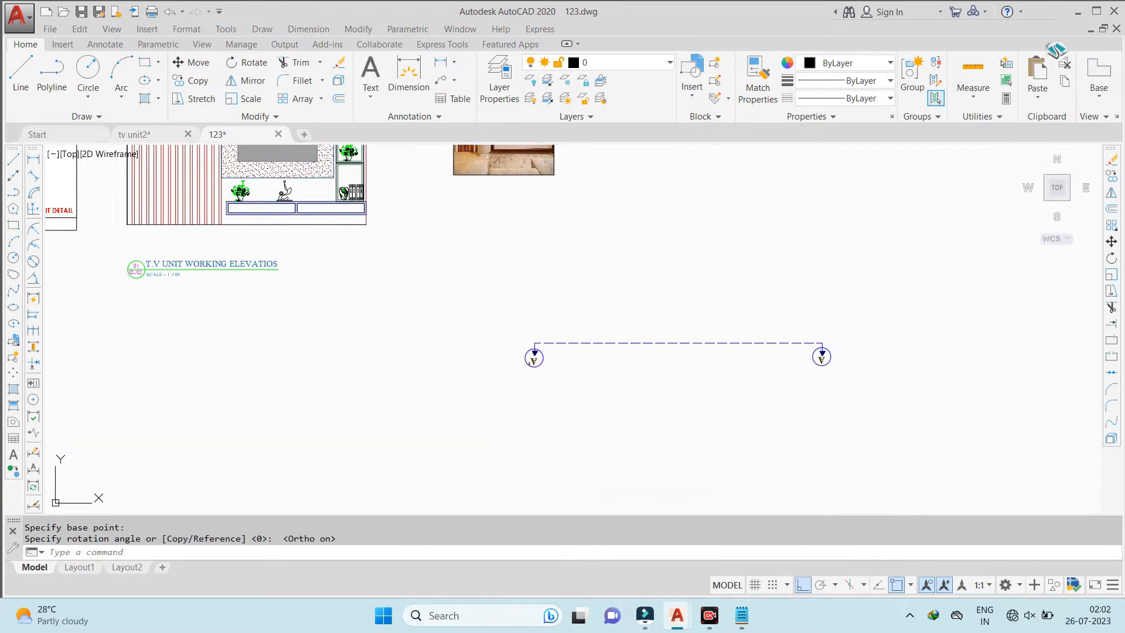
pyautogui.click(924, 282)
pyautogui.click(423, 455)
pyautogui.write('sc')
pyautogui.press('space')
pyautogui.click(517, 385)
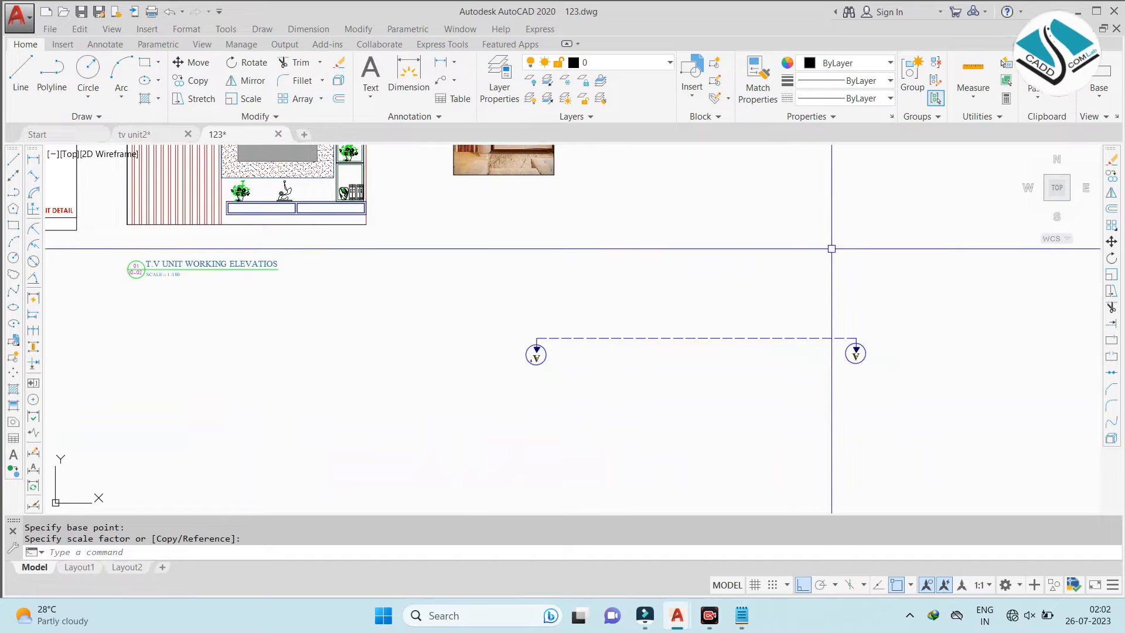
# Move the section line group onto the working elevation, crossing the TV screen with a marker outside each side
pyautogui.click(832, 248)
pyautogui.click(565, 392)
pyautogui.write('m')
pyautogui.press('space')
pyautogui.click(697, 338)
pyautogui.scroll(-4, 402, 239)
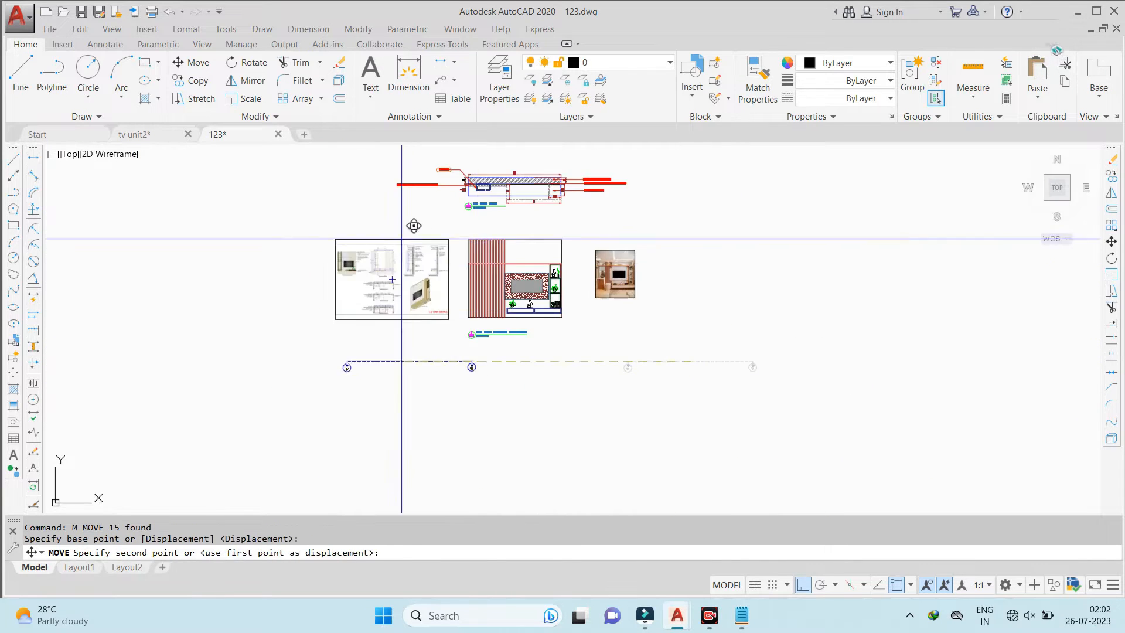
pyautogui.scroll(5, 595, 372)
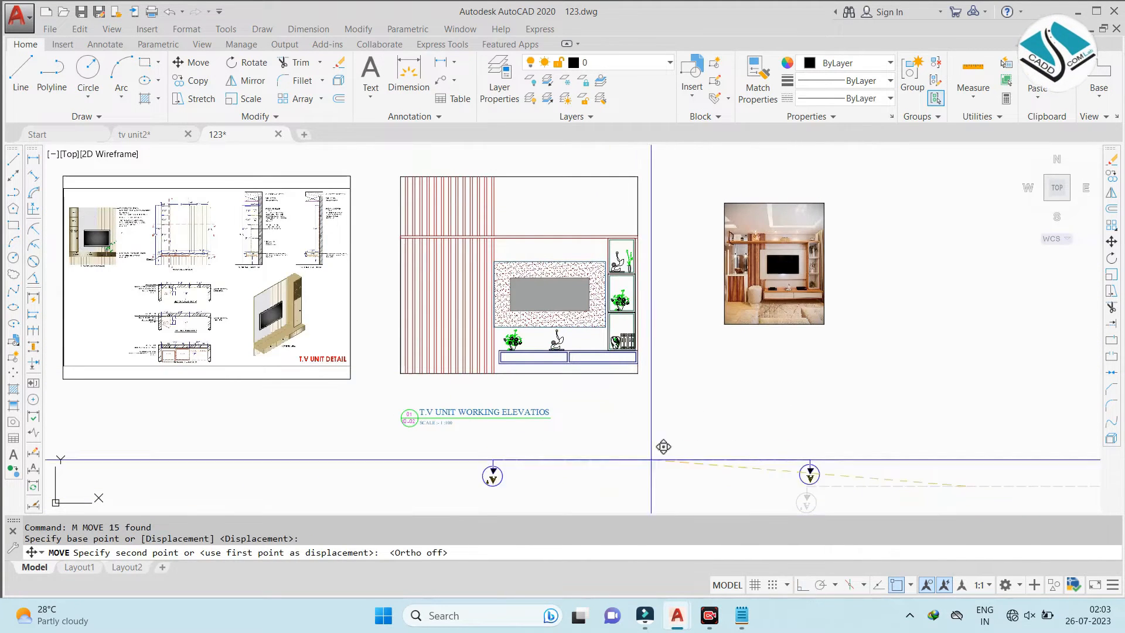
pyautogui.click(805, 585)
pyautogui.scroll(3, 527, 269)
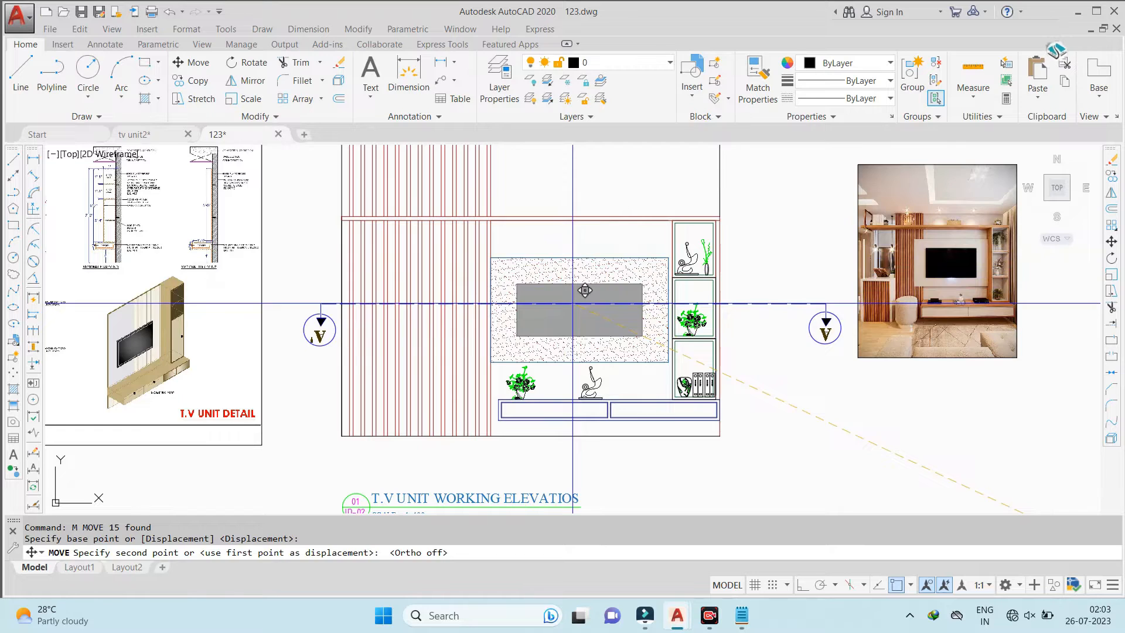
pyautogui.press('Escape')
# Set the colour of the section line group to 99,100,102
pyautogui.scroll(-5, 663, 297)
pyautogui.scroll(5, 722, 280)
pyautogui.click(387, 278)
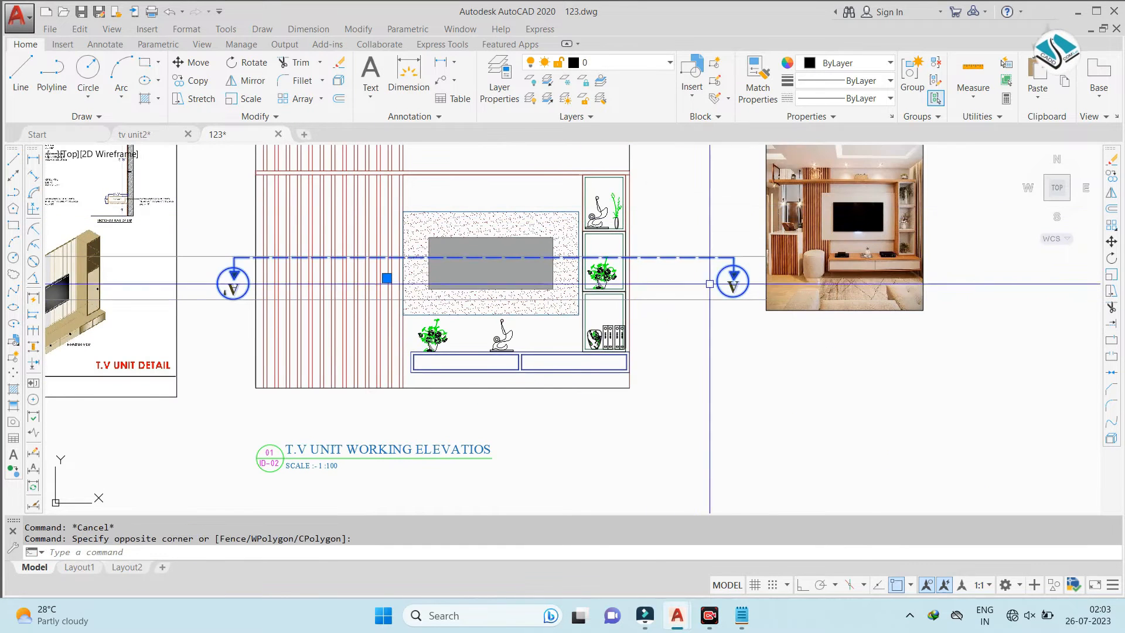
pyautogui.click(856, 63)
pyautogui.press('Escape')
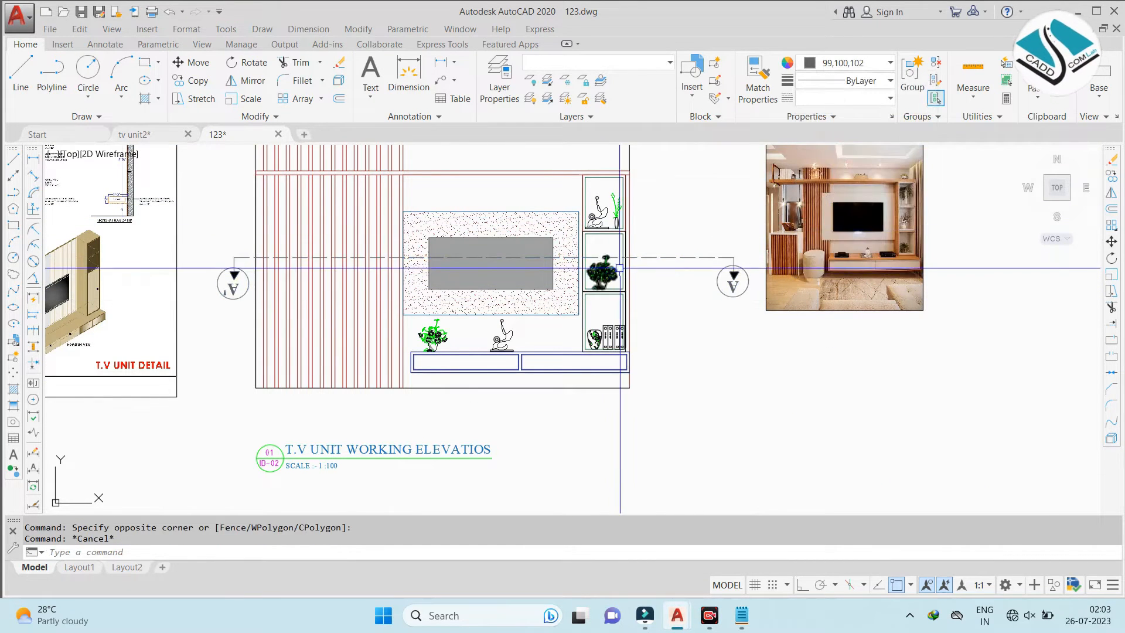
# Examine sectional plans A-A' and B-B' and the isometric view on the T.V unit detail sheet
pyautogui.scroll(-8, 671, 245)
pyautogui.scroll(10, 586, 246)
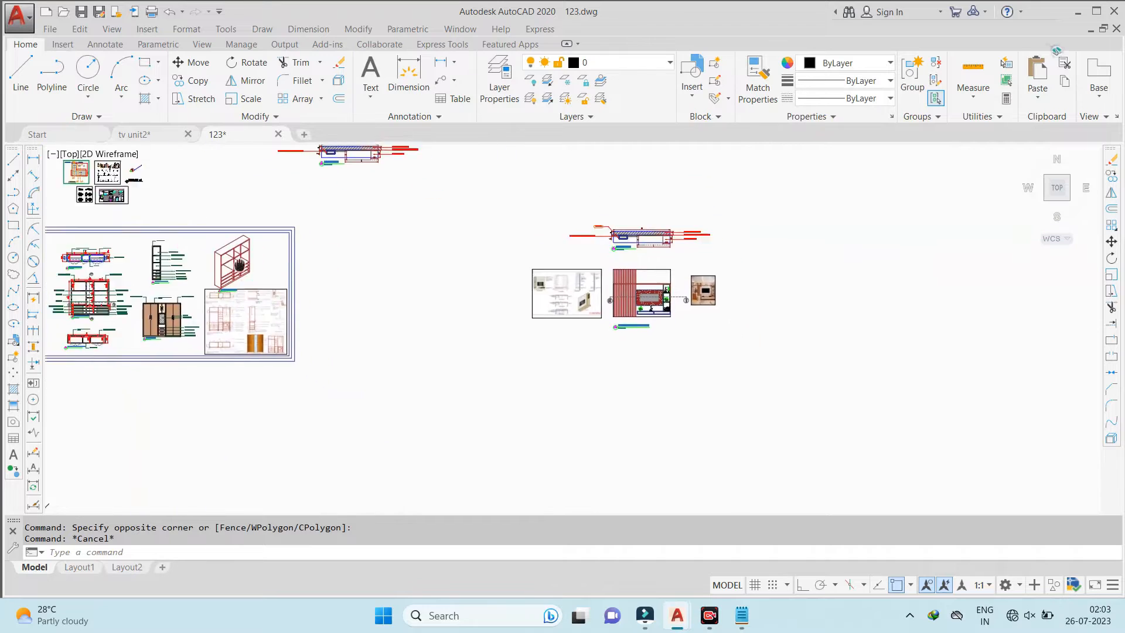
pyautogui.scroll(8, 686, 259)
pyautogui.scroll(-8, 586, 328)
pyautogui.scroll(4, 477, 379)
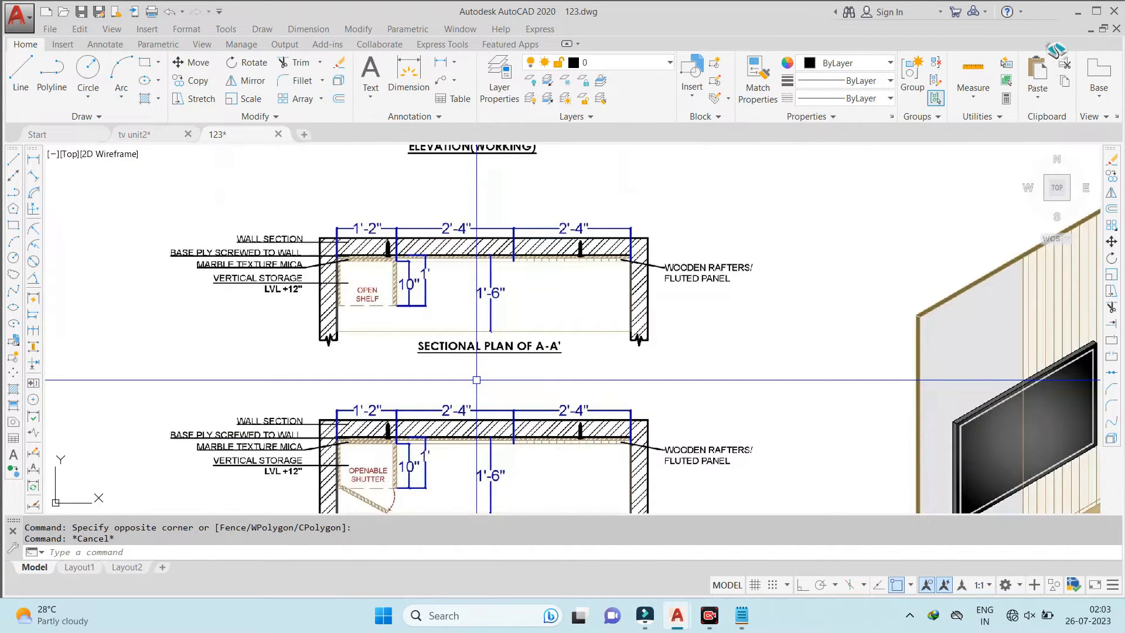
pyautogui.scroll(-2, 477, 375)
pyautogui.scroll(2, 502, 368)
pyautogui.scroll(2, 502, 368)
pyautogui.scroll(-4, 498, 235)
pyautogui.scroll(3, 495, 154)
pyautogui.scroll(-4, 498, 199)
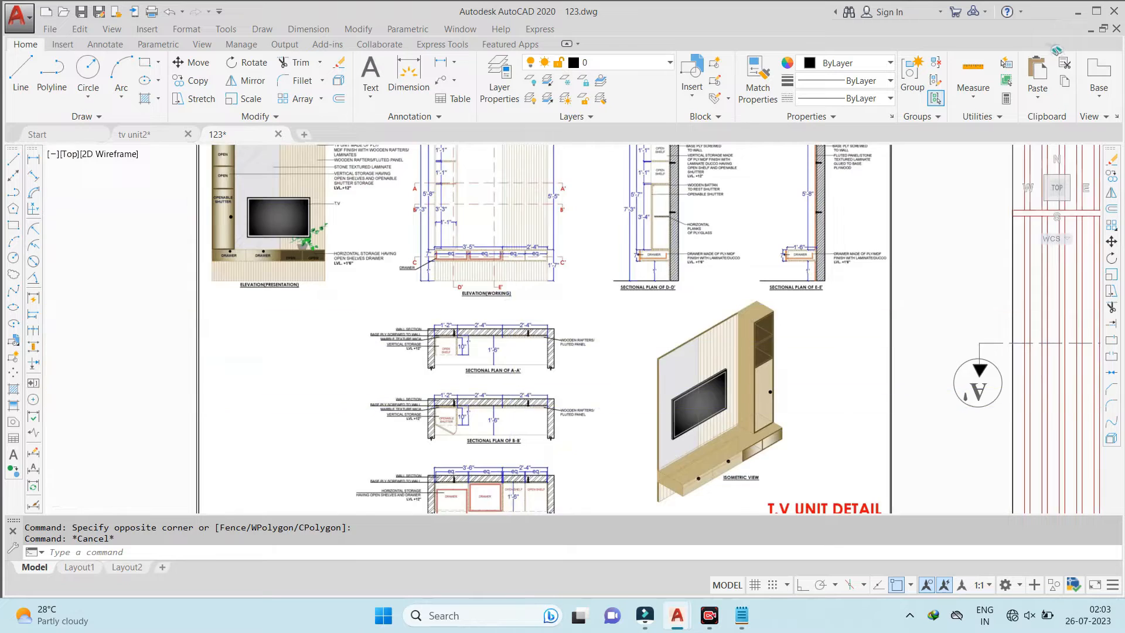
pyautogui.scroll(4, 507, 406)
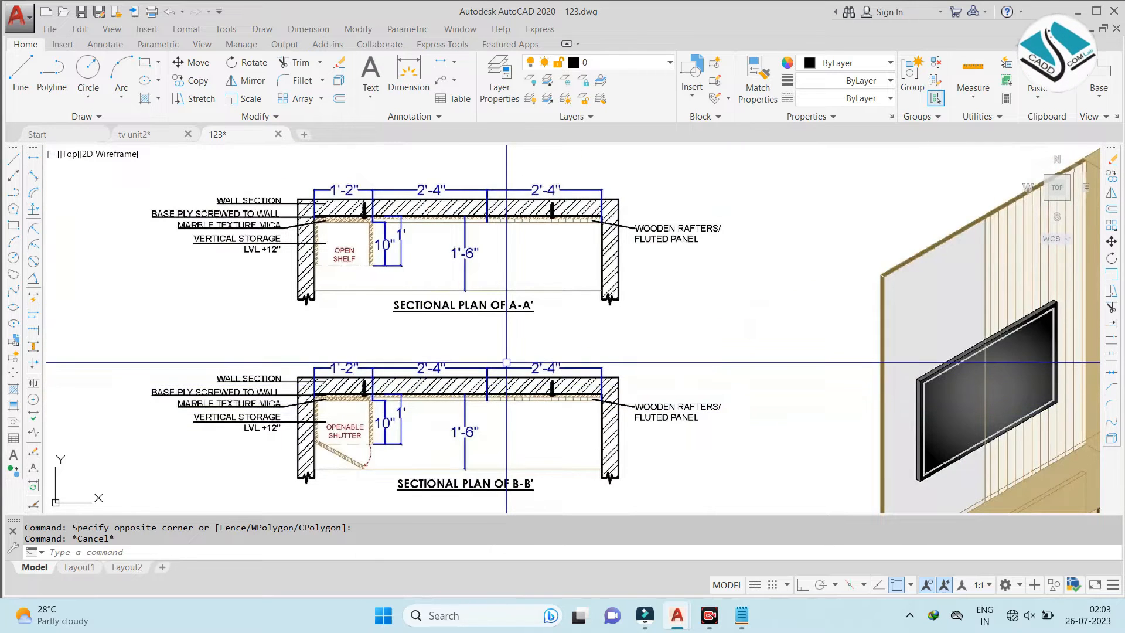
pyautogui.scroll(-4, 786, 351)
pyautogui.scroll(5, 775, 277)
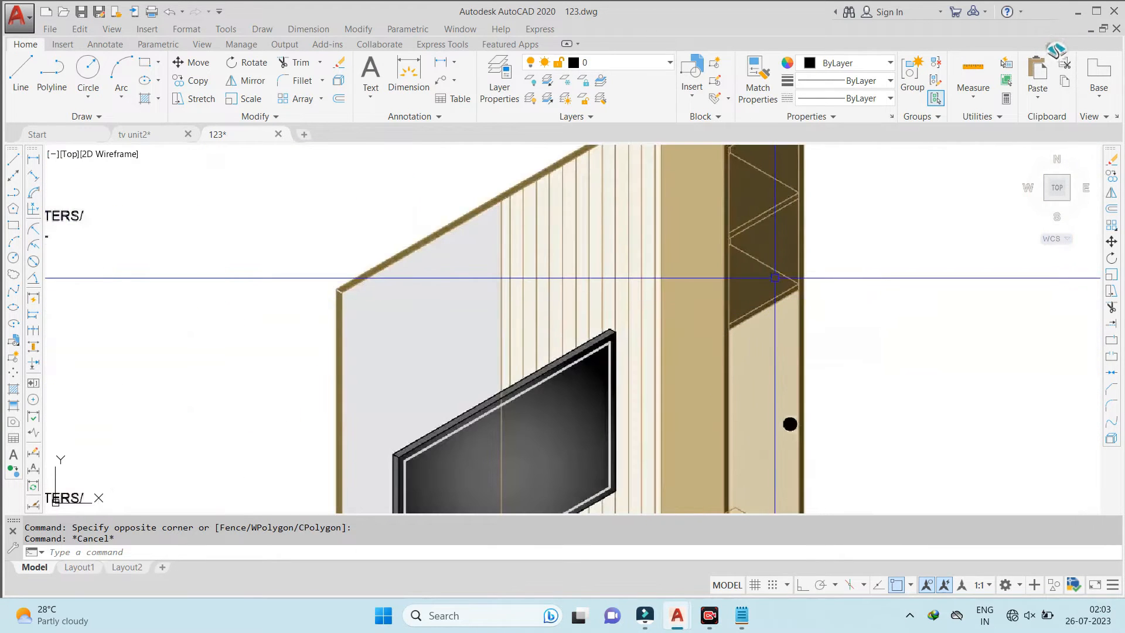
pyautogui.scroll(-4, 772, 213)
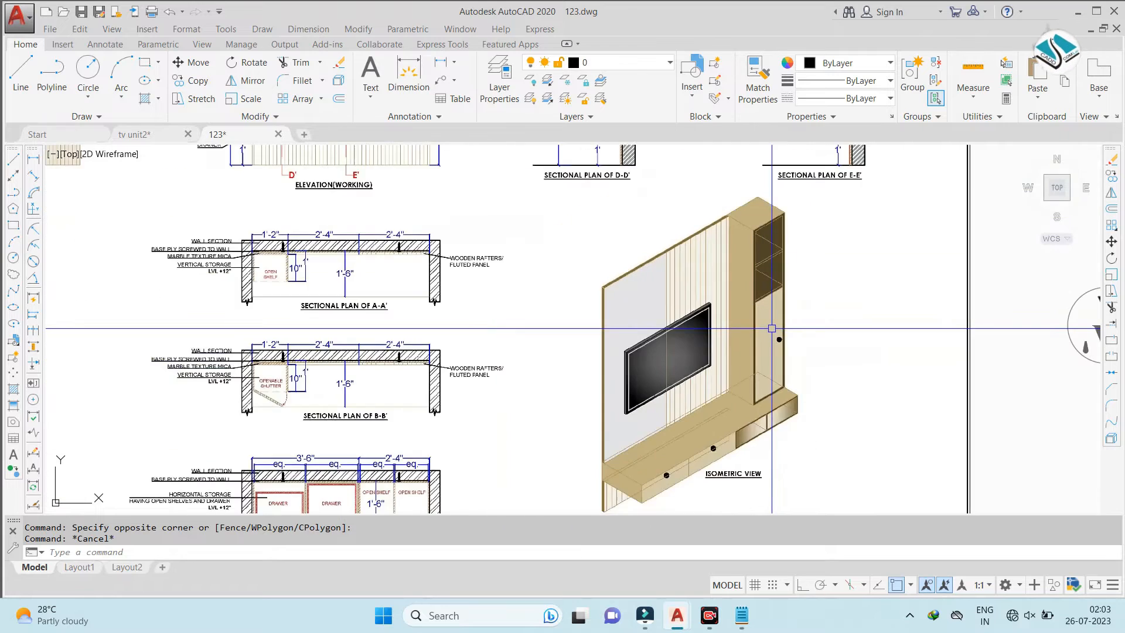
pyautogui.scroll(6, 272, 355)
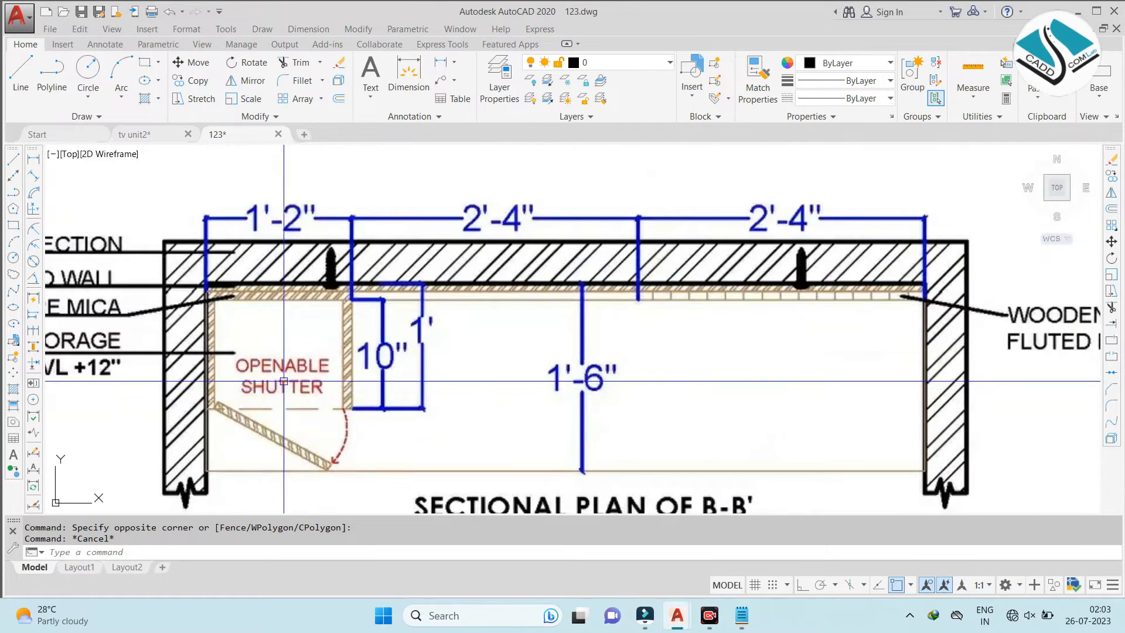
pyautogui.scroll(-8, 305, 348)
pyautogui.scroll(4, 672, 355)
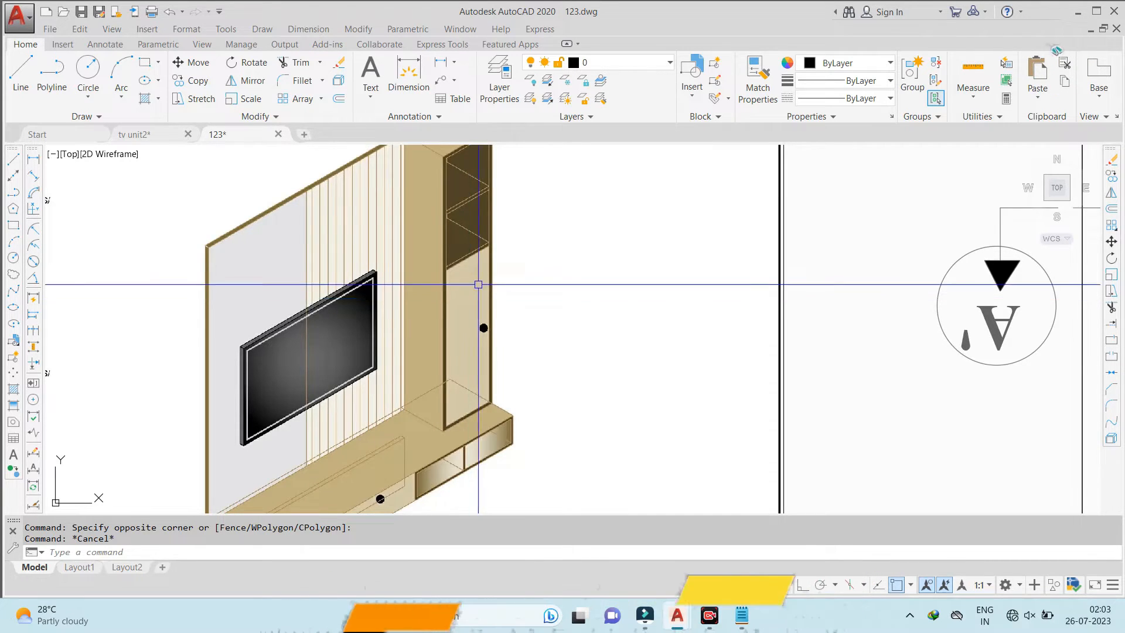
# Copy the section line group down the working elevation so the copy crosses the base drawers with a marker outside each side
pyautogui.scroll(-5, 480, 293)
pyautogui.scroll(2, 777, 266)
pyautogui.scroll(2, 777, 266)
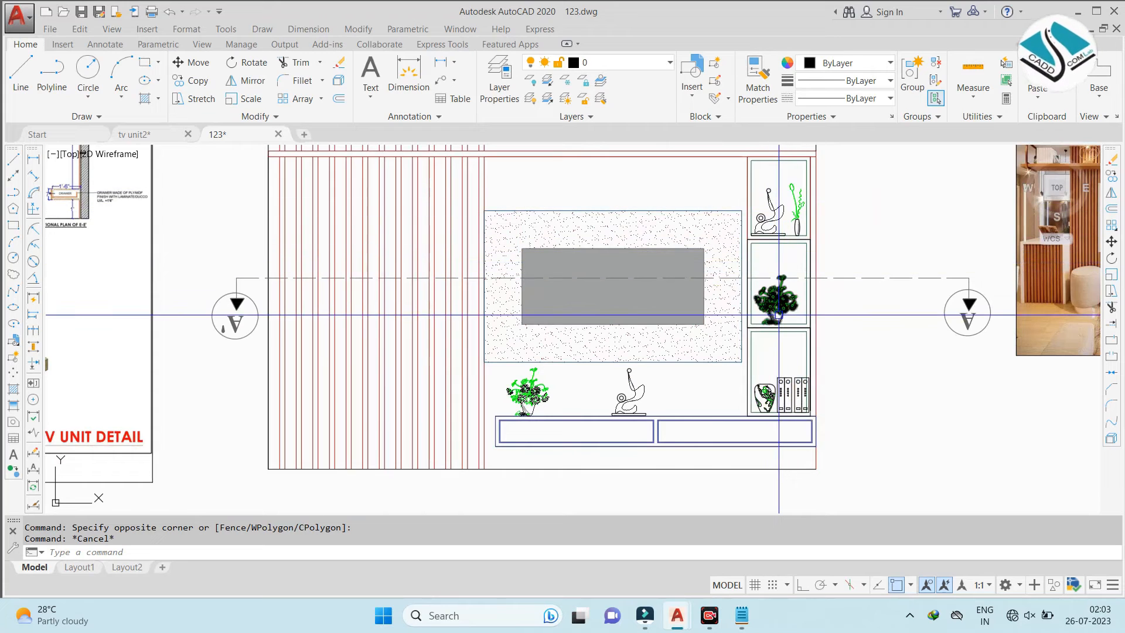
pyautogui.click(871, 276)
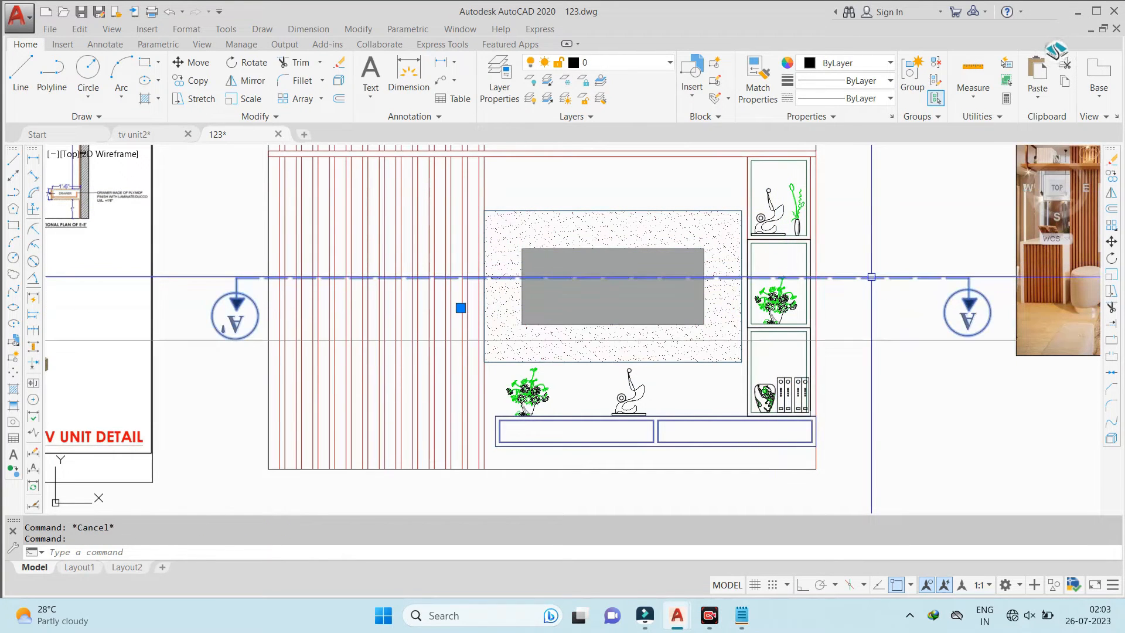
pyautogui.write('o')
pyautogui.press('Return')
pyautogui.click(871, 277)
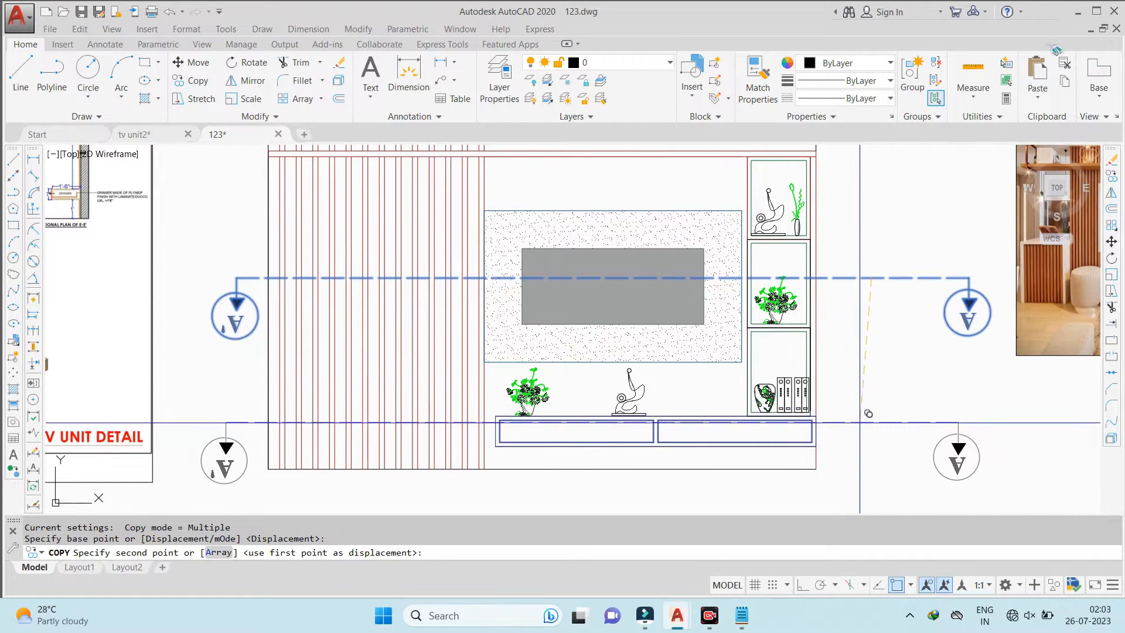
pyautogui.click(862, 428)
pyautogui.press('Escape')
# Set the colour of the section line group crossing the drawers to a lighter grey
pyautogui.click(902, 419)
pyautogui.click(891, 434)
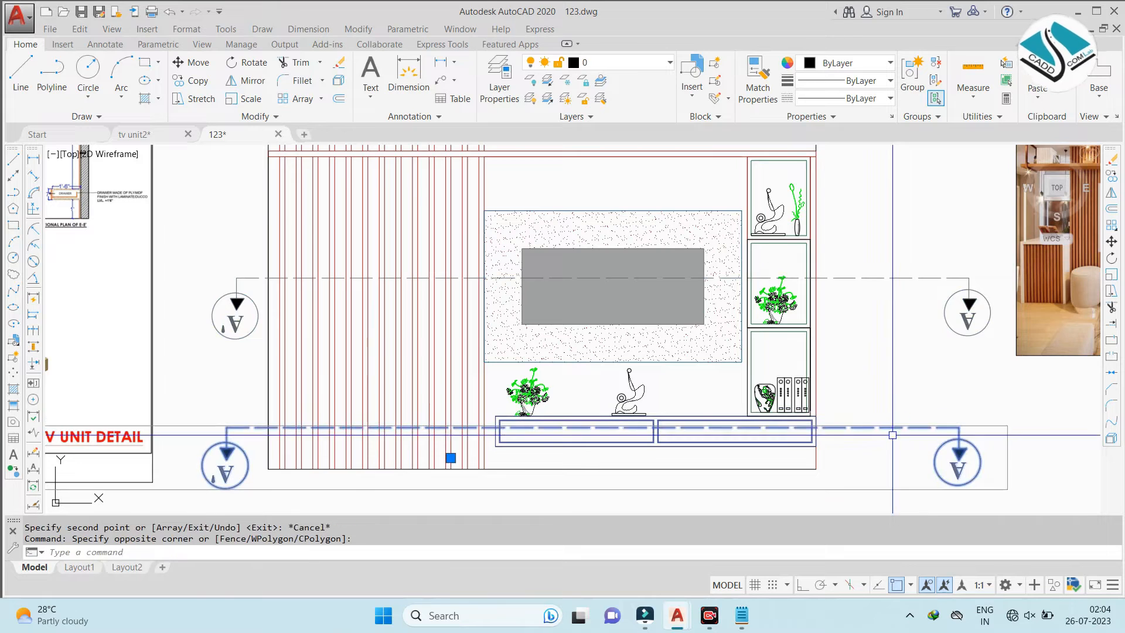
pyautogui.click(864, 65)
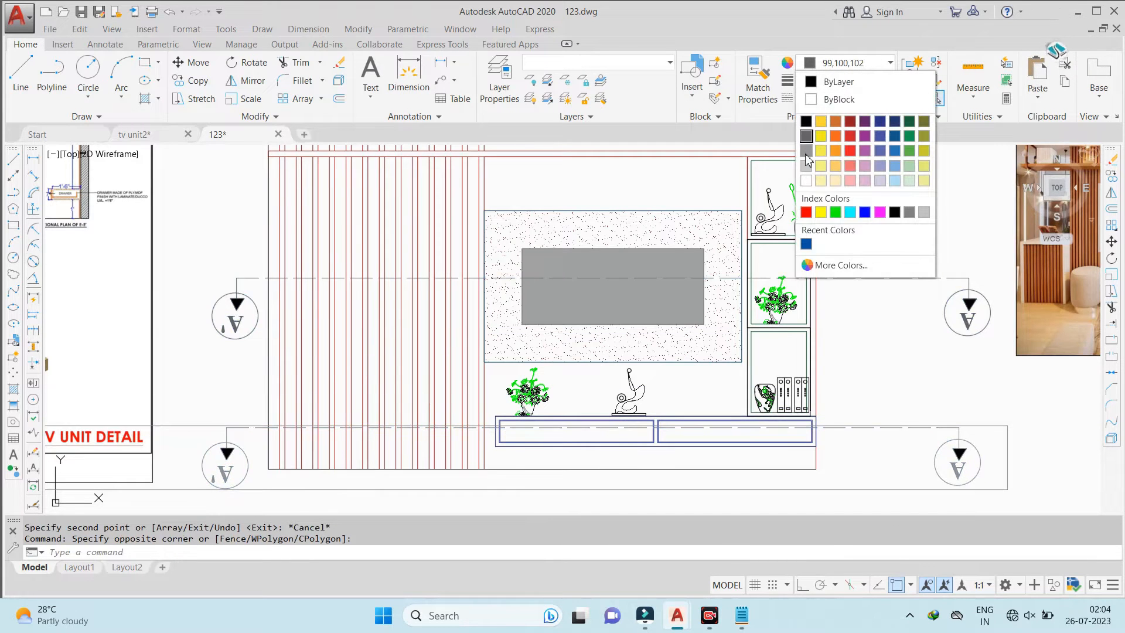
pyautogui.click(808, 154)
pyautogui.press('Escape')
# Check the section cuts on the detail sheet and copy the upper section line group into the clear space below the working elevation
pyautogui.scroll(-2, 611, 317)
pyautogui.scroll(-2, 683, 322)
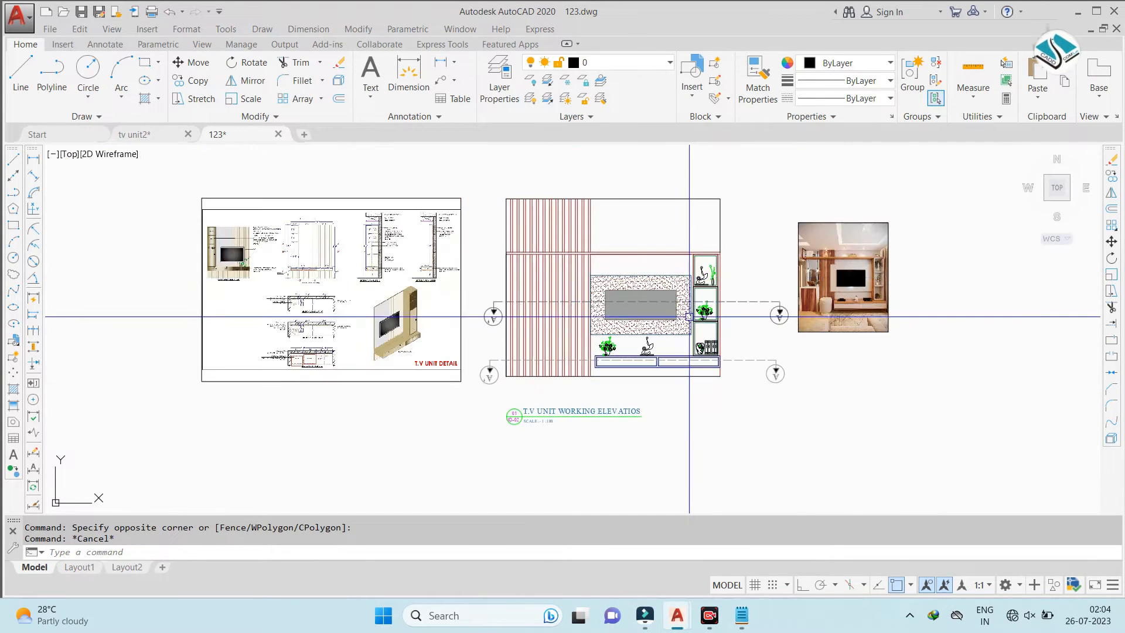
pyautogui.scroll(2, 264, 249)
pyautogui.scroll(3, 264, 249)
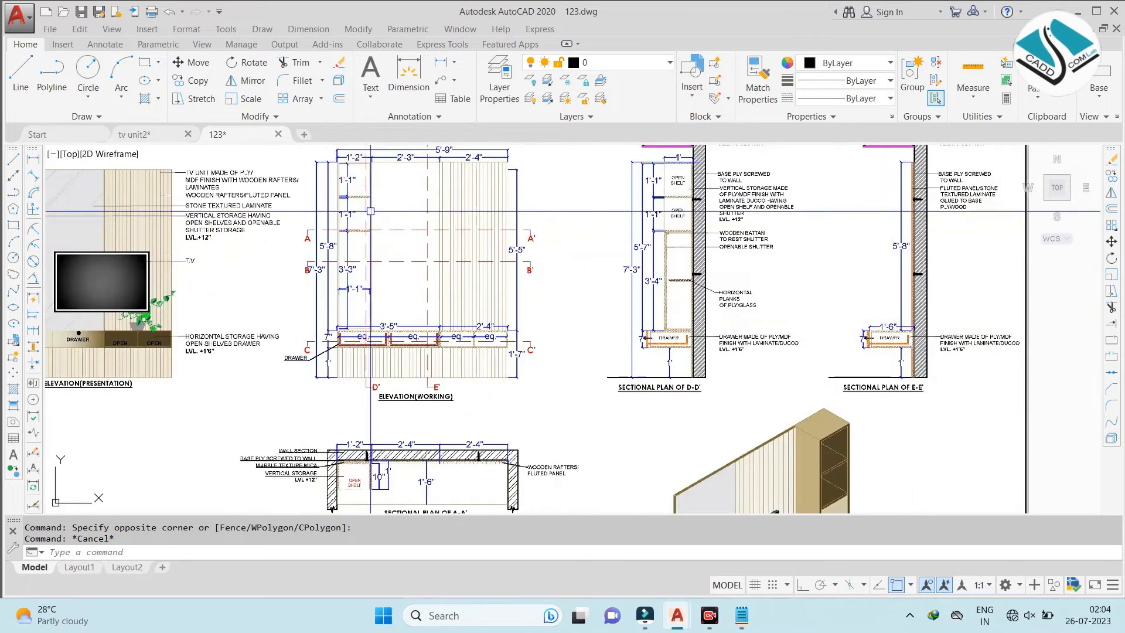
pyautogui.moveTo(263, 249)
pyautogui.mouseDown(button='middle')
pyautogui.moveTo(448, 212)
pyautogui.moveTo(427, 236)
pyautogui.mouseUp(button='middle')
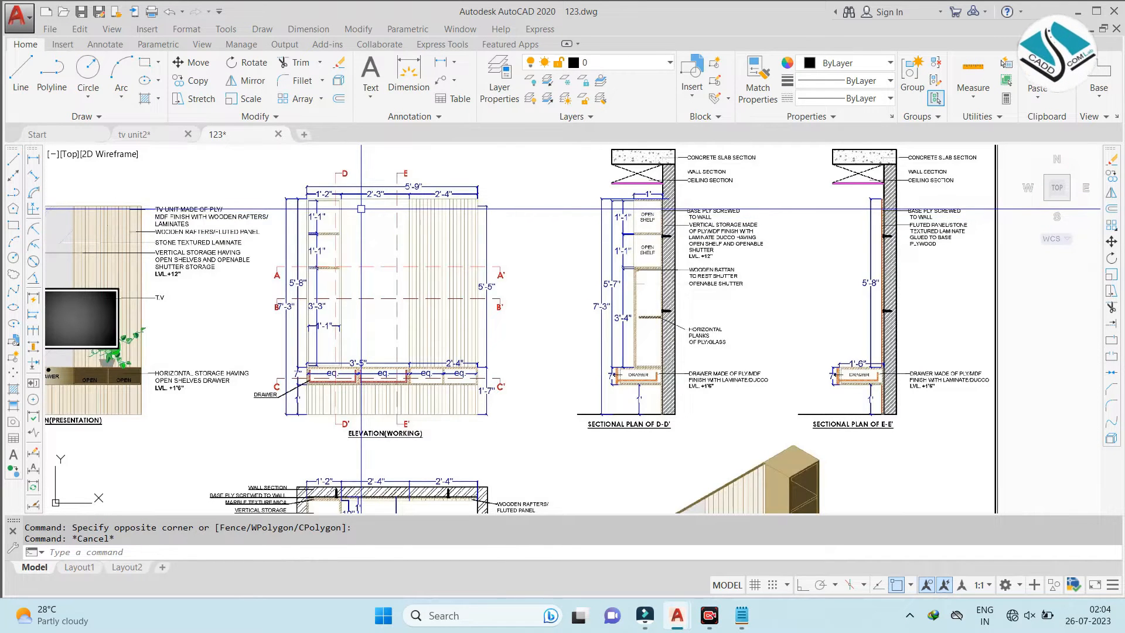
pyautogui.scroll(-6, 361, 208)
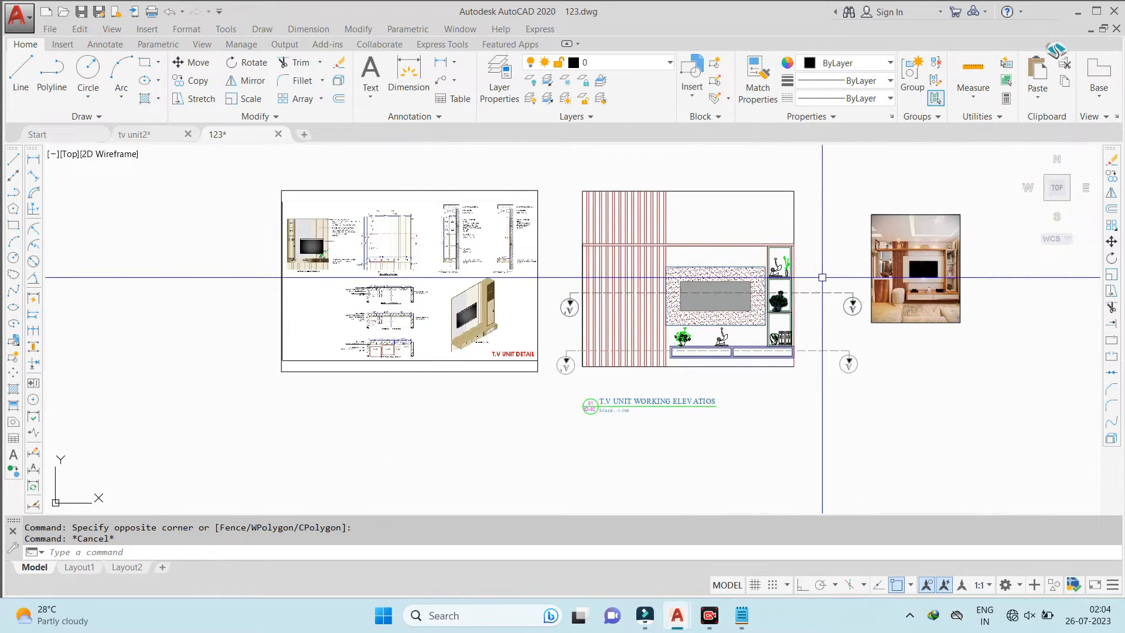
pyautogui.click(839, 289)
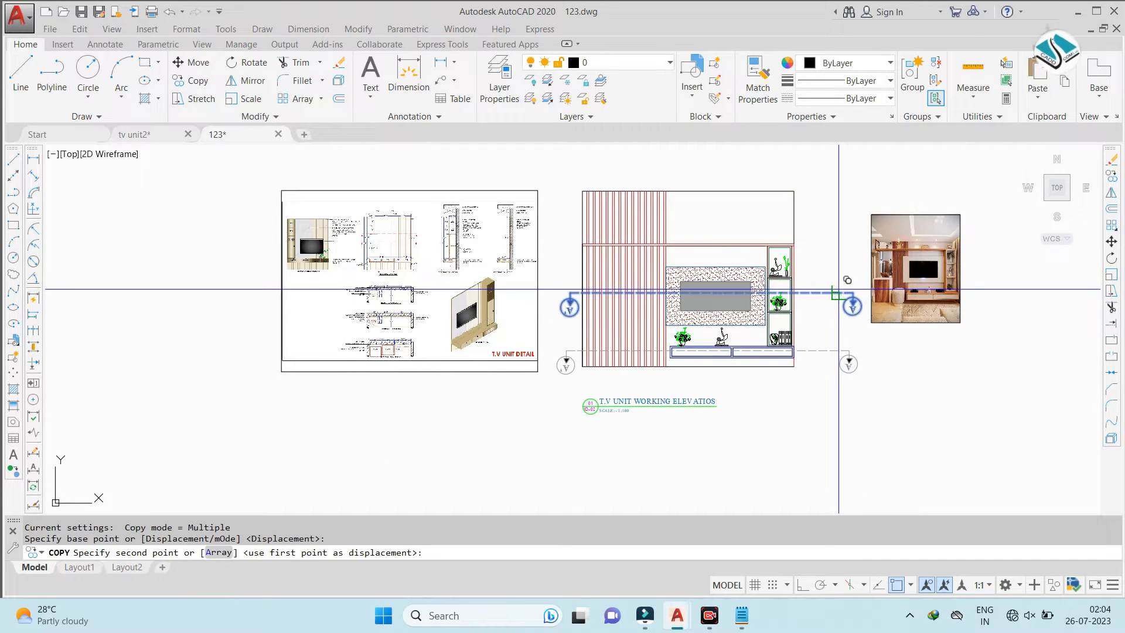
pyautogui.scroll(-2, 526, 321)
pyautogui.click(829, 407)
pyautogui.press('Escape')
# Rotate the section line group below the elevation to vertical with Ortho on, its arrowheads facing right
pyautogui.click(786, 440)
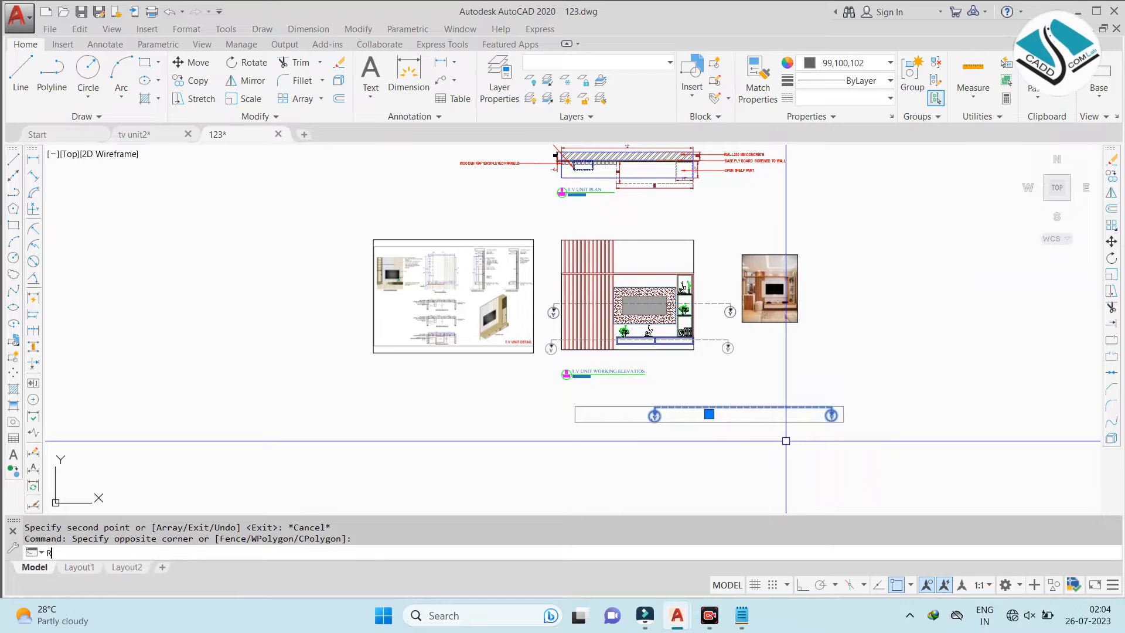
pyautogui.click(786, 441)
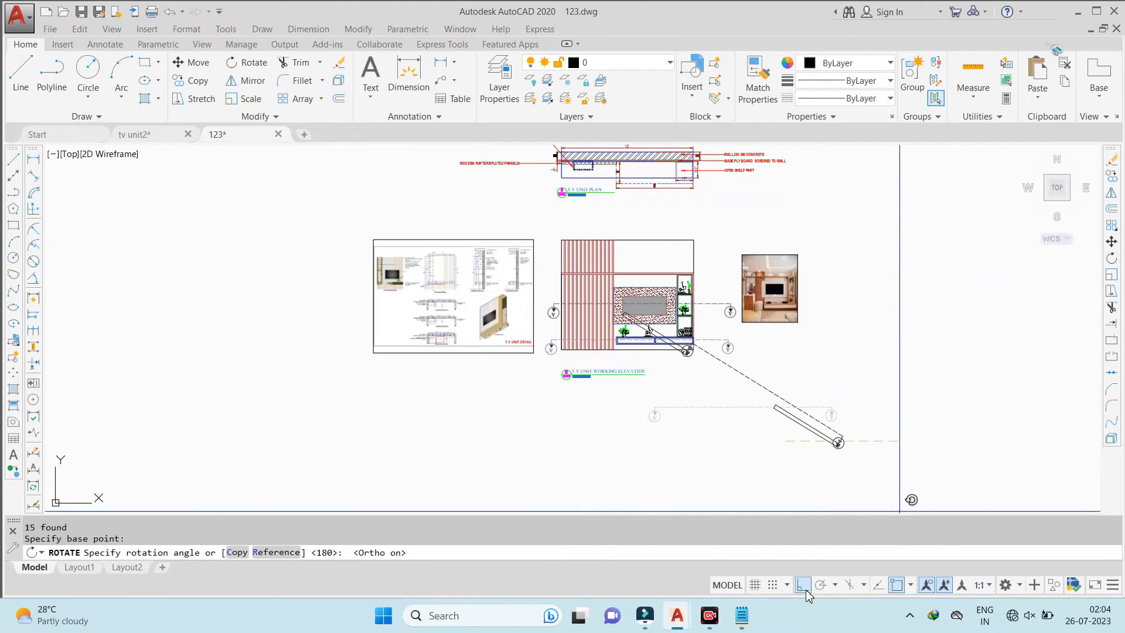
pyautogui.click(789, 232)
# Move the vertical section line onto the working elevation through the open shelf column, with markers above and below, turning Ortho off for placement
pyautogui.click(784, 406)
pyautogui.click(706, 447)
pyautogui.write('m')
pyautogui.press('space')
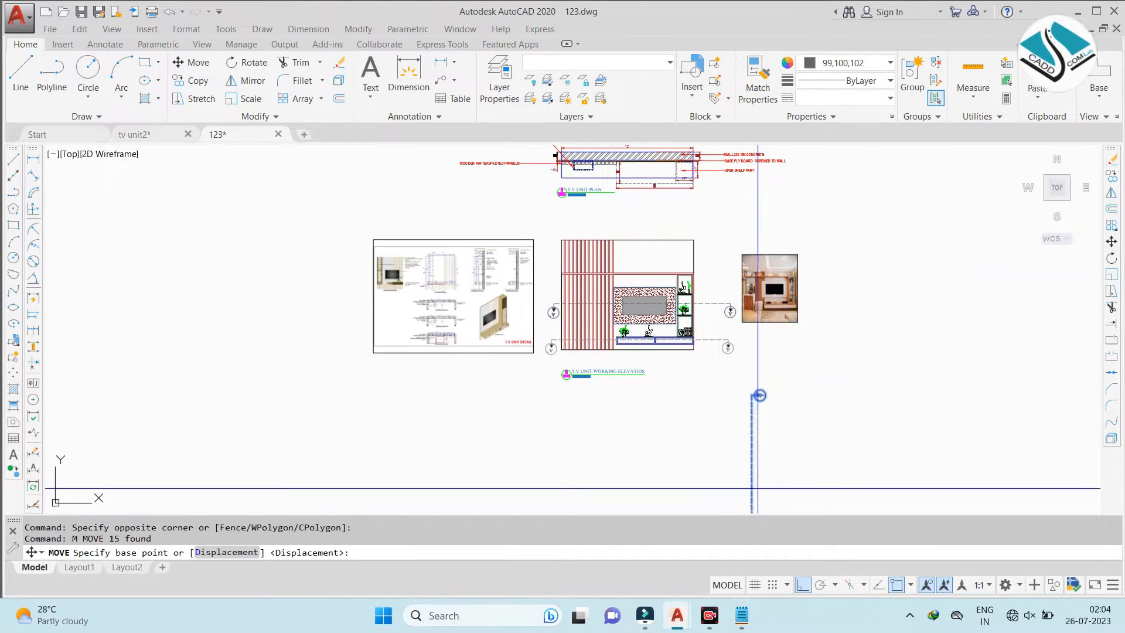
pyautogui.moveTo(758, 492); pyautogui.dragTo(740, 384, button='middle')
pyautogui.click(733, 377)
pyautogui.moveTo(654, 229); pyautogui.dragTo(666, 363, button='middle')
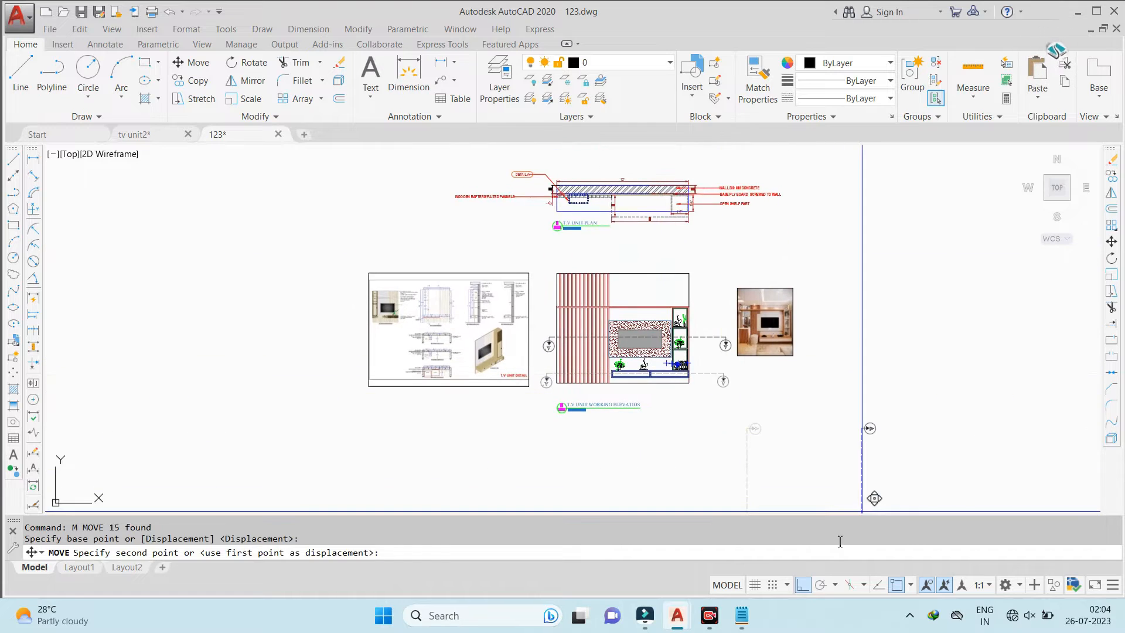
pyautogui.click(802, 585)
pyautogui.scroll(5, 674, 340)
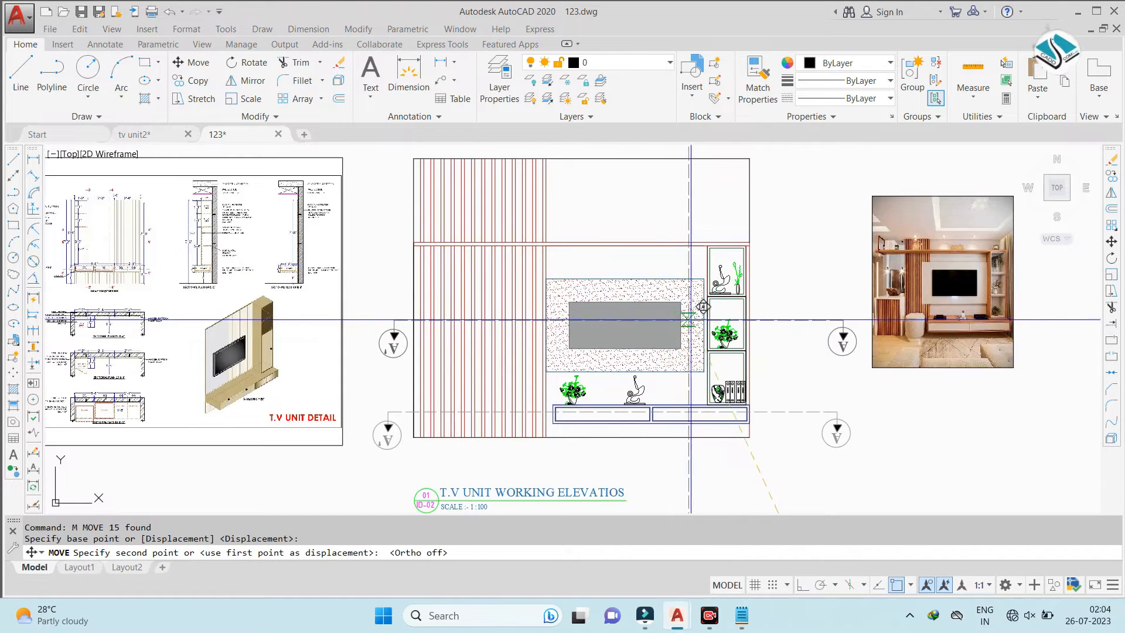
pyautogui.scroll(2, 733, 311)
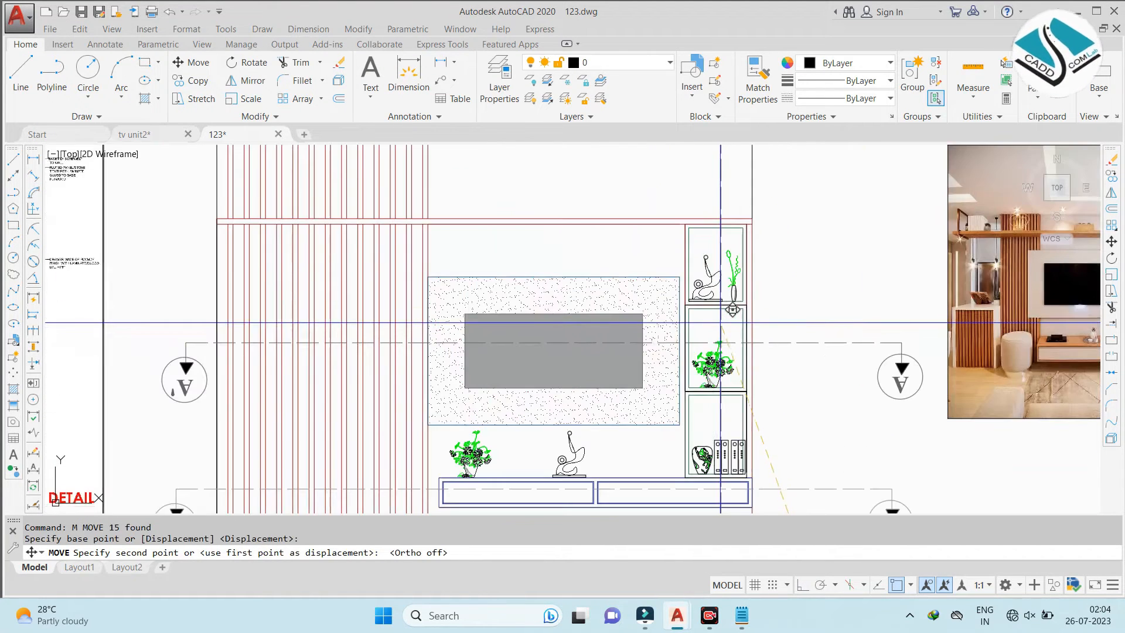
pyautogui.scroll(-4, 762, 322)
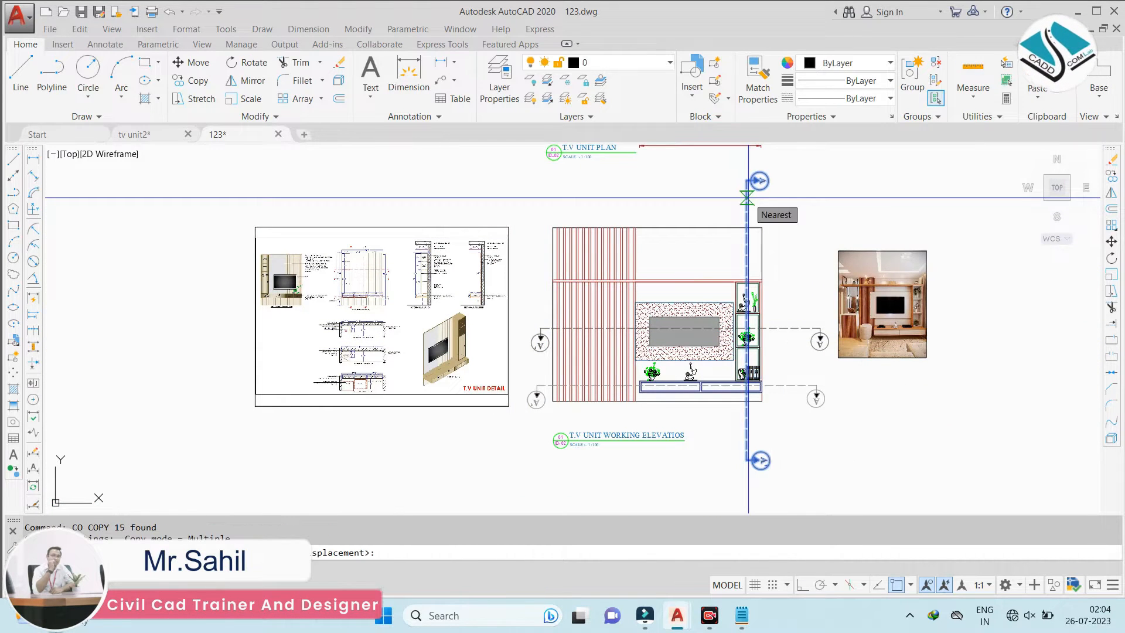
# Copy the vertical section line across to pass through the TV screen, using the D-D' and E-E' cuts on the detail sheet as guide
pyautogui.click(747, 198)
pyautogui.scroll(4, 363, 275)
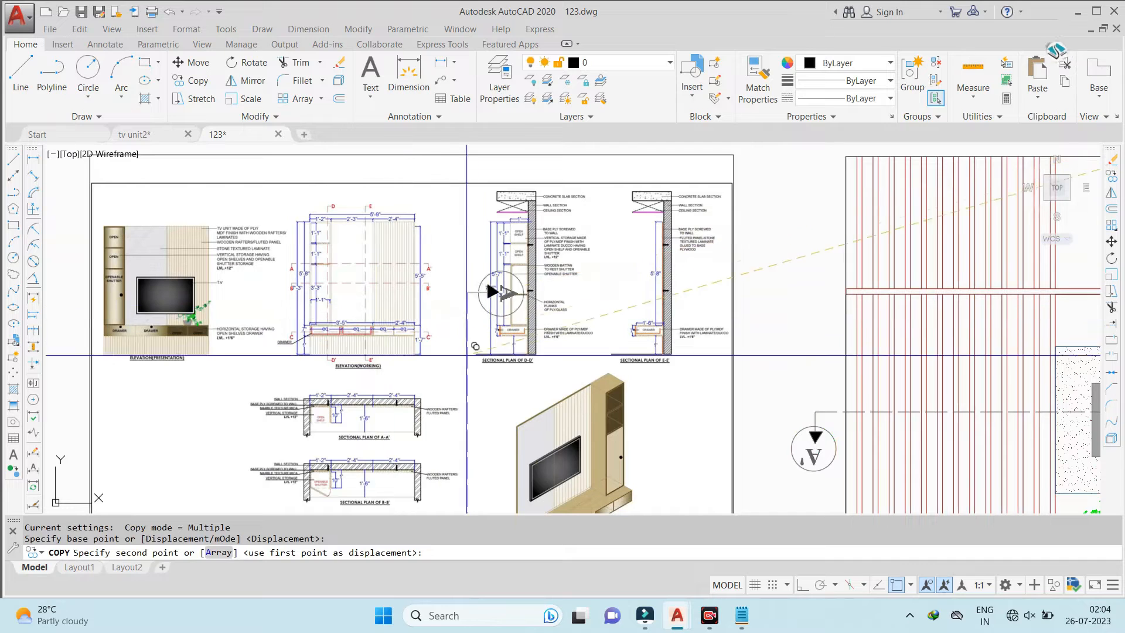
pyautogui.scroll(4, 352, 308)
pyautogui.scroll(-2, 392, 288)
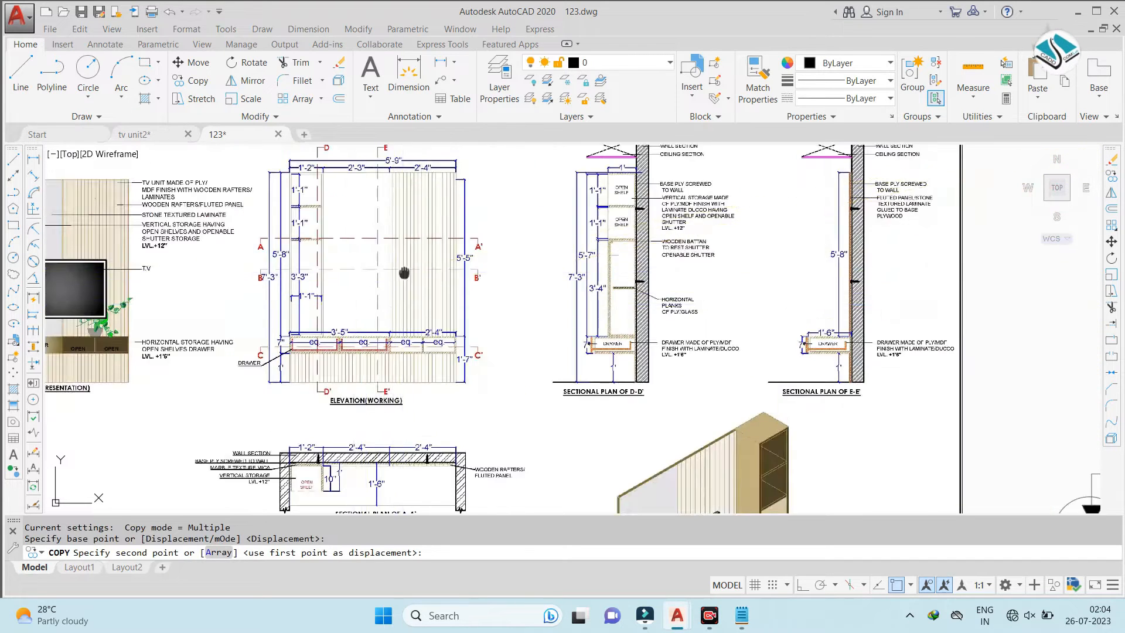
pyautogui.moveTo(404, 272); pyautogui.dragTo(398, 310, button='middle')
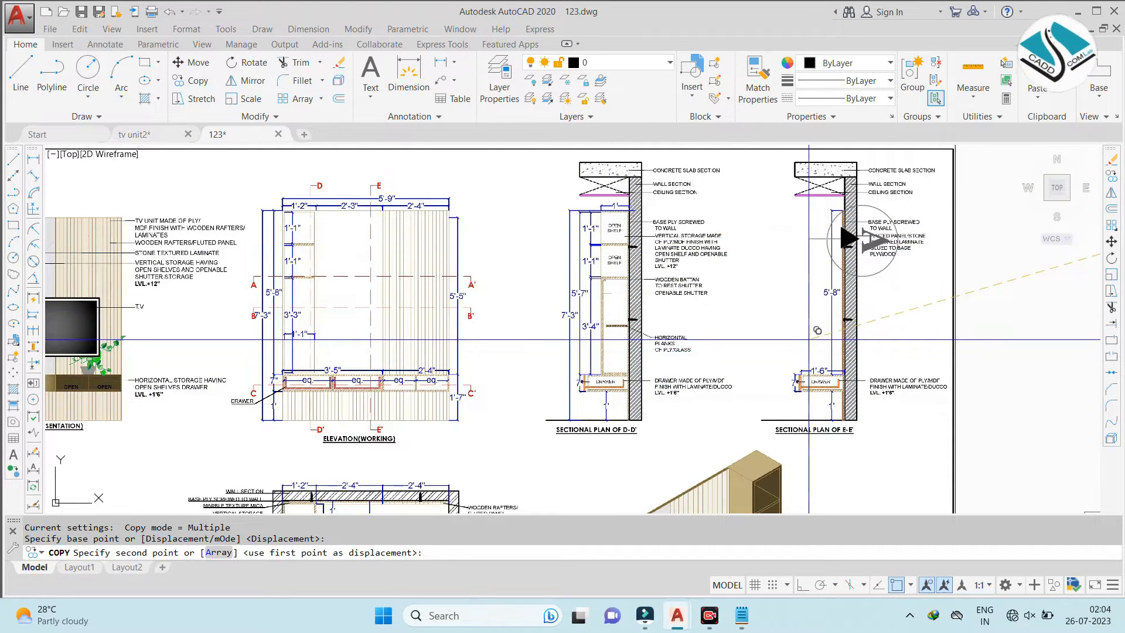
pyautogui.scroll(-4, 392, 238)
pyautogui.scroll(-2, 871, 199)
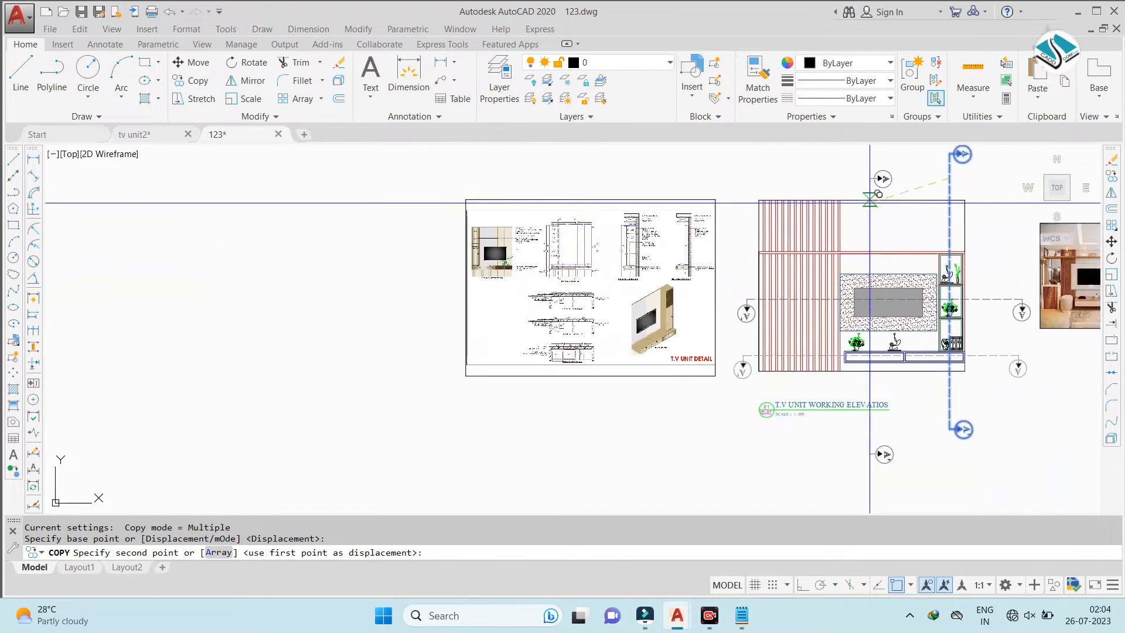
pyautogui.moveTo(870, 200); pyautogui.dragTo(743, 204, button='middle')
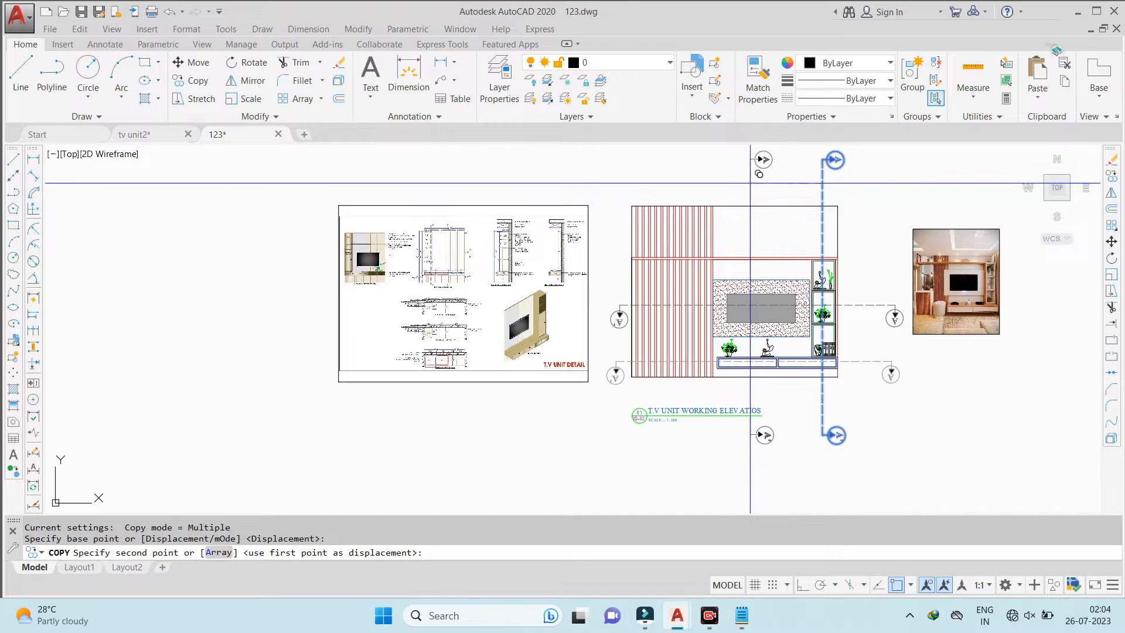
pyautogui.press('Escape')
# Move the reference photo farther right to leave clear space beside the working elevation
pyautogui.moveTo(755, 215); pyautogui.dragTo(648, 221, button='middle')
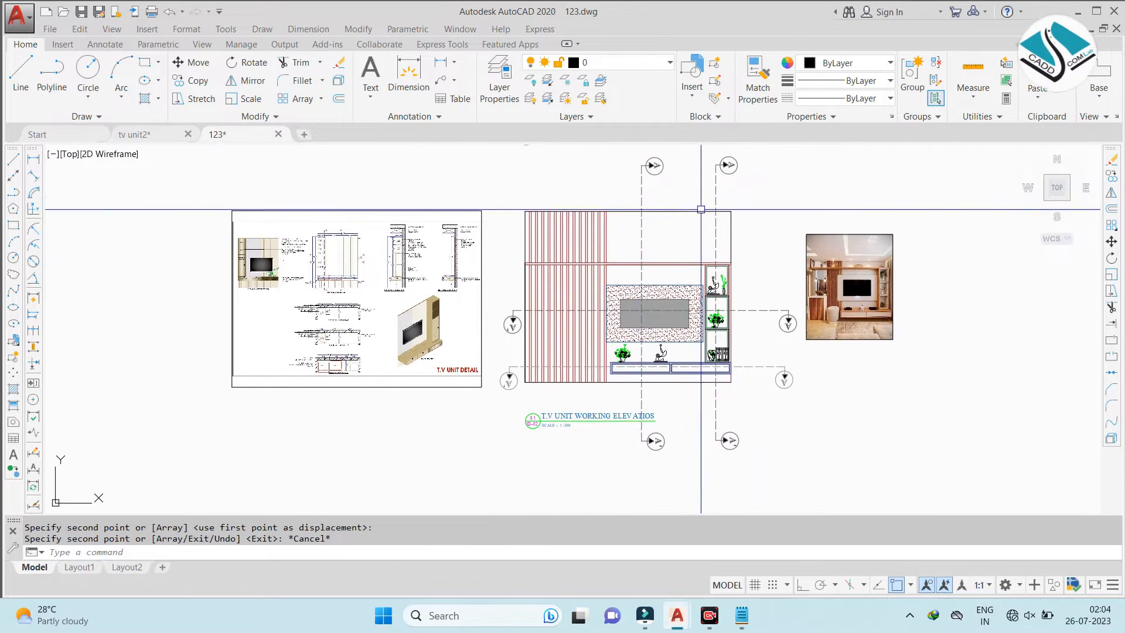
pyautogui.scroll(2, 660, 157)
pyautogui.scroll(-4, 647, 166)
pyautogui.scroll(4, 789, 213)
pyautogui.click(830, 186)
pyautogui.click(766, 251)
pyautogui.write('m')
pyautogui.press('Return')
pyautogui.click(762, 255)
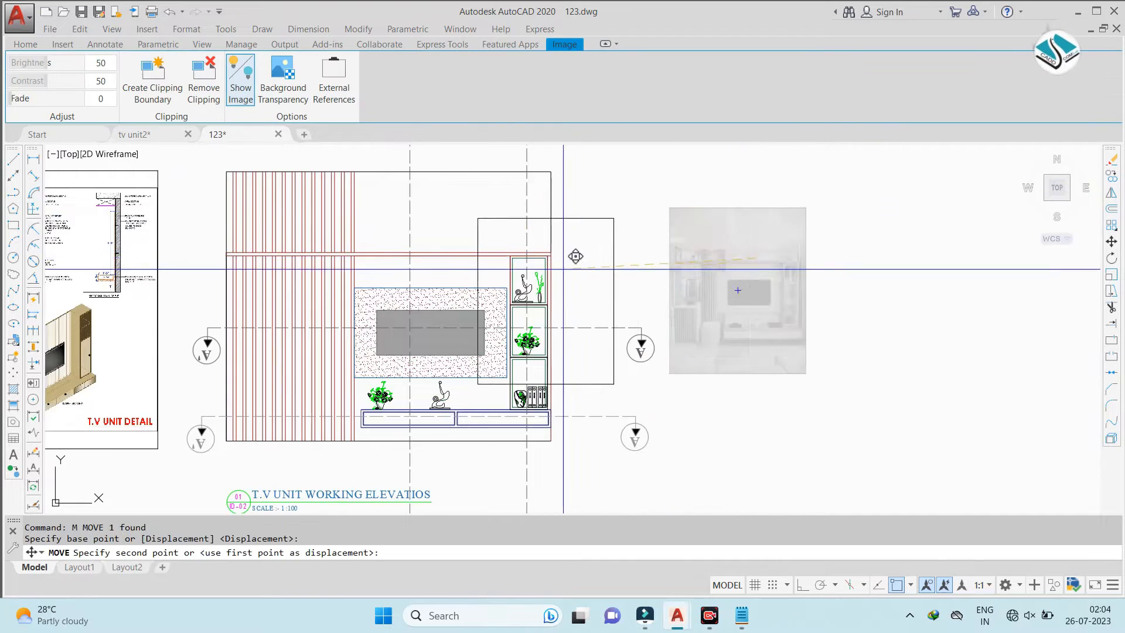
pyautogui.scroll(-2, 563, 270)
pyautogui.click(820, 284)
pyautogui.press('Escape')
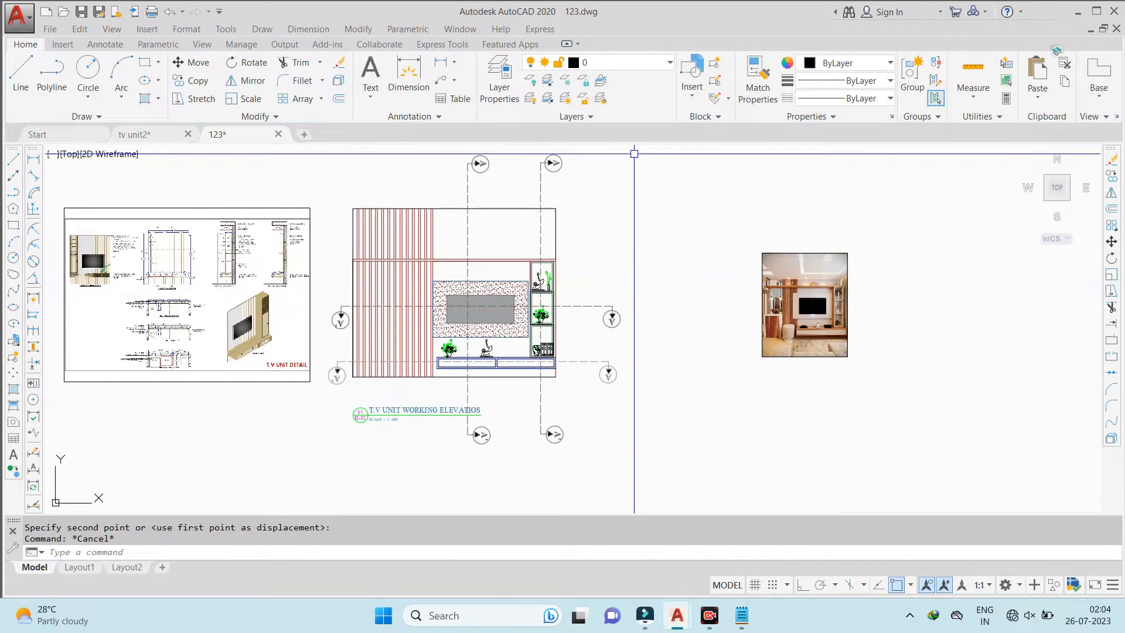
# Compare the section lines on the working elevation with the views on the T.V unit detail sheet
pyautogui.scroll(2, 621, 156)
pyautogui.scroll(-4, 495, 171)
pyautogui.scroll(2, 472, 206)
pyautogui.press('Escape')
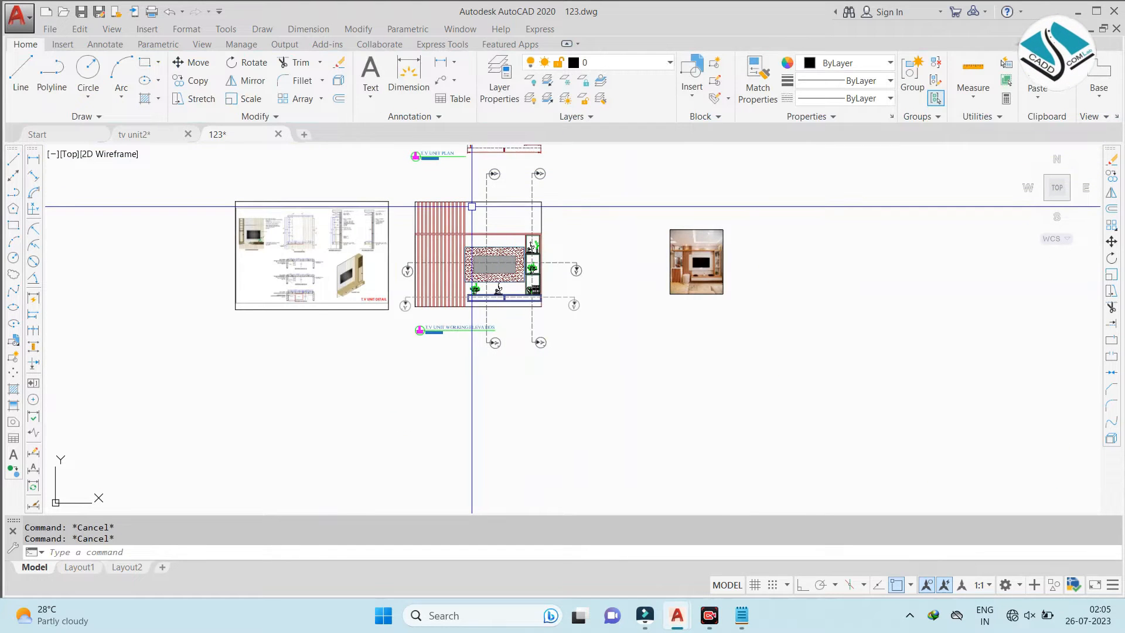
pyautogui.scroll(4, 415, 207)
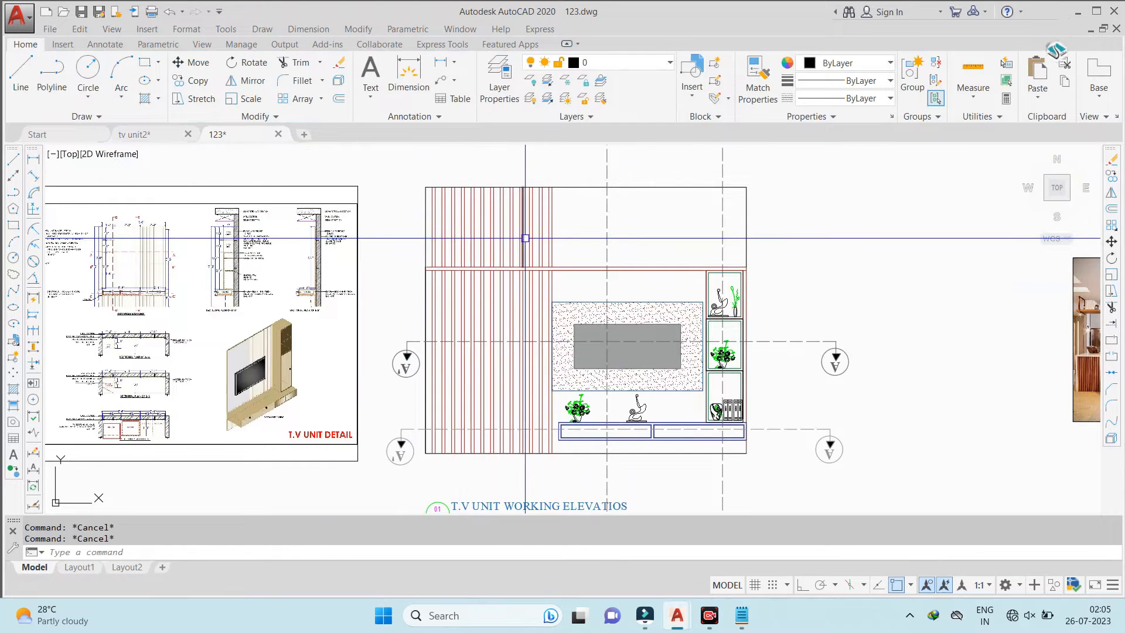
pyautogui.scroll(-2, 618, 243)
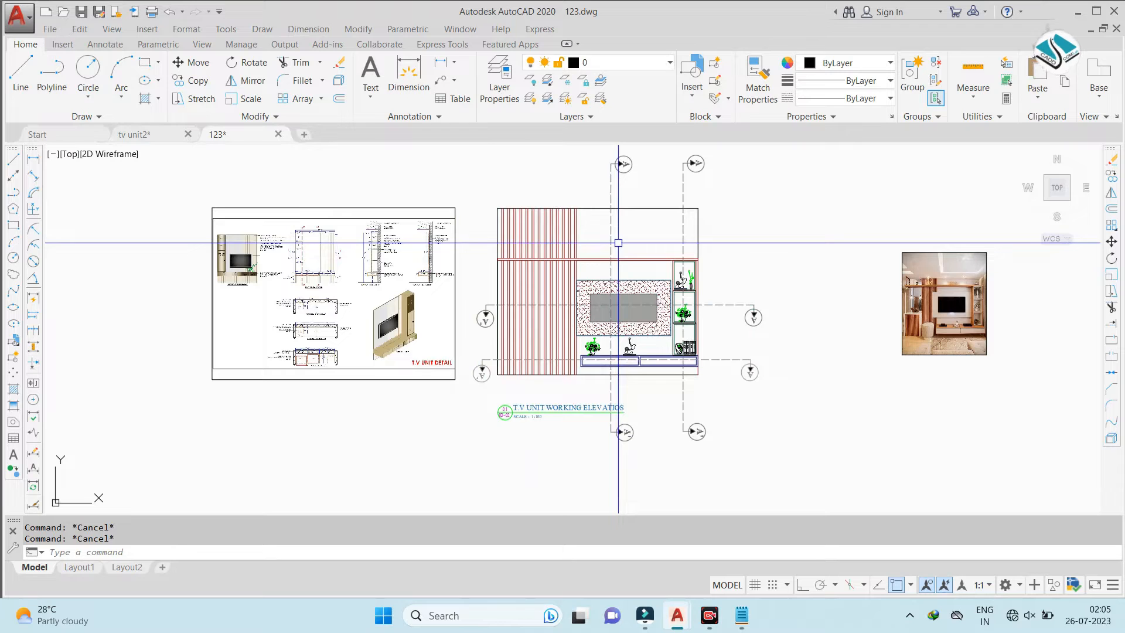
pyautogui.scroll(3, 289, 246)
pyautogui.scroll(-3, 307, 244)
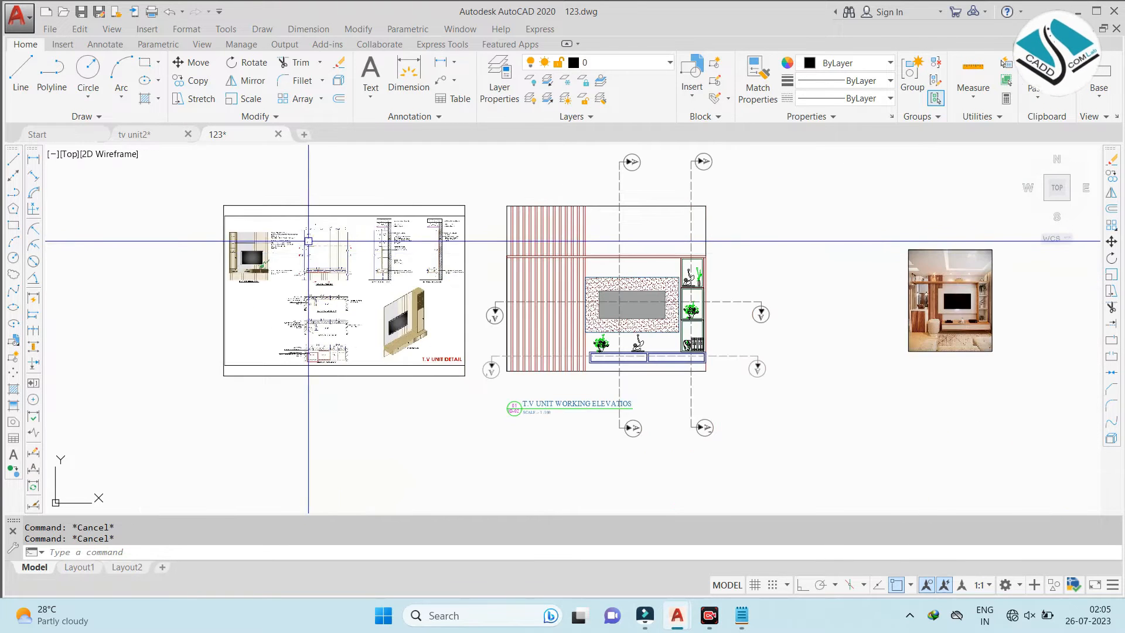
pyautogui.scroll(3, 316, 332)
pyautogui.scroll(-5, 452, 301)
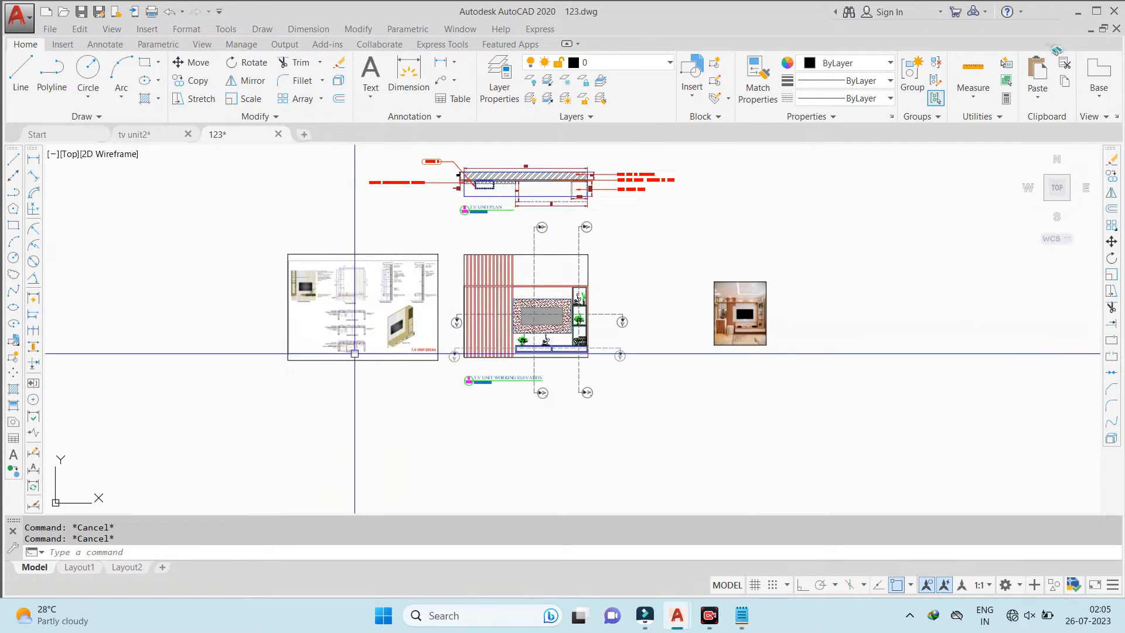
# Examine the sectional plans and isometric view on the detail sheet against the cuts through the TV panel, shelves and drawers
pyautogui.scroll(6, 350, 287)
pyautogui.scroll(2, 350, 287)
pyautogui.scroll(-6, 359, 369)
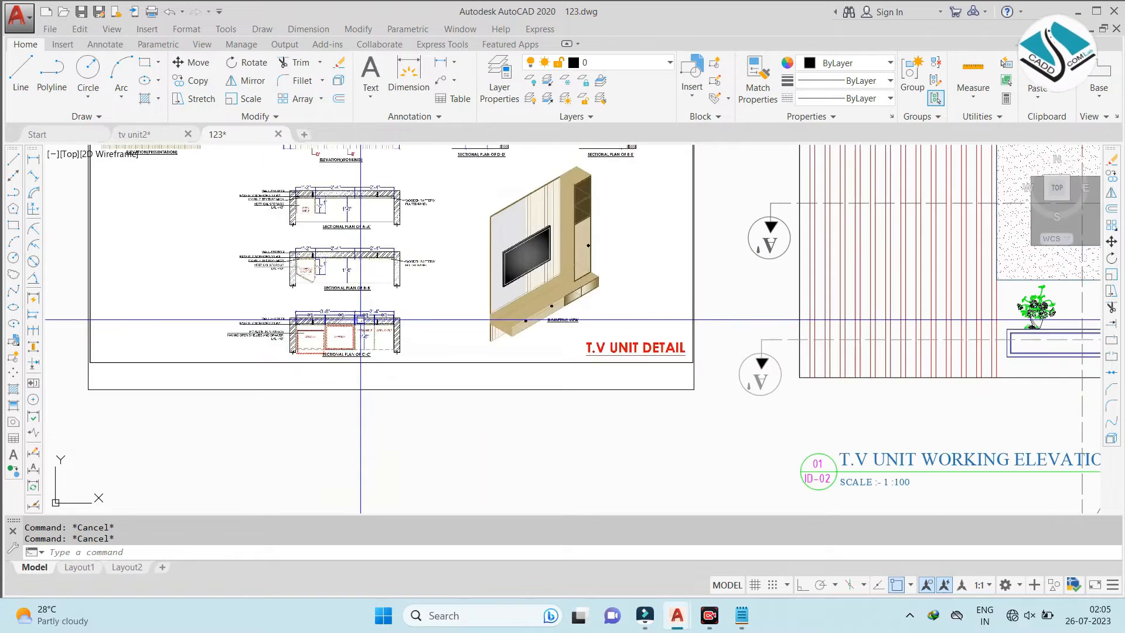
pyautogui.scroll(-5, 402, 238)
pyautogui.scroll(6, 448, 239)
pyautogui.scroll(-3, 488, 243)
pyautogui.scroll(-2, 477, 364)
pyautogui.scroll(5, 474, 365)
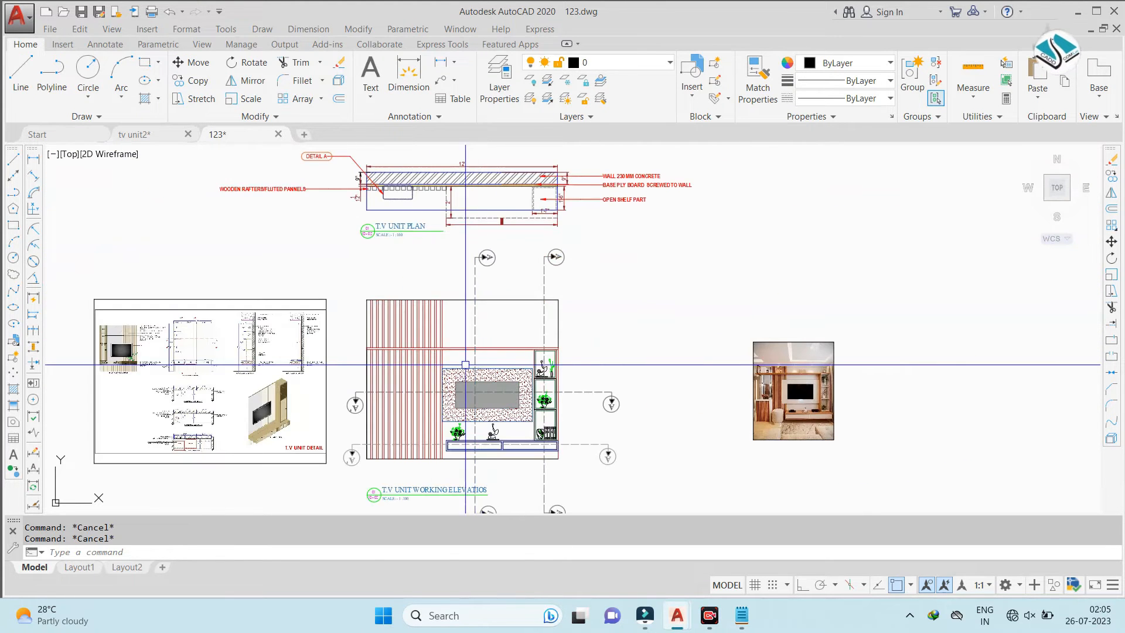
pyautogui.scroll(5, 117, 410)
pyautogui.scroll(-2, 302, 339)
pyautogui.scroll(-2, 302, 339)
pyautogui.moveTo(607, 374); pyautogui.dragTo(514, 309, button='middle')
pyautogui.scroll(2, 536, 307)
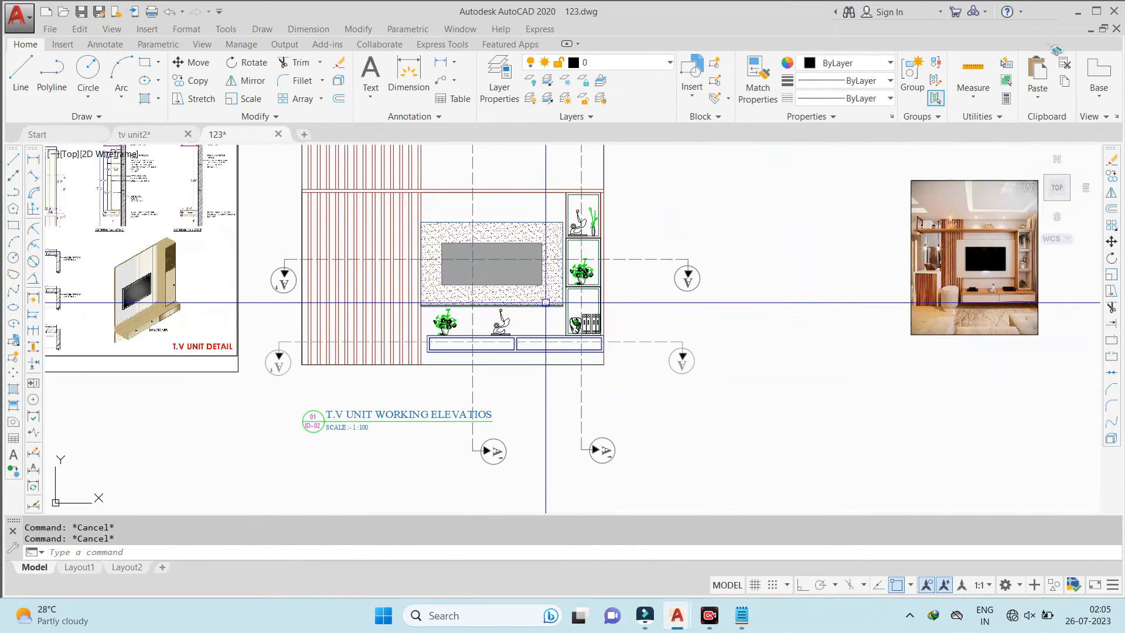
pyautogui.scroll(-2, 545, 303)
pyautogui.scroll(2, 508, 296)
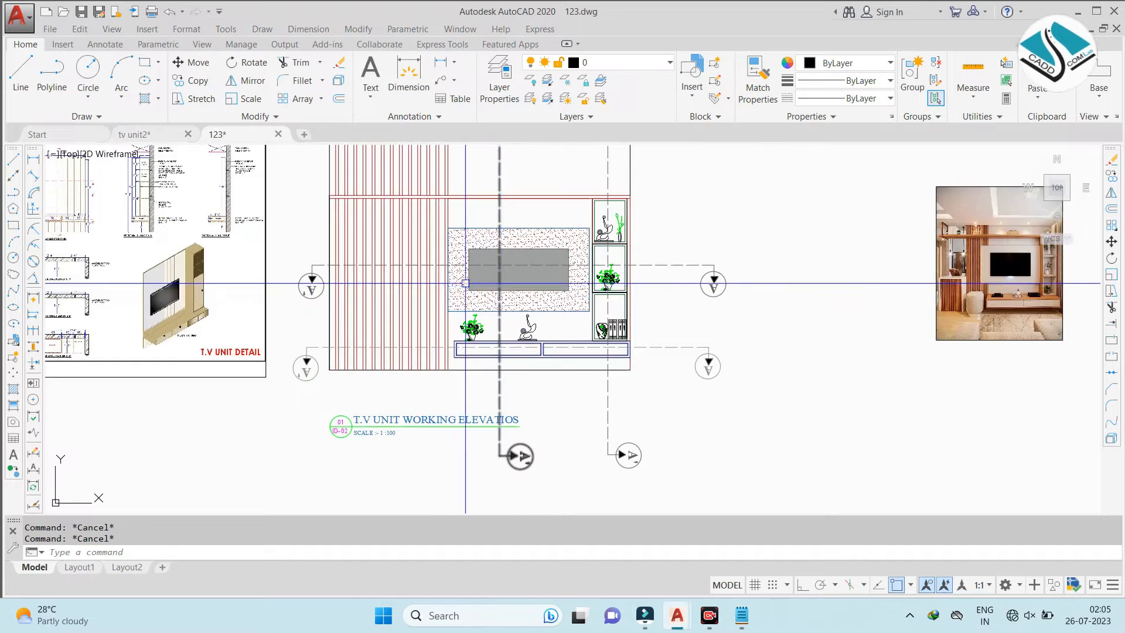
pyautogui.scroll(-2, 386, 281)
pyautogui.scroll(3, 150, 277)
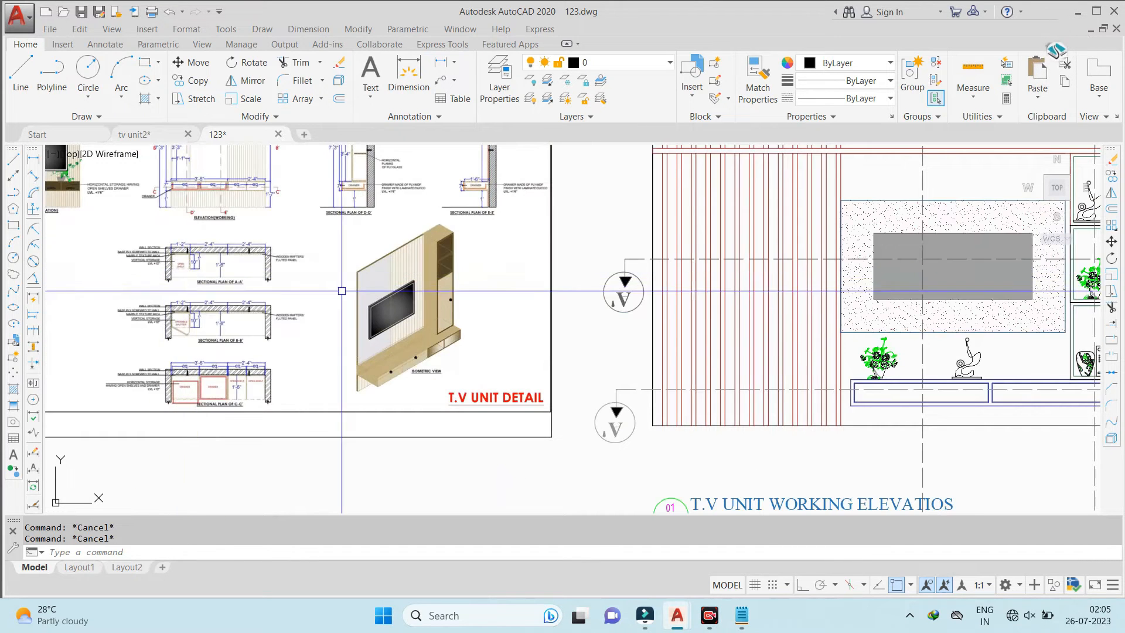
# Draw vertical construction lines through the slatted panel's edges and the open shelf column's side members in the working elevation
pyautogui.scroll(-4, 342, 291)
pyautogui.write('V')
pyautogui.press('Return')
pyautogui.scroll(6, 512, 279)
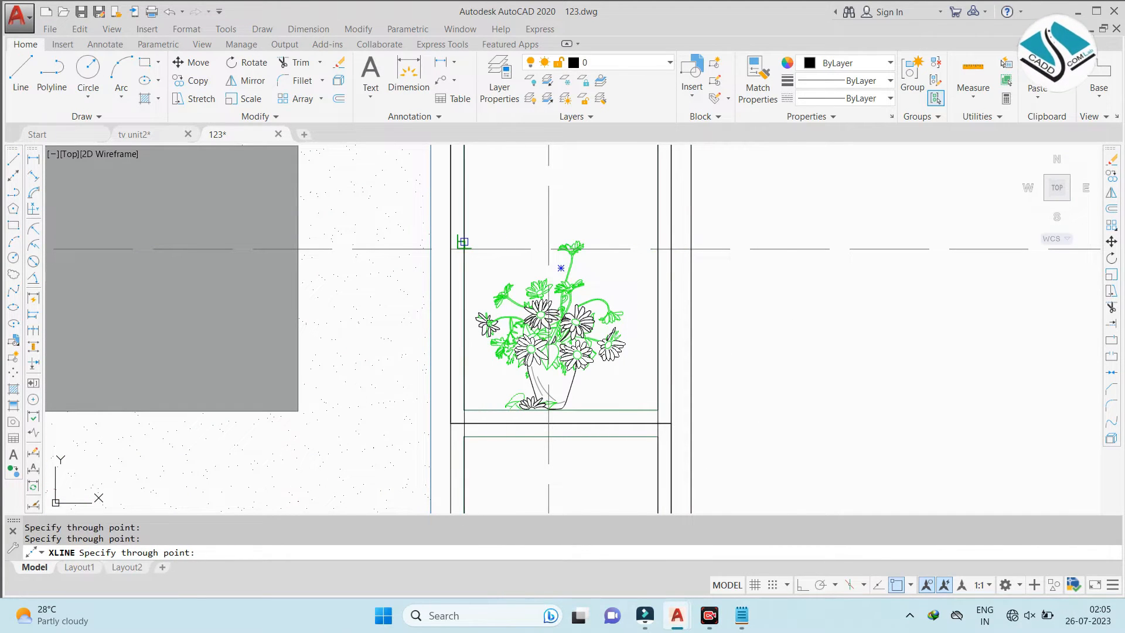
pyautogui.scroll(-7, 616, 241)
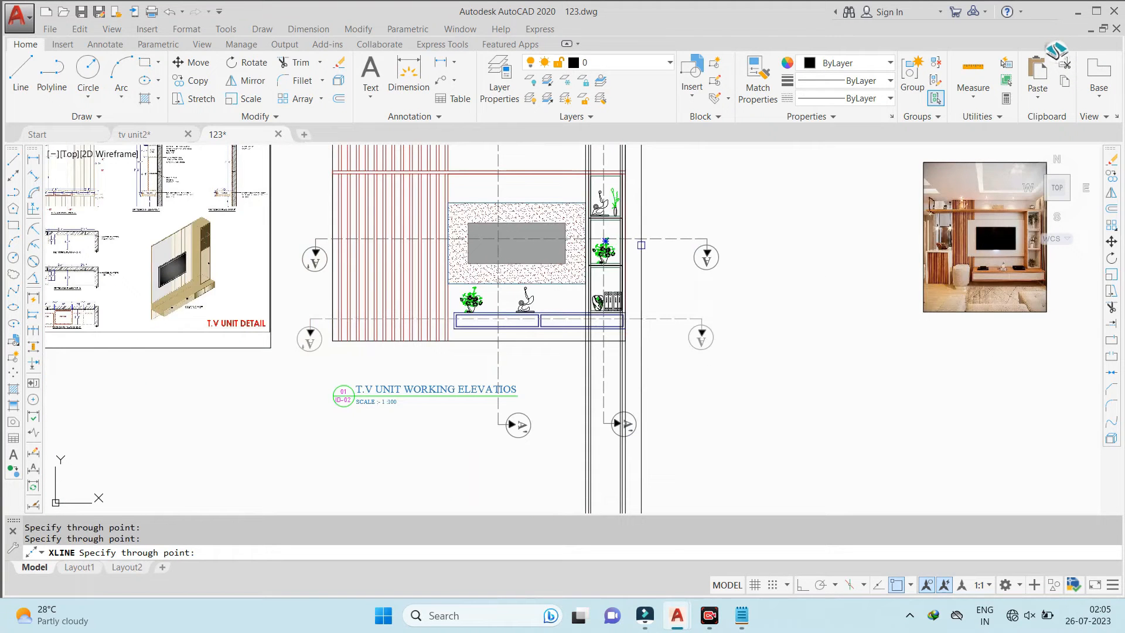
pyautogui.scroll(4, 483, 237)
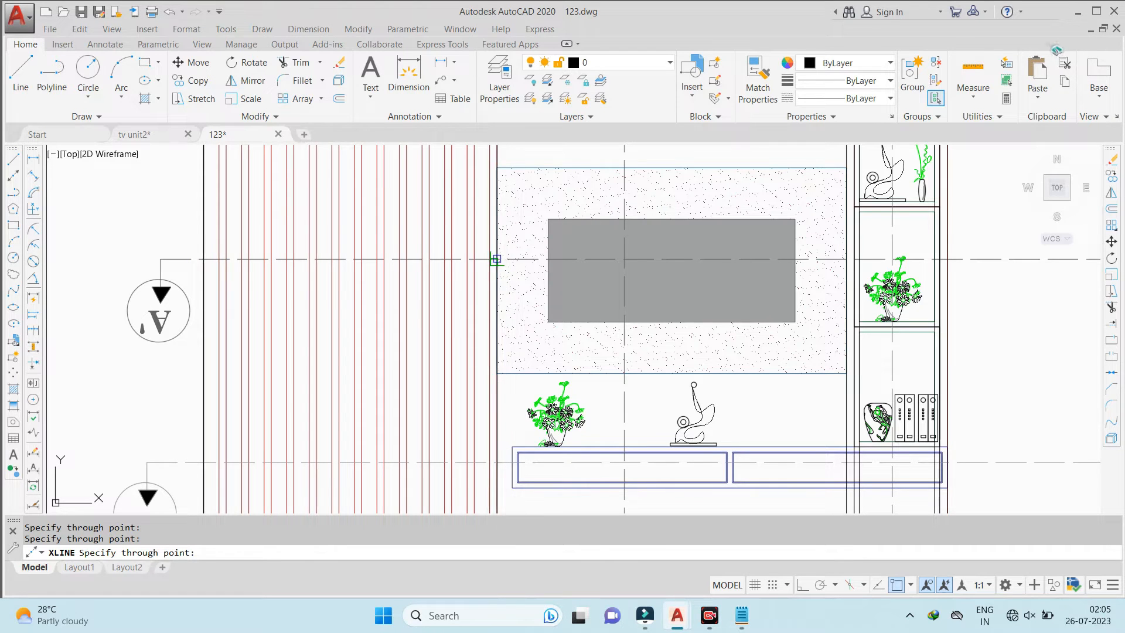
pyautogui.scroll(-6, 497, 258)
pyautogui.press('Escape')
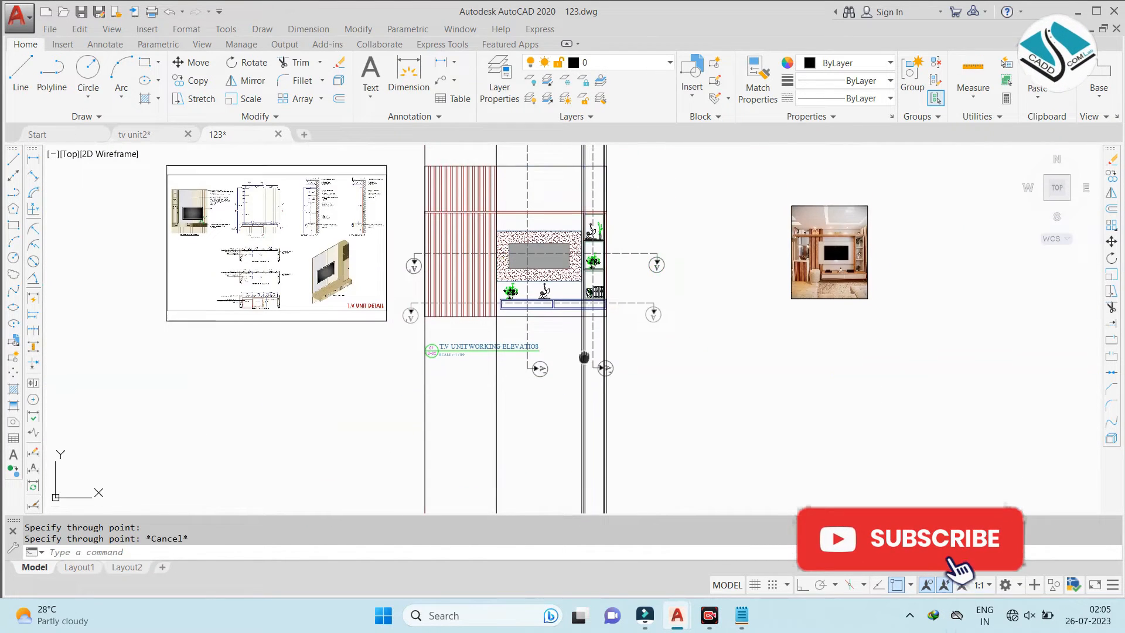
# Draw a horizontal line with Ortho on below the elevation title, crossing all the vertical construction lines
pyautogui.write('l')
pyautogui.press('Return')
pyautogui.click(401, 400)
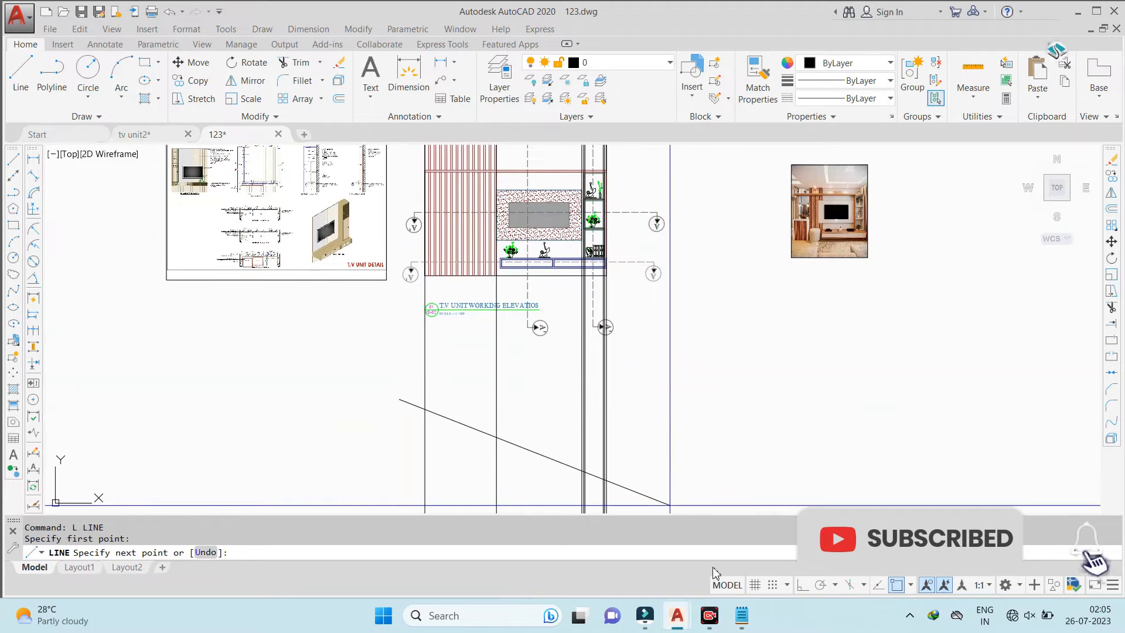
pyautogui.click(806, 585)
pyautogui.click(701, 420)
pyautogui.press('Escape')
# Trim the horizontal line's overhanging ends back to the outermost vertical construction lines
pyautogui.write('tr')
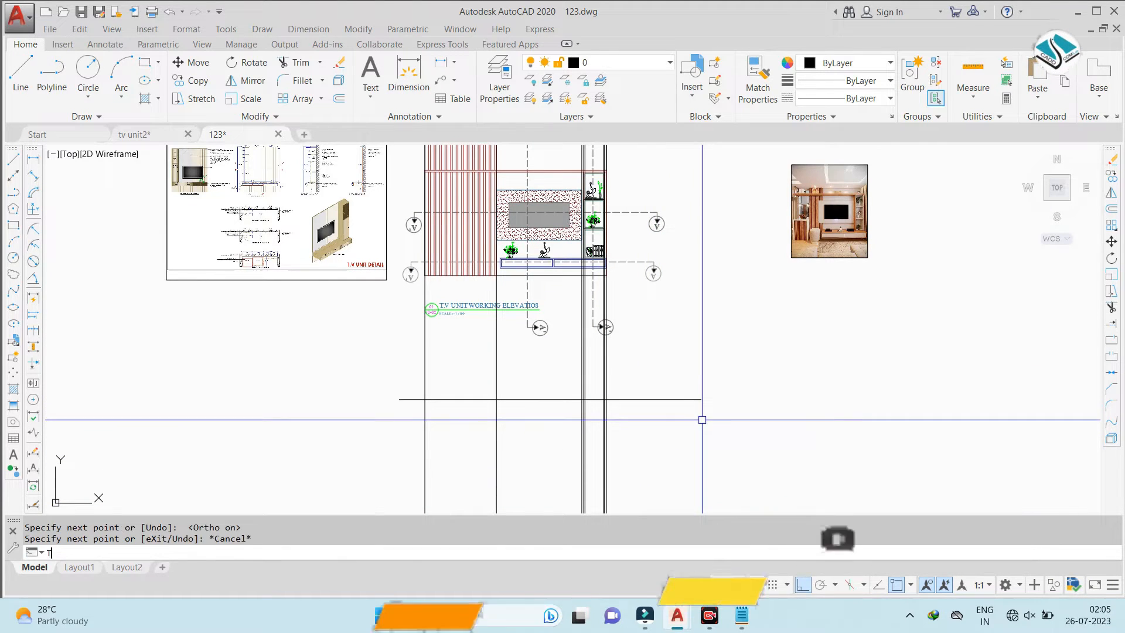
pyautogui.press('Return')
pyautogui.press('Return')
pyautogui.click(654, 376)
pyautogui.click(640, 448)
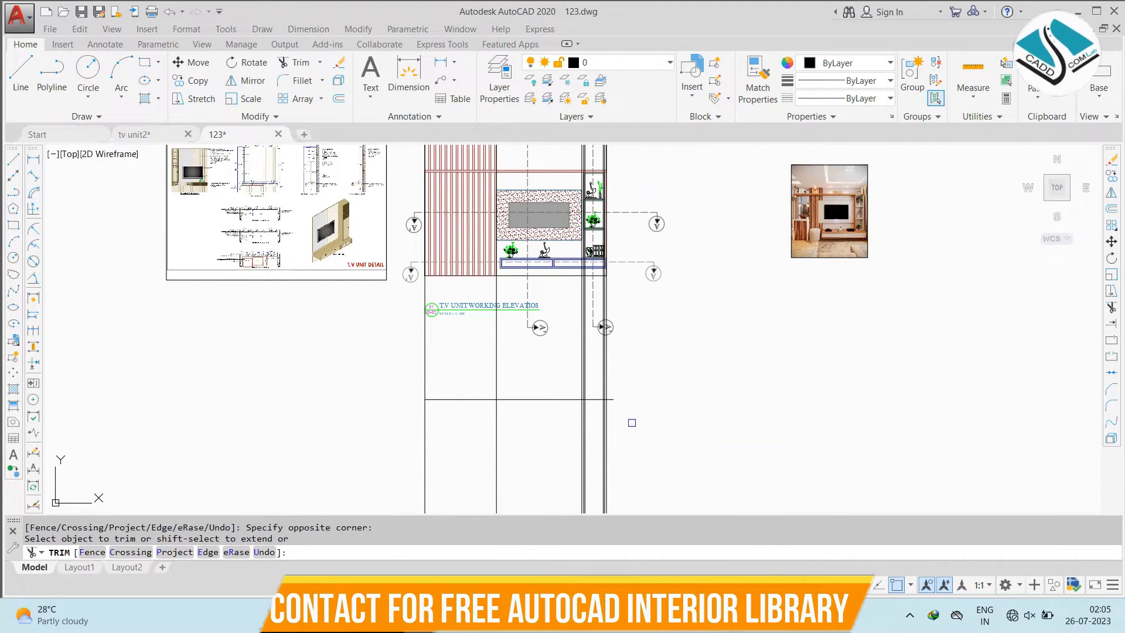
pyautogui.scroll(2, 604, 412)
pyautogui.scroll(-6, 614, 394)
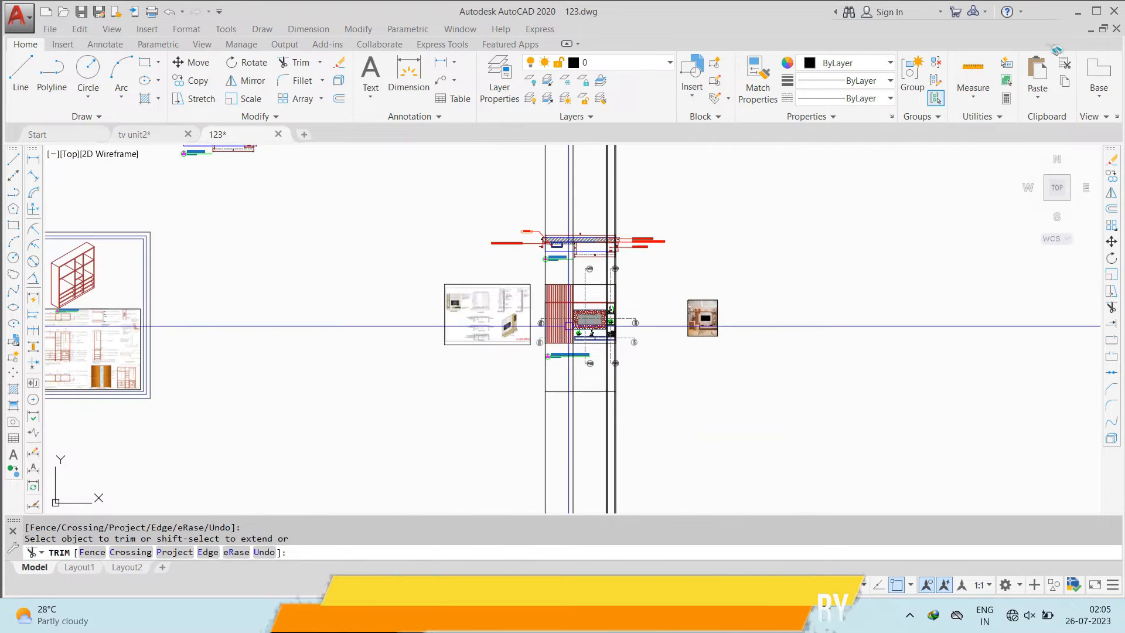
pyautogui.press('Escape')
# Offset the horizontal line 1'6" downward, following the open shelf depth on the T.V unit plan
pyautogui.scroll(7, 441, 301)
pyautogui.scroll(-6, 487, 377)
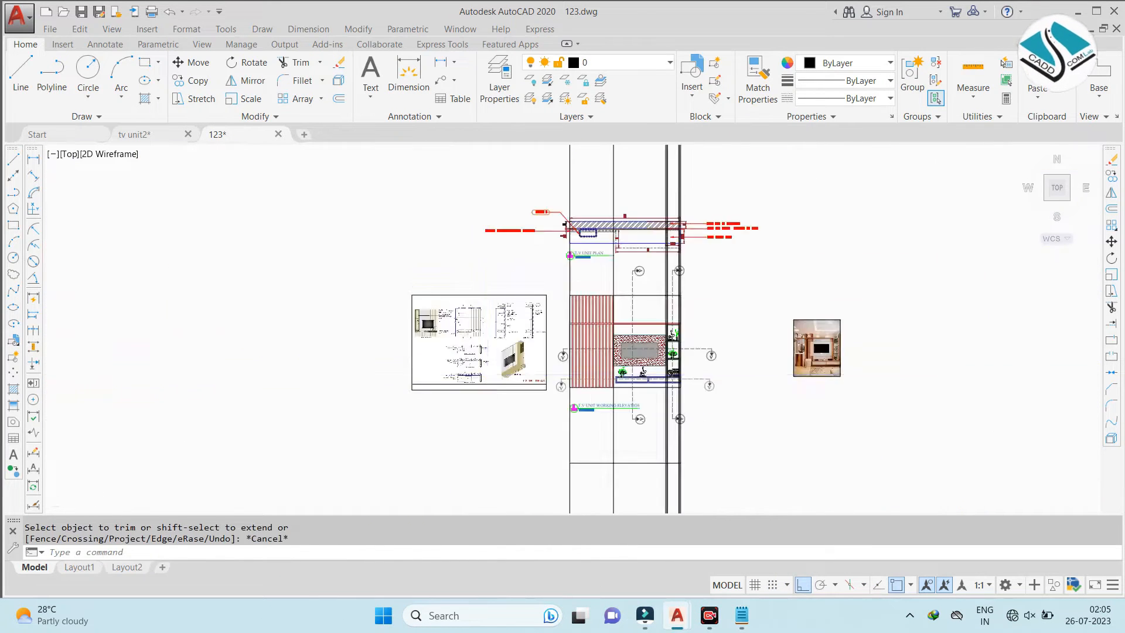
pyautogui.scroll(5, 214, 191)
pyautogui.scroll(-4, 282, 205)
pyautogui.scroll(5, 723, 299)
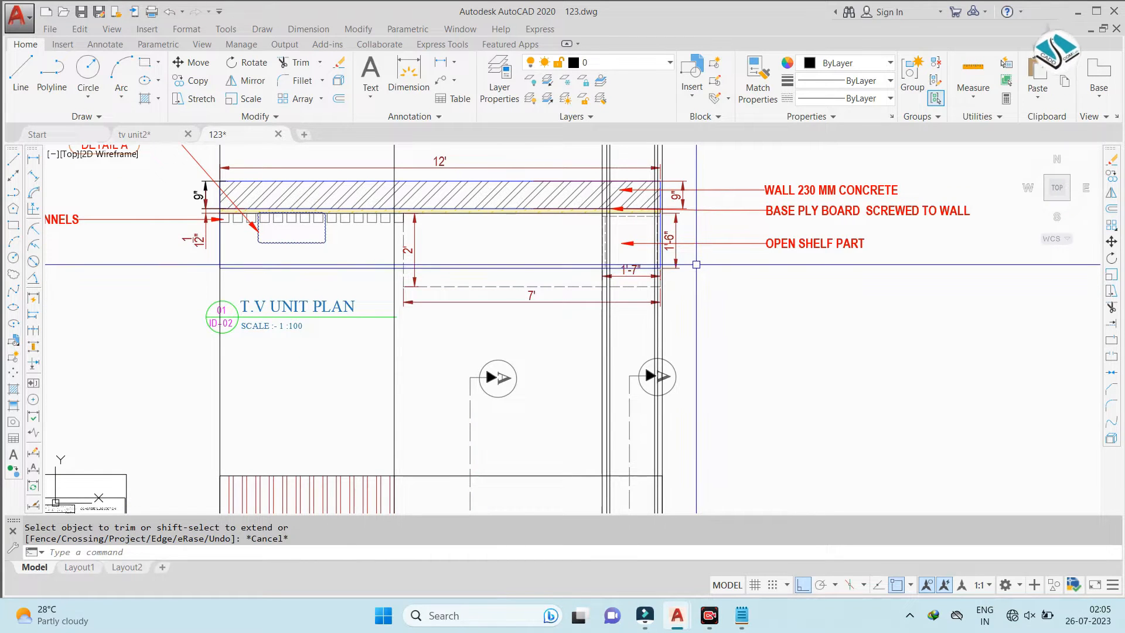
pyautogui.scroll(-4, 661, 256)
pyautogui.scroll(5, 483, 349)
pyautogui.press('Escape')
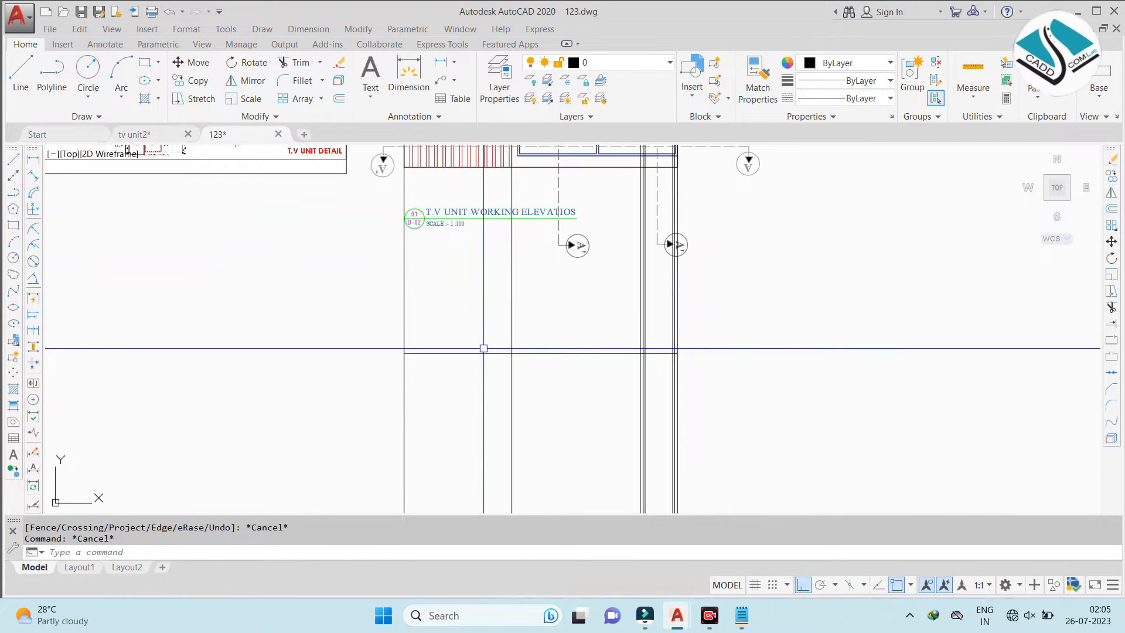
pyautogui.press('Return')
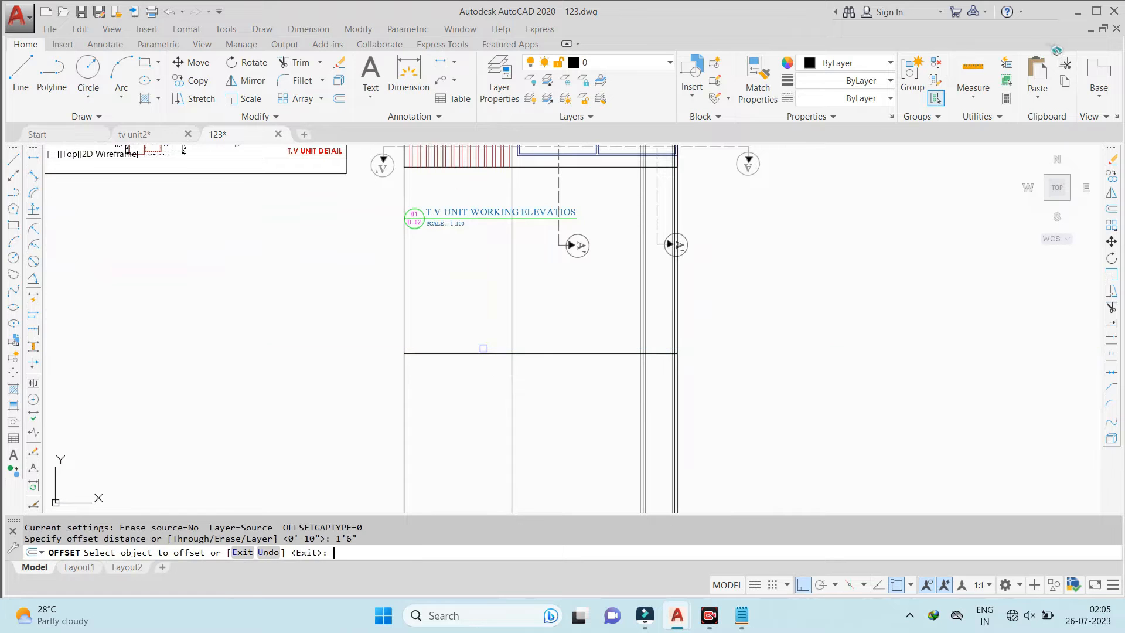
pyautogui.click(576, 353)
pyautogui.click(581, 394)
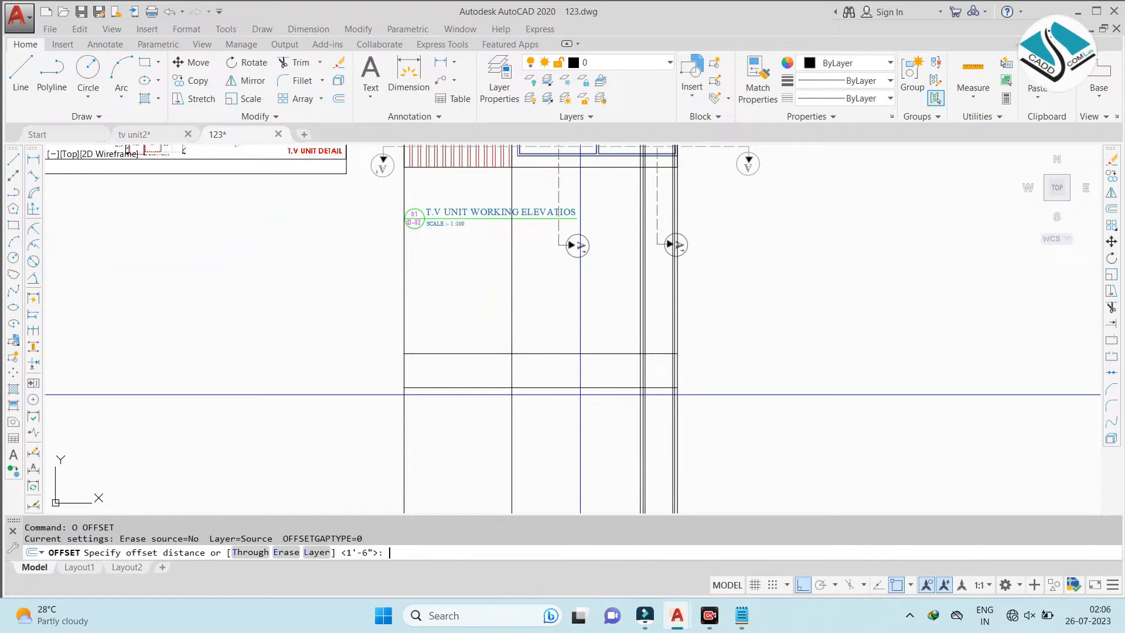
# Offset the lower horizontal line downward once more to form the section outline's bottom edge
pyautogui.press('Return')
pyautogui.click(582, 388)
pyautogui.click(586, 411)
pyautogui.press('Escape')
# Trim the vertical construction lines below and above the horizontal lines to close the section outline
pyautogui.write('tr')
pyautogui.press('Return')
pyautogui.press('Return')
pyautogui.click(816, 453)
pyautogui.click(318, 487)
pyautogui.click(699, 328)
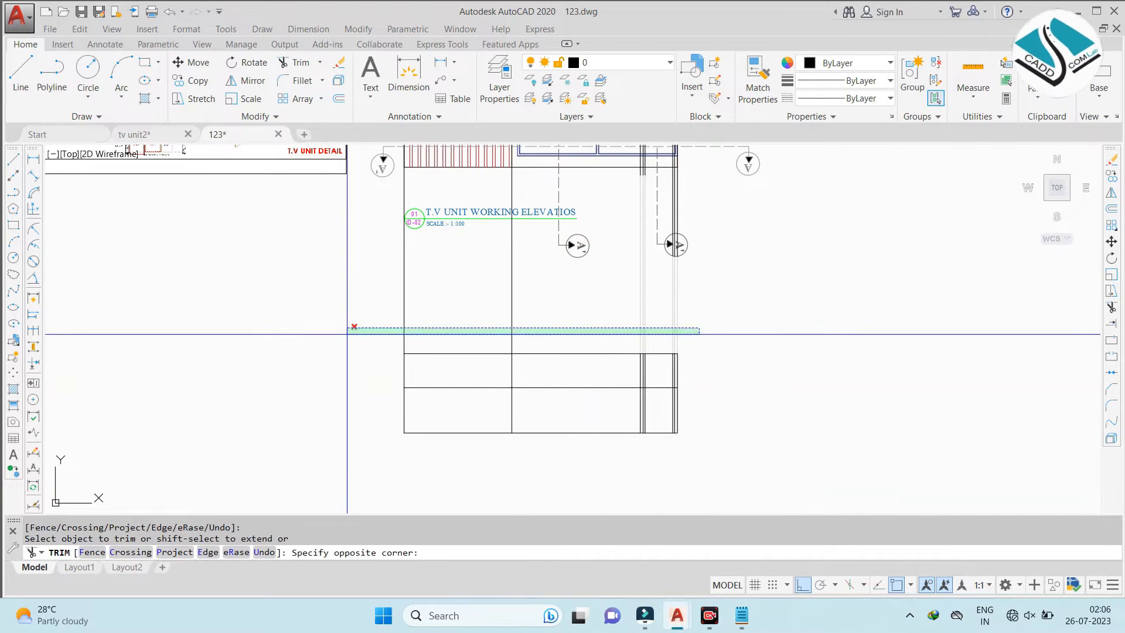
pyautogui.click(353, 327)
pyautogui.scroll(2, 664, 393)
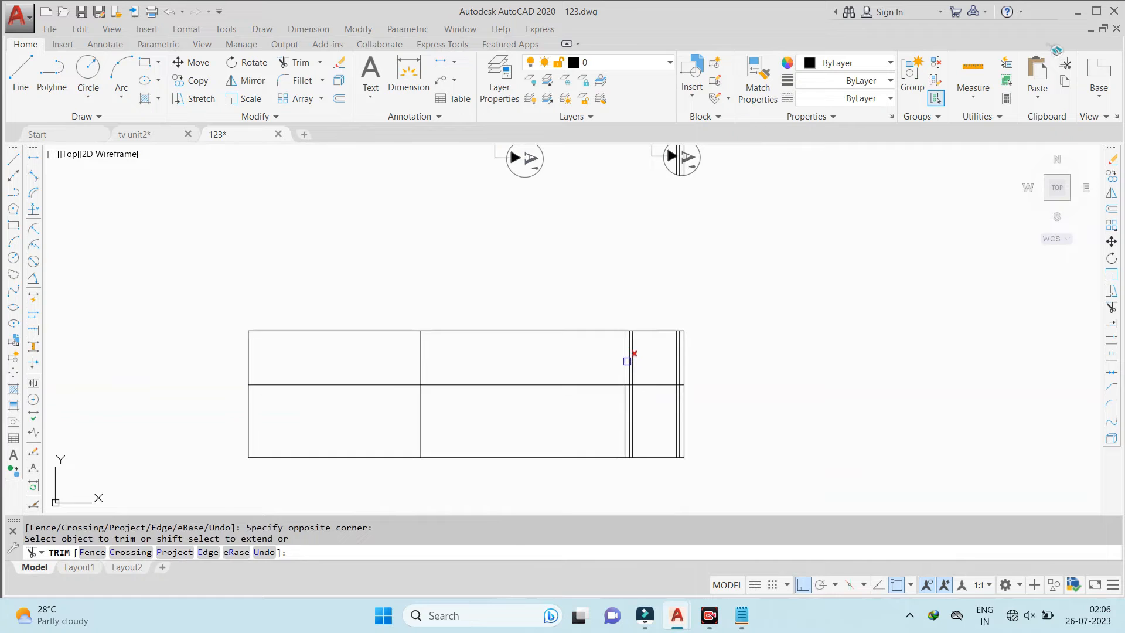
# Check the new section outline against the working elevation and the reference photo
pyautogui.scroll(-3, 628, 361)
pyautogui.scroll(-2, 530, 255)
pyautogui.scroll(4, 515, 255)
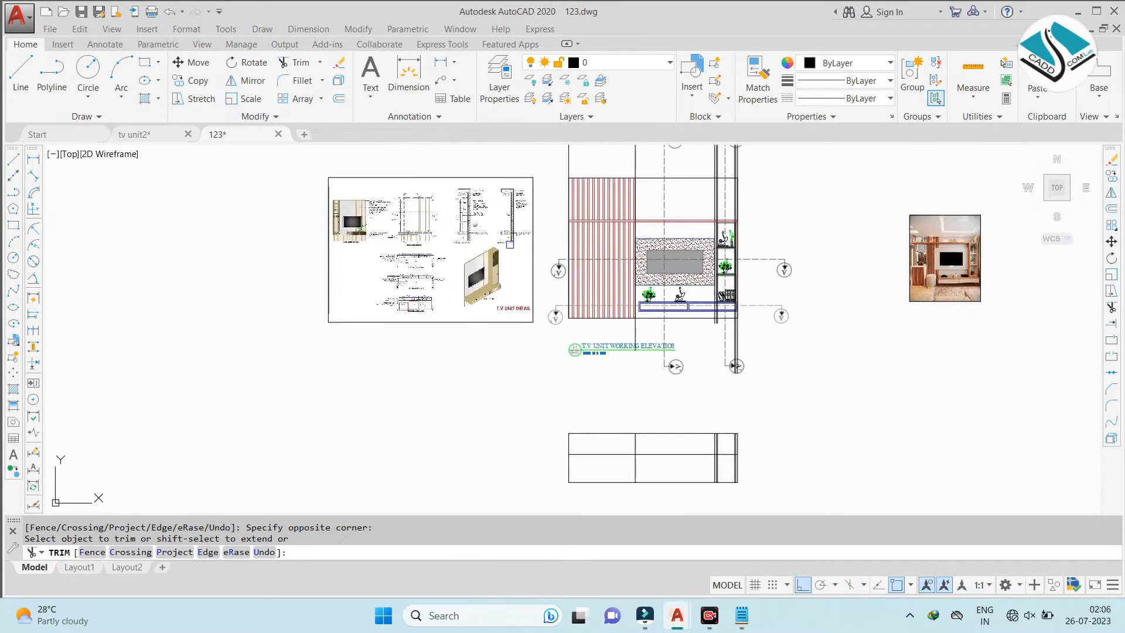
pyautogui.scroll(2, 511, 252)
pyautogui.click(840, 281)
pyautogui.scroll(-2, 835, 278)
pyautogui.scroll(-2, 835, 270)
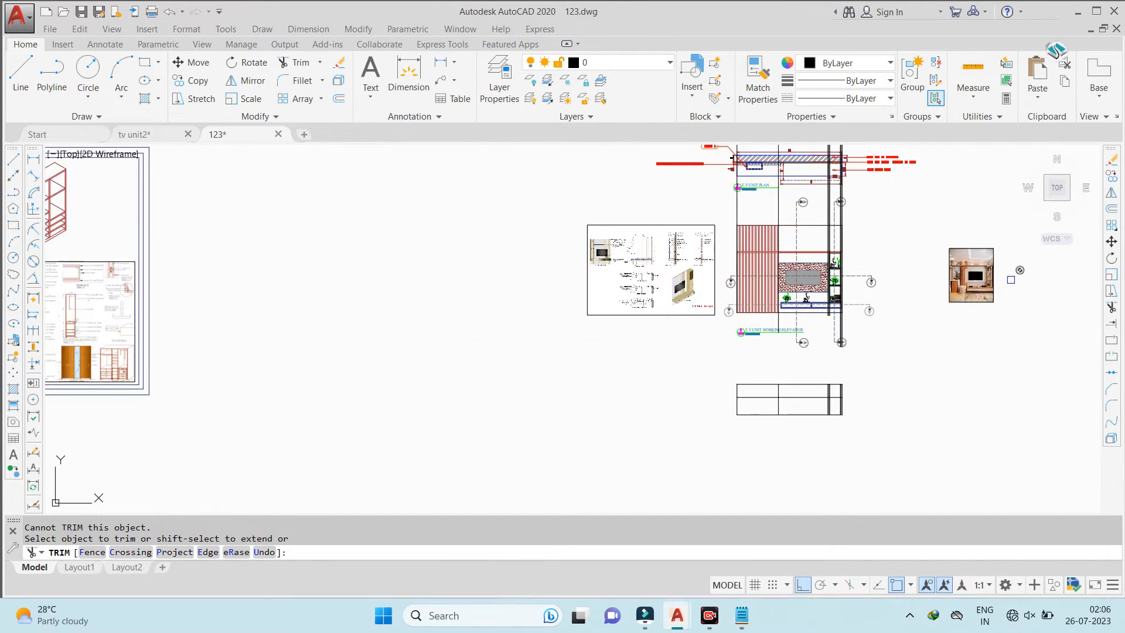
pyautogui.scroll(6, 961, 267)
pyautogui.scroll(-6, 648, 397)
pyautogui.scroll(4, 648, 397)
pyautogui.scroll(-4, 621, 372)
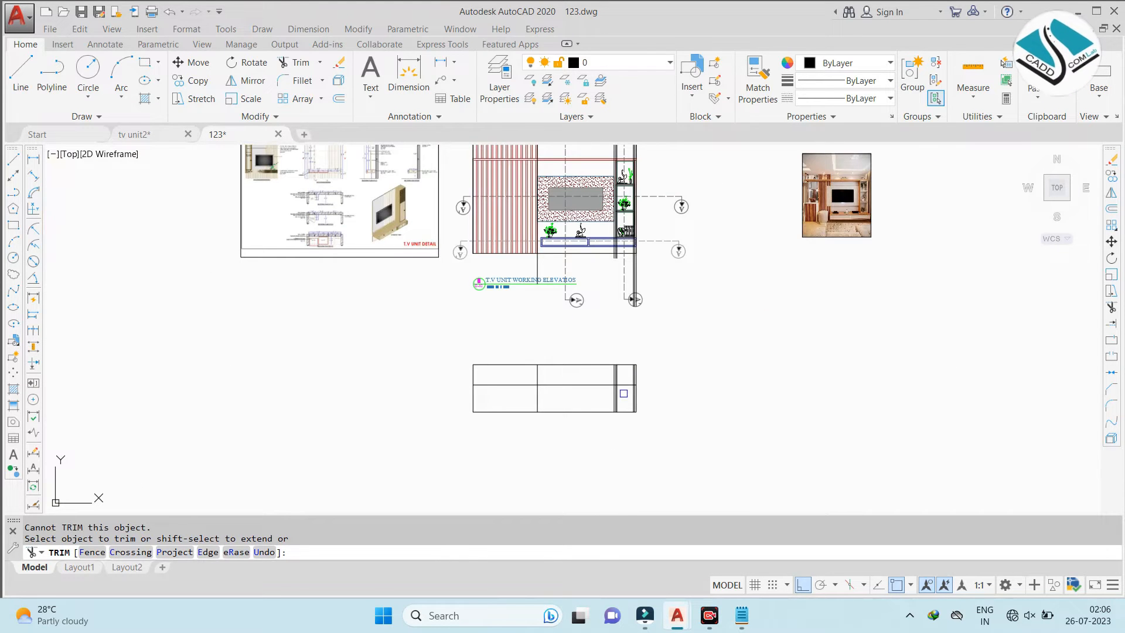
# Examine the working elevation and the T.V unit plan for the shelf, drawer and wall positions
pyautogui.scroll(4, 867, 197)
pyautogui.scroll(-1, 789, 358)
pyautogui.moveTo(788, 358); pyautogui.dragTo(774, 420, button='middle')
pyautogui.scroll(3, 812, 222)
pyautogui.scroll(-2, 730, 272)
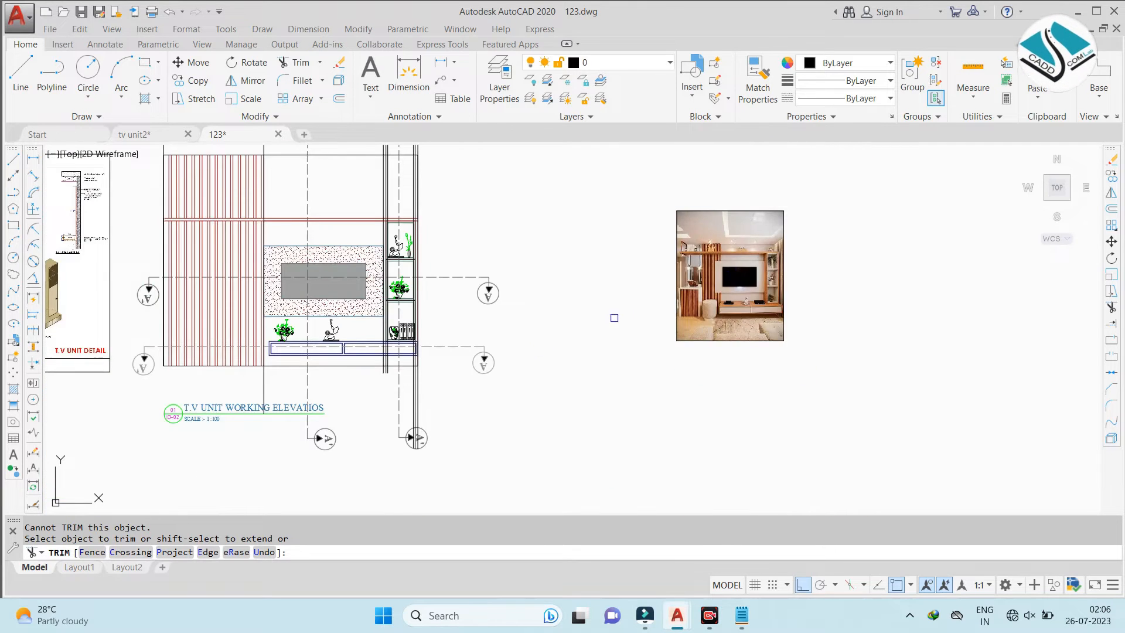
pyautogui.scroll(-2, 423, 399)
pyautogui.moveTo(344, 236); pyautogui.dragTo(409, 344, button='middle')
pyautogui.scroll(4, 415, 275)
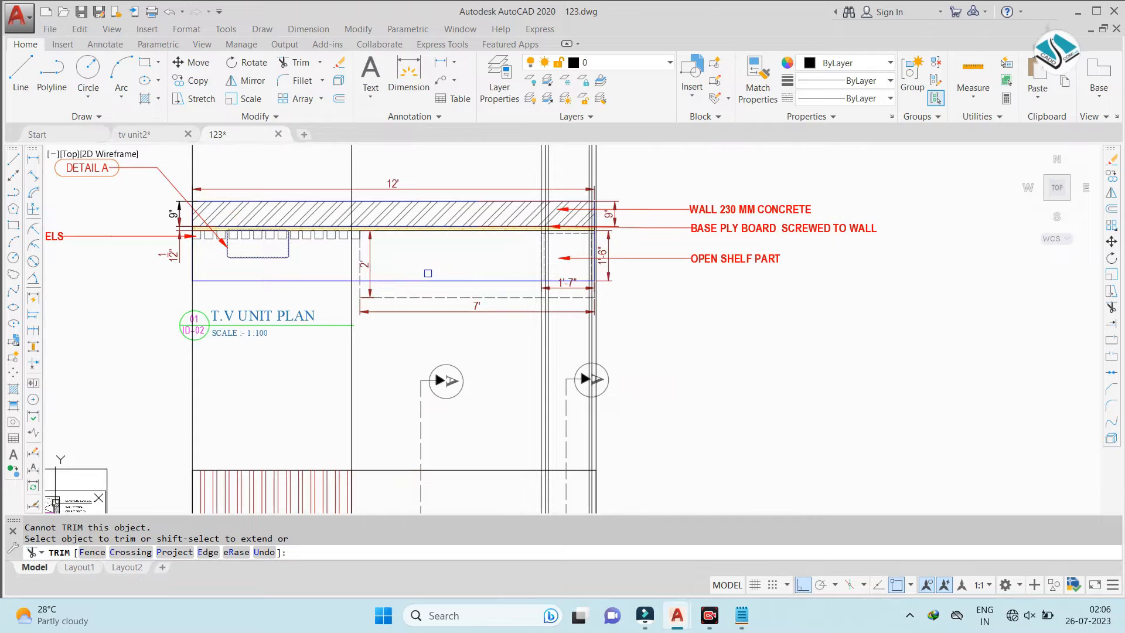
pyautogui.scroll(2, 571, 270)
pyautogui.scroll(-5, 573, 272)
# End trimming and erase the leftover vertical construction lines running through the plan and elevation
pyautogui.click(577, 270)
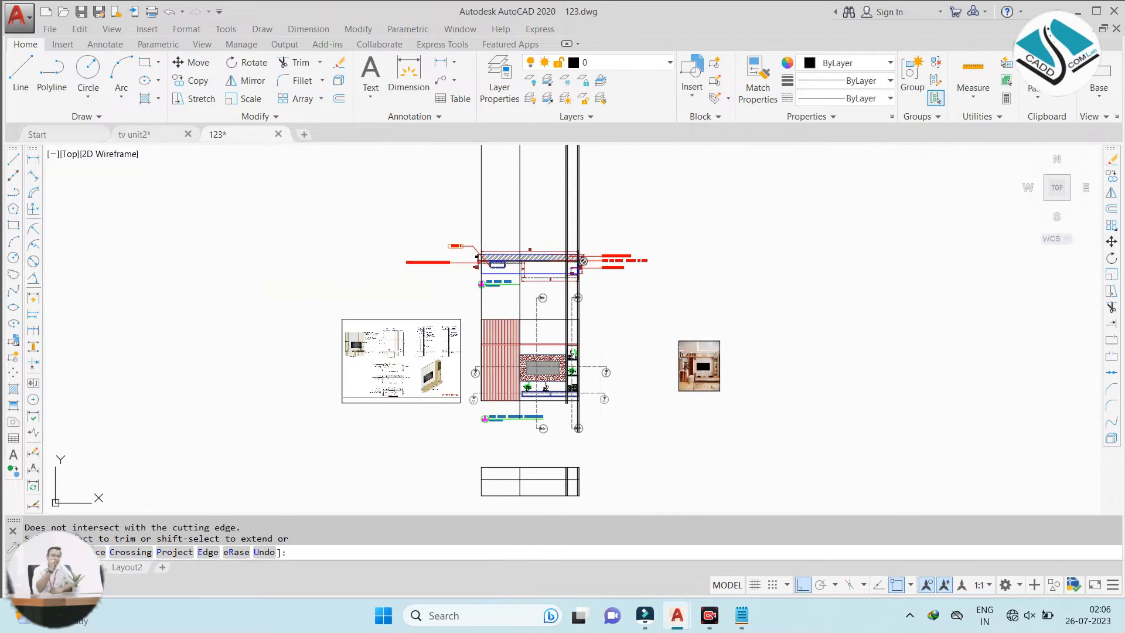
pyautogui.press('Escape')
pyautogui.click(600, 192)
pyautogui.click(383, 199)
pyautogui.press('Delete')
# Examine the open shelf part on the T.V unit plan and the shelf column in the reference photo
pyautogui.scroll(6, 605, 294)
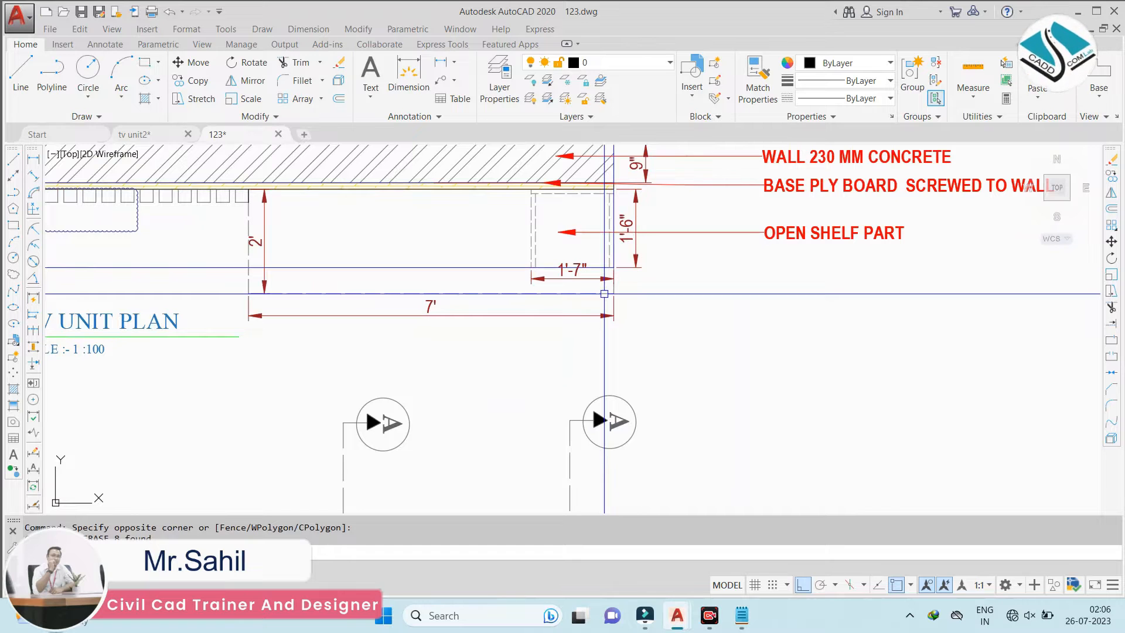
pyautogui.scroll(-4, 605, 293)
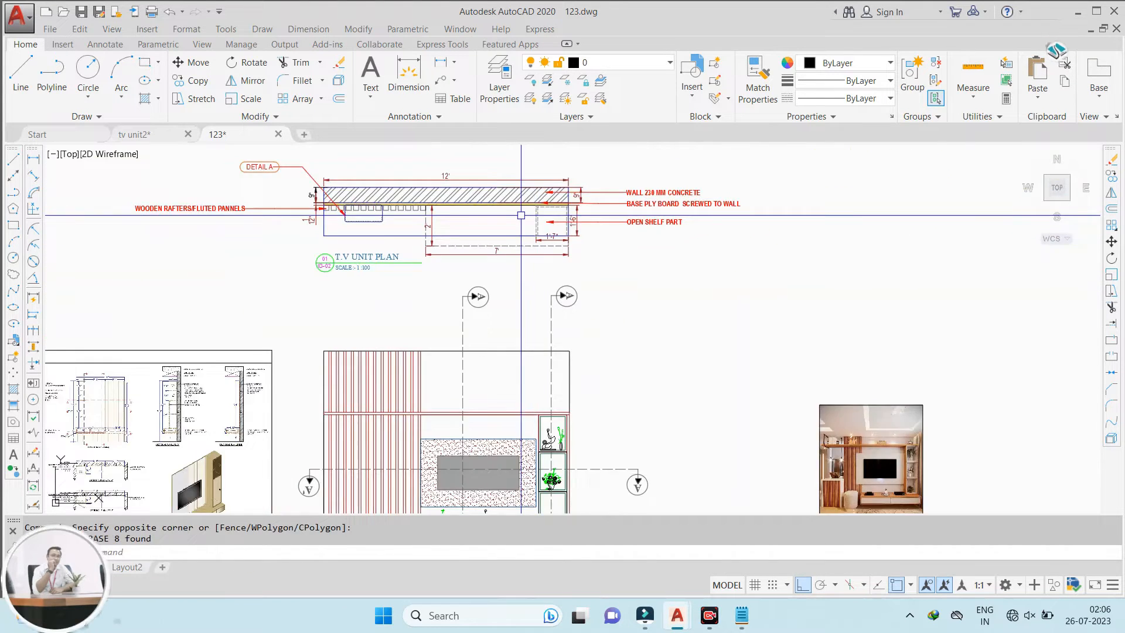
pyautogui.scroll(-3, 580, 258)
pyautogui.scroll(8, 615, 302)
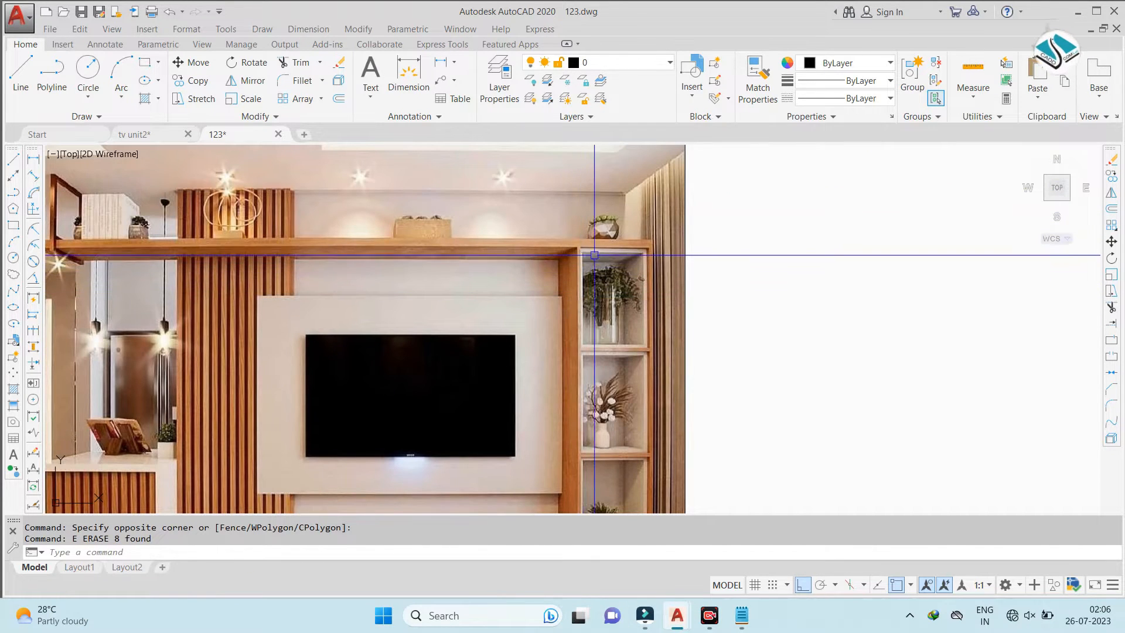
pyautogui.scroll(-2, 617, 250)
pyautogui.scroll(-2, 615, 250)
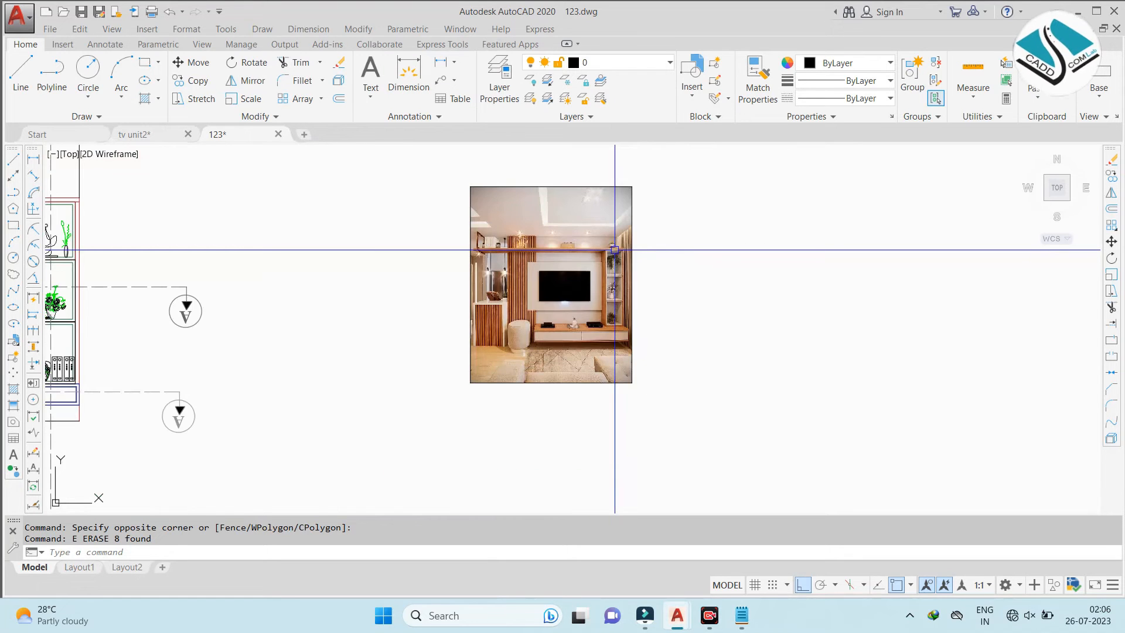
pyautogui.scroll(-2, 615, 250)
pyautogui.scroll(5, 402, 432)
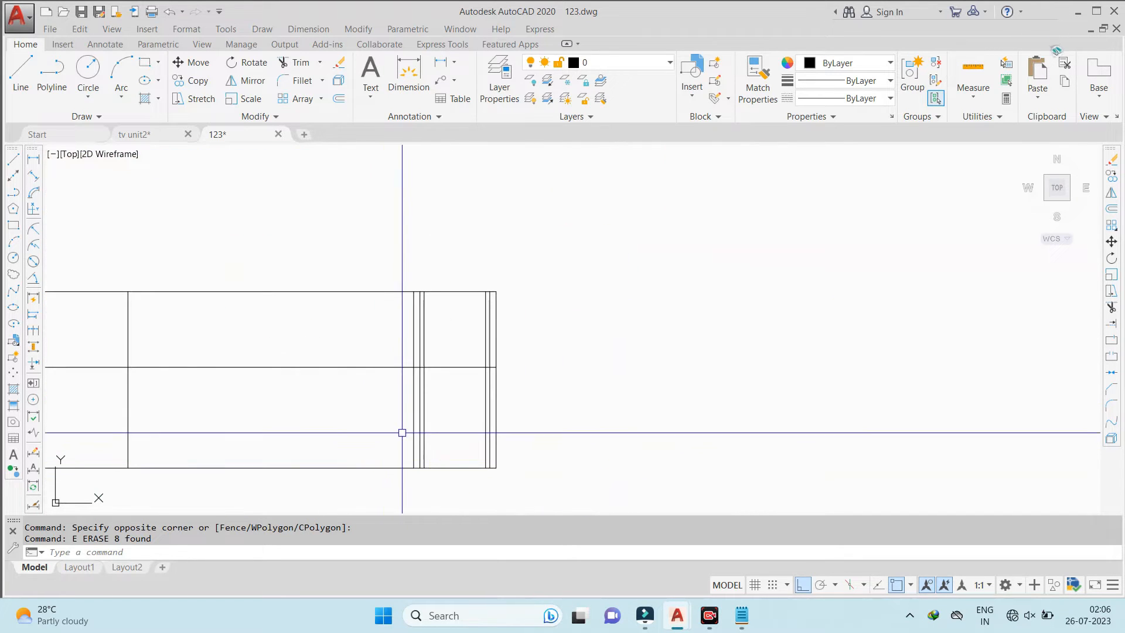
pyautogui.moveTo(440, 389); pyautogui.dragTo(626, 331, button='middle')
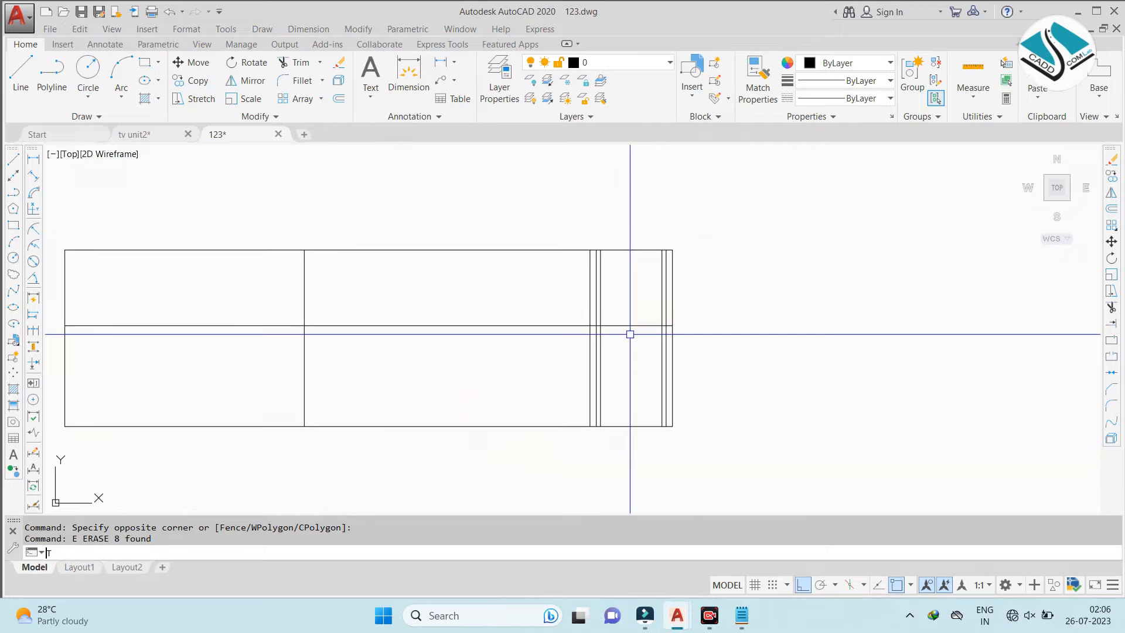
pyautogui.write('r')
pyautogui.press('Return')
pyautogui.scroll(-2, 596, 355)
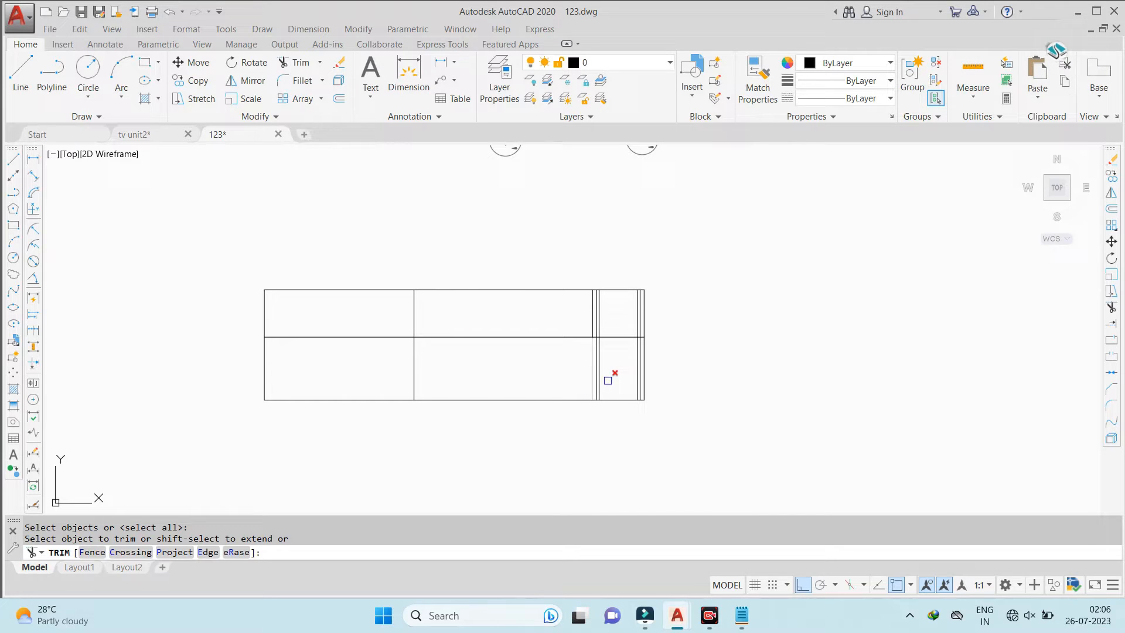
pyautogui.scroll(-4, 684, 311)
pyautogui.press('Escape')
pyautogui.press('Escape')
# Copy the complete T.V unit plan with its dimensions and notes to the free space beside the section outline, below the detail sheet
pyautogui.scroll(4, 623, 342)
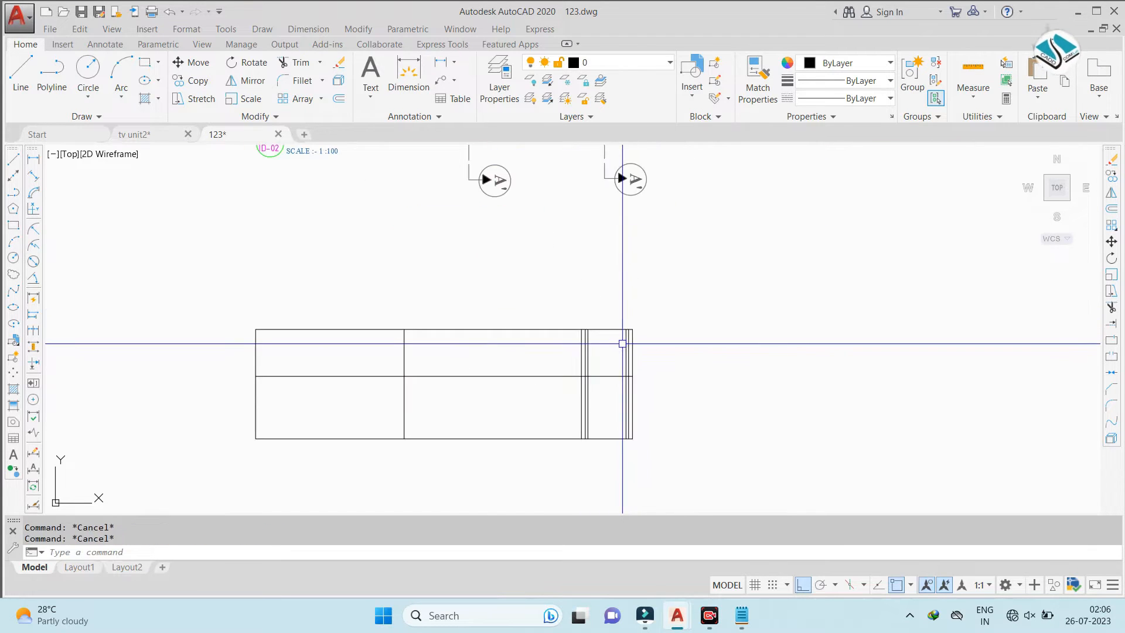
pyautogui.scroll(-2, 561, 278)
pyautogui.moveTo(492, 238); pyautogui.dragTo(524, 327, button='middle')
pyautogui.scroll(-2, 528, 324)
pyautogui.moveTo(507, 197)
pyautogui.mouseDown(button='middle')
pyautogui.moveTo(492, 329)
pyautogui.moveTo(493, 238)
pyautogui.mouseUp(button='middle')
pyautogui.click(272, 155)
pyautogui.click(806, 275)
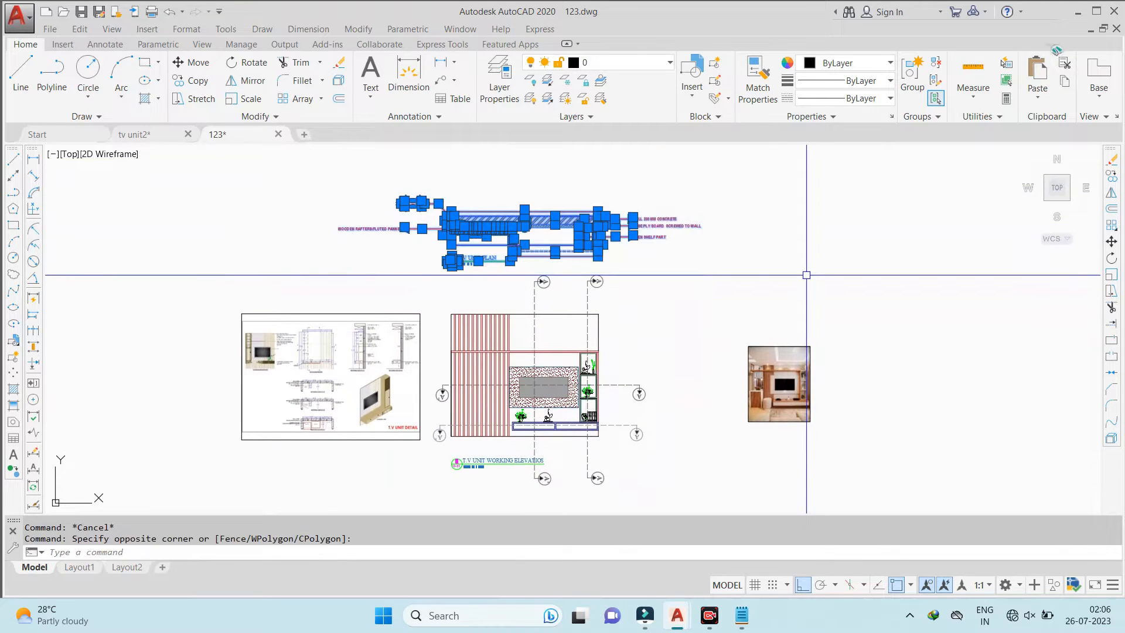
pyautogui.write('CO')
pyautogui.press('Return')
pyautogui.click(572, 237)
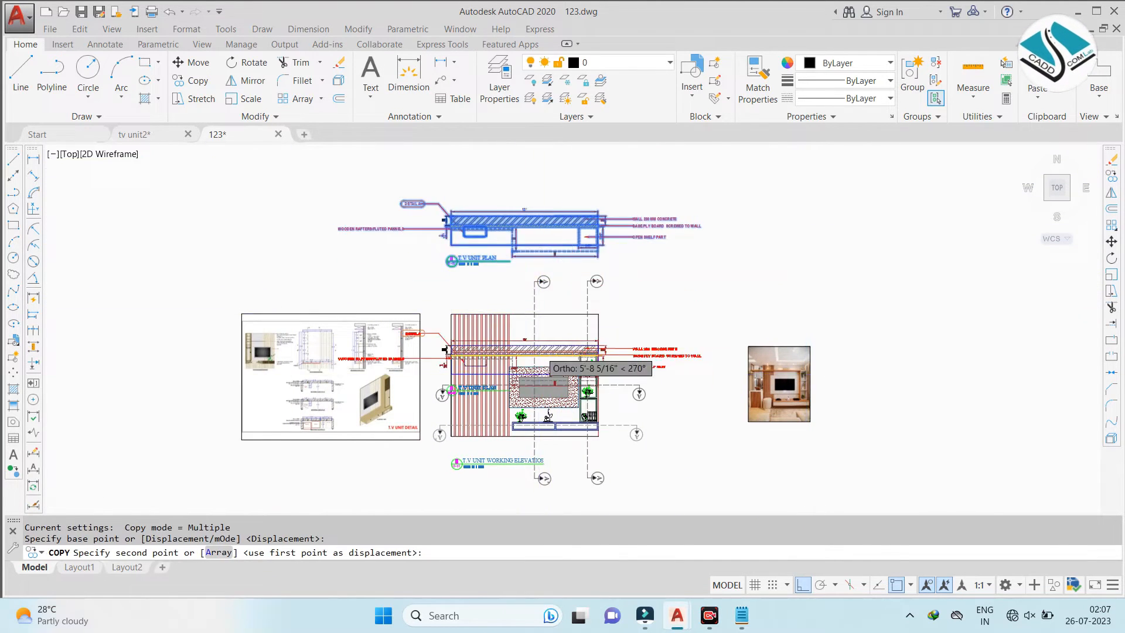
pyautogui.scroll(-2, 538, 381)
pyautogui.moveTo(522, 463); pyautogui.dragTo(530, 223, button='middle')
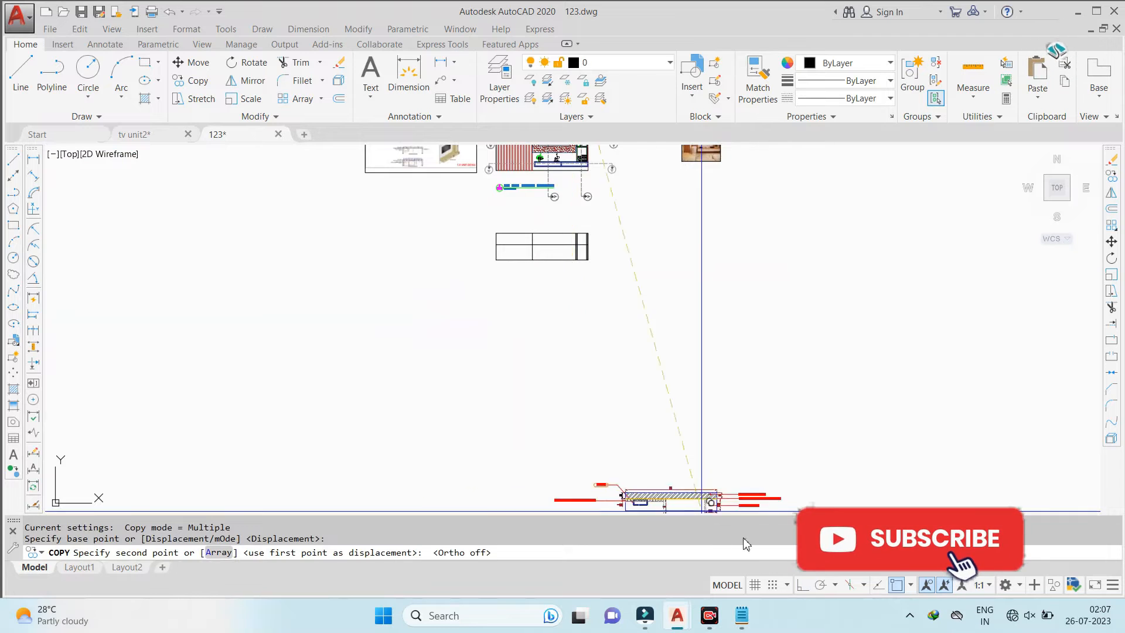
pyautogui.click(406, 247)
pyautogui.press('Escape')
pyautogui.scroll(4, 470, 226)
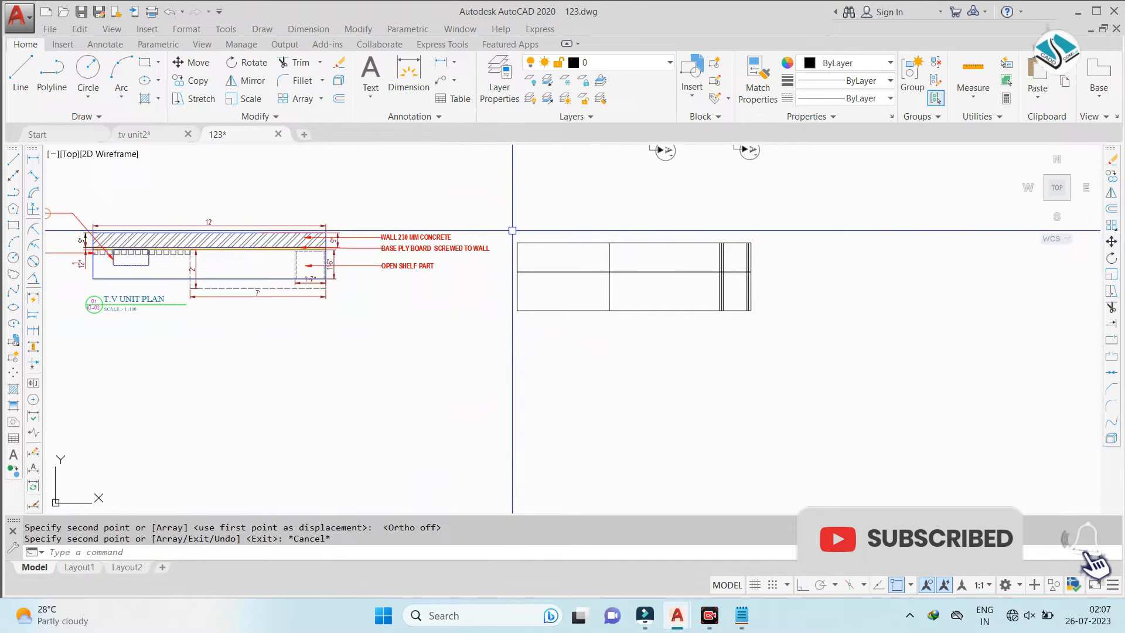
pyautogui.scroll(-5, 512, 230)
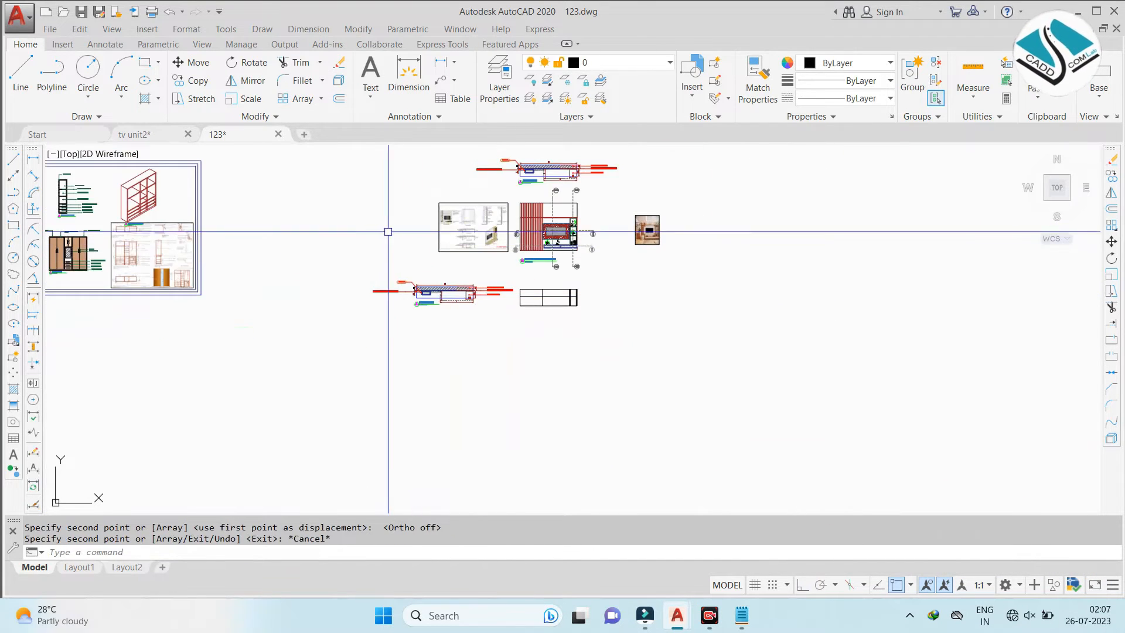
pyautogui.scroll(4, 547, 246)
pyautogui.scroll(-2, 474, 246)
pyautogui.scroll(2, 694, 391)
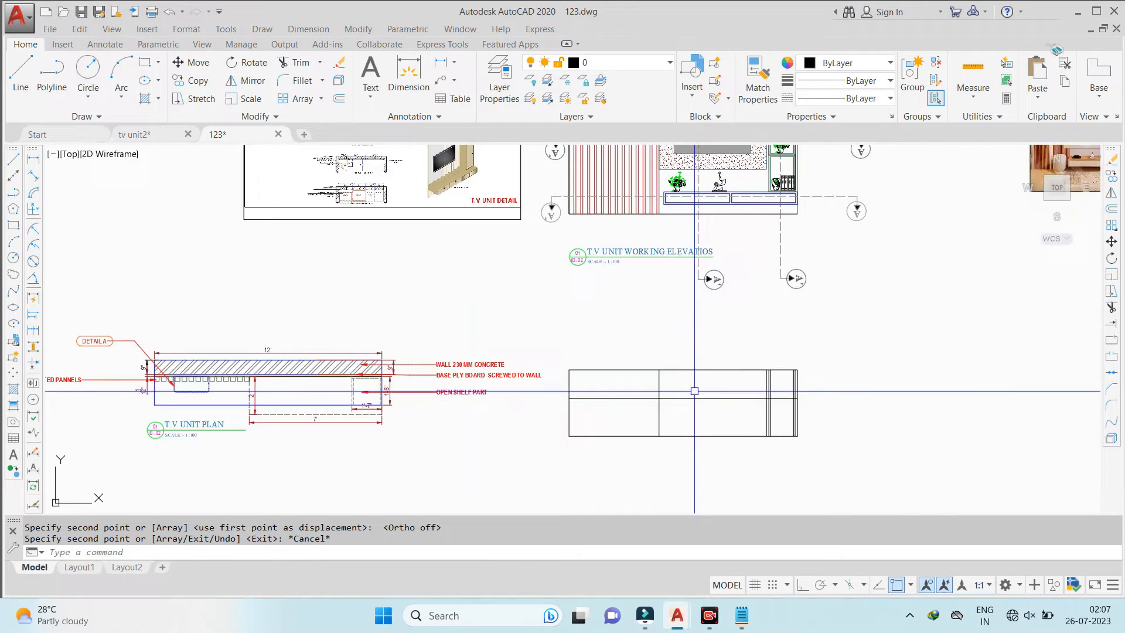
# Erase the existing section outline and all its inner lines below the working elevation
pyautogui.scroll(2, 694, 391)
pyautogui.press('Escape')
pyautogui.click(438, 280)
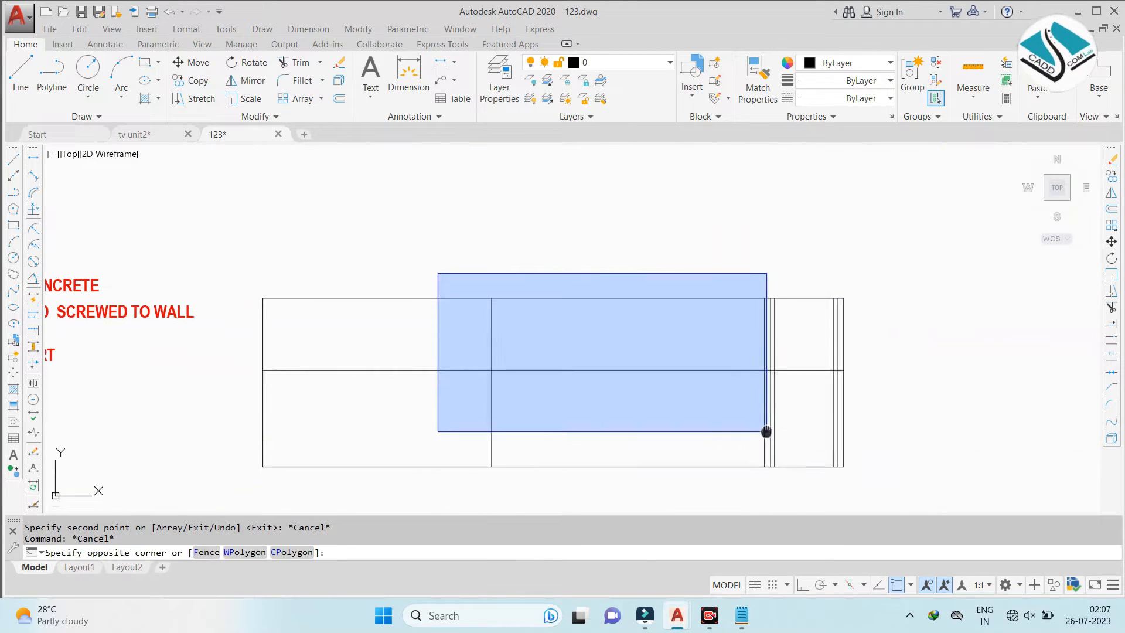
pyautogui.click(919, 452)
pyautogui.write('E')
pyautogui.press('Return')
pyautogui.click(875, 221)
pyautogui.click(248, 437)
pyautogui.write('E')
pyautogui.press('Return')
# Project vertical construction lines through the outer side edges of the T.V unit working elevation
pyautogui.write('xV')
pyautogui.press('Return')
pyautogui.scroll(-5, 281, 414)
pyautogui.scroll(6, 309, 320)
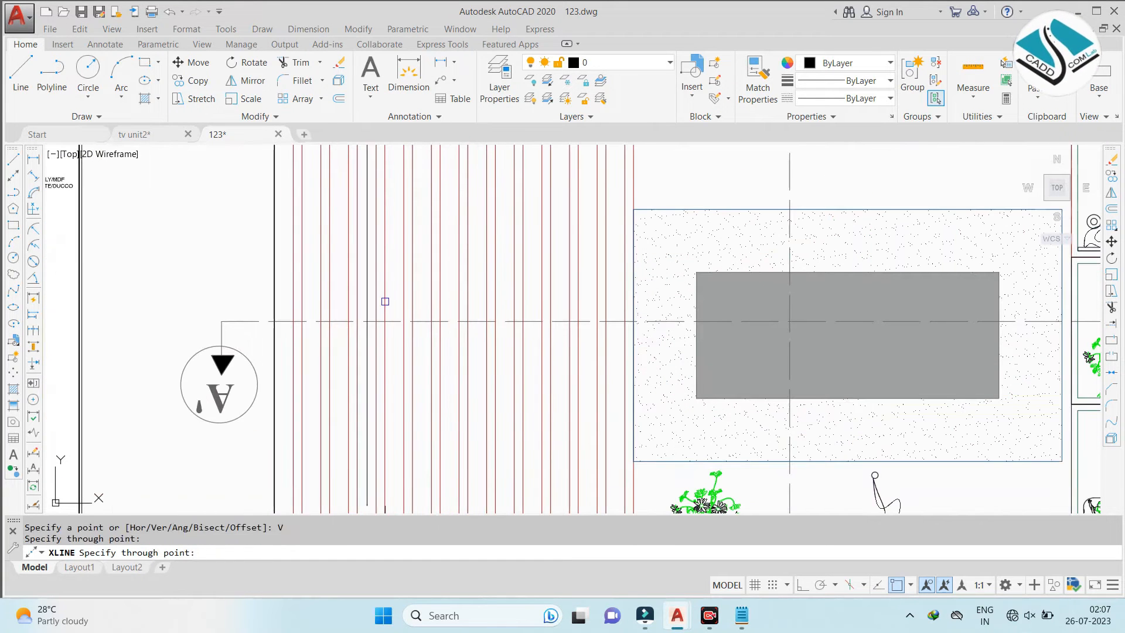
pyautogui.scroll(-4, 386, 301)
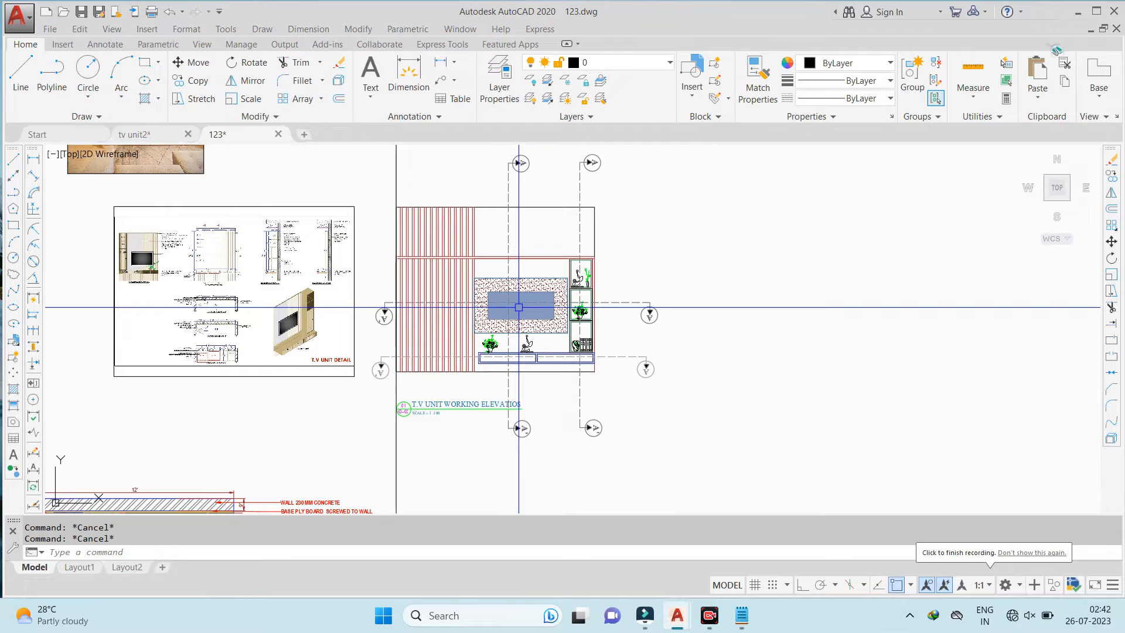
pyautogui.write('V')
pyautogui.press('Return')
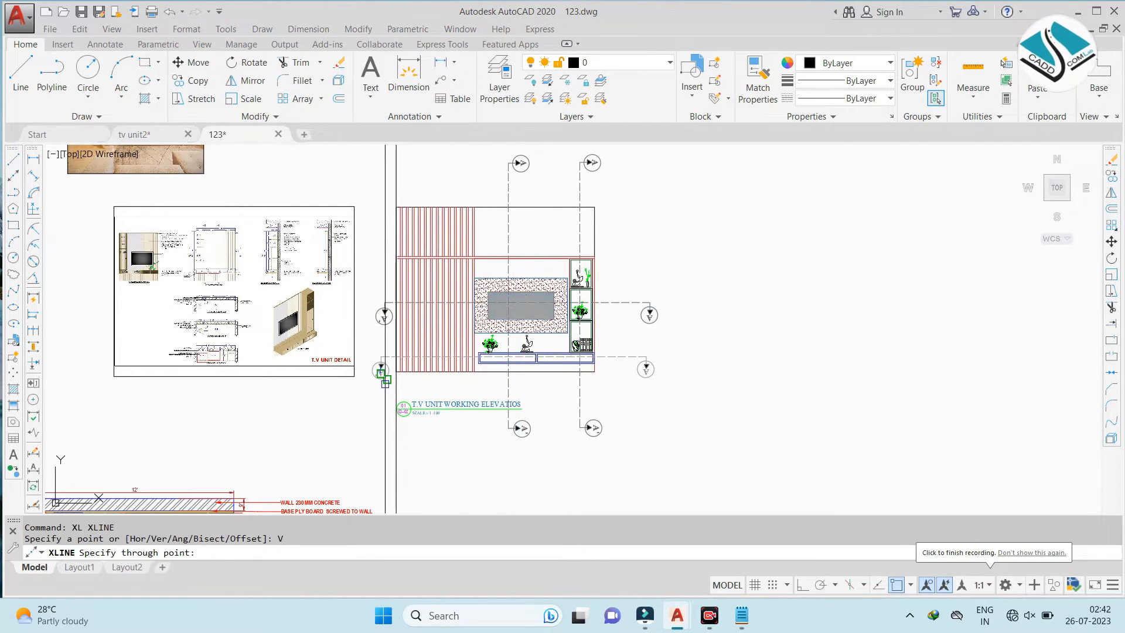
pyautogui.scroll(4, 579, 390)
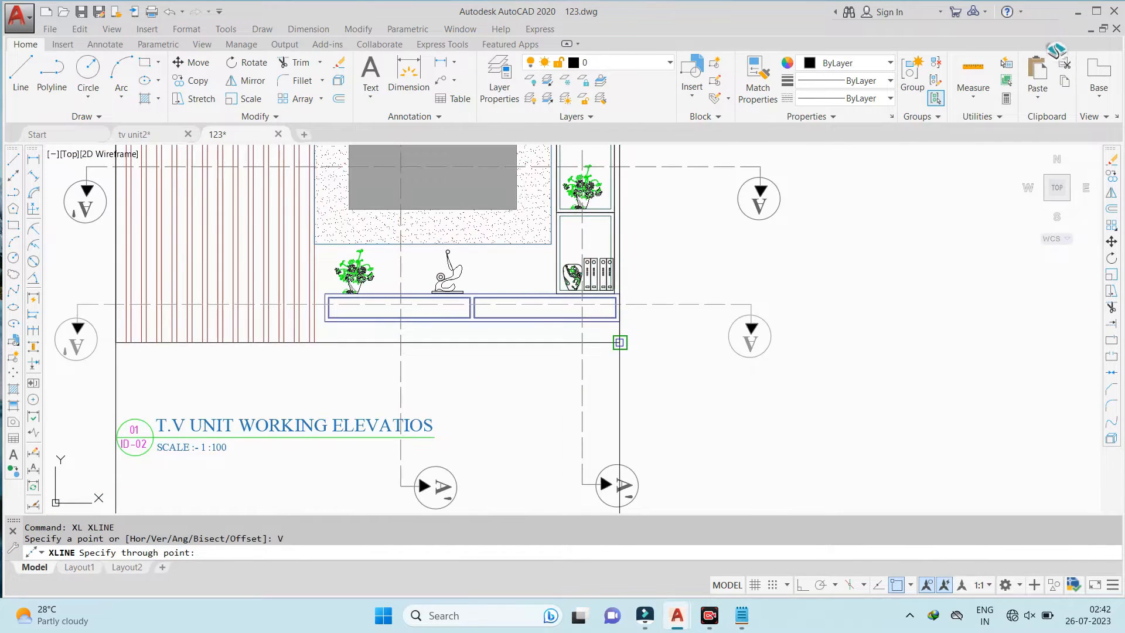
pyautogui.click(620, 343)
pyautogui.scroll(-4, 620, 342)
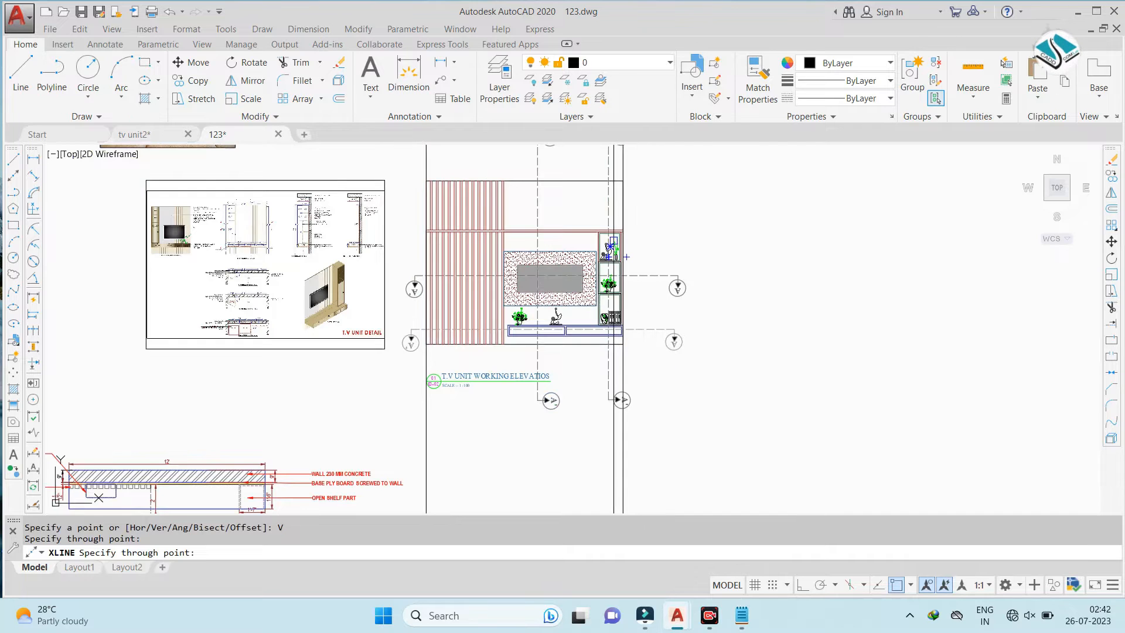
pyautogui.scroll(-2, 626, 257)
pyautogui.press('Escape')
# Draw a straight horizontal line below the elevation title, crossing both vertical construction lines
pyautogui.write('l')
pyautogui.press('Return')
pyautogui.scroll(4, 489, 396)
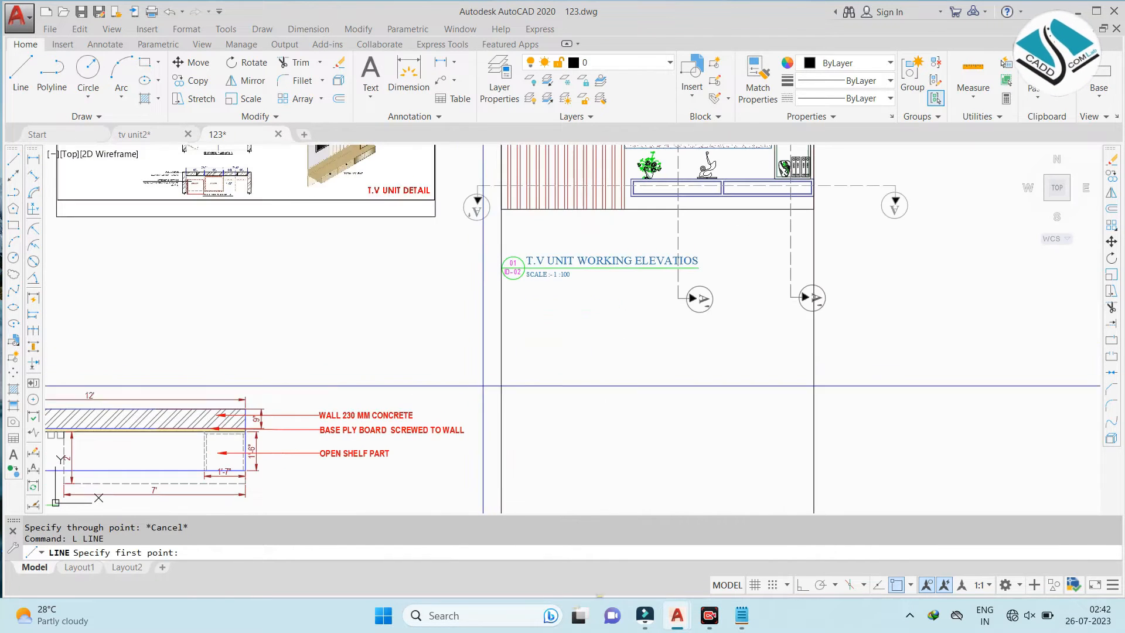
pyautogui.click(486, 394)
pyautogui.press('F8')
pyautogui.click(904, 426)
pyautogui.press('Escape')
# Move the complete T.V unit plan copy horizontally, farther away from the projected construction lines
pyautogui.moveTo(415, 359); pyautogui.dragTo(604, 287, button='middle')
pyautogui.press('Escape')
pyautogui.click(592, 281)
pyautogui.moveTo(375, 355); pyautogui.dragTo(546, 323, button='middle')
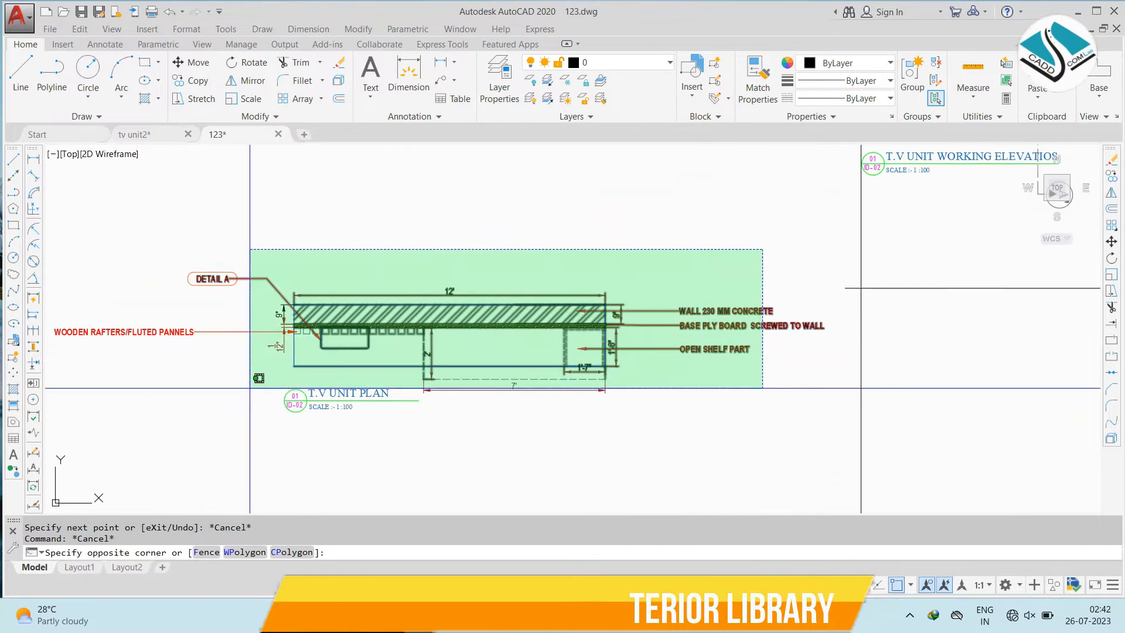
pyautogui.click(158, 439)
pyautogui.write('m')
pyautogui.press('Return')
pyautogui.click(458, 343)
pyautogui.click(294, 337)
pyautogui.scroll(-4, 317, 339)
pyautogui.press('Escape')
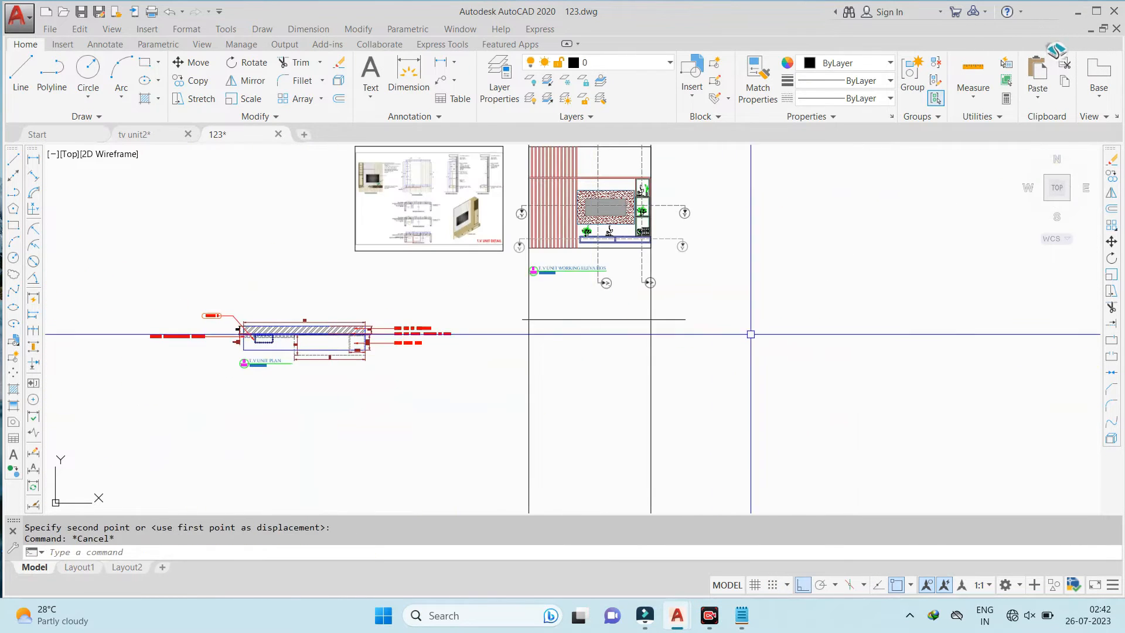
# Trim the ends of the horizontal line that overhang the two vertical construction lines
pyautogui.scroll(2, 545, 312)
pyautogui.write('tr')
pyautogui.press('Return')
pyautogui.click(748, 305)
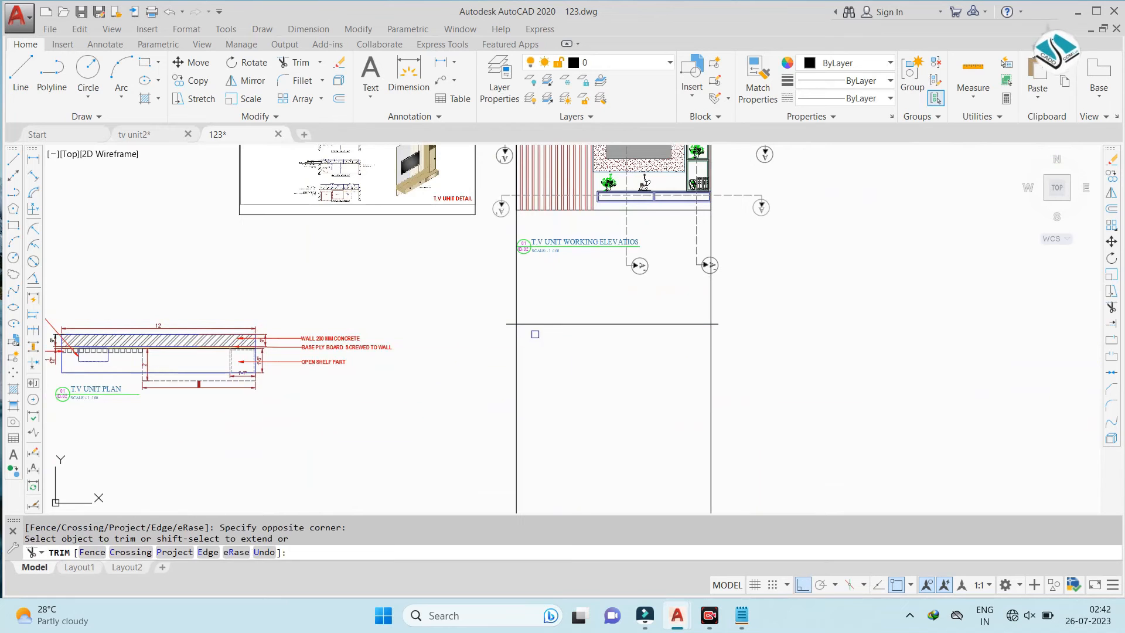
pyautogui.scroll(4, 694, 326)
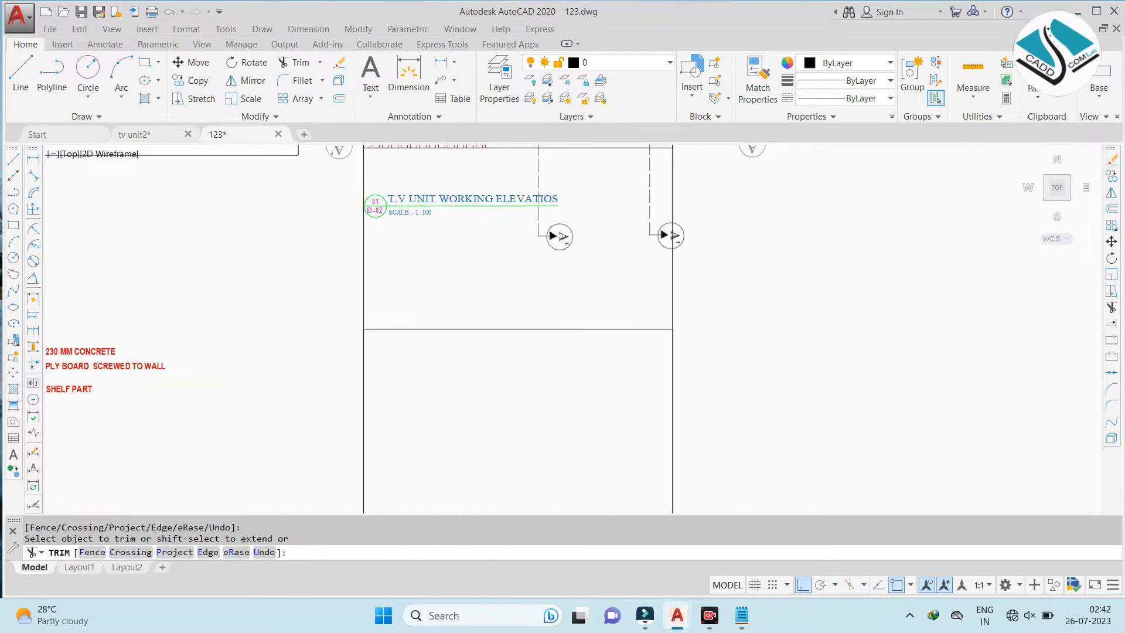
pyautogui.scroll(-6, 564, 344)
pyautogui.press('Escape')
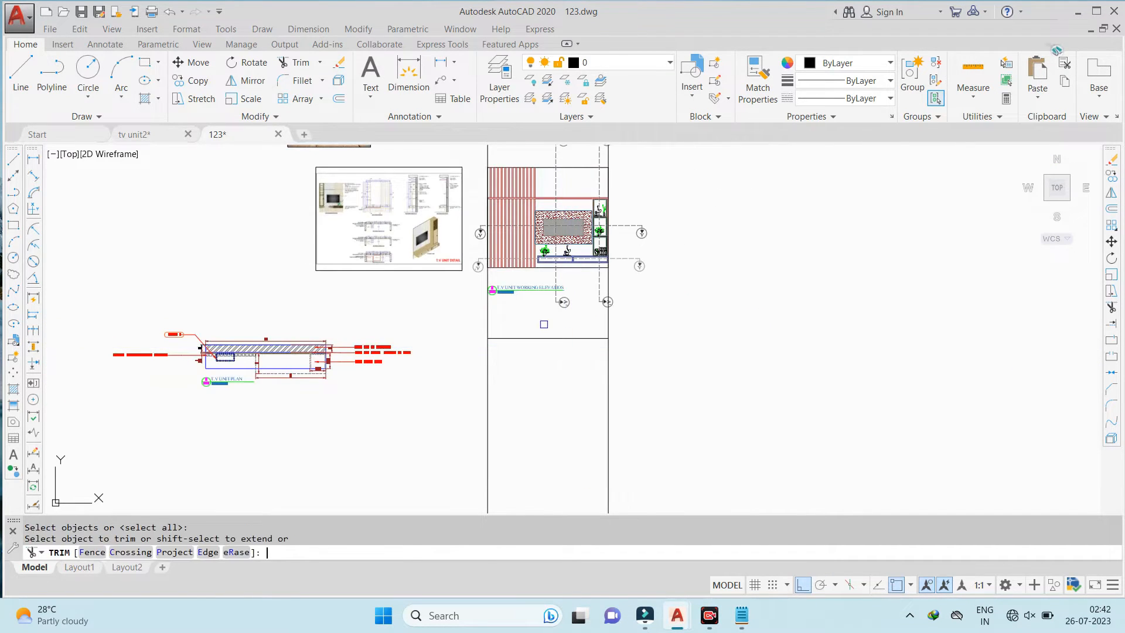
# Trim the vertical construction lines between the working elevation and the horizontal line below it
pyautogui.press('Return')
pyautogui.scroll(4, 545, 324)
pyautogui.click(370, 314)
pyautogui.scroll(-2, 619, 342)
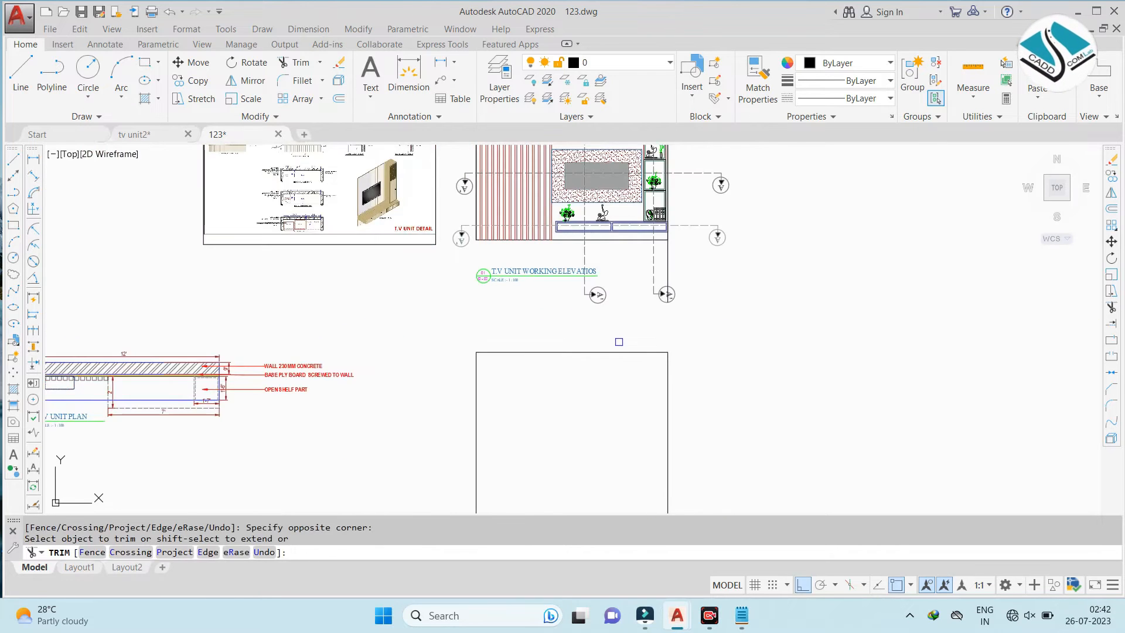
pyautogui.scroll(-2, 619, 342)
pyautogui.press('Escape')
# Offset the section outline's top line 9 inches downward to form the wall thickness
pyautogui.scroll(2, 365, 364)
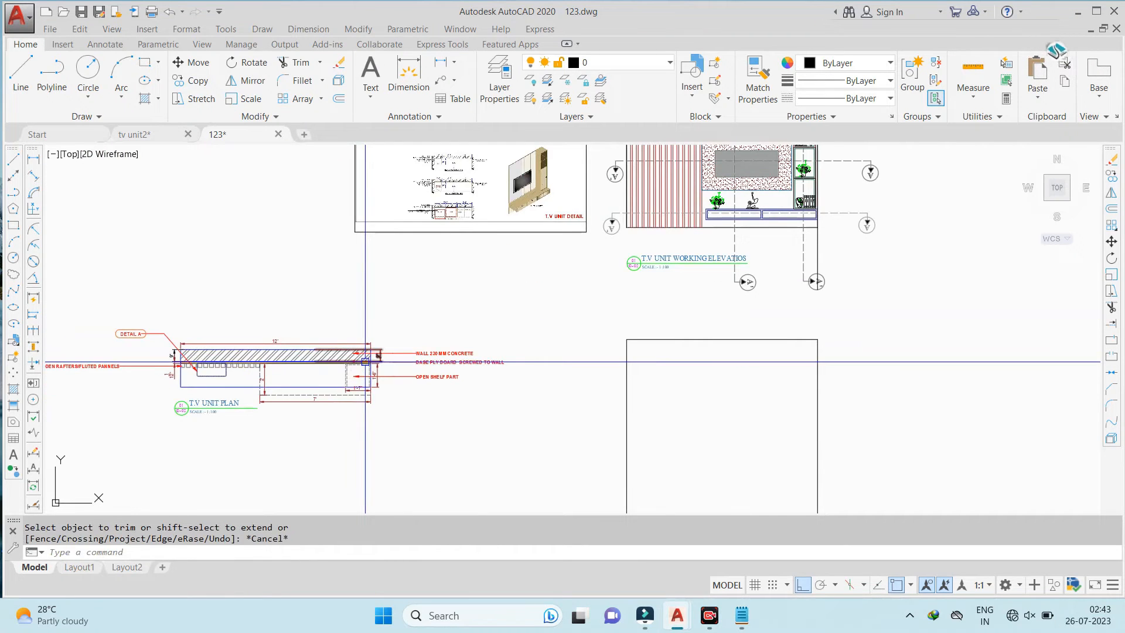
pyautogui.press('Escape')
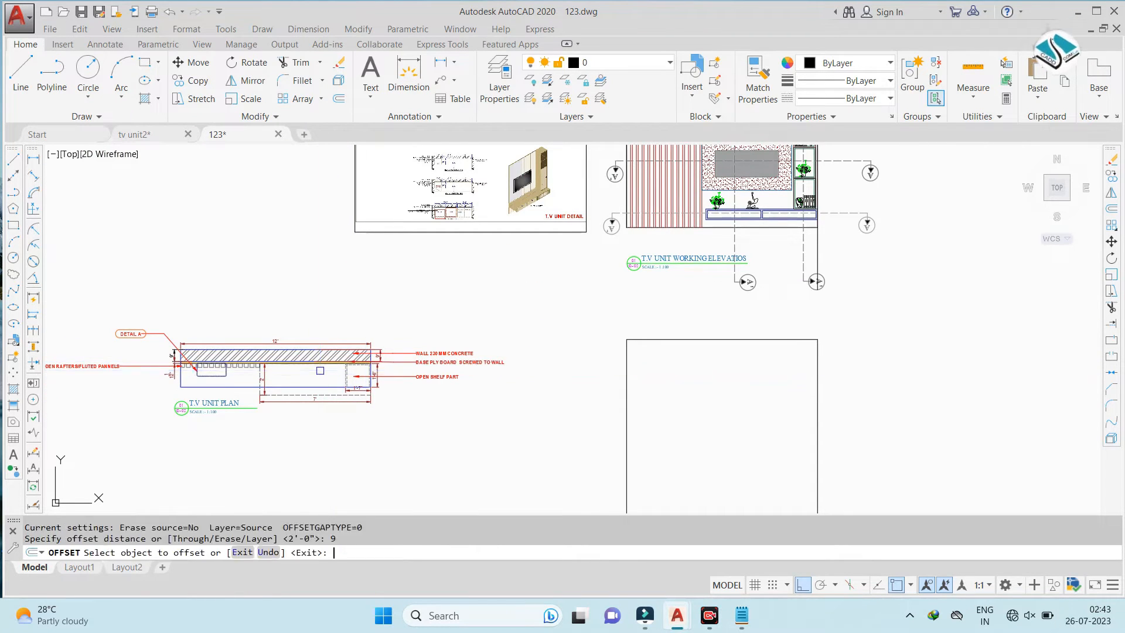
pyautogui.click(664, 340)
pyautogui.click(670, 393)
pyautogui.press('Escape')
pyautogui.press('Escape')
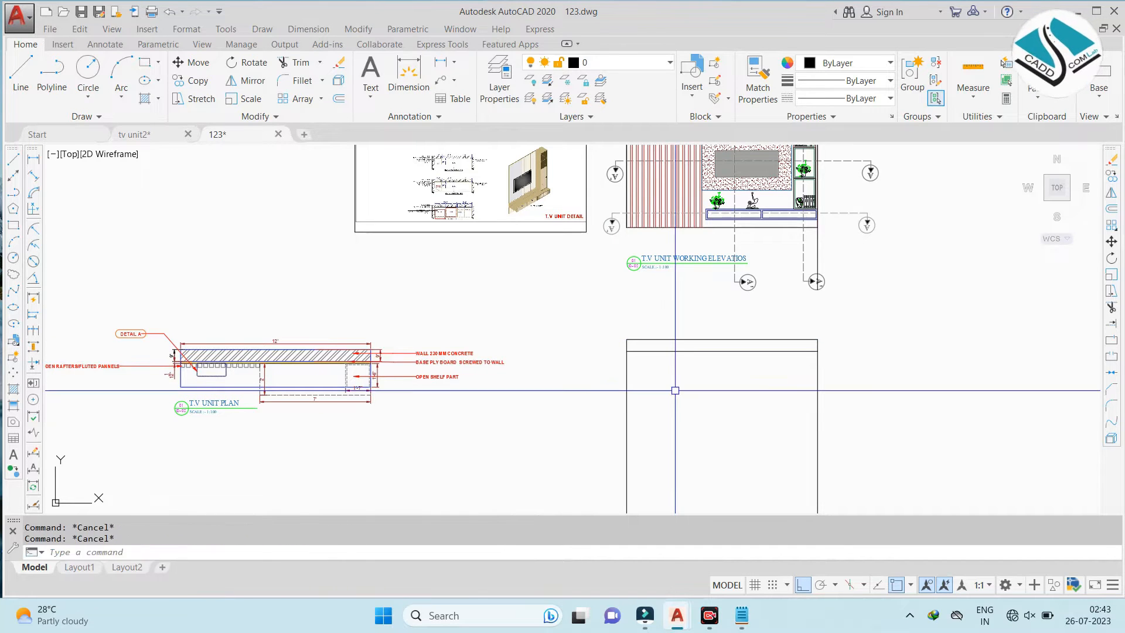
# Examine the sectional plans on the T.V unit detail sheet and the section cut lines on the working elevation
pyautogui.scroll(1, 455, 382)
pyautogui.scroll(-1, 455, 334)
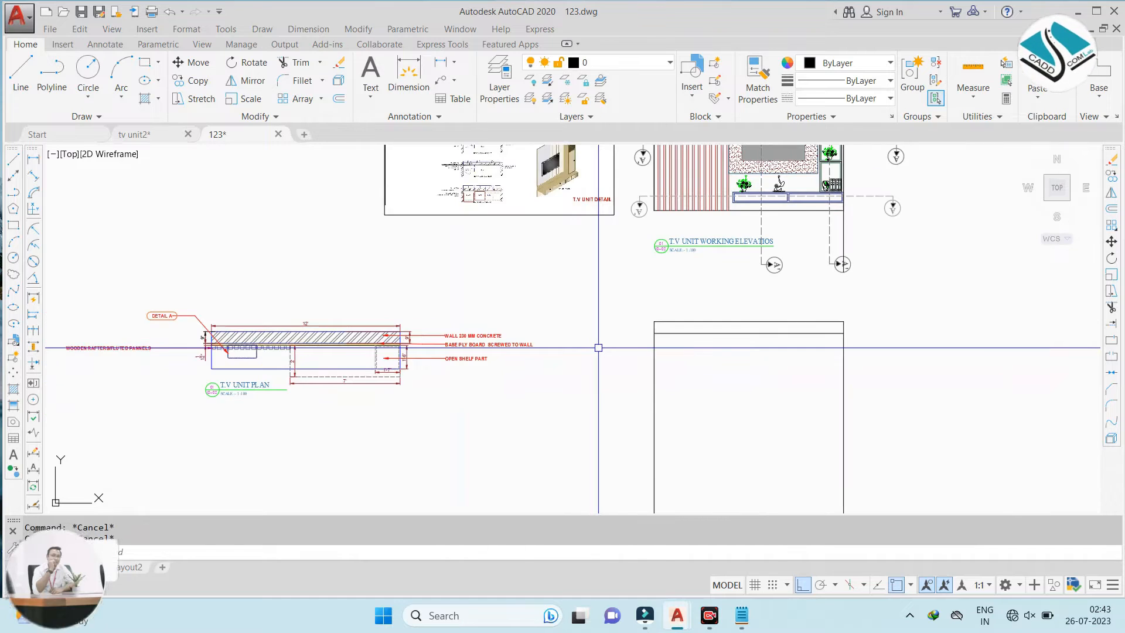
pyautogui.moveTo(553, 325); pyautogui.dragTo(523, 424, button='middle')
pyautogui.scroll(4, 455, 244)
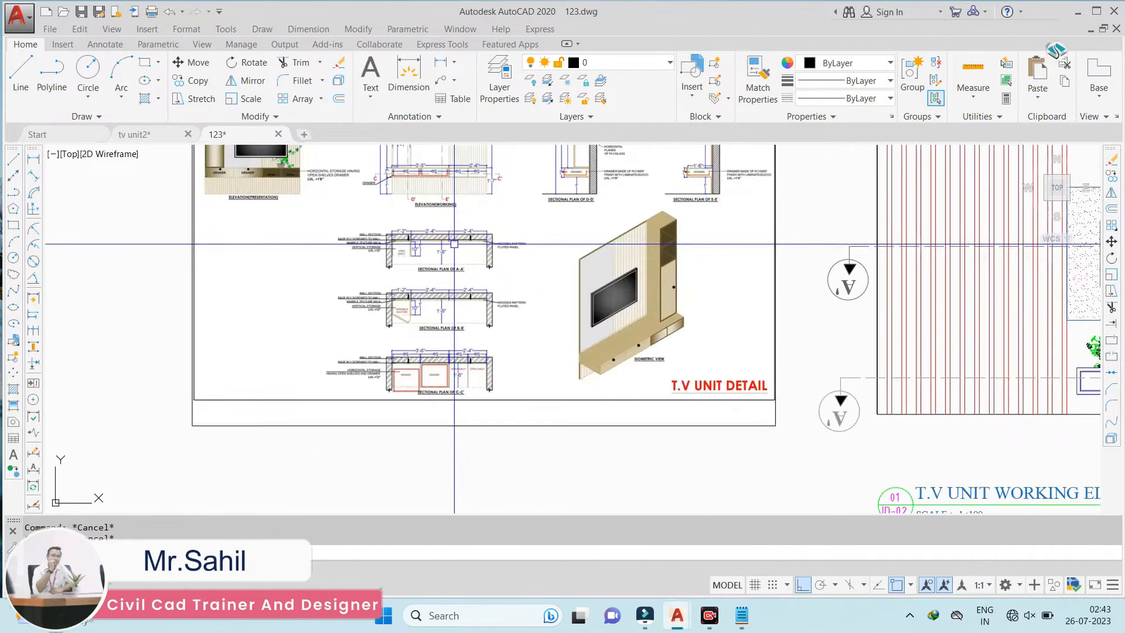
pyautogui.scroll(-4, 455, 244)
pyautogui.scroll(5, 674, 252)
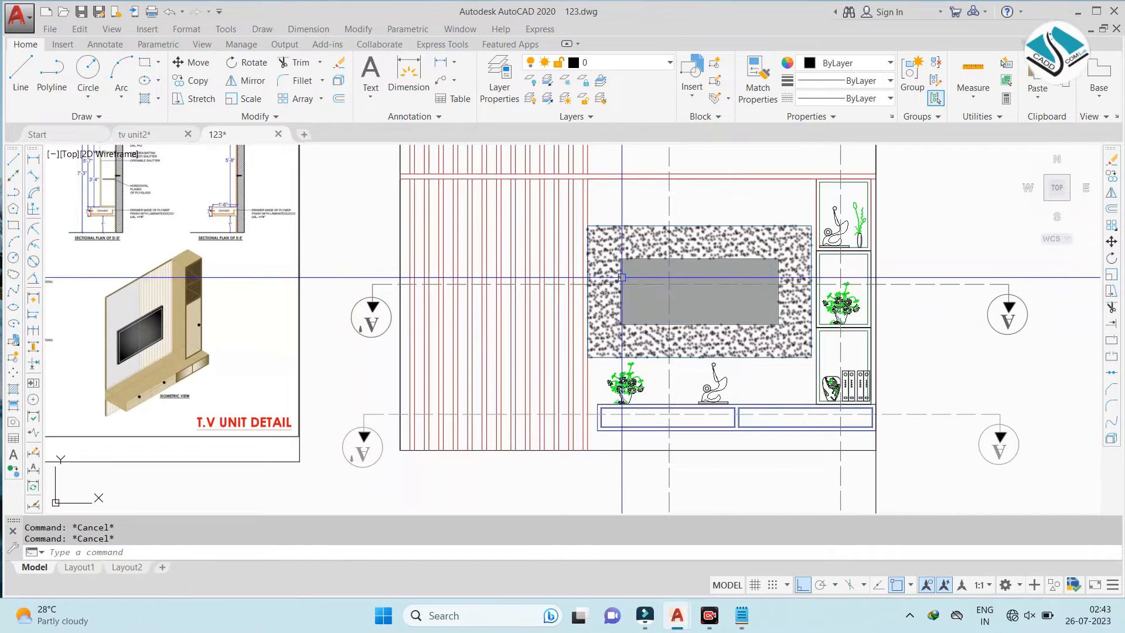
pyautogui.scroll(2, 832, 281)
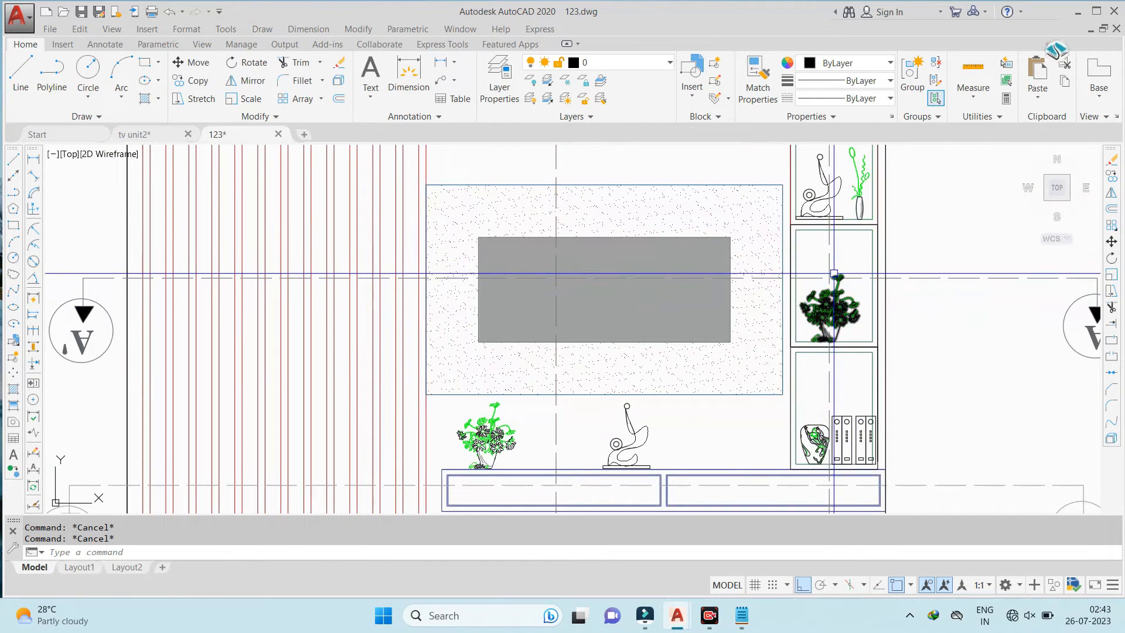
pyautogui.scroll(-2, 831, 273)
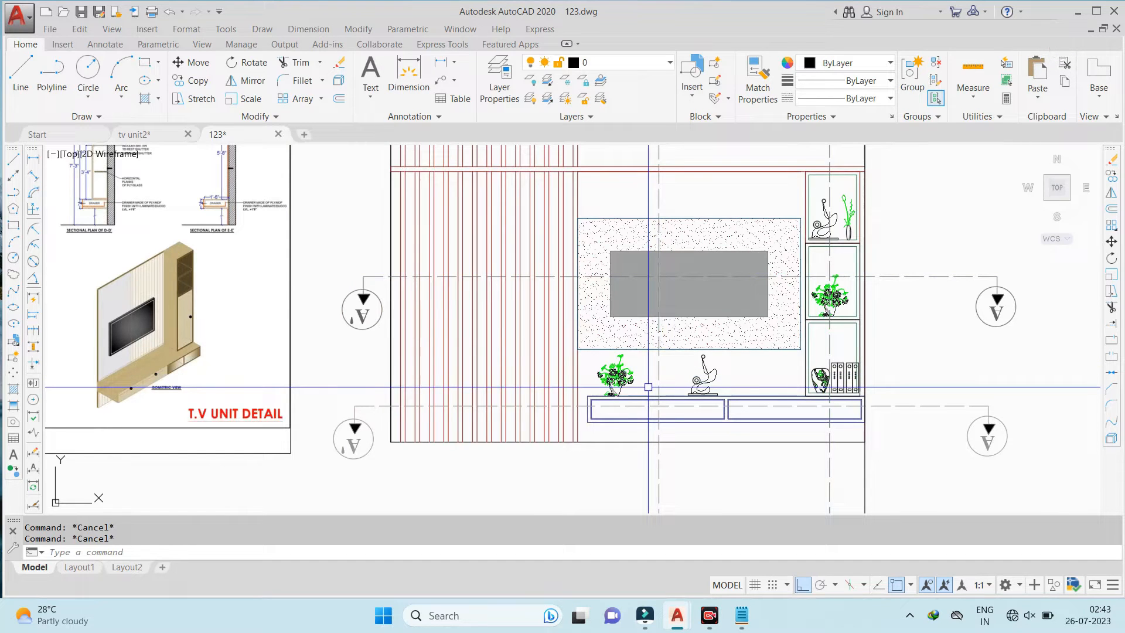
pyautogui.scroll(-4, 648, 386)
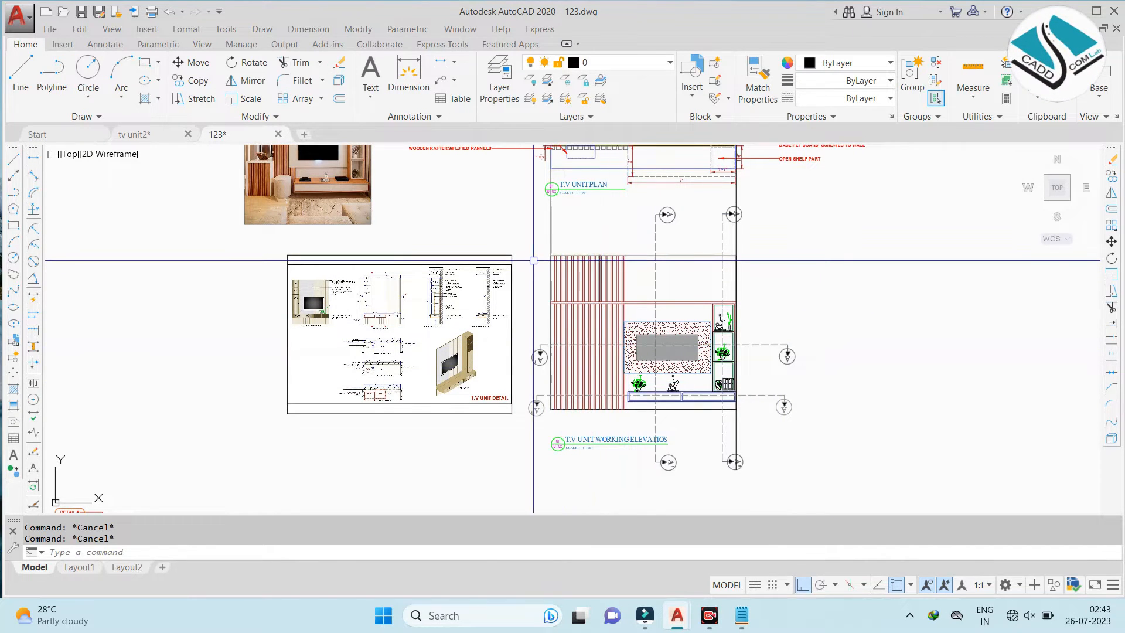
pyautogui.scroll(-2, 555, 250)
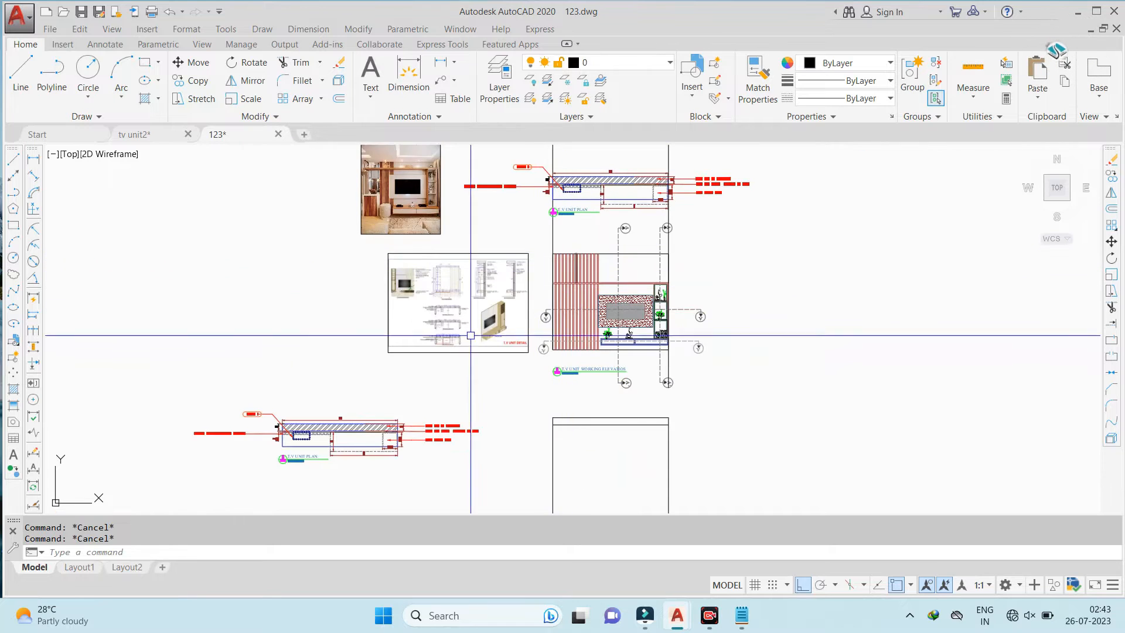
# Draw a horizontal guide line from the section outline's top-left corner toward the copied T.V unit plan
pyautogui.moveTo(401, 407); pyautogui.dragTo(555, 307, button='middle')
pyautogui.scroll(2, 580, 321)
pyautogui.write('l')
pyautogui.press('Return')
pyautogui.click(768, 312)
pyautogui.click(640, 311)
pyautogui.press('Escape')
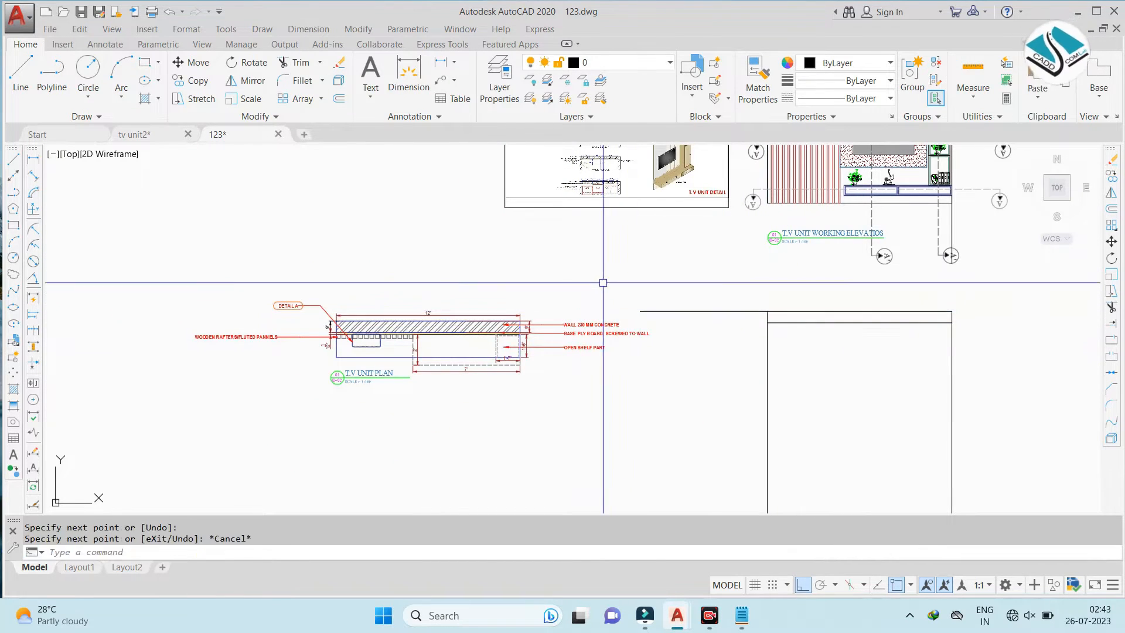
# Erase the concrete wall, base ply board and open shelf notes with their leaders from the copied plan
pyautogui.click(504, 346)
pyautogui.press('Escape')
pyautogui.press('Escape')
pyautogui.press('Escape')
pyautogui.click(596, 294)
pyautogui.click(561, 370)
pyautogui.write('e')
pyautogui.press('space')
# Erase the DETAIL A callout, the wooden rafters note and the T.V unit plan title from the copied plan
pyautogui.click(317, 282)
pyautogui.click(209, 372)
pyautogui.write('e')
pyautogui.press('space')
pyautogui.scroll(4, 293, 371)
pyautogui.click(467, 361)
pyautogui.click(364, 412)
pyautogui.write('e')
pyautogui.press('space')
# Erase all the dimensions around the copied T.V unit plan
pyautogui.moveTo(637, 255); pyautogui.dragTo(492, 277, button='middle')
pyautogui.click(742, 279)
pyautogui.click(510, 244)
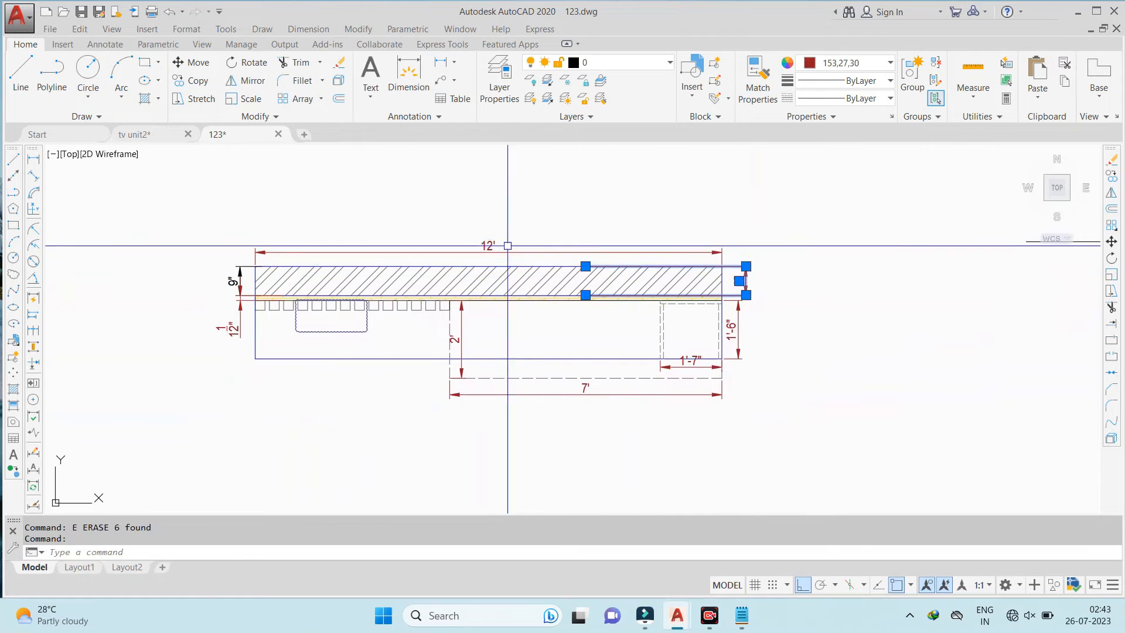
pyautogui.click(234, 280)
pyautogui.click(234, 329)
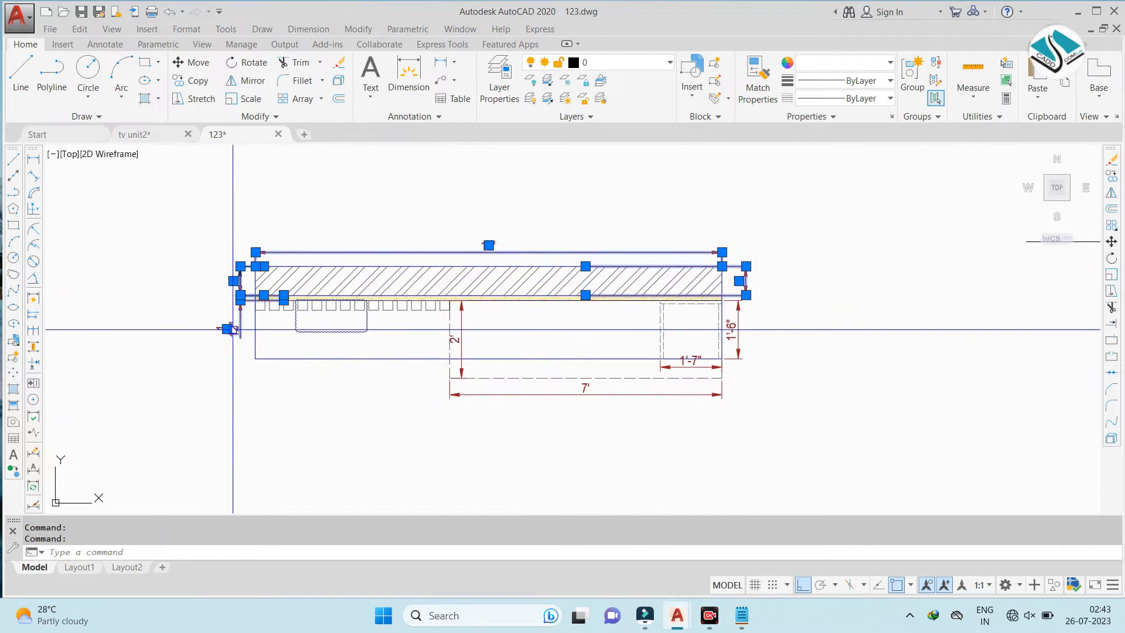
pyautogui.click(466, 331)
pyautogui.click(452, 324)
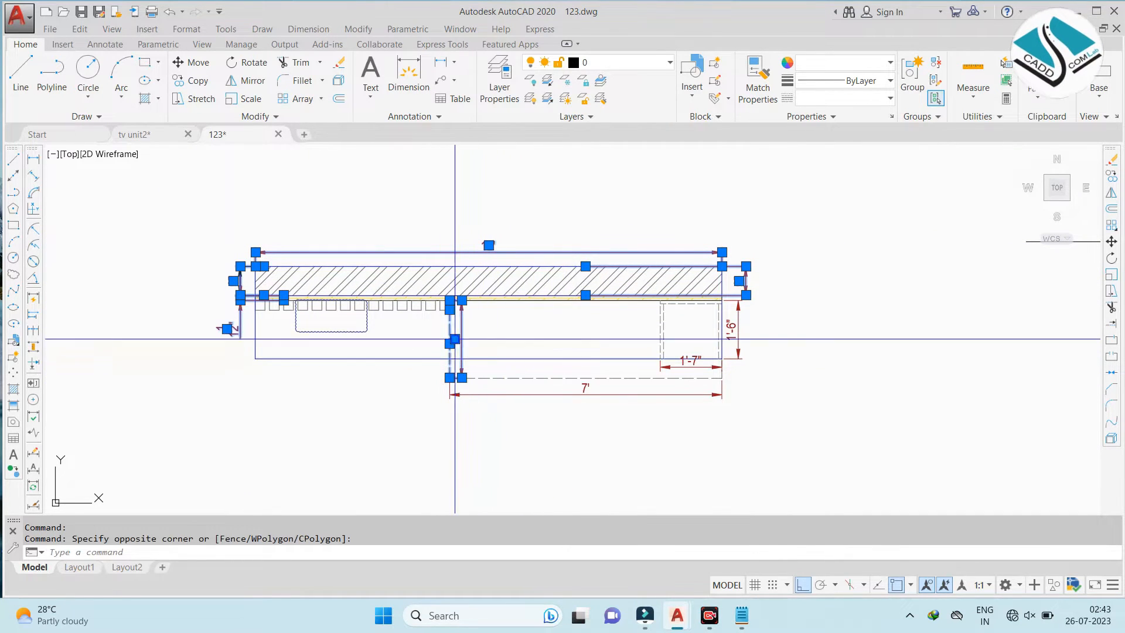
pyautogui.write('e')
pyautogui.press('Return')
pyautogui.click(586, 387)
pyautogui.write('e')
pyautogui.press('Return')
# Move the cleaned plan copy so its wall's top-right corner meets the free end of the horizontal guide line
pyautogui.click(756, 224)
pyautogui.click(240, 386)
pyautogui.write('m')
pyautogui.press('Return')
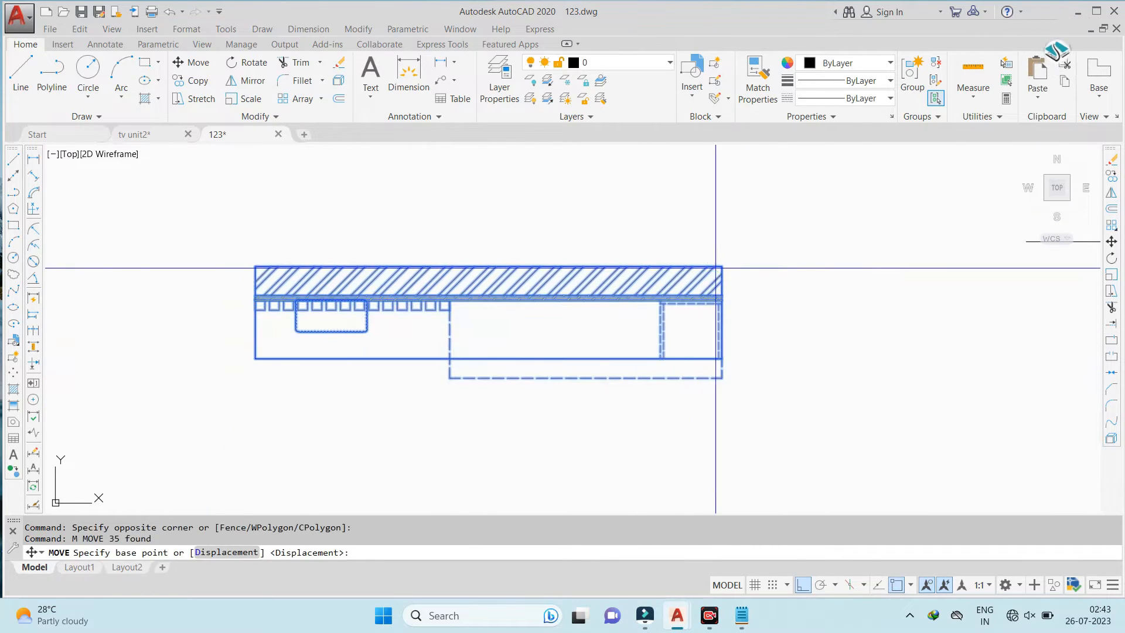
pyautogui.click(722, 250)
pyautogui.moveTo(867, 251); pyautogui.dragTo(675, 303, button='middle')
pyautogui.click(832, 298)
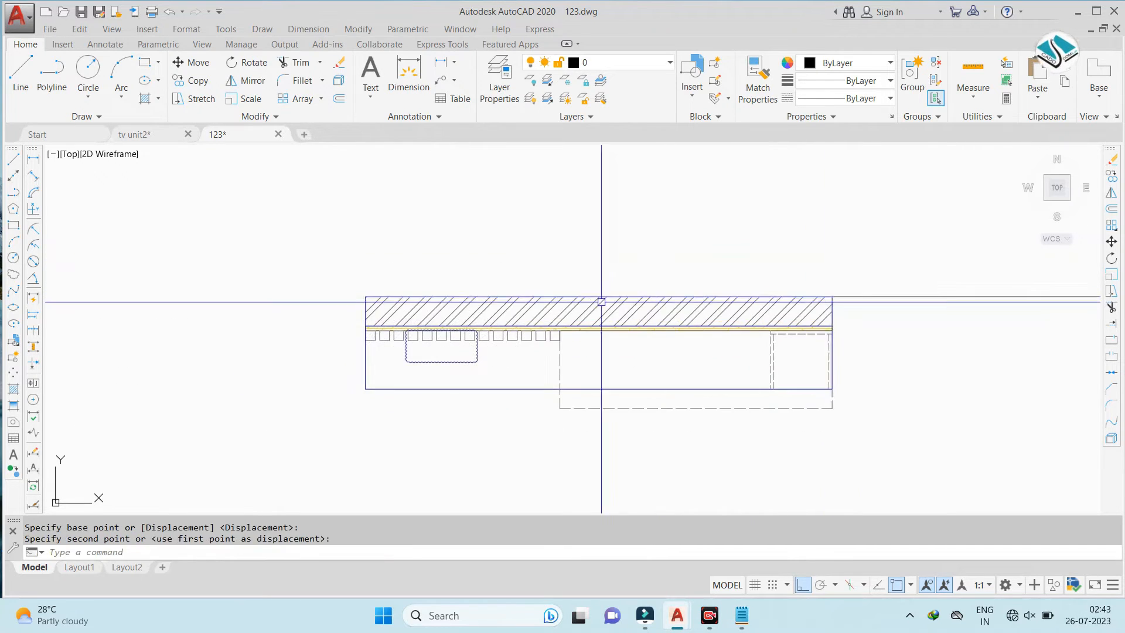
# Project horizontal construction lines from the copied plan's base ply board edges and front edge across the section outline
pyautogui.scroll(-2, 600, 301)
pyautogui.moveTo(731, 333)
pyautogui.mouseDown(button='middle')
pyautogui.moveTo(478, 296)
pyautogui.moveTo(523, 302)
pyautogui.mouseUp(button='middle')
pyautogui.press('Escape')
pyautogui.press('Escape')
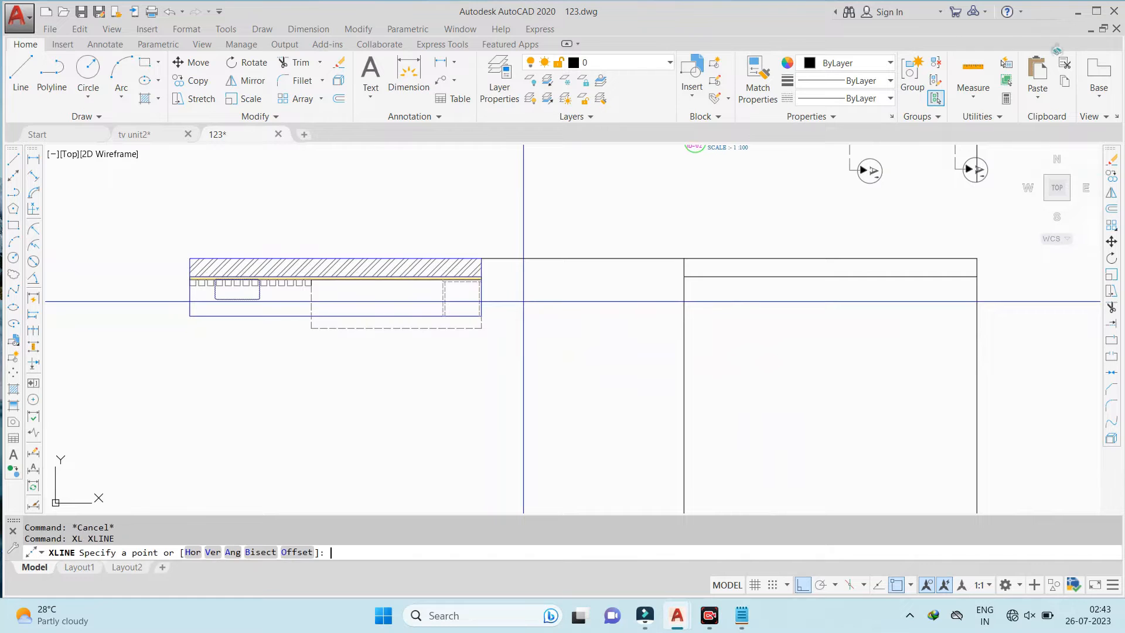
pyautogui.write('h')
pyautogui.press('Return')
pyautogui.scroll(5, 486, 275)
pyautogui.click(459, 293)
pyautogui.scroll(-5, 480, 304)
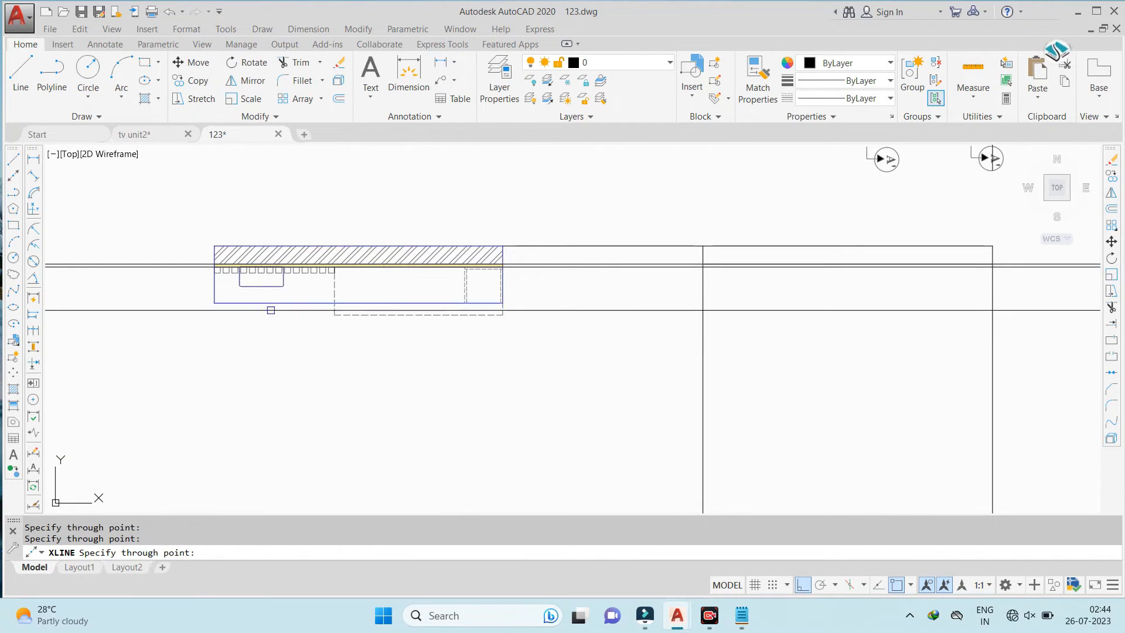
pyautogui.press('Escape')
pyautogui.press('Escape')
# Add a horizontal construction line through the dashed drawer outline's front edge on the copied plan
pyautogui.moveTo(607, 296); pyautogui.dragTo(471, 291, button='middle')
pyautogui.press('Escape')
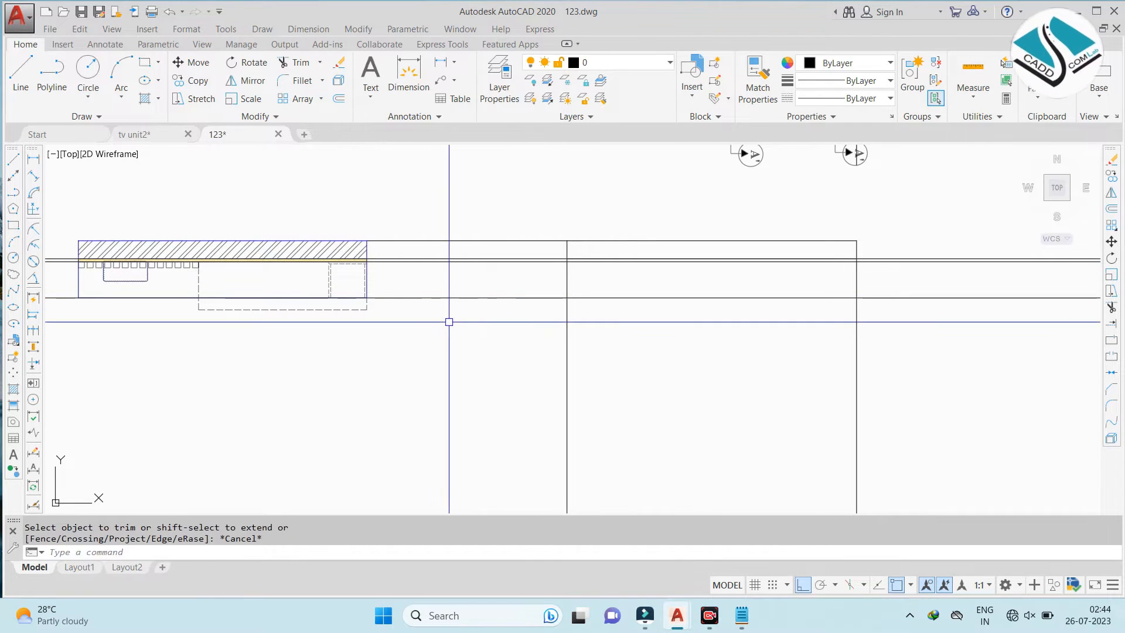
pyautogui.write('H')
pyautogui.press('Return')
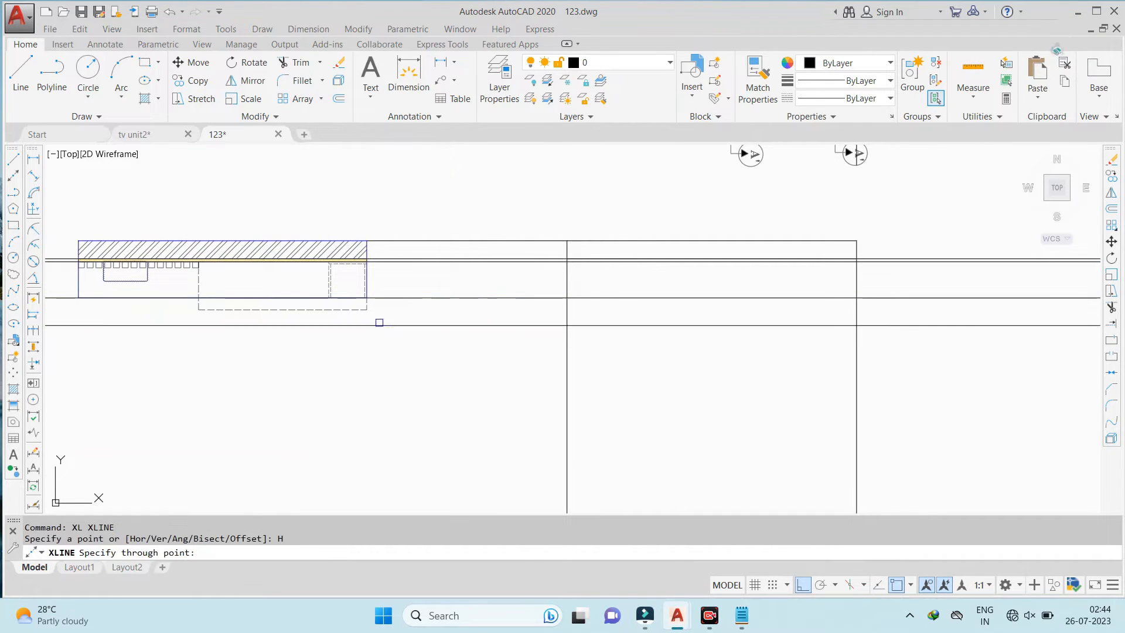
pyautogui.press('Escape')
pyautogui.scroll(-2, 505, 347)
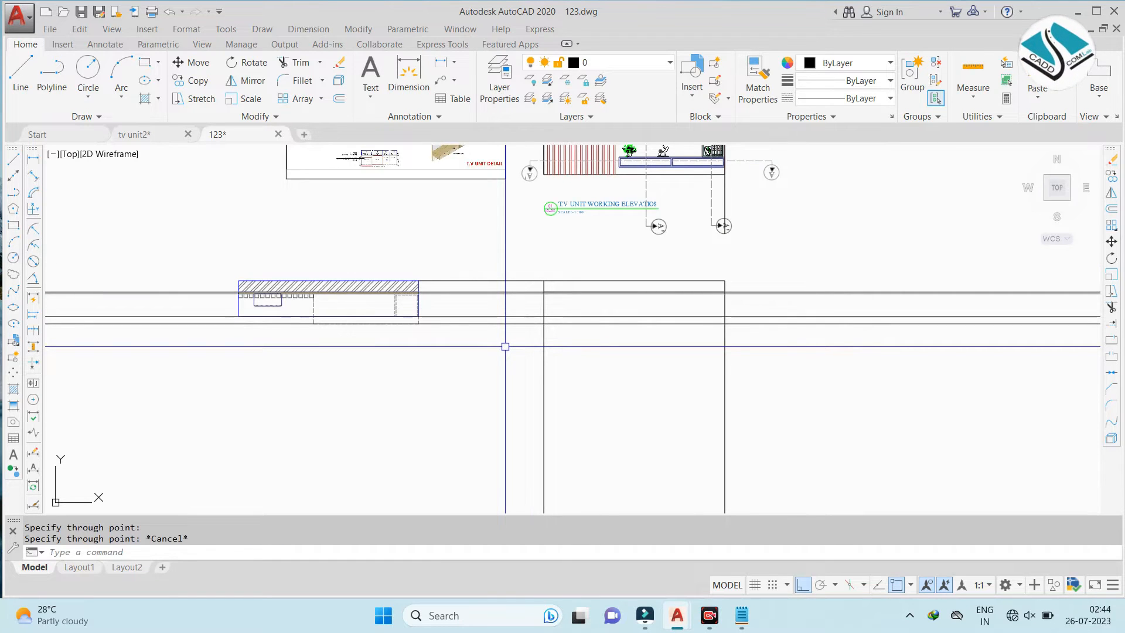
# Trim the projected horizontal construction lines where they run past the section outline's right edge
pyautogui.write('TR')
pyautogui.press('Return')
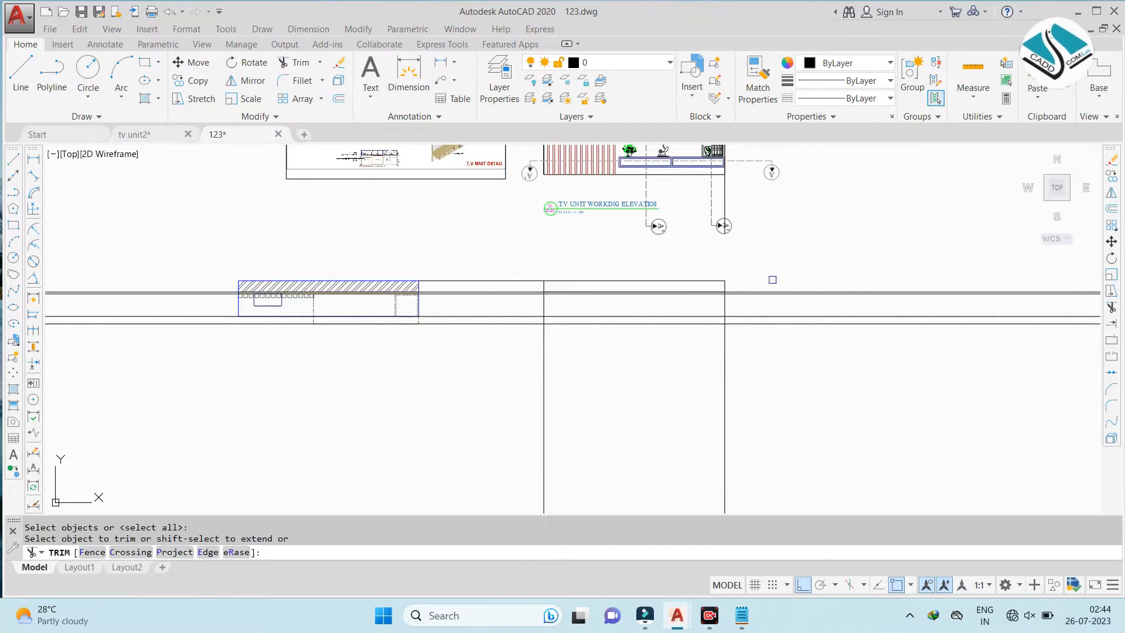
pyautogui.click(800, 255)
pyautogui.click(758, 384)
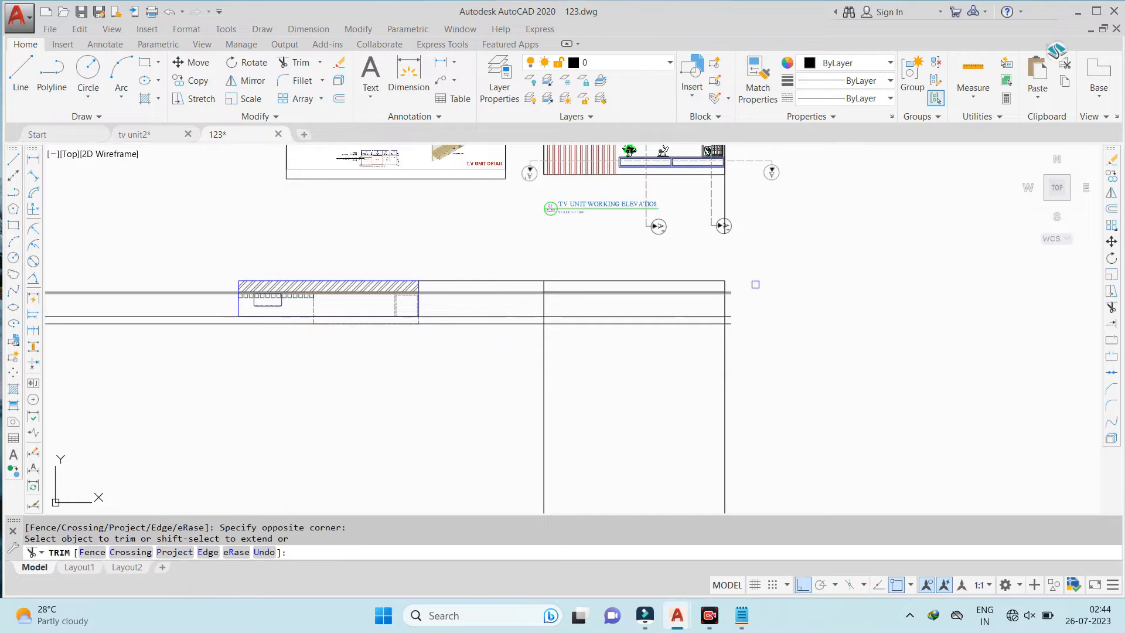
pyautogui.scroll(6, 739, 289)
pyautogui.click(790, 257)
pyautogui.click(692, 446)
pyautogui.scroll(-2, 684, 287)
pyautogui.scroll(-2, 672, 359)
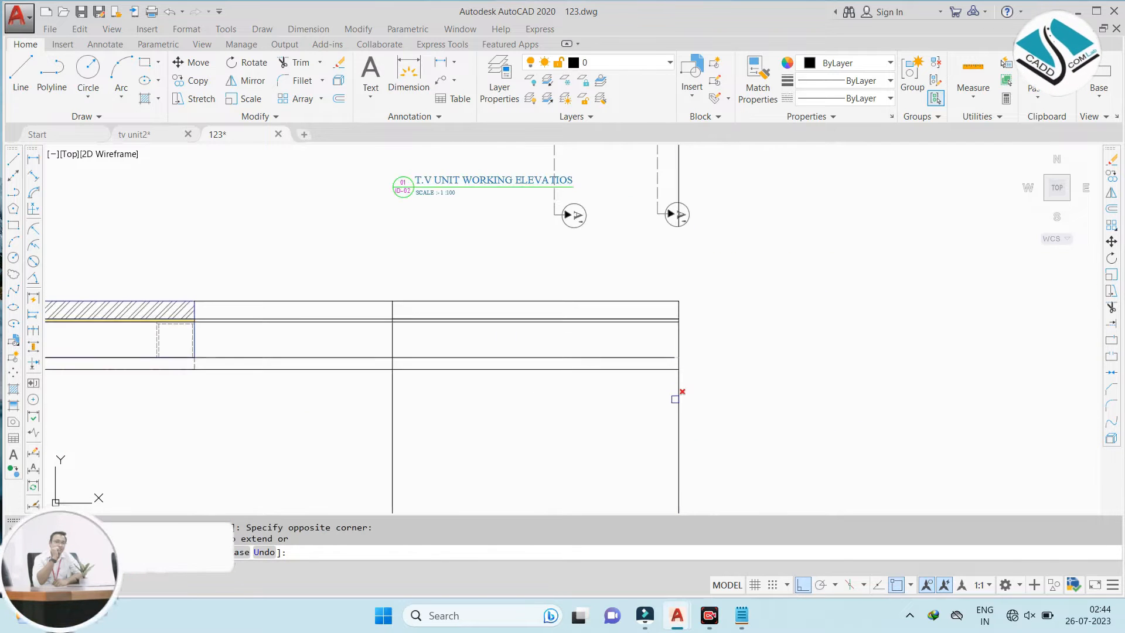
pyautogui.scroll(-3, 676, 399)
pyautogui.scroll(5, 645, 234)
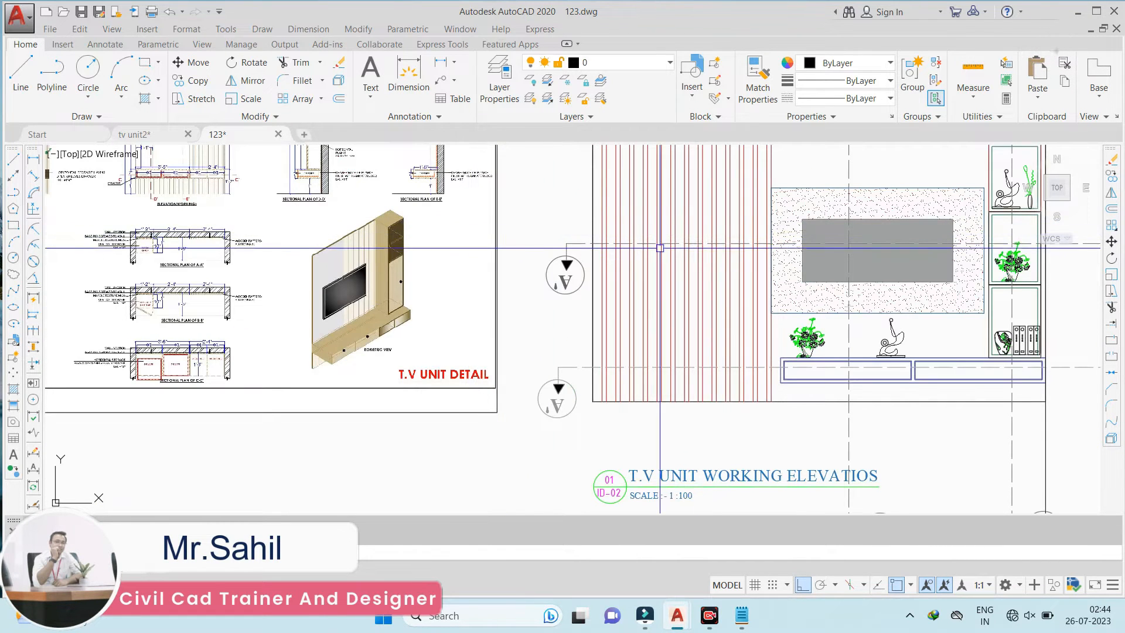
# Trim the construction lines between the copied plan and the section outline, and the vertical lines extending below the outline
pyautogui.moveTo(828, 259); pyautogui.dragTo(721, 244, button='middle')
pyautogui.scroll(-4, 727, 249)
pyautogui.moveTo(678, 342); pyautogui.dragTo(666, 303, button='middle')
pyautogui.scroll(2, 780, 202)
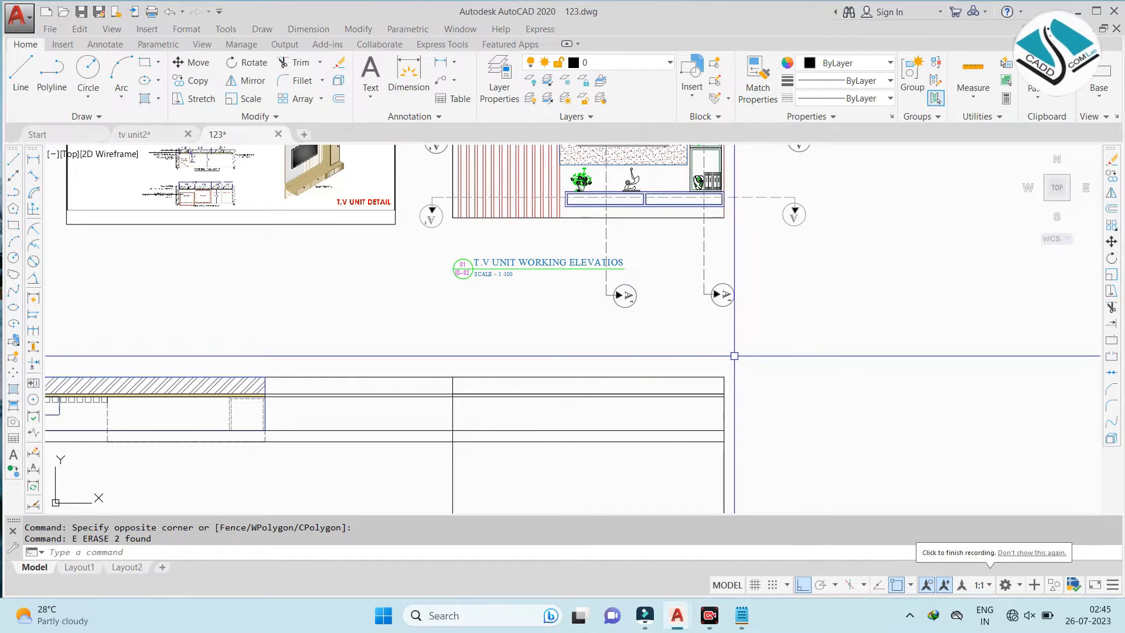
pyautogui.moveTo(620, 377); pyautogui.dragTo(639, 338, button='middle')
pyautogui.click(361, 300)
pyautogui.click(355, 471)
pyautogui.click(803, 422)
pyautogui.click(366, 451)
pyautogui.click(413, 312)
pyautogui.click(353, 406)
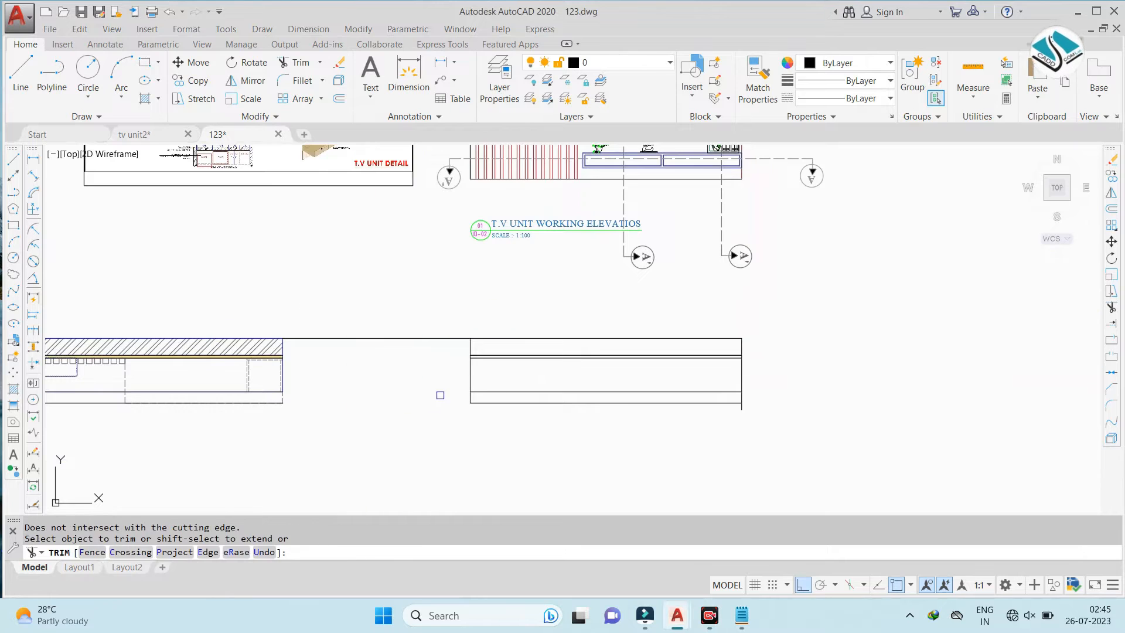
# Remove the leftover guide line joining the copied plan's wall to the section outline
pyautogui.scroll(2, 743, 423)
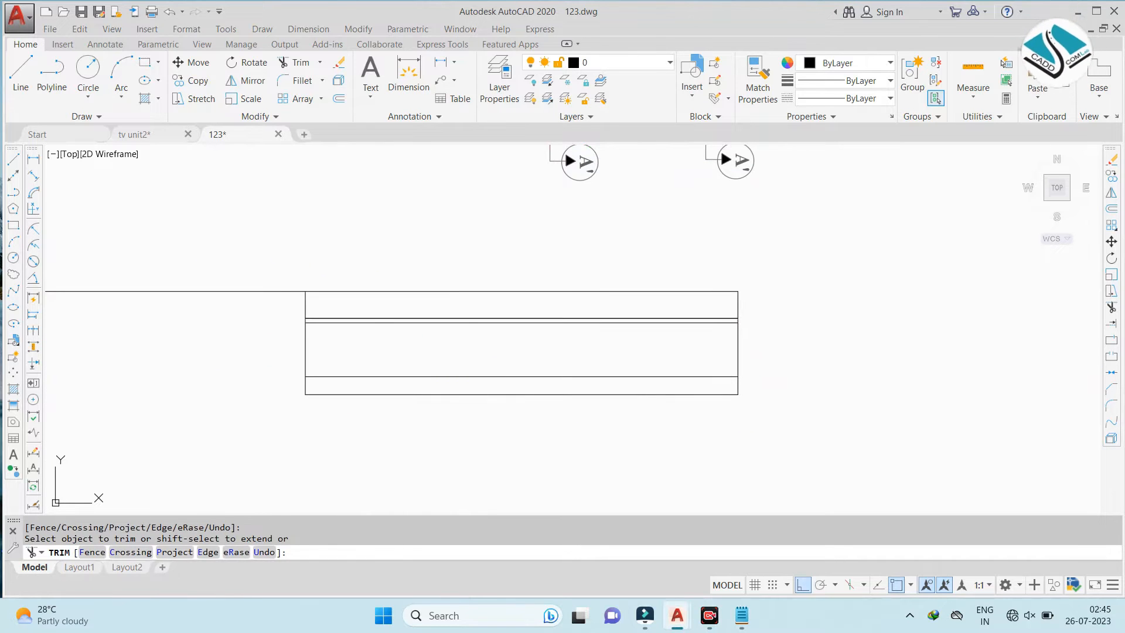
pyautogui.click(278, 292)
pyautogui.scroll(-6, 550, 368)
pyautogui.scroll(6, 443, 369)
pyautogui.press('Escape')
pyautogui.click(495, 302)
pyautogui.press('Escape')
pyautogui.click(536, 262)
pyautogui.click(492, 336)
pyautogui.write('e')
pyautogui.press('space')
pyautogui.scroll(-6, 524, 336)
pyautogui.scroll(4, 511, 214)
pyautogui.press('Escape')
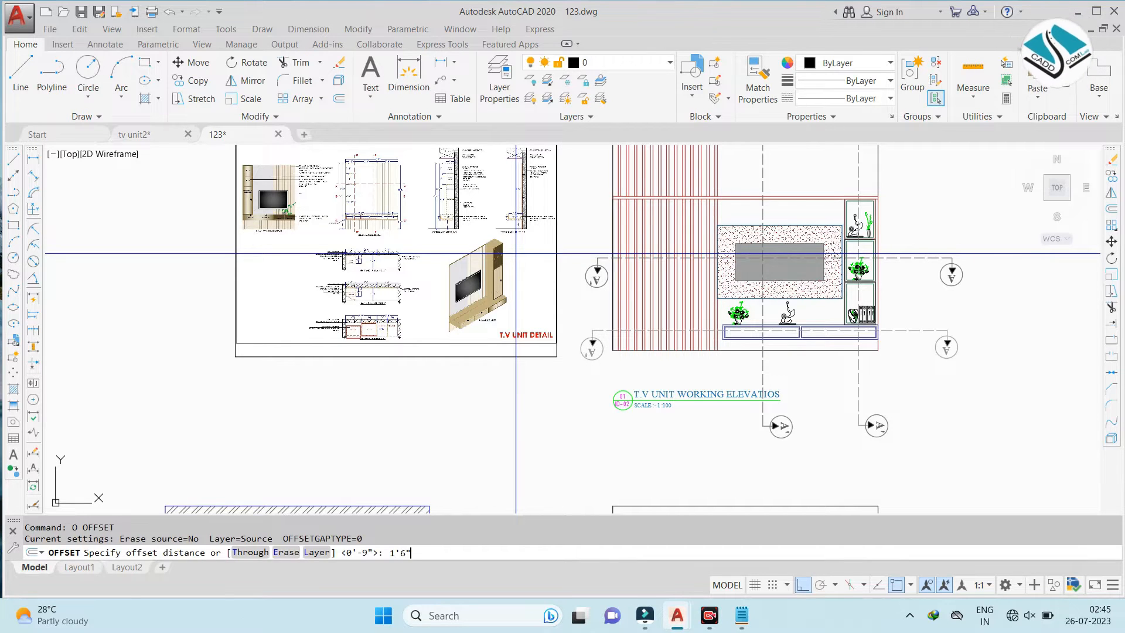
# Offset the base ply board's front line 1'6" toward the front of the section plan to set the shelf depth
pyautogui.press('Return')
pyautogui.scroll(4, 755, 216)
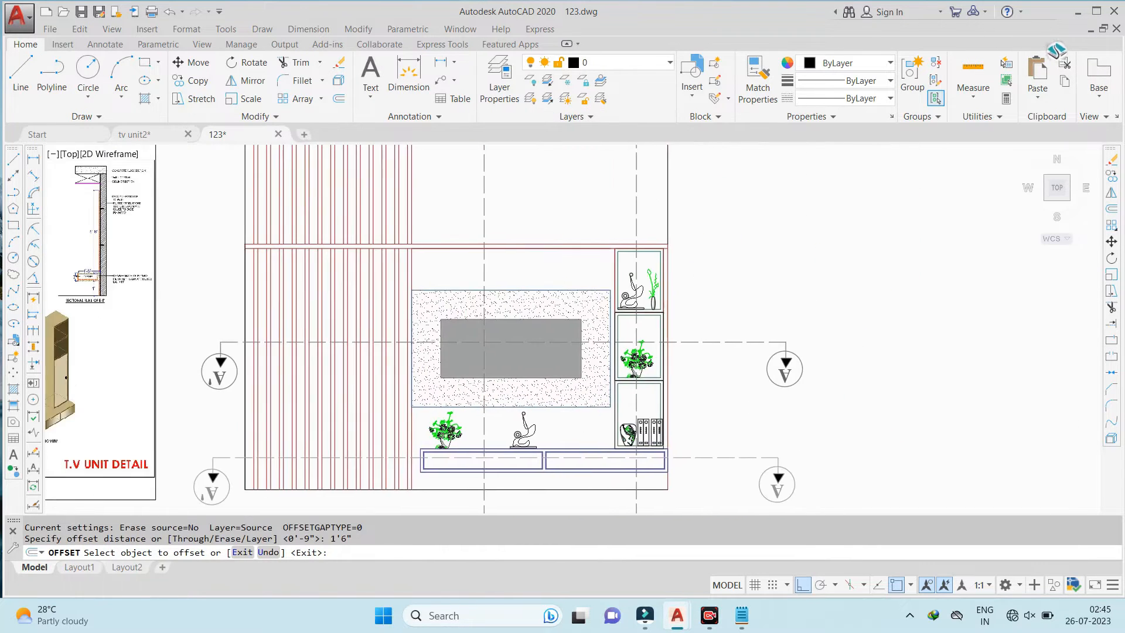
pyautogui.scroll(-5, 649, 320)
pyautogui.scroll(6, 650, 352)
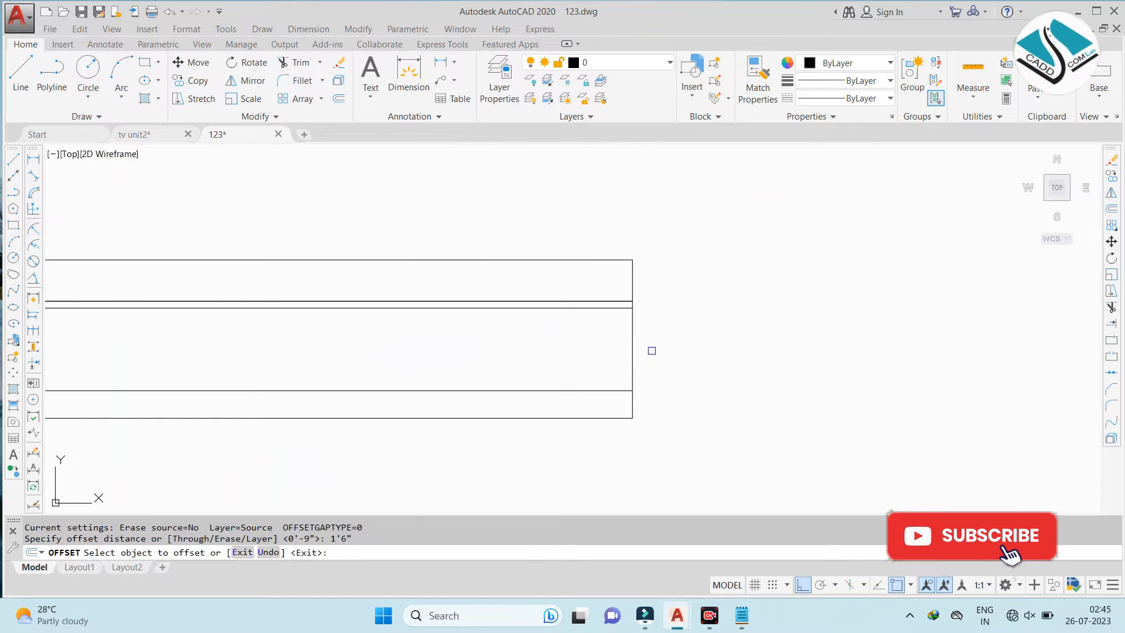
pyautogui.click(603, 298)
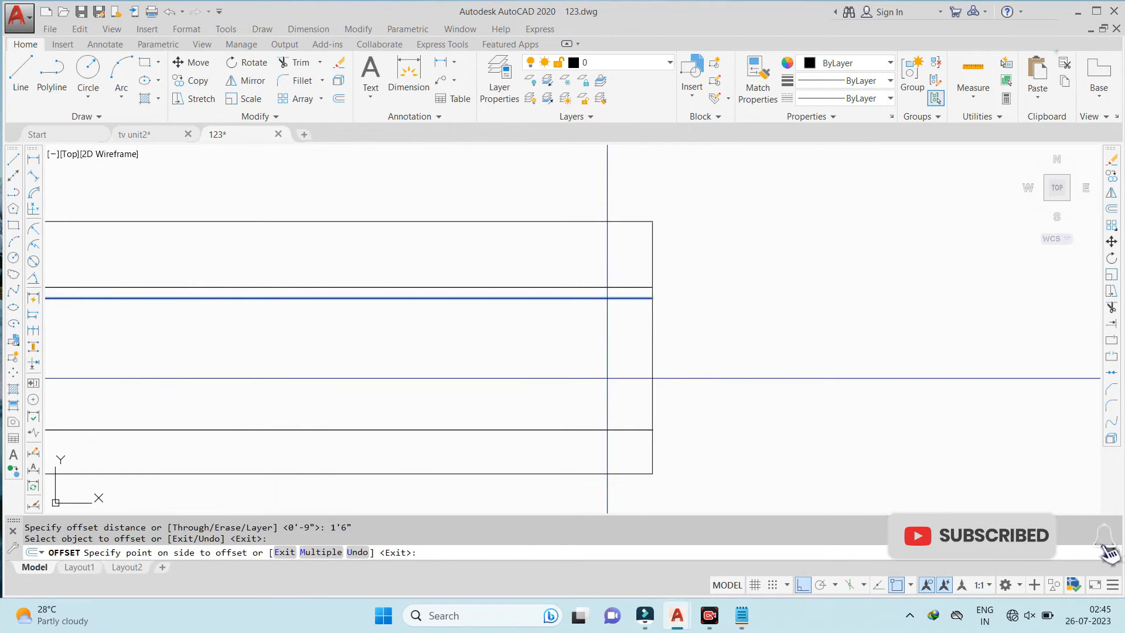
pyautogui.click(605, 378)
pyautogui.scroll(-3, 655, 336)
pyautogui.press('Escape')
pyautogui.press('Escape')
pyautogui.scroll(-5, 593, 240)
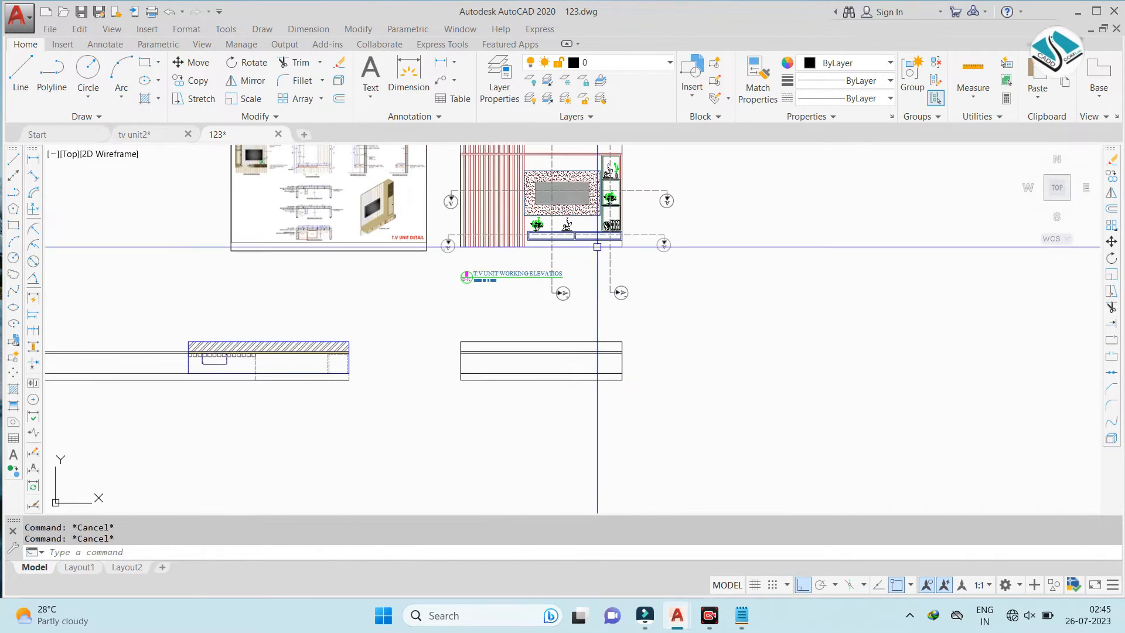
# Offset the section outline's right edge 1'7" inward, matching the open shelf width in the T.V unit plan
pyautogui.scroll(5, 590, 207)
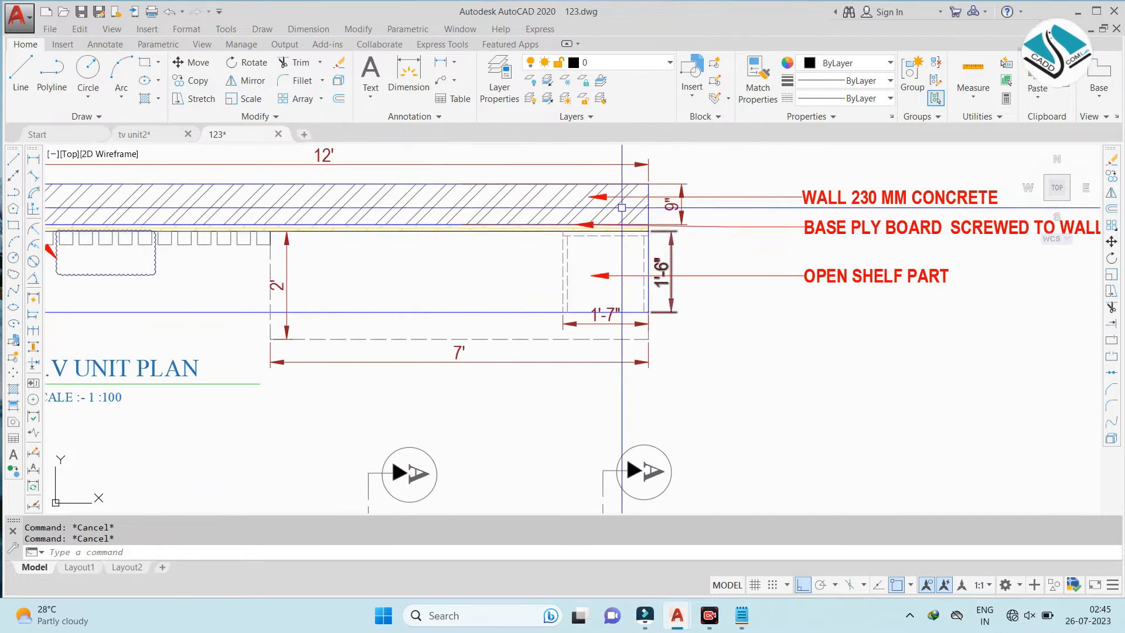
pyautogui.scroll(-5, 615, 346)
pyautogui.scroll(4, 623, 356)
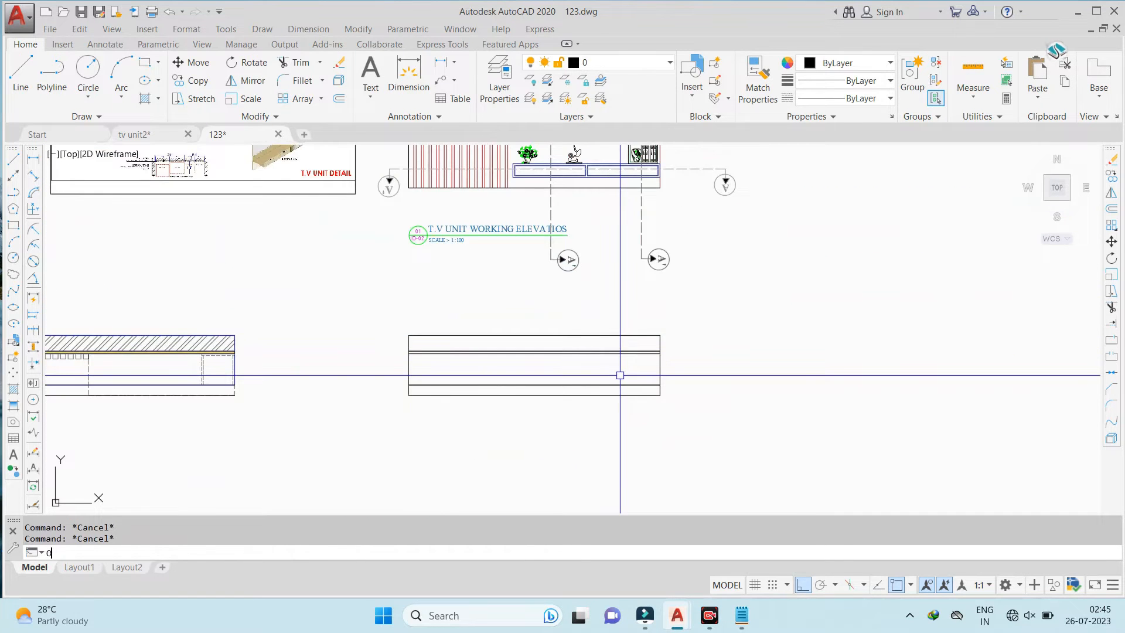
pyautogui.press('Return')
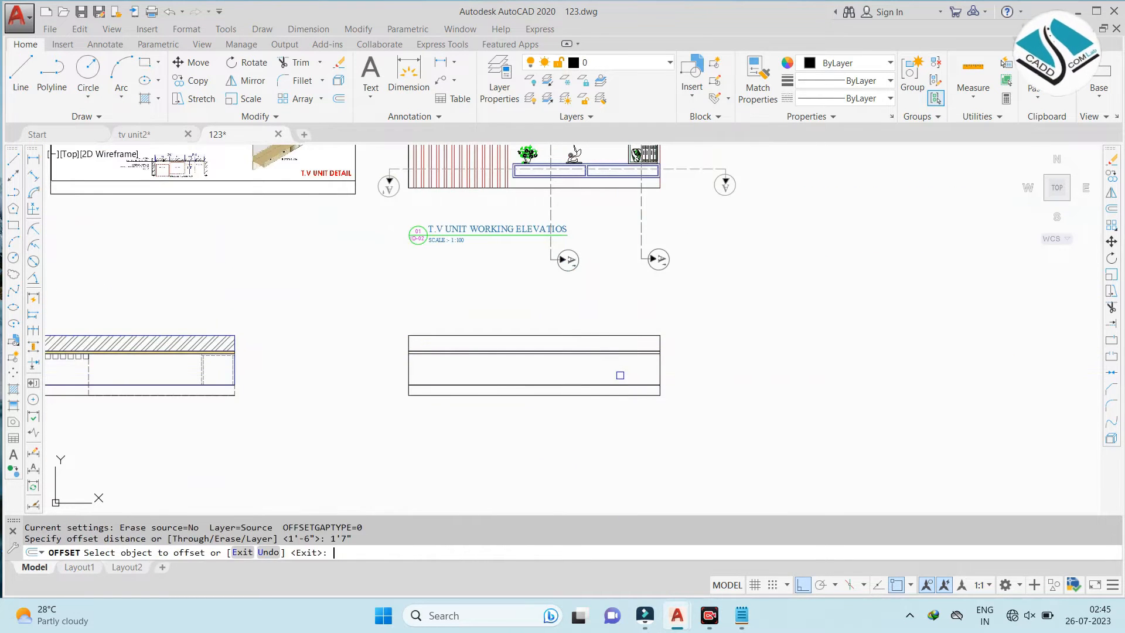
pyautogui.scroll(4, 645, 369)
pyautogui.press('Escape')
pyautogui.write('tr')
pyautogui.press('Return')
pyautogui.press('Return')
pyautogui.scroll(-3, 570, 345)
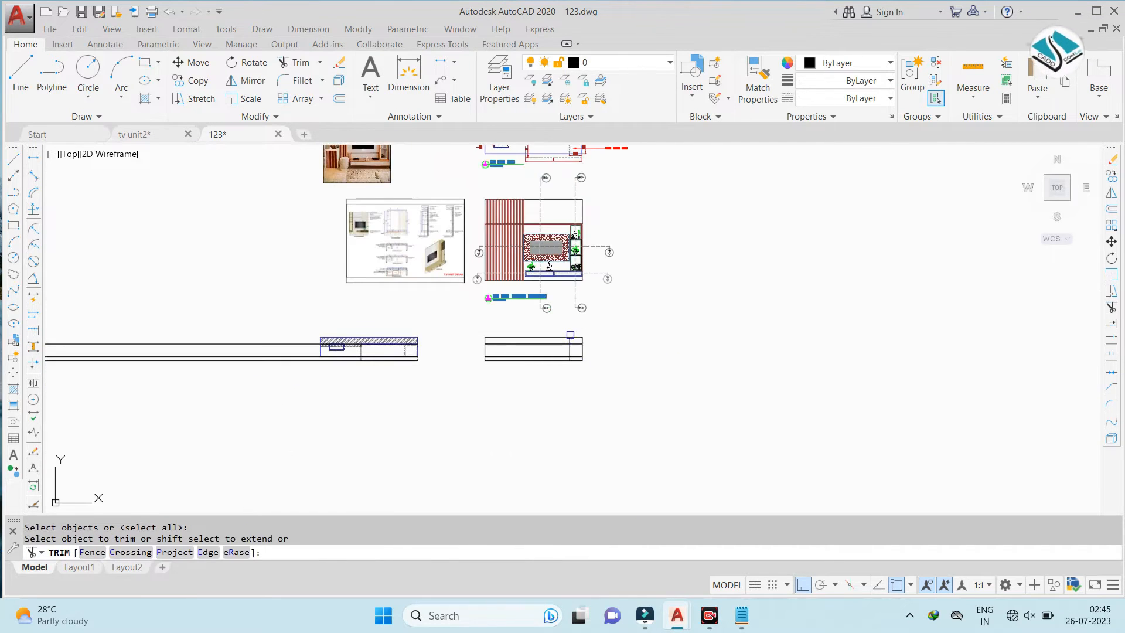
pyautogui.scroll(4, 570, 334)
pyautogui.press('Escape')
# Project a vertical construction line from the open shelf unit's left edge in the elevation down through the section outline
pyautogui.write('x')
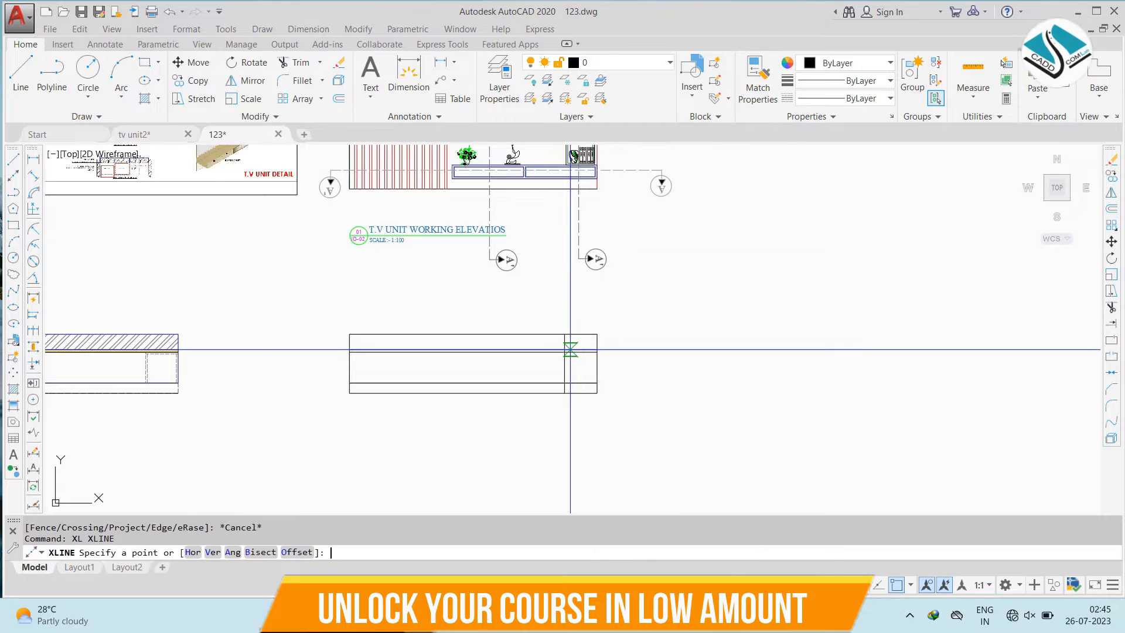
pyautogui.moveTo(558, 257); pyautogui.dragTo(555, 381, button='middle')
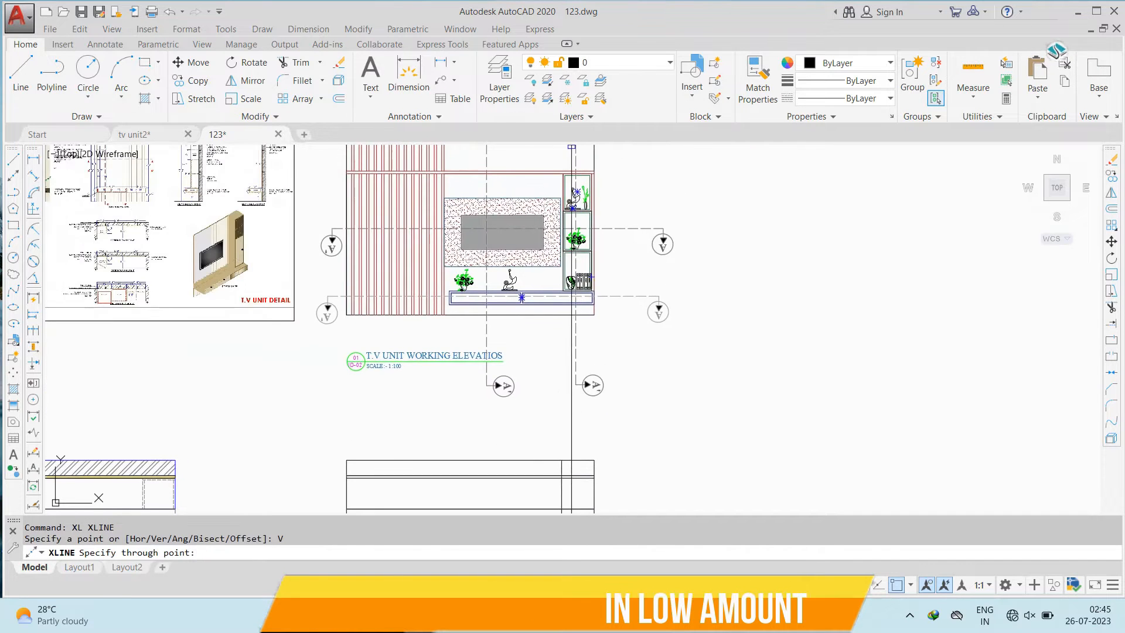
pyautogui.scroll(6, 570, 183)
pyautogui.moveTo(567, 170); pyautogui.dragTo(539, 287, button='middle')
pyautogui.click(519, 266)
pyautogui.scroll(-6, 519, 266)
pyautogui.press('Escape')
pyautogui.scroll(6, 552, 268)
pyautogui.press('Escape')
pyautogui.scroll(4, 553, 267)
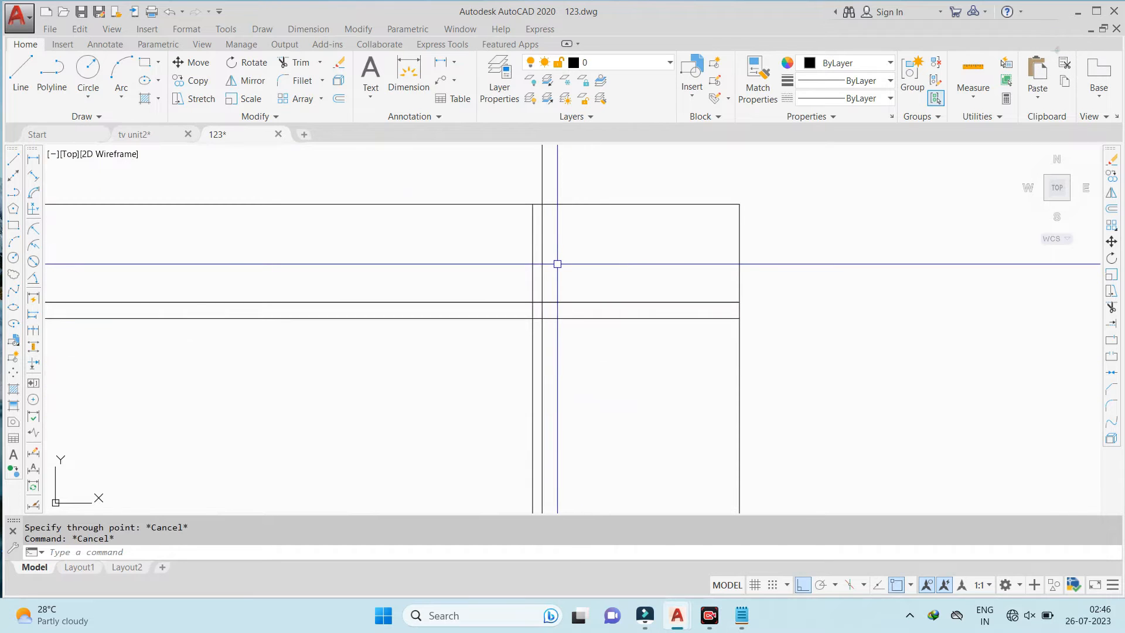
# Erase the 1'7" offset line and trim the projected shelf line to run from the base ply board to the shelf front
pyautogui.scroll(-8, 555, 329)
pyautogui.scroll(6, 561, 170)
pyautogui.moveTo(571, 178); pyautogui.dragTo(565, 302, button='middle')
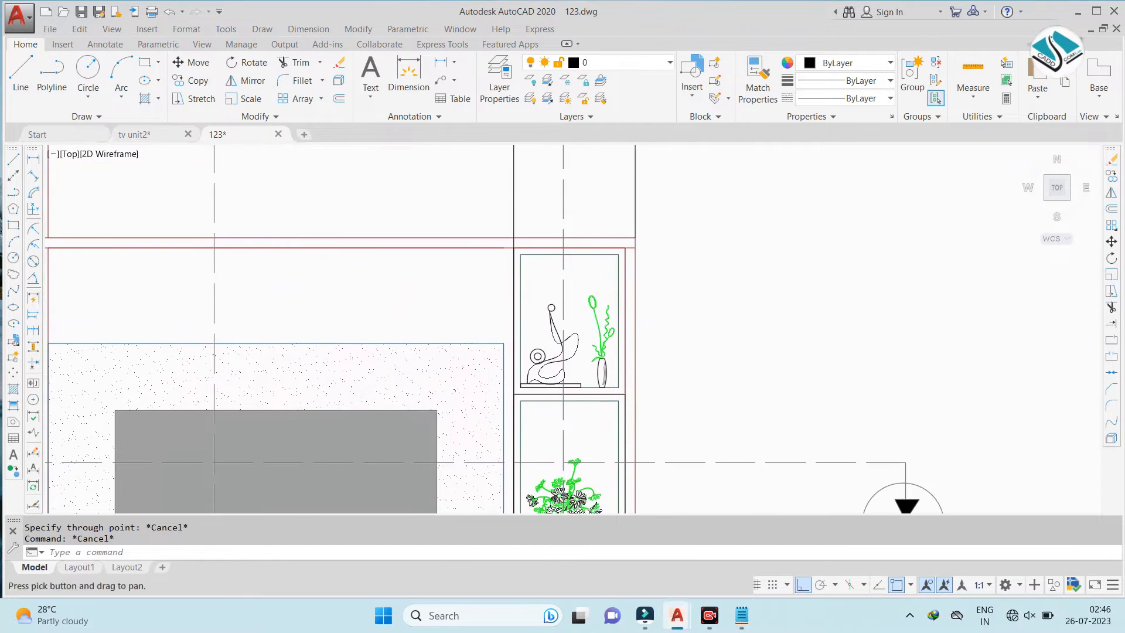
pyautogui.scroll(-5, 551, 201)
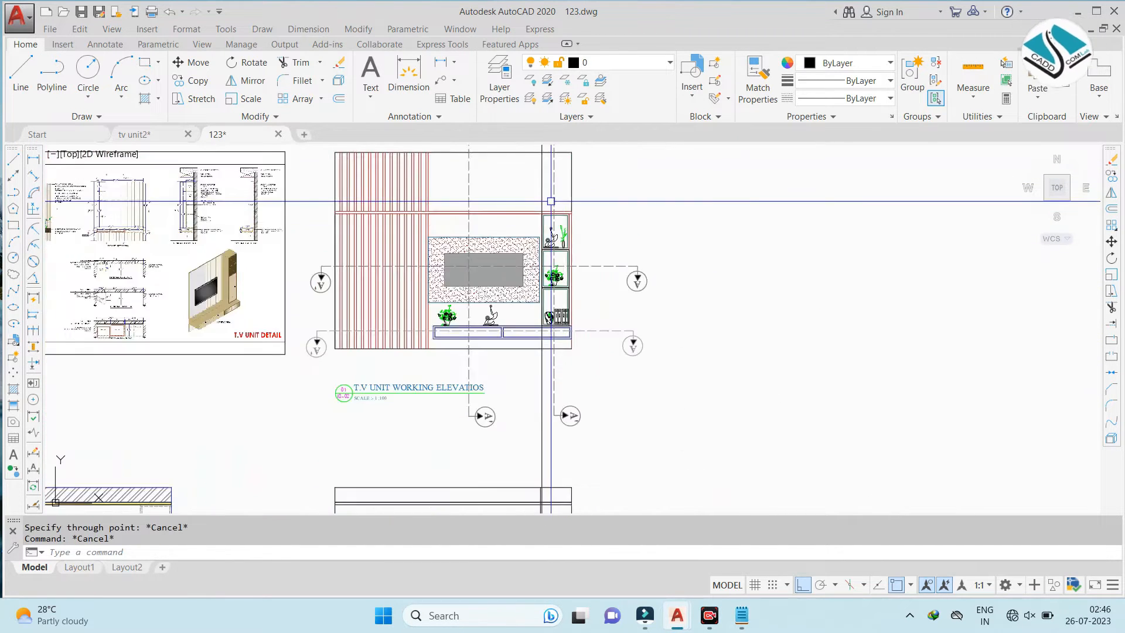
pyautogui.moveTo(567, 416); pyautogui.dragTo(569, 300, button='middle')
pyautogui.scroll(6, 522, 409)
pyautogui.press('Escape')
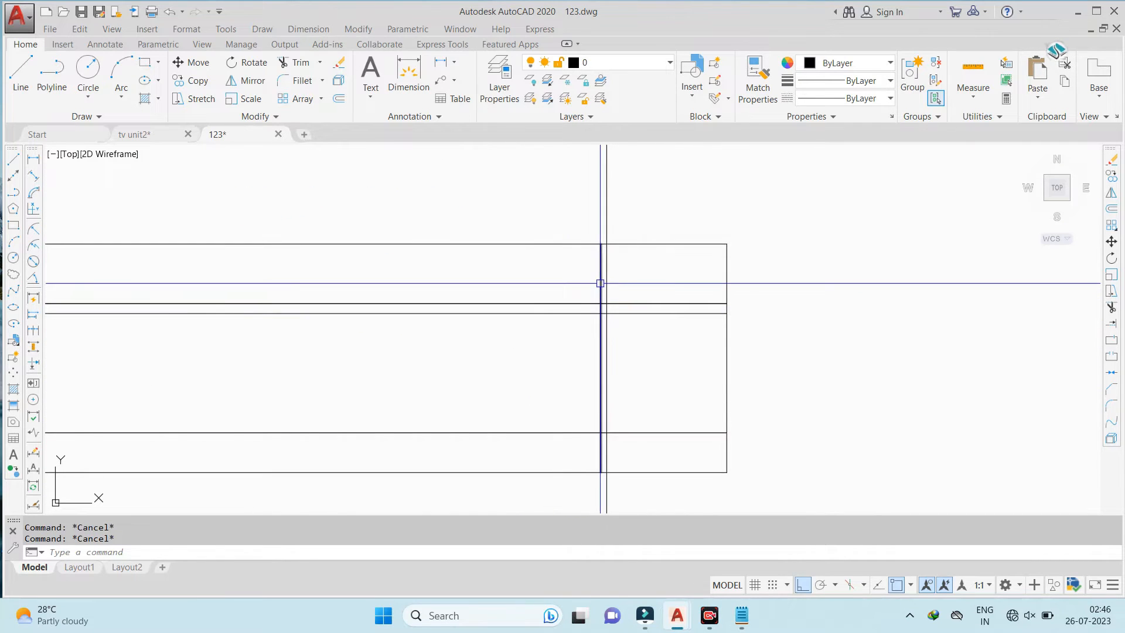
pyautogui.write('r')
pyautogui.press('Return')
pyautogui.press('Return')
pyautogui.click(647, 214)
pyautogui.click(604, 229)
pyautogui.scroll(4, 608, 295)
pyautogui.scroll(3, 623, 258)
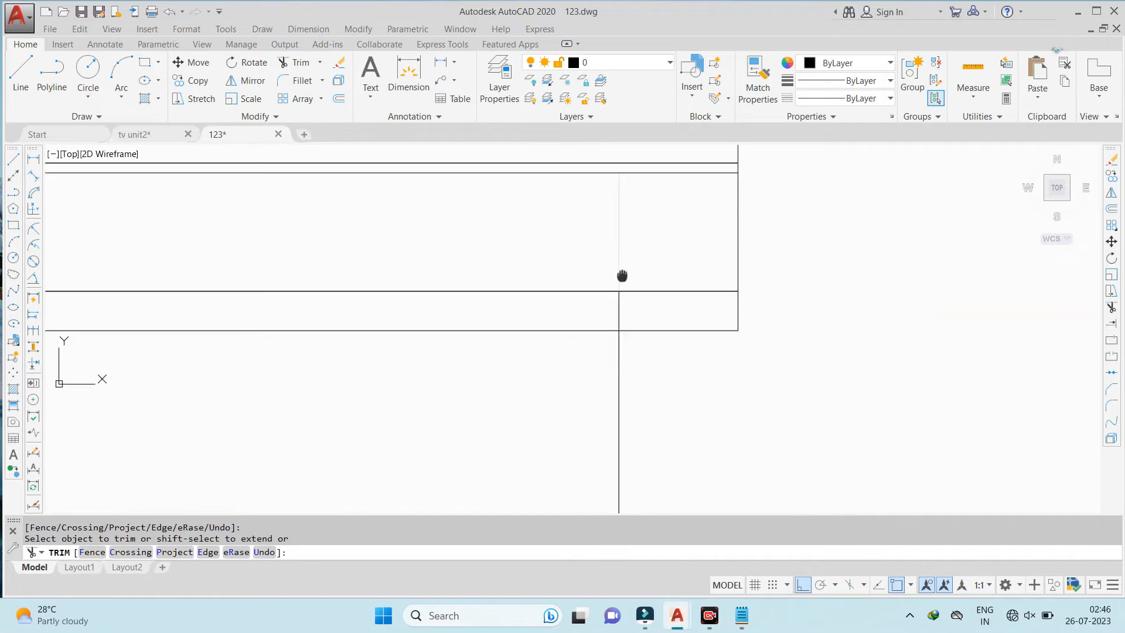
# Erase the leftover piece of the vertical construction line below the section outline
pyautogui.click(671, 355)
pyautogui.press('Escape')
pyautogui.click(690, 346)
pyautogui.click(610, 375)
pyautogui.write('e')
pyautogui.press('Return')
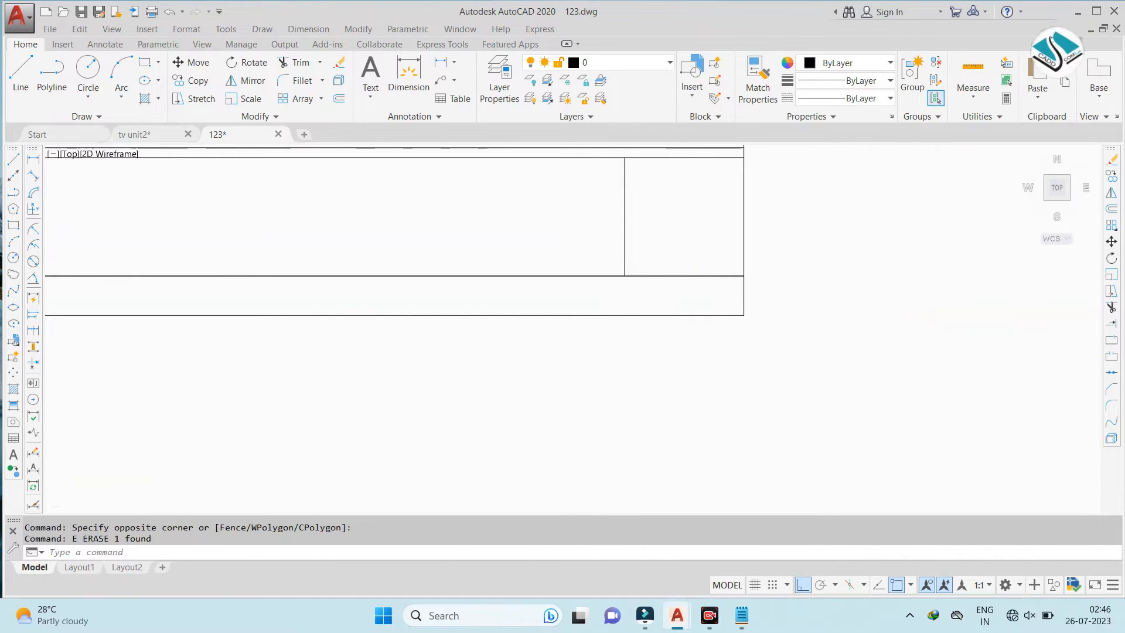
pyautogui.scroll(-6, 627, 375)
pyautogui.press('Escape')
# Examine the open shelf unit in the elevation and measure its left side panel's thickness with a linear dimension
pyautogui.moveTo(571, 339); pyautogui.dragTo(536, 460, button='middle')
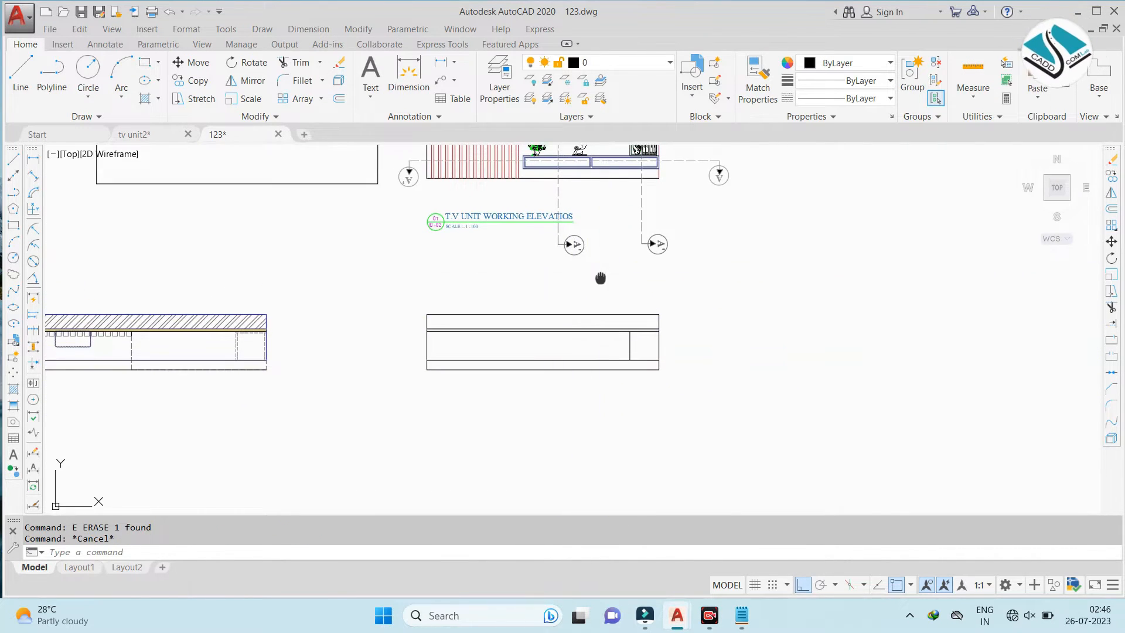
pyautogui.scroll(6, 603, 157)
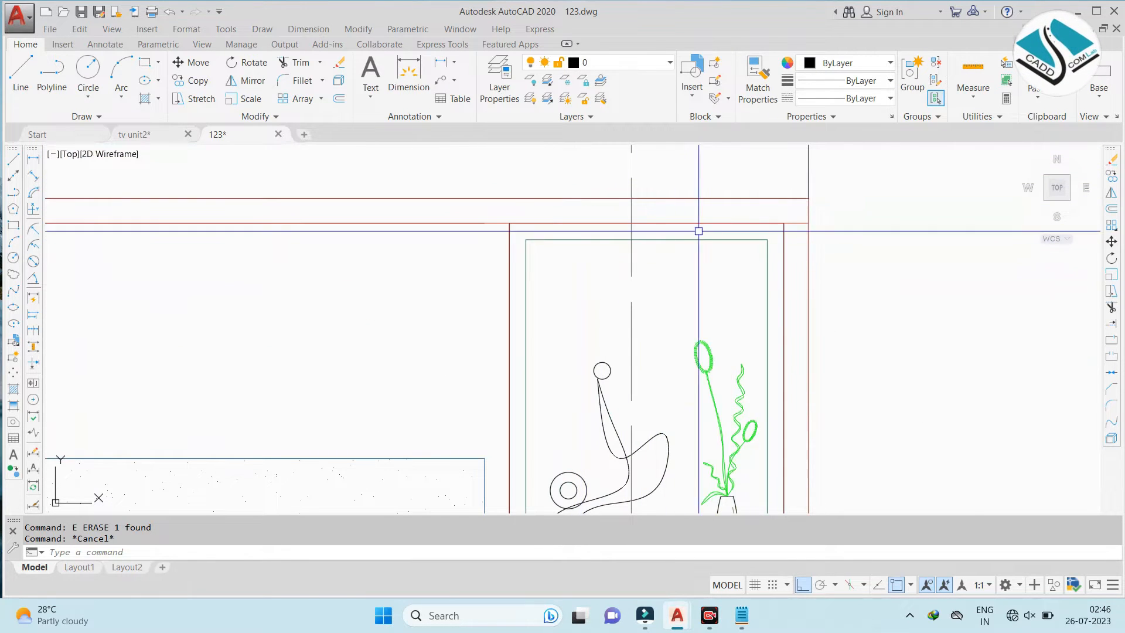
pyautogui.scroll(-6, 698, 231)
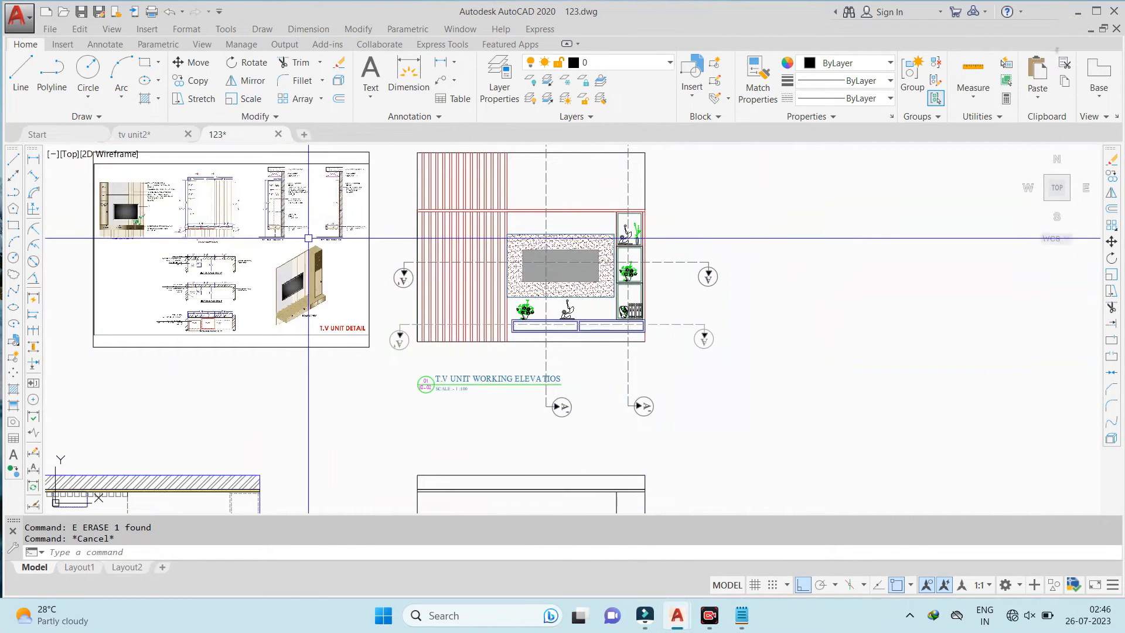
pyautogui.scroll(6, 640, 252)
pyautogui.scroll(3, 539, 310)
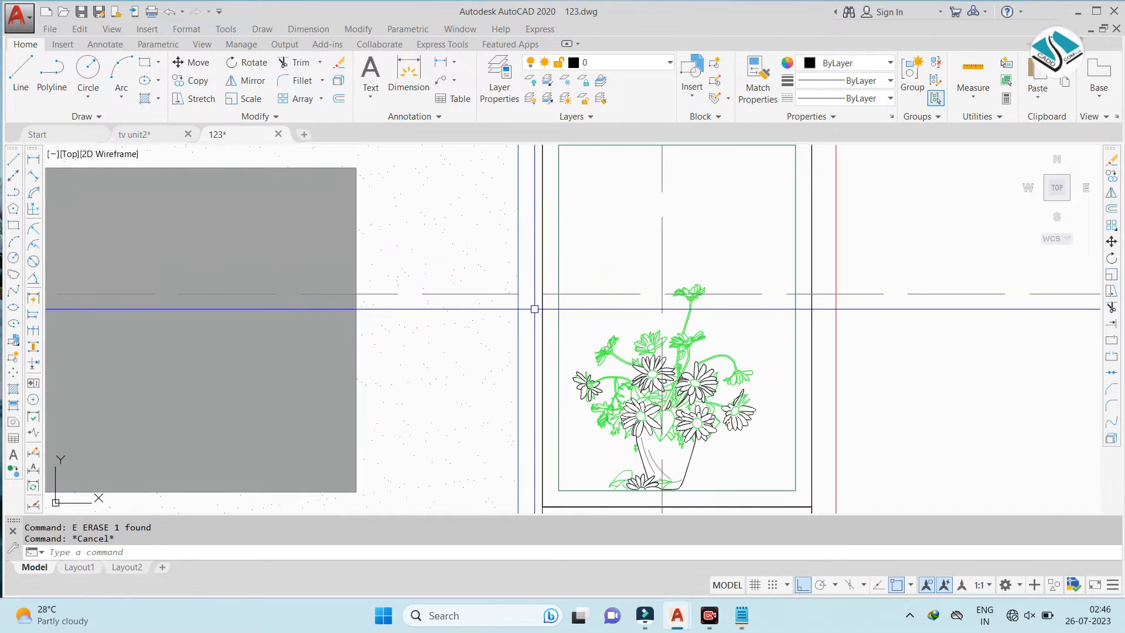
pyautogui.scroll(-5, 594, 308)
pyautogui.scroll(6, 562, 311)
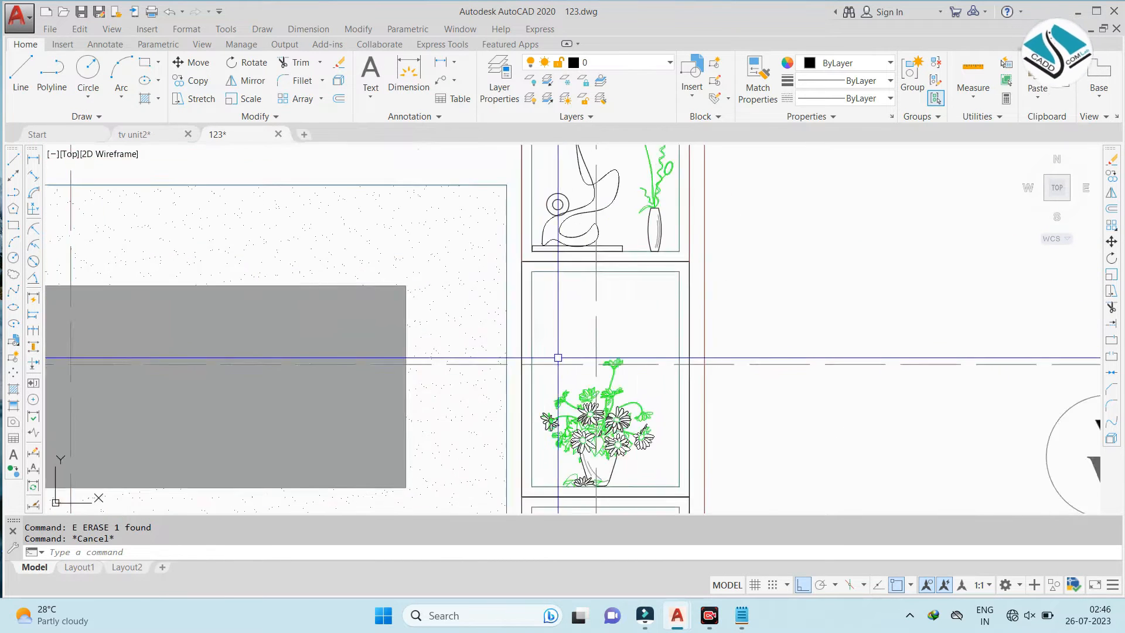
pyautogui.scroll(-6, 528, 374)
pyautogui.scroll(8, 520, 372)
pyautogui.press('Escape')
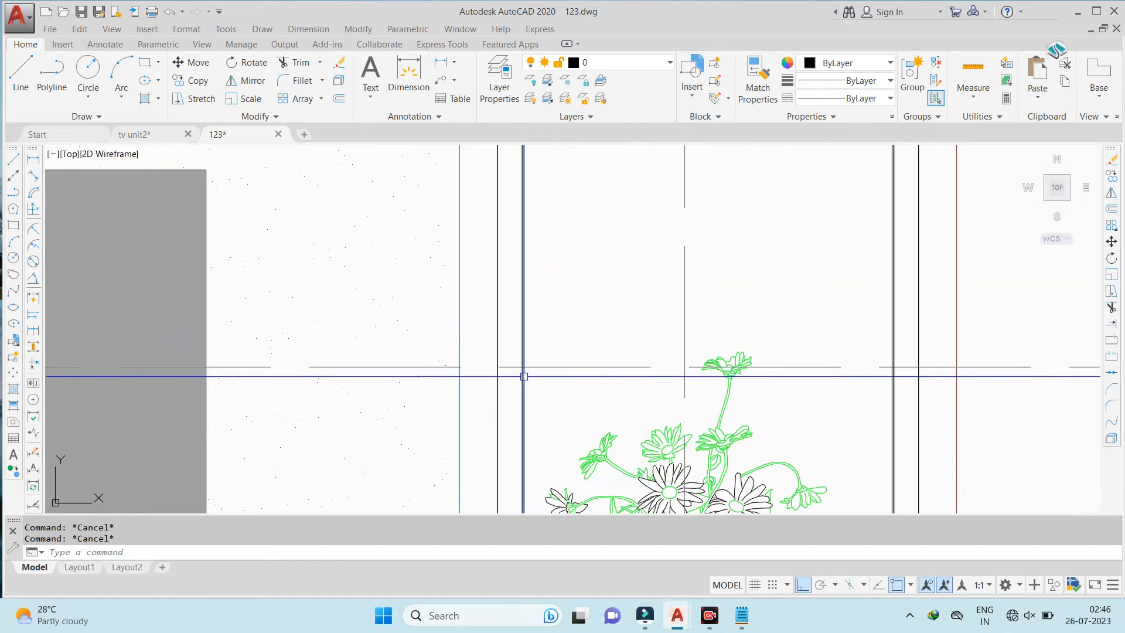
pyautogui.click(308, 28)
pyautogui.click(320, 70)
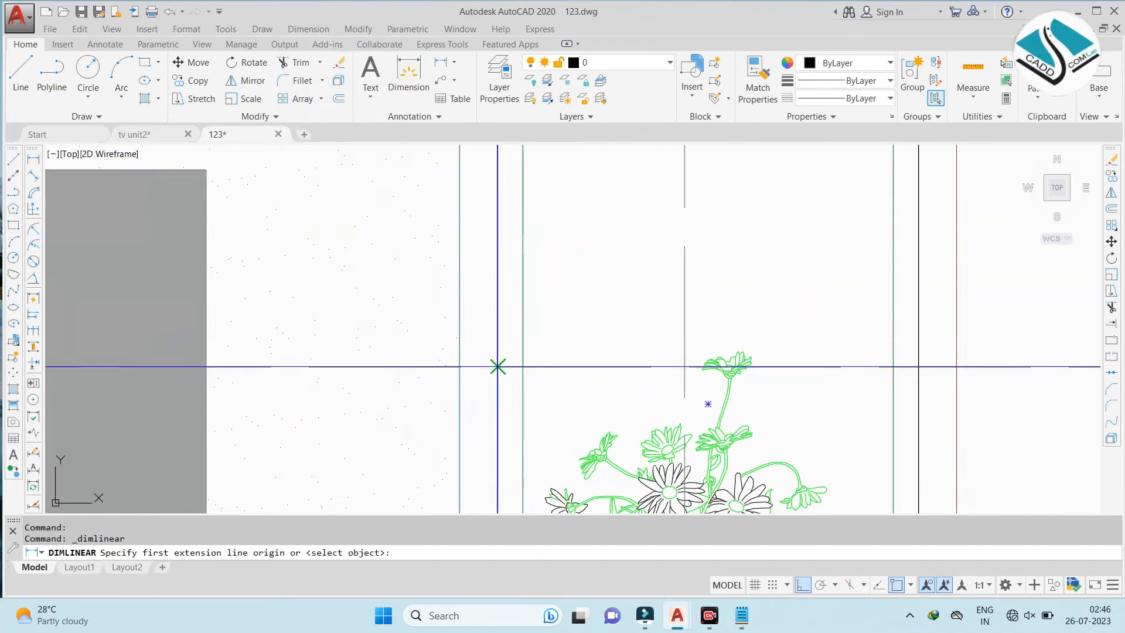
pyautogui.click(522, 368)
pyautogui.press('Escape')
pyautogui.scroll(-6, 528, 375)
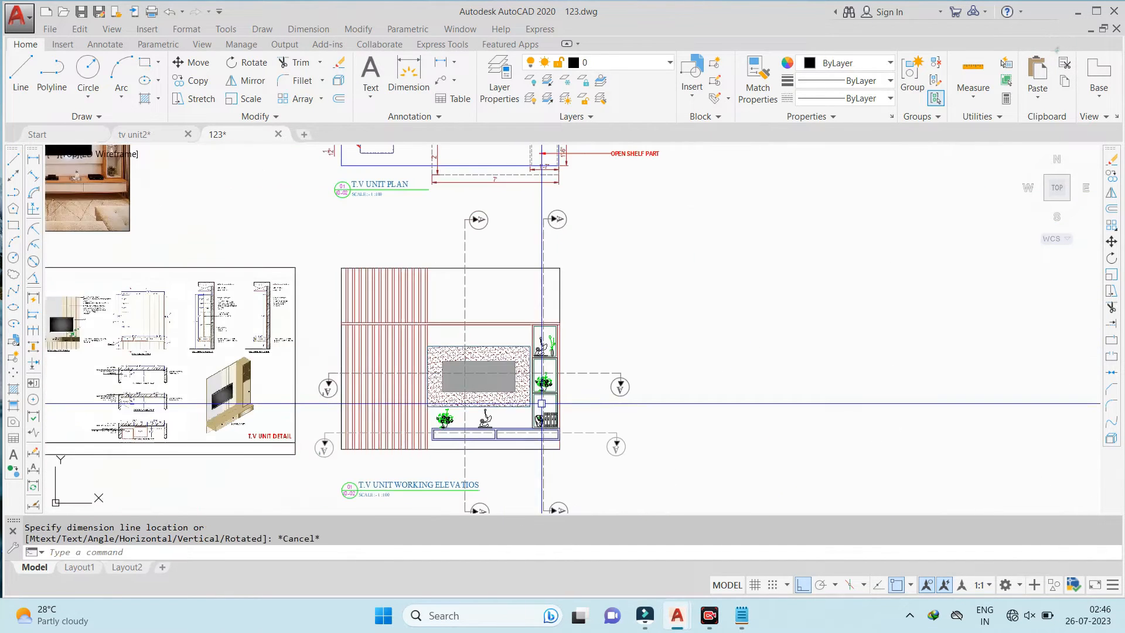
# Offset the shelf's left side line inward by the panel thickness and trim the shelf lines in the section plan
pyautogui.scroll(8, 540, 390)
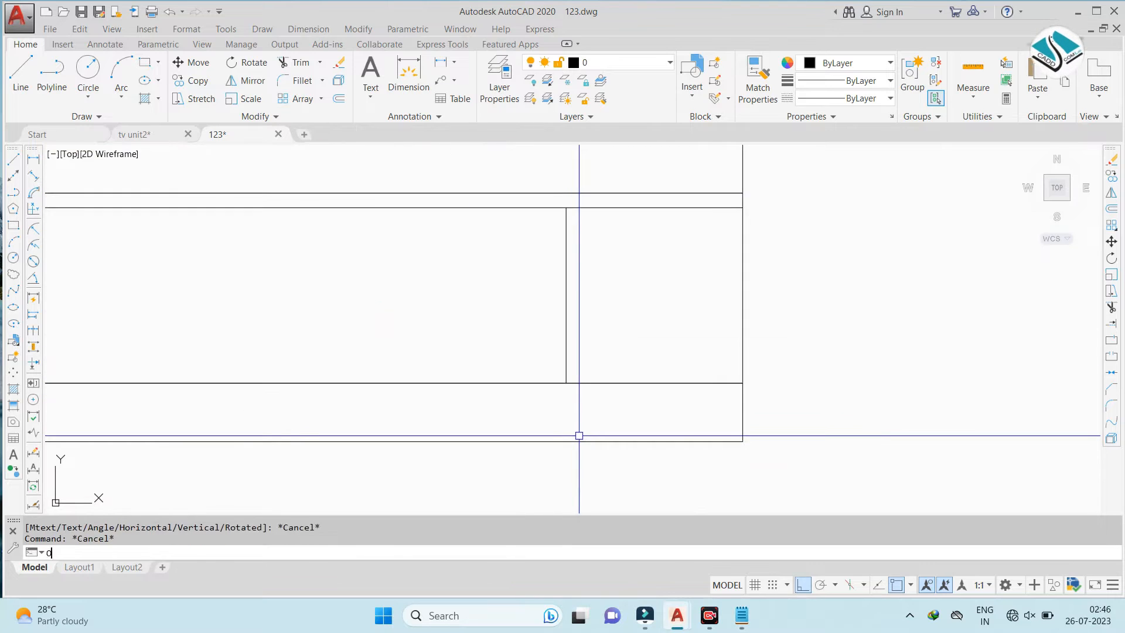
pyautogui.press('Return')
pyautogui.click(565, 316)
pyautogui.click(752, 296)
pyautogui.press('Escape')
pyautogui.write('tr')
pyautogui.press('Return')
pyautogui.press('Return')
pyautogui.scroll(-4, 528, 234)
pyautogui.scroll(4, 598, 237)
pyautogui.scroll(4, 640, 251)
pyautogui.scroll(-5, 439, 259)
pyautogui.scroll(3, 540, 347)
pyautogui.scroll(-5, 540, 347)
pyautogui.press('Escape')
# Examine the open shelf in the working elevation and its dashed outline in the T.V unit plan
pyautogui.scroll(4, 539, 176)
pyautogui.scroll(-5, 539, 176)
pyautogui.scroll(5, 527, 251)
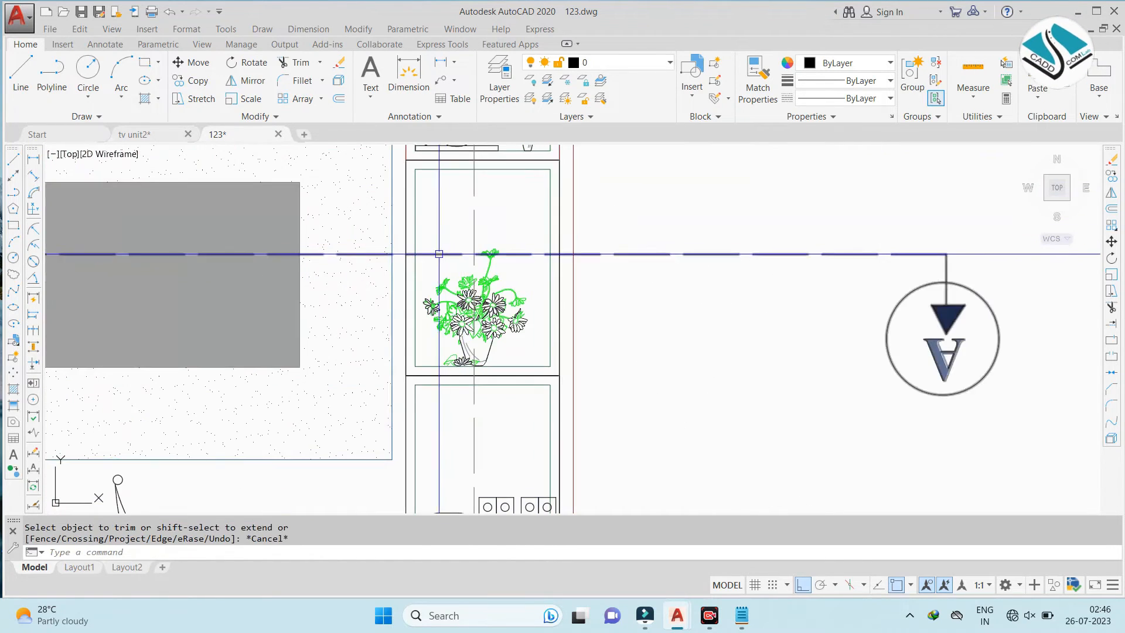
pyautogui.scroll(-3, 506, 191)
pyautogui.scroll(-5, 507, 191)
pyautogui.scroll(5, 516, 293)
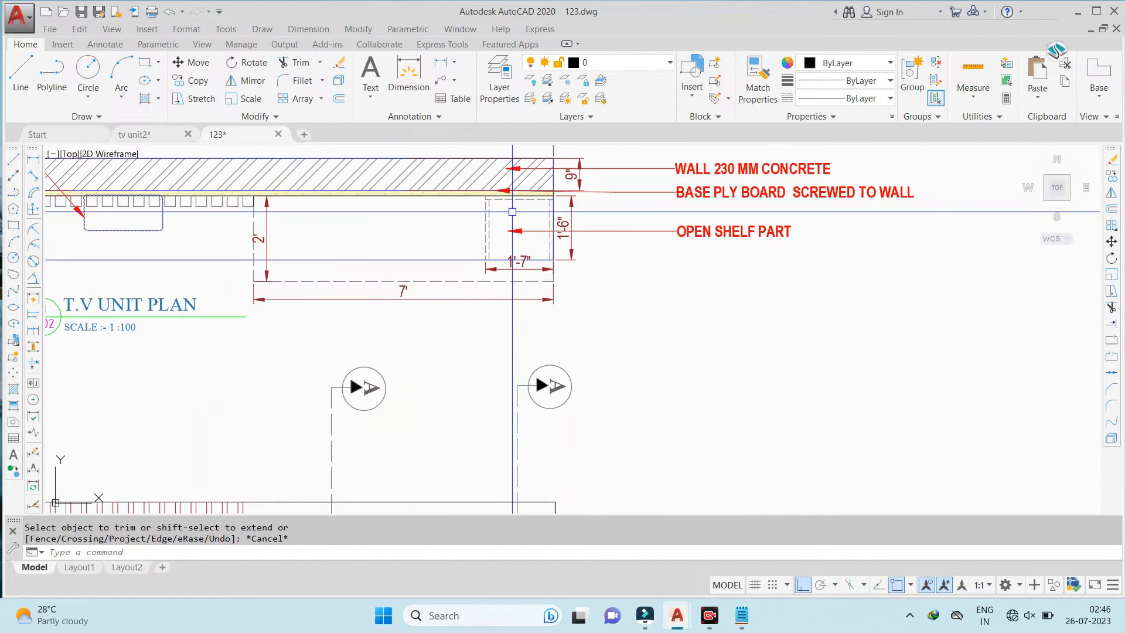
# Offset the open shelf's back line 1" inward in the section plan and trim it at the side panels
pyautogui.scroll(-6, 537, 300)
pyautogui.scroll(6, 537, 300)
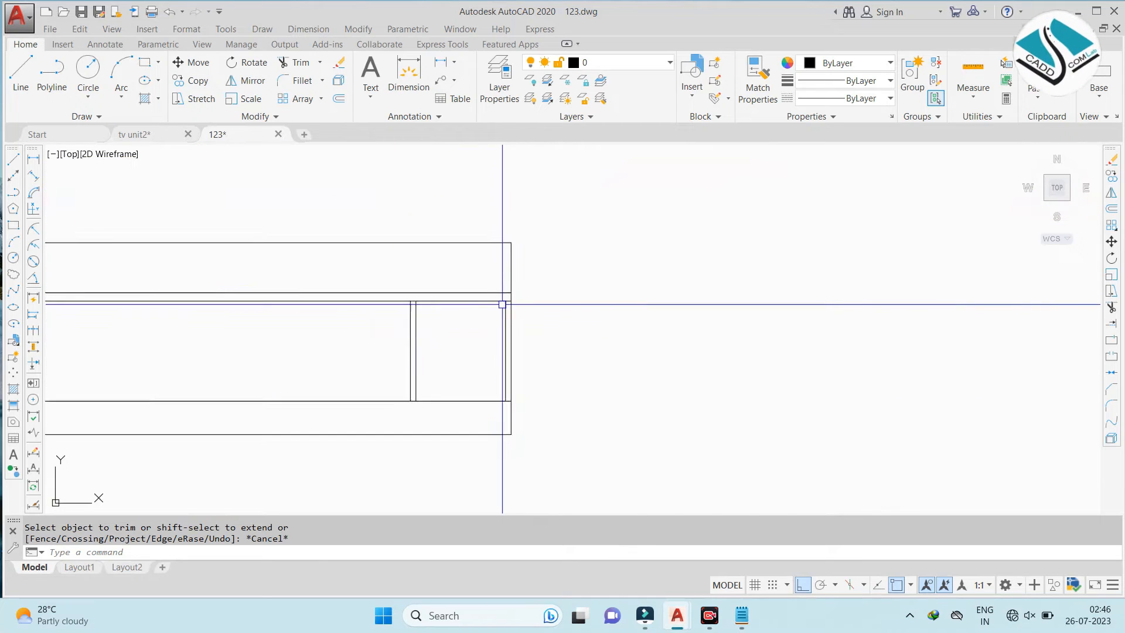
pyautogui.press('Escape')
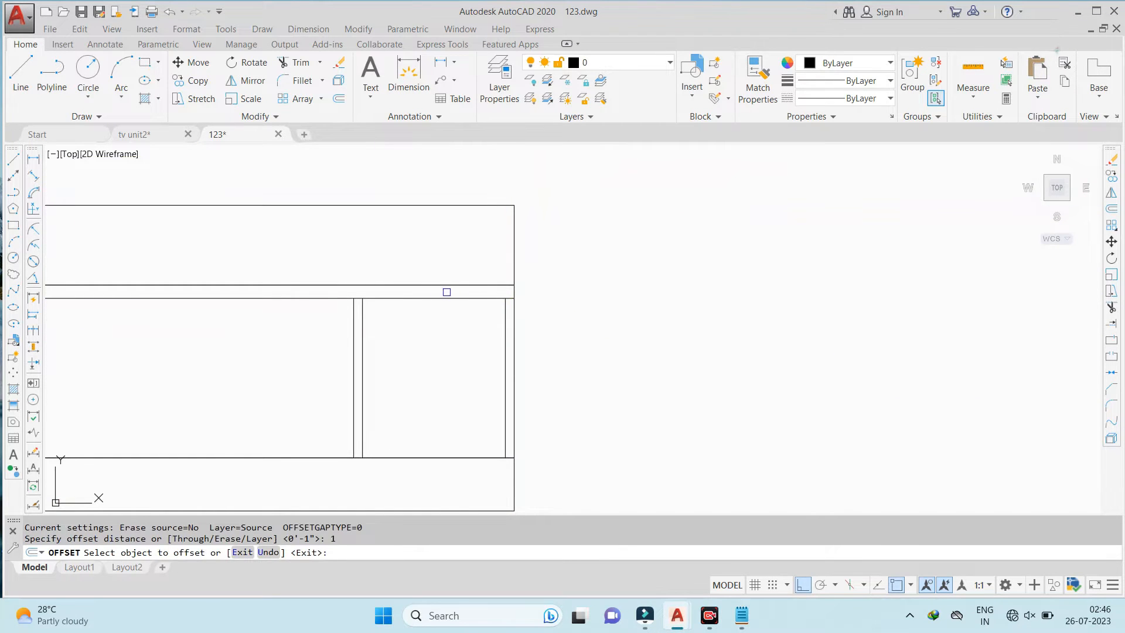
pyautogui.press('Escape')
pyautogui.write('tr')
pyautogui.press('Return')
pyautogui.press('Return')
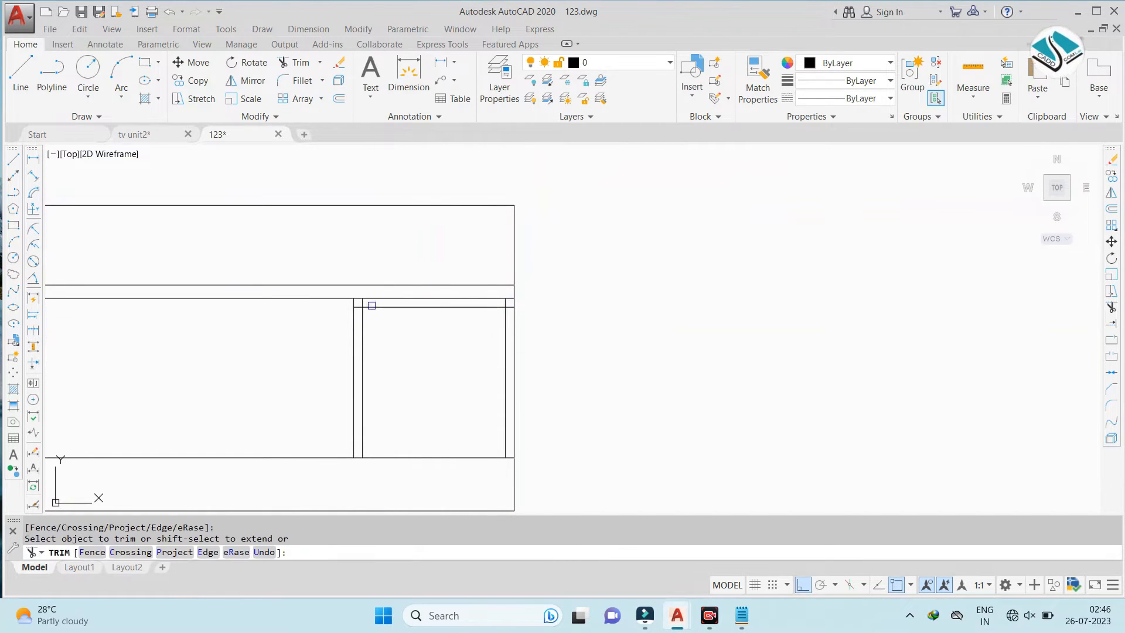
pyautogui.scroll(3, 372, 305)
pyautogui.click(722, 299)
pyautogui.scroll(-6, 579, 273)
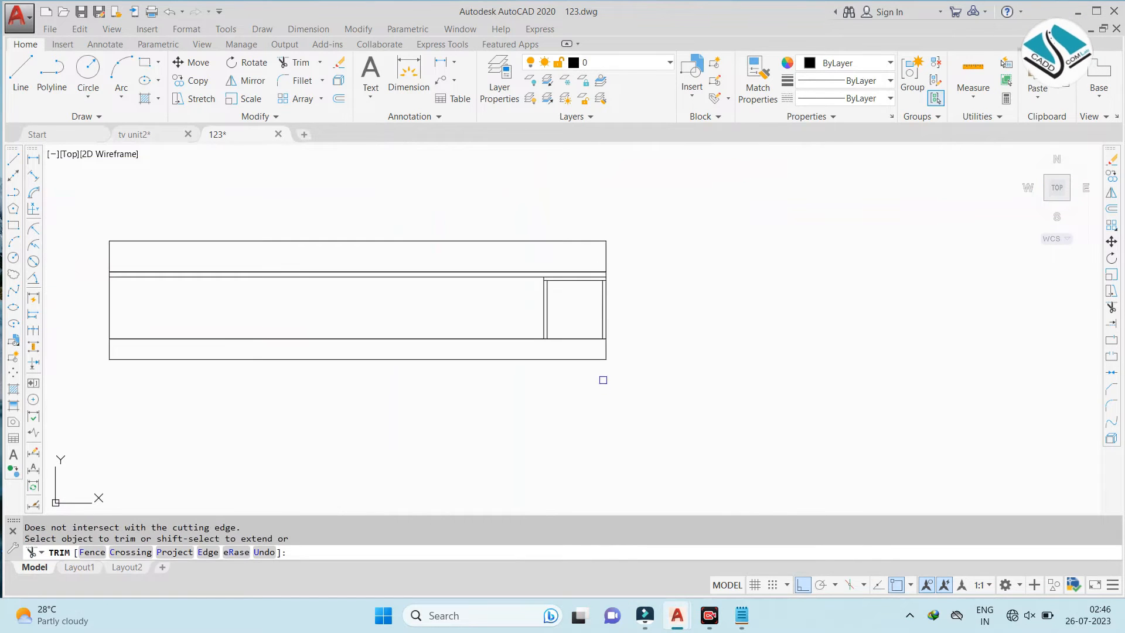
pyautogui.press('Escape')
# Examine the open shelf's right edge in the working elevation and compare it with the shelf in the section plan
pyautogui.scroll(-4, 578, 354)
pyautogui.scroll(4, 585, 213)
pyautogui.scroll(3, 585, 212)
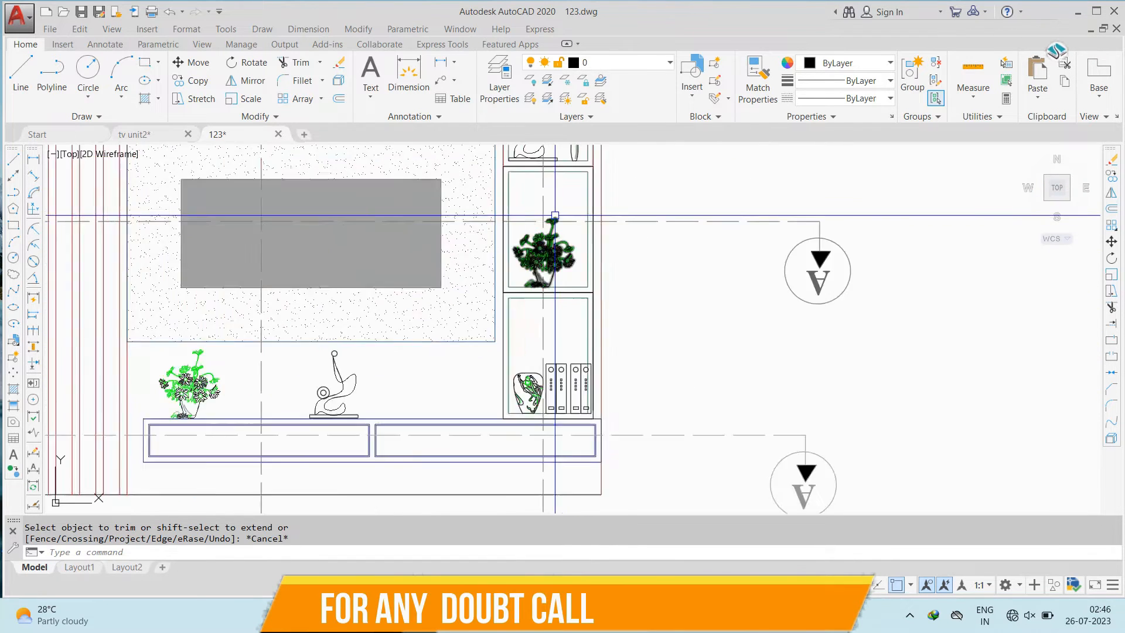
pyautogui.scroll(-6, 570, 228)
pyautogui.scroll(6, 568, 219)
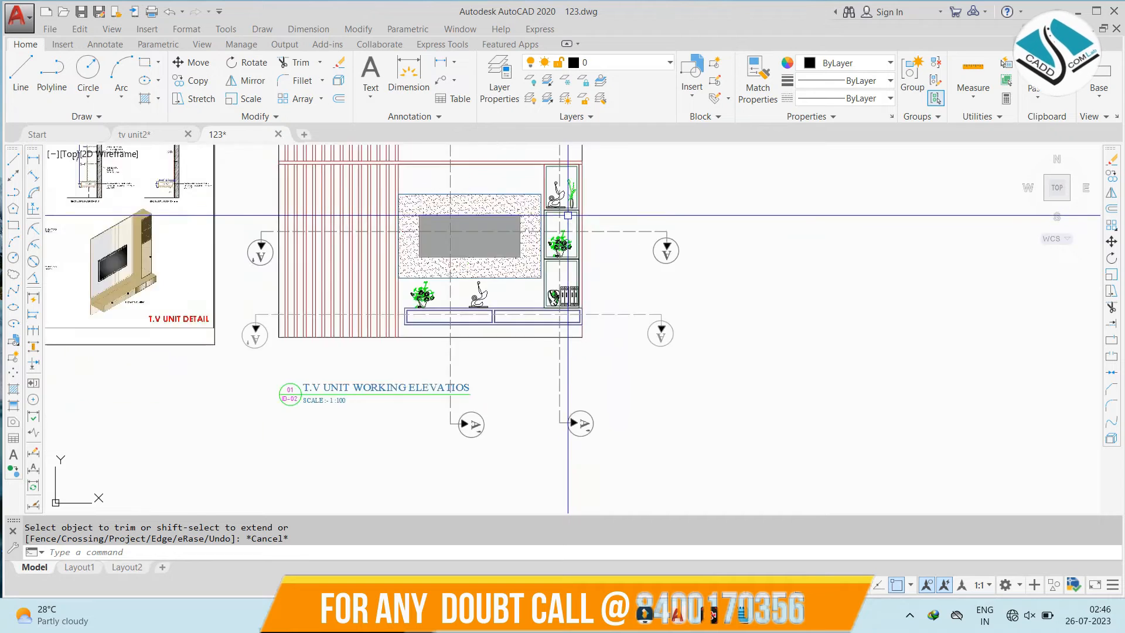
pyautogui.scroll(-6, 592, 193)
pyautogui.scroll(2, 594, 191)
pyautogui.scroll(3, 586, 190)
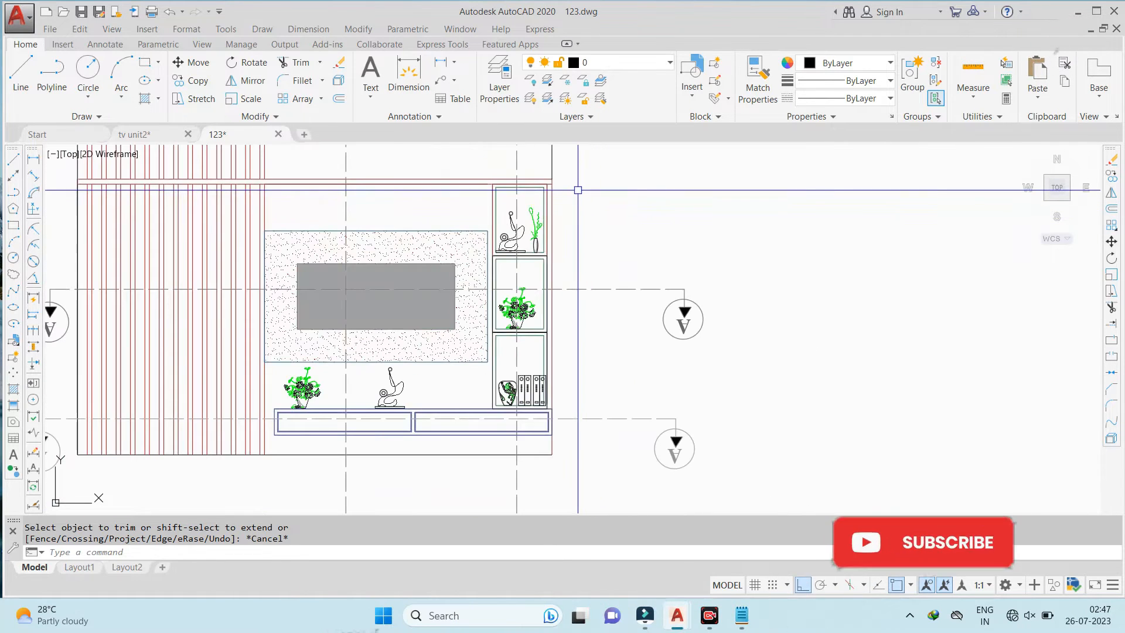
pyautogui.scroll(-2, 568, 188)
pyautogui.scroll(3, 560, 183)
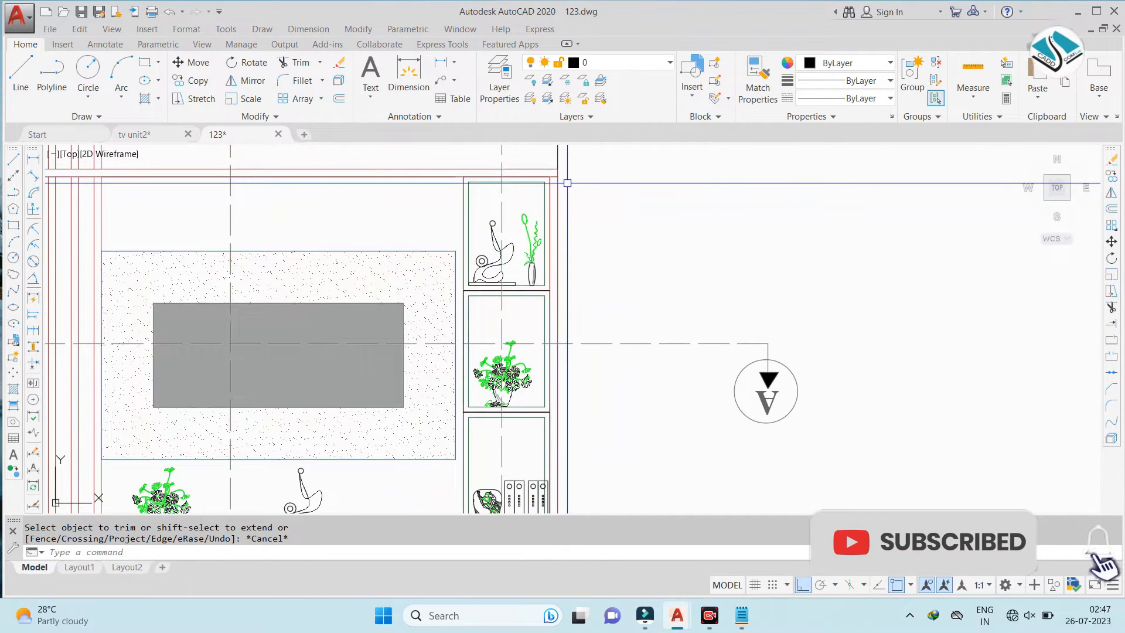
pyautogui.scroll(-8, 562, 180)
pyautogui.scroll(8, 382, 196)
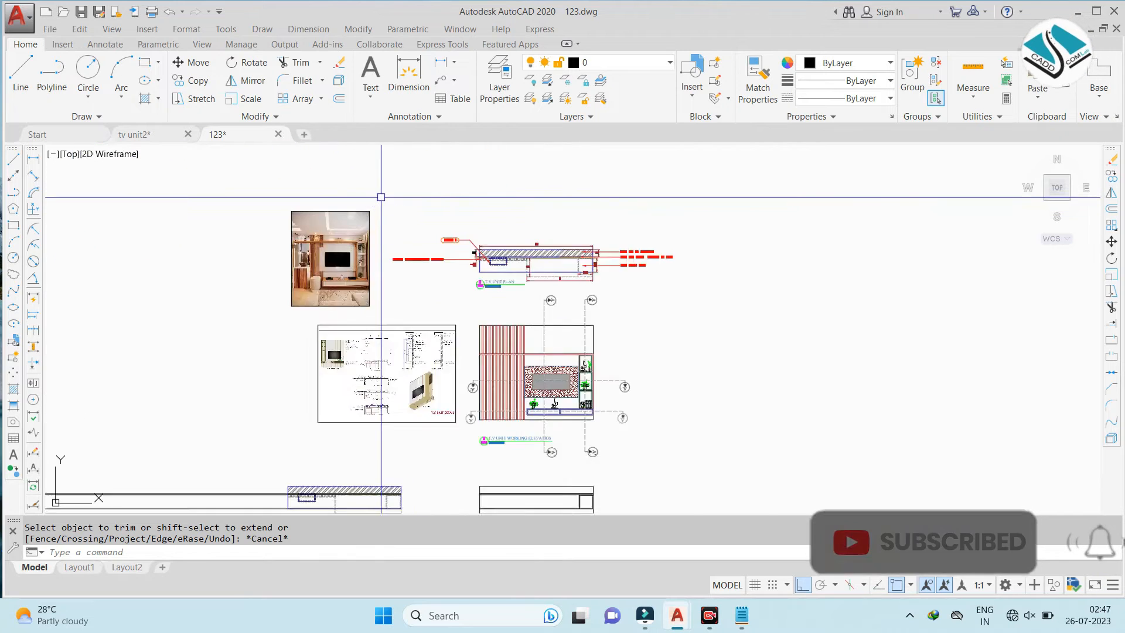
pyautogui.scroll(-4, 567, 391)
pyautogui.scroll(6, 667, 375)
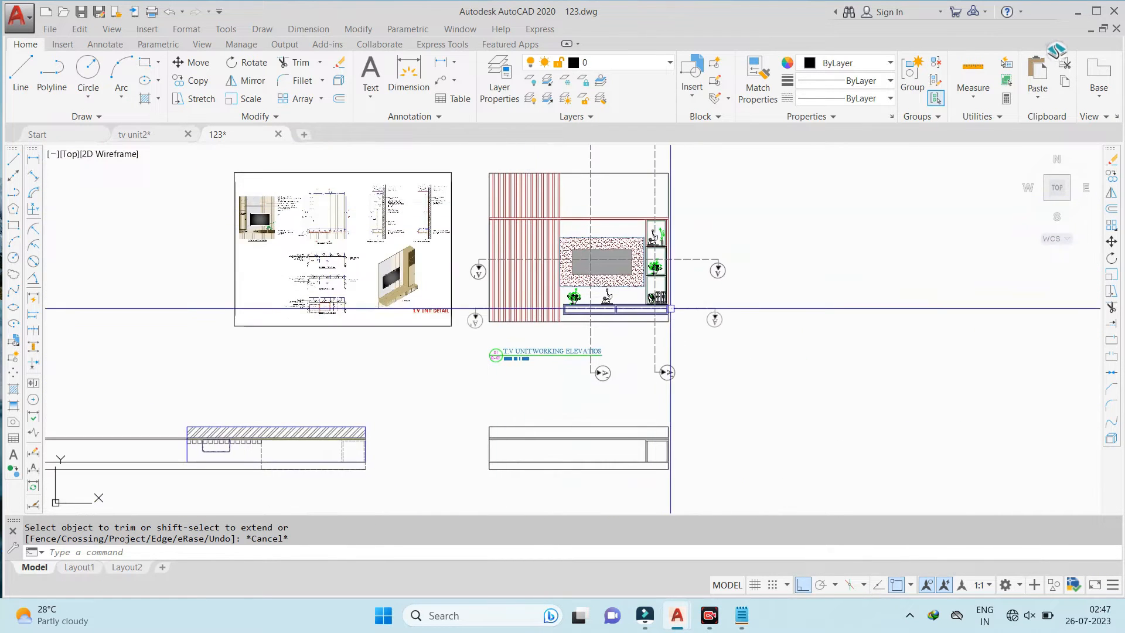
pyautogui.scroll(-6, 668, 378)
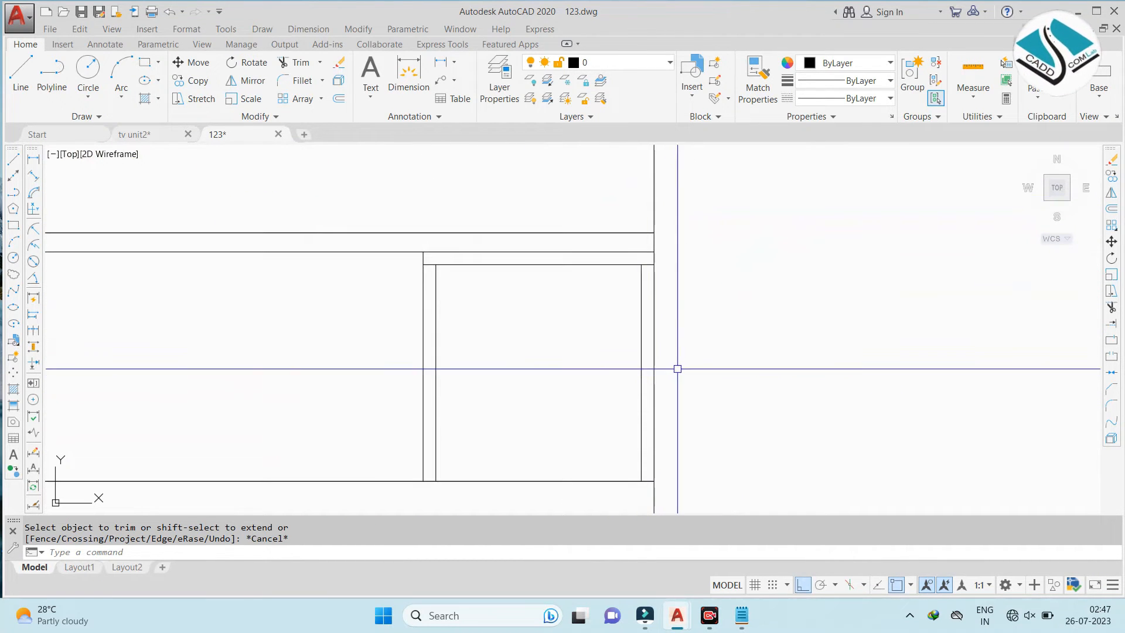
pyautogui.scroll(10, 620, 212)
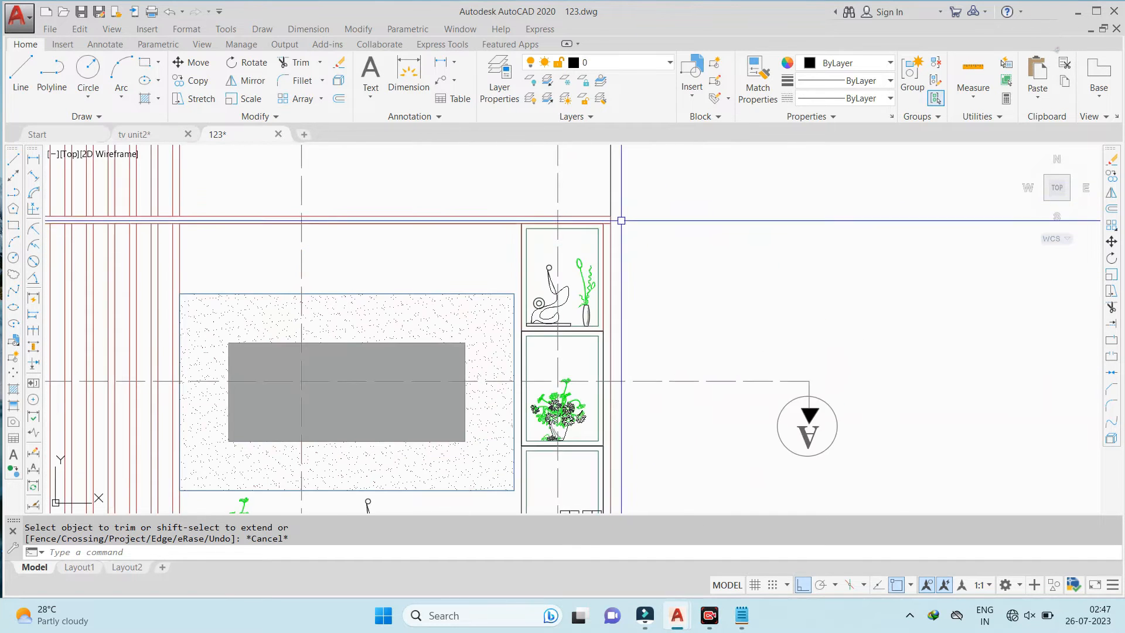
# Measure the gap between the open shelf's right side and the unit's outer edge in the elevation with a linear dimension
pyautogui.click(327, 29)
pyautogui.click(314, 70)
pyautogui.click(309, 30)
pyautogui.click(314, 70)
pyautogui.scroll(2, 625, 272)
pyautogui.click(514, 224)
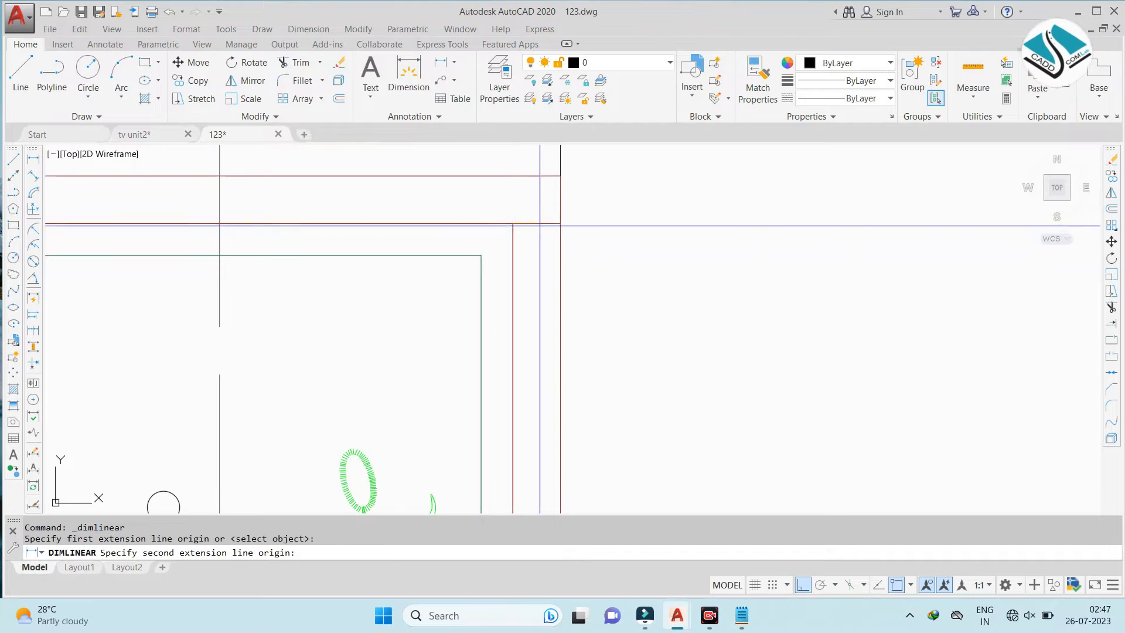
pyautogui.click(560, 224)
pyautogui.scroll(-6, 556, 235)
pyautogui.press('Escape')
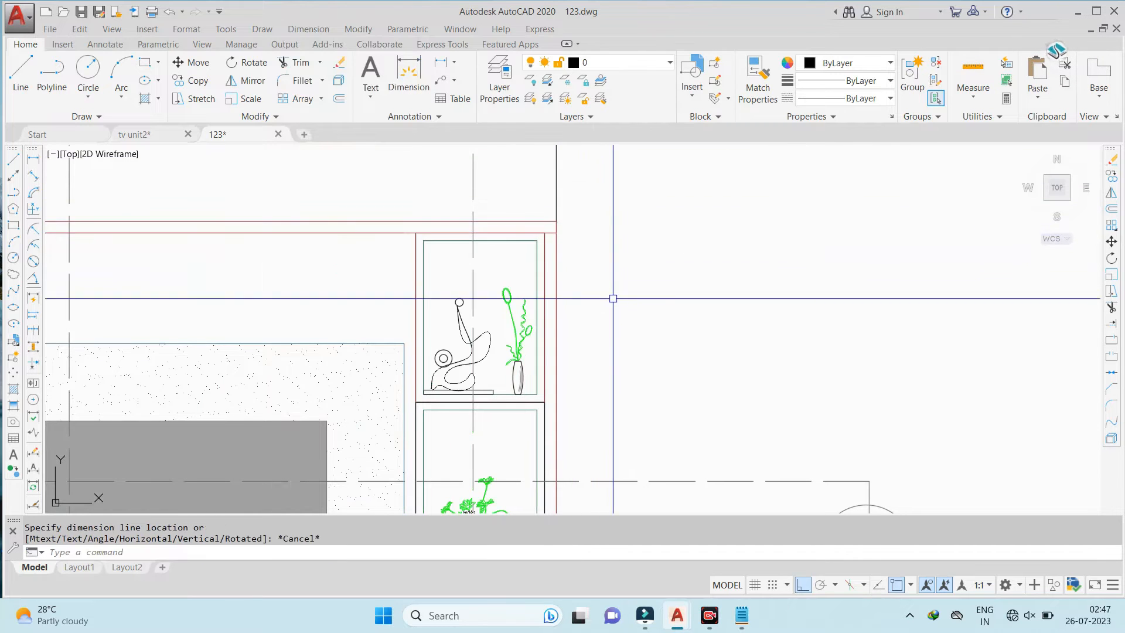
# Erase the inner line of the shelf's right side panel in the section plan
pyautogui.scroll(-6, 613, 294)
pyautogui.moveTo(615, 438); pyautogui.dragTo(584, 222, button='middle')
pyautogui.scroll(6, 565, 449)
pyautogui.scroll(2, 575, 377)
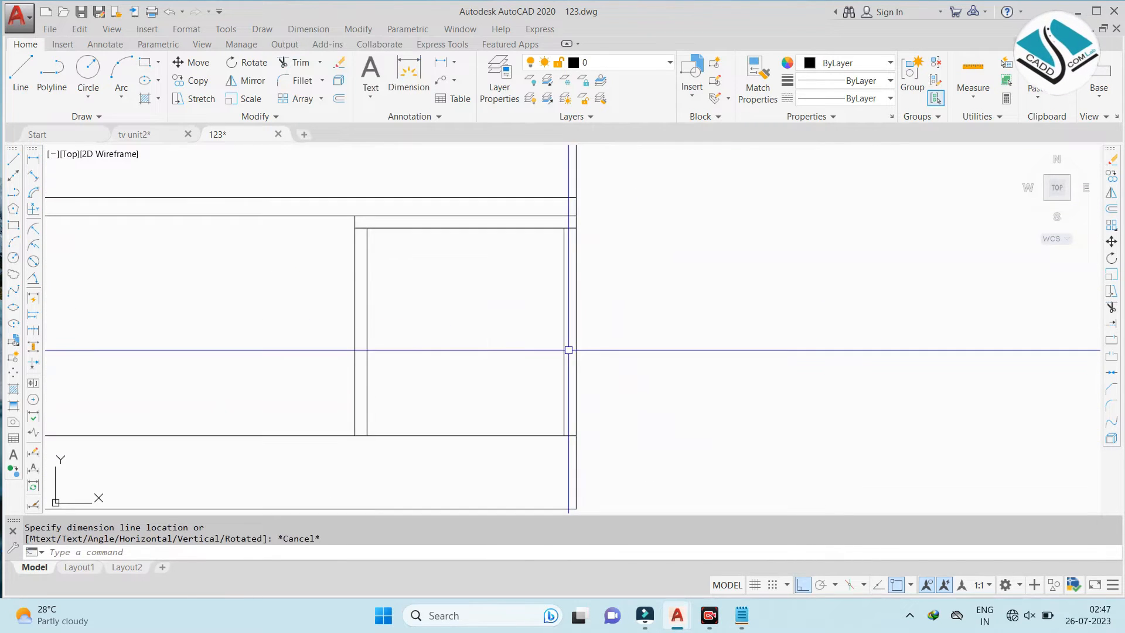
pyautogui.click(564, 350)
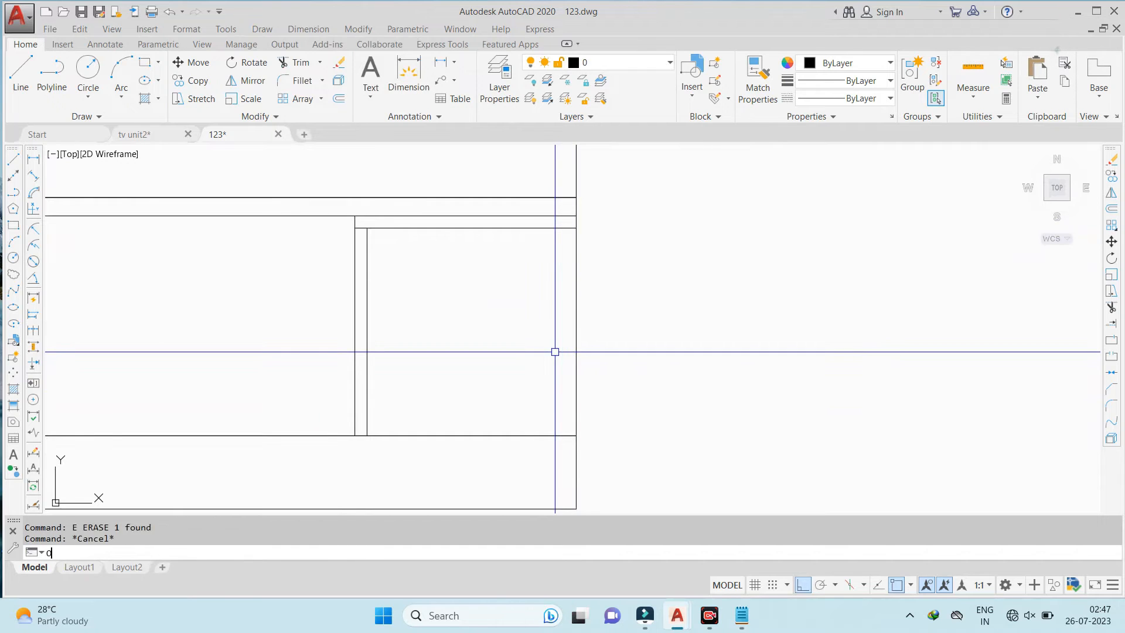
# Offset the section outline's right edge 1 3/16" inward and trim the new line to the shelf's depth
pyautogui.press('Return')
pyautogui.click(577, 345)
pyautogui.write('r')
pyautogui.press('Return')
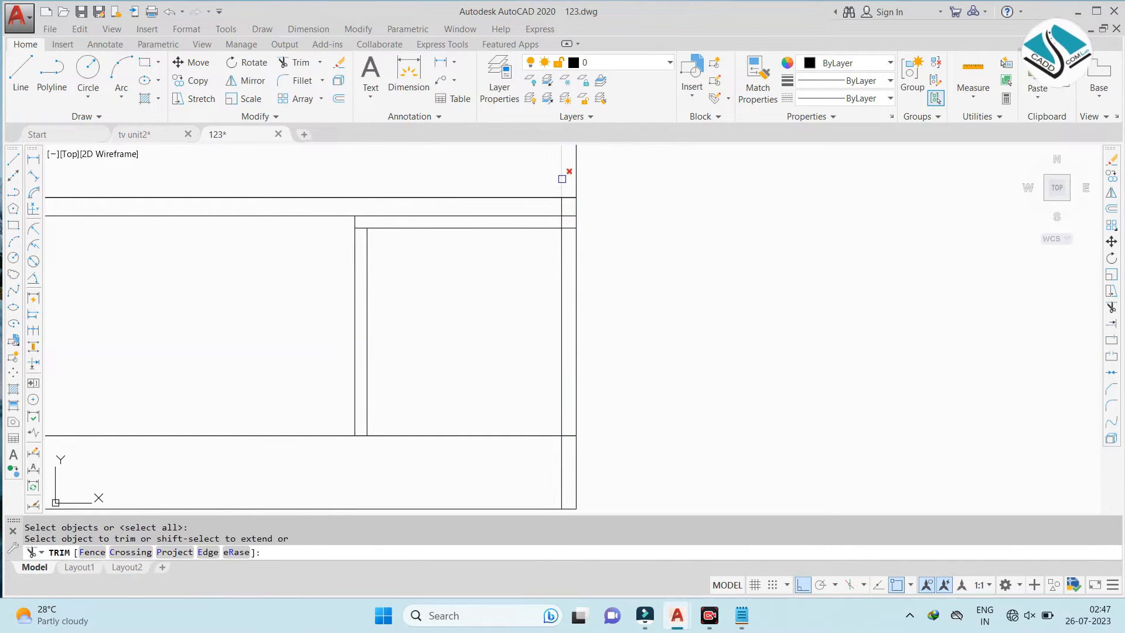
pyautogui.scroll(3, 561, 205)
pyautogui.scroll(-3, 558, 247)
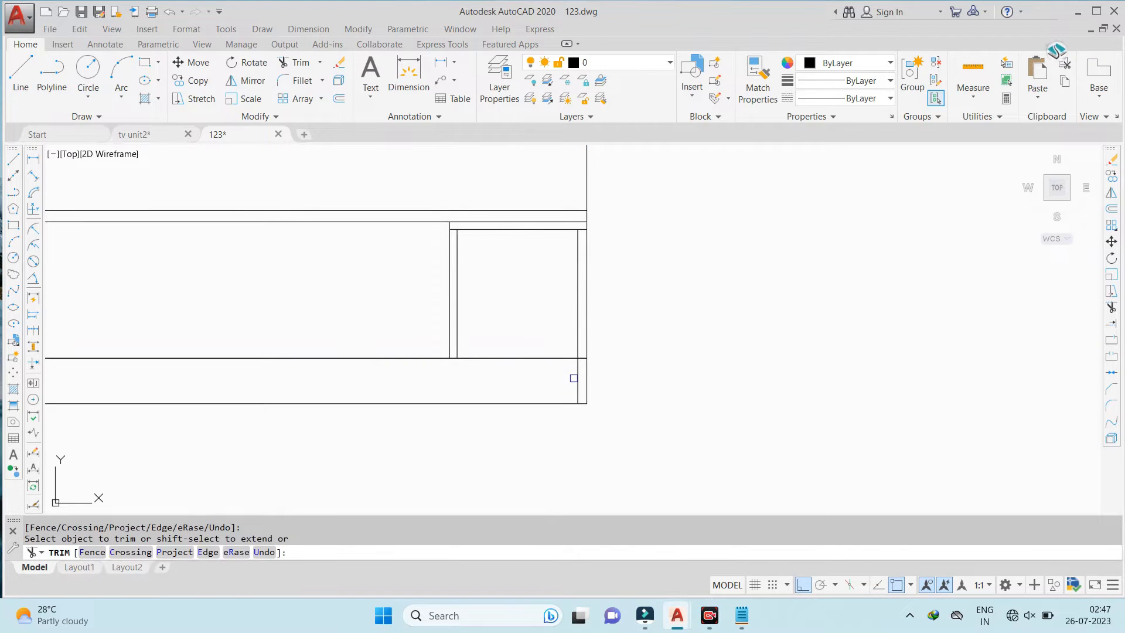
pyautogui.press('Escape')
pyautogui.press('Escape')
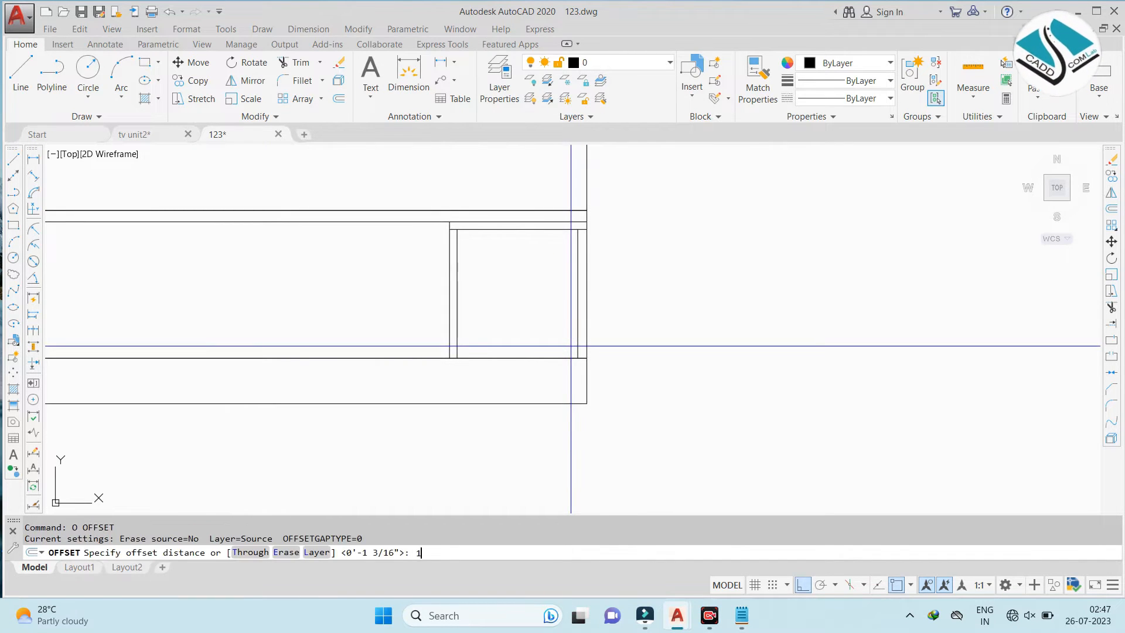
# Offset the trimmed right side line another 1" inward to form the shelf's right panel
pyautogui.scroll(2, 581, 271)
pyautogui.click(568, 273)
pyautogui.click(557, 271)
pyautogui.press('Escape')
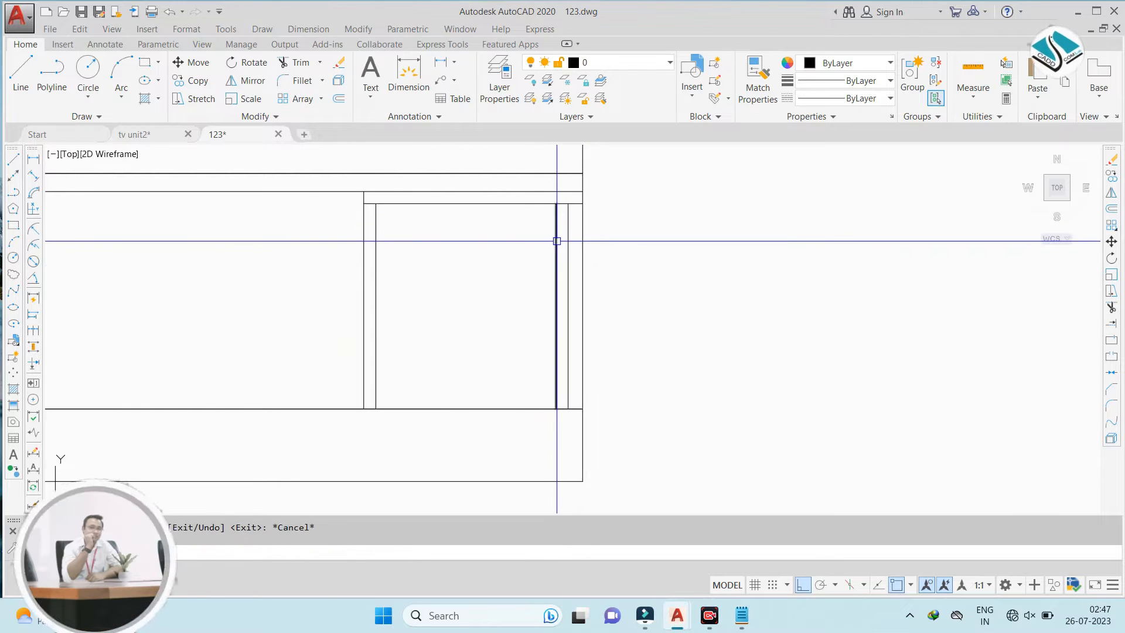
# Erase both offset lines of the shelf's right side panel in the section plan
pyautogui.scroll(4, 573, 239)
pyautogui.click(575, 226)
pyautogui.click(518, 252)
pyautogui.press('Delete')
pyautogui.scroll(-4, 560, 307)
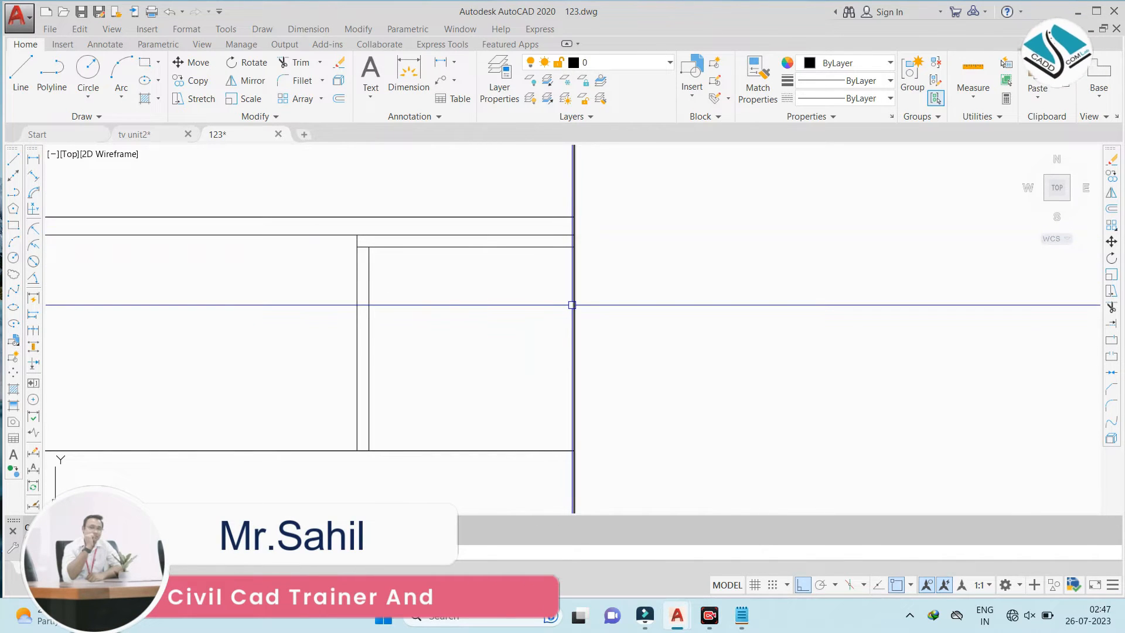
# Draw vertical construction lines through the inner and outer edges of the shelf's right panel in the working elevation
pyautogui.scroll(-3, 574, 305)
pyautogui.scroll(5, 547, 337)
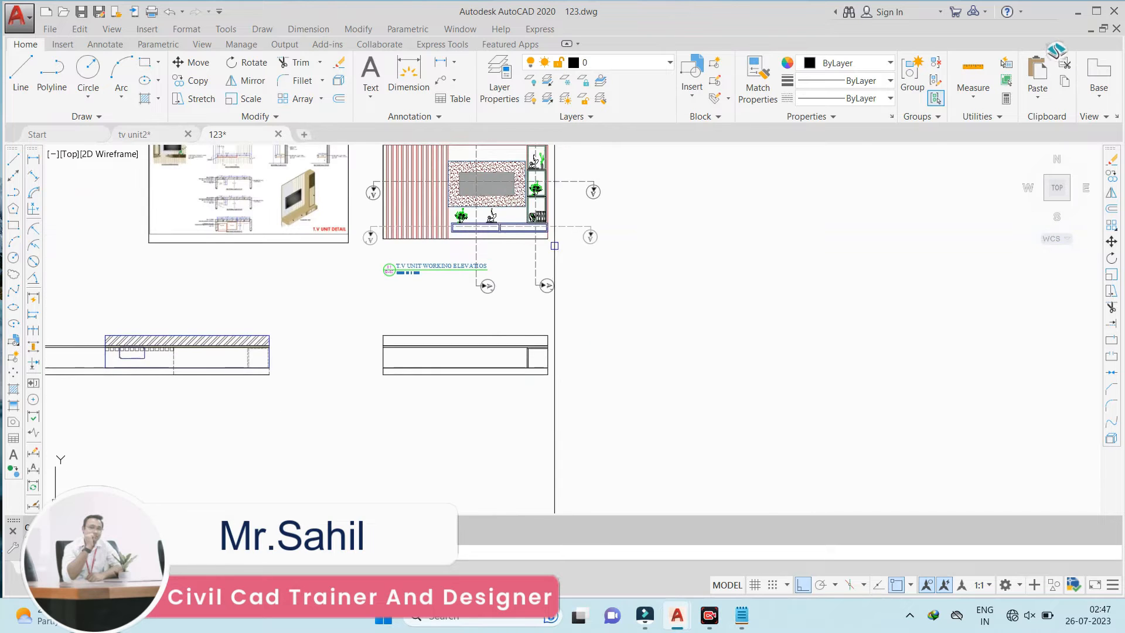
pyautogui.scroll(5, 536, 294)
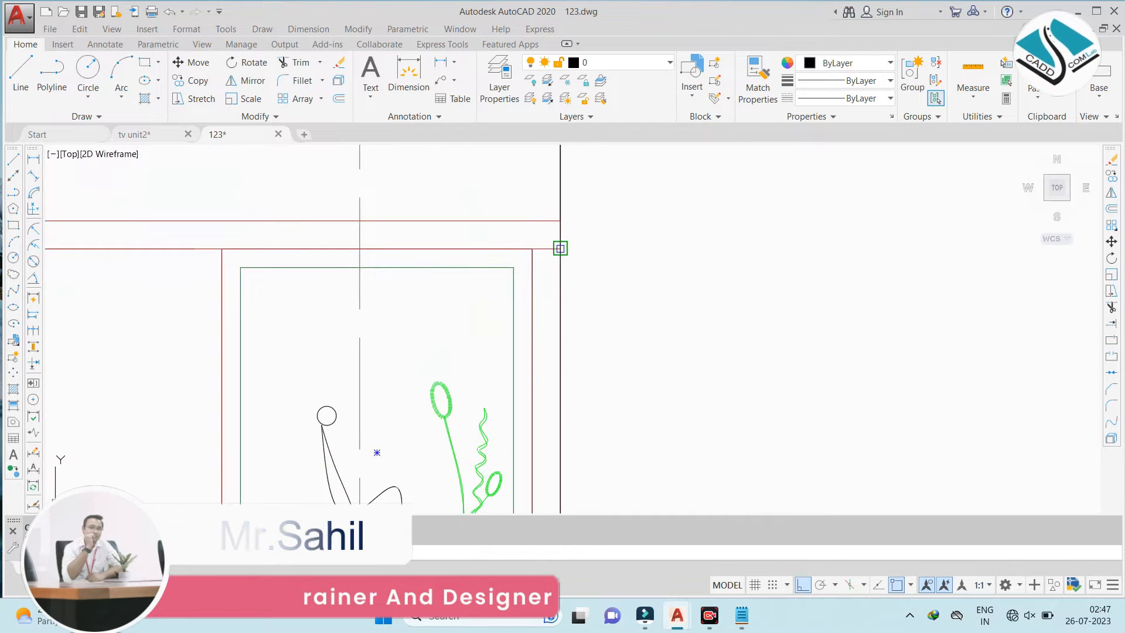
pyautogui.click(532, 248)
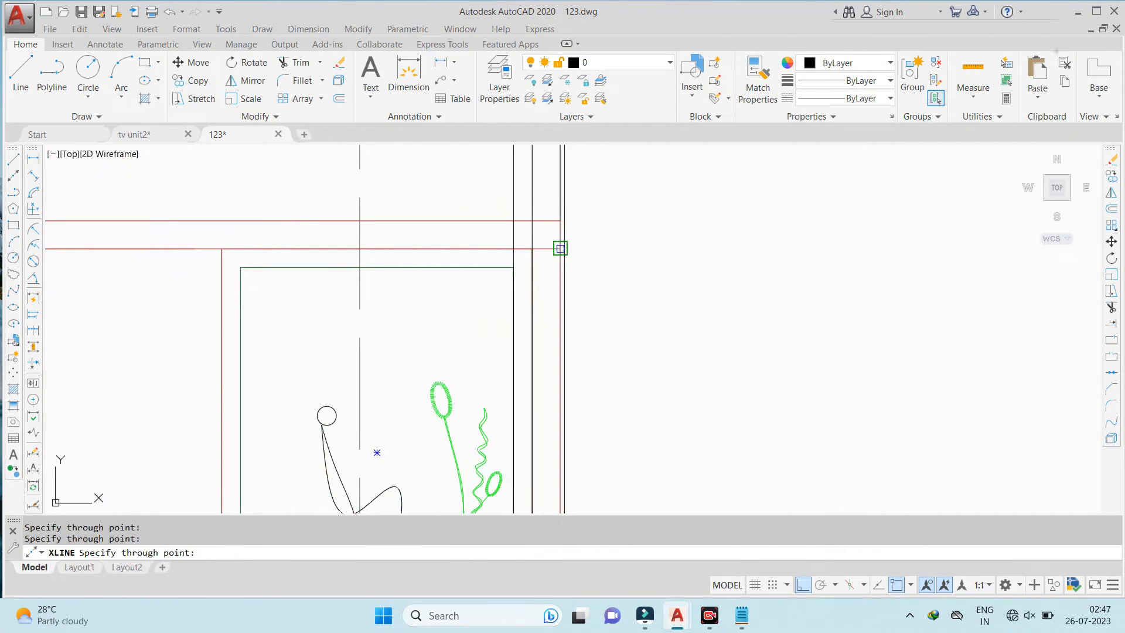
pyautogui.scroll(-5, 541, 200)
pyautogui.press('Escape')
# Try to trim the projected construction lines above the section plan's upper lines
pyautogui.moveTo(581, 437); pyautogui.dragTo(576, 154, button='middle')
pyautogui.moveTo(573, 508)
pyautogui.mouseDown(button='middle')
pyautogui.moveTo(565, 226)
pyautogui.moveTo(586, 119)
pyautogui.mouseUp(button='middle')
pyautogui.scroll(3, 557, 337)
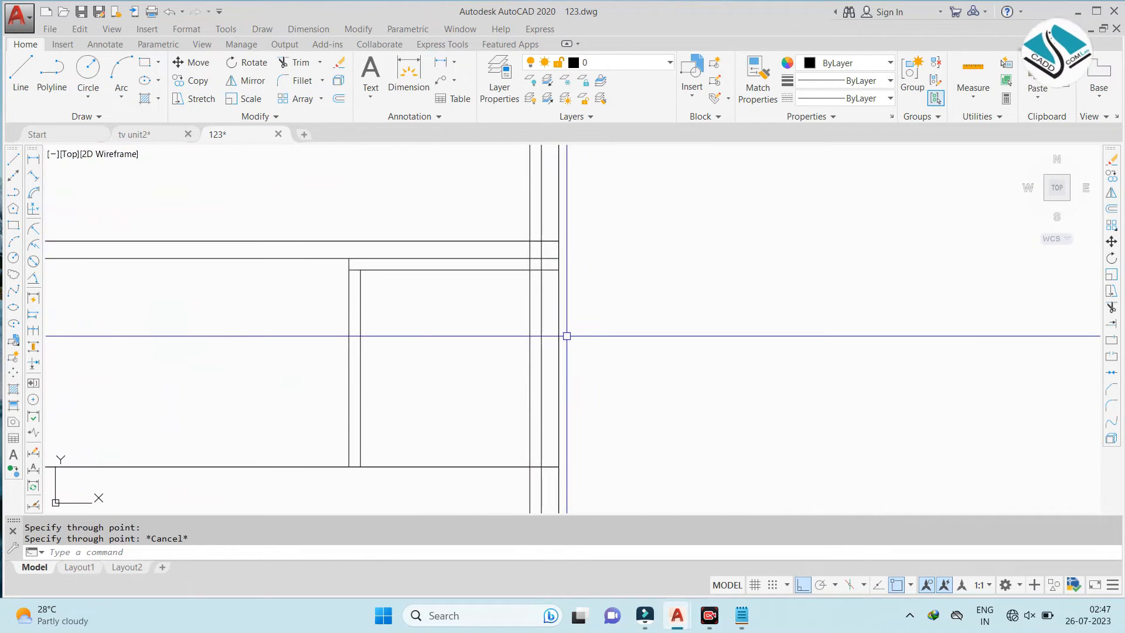
pyautogui.press('Return')
pyautogui.scroll(4, 522, 264)
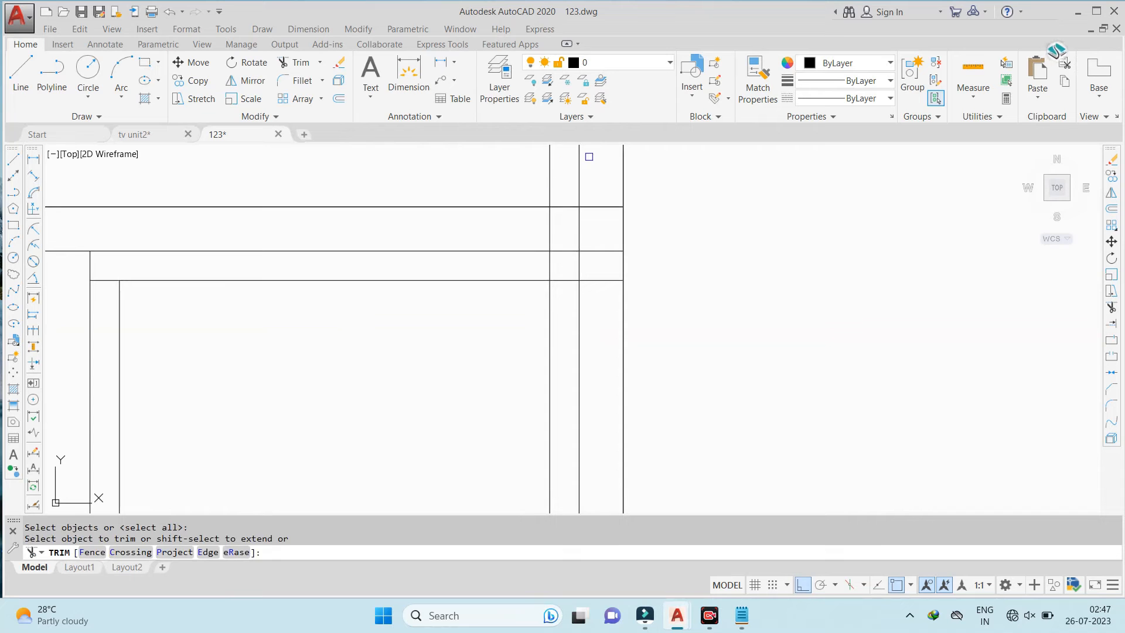
pyautogui.scroll(-4, 571, 294)
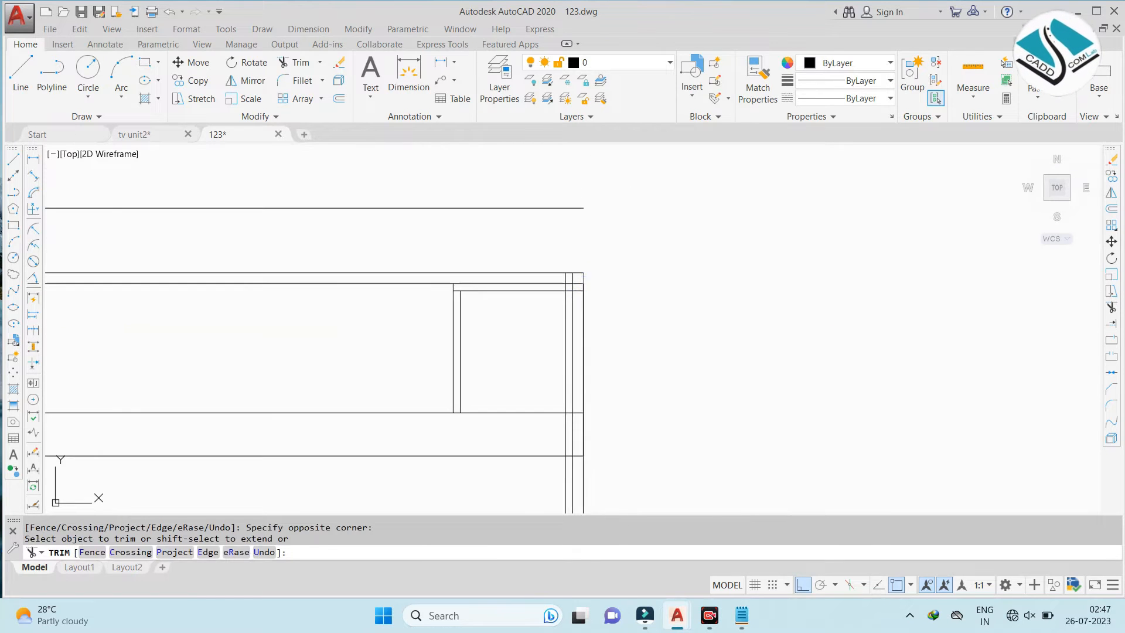
pyautogui.hotkey('ctrl', 'z')
# Trim the two projected lines above the shelf's back panel in the section plan, keeping the outline's right edge
pyautogui.scroll(-4, 585, 262)
pyautogui.scroll(-2, 580, 203)
pyautogui.moveTo(576, 215); pyautogui.dragTo(579, 259, button='middle')
pyautogui.scroll(6, 583, 249)
pyautogui.click(630, 194)
pyautogui.click(340, 225)
pyautogui.scroll(2, 548, 329)
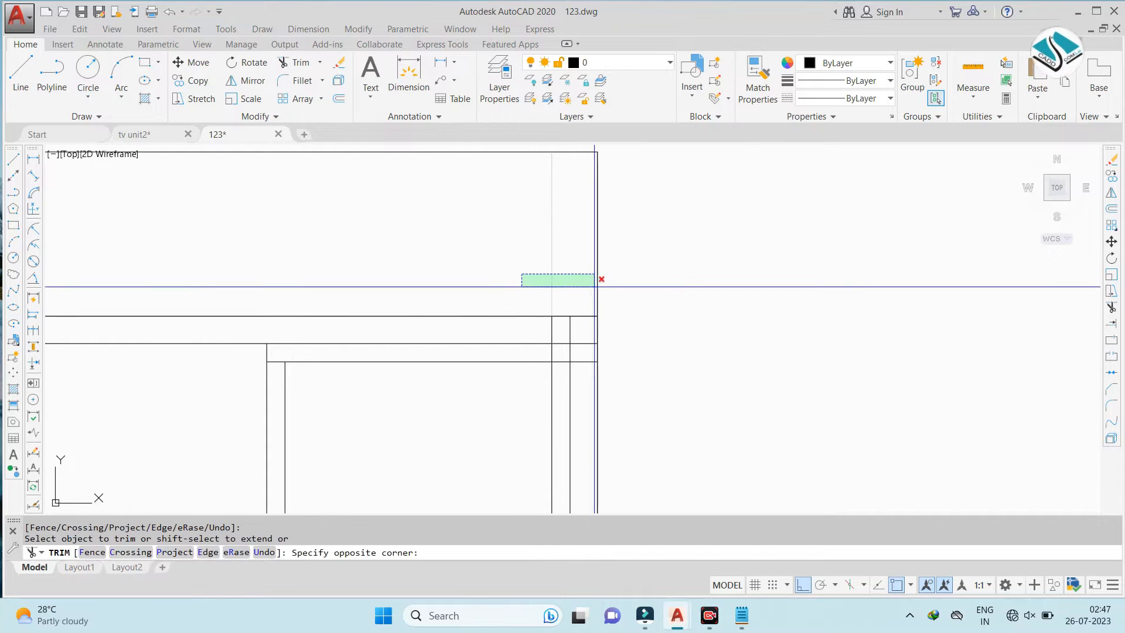
pyautogui.click(598, 283)
pyautogui.scroll(6, 560, 343)
pyautogui.scroll(-6, 622, 273)
pyautogui.scroll(4, 628, 297)
pyautogui.scroll(-1, 597, 301)
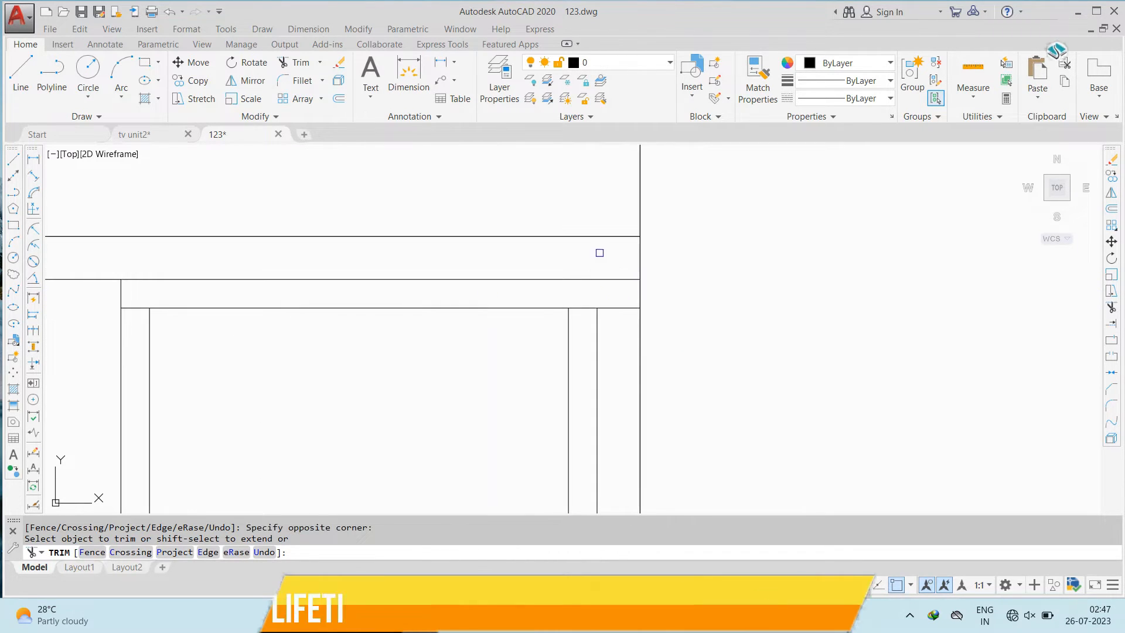
# Trim the two projected lines below the shelf's front line in the section plan
pyautogui.scroll(-3, 599, 254)
pyautogui.scroll(4, 606, 440)
pyautogui.click(682, 438)
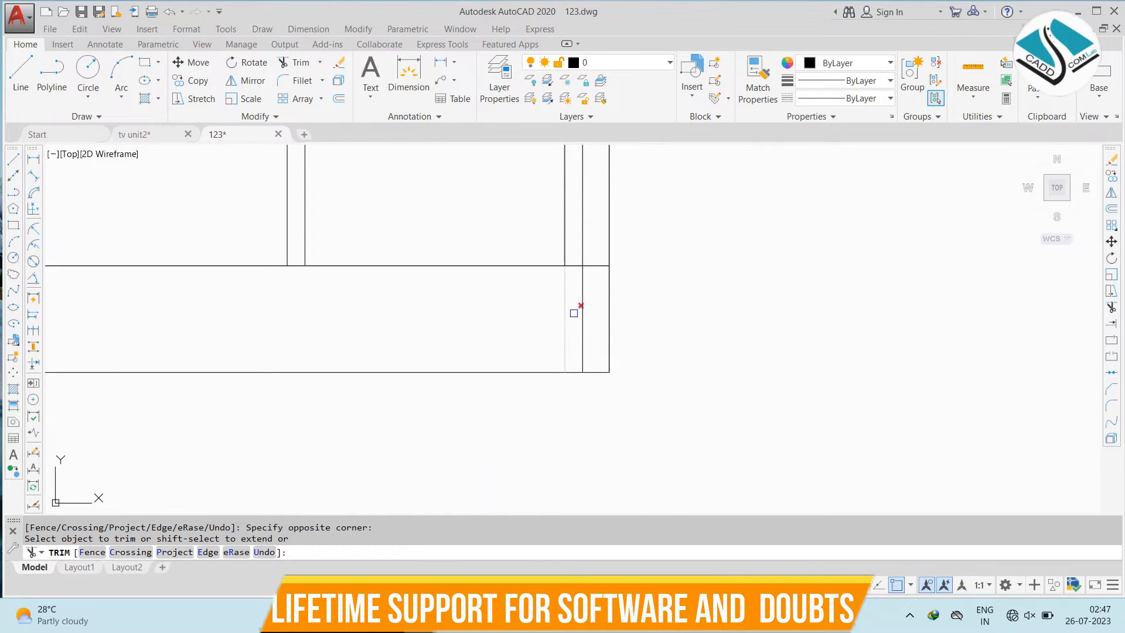
pyautogui.click(582, 251)
pyautogui.scroll(-2, 578, 249)
pyautogui.moveTo(579, 248); pyautogui.dragTo(586, 348, button='middle')
pyautogui.scroll(1, 596, 313)
pyautogui.moveTo(589, 283); pyautogui.dragTo(626, 385, button='middle')
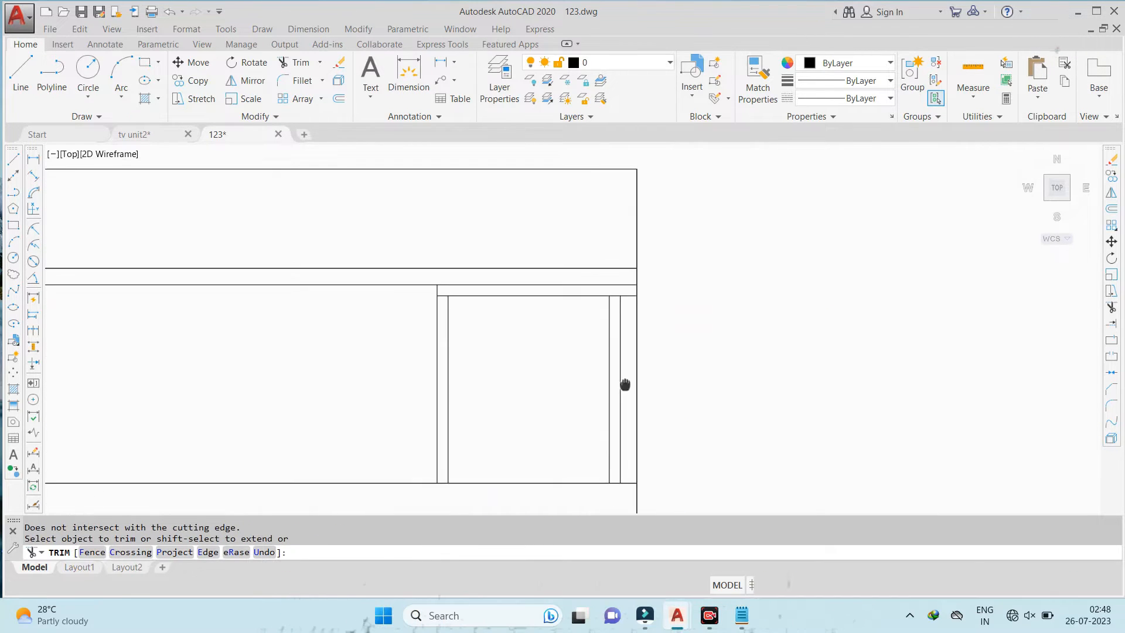
pyautogui.scroll(-1, 636, 327)
pyautogui.scroll(1, 636, 324)
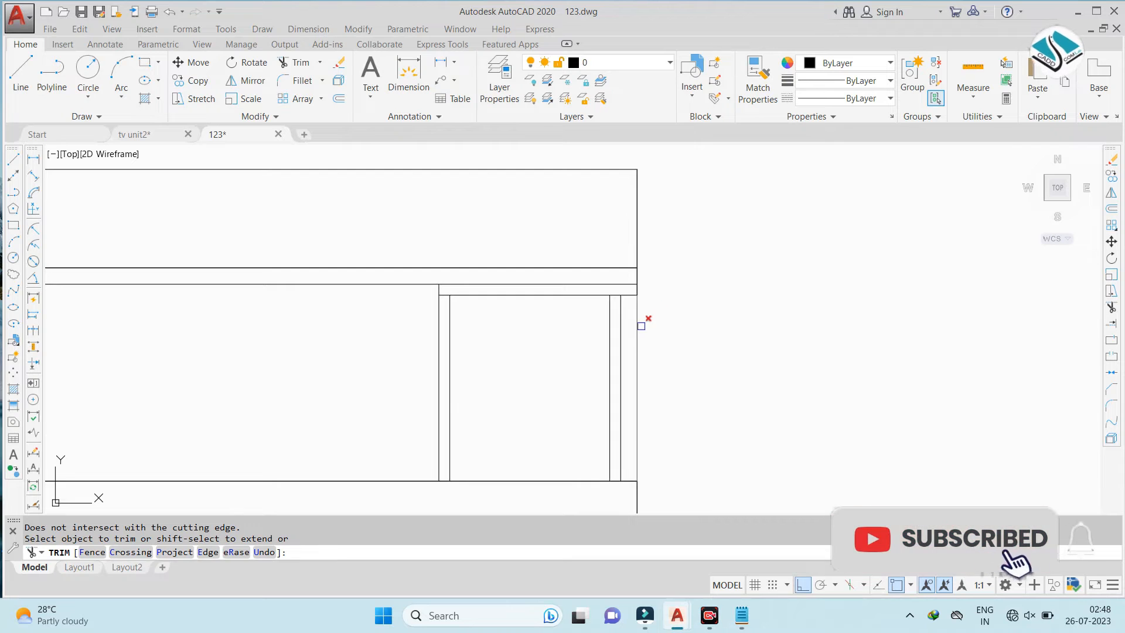
# Extend the right panel's outer line to the base board line and trim the back panel line beyond the shelf corner
pyautogui.scroll(1, 635, 296)
pyautogui.write('ex')
pyautogui.press('Return')
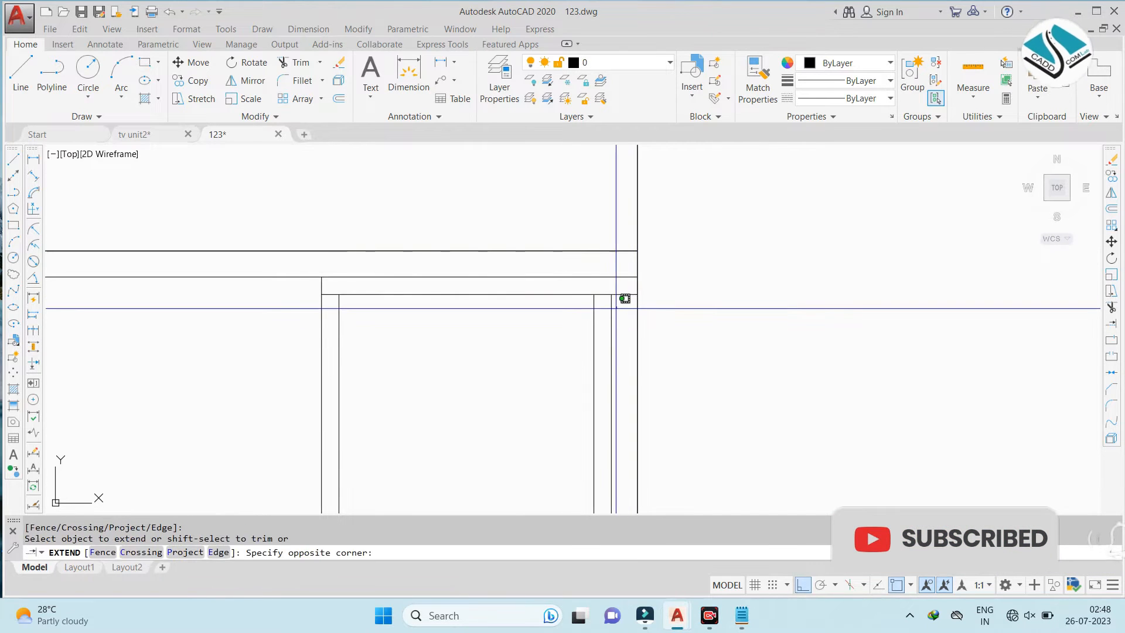
pyautogui.press('Escape')
pyautogui.press('Escape')
pyautogui.press('Escape')
pyautogui.write('EX')
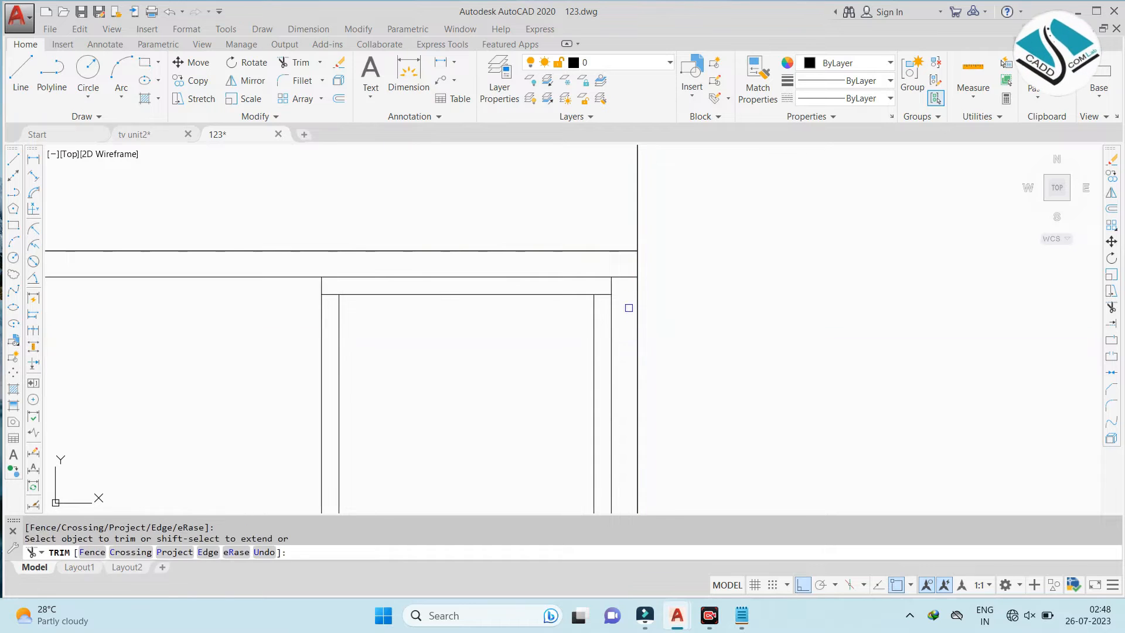
pyautogui.scroll(-1, 627, 293)
pyautogui.press('Escape')
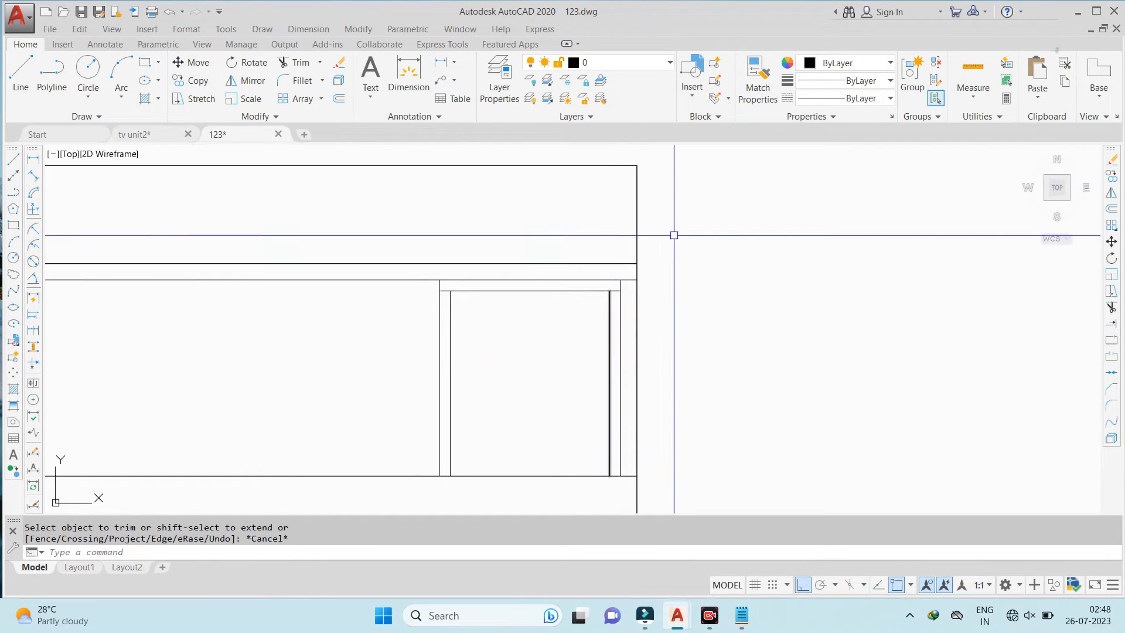
# Project vertical construction lines from the first and last wooden rafters of the working elevation down across the section plan
pyautogui.scroll(-2, 671, 237)
pyautogui.scroll(-4, 600, 281)
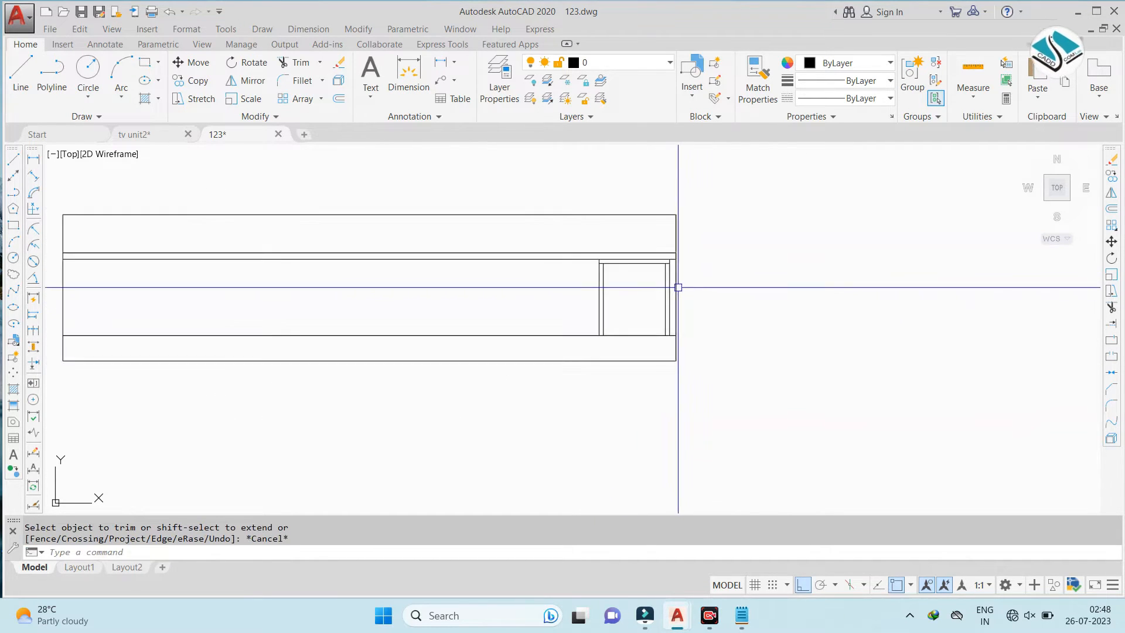
pyautogui.scroll(3, 633, 246)
pyautogui.scroll(-3, 632, 247)
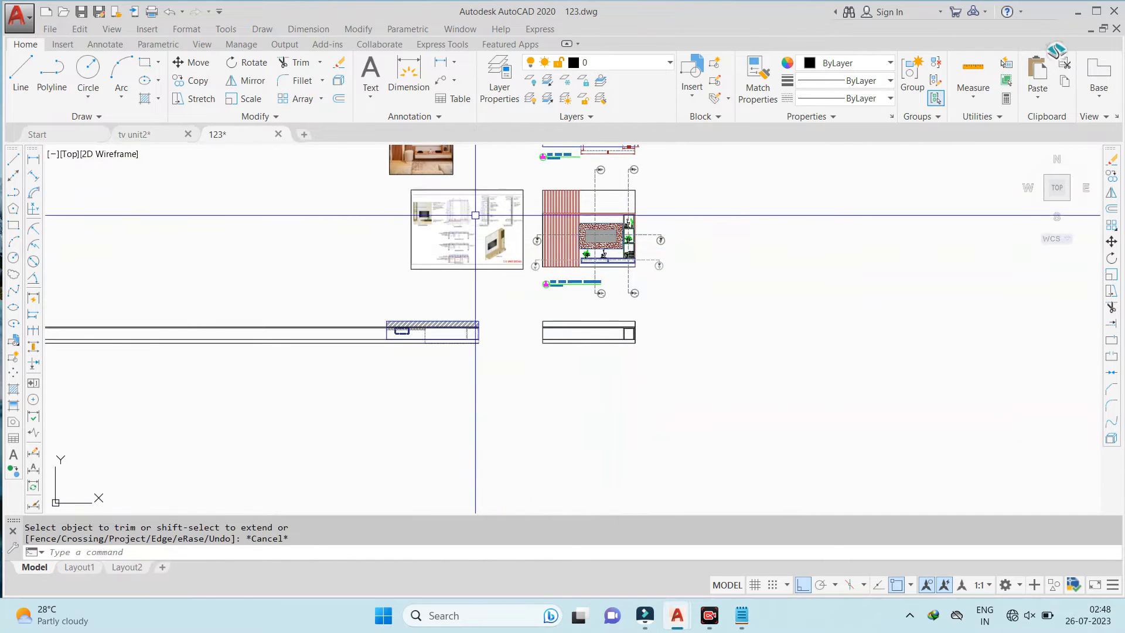
pyautogui.scroll(4, 580, 193)
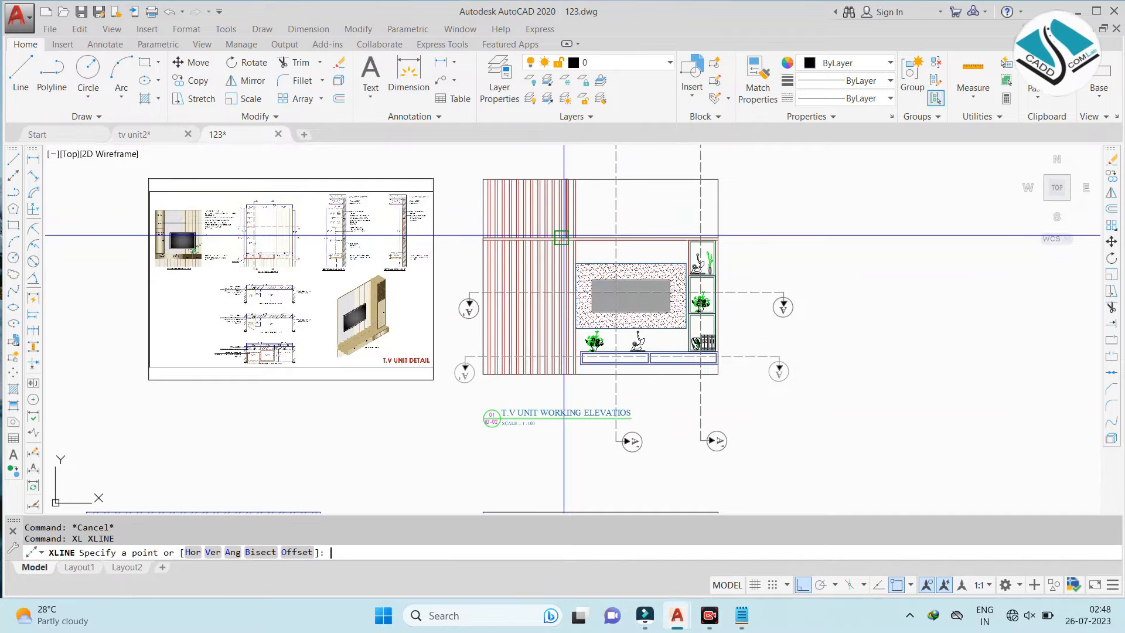
pyautogui.press('Return')
pyautogui.scroll(6, 481, 384)
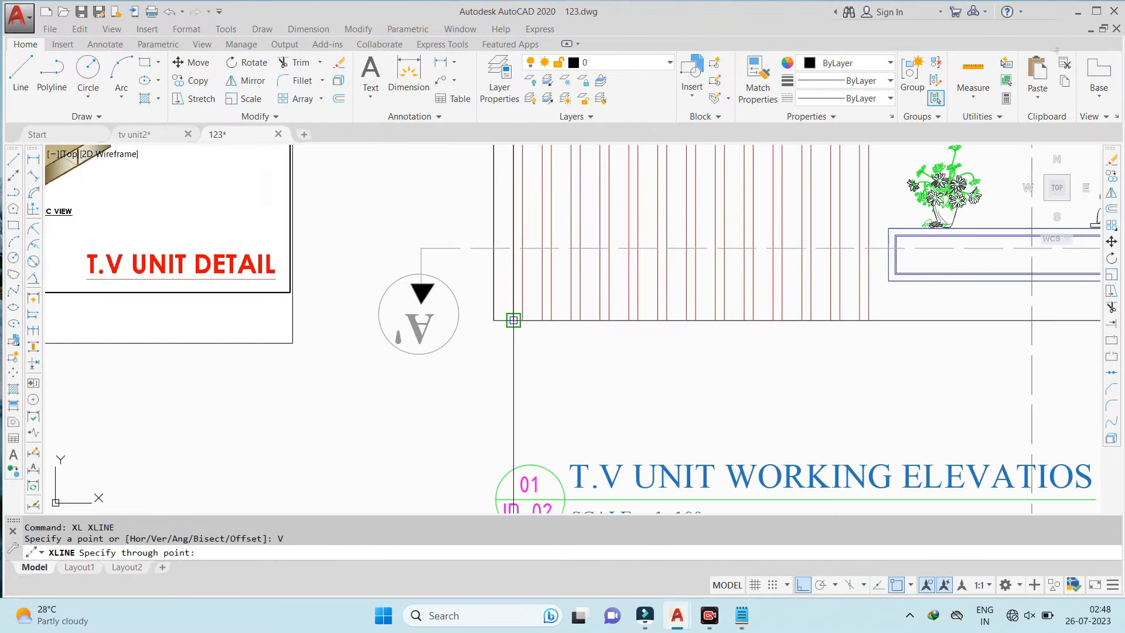
pyautogui.scroll(-2, 513, 320)
pyautogui.click(728, 303)
pyautogui.press('Escape')
pyautogui.scroll(-5, 605, 258)
pyautogui.scroll(10, 562, 293)
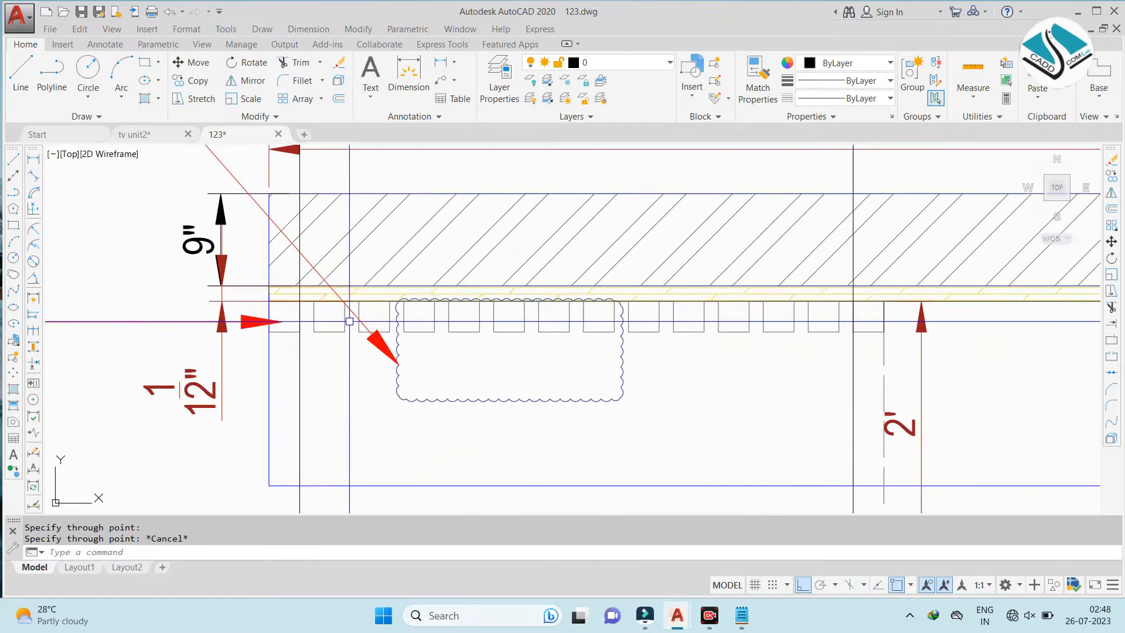
# Copy the row of wooden rafter squares from the T.V unit plan to the wall line's left end in the section plan
pyautogui.click(251, 272)
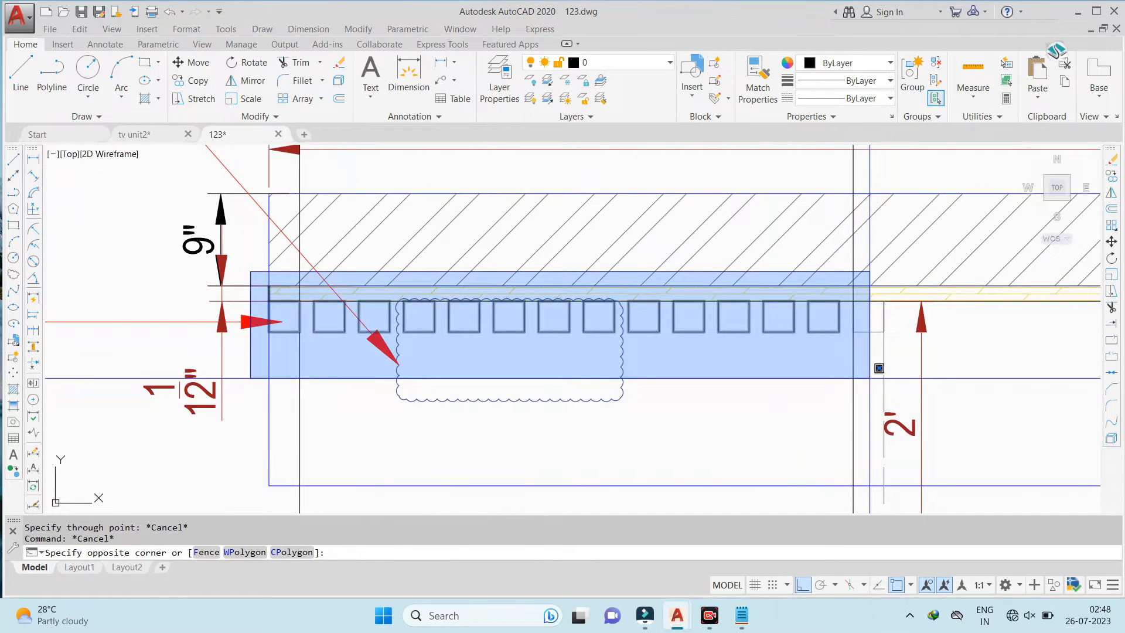
pyautogui.click(862, 378)
pyautogui.write('co')
pyautogui.press('Return')
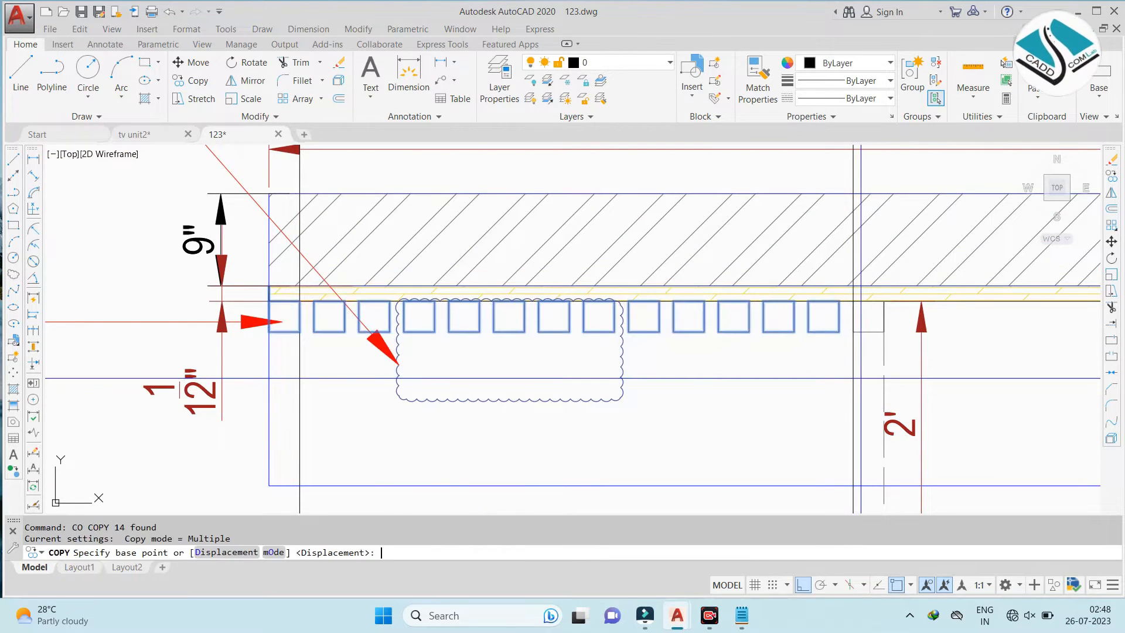
pyautogui.click(269, 301)
pyautogui.scroll(-4, 349, 255)
pyautogui.moveTo(353, 328); pyautogui.dragTo(365, 148, button='middle')
pyautogui.moveTo(387, 281); pyautogui.dragTo(422, 92, button='middle')
pyautogui.moveTo(418, 404); pyautogui.dragTo(449, 118, button='middle')
pyautogui.moveTo(436, 422); pyautogui.dragTo(424, 117, button='middle')
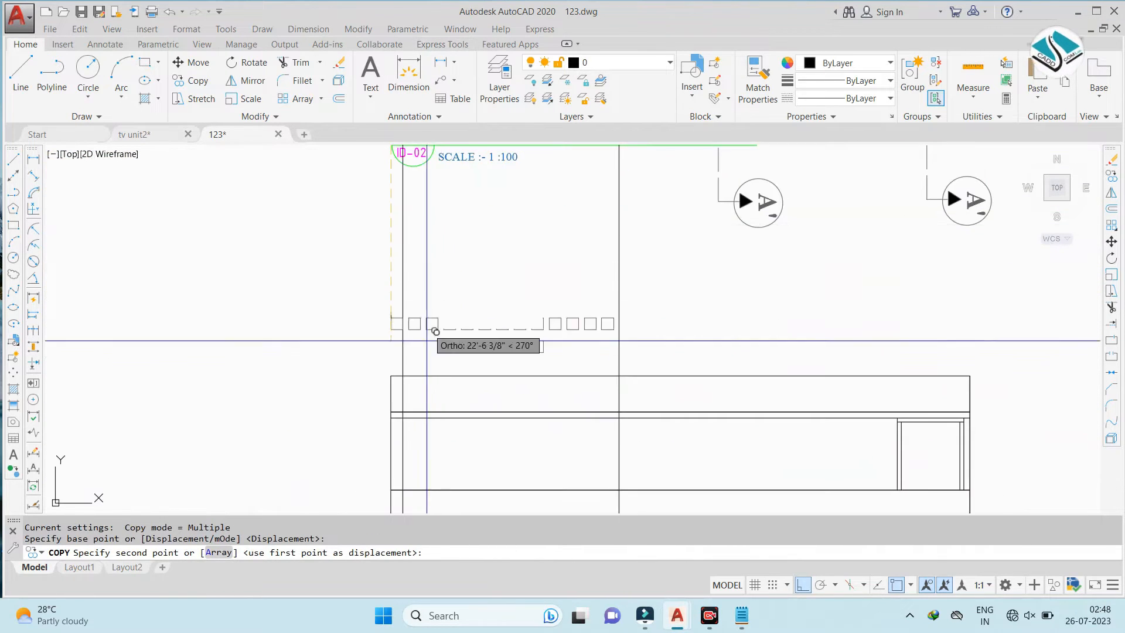
pyautogui.moveTo(427, 387); pyautogui.dragTo(425, 281, button='middle')
pyautogui.scroll(4, 417, 334)
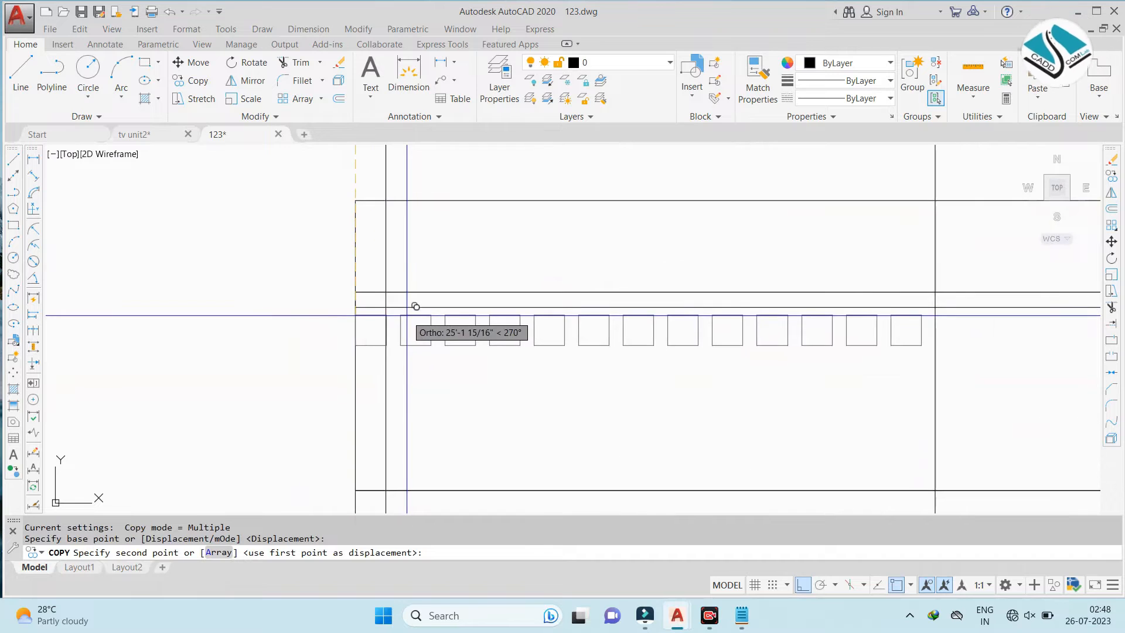
pyautogui.scroll(-10, 394, 303)
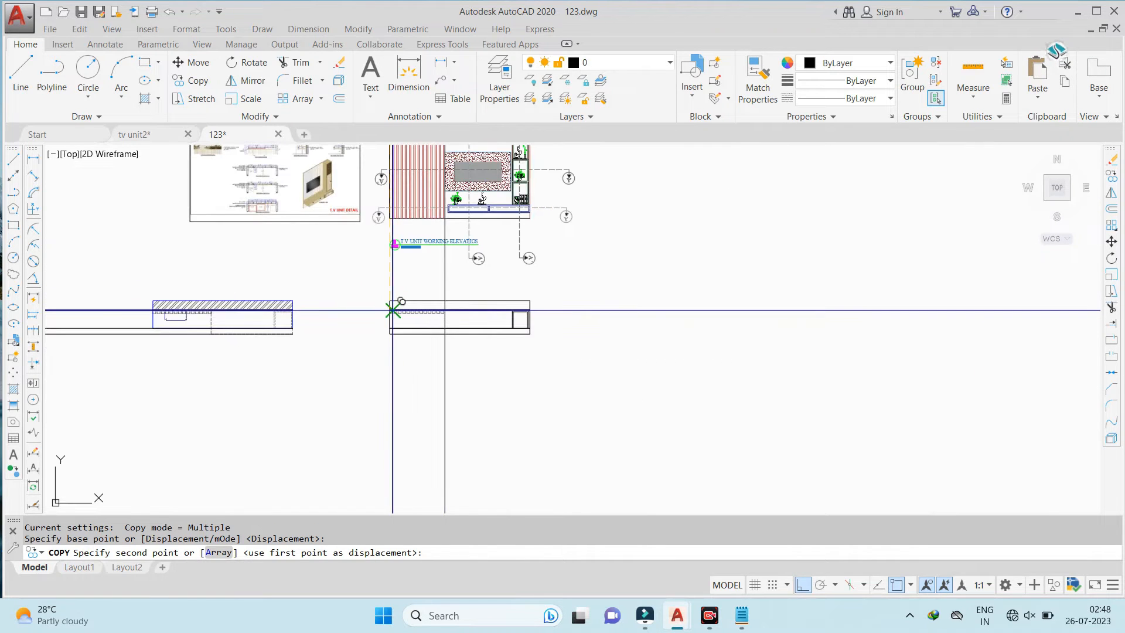
pyautogui.scroll(6, 393, 310)
pyautogui.scroll(3, 347, 301)
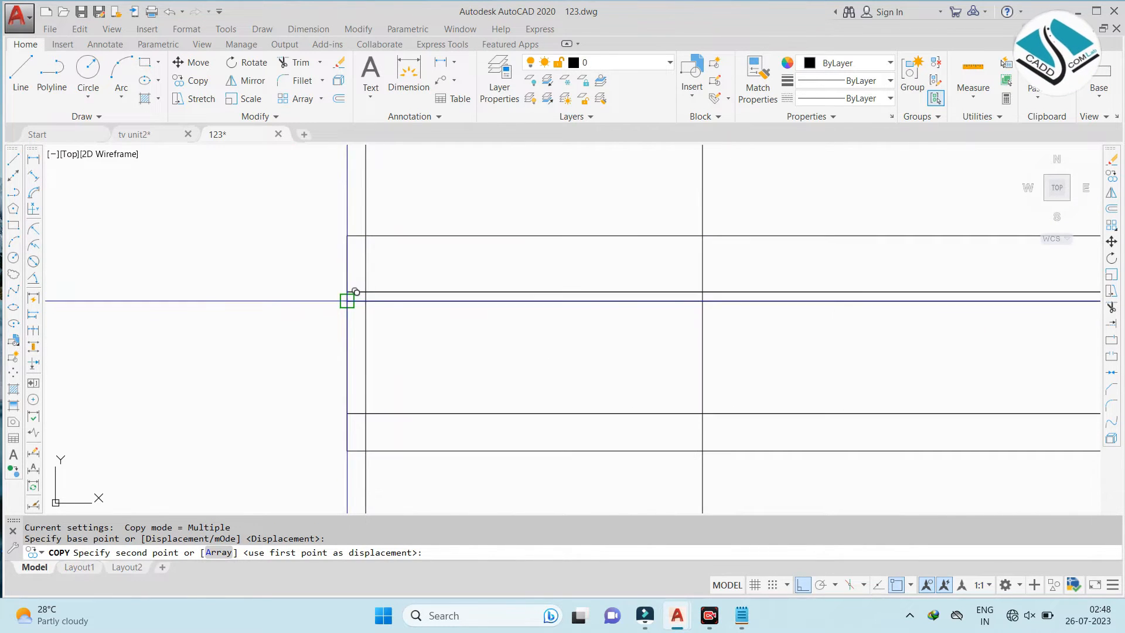
pyautogui.click(347, 290)
pyautogui.press('Escape')
pyautogui.press('Escape')
# Erase the two vertical construction lines projected from the rafters across the section plan
pyautogui.click(736, 168)
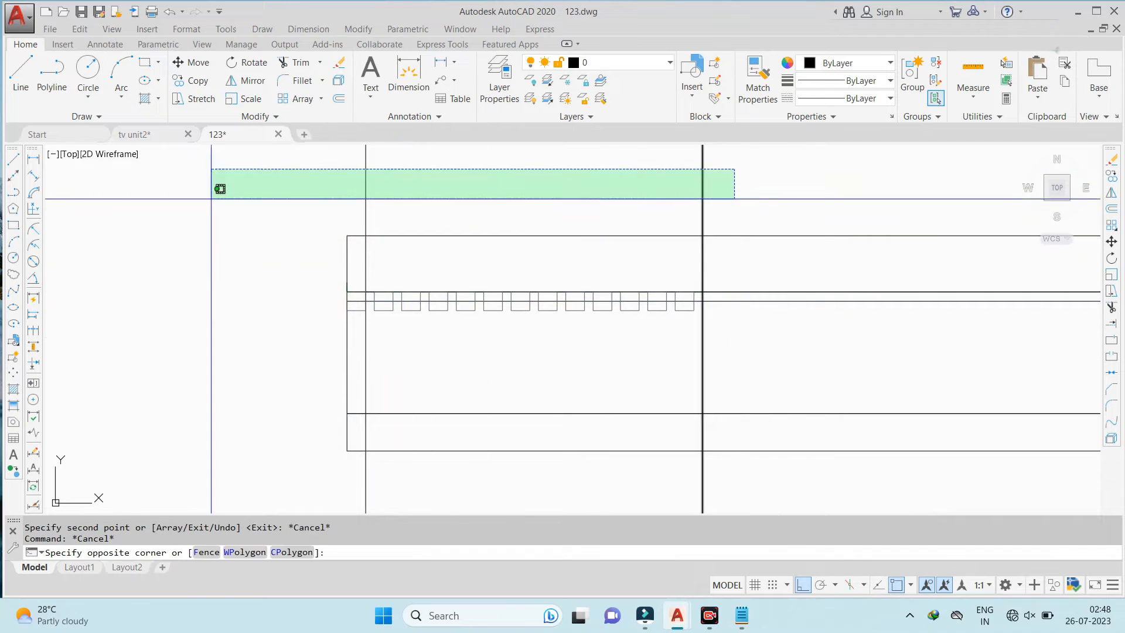
pyautogui.click(211, 199)
pyautogui.write('r')
pyautogui.press('space')
pyautogui.press('Escape')
pyautogui.click(758, 167)
pyautogui.click(418, 170)
pyautogui.write('e')
pyautogui.press('space')
pyautogui.scroll(-4, 455, 228)
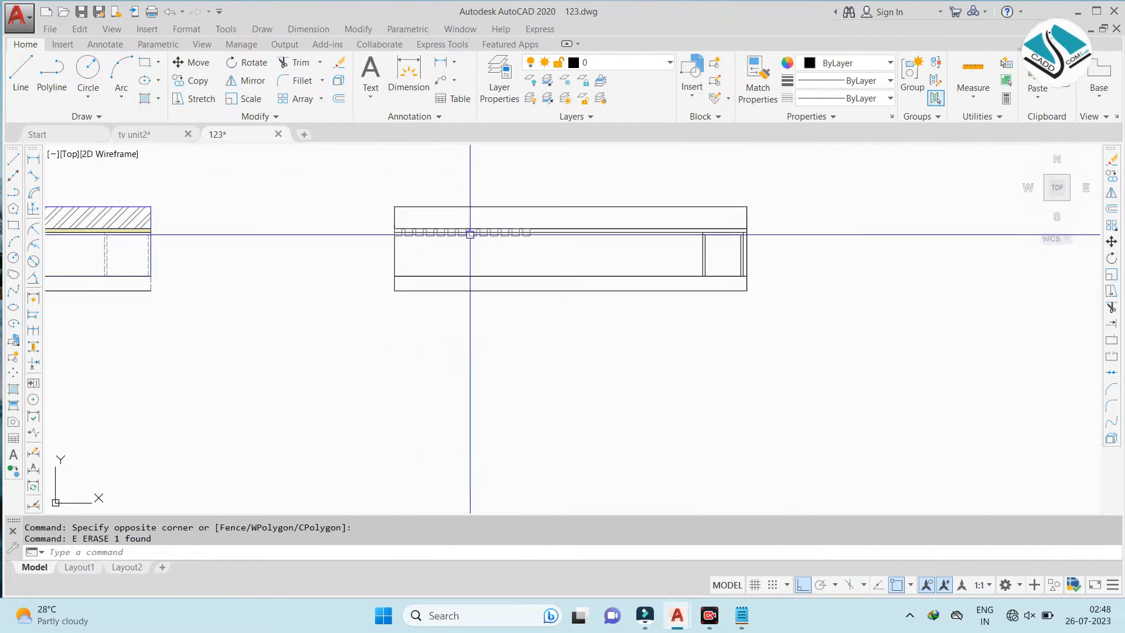
# Move the rafter squares down to start at the back panel's front line and erase the short line copied with them
pyautogui.scroll(5, 472, 218)
pyautogui.click(286, 219)
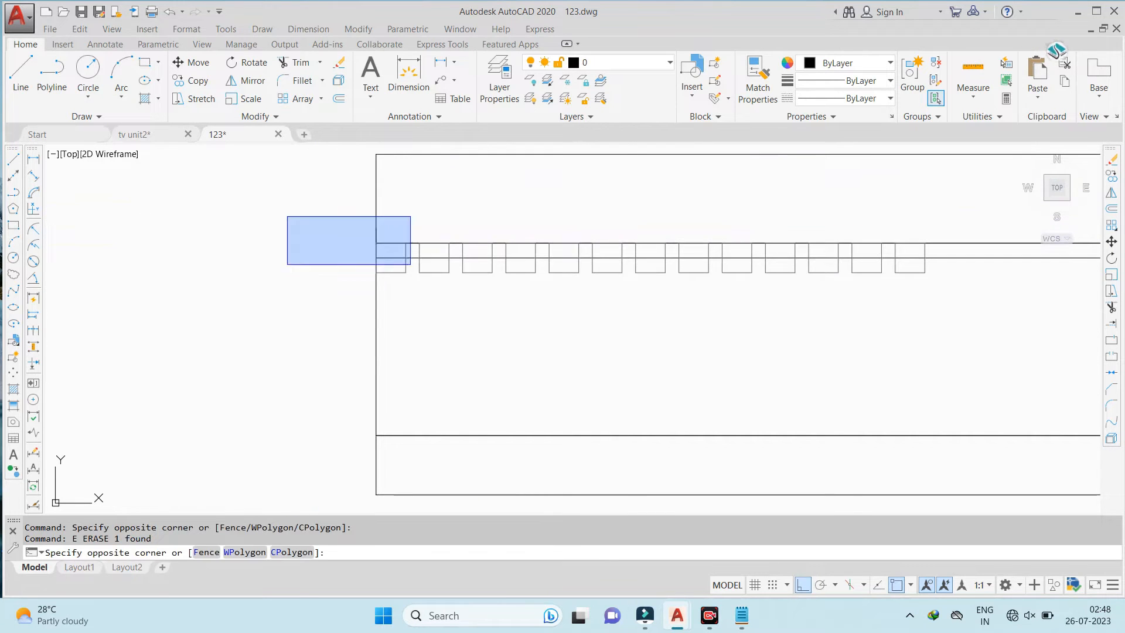
pyautogui.click(961, 351)
pyautogui.write('m')
pyautogui.press('space')
pyautogui.scroll(4, 411, 252)
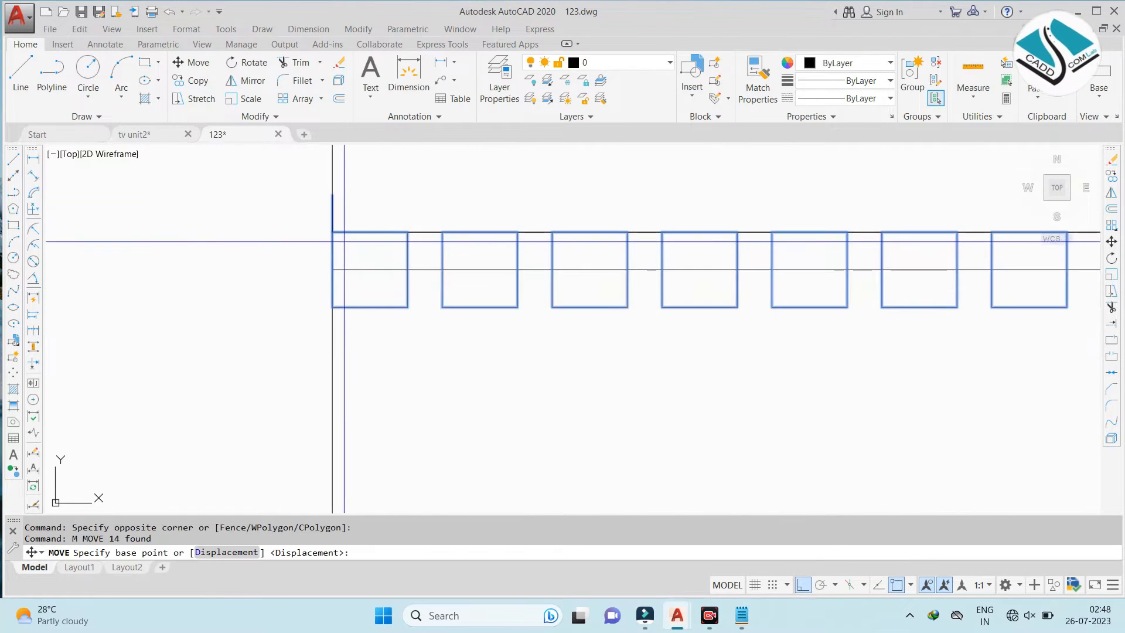
pyautogui.click(332, 232)
pyautogui.click(332, 269)
pyautogui.press('Escape')
pyautogui.click(332, 241)
pyautogui.write('e')
pyautogui.press('space')
pyautogui.scroll(-6, 404, 252)
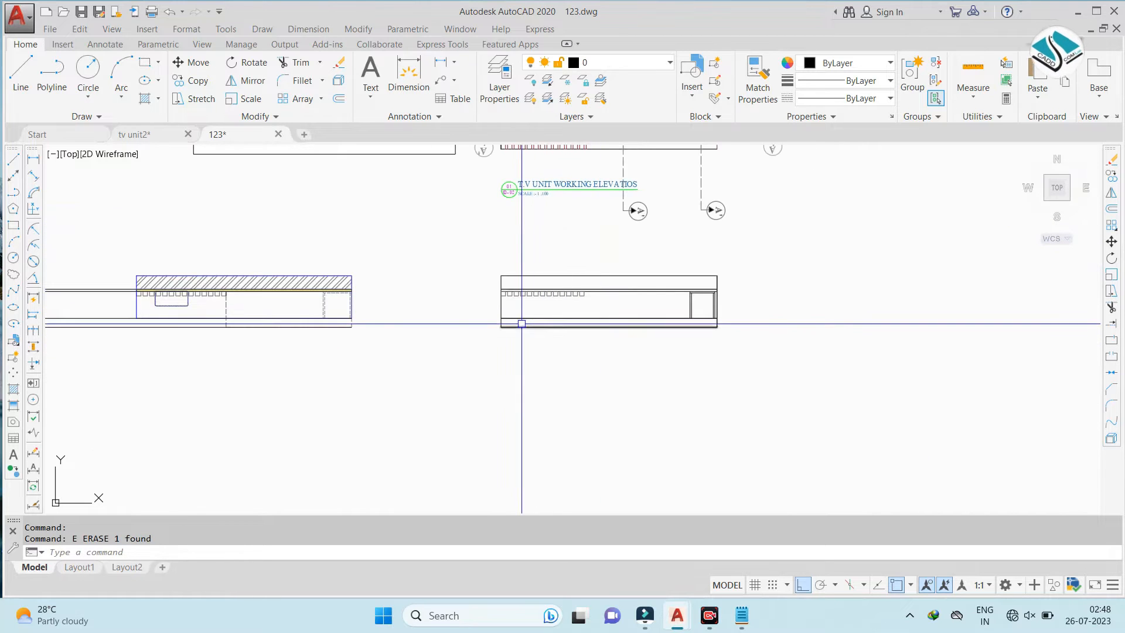
# Erase the four long horizontal construction lines running left from the copied reference plan
pyautogui.moveTo(256, 309); pyautogui.dragTo(744, 303, button='middle')
pyautogui.click(540, 237)
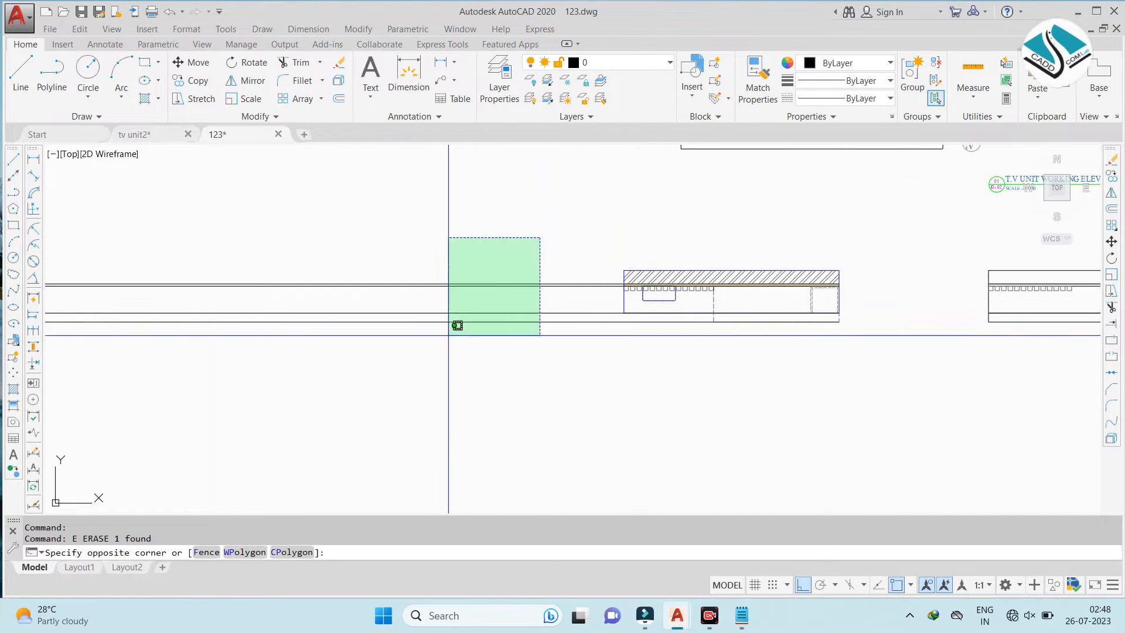
pyautogui.click(443, 333)
pyautogui.write('e')
pyautogui.press('space')
# Project vertical construction lines from the left and right ends of the low TV cabinet in the working elevation
pyautogui.scroll(-6, 438, 331)
pyautogui.scroll(8, 563, 324)
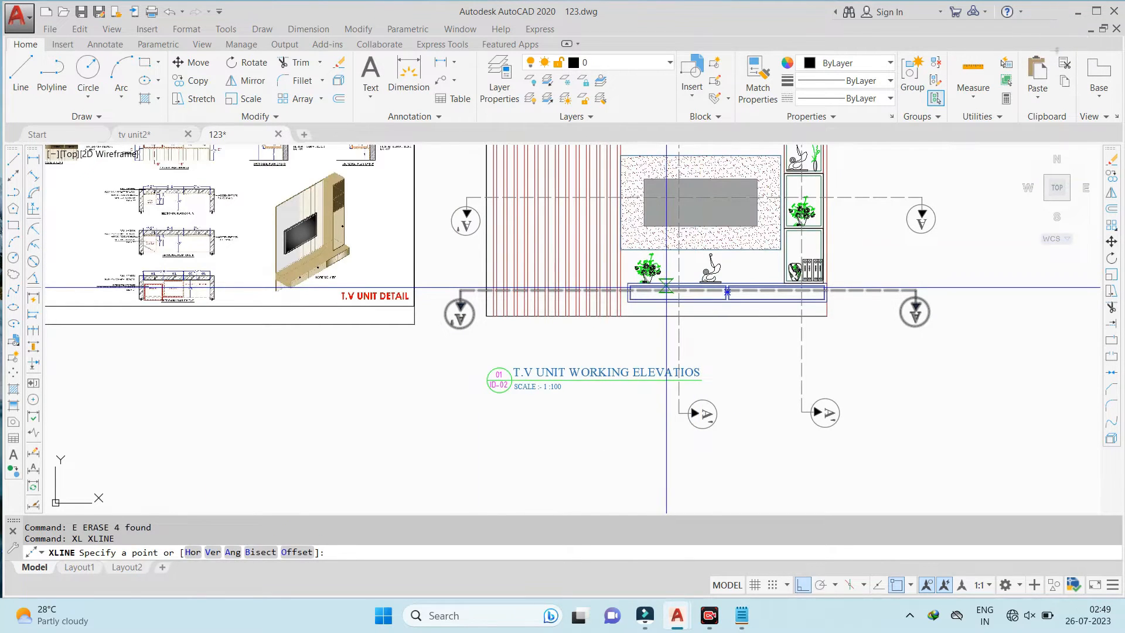
pyautogui.write('v')
pyautogui.press('Return')
pyautogui.scroll(5, 660, 285)
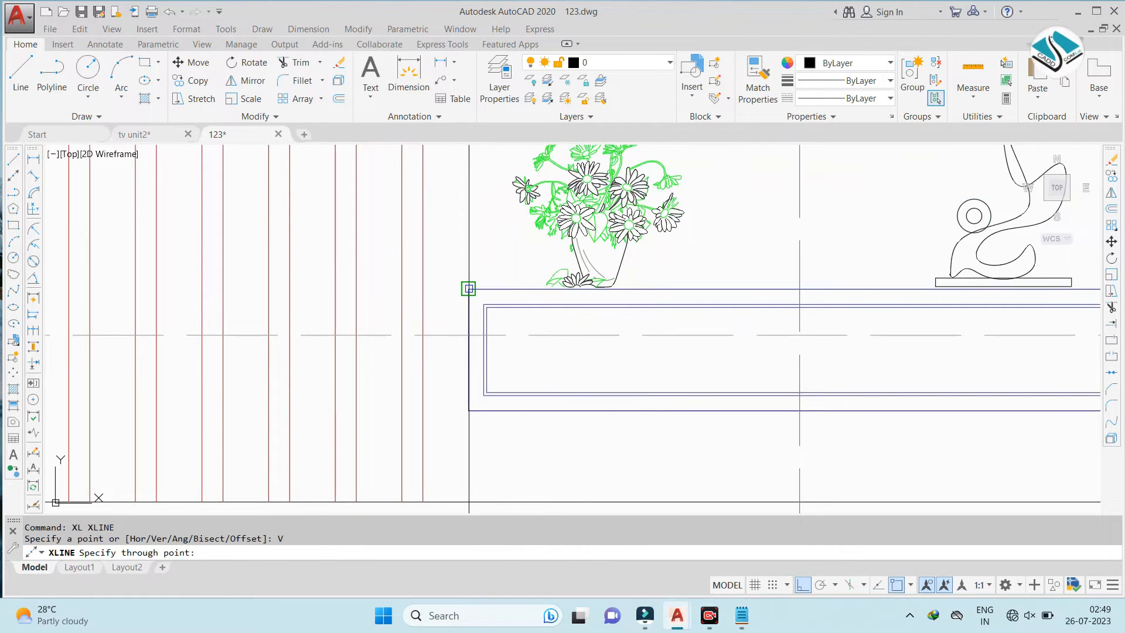
pyautogui.scroll(-6, 467, 288)
pyautogui.scroll(5, 617, 299)
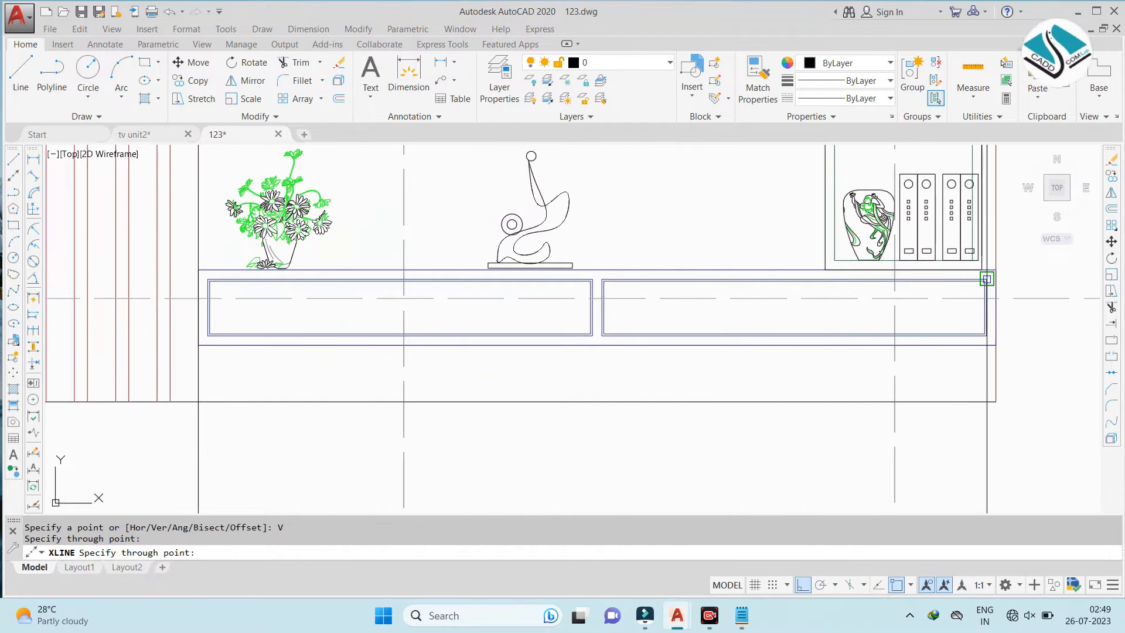
pyautogui.click(996, 270)
pyautogui.scroll(-8, 666, 226)
pyautogui.press('Escape')
# Trim the cabinet's left projected line to between the back panel and the front line, and erase the right projected line
pyautogui.moveTo(659, 414); pyautogui.dragTo(648, 342, button='middle')
pyautogui.scroll(2, 629, 337)
pyautogui.press('Escape')
pyautogui.write('tr')
pyautogui.press('Return')
pyautogui.press('Return')
pyautogui.scroll(4, 568, 229)
pyautogui.click(548, 321)
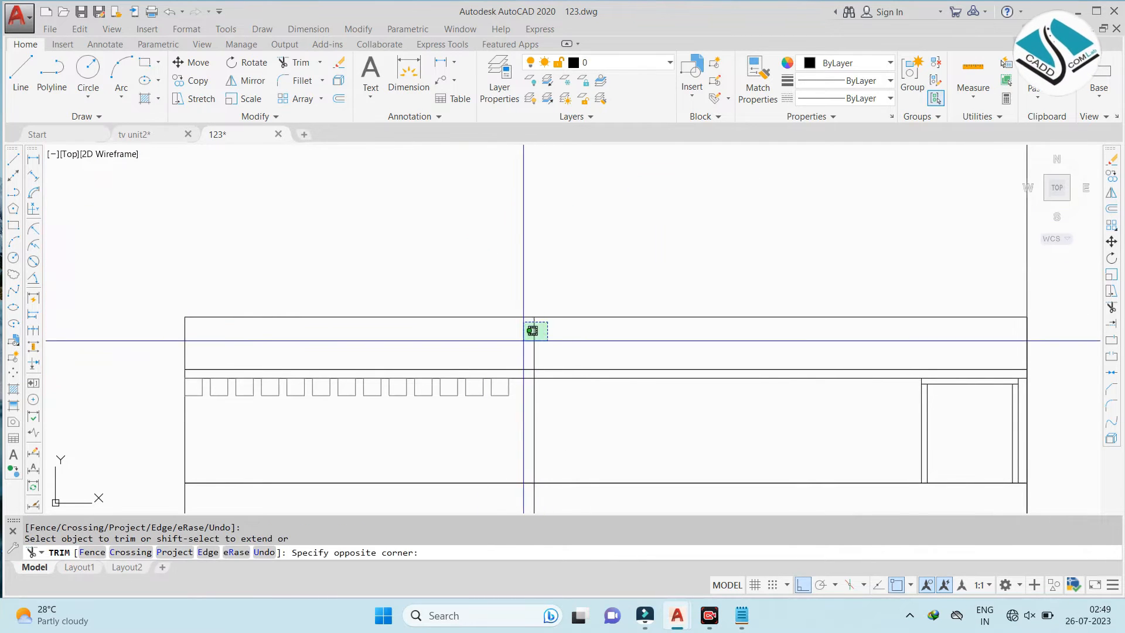
pyautogui.scroll(2, 537, 378)
pyautogui.click(531, 370)
pyautogui.scroll(-3, 531, 370)
pyautogui.moveTo(531, 371); pyautogui.dragTo(550, 290, button='middle')
pyautogui.scroll(1, 566, 404)
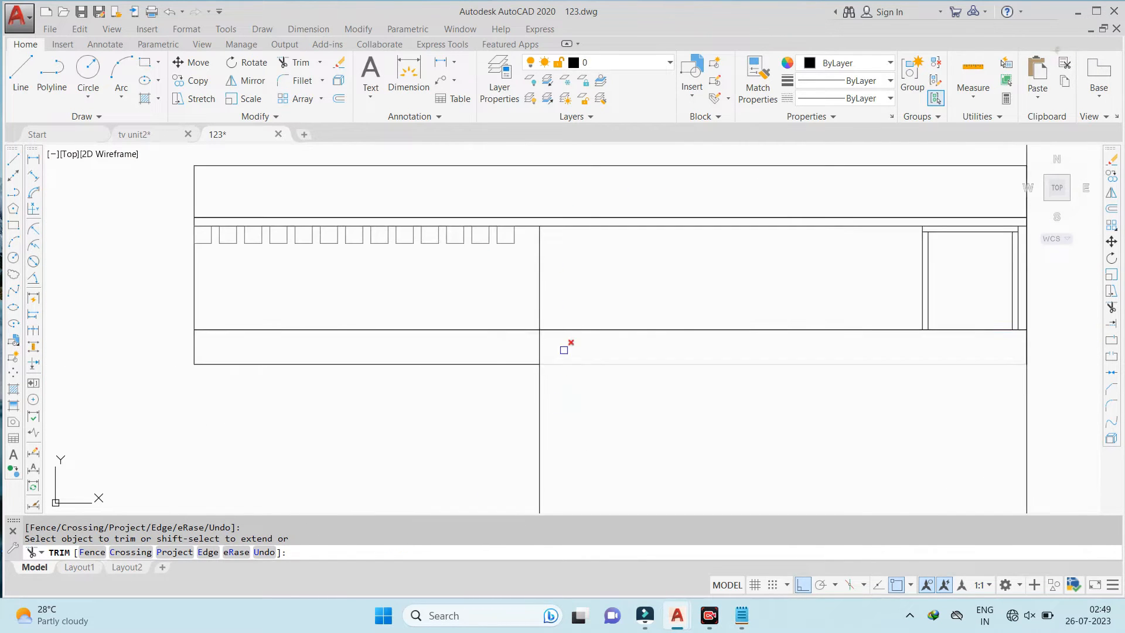
pyautogui.press('Return')
pyautogui.scroll(-2, 553, 393)
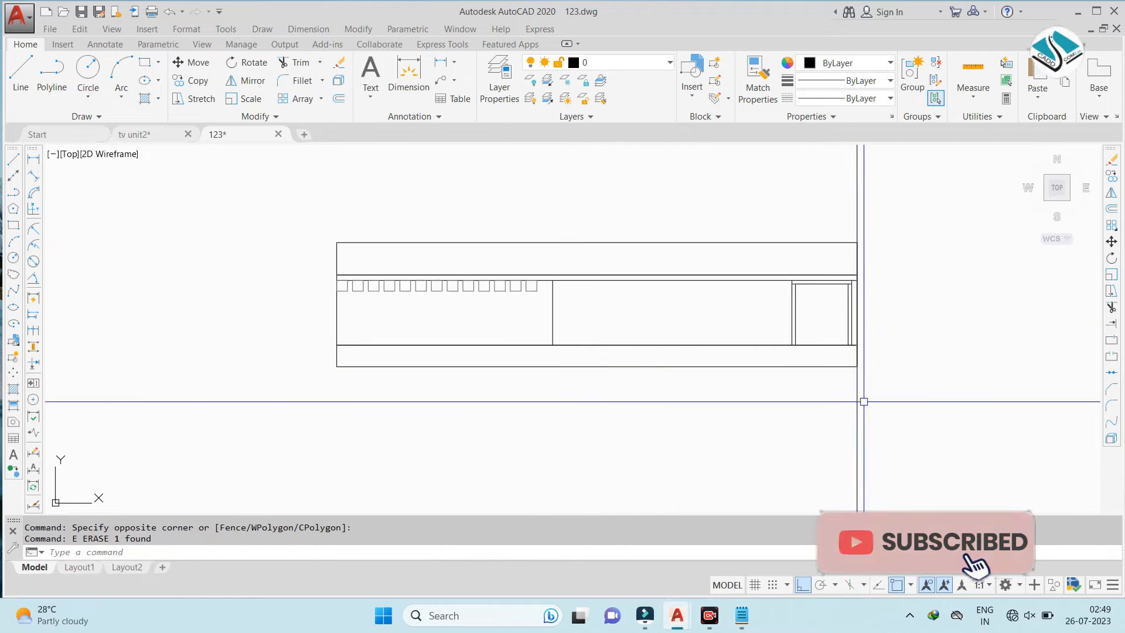
# Examine the working elevation and the reference plan alongside the redrawn section plan
pyautogui.scroll(-5, 645, 410)
pyautogui.scroll(2, 655, 290)
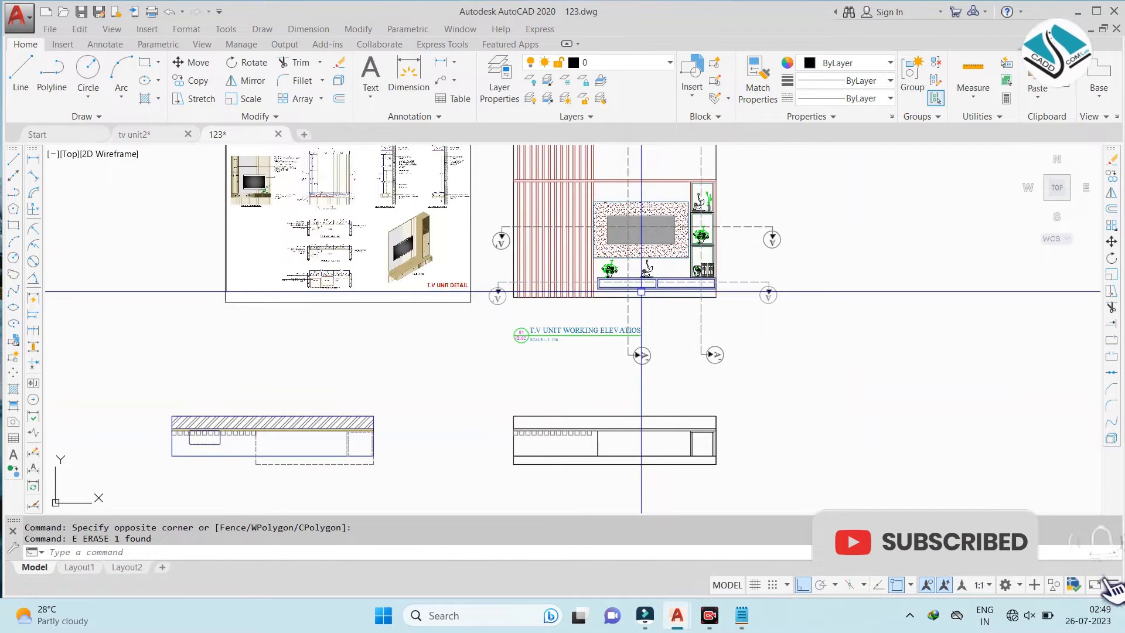
pyautogui.scroll(-3, 642, 257)
pyautogui.scroll(9, 551, 176)
pyautogui.scroll(2, 419, 173)
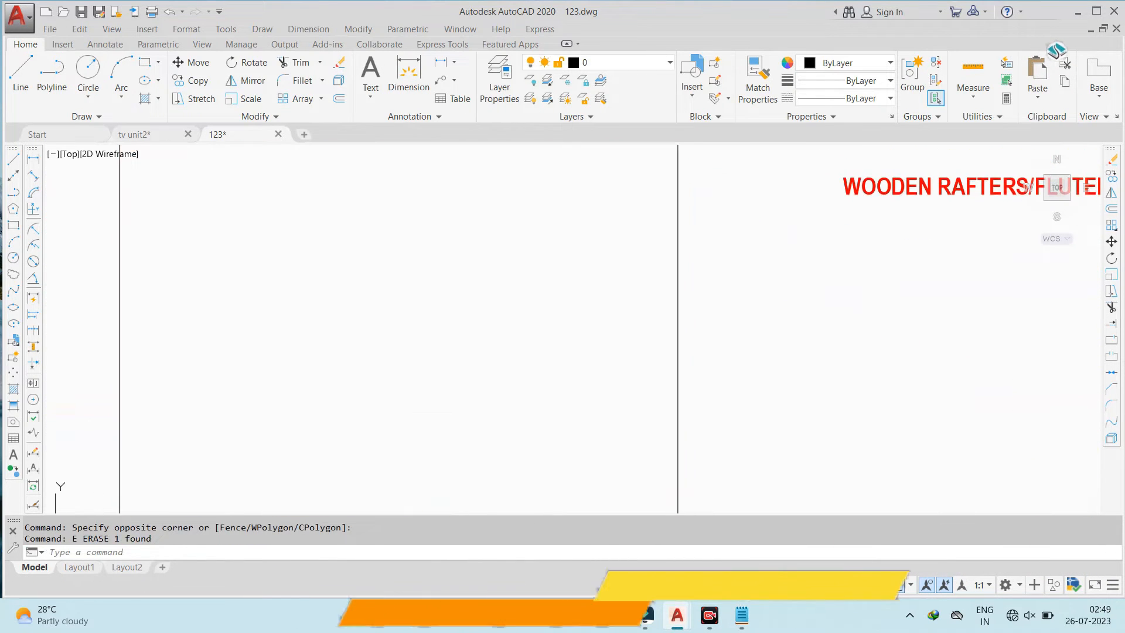
pyautogui.scroll(-8, 477, 234)
pyautogui.scroll(-2, 593, 306)
pyautogui.scroll(8, 593, 380)
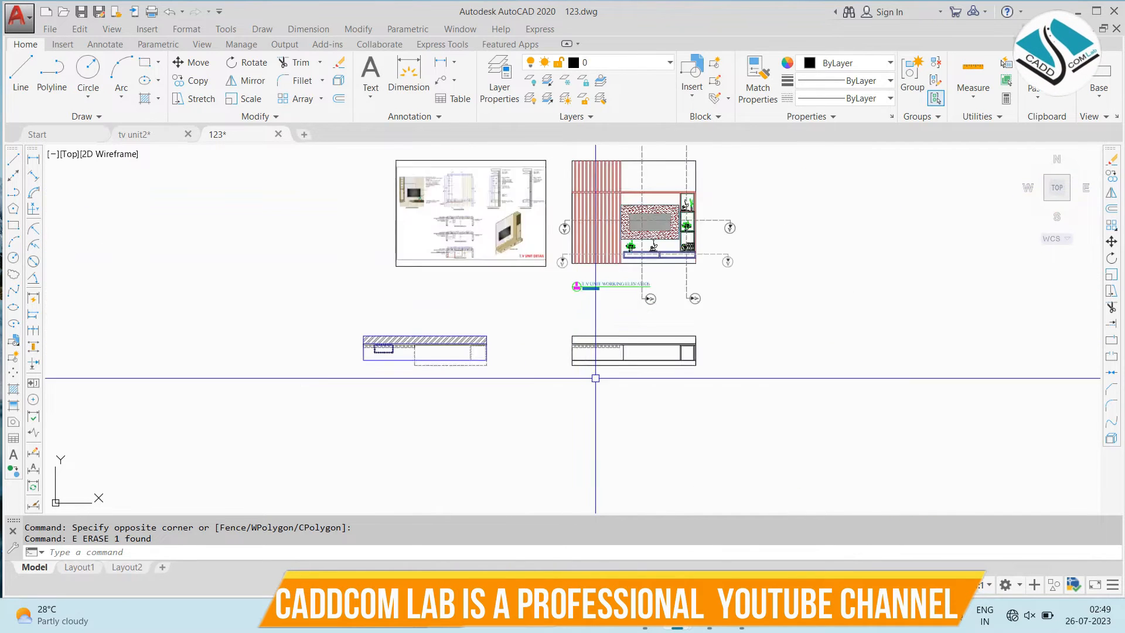
# Extend the cabinet's left edge to the outline's lowest line and trim that line to the left of the cabinet
pyautogui.press('Escape')
pyautogui.write('EX')
pyautogui.press('Return')
pyautogui.press('Return')
pyautogui.click(641, 322)
pyautogui.press('Escape')
pyautogui.write('TR')
pyautogui.press('Return')
pyautogui.press('Return')
pyautogui.click(533, 359)
pyautogui.click(533, 384)
pyautogui.scroll(-6, 473, 356)
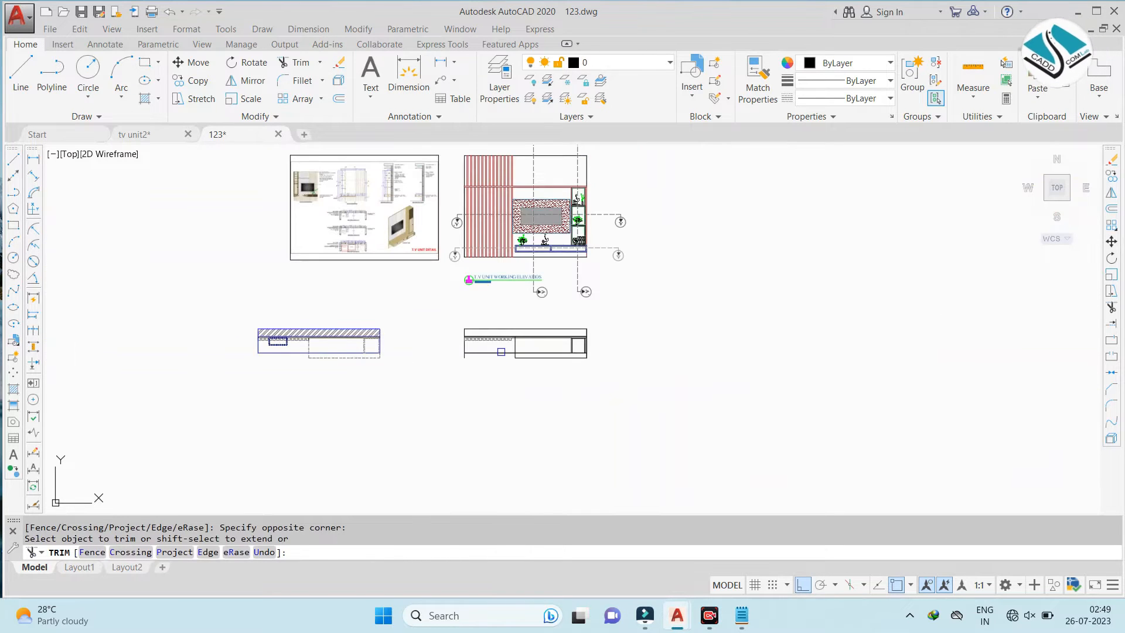
pyautogui.moveTo(451, 147); pyautogui.dragTo(465, 281, button='middle')
pyautogui.press('Escape')
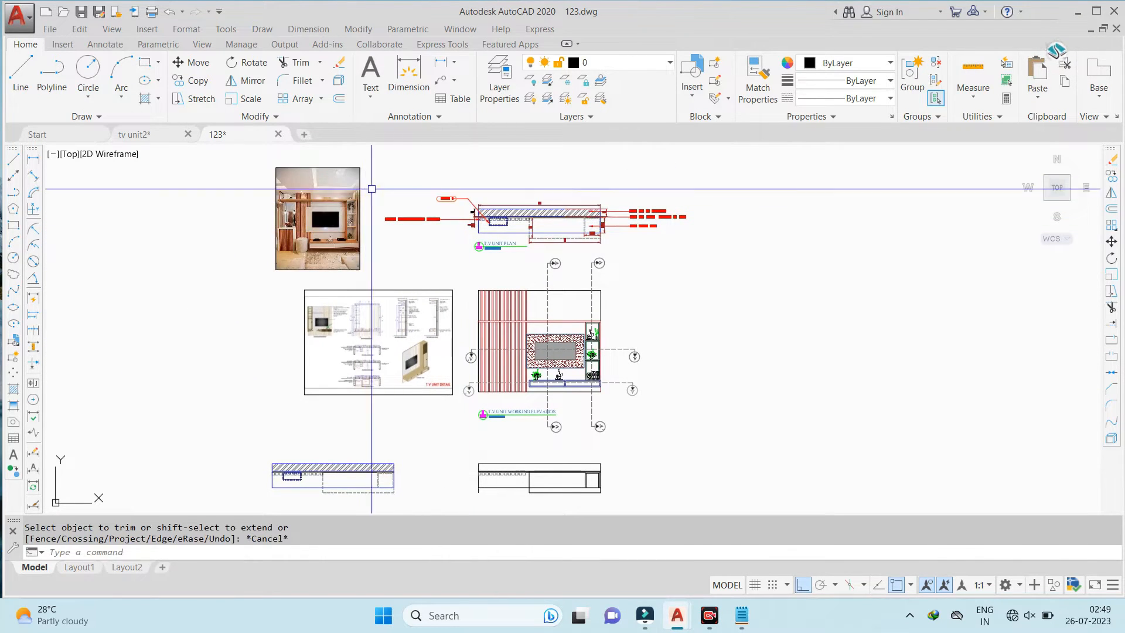
# Place the living room reference photo directly to the left of the redrawn section plan
pyautogui.click(378, 202)
pyautogui.click(285, 206)
pyautogui.press('Escape')
pyautogui.scroll(6, 586, 309)
pyautogui.moveTo(585, 309); pyautogui.dragTo(514, 290, button='middle')
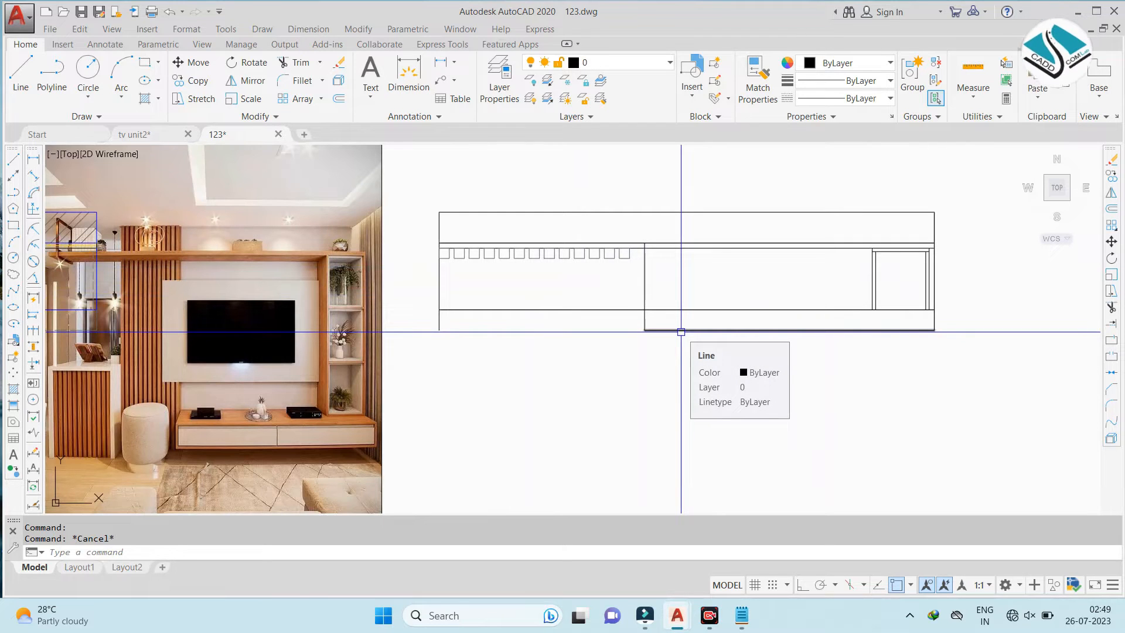
pyautogui.press('Escape')
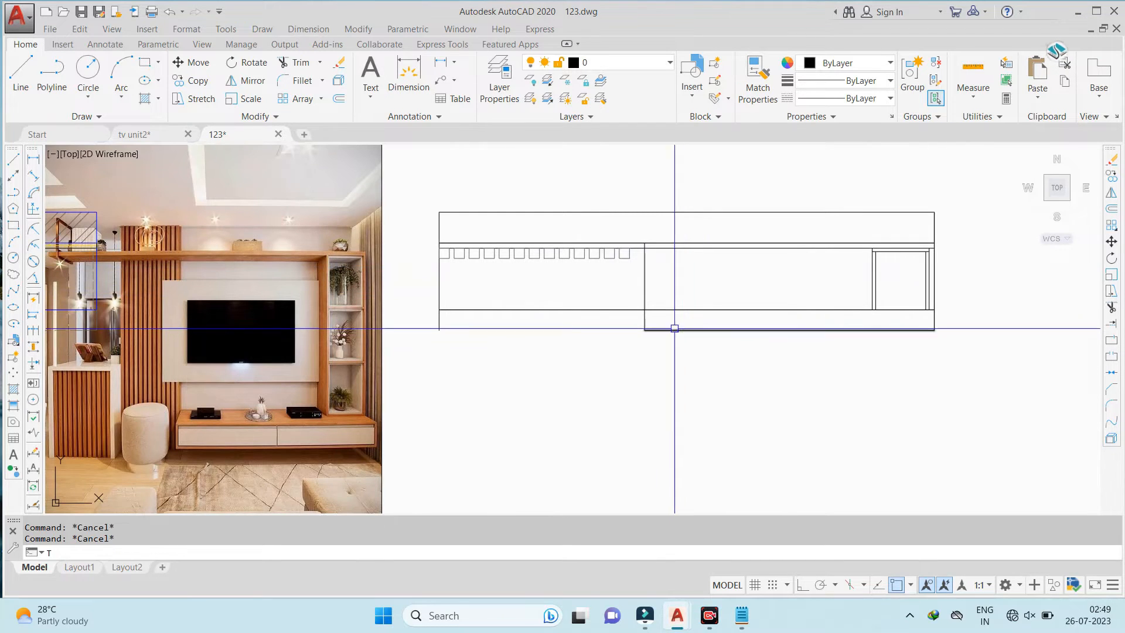
# Trim away the lower horizontal lines beneath the rafters, up to the T.V unit's left edge
pyautogui.write('tr')
pyautogui.press('Return')
pyautogui.click(535, 289)
pyautogui.click(503, 334)
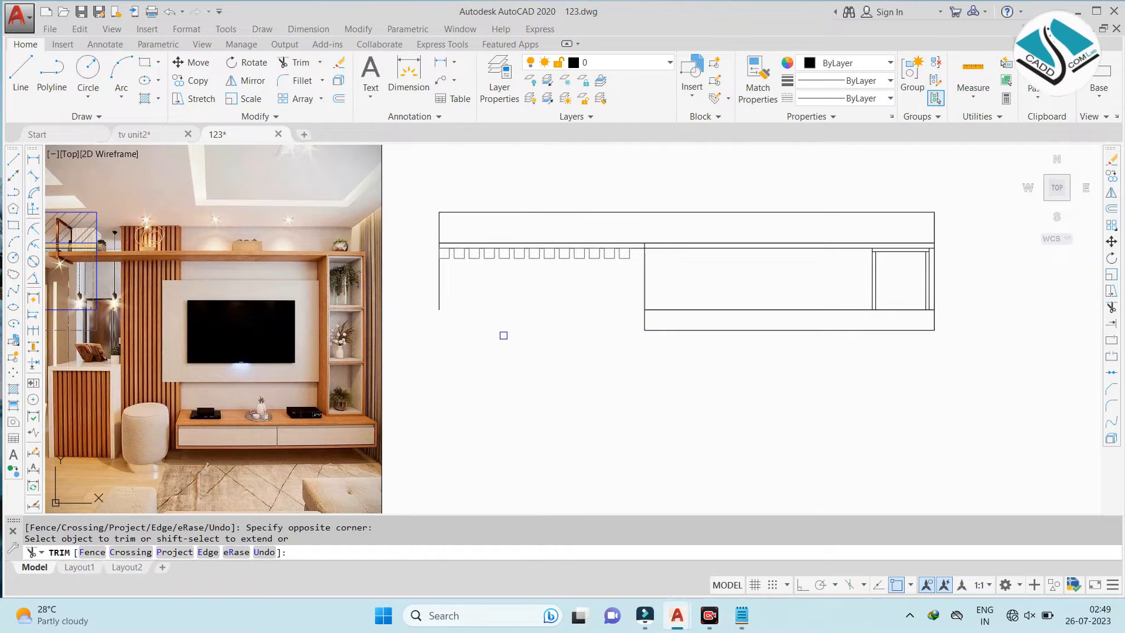
# Trim the leftover vertical line below the leftmost rafter in the new plan
pyautogui.press('Escape')
pyautogui.press('Escape')
pyautogui.write('TR')
pyautogui.press('Return')
pyautogui.press('Return')
pyautogui.click(439, 290)
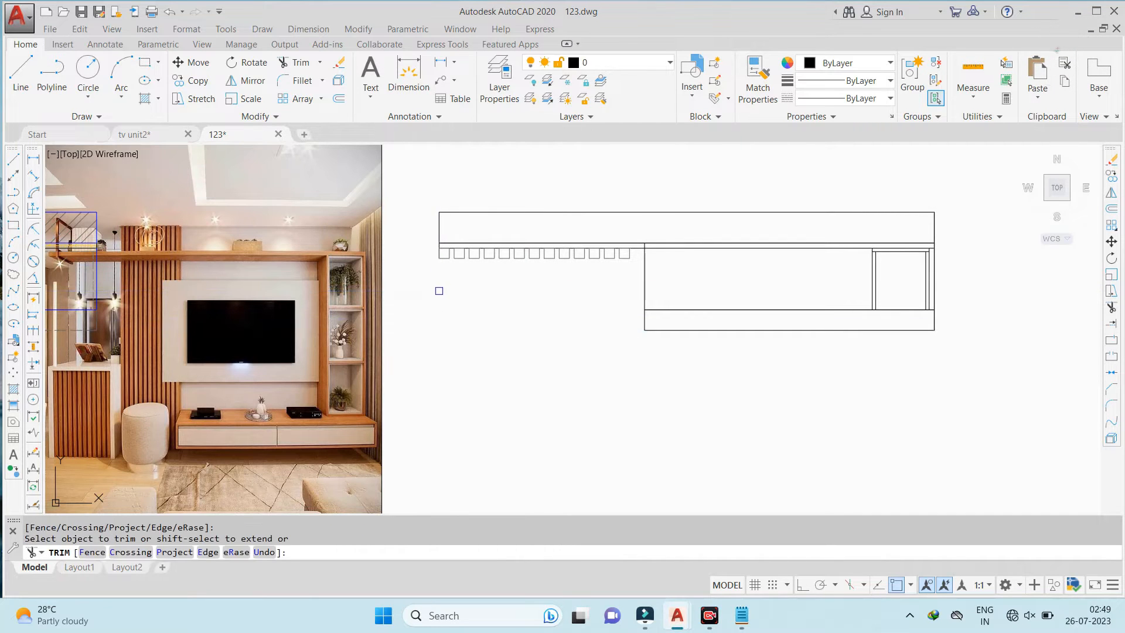
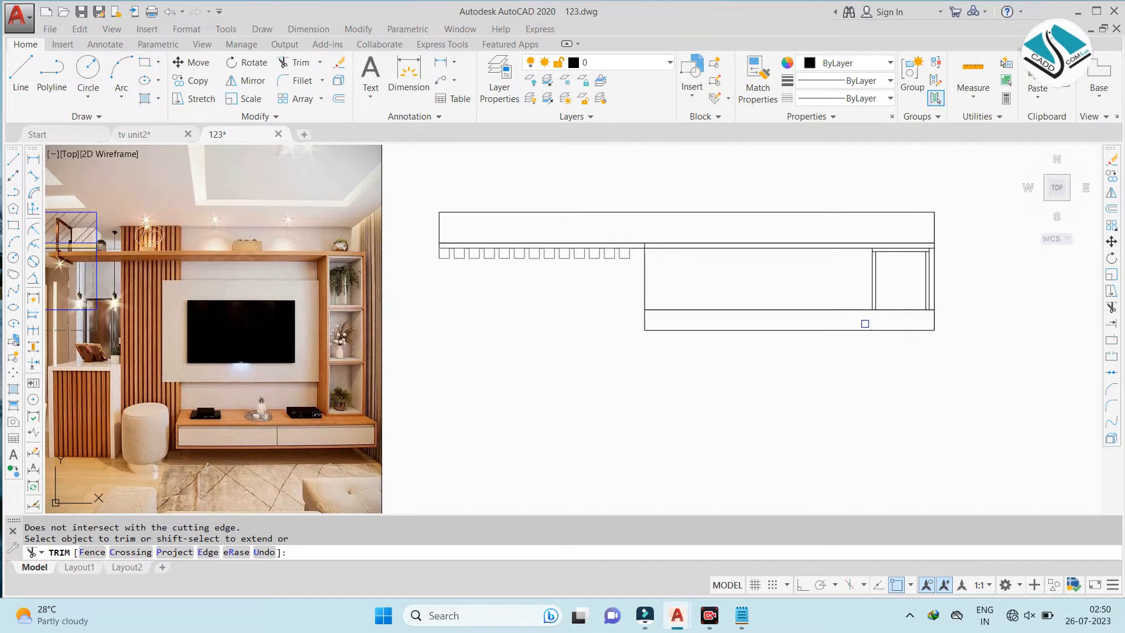
# Examine the T.V unit detail sheet and working elevation in relation to the new section plan
pyautogui.scroll(-5, 744, 320)
pyautogui.scroll(6, 484, 186)
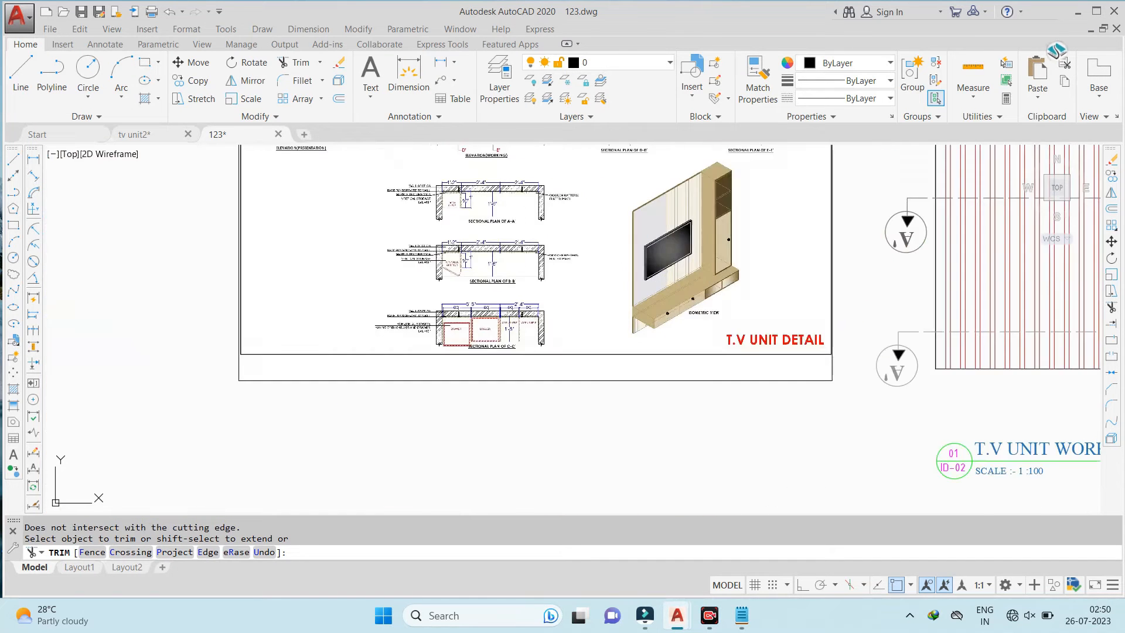
pyautogui.scroll(-7, 415, 204)
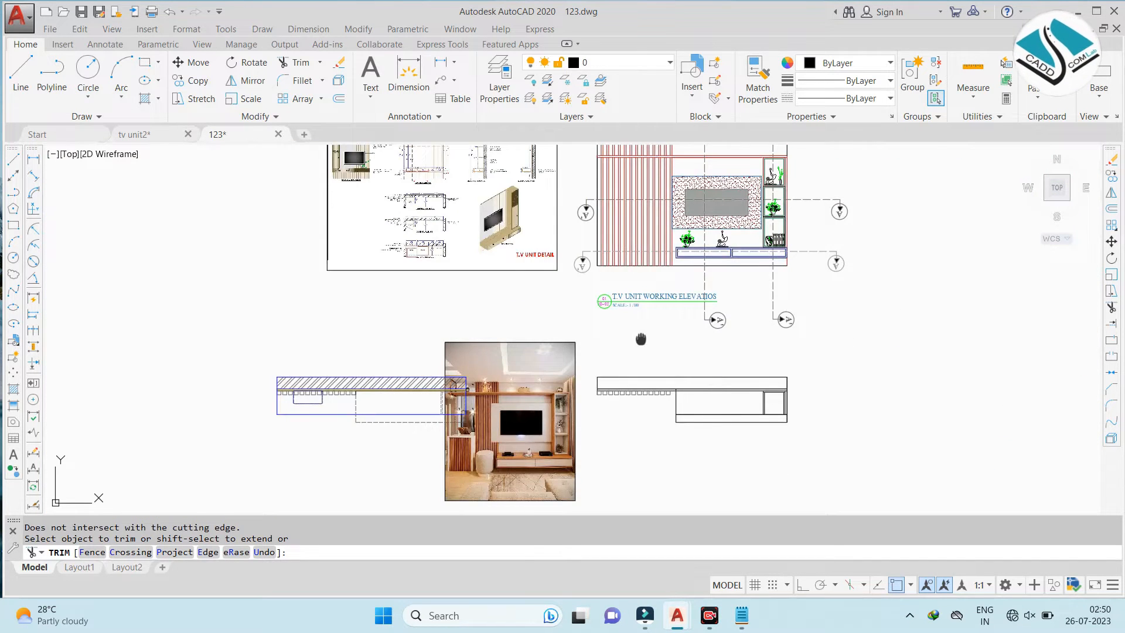
pyautogui.scroll(4, 675, 370)
pyautogui.press('Escape')
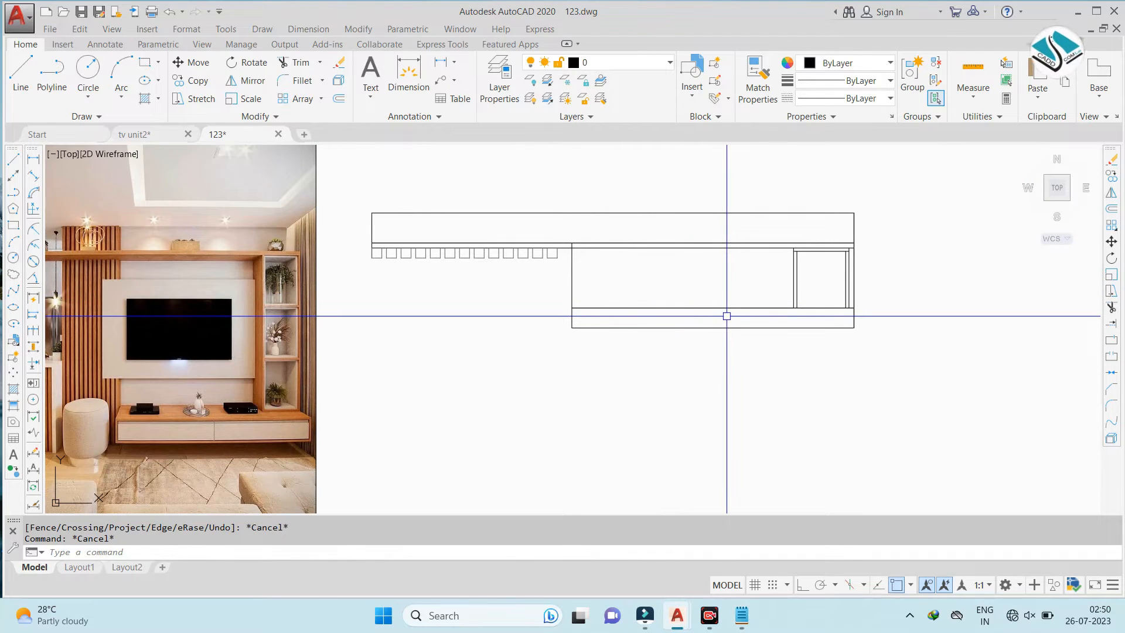
pyautogui.scroll(-5, 716, 311)
pyautogui.scroll(5, 525, 174)
pyautogui.scroll(-5, 645, 297)
pyautogui.scroll(4, 645, 319)
pyautogui.scroll(-3, 645, 309)
pyautogui.press('Escape')
pyautogui.scroll(3, 646, 319)
pyautogui.write('H')
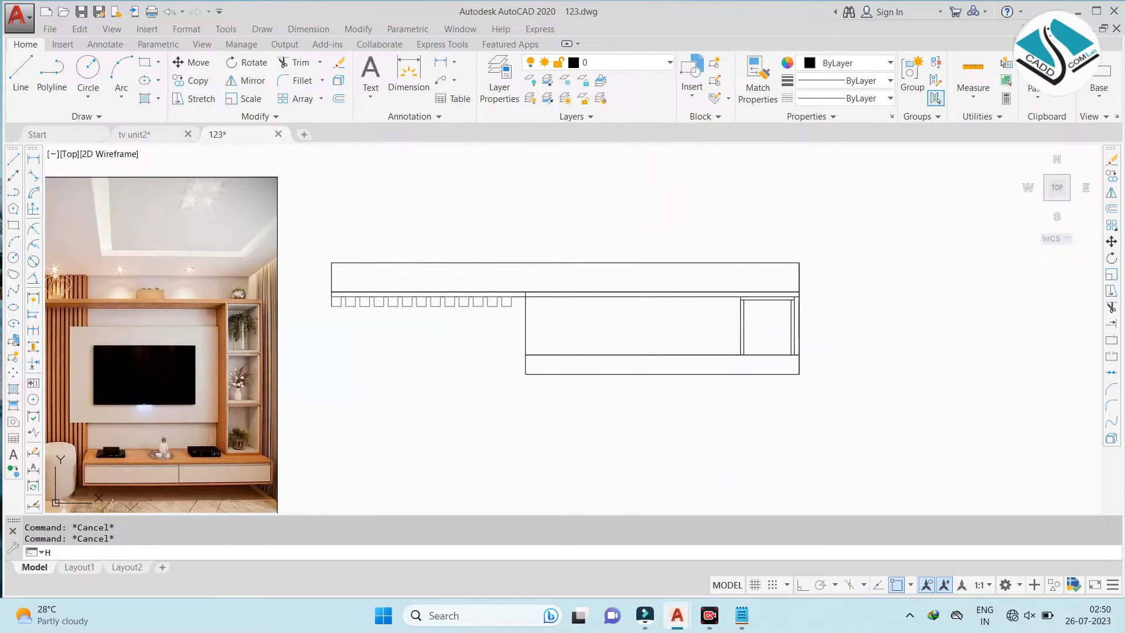
pyautogui.press('Return')
pyautogui.scroll(-2, 627, 308)
pyautogui.scroll(-3, 480, 219)
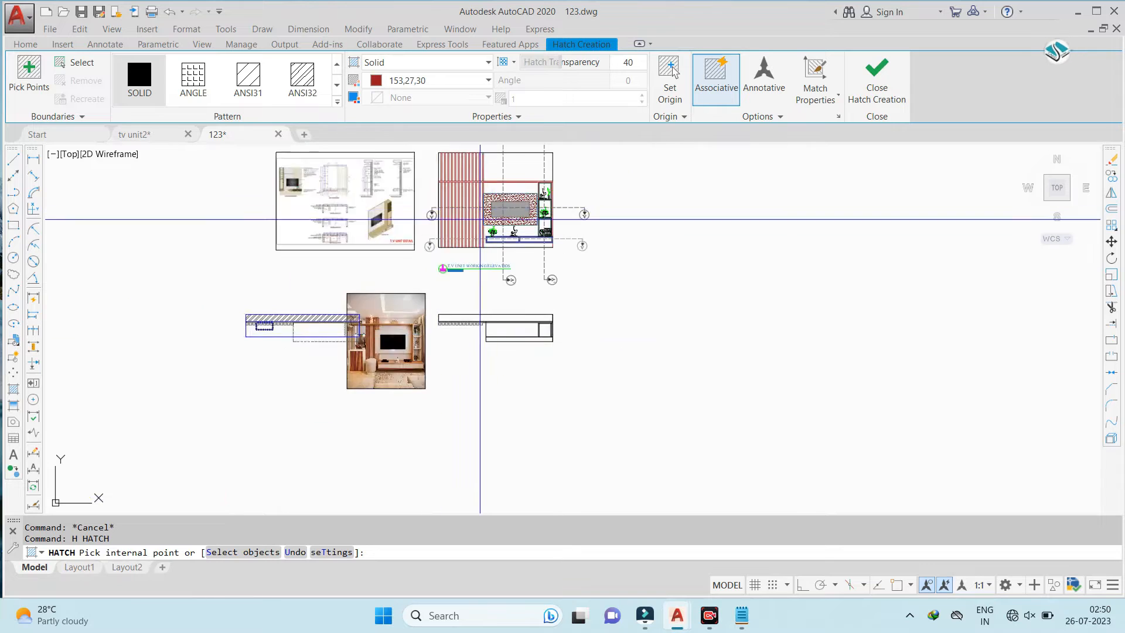
pyautogui.scroll(2, 464, 314)
pyautogui.scroll(-2, 460, 299)
pyautogui.moveTo(456, 237); pyautogui.dragTo(477, 303, button='middle')
pyautogui.scroll(6, 472, 245)
pyautogui.moveTo(399, 170); pyautogui.dragTo(480, 280, button='middle')
pyautogui.press('Escape')
# Copy the wall and base ply board hatches from the T.V unit plan onto the new plan, using the wall's upper-left corner as base point
pyautogui.click(455, 239)
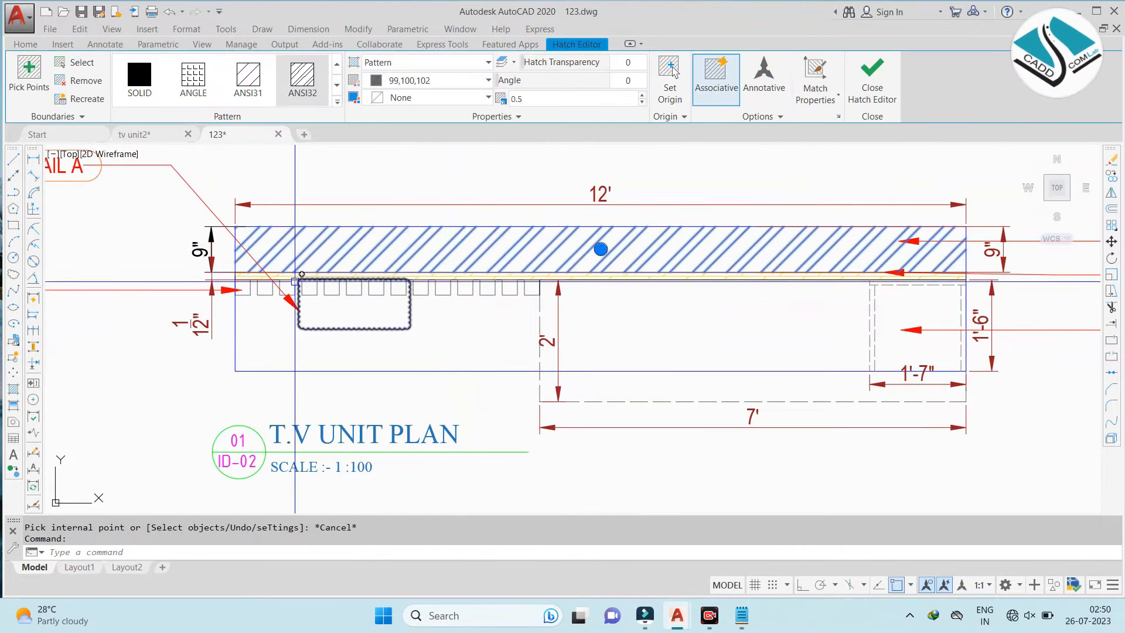
pyautogui.scroll(6, 294, 282)
pyautogui.write('c')
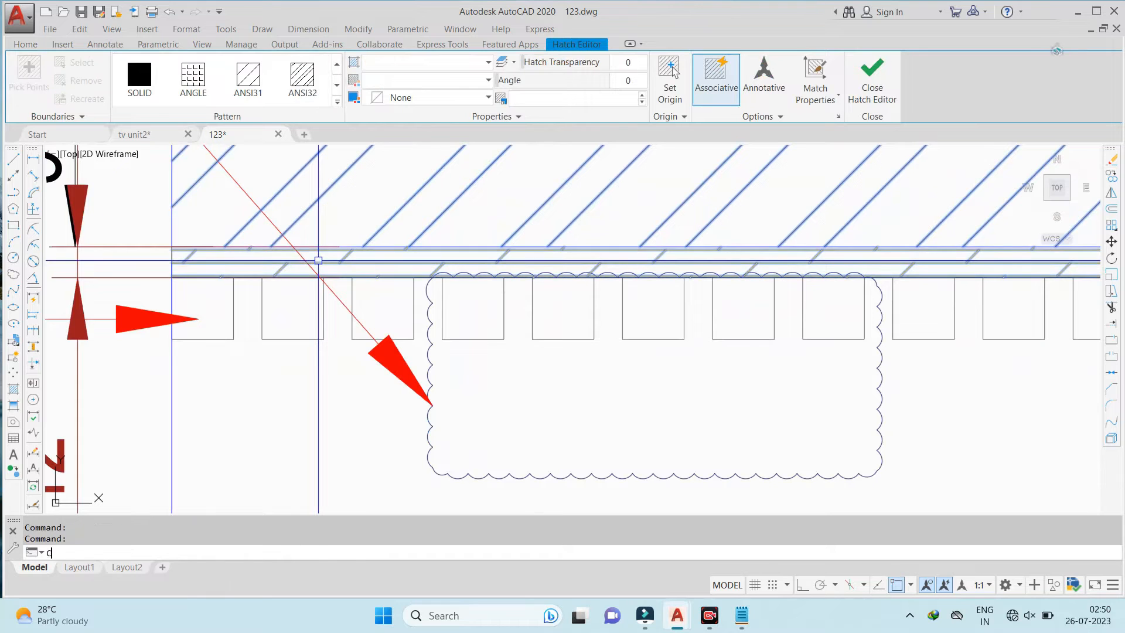
pyautogui.write('o')
pyautogui.press('Return')
pyautogui.scroll(-4, 318, 260)
pyautogui.scroll(3, 267, 197)
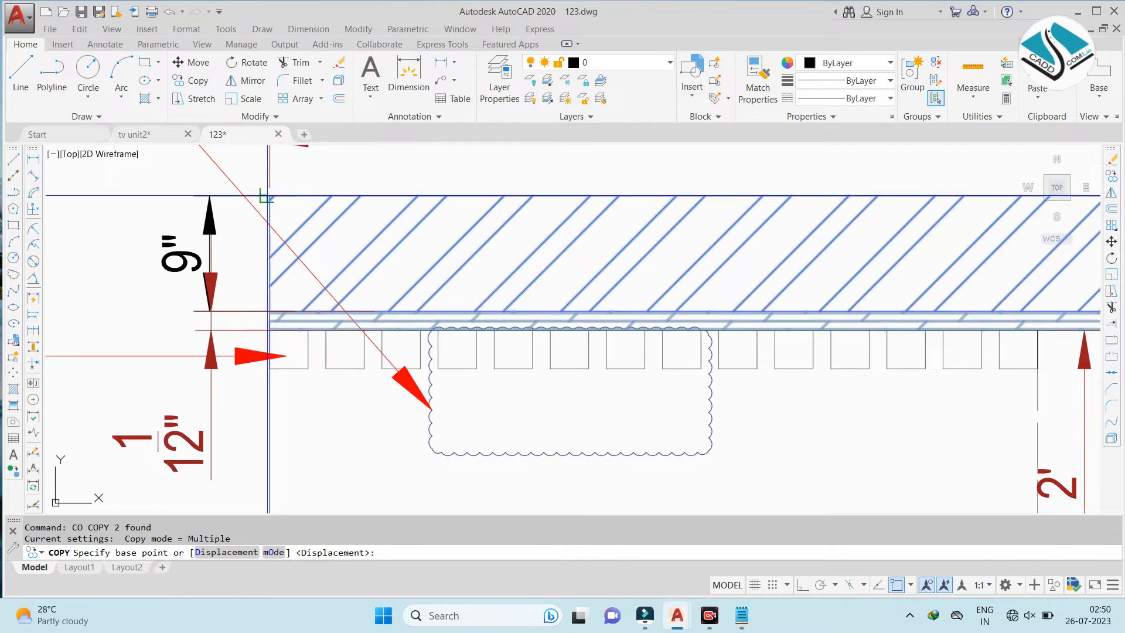
pyautogui.scroll(6, 269, 196)
pyautogui.click(269, 195)
pyautogui.scroll(-8, 269, 196)
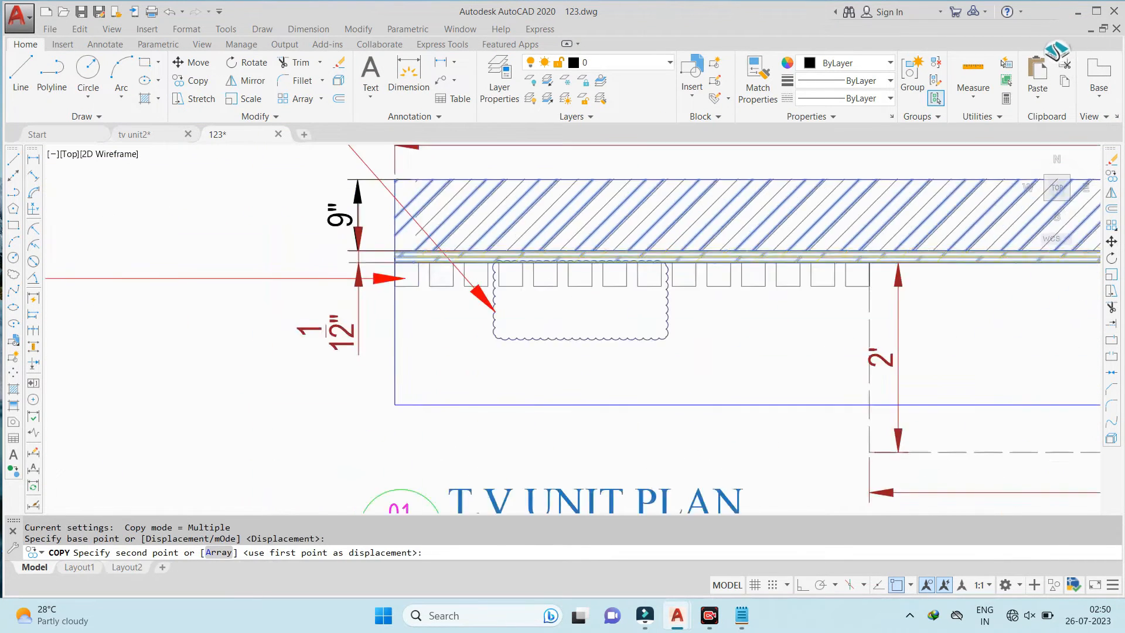
pyautogui.scroll(-5, 452, 382)
pyautogui.scroll(8, 460, 334)
pyautogui.click(388, 313)
pyautogui.press('Escape')
# Examine the annotated T.V unit plan and the open shelf corner of the new plan
pyautogui.scroll(-6, 410, 308)
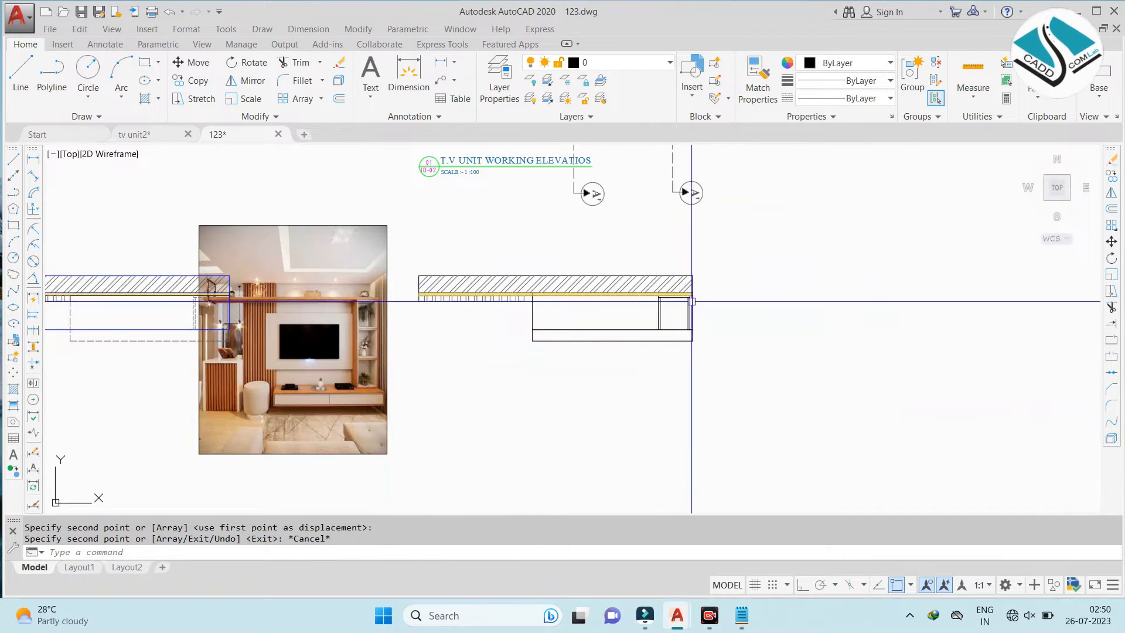
pyautogui.scroll(6, 691, 302)
pyautogui.scroll(-8, 686, 300)
pyautogui.moveTo(686, 300); pyautogui.dragTo(593, 331, button='middle')
pyautogui.moveTo(585, 193); pyautogui.dragTo(547, 332, button='middle')
pyautogui.moveTo(528, 199); pyautogui.dragTo(511, 340, button='middle')
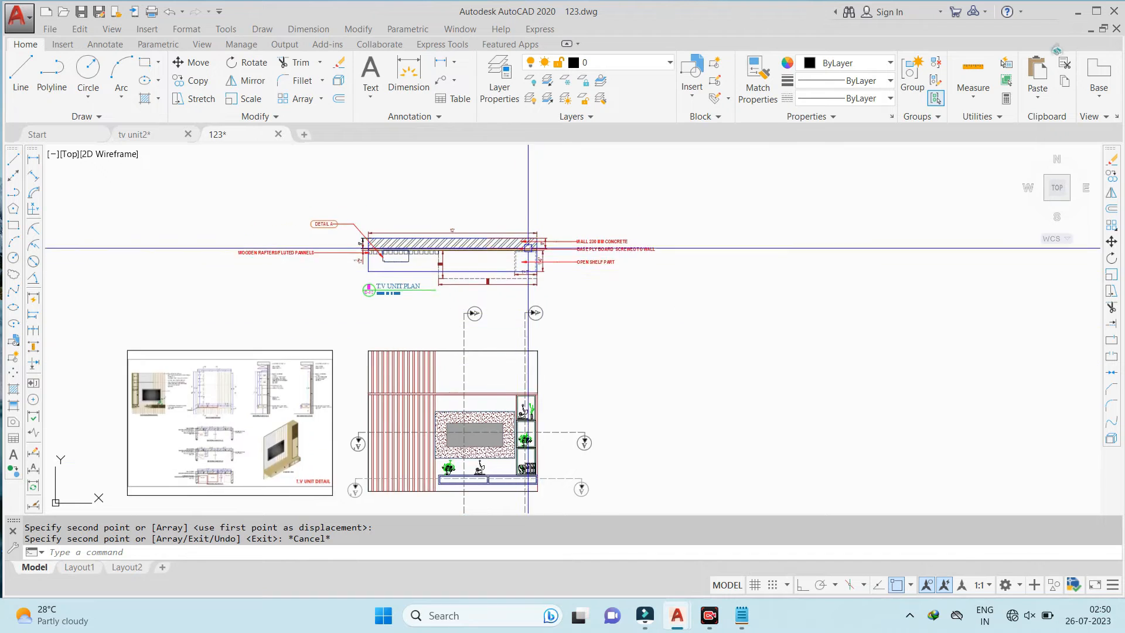
pyautogui.scroll(6, 533, 255)
pyautogui.scroll(-7, 515, 326)
pyautogui.scroll(5, 558, 265)
pyautogui.scroll(3, 586, 271)
pyautogui.press('Escape')
pyautogui.scroll(2, 610, 258)
pyautogui.press('Escape')
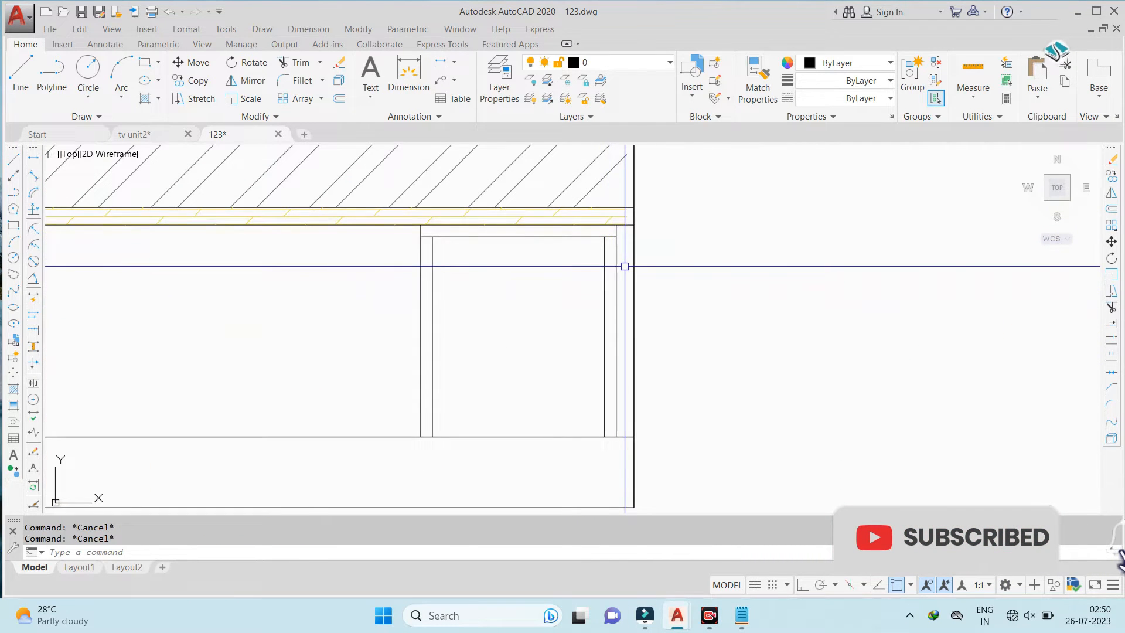
pyautogui.scroll(3, 621, 258)
pyautogui.click(610, 185)
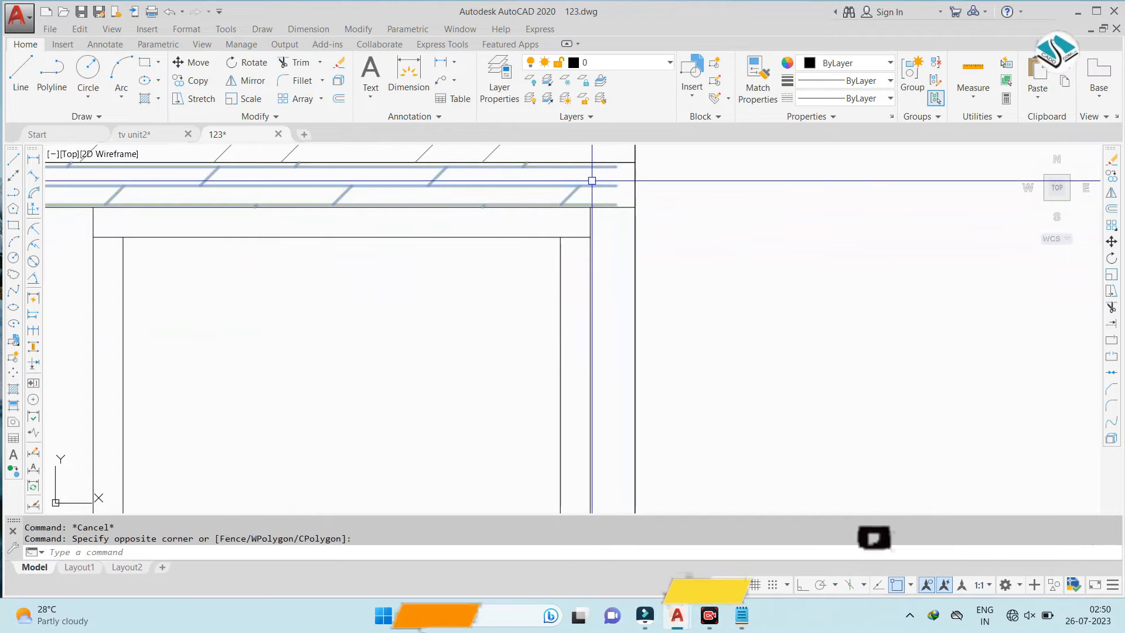
pyautogui.scroll(-3, 604, 189)
pyautogui.moveTo(601, 210); pyautogui.dragTo(599, 229, button='middle')
pyautogui.press('Escape')
pyautogui.press('Escape')
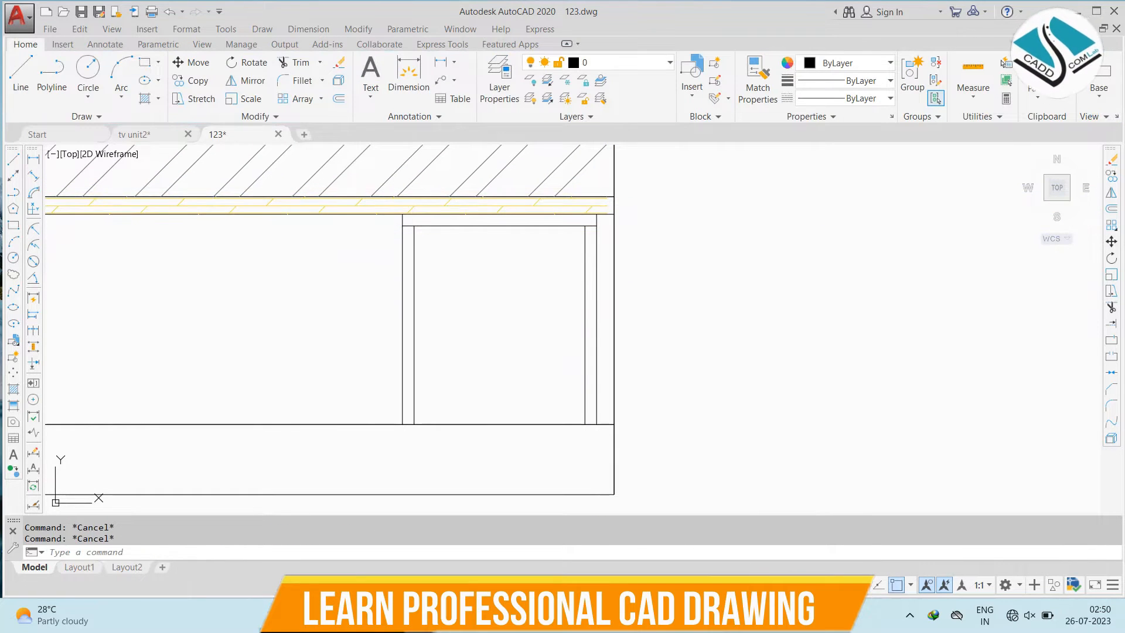
# Hatch the open shelf's side and back panels in the new plan with the DOLMIT pattern
pyautogui.write('h')
pyautogui.press('Return')
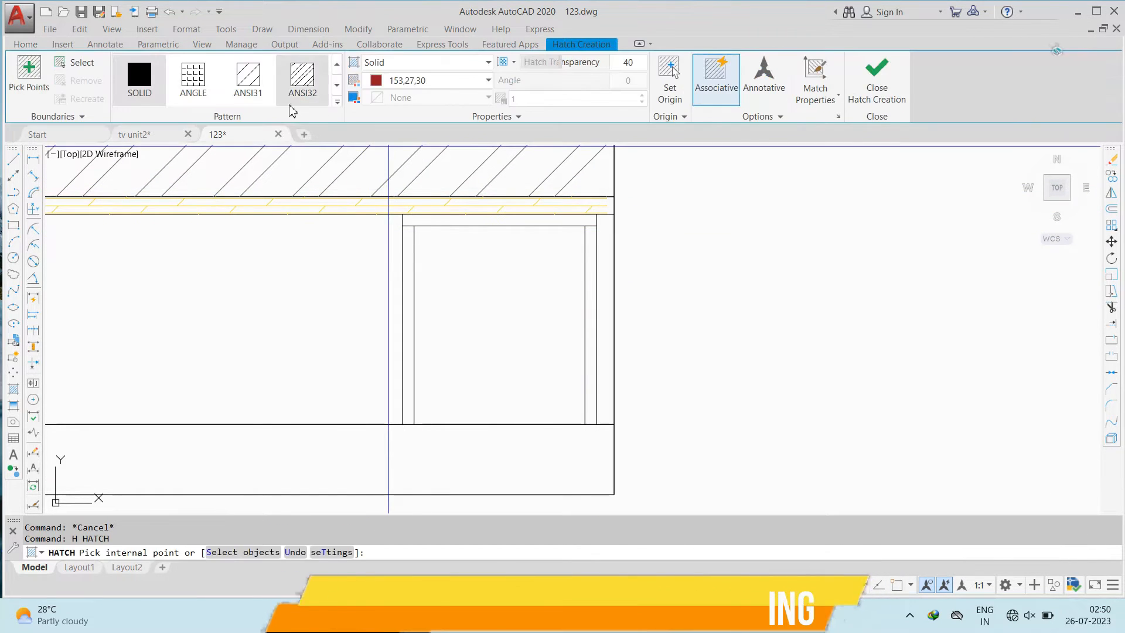
pyautogui.click(339, 103)
pyautogui.scroll(-2, 264, 240)
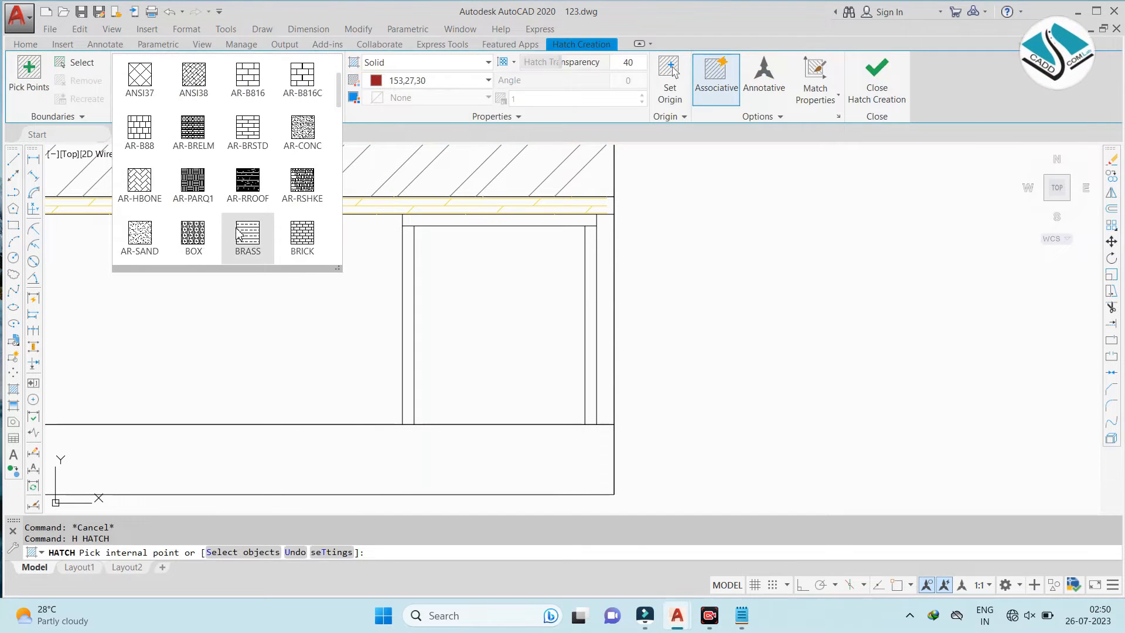
pyautogui.scroll(-1, 223, 238)
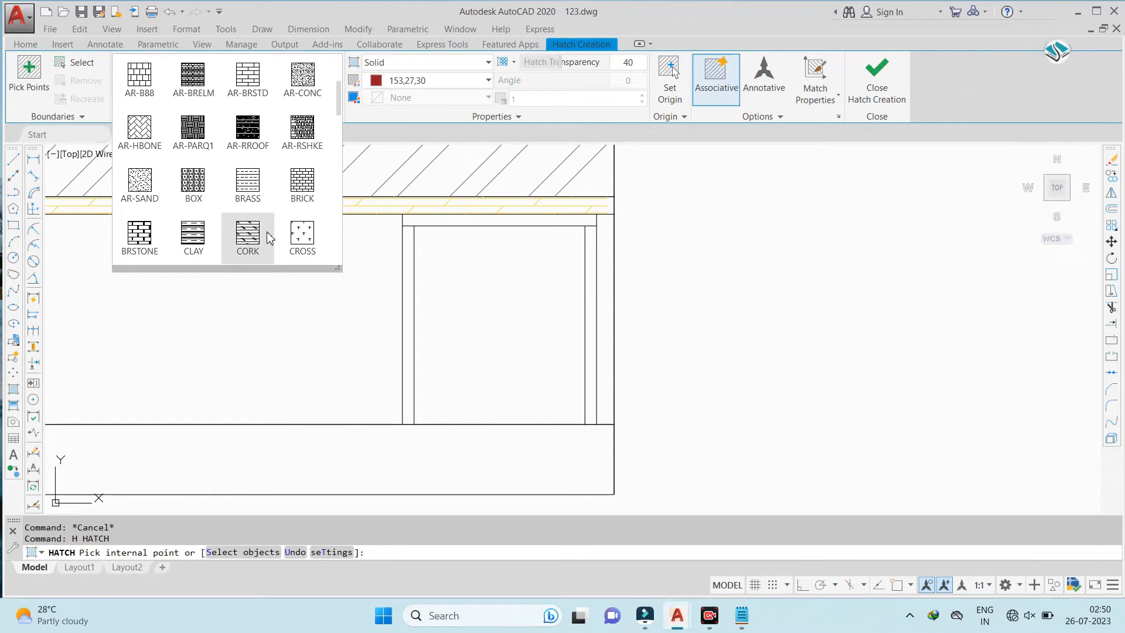
pyautogui.scroll(-1, 264, 239)
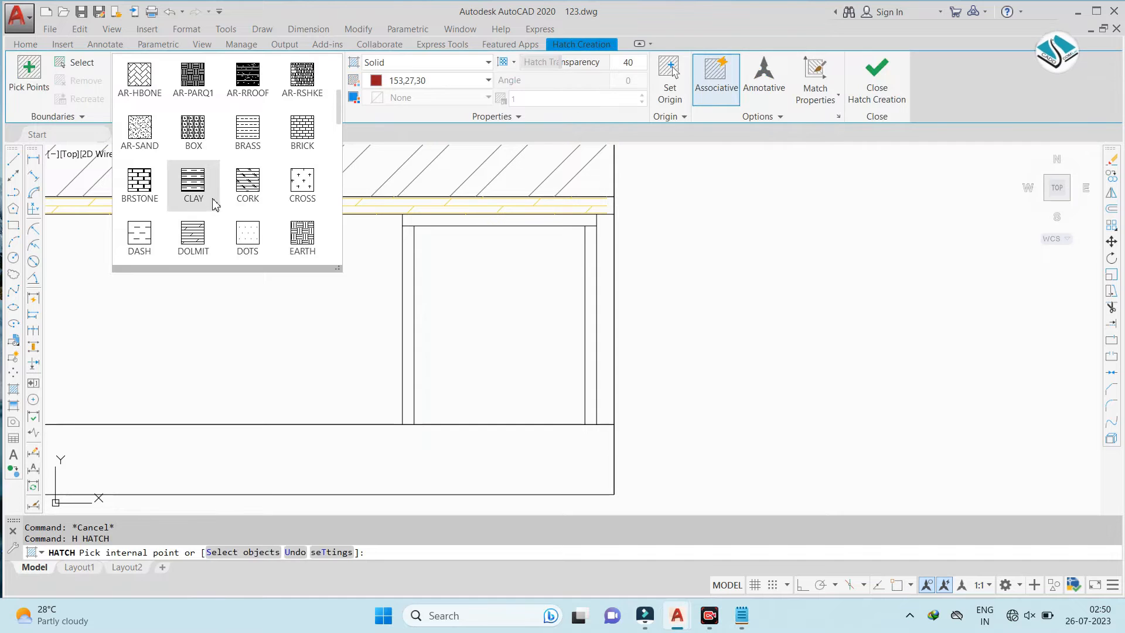
pyautogui.click(194, 243)
pyautogui.click(604, 239)
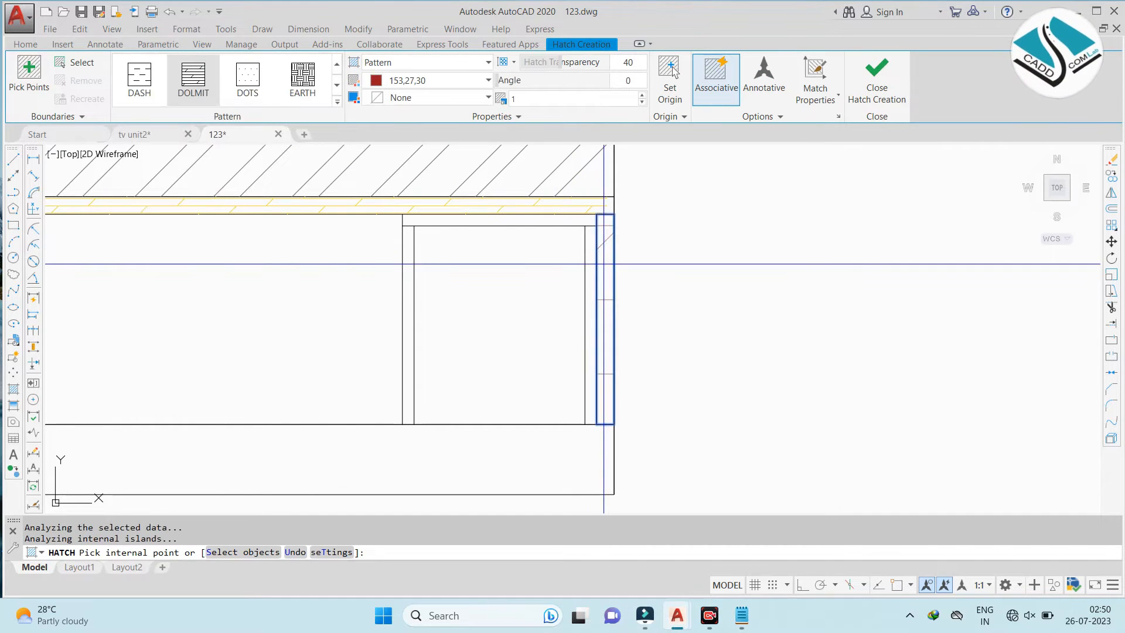
pyautogui.click(443, 221)
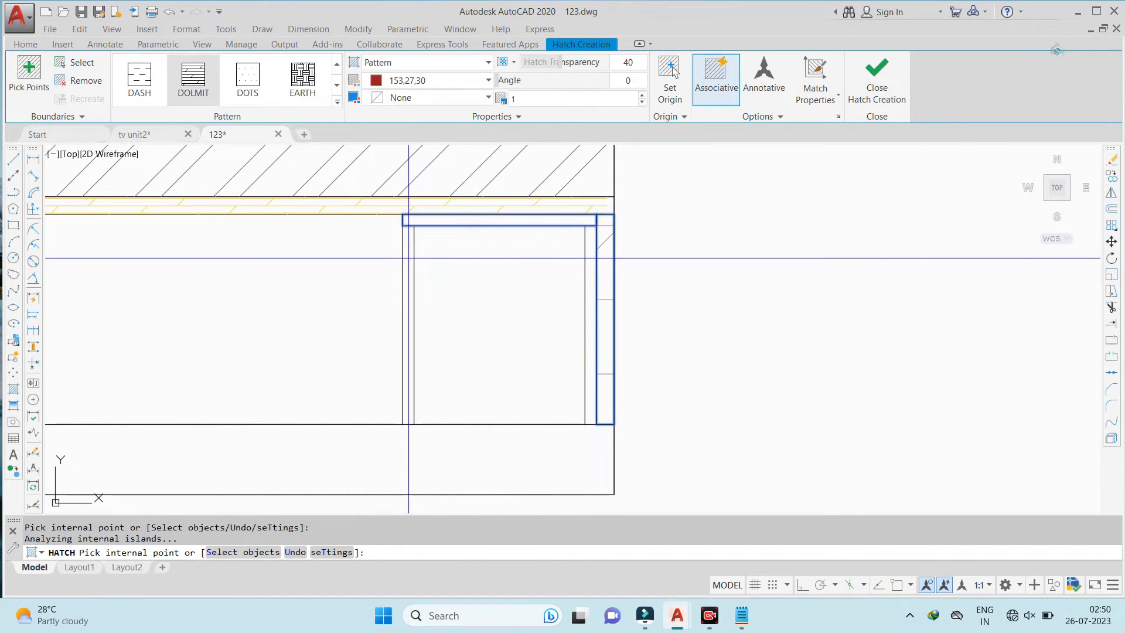
pyautogui.press('Return')
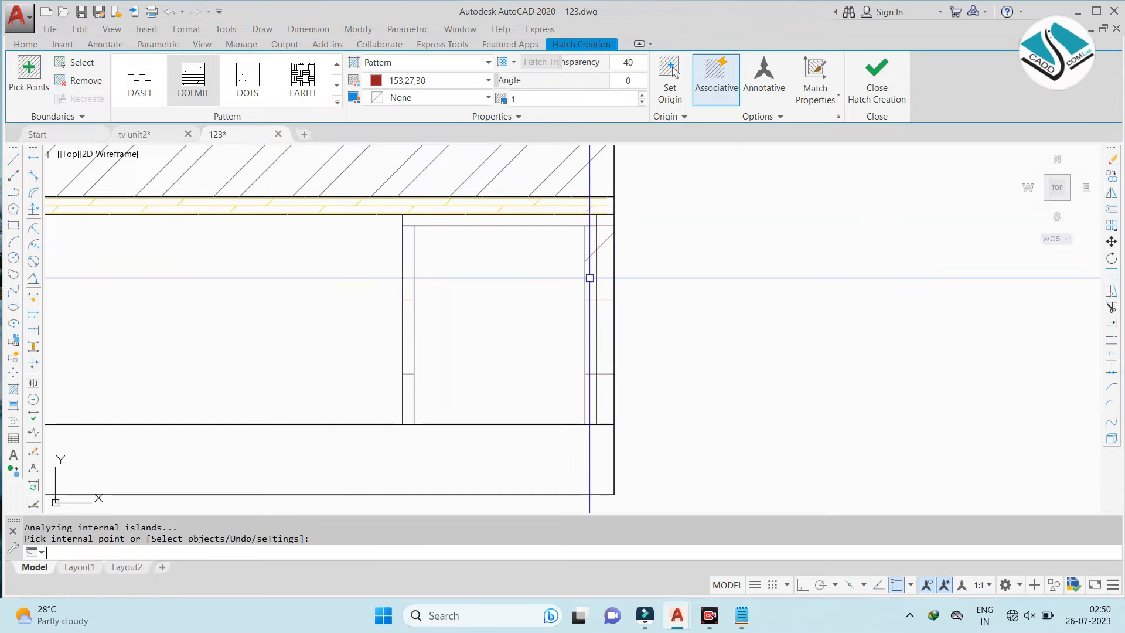
# Match properties using the base ply board hatch as the source for the shelf panel hatch
pyautogui.write('ma')
pyautogui.press('Return')
pyautogui.click(587, 210)
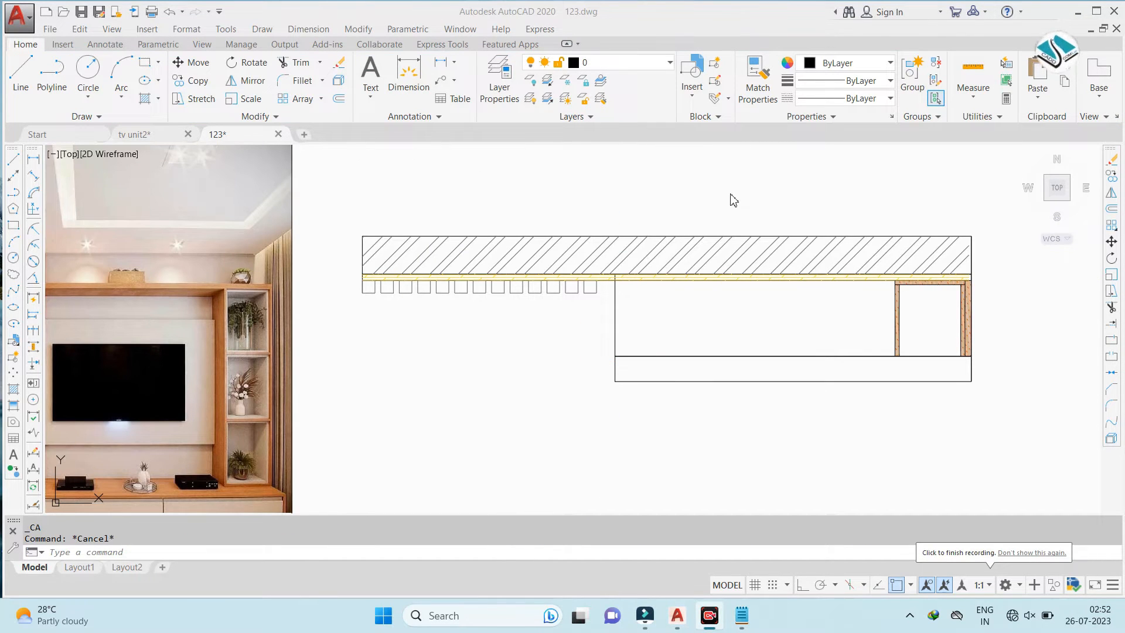
# Apply an ANSI35 hatch to the first two rafters at the left end of the new plan
pyautogui.scroll(-2, 671, 269)
pyautogui.press('Escape')
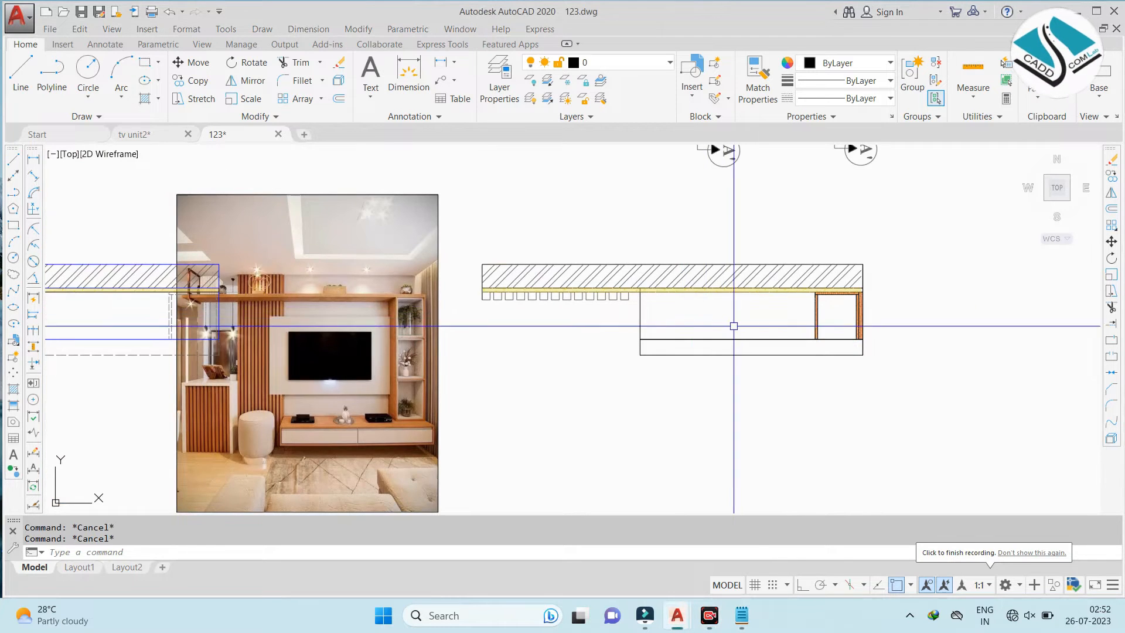
pyautogui.scroll(2, 731, 319)
pyautogui.scroll(-2, 761, 355)
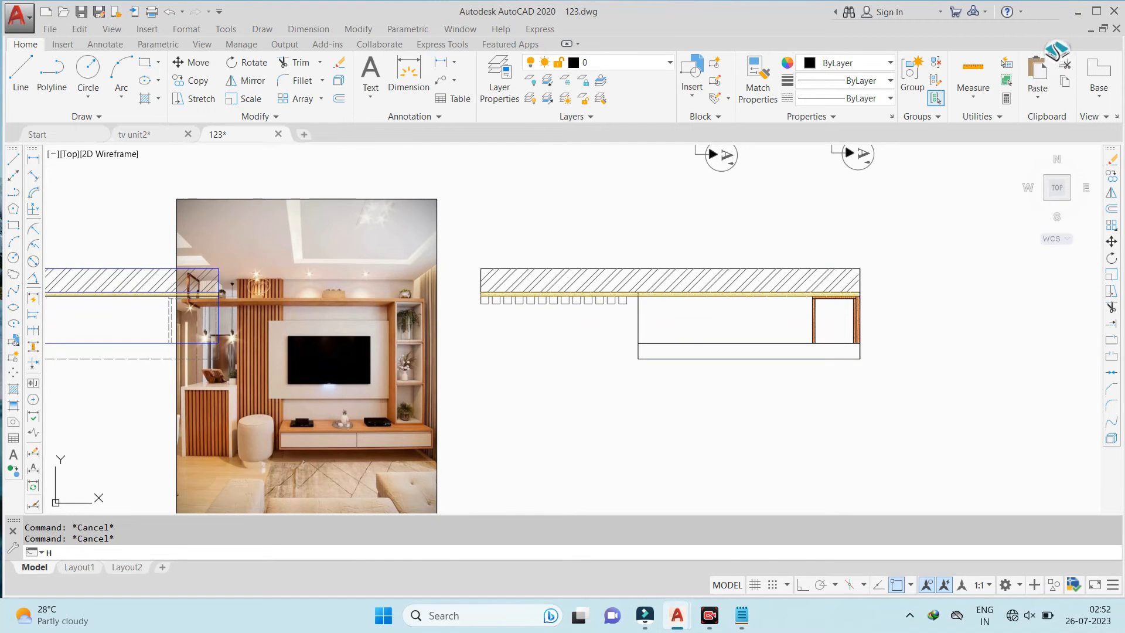
pyautogui.scroll(2, 517, 299)
pyautogui.press('Return')
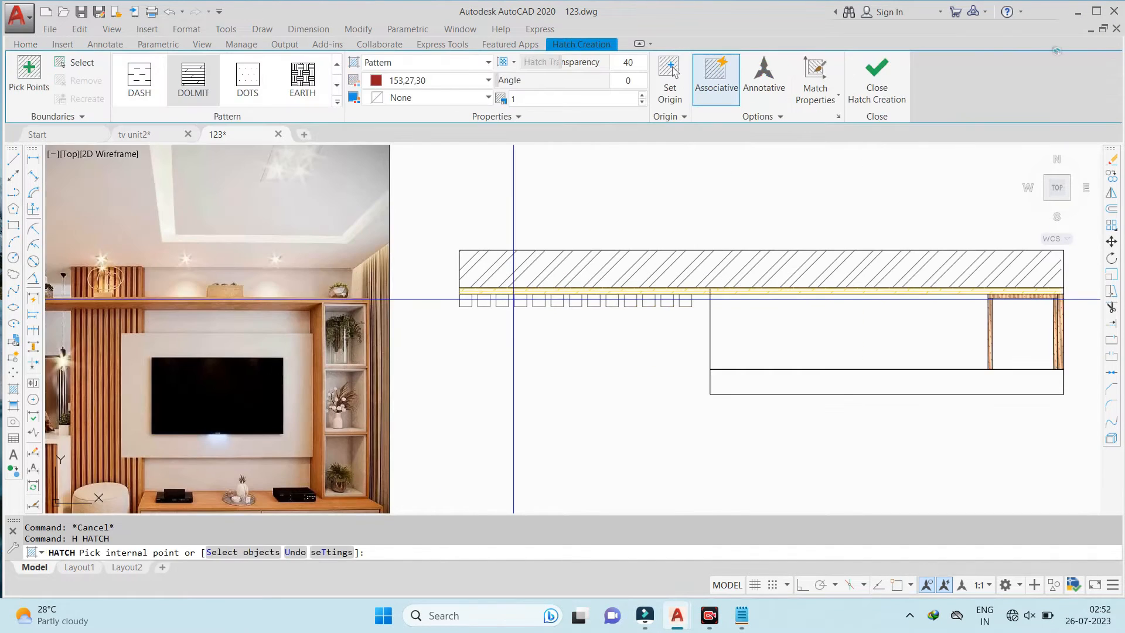
pyautogui.click(337, 104)
pyautogui.scroll(6, 287, 126)
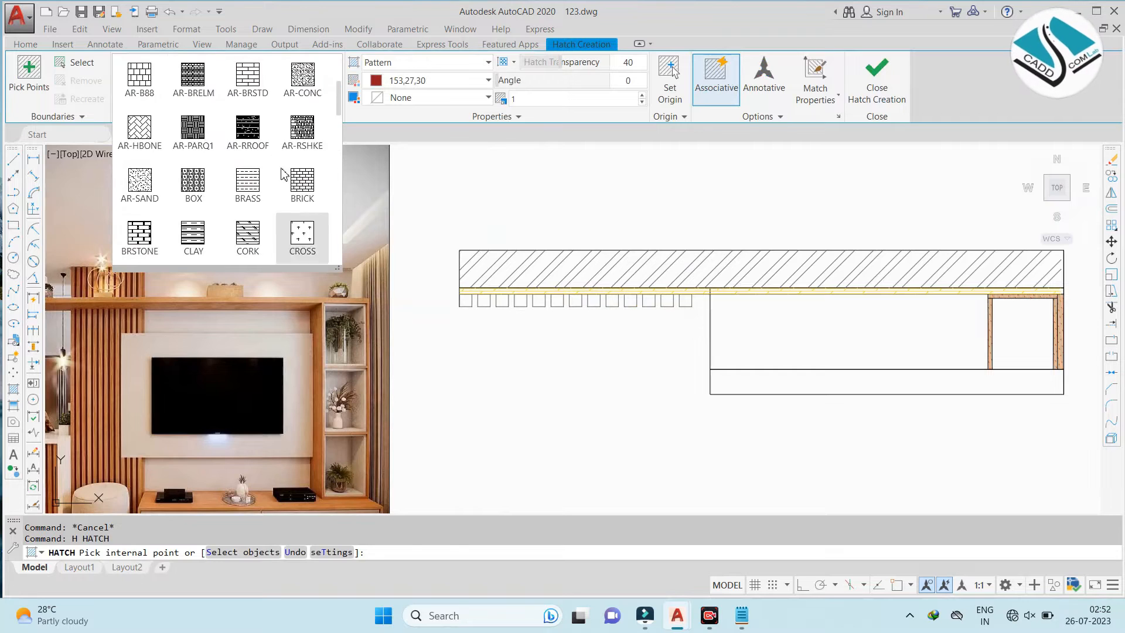
pyautogui.scroll(1, 275, 88)
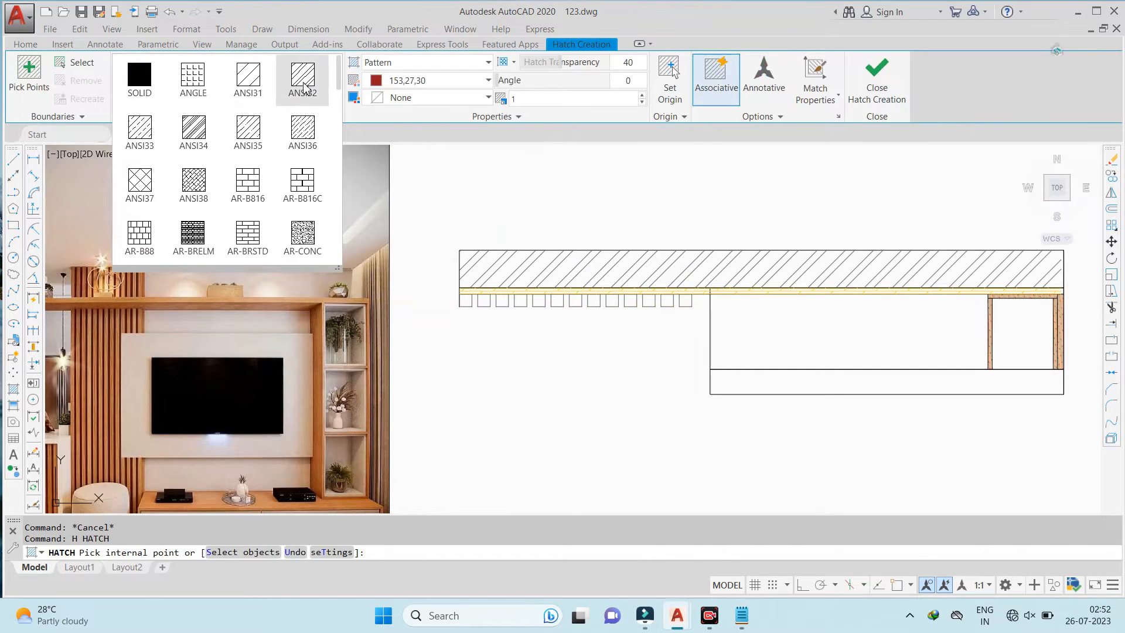
pyautogui.click(248, 128)
pyautogui.scroll(6, 439, 306)
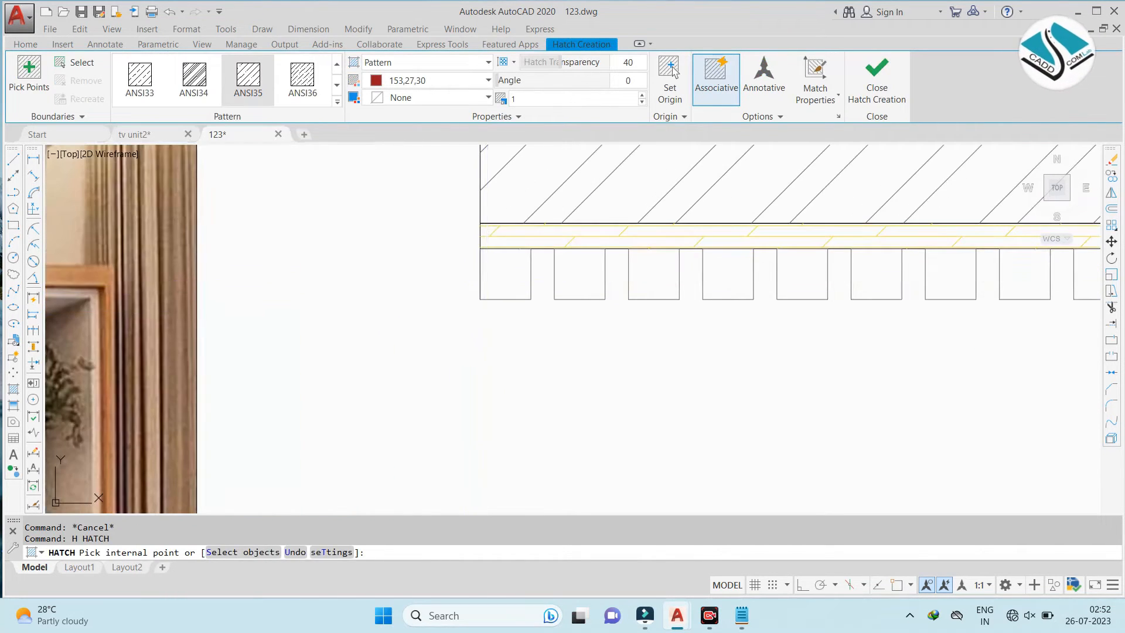
pyautogui.click(500, 278)
pyautogui.scroll(-2, 512, 276)
pyautogui.moveTo(512, 276); pyautogui.dragTo(55, 284, button='middle')
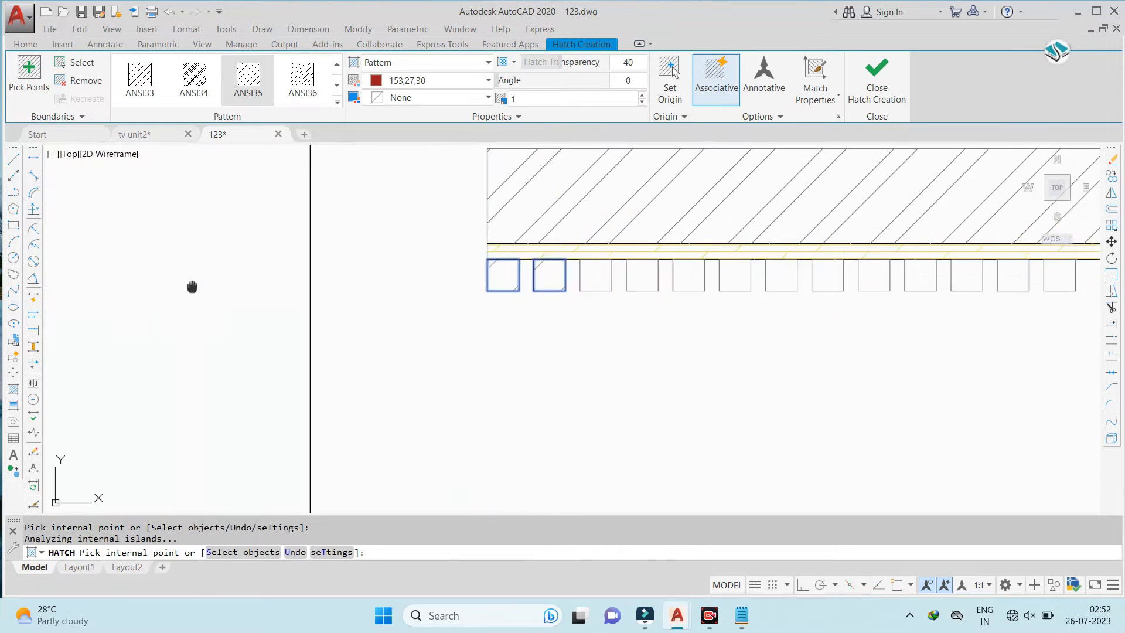
# Add the whole row of rafters in the new plan to the ANSI35 hatch with an object selection
pyautogui.click(79, 66)
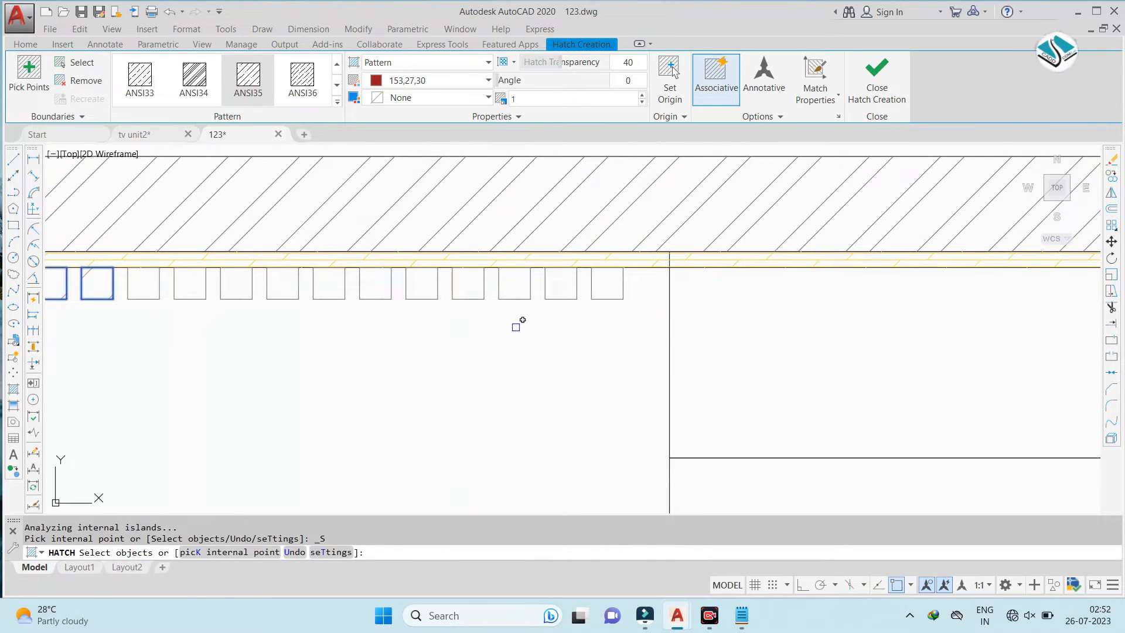
pyautogui.click(646, 307)
pyautogui.click(46, 258)
pyautogui.scroll(-2, 643, 288)
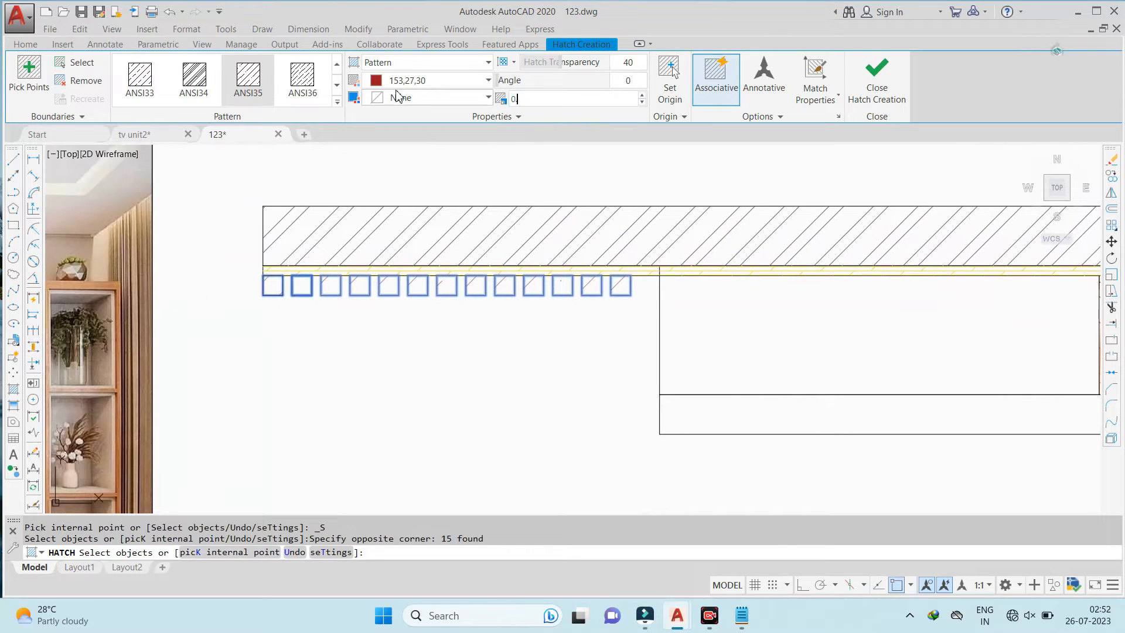
# Set the rafter hatch's scale to 0.2 with colour 153,27,30 and finish the hatch
pyautogui.press('Return')
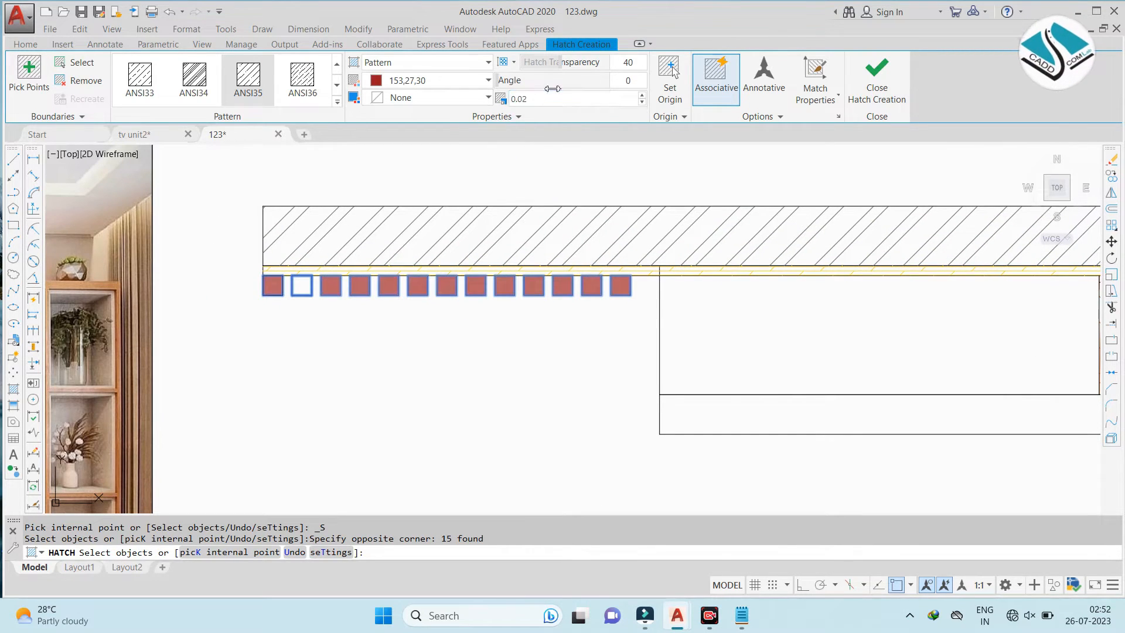
pyautogui.press('Return')
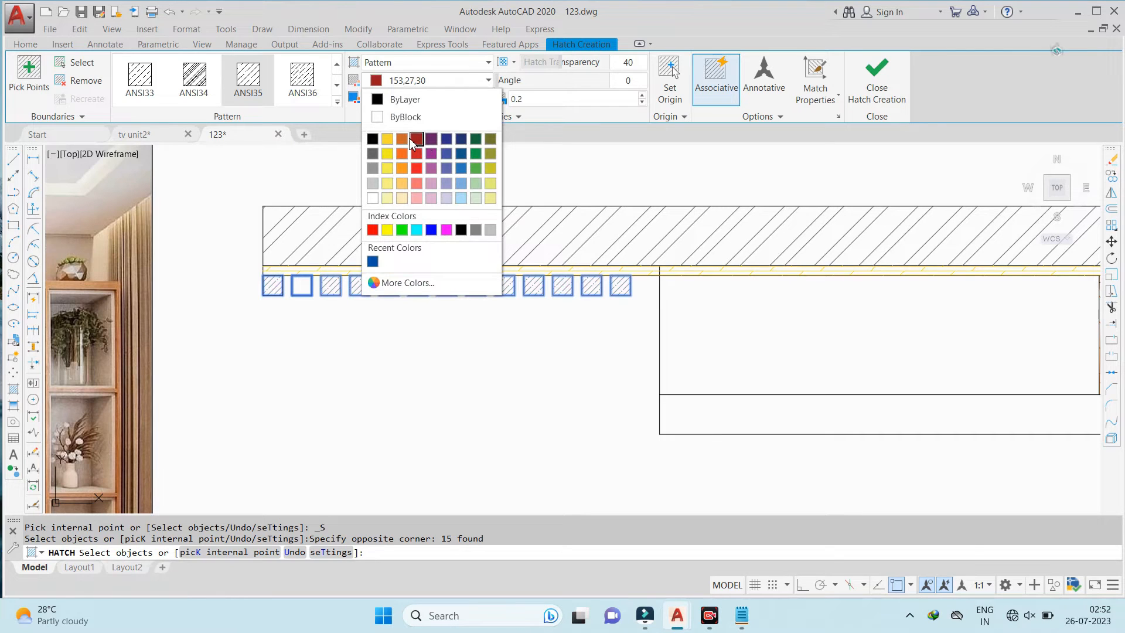
pyautogui.click(413, 142)
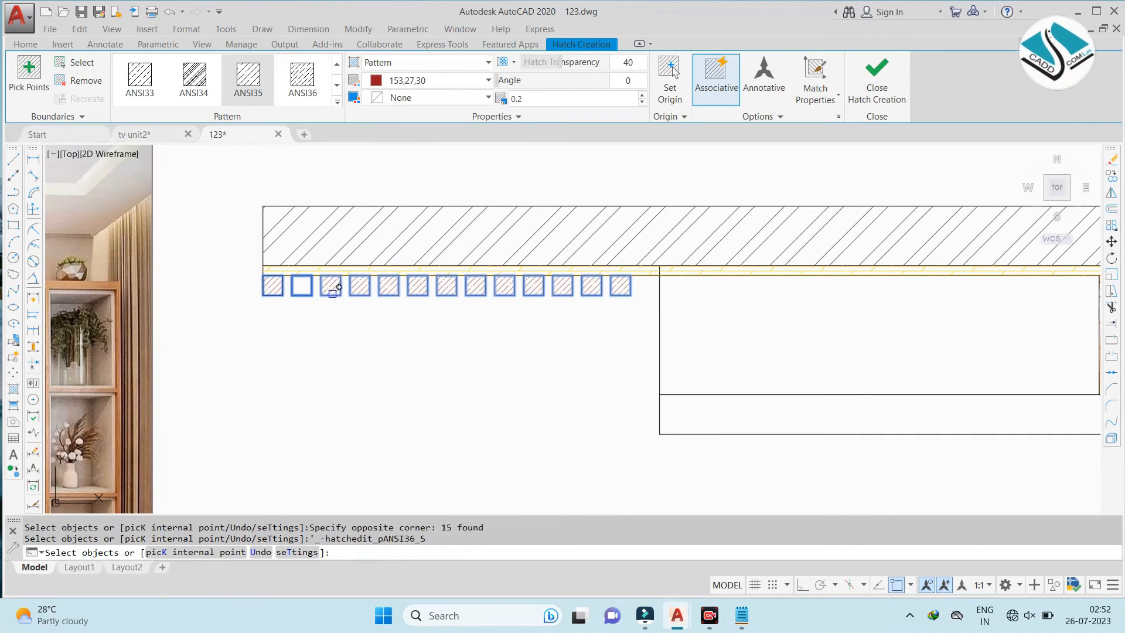
pyautogui.press('Return')
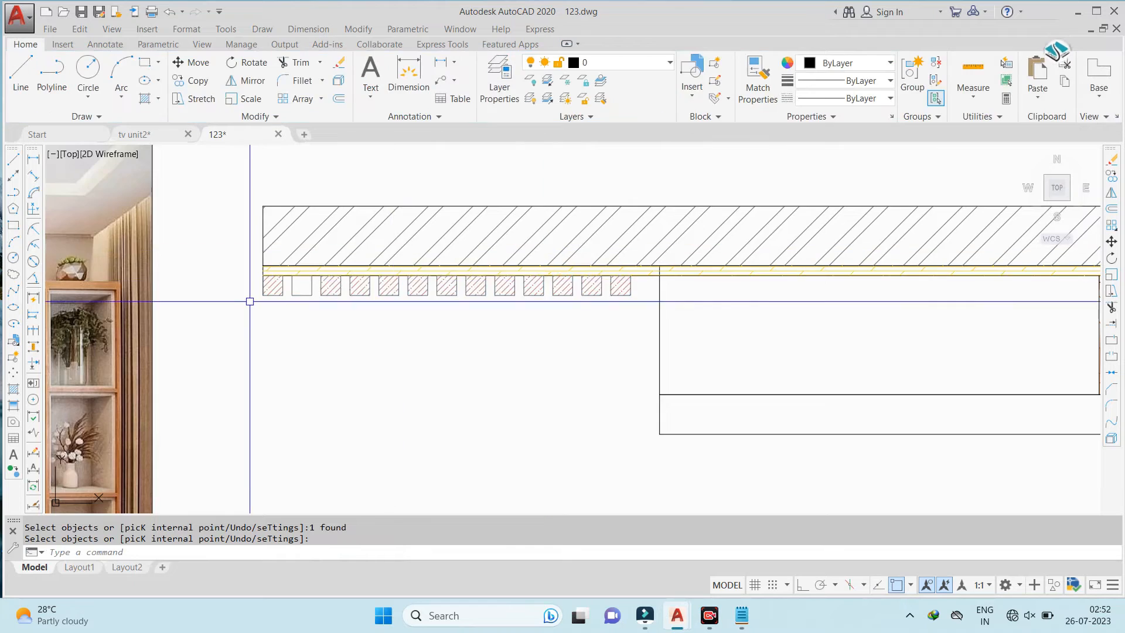
# Hatch the second rafter, which is still empty, with the ANSI35 pattern at scale 0.2
pyautogui.scroll(4, 261, 299)
pyautogui.write('H')
pyautogui.press('Return')
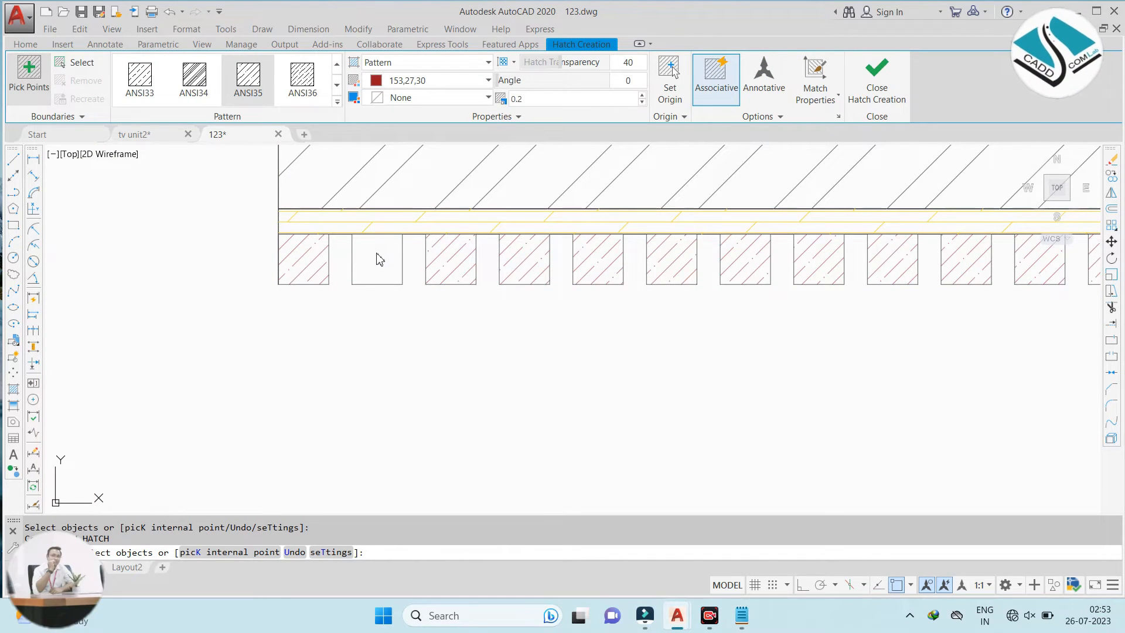
pyautogui.scroll(-2, 380, 258)
pyautogui.scroll(2, 370, 253)
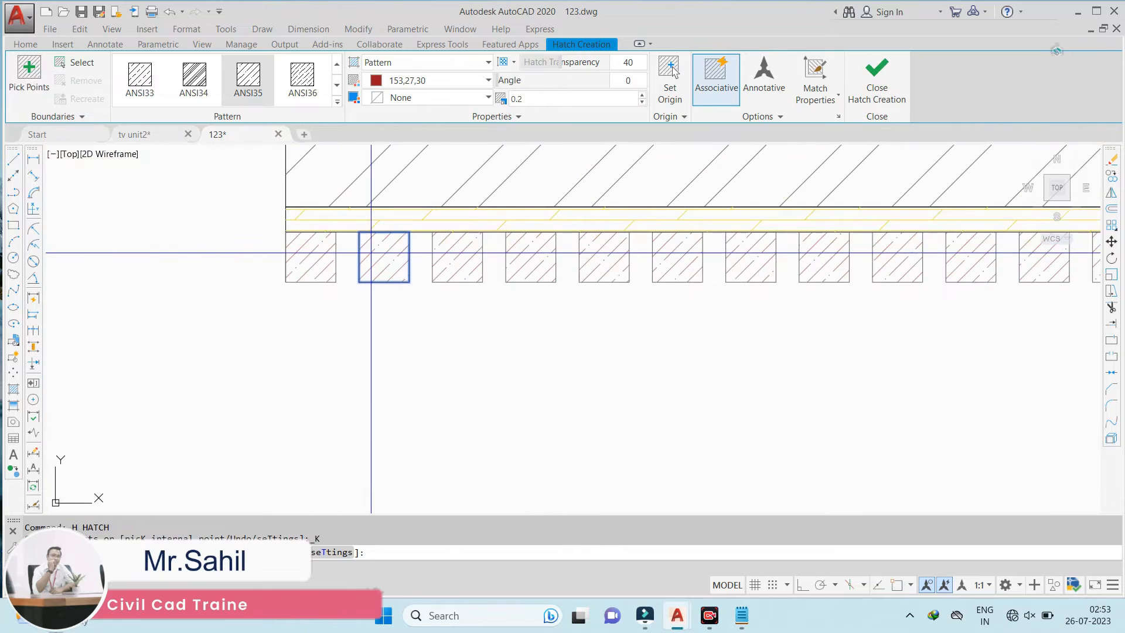
pyautogui.scroll(-8, 371, 253)
pyautogui.press('Escape')
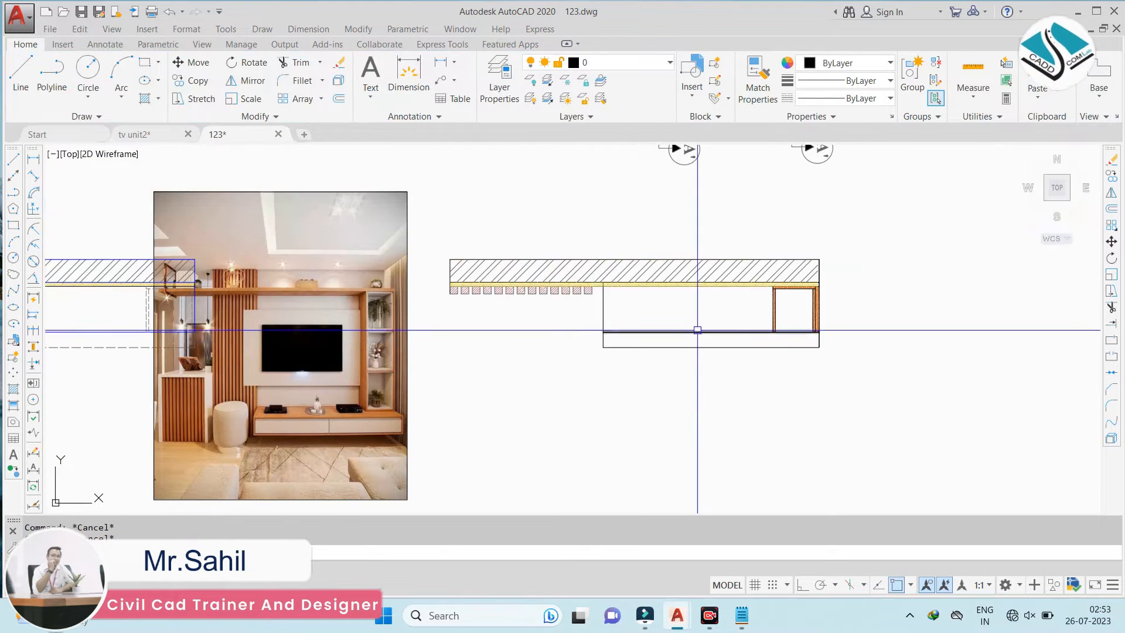
# Copy the working elevation's title, with its circle tag and scale note, to below the new section plan
pyautogui.moveTo(622, 304); pyautogui.dragTo(577, 297, button='middle')
pyautogui.scroll(-3, 548, 289)
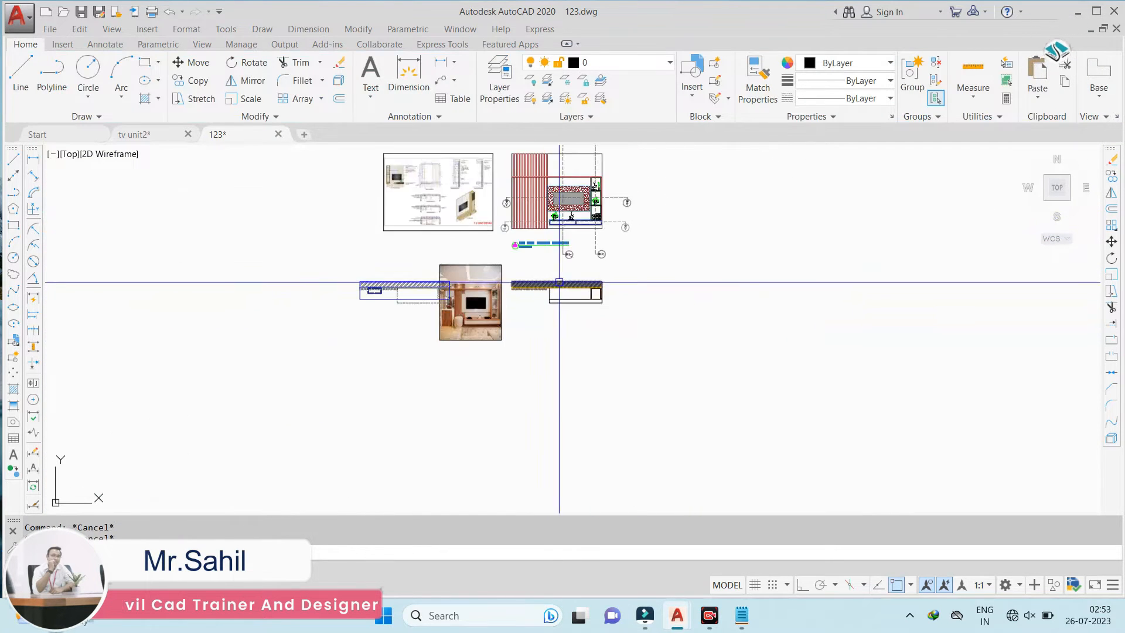
pyautogui.scroll(2, 560, 281)
pyautogui.moveTo(471, 166); pyautogui.dragTo(491, 201, button='middle')
pyautogui.scroll(3, 490, 202)
pyautogui.click(491, 202)
pyautogui.click(287, 350)
pyautogui.write('co')
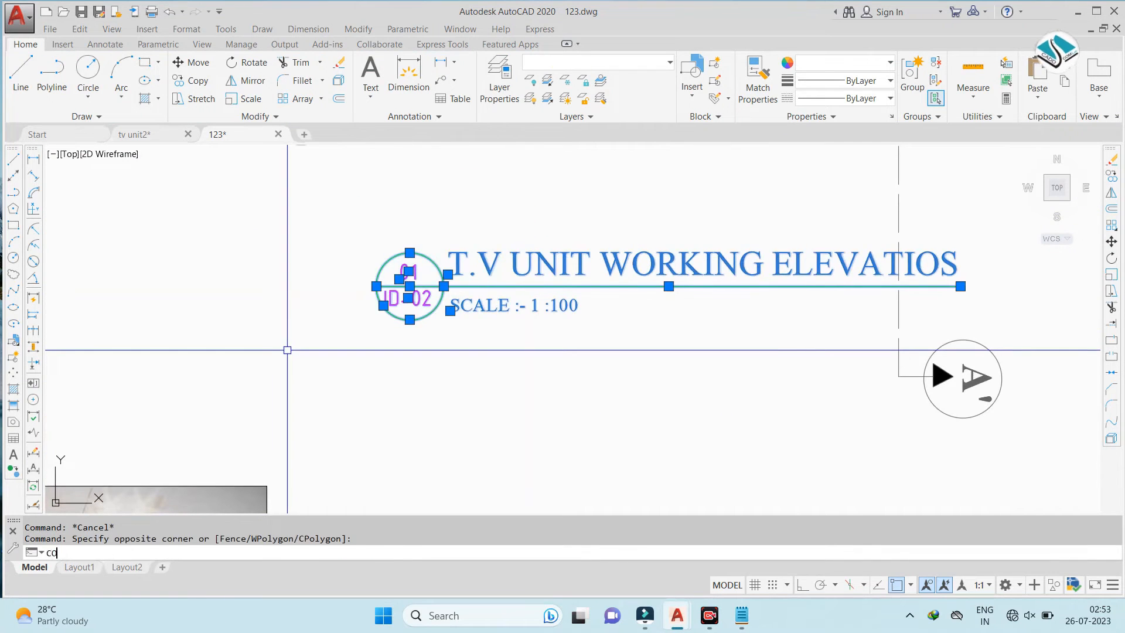
pyautogui.press('Return')
pyautogui.click(287, 350)
pyautogui.scroll(-6, 287, 351)
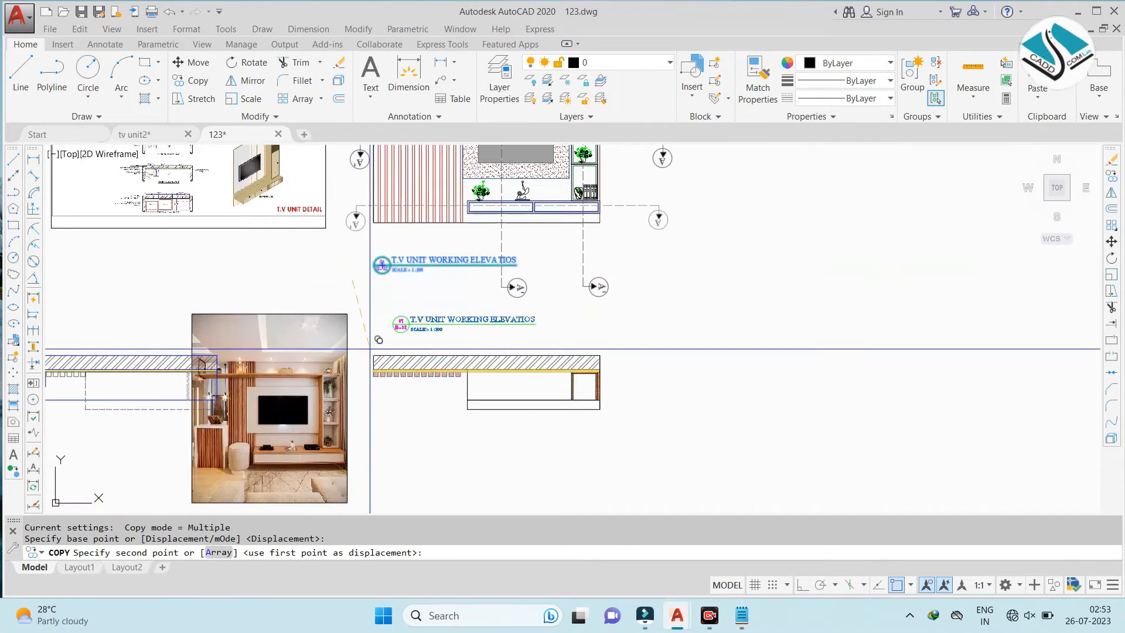
pyautogui.click(386, 453)
pyautogui.press('Escape')
# Check the title wording in the reference detail sheet and change the copied title to "T.V UNIT SECTIONAL PLAN A-A'"
pyautogui.moveTo(478, 276); pyautogui.dragTo(516, 266, button='middle')
pyautogui.scroll(5, 497, 432)
pyautogui.click(507, 406)
pyautogui.doubleClick(508, 405)
pyautogui.scroll(-8, 479, 402)
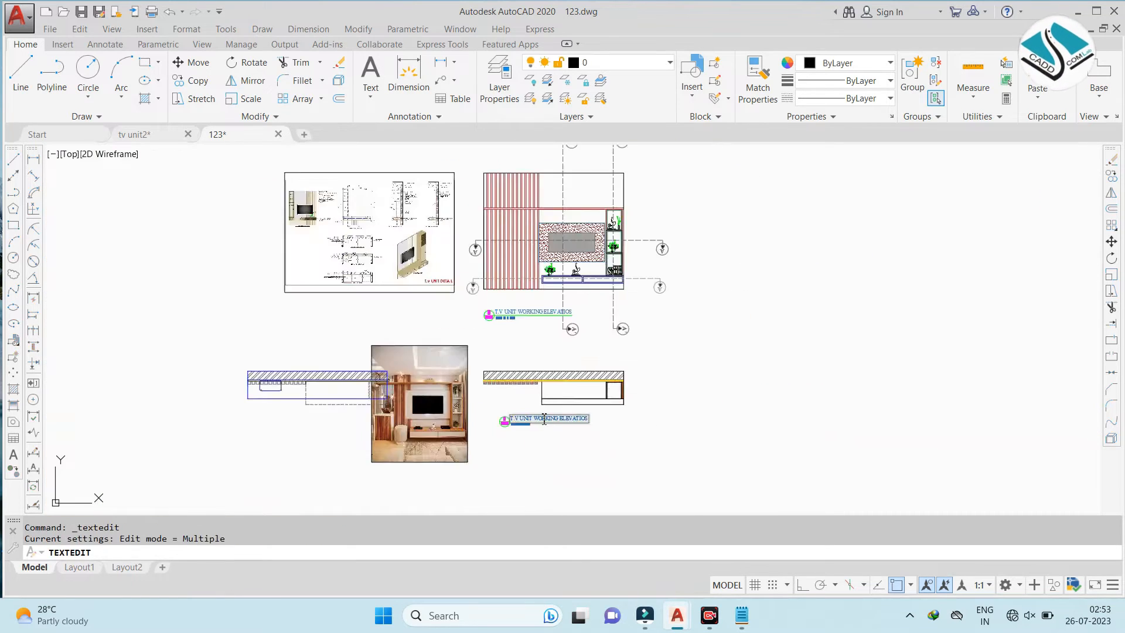
pyautogui.scroll(8, 480, 344)
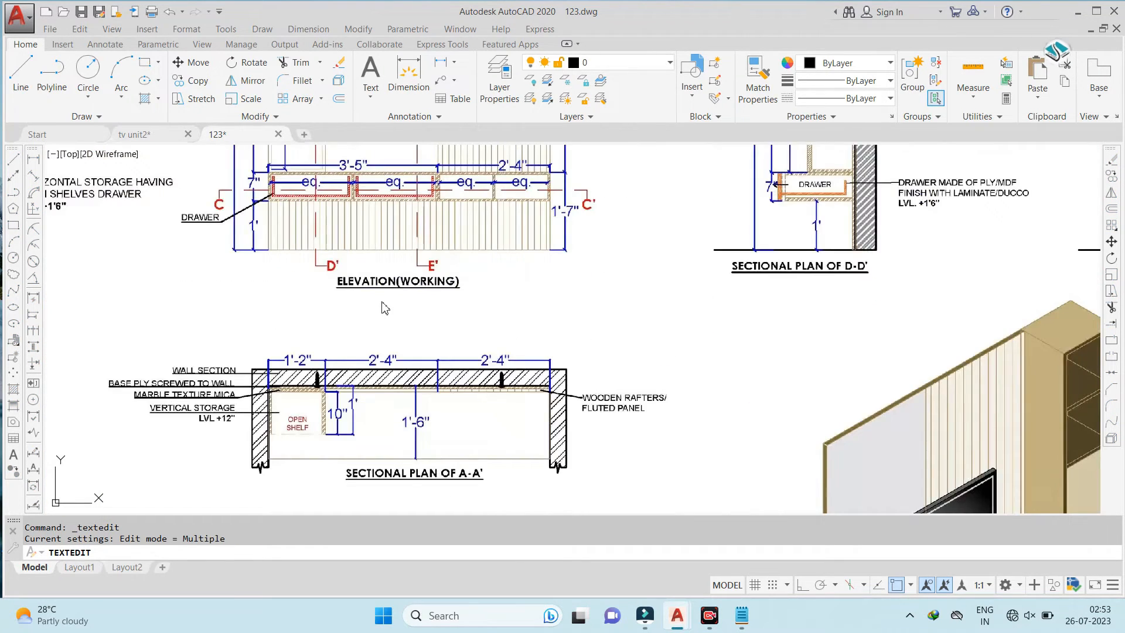
pyautogui.scroll(-6, 384, 308)
pyautogui.scroll(8, 354, 445)
pyautogui.scroll(2, 354, 445)
pyautogui.moveTo(354, 446); pyautogui.dragTo(707, 360, button='middle')
pyautogui.click(754, 370)
pyautogui.press('BackSpace')
pyautogui.press('BackSpace')
pyautogui.press('BackSpace')
pyautogui.press('BackSpace')
pyautogui.press('BackSpace')
pyautogui.press('BackSpace')
pyautogui.press('BackSpace')
pyautogui.press('BackSpace')
pyautogui.press('BackSpace')
pyautogui.press('BackSpace')
pyautogui.press('BackSpace')
pyautogui.press('BackSpace')
pyautogui.press('BackSpace')
pyautogui.press('BackSpace')
pyautogui.press('BackSpace')
pyautogui.press('BackSpace')
pyautogui.press('BackSpace')
pyautogui.write('SECTION')
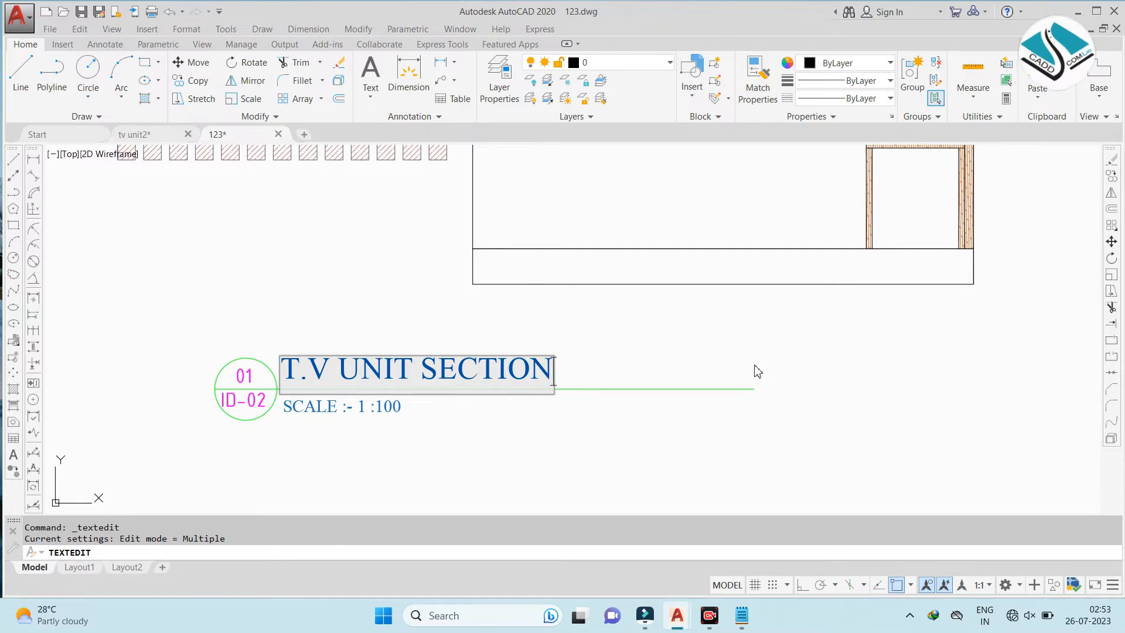
pyautogui.write("AL PLAN A-A'")
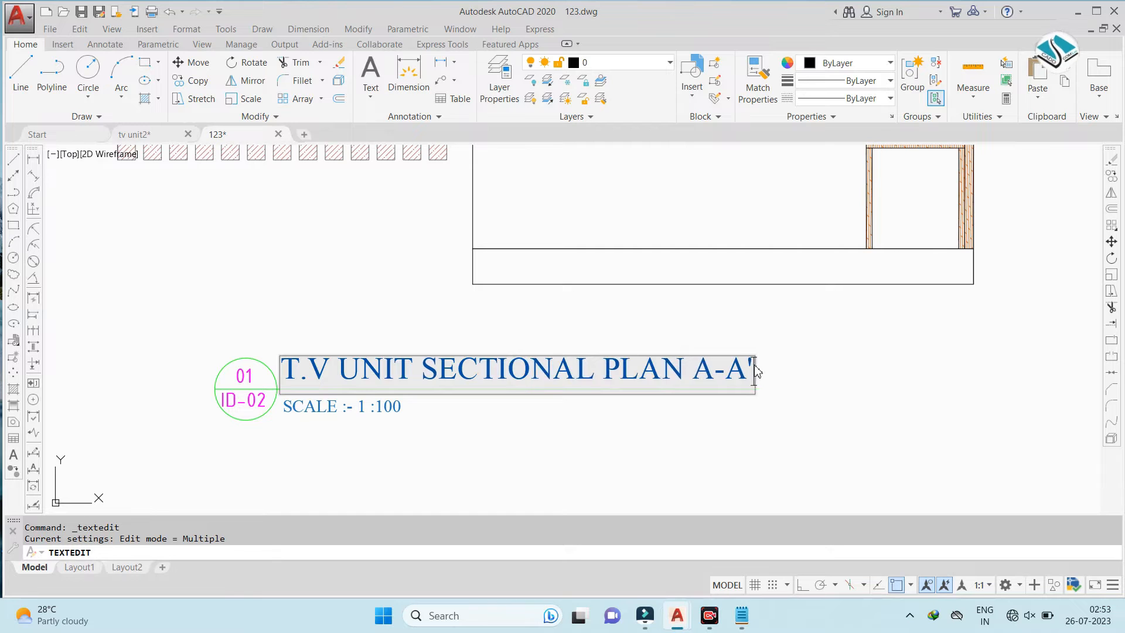
pyautogui.press('Escape')
pyautogui.press('Escape')
pyautogui.press('Escape')
# Copy the A-A' sectional plan together with its title to the empty space right of the original
pyautogui.scroll(-5, 445, 387)
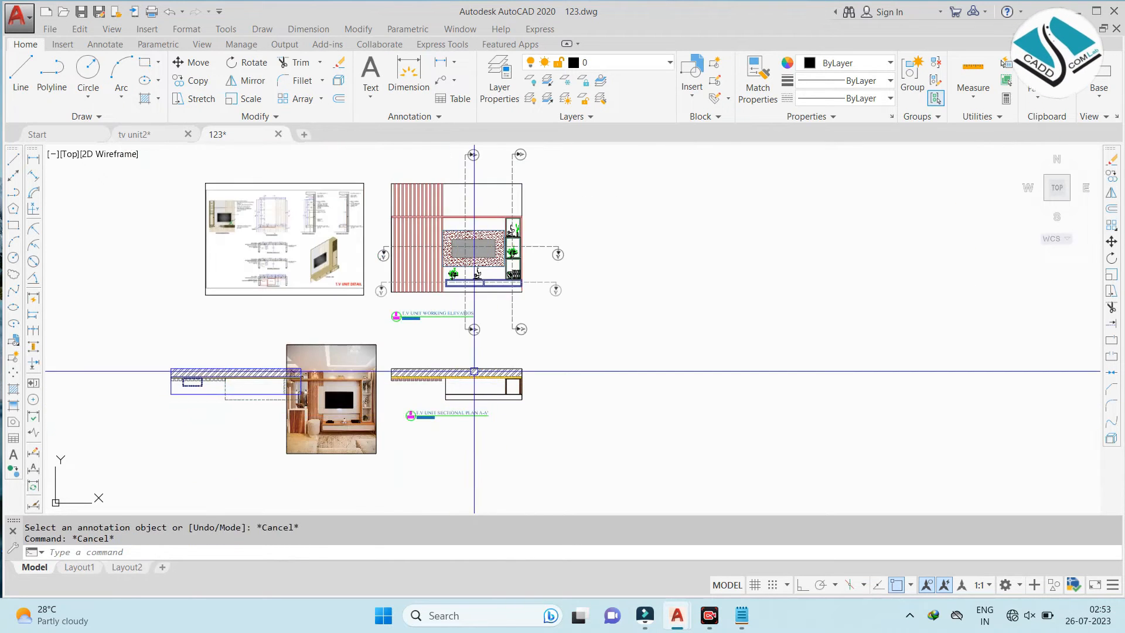
pyautogui.scroll(-2, 475, 355)
pyautogui.moveTo(496, 228); pyautogui.dragTo(504, 320, button='middle')
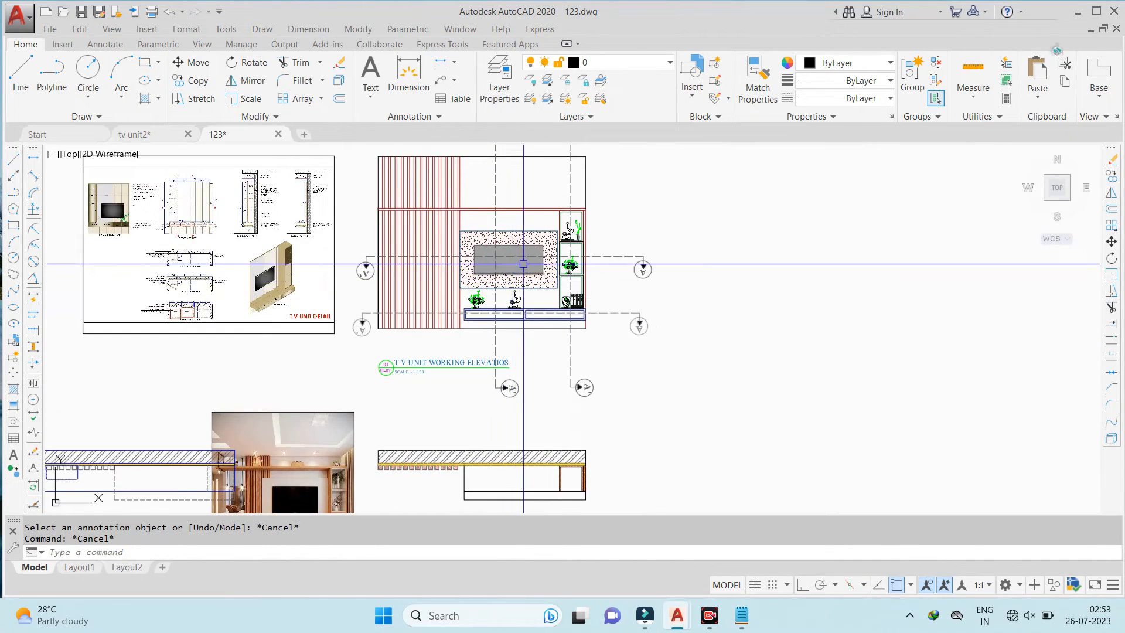
pyautogui.scroll(2, 532, 260)
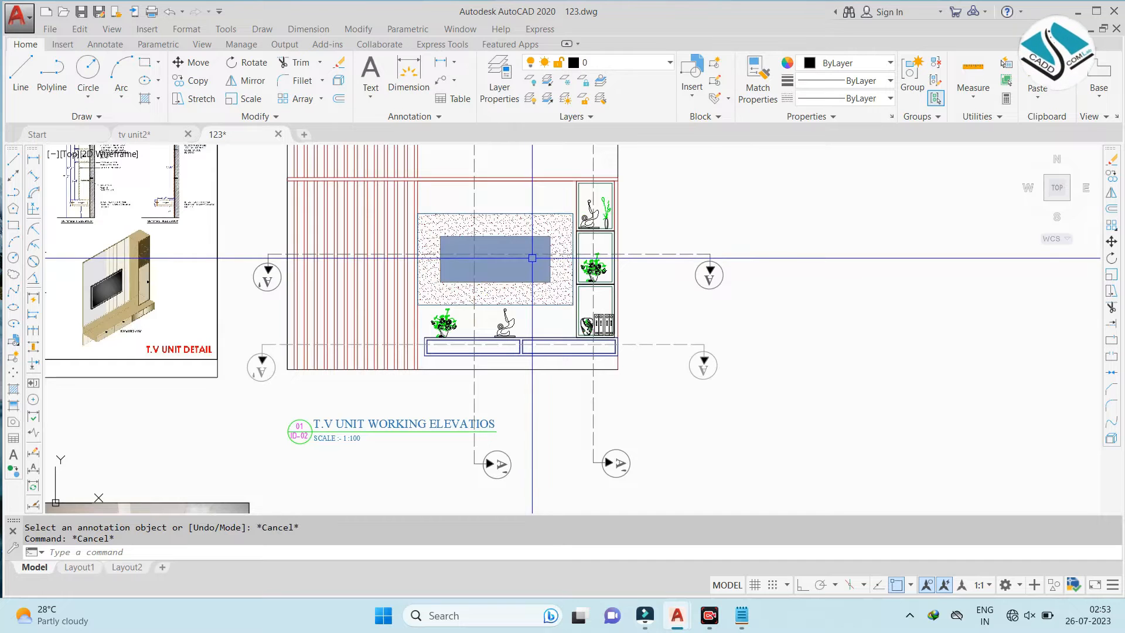
pyautogui.scroll(2, 466, 366)
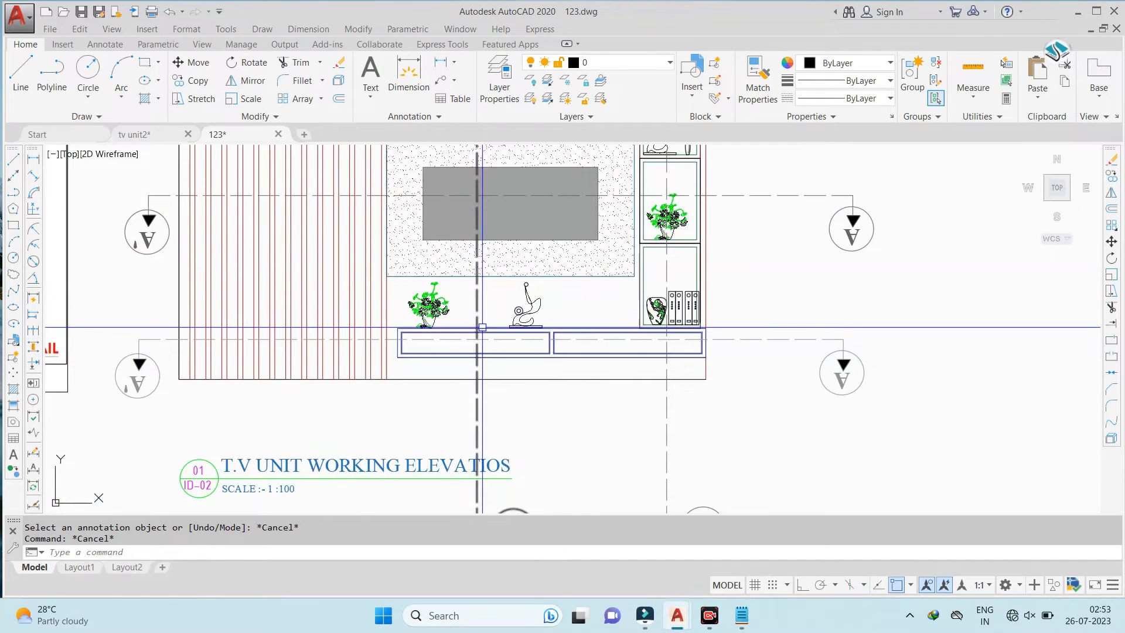
pyautogui.scroll(-5, 477, 322)
pyautogui.scroll(4, 503, 327)
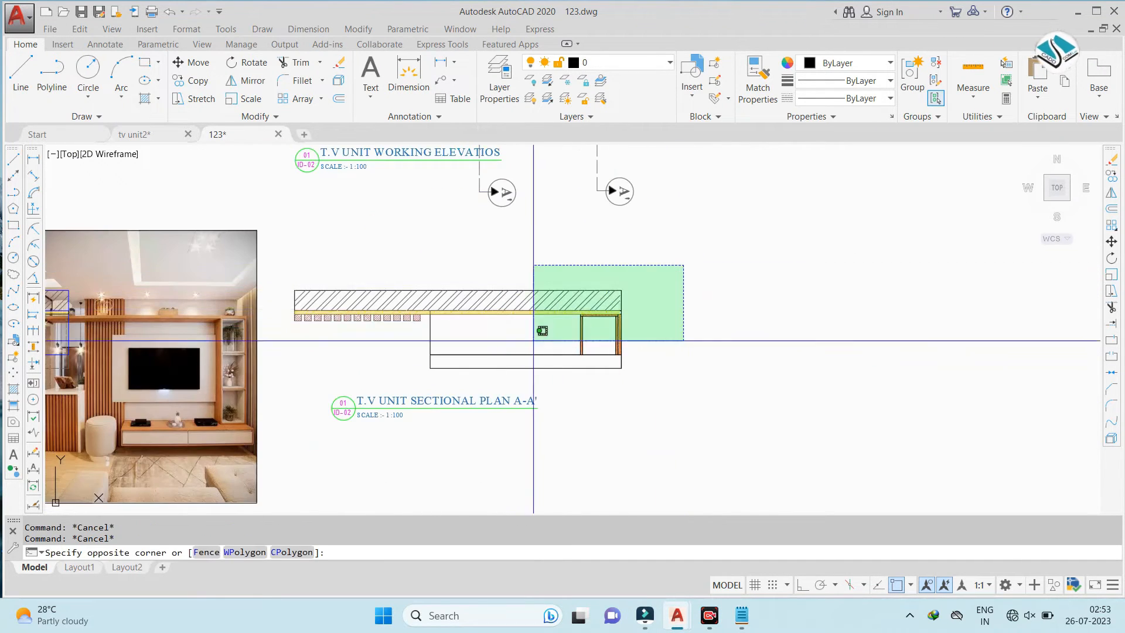
pyautogui.click(683, 265)
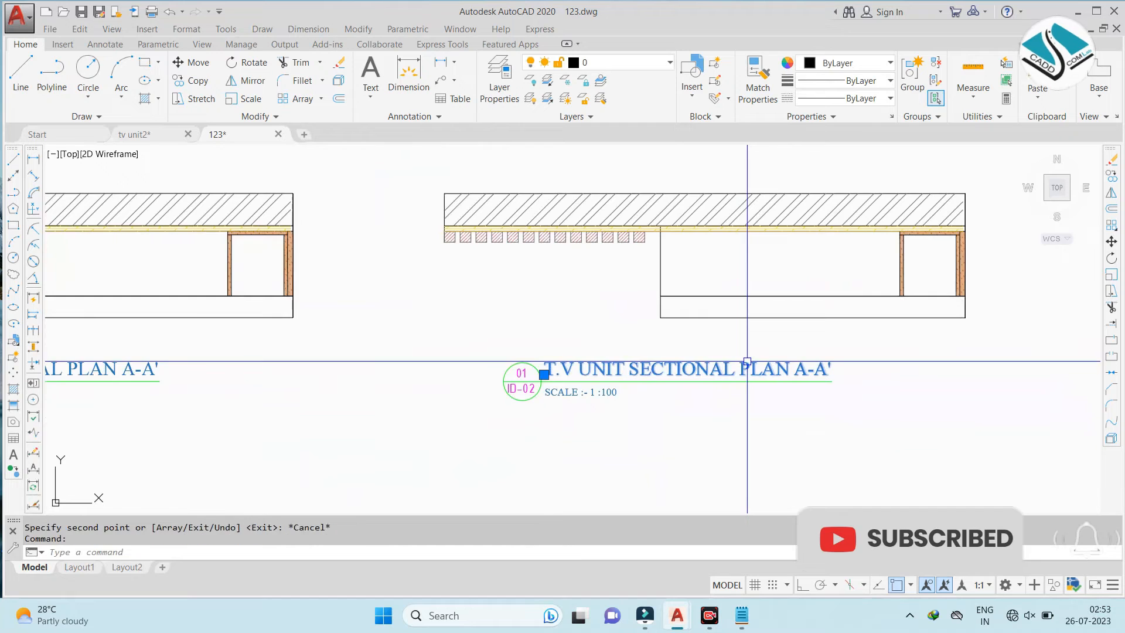
# Change the copied plan's title to "T.V UNIT SECTIONAL PLAN B-B'"
pyautogui.scroll(3, 746, 370)
pyautogui.doubleClick(811, 375)
pyautogui.click(812, 378)
pyautogui.press('Left')
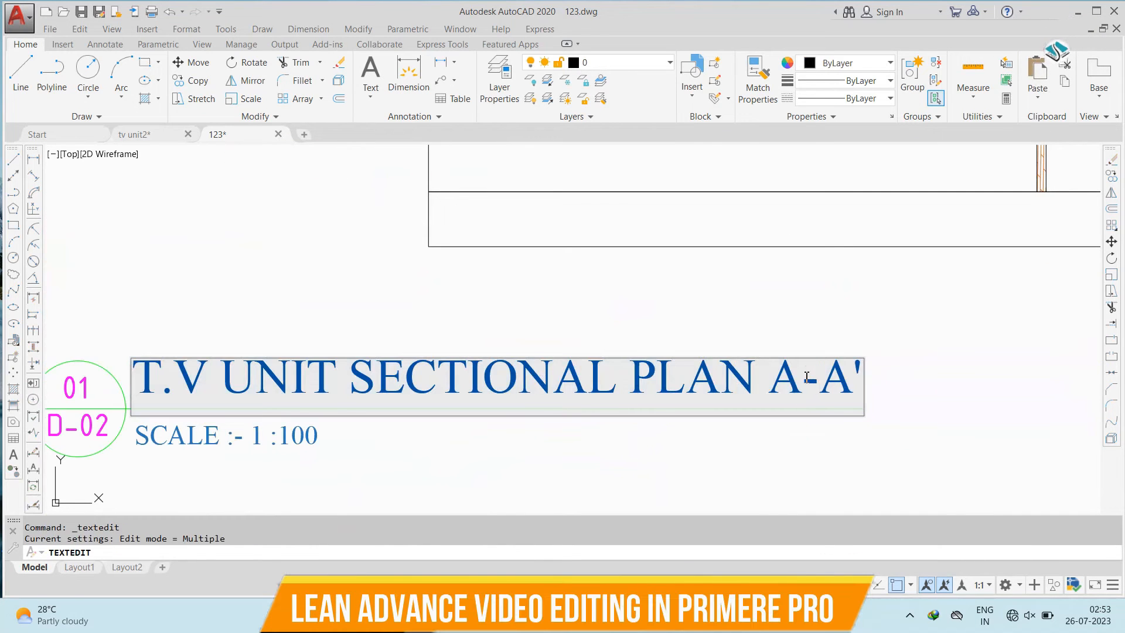
pyautogui.press('BackSpace')
pyautogui.write('B')
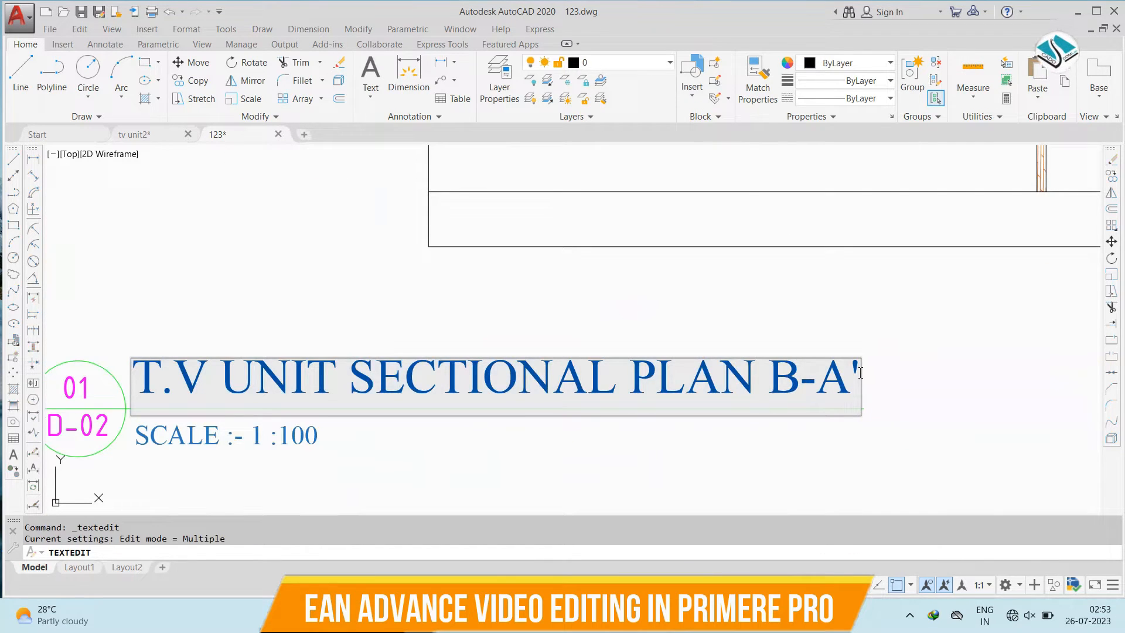
pyautogui.click(853, 382)
pyautogui.scroll(-6, 663, 456)
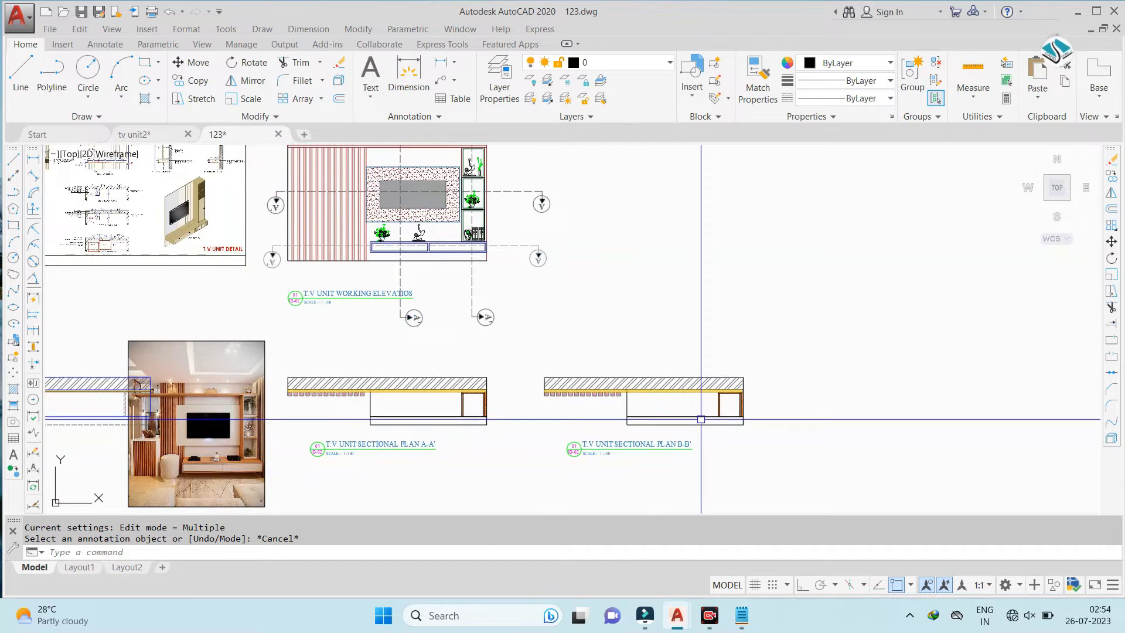
# Erase the open shelf panels and the inner front line from the B-B' plan
pyautogui.scroll(2, 480, 264)
pyautogui.scroll(-2, 748, 412)
pyautogui.scroll(5, 749, 414)
pyautogui.press('Escape')
pyautogui.click(675, 311)
pyautogui.write('e')
pyautogui.press('space')
pyautogui.scroll(-2, 706, 336)
pyautogui.scroll(-2, 679, 336)
pyautogui.click(674, 327)
pyautogui.click(673, 328)
pyautogui.press('Escape')
pyautogui.click(669, 330)
pyautogui.scroll(-3, 604, 361)
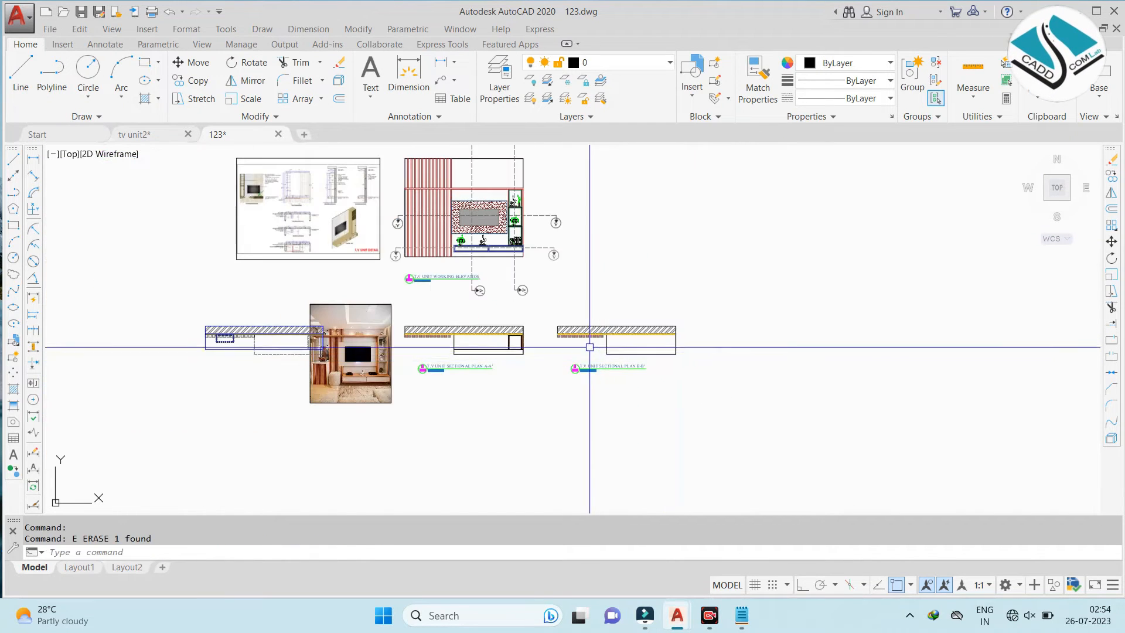
# Examine the drawer unit at the lower section line in the working elevation and in the reference photo
pyautogui.scroll(5, 486, 243)
pyautogui.scroll(-3, 481, 251)
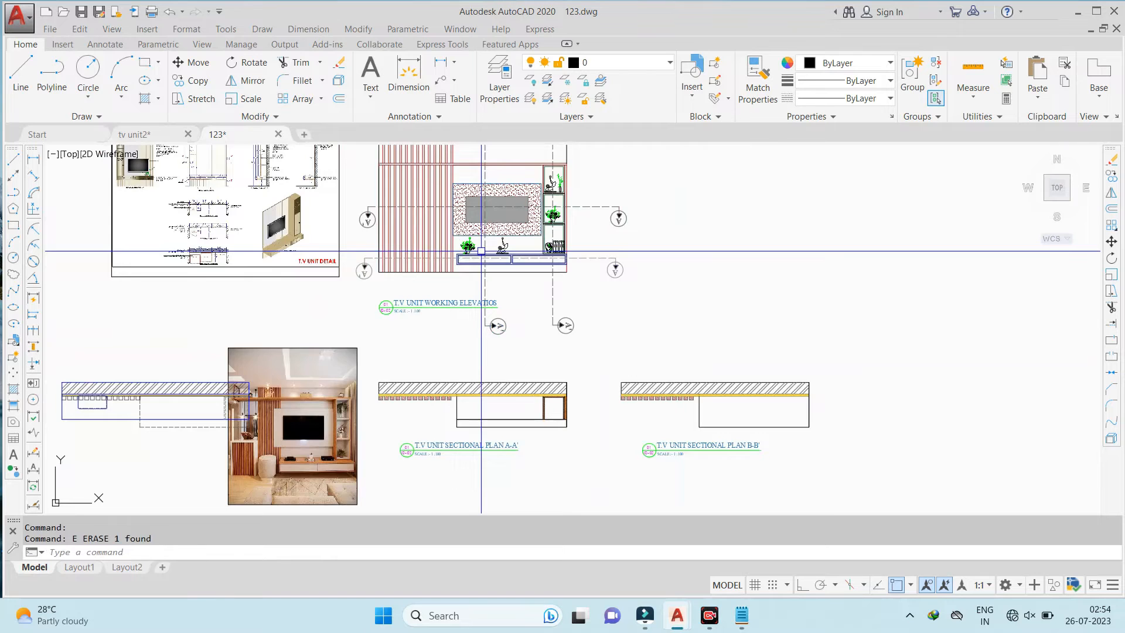
pyautogui.scroll(5, 482, 249)
pyautogui.scroll(-2, 482, 252)
pyautogui.scroll(-2, 483, 256)
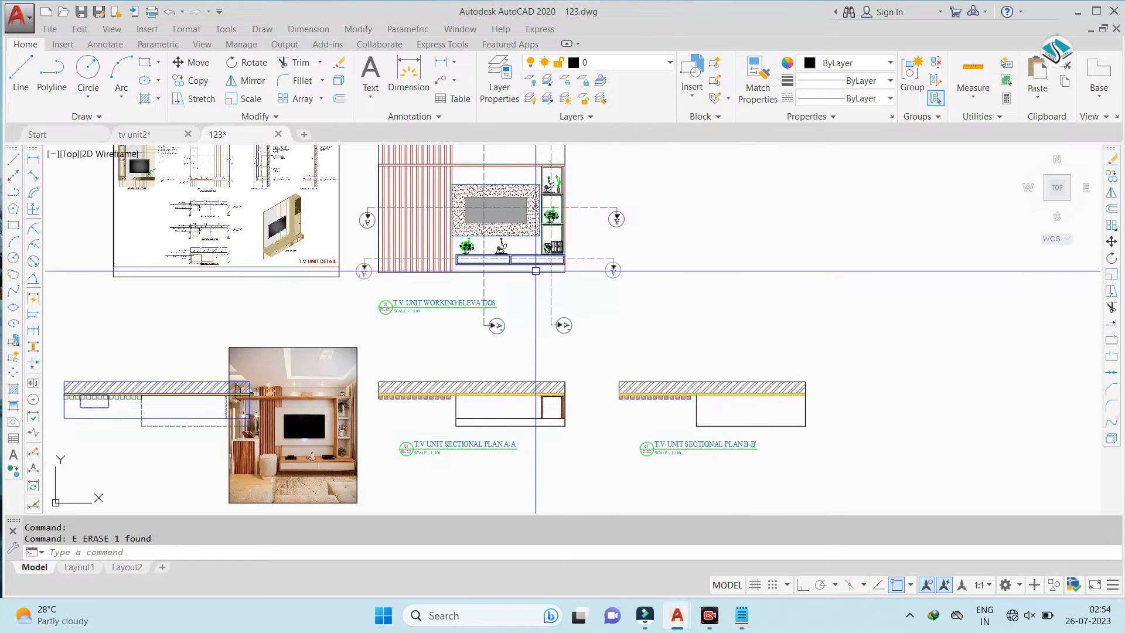
pyautogui.scroll(2, 489, 228)
pyautogui.scroll(1, 490, 284)
pyautogui.scroll(-2, 489, 281)
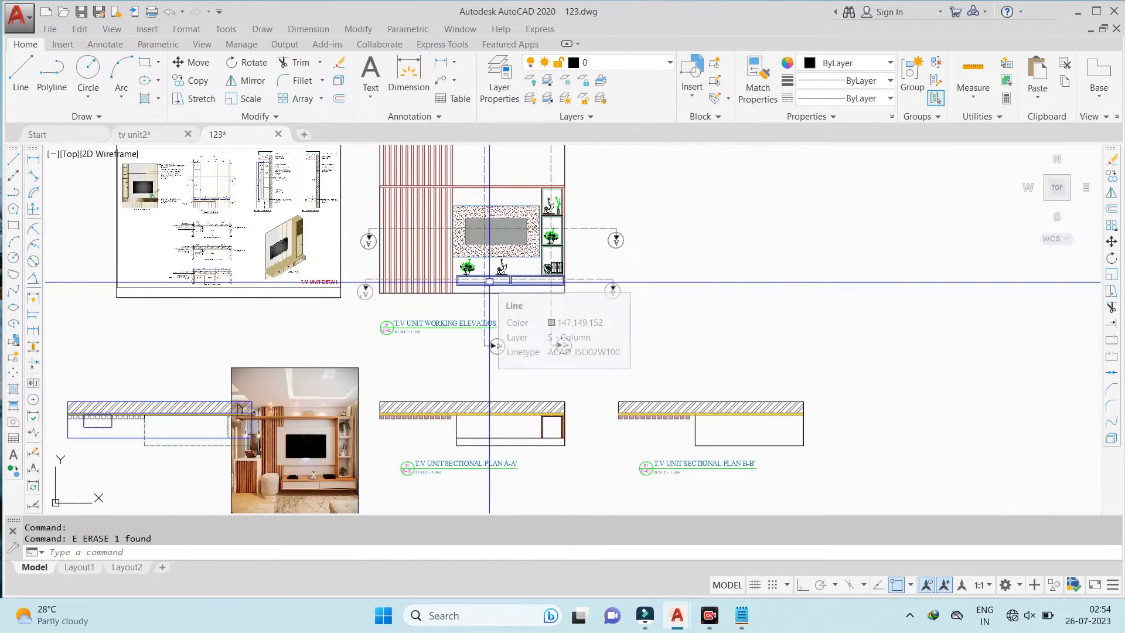
pyautogui.scroll(-2, 489, 282)
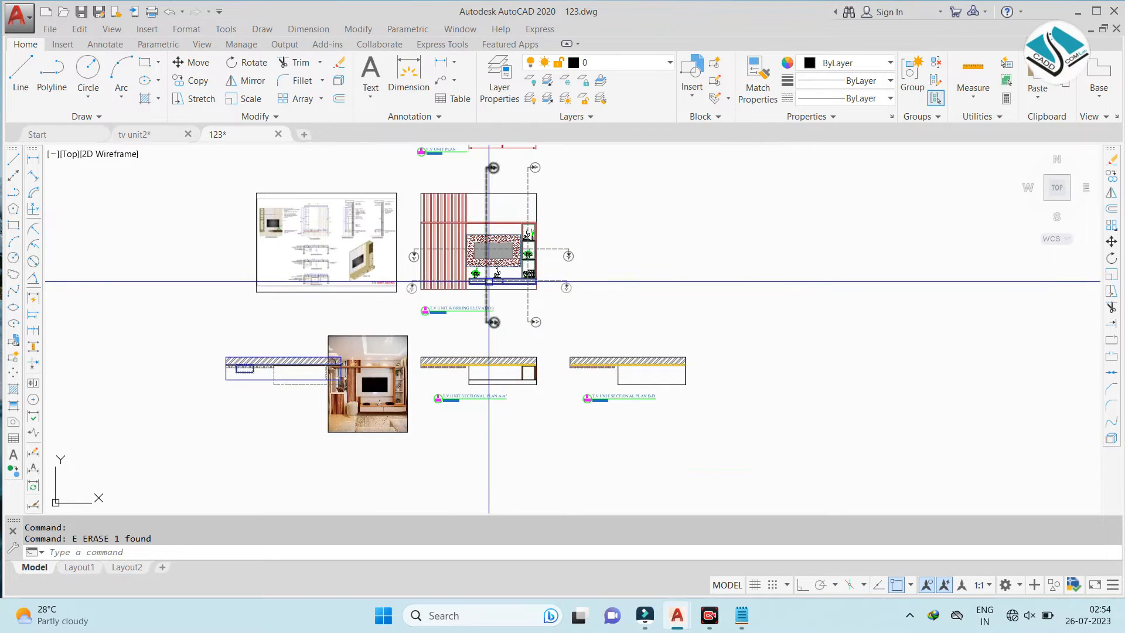
pyautogui.scroll(6, 372, 404)
pyautogui.scroll(-4, 369, 419)
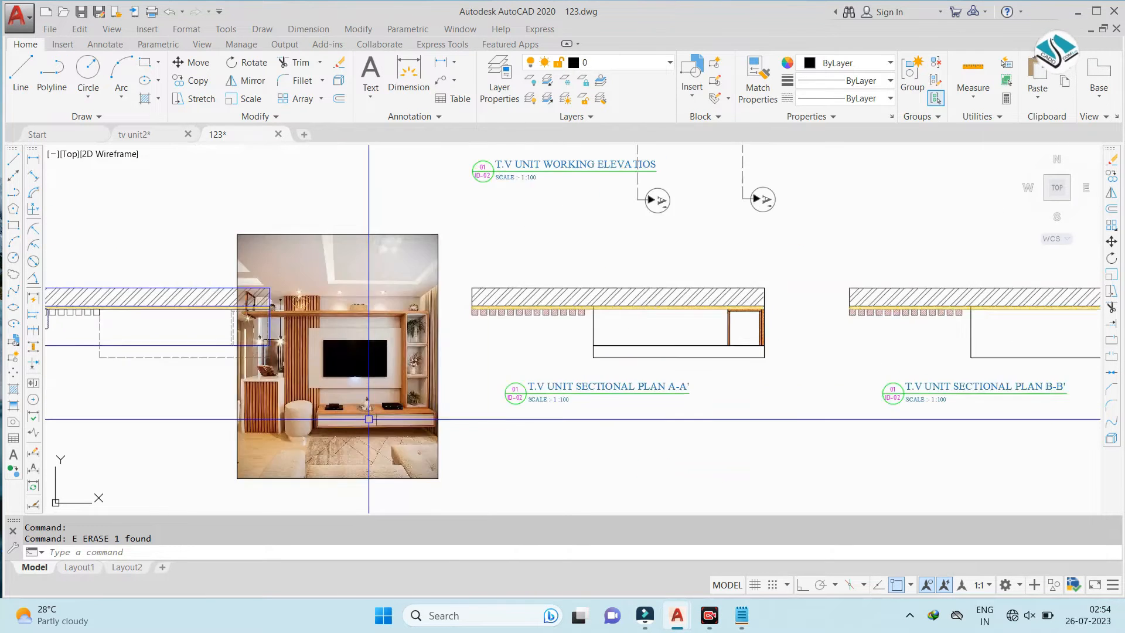
# Measure the gap between the drawer cabinet's top edge and the drawer outline in the elevation with a linear dimension
pyautogui.scroll(6, 357, 403)
pyautogui.scroll(3, 266, 439)
pyautogui.click(309, 28)
pyautogui.click(322, 68)
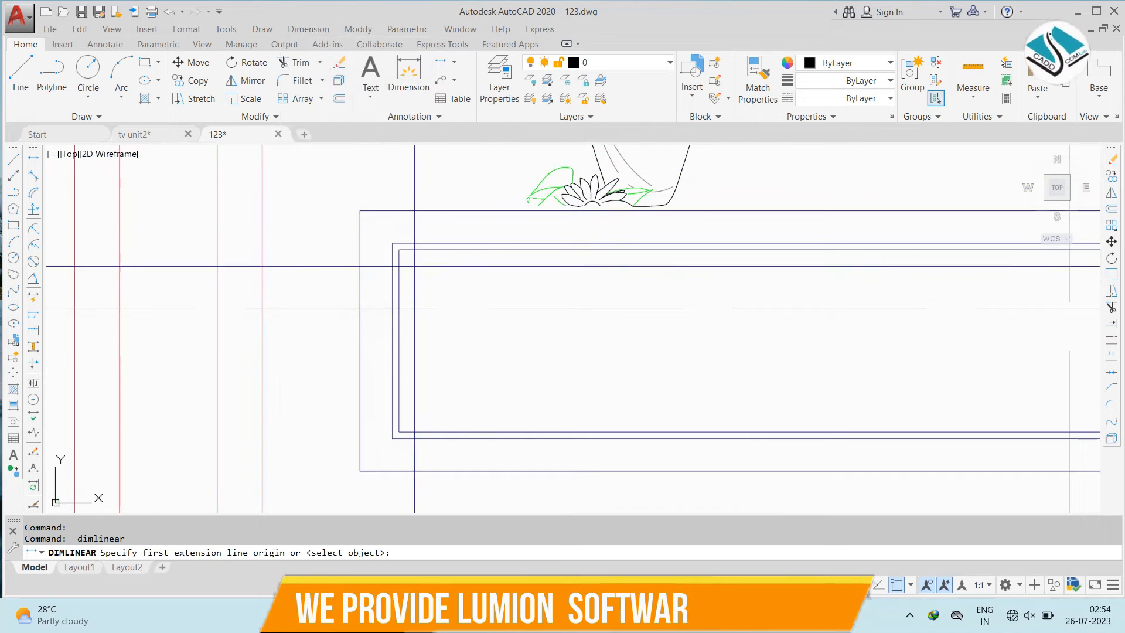
pyautogui.click(392, 210)
pyautogui.click(392, 210)
pyautogui.scroll(-3, 370, 240)
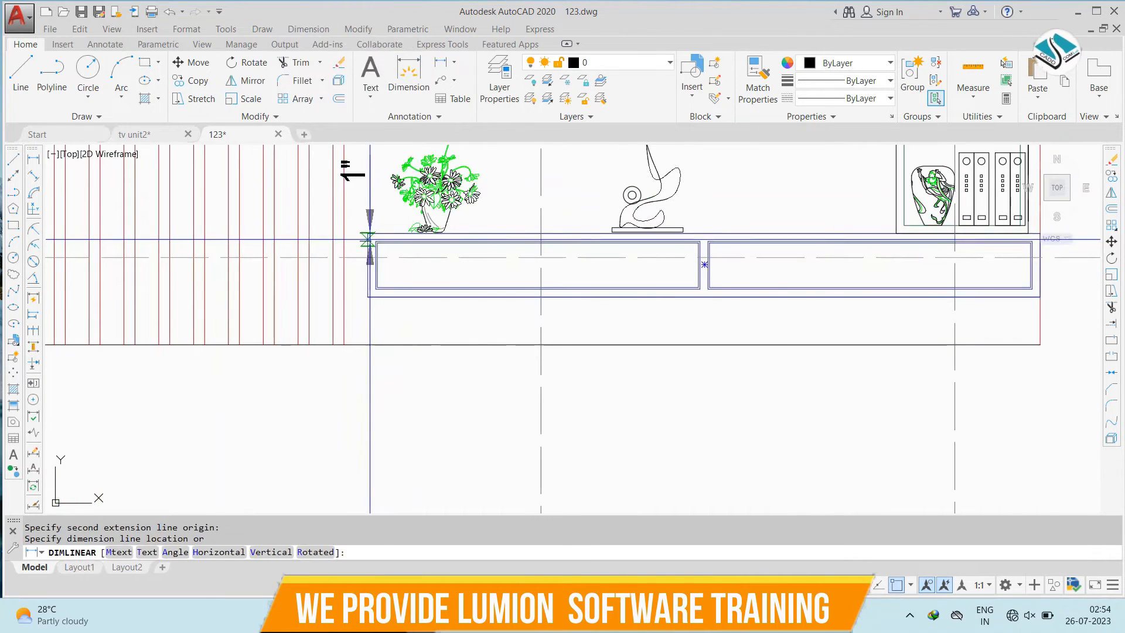
pyautogui.press('Escape')
pyautogui.scroll(-4, 370, 241)
pyautogui.press('Escape')
# Offset the drawer outline inward in the B-B' plan's cabinet rectangle, using an offset distance of 0.5
pyautogui.scroll(2, 634, 378)
pyautogui.write('o')
pyautogui.press('Return')
pyautogui.write('.5')
pyautogui.press('Return')
pyautogui.scroll(-4, 634, 378)
pyautogui.scroll(4, 581, 351)
pyautogui.click(515, 321)
pyautogui.click(515, 404)
pyautogui.scroll(-4, 586, 345)
pyautogui.press('Escape')
# Draw a vertical centre line across the drawer rectangle in the B-B' plan, from its back edge to the front edge's midpoint
pyautogui.write('l')
pyautogui.press('Return')
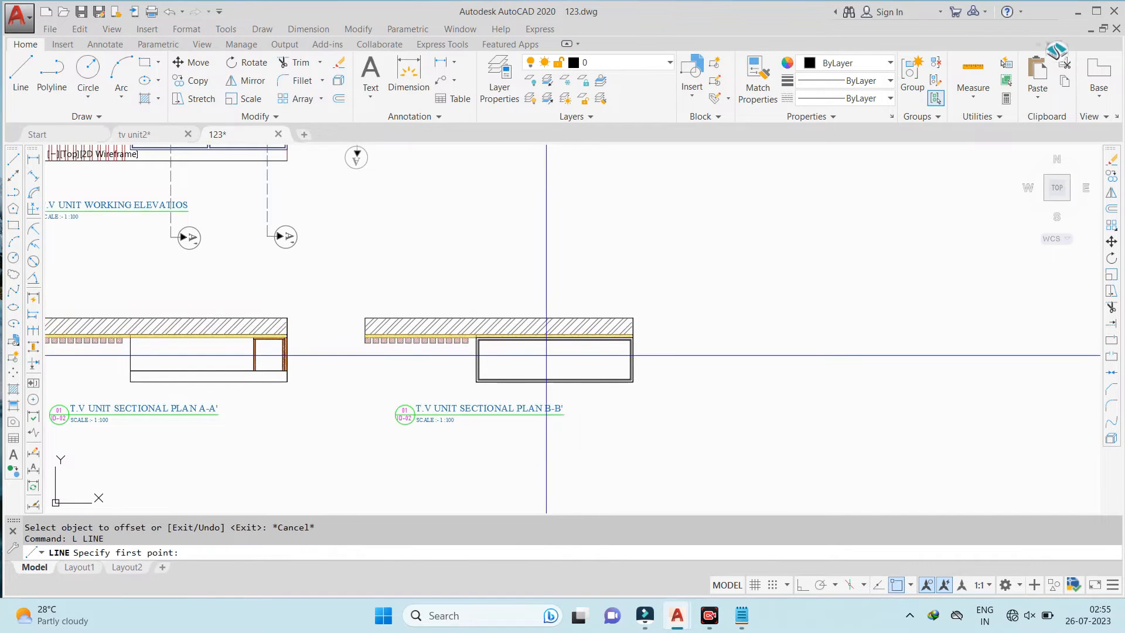
pyautogui.scroll(-3, 547, 355)
pyautogui.scroll(5, 467, 354)
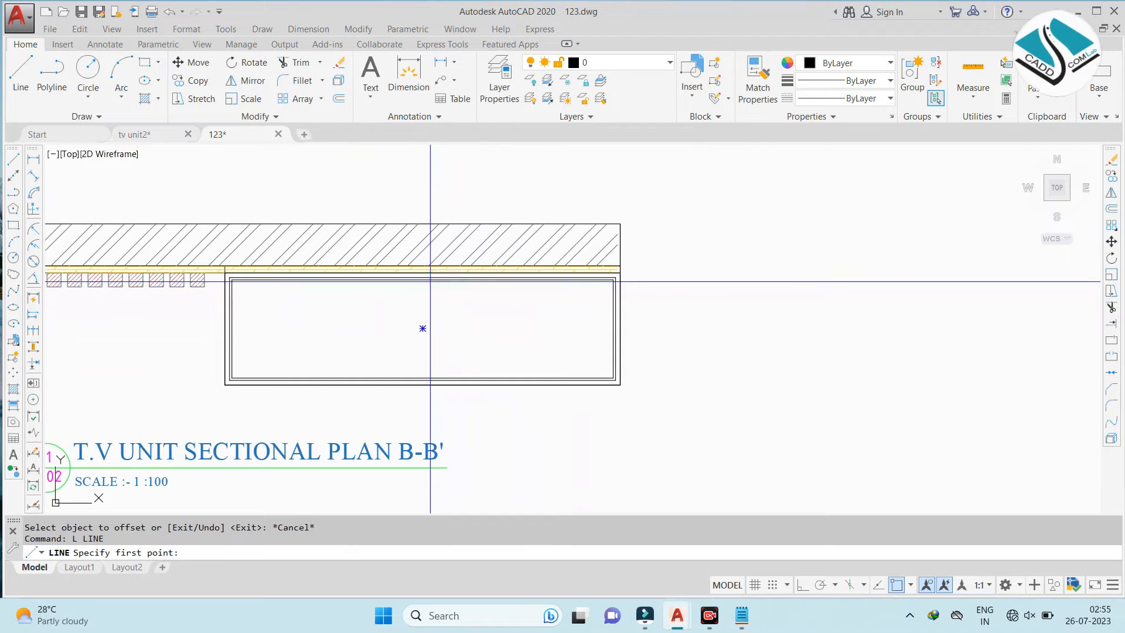
pyautogui.click(422, 279)
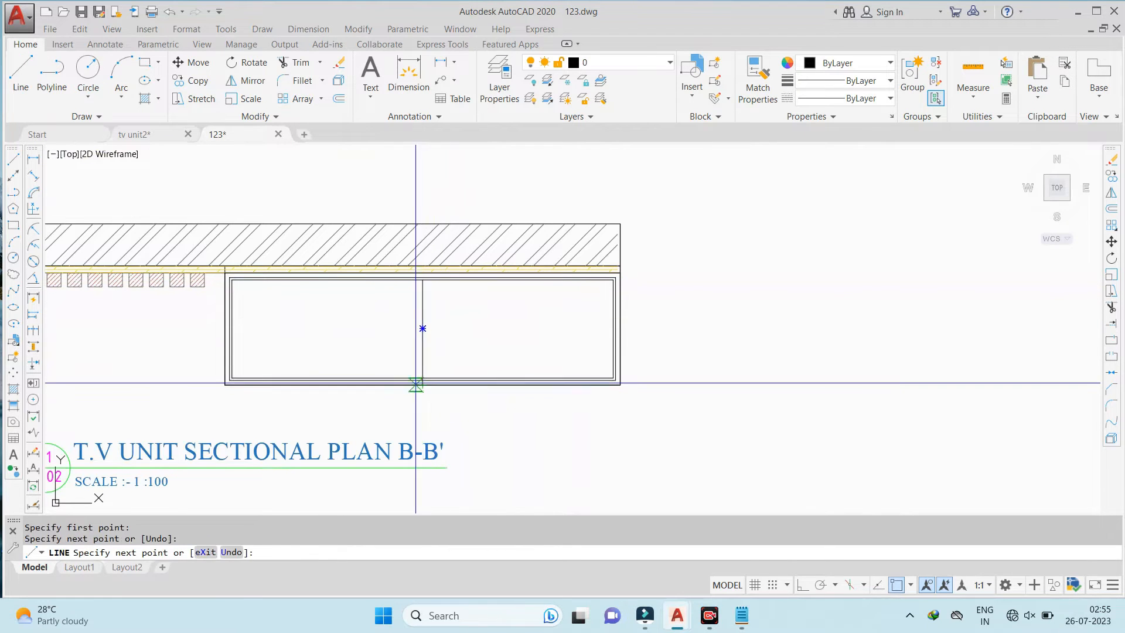
pyautogui.click(416, 384)
# Offset the B-B' plan's drawer centre line by 0.25 and trim the lines to form the divider between the two drawers
pyautogui.scroll(4, 416, 384)
pyautogui.press('Escape')
pyautogui.write('o')
pyautogui.press('Return')
pyautogui.write('.25')
pyautogui.press('Return')
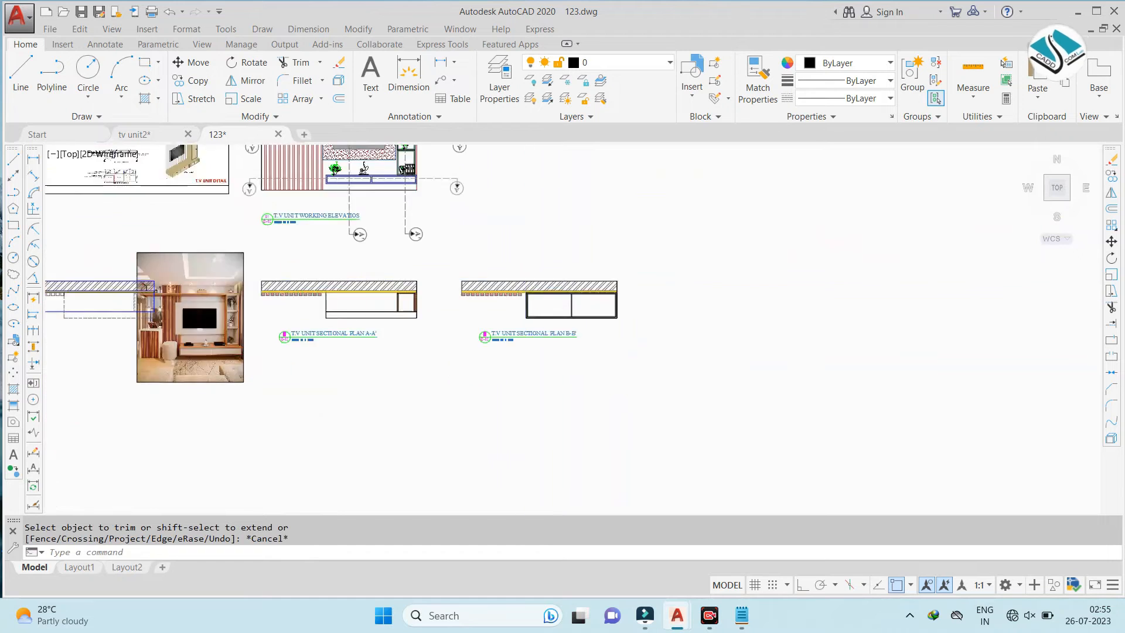
# Try to hatch the B-B' cabinet border with ANSI35 at scale 0.2 from an internal point, removing the drawer outlines from its boundary
pyautogui.scroll(-2, 399, 239)
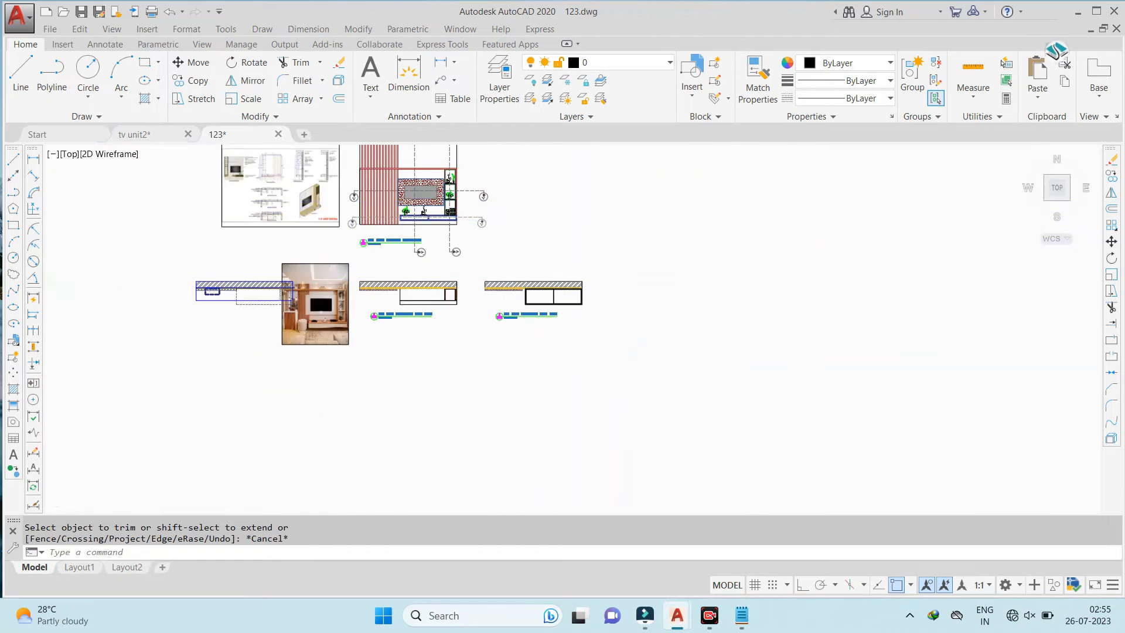
pyautogui.scroll(6, 422, 219)
pyautogui.scroll(-4, 422, 220)
pyautogui.scroll(6, 720, 334)
pyautogui.write('H')
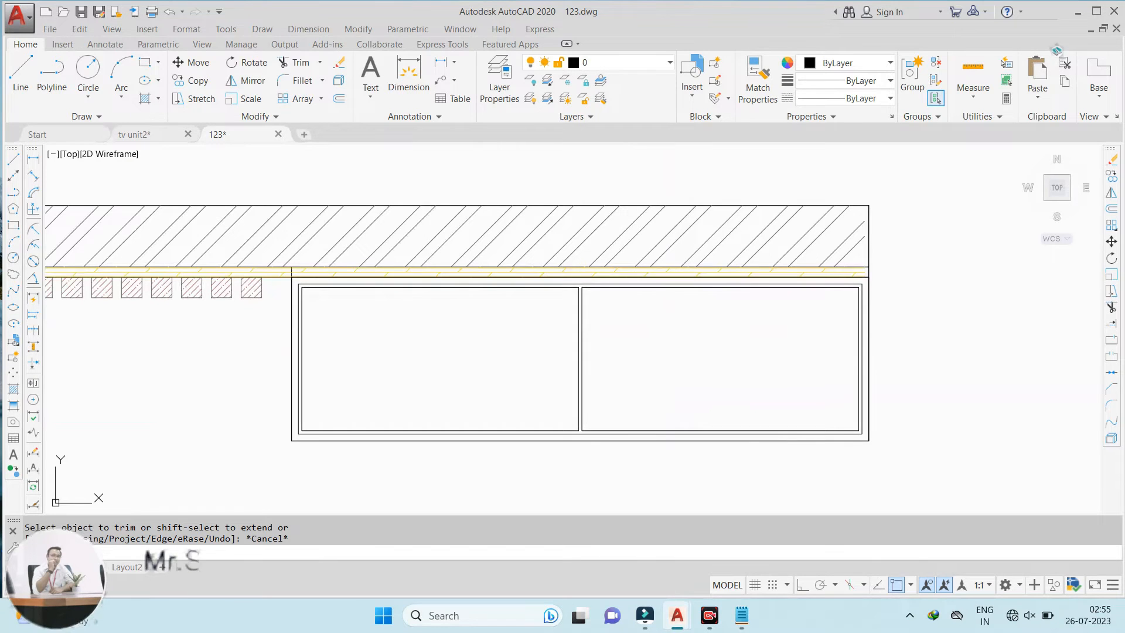
pyautogui.press('Return')
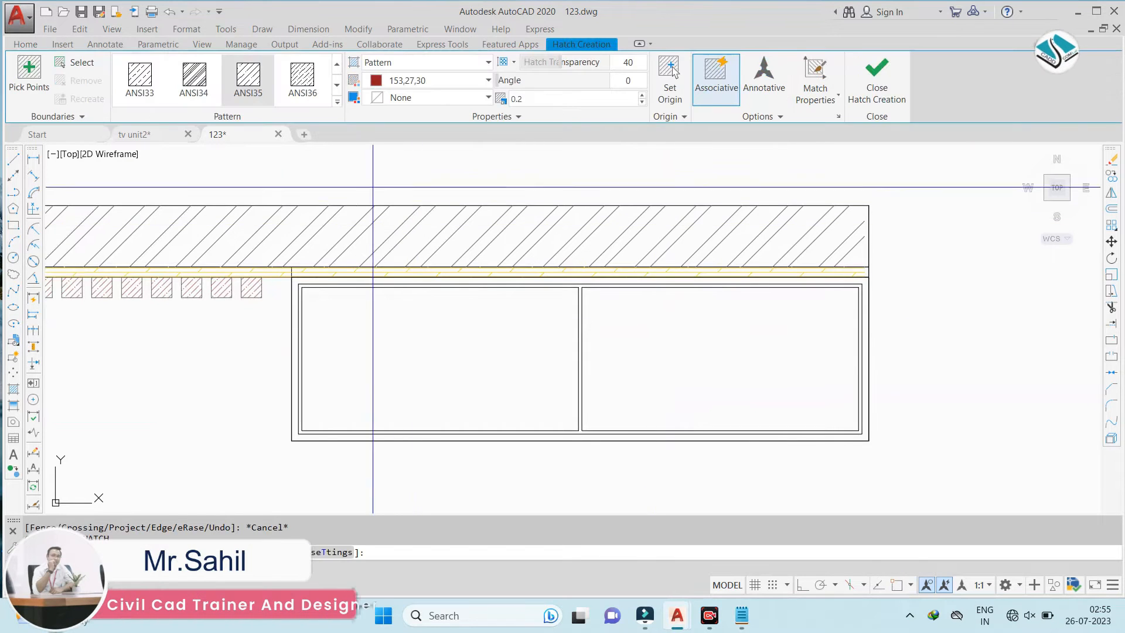
pyautogui.click(338, 102)
pyautogui.scroll(2, 312, 280)
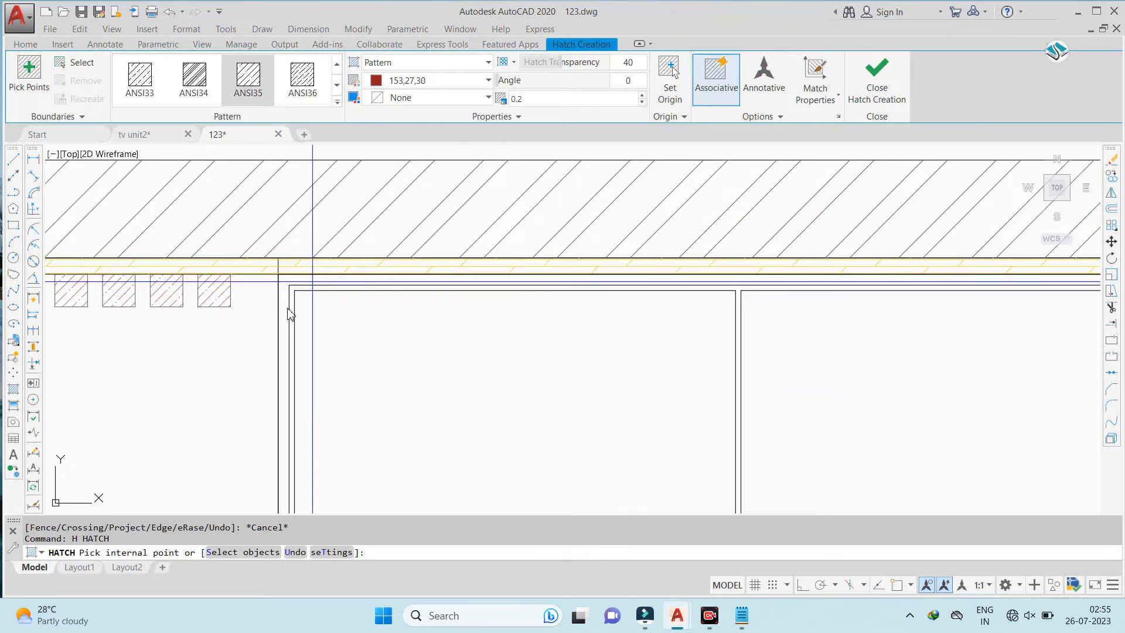
pyautogui.click(286, 299)
pyautogui.scroll(-2, 315, 274)
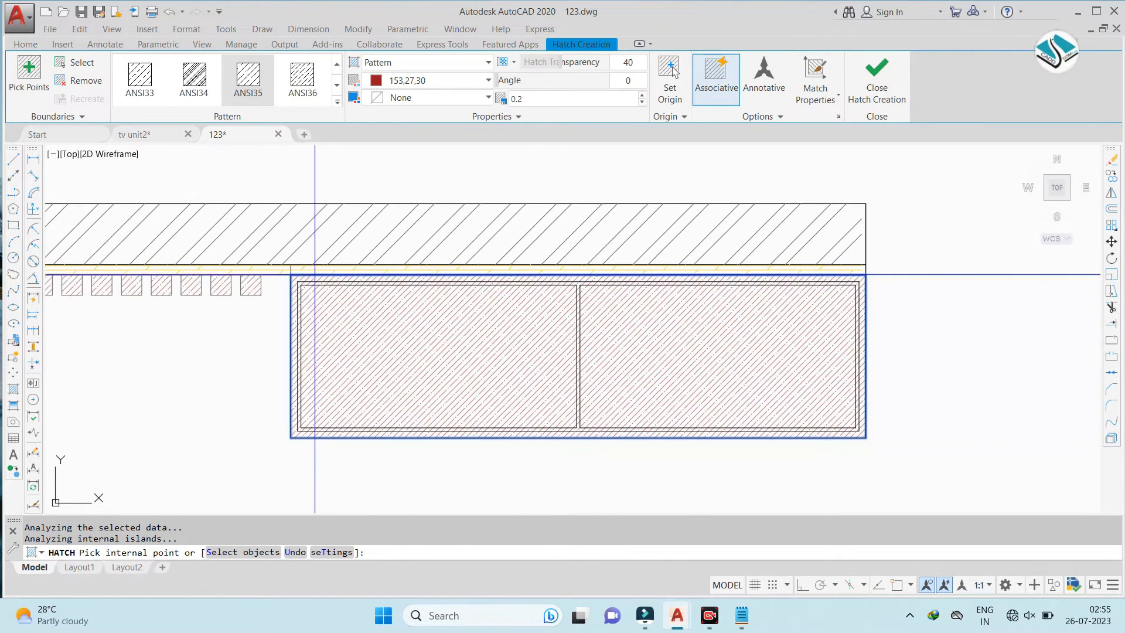
pyautogui.click(80, 80)
pyautogui.scroll(2, 328, 277)
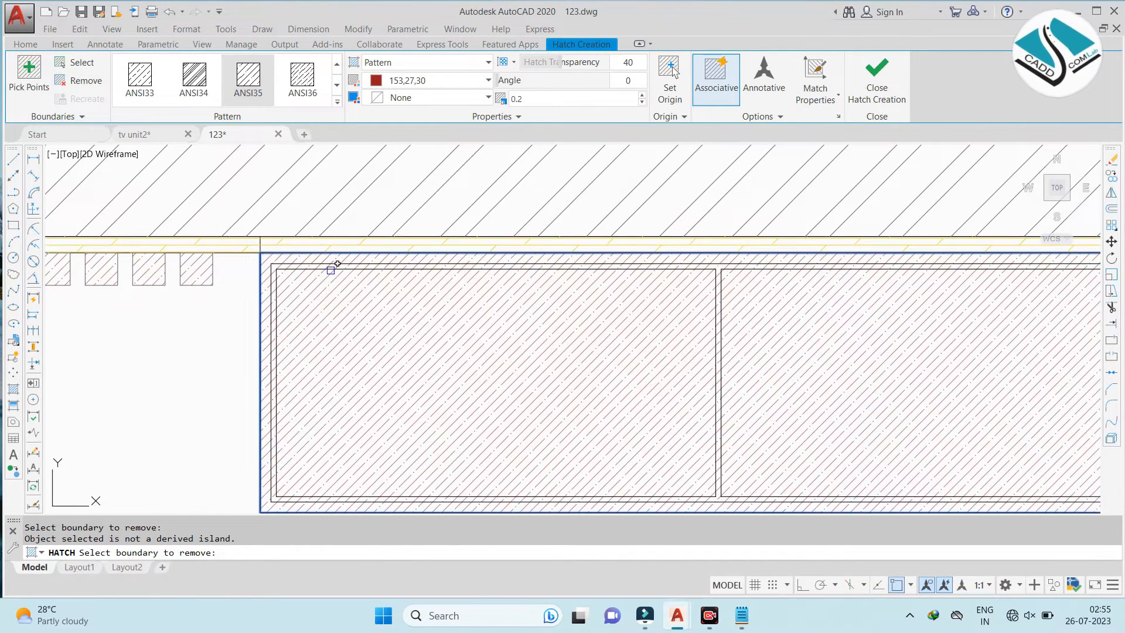
pyautogui.press('Escape')
# Try to hatch the B-B' cabinet by selecting its outer rectangle as boundary and excluding the inner drawer outline
pyautogui.scroll(-2, 329, 269)
pyautogui.scroll(2, 190, 252)
pyautogui.write('h')
pyautogui.press('Return')
pyautogui.click(66, 65)
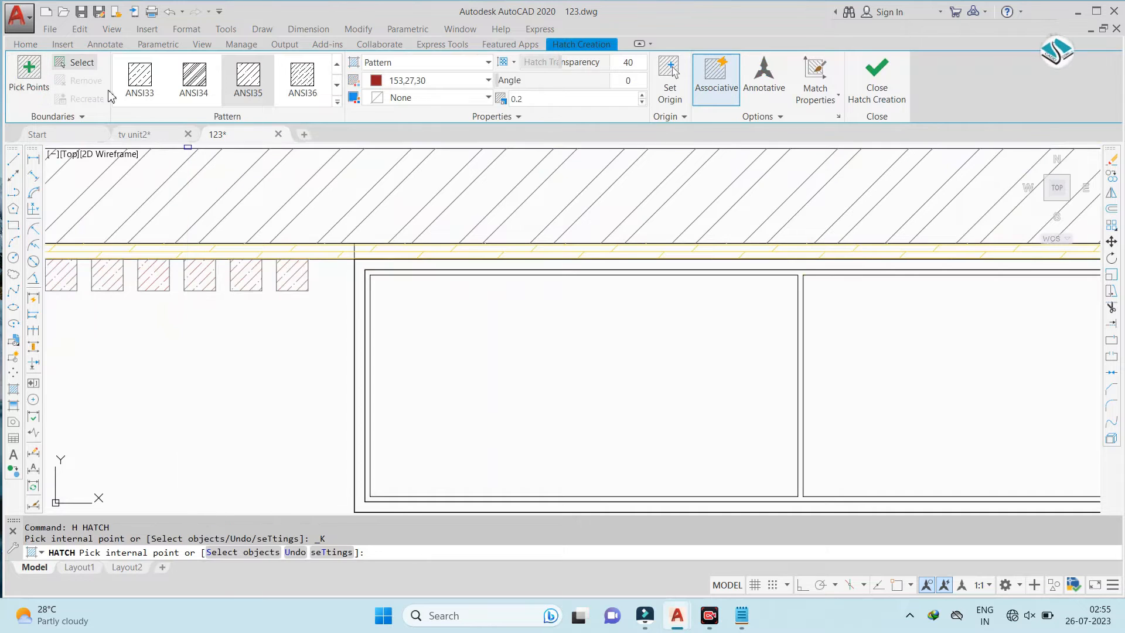
pyautogui.click(355, 272)
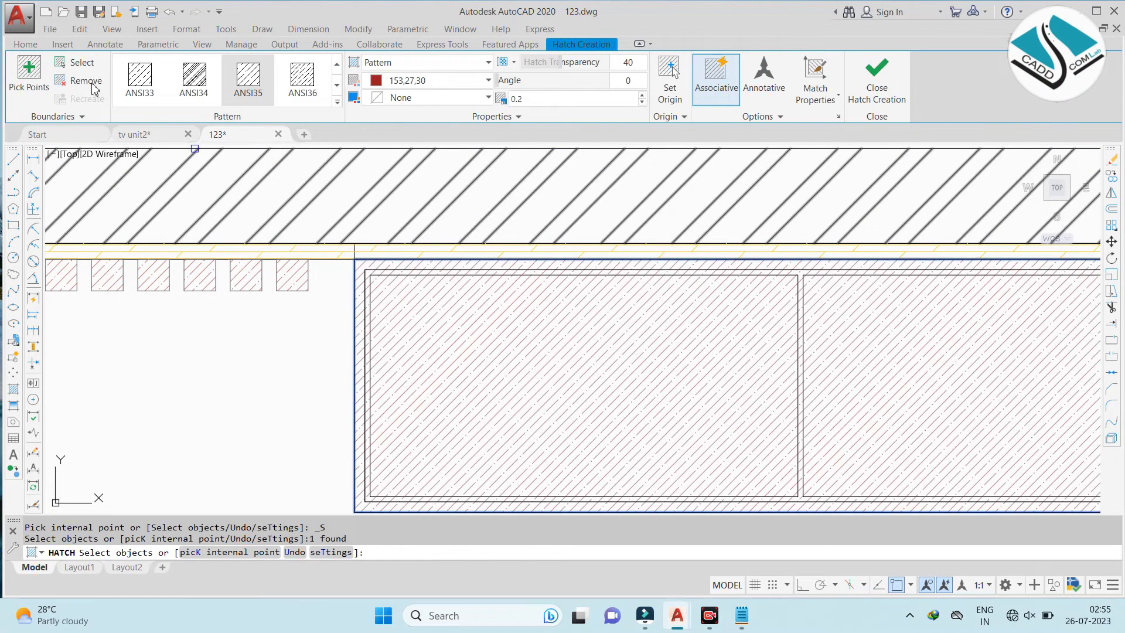
pyautogui.click(80, 81)
pyautogui.scroll(2, 382, 250)
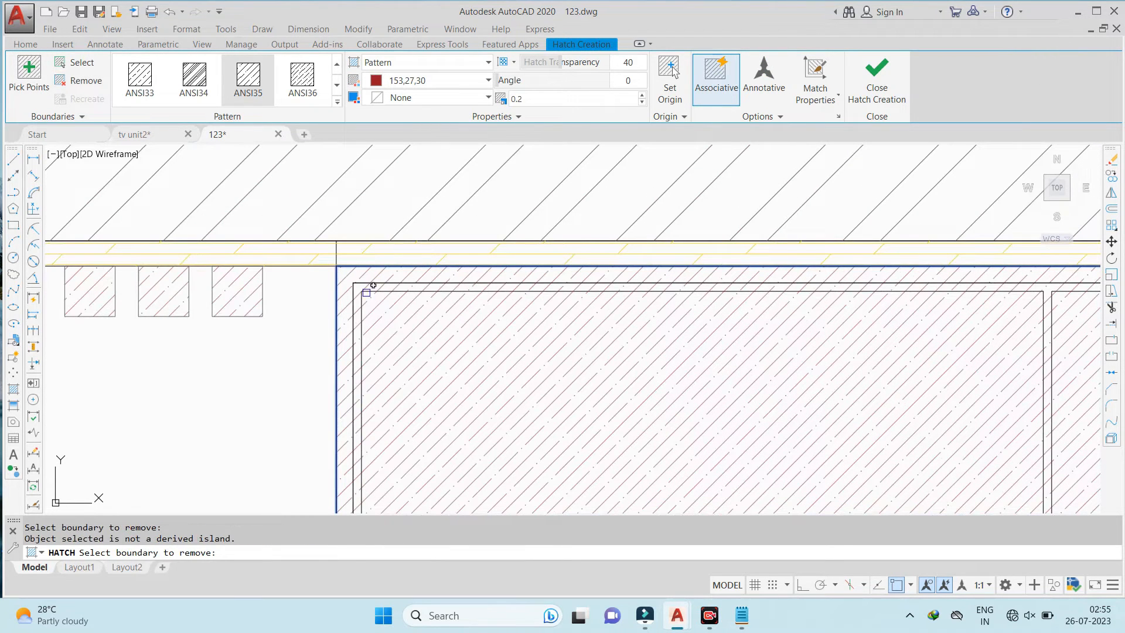
pyautogui.scroll(-3, 358, 309)
# Erase the hatch covering the B-B' cabinet and drawers
pyautogui.press('Escape')
pyautogui.press('Escape')
pyautogui.write('E')
pyautogui.press('space')
pyautogui.click(455, 315)
pyautogui.press('Escape')
pyautogui.click(444, 320)
pyautogui.write('E')
pyautogui.press('space')
pyautogui.press('Escape')
pyautogui.write('H')
pyautogui.press('space')
pyautogui.press('Escape')
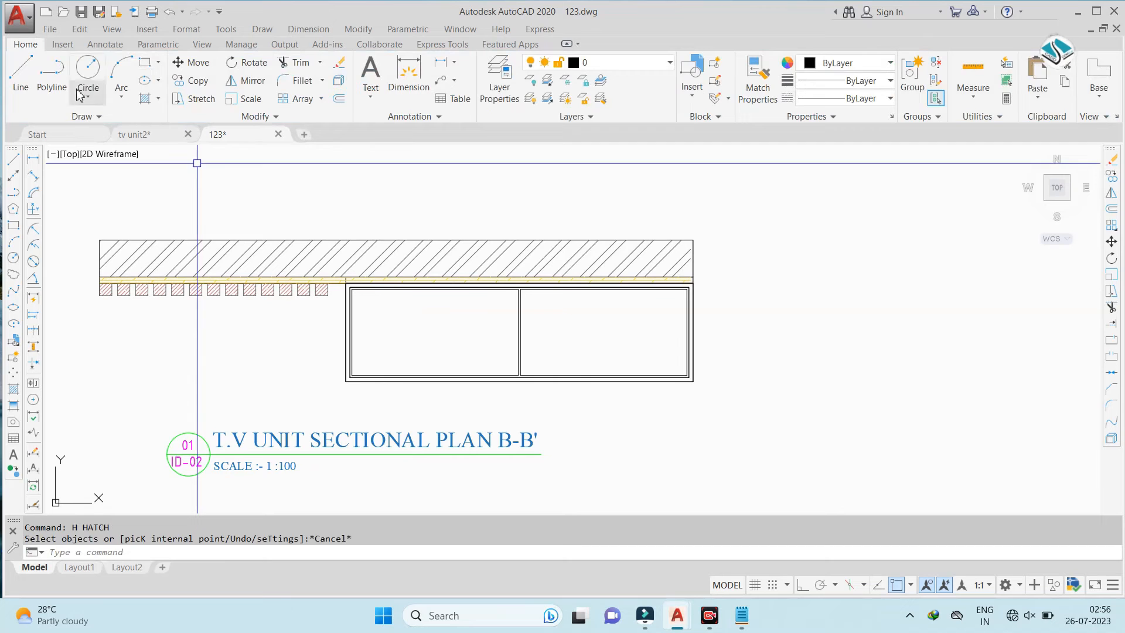
# Try to hatch the border between the B-B' cabinet and drawer outlines from an internal point, and erase that hatch
pyautogui.write('H')
pyautogui.press('space')
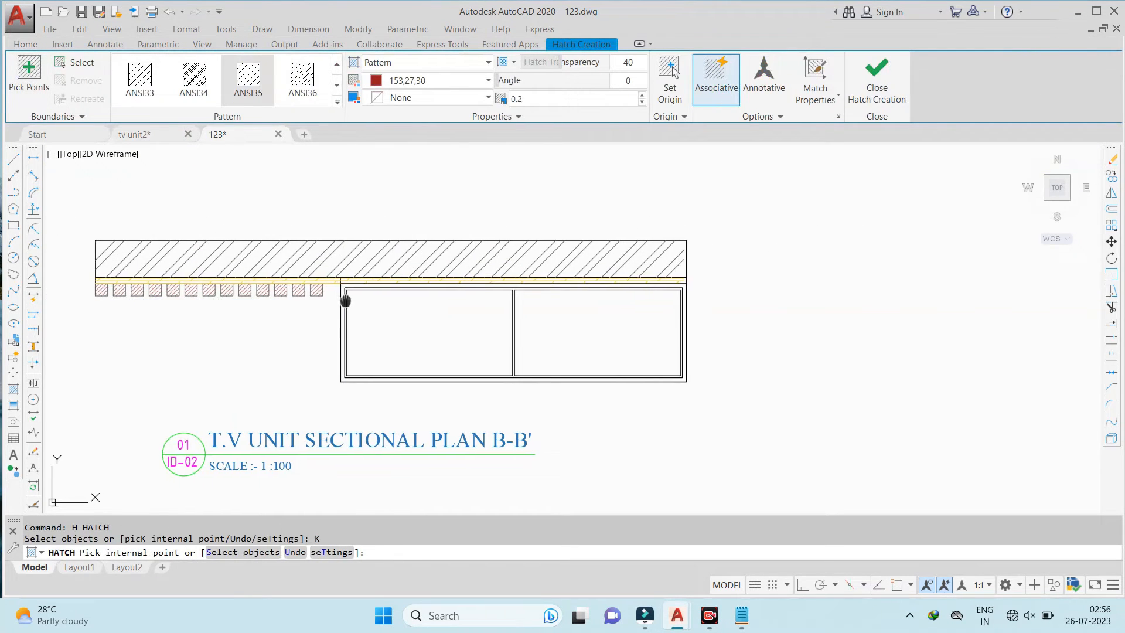
pyautogui.scroll(2, 353, 296)
pyautogui.click(341, 352)
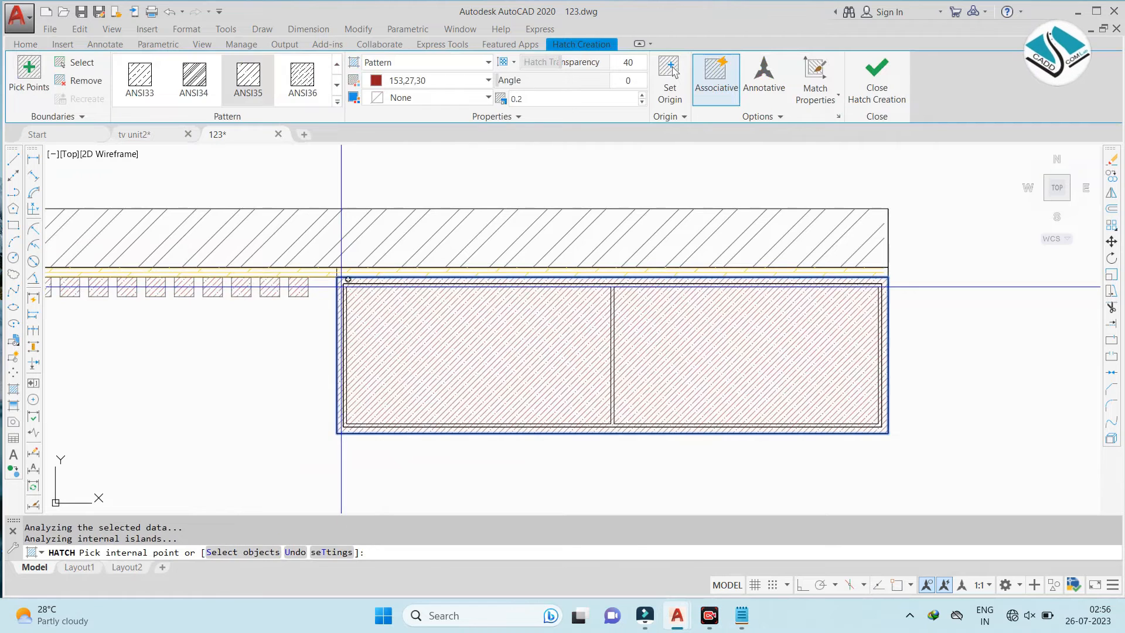
pyautogui.click(811, 118)
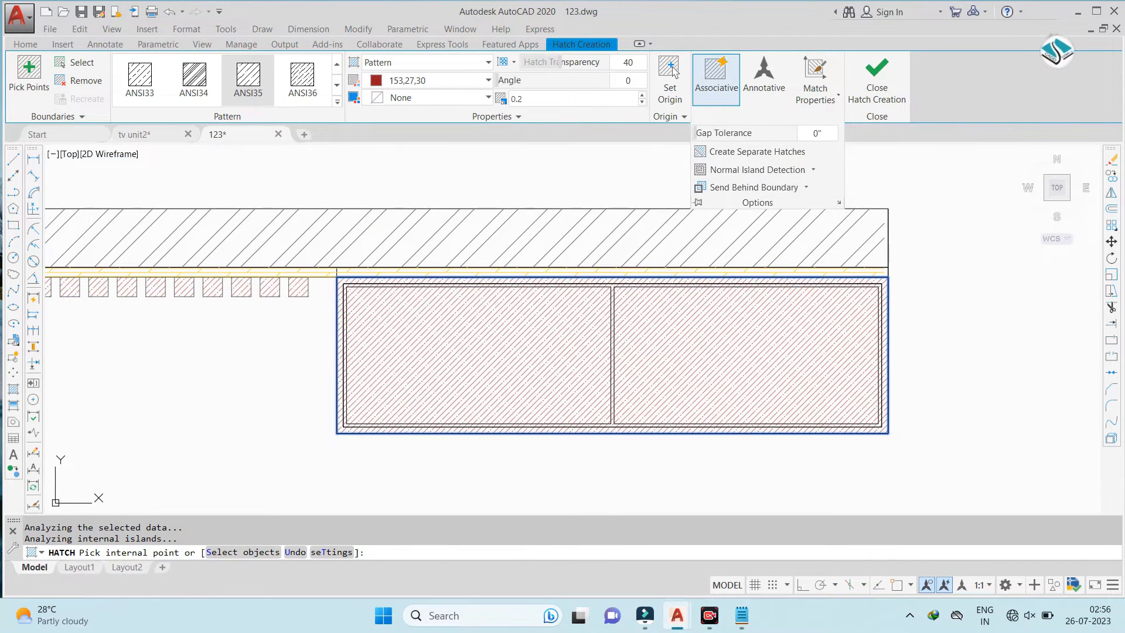
pyautogui.press('Escape')
pyautogui.click(467, 323)
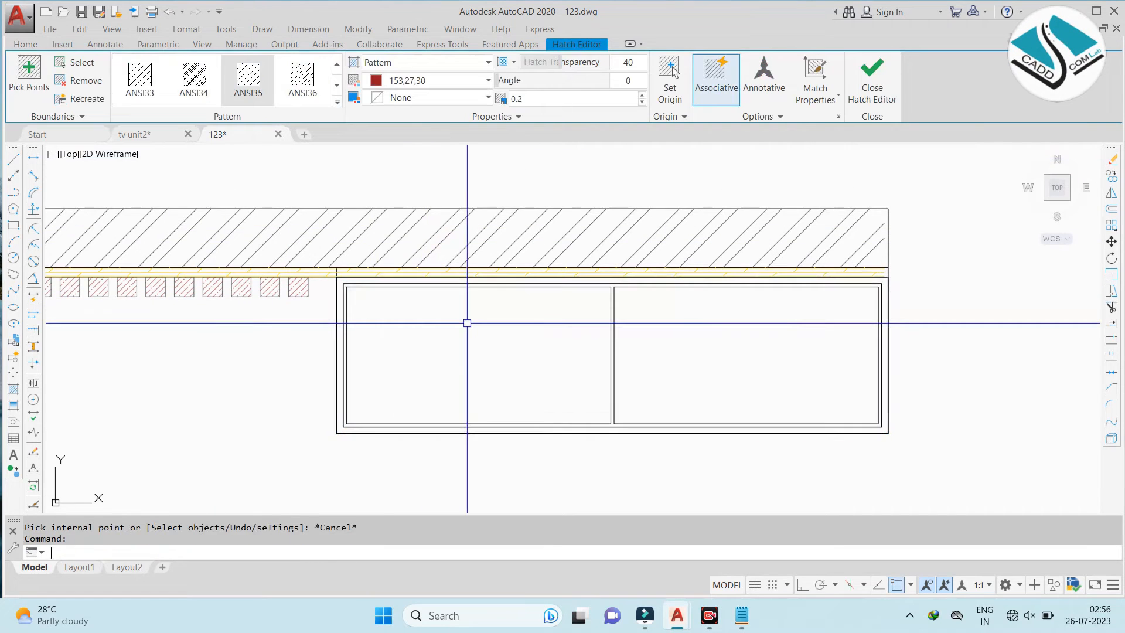
pyautogui.write('e')
pyautogui.press('Return')
pyautogui.press('Escape')
pyautogui.write('h')
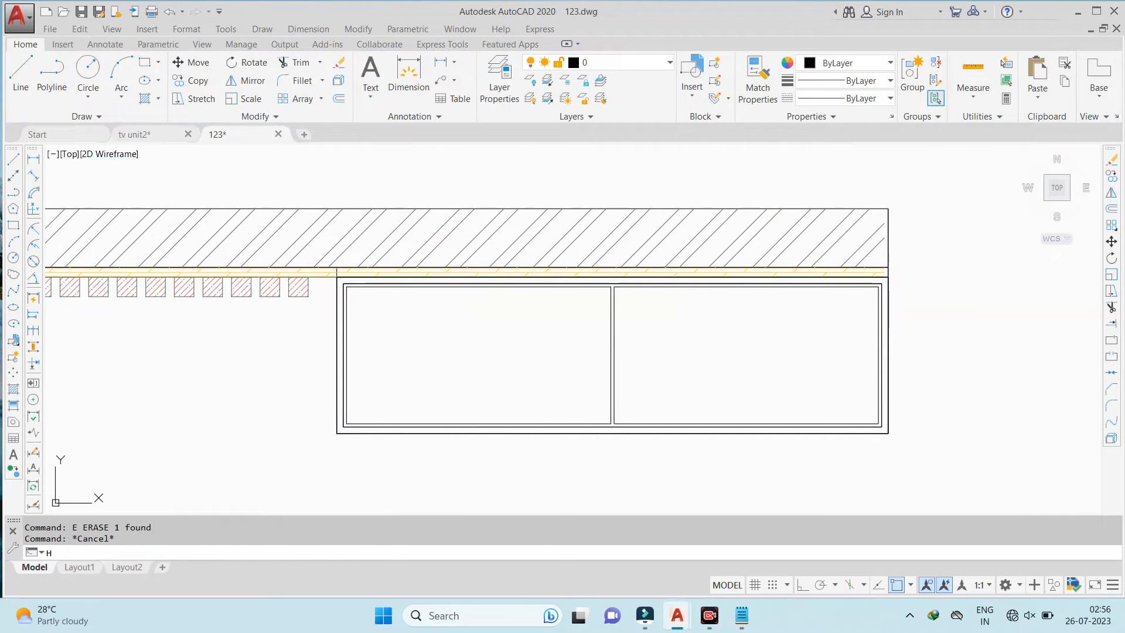
pyautogui.press('Return')
pyautogui.scroll(2, 358, 282)
pyautogui.press('Escape')
# Create polyline boundaries from the gap between the cabinet and drawer outlines in the B-B' plan, with island detection on
pyautogui.scroll(-3, 342, 281)
pyautogui.write('bo')
pyautogui.press('Return')
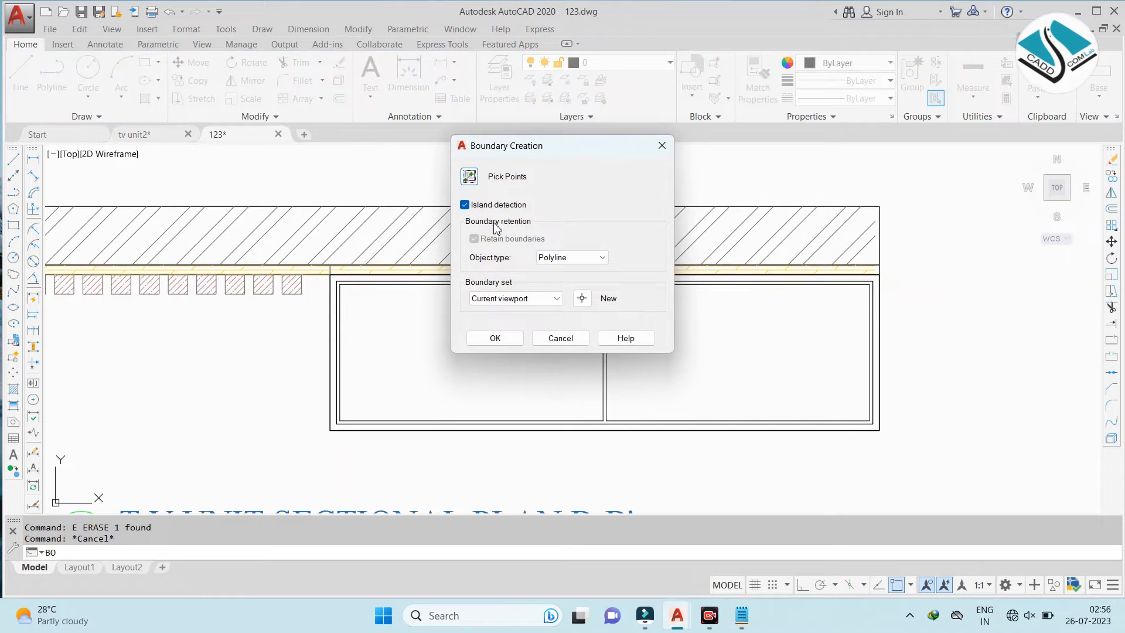
pyautogui.click(470, 176)
pyautogui.click(333, 287)
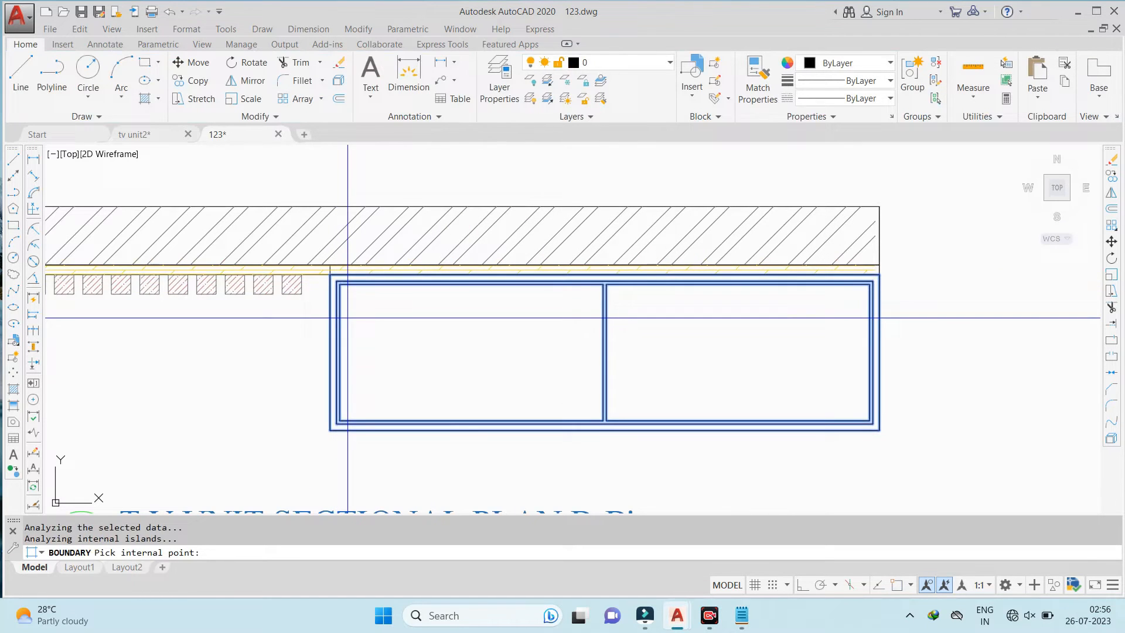
pyautogui.press('Return')
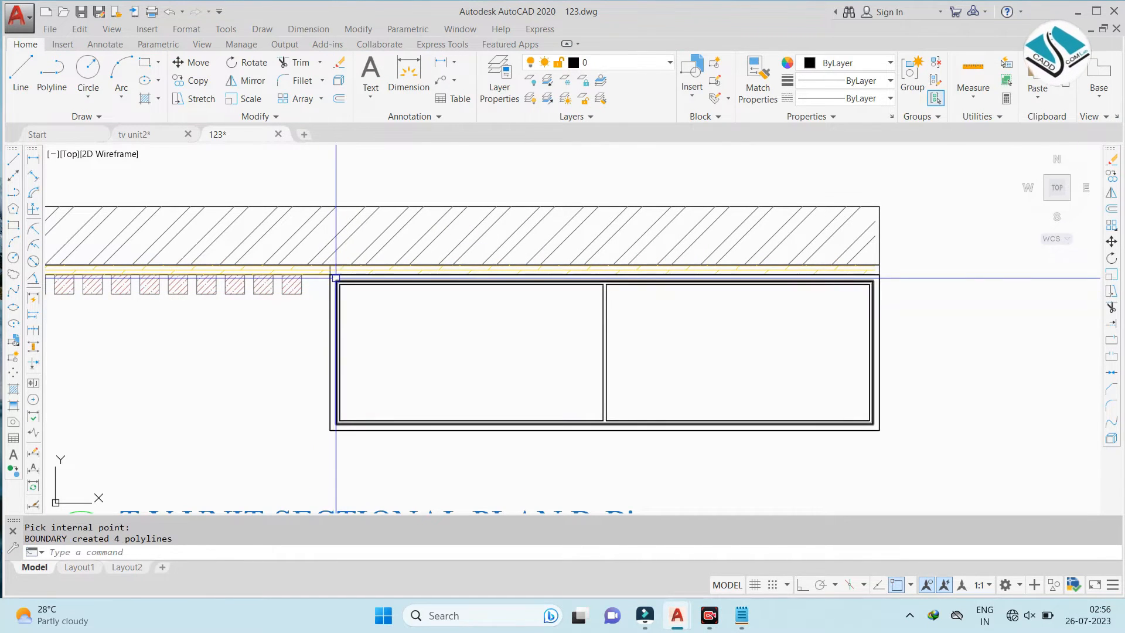
# Hatch the border between the B-B' cabinet and drawer outlines with ANSI35 at scale 0.2, selecting the outlines as boundary objects
pyautogui.scroll(4, 334, 277)
pyautogui.click(337, 277)
pyautogui.press('Escape')
pyautogui.press('Escape')
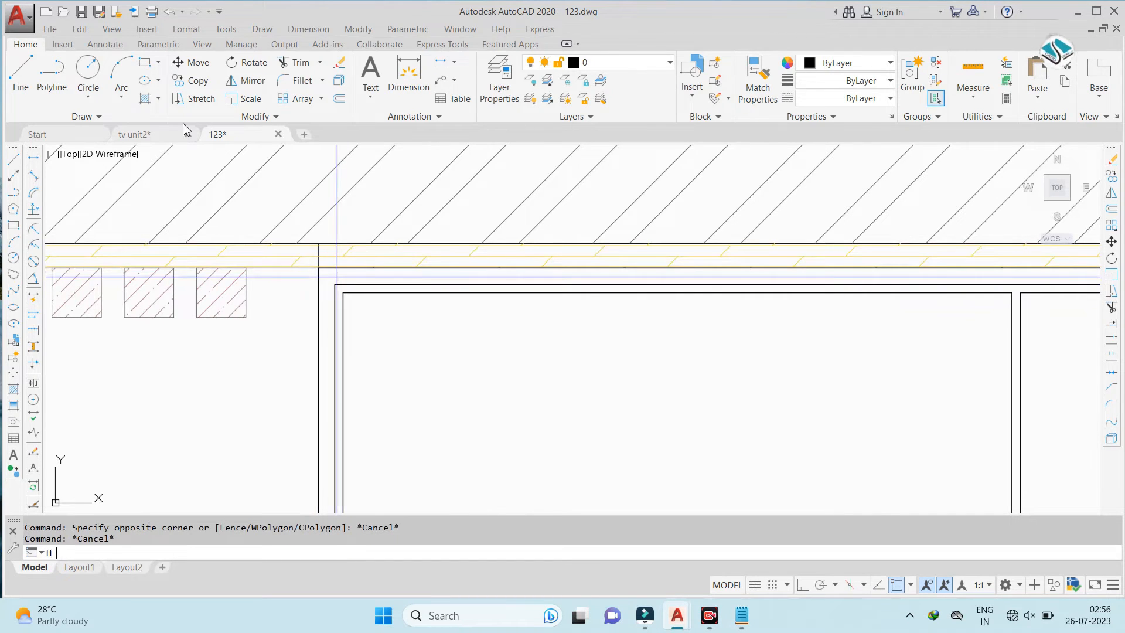
pyautogui.write('H')
pyautogui.press('Return')
pyautogui.click(93, 68)
pyautogui.click(327, 267)
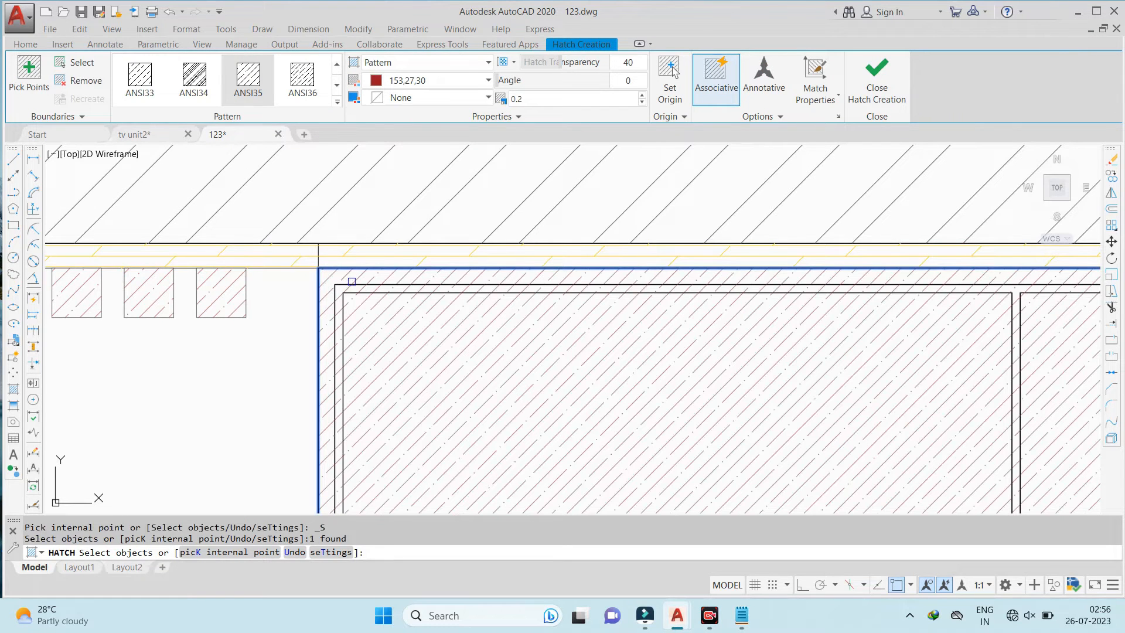
pyautogui.scroll(4, 337, 303)
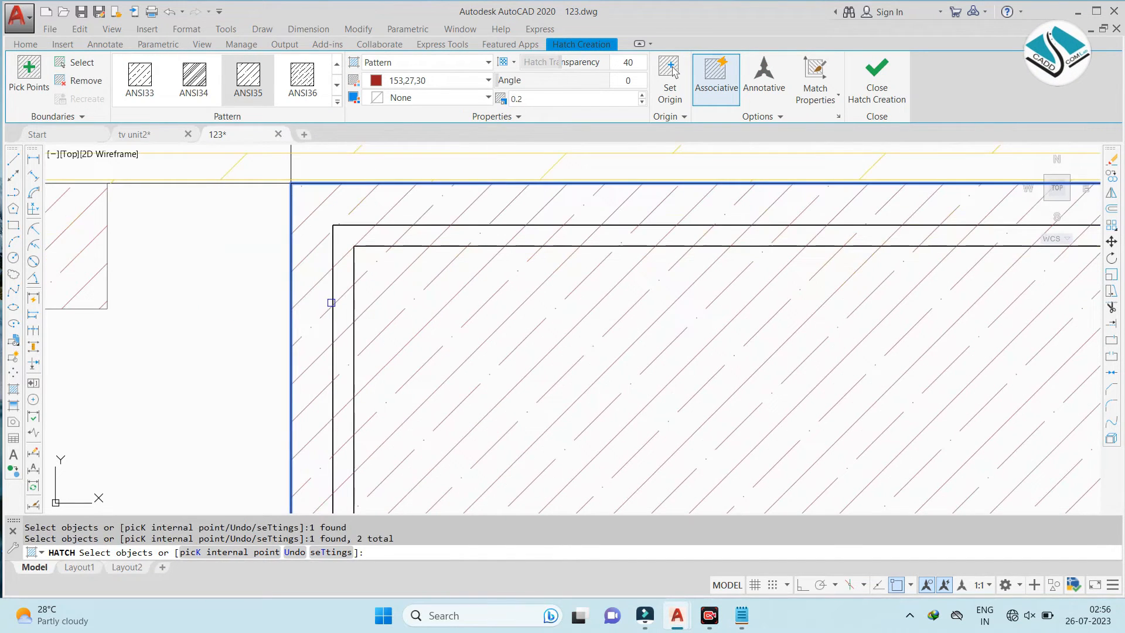
pyautogui.scroll(-5, 334, 303)
pyautogui.scroll(-4, 330, 317)
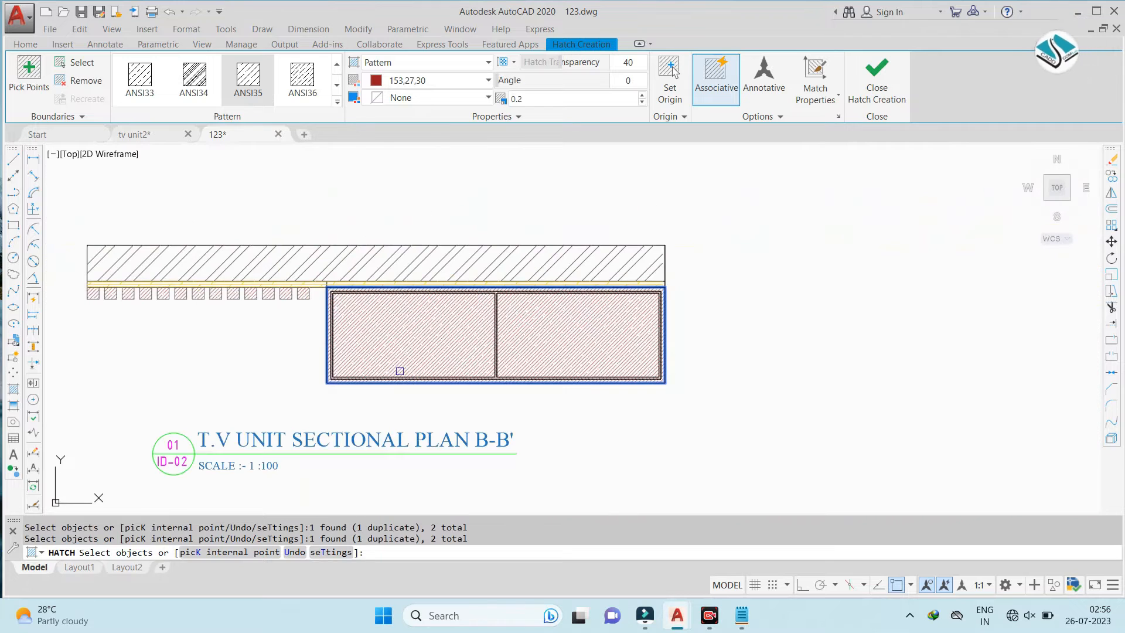
pyautogui.scroll(6, 410, 376)
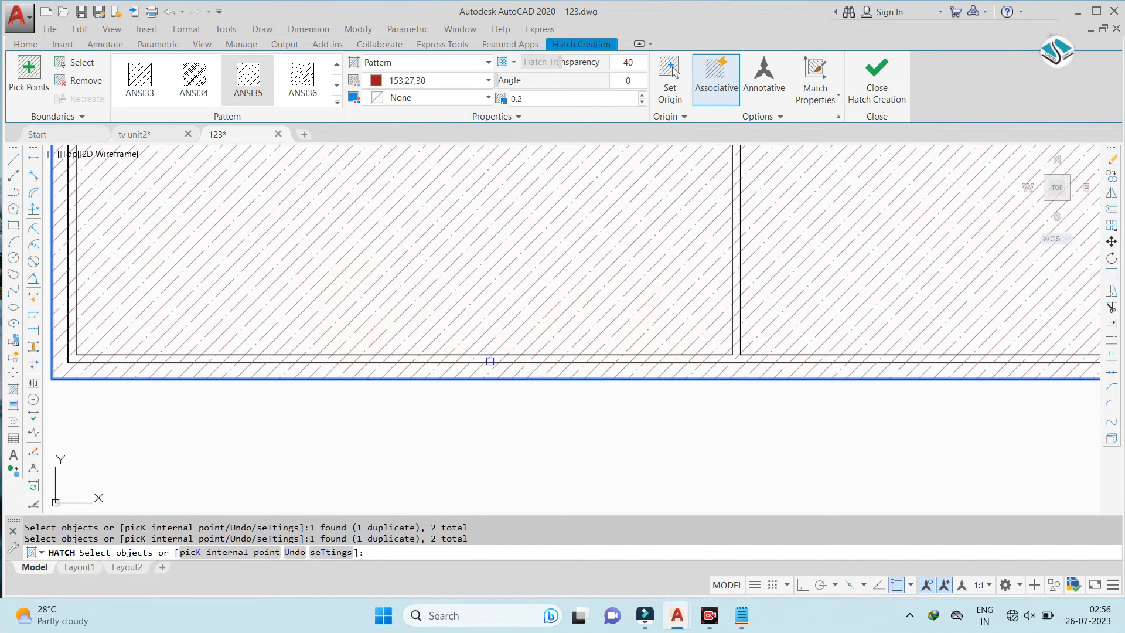
pyautogui.click(480, 362)
pyautogui.scroll(-4, 474, 361)
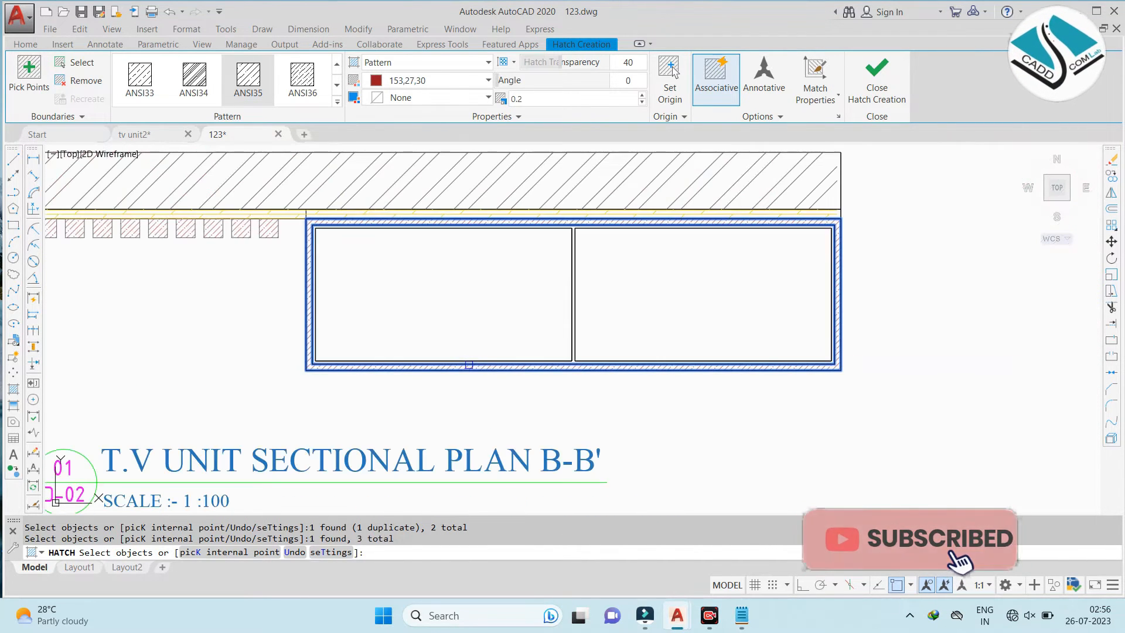
pyautogui.press('Escape')
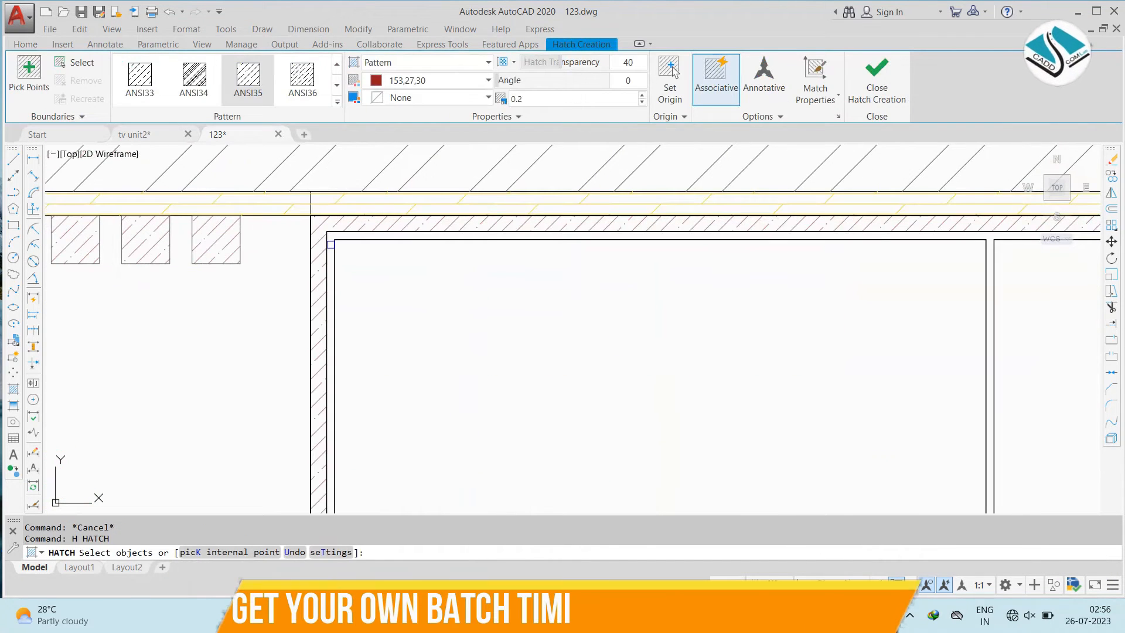
# Erase the hatch filling the right-hand drawer compartment in the B-B' plan
pyautogui.press('Escape')
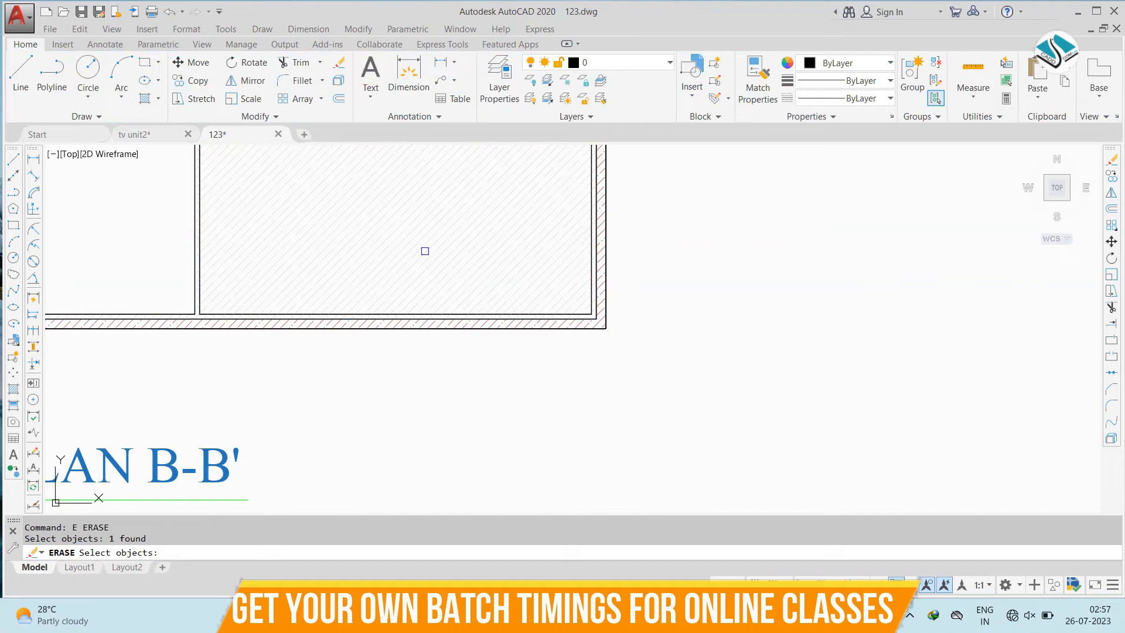
pyautogui.click(346, 246)
pyautogui.press('e')
pyautogui.press('Return')
pyautogui.scroll(-1, 485, 283)
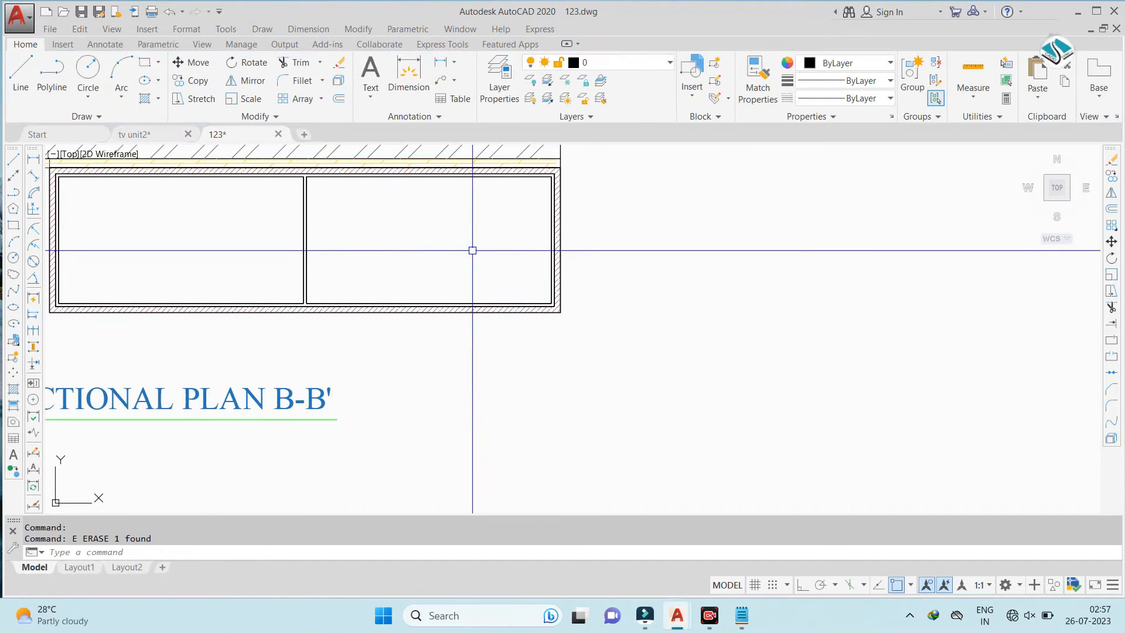
pyautogui.scroll(3, 111, 179)
pyautogui.scroll(-3, 110, 180)
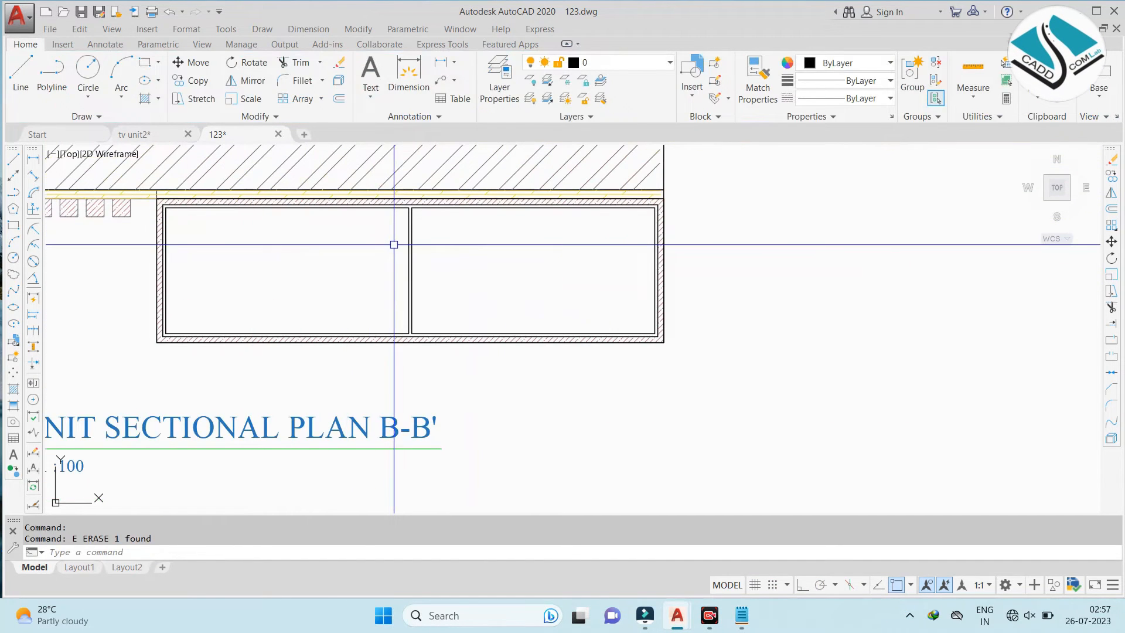
pyautogui.write('h')
pyautogui.press('Return')
pyautogui.scroll(-1, 392, 242)
pyautogui.press('Escape')
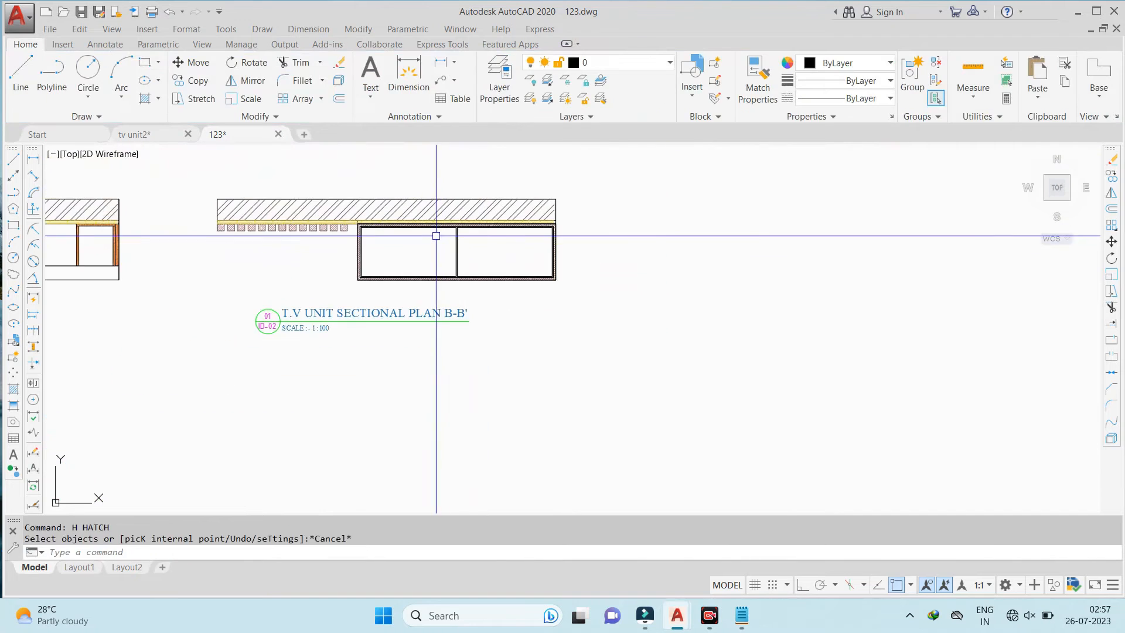
pyautogui.scroll(2, 380, 242)
pyautogui.scroll(-2, 615, 266)
pyautogui.press('Escape')
pyautogui.scroll(3, 542, 243)
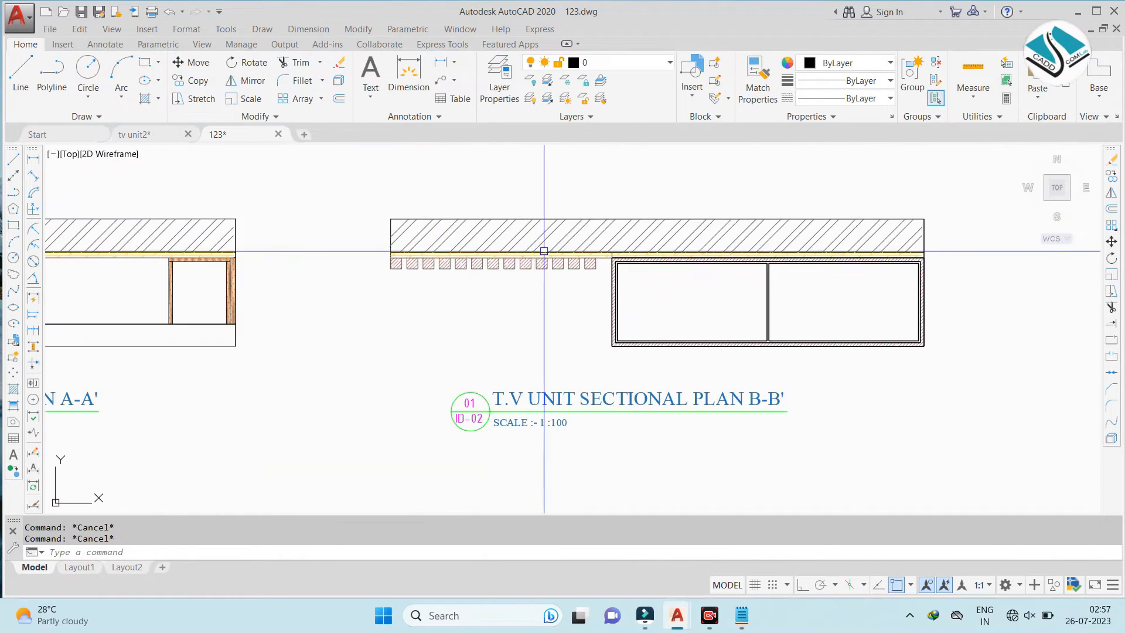
pyautogui.scroll(-1, 685, 272)
pyautogui.scroll(-4, 589, 282)
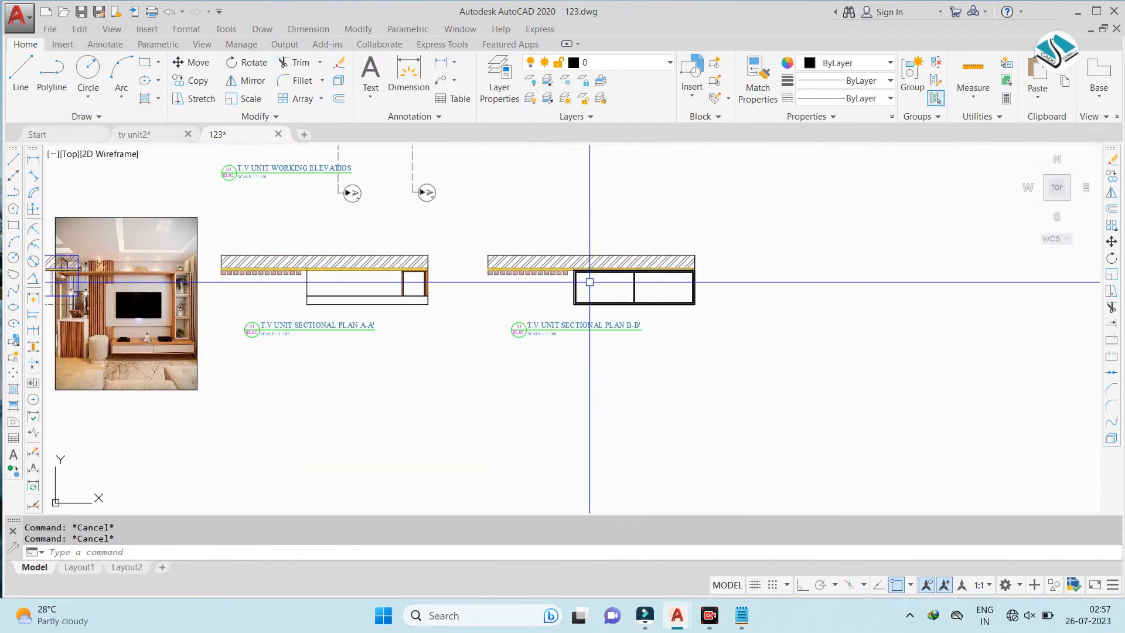
# Draw horizontal construction lines through the working elevation's top edge, both edges of the long shelf board, and the bottom edge
pyautogui.scroll(-2, 588, 281)
pyautogui.moveTo(589, 280); pyautogui.dragTo(583, 413, button='middle')
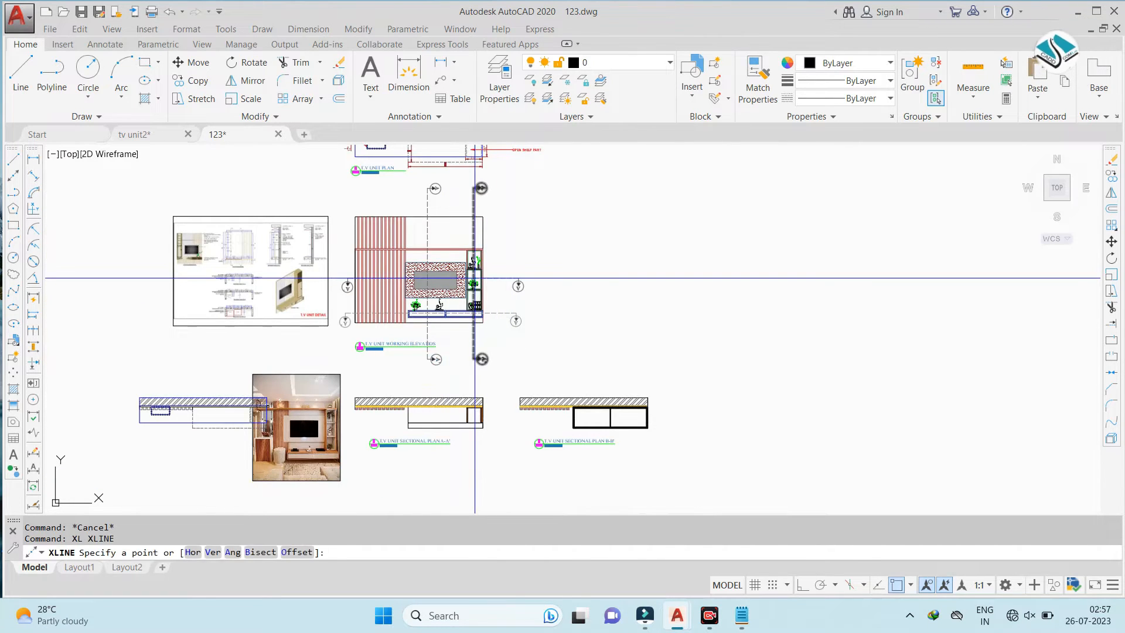
pyautogui.press('Return')
pyautogui.scroll(4, 480, 231)
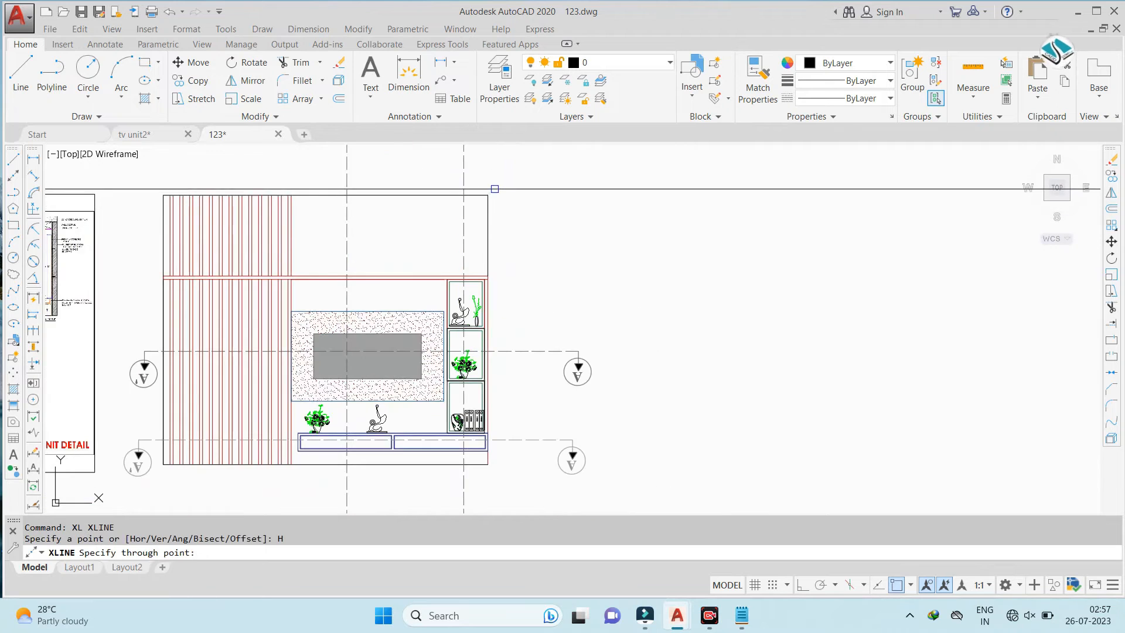
pyautogui.click(487, 195)
pyautogui.scroll(-2, 572, 247)
pyautogui.scroll(8, 479, 259)
pyautogui.click(584, 249)
pyautogui.scroll(-4, 584, 255)
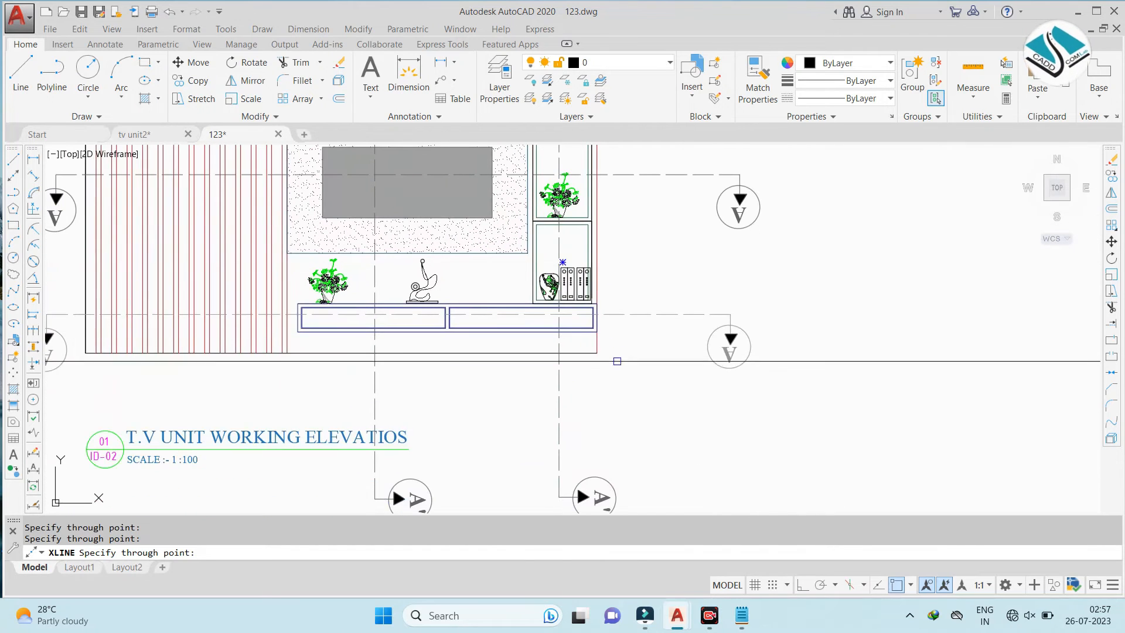
pyautogui.scroll(-6, 526, 372)
pyautogui.press('Escape')
# Draw a vertical line to the right of the working elevation, crossing all the horizontal construction lines
pyautogui.write('l')
pyautogui.press('Return')
pyautogui.click(671, 228)
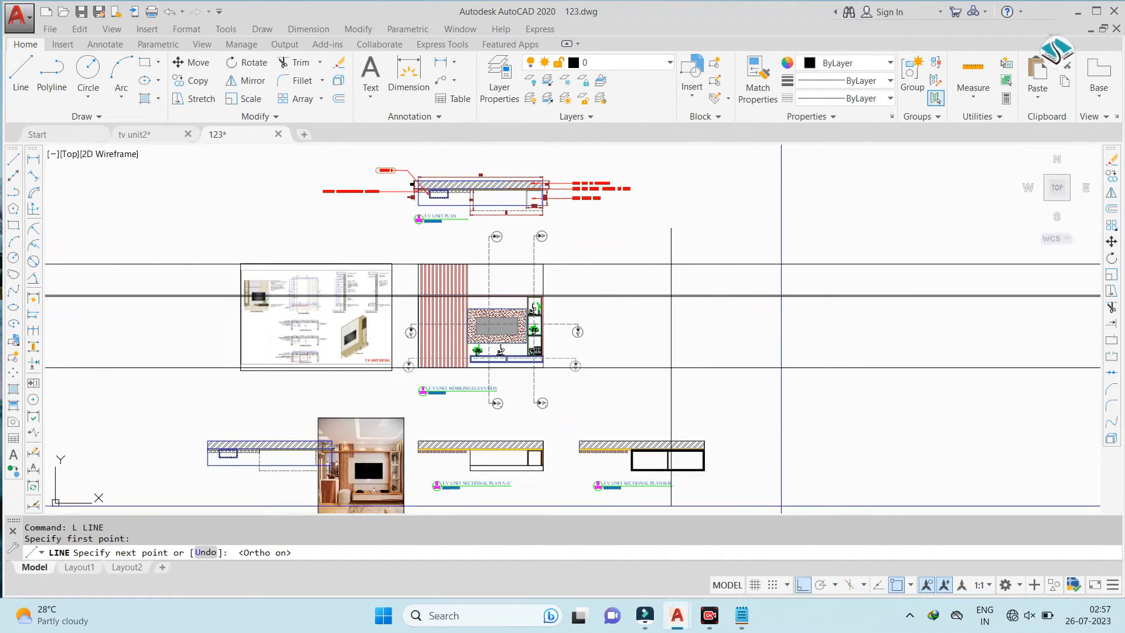
pyautogui.click(671, 400)
pyautogui.press('Escape')
# Trim the construction lines and the vertical line's lower end to start the section outline, and erase the remaining line pieces across the elevation
pyautogui.write('tr')
pyautogui.press('Return')
pyautogui.press('Return')
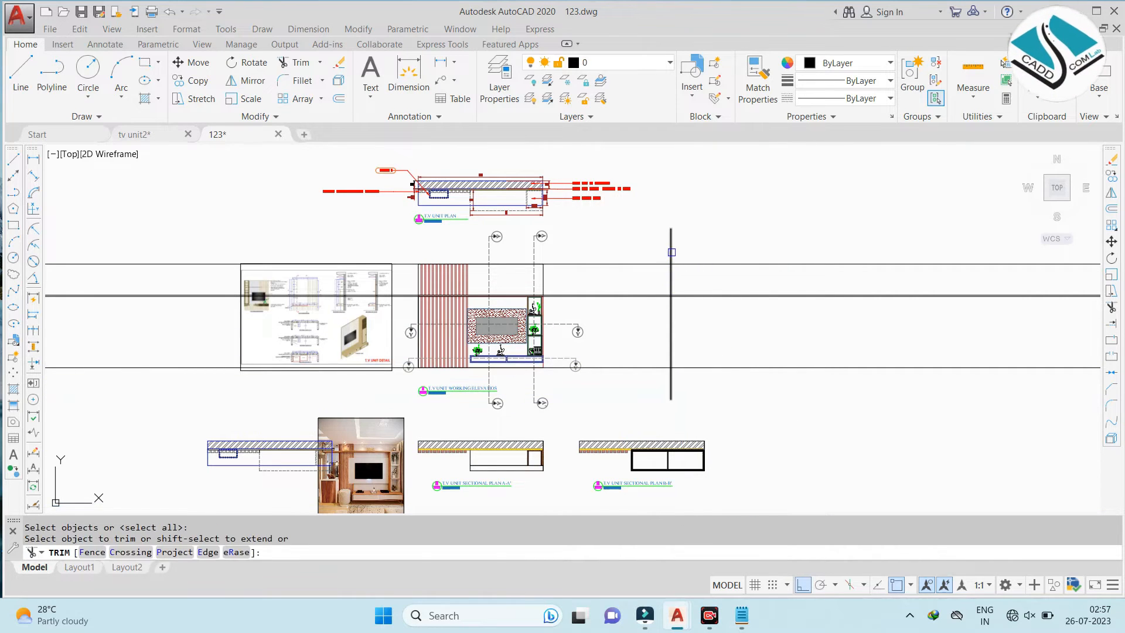
pyautogui.click(651, 241)
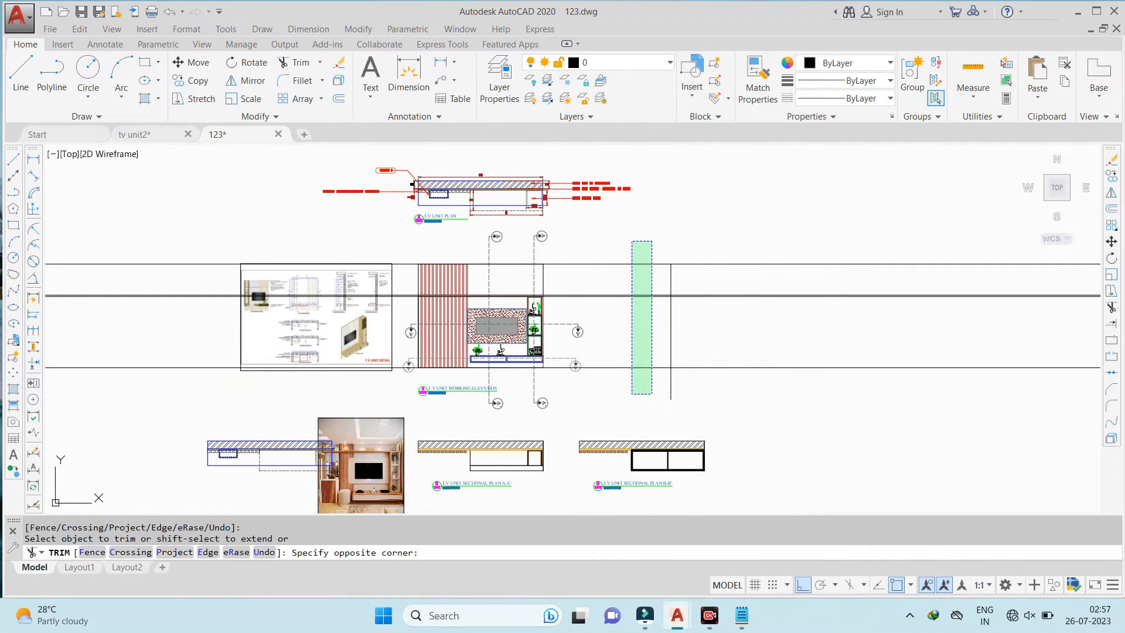
pyautogui.click(632, 394)
pyautogui.click(670, 374)
pyautogui.press('Escape')
pyautogui.click(405, 377)
pyautogui.click(396, 257)
pyautogui.write('e')
pyautogui.press('Return')
# Examine the T.V unit reference photo and the shelf and cabinet depth dimensions in the T.V unit plan
pyautogui.scroll(-2, 397, 306)
pyautogui.scroll(8, 386, 420)
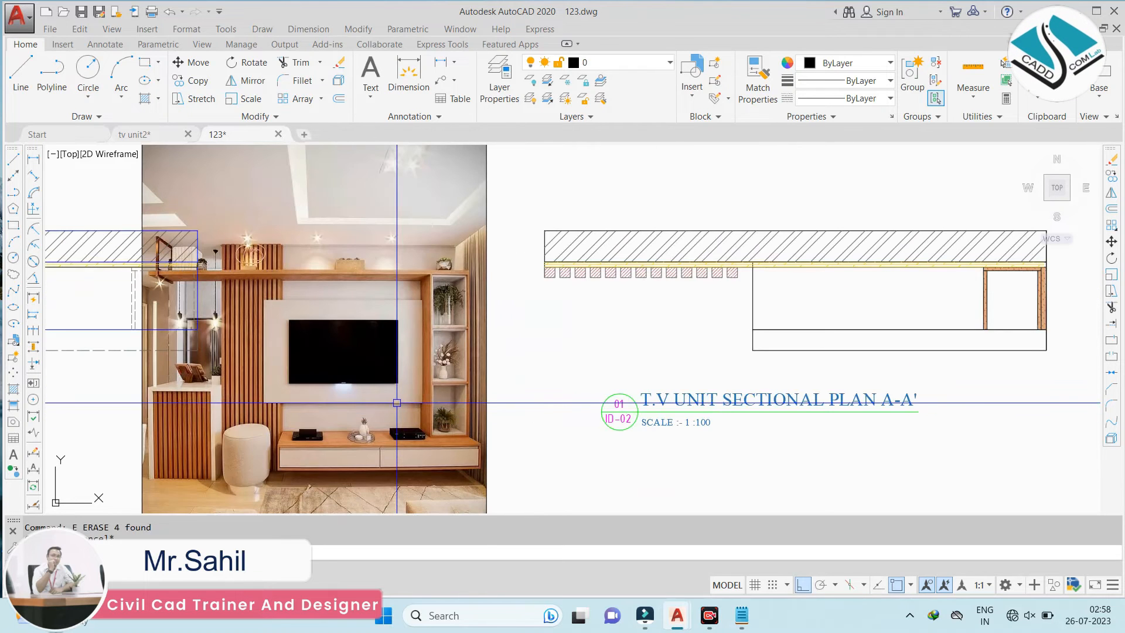
pyautogui.scroll(-6, 403, 364)
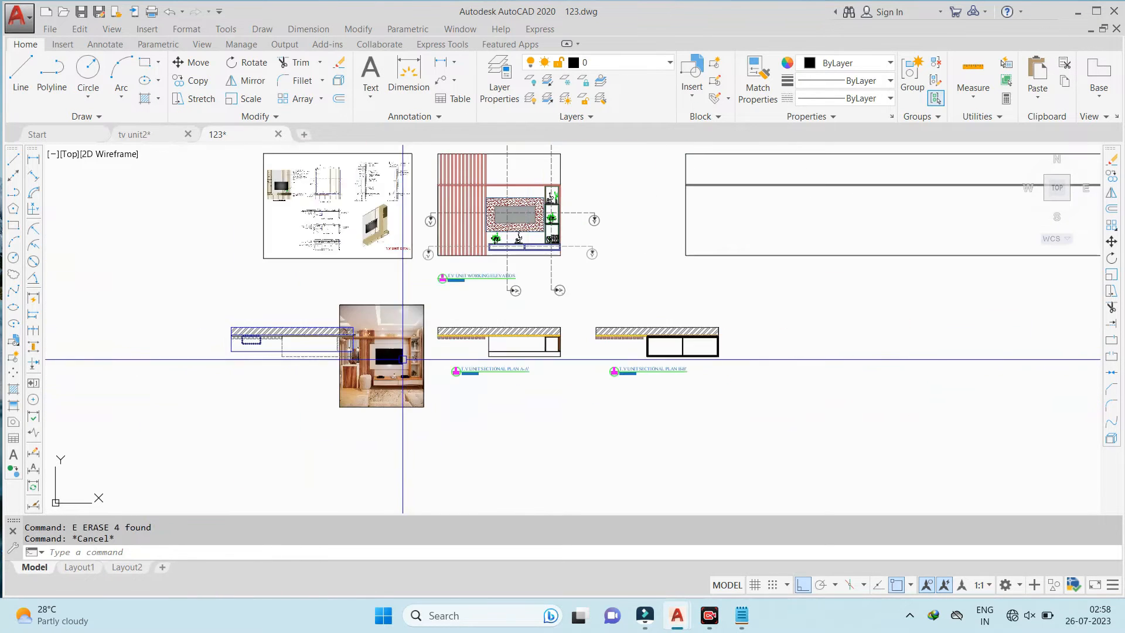
pyautogui.scroll(6, 397, 326)
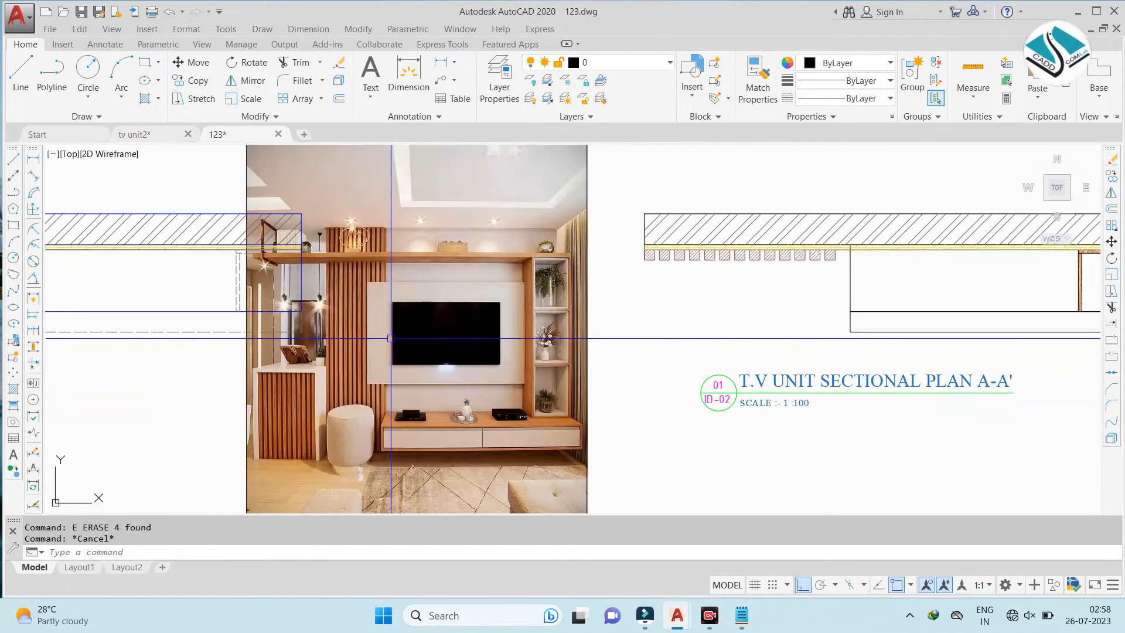
pyautogui.scroll(-5, 519, 265)
pyautogui.scroll(9, 514, 279)
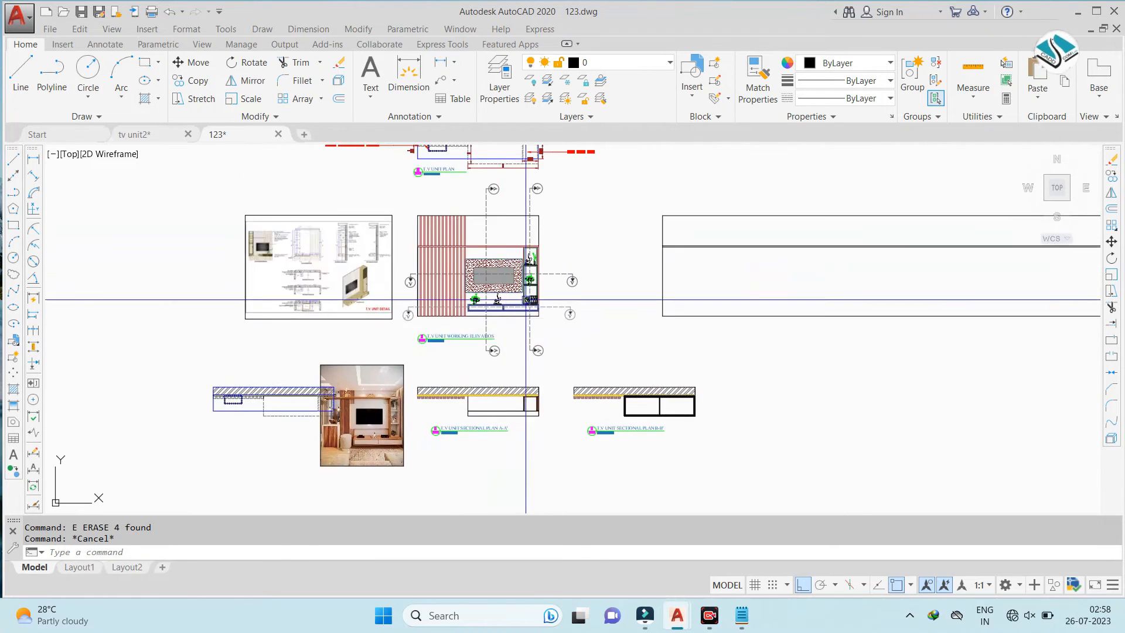
pyautogui.scroll(-5, 514, 279)
pyautogui.scroll(8, 554, 270)
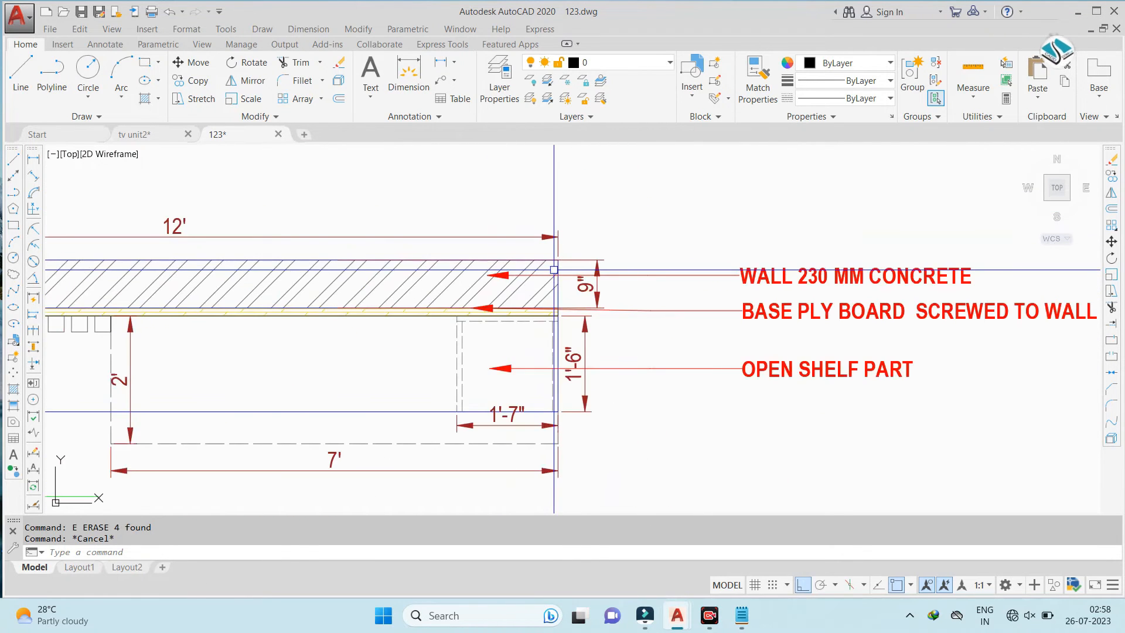
pyautogui.scroll(-6, 554, 269)
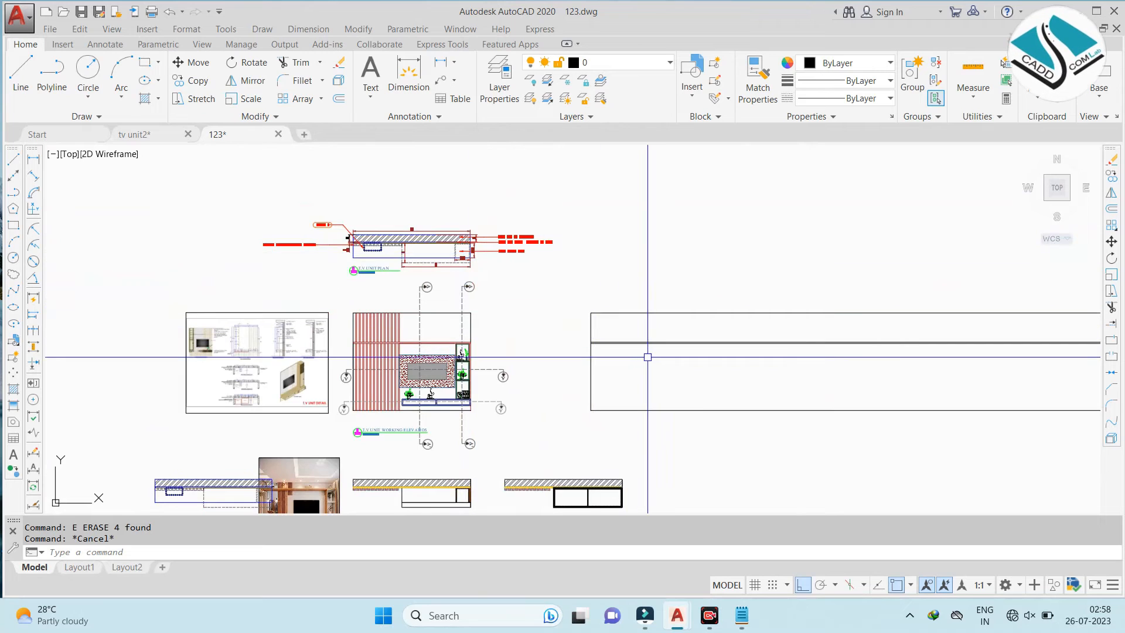
pyautogui.write('o')
pyautogui.press('Return')
pyautogui.write('1')
pyautogui.press('Return')
pyautogui.write('6')
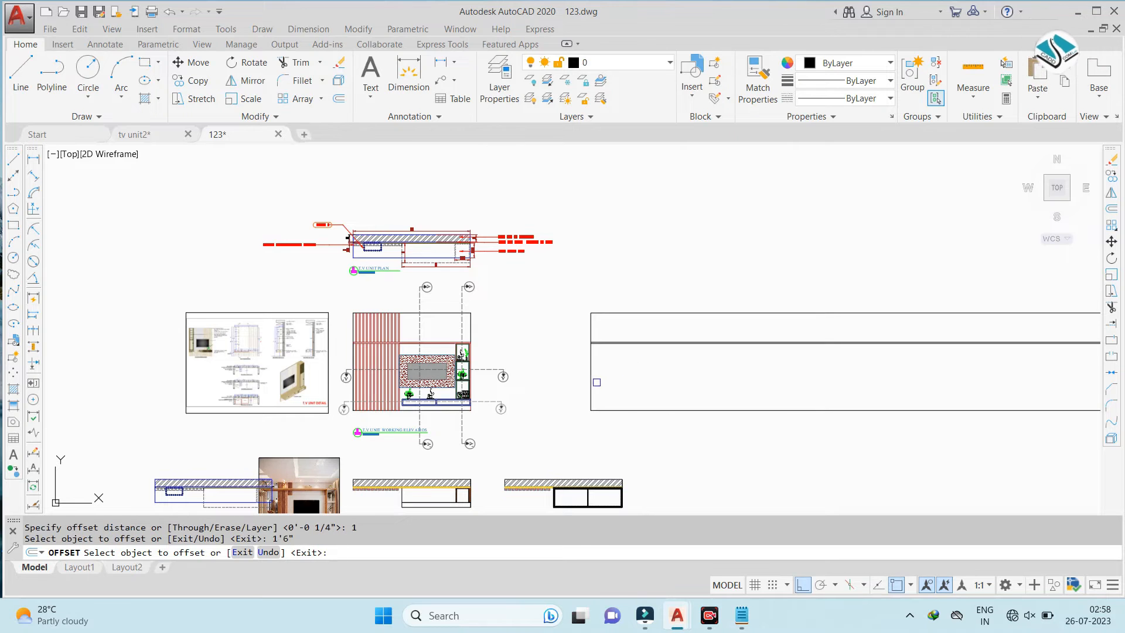
pyautogui.click(593, 380)
pyautogui.scroll(2, 589, 378)
pyautogui.press('Escape')
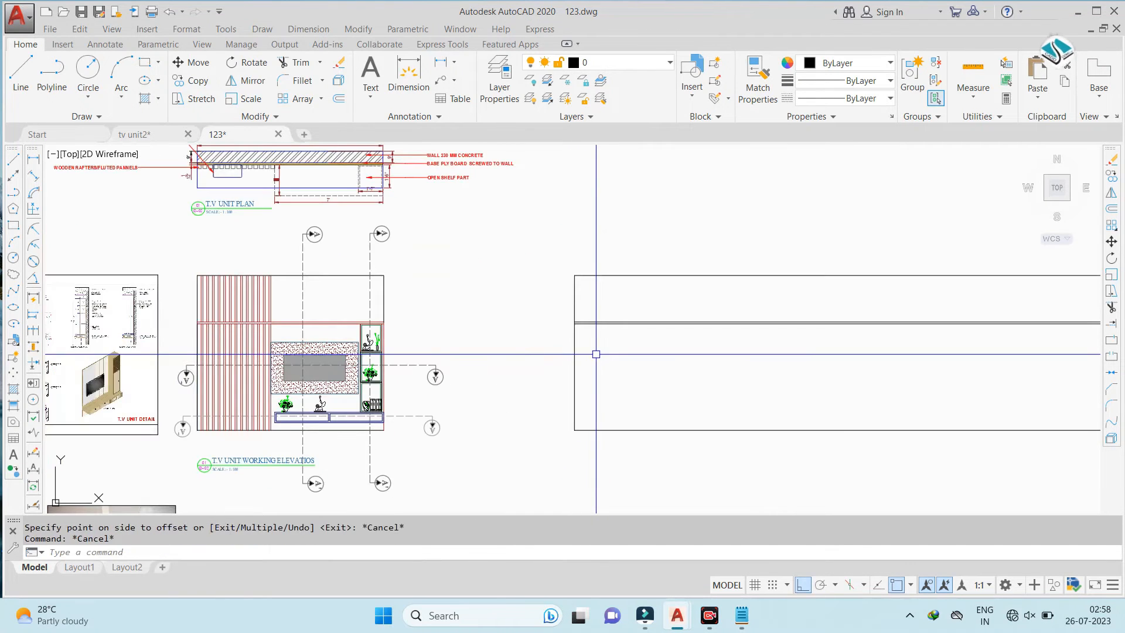
# Move the reference photo with Ortho off into the space between the working elevation and the new section outline
pyautogui.scroll(-6, 592, 352)
pyautogui.scroll(5, 415, 438)
pyautogui.press('Escape')
pyautogui.click(446, 394)
pyautogui.write('m')
pyautogui.press('Return')
pyautogui.click(424, 410)
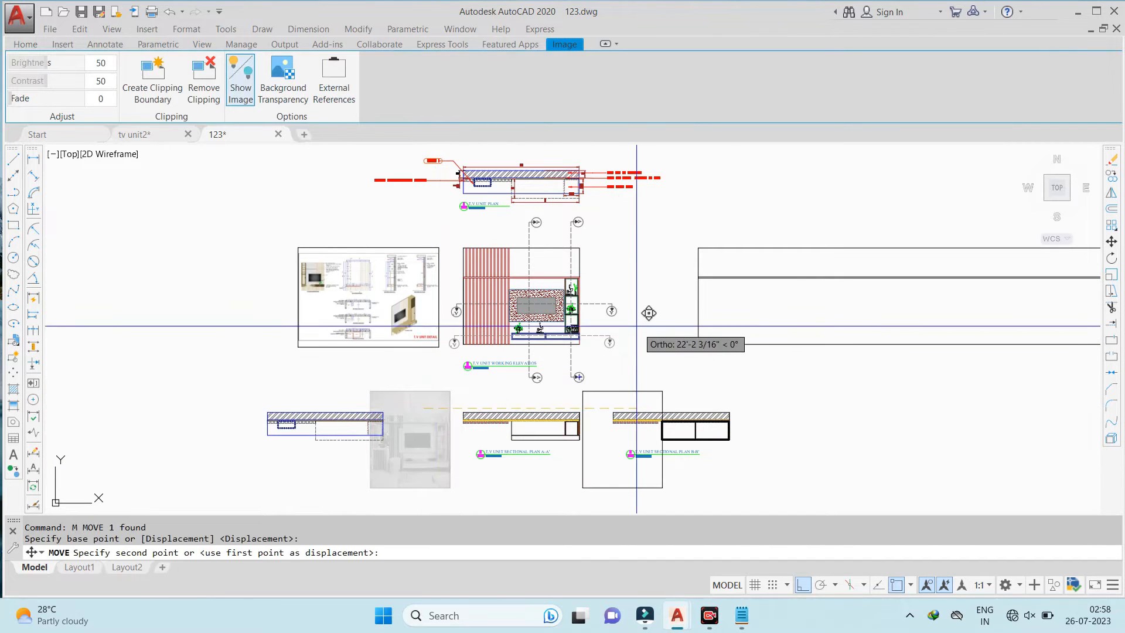
pyautogui.click(801, 585)
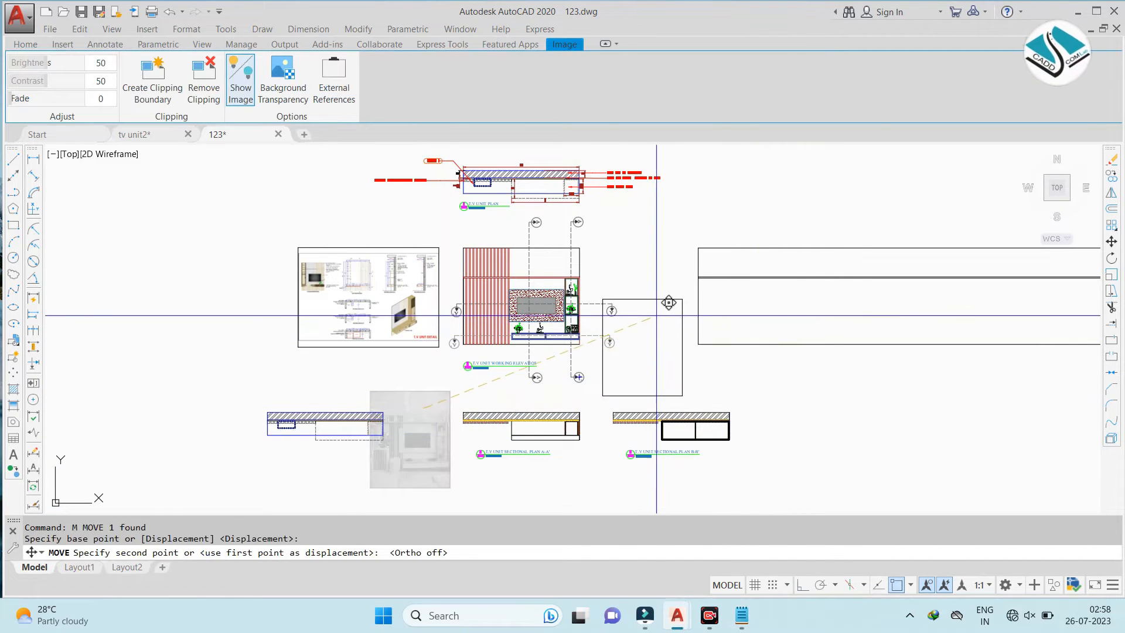
pyautogui.click(651, 307)
pyautogui.press('Escape')
# Offset the section outline's vertical line 1 inch to the right
pyautogui.scroll(4, 698, 305)
pyautogui.moveTo(695, 299); pyautogui.dragTo(611, 314, button='middle')
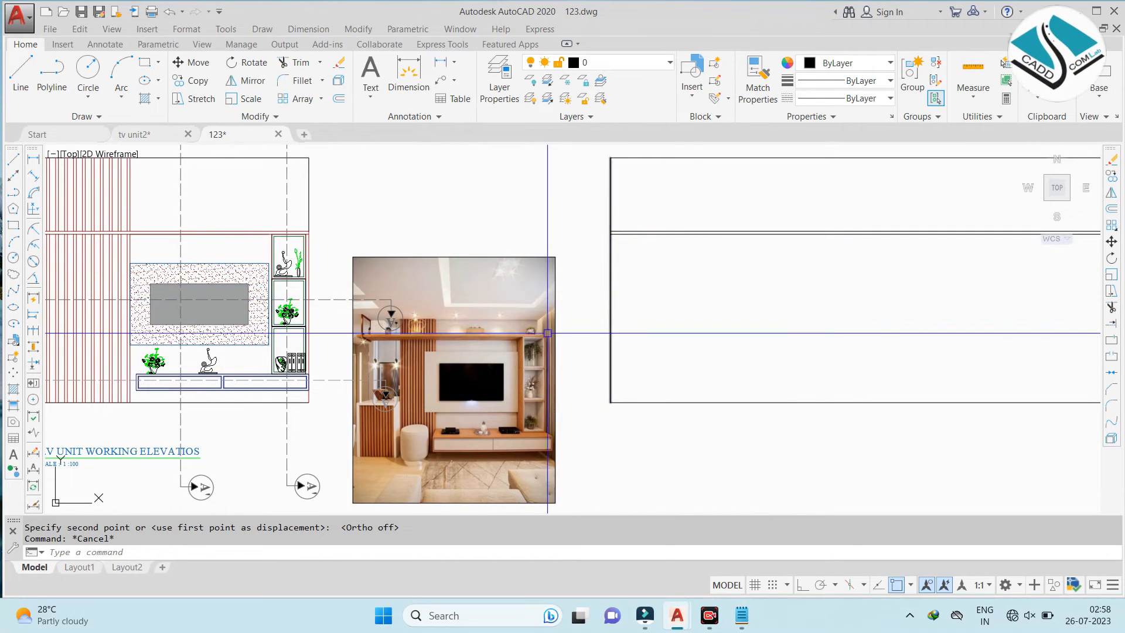
pyautogui.write('1')
pyautogui.press('Return')
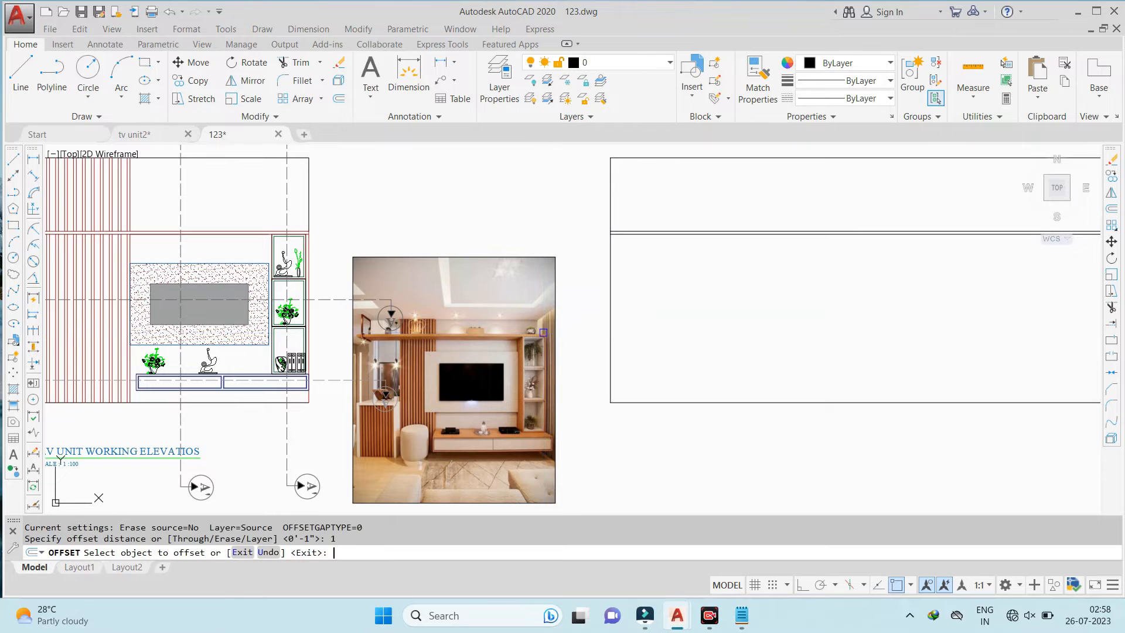
pyautogui.click(613, 298)
pyautogui.click(647, 309)
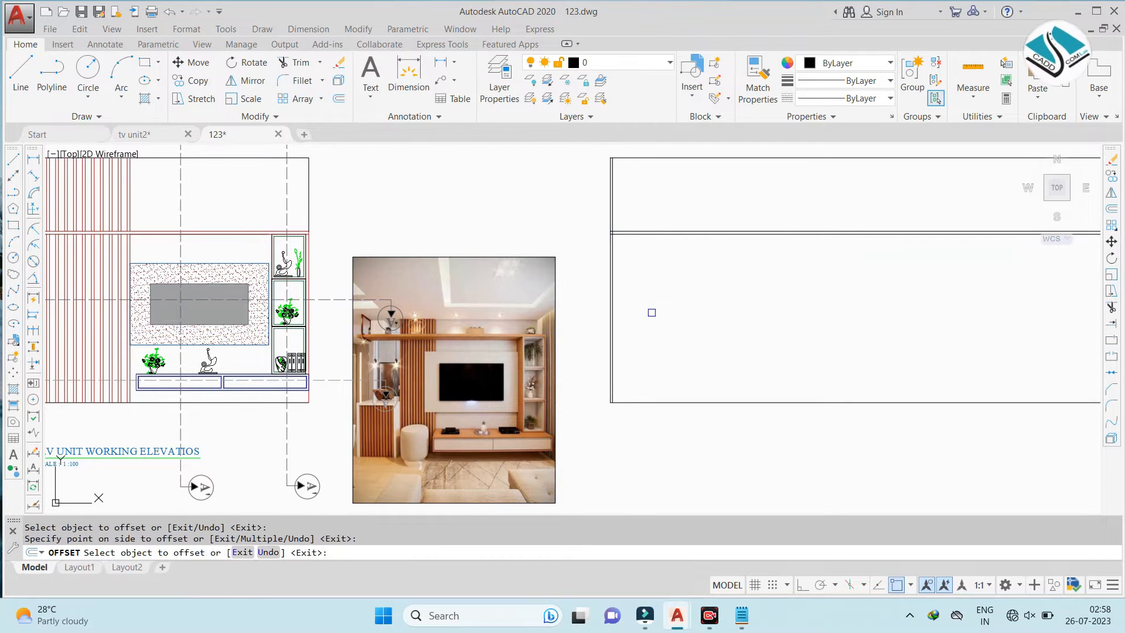
pyautogui.press('Escape')
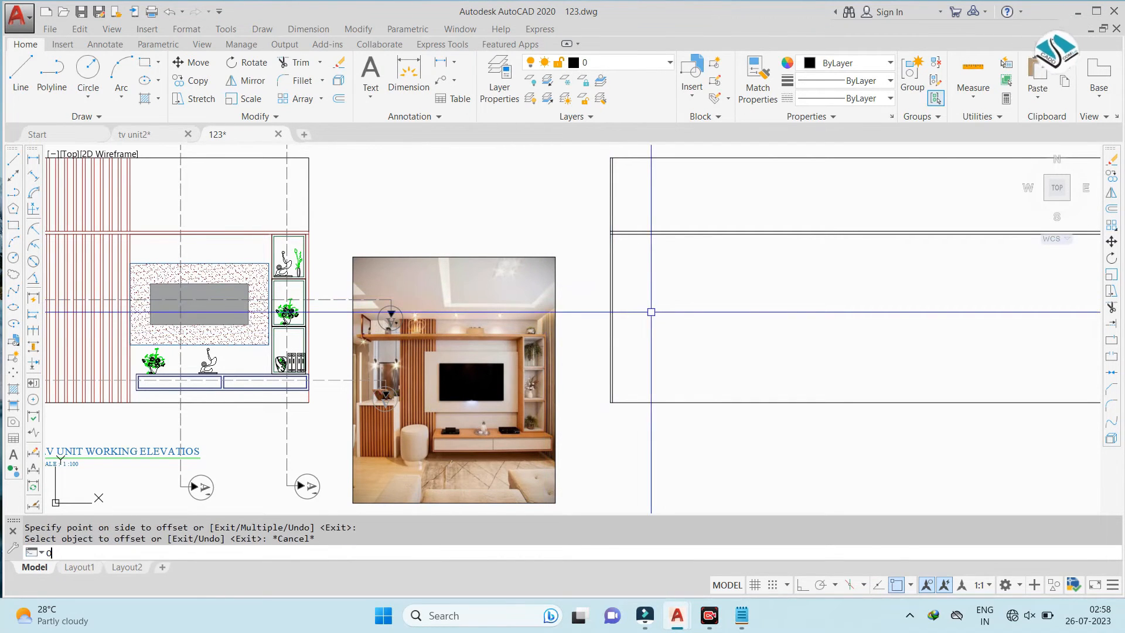
# Offset the section outline's vertical line 1 1/2 inches to the right for the base ply thickness
pyautogui.write('5')
pyautogui.press('Return')
pyautogui.click(611, 302)
pyautogui.click(674, 302)
pyautogui.press('Escape')
pyautogui.press('Escape')
# Trim the two shelf board lines where they cross the base ply strip in the section
pyautogui.write('tr')
pyautogui.press('Return')
pyautogui.press('Return')
pyautogui.scroll(8, 604, 224)
pyautogui.scroll(2, 652, 249)
pyautogui.click(652, 248)
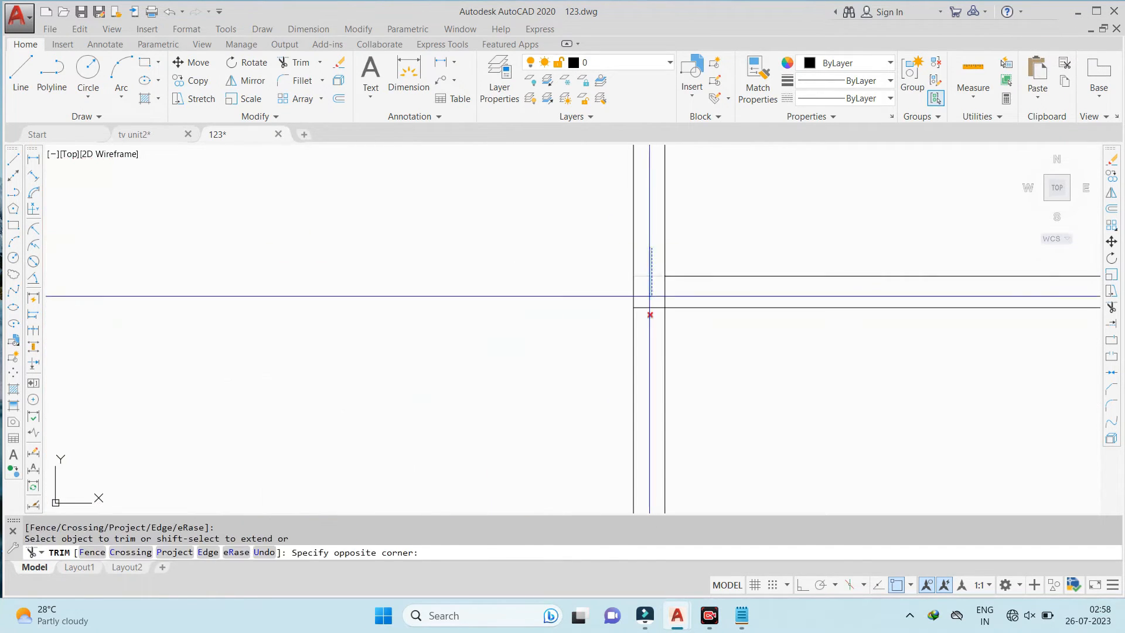
pyautogui.click(645, 317)
pyautogui.scroll(-10, 615, 319)
pyautogui.press('Escape')
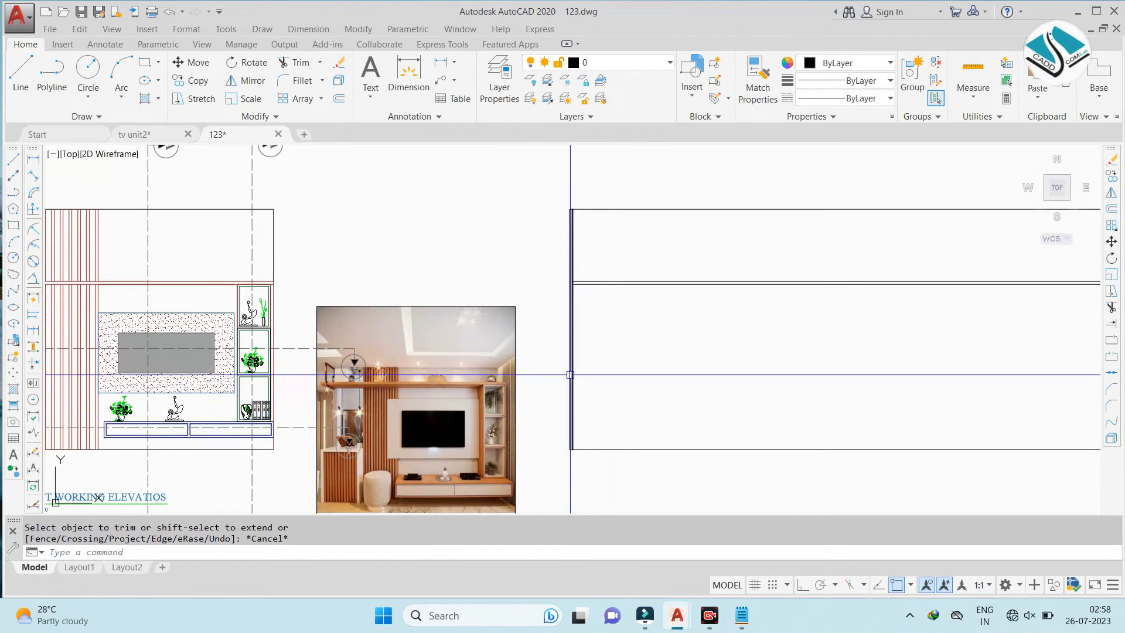
# Offset the inner base ply line 1'6" to the right to mark the shelf depth in the section
pyautogui.write('o')
pyautogui.press('Return')
pyautogui.write('1\'6"')
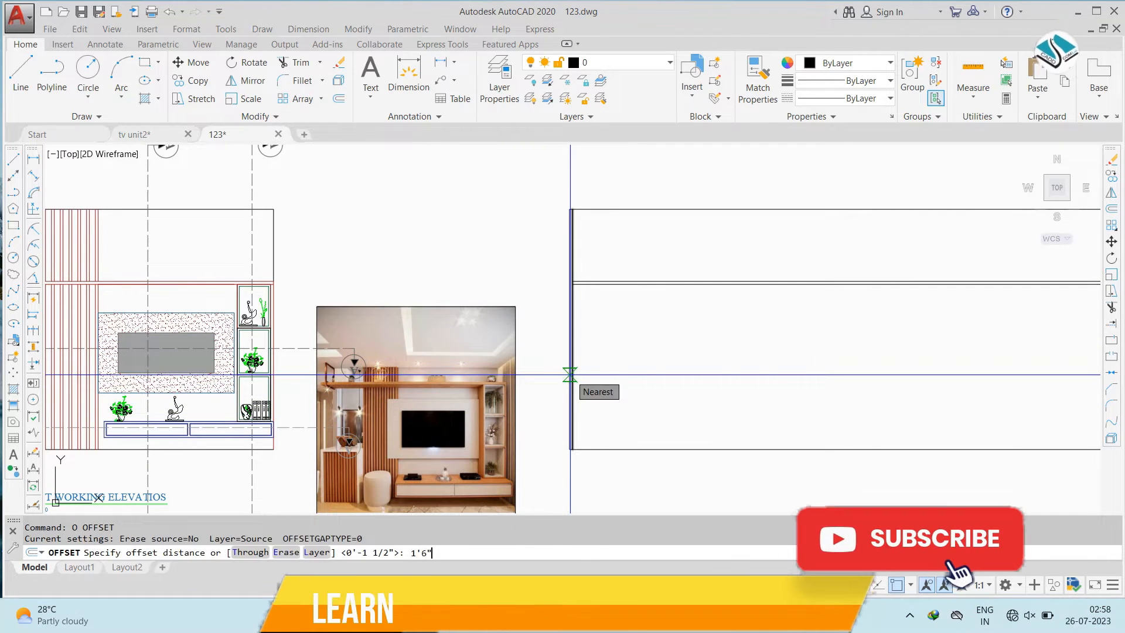
pyautogui.press('Return')
pyautogui.scroll(3, 578, 287)
pyautogui.click(565, 296)
pyautogui.click(668, 306)
pyautogui.scroll(-4, 655, 307)
pyautogui.press('Escape')
pyautogui.press('Escape')
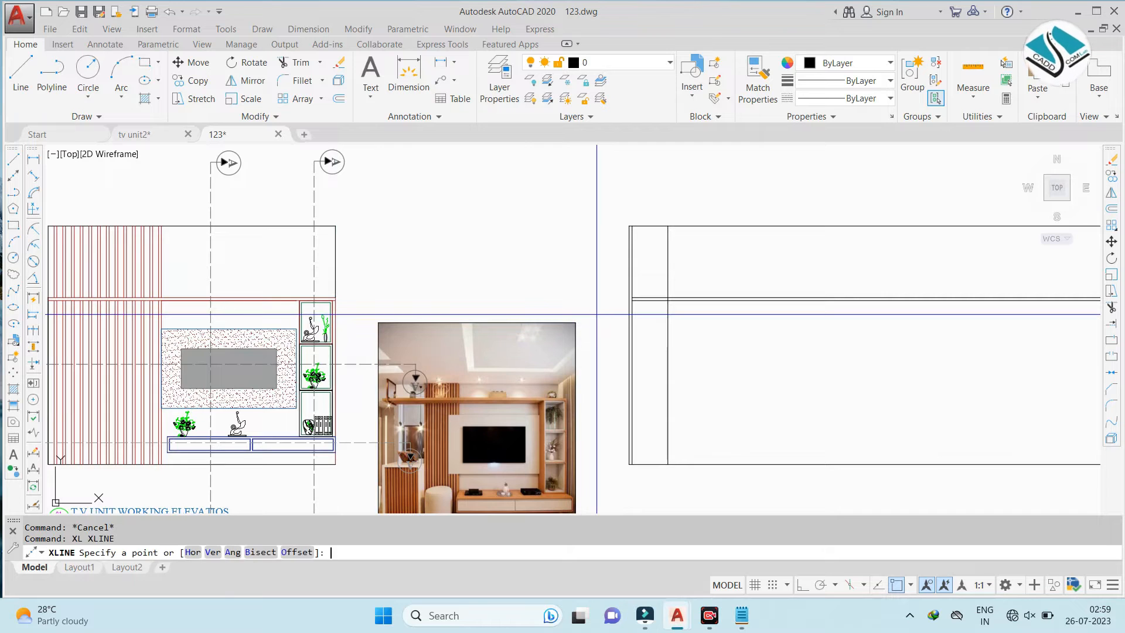
# Draw a horizontal construction line through the top edge of the drawer cabinet in the working elevation
pyautogui.write('H')
pyautogui.press('Return')
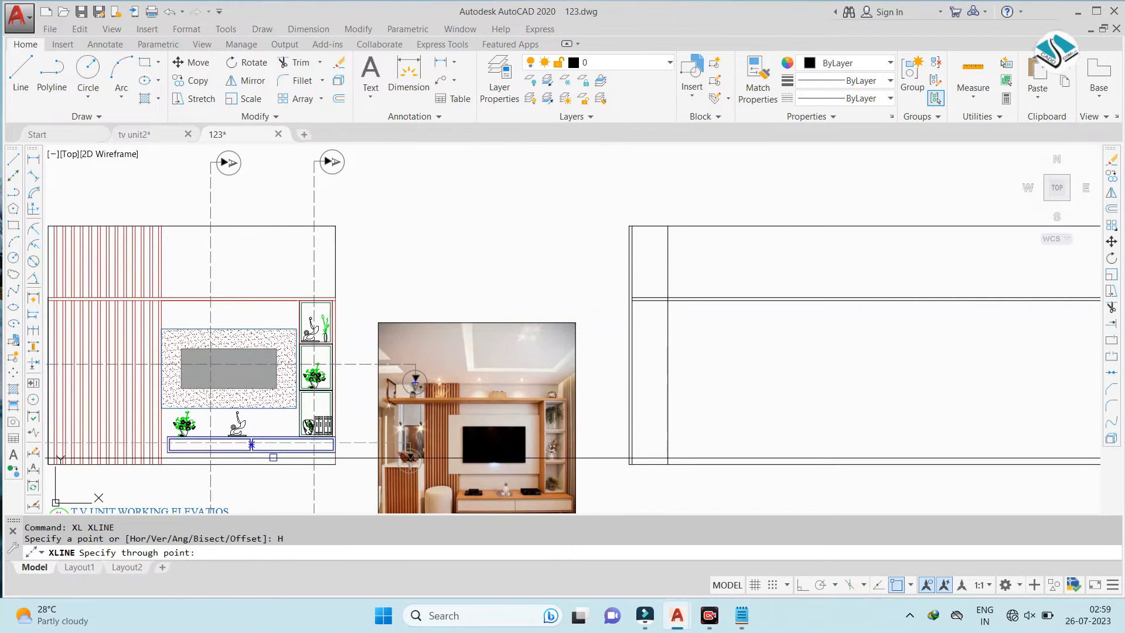
pyautogui.scroll(7, 273, 457)
pyautogui.scroll(-4, 332, 418)
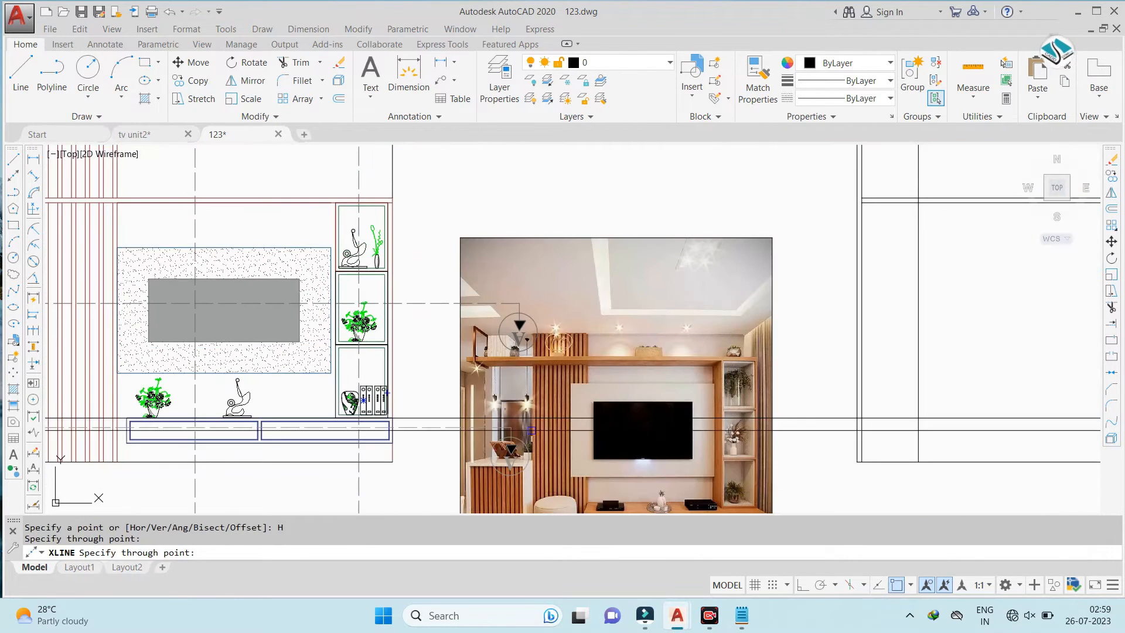
pyautogui.moveTo(856, 452); pyautogui.dragTo(759, 437, button='middle')
pyautogui.scroll(-2, 760, 436)
pyautogui.press('Escape')
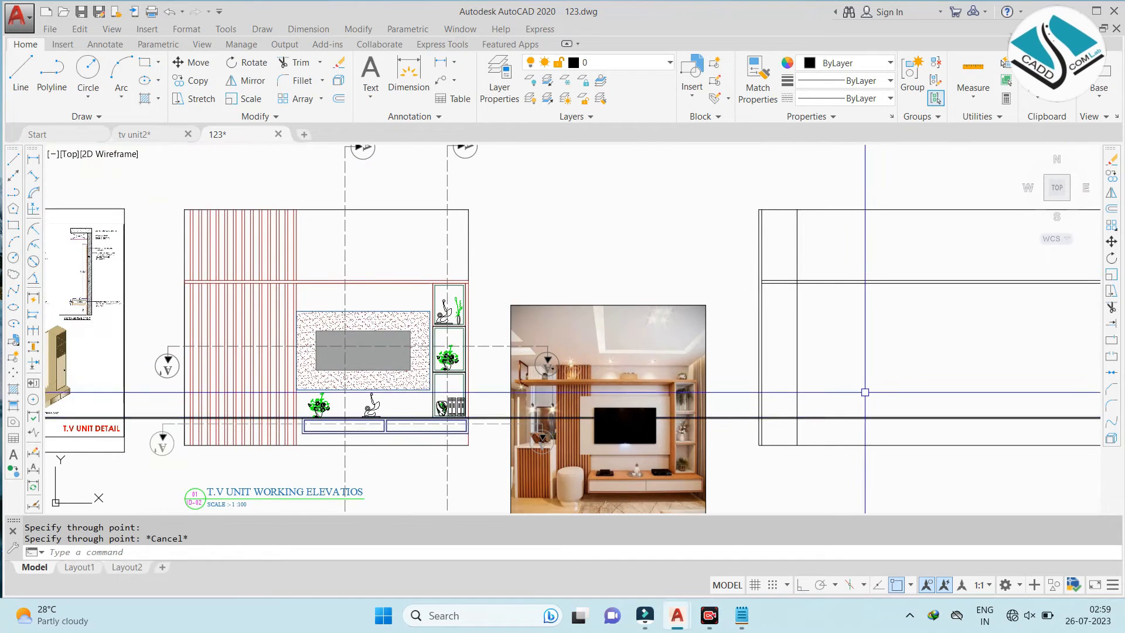
# Trim the shelf board lines beyond the 1'6" depth line, and the part of the depth line above the shelf board
pyautogui.moveTo(864, 387); pyautogui.dragTo(807, 384, button='middle')
pyautogui.write('tr')
pyautogui.press('Return')
pyautogui.press('Return')
pyautogui.click(789, 283)
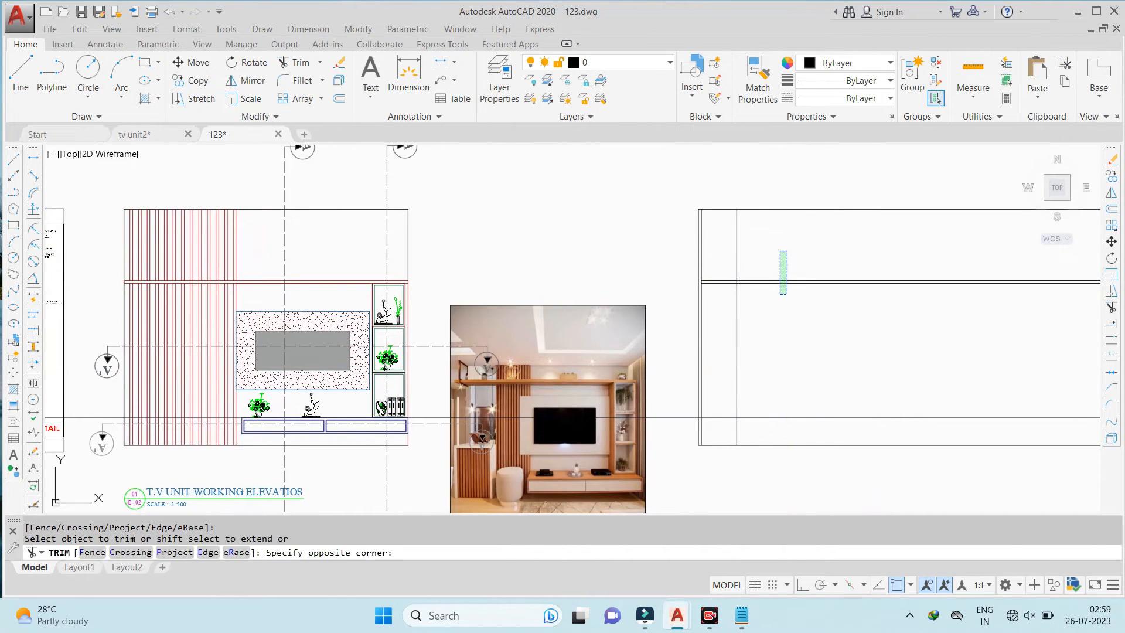
pyautogui.scroll(2, 741, 261)
pyautogui.click(766, 229)
pyautogui.click(703, 245)
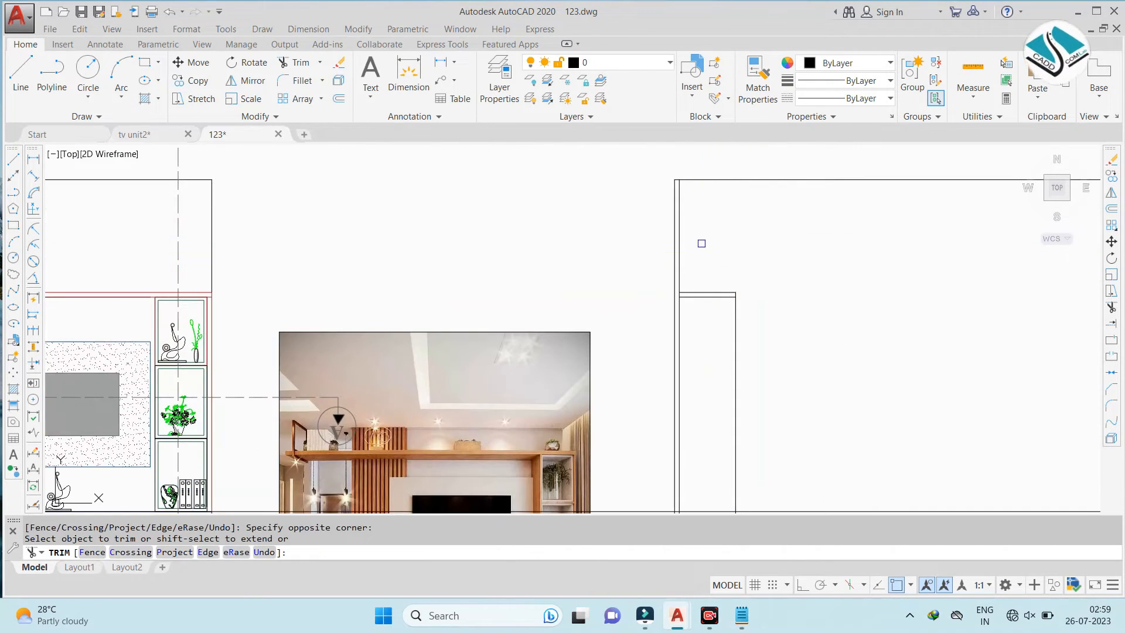
# Trim the cabinet-top construction line on both sides of the section, keeping the part between the base ply and the depth line
pyautogui.scroll(-2, 703, 246)
pyautogui.scroll(4, 688, 411)
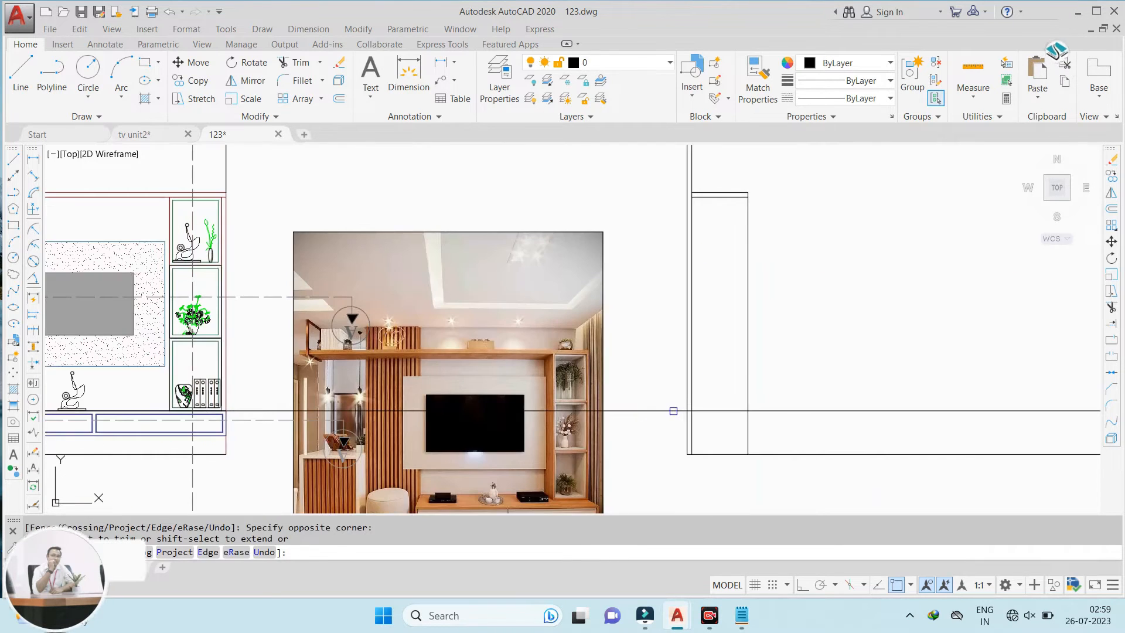
pyautogui.scroll(-4, 678, 404)
pyautogui.click(838, 372)
pyautogui.click(771, 416)
pyautogui.press('Escape')
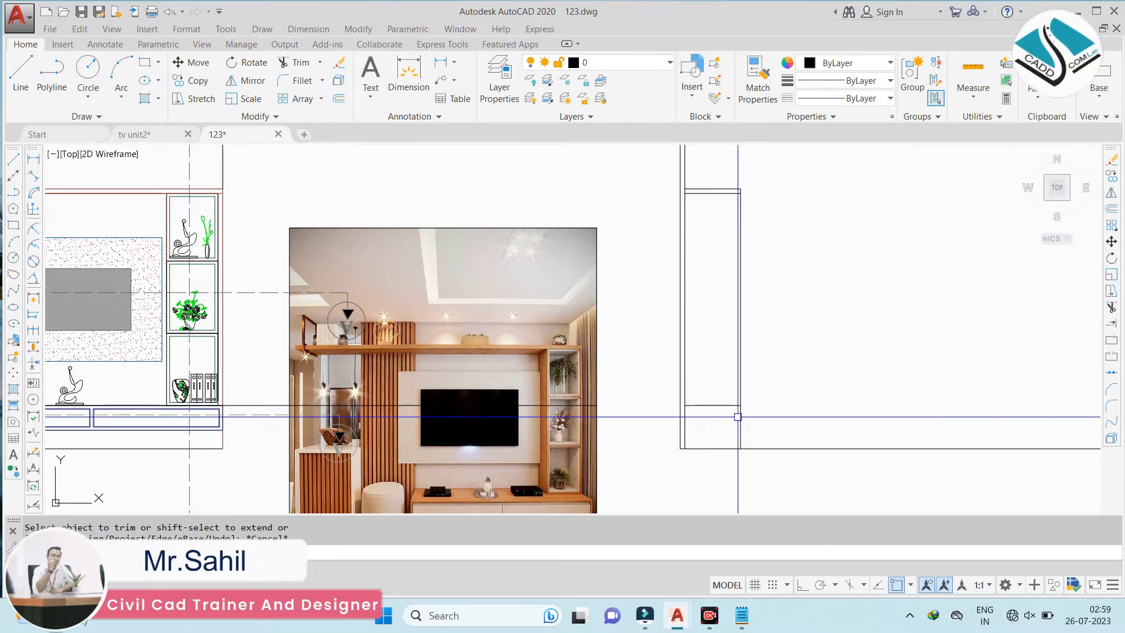
pyautogui.write('XL')
pyautogui.press('Return')
pyautogui.write('H')
pyautogui.press('Return')
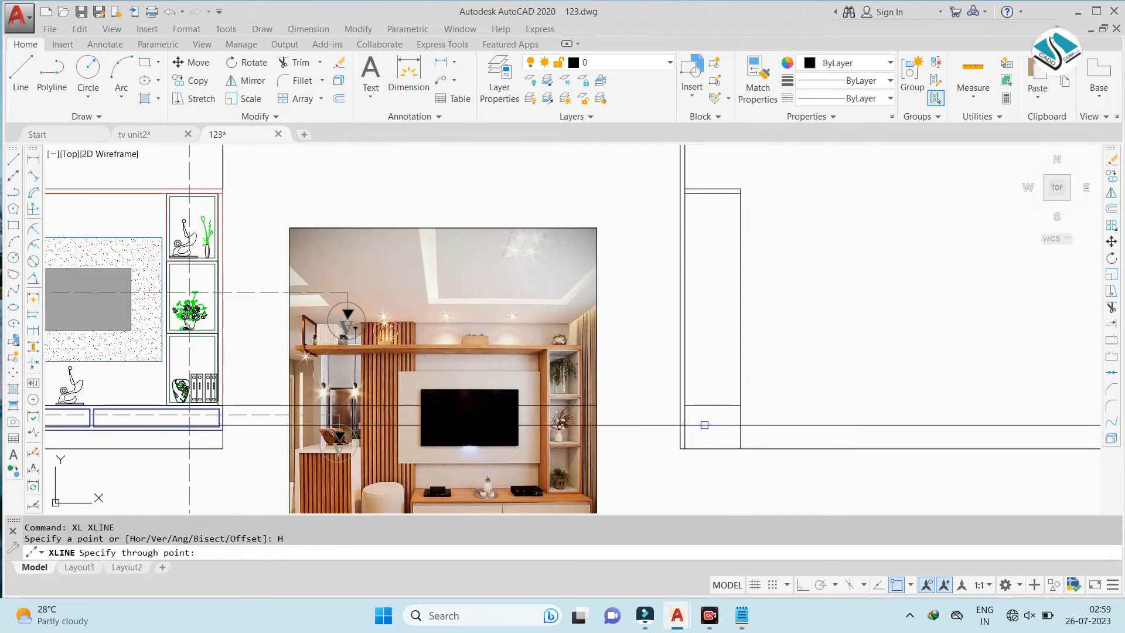
pyautogui.scroll(-2, 701, 424)
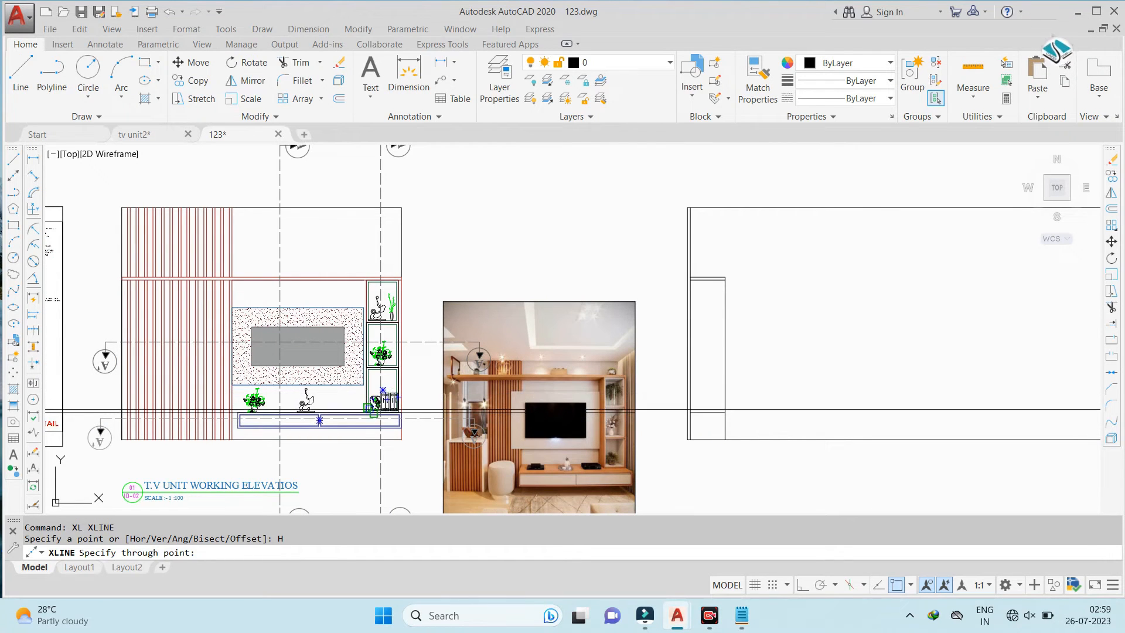
pyautogui.scroll(4, 275, 423)
pyautogui.press('Escape')
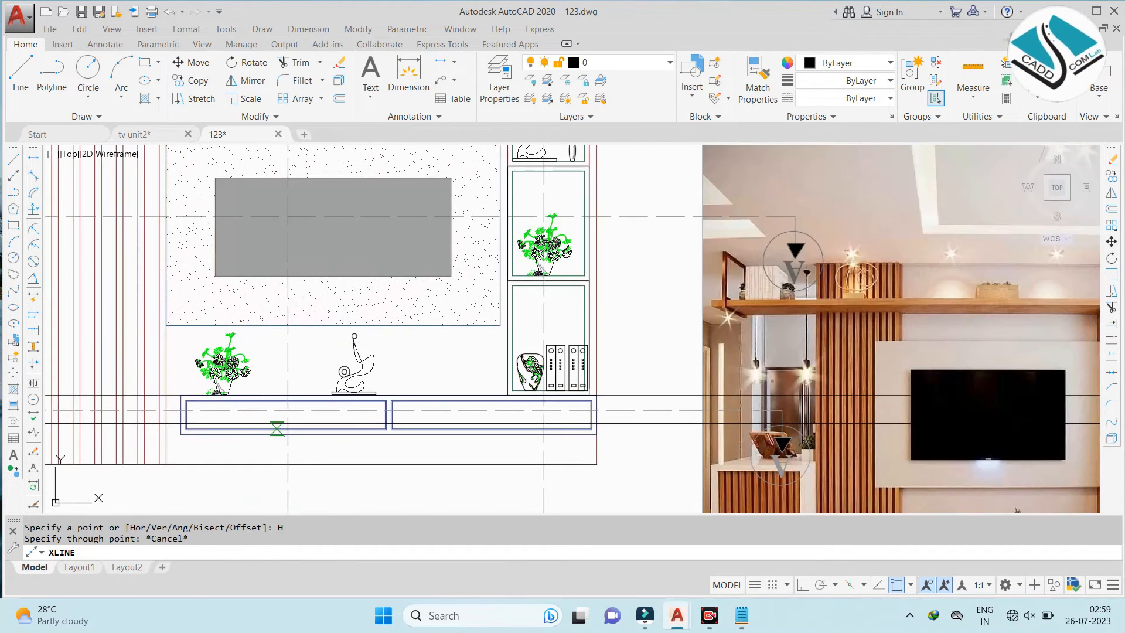
pyautogui.press('Escape')
# Draw horizontal construction lines through the drawer cabinet's bottom edge and the drawers' top and bottom edges in the working elevation
pyautogui.scroll(-2, 277, 422)
pyautogui.write('xl')
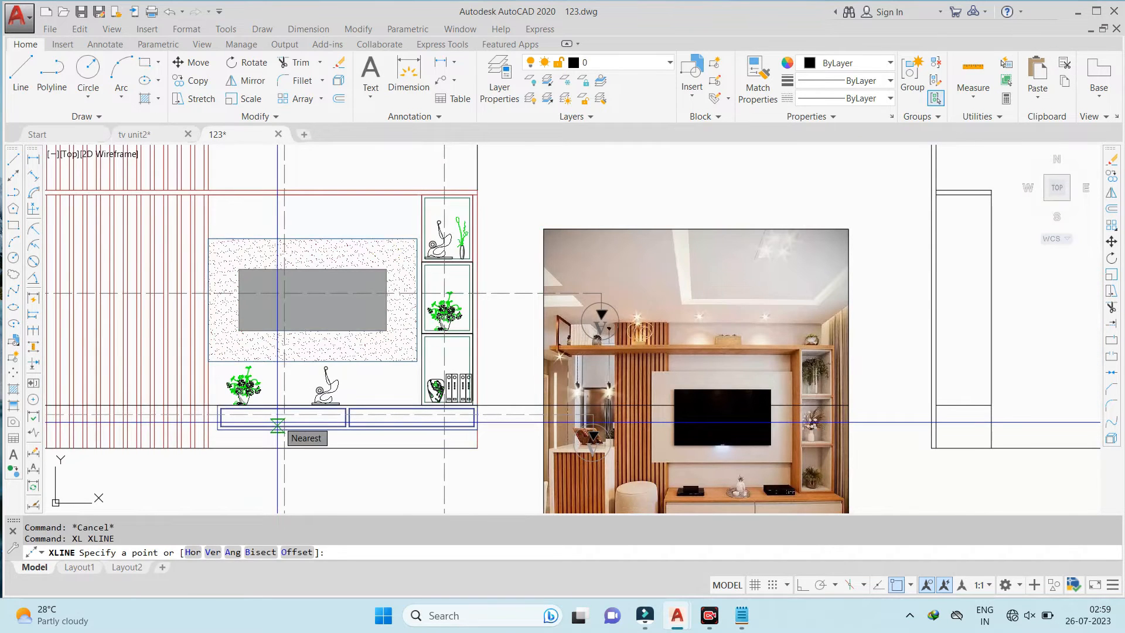
pyautogui.write('h')
pyautogui.press('Return')
pyautogui.scroll(4, 277, 423)
pyautogui.click(136, 396)
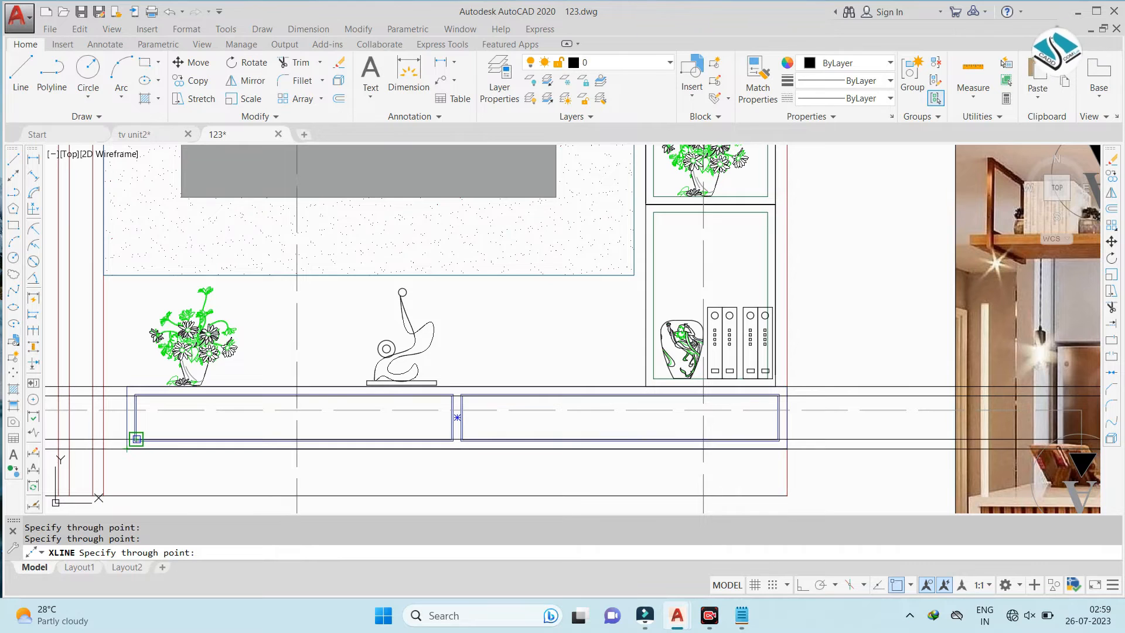
pyautogui.scroll(-2, 236, 394)
pyautogui.scroll(-4, 596, 457)
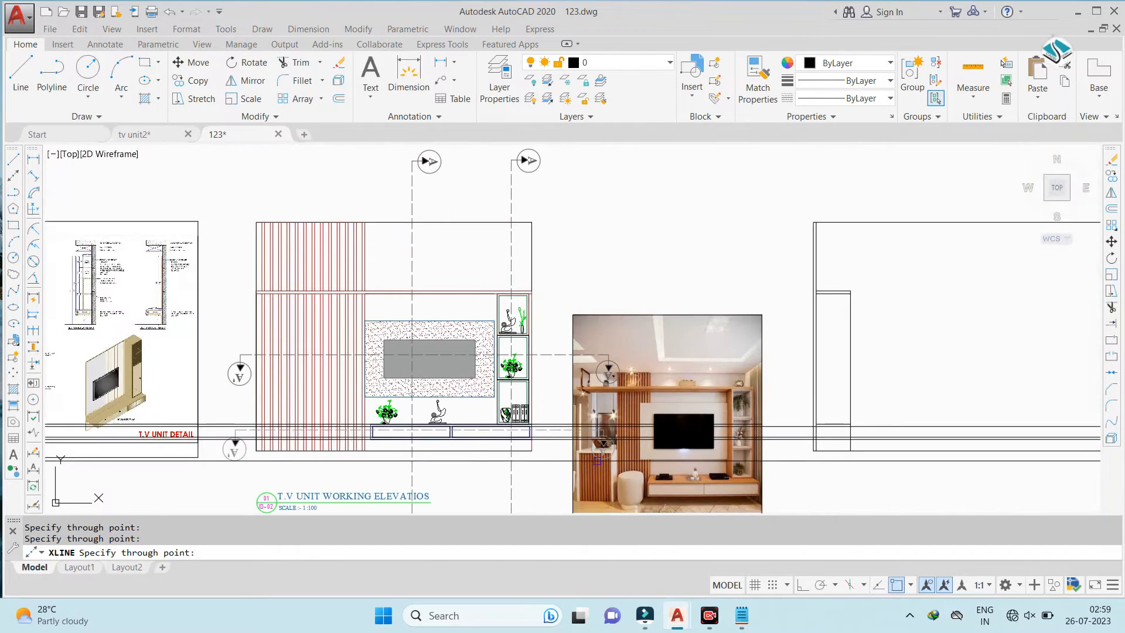
pyautogui.moveTo(794, 451); pyautogui.dragTo(660, 452, button='middle')
pyautogui.press('Escape')
pyautogui.press('Escape')
# Check the cabinet depth in the plan and offset the section's inner base ply line 2' away from the wall
pyautogui.scroll(-3, 416, 252)
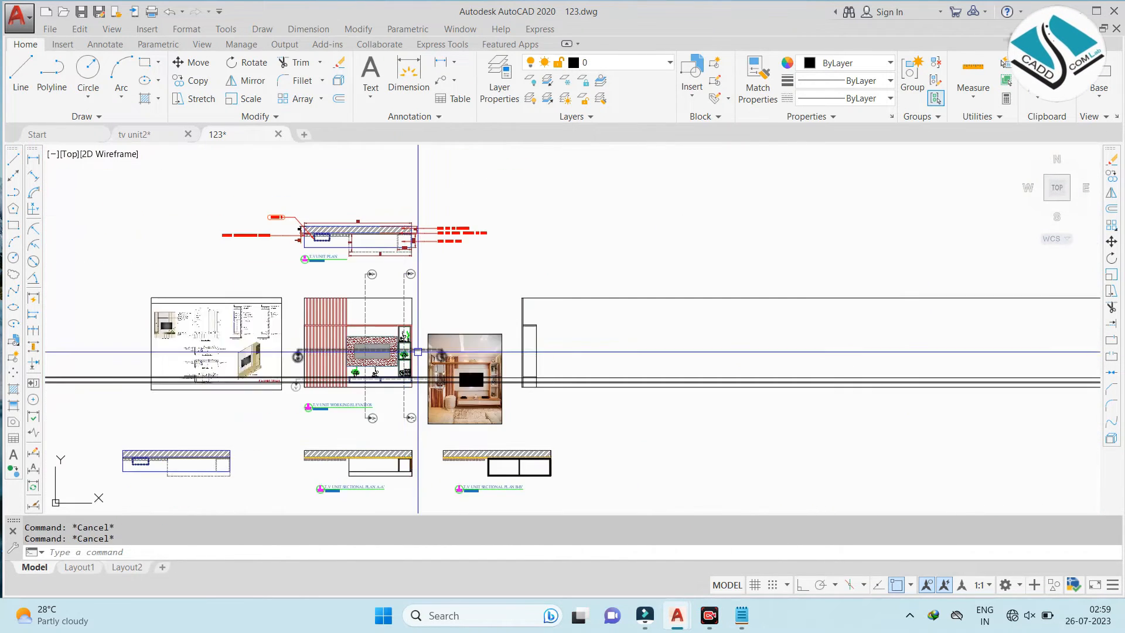
pyautogui.scroll(5, 417, 290)
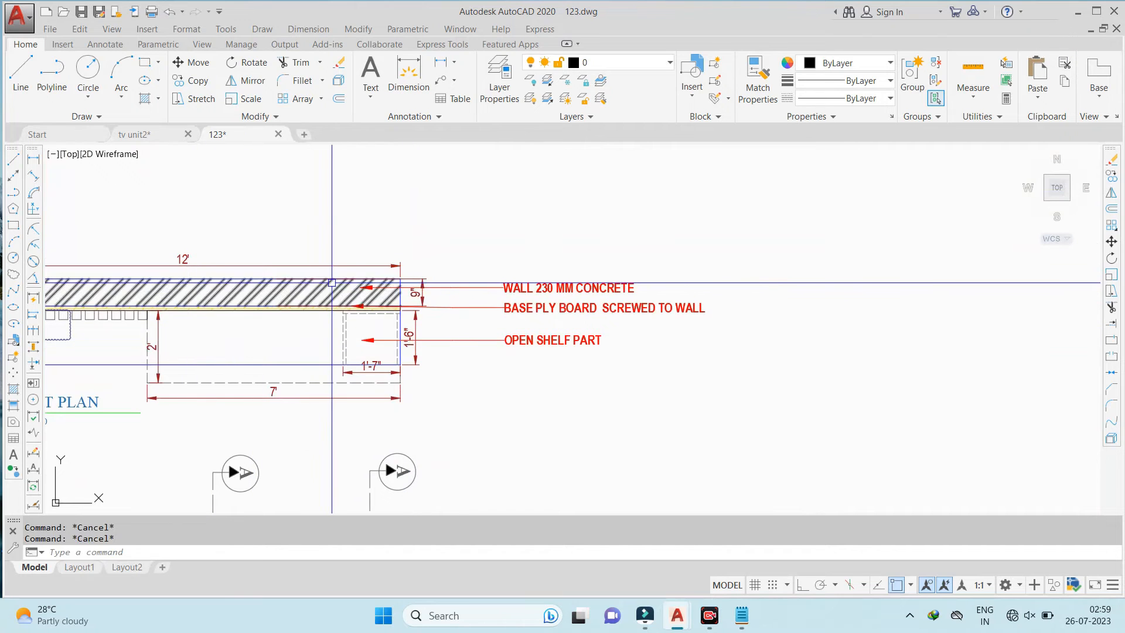
pyautogui.scroll(1, 150, 372)
pyautogui.scroll(-4, 302, 294)
pyautogui.scroll(-1, 519, 421)
pyautogui.write('o')
pyautogui.press('Return')
pyautogui.write('2')
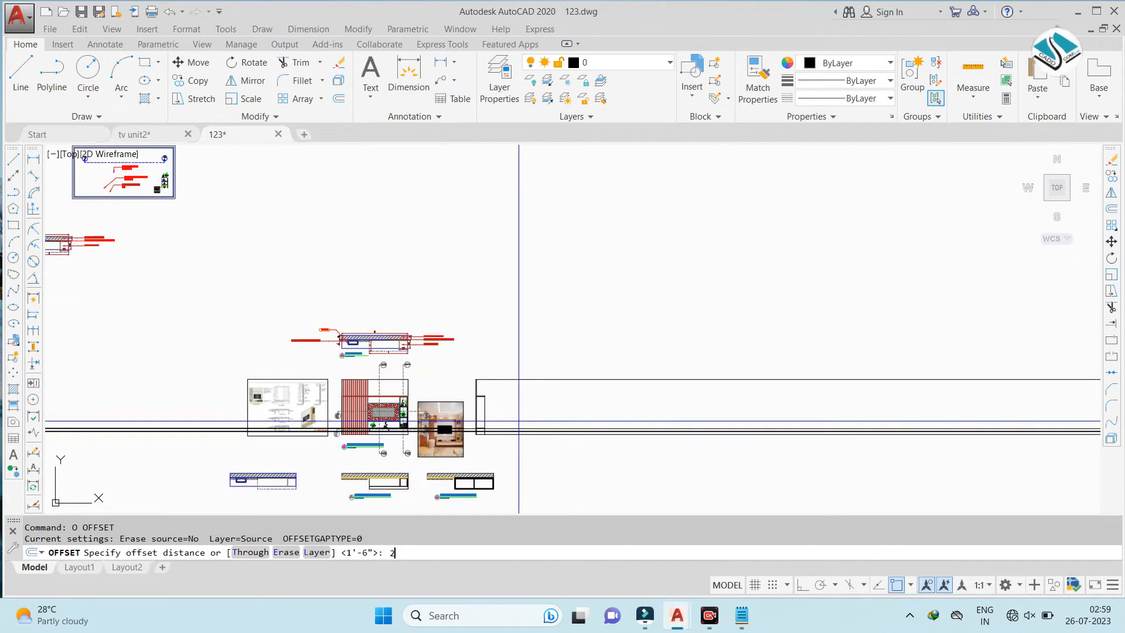
pyautogui.press('Return')
pyautogui.scroll(5, 492, 384)
pyautogui.scroll(-2, 495, 322)
pyautogui.scroll(3, 449, 359)
pyautogui.click(415, 303)
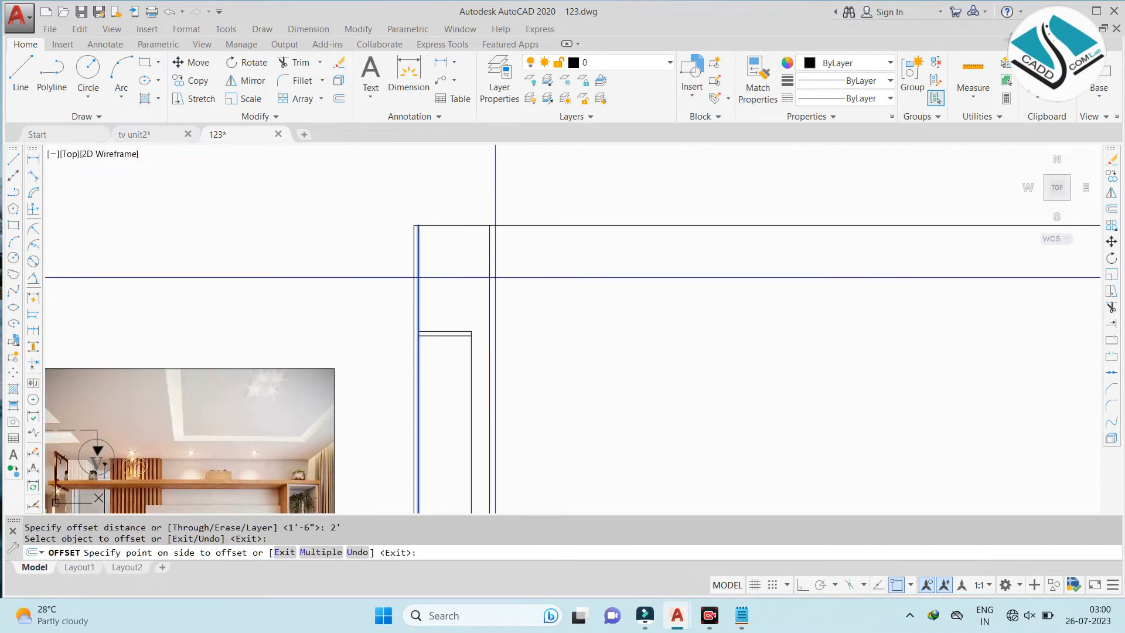
pyautogui.press('Escape')
# Trim the cabinet construction lines beyond the 2' depth line in the section
pyautogui.scroll(-4, 527, 269)
pyautogui.write('tr')
pyautogui.press('Return')
pyautogui.scroll(3, 536, 346)
pyautogui.press('Return')
pyautogui.scroll(3, 550, 323)
pyautogui.scroll(4, 562, 357)
pyautogui.click(673, 269)
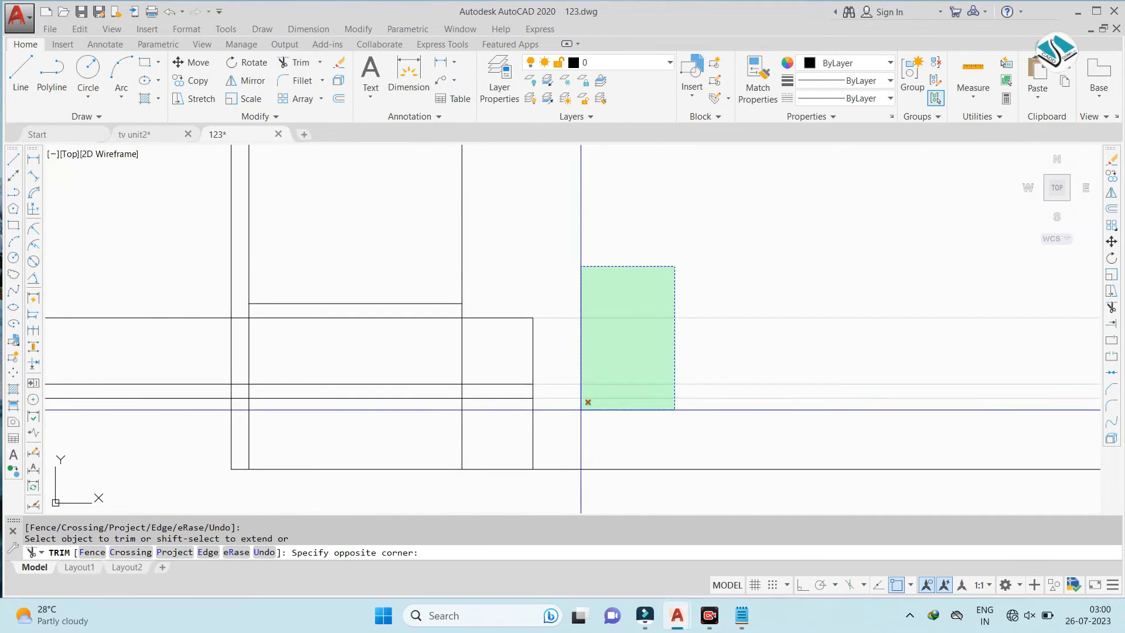
pyautogui.click(586, 400)
pyautogui.scroll(-2, 534, 416)
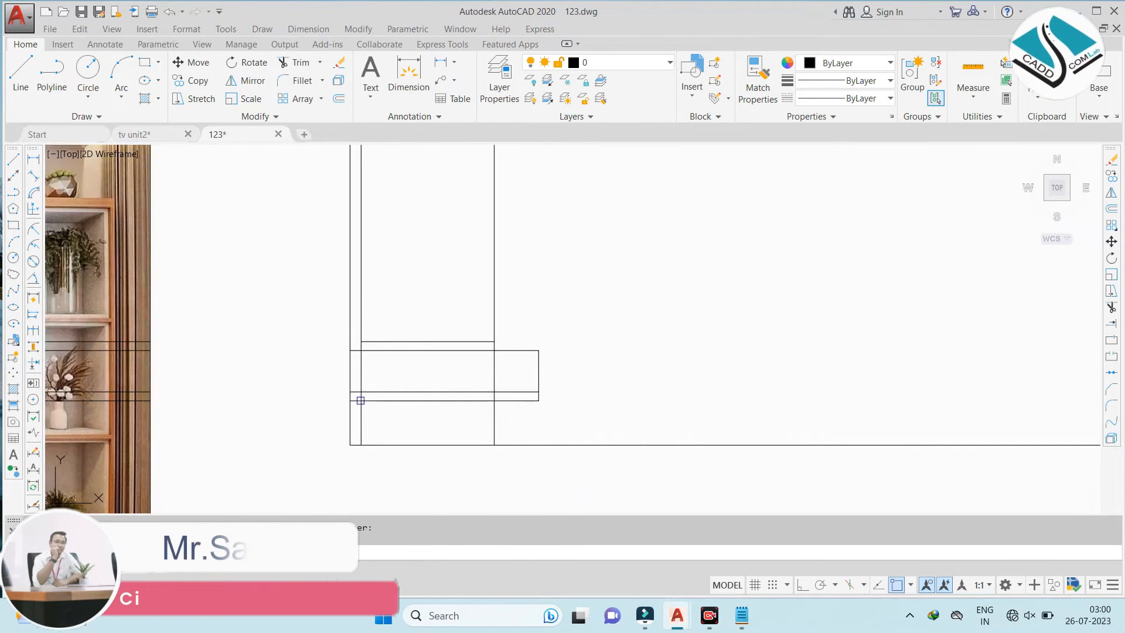
# Trim the cabinet lines where they cross the base ply, and the shelf side line where it runs through the drawer cabinet
pyautogui.scroll(4, 472, 403)
pyautogui.click(473, 437)
pyautogui.scroll(-4, 538, 367)
pyautogui.scroll(2, 472, 323)
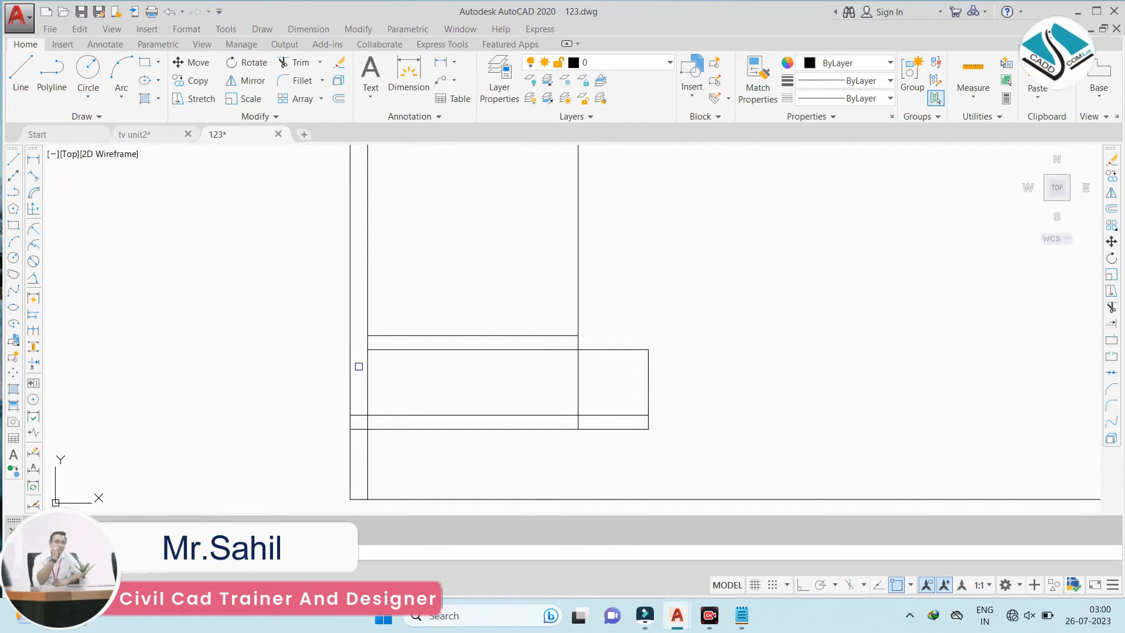
pyautogui.click(360, 415)
pyautogui.click(362, 429)
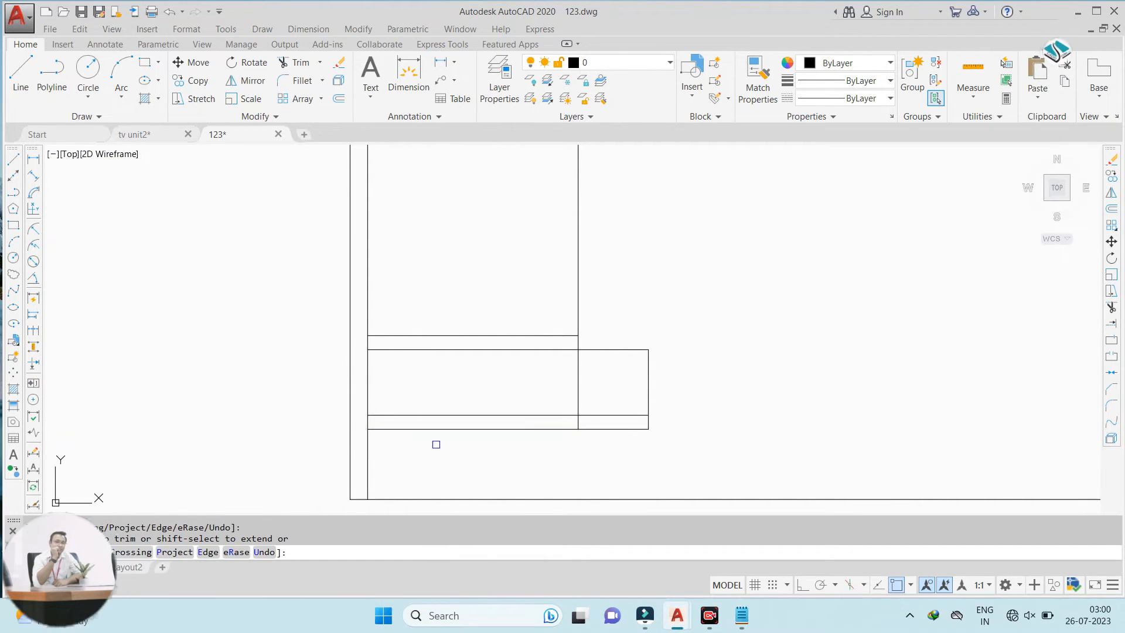
pyautogui.click(581, 379)
pyautogui.scroll(-2, 585, 377)
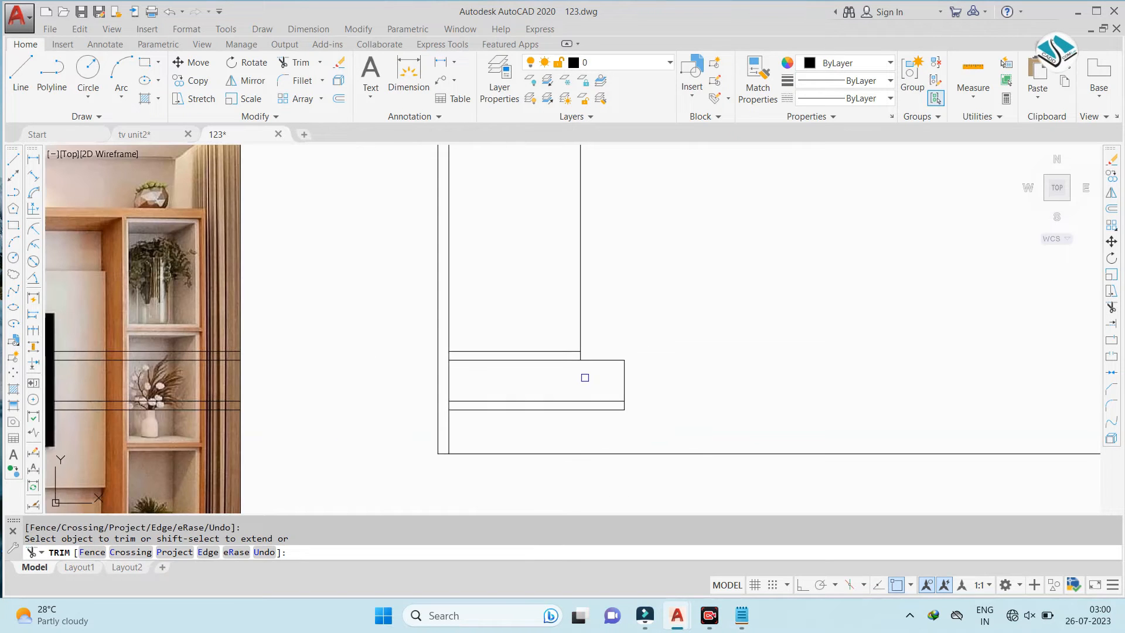
pyautogui.scroll(-2, 603, 384)
pyautogui.press('Escape')
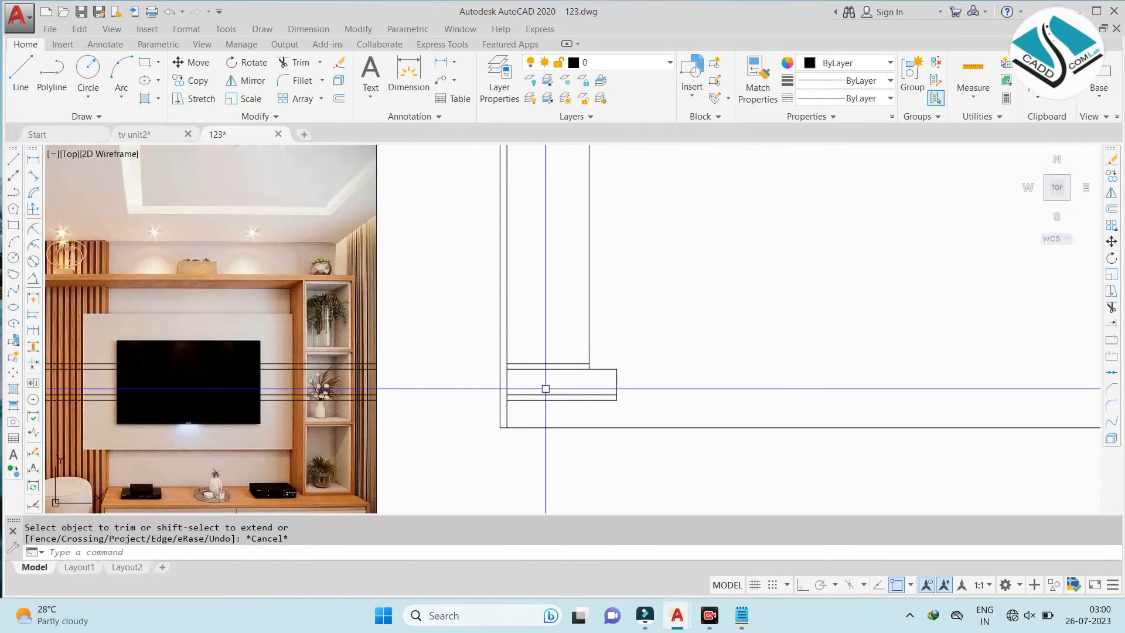
# Erase the leftover cabinet construction lines running across the working elevation and the reference photo
pyautogui.scroll(-3, 546, 389)
pyautogui.press('Escape')
pyautogui.scroll(3, 293, 404)
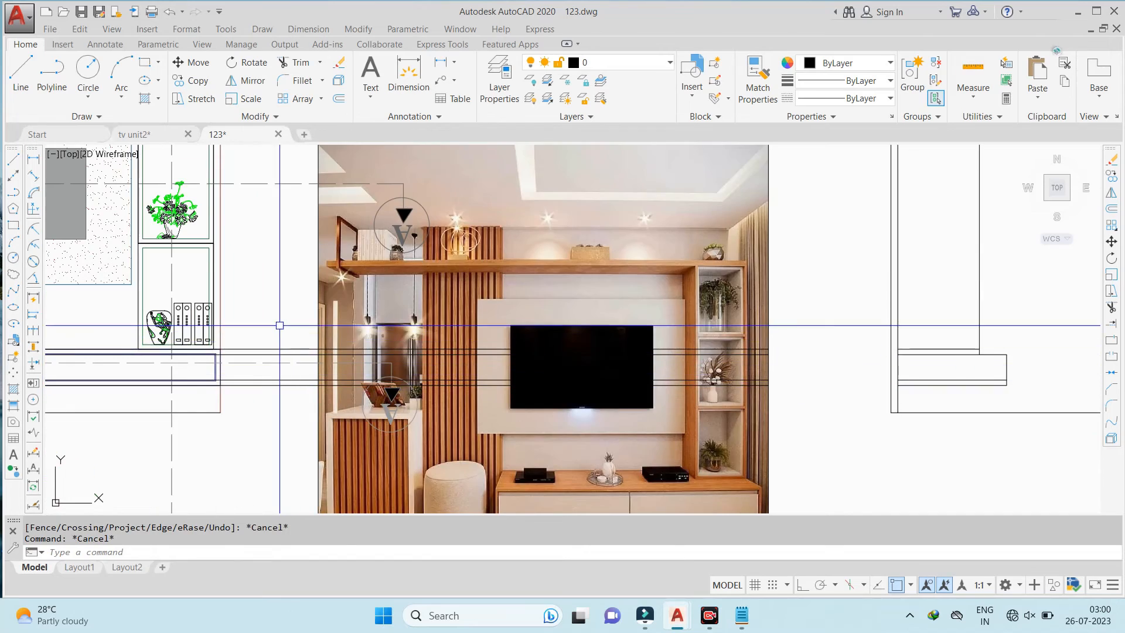
pyautogui.scroll(-6, 595, 325)
pyautogui.scroll(4, 327, 325)
pyautogui.click(351, 295)
pyautogui.click(337, 363)
pyautogui.write('e')
pyautogui.press('Return')
pyautogui.scroll(-3, 337, 363)
# Erase the surplus construction line along the underside of the shelf unit in the section
pyautogui.scroll(5, 410, 352)
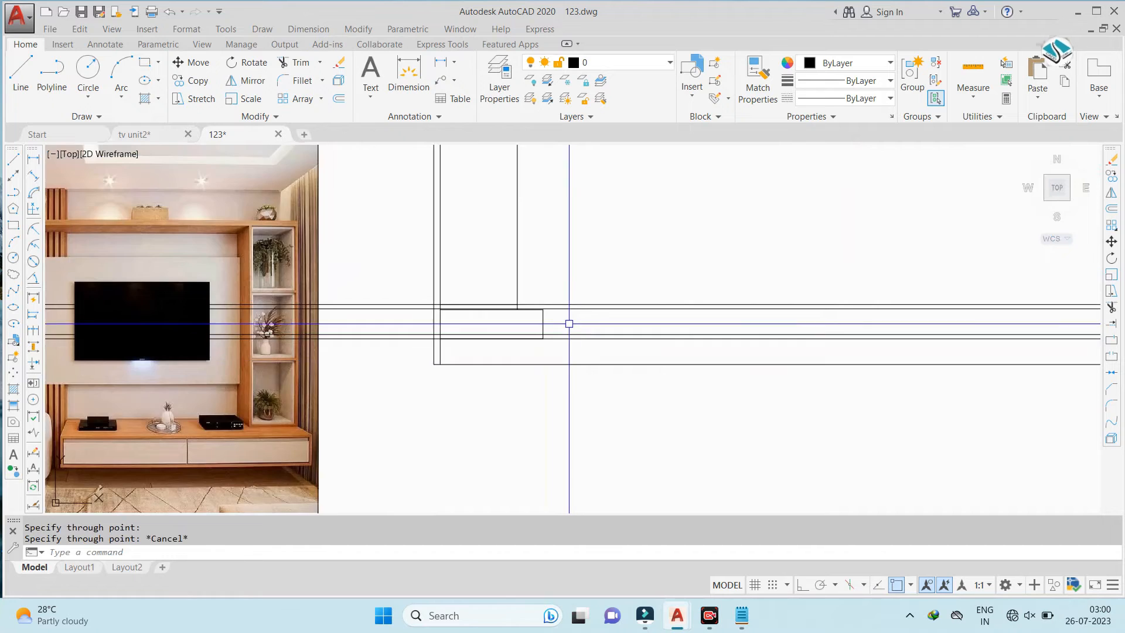
pyautogui.scroll(5, 570, 322)
pyautogui.press('Escape')
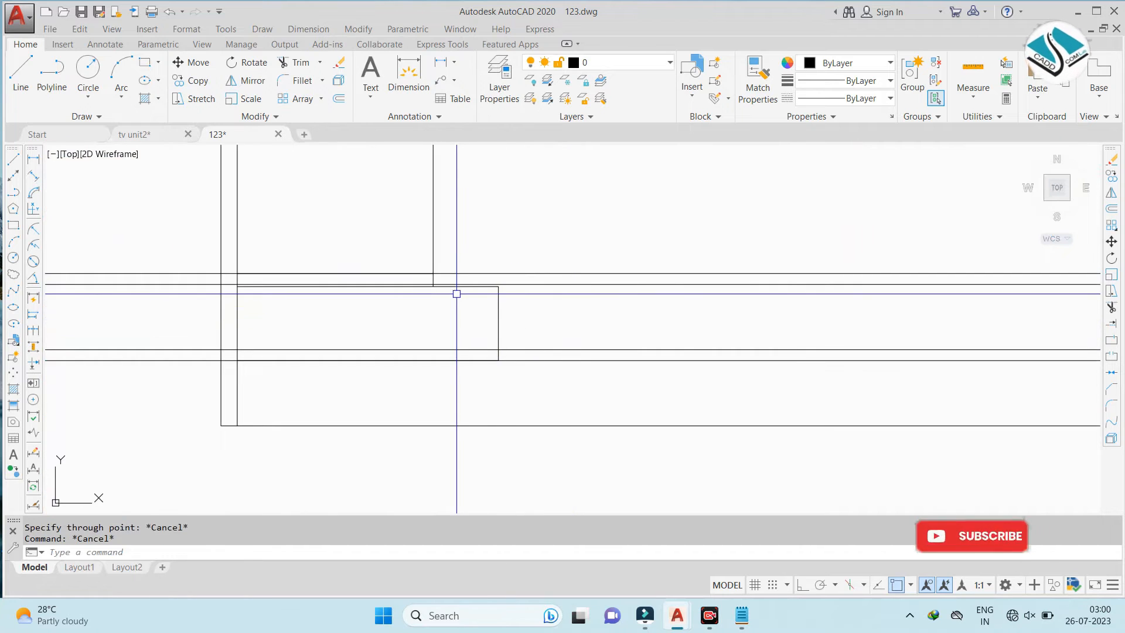
pyautogui.click(468, 273)
pyautogui.write('e')
pyautogui.press('Return')
# Trim away the construction line parts outside the section's drawer cabinet
pyautogui.write('ex')
pyautogui.press('Return')
pyautogui.click(628, 315)
pyautogui.click(562, 328)
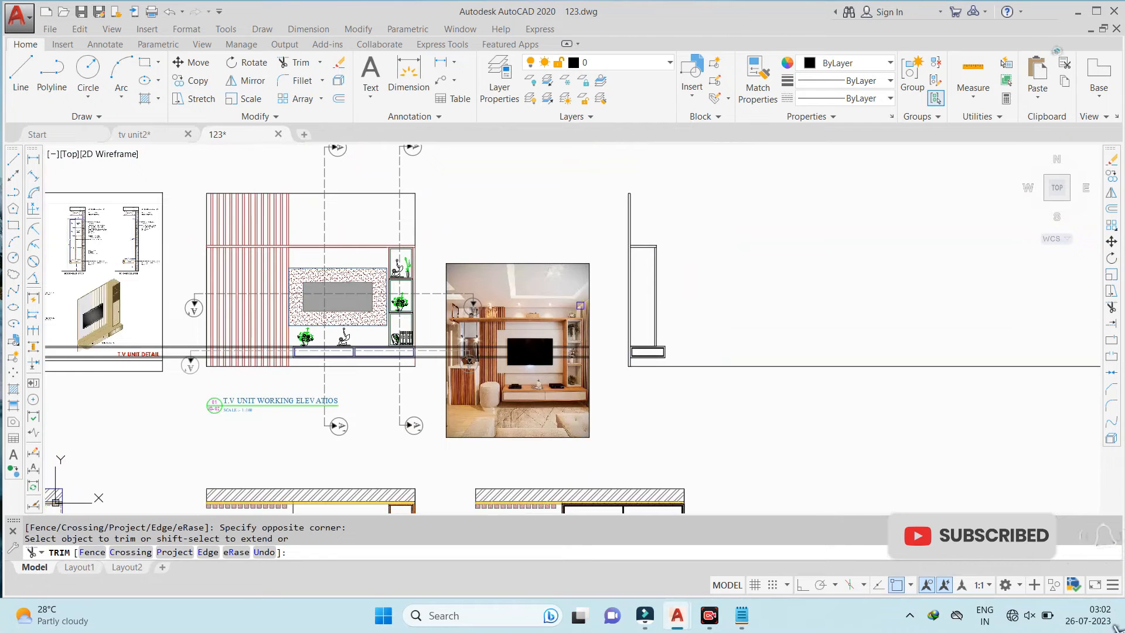
pyautogui.scroll(3, 568, 313)
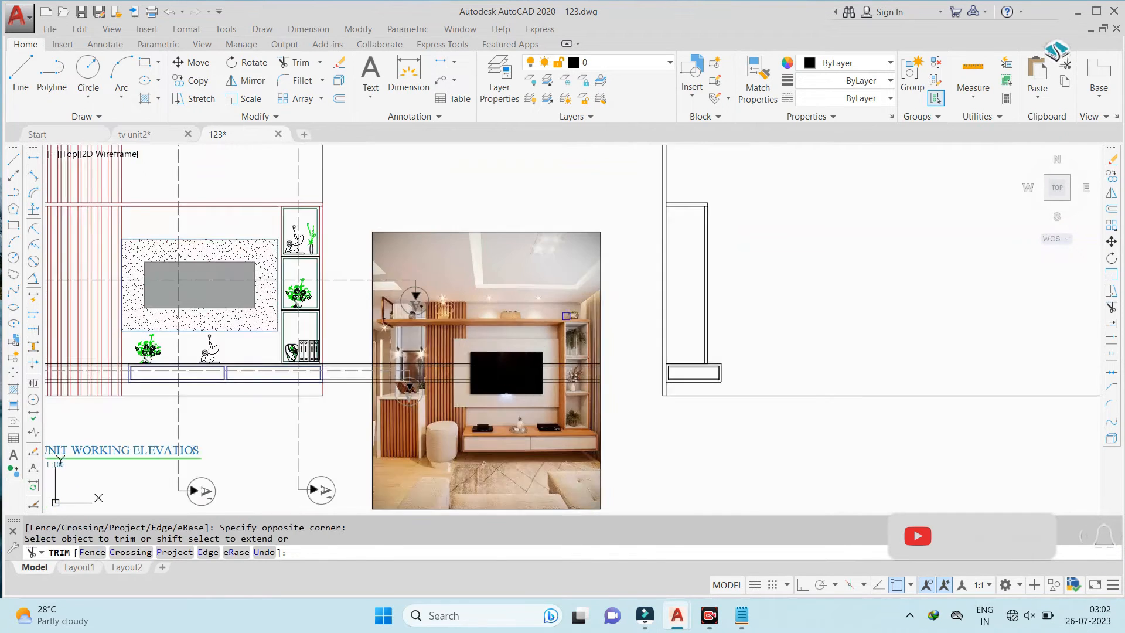
pyautogui.scroll(-3, 563, 323)
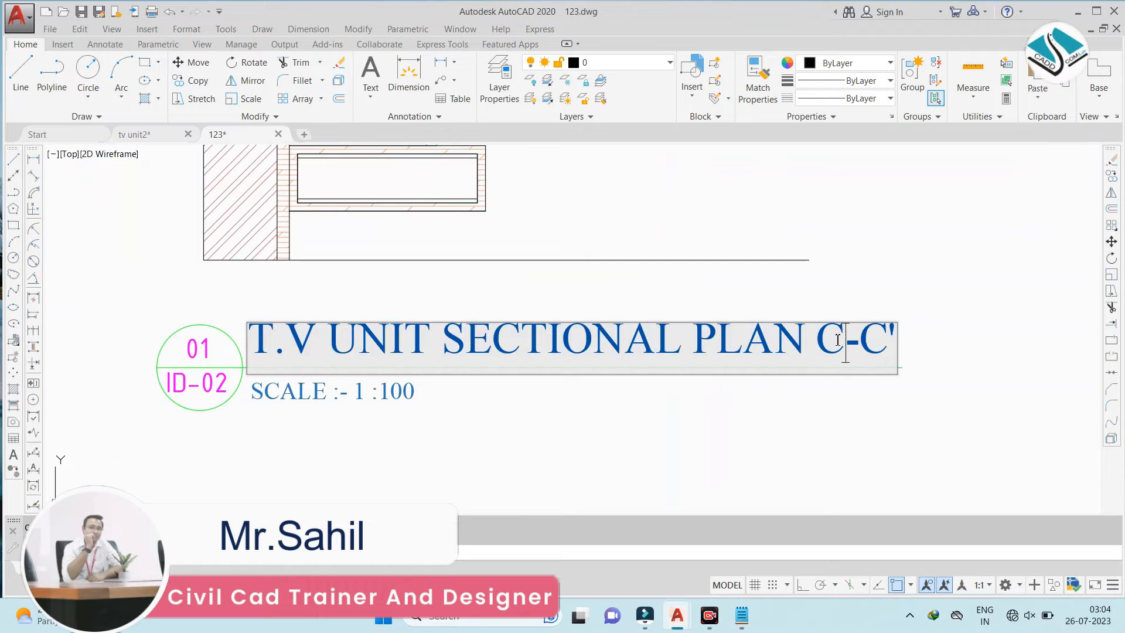
# Change the copied section's title to T.V UNIT SECTIONAL PLAN D-D'
pyautogui.press('BackSpace')
pyautogui.write('D')
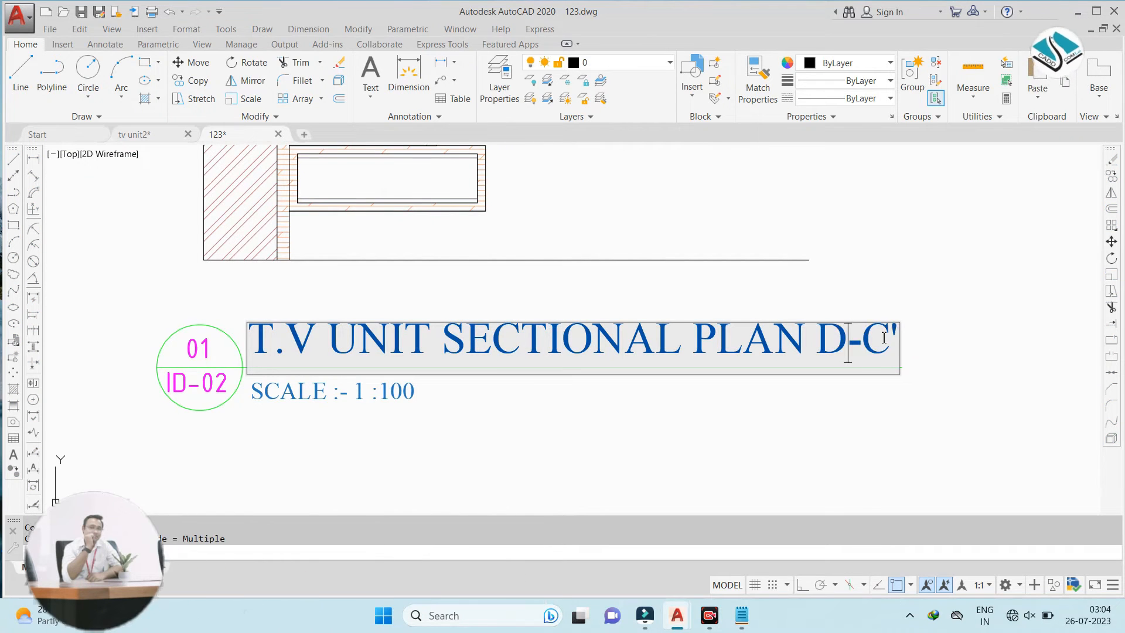
pyautogui.click(880, 253)
pyautogui.scroll(-3, 493, 417)
pyautogui.press('Escape')
# Draw horizontal construction lines through the lowest open-shelf compartment's inner bottom and top edges and the divider above it
pyautogui.scroll(-1, 272, 307)
pyautogui.moveTo(272, 307); pyautogui.dragTo(703, 301, button='middle')
pyautogui.scroll(4, 494, 320)
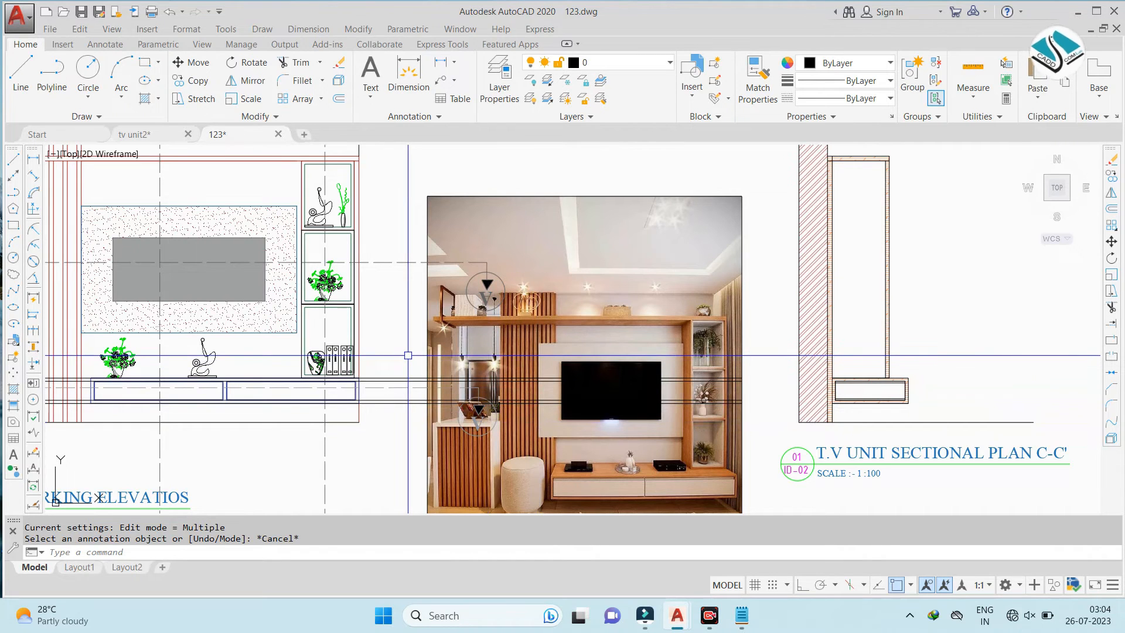
pyautogui.scroll(-2, 408, 355)
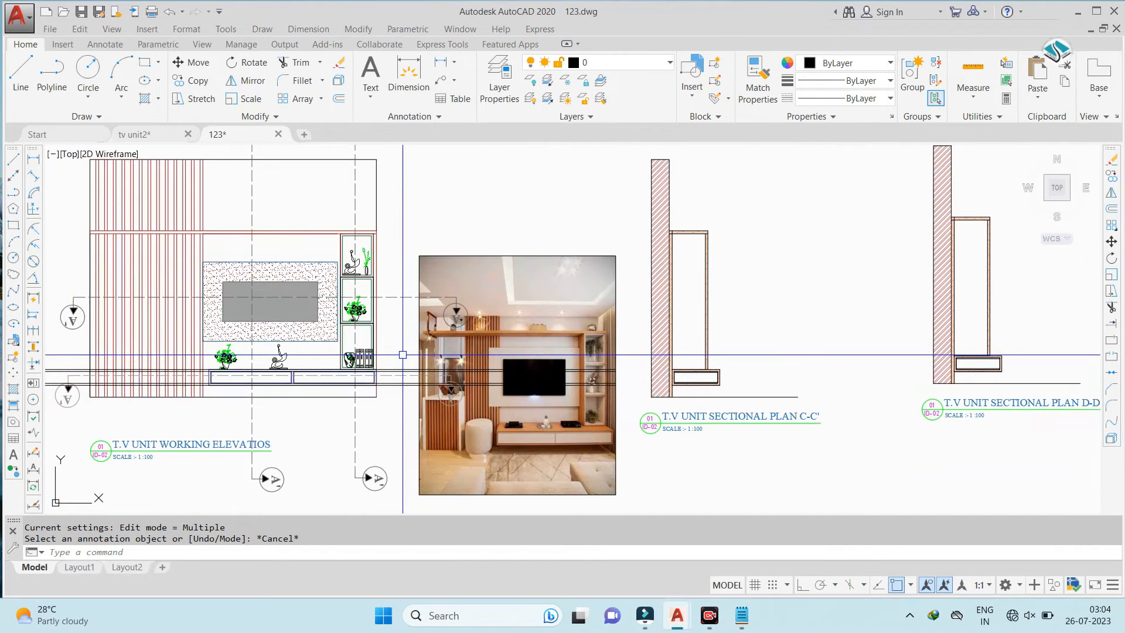
pyautogui.scroll(4, 463, 337)
pyautogui.write('xl')
pyautogui.press('Return')
pyautogui.write('h')
pyautogui.press('Return')
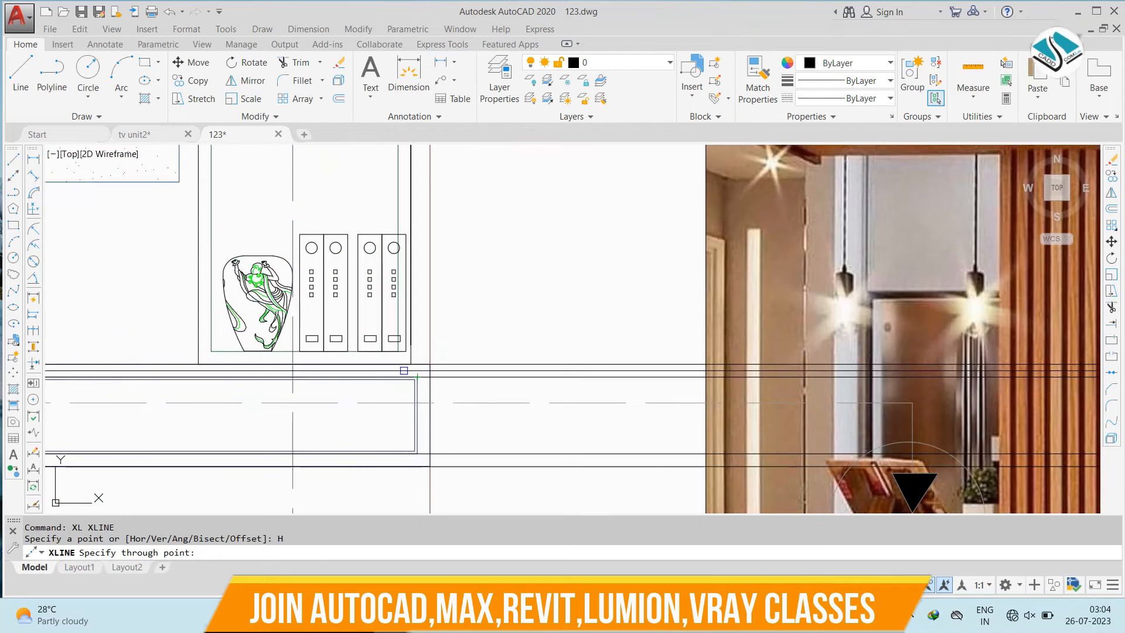
pyautogui.click(211, 351)
pyautogui.scroll(-4, 280, 401)
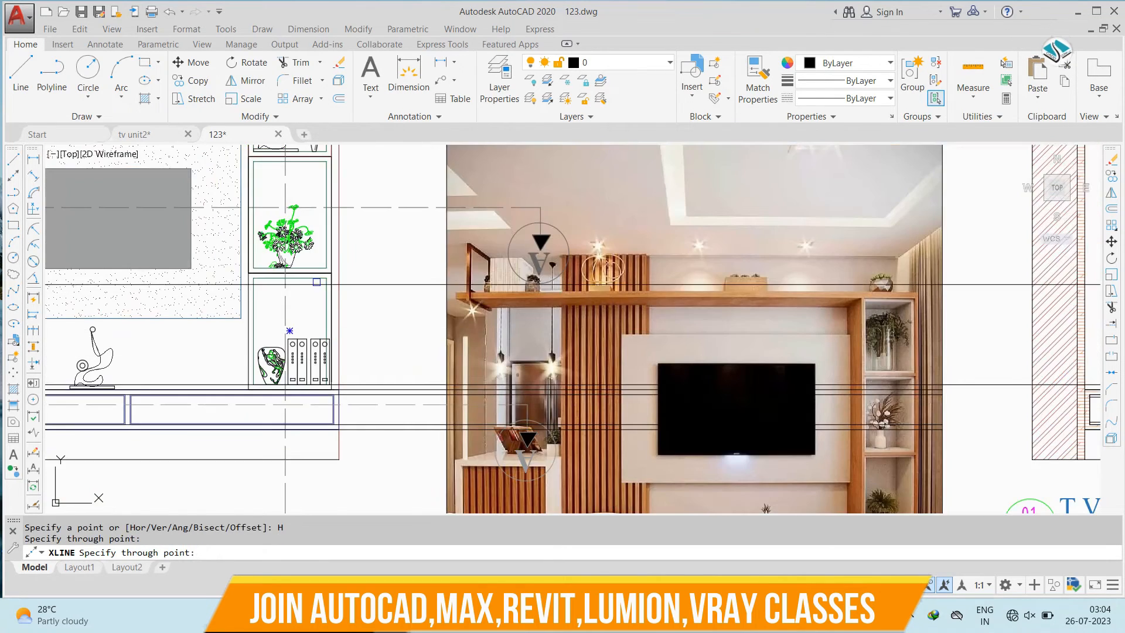
pyautogui.scroll(6, 312, 271)
pyautogui.click(374, 313)
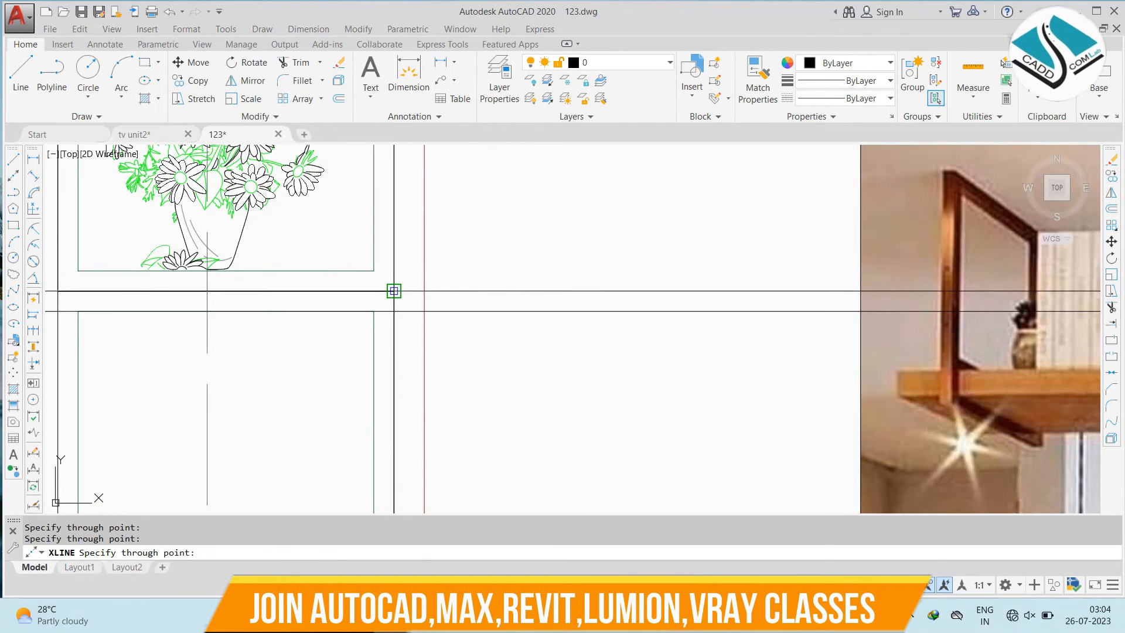
# Draw horizontal construction lines through the upper shelf divider's centre line and the compartment edges above and below it
pyautogui.scroll(-3, 375, 271)
pyautogui.scroll(5, 383, 278)
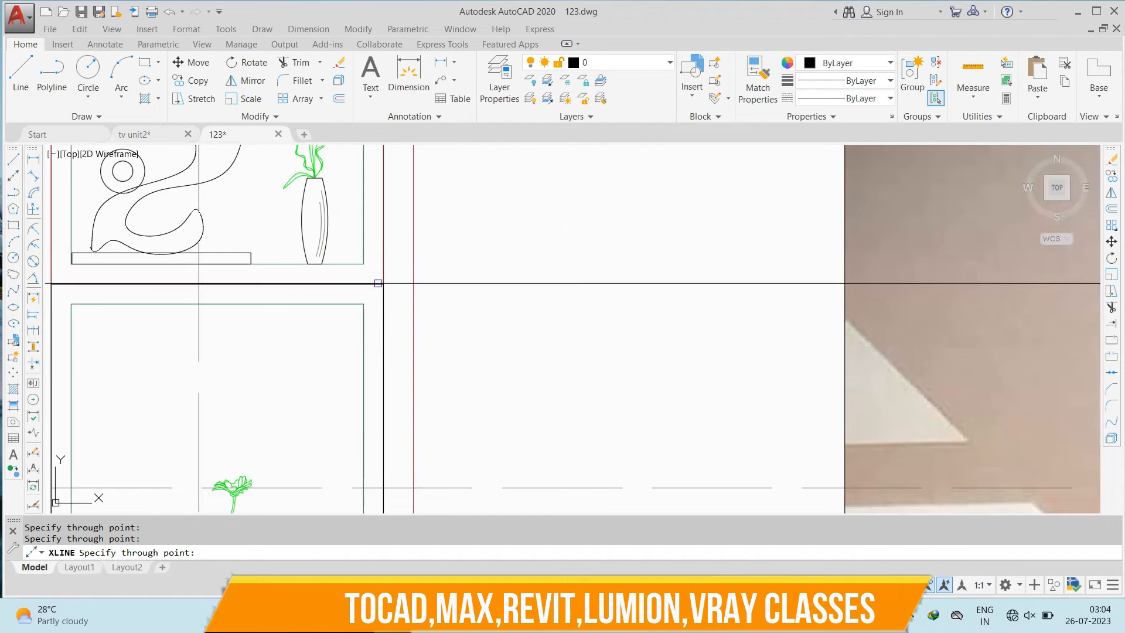
pyautogui.click(363, 303)
pyautogui.click(383, 284)
pyautogui.click(363, 264)
pyautogui.scroll(-2, 444, 381)
pyautogui.scroll(-4, 444, 381)
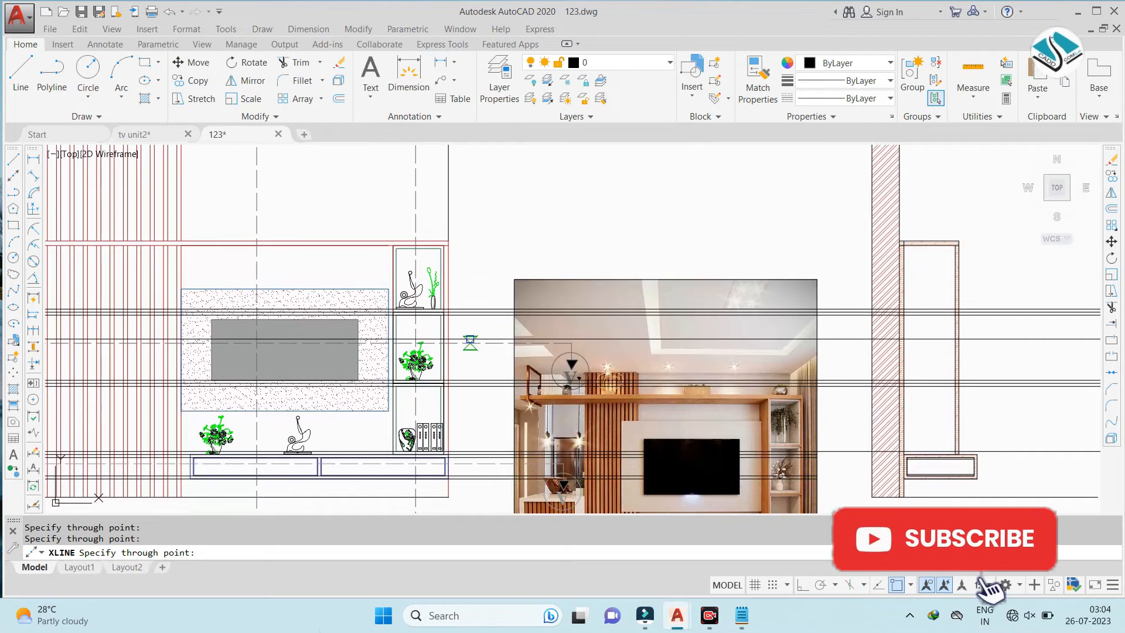
pyautogui.moveTo(481, 352); pyautogui.dragTo(472, 279, button='middle')
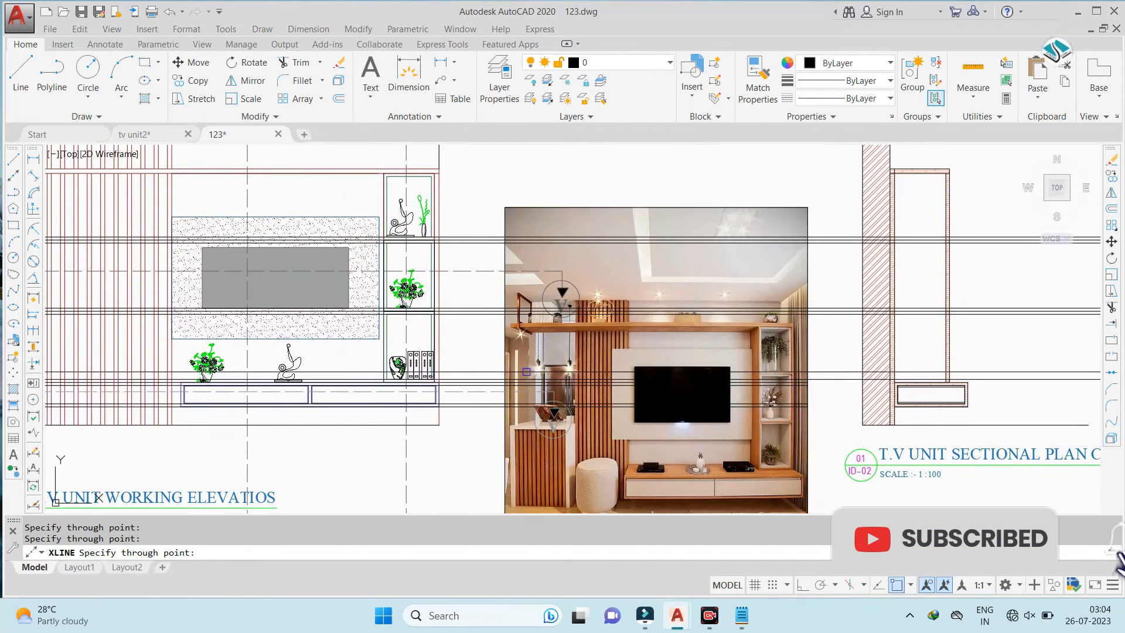
# Trim the upper divider's construction lines where they cross the base ply in section D-D'
pyautogui.scroll(5, 434, 187)
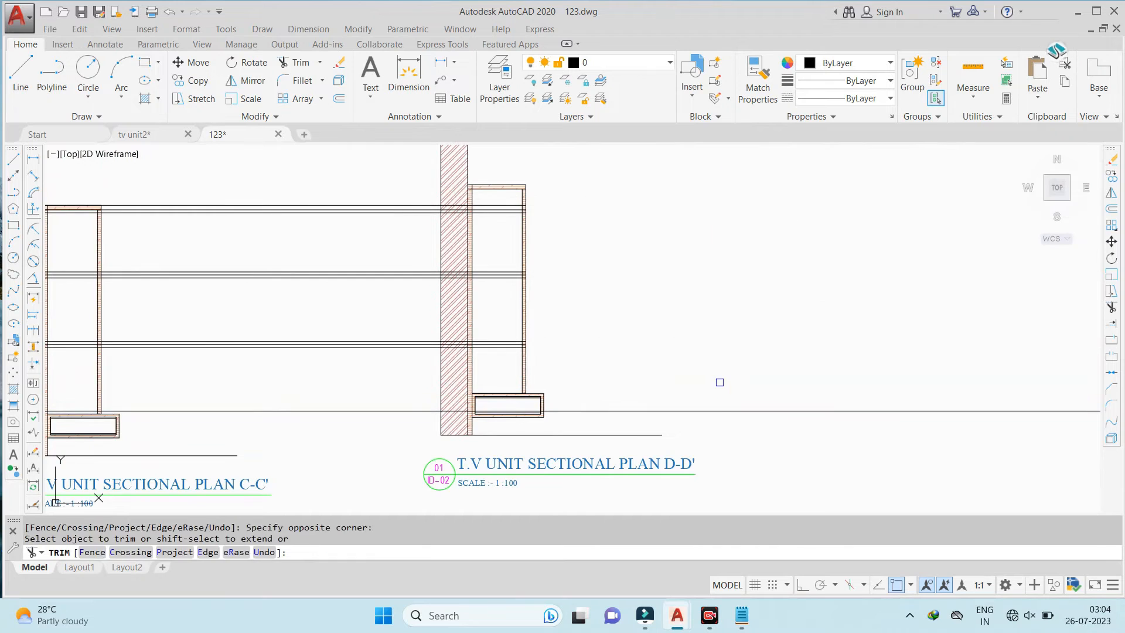
pyautogui.press('Escape')
pyautogui.press('Escape')
pyautogui.scroll(5, 497, 251)
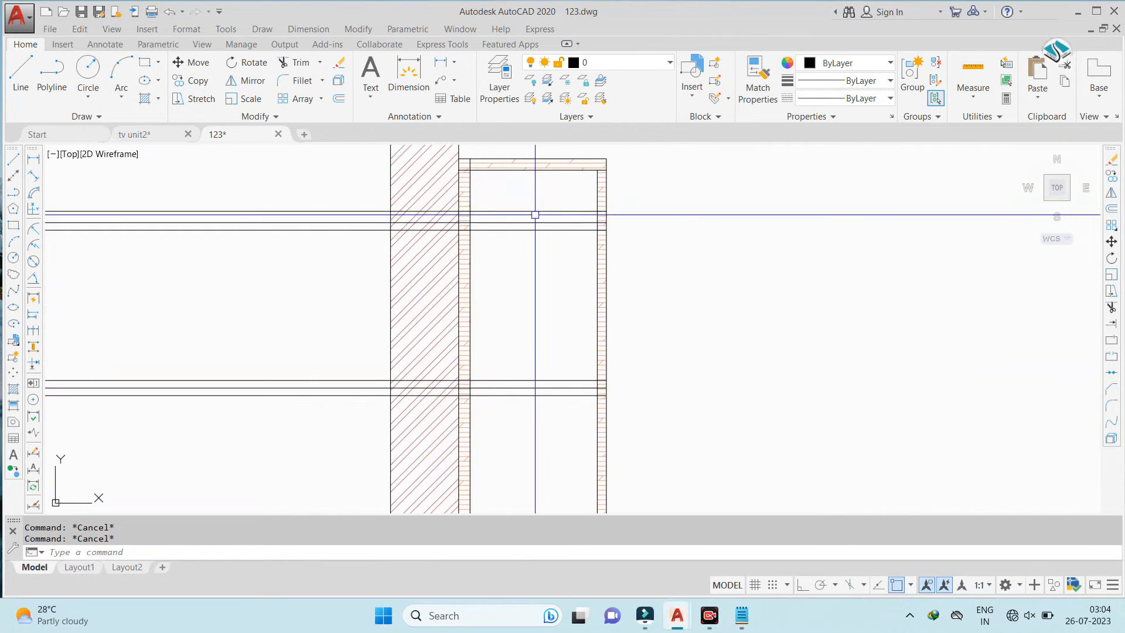
pyautogui.write('tr')
pyautogui.press('Return')
pyautogui.press('Return')
pyautogui.scroll(5, 451, 213)
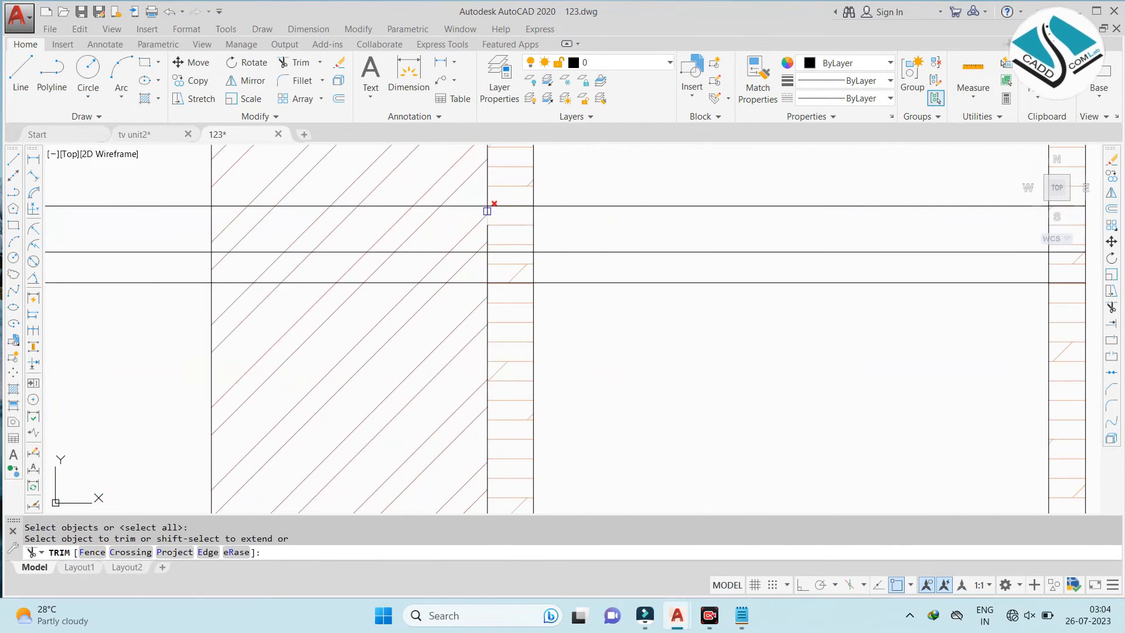
pyautogui.scroll(4, 487, 211)
pyautogui.scroll(4, 606, 188)
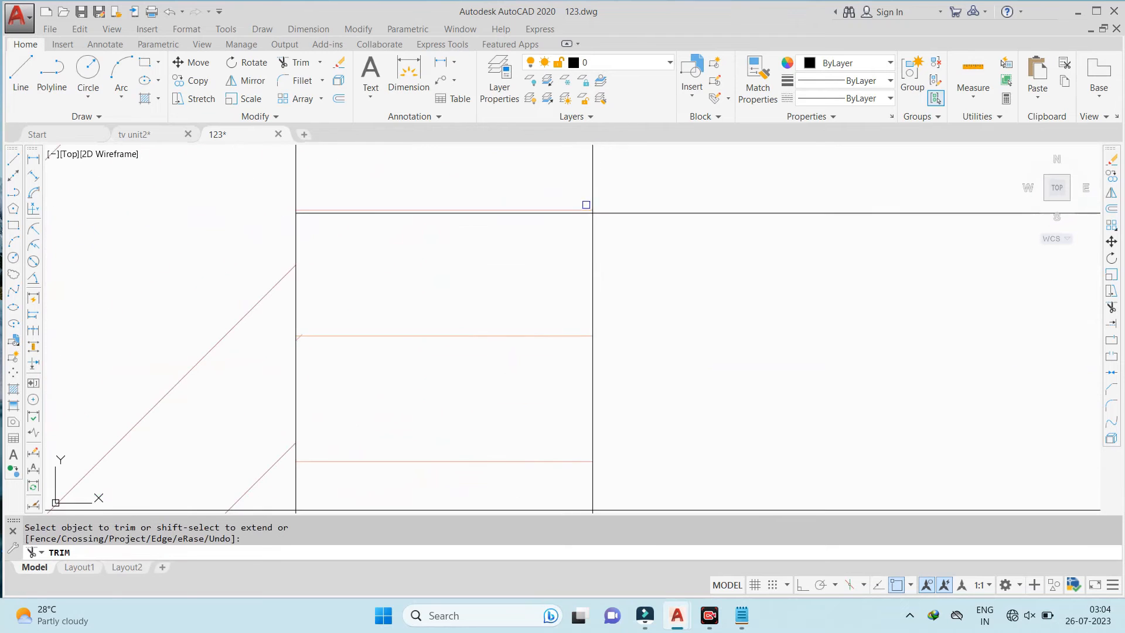
pyautogui.scroll(-6, 585, 215)
pyautogui.scroll(6, 571, 265)
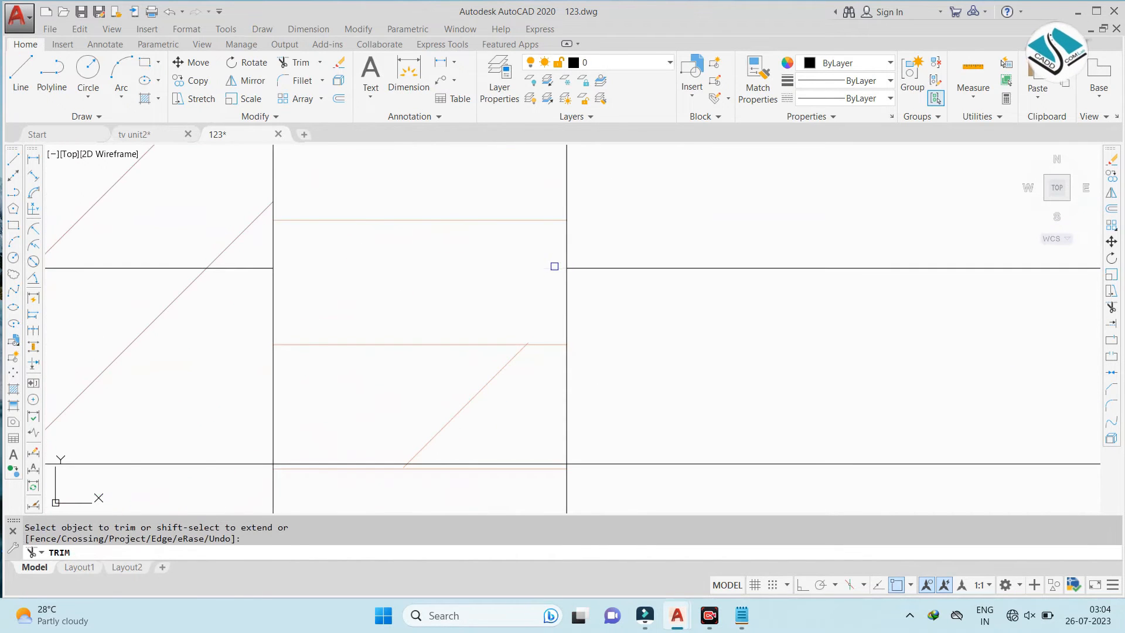
# Trim the middle and lower dividers' construction lines where they cross the base ply in section D-D'
pyautogui.scroll(-4, 551, 276)
pyautogui.scroll(3, 510, 231)
pyautogui.scroll(-4, 515, 203)
pyautogui.scroll(-8, 551, 330)
pyautogui.scroll(8, 516, 321)
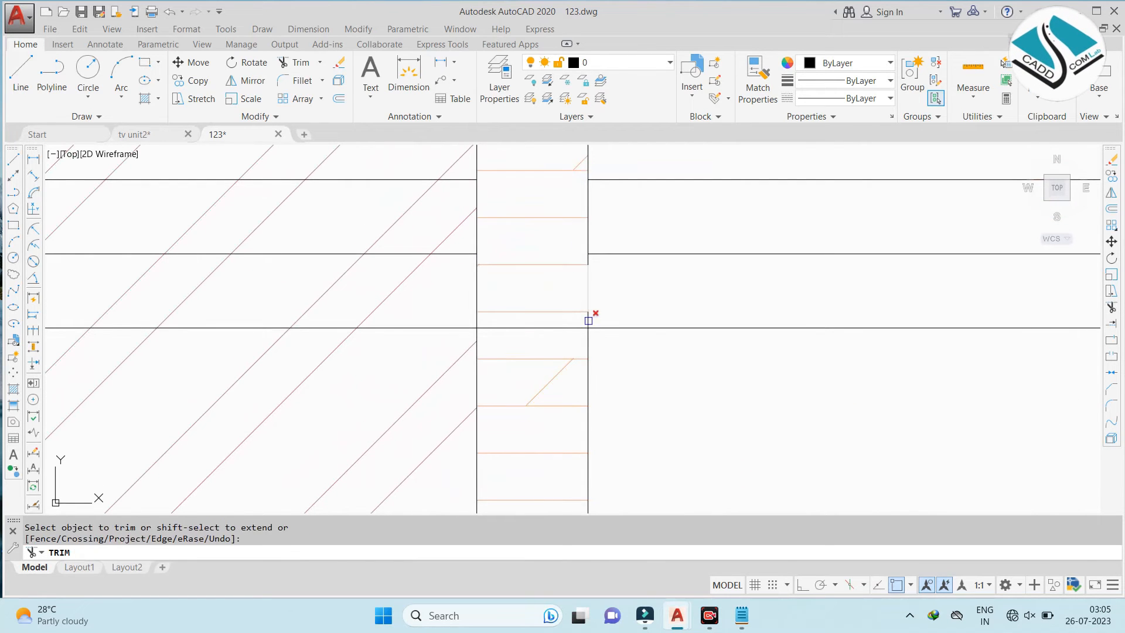
pyautogui.scroll(-3, 572, 299)
pyautogui.scroll(6, 500, 291)
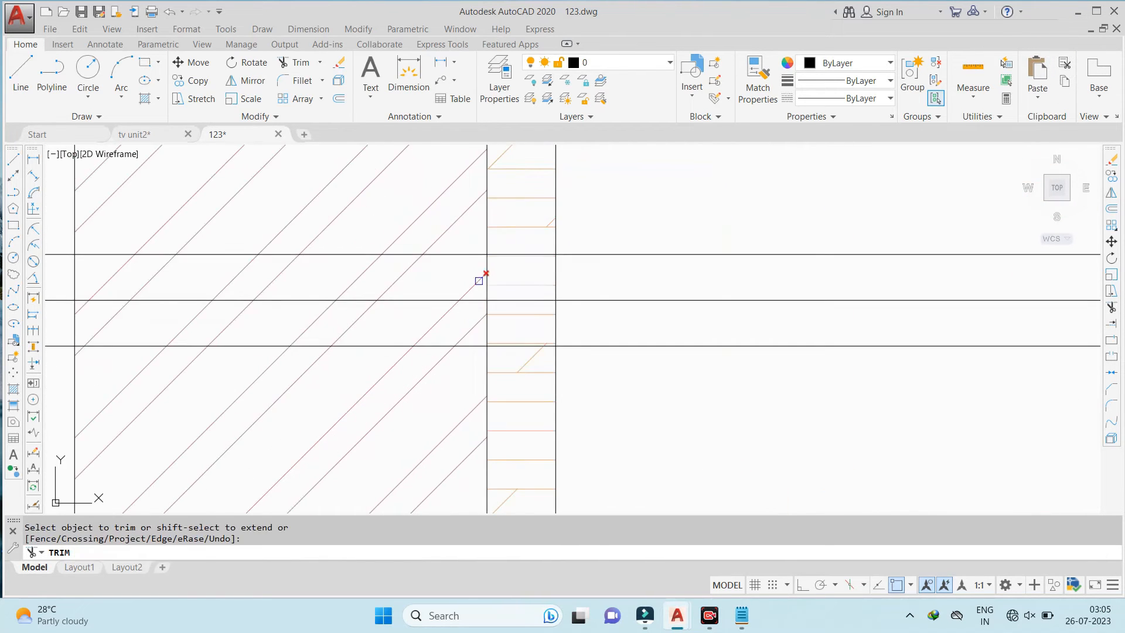
pyautogui.click(463, 253)
pyautogui.scroll(4, 551, 254)
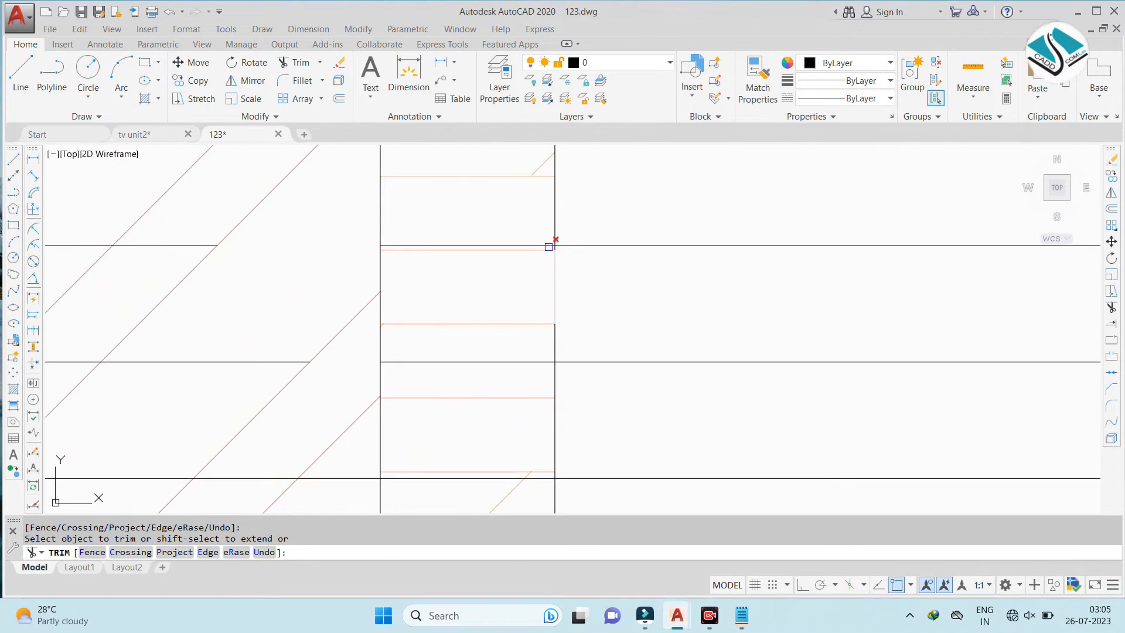
pyautogui.click(545, 240)
pyautogui.click(542, 241)
pyautogui.moveTo(543, 241); pyautogui.dragTo(504, 251, button='middle')
pyautogui.scroll(-4, 511, 181)
pyautogui.scroll(4, 508, 228)
pyautogui.click(505, 224)
pyautogui.scroll(-6, 513, 196)
pyautogui.scroll(3, 507, 267)
pyautogui.click(545, 230)
pyautogui.scroll(-4, 543, 206)
pyautogui.scroll(-3, 543, 223)
pyautogui.scroll(6, 535, 317)
pyautogui.scroll(-6, 595, 286)
pyautogui.scroll(6, 683, 294)
# Erase the leftover construction line segments on the open side of section D-D'
pyautogui.press('Escape')
pyautogui.click(754, 244)
pyautogui.write('e')
pyautogui.press('space')
pyautogui.click(698, 263)
pyautogui.press('Escape')
pyautogui.scroll(-6, 645, 280)
pyautogui.press('Escape')
pyautogui.click(850, 277)
pyautogui.click(779, 336)
pyautogui.write('e')
# Erase the leftover construction line segments on the wall side of section D-D'
pyautogui.scroll(-2, 601, 357)
pyautogui.click(389, 281)
pyautogui.click(334, 354)
pyautogui.write('e')
pyautogui.scroll(-2, 424, 352)
pyautogui.scroll(-3, 457, 326)
pyautogui.click(432, 259)
pyautogui.click(370, 449)
pyautogui.write('e')
pyautogui.scroll(6, 523, 284)
# Draw horizontal construction lines through the inner top and bottom edges of the elevation's uppermost open-shelf compartment
pyautogui.scroll(-9, 389, 273)
pyautogui.moveTo(253, 272); pyautogui.dragTo(516, 271, button='middle')
pyautogui.scroll(7, 318, 270)
pyautogui.scroll(-7, 320, 269)
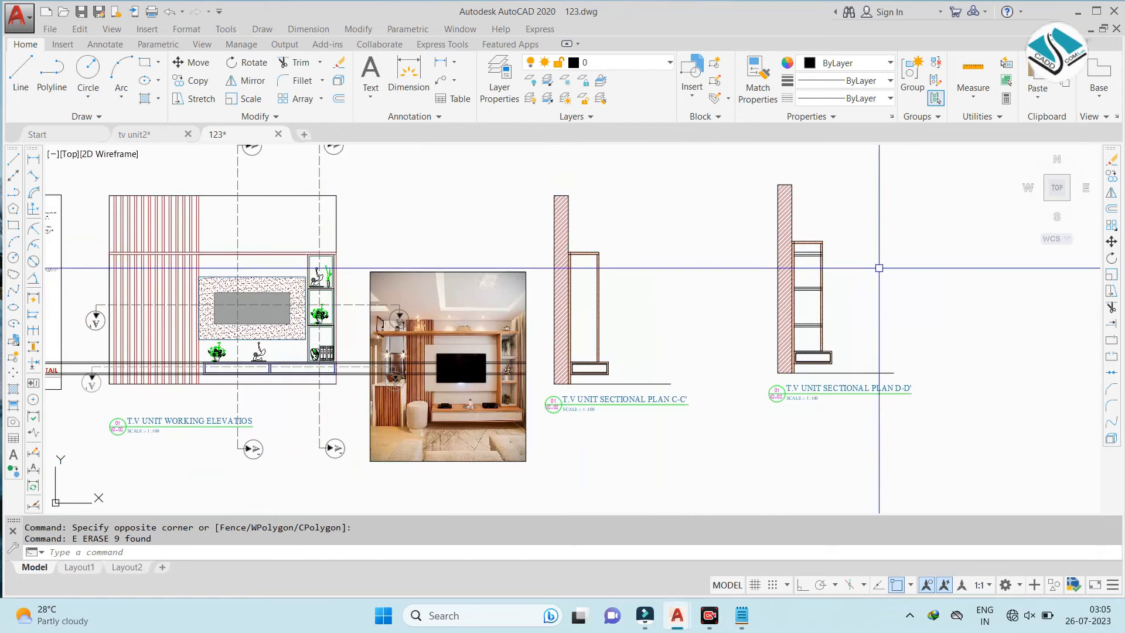
pyautogui.scroll(10, 879, 268)
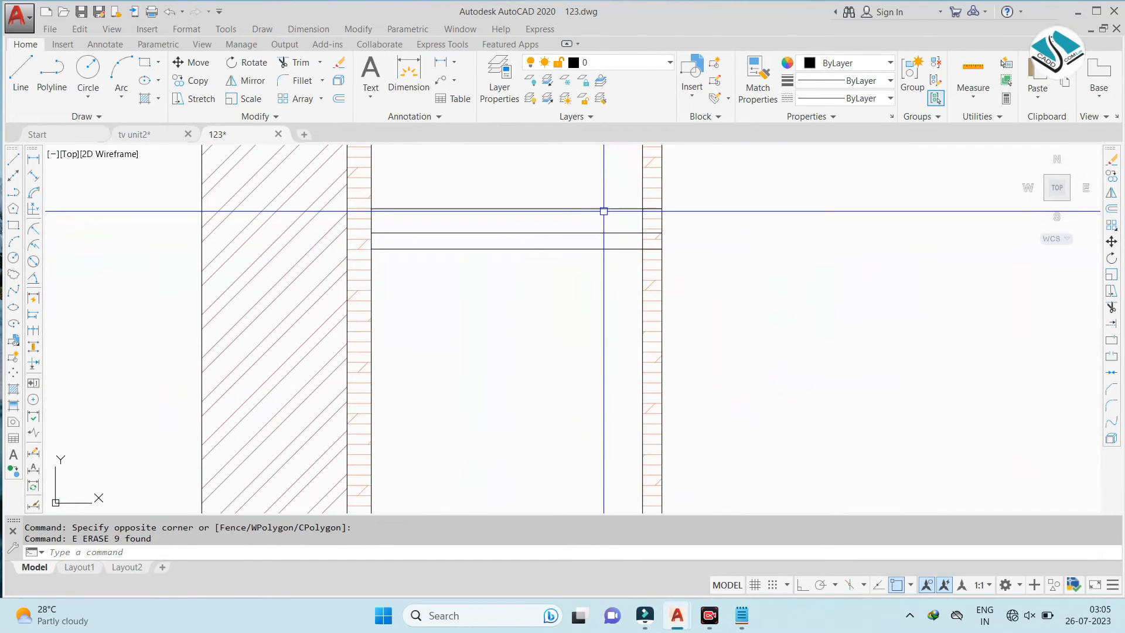
pyautogui.scroll(-10, 590, 252)
pyautogui.moveTo(110, 261); pyautogui.dragTo(275, 268, button='middle')
pyautogui.scroll(8, 274, 268)
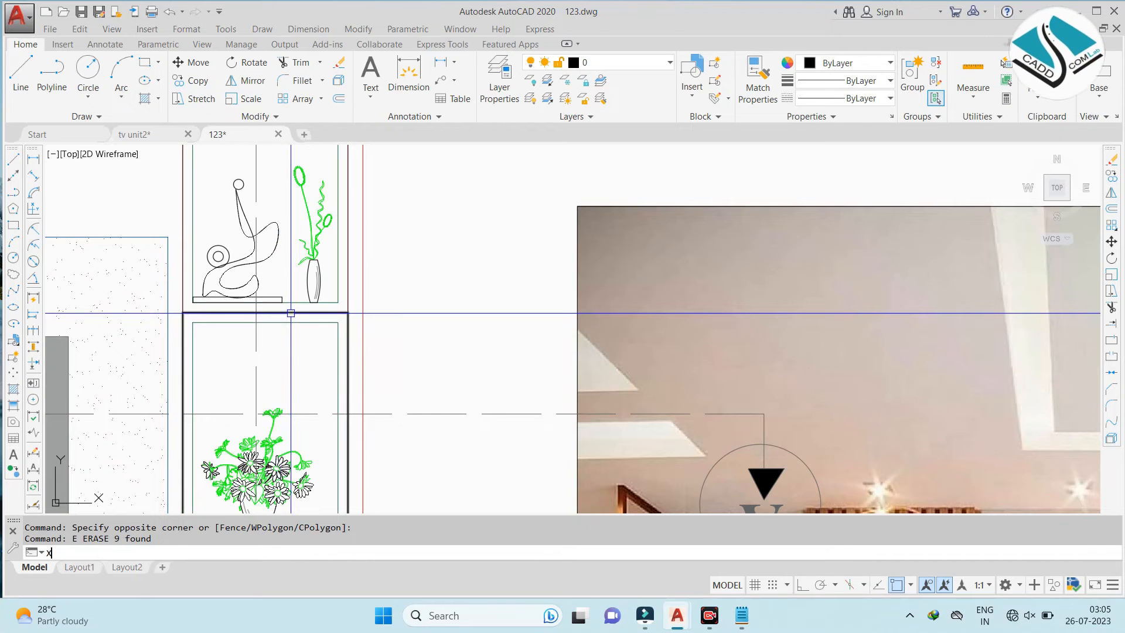
pyautogui.write('l')
pyautogui.press('Return')
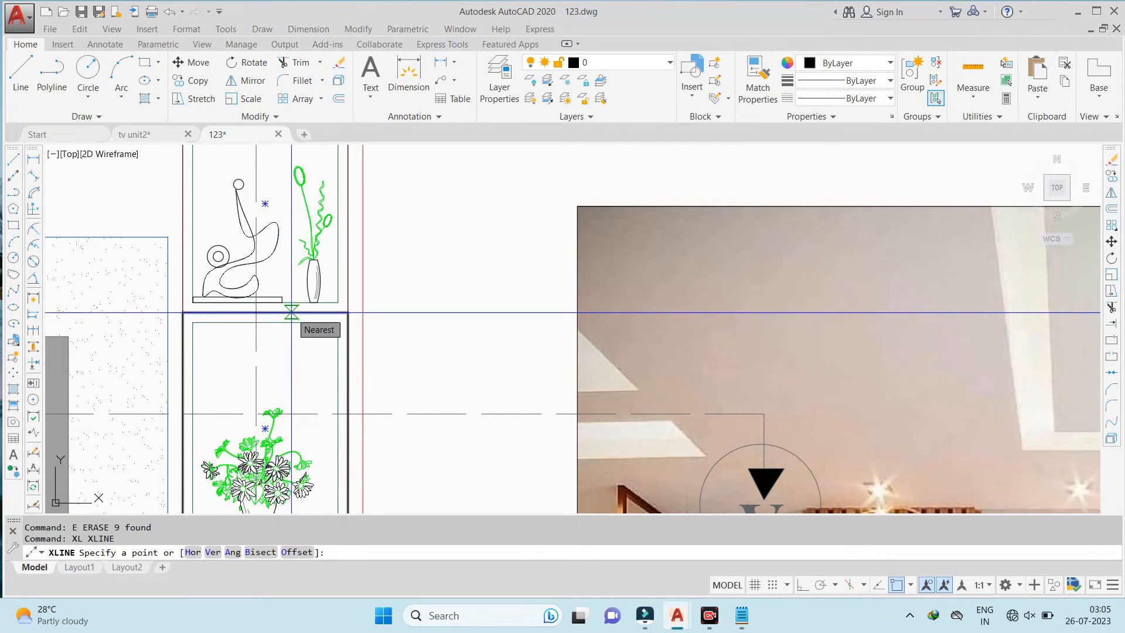
pyautogui.moveTo(291, 293); pyautogui.dragTo(318, 377, button='middle')
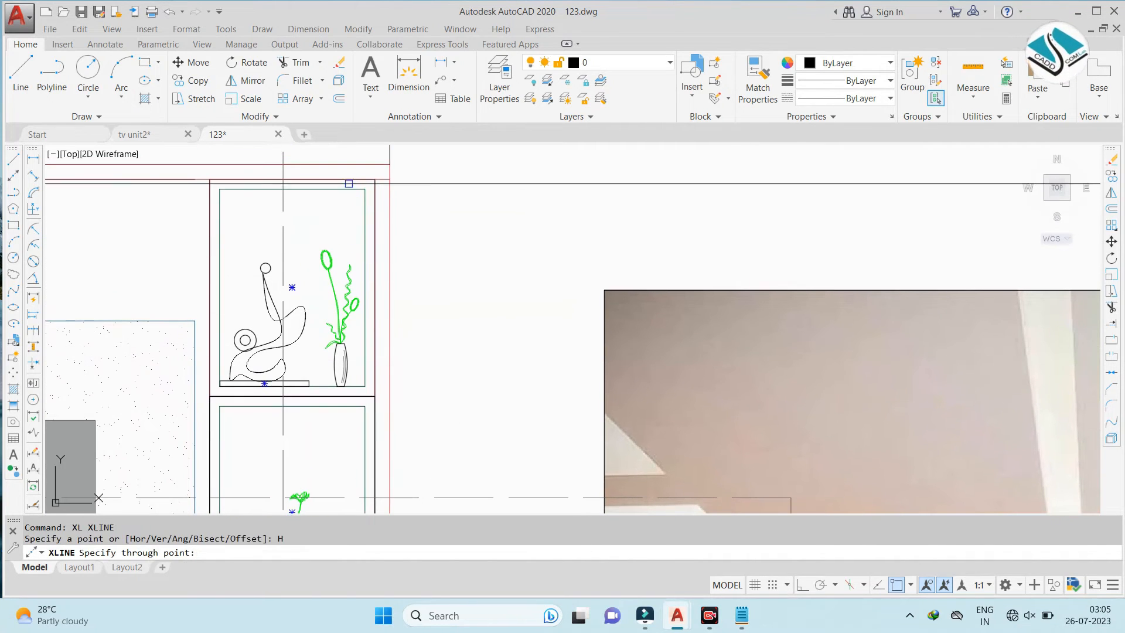
pyautogui.scroll(-4, 359, 192)
pyautogui.scroll(4, 360, 189)
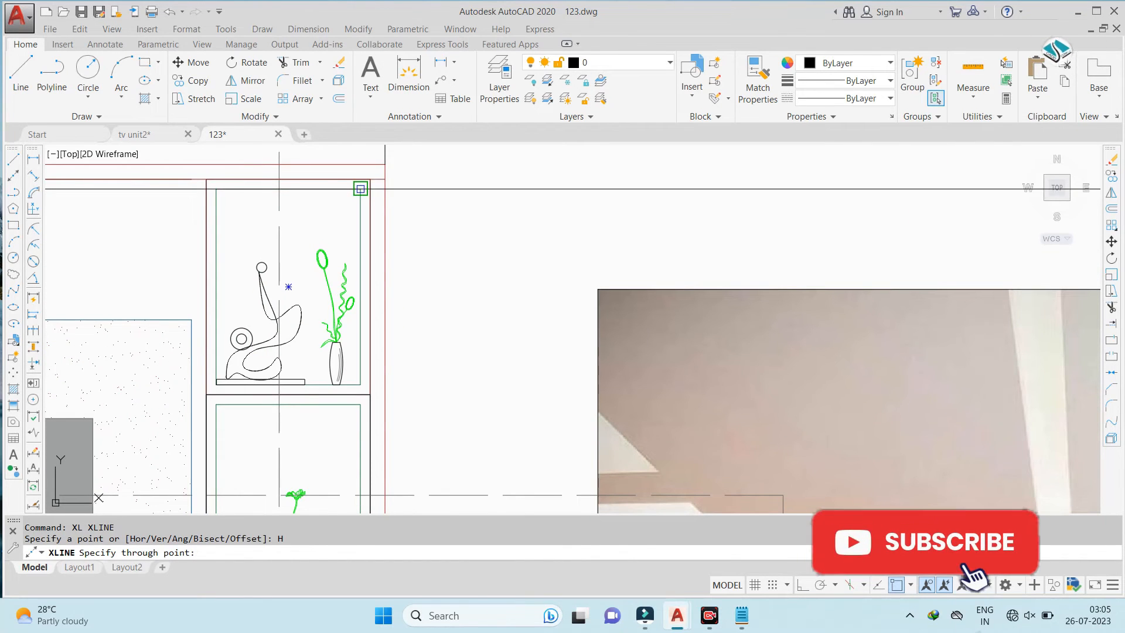
pyautogui.click(360, 189)
pyautogui.click(355, 384)
pyautogui.scroll(-5, 816, 277)
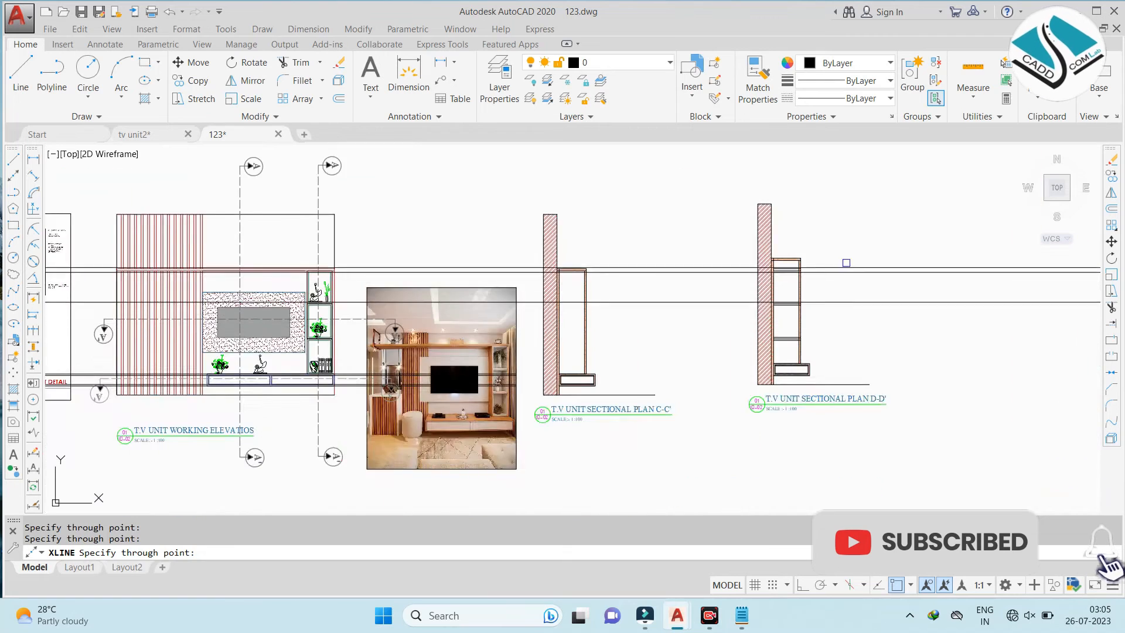
pyautogui.scroll(5, 829, 289)
pyautogui.press('Escape')
# Erase the upper divider's lines inside section D-D'
pyautogui.scroll(3, 448, 225)
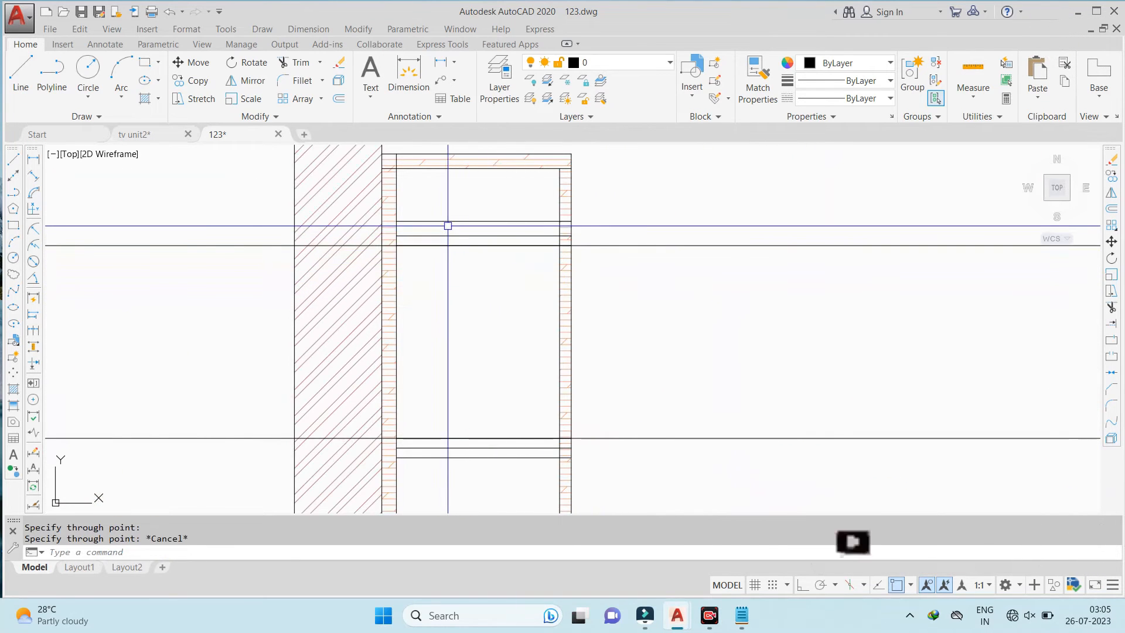
pyautogui.press('Escape')
pyautogui.scroll(-1, 465, 223)
pyautogui.scroll(-1, 515, 232)
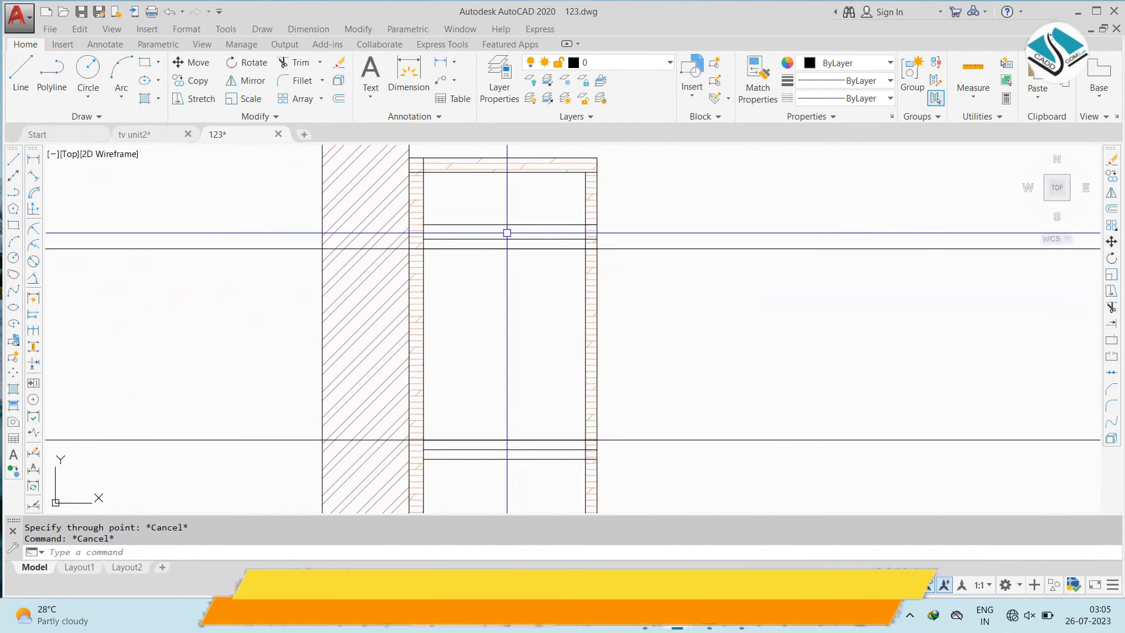
pyautogui.press('Escape')
pyautogui.click(521, 218)
pyautogui.click(497, 241)
pyautogui.write('e')
pyautogui.press('Return')
# Erase the middle divider's lines inside section D-D'
pyautogui.scroll(-1, 524, 240)
pyautogui.scroll(4, 528, 382)
pyautogui.click(531, 396)
pyautogui.click(476, 328)
pyautogui.write('e')
pyautogui.press('Return')
# Draw horizontal construction lines through the inner top and bottom edges of the elevation's middle and lowest open-shelf compartments
pyautogui.scroll(-4, 588, 284)
pyautogui.write('XL')
pyautogui.press('Return')
pyautogui.write('h')
pyautogui.press('Return')
pyautogui.scroll(-3, 587, 284)
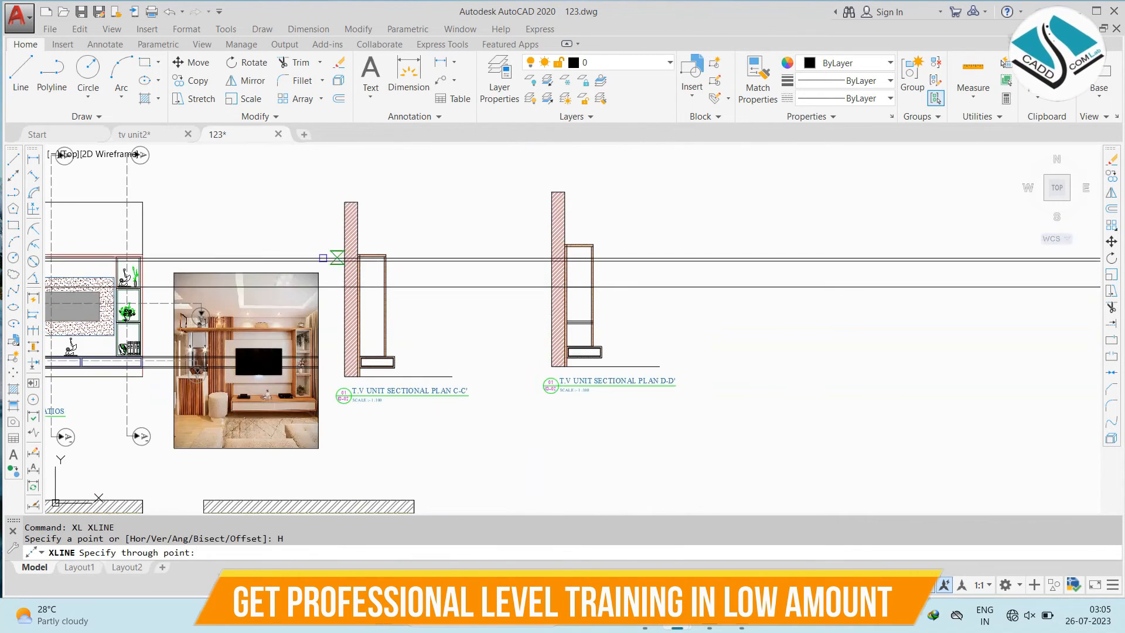
pyautogui.scroll(6, 106, 293)
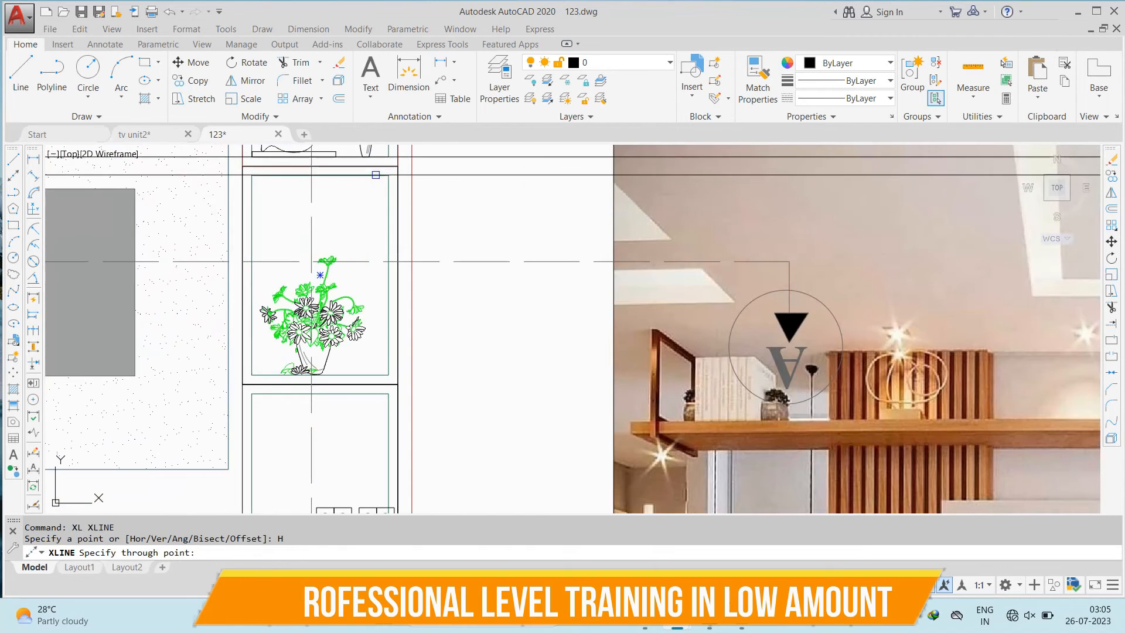
pyautogui.click(386, 174)
pyautogui.click(387, 375)
pyautogui.moveTo(384, 356); pyautogui.dragTo(472, 185, button='middle')
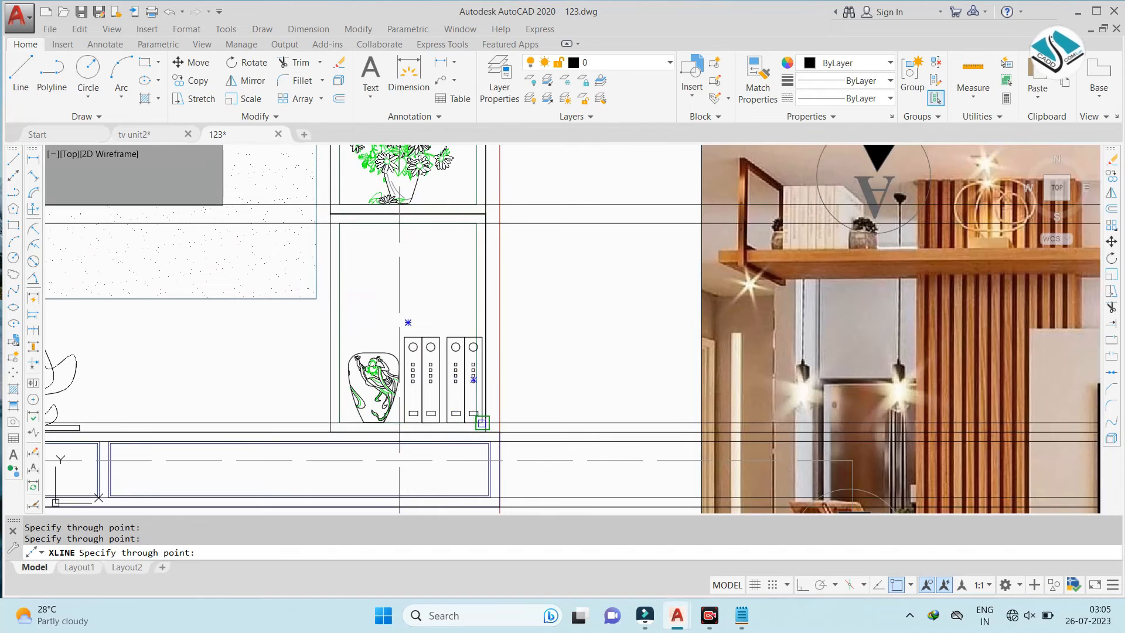
pyautogui.click(482, 423)
pyautogui.scroll(-6, 384, 340)
pyautogui.press('Escape')
# Trim the construction lines between the reference photo and section C-C' and between sections C-C' and D-D'
pyautogui.moveTo(930, 259); pyautogui.dragTo(747, 284, button='middle')
pyautogui.scroll(2, 744, 285)
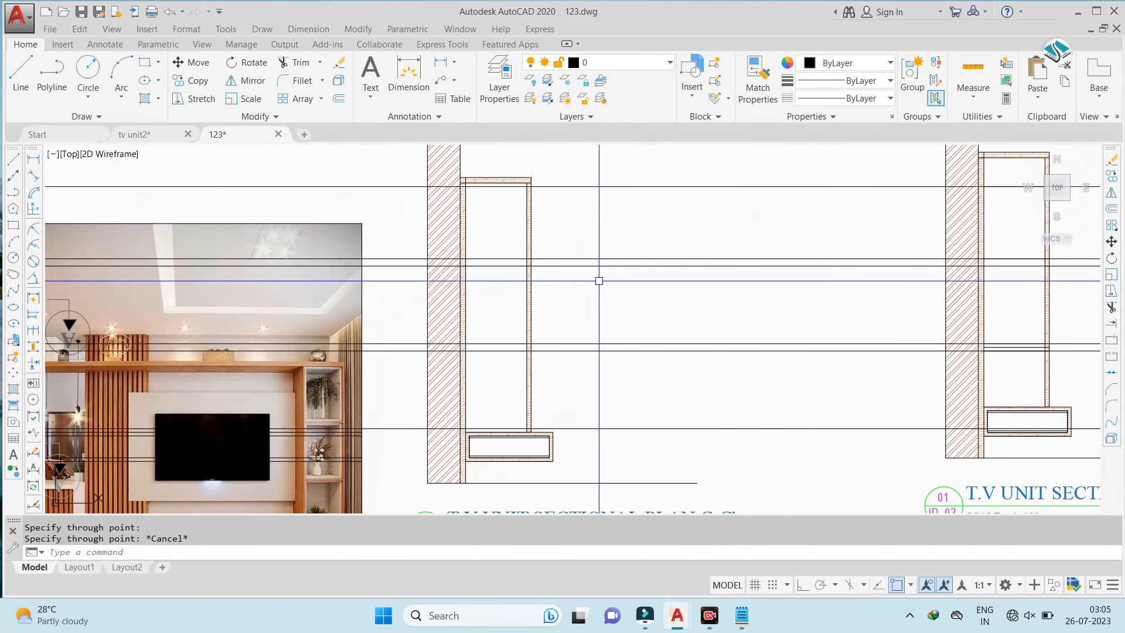
pyautogui.scroll(-3, 599, 281)
pyautogui.scroll(2, 246, 270)
pyautogui.scroll(4, 425, 289)
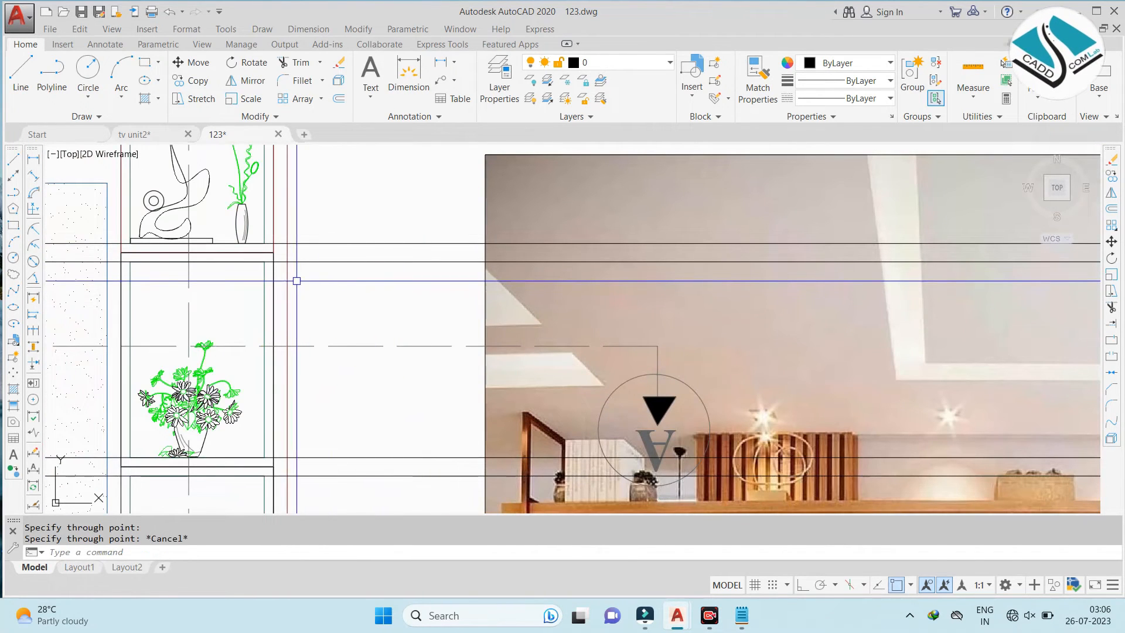
pyautogui.scroll(-1, 316, 318)
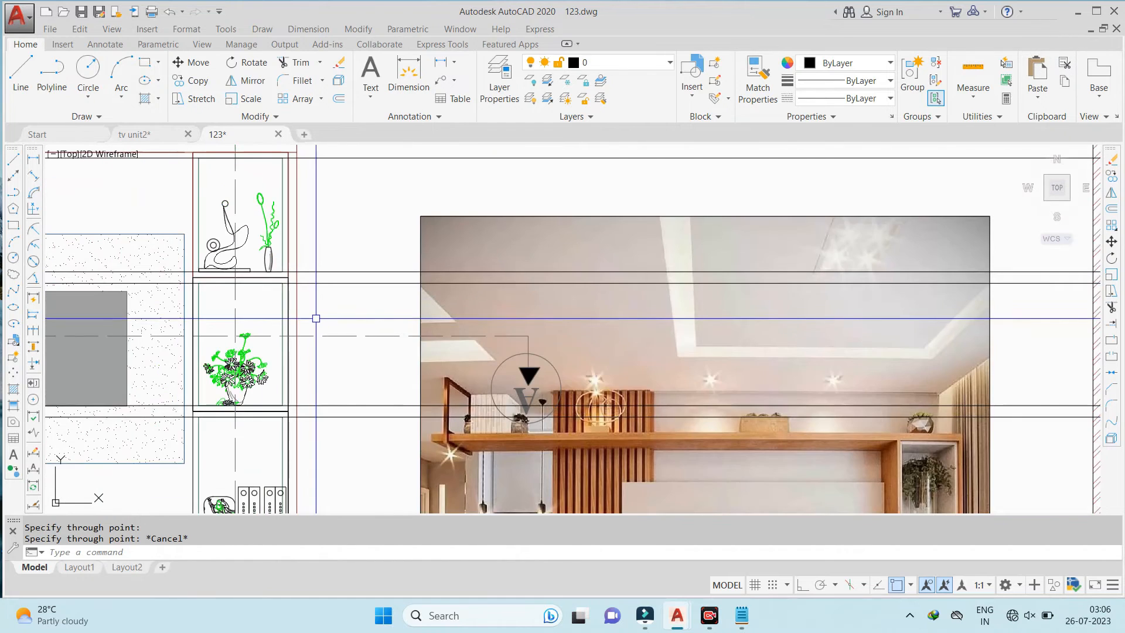
pyautogui.scroll(-2, 318, 314)
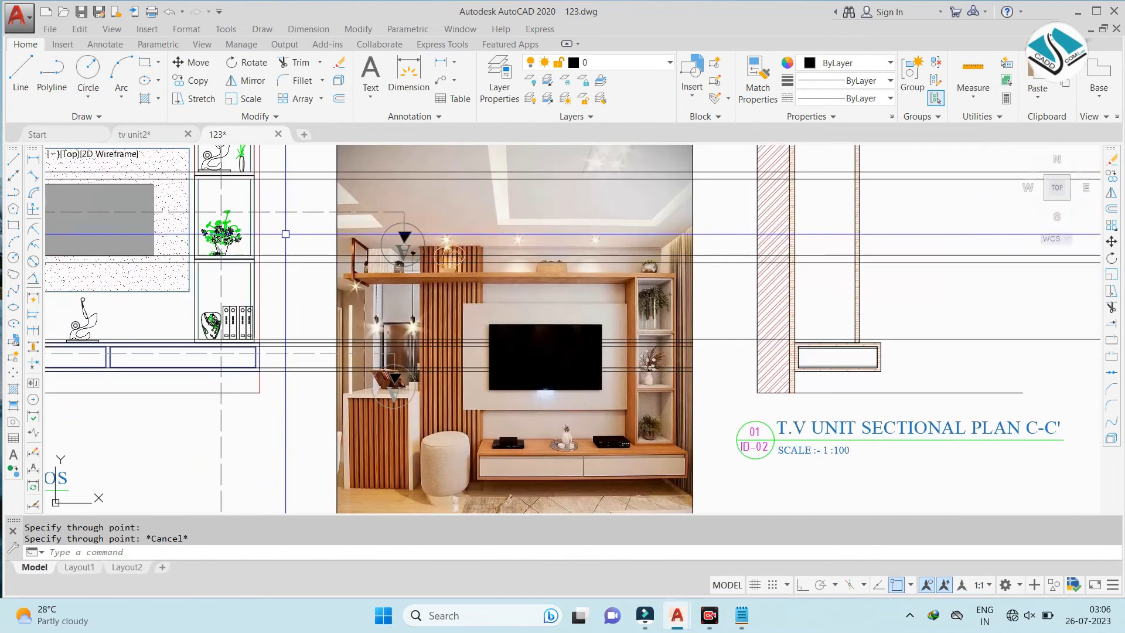
pyautogui.moveTo(769, 309); pyautogui.dragTo(573, 369, button='middle')
pyautogui.moveTo(678, 272)
pyautogui.mouseDown(button='middle')
pyautogui.moveTo(615, 326)
pyautogui.moveTo(606, 283)
pyautogui.mouseUp(button='middle')
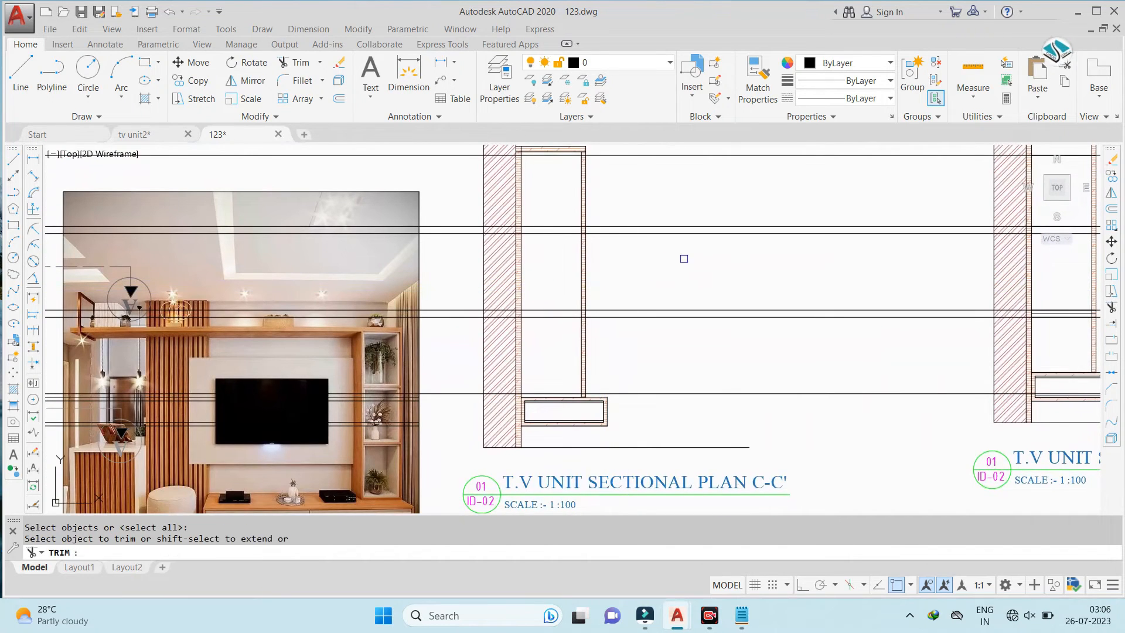
pyautogui.press('Return')
pyautogui.moveTo(684, 258); pyautogui.dragTo(656, 301, button='middle')
pyautogui.click(687, 387)
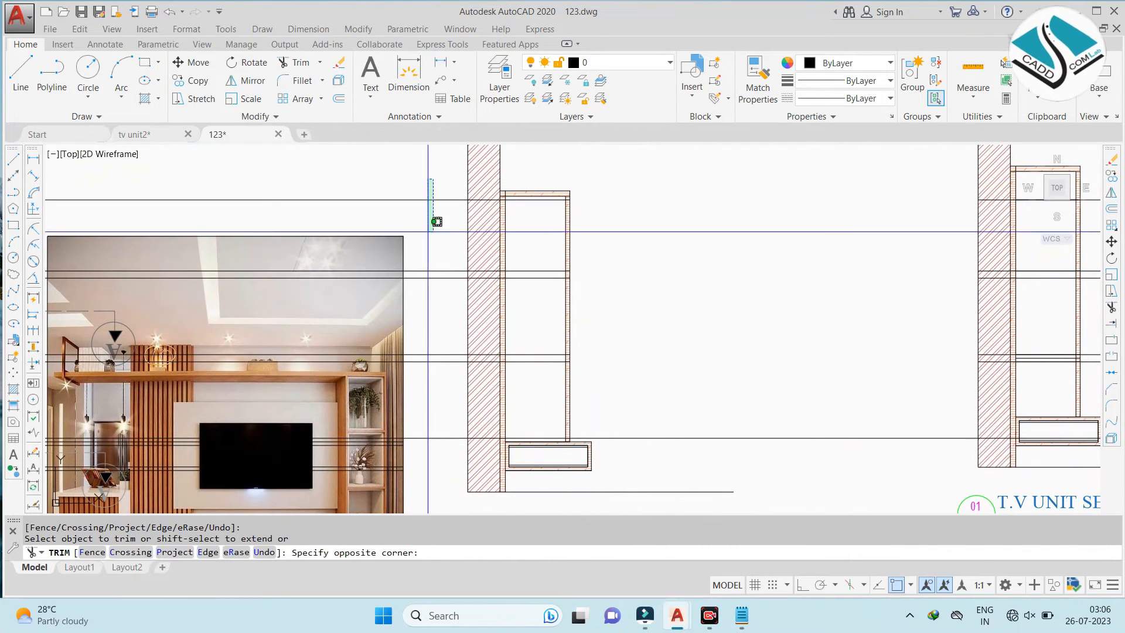
pyautogui.click(545, 440)
# Erase the lowest construction line's leftover segment beside section C-C'
pyautogui.scroll(2, 501, 448)
pyautogui.press('Escape')
pyautogui.click(771, 379)
pyautogui.click(706, 449)
pyautogui.write('e')
pyautogui.press('space')
pyautogui.press('Escape')
pyautogui.press('Escape')
# Trim the construction lines where they cross the base ply in section C-C'
pyautogui.scroll(-4, 565, 311)
pyautogui.scroll(5, 558, 289)
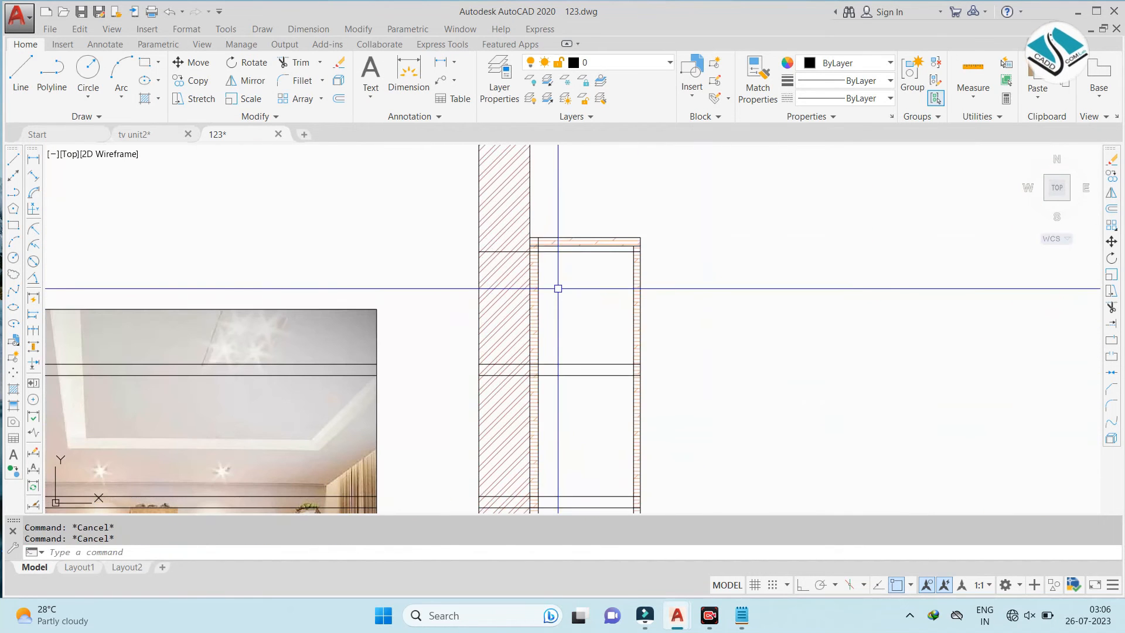
pyautogui.write('tr')
pyautogui.press('space')
pyautogui.scroll(8, 536, 253)
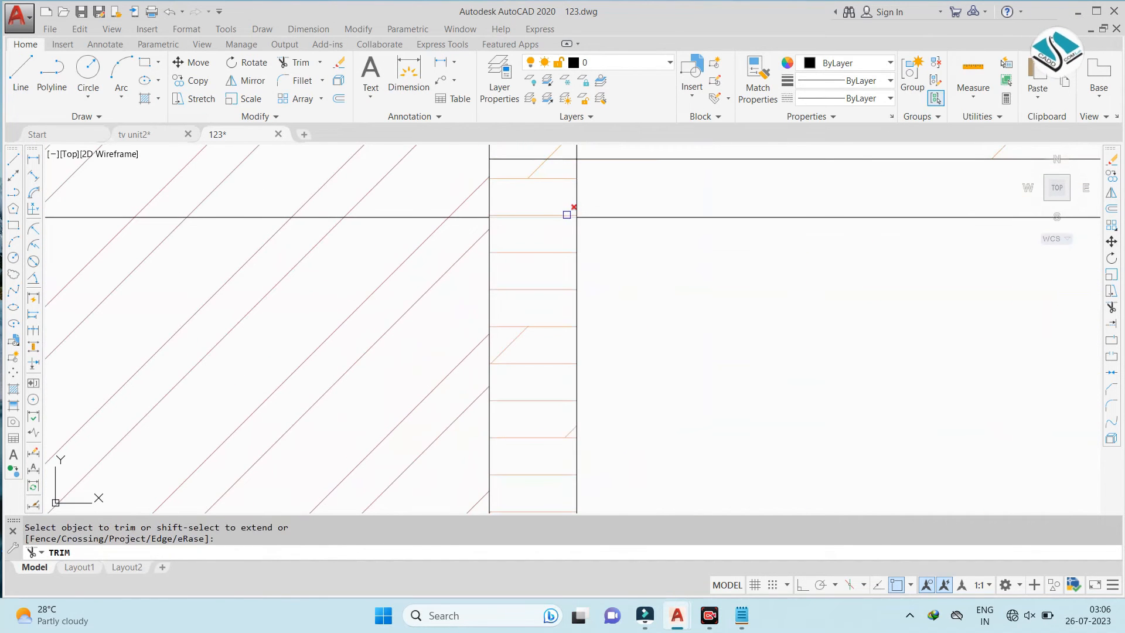
pyautogui.click(572, 216)
pyautogui.scroll(-8, 572, 216)
pyautogui.scroll(8, 582, 408)
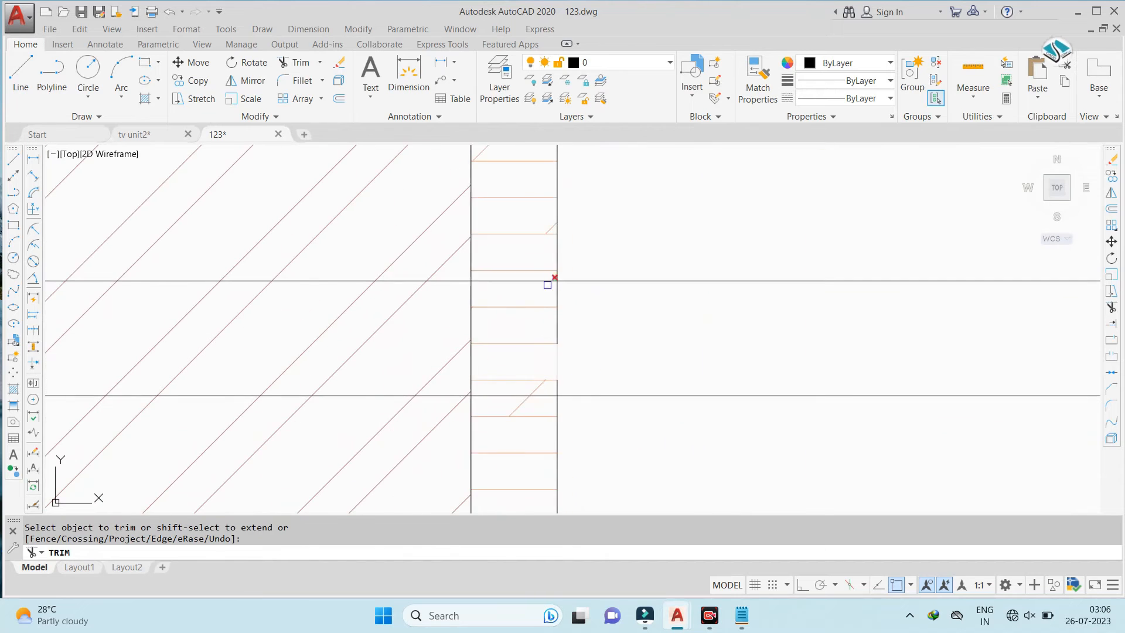
pyautogui.click(549, 394)
pyautogui.scroll(-6, 558, 264)
pyautogui.moveTo(567, 466); pyautogui.dragTo(565, 280, button='middle')
pyautogui.scroll(4, 550, 440)
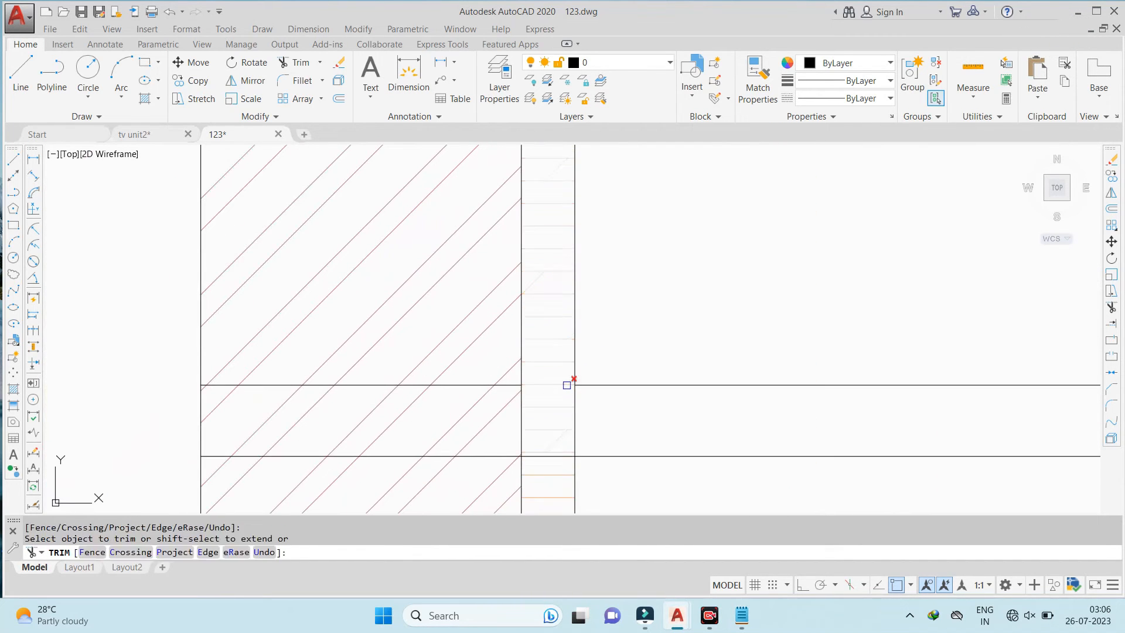
pyautogui.scroll(-6, 573, 330)
pyautogui.press('Escape')
# Erase the two dividers' leftover line segments crossing the hatched wall in section C-C'
pyautogui.moveTo(522, 173); pyautogui.dragTo(517, 255, button='middle')
pyautogui.click(433, 177)
pyautogui.click(592, 273)
pyautogui.write('e')
pyautogui.press('space')
pyautogui.moveTo(477, 388); pyautogui.dragTo(498, 199, button='middle')
pyautogui.click(486, 200)
pyautogui.click(615, 304)
pyautogui.press('e')
pyautogui.press('space')
# Erase the uppermost construction line's leftover segment crossing the hatched wall in section C-C'
pyautogui.scroll(-5, 474, 314)
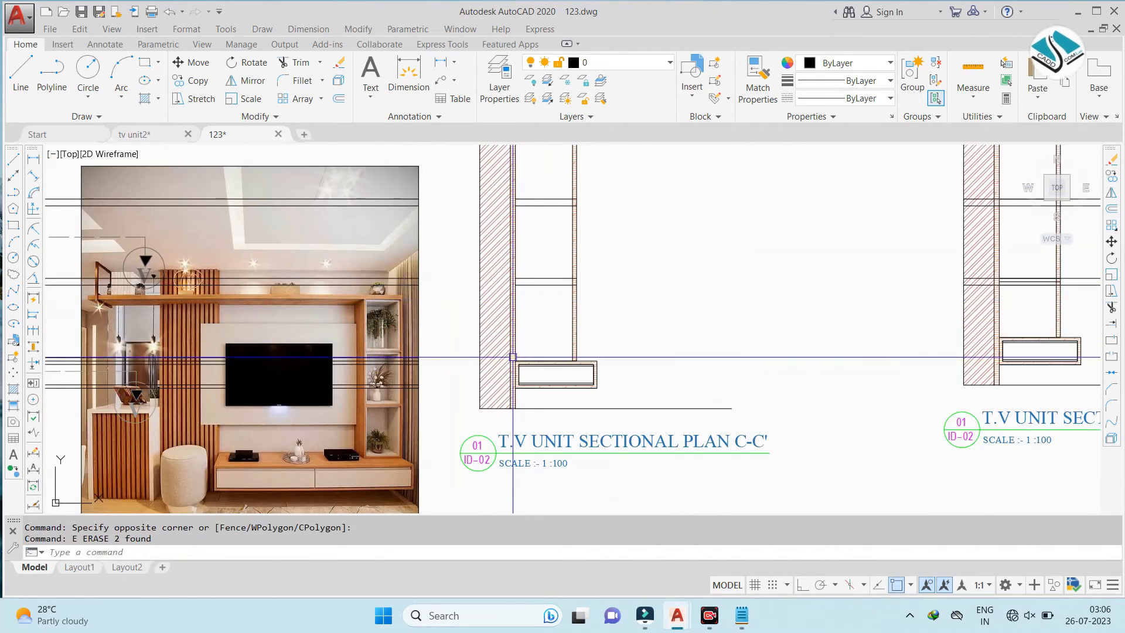
pyautogui.moveTo(526, 245); pyautogui.dragTo(529, 351, button='middle')
pyautogui.scroll(4, 503, 234)
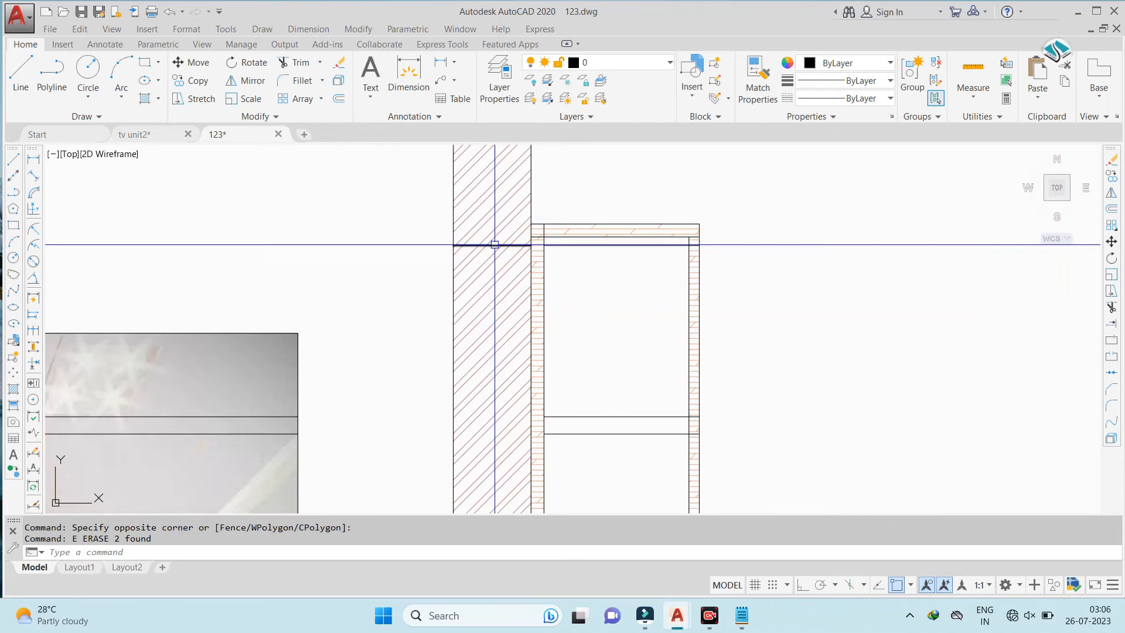
pyautogui.click(501, 247)
pyautogui.write('e')
pyautogui.press('space')
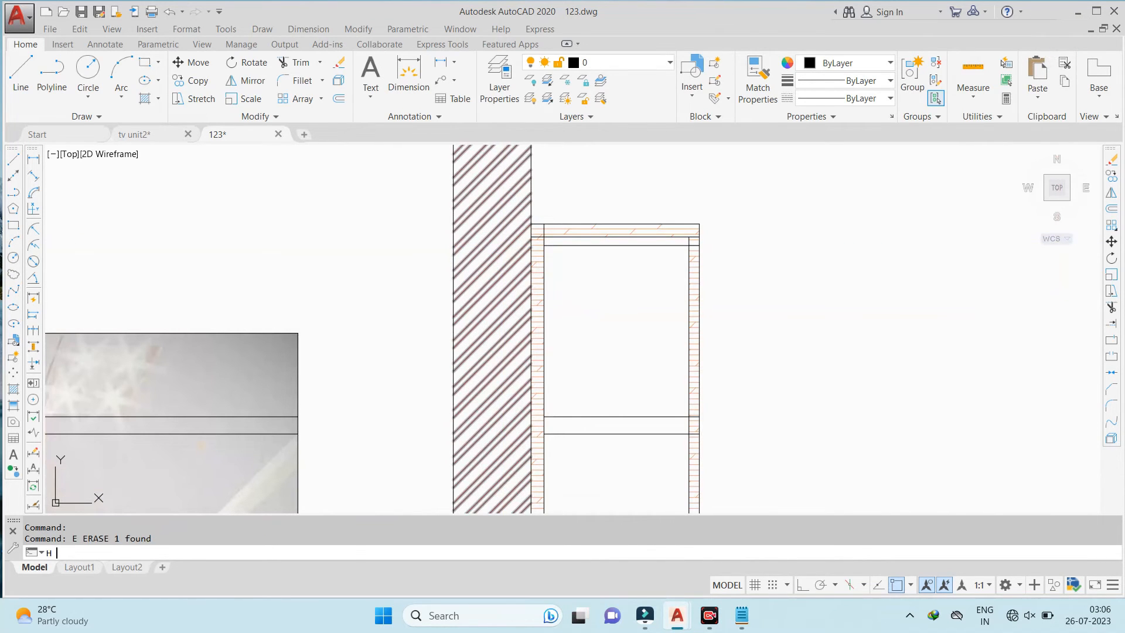
# Hatch section C-C's top shelf strip and two dividers with the DOLMIT pattern at scale 0.1 and colour 242,103,34
pyautogui.write('h')
pyautogui.press('space')
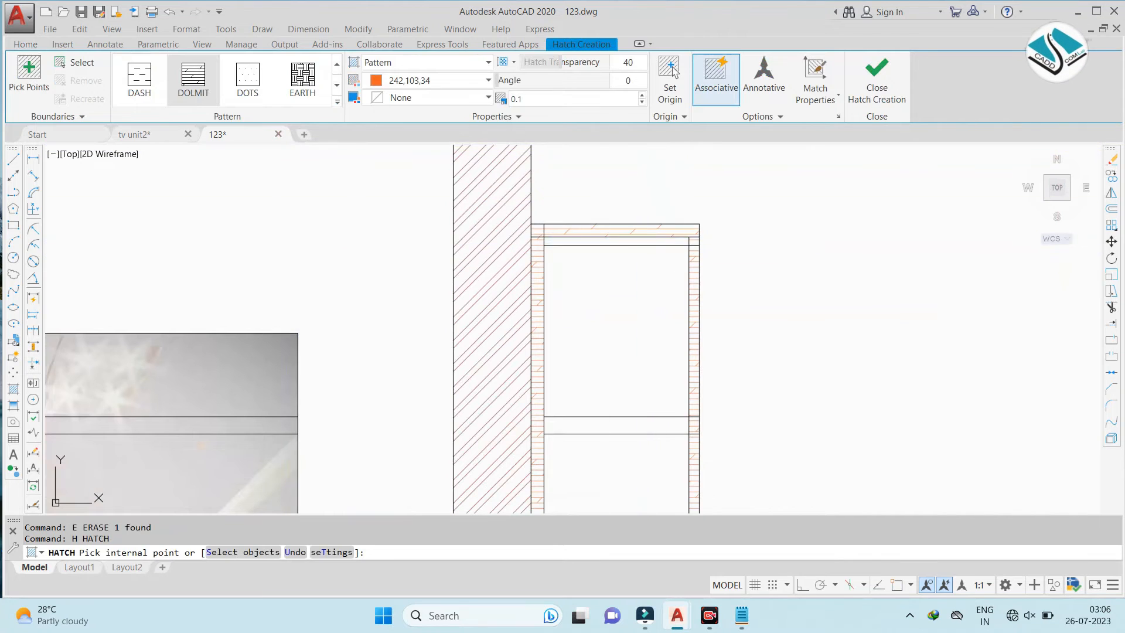
pyautogui.click(595, 240)
pyautogui.scroll(-2, 583, 205)
pyautogui.scroll(-2, 604, 331)
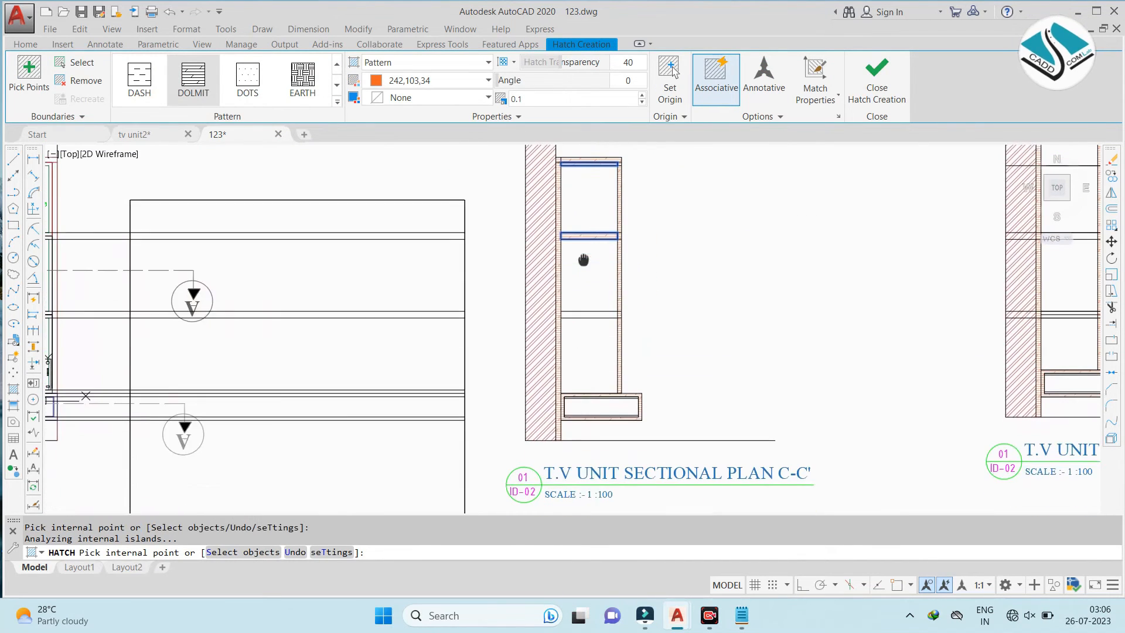
pyautogui.press('Escape')
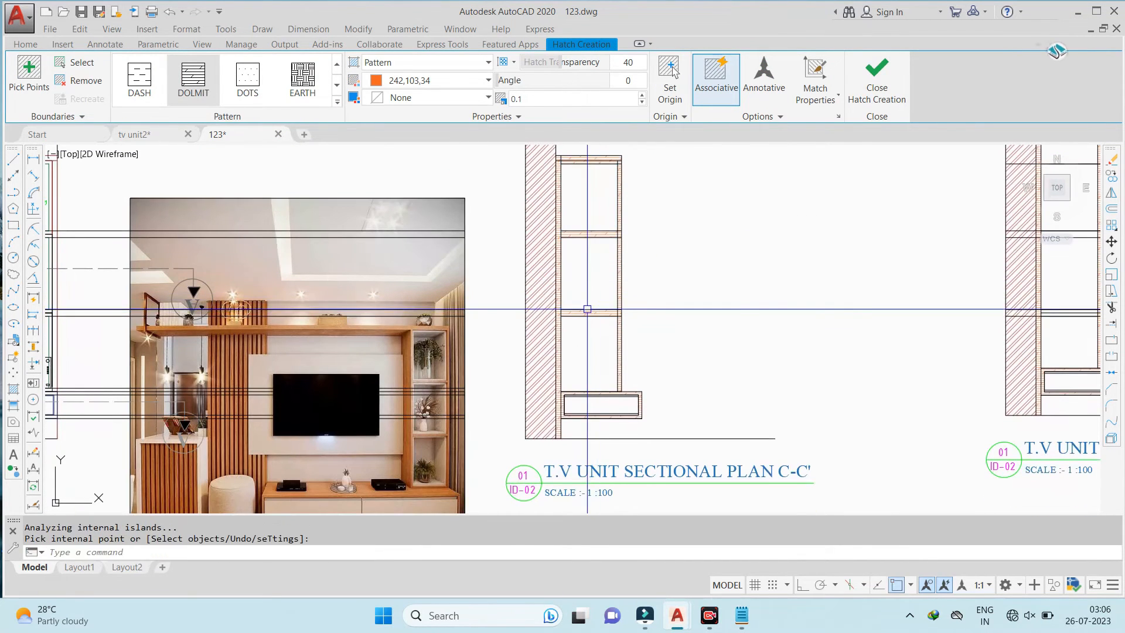
# Erase the leftover construction line segments beyond the open side of section D-D'
pyautogui.scroll(-3, 622, 296)
pyautogui.click(949, 210)
pyautogui.click(884, 322)
pyautogui.write('e')
pyautogui.press('Return')
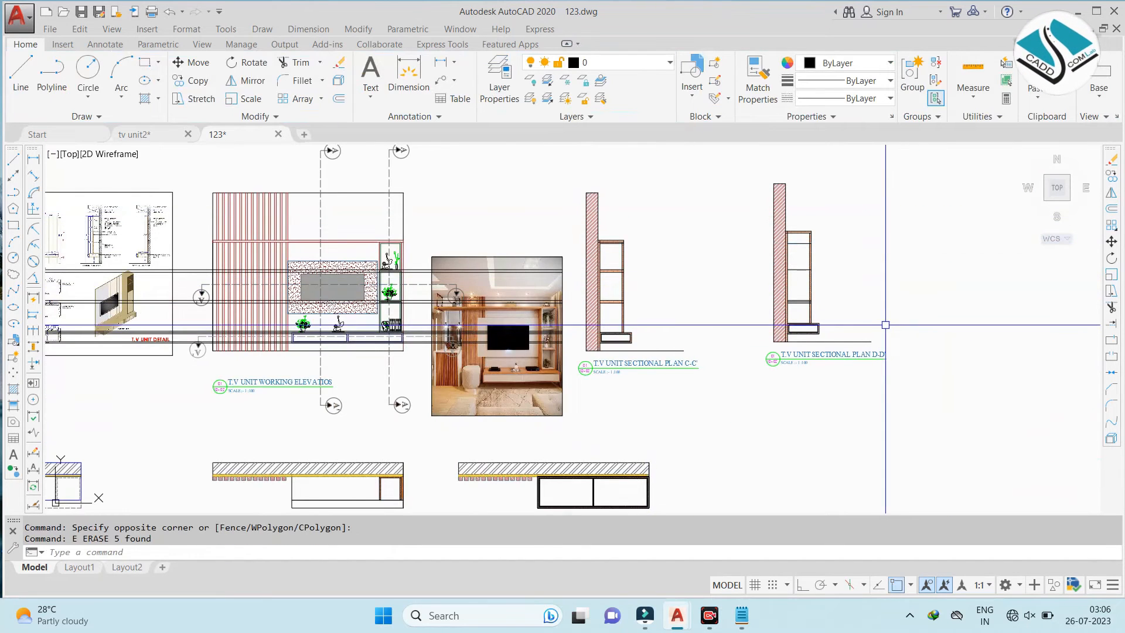
pyautogui.scroll(2, 843, 274)
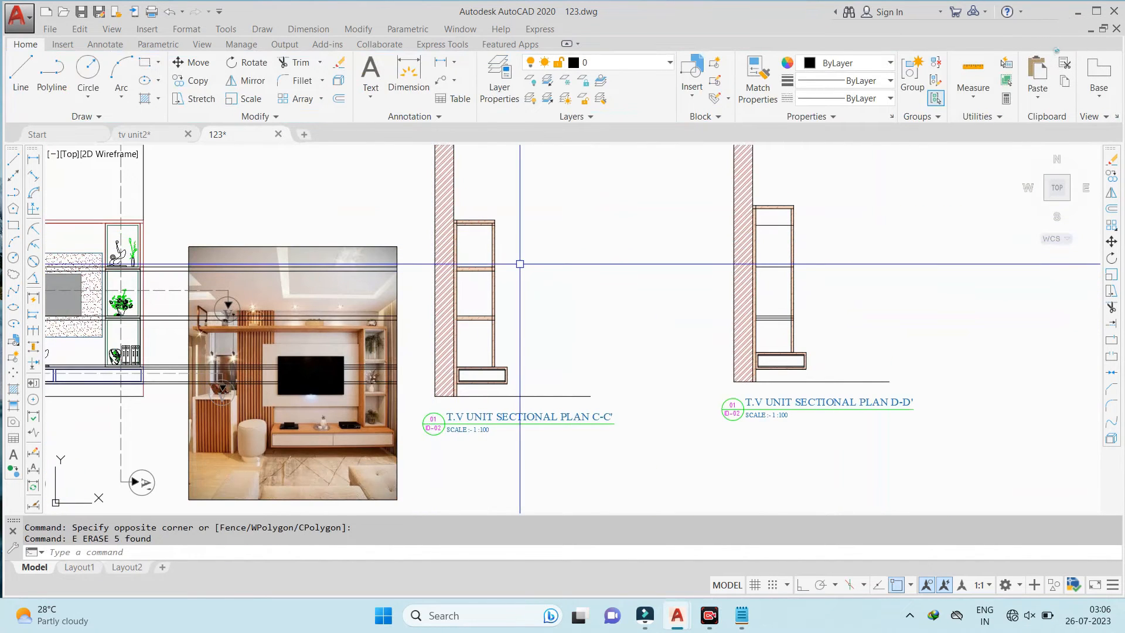
pyautogui.scroll(-2, 521, 263)
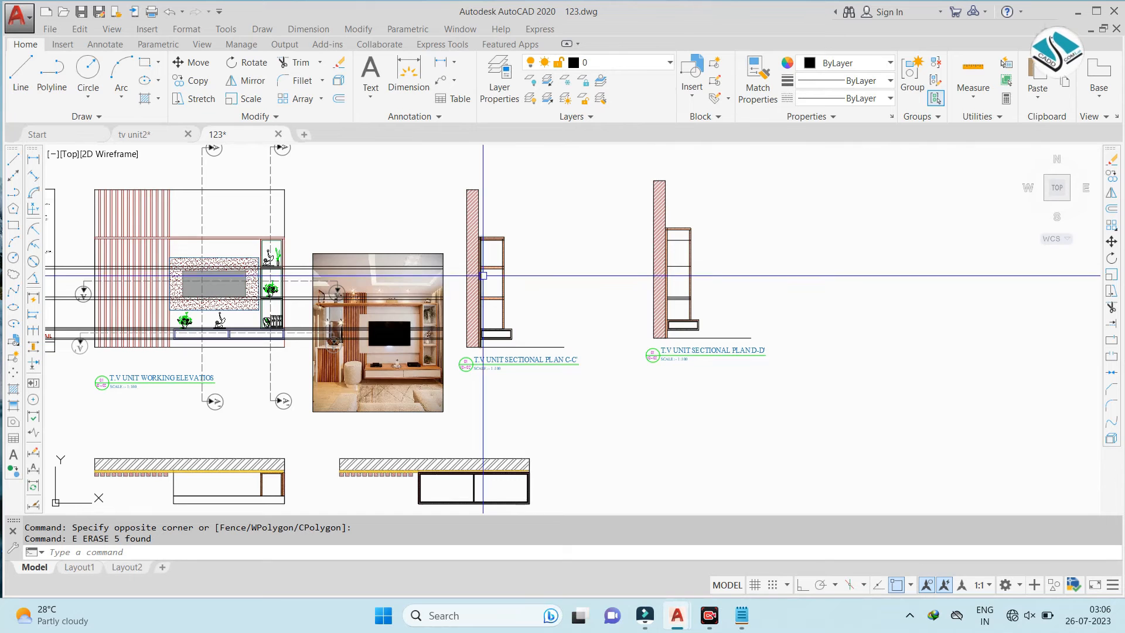
pyautogui.scroll(2, 482, 277)
pyautogui.scroll(2, 497, 220)
pyautogui.scroll(-4, 494, 229)
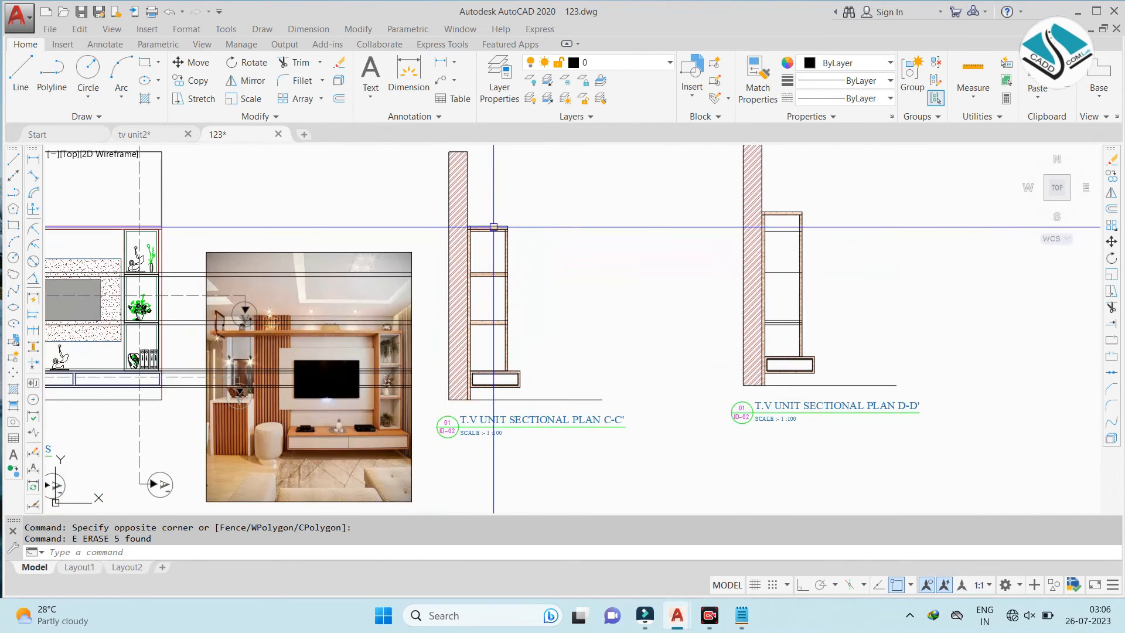
# Move the top strip and two divider hatches from section C-C' into section D-D', matching the unit's top outer corner
pyautogui.scroll(2, 524, 319)
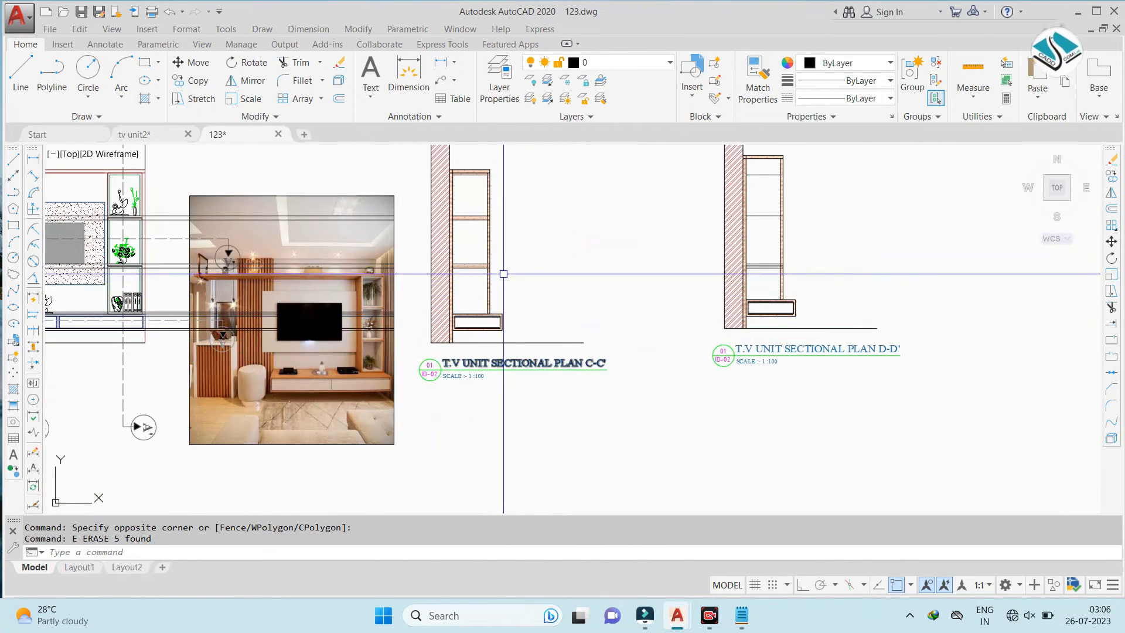
pyautogui.scroll(4, 477, 205)
pyautogui.click(487, 191)
pyautogui.click(458, 250)
pyautogui.scroll(-4, 458, 249)
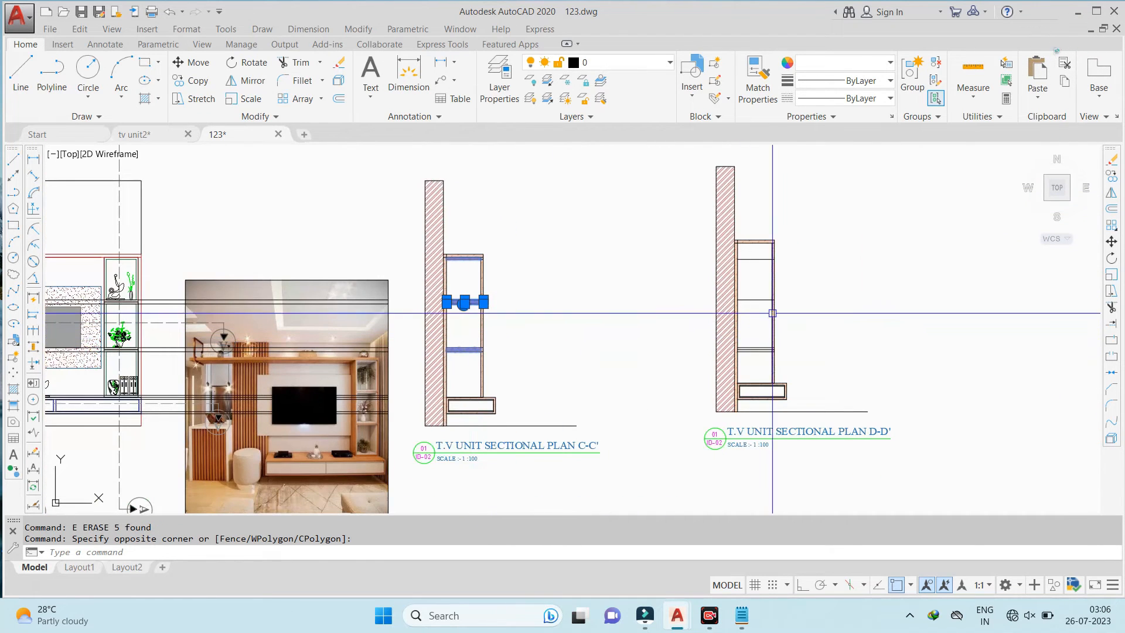
pyautogui.scroll(2, 449, 249)
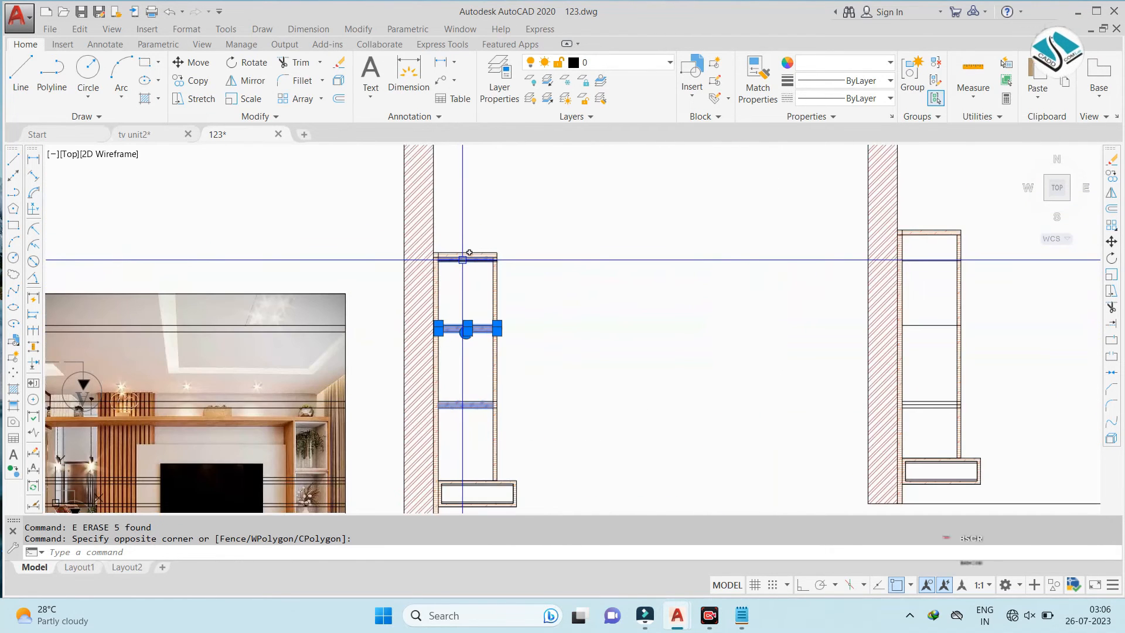
pyautogui.write('M')
pyautogui.press('Return')
pyautogui.scroll(2, 503, 253)
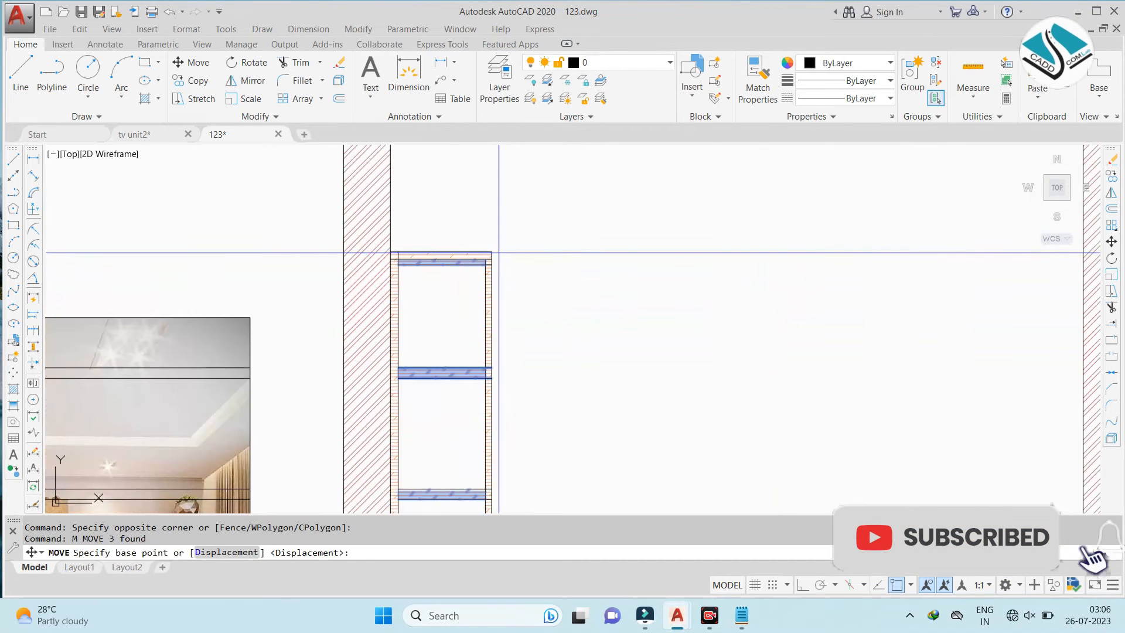
pyautogui.click(492, 251)
pyautogui.scroll(-4, 661, 244)
pyautogui.scroll(5, 774, 231)
pyautogui.click(744, 227)
pyautogui.press('Escape')
pyautogui.scroll(-4, 683, 199)
# Erase the leftover projected line in the upper part of section D-D'
pyautogui.scroll(2, 688, 242)
pyautogui.click(689, 231)
pyautogui.click(667, 255)
pyautogui.write('E')
pyautogui.moveTo(645, 326); pyautogui.dragTo(636, 249, button='middle')
pyautogui.scroll(-3, 651, 304)
pyautogui.scroll(4, 644, 293)
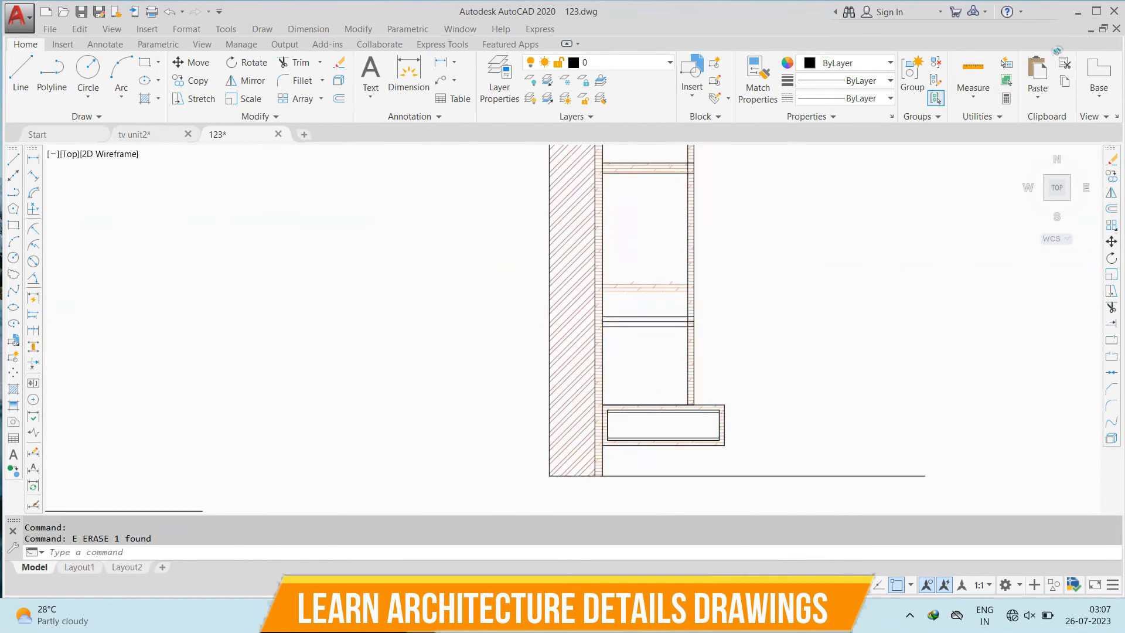
# Try erasing the three divider lines below the lower hatch in section D-D', and undo the erasure
pyautogui.click(661, 281)
pyautogui.click(644, 312)
pyautogui.write('E')
pyautogui.scroll(-2, 639, 316)
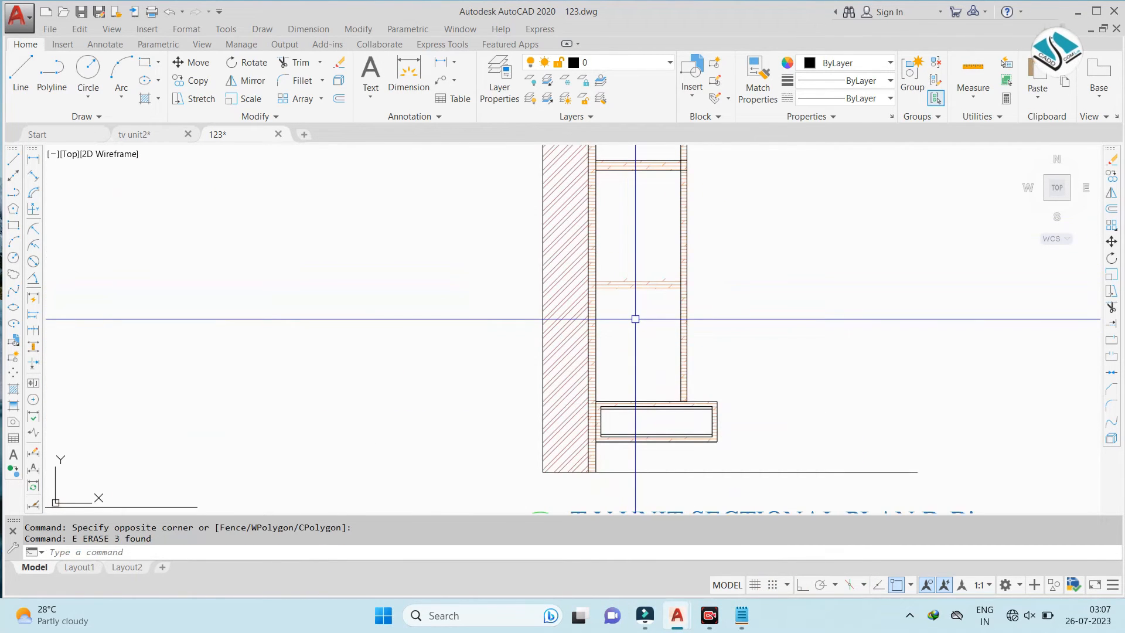
pyautogui.hotkey('ctrl', 'z')
pyautogui.click(663, 297)
pyautogui.click(613, 352)
pyautogui.write('M')
pyautogui.scroll(4, 595, 311)
pyautogui.click(535, 307)
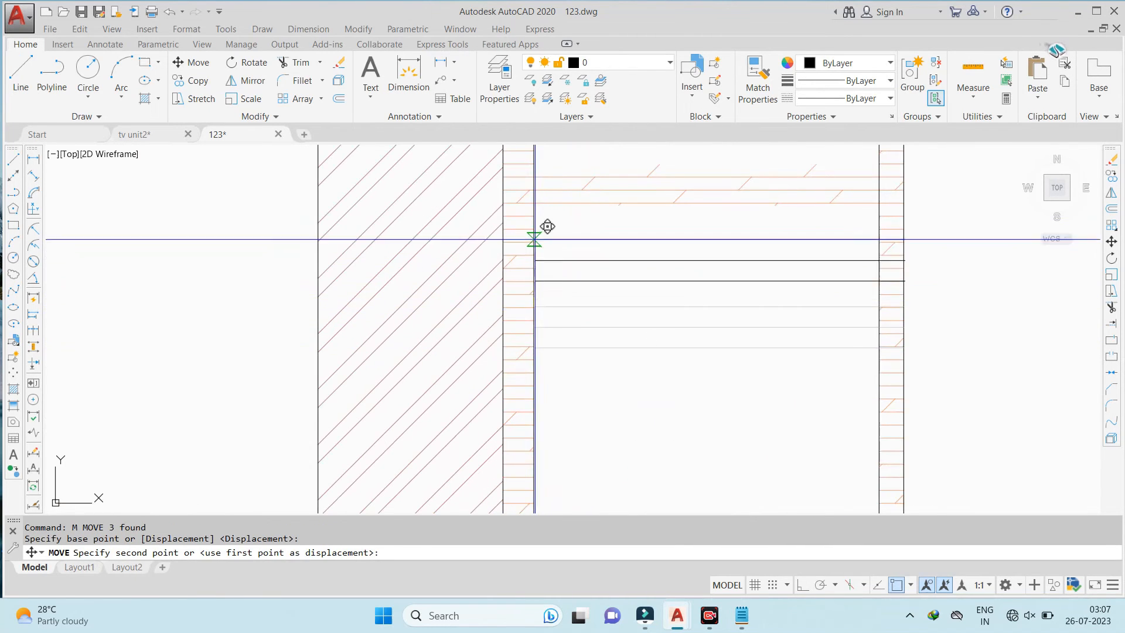
pyautogui.moveTo(534, 235); pyautogui.dragTo(533, 305, button='middle')
pyautogui.press('Escape')
# Move the three lower divider lines in section D-D' up onto the lower divider hatch, aligned with its bottom edge
pyautogui.click(651, 342)
pyautogui.click(602, 427)
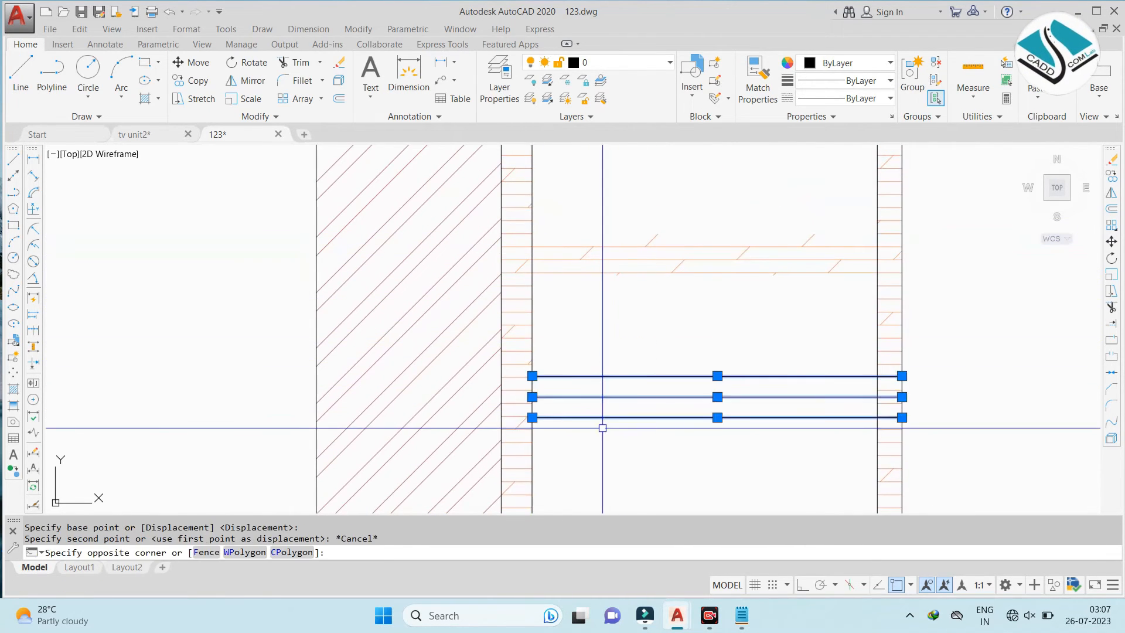
pyautogui.write('M MOVE 3 found')
pyautogui.click(532, 417)
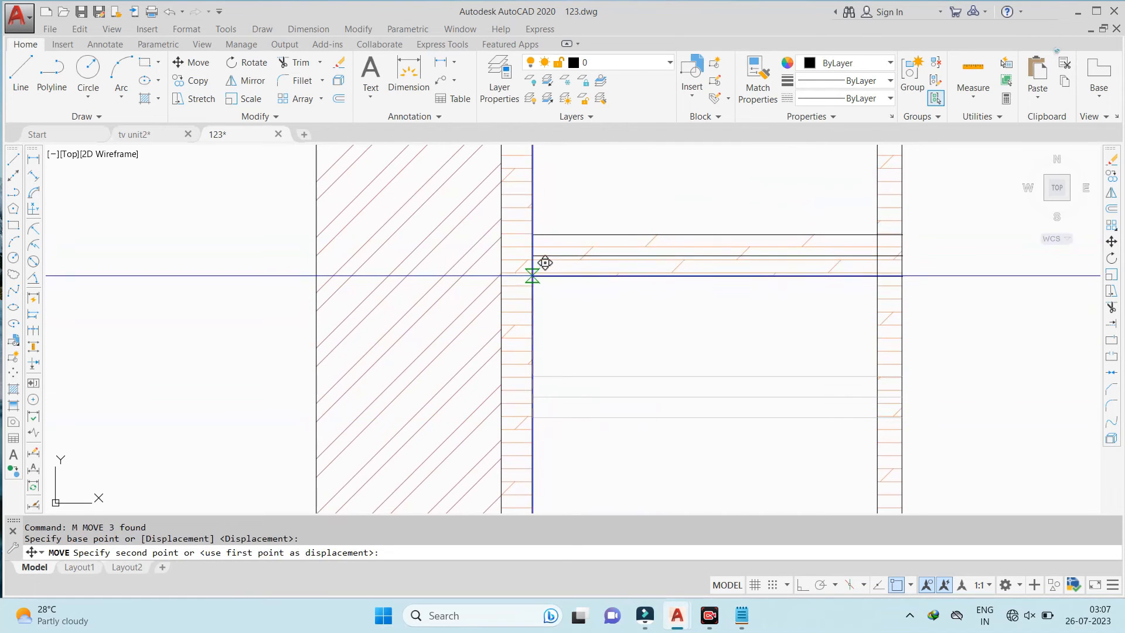
pyautogui.click(532, 282)
pyautogui.press('Escape')
pyautogui.scroll(-2, 650, 319)
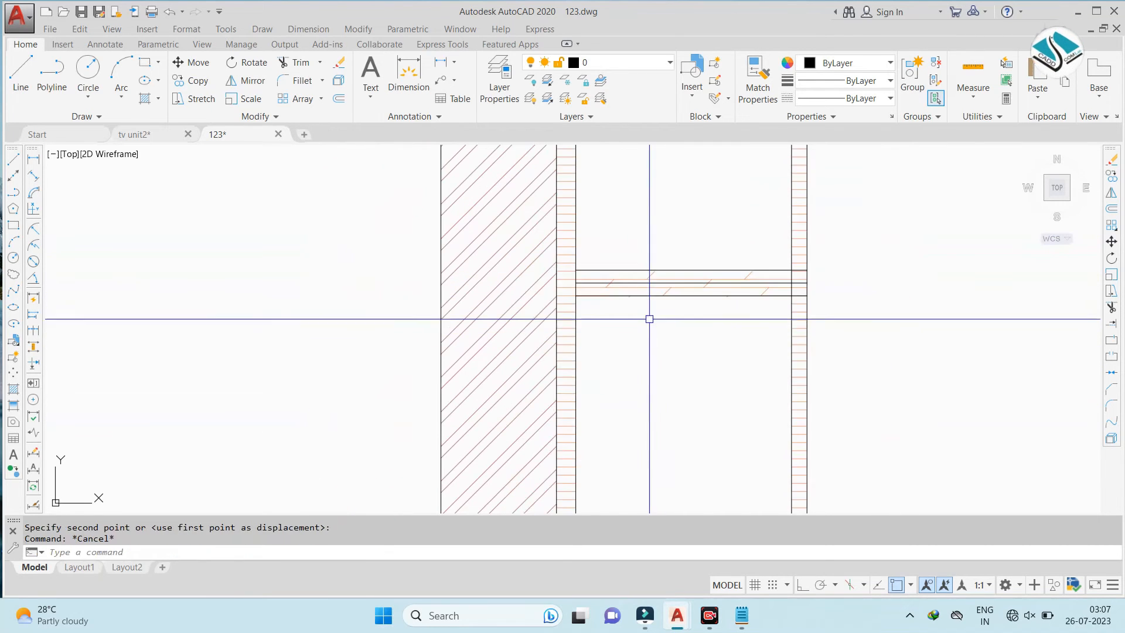
# Erase the leftover divider lines inside section C-C'
pyautogui.scroll(-4, 629, 305)
pyautogui.press('Escape')
pyautogui.scroll(-3, 605, 321)
pyautogui.scroll(5, 454, 310)
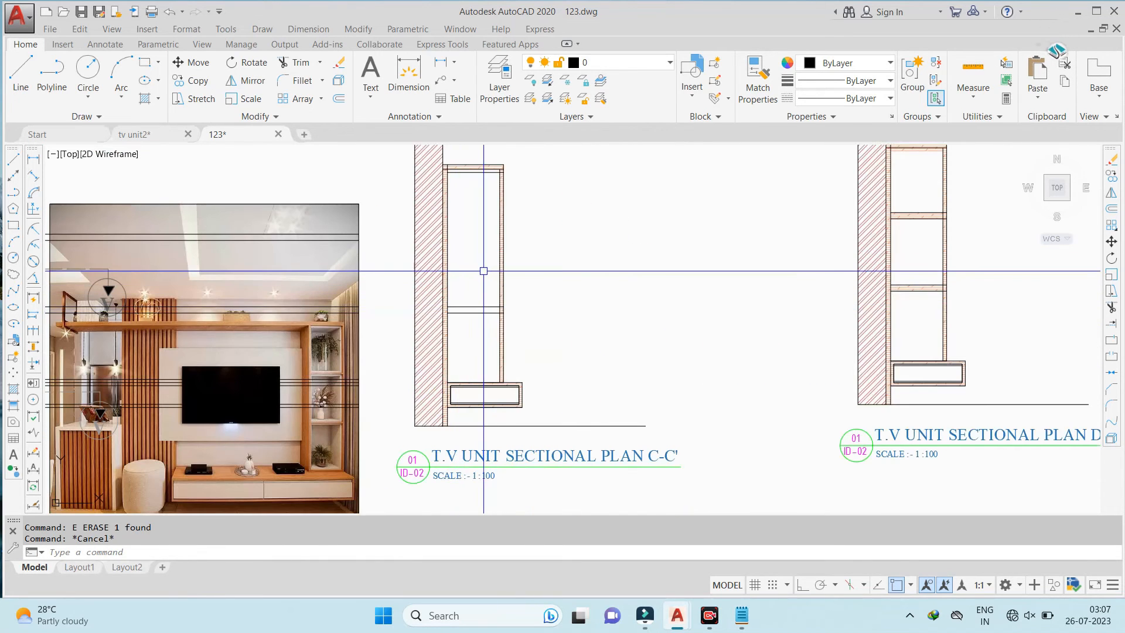
pyautogui.scroll(-2, 587, 339)
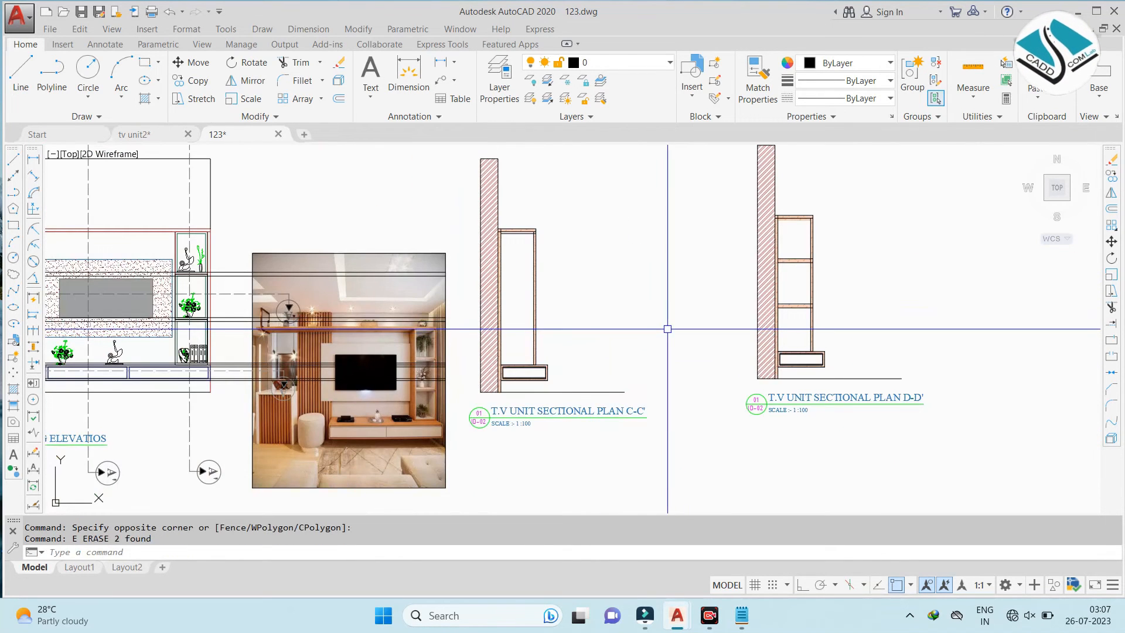
# Redraw the view and erase the nine horizontal construction lines running across the working elevation and the reference images
pyautogui.scroll(-2, 672, 302)
pyautogui.scroll(-2, 543, 352)
pyautogui.scroll(2, 472, 346)
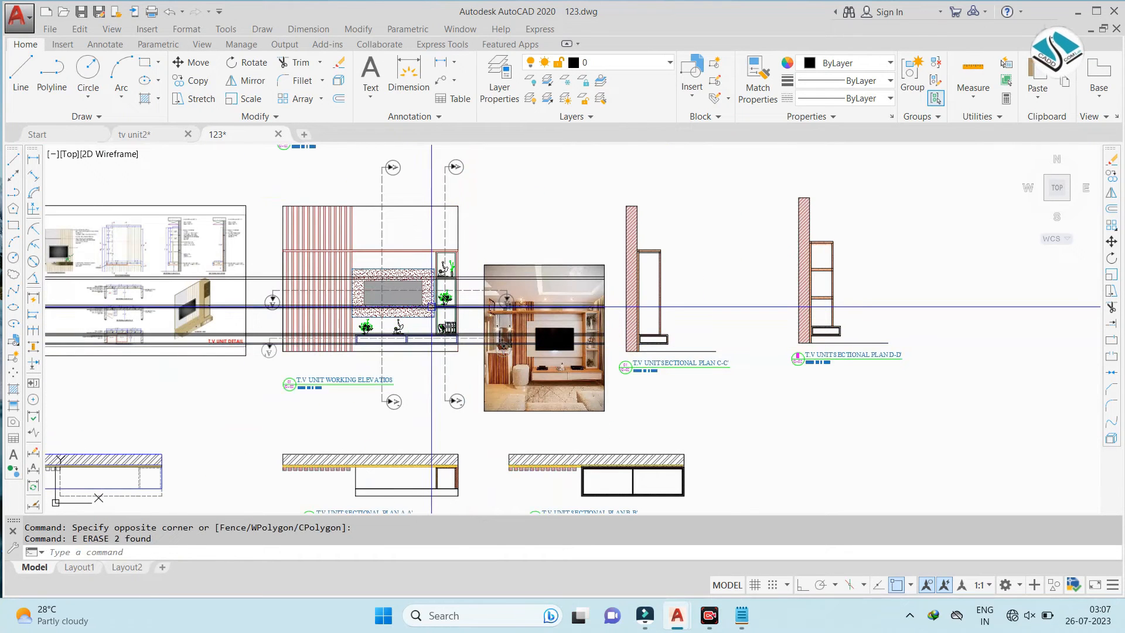
pyautogui.scroll(-3, 435, 300)
pyautogui.write('r')
pyautogui.press('Return')
pyautogui.moveTo(738, 318); pyautogui.dragTo(615, 320, button='middle')
pyautogui.write('e')
pyautogui.press('Return')
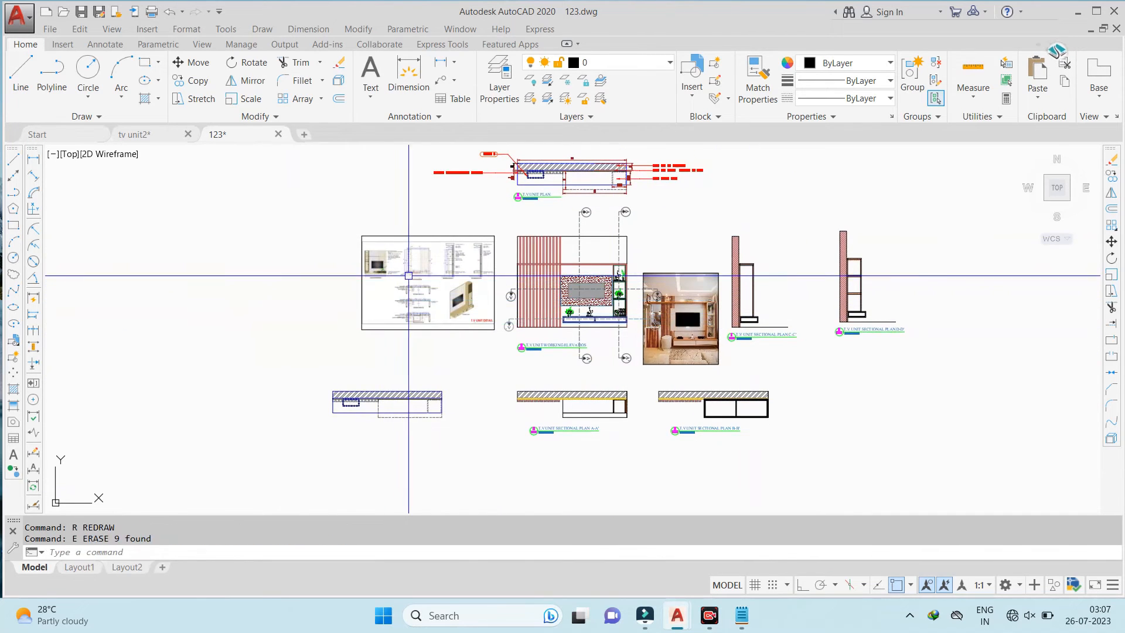
pyautogui.scroll(2, 587, 357)
pyautogui.scroll(-2, 588, 356)
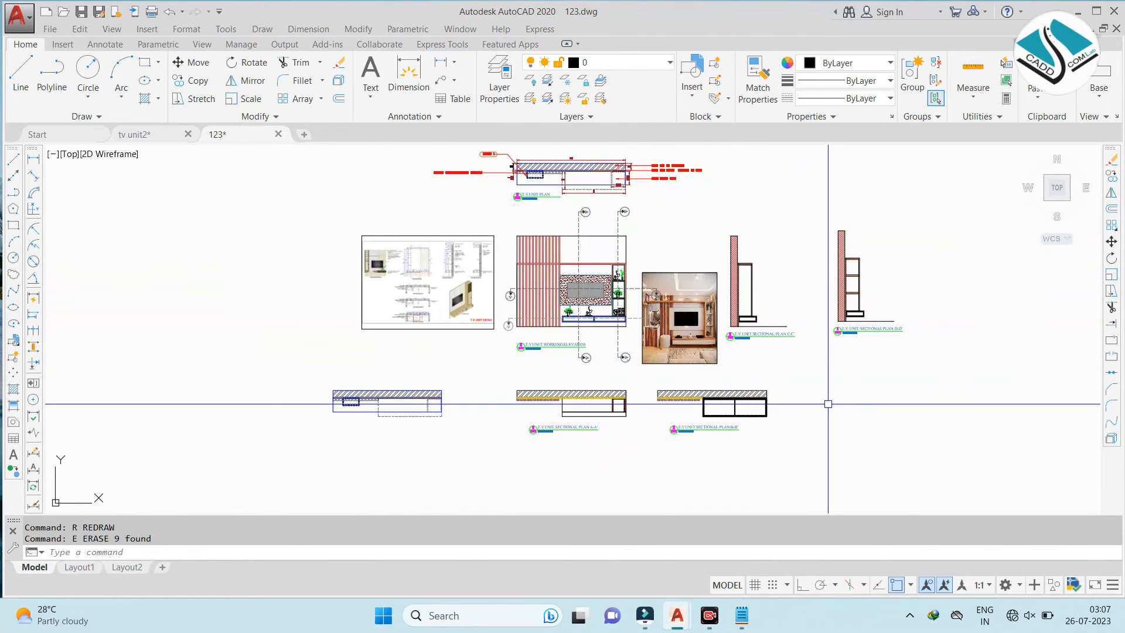
# Copy the four leader labels for wall, base ply board, open shelf and wooden rafters from the T.V unit plan onto sectional plan B-B'
pyautogui.moveTo(635, 174); pyautogui.dragTo(621, 244, button='middle')
pyautogui.scroll(3, 620, 216)
pyautogui.click(796, 228)
pyautogui.click(662, 381)
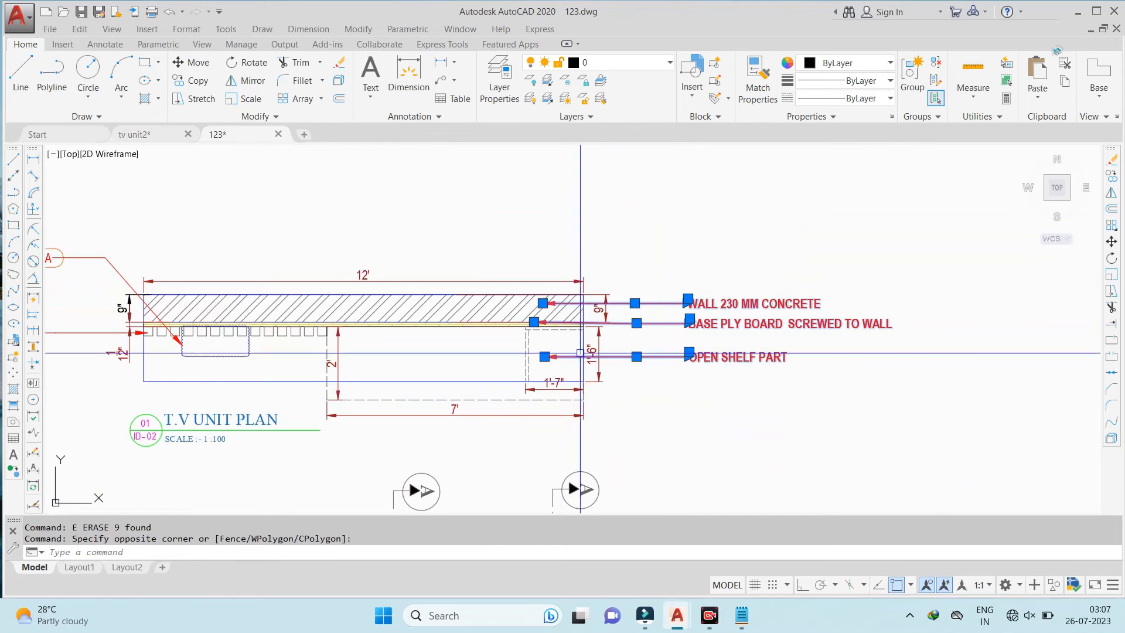
pyautogui.moveTo(580, 353); pyautogui.dragTo(785, 346, button='middle')
pyautogui.click(173, 287)
pyautogui.click(140, 340)
pyautogui.scroll(-2, 379, 298)
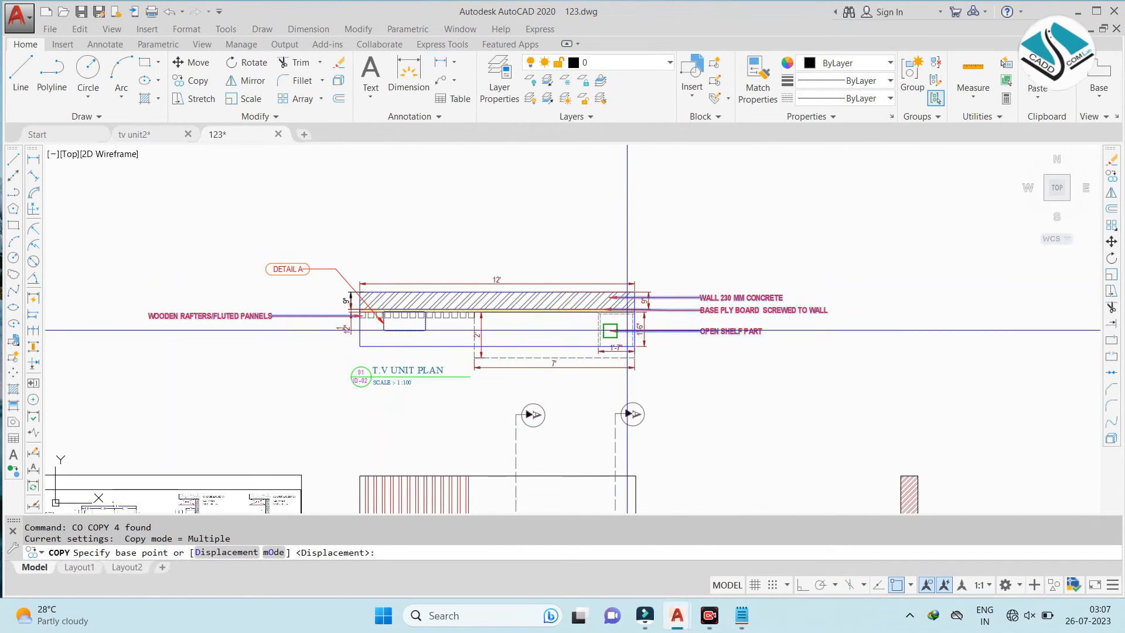
pyautogui.scroll(2, 628, 315)
pyautogui.click(600, 287)
pyautogui.scroll(-6, 593, 206)
pyautogui.moveTo(598, 472); pyautogui.dragTo(598, 312, button='middle')
pyautogui.scroll(4, 648, 296)
pyautogui.moveTo(823, 234); pyautogui.dragTo(605, 284, button='middle')
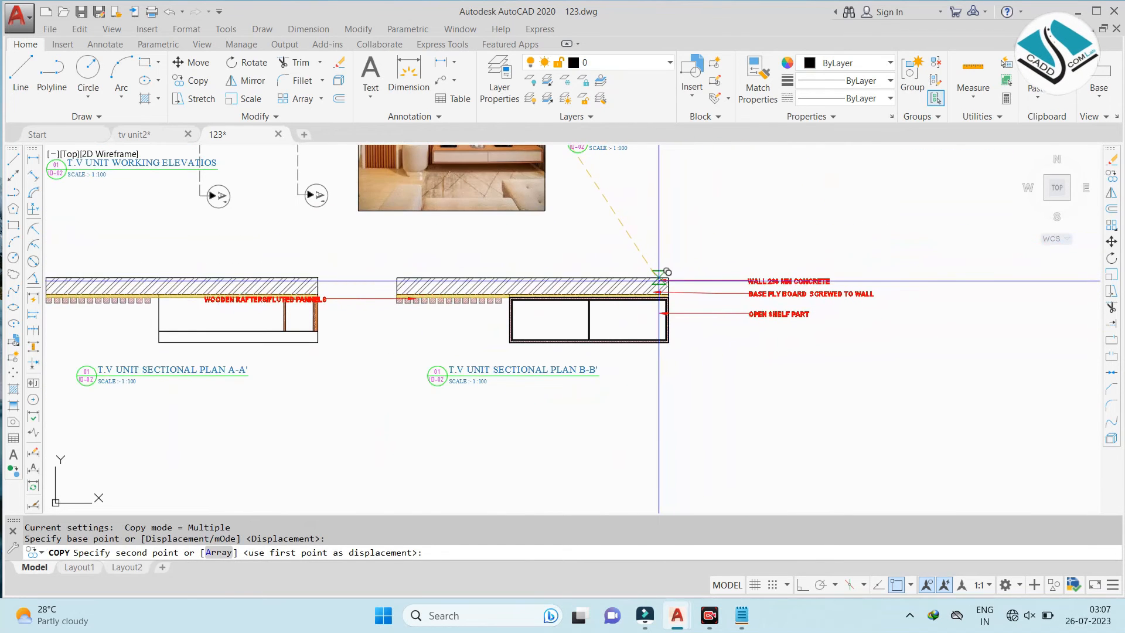
pyautogui.scroll(4, 667, 272)
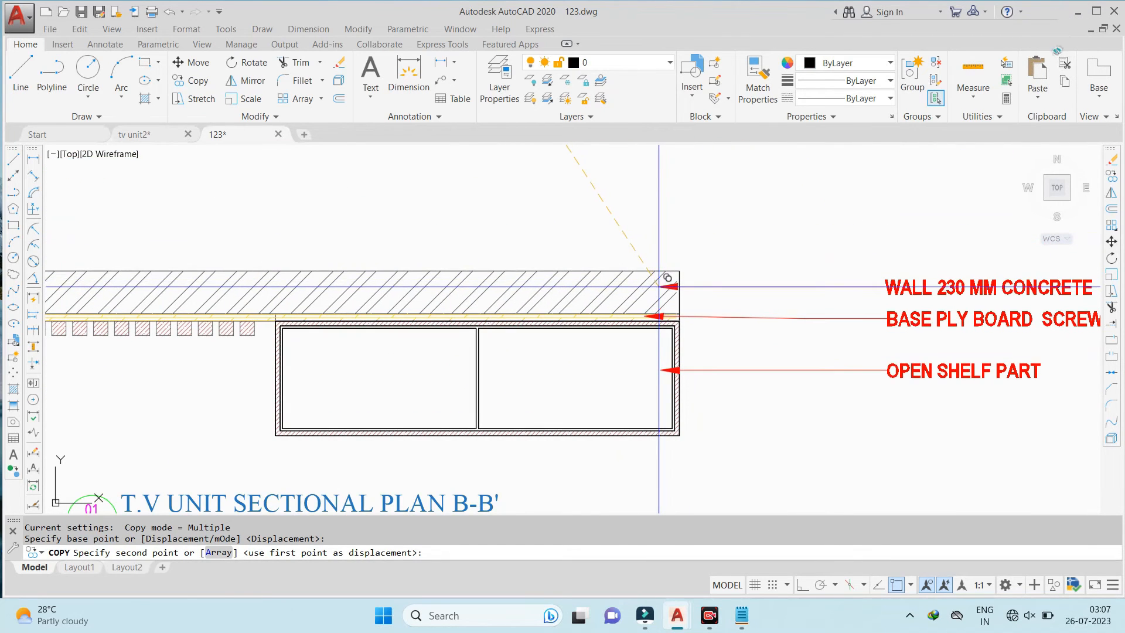
pyautogui.press('Escape')
pyautogui.scroll(-4, 715, 272)
# Move the whole sectional plan A-A', including its title, to the empty space on the far side of sectional plan B-B'
pyautogui.scroll(4, 423, 297)
pyautogui.moveTo(421, 297); pyautogui.dragTo(672, 311, button='middle')
pyautogui.scroll(-2, 258, 304)
pyautogui.moveTo(258, 303); pyautogui.dragTo(597, 300, button='middle')
pyautogui.click(249, 234)
pyautogui.click(785, 469)
pyautogui.write('m')
pyautogui.press('Return')
pyautogui.click(583, 356)
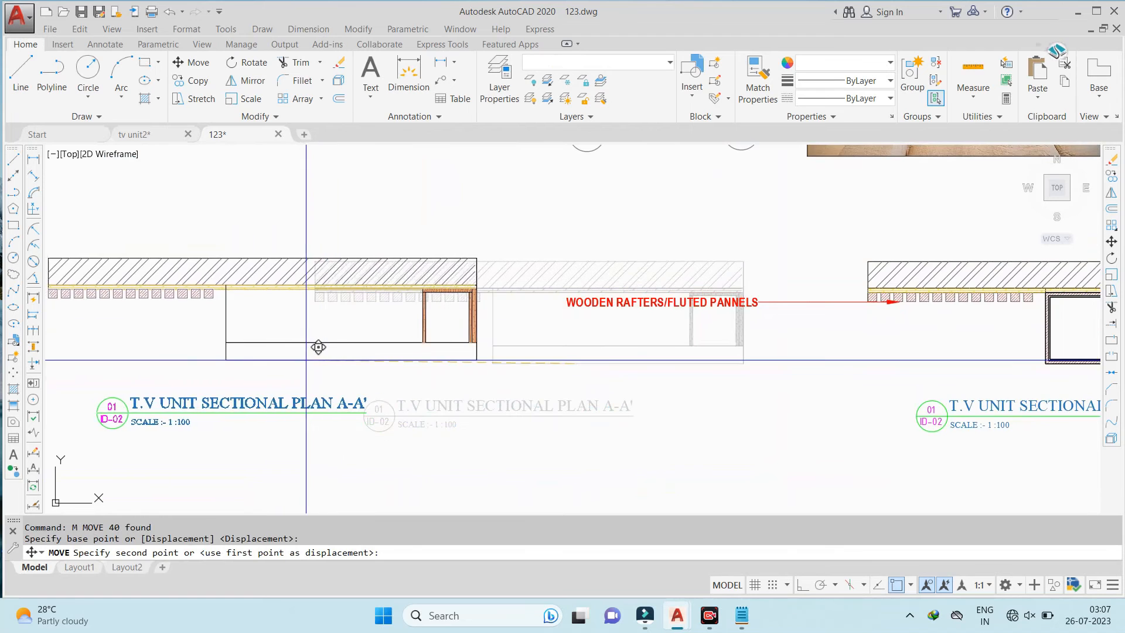
pyautogui.scroll(-4, 465, 364)
pyautogui.press('Escape')
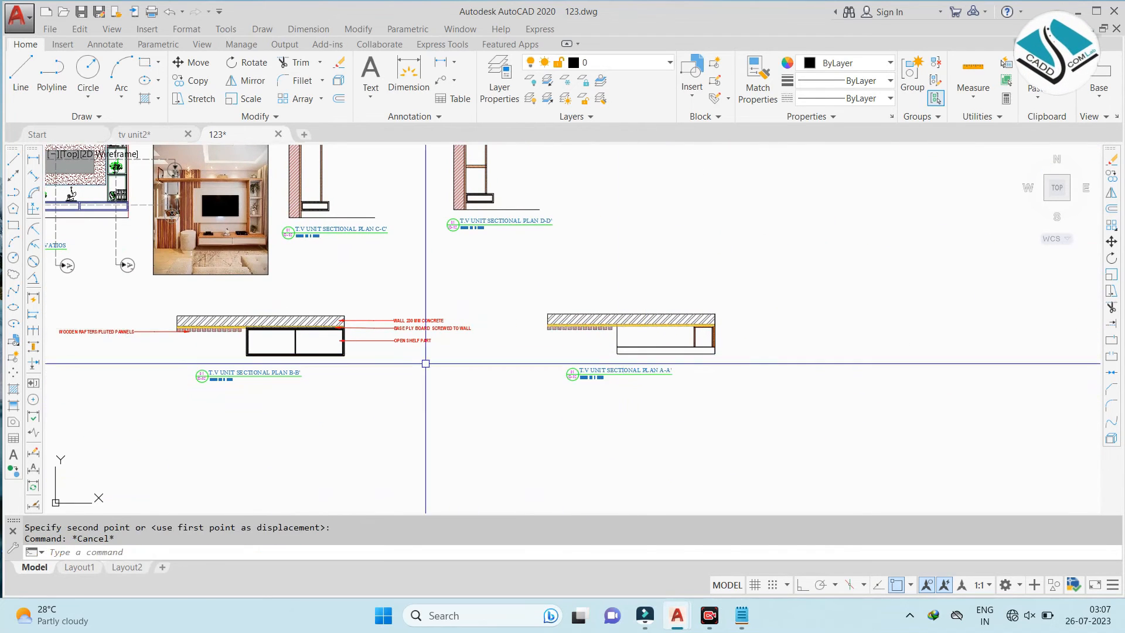
# Copy the four leader labels from sectional plan B-B' onto sectional plan A-A', pointing at its wall, ply board, shelf and rafters
pyautogui.scroll(2, 549, 334)
pyautogui.moveTo(348, 329); pyautogui.dragTo(572, 326, button='middle')
pyautogui.click(600, 263)
pyautogui.click(546, 357)
pyautogui.moveTo(328, 316); pyautogui.dragTo(468, 316, button='middle')
pyautogui.click(230, 276)
pyautogui.click(160, 362)
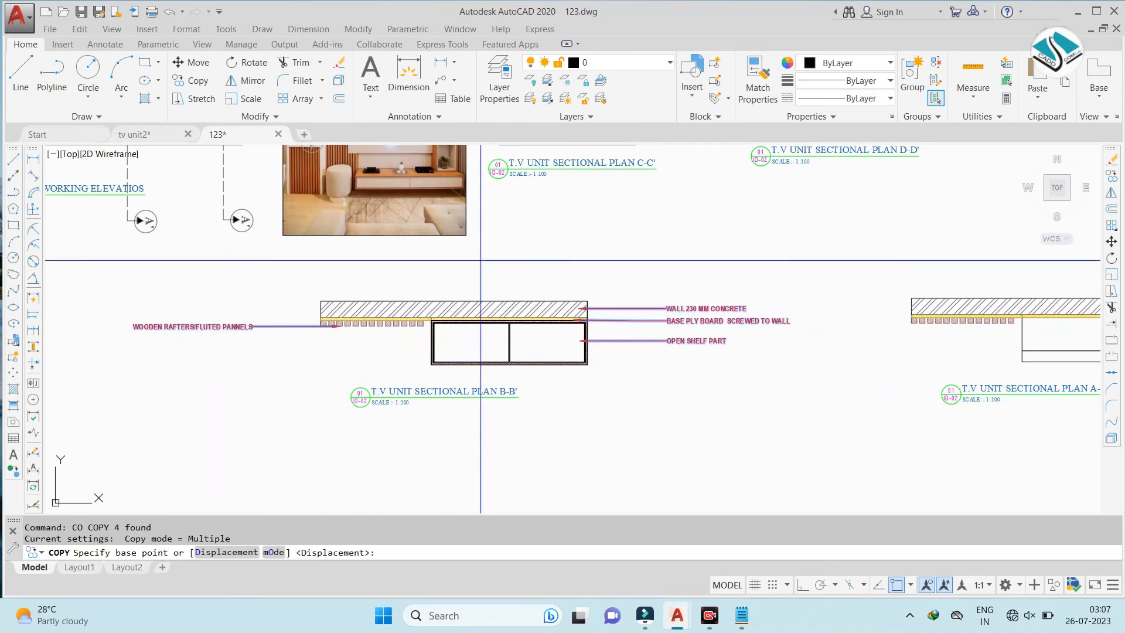
pyautogui.scroll(3, 639, 337)
pyautogui.click(490, 263)
pyautogui.scroll(-5, 490, 263)
pyautogui.scroll(5, 693, 334)
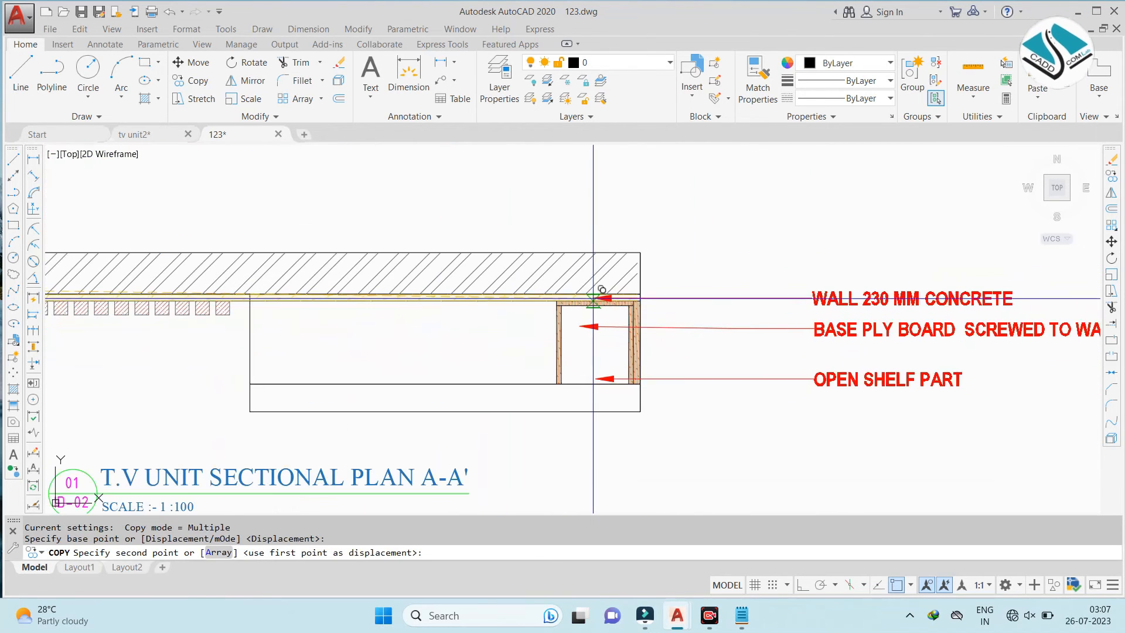
pyautogui.click(602, 264)
pyautogui.scroll(-4, 686, 259)
pyautogui.press('Escape')
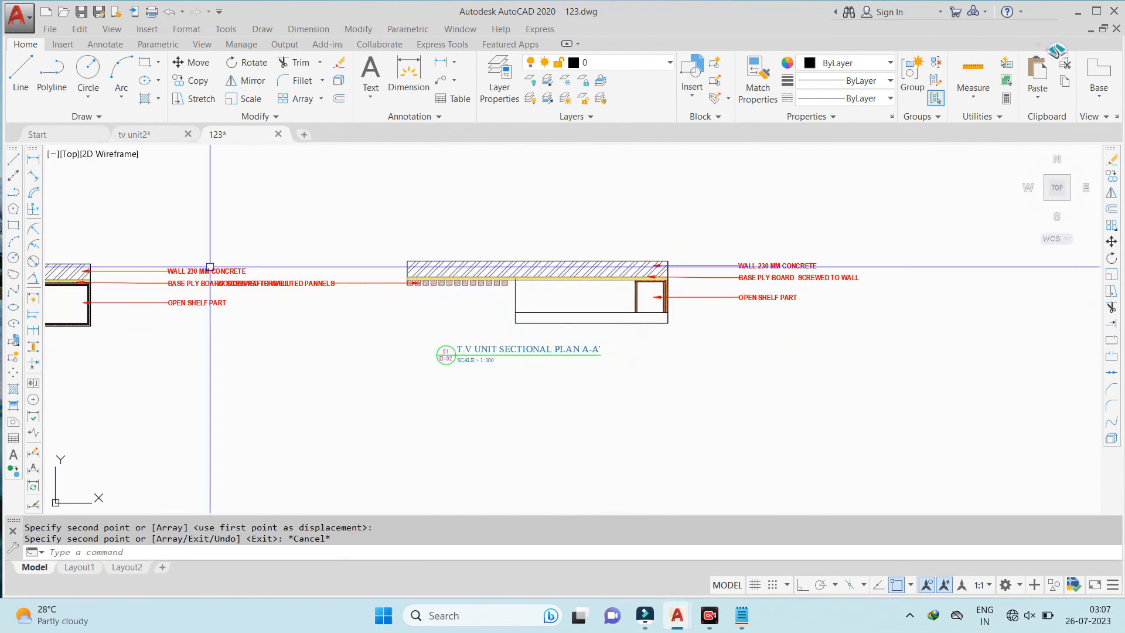
# Examine the placement of the copied leader labels around sectional plans B-B' and A-A'
pyautogui.moveTo(196, 269); pyautogui.dragTo(447, 269, button='middle')
pyautogui.scroll(2, 385, 291)
pyautogui.moveTo(290, 303); pyautogui.dragTo(502, 307, button='middle')
pyautogui.scroll(-2, 502, 308)
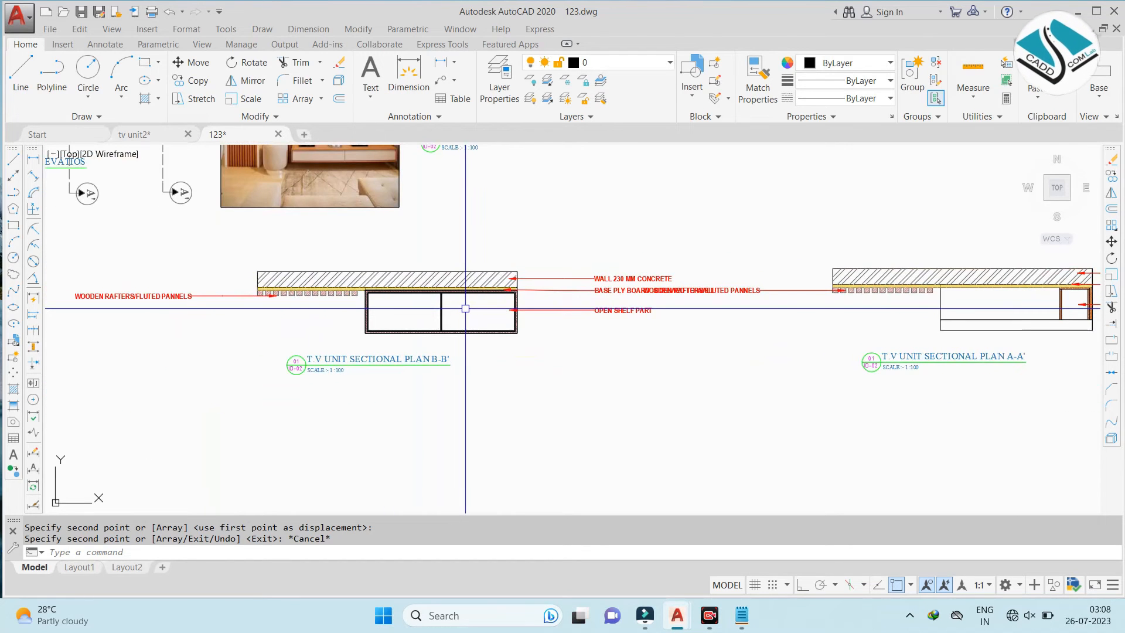
pyautogui.scroll(-2, 467, 309)
pyautogui.moveTo(803, 304); pyautogui.dragTo(703, 292, button='middle')
pyautogui.scroll(2, 701, 291)
pyautogui.moveTo(649, 263); pyautogui.dragTo(505, 287, button='middle')
pyautogui.scroll(2, 737, 339)
pyautogui.scroll(-2, 738, 339)
# Add the text OPEN SHELF inside the hatched shelf compartment of sectional plan A-A'
pyautogui.press('Escape')
pyautogui.scroll(6, 644, 313)
pyautogui.write('t')
pyautogui.click(508, 303)
pyautogui.click(612, 363)
pyautogui.write('OPEN SHELF')
pyautogui.click(698, 279)
pyautogui.press('Escape')
# Move the OPEN SHELF text towards the middle of its compartment in sectional plan A-A'
pyautogui.scroll(2, 567, 319)
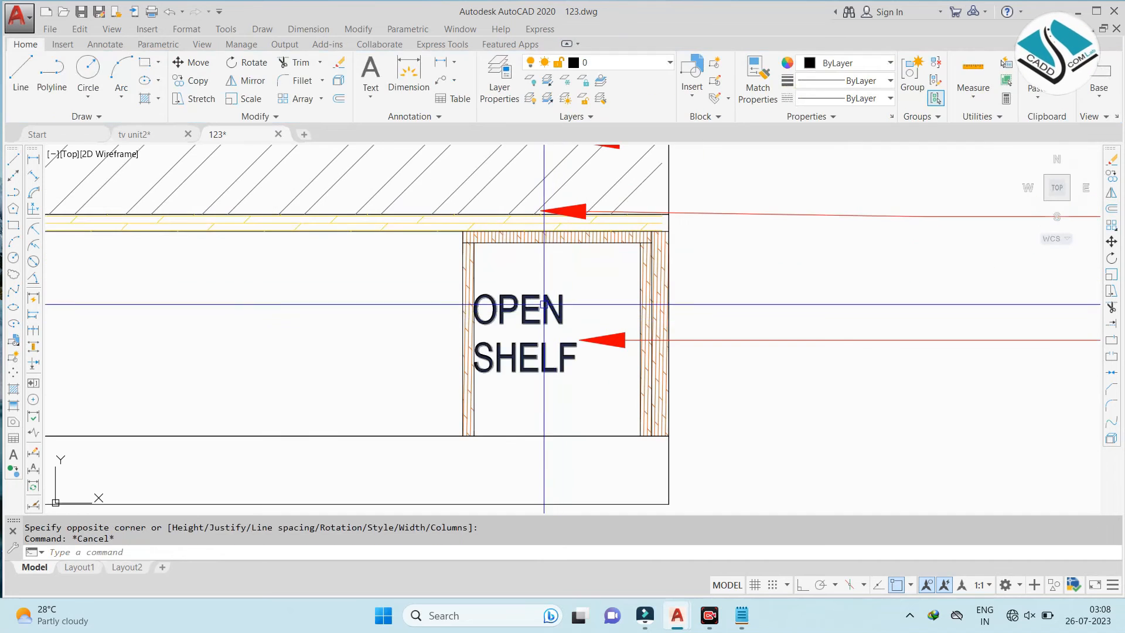
pyautogui.write('m')
pyautogui.click(524, 315)
pyautogui.click(551, 313)
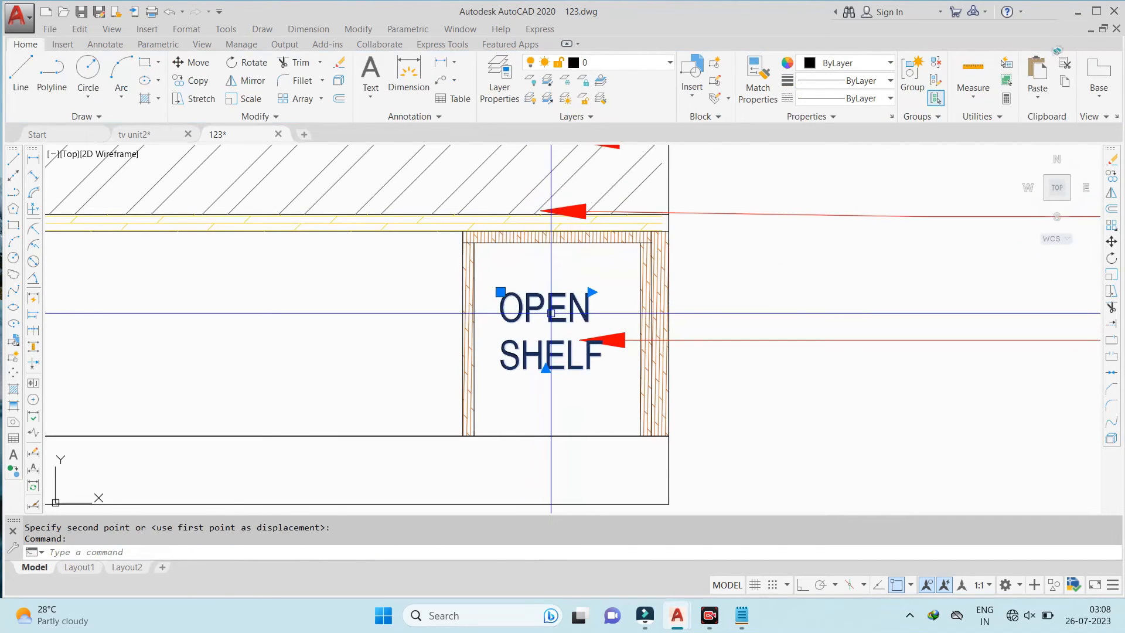
# Copy the OPEN SHELF text from sectional plan A-A' into the dashed shelf area of the T.V unit plan
pyautogui.write('co')
pyautogui.press('space')
pyautogui.click(551, 313)
pyautogui.scroll(-8, 432, 334)
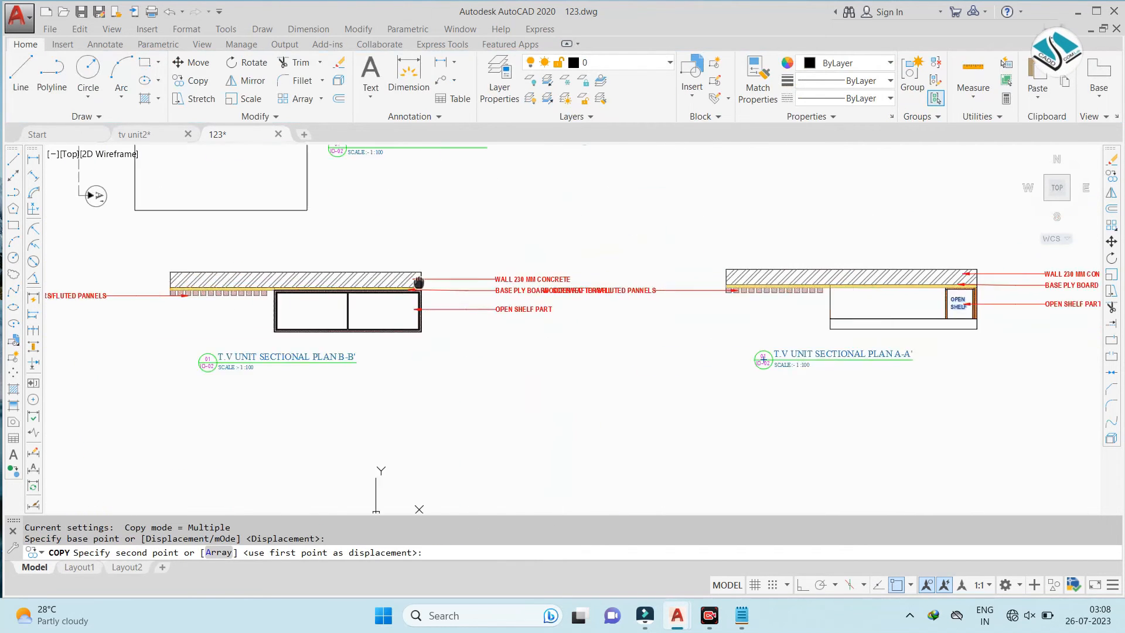
pyautogui.scroll(8, 384, 232)
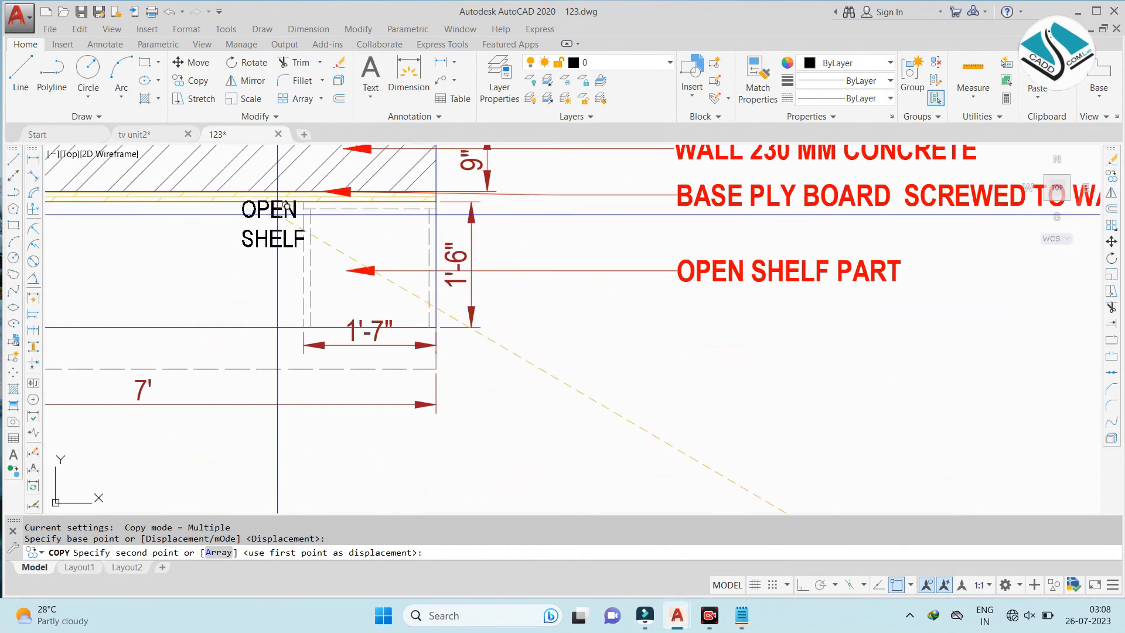
pyautogui.click(371, 241)
pyautogui.scroll(-8, 431, 196)
pyautogui.moveTo(610, 404); pyautogui.dragTo(581, 295, button='middle')
pyautogui.press('Escape')
# Change the OPEN SHELF PART label of sectional plan B-B' to BOTTOM SHELF CLOSED
pyautogui.moveTo(572, 415); pyautogui.dragTo(535, 335, button='middle')
pyautogui.scroll(4, 534, 334)
pyautogui.scroll(2, 879, 300)
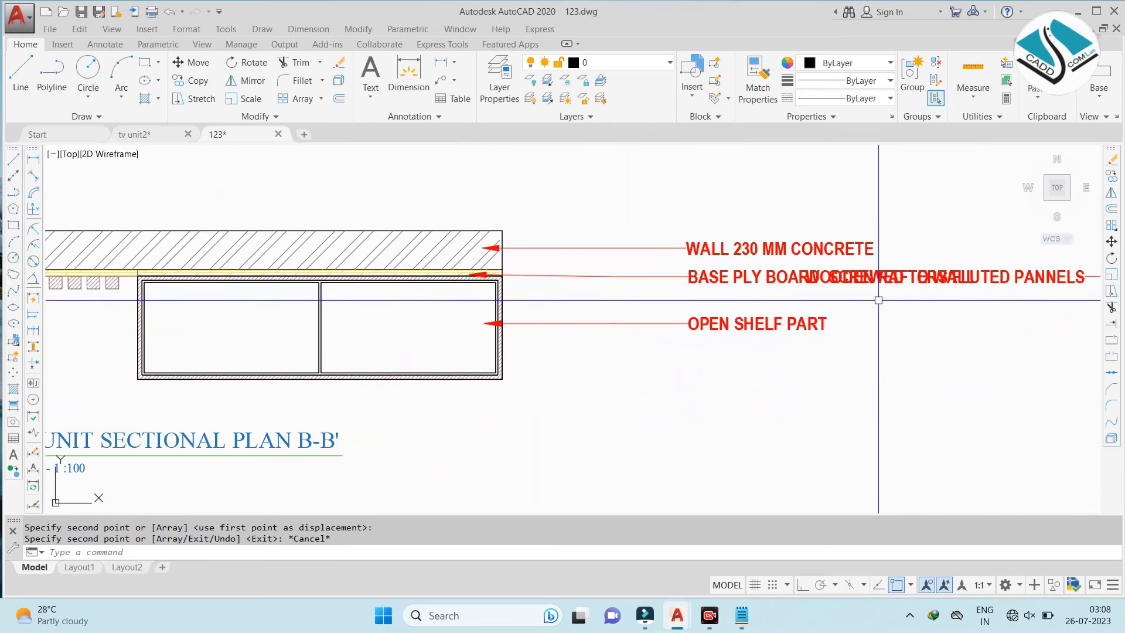
pyautogui.click(721, 321)
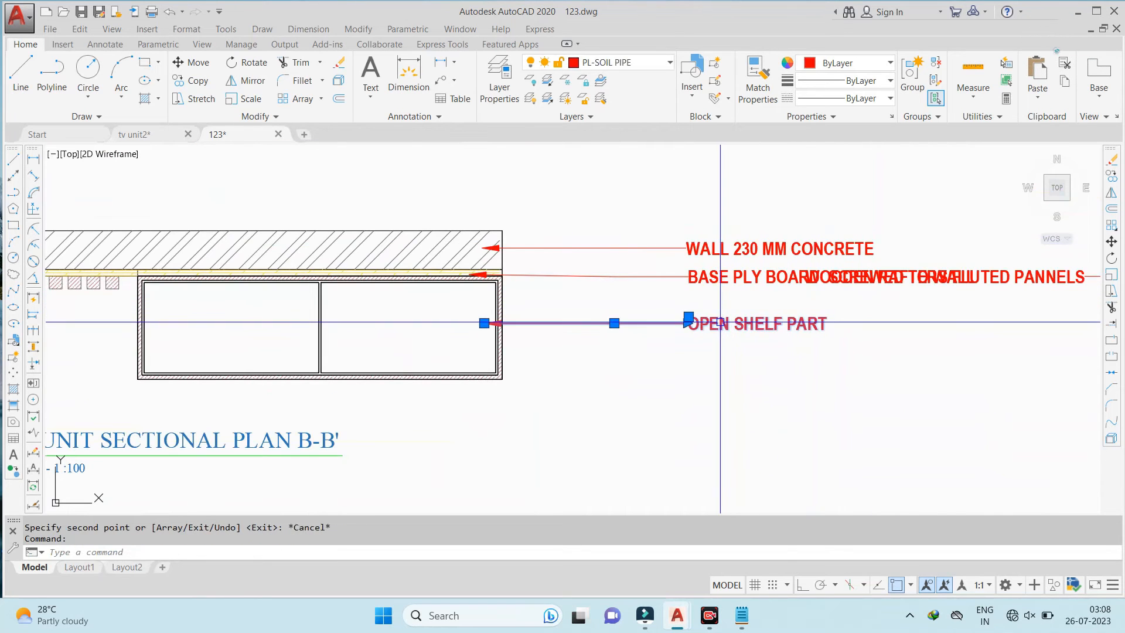
pyautogui.doubleClick(724, 322)
pyautogui.scroll(4, 725, 322)
pyautogui.scroll(-6, 714, 329)
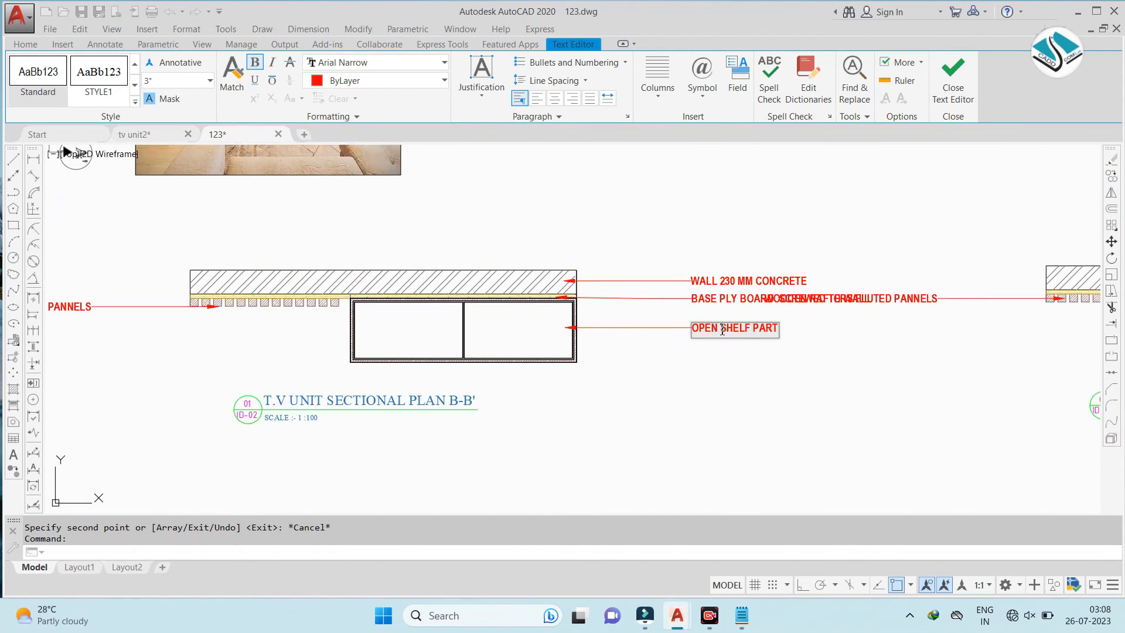
pyautogui.scroll(-2, 723, 330)
pyautogui.scroll(6, 729, 329)
pyautogui.hotkey('ctrl', 'a')
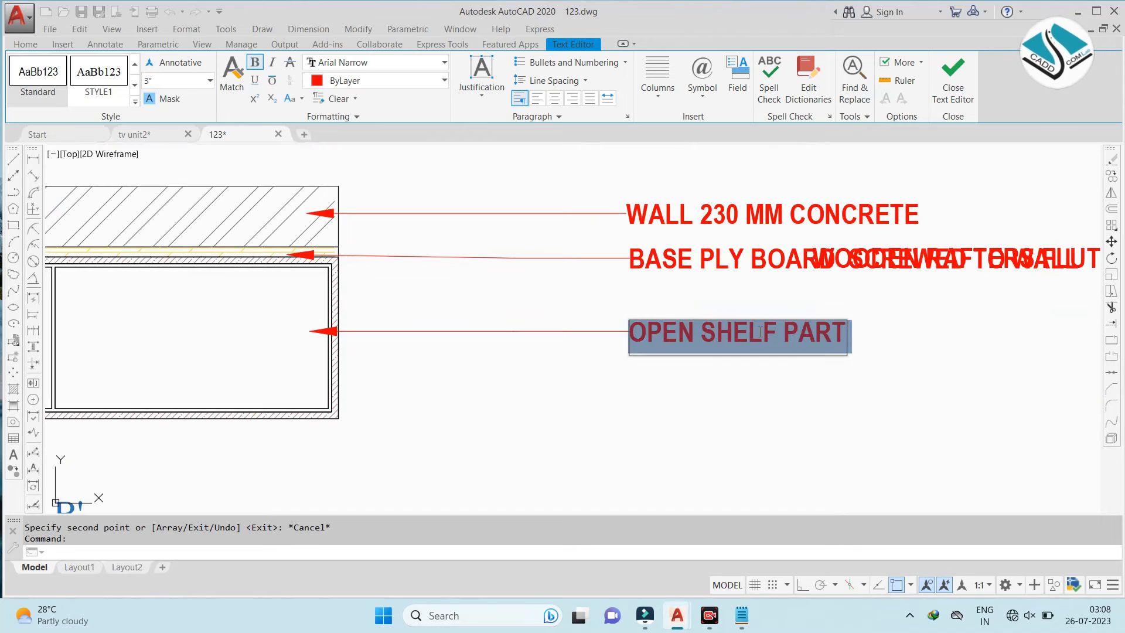
pyautogui.write('BOTTOM')
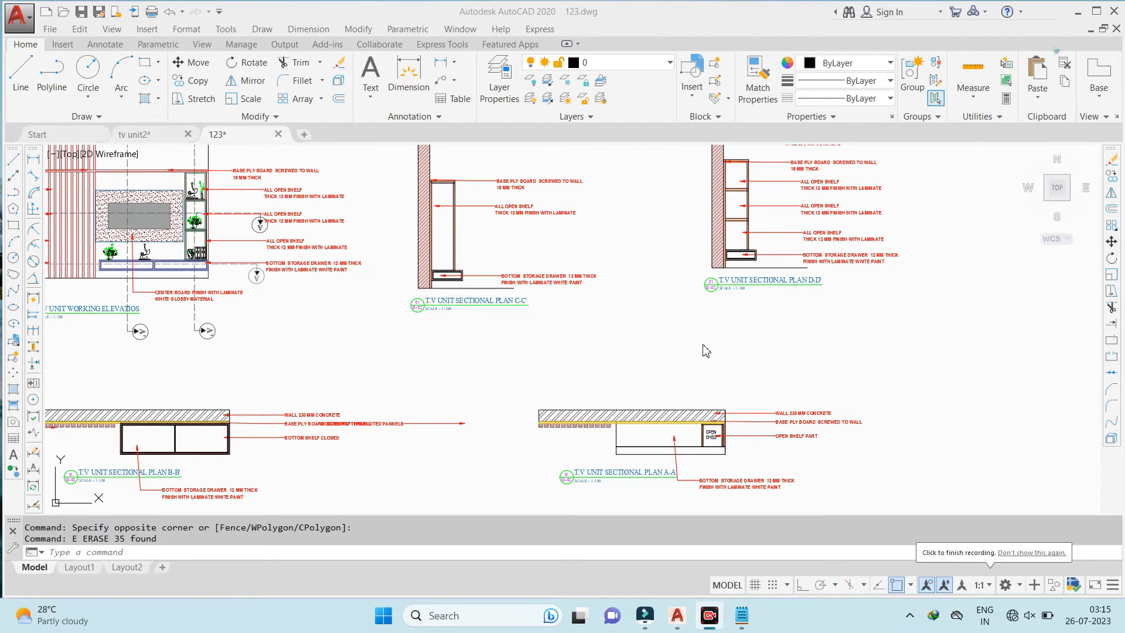
# Examine the finished material labels on the sections and the T.V unit working elevation
pyautogui.scroll(-2, 337, 346)
pyautogui.click(498, 278)
pyautogui.click(538, 293)
pyautogui.moveTo(538, 293); pyautogui.dragTo(635, 303, button='middle')
pyautogui.scroll(6, 176, 242)
pyautogui.scroll(-2, 450, 283)
pyautogui.moveTo(486, 299); pyautogui.dragTo(445, 281, button='middle')
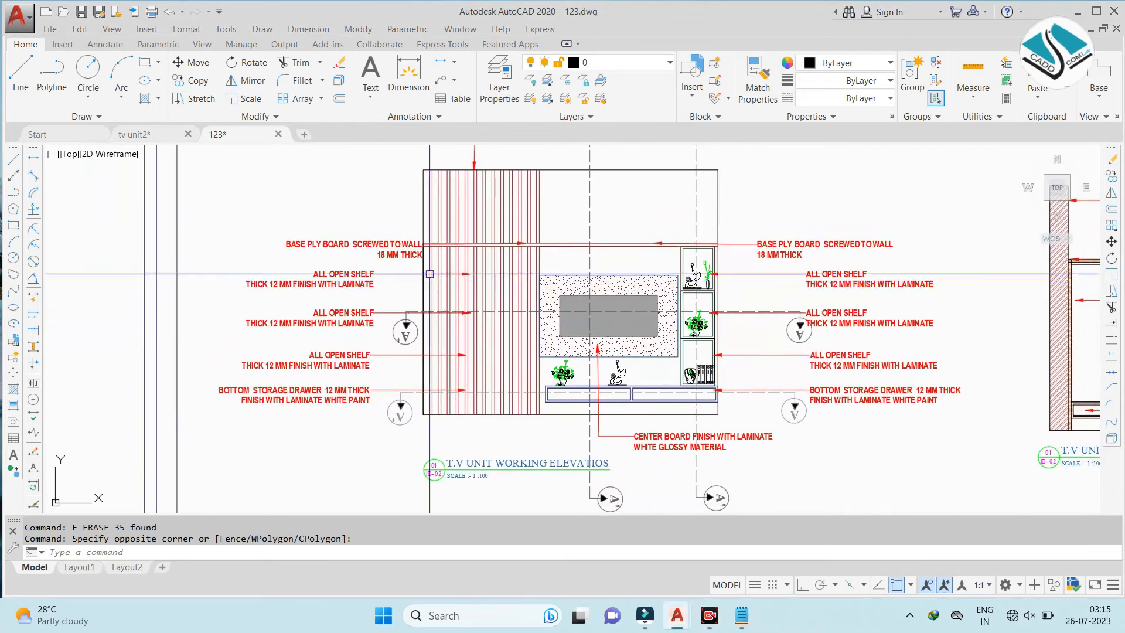
# Examine the working elevation, the sections and the DETAIL A callout on the T.V unit plan
pyautogui.scroll(4, 391, 260)
pyautogui.scroll(-2, 356, 226)
pyautogui.scroll(-2, 338, 323)
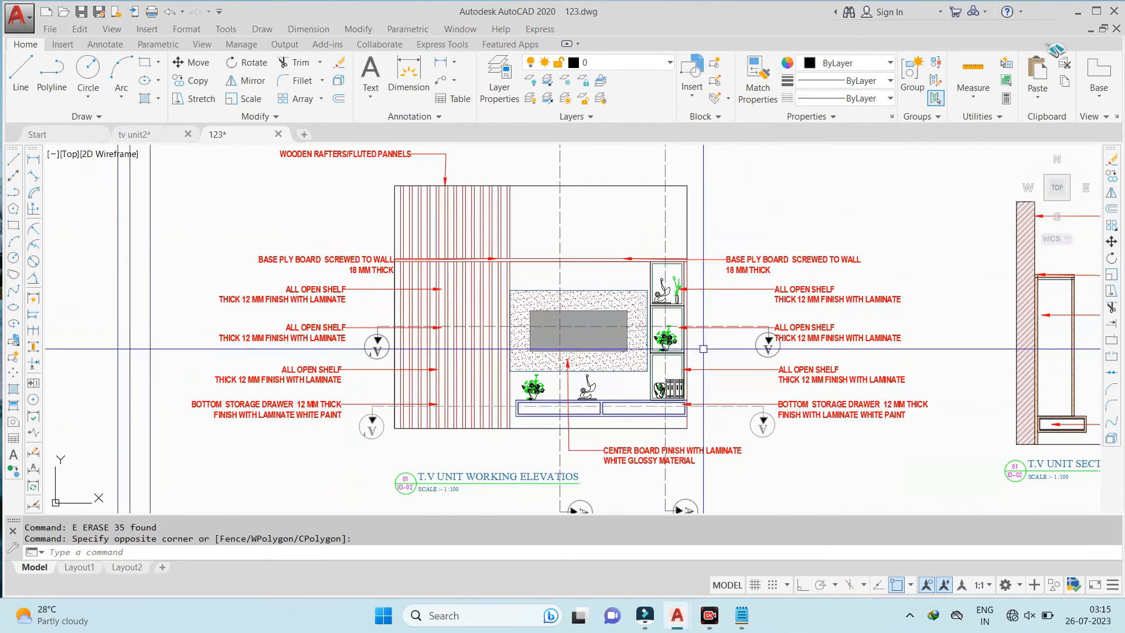
pyautogui.moveTo(801, 312); pyautogui.dragTo(431, 274, button='middle')
pyautogui.scroll(2, 430, 274)
pyautogui.scroll(2, 429, 275)
pyautogui.scroll(-2, 472, 232)
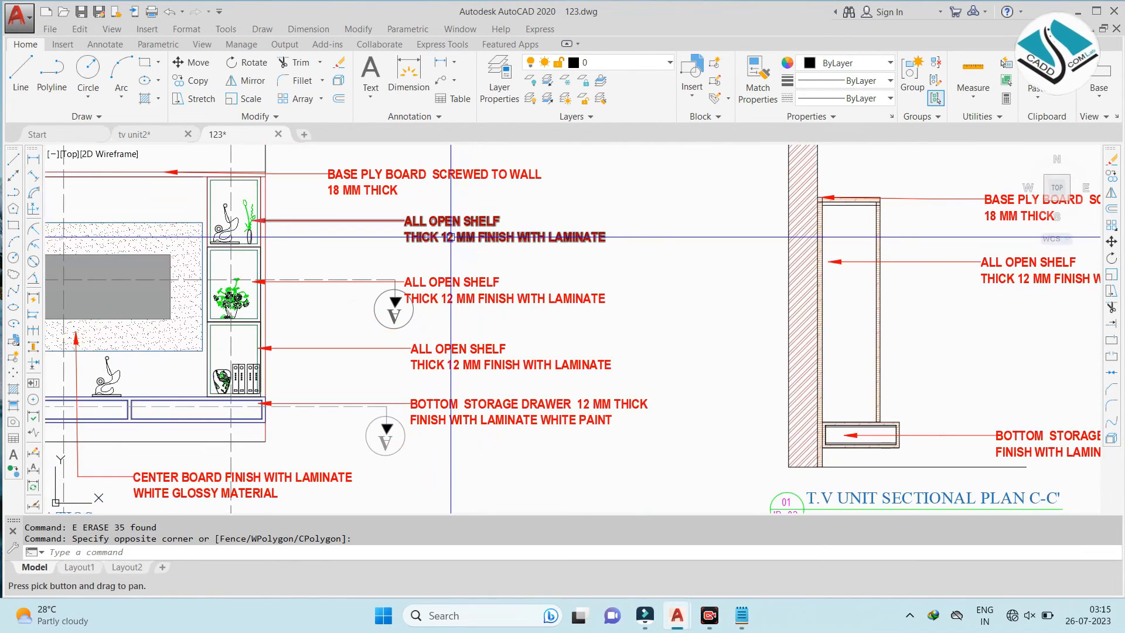
pyautogui.scroll(-6, 451, 237)
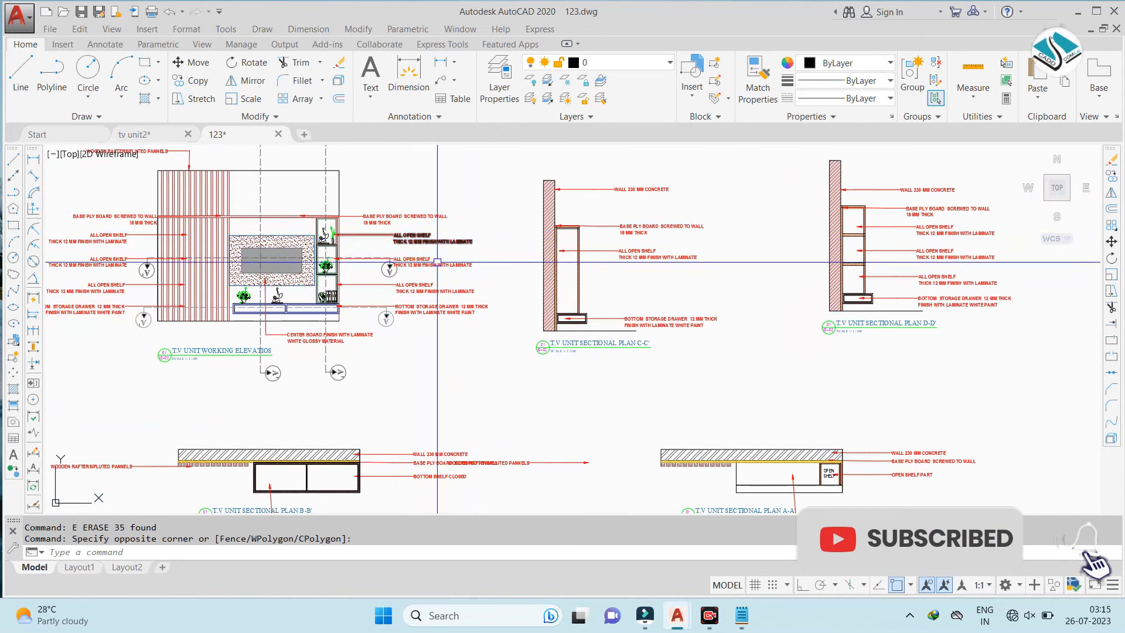
pyautogui.scroll(-2, 476, 264)
pyautogui.moveTo(559, 332); pyautogui.dragTo(614, 360, button='middle')
pyautogui.moveTo(455, 241); pyautogui.dragTo(511, 289, button='middle')
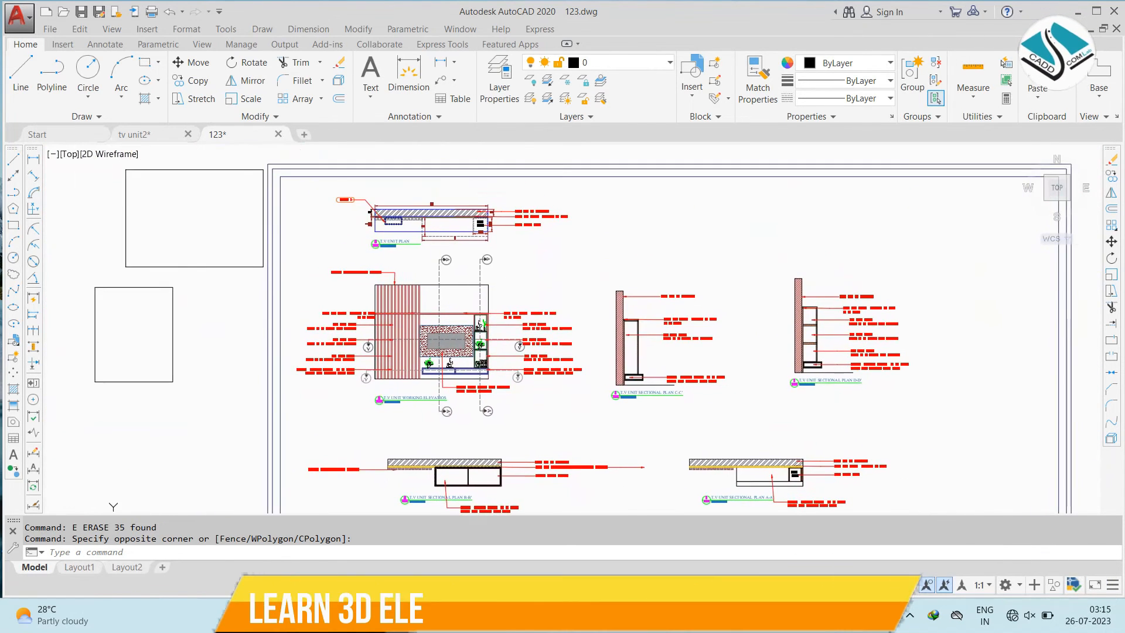
pyautogui.scroll(4, 417, 214)
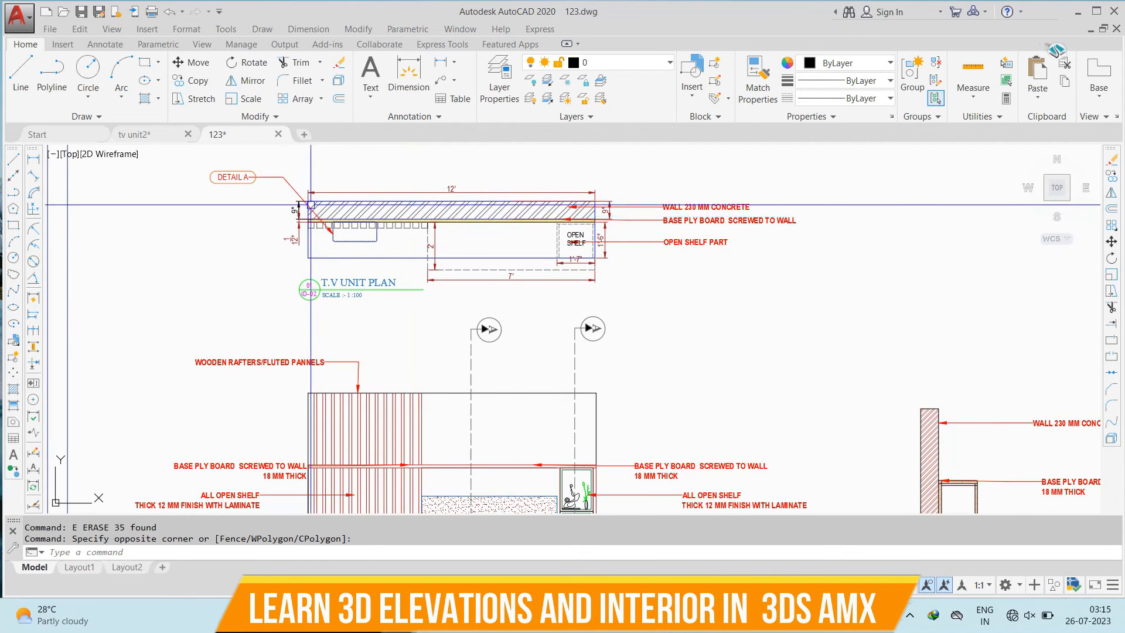
pyautogui.scroll(4, 311, 204)
pyautogui.press('Escape')
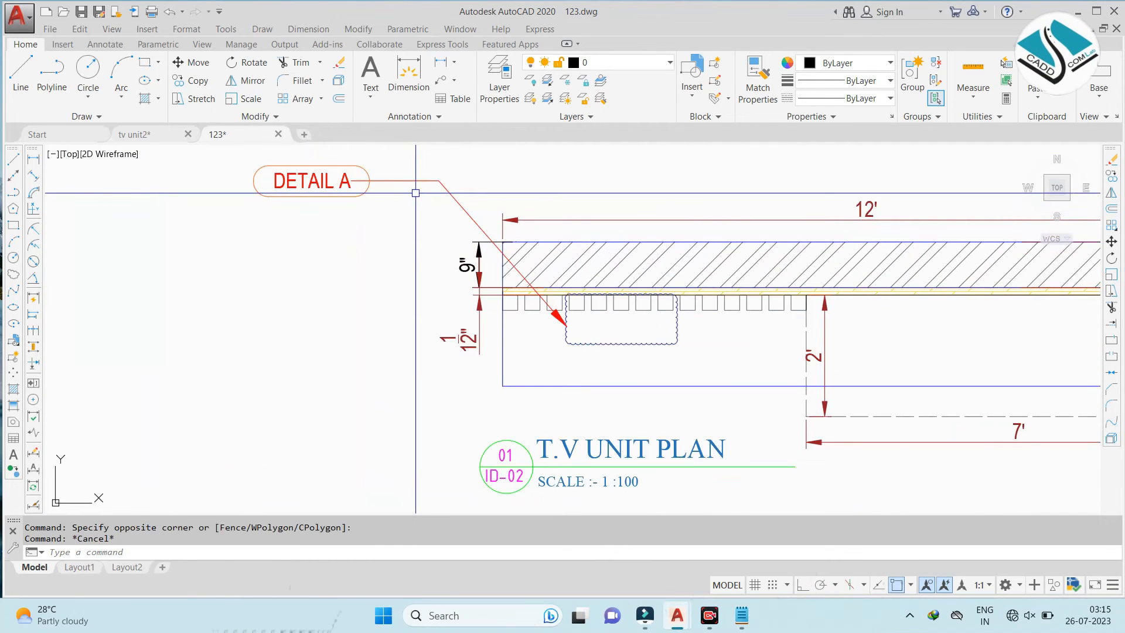
pyautogui.scroll(-2, 409, 199)
pyautogui.scroll(-2, 474, 351)
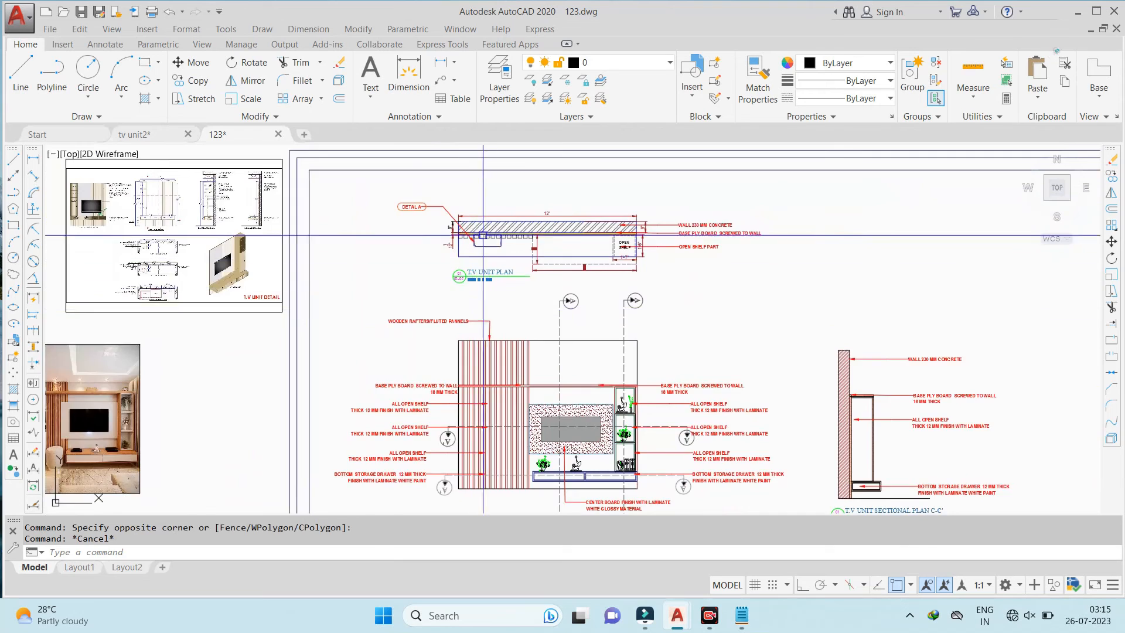
pyautogui.scroll(4, 476, 264)
pyautogui.scroll(-2, 381, 293)
pyautogui.scroll(1, 414, 352)
pyautogui.scroll(-1, 469, 352)
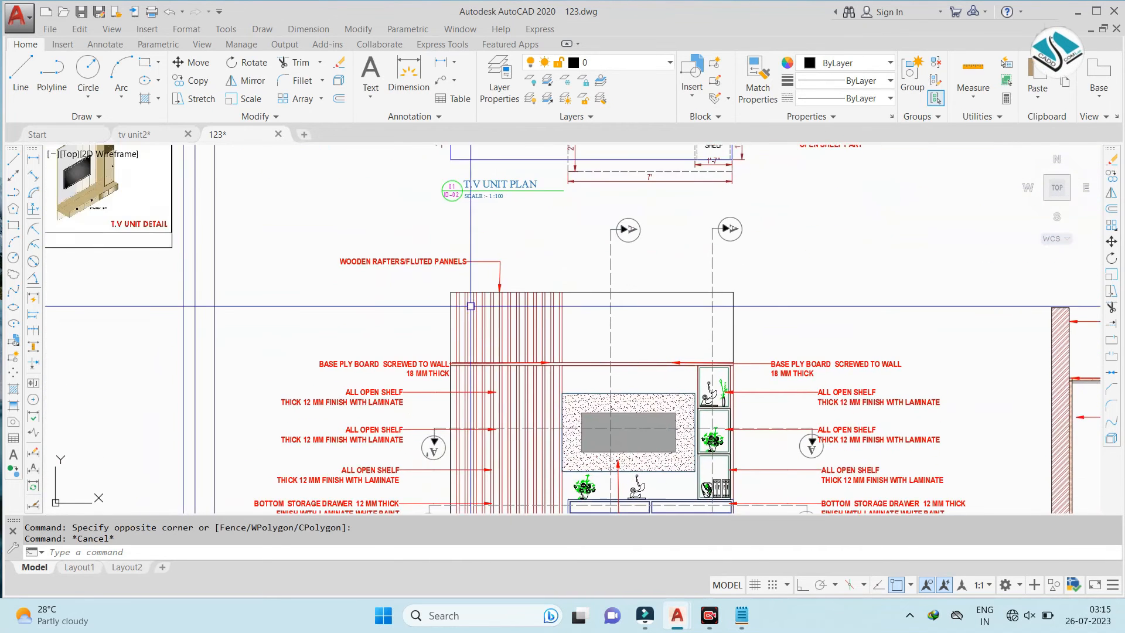
pyautogui.scroll(4, 469, 293)
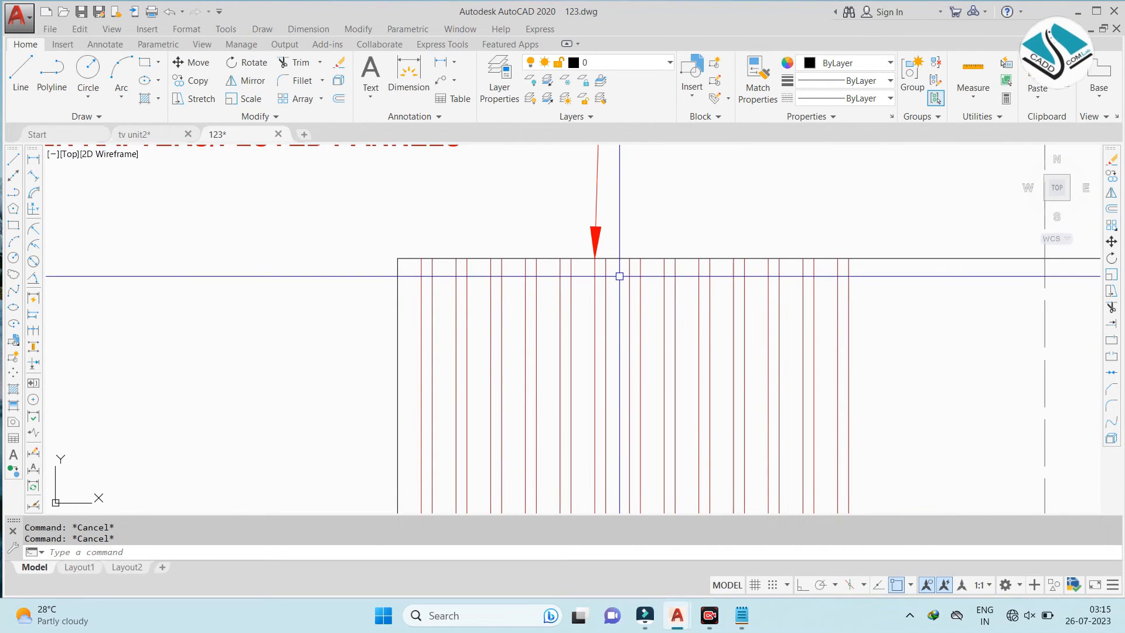
# Copy the DETAIL A callout with its leader from the T.V unit plan to the empty area above sections C-C' and D-D'
pyautogui.scroll(-2, 504, 302)
pyautogui.scroll(-6, 511, 299)
pyautogui.scroll(6, 524, 205)
pyautogui.click(358, 220)
pyautogui.click(226, 262)
pyautogui.write('co')
pyautogui.press('Return')
pyautogui.click(350, 245)
pyautogui.scroll(-6, 350, 246)
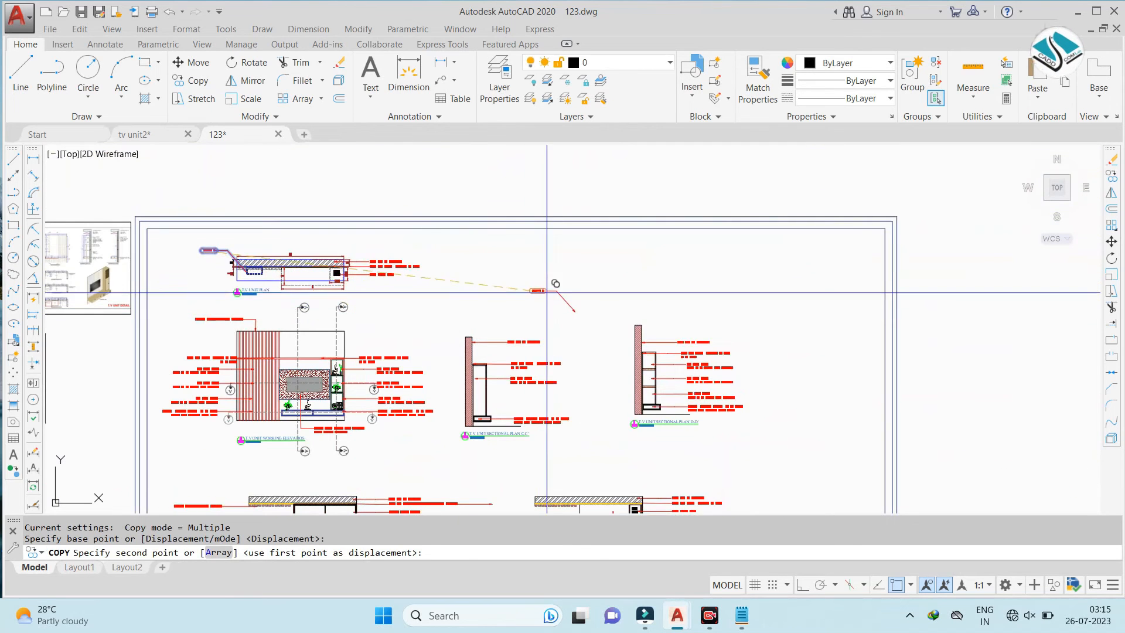
pyautogui.scroll(2, 706, 257)
pyautogui.click(408, 241)
pyautogui.press('Escape')
# Copy the five rafter squares and their revision cloud from the T.V unit plan to the tip of the copied DETAIL A leader
pyautogui.moveTo(327, 266); pyautogui.dragTo(633, 252, button='middle')
pyautogui.scroll(2, 633, 253)
pyautogui.moveTo(276, 263); pyautogui.dragTo(760, 265, button='middle')
pyautogui.scroll(7, 564, 263)
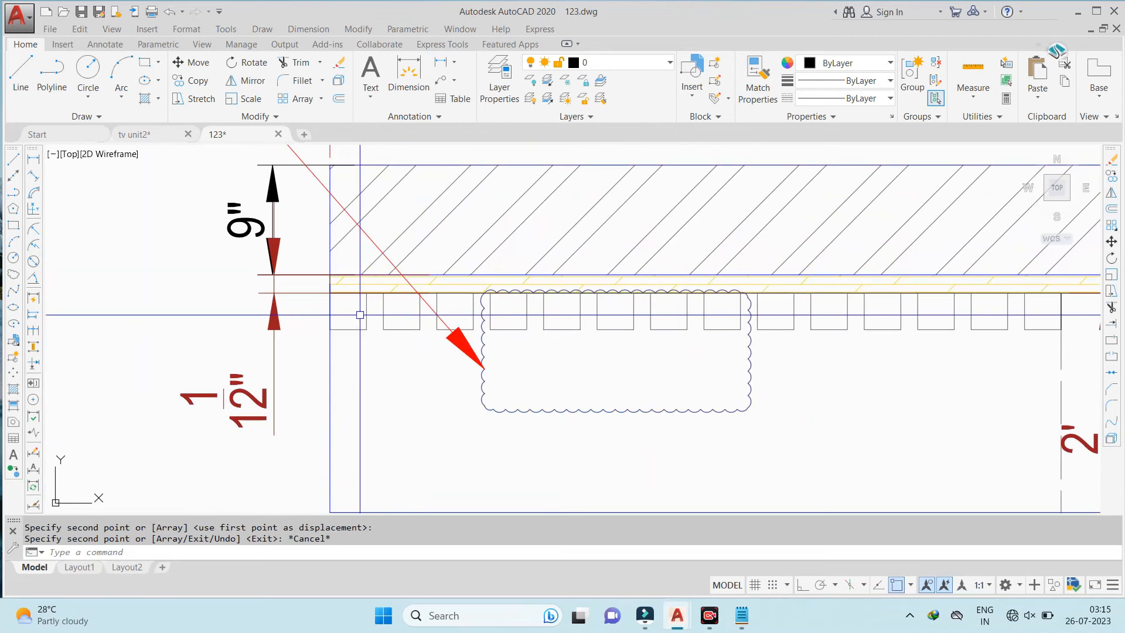
pyautogui.click(307, 256)
pyautogui.press('Escape')
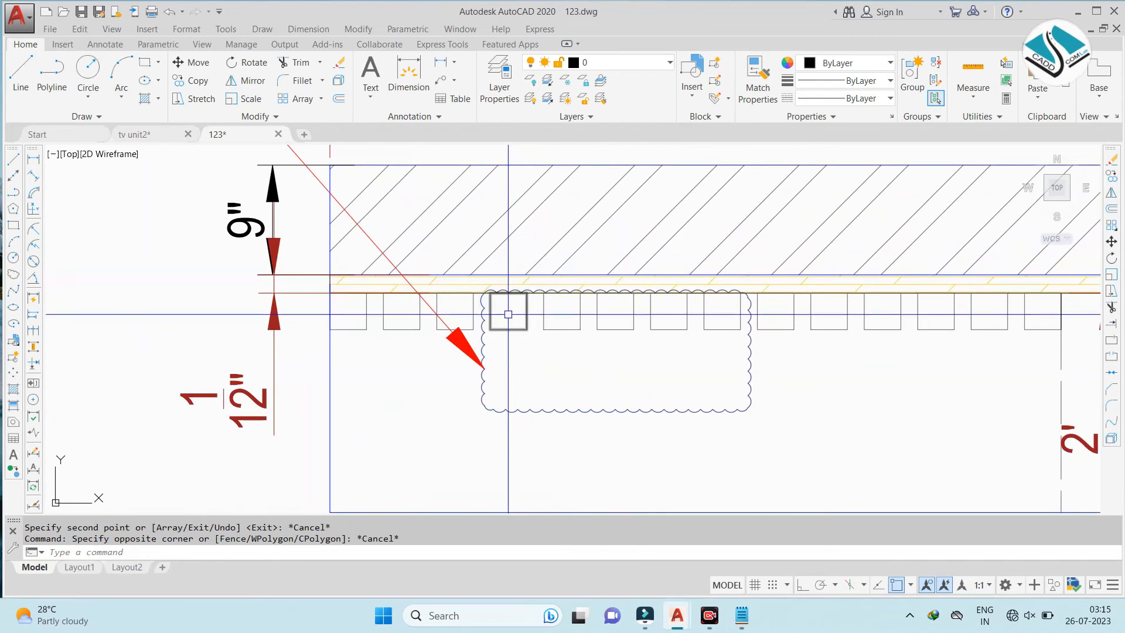
pyautogui.click(453, 257)
pyautogui.click(777, 455)
pyautogui.click(672, 348)
pyautogui.scroll(-9, 274, 296)
pyautogui.scroll(6, 791, 299)
pyautogui.click(736, 363)
pyautogui.press('Escape')
# Erase the copied revision cloud around the five rafter squares of detail A
pyautogui.click(727, 370)
pyautogui.click(701, 410)
pyautogui.write('e')
pyautogui.press('Return')
pyautogui.moveTo(694, 374); pyautogui.dragTo(650, 280, button='middle')
pyautogui.press('Escape')
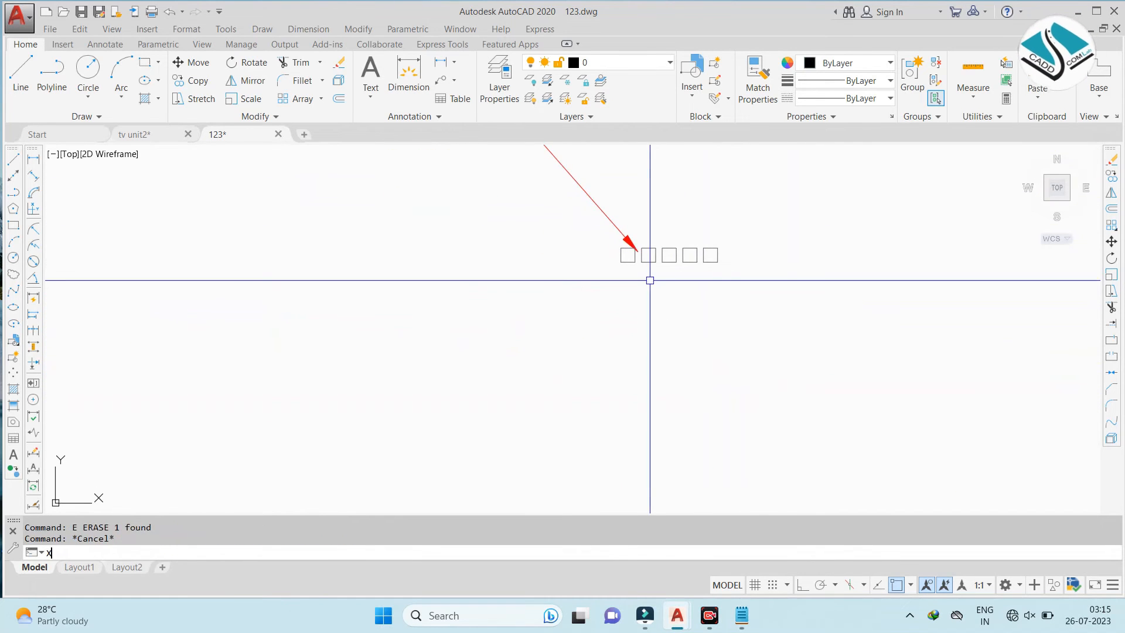
# Draw vertical lines down from the outer lower corners of the first and last rafter squares, with Ortho on
pyautogui.write('l')
pyautogui.press('Return')
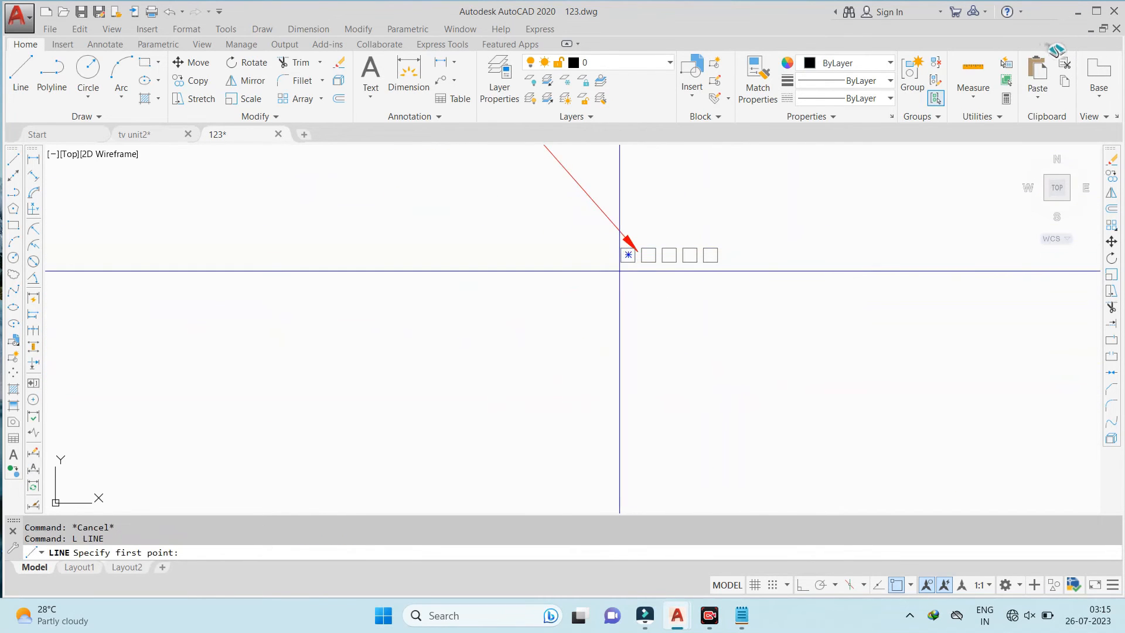
pyautogui.click(621, 256)
pyautogui.click(804, 589)
pyautogui.moveTo(626, 433); pyautogui.dragTo(613, 369, button='middle')
pyautogui.click(615, 388)
pyautogui.press('Escape')
pyautogui.press('Return')
pyautogui.click(705, 199)
pyautogui.click(708, 438)
pyautogui.press('Escape')
# Draw a horizontal base line across the two vertical lines below the rafter squares
pyautogui.press('Return')
pyautogui.click(536, 358)
pyautogui.click(902, 358)
pyautogui.press('Escape')
# Draw vertical lines down past the base line from the first square's right corner and both lower corners of the second square
pyautogui.press('Return')
pyautogui.click(623, 198)
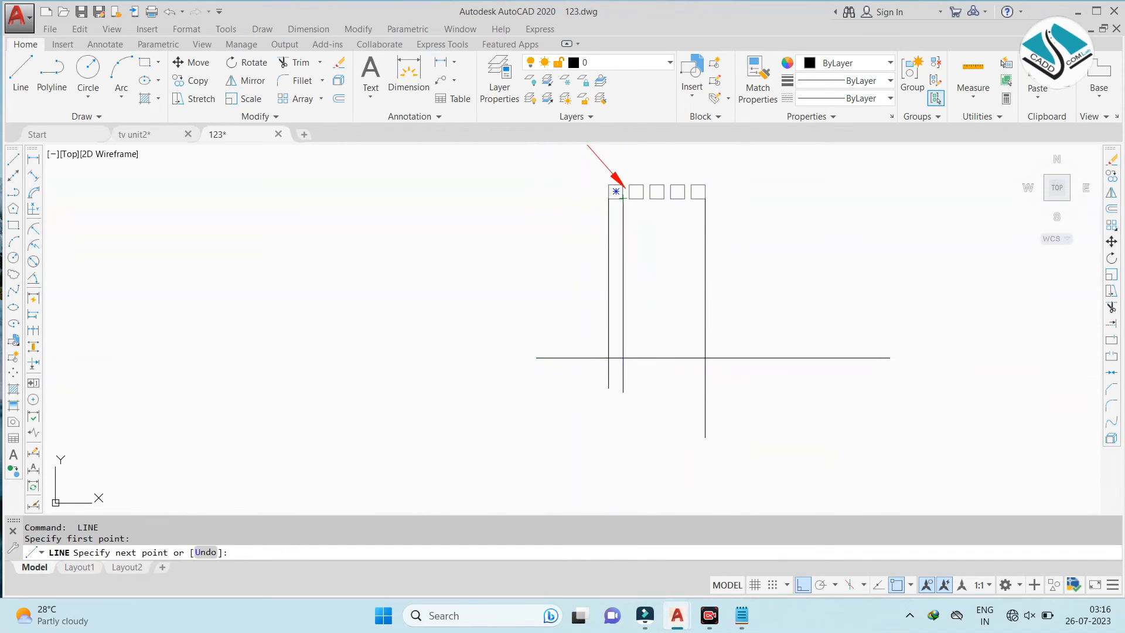
pyautogui.click(630, 199)
pyautogui.click(657, 380)
pyautogui.press('Escape')
pyautogui.press('Return')
pyautogui.click(644, 199)
pyautogui.click(649, 365)
pyautogui.press('Escape')
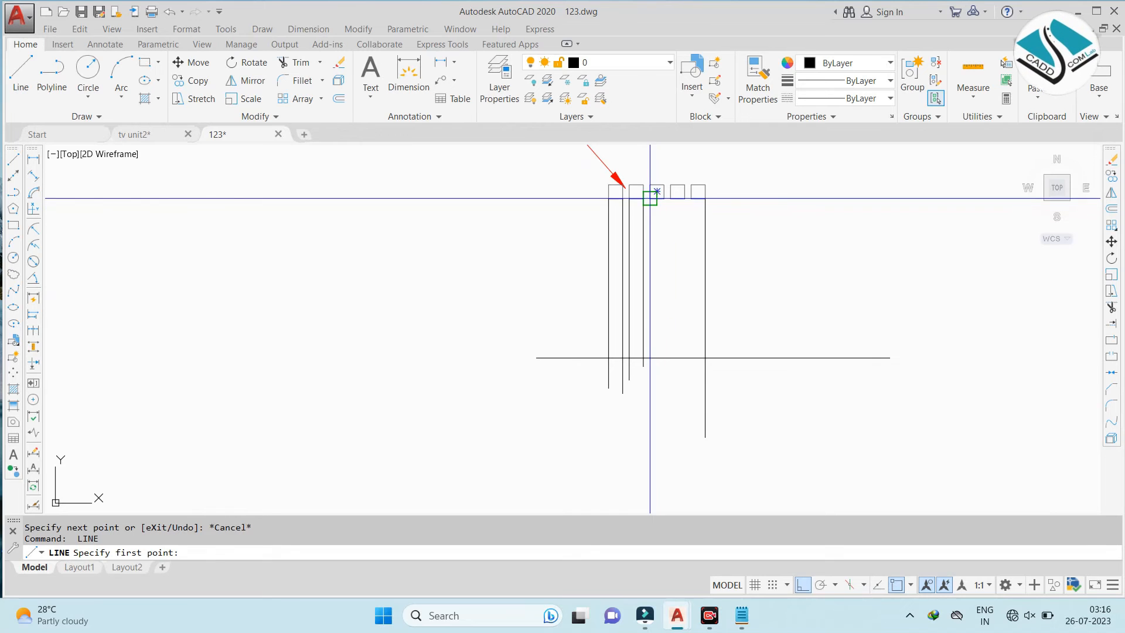
# Draw vertical lines down past the base line from both lower corners of the third rafter square
pyautogui.click(650, 198)
pyautogui.scroll(2, 650, 198)
pyautogui.click(650, 360)
pyautogui.press('Escape')
pyautogui.press('Return')
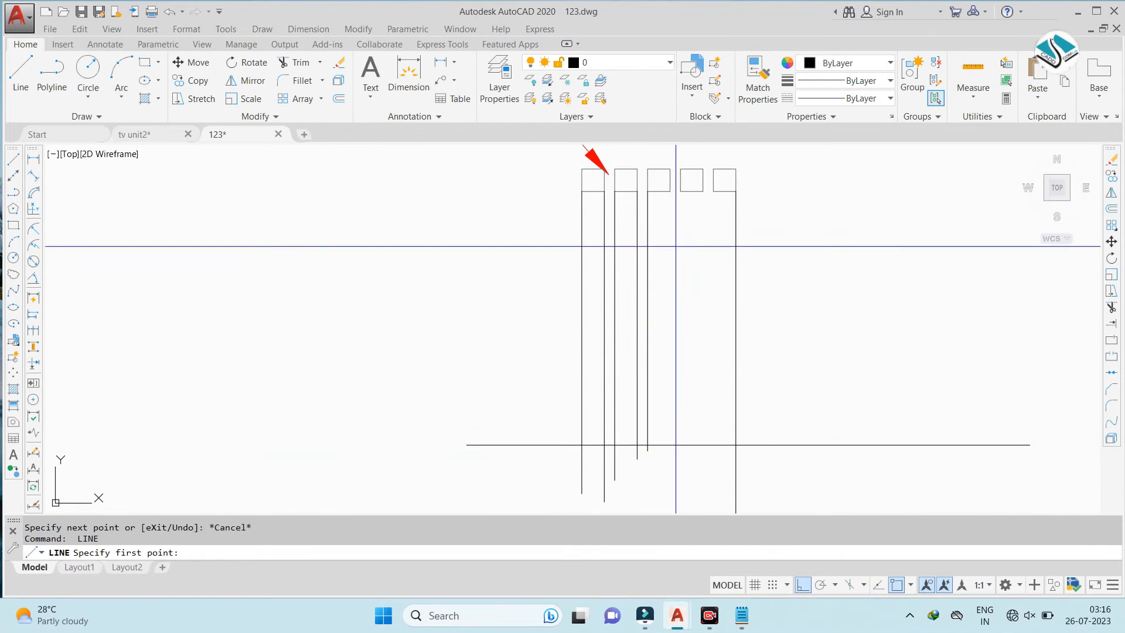
pyautogui.click(671, 191)
pyautogui.click(696, 464)
pyautogui.press('Escape')
# Draw vertical lines down from both lower corners of the fourth rafter square and the left corner of the fifth
pyautogui.press('Return')
pyautogui.click(681, 191)
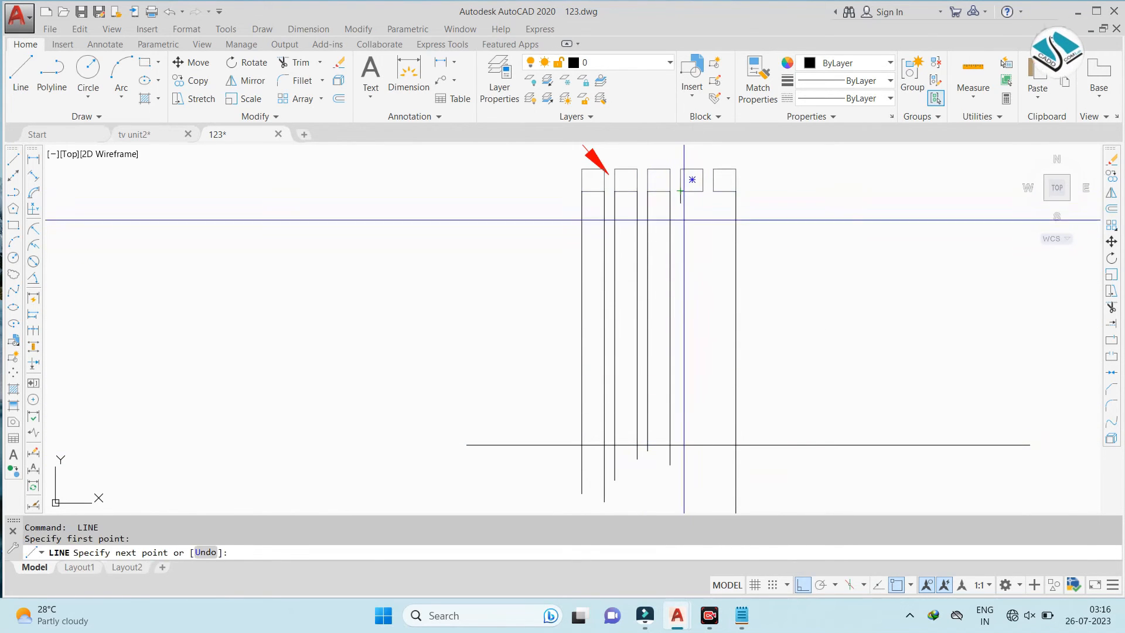
pyautogui.click(694, 470)
pyautogui.press('Escape')
pyautogui.press('Return')
pyautogui.click(703, 191)
pyautogui.click(703, 462)
pyautogui.press('Escape')
pyautogui.press('Return')
pyautogui.click(713, 191)
pyautogui.click(716, 473)
pyautogui.press('Escape')
# Trim the line ends outside the rafters and the base line segments in the gaps, leaving five separate closed rafters
pyautogui.press('Return')
pyautogui.click(776, 432)
pyautogui.click(770, 473)
pyautogui.click(771, 494)
pyautogui.click(504, 451)
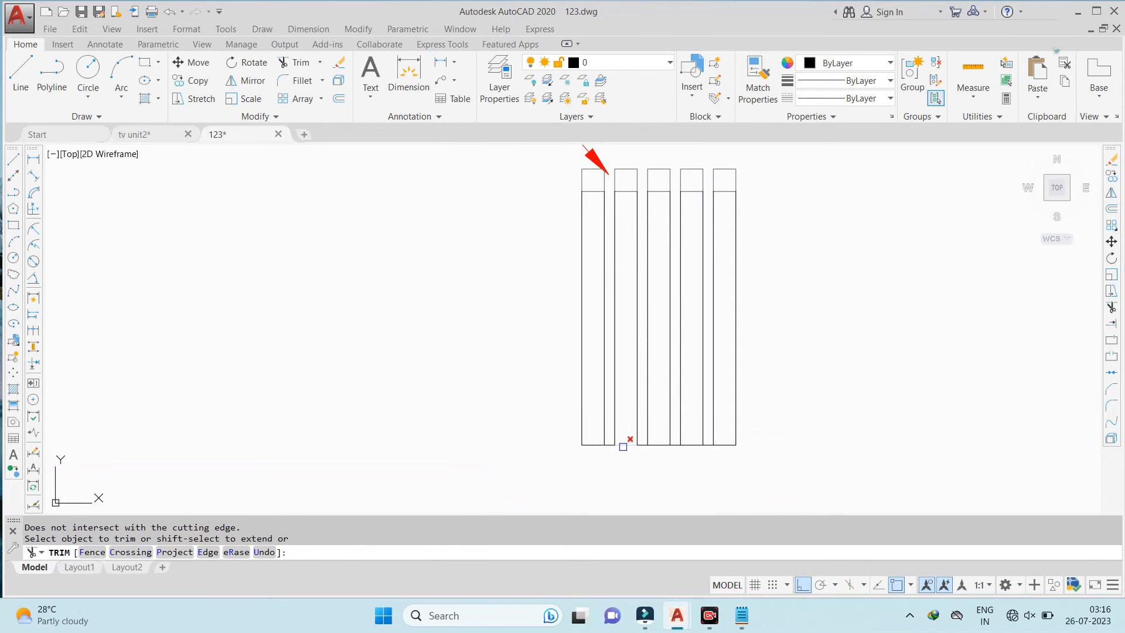
pyautogui.scroll(4, 618, 448)
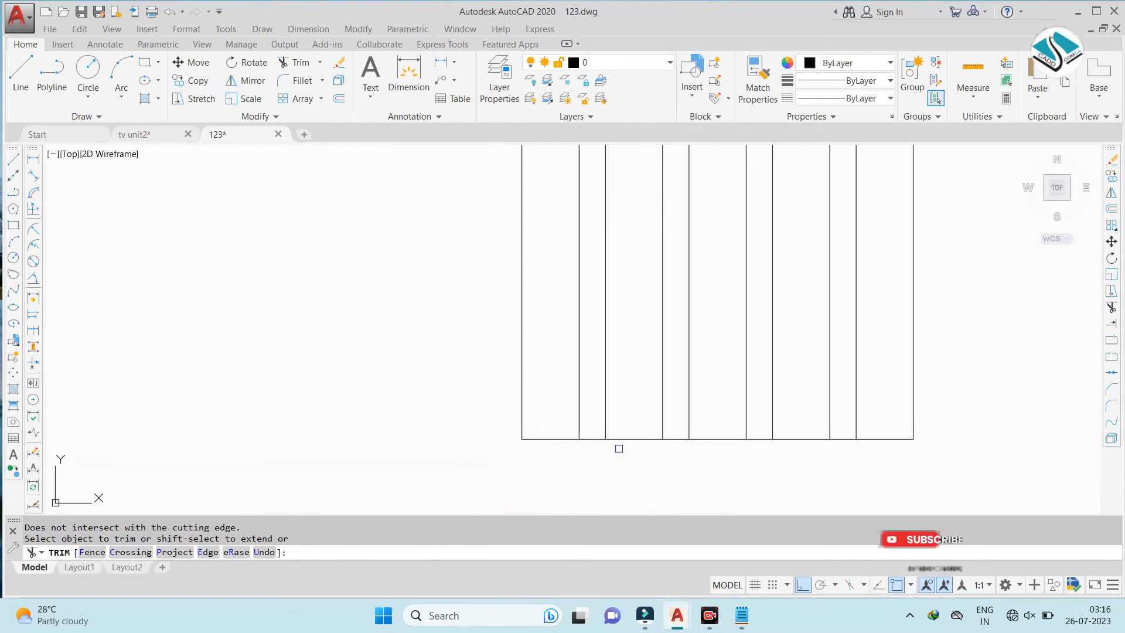
pyautogui.click(672, 437)
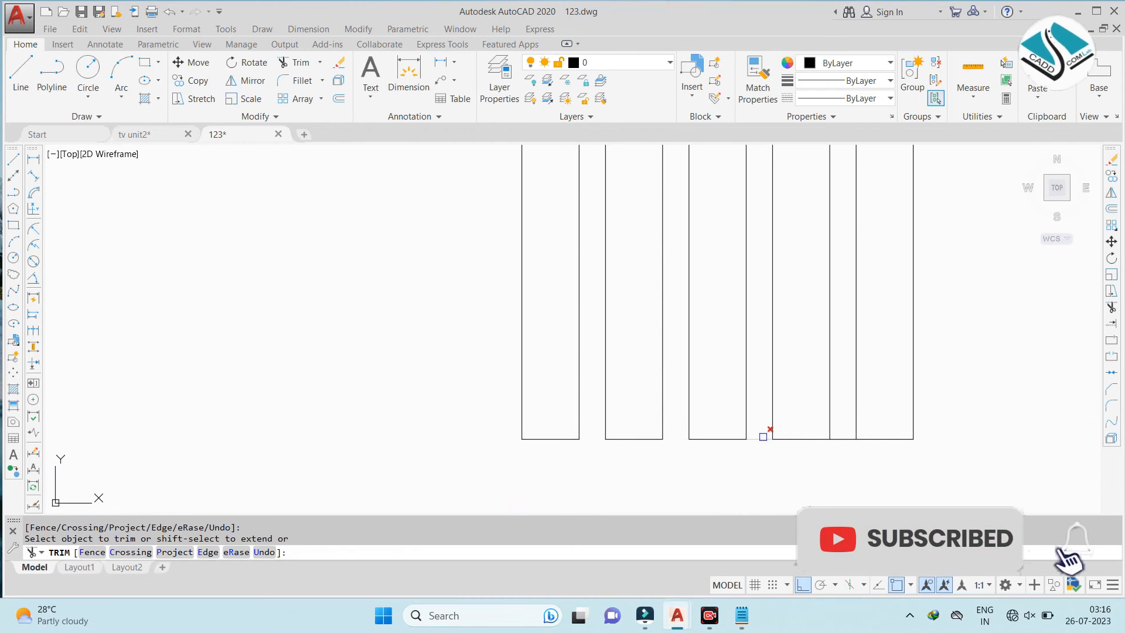
pyautogui.scroll(-5, 651, 411)
pyautogui.press('Escape')
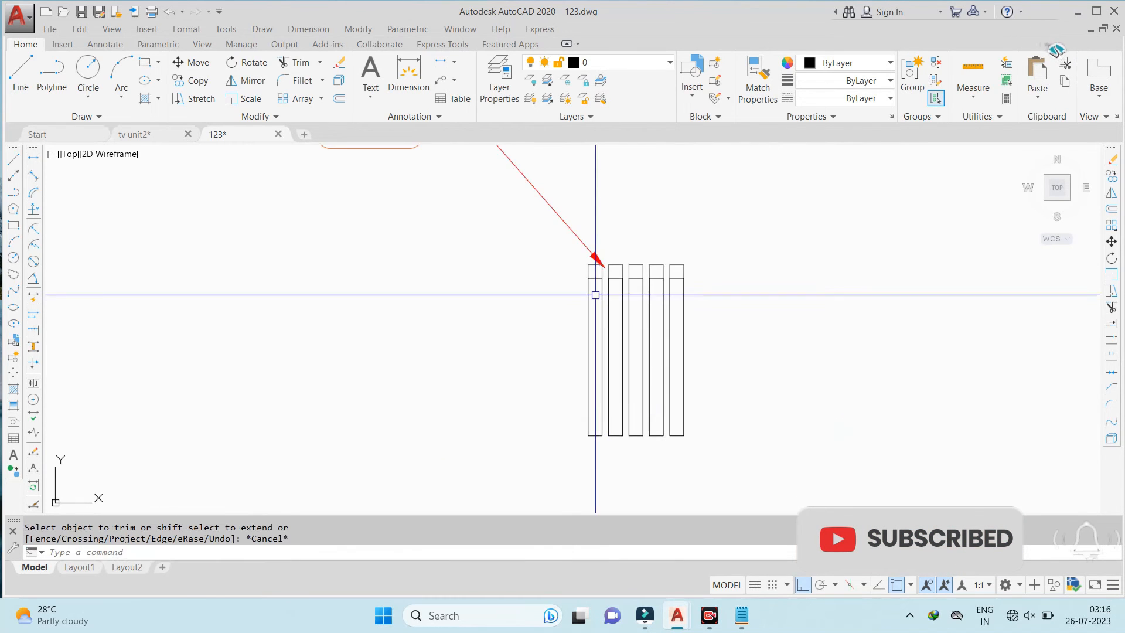
# Match the properties of a rafter square onto the vertical rafter lines of detail A
pyautogui.scroll(4, 668, 240)
pyautogui.write('ma')
pyautogui.press('Return')
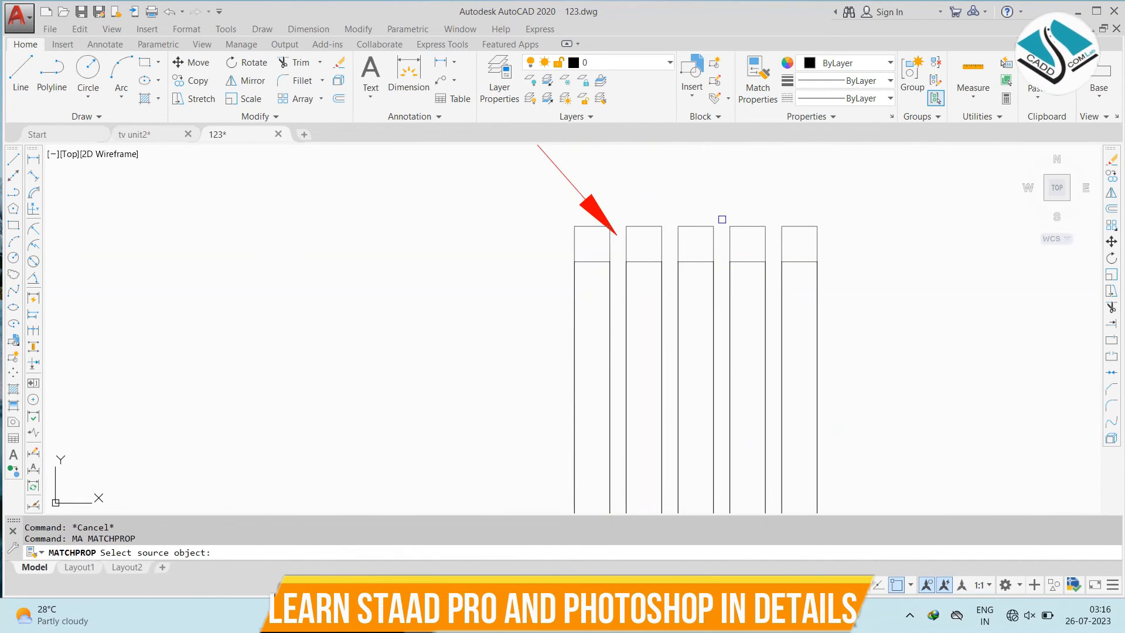
pyautogui.click(703, 223)
pyautogui.click(851, 317)
pyautogui.click(478, 376)
pyautogui.scroll(-6, 647, 303)
pyautogui.press('Escape')
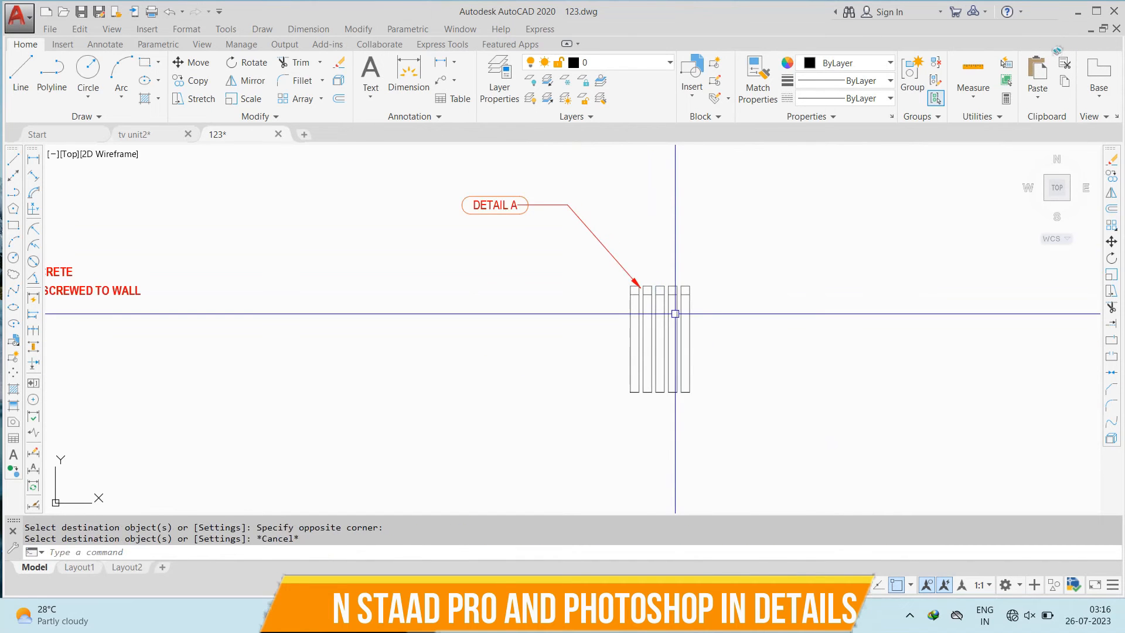
pyautogui.scroll(2, 675, 314)
pyautogui.press('Escape')
pyautogui.press('Escape')
# Copy the WOODEN RAFTERS/FLUTED PANNELS label from the working elevation to detail A, with its arrow on the last rafter
pyautogui.scroll(-5, 671, 314)
pyautogui.scroll(-3, 363, 314)
pyautogui.moveTo(353, 309); pyautogui.dragTo(543, 238, button='middle')
pyautogui.scroll(3, 490, 361)
pyautogui.scroll(2, 462, 372)
pyautogui.moveTo(462, 372); pyautogui.dragTo(603, 297, button='middle')
pyautogui.scroll(-2, 607, 308)
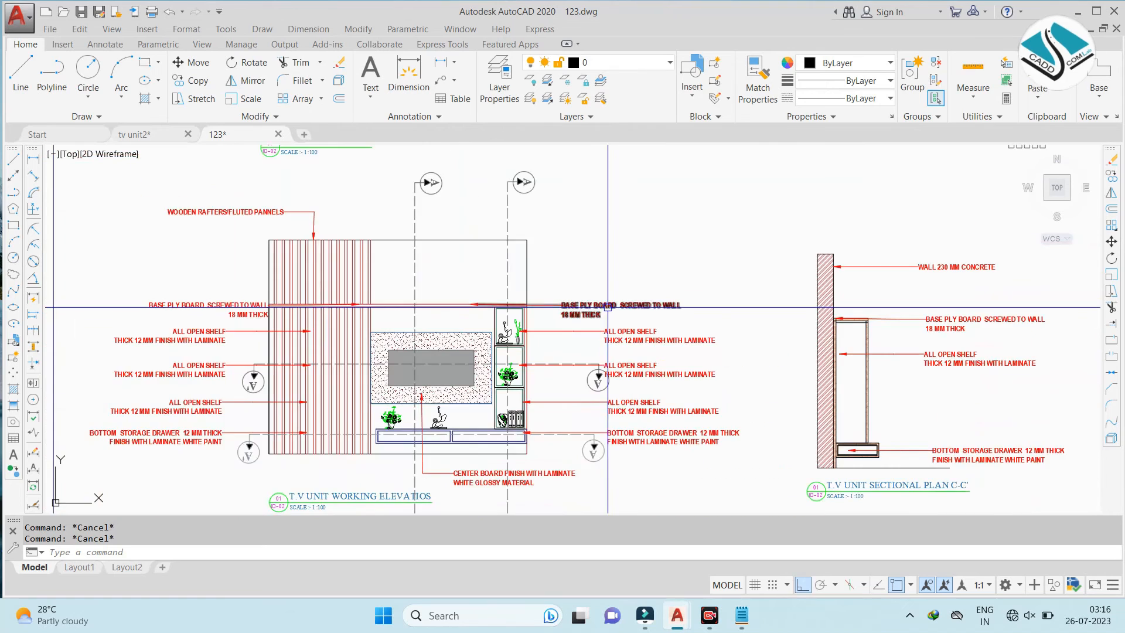
pyautogui.scroll(2, 194, 308)
pyautogui.scroll(-2, 228, 214)
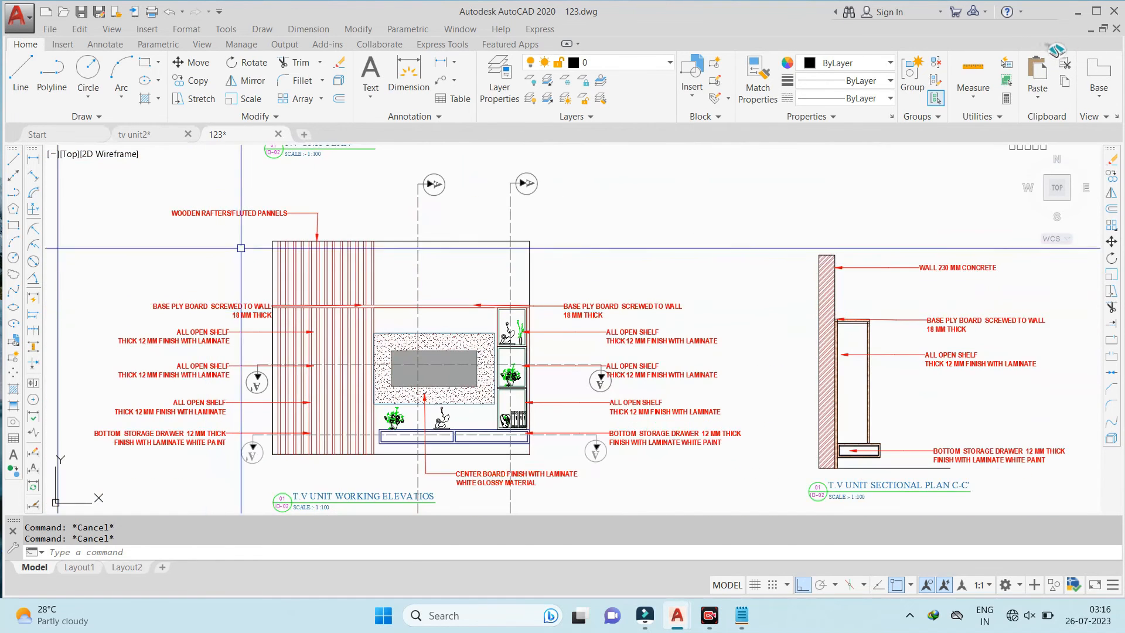
pyautogui.scroll(4, 228, 214)
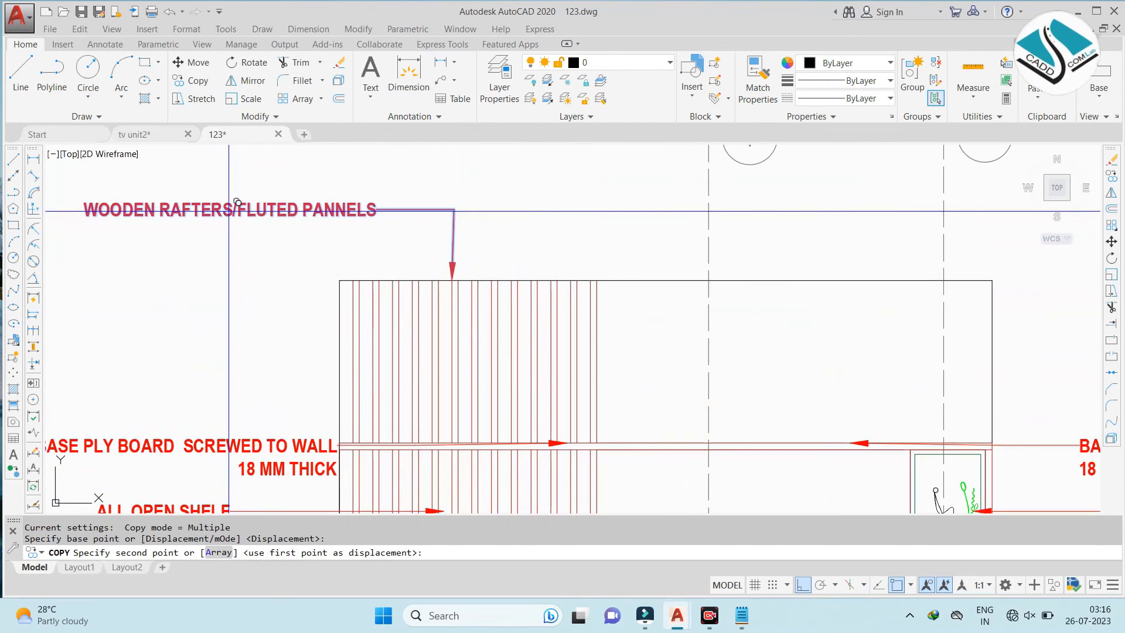
pyautogui.scroll(-2, 270, 327)
pyautogui.moveTo(868, 280); pyautogui.dragTo(325, 363, button='middle')
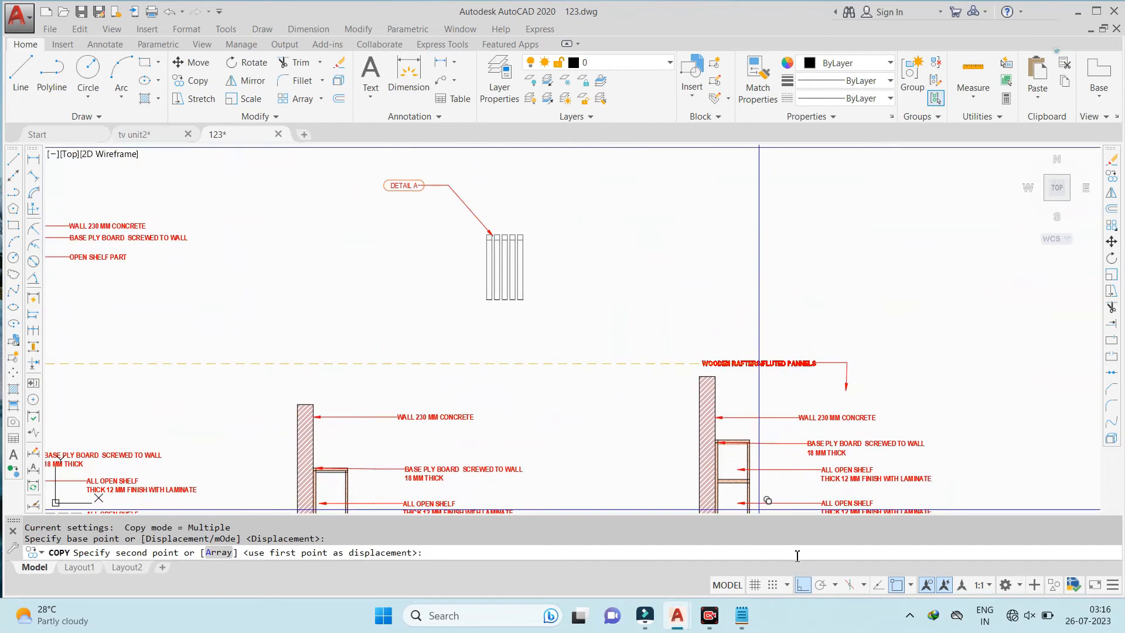
pyautogui.scroll(4, 437, 250)
pyautogui.click(804, 585)
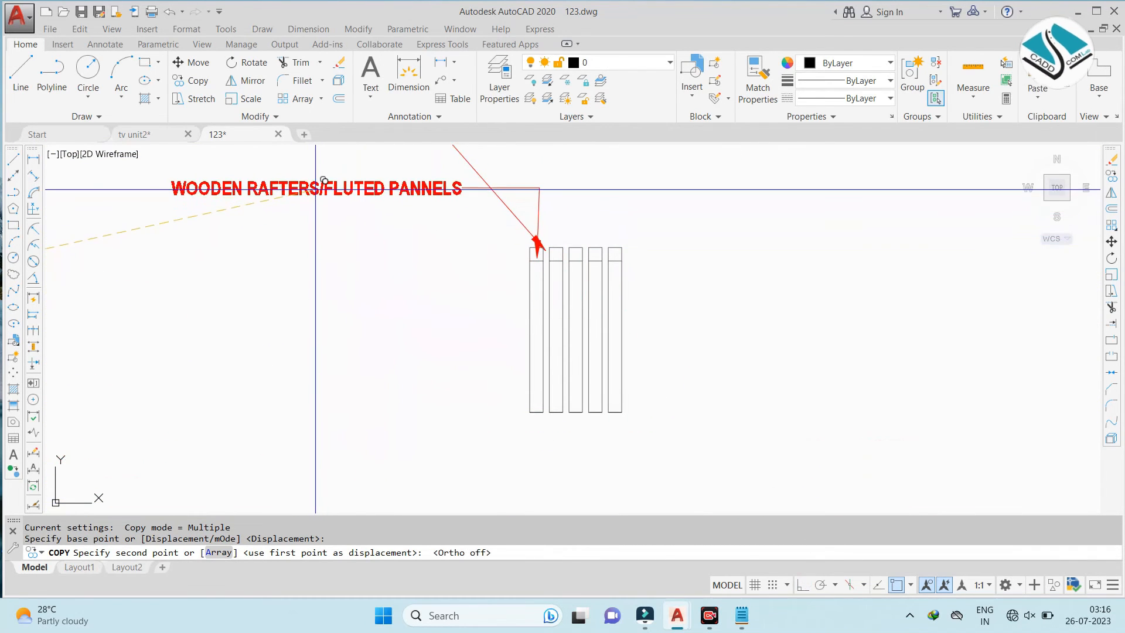
pyautogui.click(395, 187)
pyautogui.press('Escape')
pyautogui.scroll(-4, 605, 286)
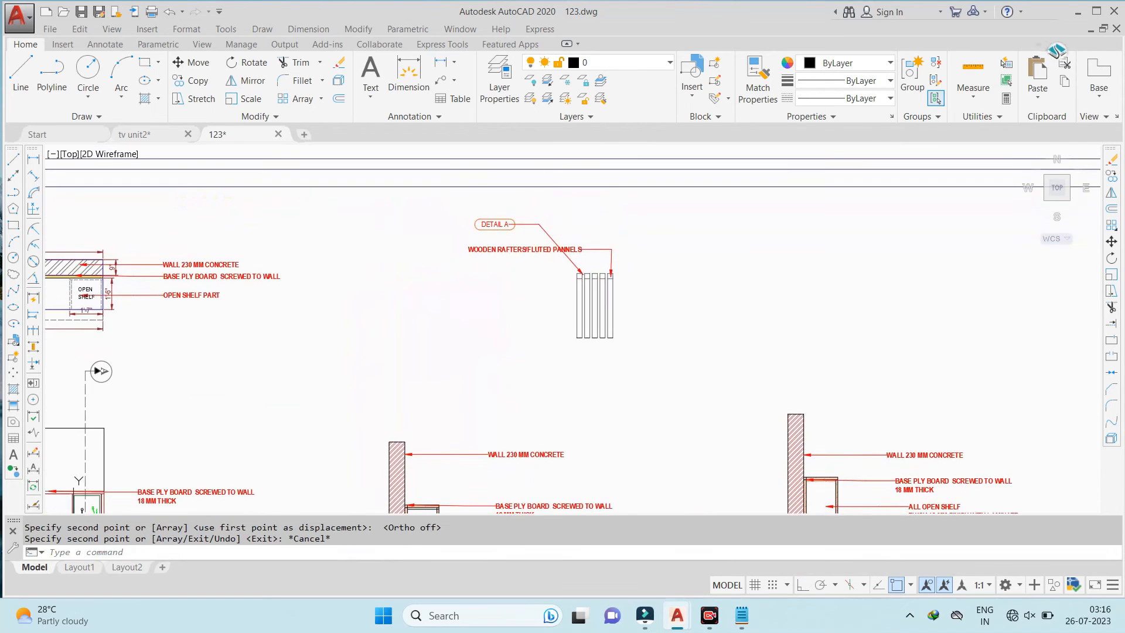
# Add a linear dimension for the first rafter's width above its top edge in detail A
pyautogui.scroll(6, 605, 267)
pyautogui.click(296, 30)
pyautogui.click(316, 65)
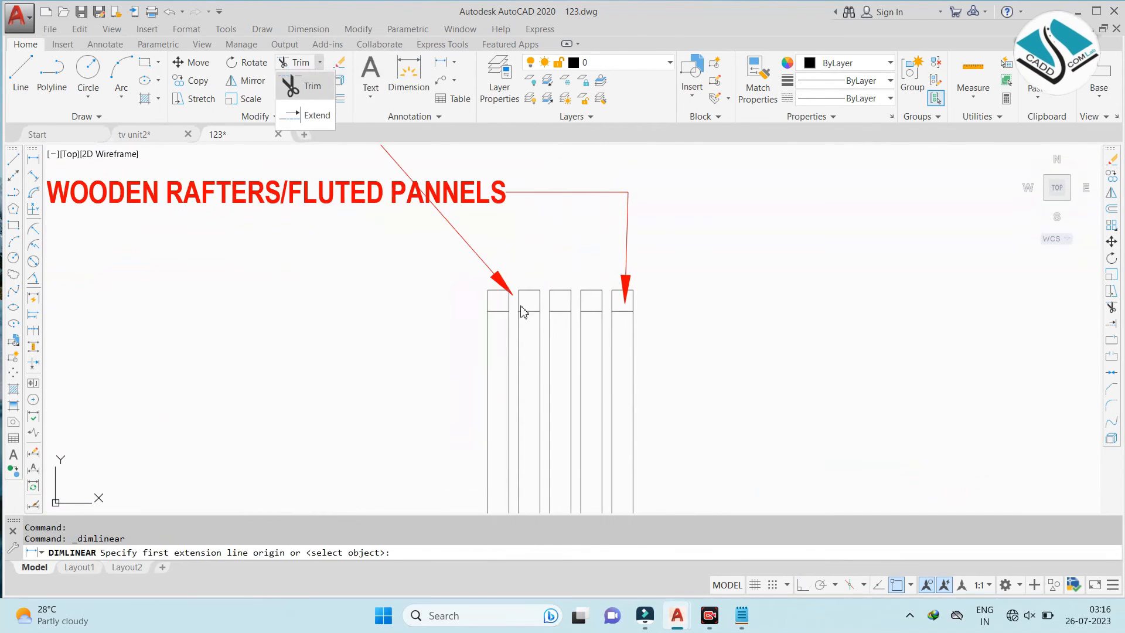
pyautogui.scroll(2, 508, 298)
pyautogui.click(303, 31)
pyautogui.click(319, 67)
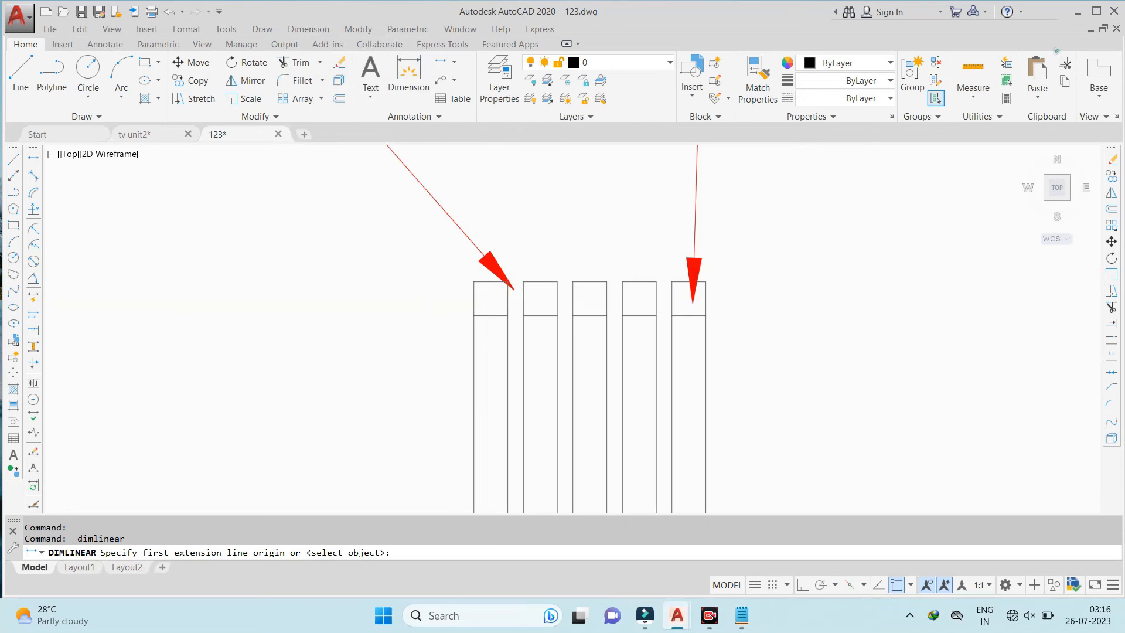
pyautogui.scroll(2, 487, 273)
pyautogui.click(466, 286)
pyautogui.click(530, 286)
pyautogui.click(505, 204)
pyautogui.press('Escape')
# Add a vertical linear dimension for the rafters' height beside the first rafter in detail A
pyautogui.press('Return')
pyautogui.click(465, 288)
pyautogui.press('Escape')
pyautogui.press('Return')
pyautogui.click(465, 286)
pyautogui.scroll(-4, 492, 375)
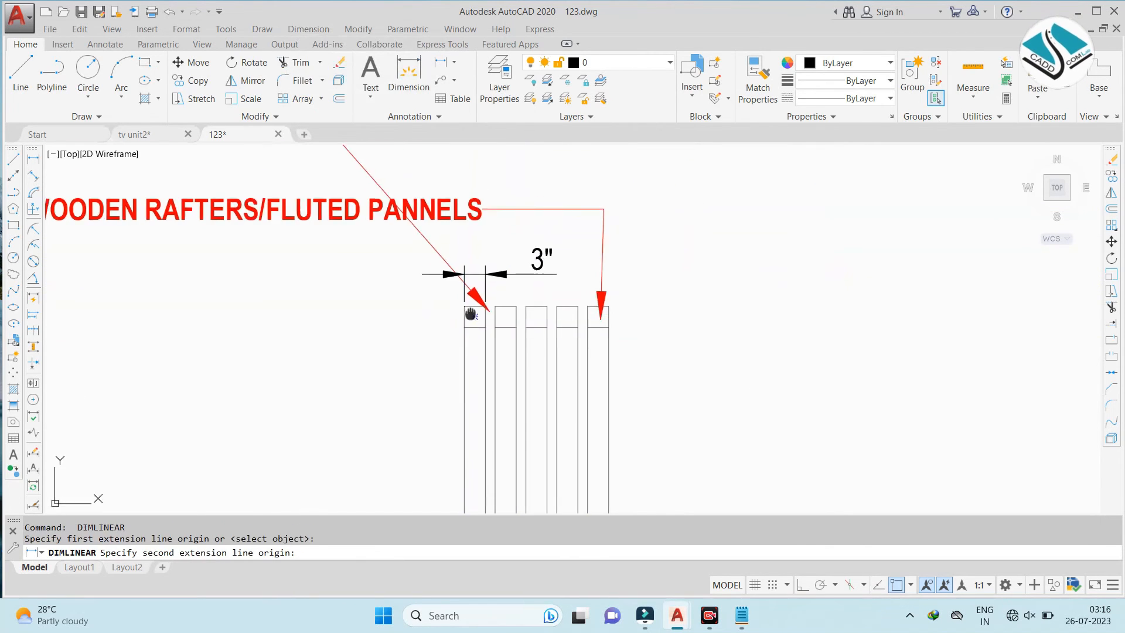
pyautogui.click(497, 422)
pyautogui.click(476, 402)
pyautogui.press('Escape')
# Add a linear dimension for the last rafter's width above its top edge in detail A
pyautogui.press('Return')
pyautogui.click(632, 165)
pyautogui.scroll(4, 637, 170)
pyautogui.press('Escape')
pyautogui.press('Return')
pyautogui.click(593, 152)
pyautogui.moveTo(619, 159); pyautogui.dragTo(548, 279, button='middle')
pyautogui.scroll(2, 548, 279)
pyautogui.click(590, 268)
pyautogui.click(621, 219)
pyautogui.press('Escape')
# Add a linear dimension for the gap between the second and third rafters above their top edges
pyautogui.press('Return')
pyautogui.scroll(-2, 394, 270)
pyautogui.moveTo(370, 269); pyautogui.dragTo(525, 249, button='middle')
pyautogui.press('Escape')
pyautogui.press('Return')
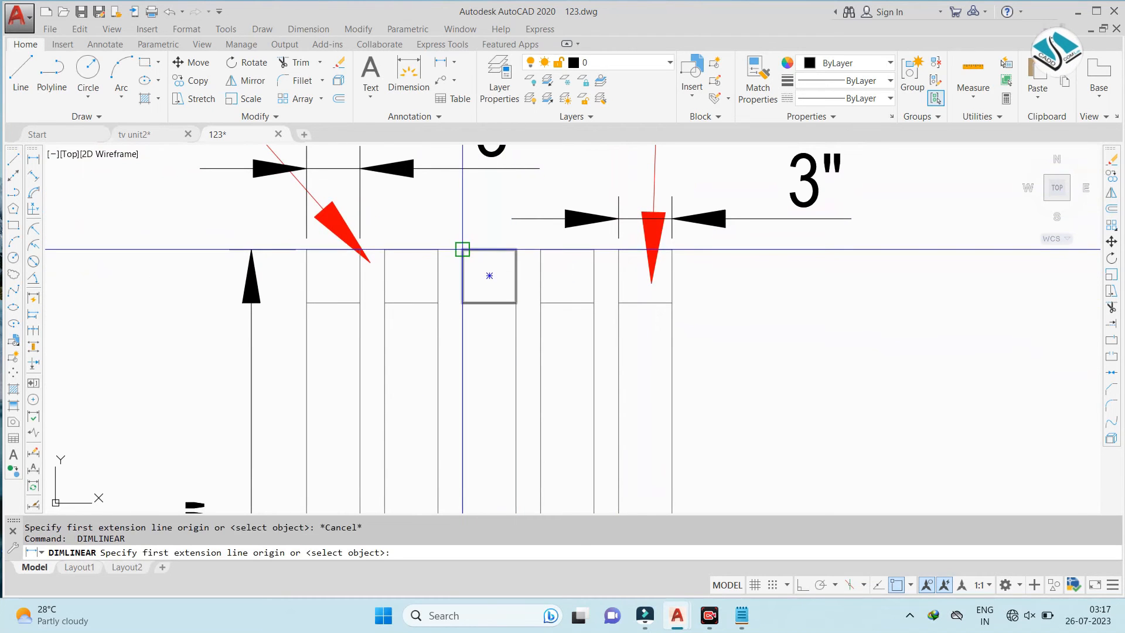
pyautogui.click(463, 249)
pyautogui.click(463, 230)
# Match the properties of a red T.V unit plan dimension onto all the width, gap and height dimensions of detail A
pyautogui.scroll(-4, 533, 247)
pyautogui.scroll(-2, 484, 264)
pyautogui.moveTo(484, 263); pyautogui.dragTo(623, 237, button='middle')
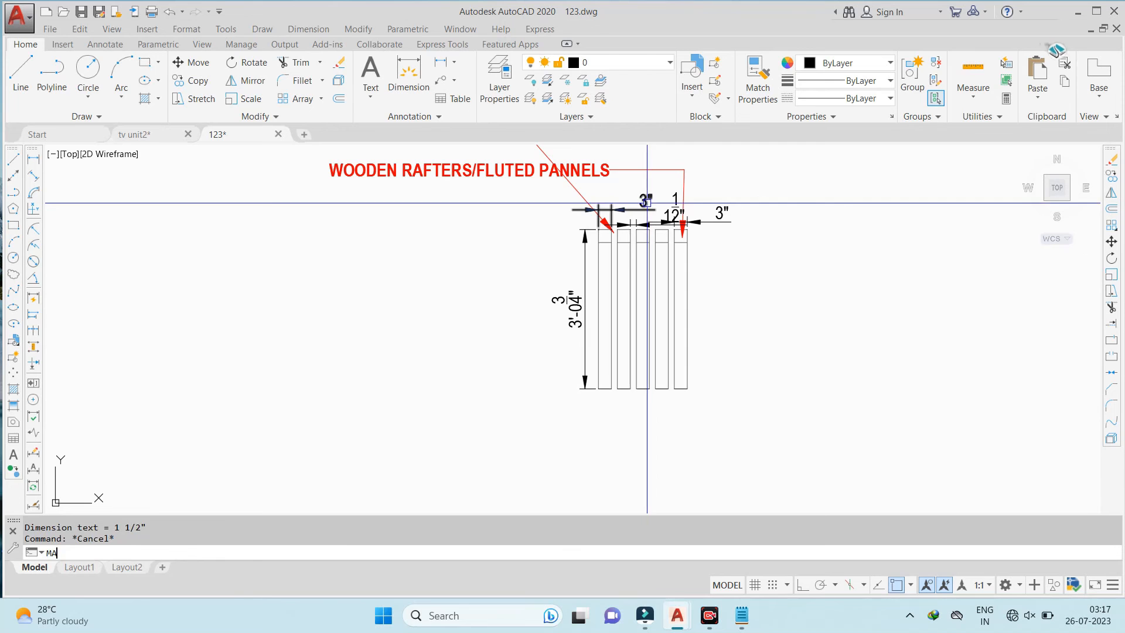
pyautogui.scroll(-4, 636, 209)
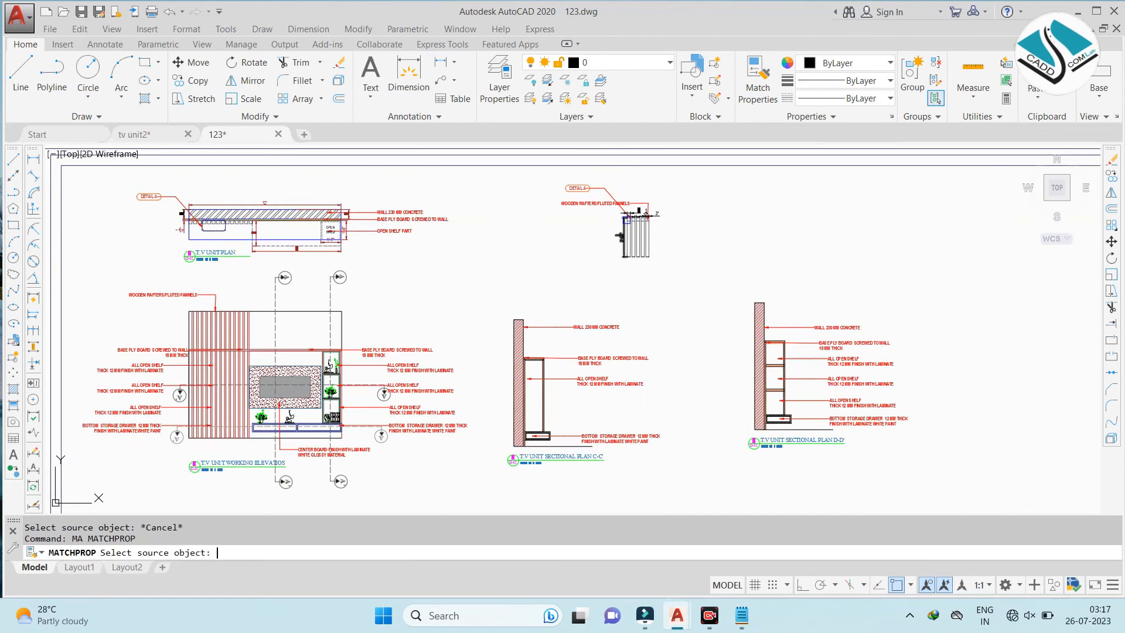
pyautogui.scroll(2, 354, 367)
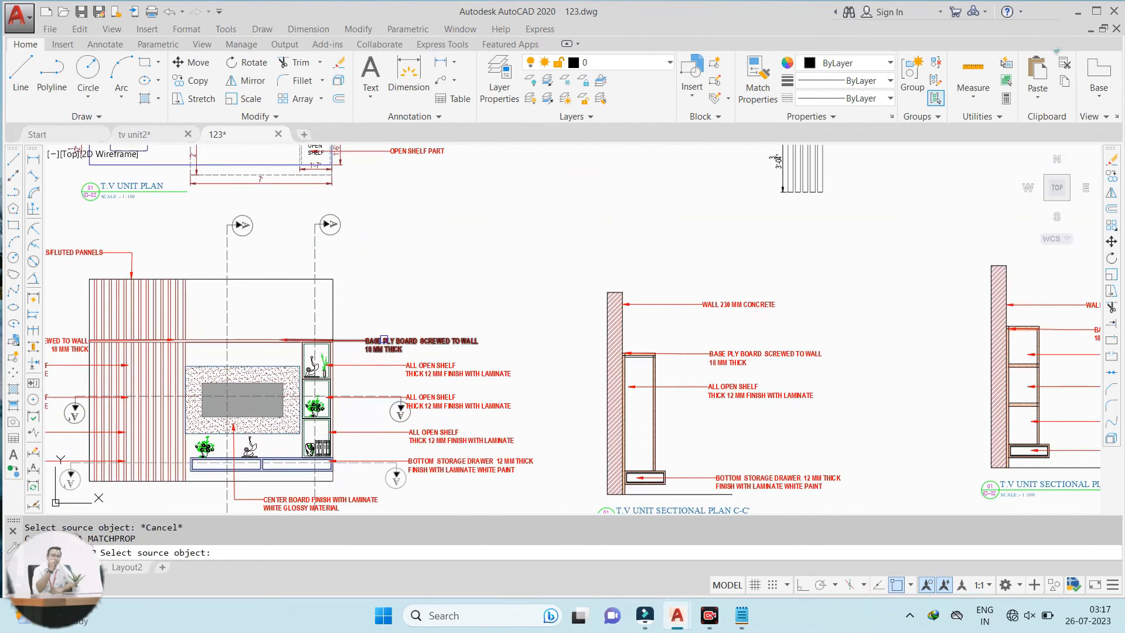
pyautogui.scroll(-2, 441, 329)
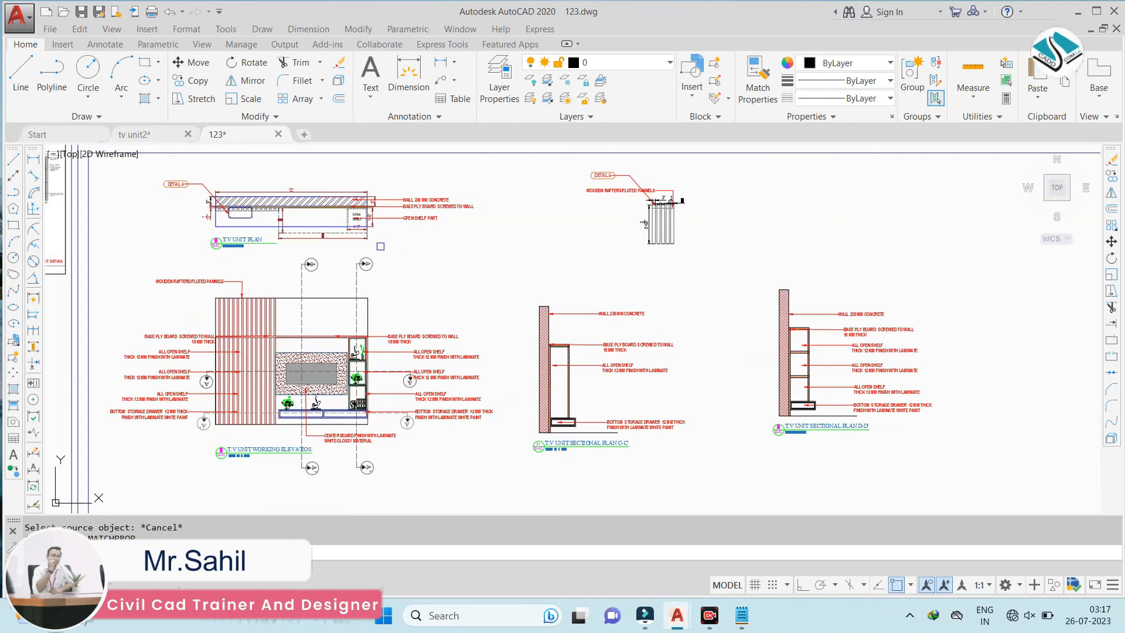
pyautogui.scroll(3, 277, 181)
pyautogui.click(365, 203)
pyautogui.scroll(-2, 366, 203)
pyautogui.scroll(4, 843, 227)
pyautogui.moveTo(843, 226); pyautogui.dragTo(415, 206, button='middle')
pyautogui.scroll(5, 550, 211)
pyautogui.click(635, 165)
pyautogui.click(505, 258)
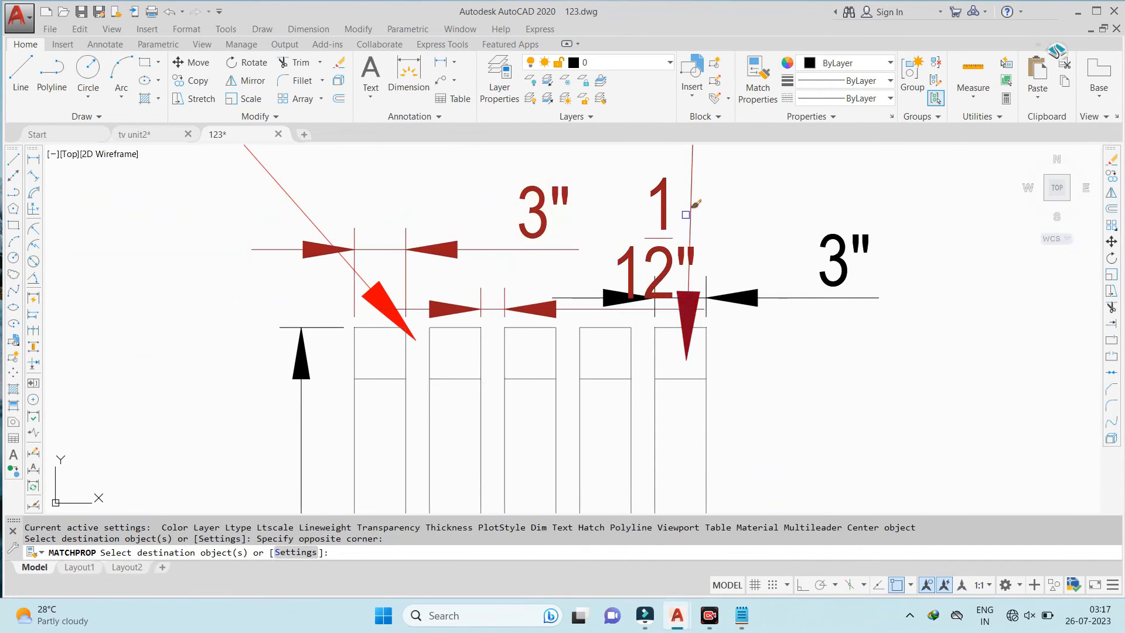
pyautogui.click(610, 298)
pyautogui.click(811, 236)
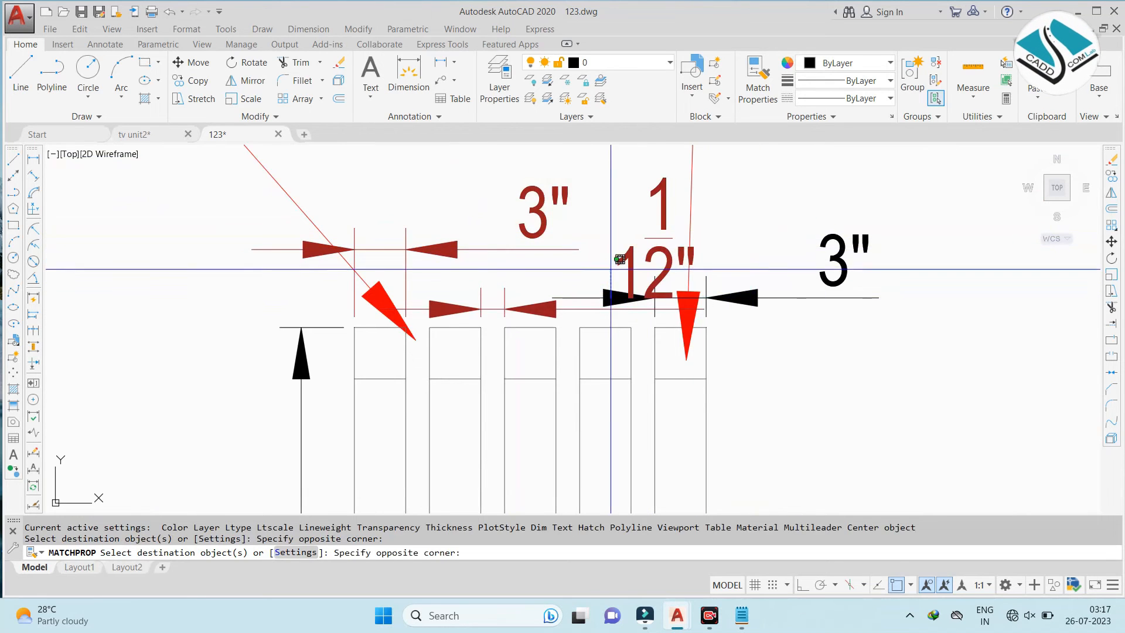
pyautogui.click(873, 250)
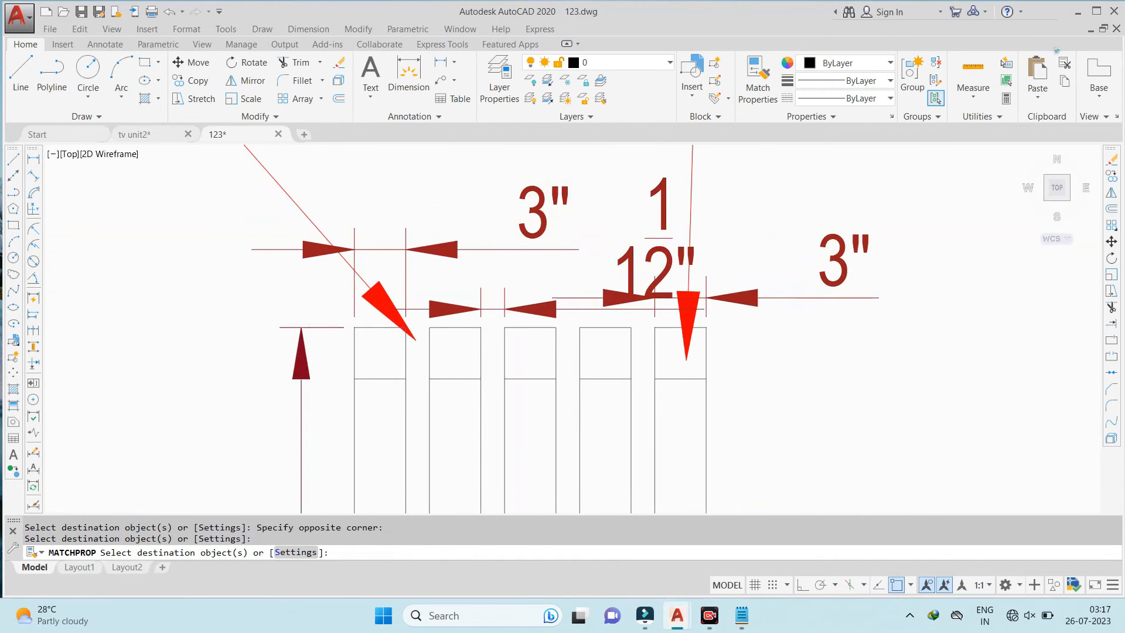
pyautogui.press('Escape')
# Draw a circle enclosing detail A together with its labels and dimensions
pyautogui.scroll(-3, 447, 301)
pyautogui.scroll(-1, 641, 296)
pyautogui.write('c')
pyautogui.press('Return')
pyautogui.scroll(-1, 640, 297)
pyautogui.scroll(1, 571, 275)
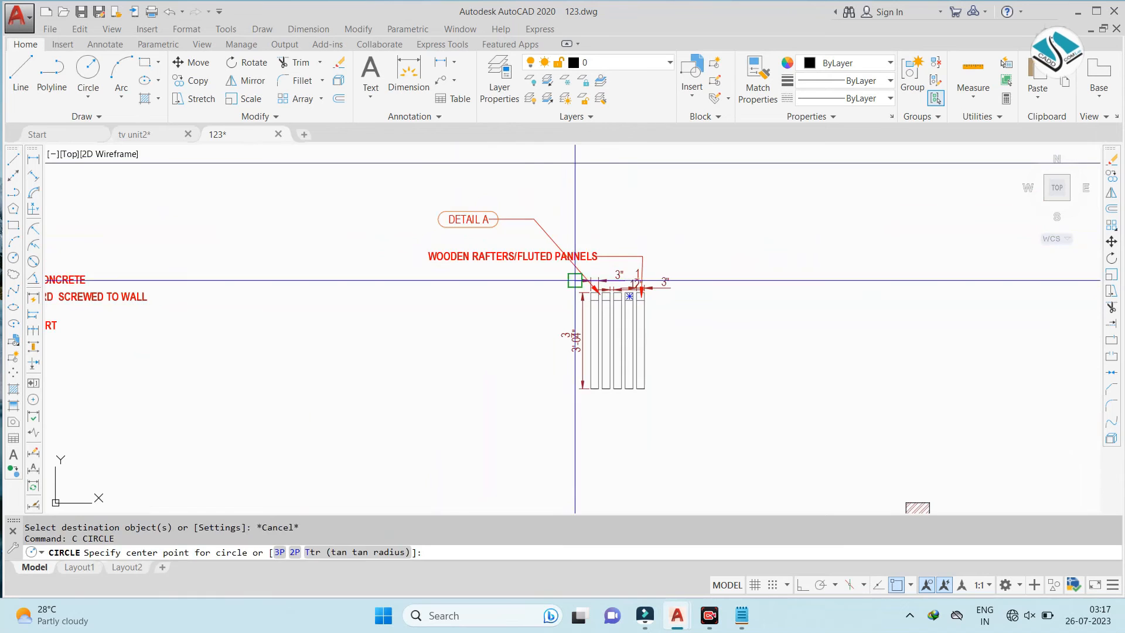
pyautogui.click(574, 279)
pyautogui.click(703, 186)
# Move the circle with all of detail A down and to the left, further inside the sheet frame
pyautogui.click(805, 194)
pyautogui.click(382, 428)
pyautogui.write('m')
pyautogui.press('Return')
pyautogui.click(526, 352)
pyautogui.press('Escape')
# Offset the circle around detail A outward by 6 inches, and offset the original circle again by 1 inch
pyautogui.scroll(-2, 578, 306)
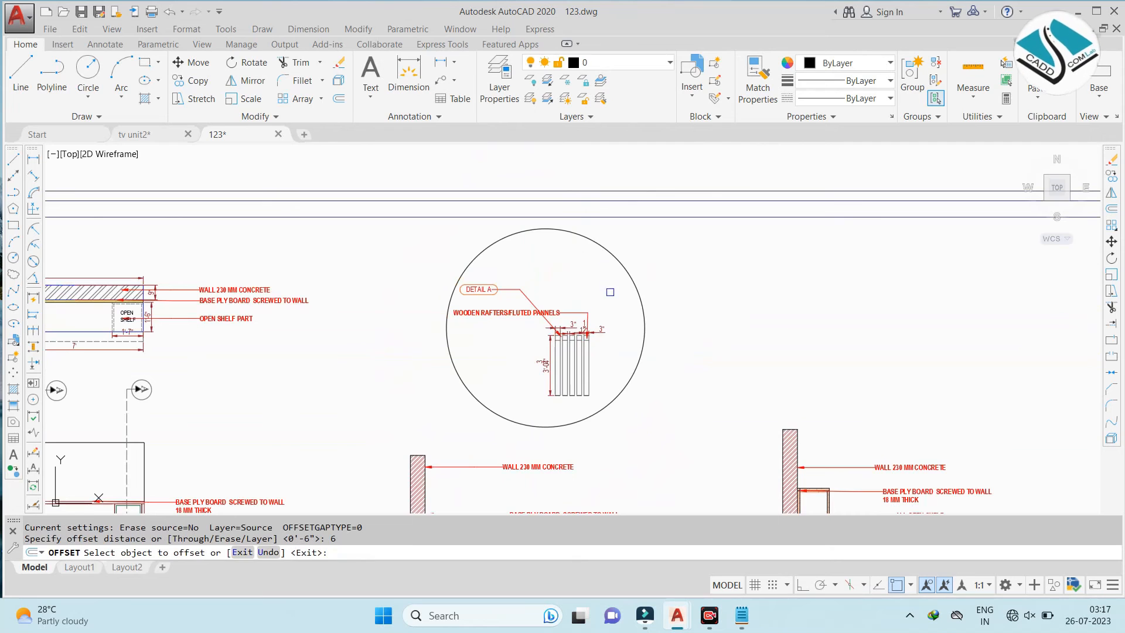
pyautogui.click(632, 281)
pyautogui.click(705, 279)
pyautogui.press('Escape')
pyautogui.press('Return')
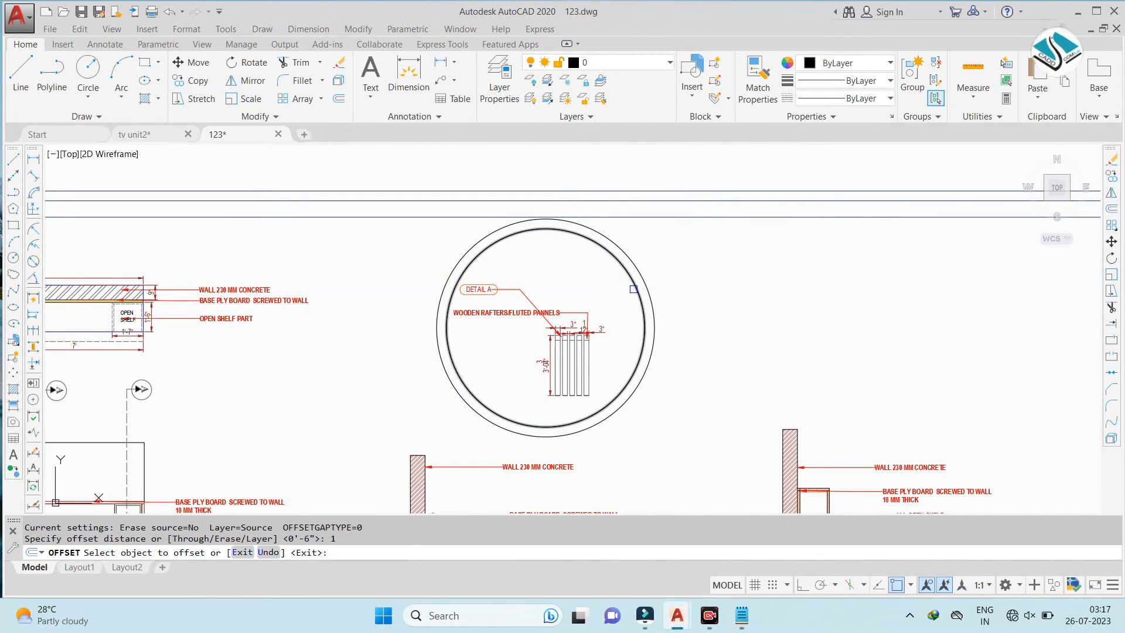
pyautogui.press('Escape')
# Change the colour of the three circles around detail A to blue
pyautogui.click(683, 250)
pyautogui.click(603, 264)
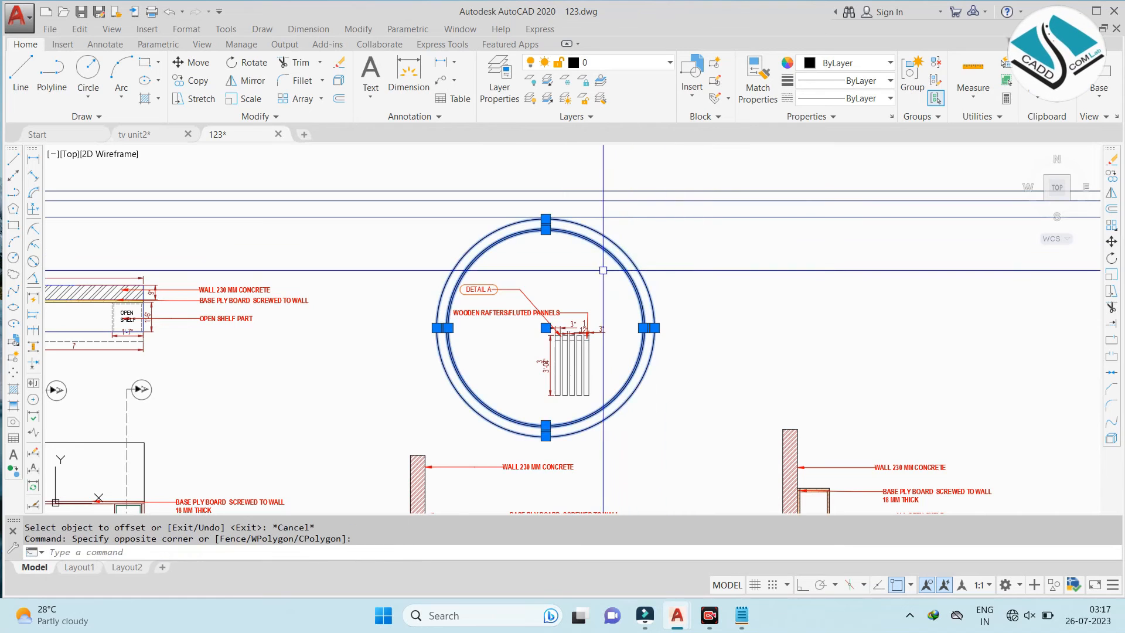
pyautogui.click(847, 64)
pyautogui.click(894, 121)
pyautogui.press('Escape')
# Shift the DETAIL A leader's text and landing up and to the right, keeping its arrow on the rafters
pyautogui.scroll(4, 515, 328)
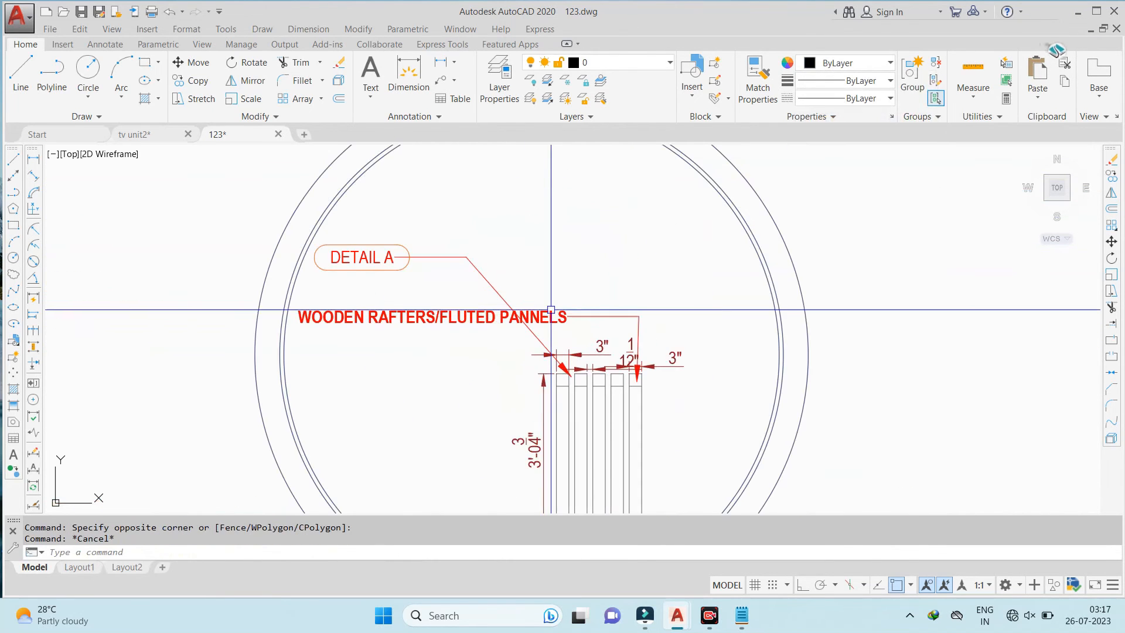
pyautogui.click(468, 257)
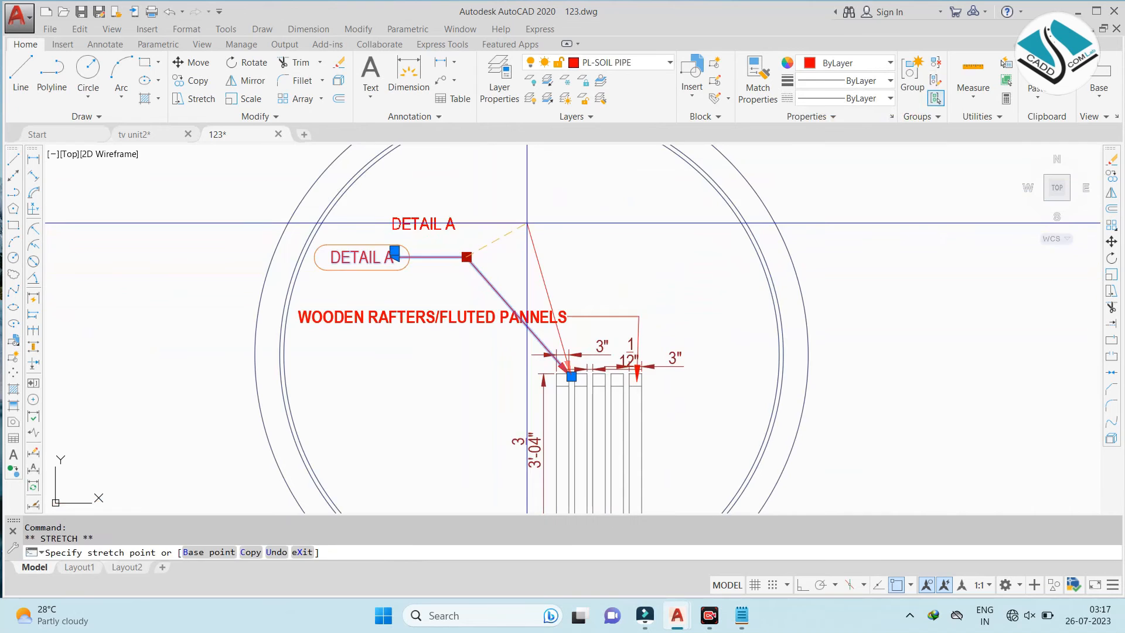
pyautogui.click(528, 221)
pyautogui.scroll(4, 407, 254)
pyautogui.press('Escape')
# Move the rounded outline so that it encloses the DETAIL A text again
pyautogui.click(362, 310)
pyautogui.click(341, 290)
pyautogui.write('m')
pyautogui.press('space')
pyautogui.click(378, 272)
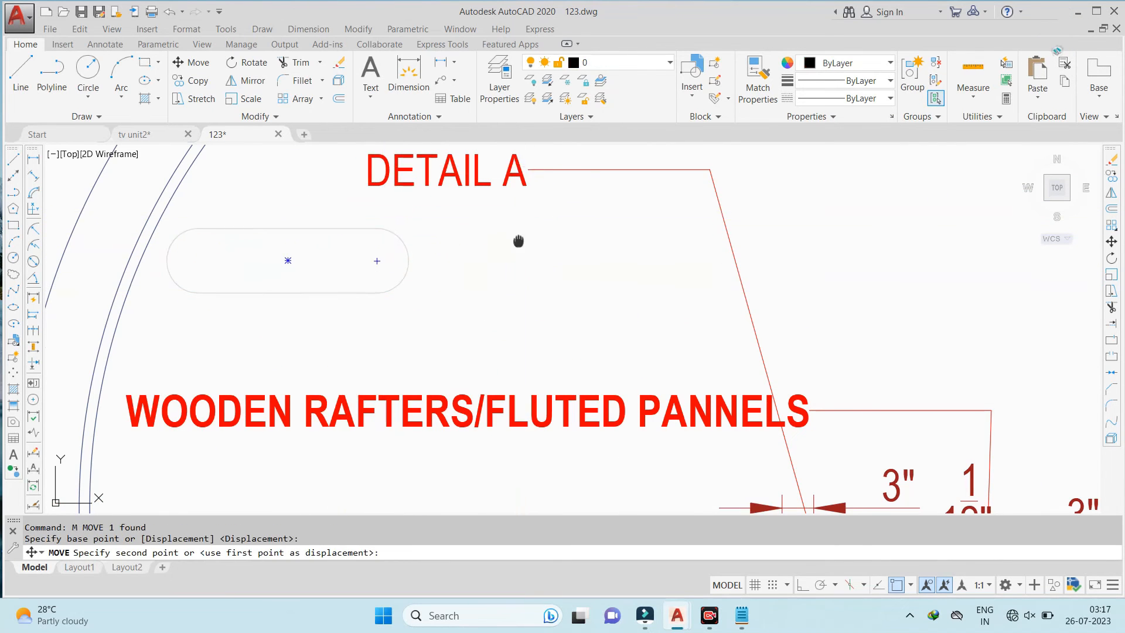
pyautogui.moveTo(520, 241); pyautogui.dragTo(520, 289, button='middle')
pyautogui.click(531, 230)
pyautogui.press('Escape')
# Review the labelled T.V unit plan, working elevation, sectional plans and circled detail A across the sheet
pyautogui.scroll(-4, 613, 215)
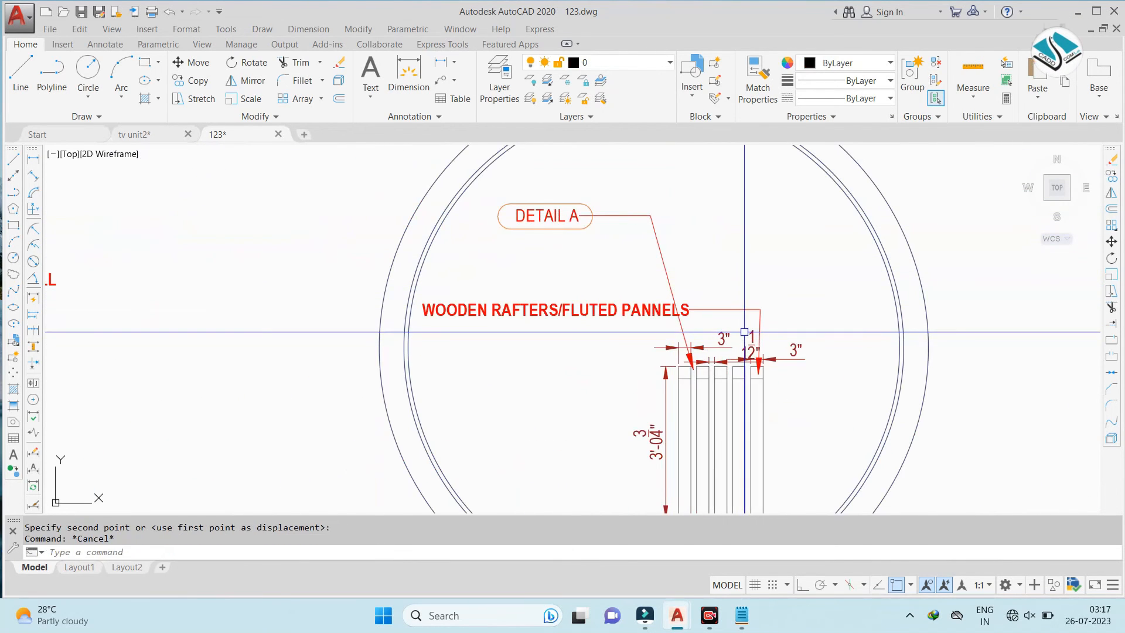
pyautogui.scroll(-4, 735, 249)
pyautogui.scroll(-2, 668, 304)
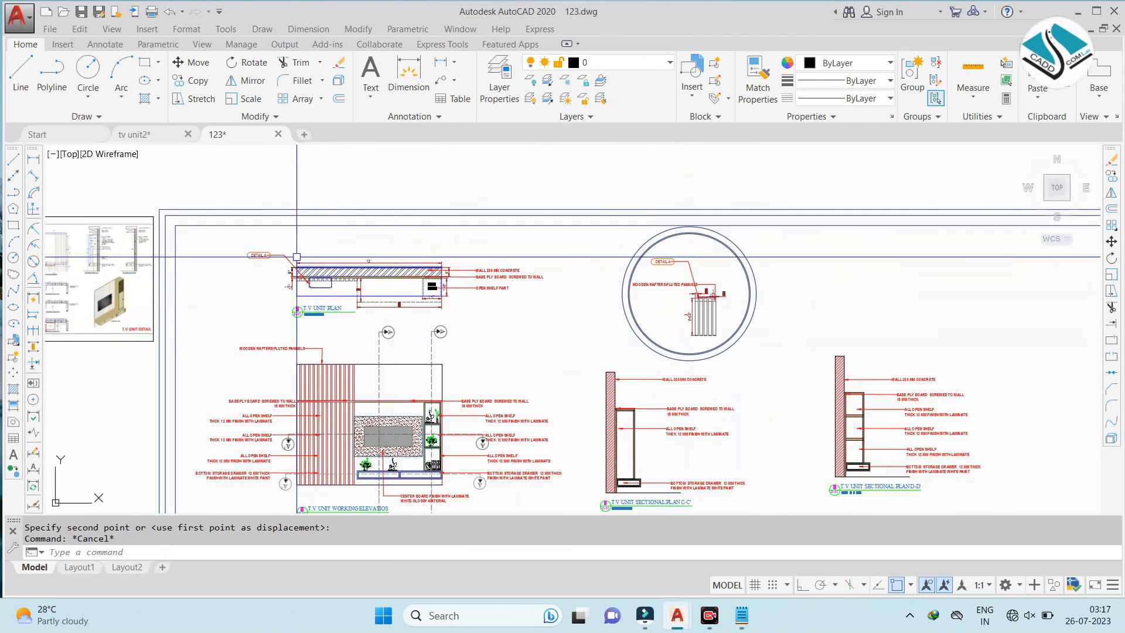
pyautogui.scroll(2, 293, 253)
pyautogui.scroll(-2, 294, 250)
pyautogui.scroll(-2, 657, 286)
pyautogui.scroll(5, 638, 318)
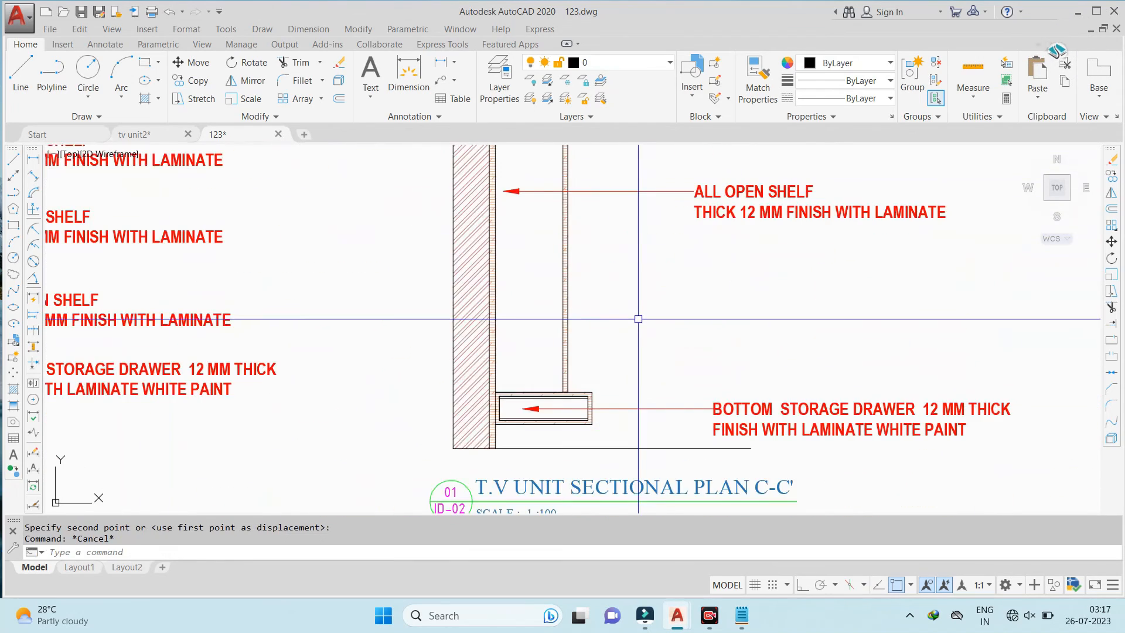
pyautogui.scroll(-4, 624, 389)
pyautogui.scroll(3, 662, 318)
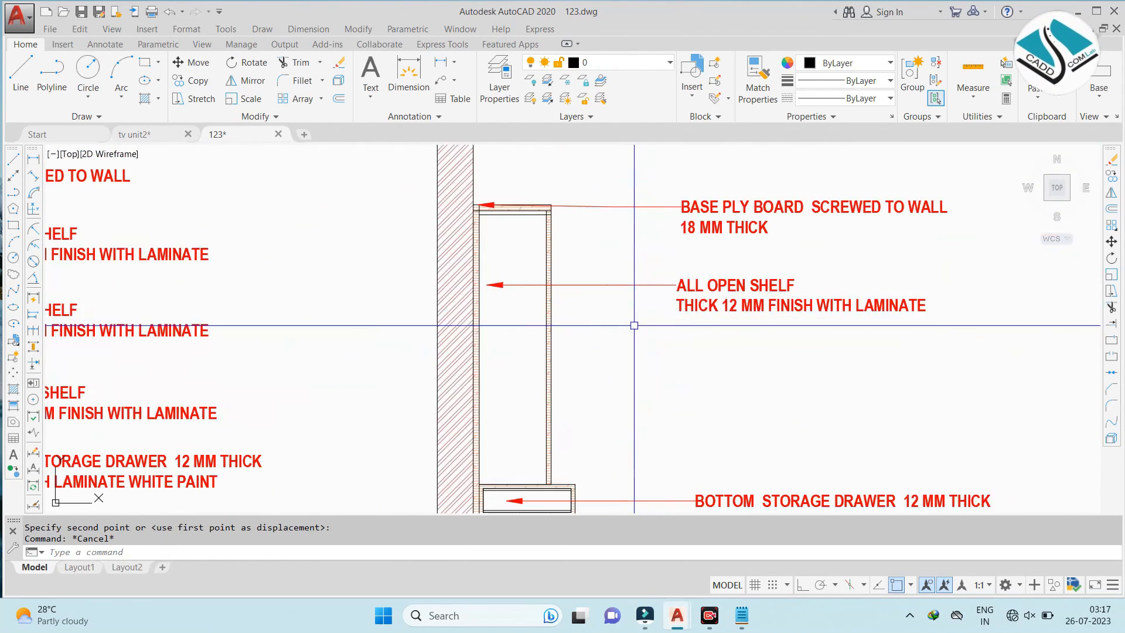
pyautogui.scroll(-4, 704, 326)
pyautogui.scroll(5, 722, 353)
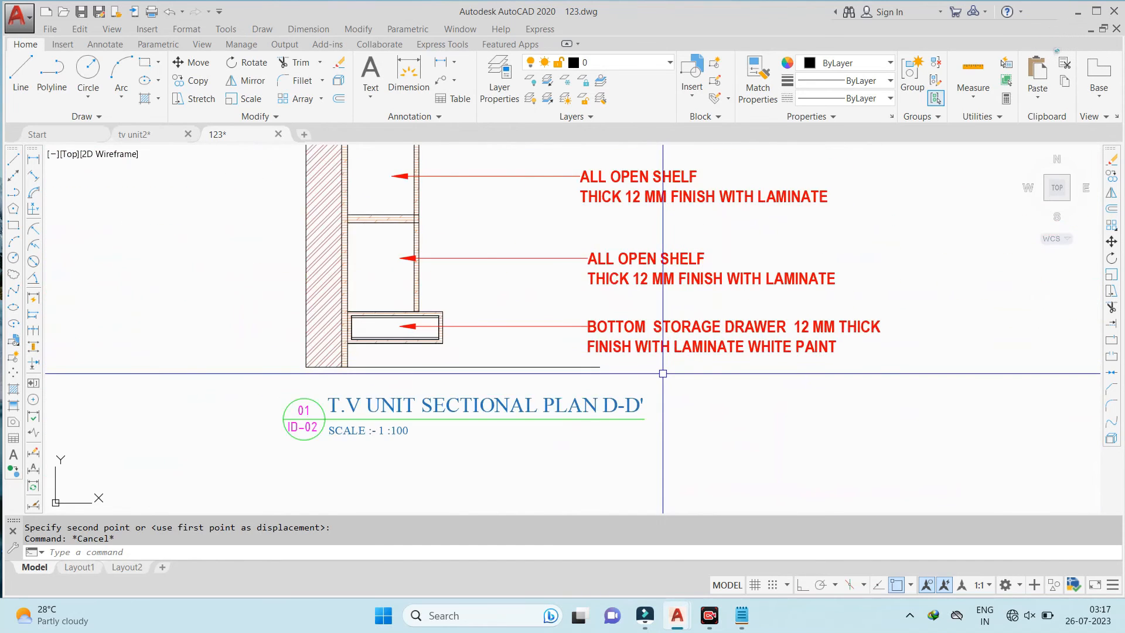
pyautogui.scroll(-2, 661, 377)
pyautogui.scroll(-4, 660, 377)
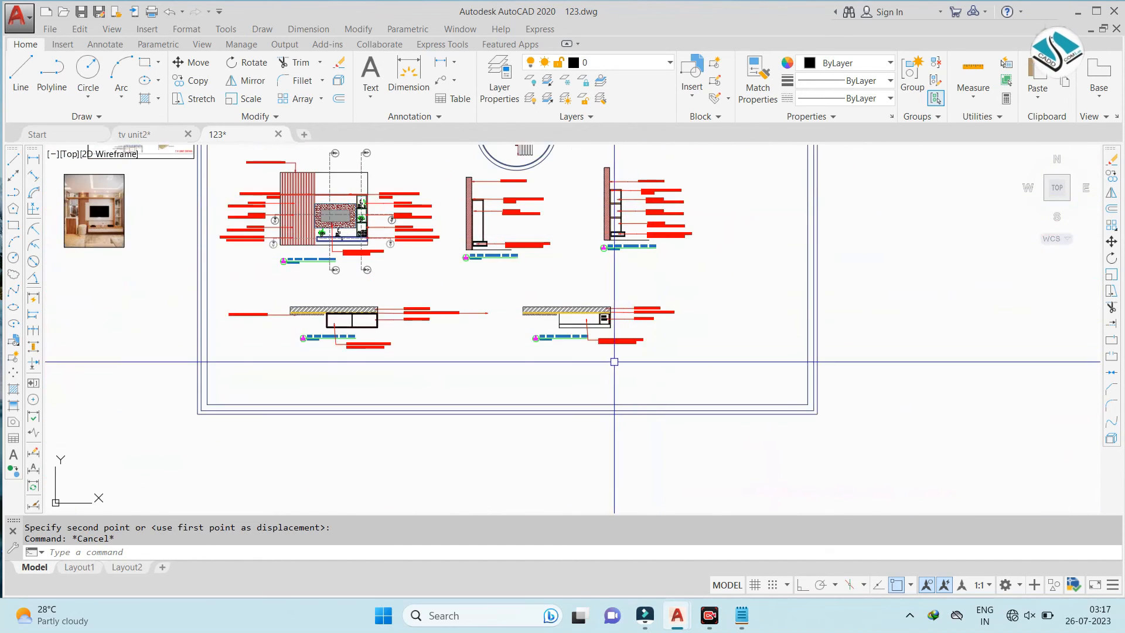
pyautogui.scroll(6, 615, 356)
pyautogui.scroll(-5, 648, 351)
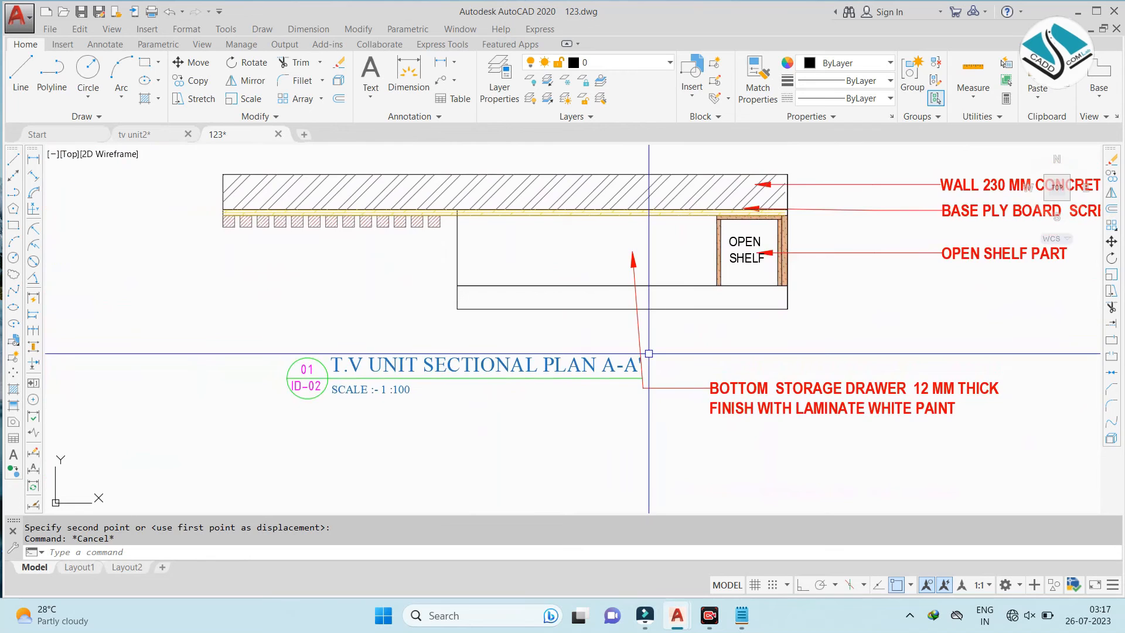
pyautogui.scroll(2, 252, 311)
pyautogui.scroll(1, 384, 261)
pyautogui.scroll(-5, 492, 314)
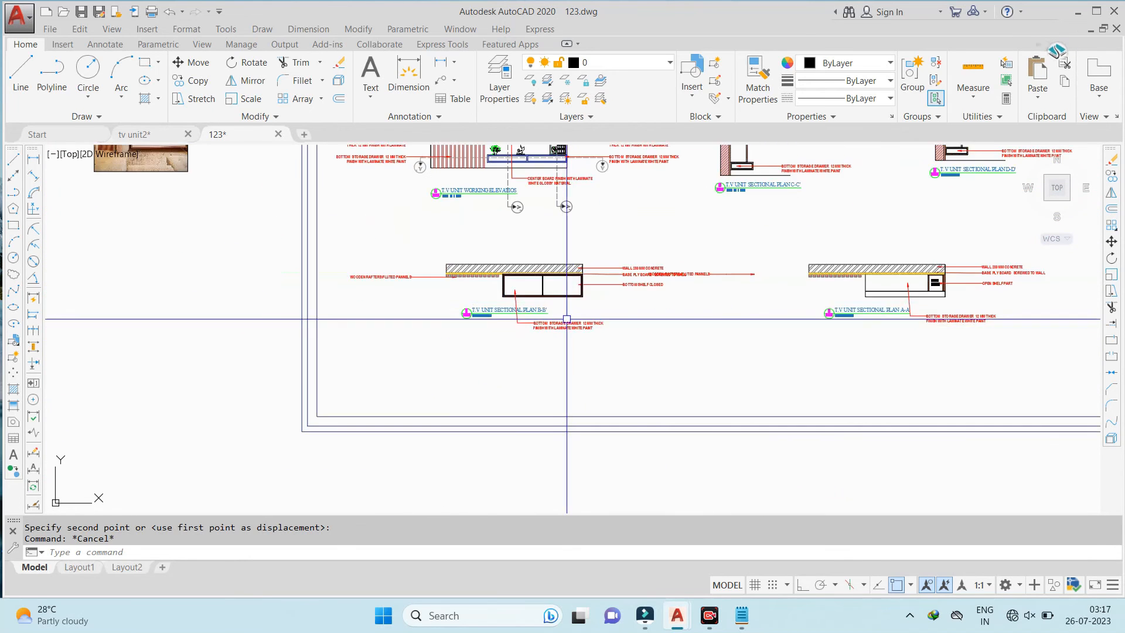
pyautogui.scroll(1, 468, 267)
pyautogui.scroll(4, 467, 267)
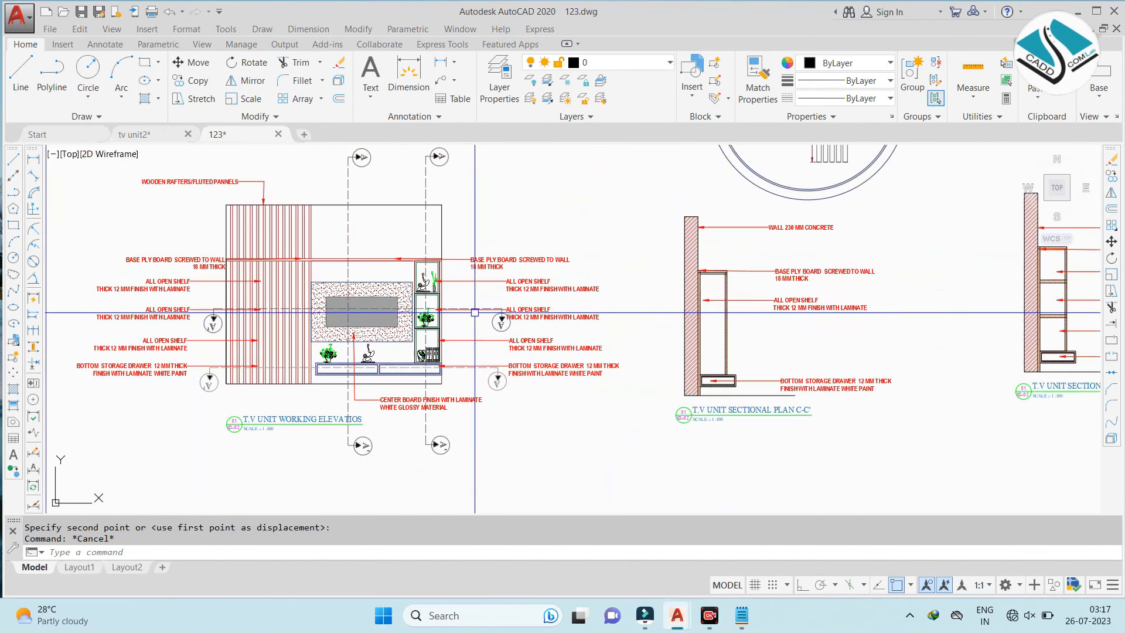
pyautogui.scroll(-5, 487, 307)
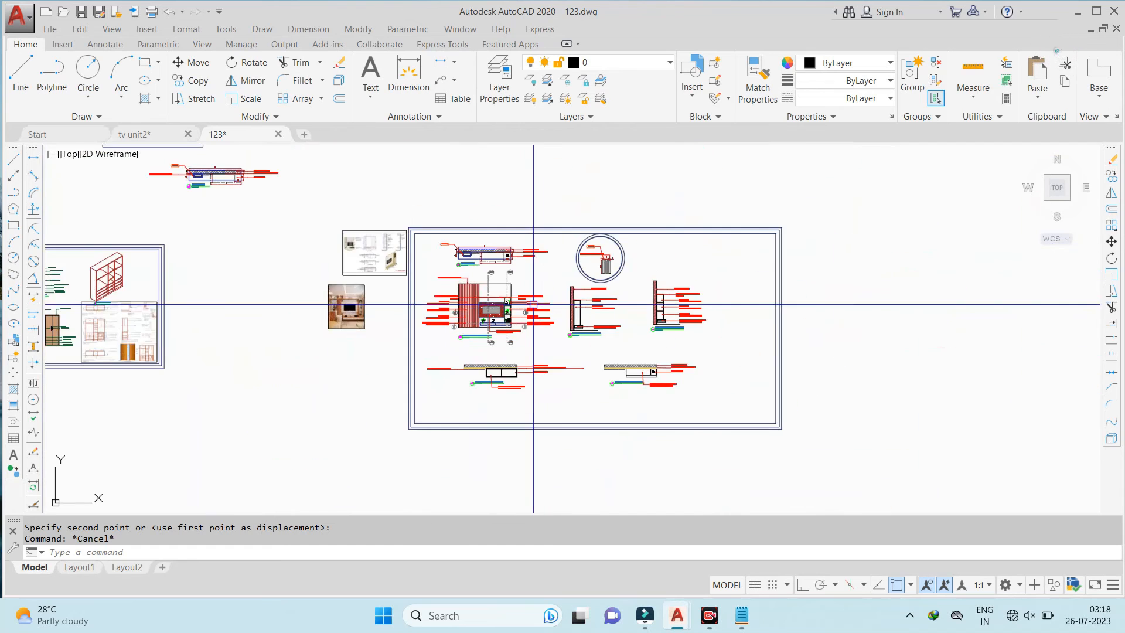
# Scale up the interior reference photo beside the sheet frame
pyautogui.scroll(2, 389, 313)
pyautogui.click(365, 315)
pyautogui.press('Escape')
pyautogui.click(361, 316)
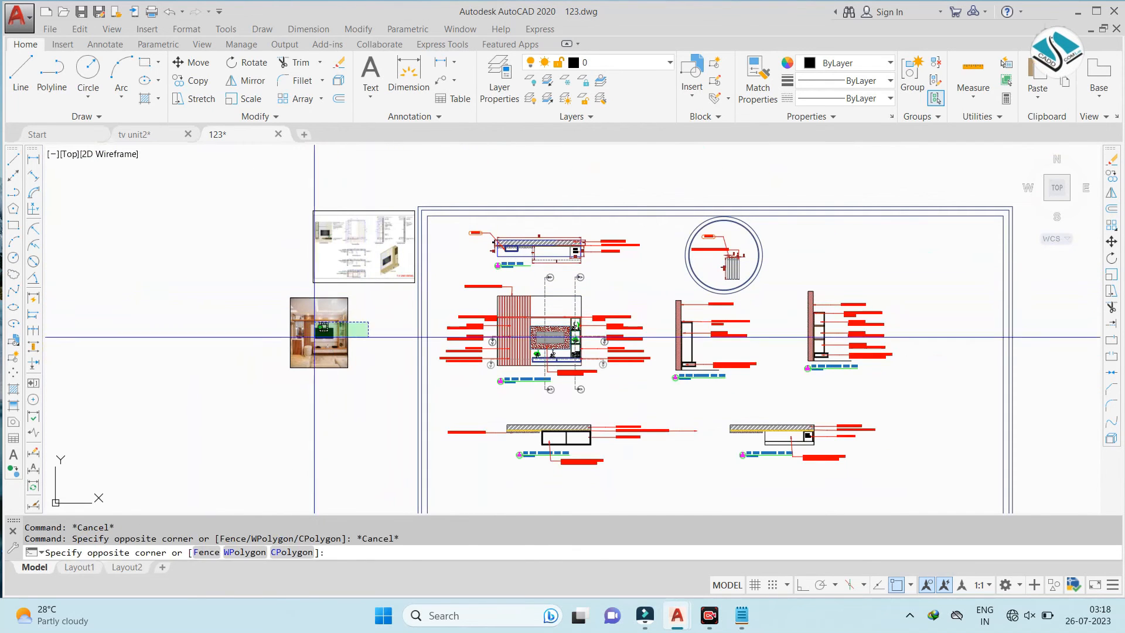
pyautogui.click(300, 354)
pyautogui.write('sc')
pyautogui.press('Return')
pyautogui.click(301, 354)
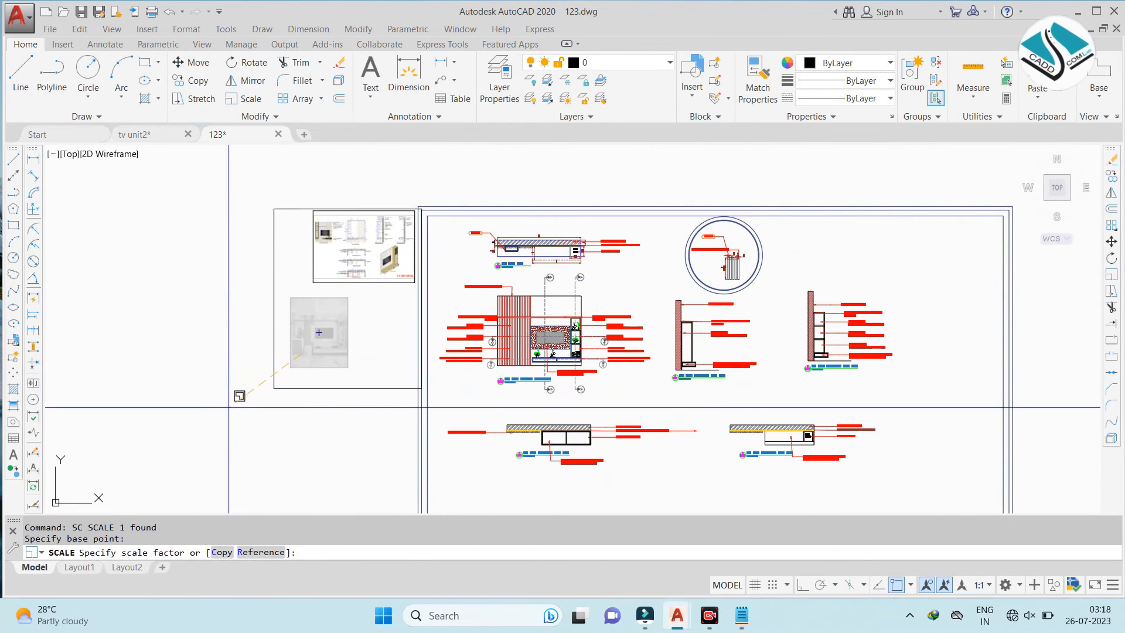
pyautogui.click(264, 409)
# Move the enlarged interior photo directly below the T.V UNIT DETAIL reference sheet, outside the drawing frame
pyautogui.click(343, 412)
pyautogui.click(310, 364)
pyautogui.write('m')
pyautogui.press('Return')
pyautogui.click(314, 355)
pyautogui.click(336, 401)
pyautogui.press('Escape')
# Examine the T.V UNIT DETAIL reference sheet and interior photo against the completed drawings on the sheet
pyautogui.scroll(4, 361, 209)
pyautogui.scroll(-4, 362, 209)
pyautogui.scroll(5, 445, 336)
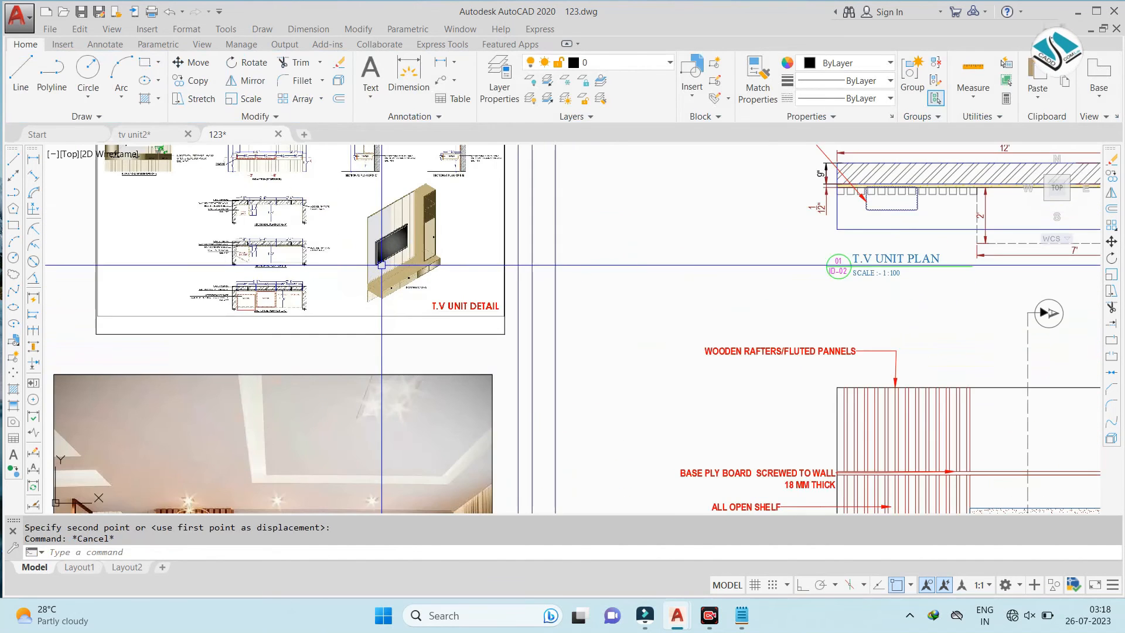
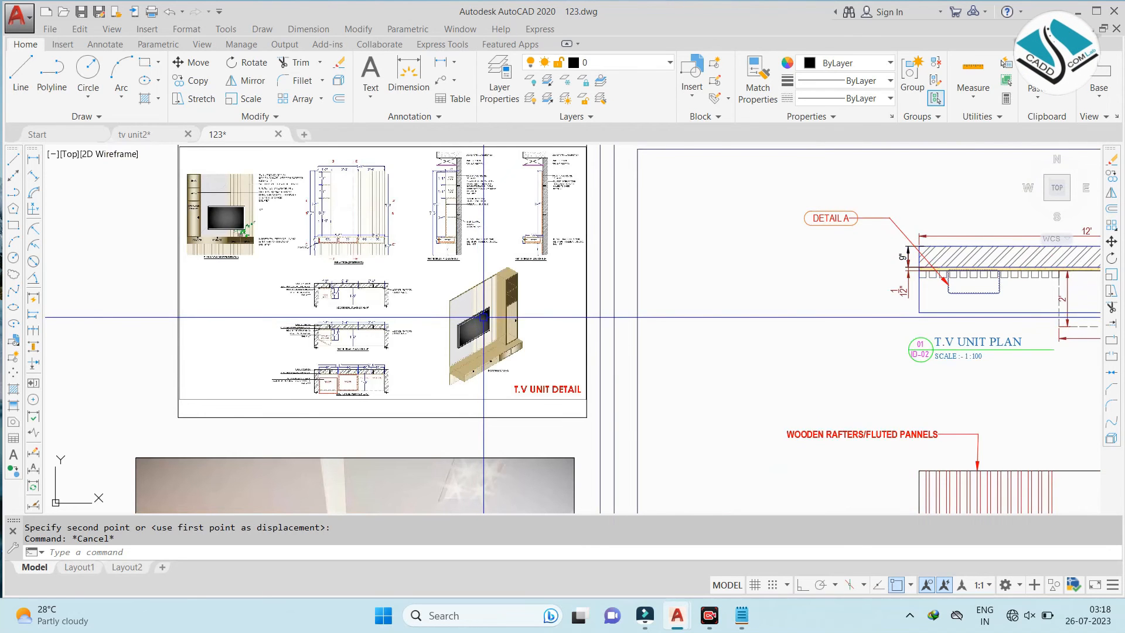
pyautogui.scroll(2, 483, 317)
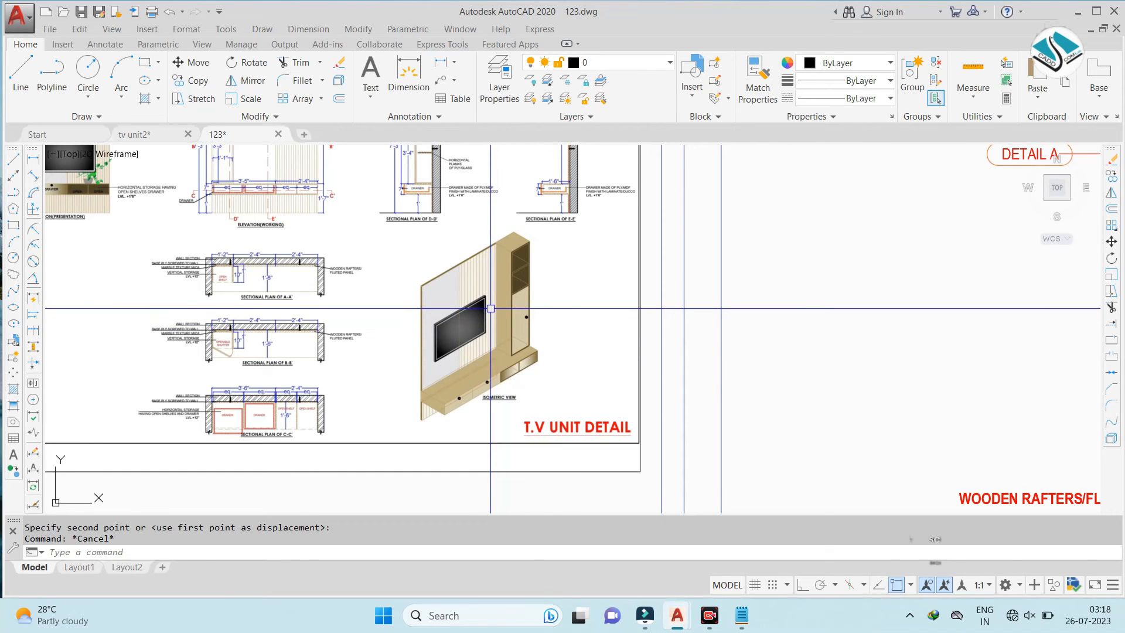
pyautogui.scroll(-2, 495, 313)
pyautogui.scroll(4, 497, 319)
pyautogui.scroll(-1, 499, 328)
pyautogui.scroll(-4, 499, 329)
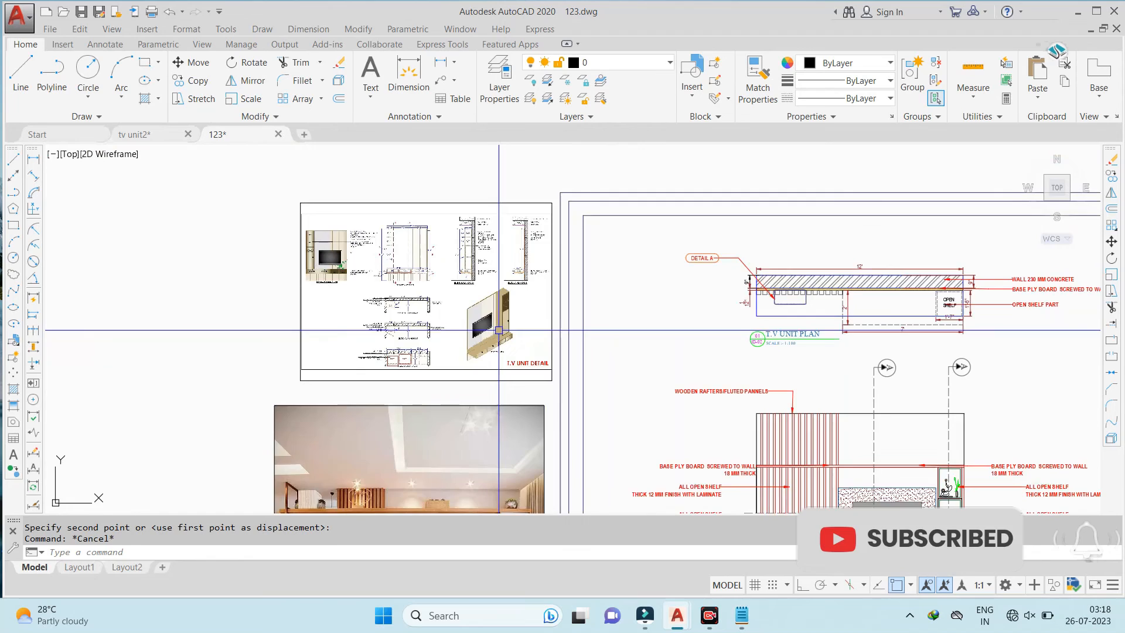
pyautogui.scroll(3, 554, 287)
pyautogui.scroll(-1, 557, 247)
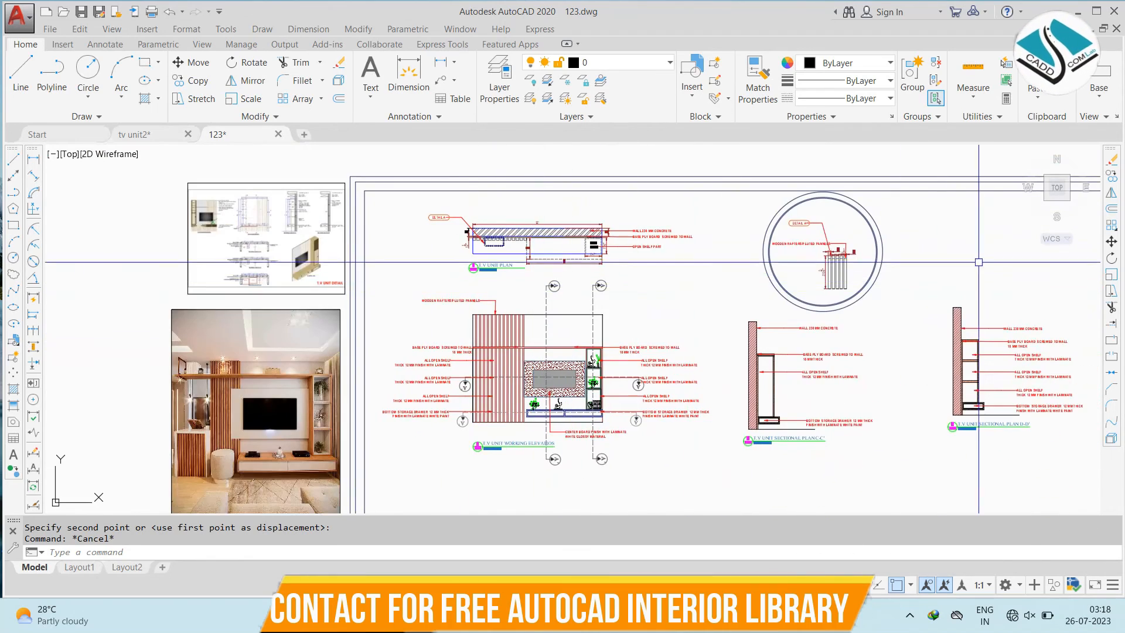
pyautogui.scroll(3, 563, 235)
pyautogui.scroll(-5, 545, 228)
pyautogui.scroll(5, 515, 246)
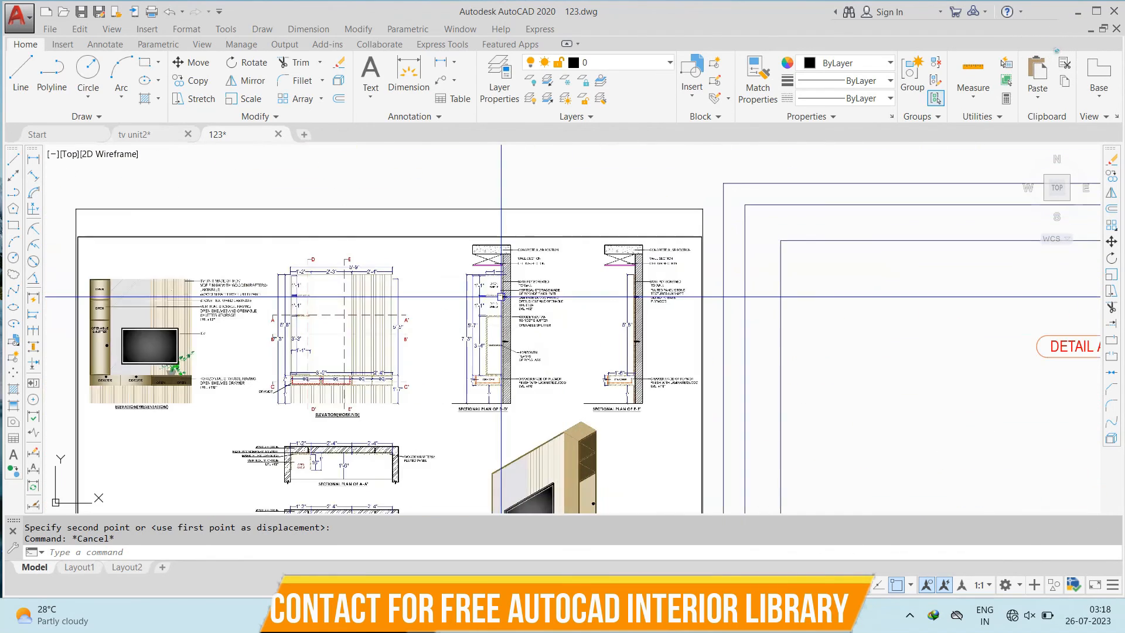
pyautogui.scroll(-4, 334, 293)
pyautogui.moveTo(934, 288); pyautogui.dragTo(702, 153, button='middle')
pyautogui.scroll(5, 384, 289)
pyautogui.scroll(-5, 491, 236)
pyautogui.scroll(6, 469, 366)
pyautogui.scroll(-8, 586, 200)
pyautogui.scroll(2, 538, 259)
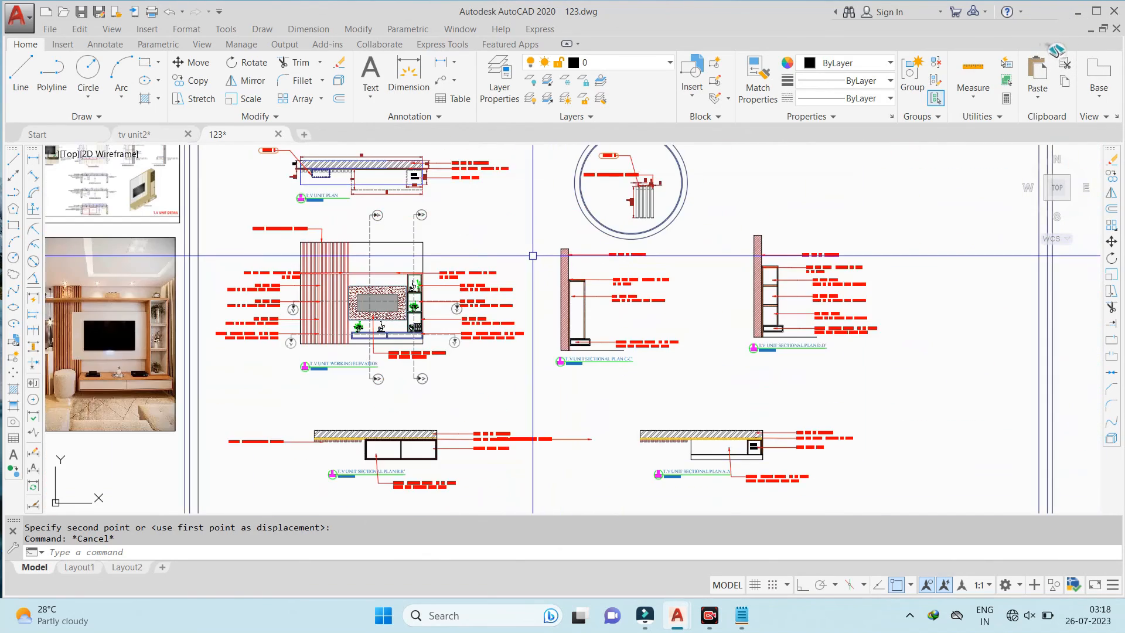
pyautogui.moveTo(603, 276); pyautogui.dragTo(616, 288, button='middle')
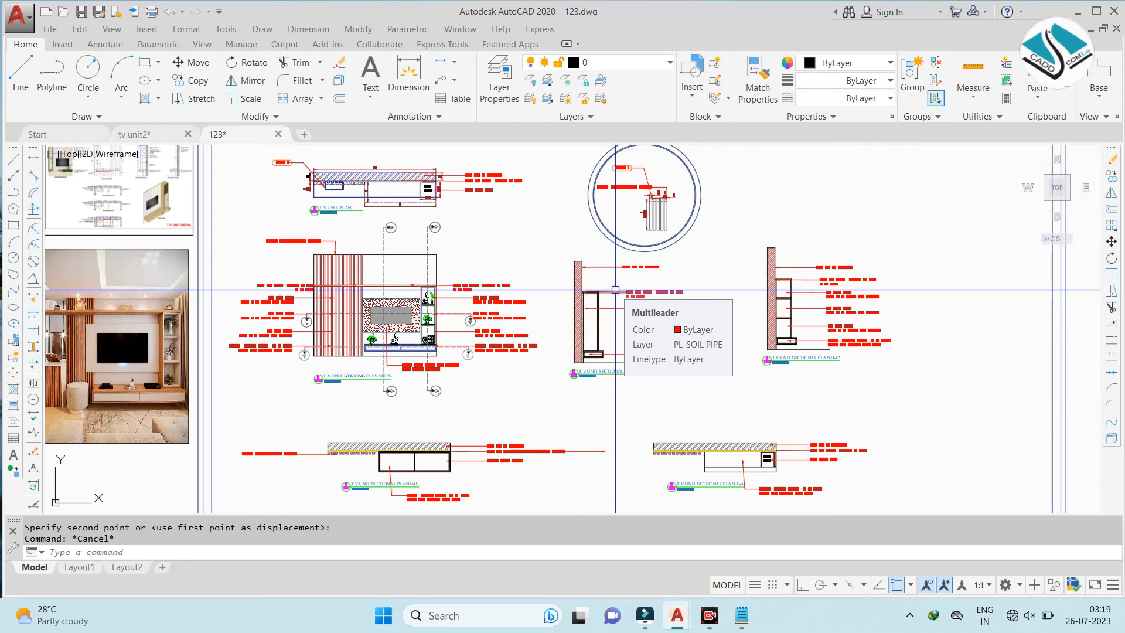
pyautogui.click(1079, 12)
pyautogui.doubleClick(135, 545)
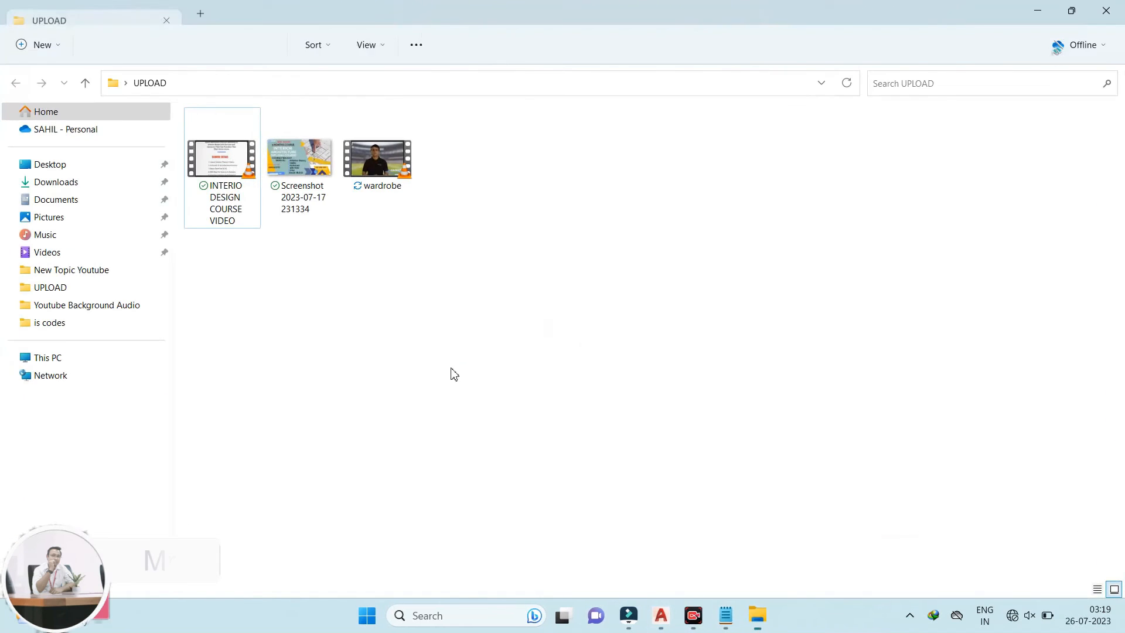
pyautogui.doubleClick(299, 158)
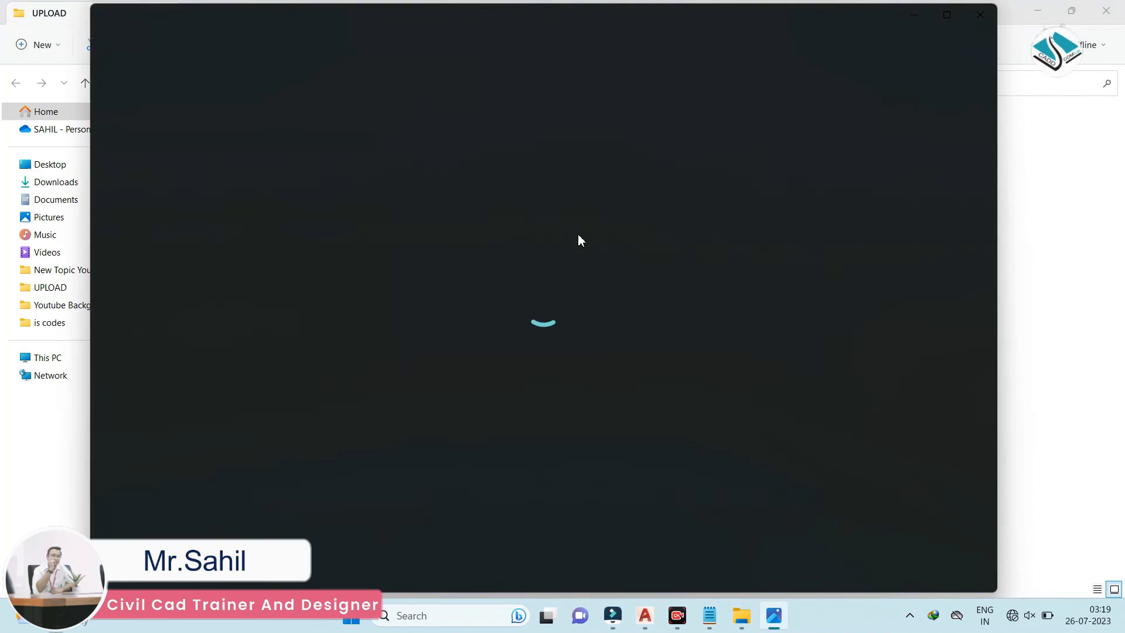
pyautogui.click(947, 15)
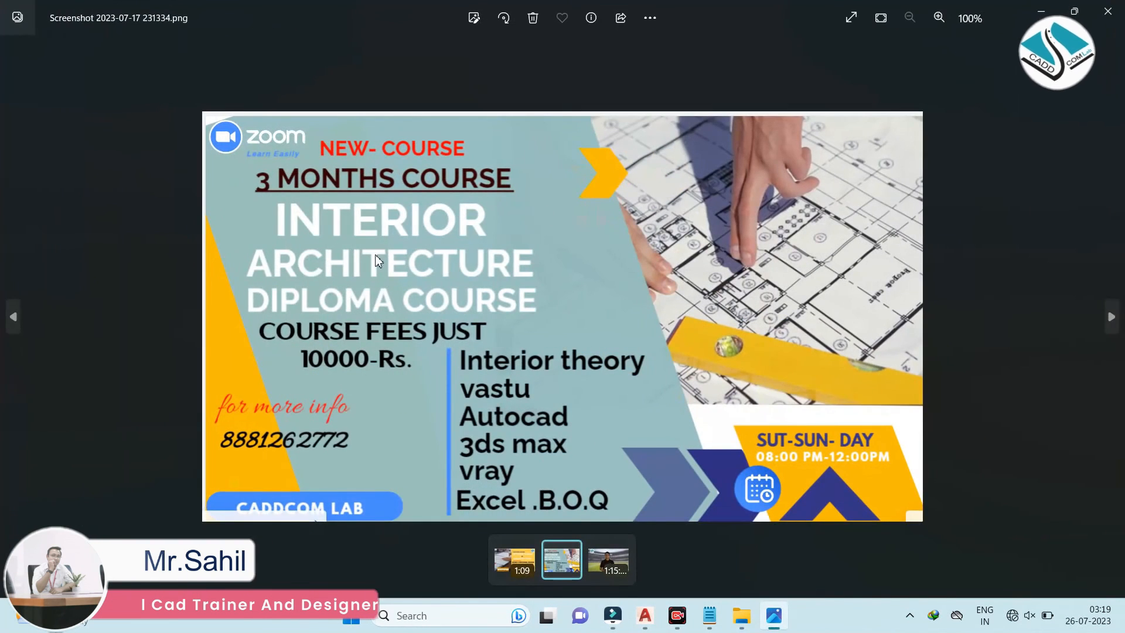